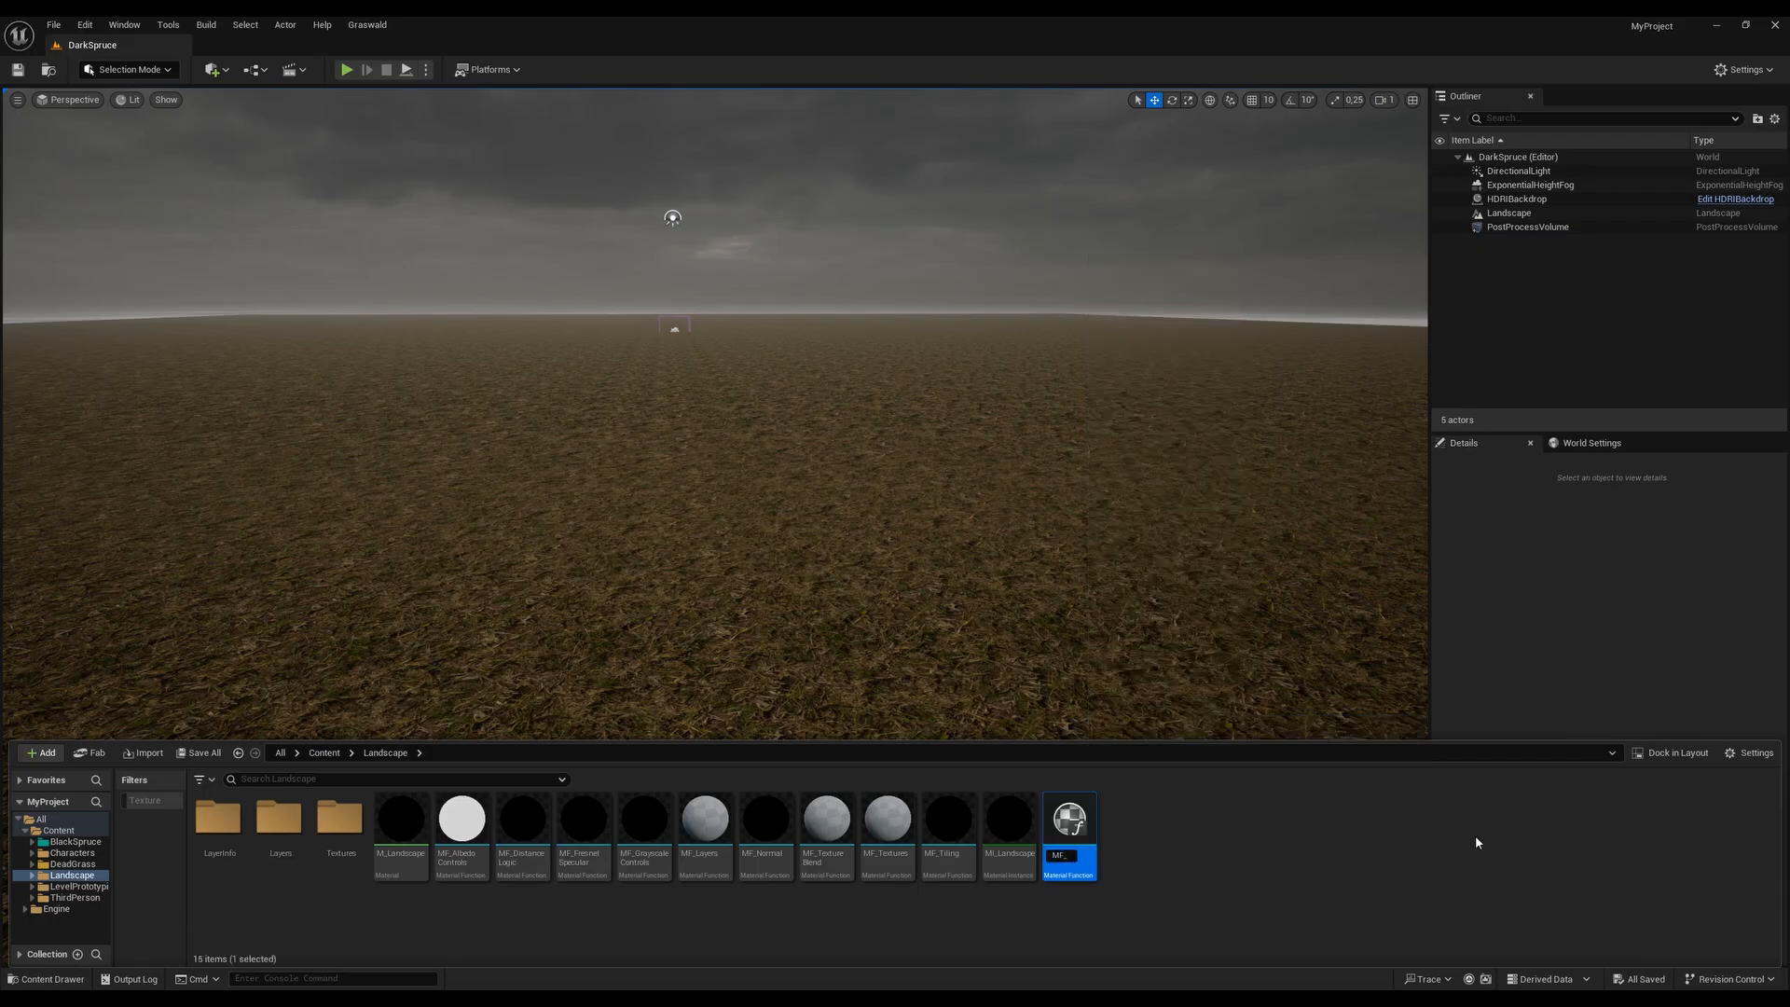
Name the new material function MF_Lerp and open it in a maximized editor window
type("MF_Lerp")
key("Return")
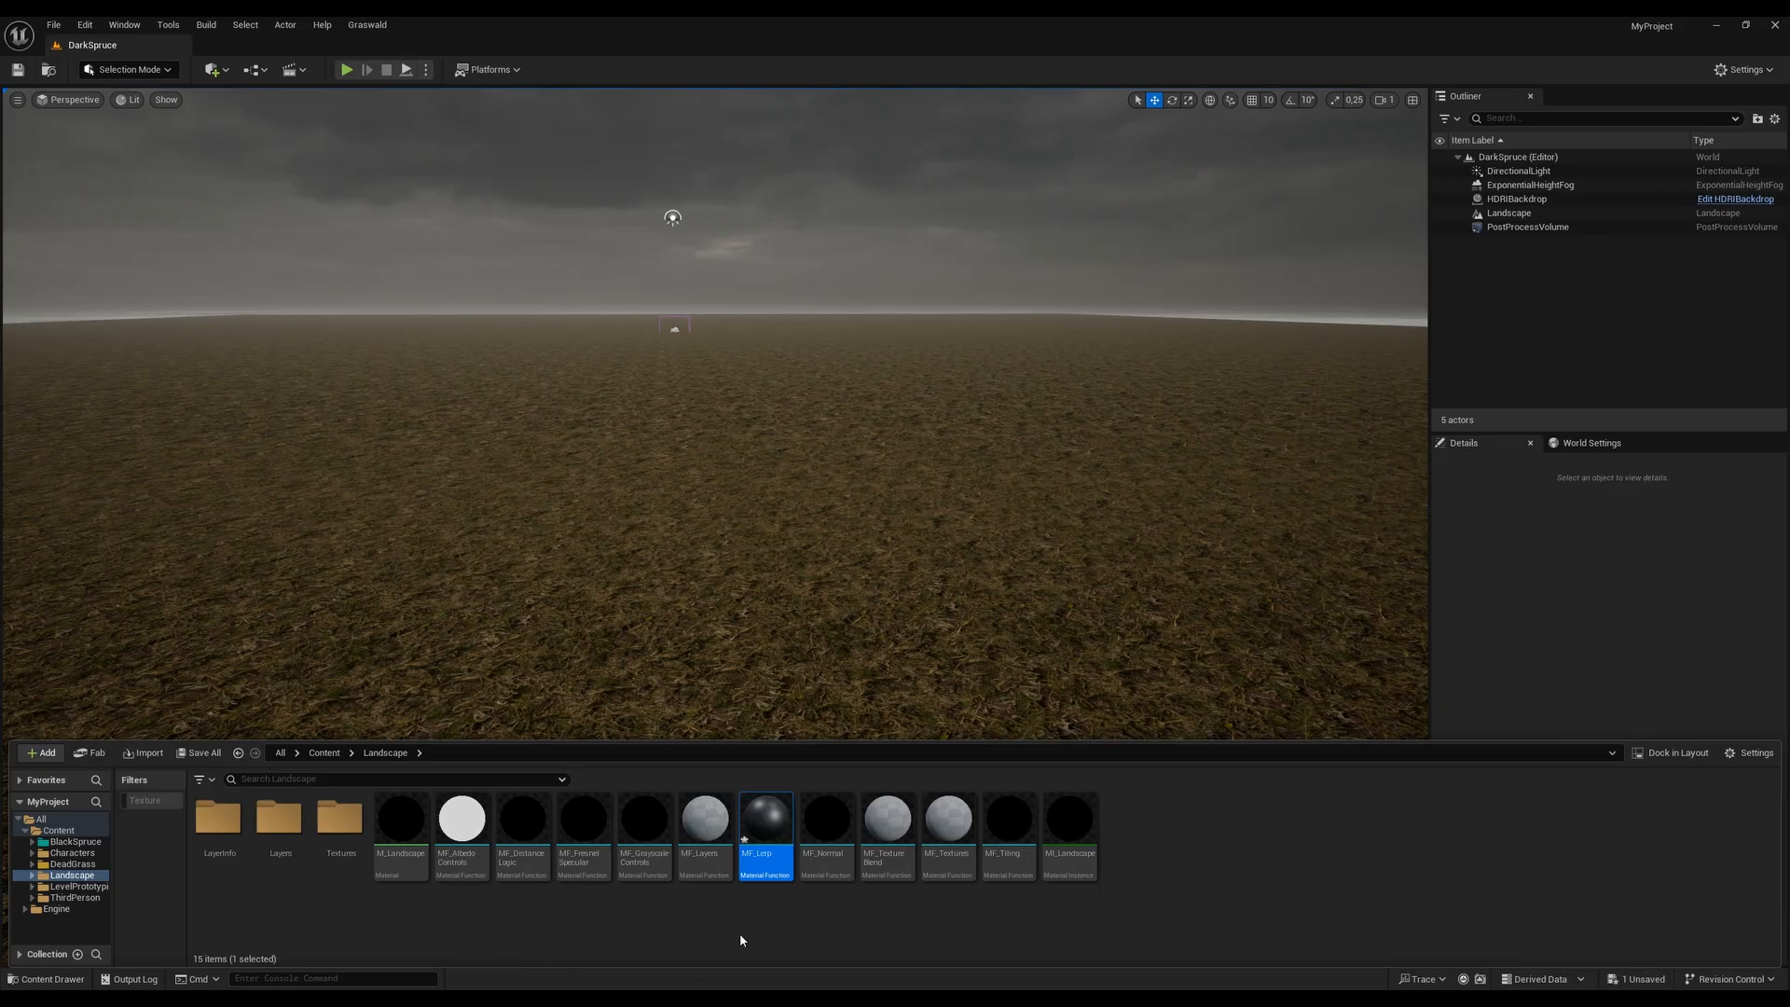
double_click(767, 825)
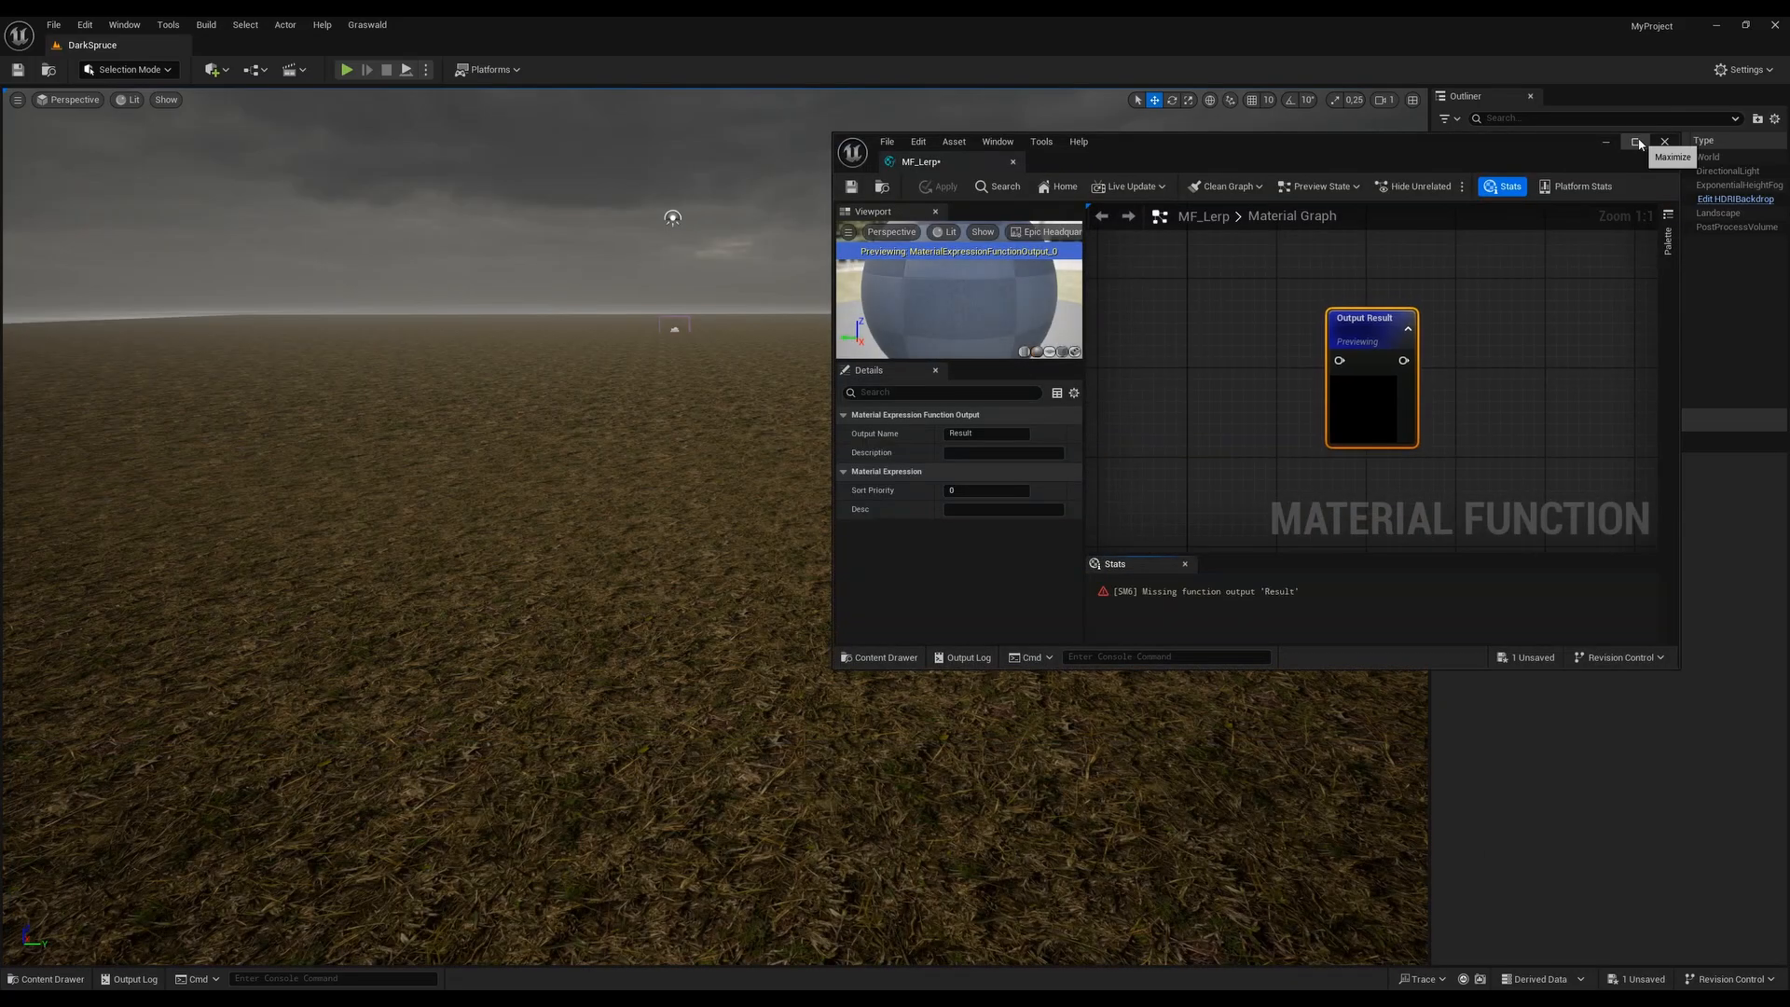
left_click(1638, 141)
Add a FunctionInput node ahead of Output Result and set its input type to Function Input Material Attributes
left_click(780, 439)
right_click(772, 444)
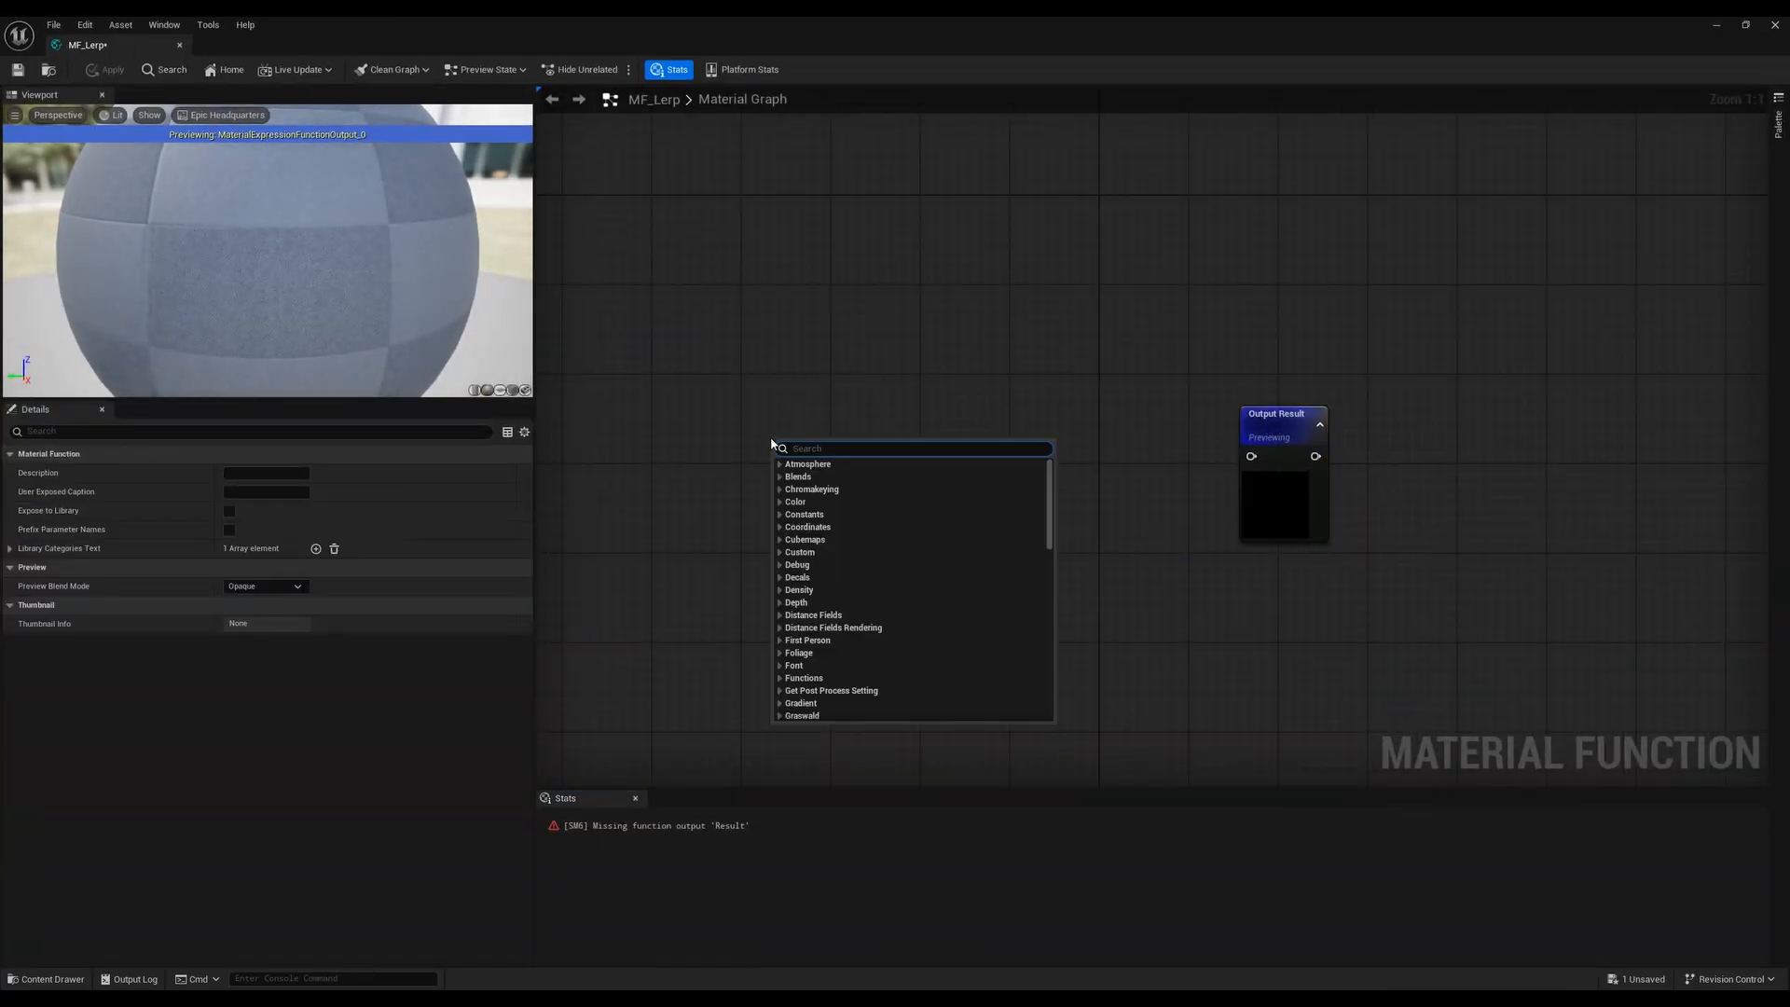
type("function")
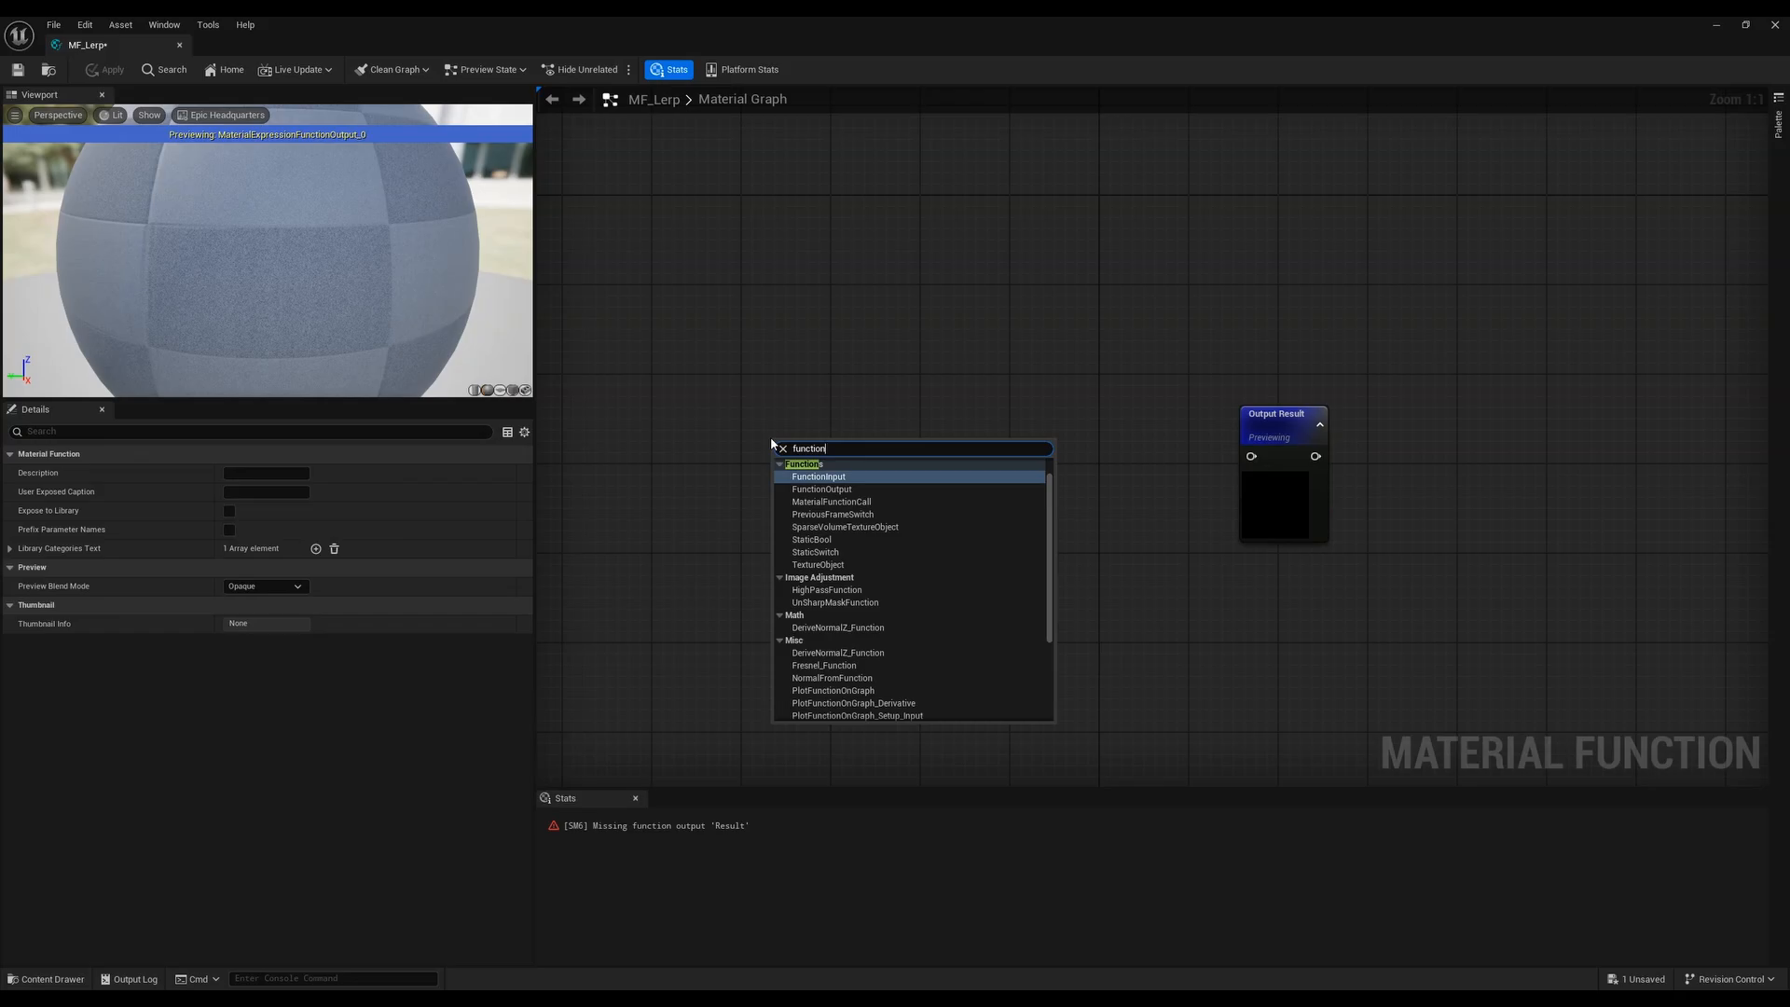
left_click(807, 478)
left_click_drag(814, 465, 694, 399)
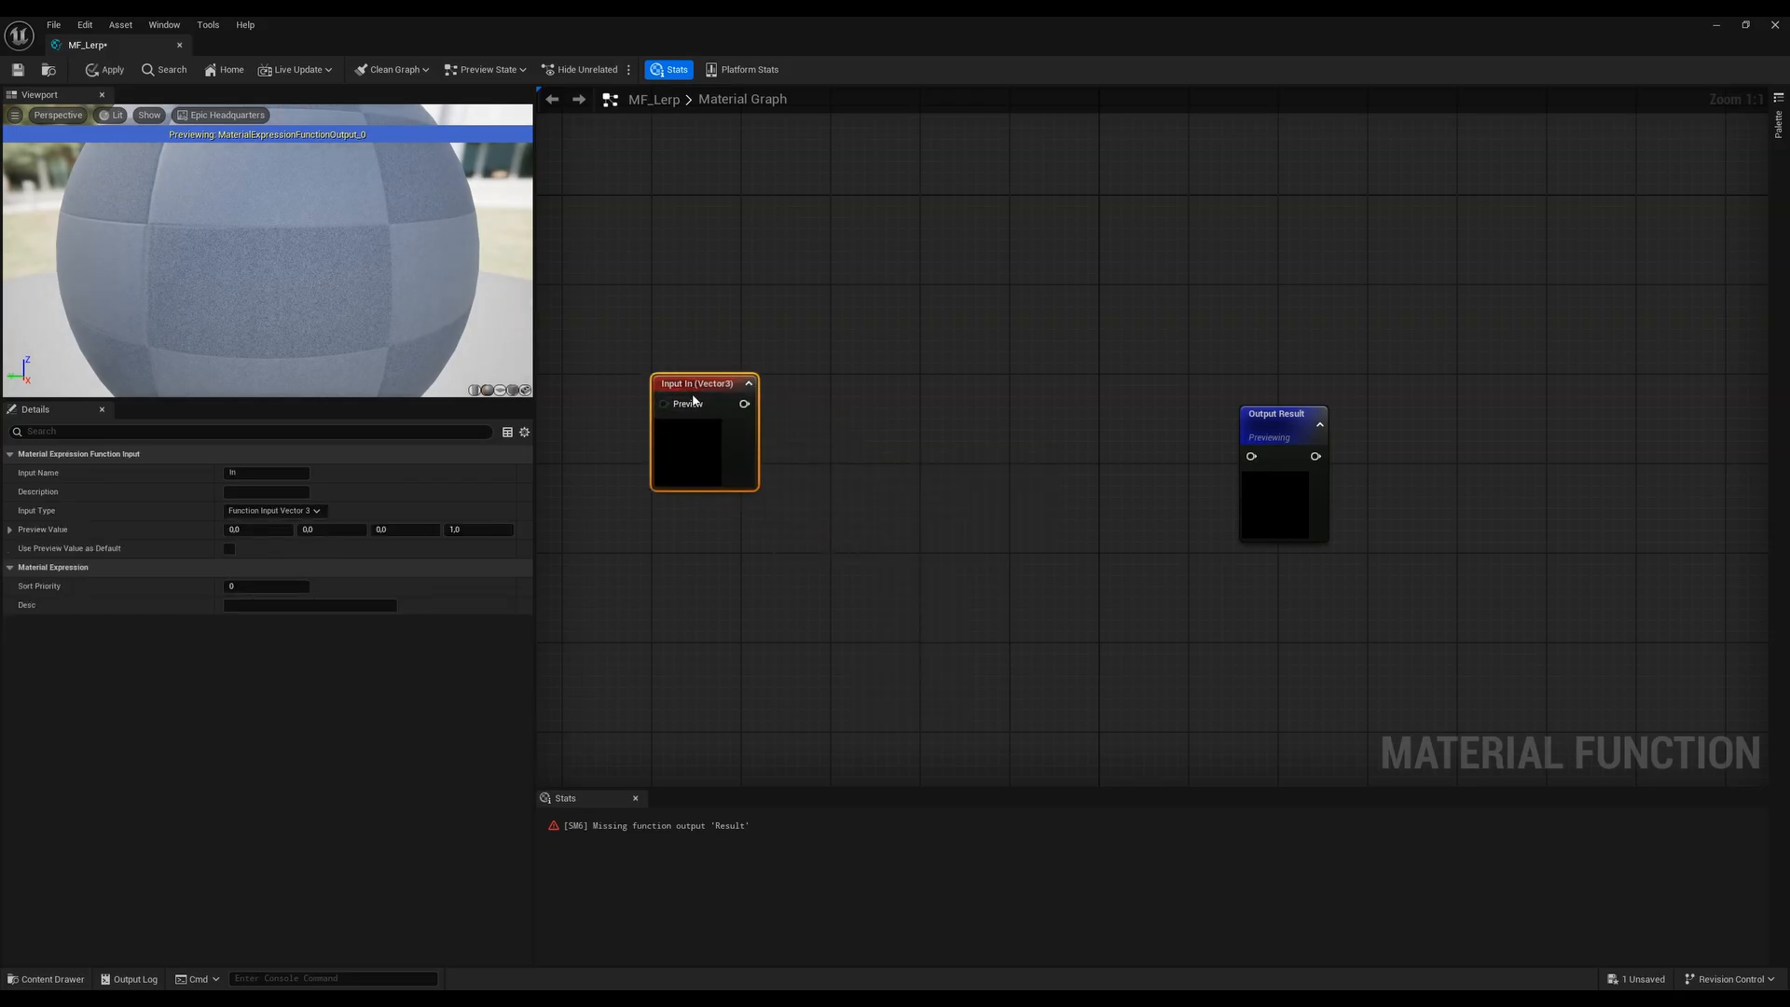
left_click(313, 511)
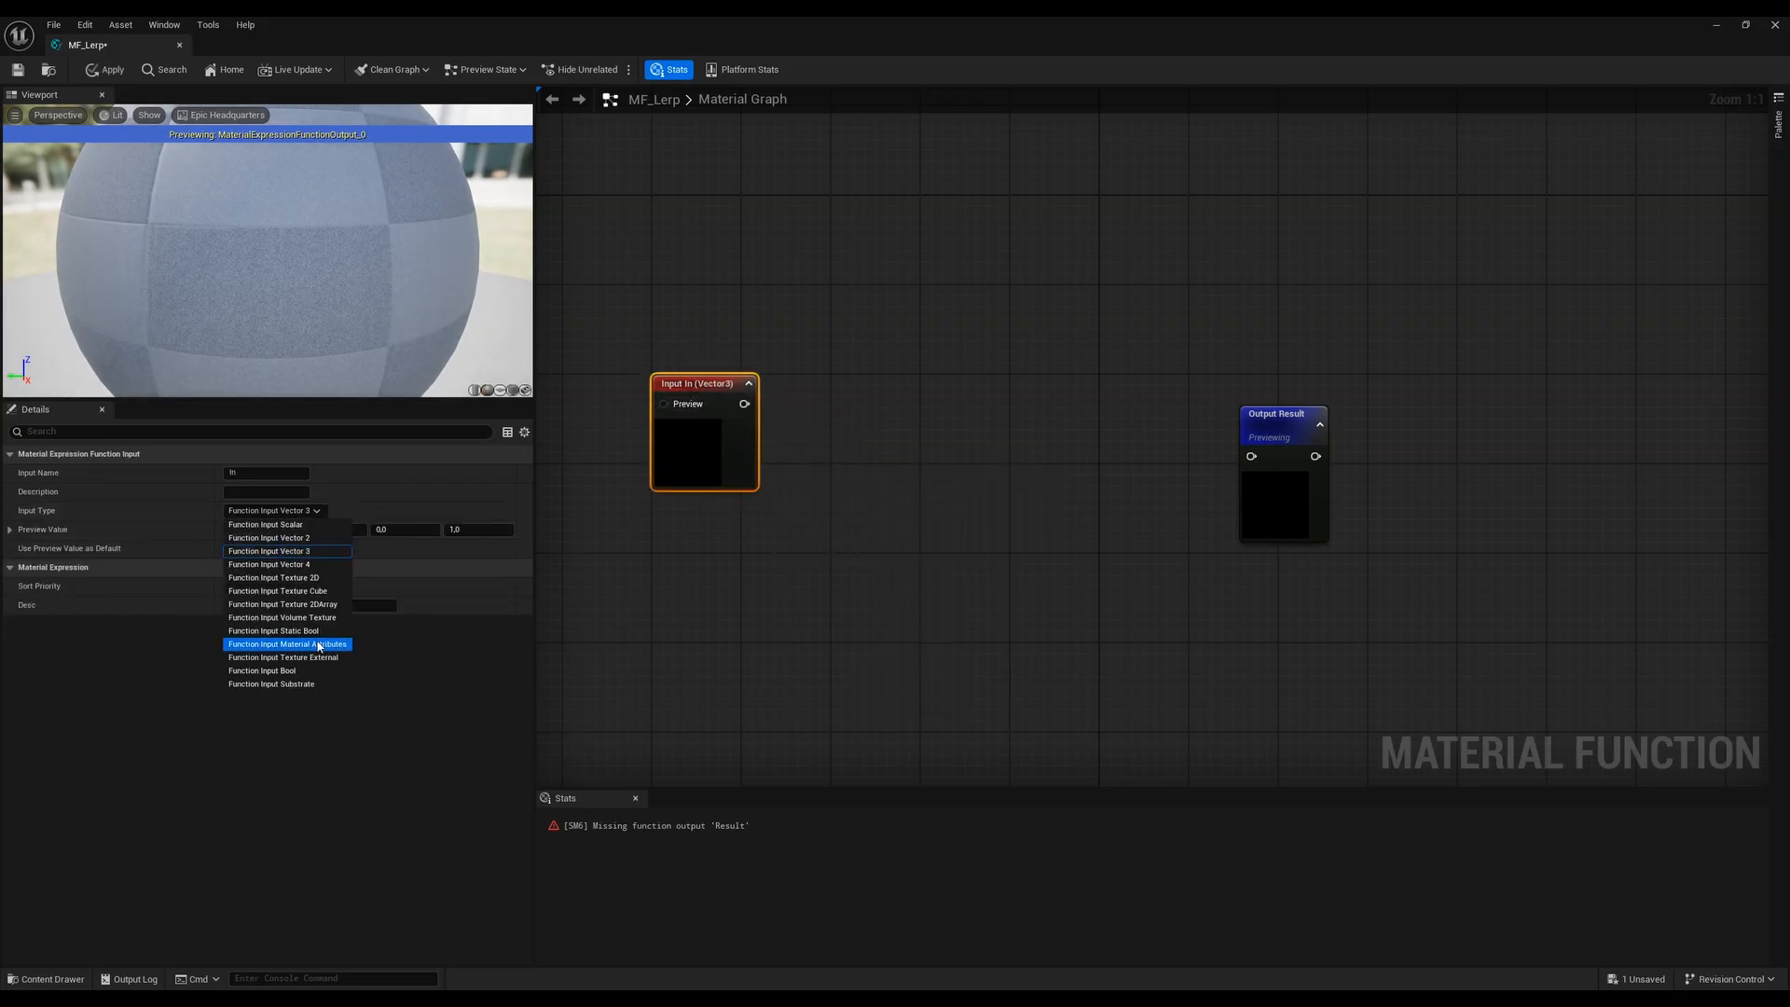
left_click(334, 644)
Add a GetMaterialAttributes node between the material attributes input and the Output Result node
right_click_drag(867, 420, 922, 436)
right_click(962, 444)
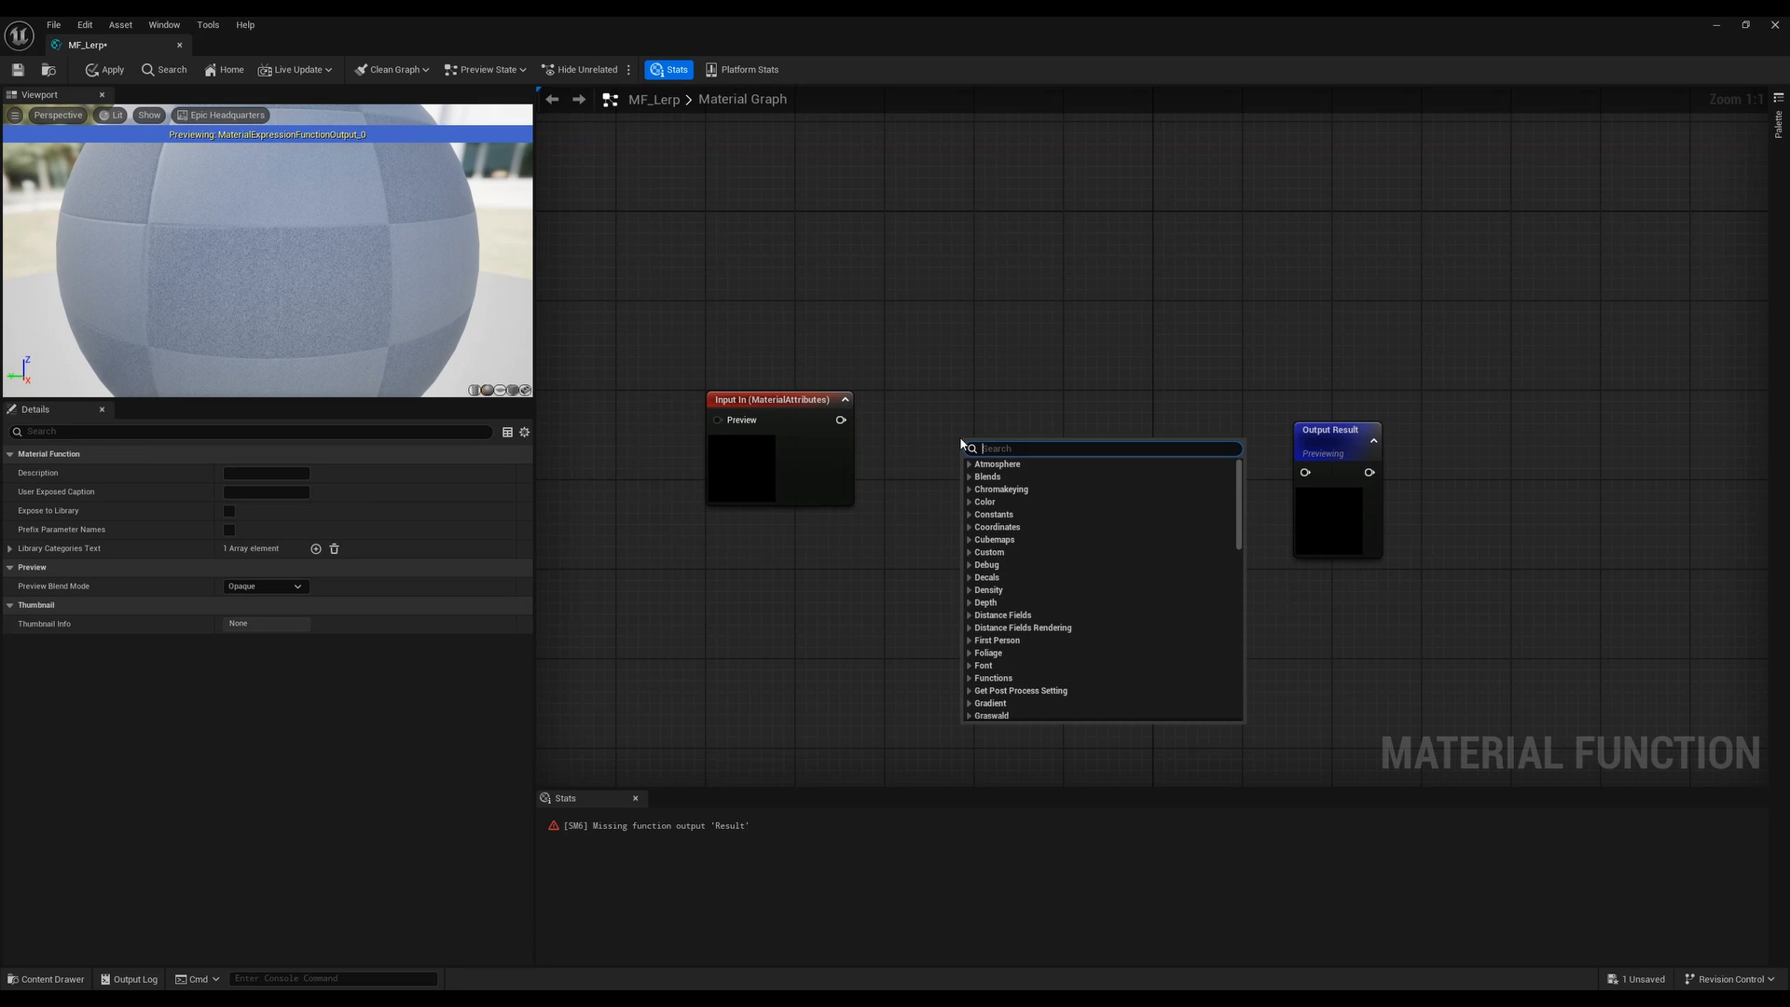
type("get mate")
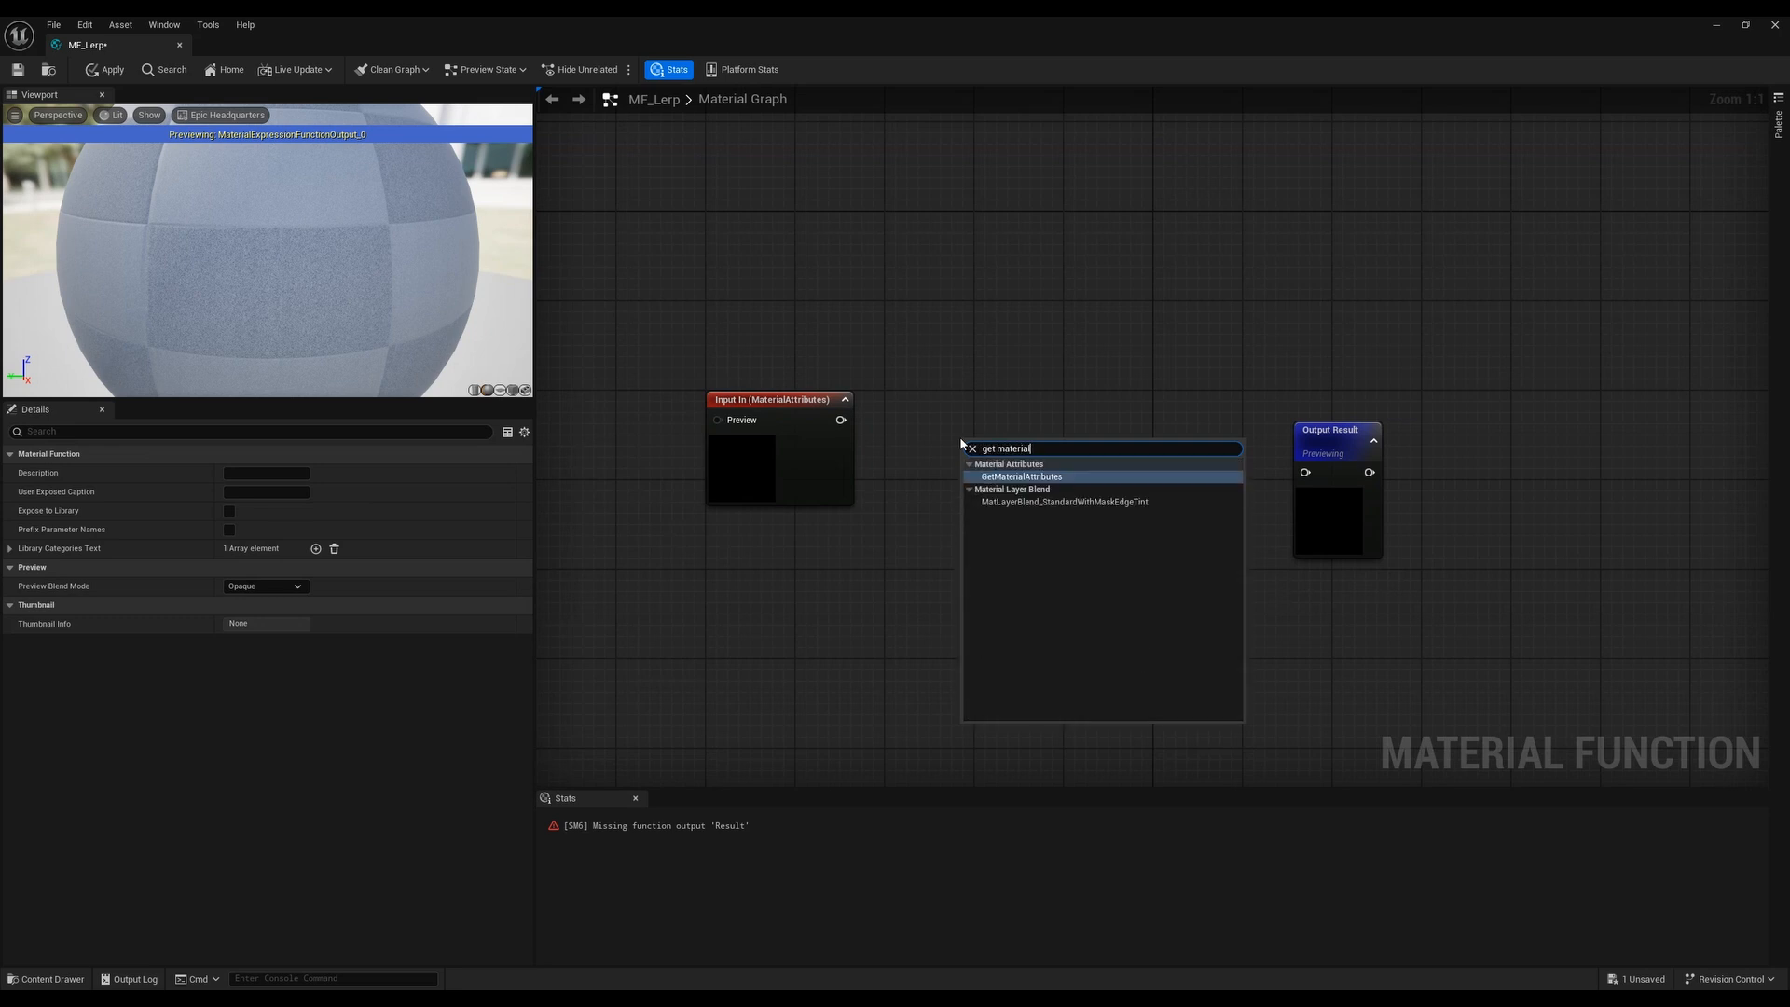
type("rial")
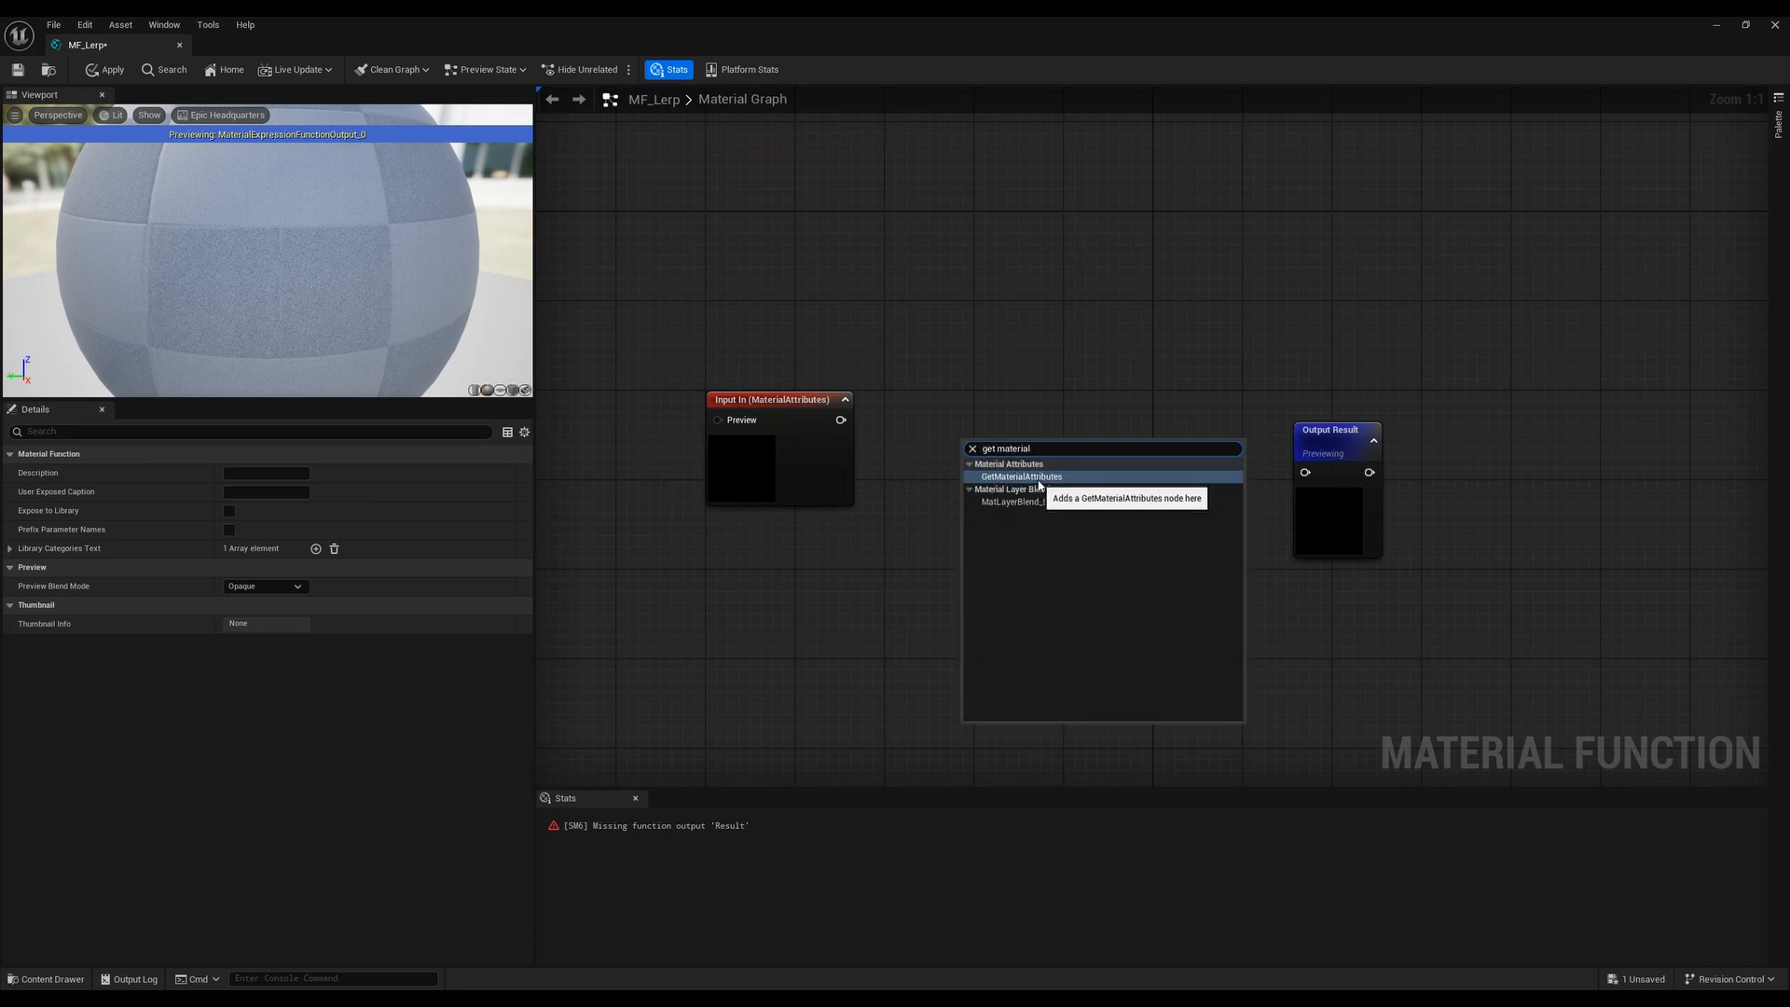
left_click(1024, 476)
left_click_drag(1023, 473, 1003, 437)
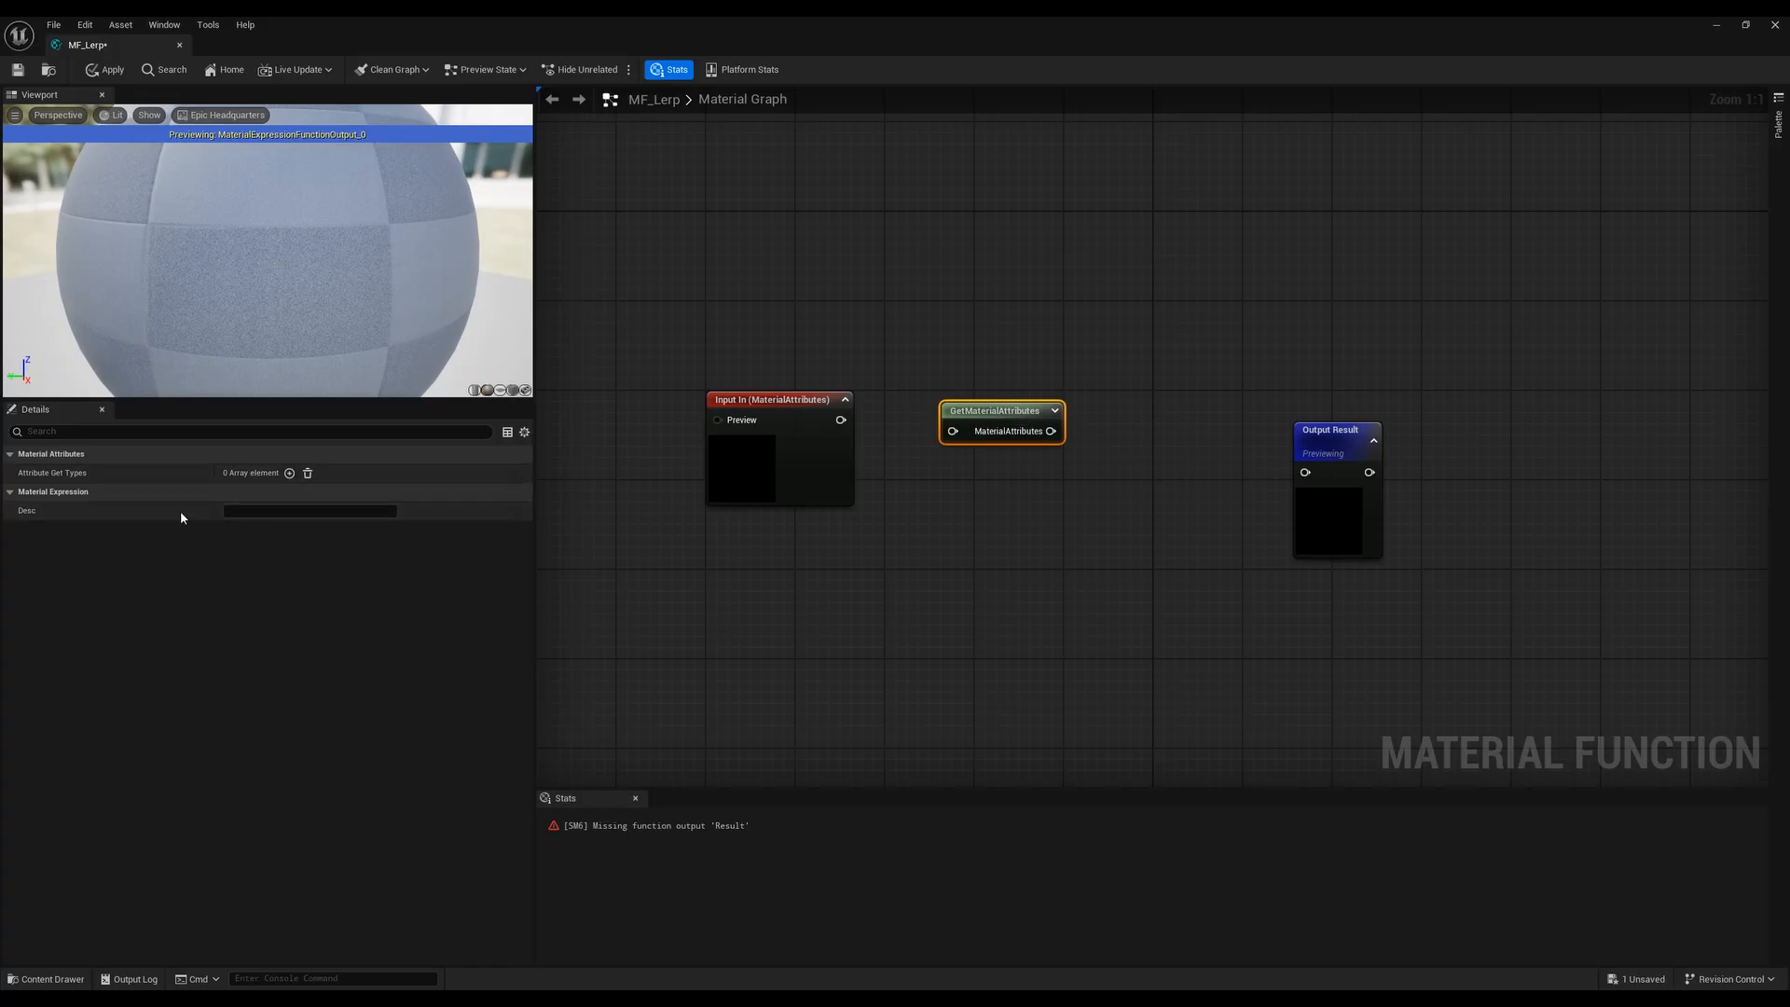
Add five elements to the Attribute Get Types of the GetMaterialAttributes node
left_click(290, 473)
left_click(292, 474)
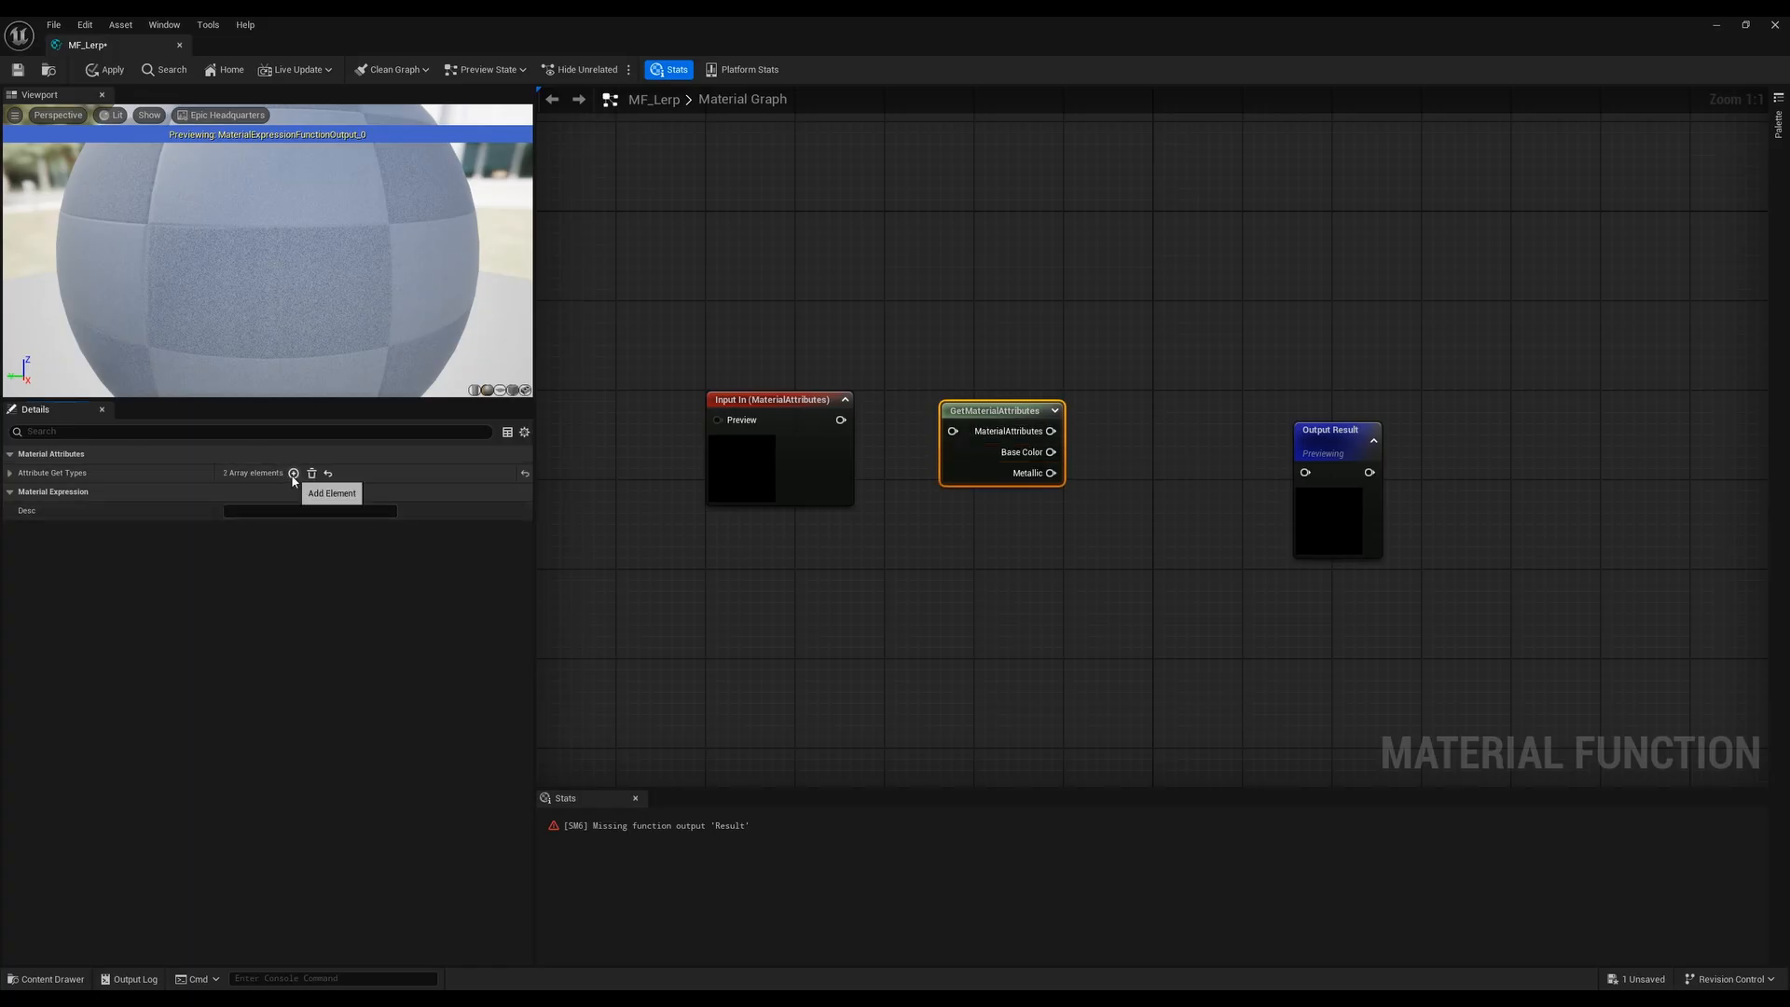
left_click(292, 473)
left_click(292, 474)
left_click(293, 474)
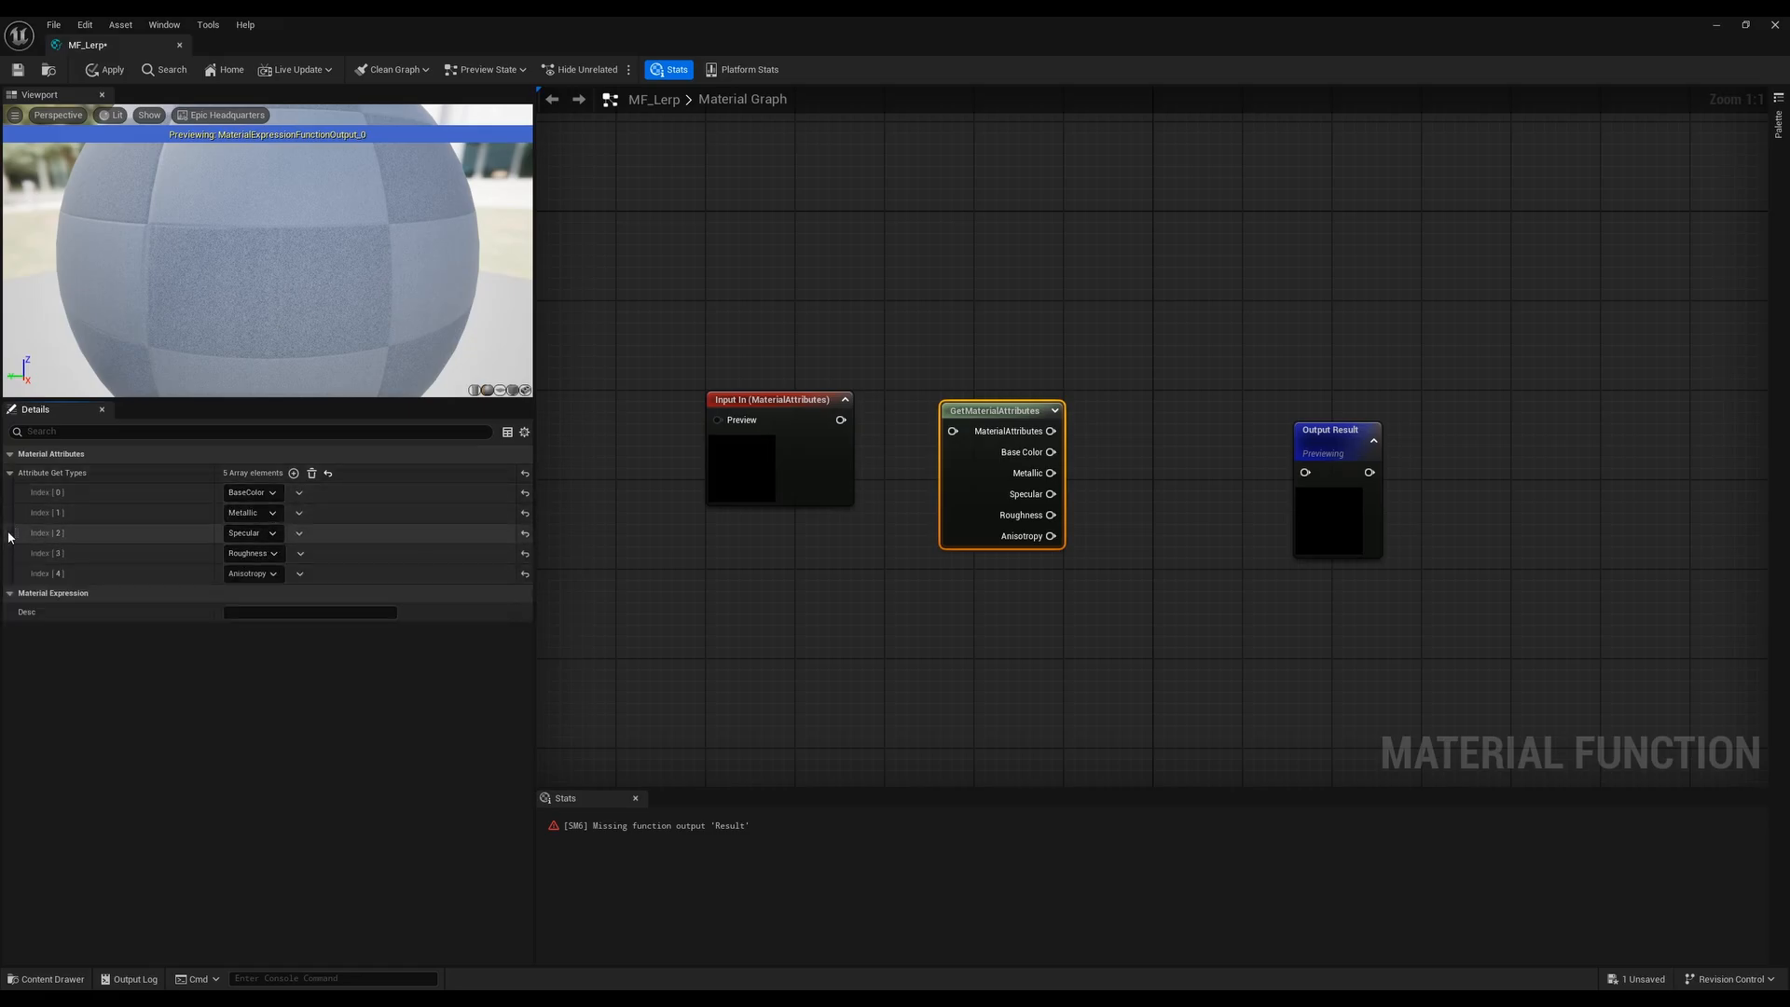
Arrange the five attribute types as BaseColor, Specular, Roughness, Normal and AmbientOcclusion
mouse_move(16, 532)
left_mouse_down()
mouse_move(17, 513)
mouse_move(19, 528)
left_mouse_up()
left_click(272, 554)
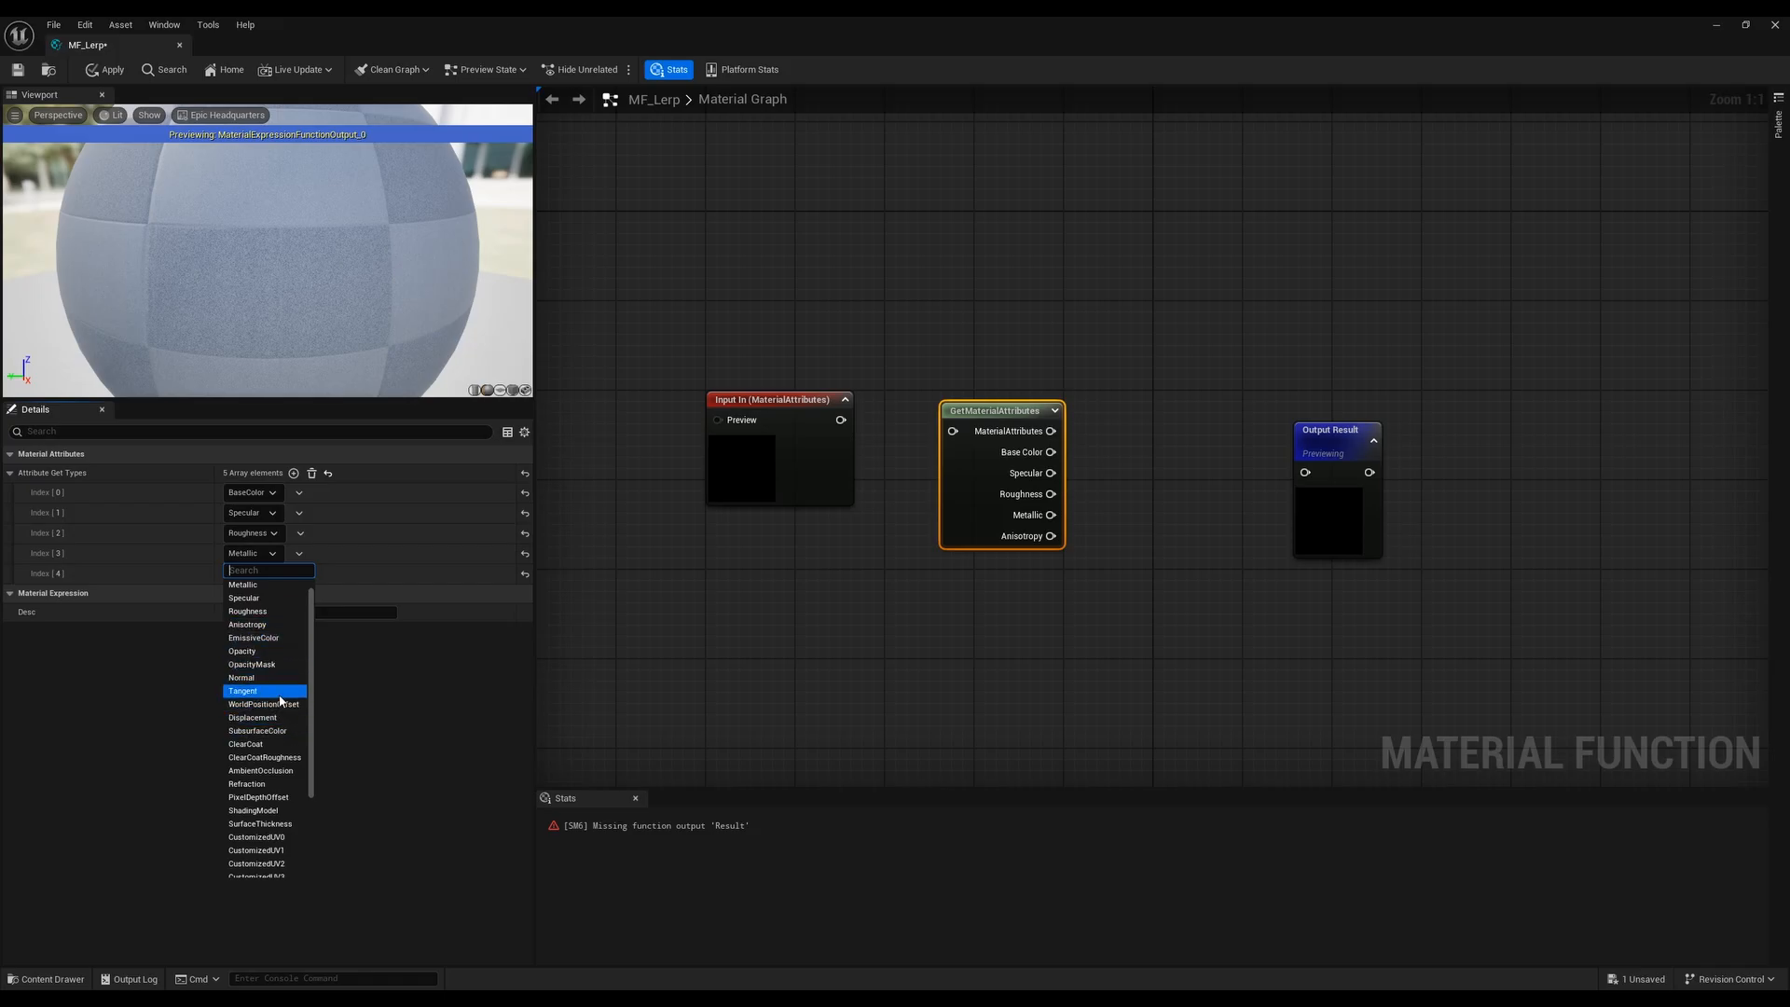
scroll(271, 772, "down", 3)
scroll(270, 779, "up", 3)
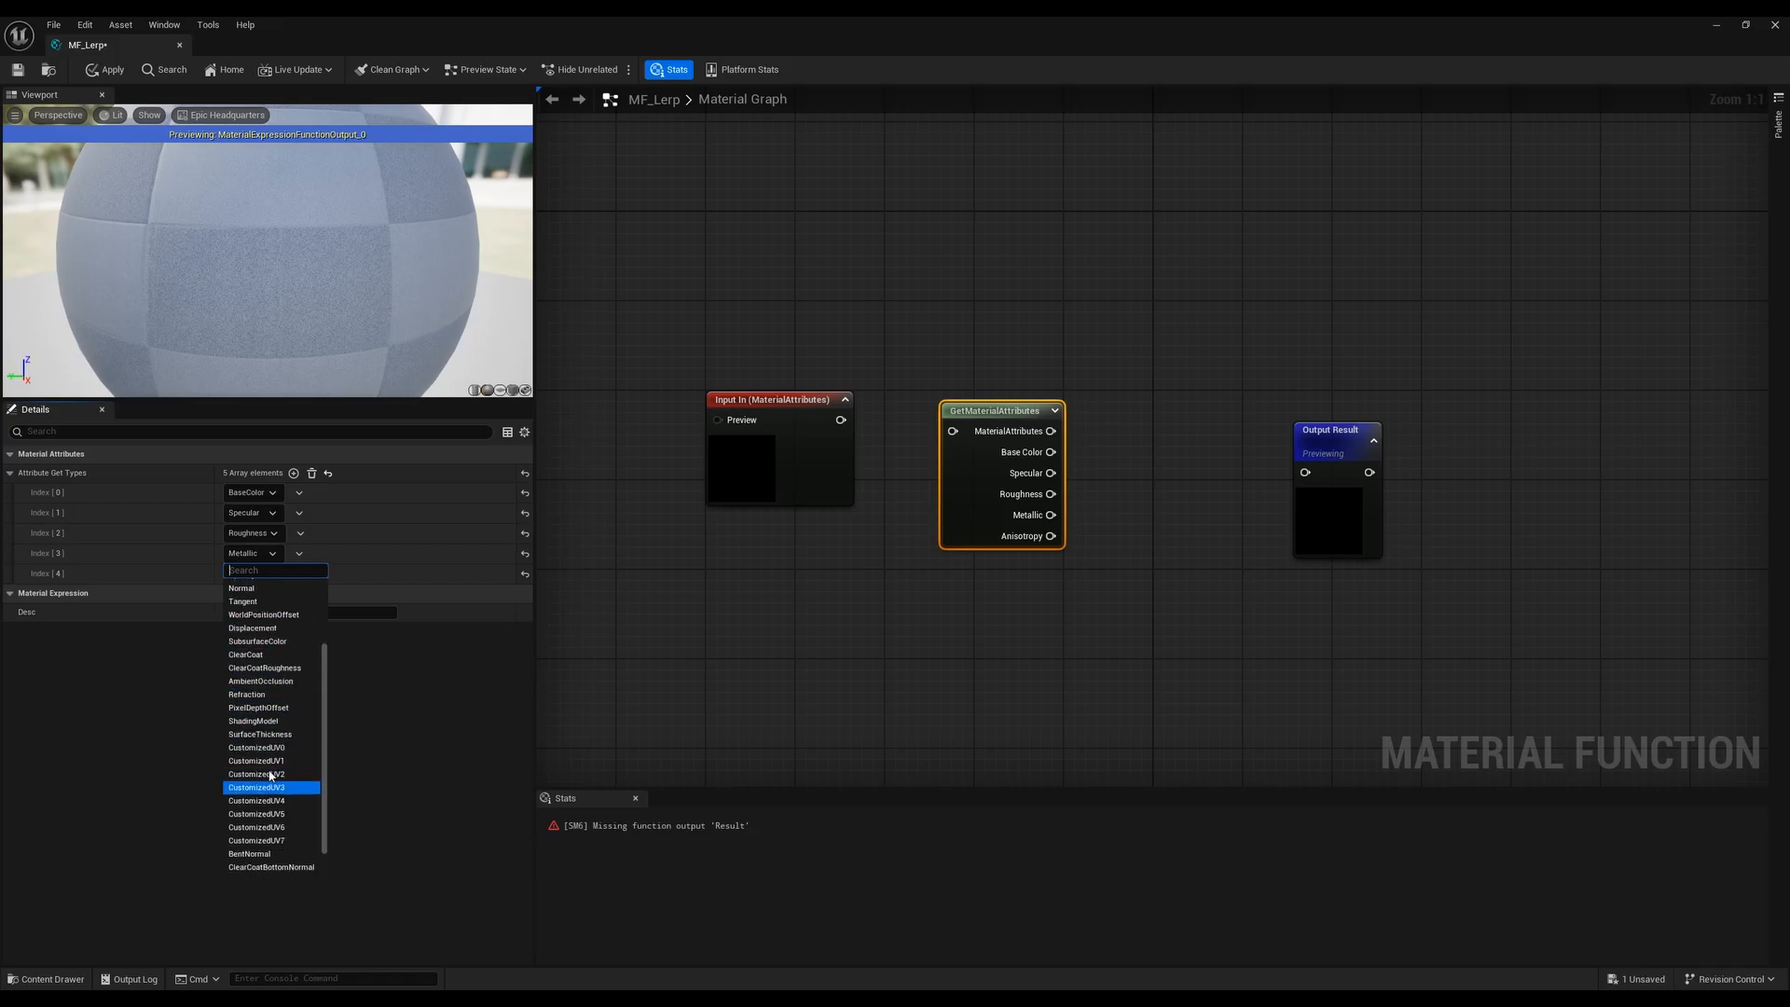
left_click(241, 690)
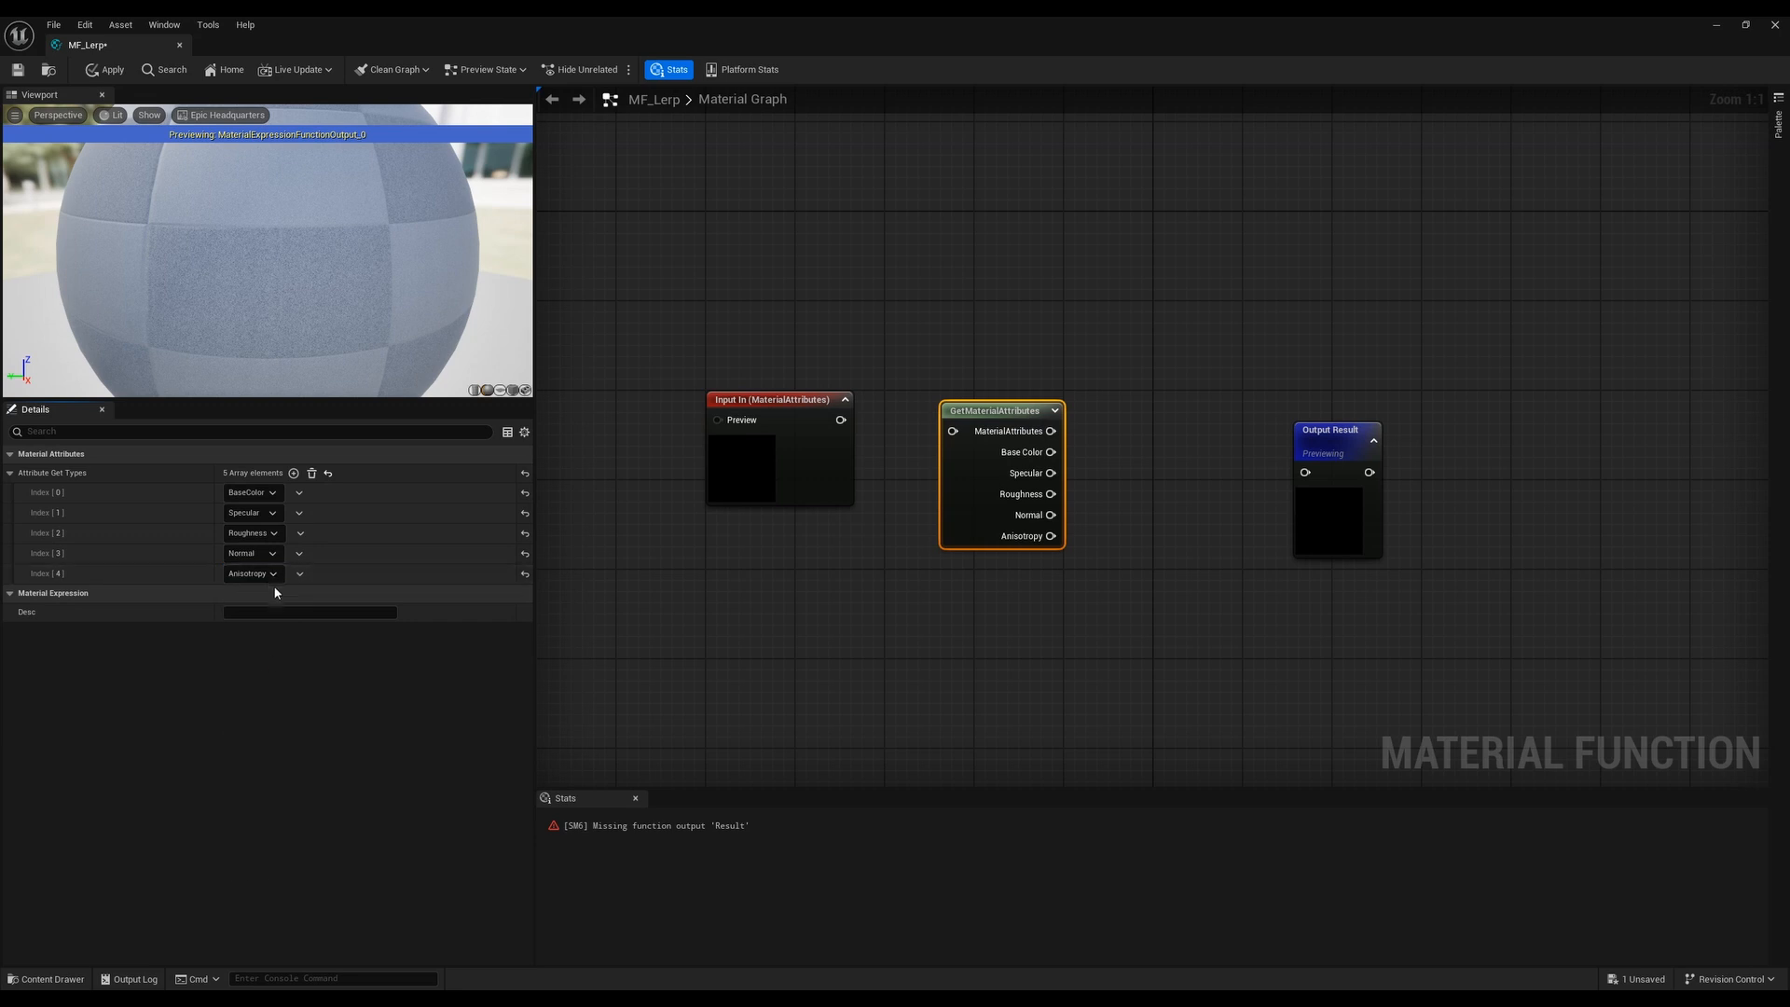
left_click(252, 574)
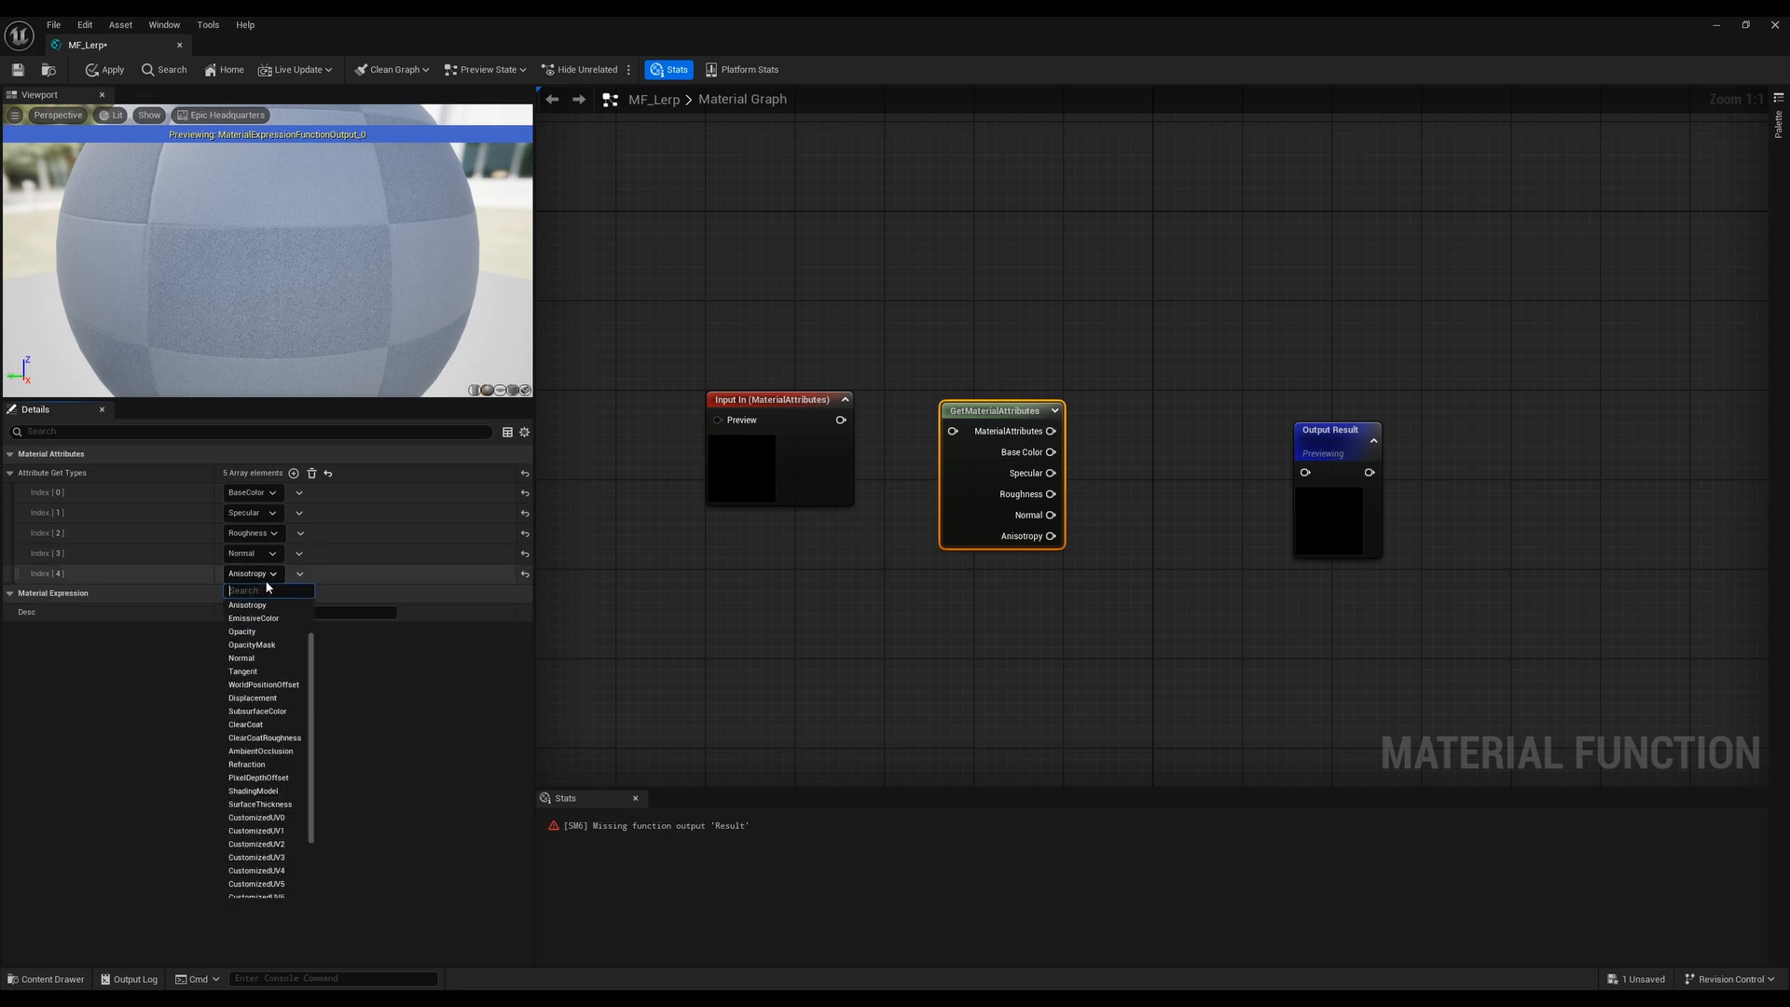
left_click(276, 753)
Align the function input with the GetMaterialAttributes node, bring them close together and connect the input to it
left_click(781, 410)
left_click_drag(781, 411, 692, 410)
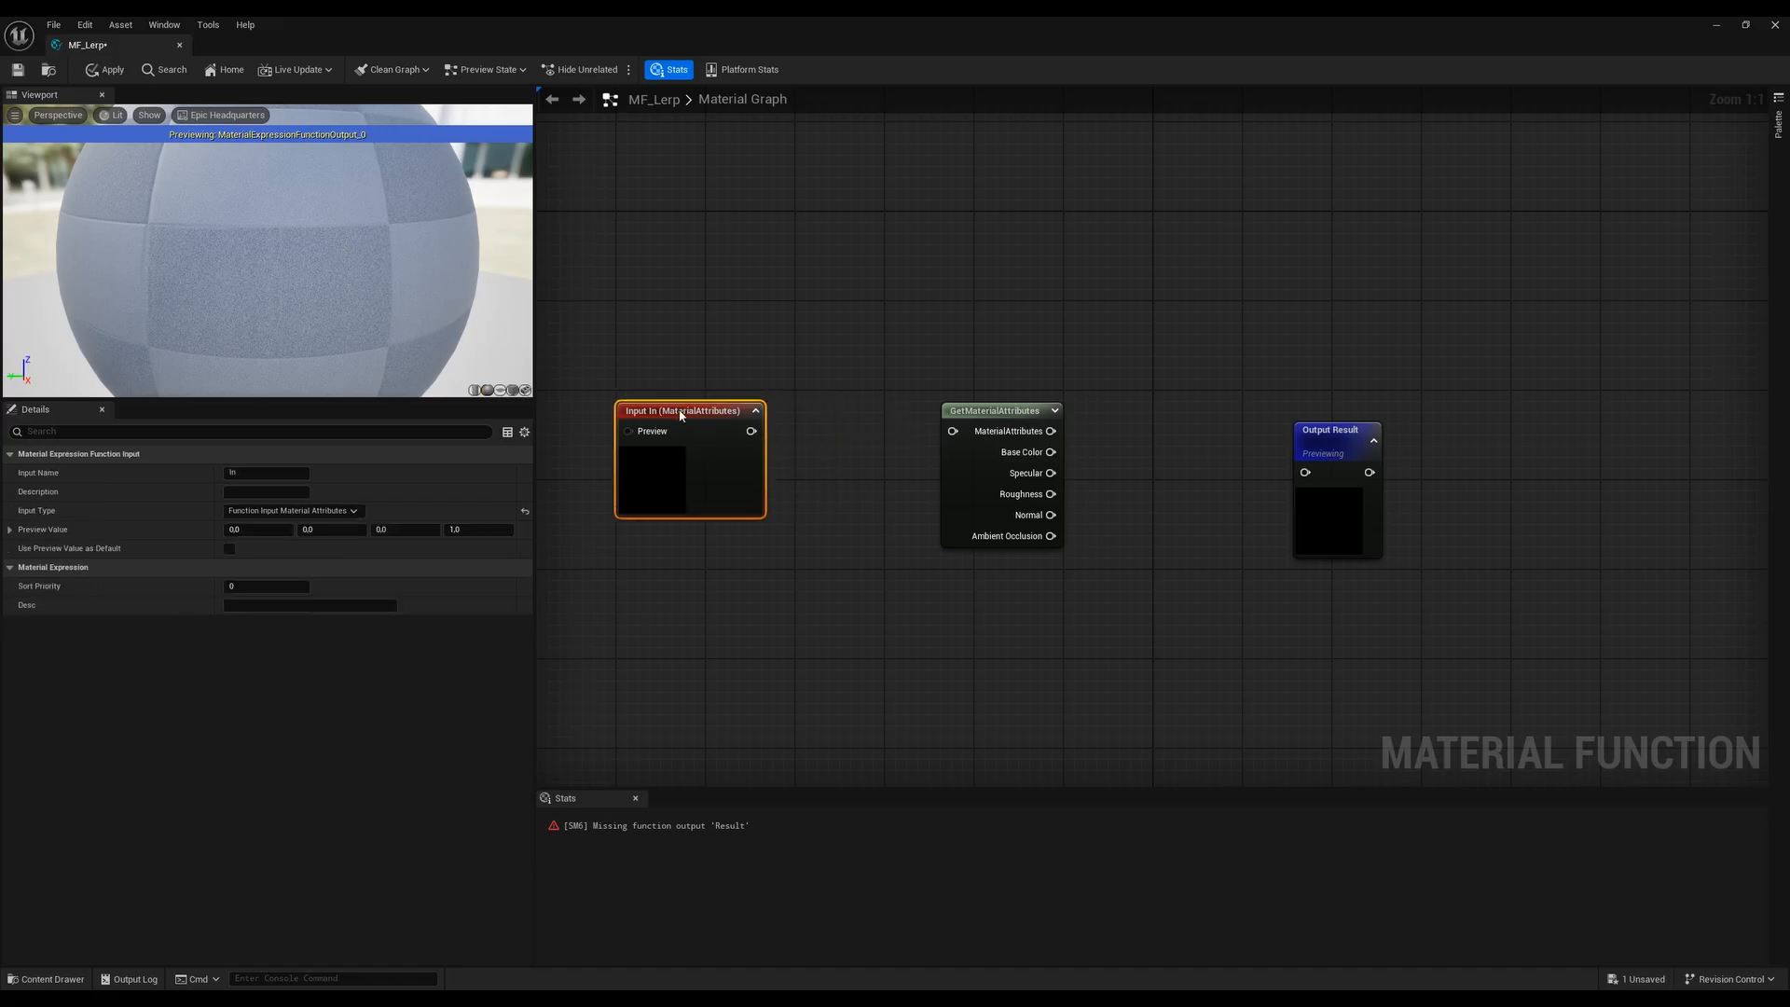
left_click_drag(942, 422, 808, 421)
Create a named reroute declaration node called B_Albedo from the Base Color output
right_click_drag(1067, 472, 943, 461)
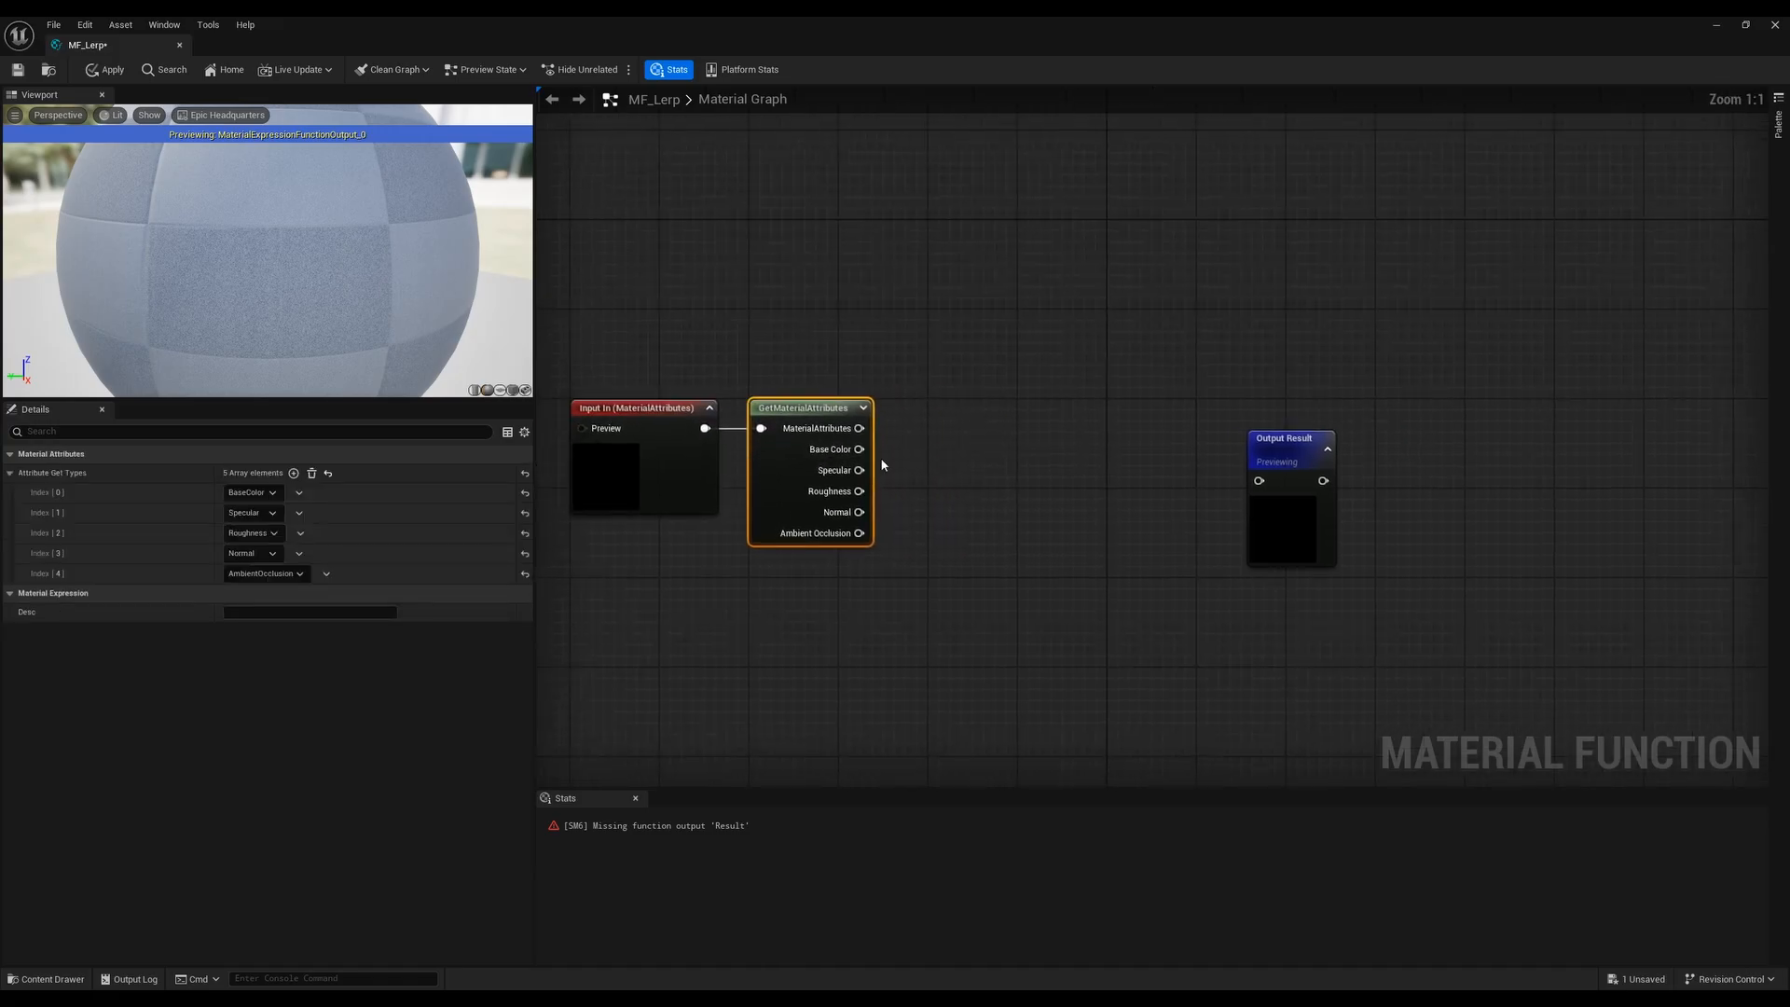
left_click_drag(859, 449, 934, 455)
type("add ren")
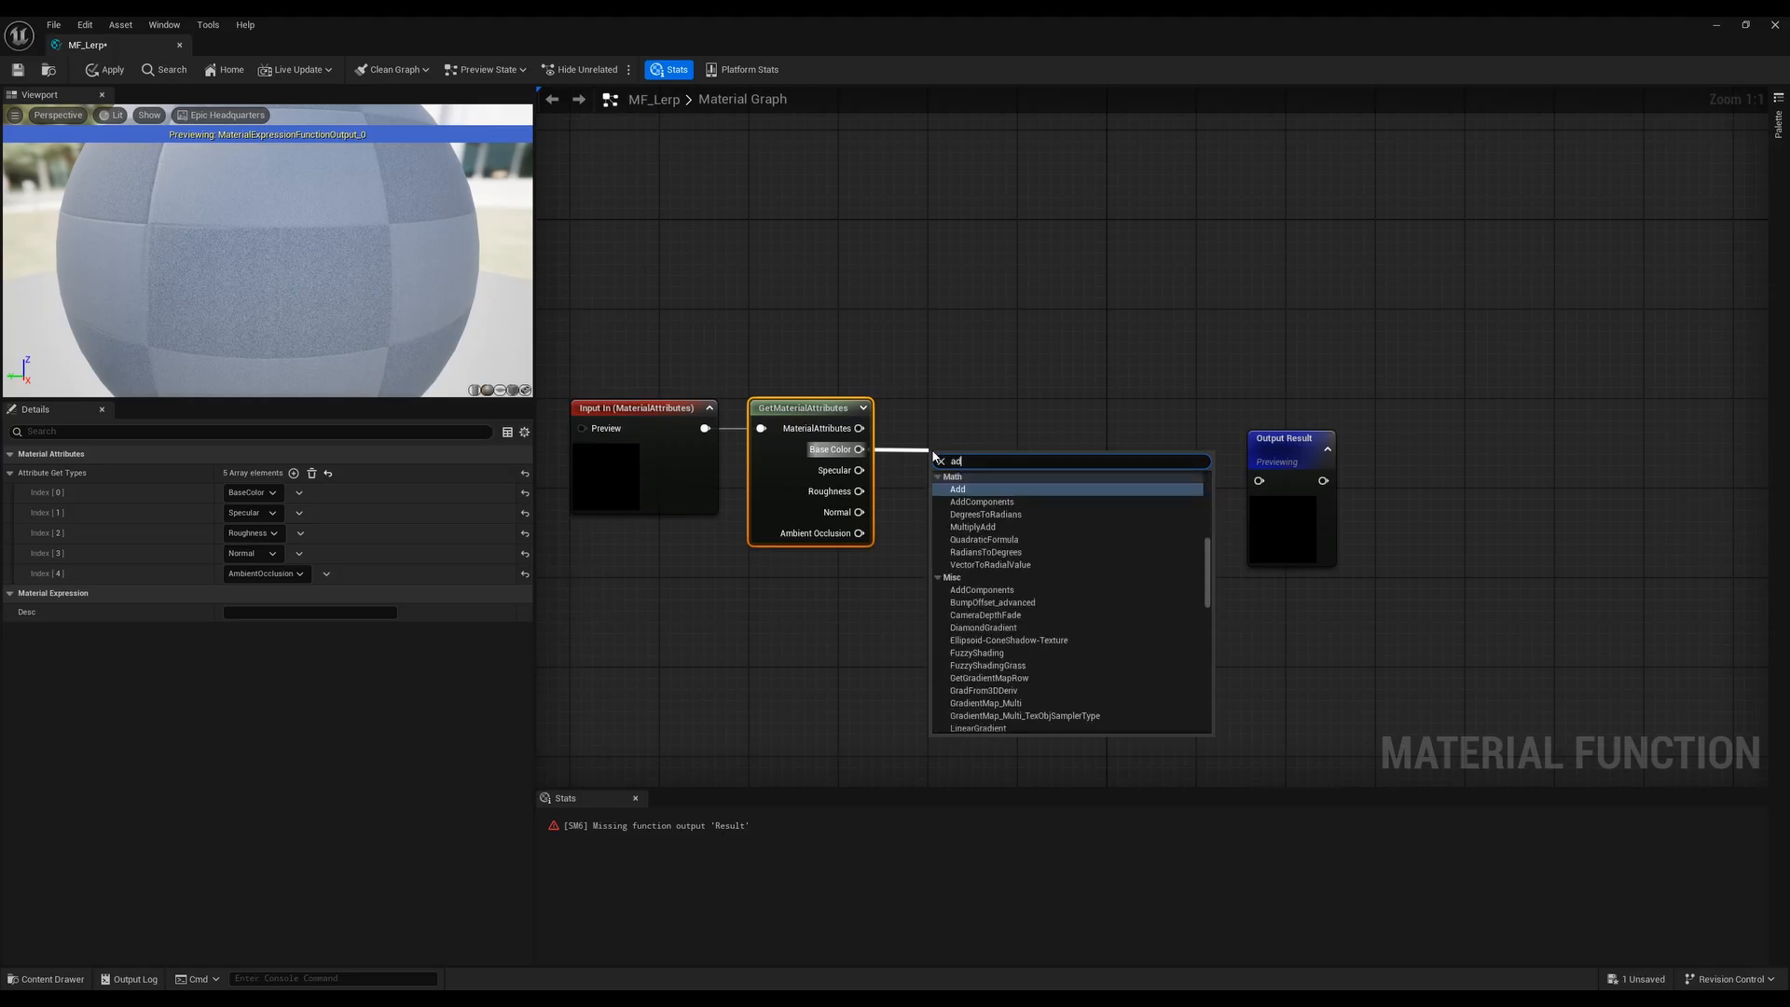
key("BackSpace")
key("BackSpace")
key("BackSpace")
key("BackSpace")
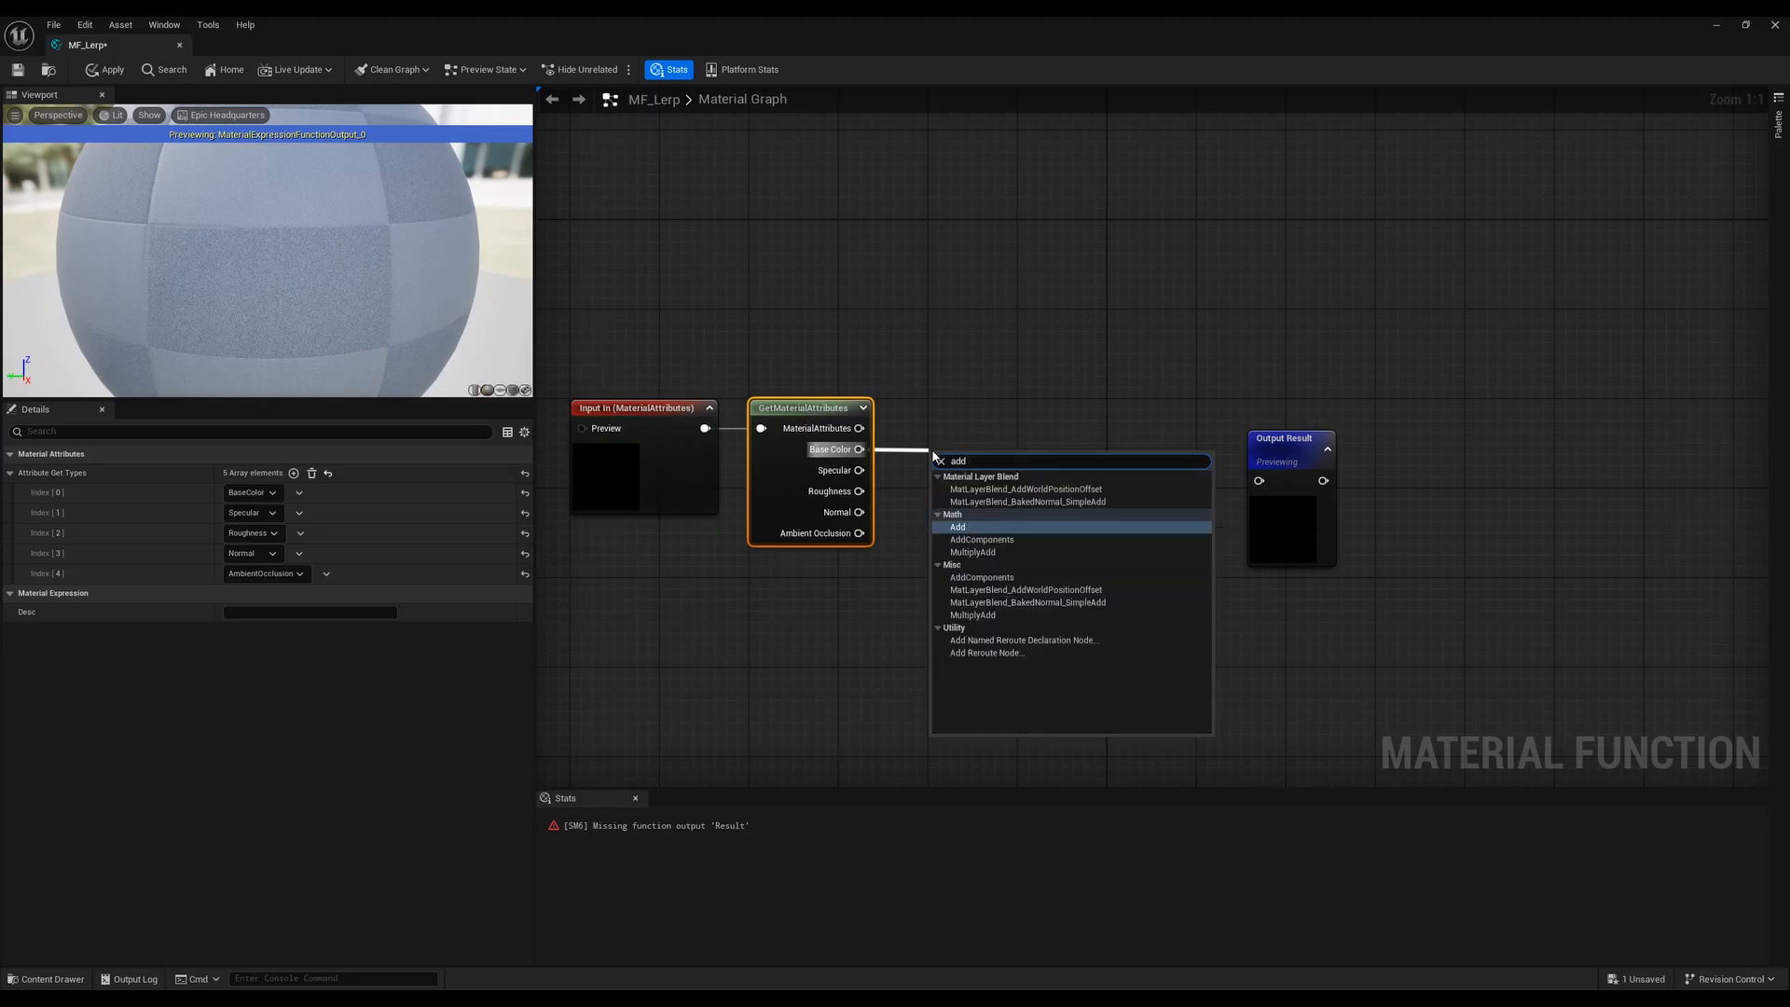
type("name")
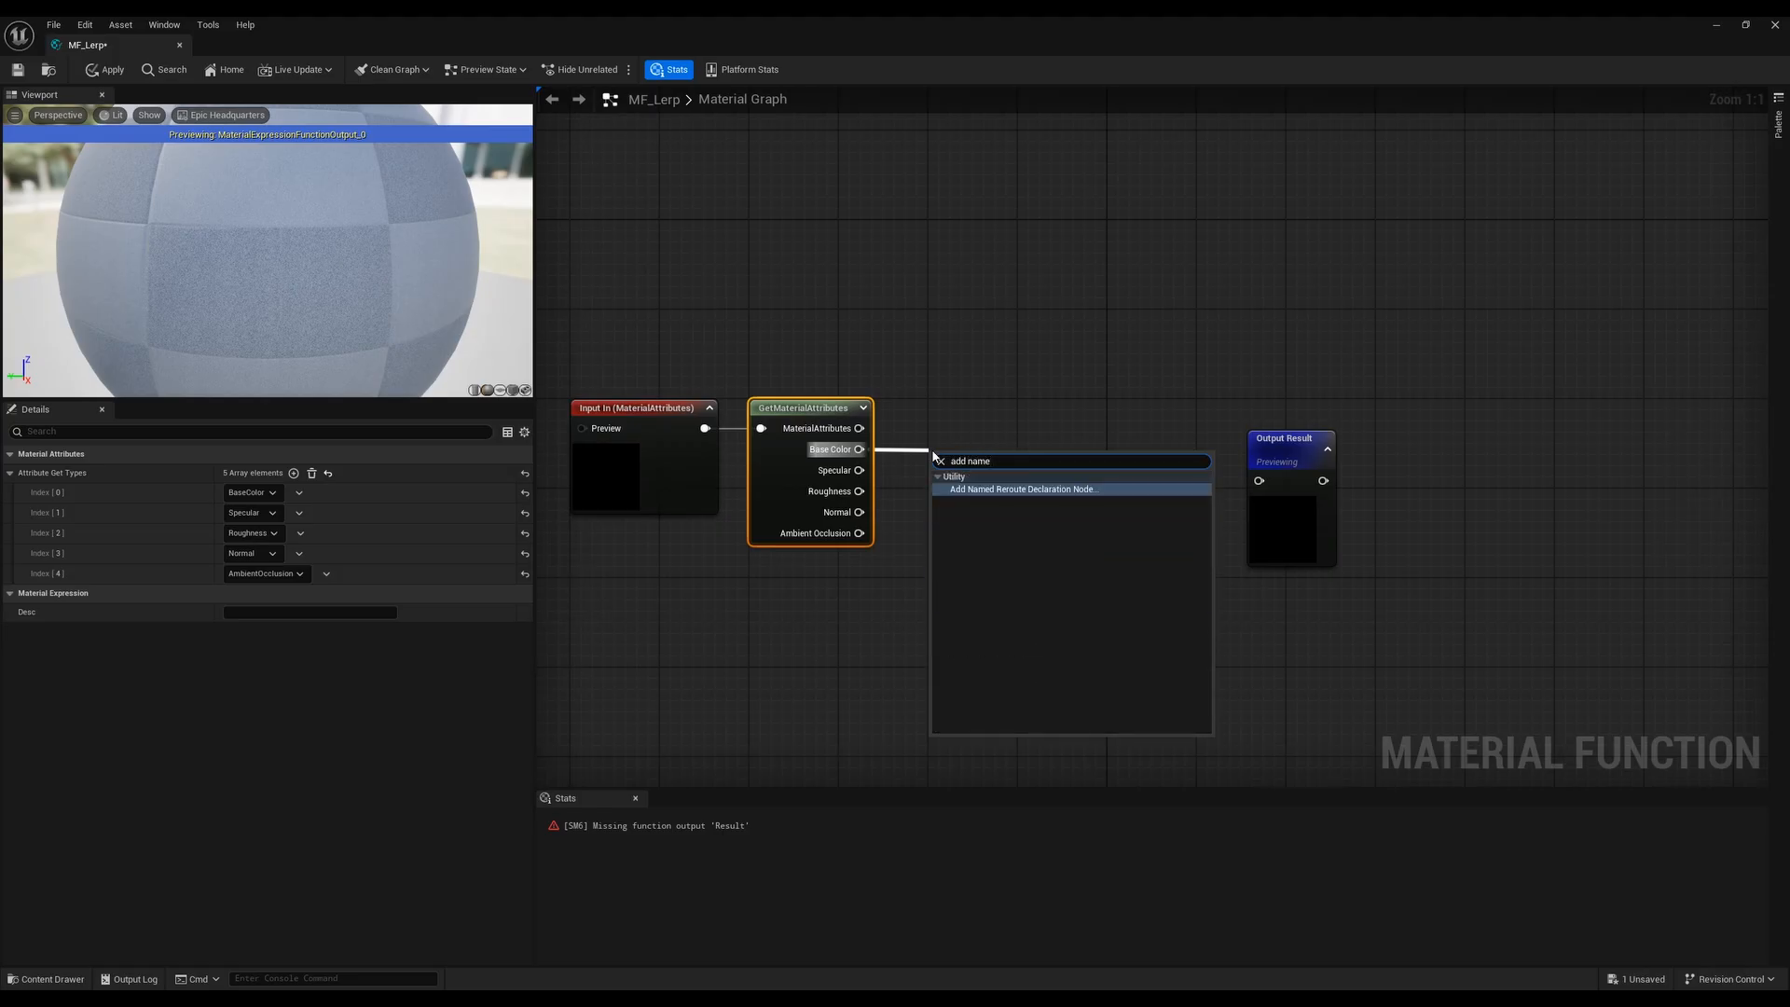
left_click(1002, 492)
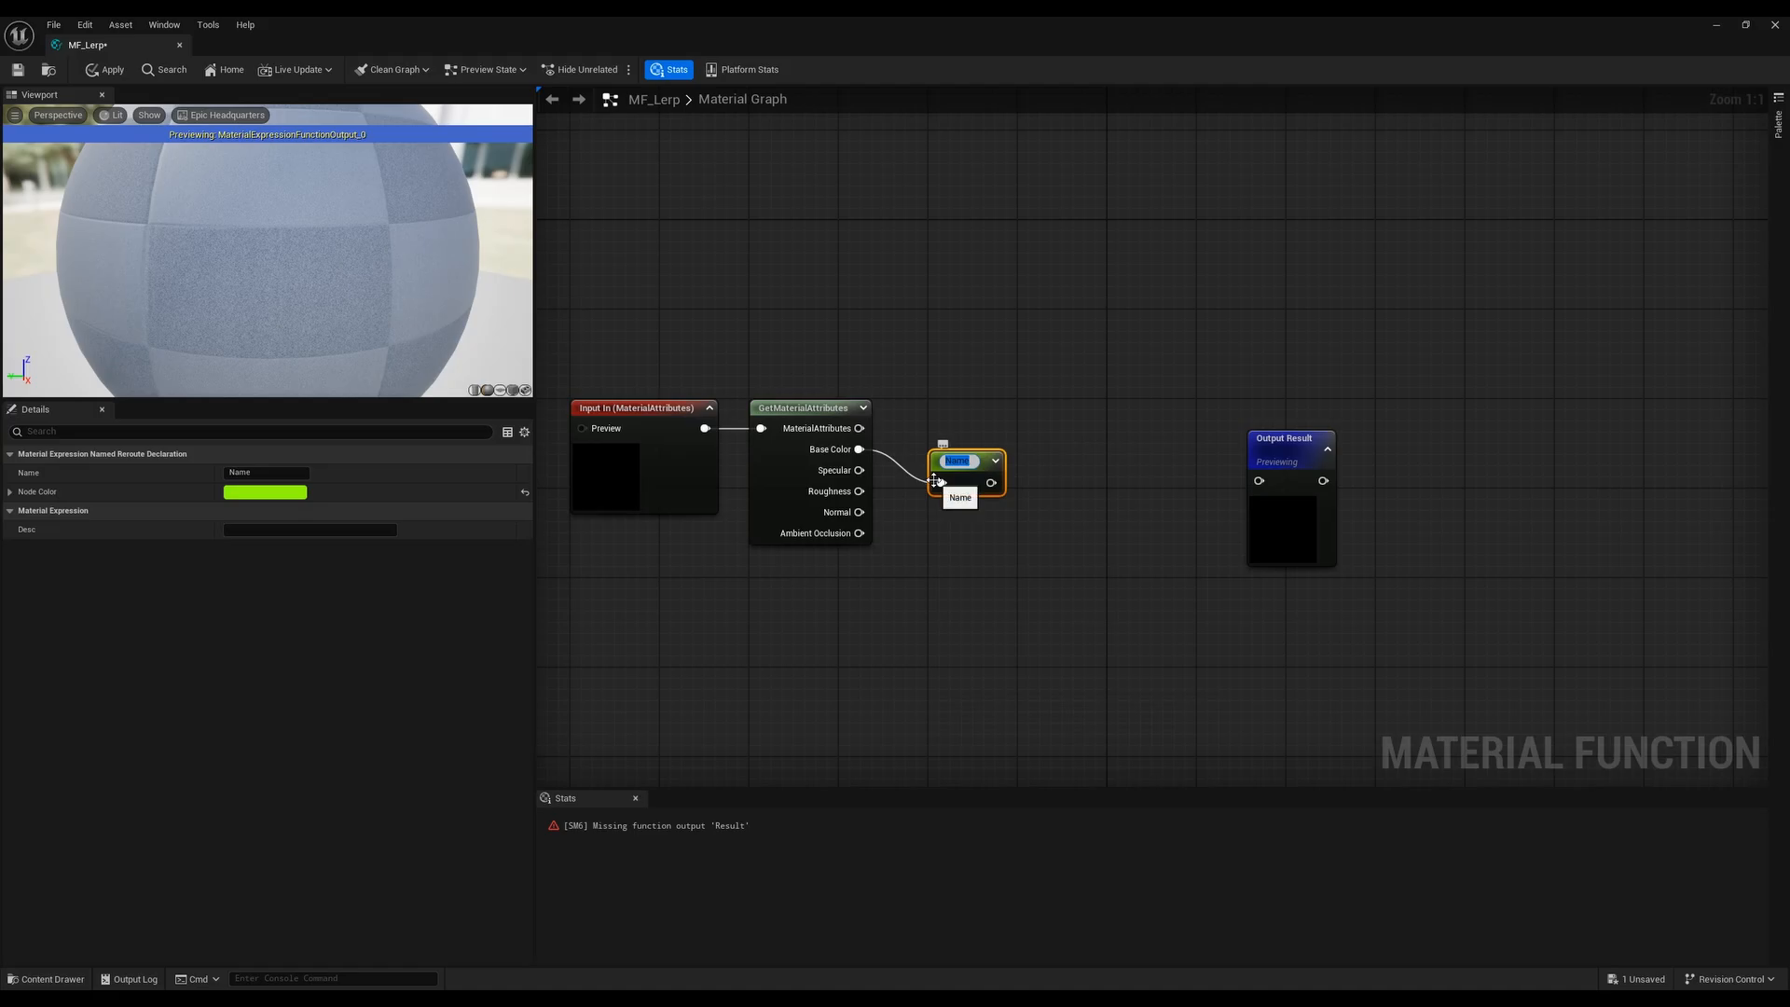
type("B_Albedo")
key("Return")
Align the B_Albedo node with its output and create a named reroute declaration called B_Specular from the Specular output
mouse_move(937, 478)
left_mouse_down()
mouse_move(949, 446)
mouse_move(930, 499)
left_mouse_up()
type("add name")
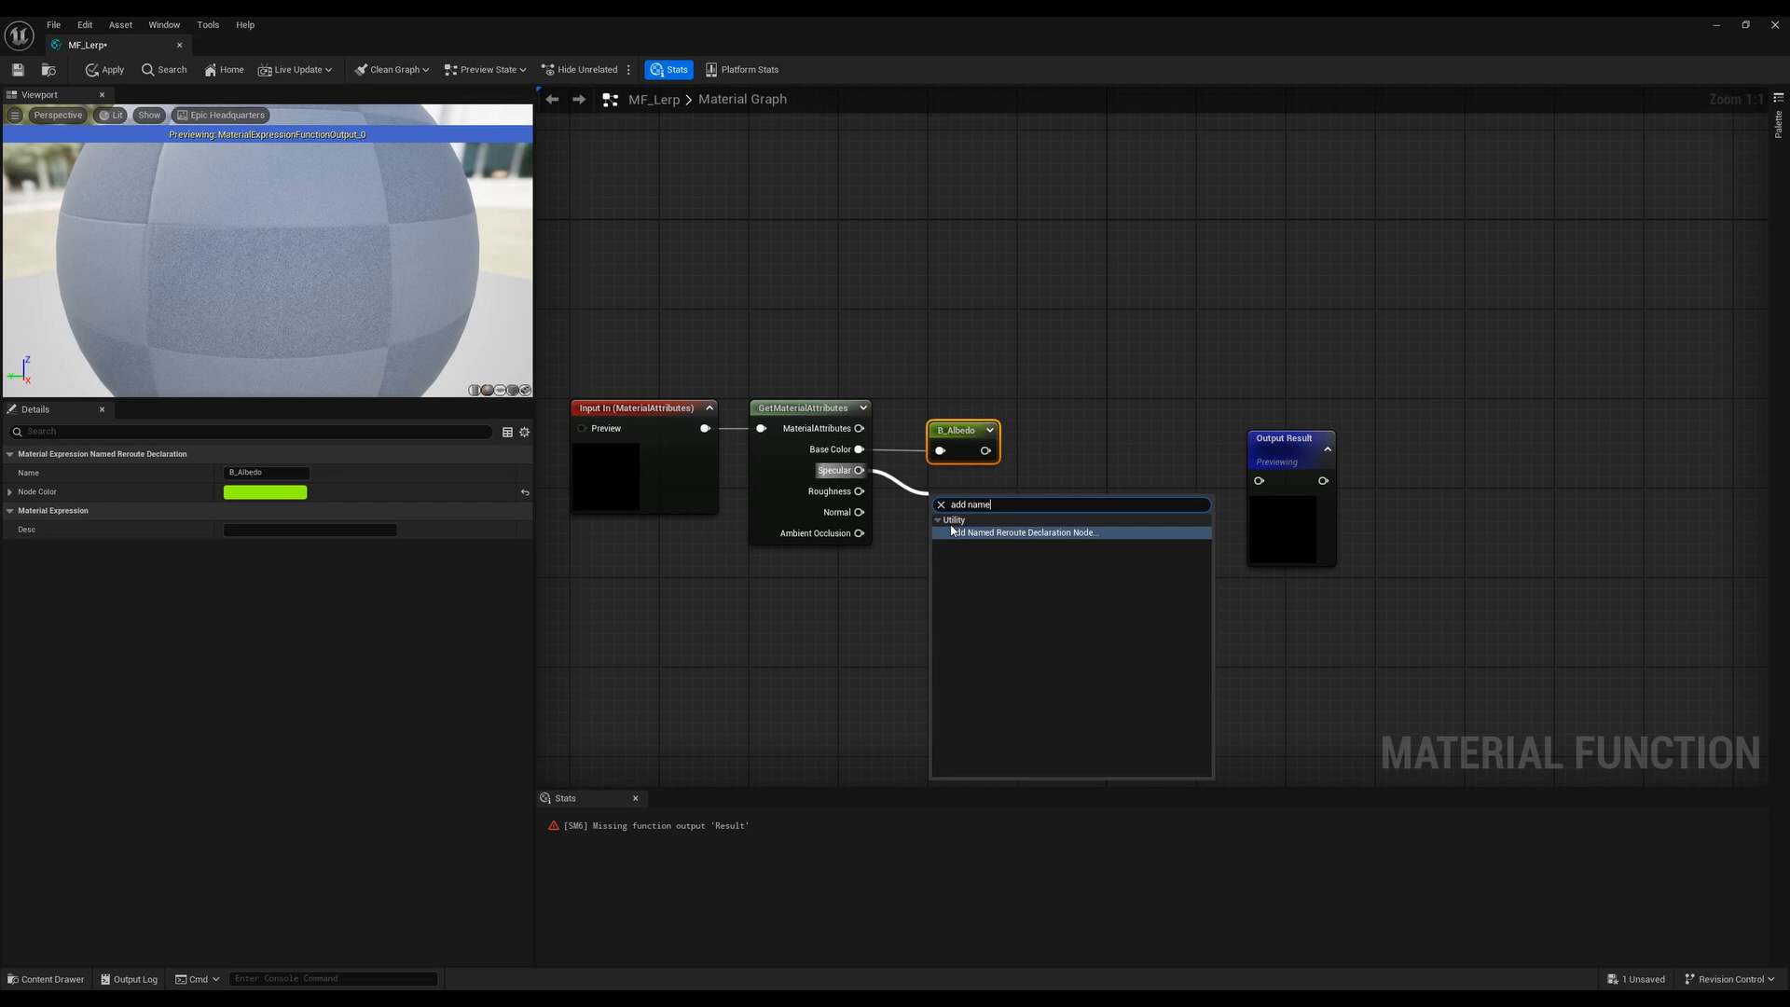
left_click(952, 531)
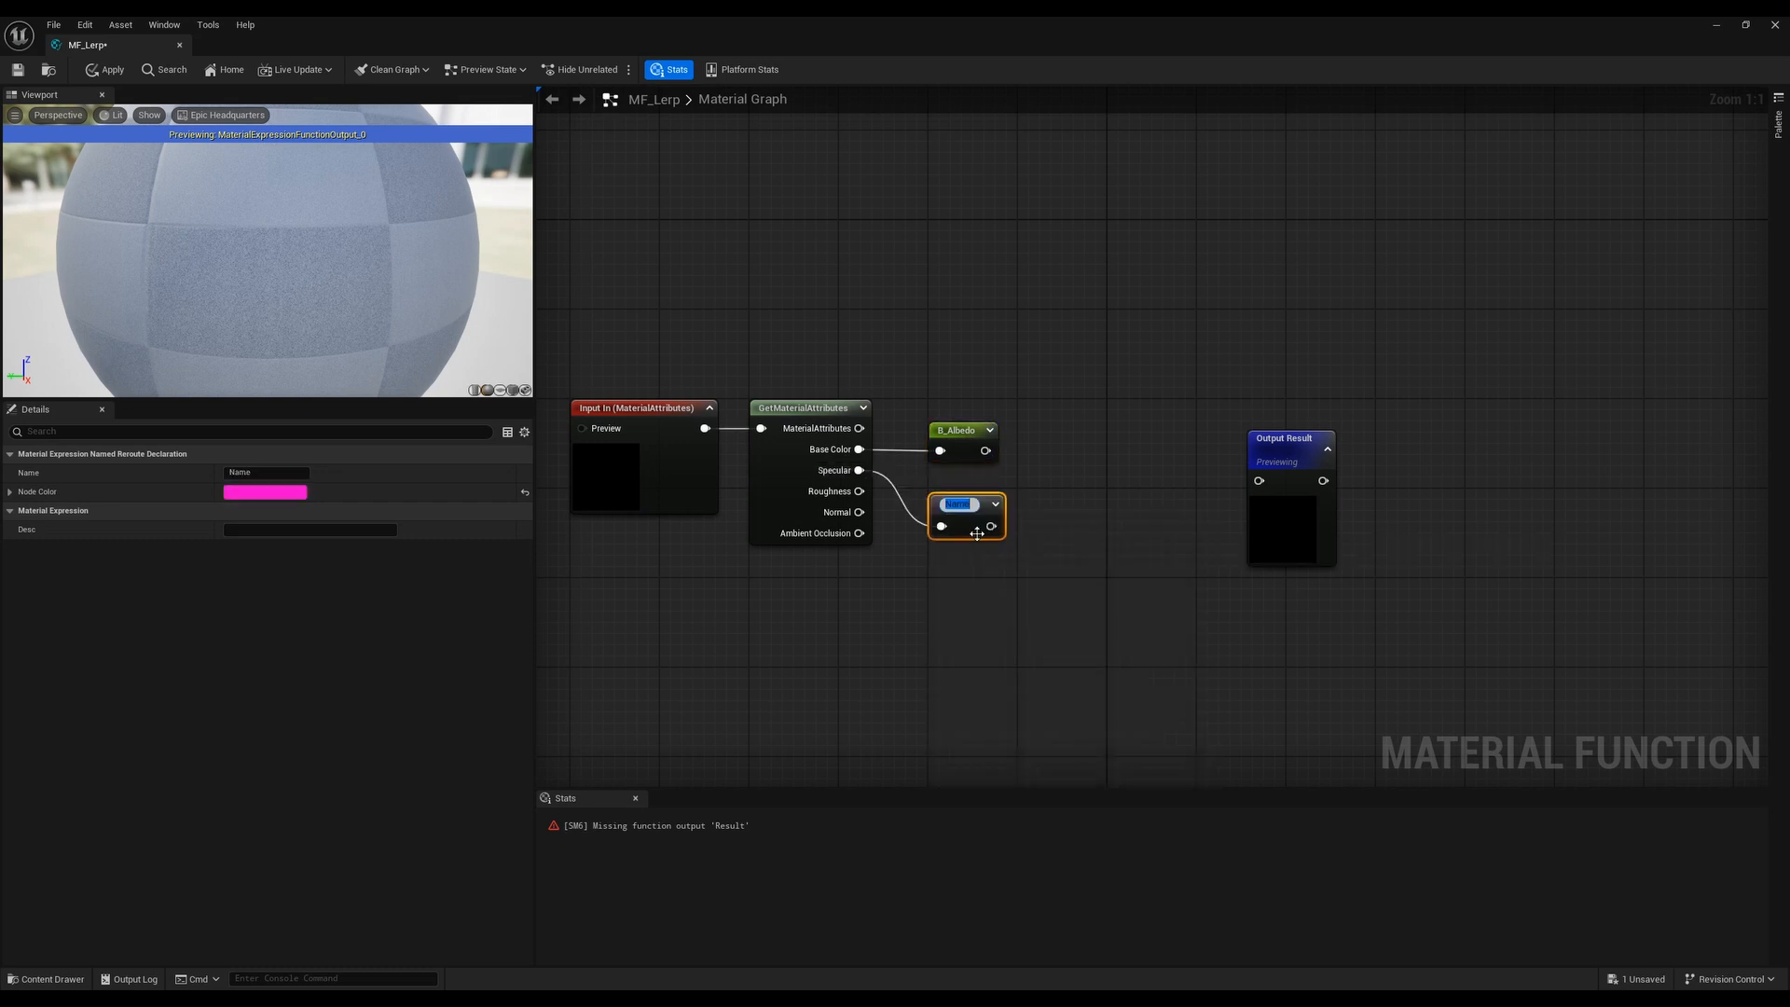
type("B")
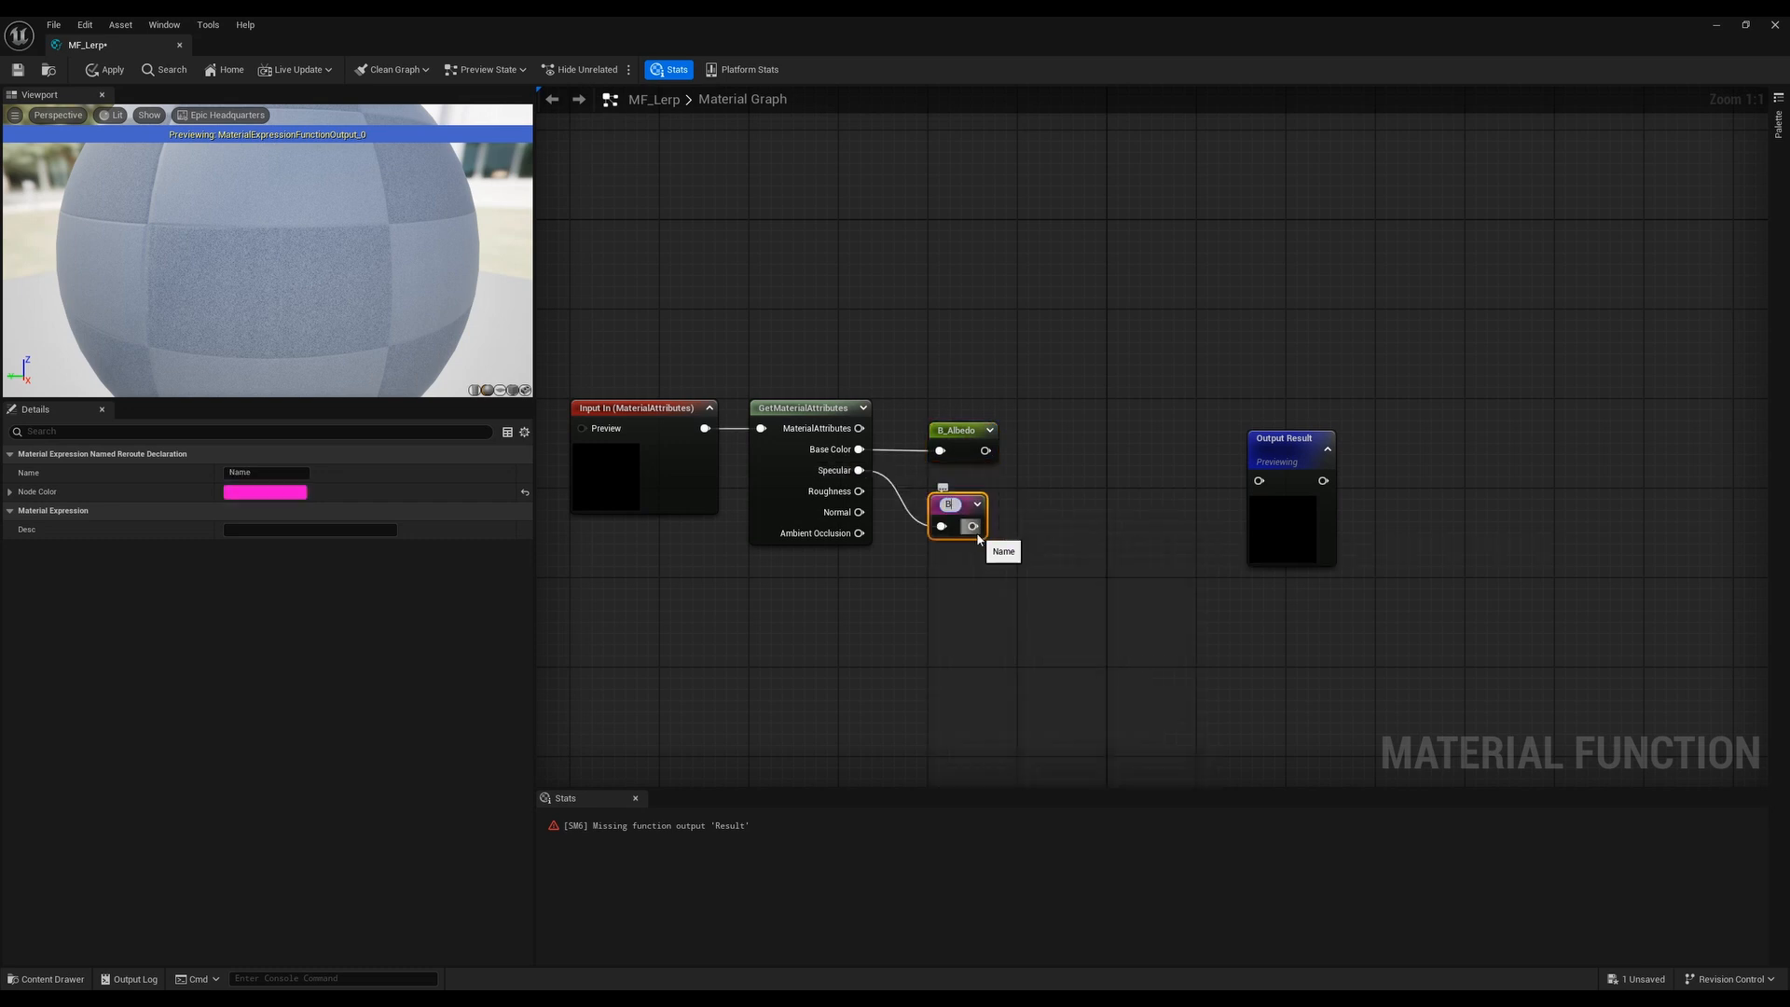
type("_Specul")
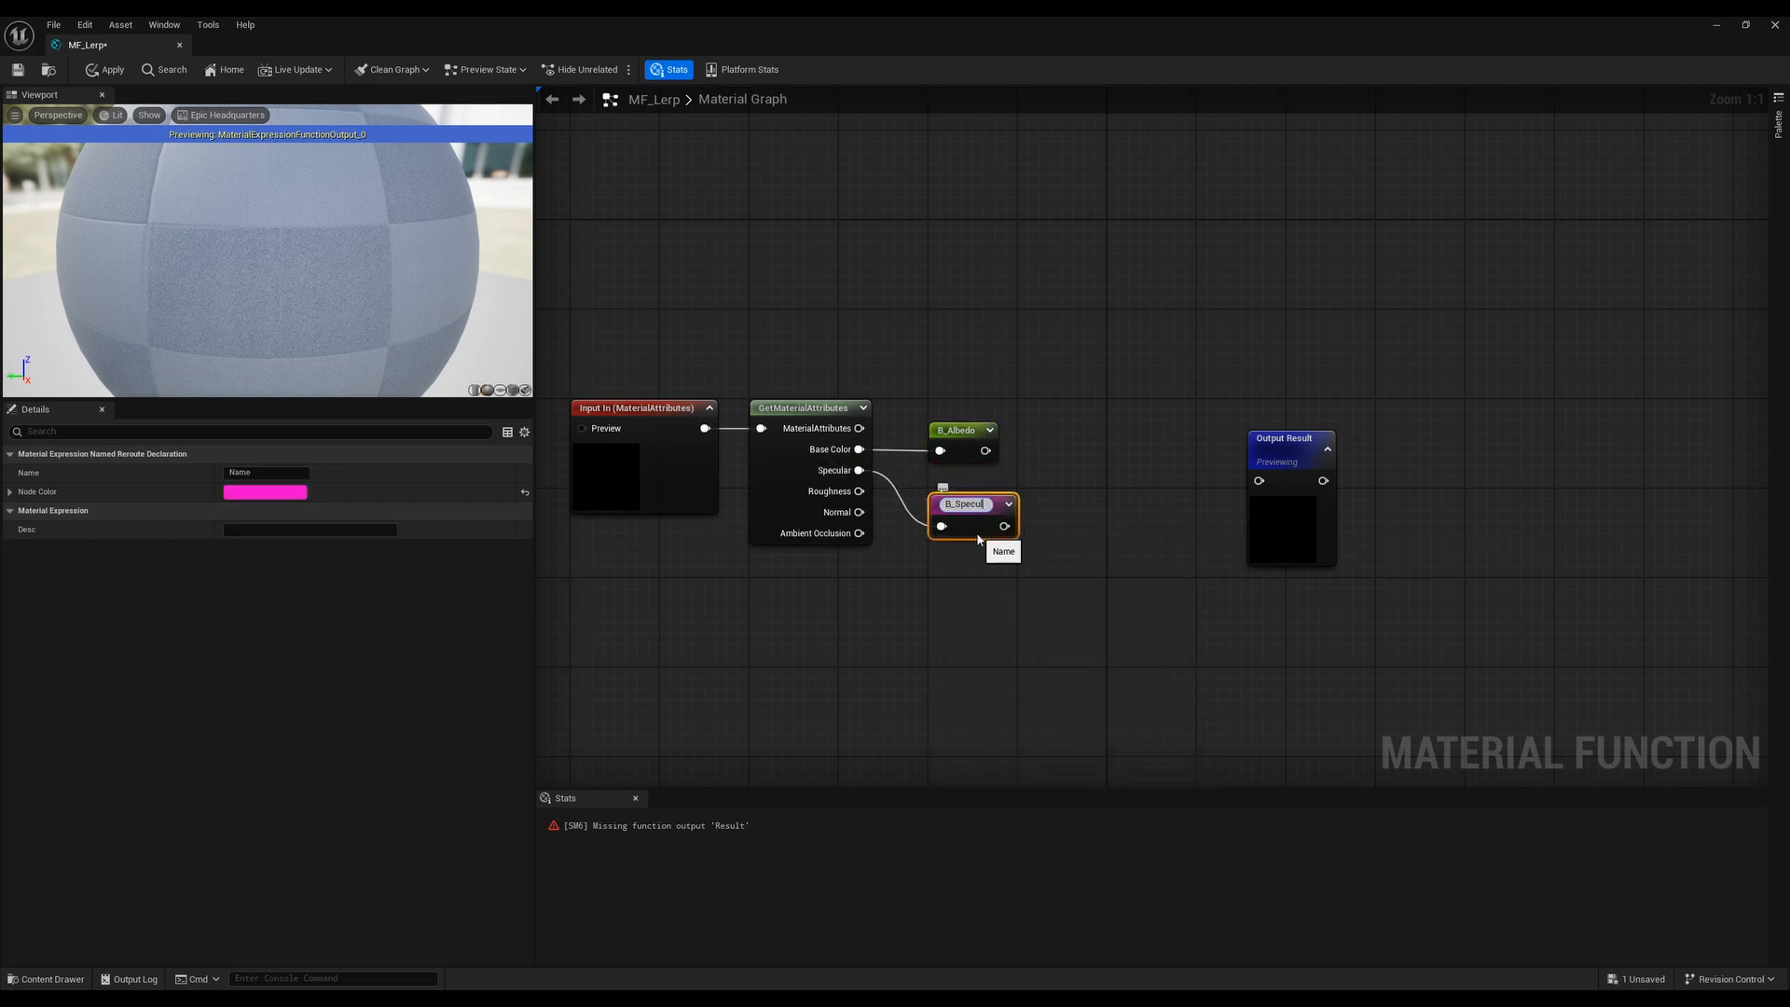
type("ar")
key("Return")
Create a named reroute declaration called B_Roughness from the Roughness output and place it just below B_Specular
left_click_drag(859, 491, 931, 620)
type("add name")
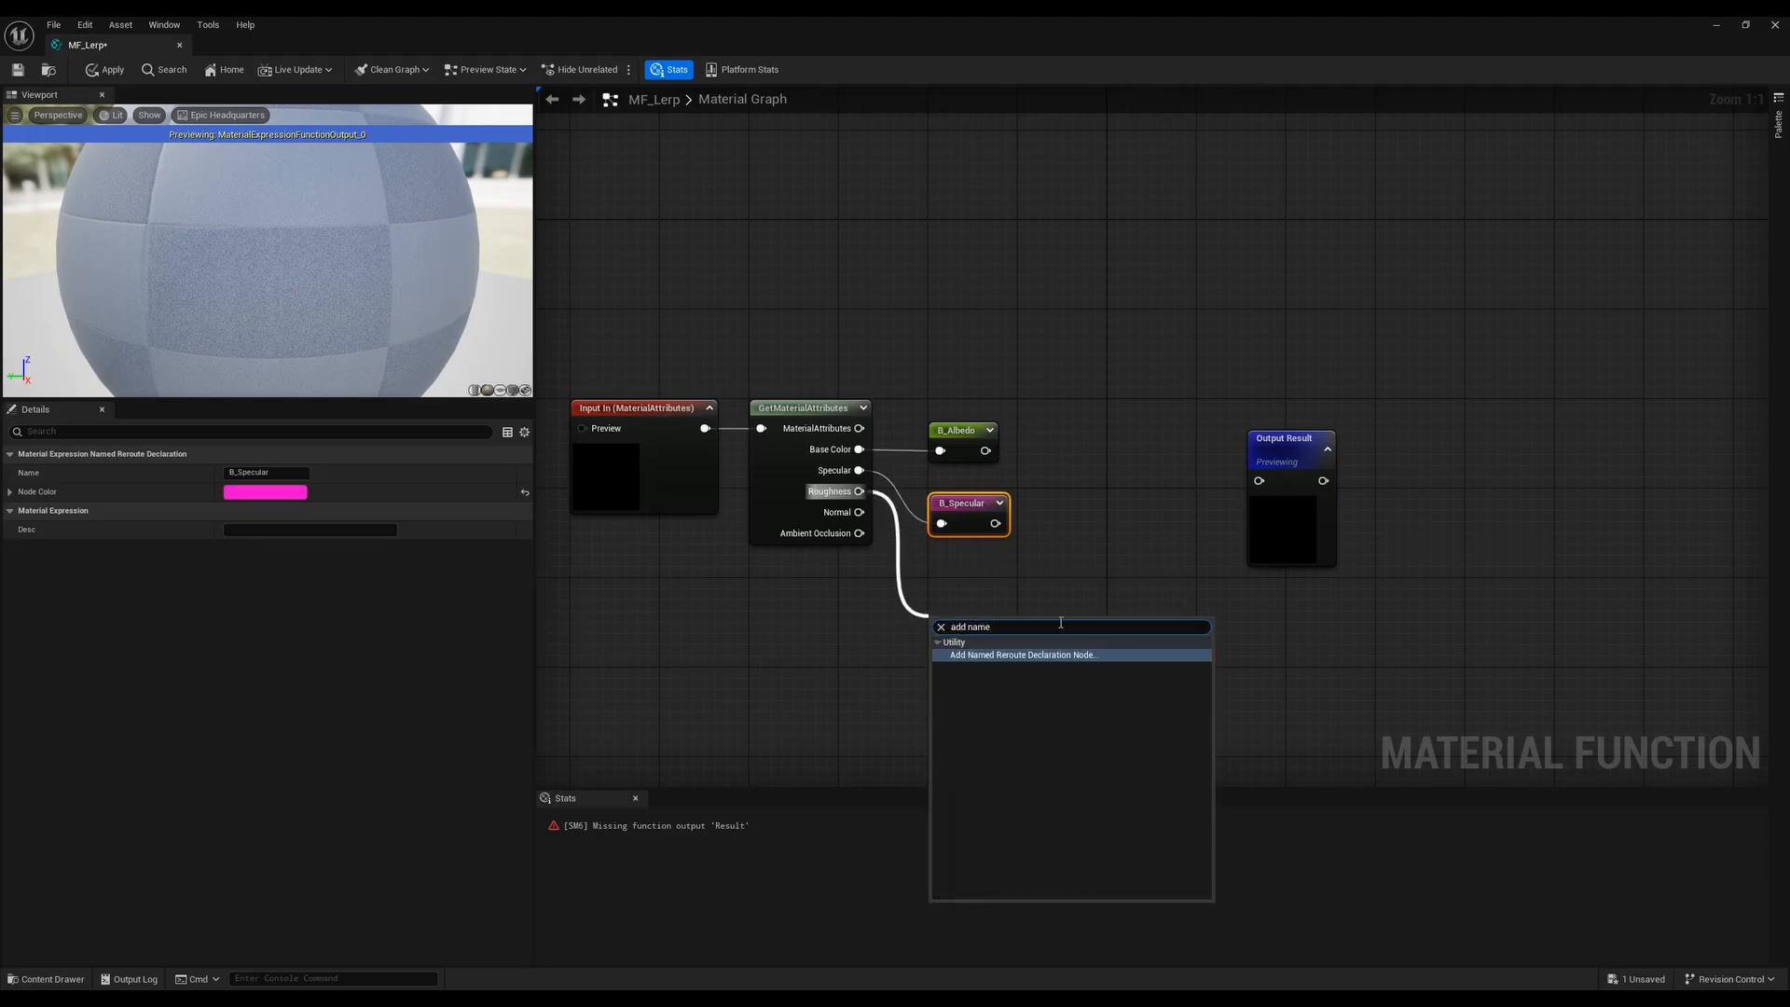
left_click(1010, 655)
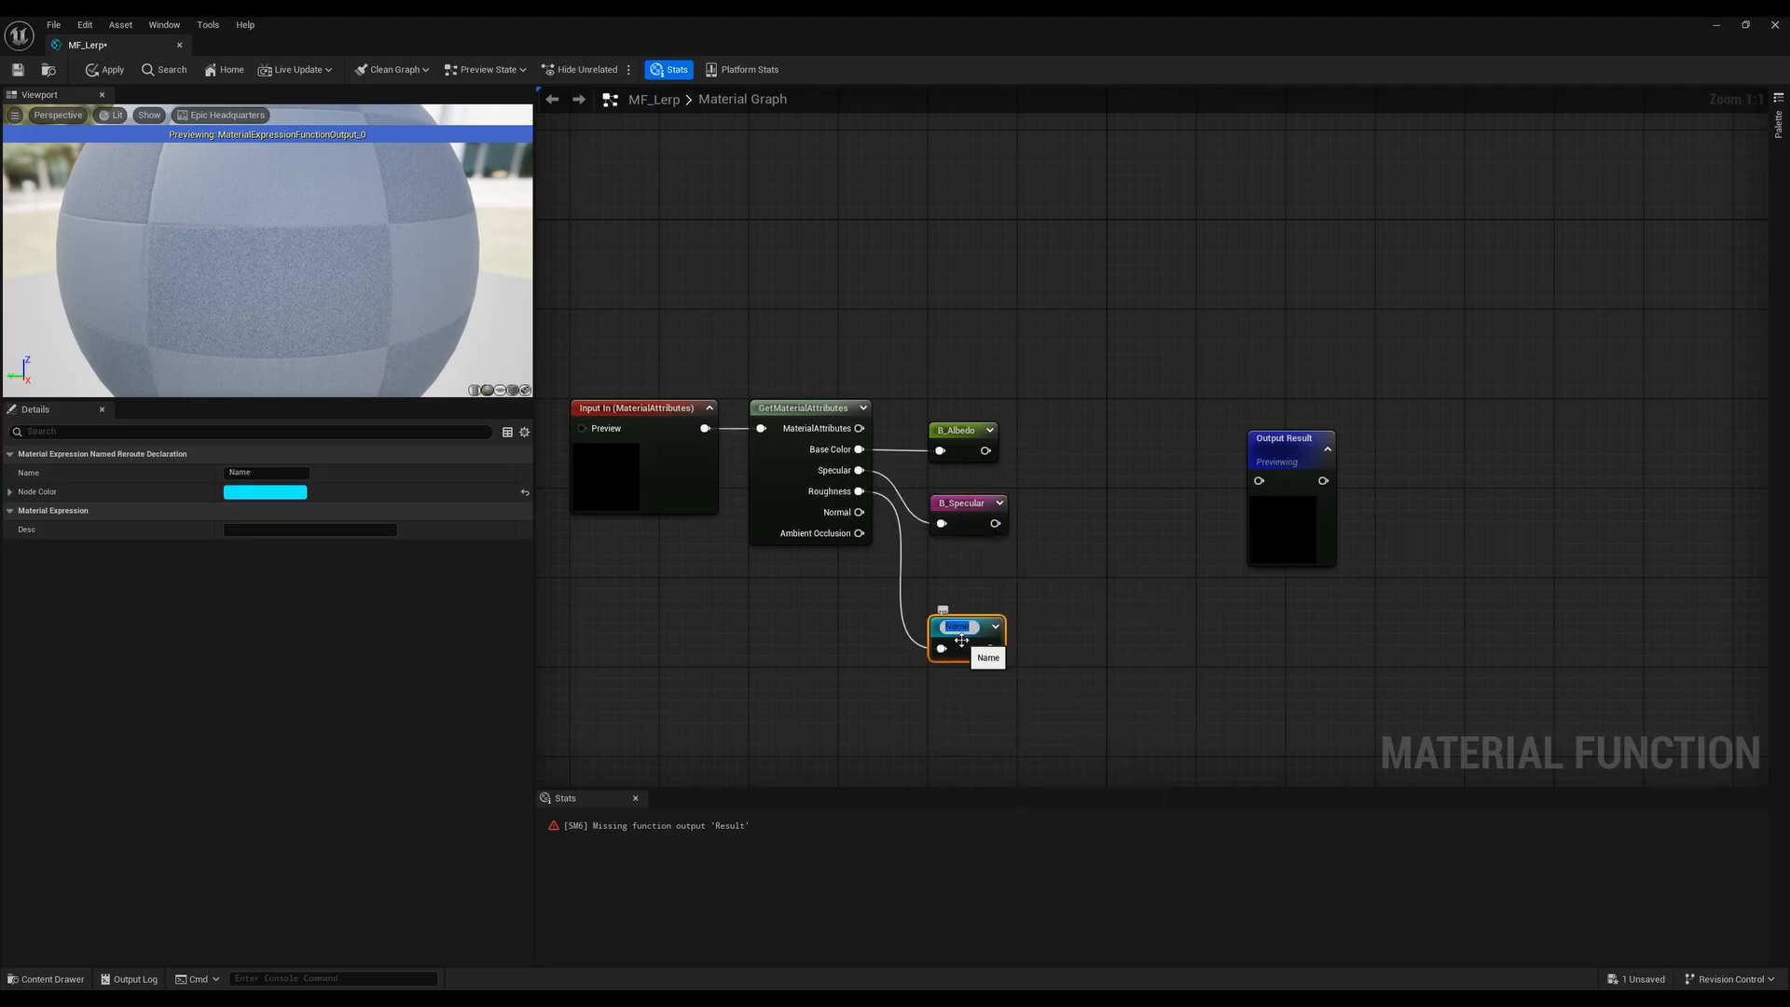
type("B_Roughness")
key("Return")
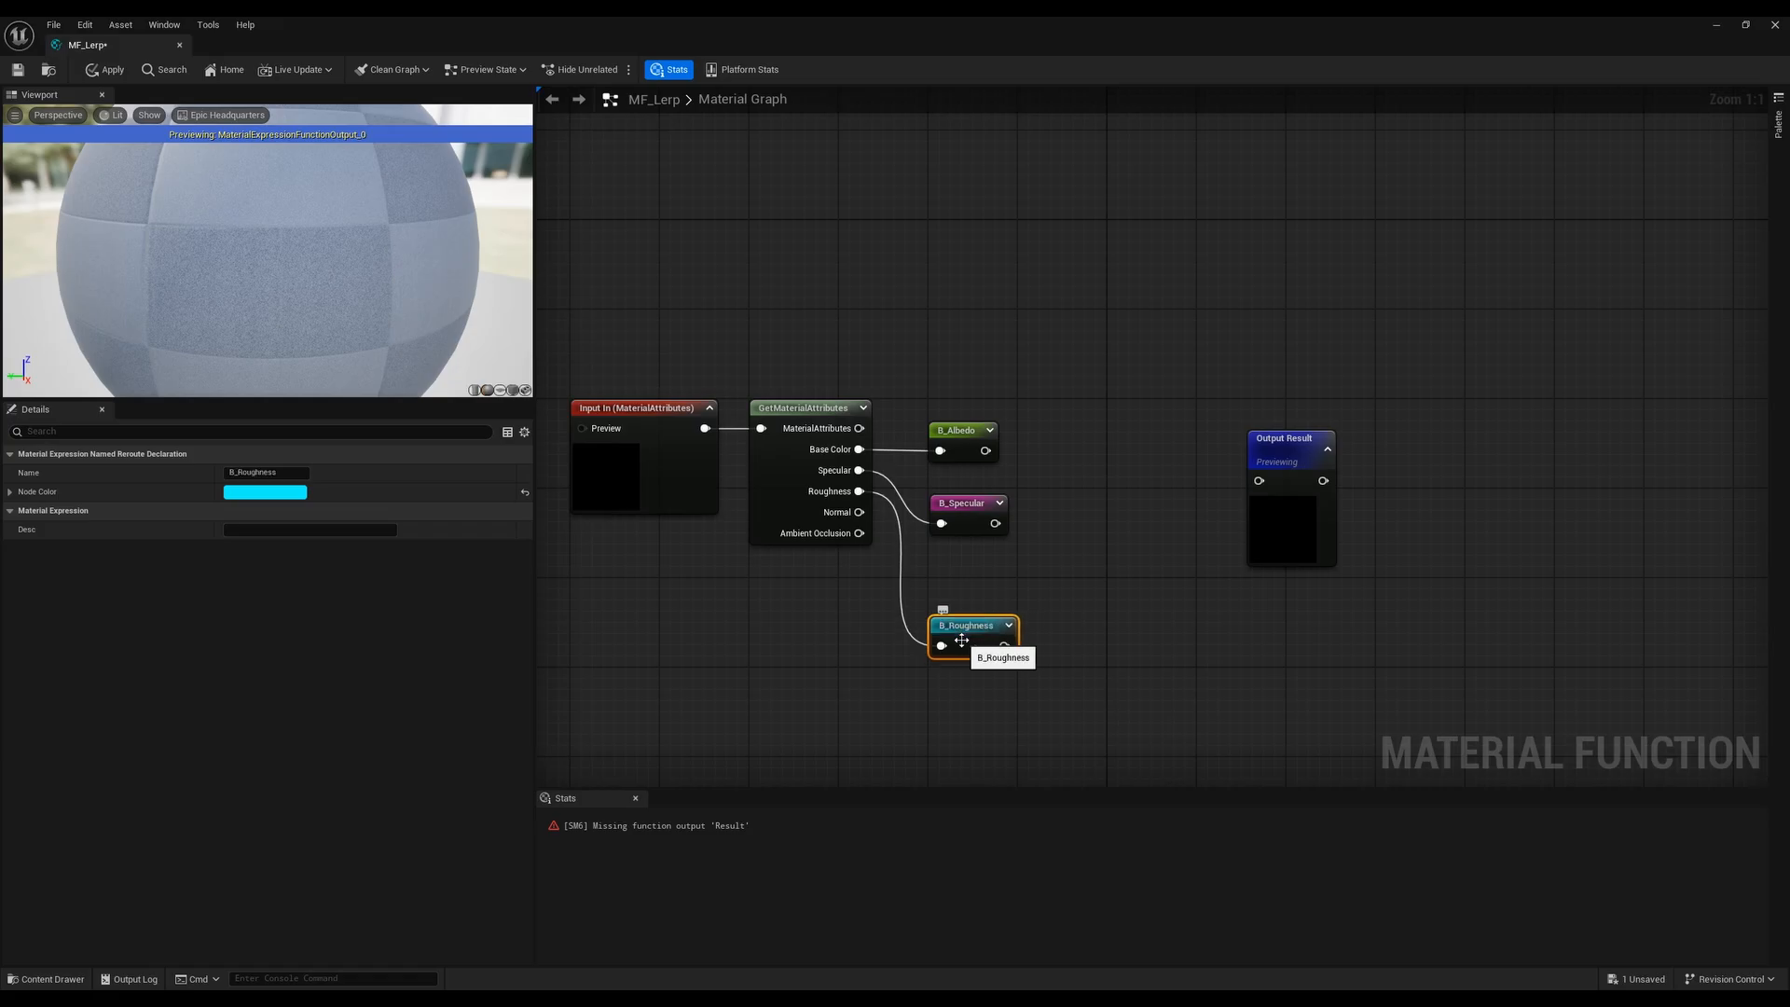
left_click_drag(965, 645, 964, 574)
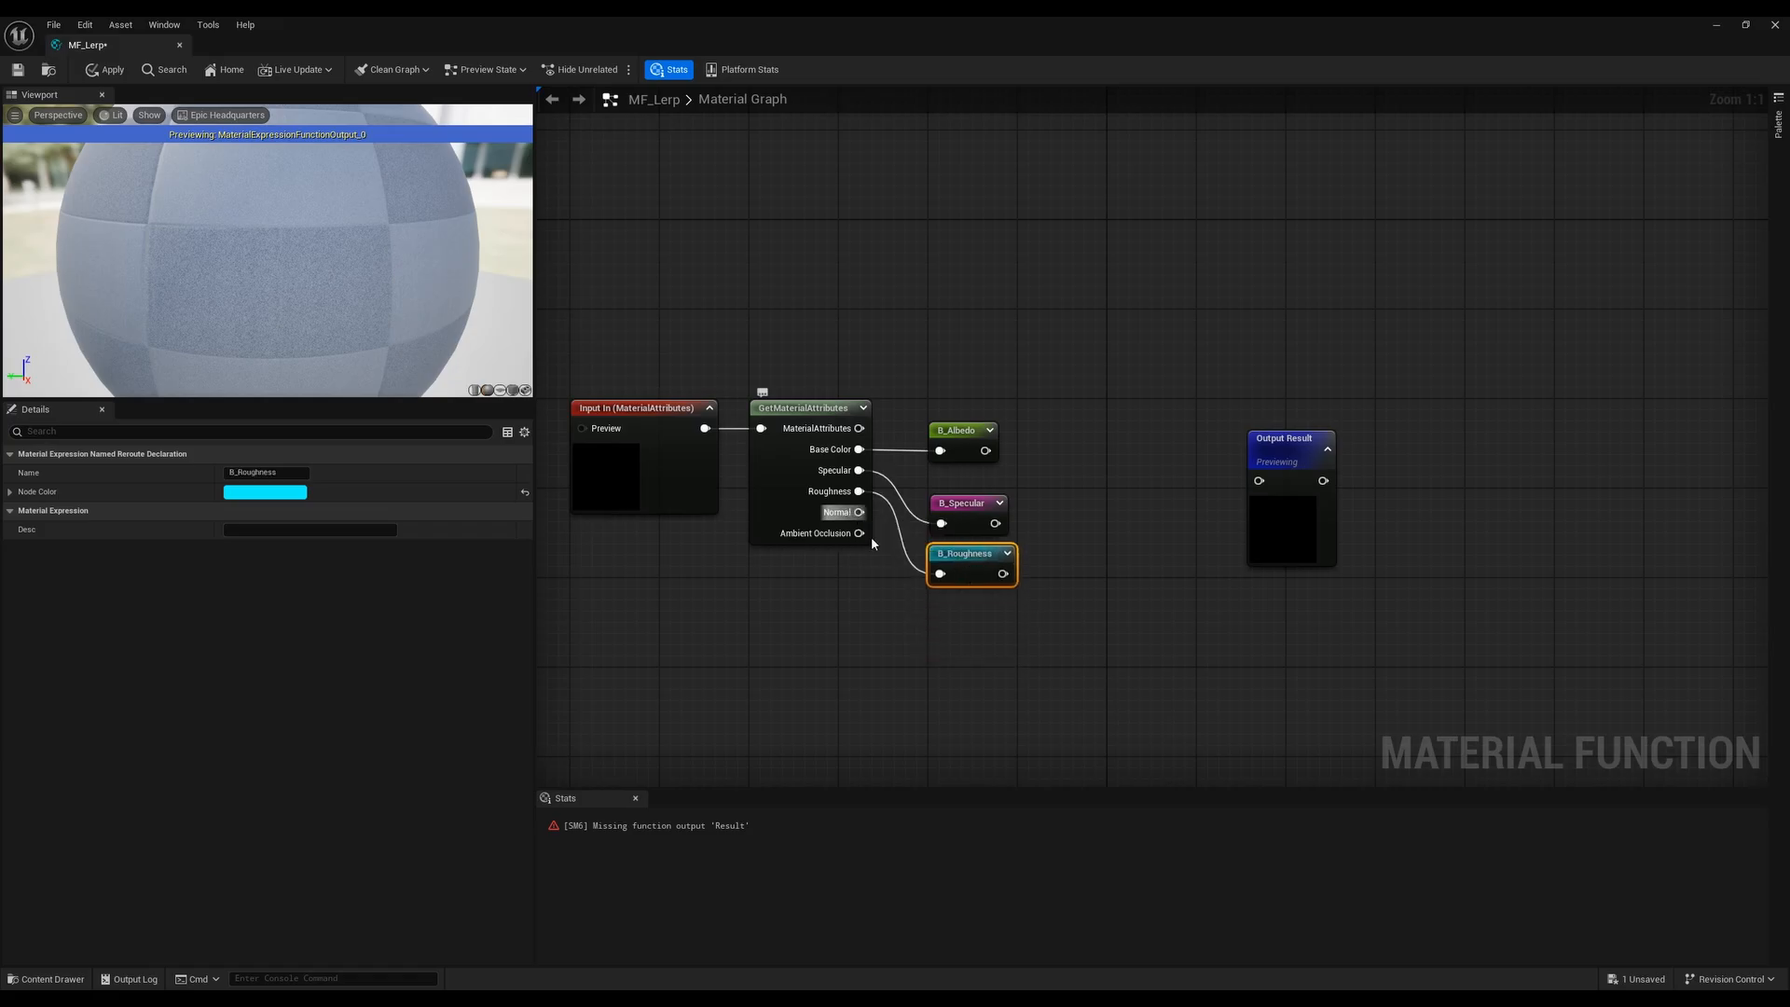
Create a named reroute declaration called B_Normal from the Normal output and place it below B_Roughness
left_click_drag(859, 512, 914, 653)
type("add name")
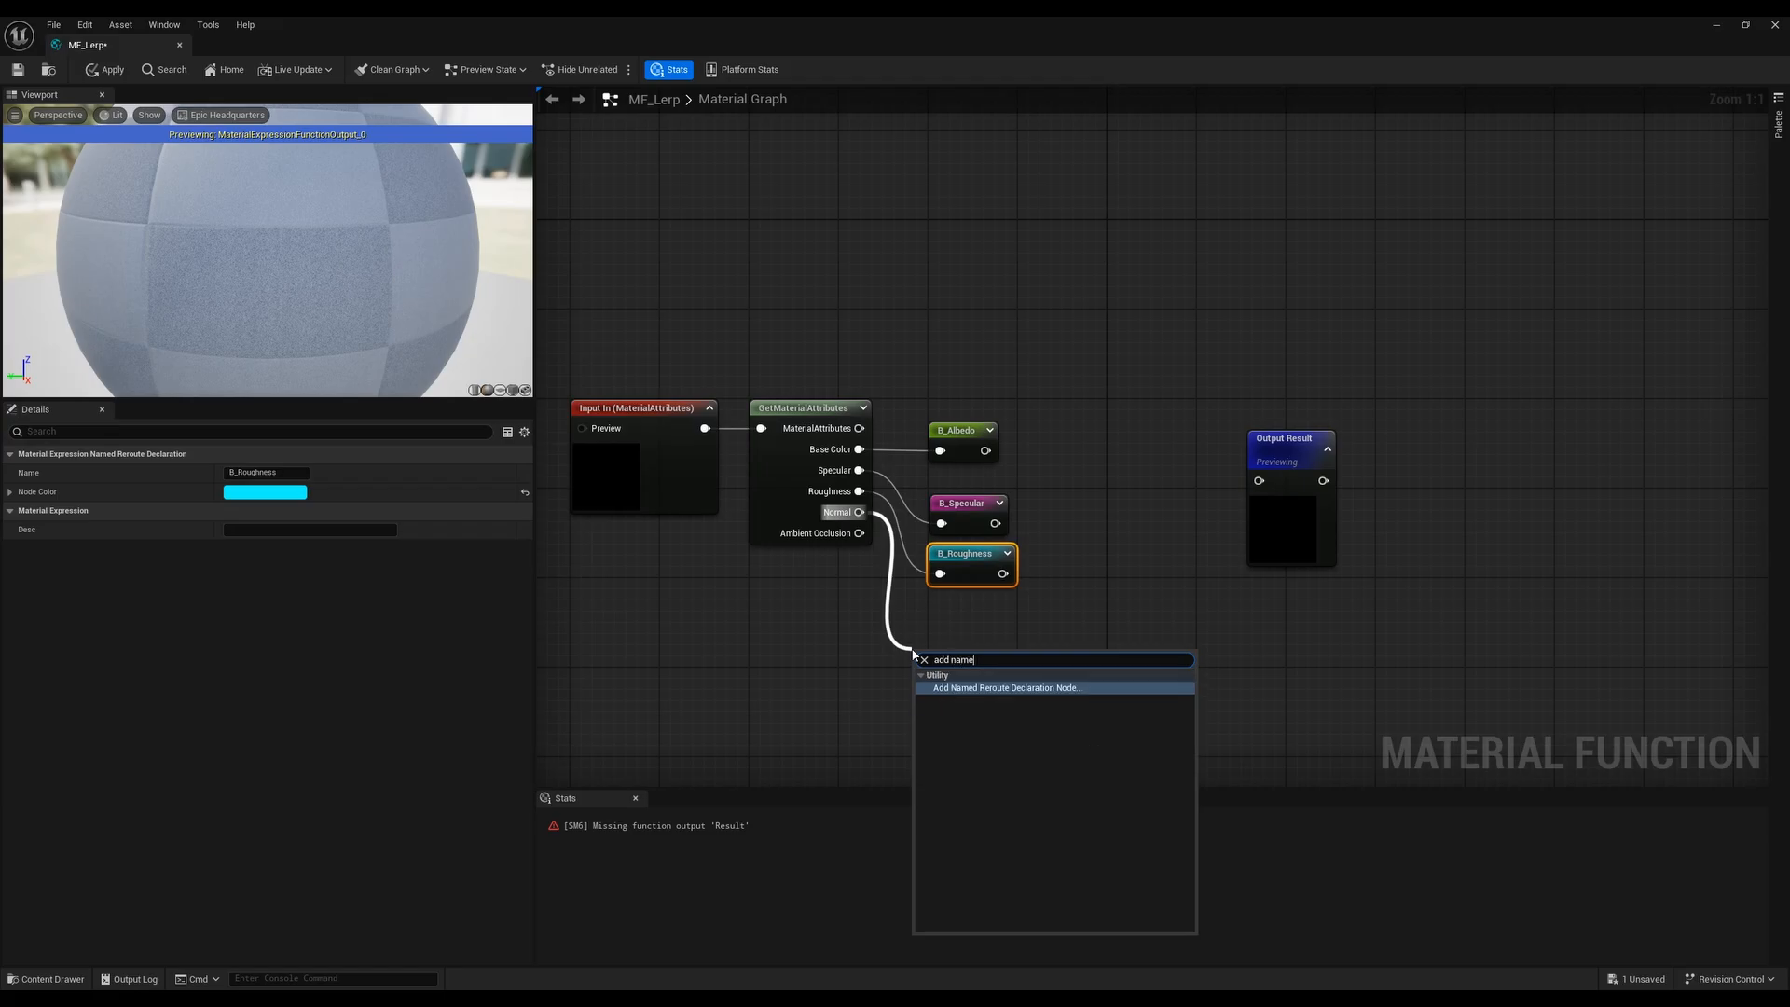
left_click(979, 689)
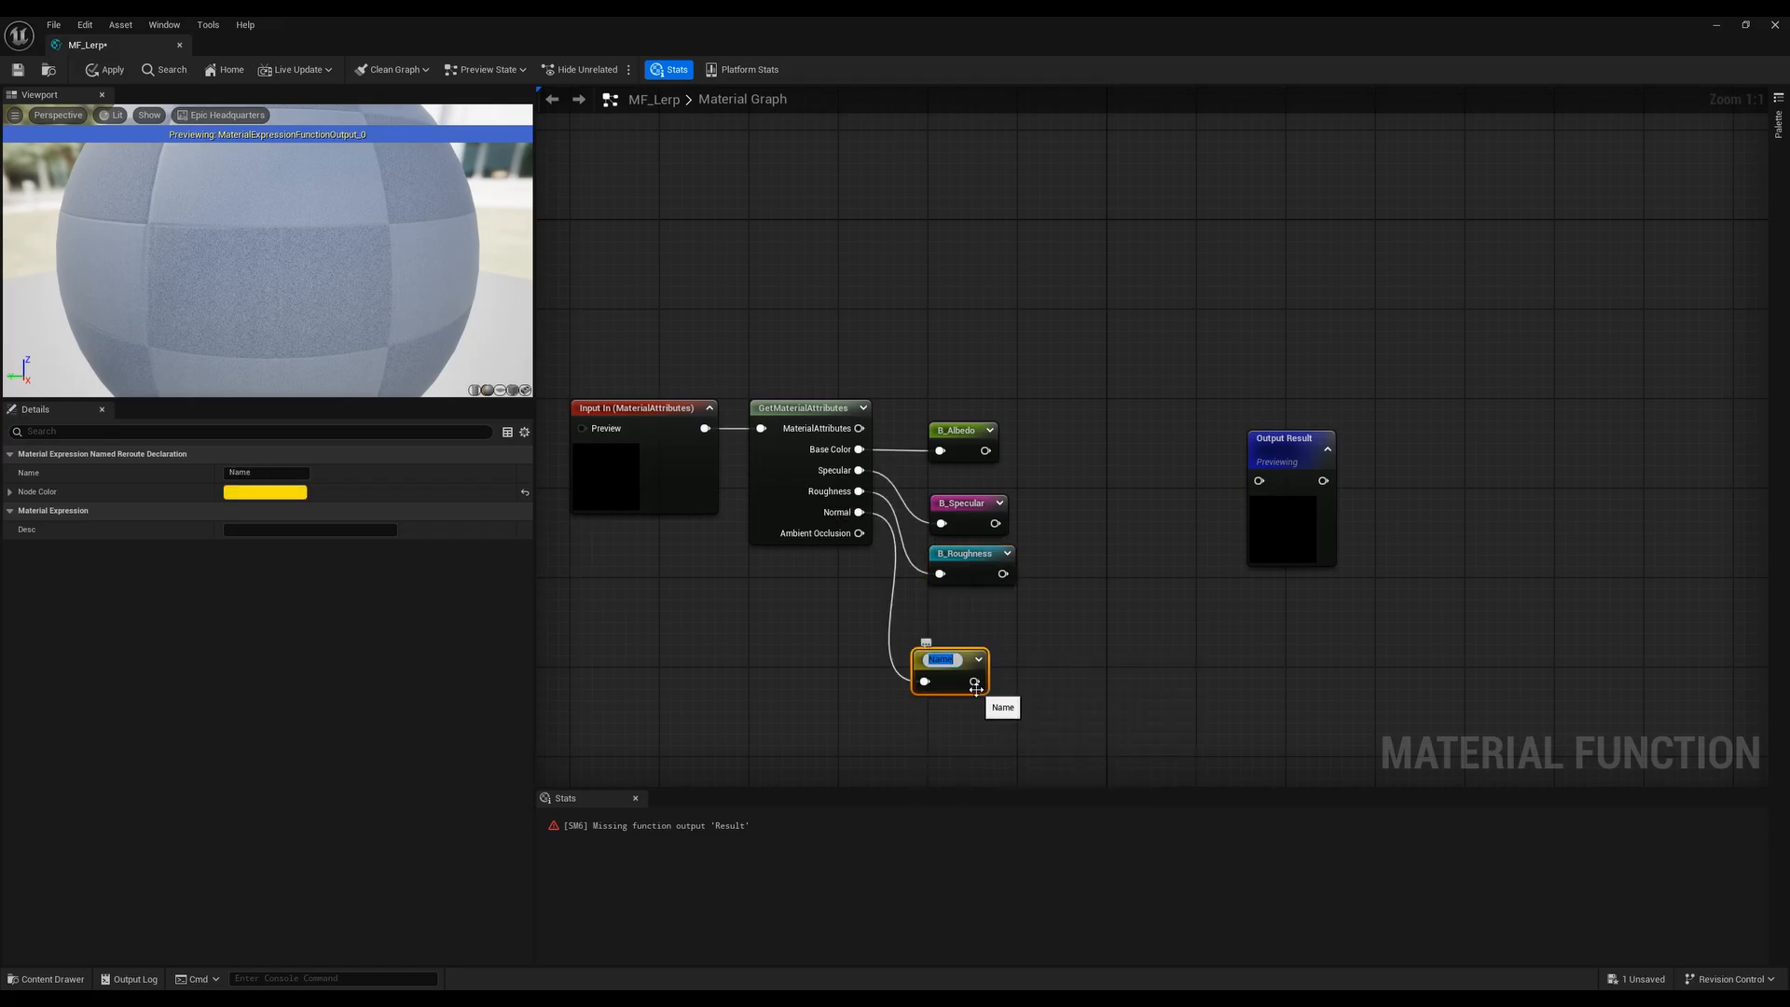
type("B_Normal")
key("Return")
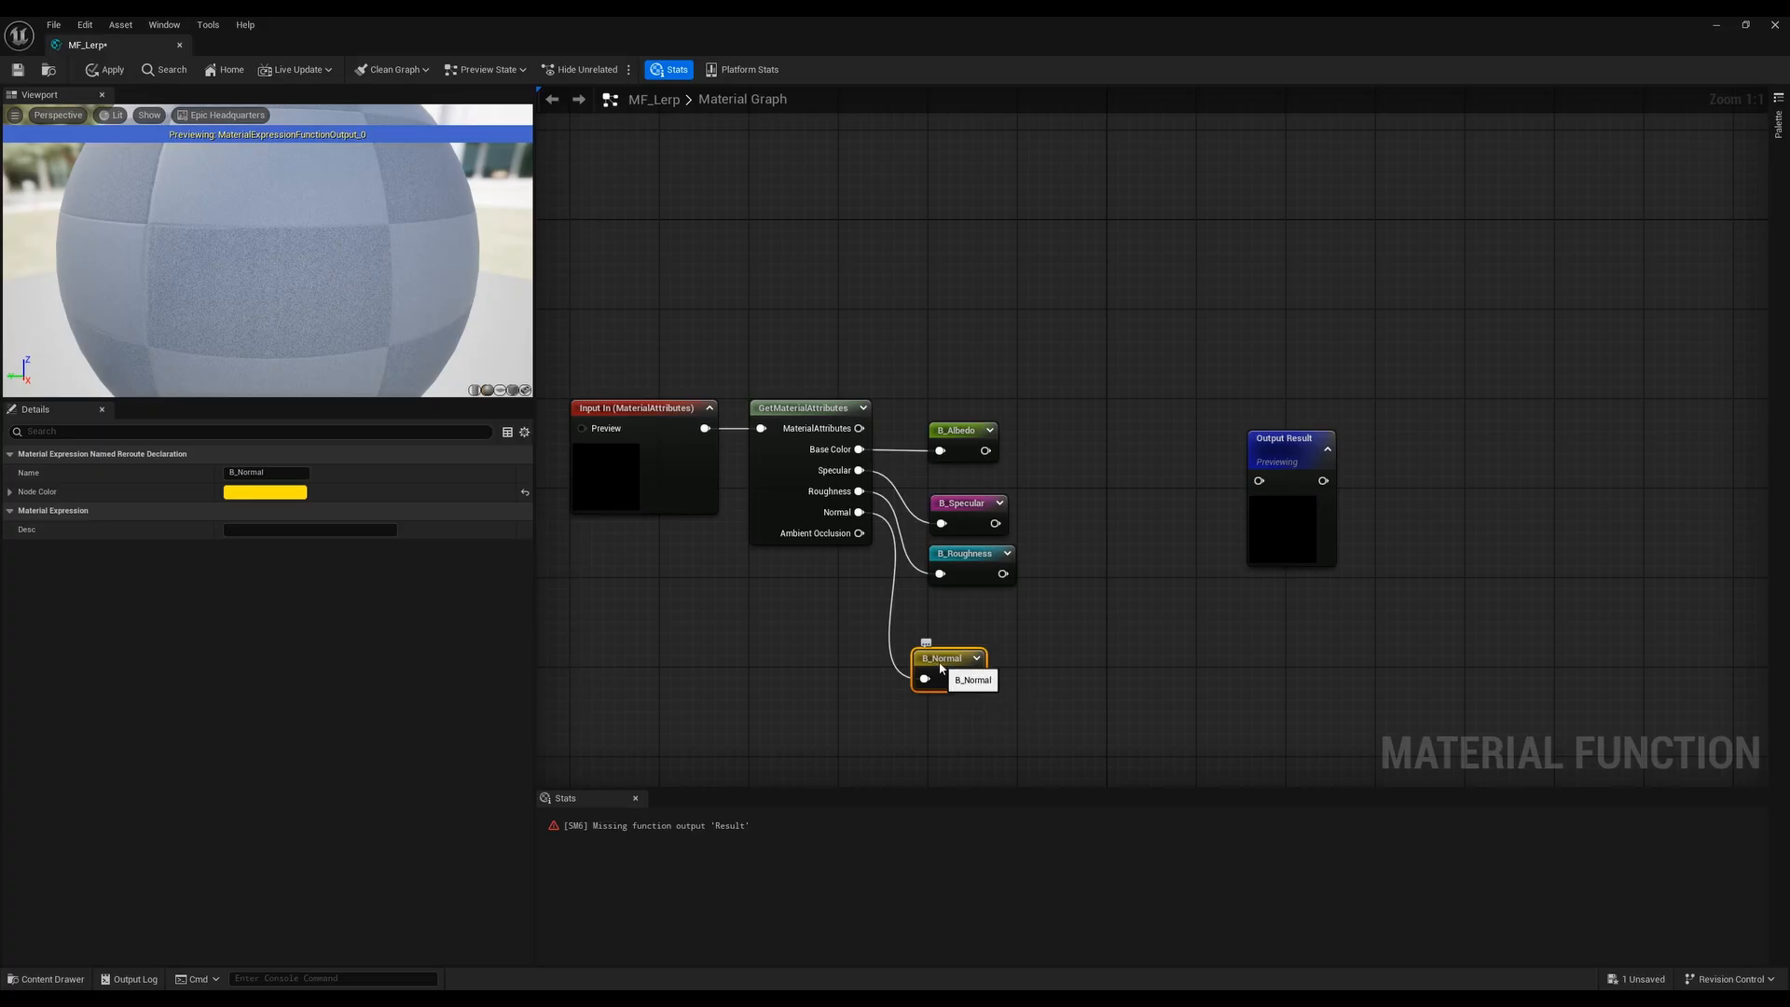
left_click_drag(944, 658, 970, 621)
Create a named reroute declaration called B_Ambient Occlusion from the Ambient Occlusion output, placed below B_Normal
left_click_drag(859, 533, 923, 699)
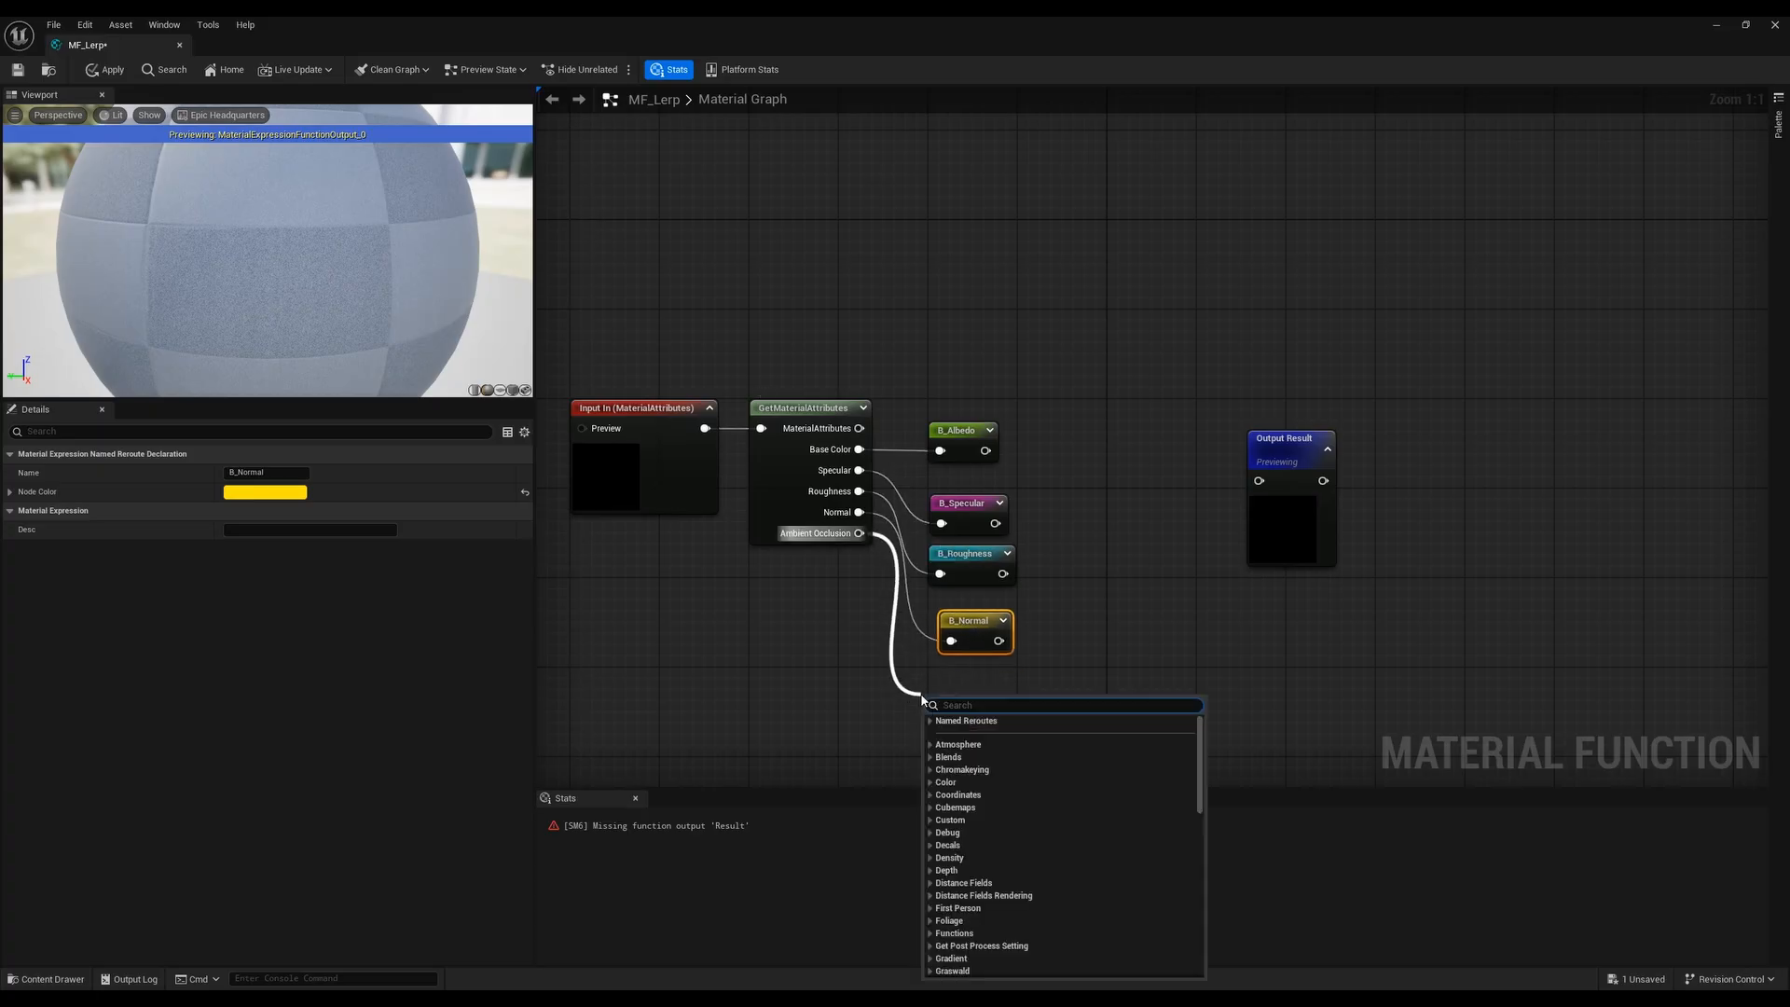
type("add name")
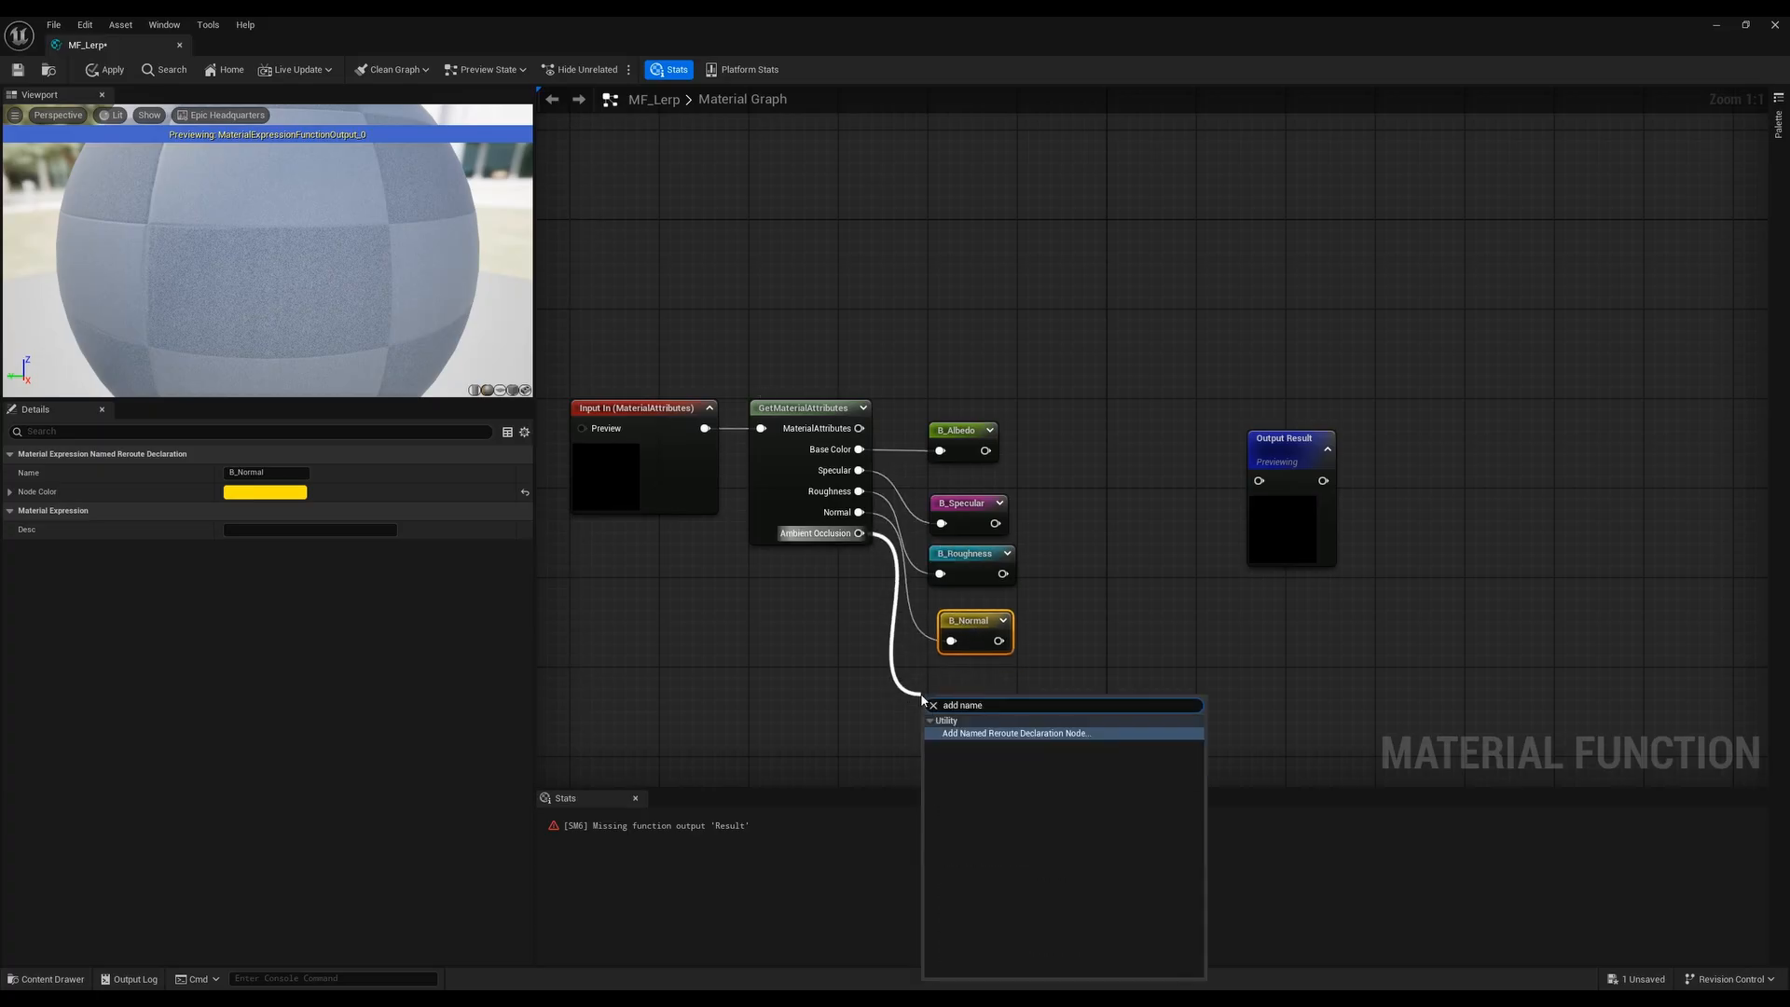
left_click(970, 733)
type("Amb")
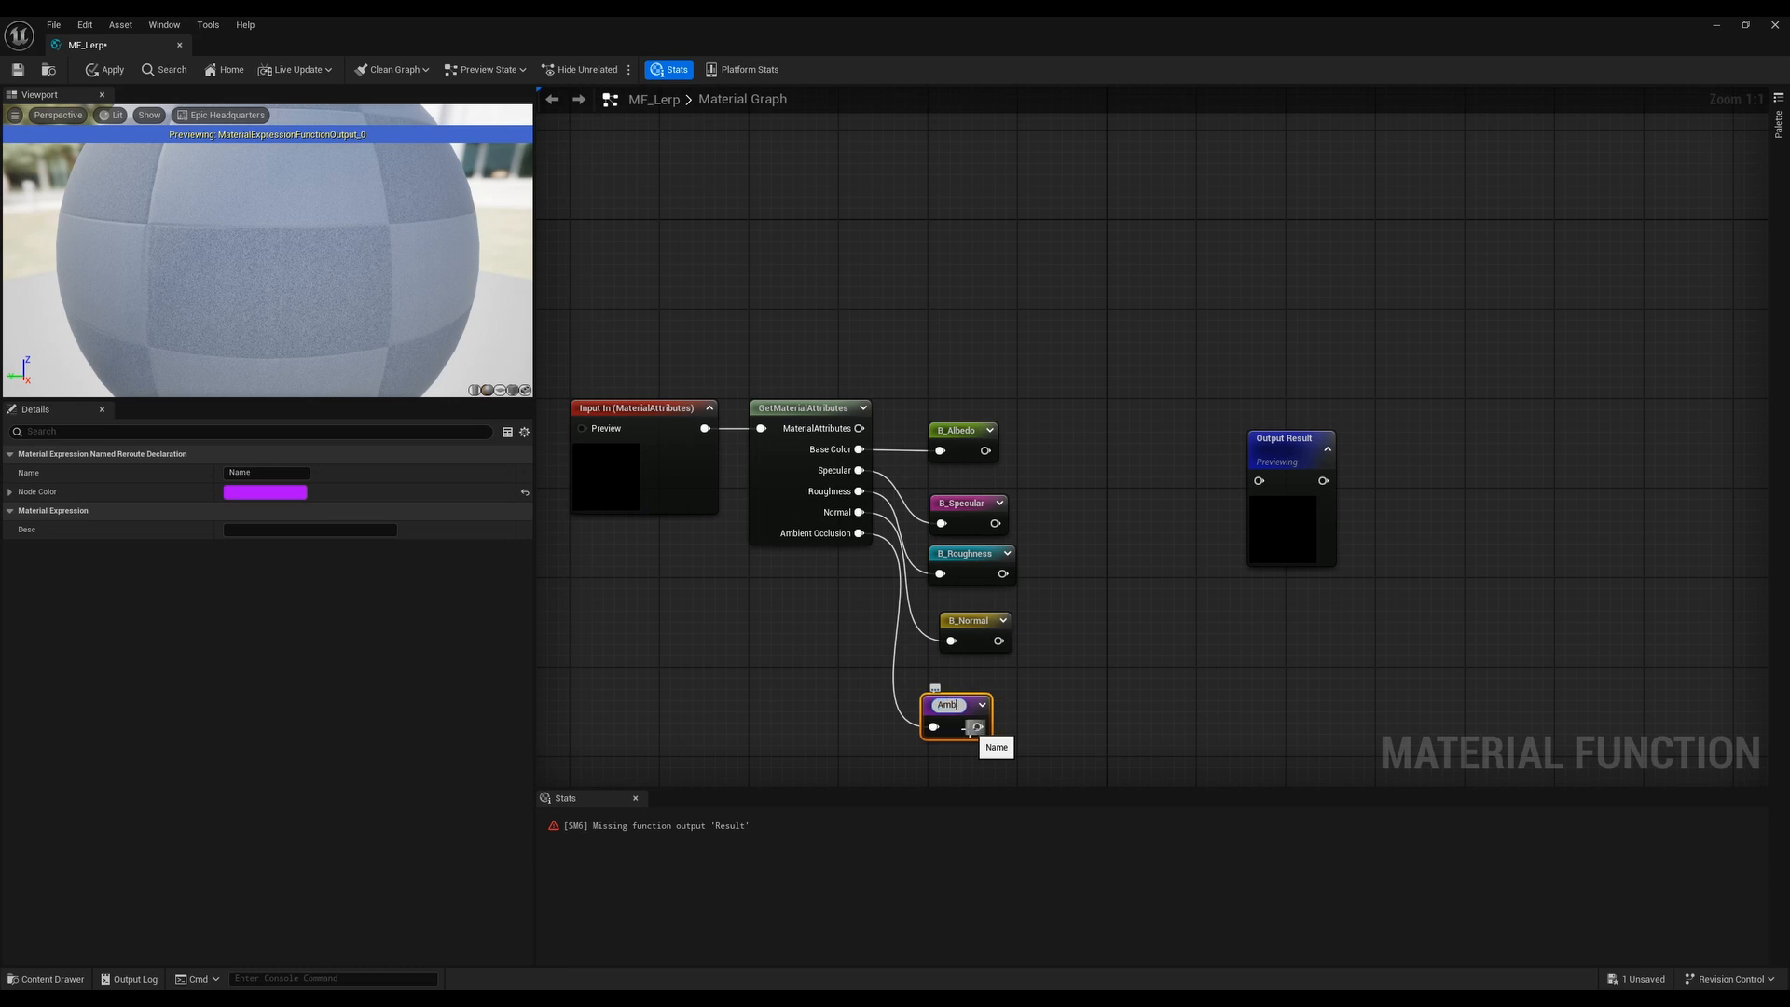
key("BackSpace")
key("BackSpace")
key("BackSpace")
key("BackSpace")
type("B_Ambient O")
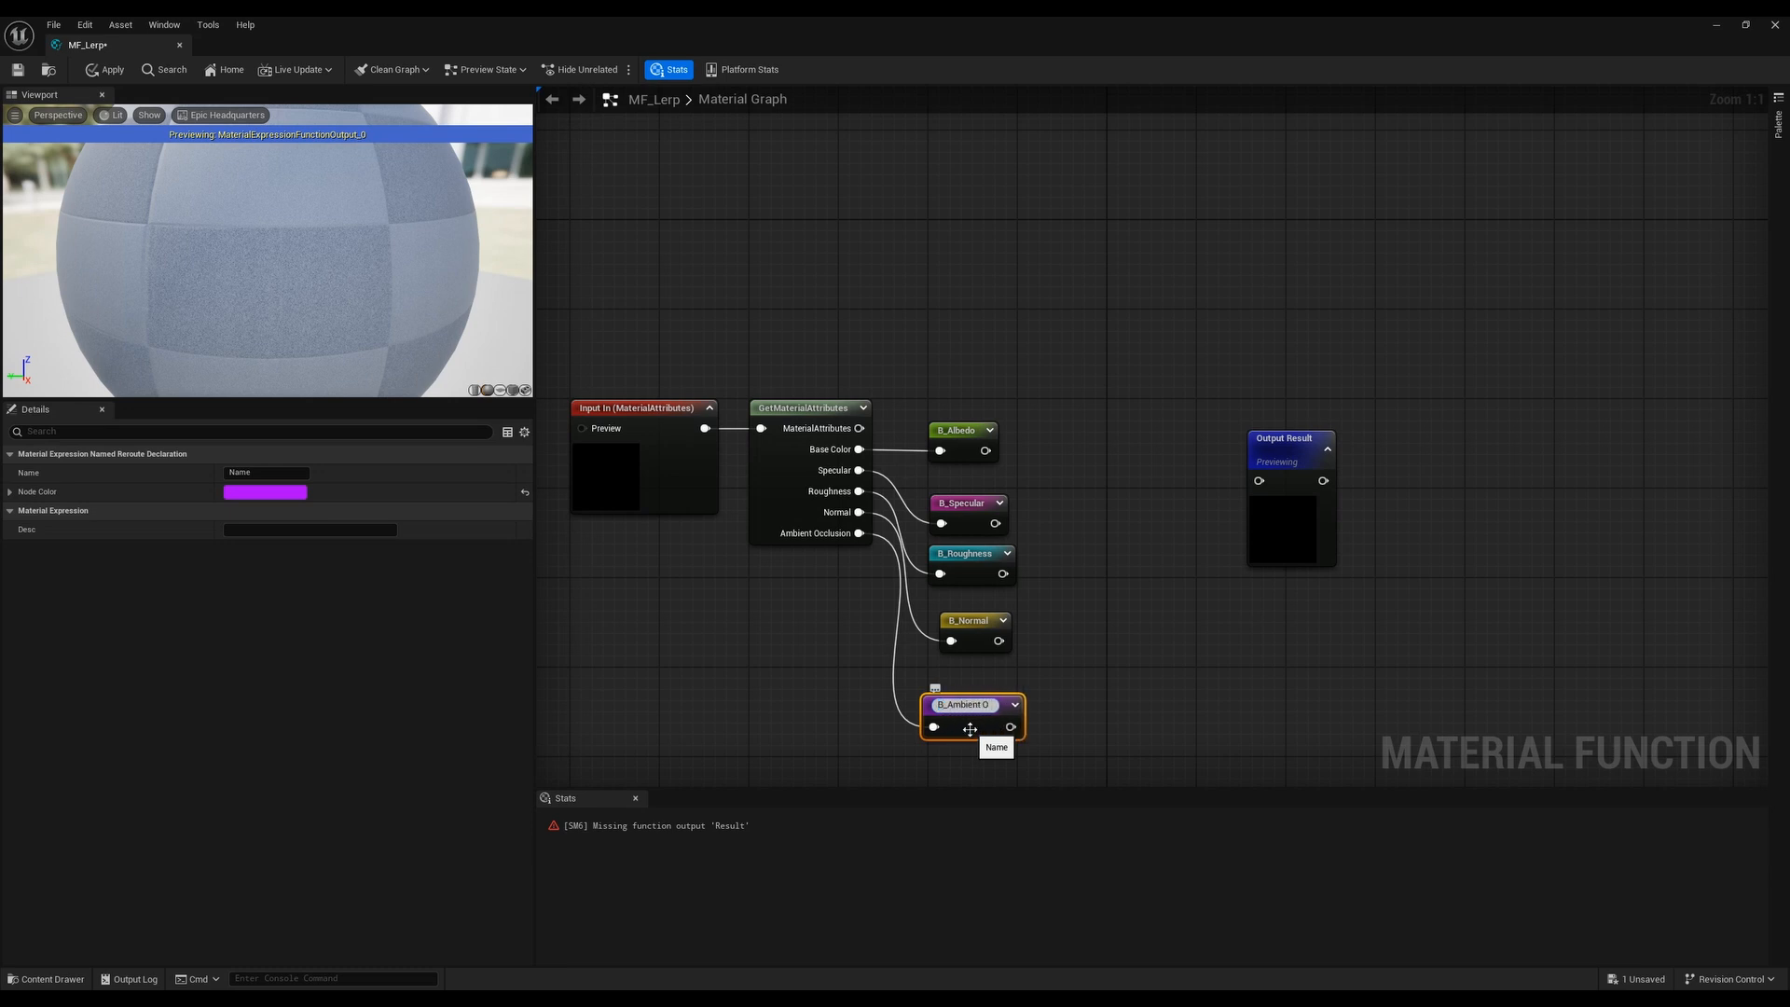
type("cclusion")
key("Return")
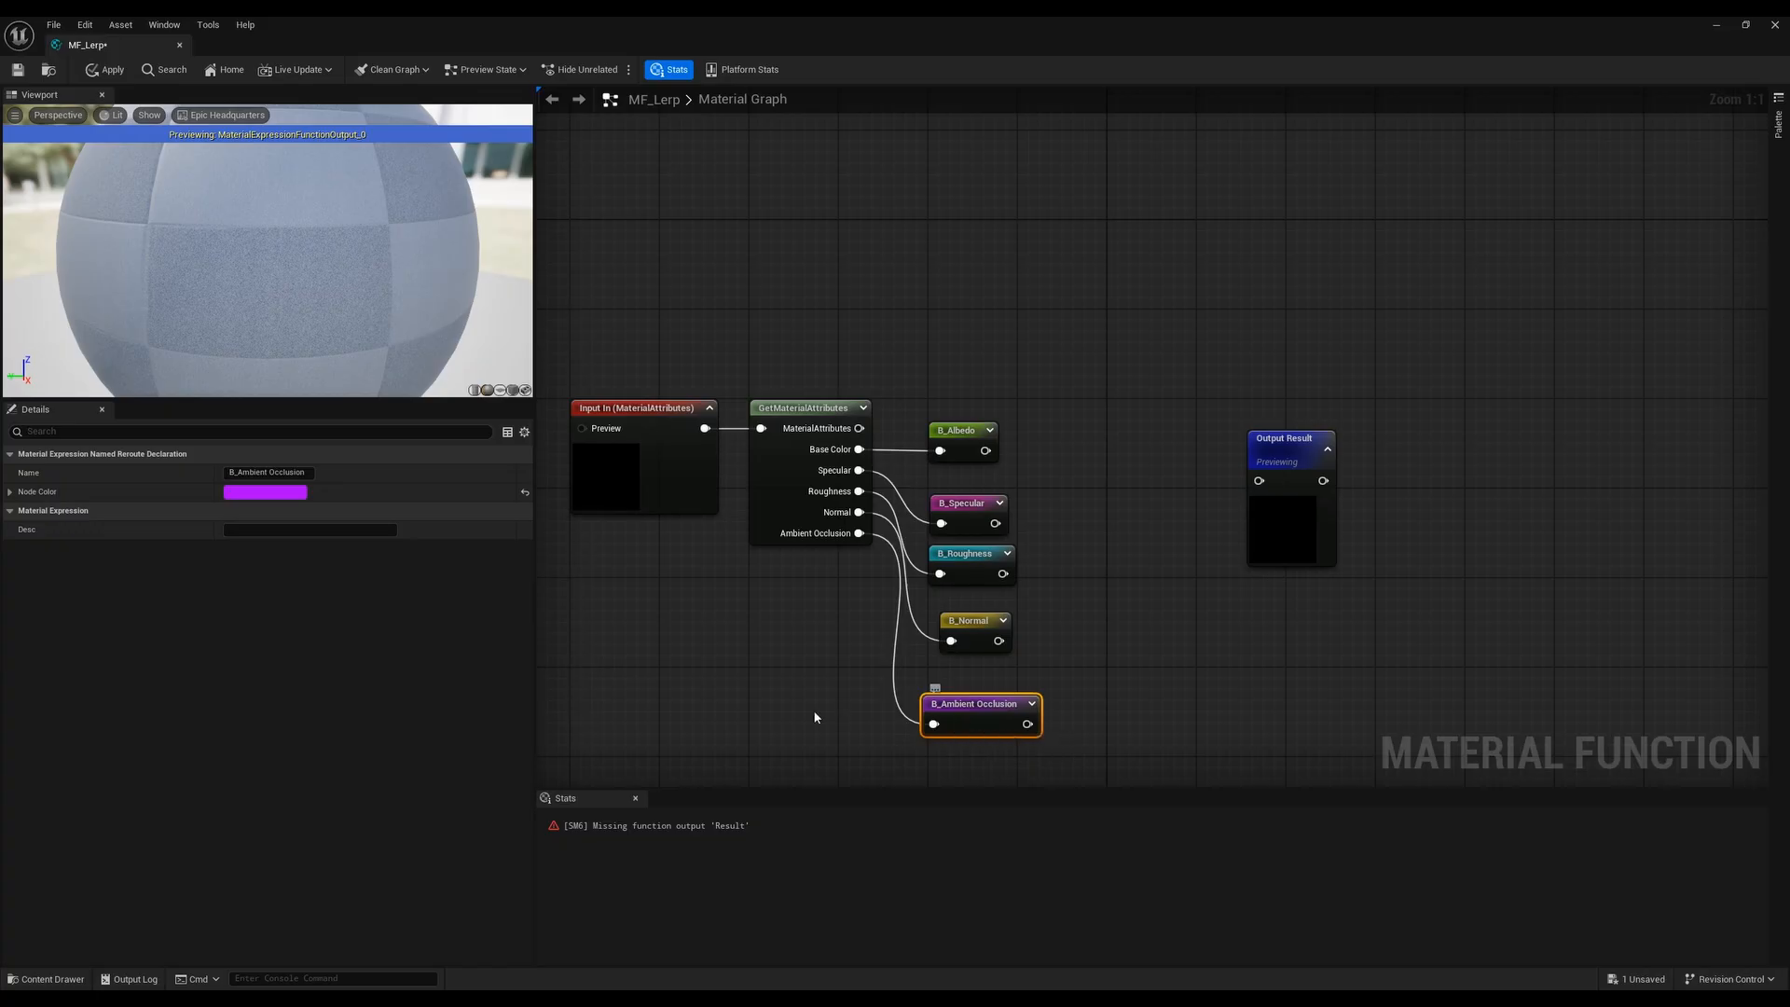
Straighten the connections between the input, GetMaterialAttributes and all five named reroute nodes
left_click_drag(662, 706, 1065, 357)
key("q")
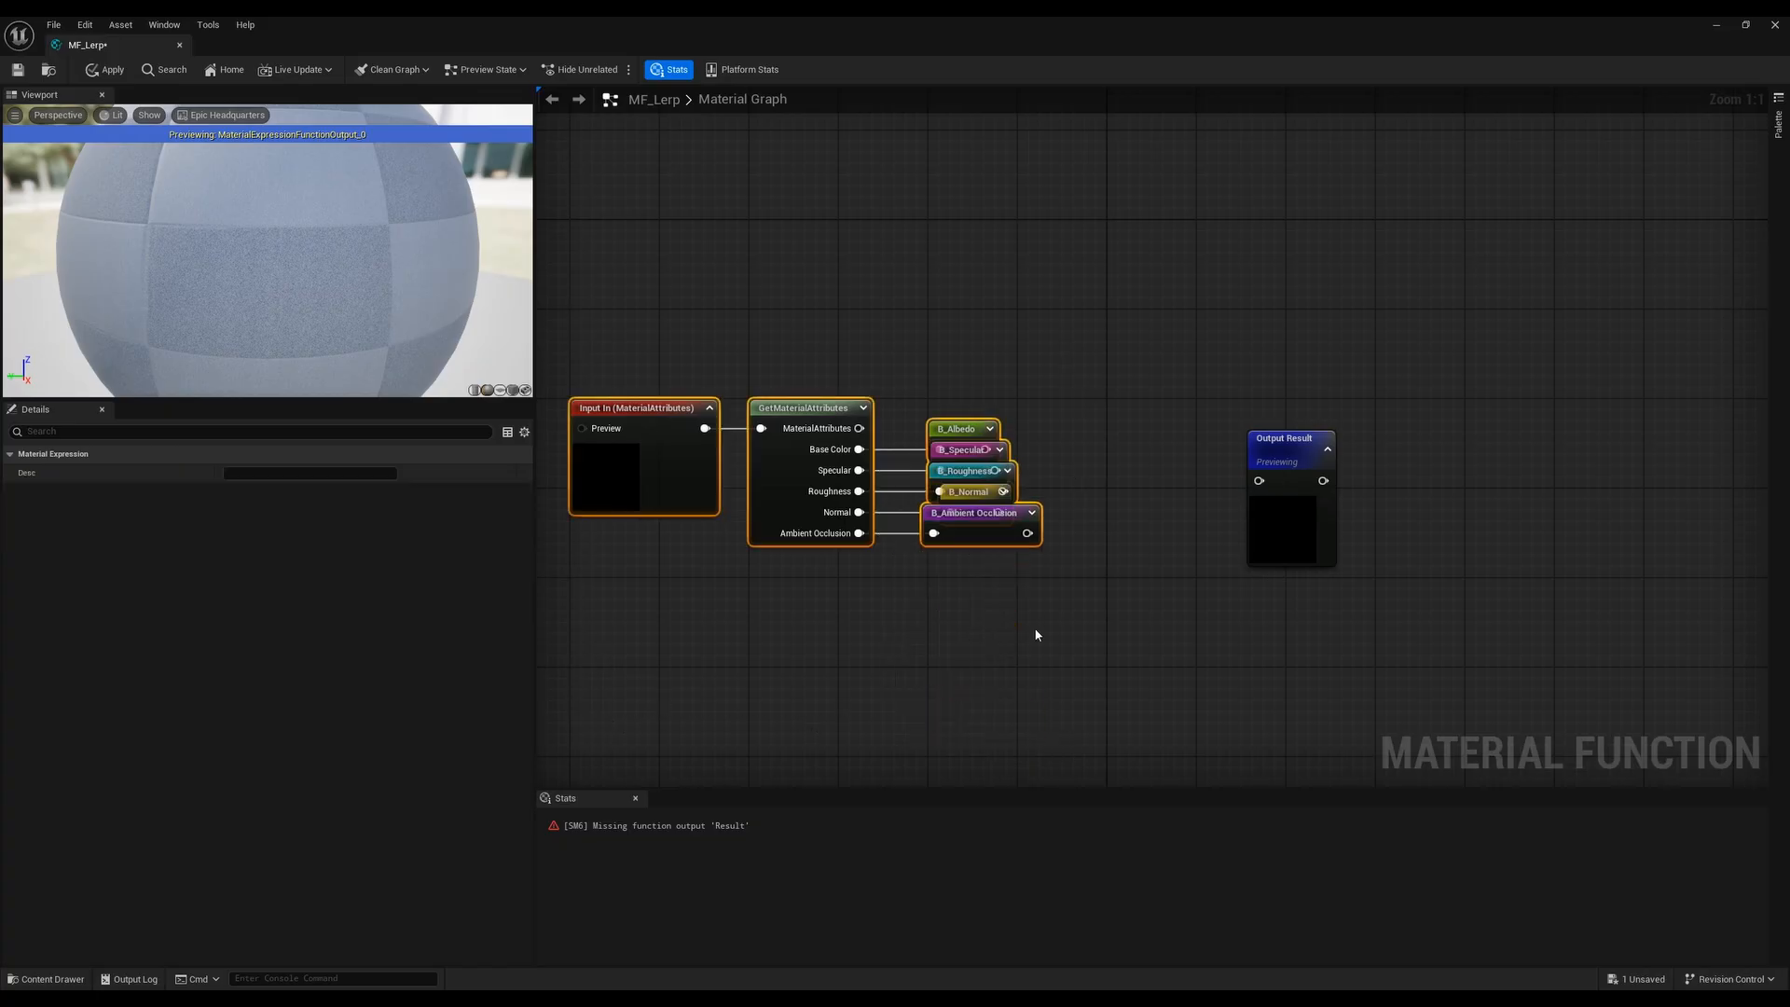
left_click(1098, 548)
Move the Output Result node level with the GetMaterialAttributes node and save the MF_Lerp function
left_click_drag(1279, 446, 1229, 416)
left_click(1133, 548)
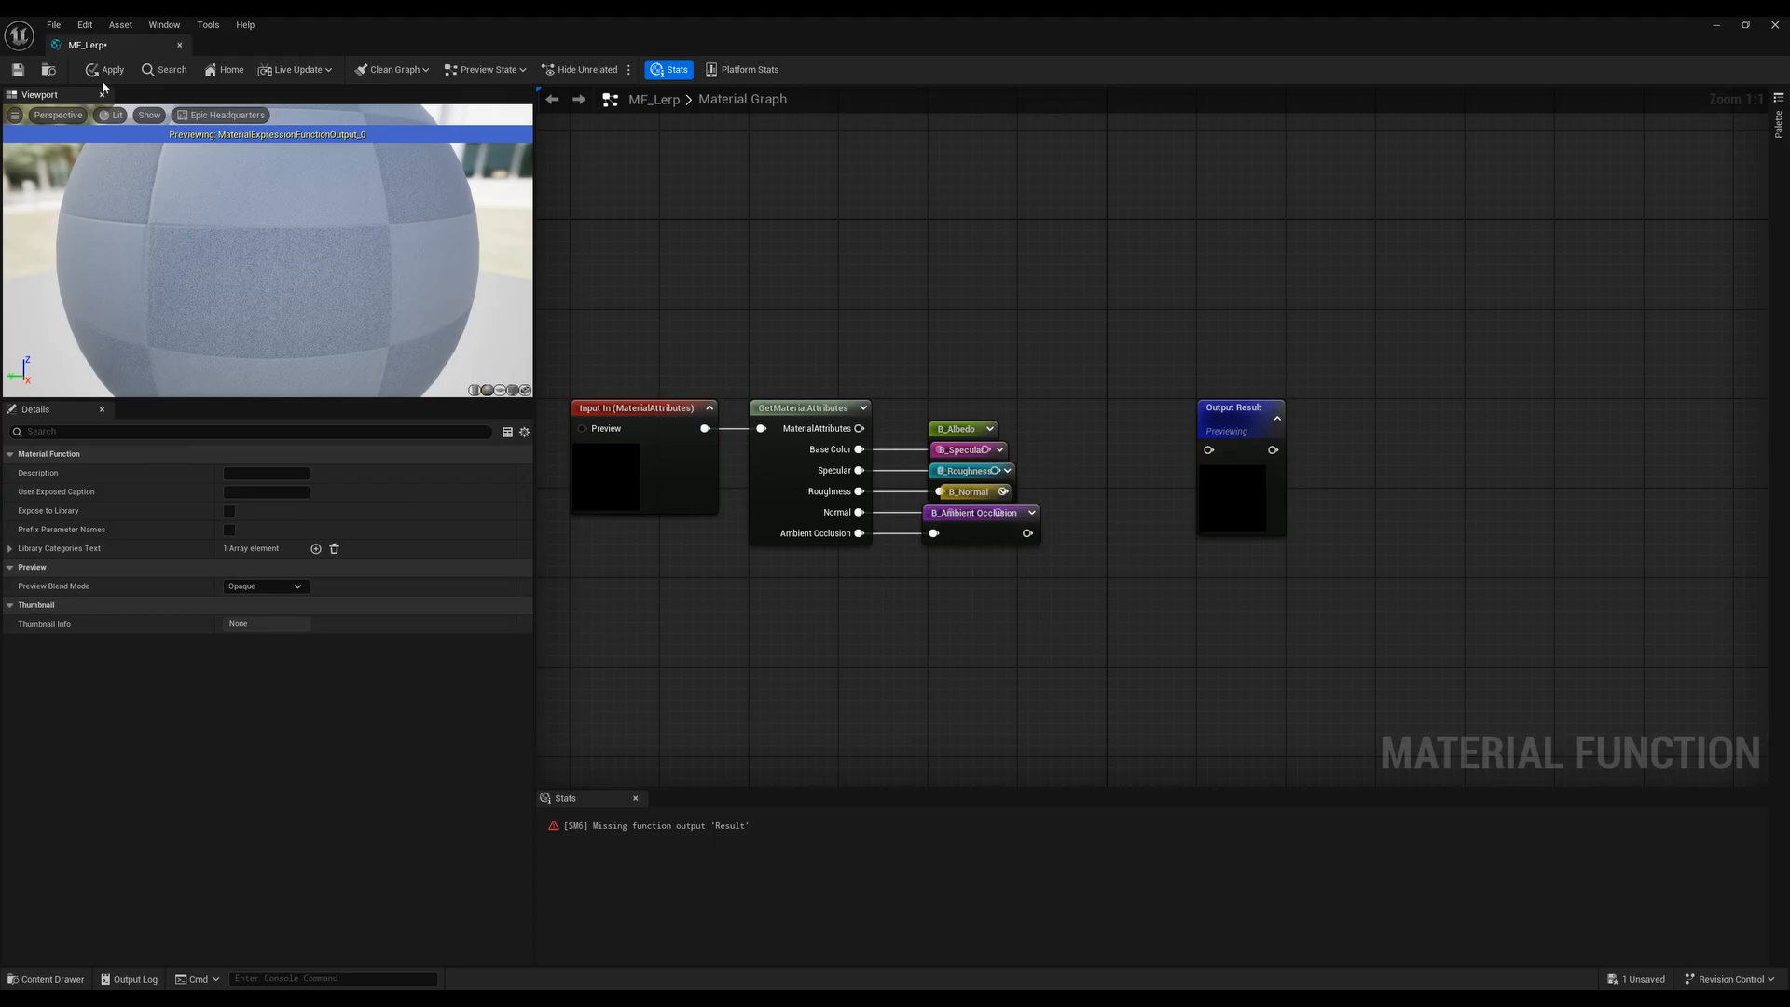
left_click(18, 70)
Duplicate the input, GetMaterialAttributes and named reroute nodes, and place the copy directly below the original group
right_click_drag(806, 649, 947, 619)
left_click_drag(686, 600, 1139, 286)
right_click_drag(781, 745, 803, 623)
left_click(802, 624)
key("ctrl+v")
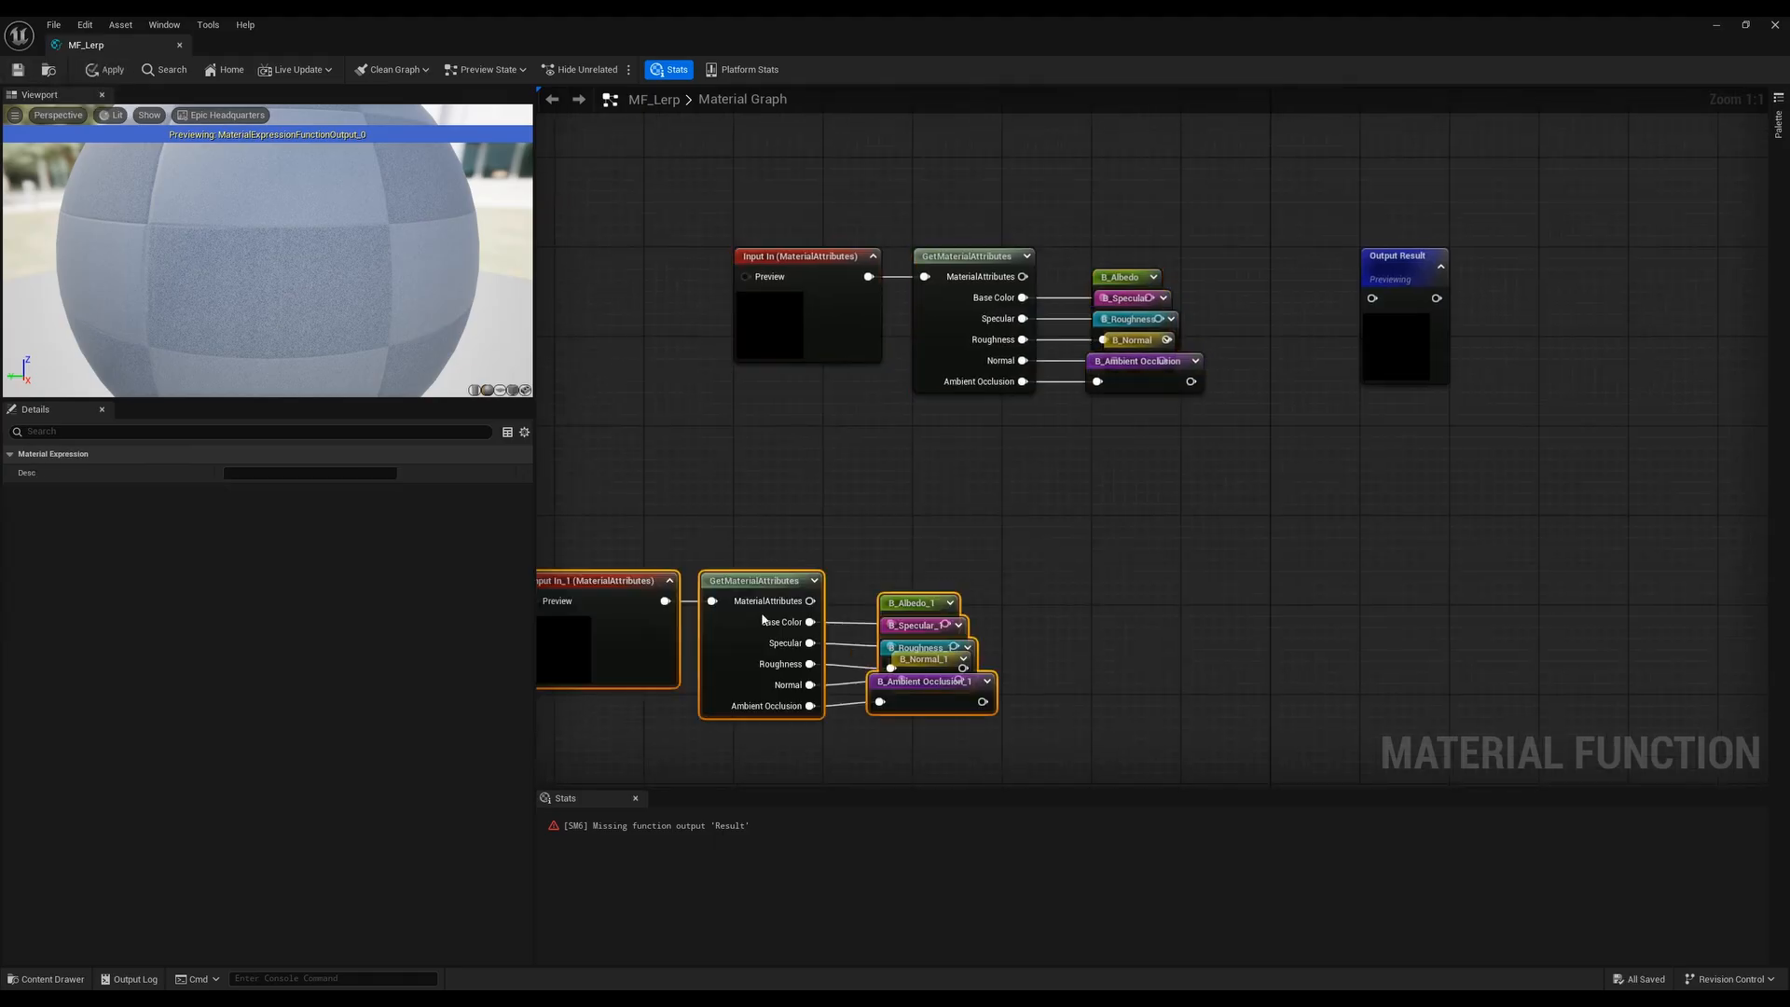
left_click_drag(699, 591, 912, 624)
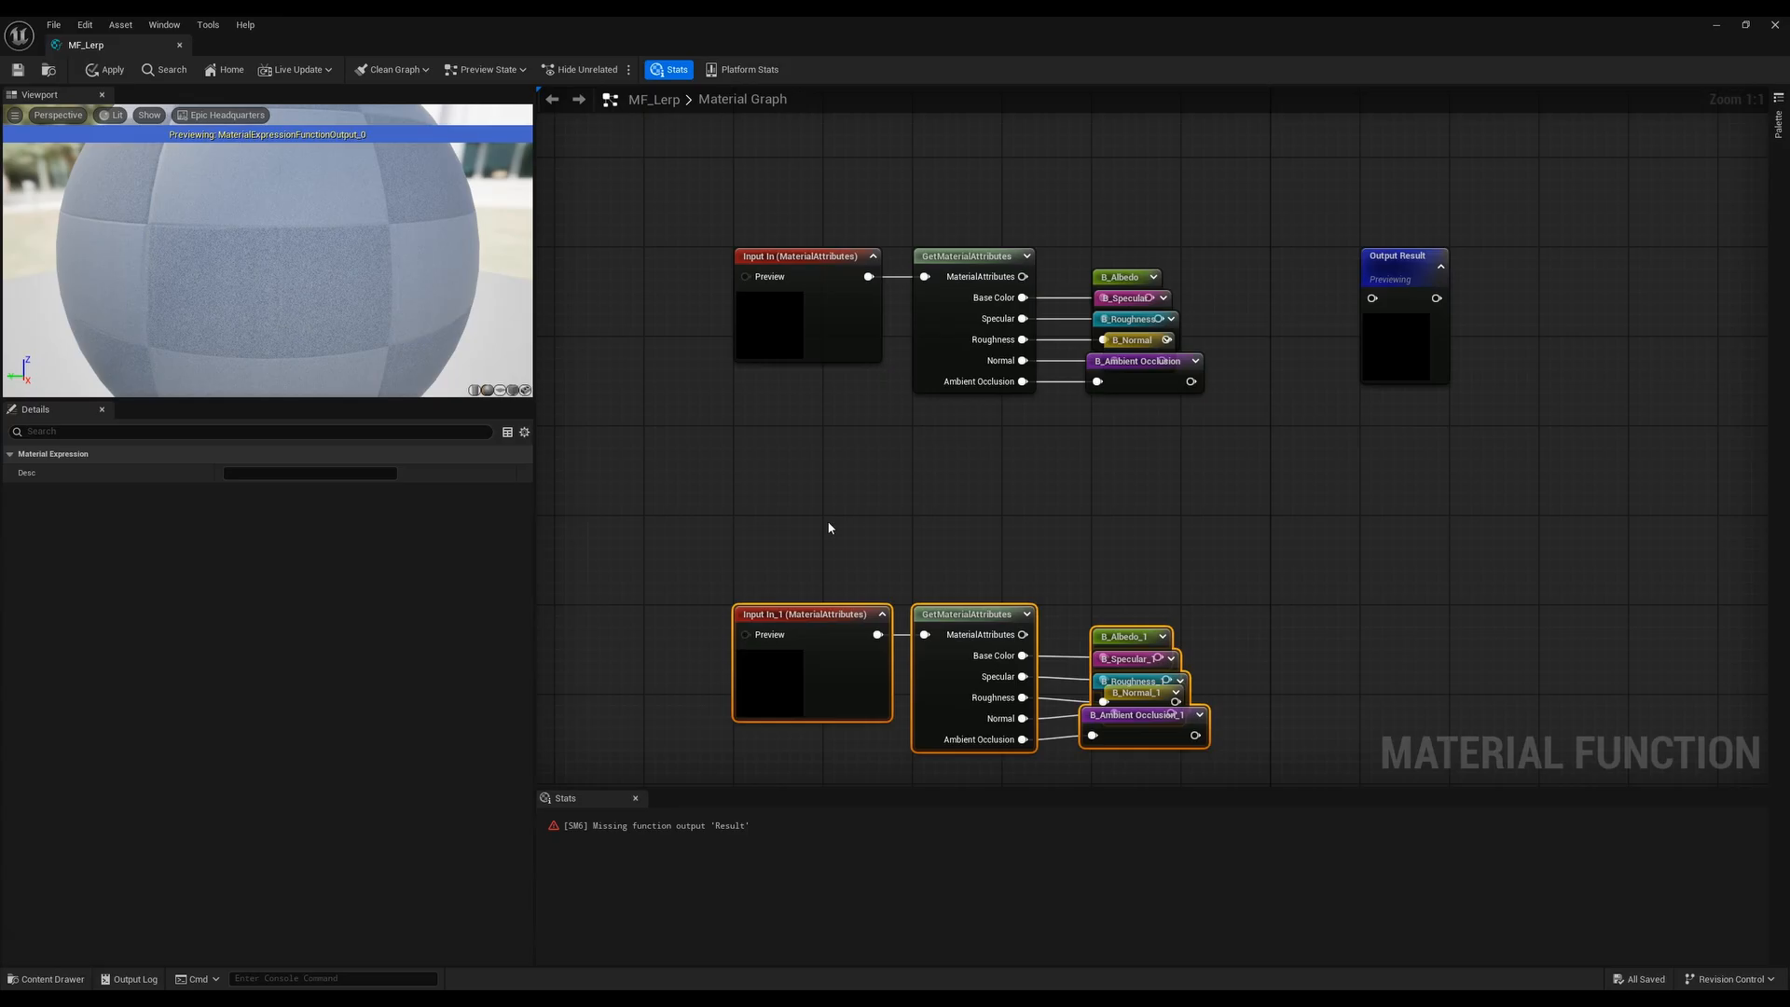
Rename the upper material attributes input to B and the duplicated lower input to A
left_click(808, 267)
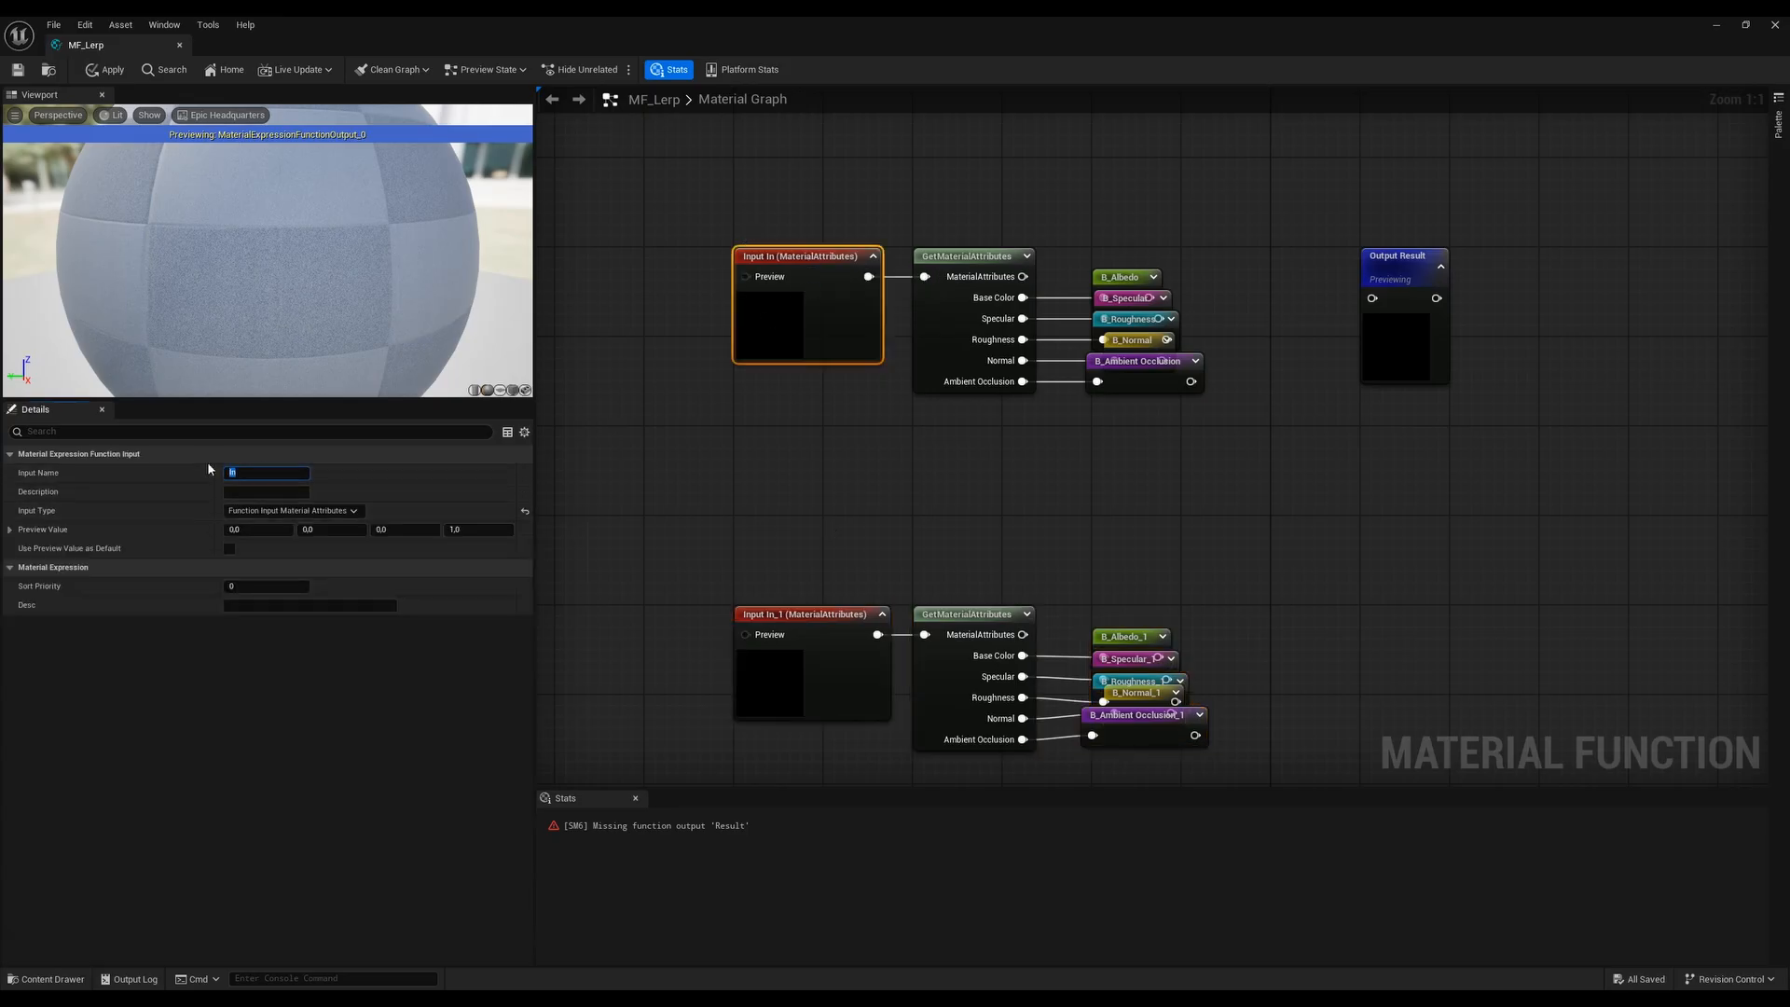
left_click(828, 530)
left_click(785, 614)
left_click_drag(250, 472, 209, 463)
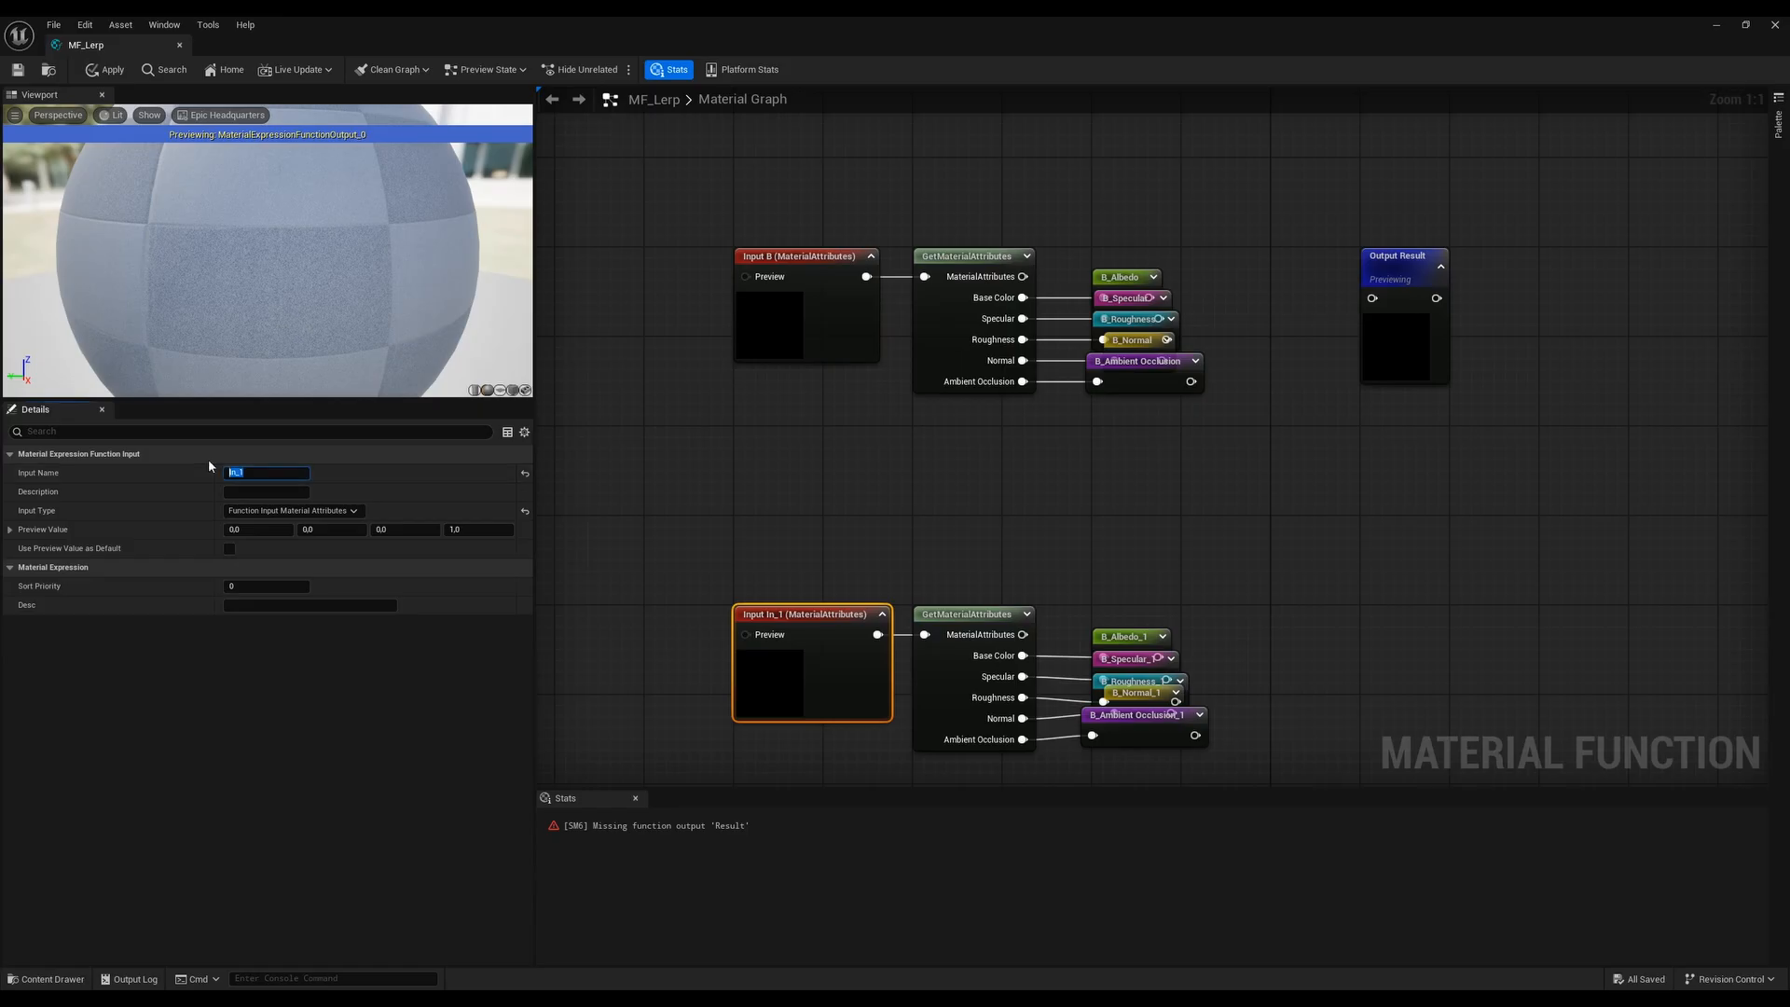
type("A")
left_click(852, 507)
Set the node color of the upper group's five reroutes to pink, with red 1.0, green 0.0 and blue about 0.42
right_click_drag(855, 456, 870, 471)
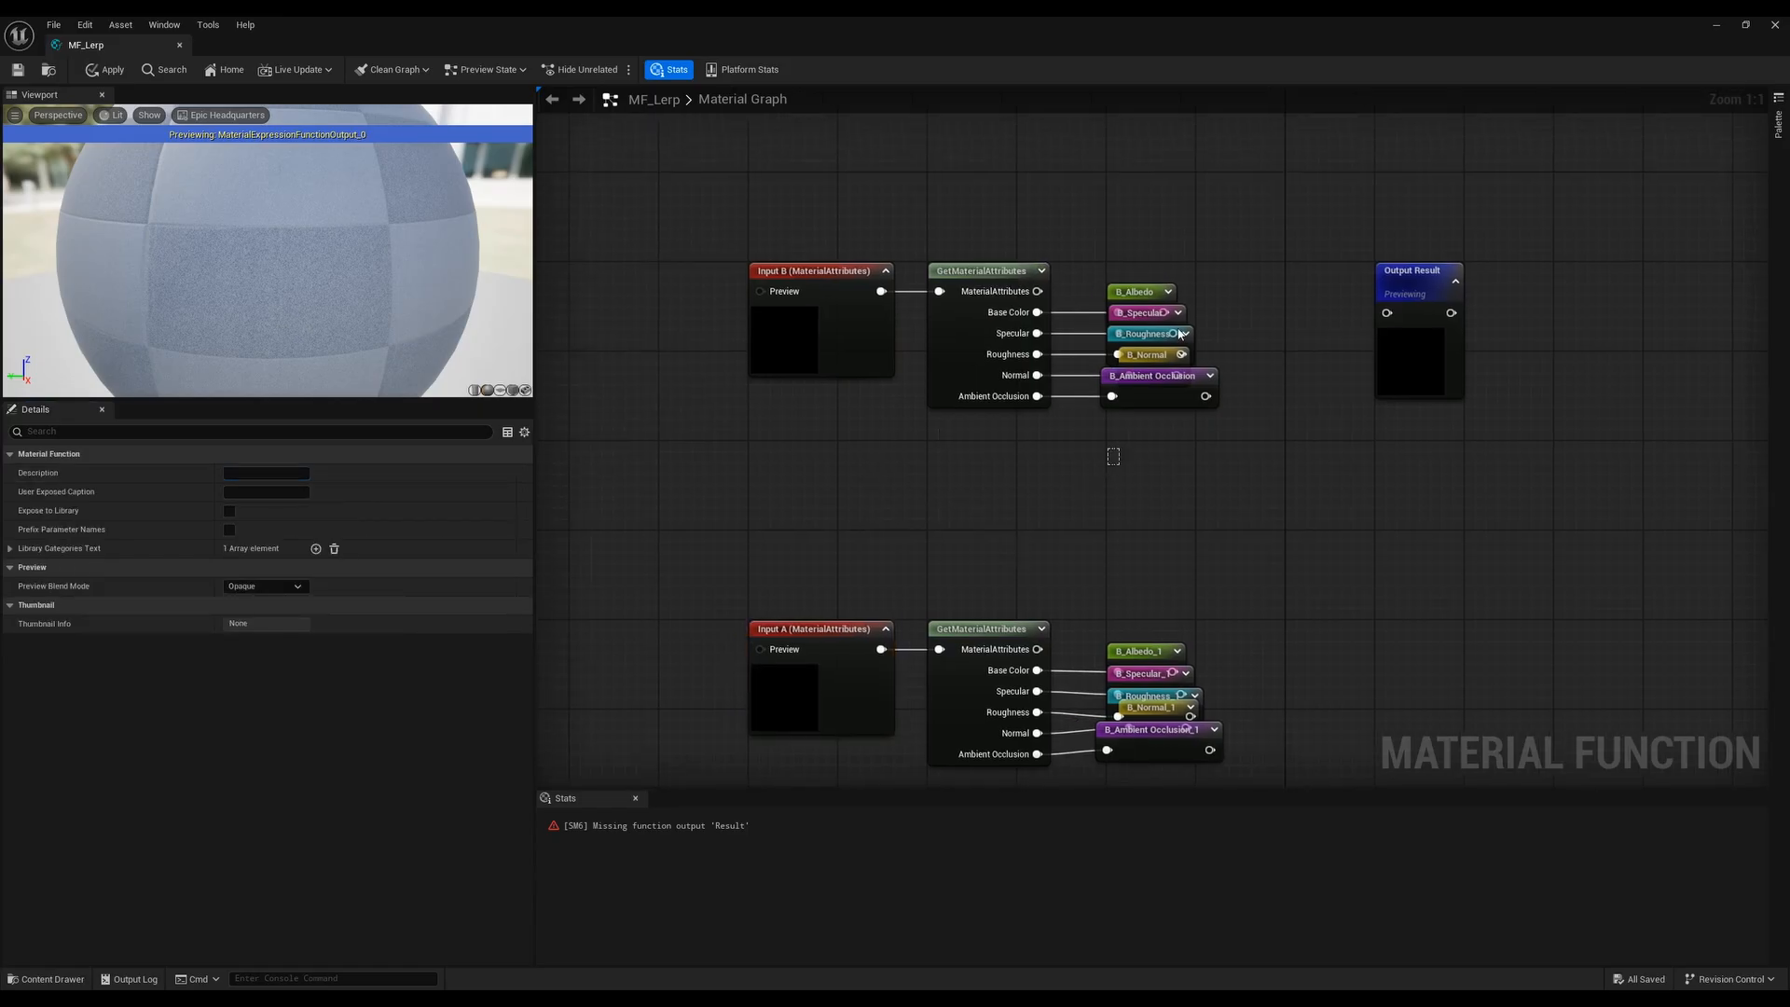
left_click_drag(1177, 329, 1189, 289)
left_click(11, 492)
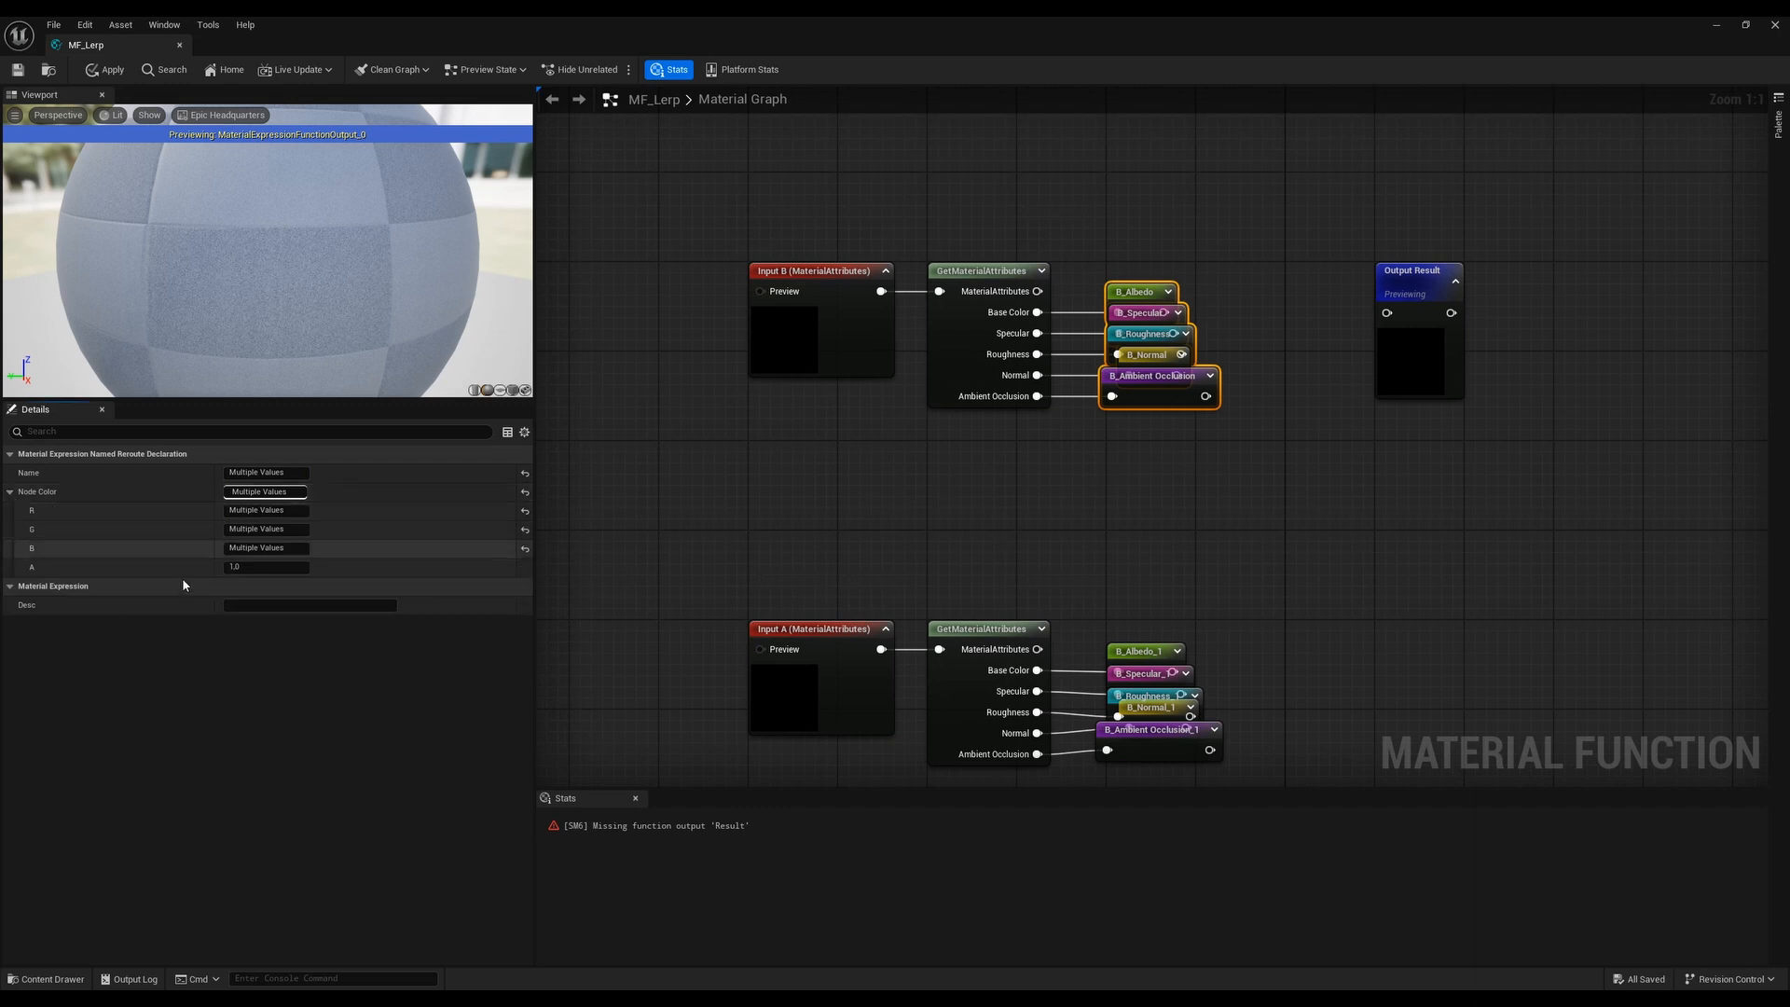
left_click(1137, 293)
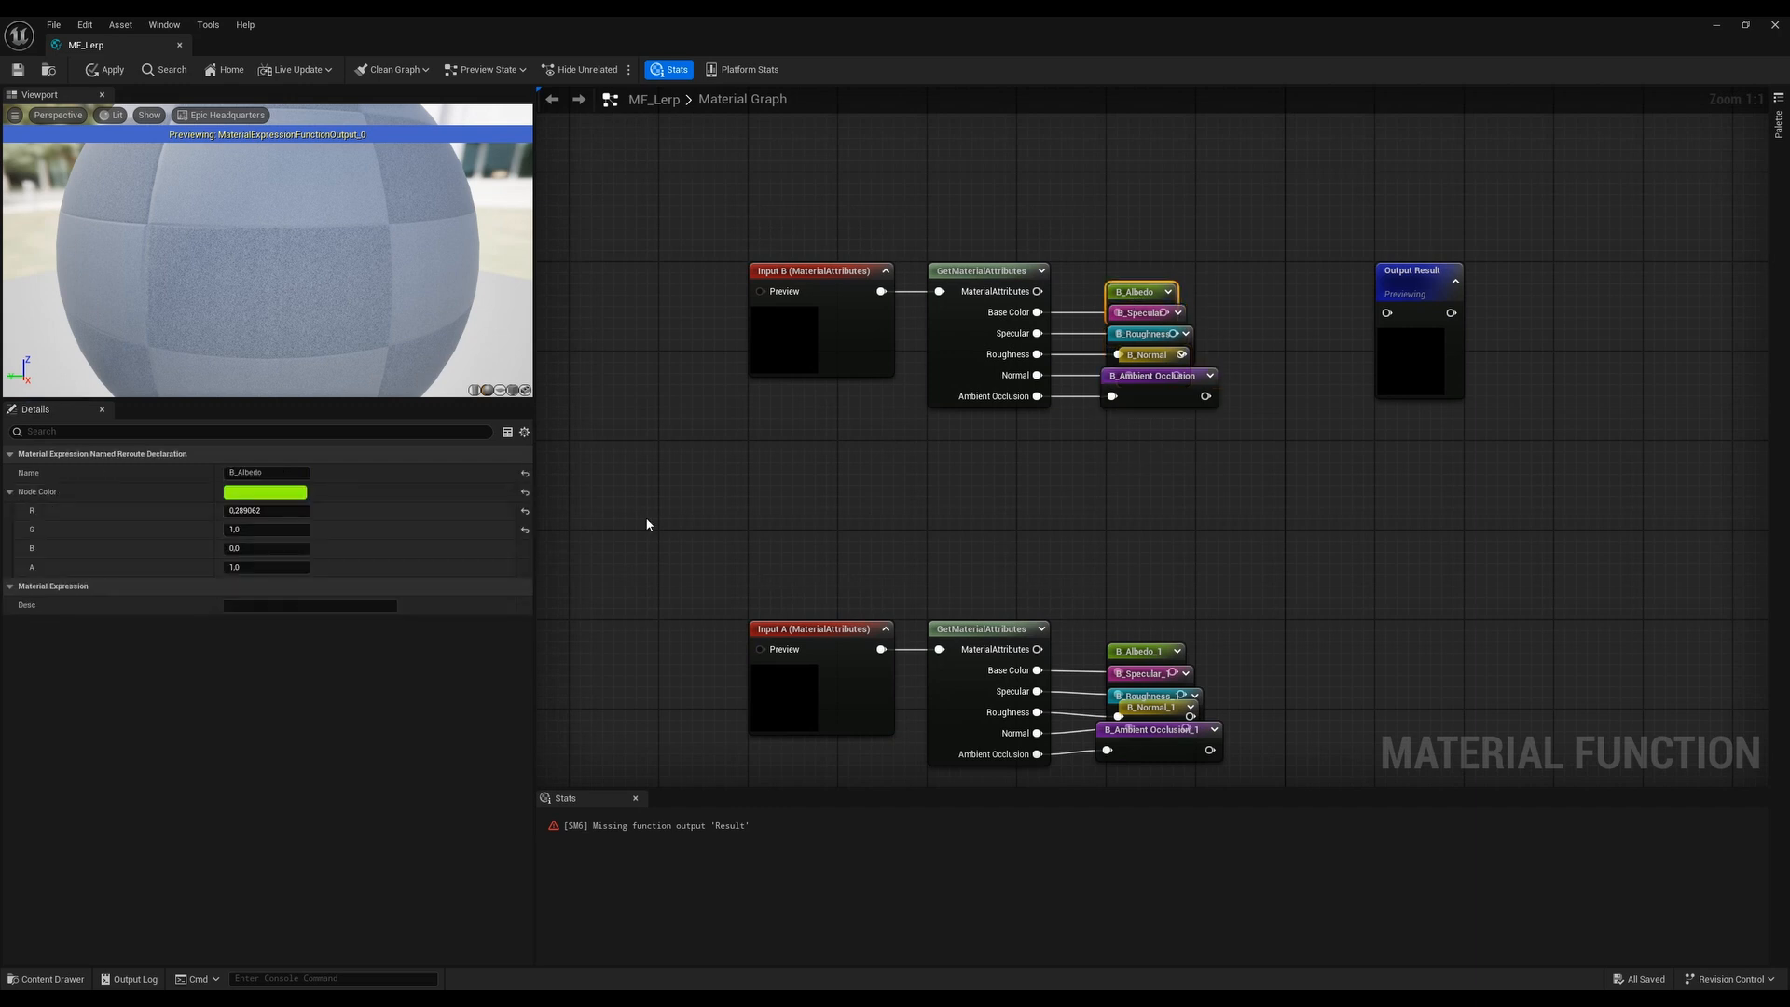
left_click_drag(1142, 455, 1187, 252)
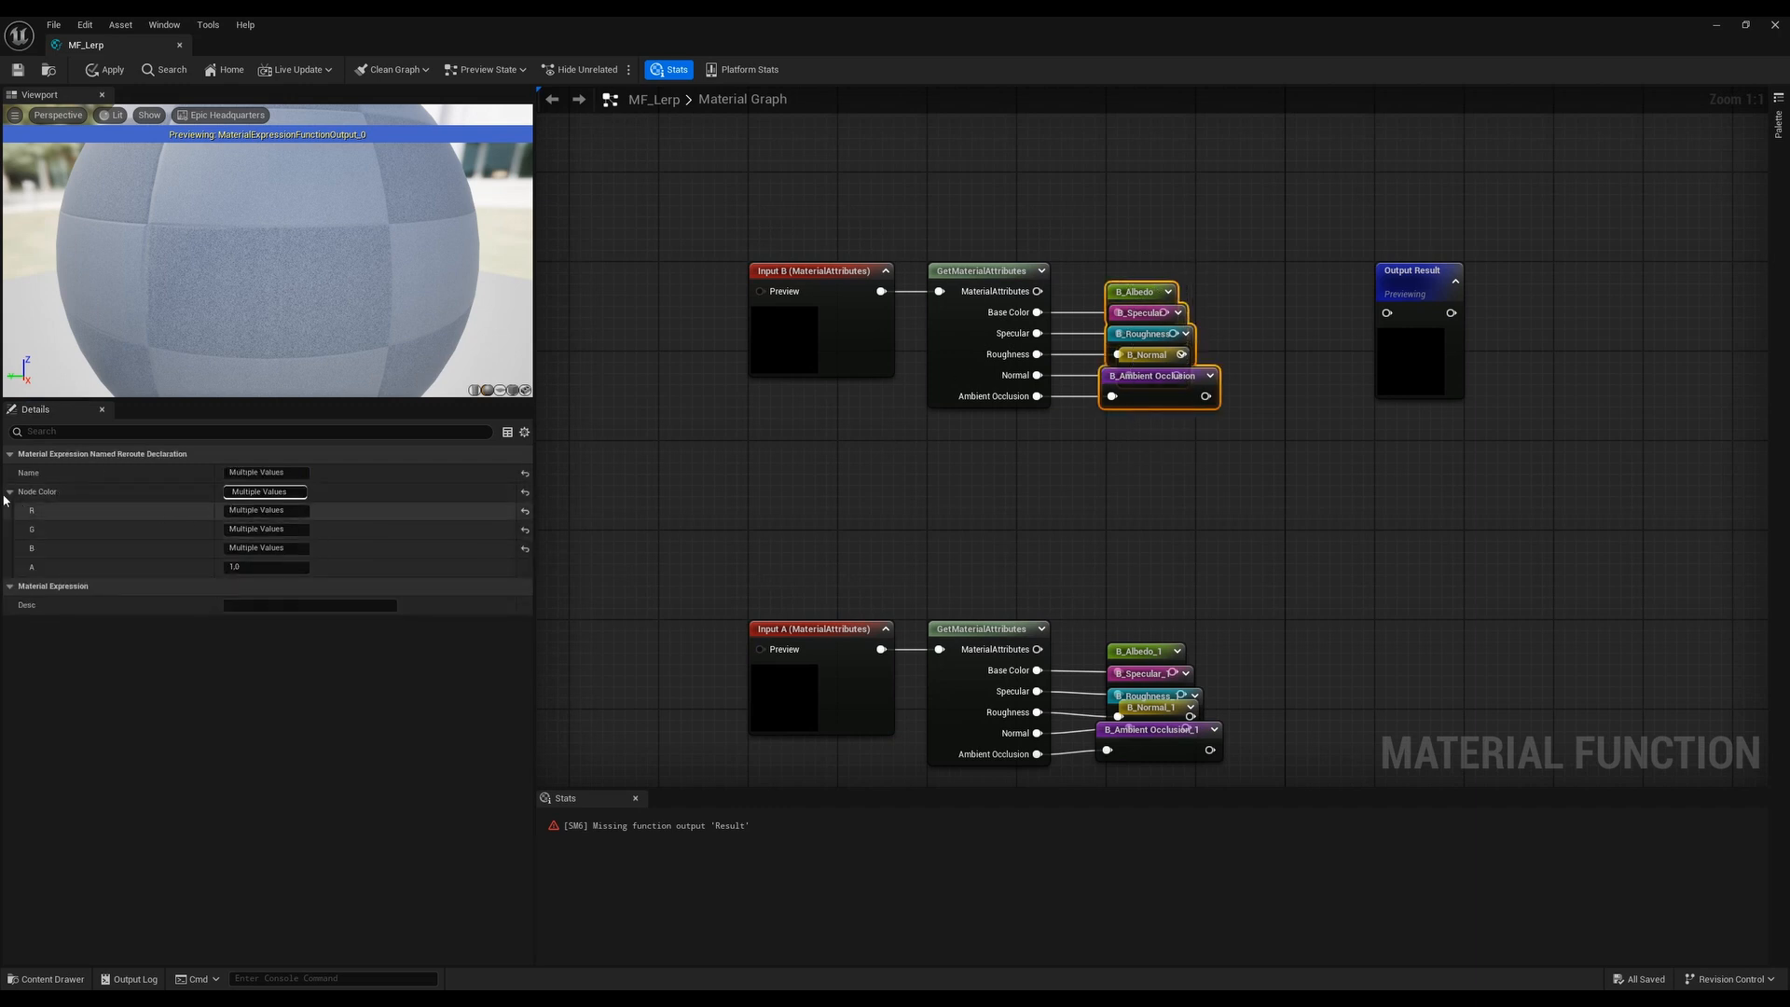
left_click(524, 492)
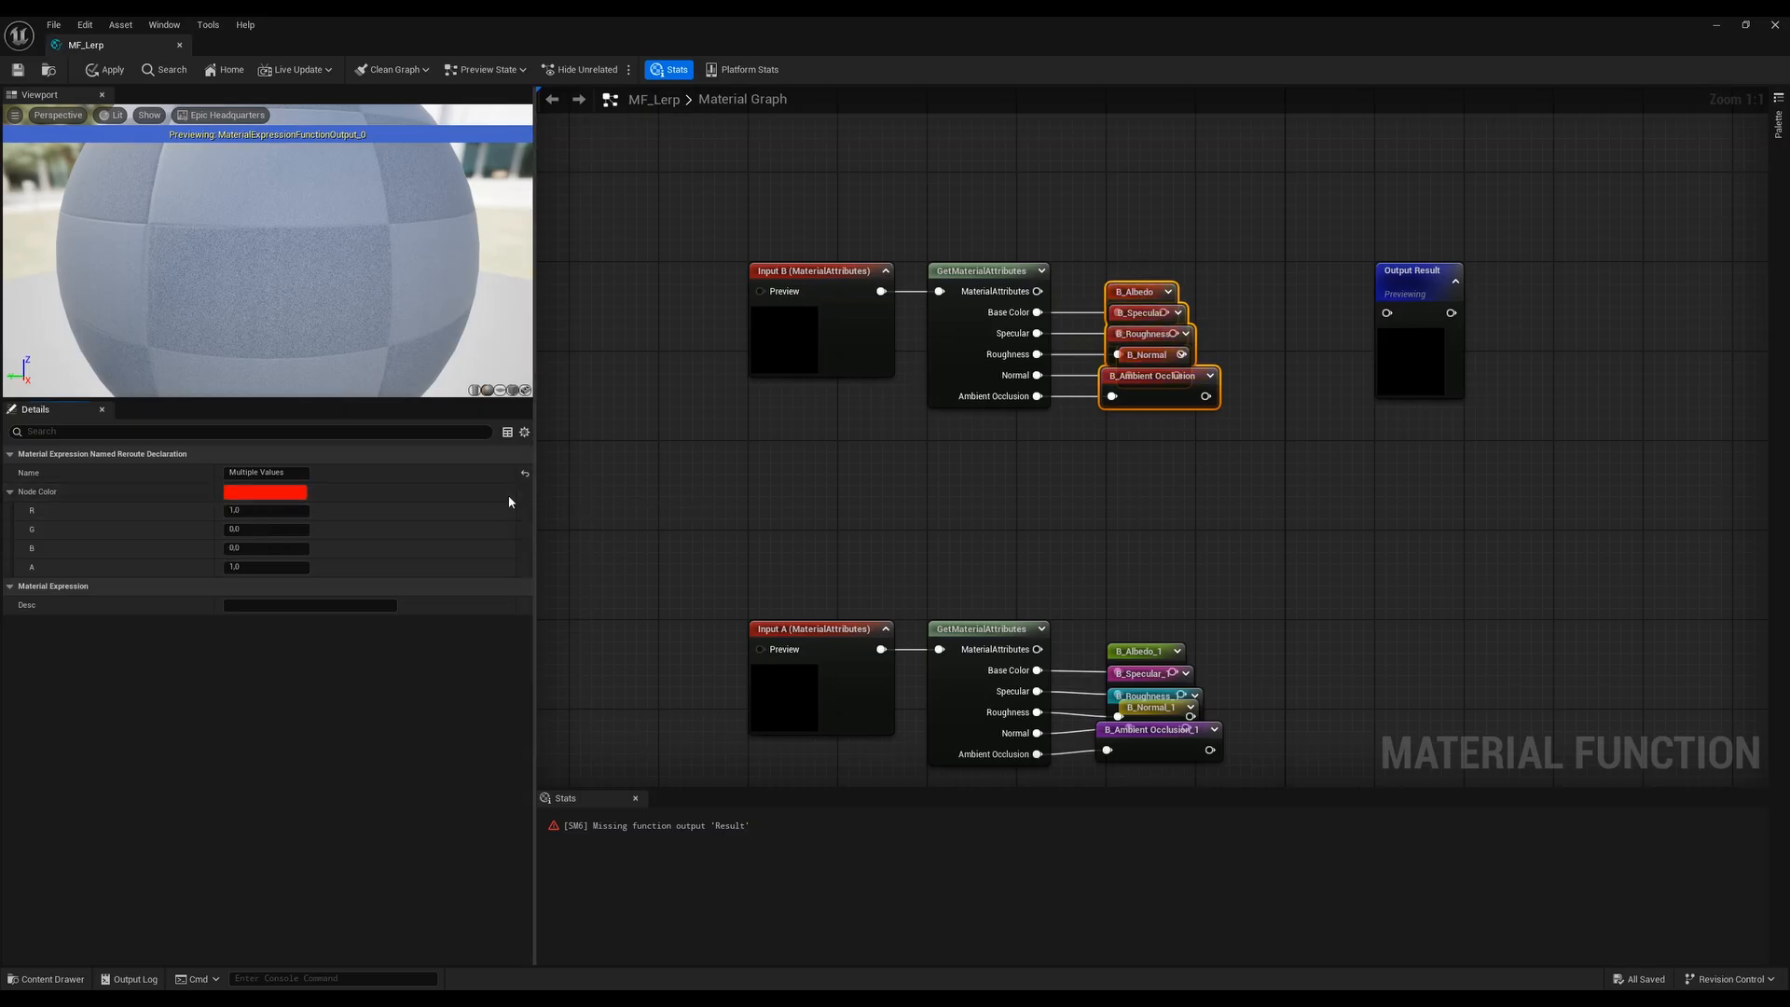
left_click(262, 491)
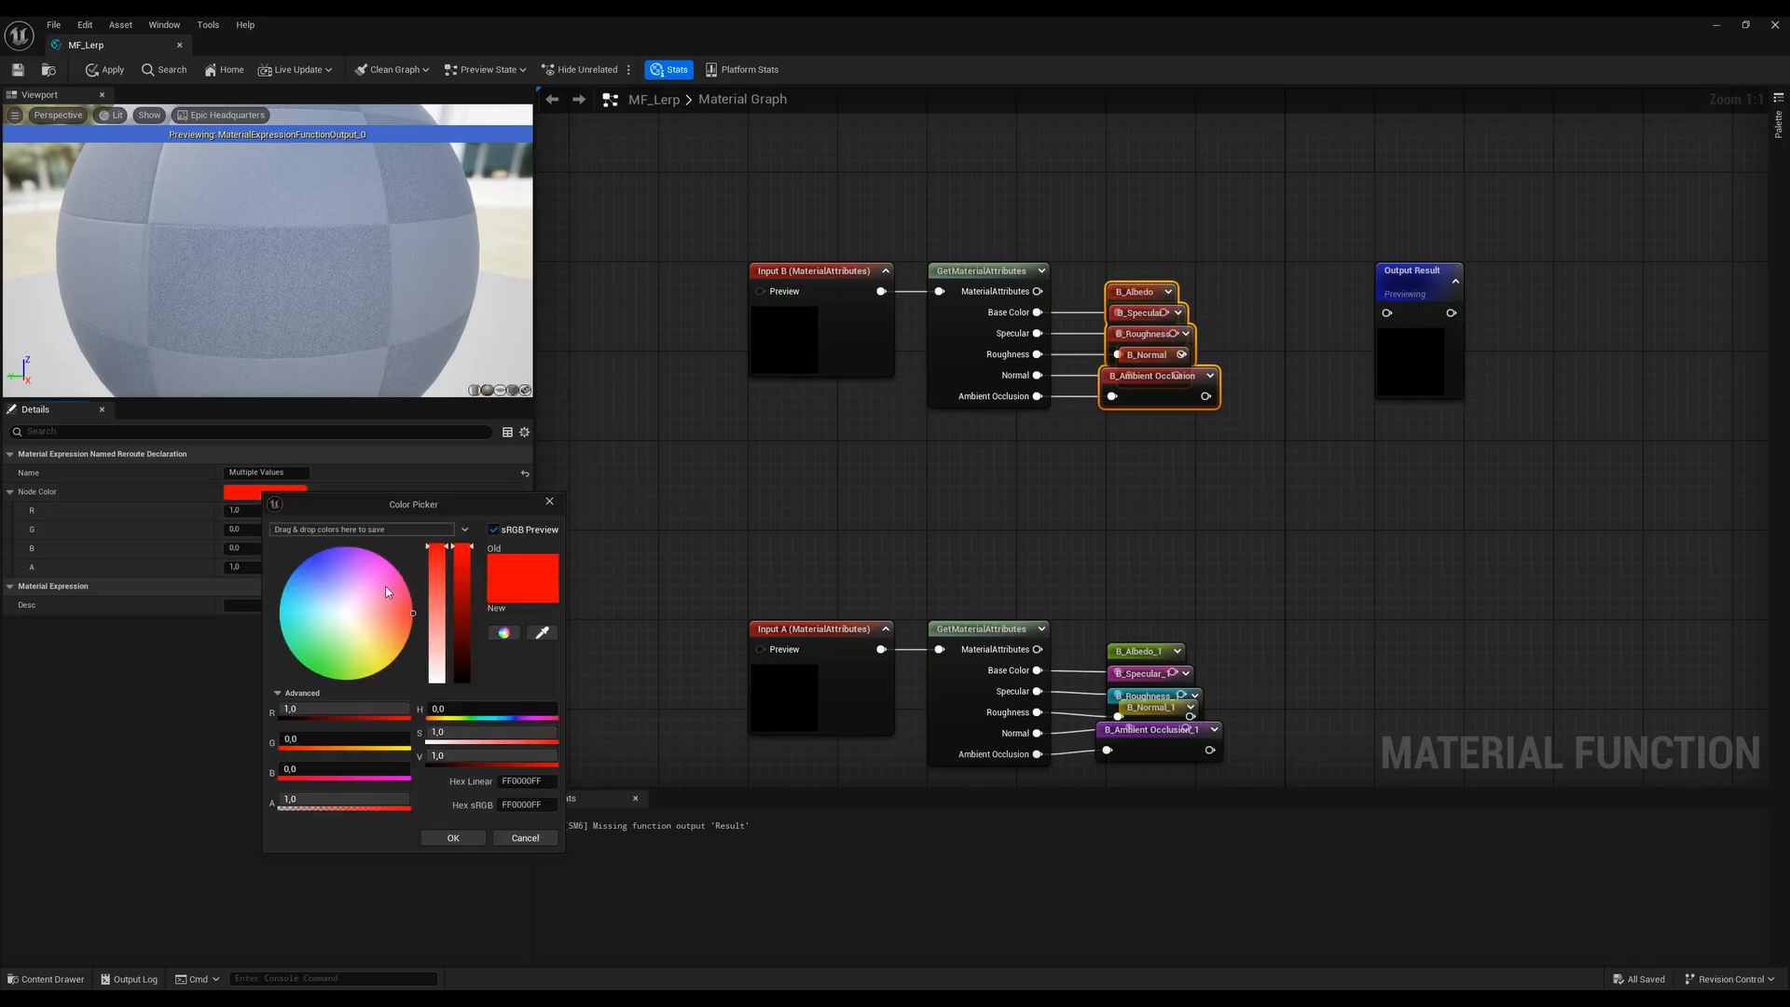
mouse_move(407, 616)
left_mouse_down()
mouse_move(383, 566)
mouse_move(418, 592)
mouse_move(410, 560)
mouse_move(444, 561)
mouse_move(434, 578)
left_mouse_up()
left_click(1003, 615)
Left-align the five named reroute nodes of the upper group
right_click_drag(1065, 592, 1007, 516)
left_click_drag(1032, 466, 1108, 173)
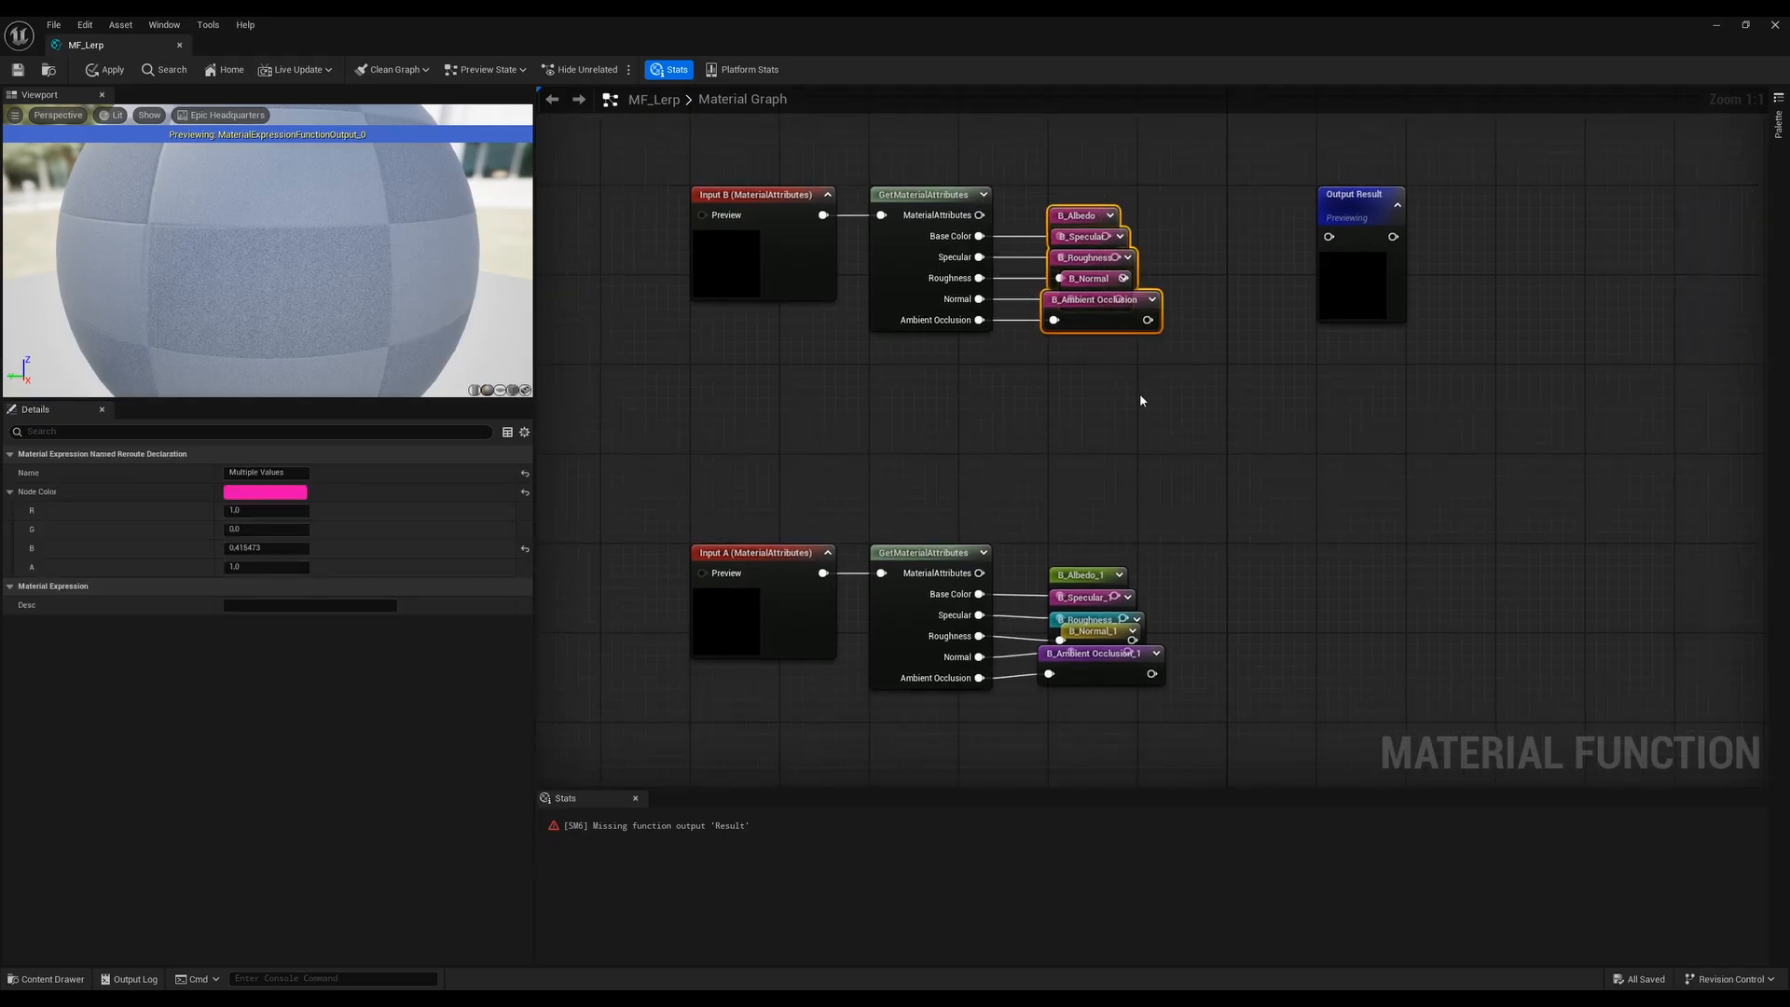
right_click(1095, 328)
mouse_move(1203, 623)
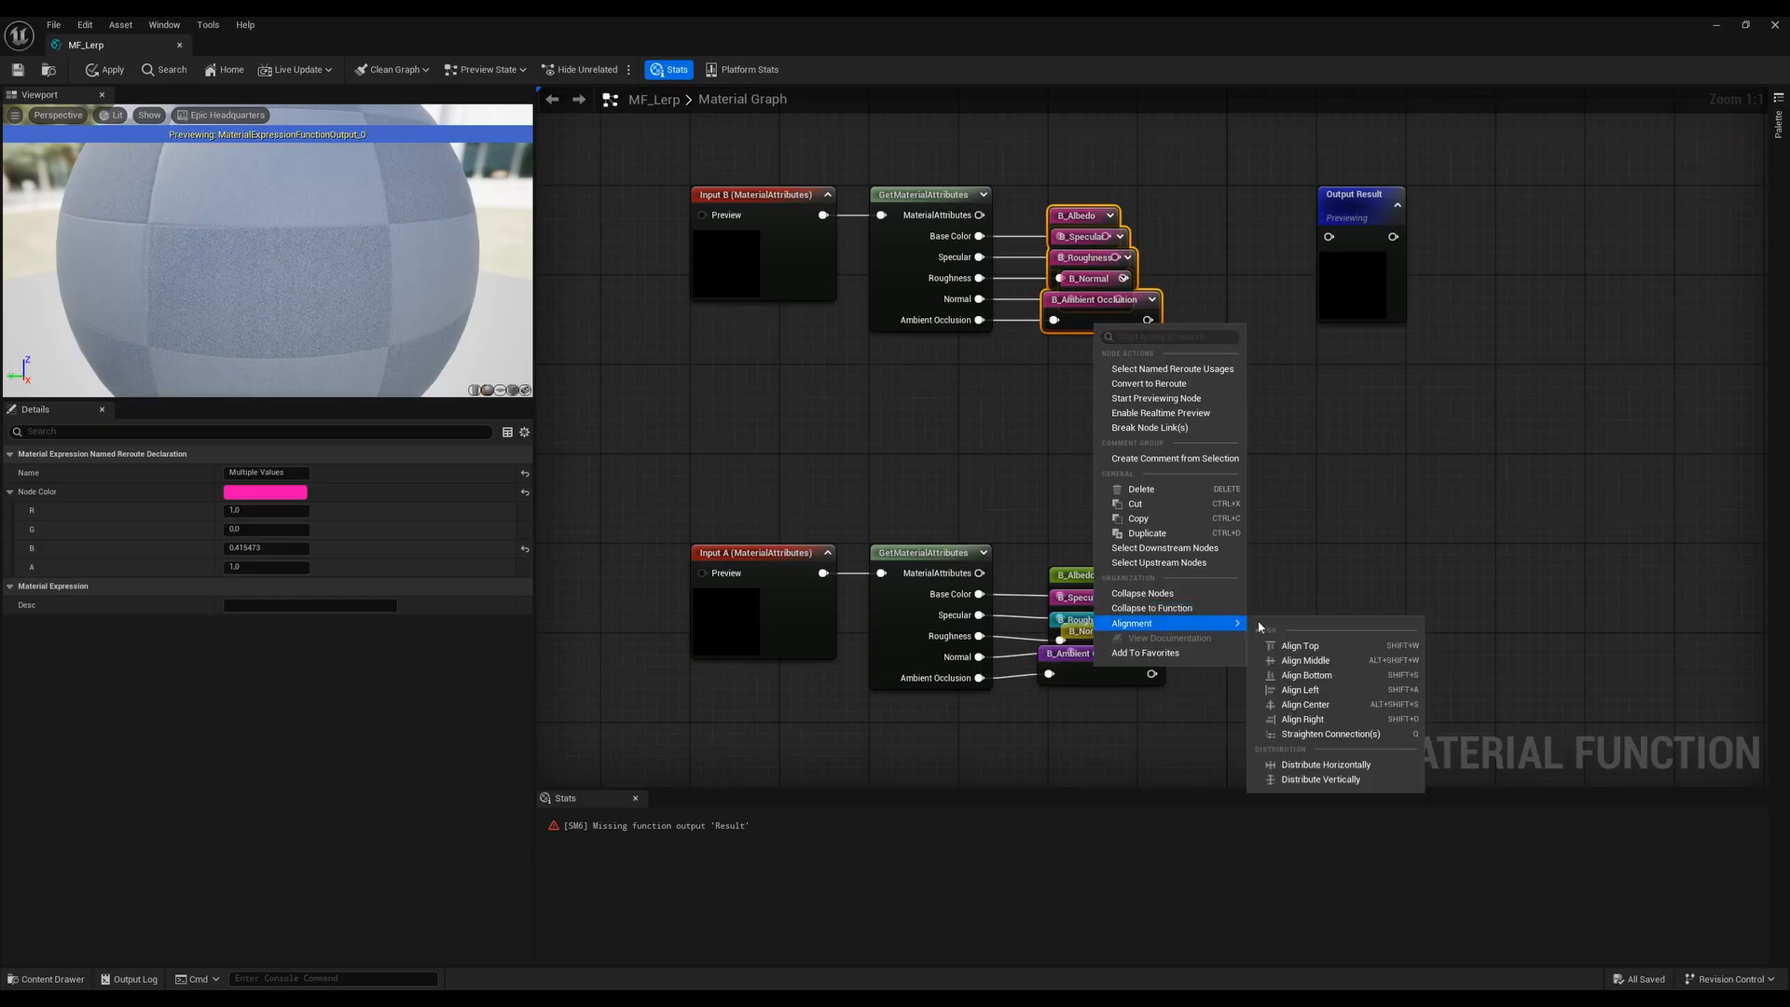
left_click(1308, 691)
Straighten the connections between all nodes in the lower Input A group
right_click_drag(1269, 591, 1239, 500)
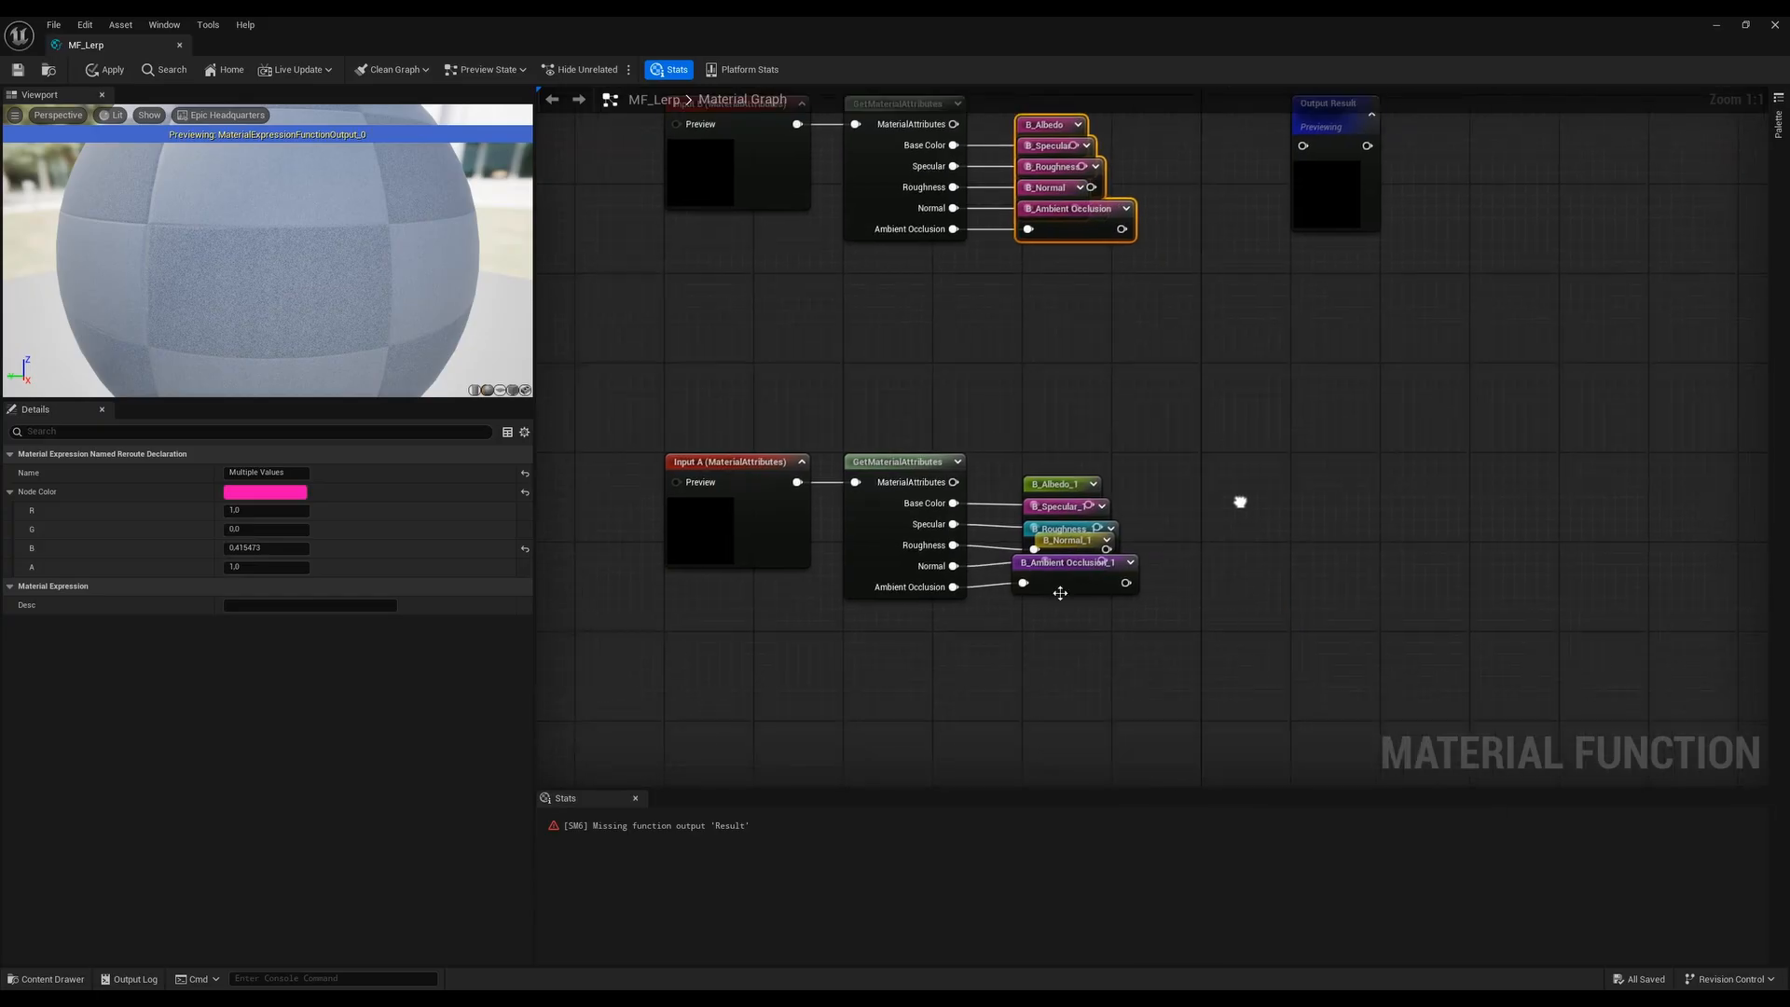
left_click_drag(1019, 612, 1161, 450)
left_click_drag(675, 643, 1193, 423)
key("q")
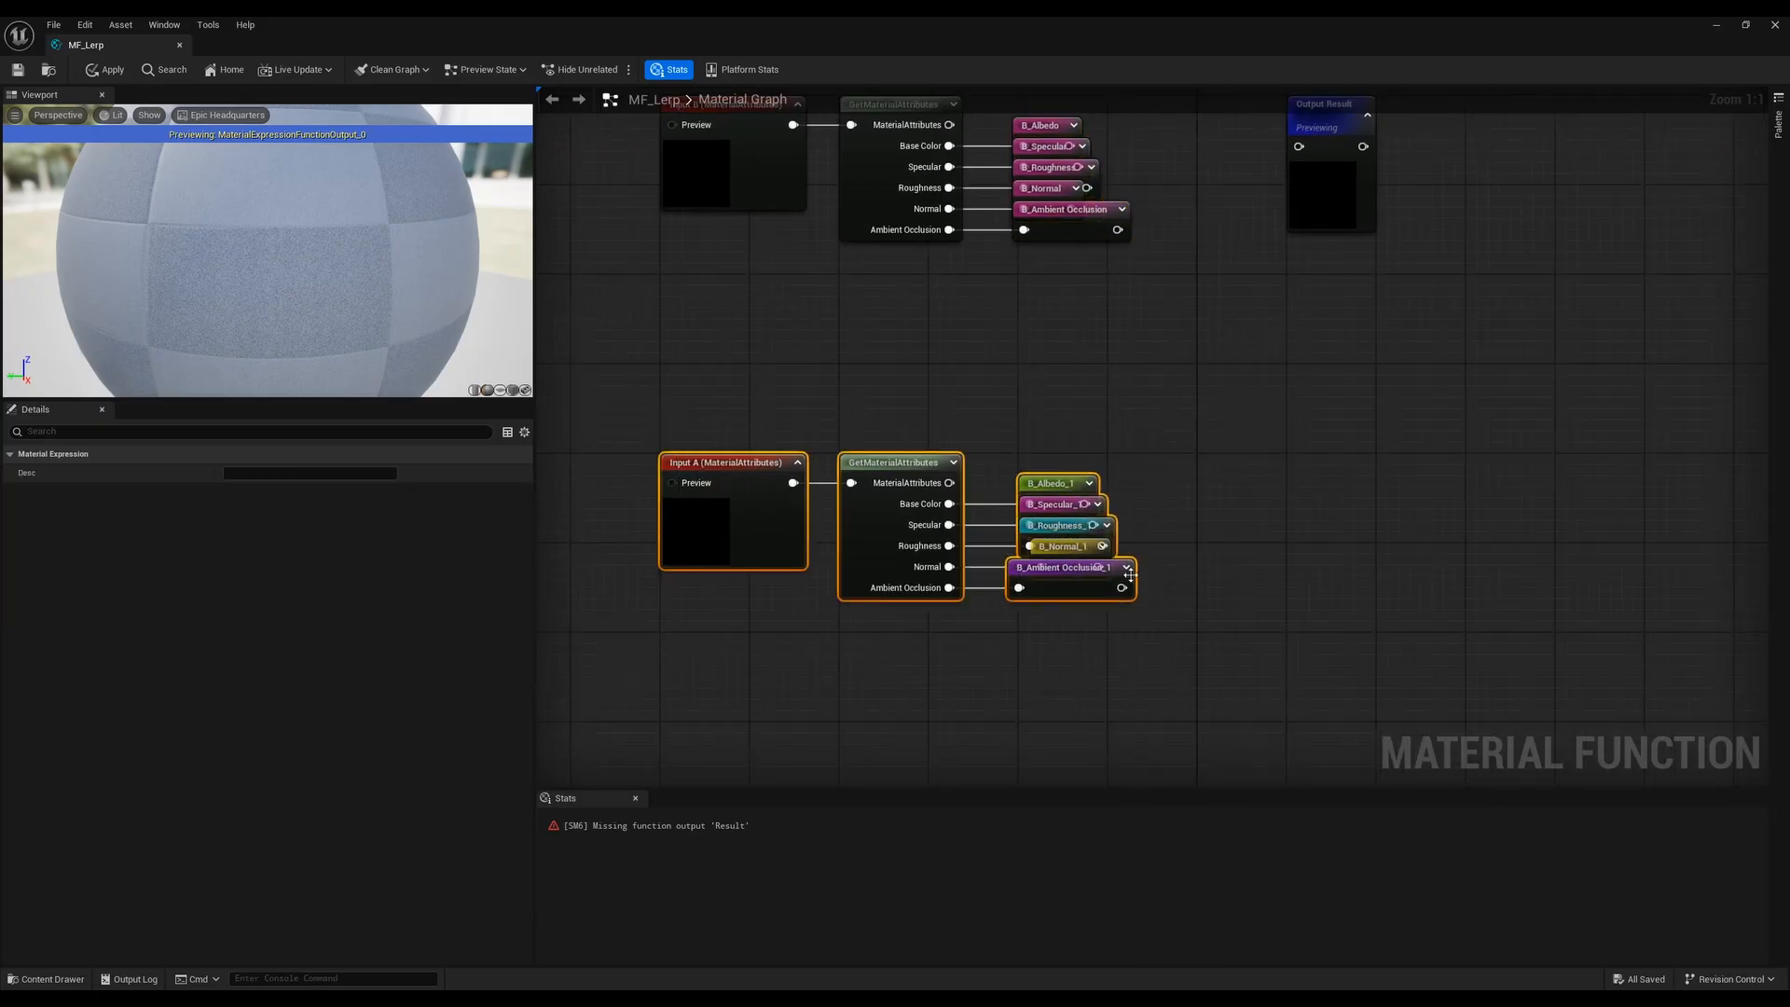
Set the node color of the lower group's five reroutes to yellow, with red about 0.86, green 1.0 and blue 0.0
left_click_drag(1000, 667, 1165, 457)
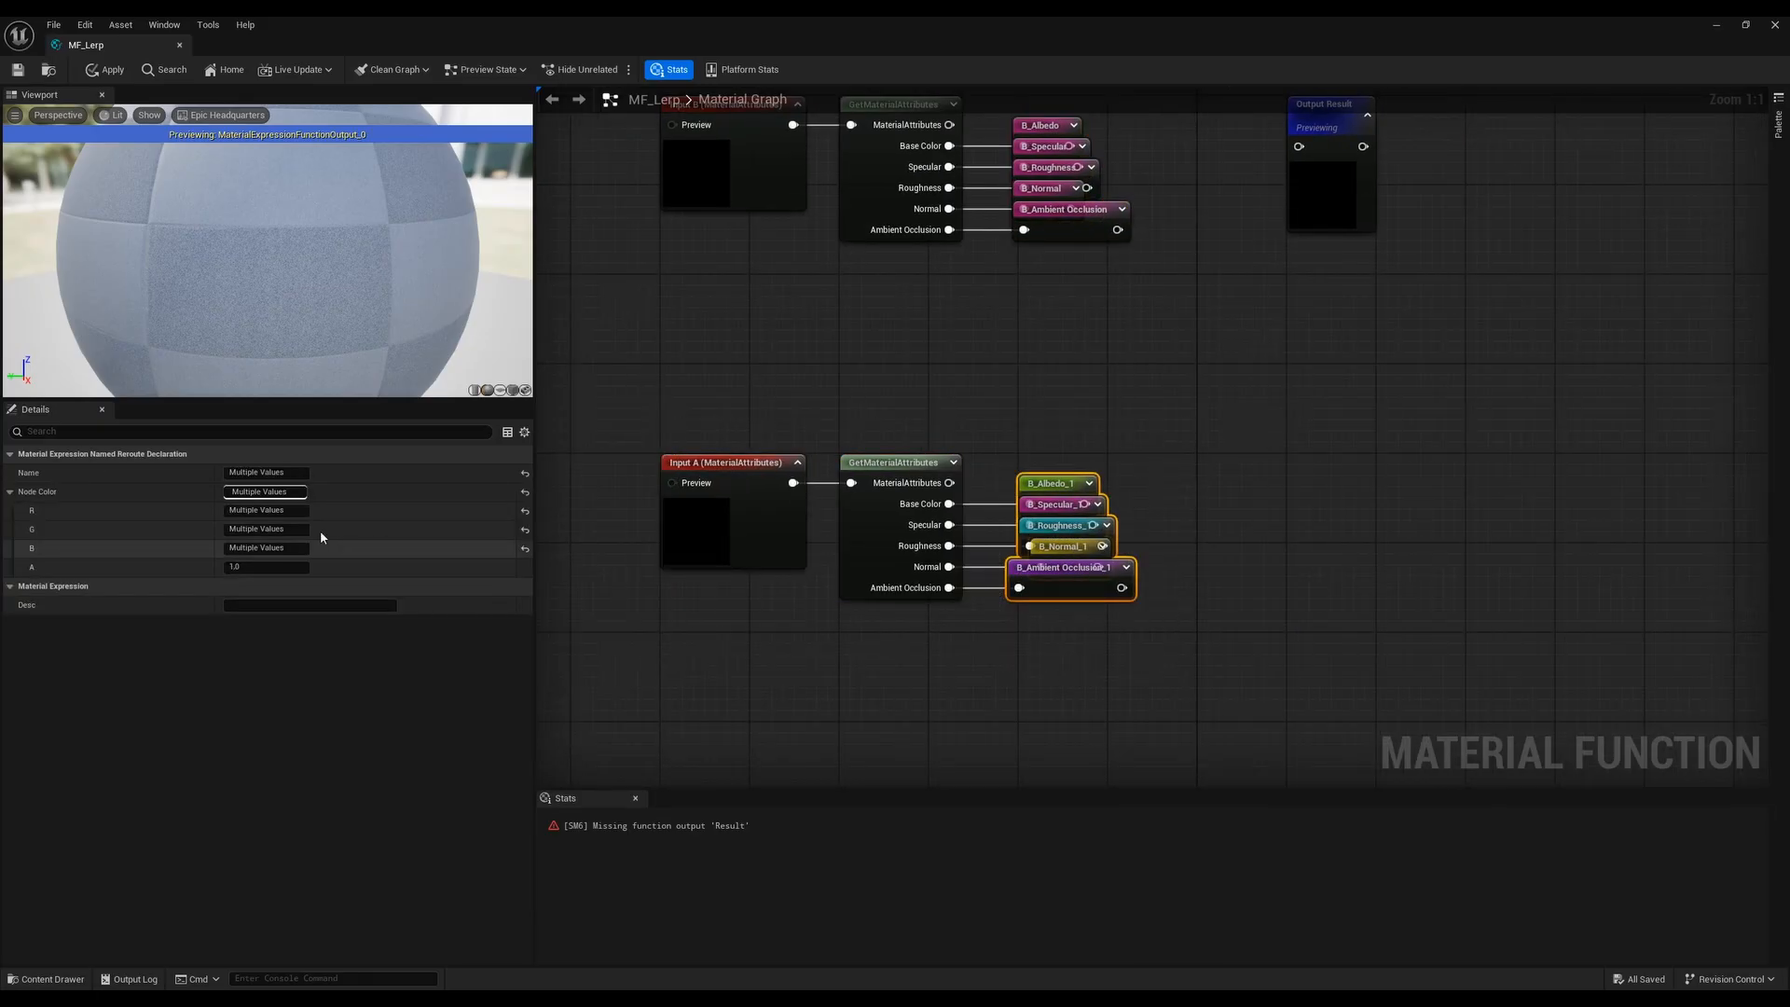
left_click(525, 493)
left_click(280, 493)
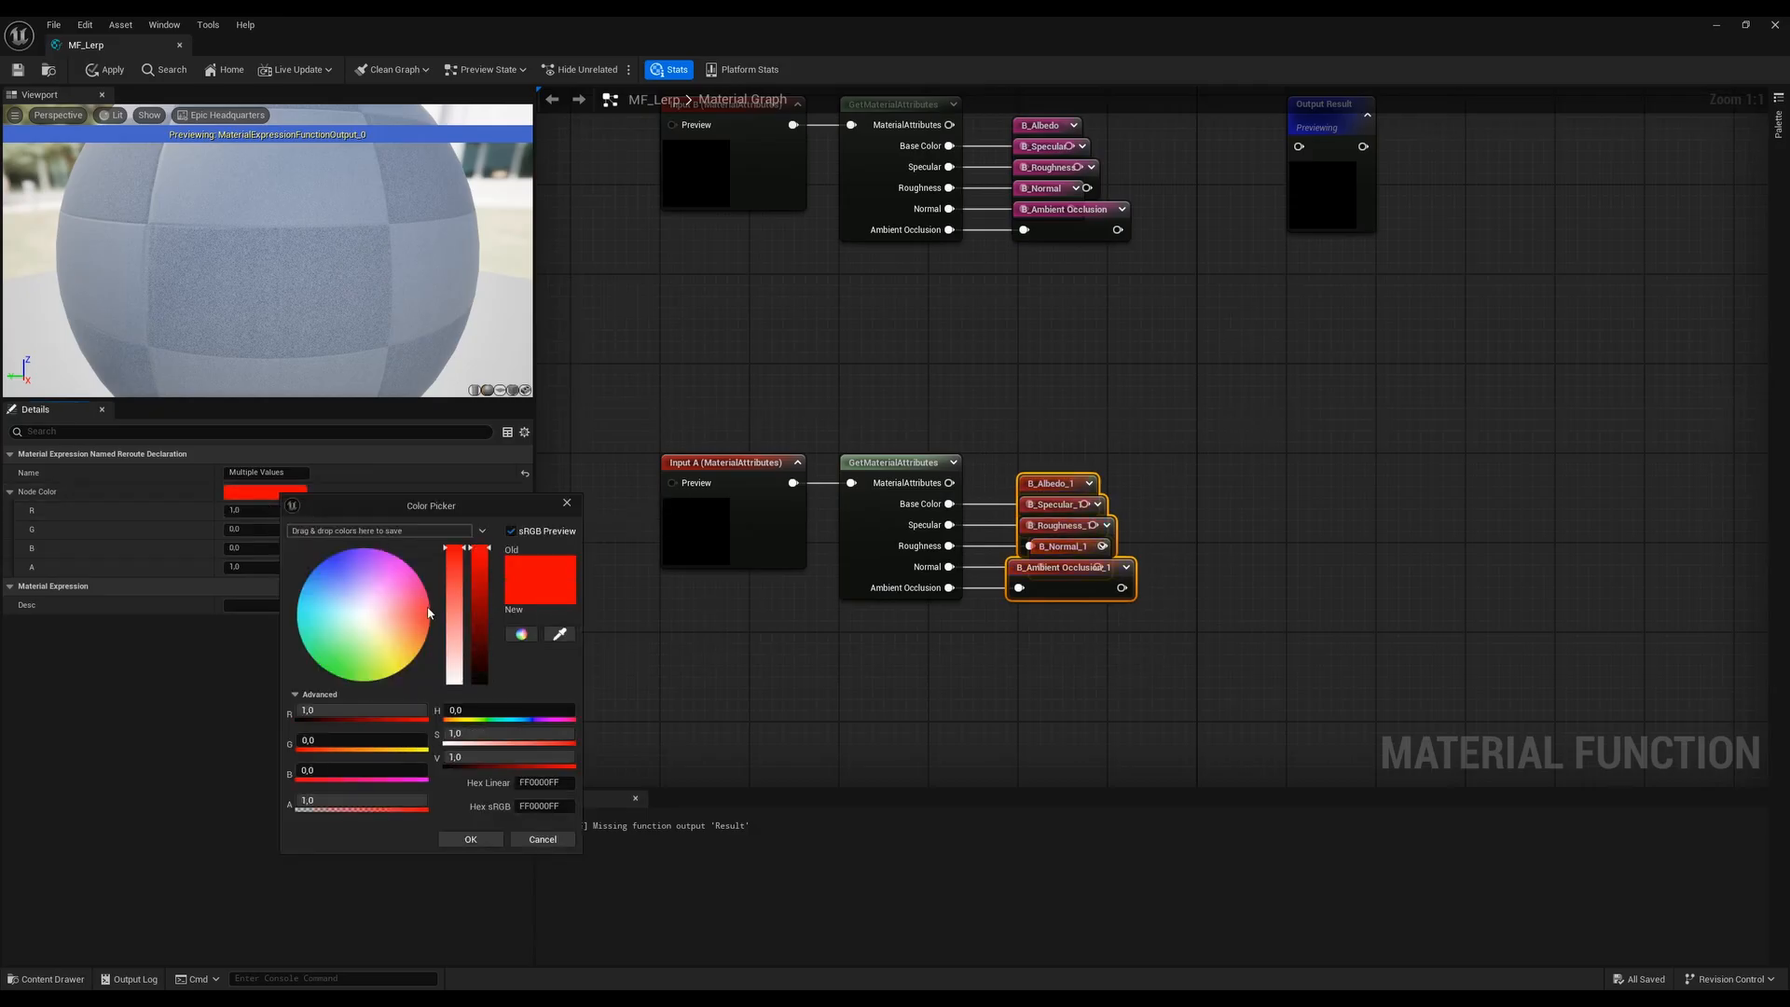
left_click_drag(429, 618, 394, 686)
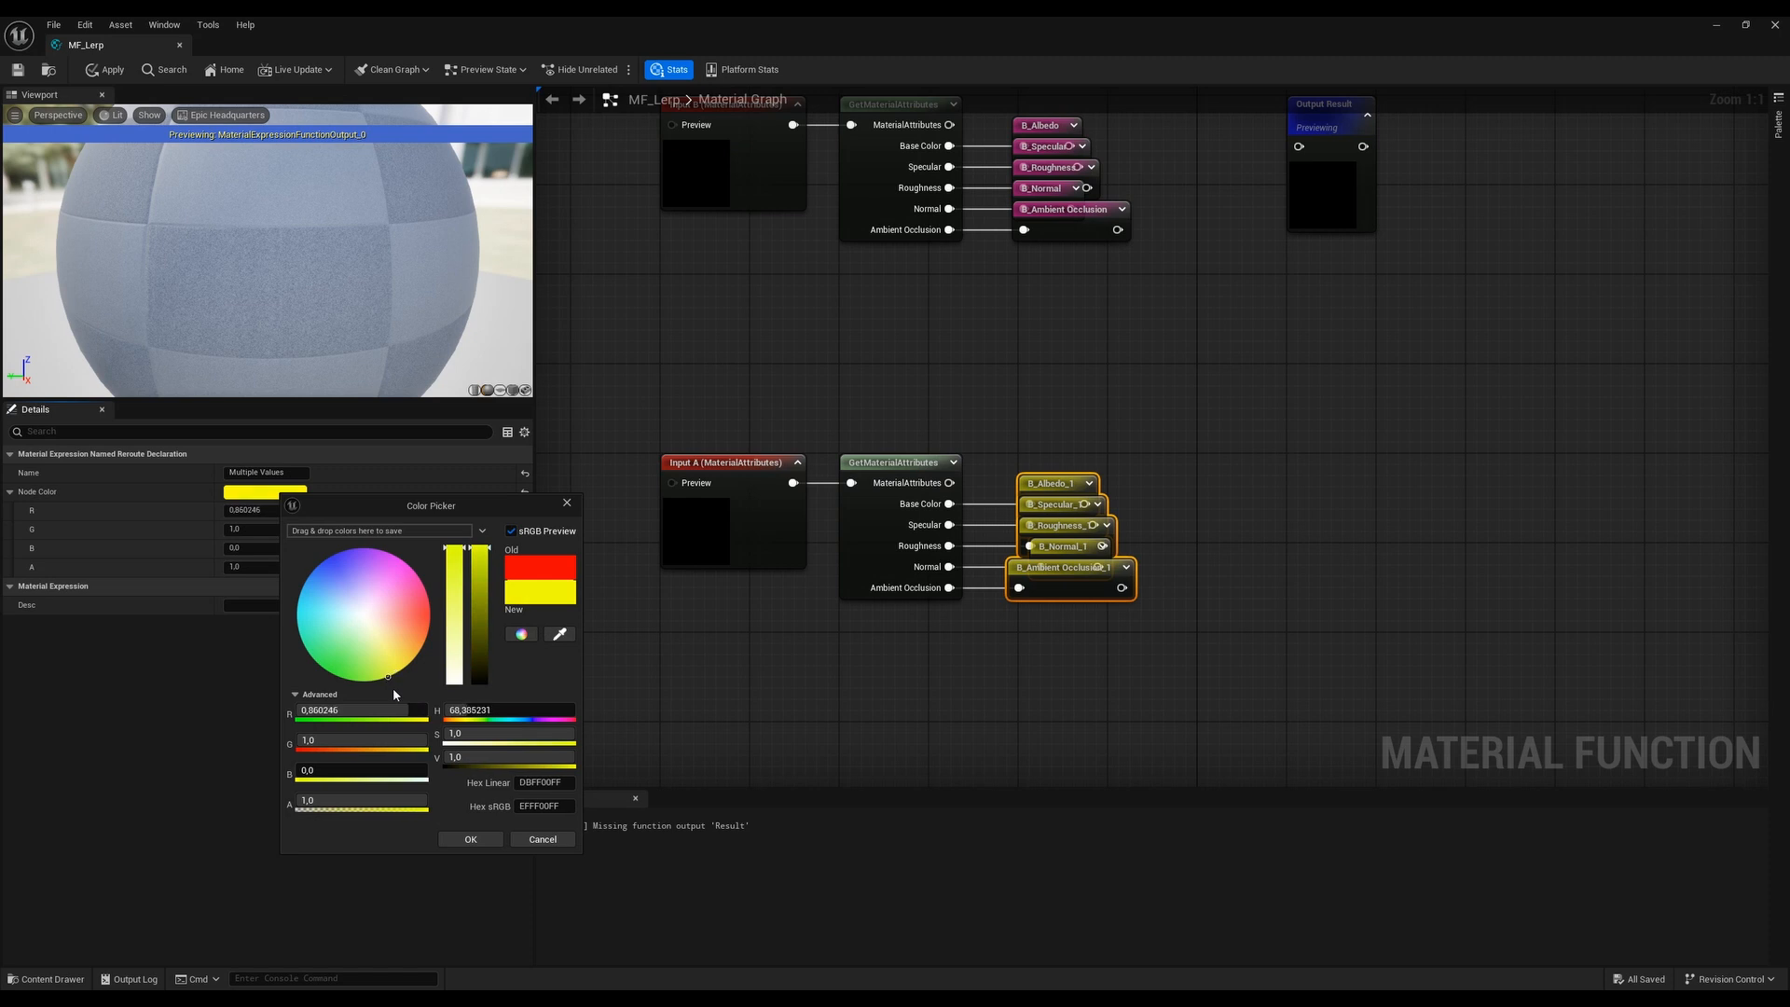
left_click(472, 840)
Left-align the five yellow named reroute nodes of the lower group
right_click(1061, 486)
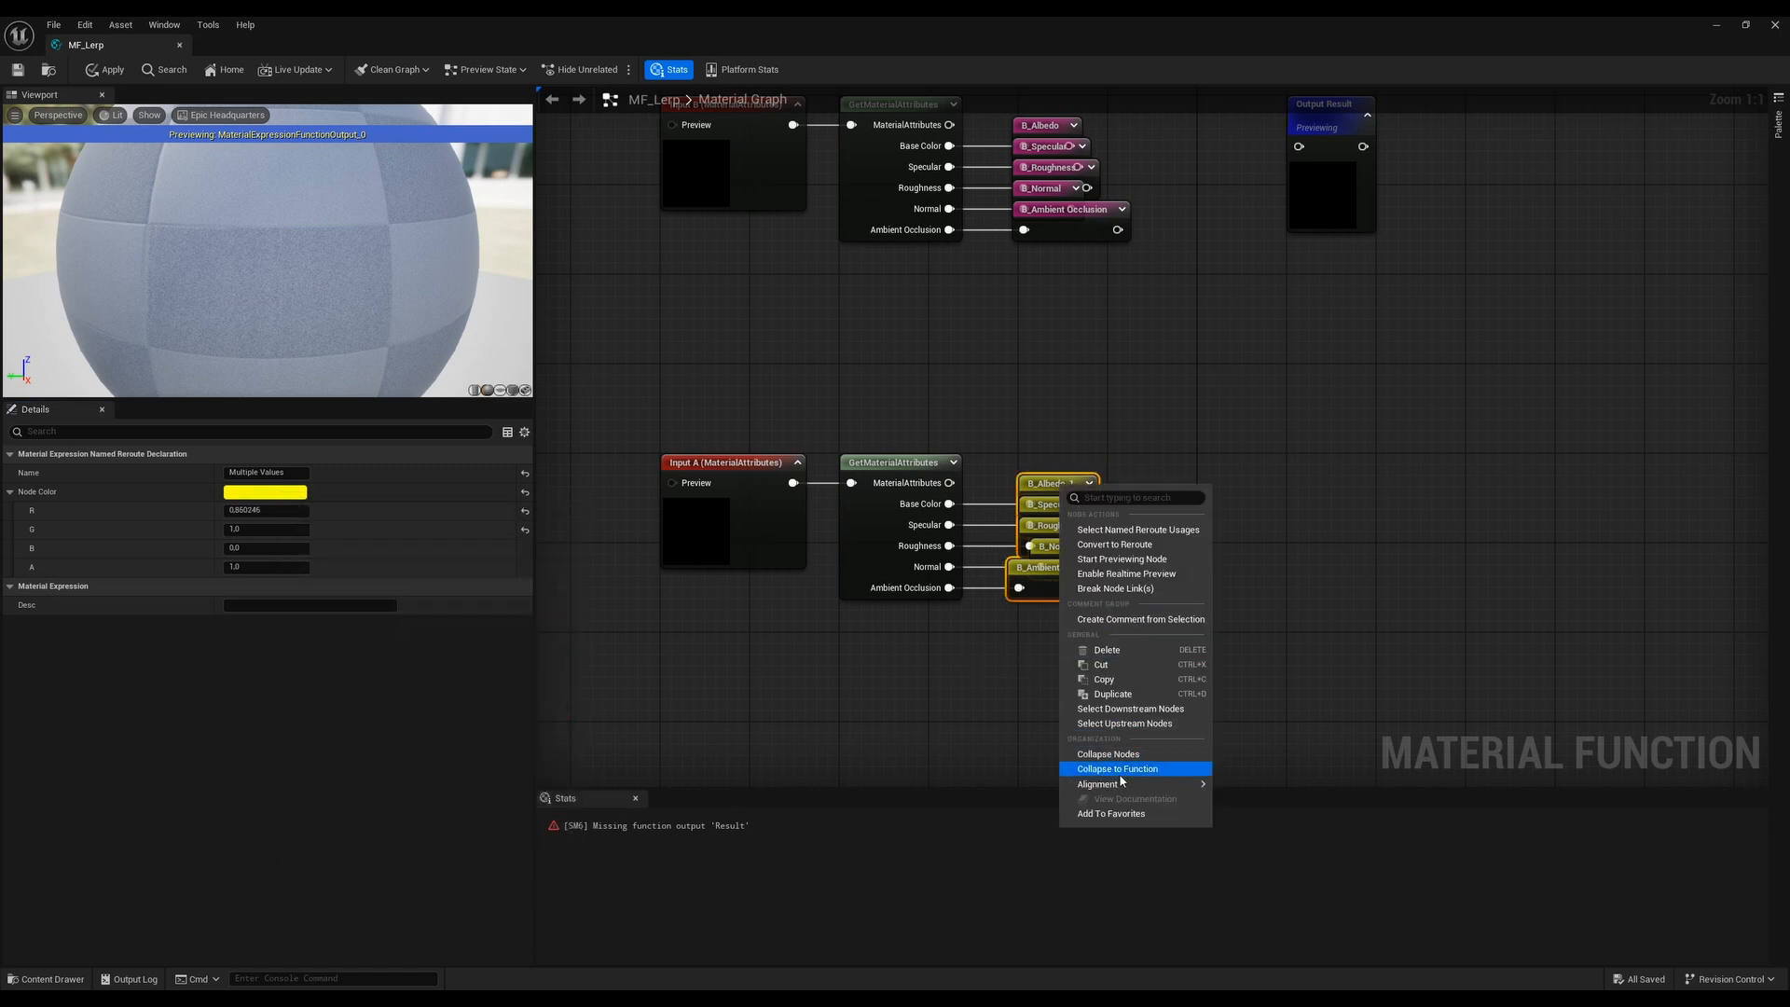
mouse_move(1122, 783)
left_click(1252, 846)
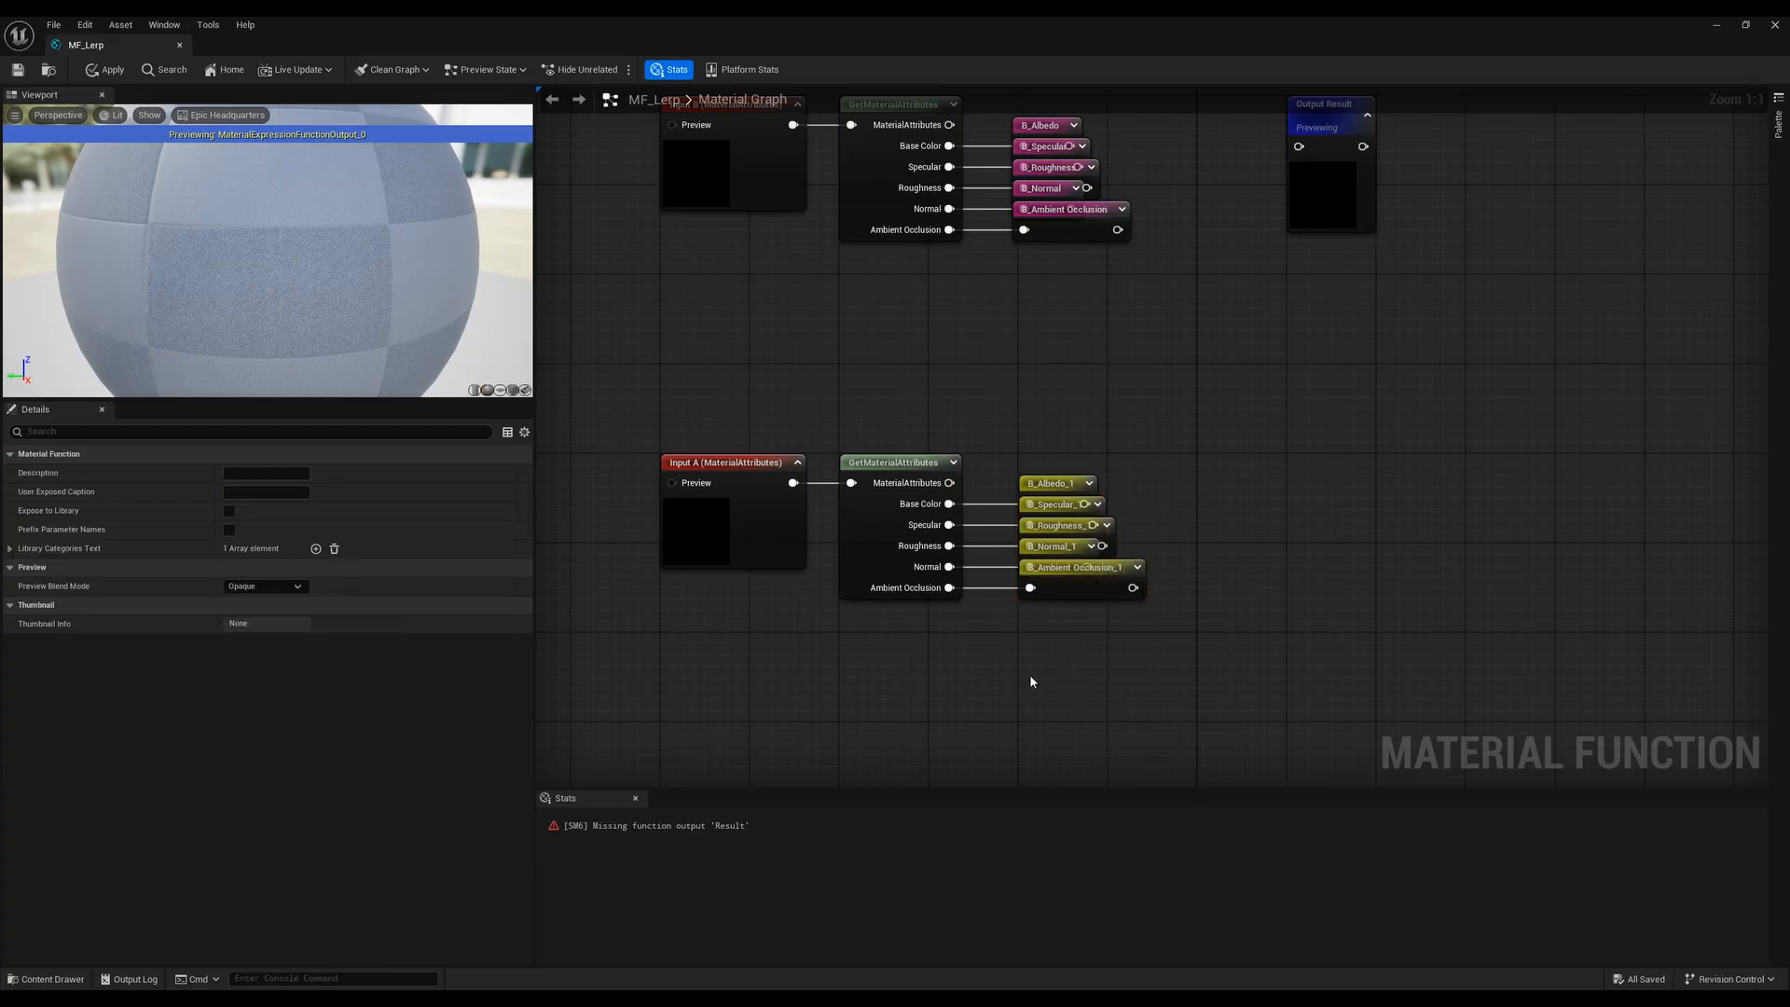
Rename the lower group's albedo reroute to A_Albedo_1 and its specular reroute to A_Specular
right_click_drag(1009, 419, 978, 503)
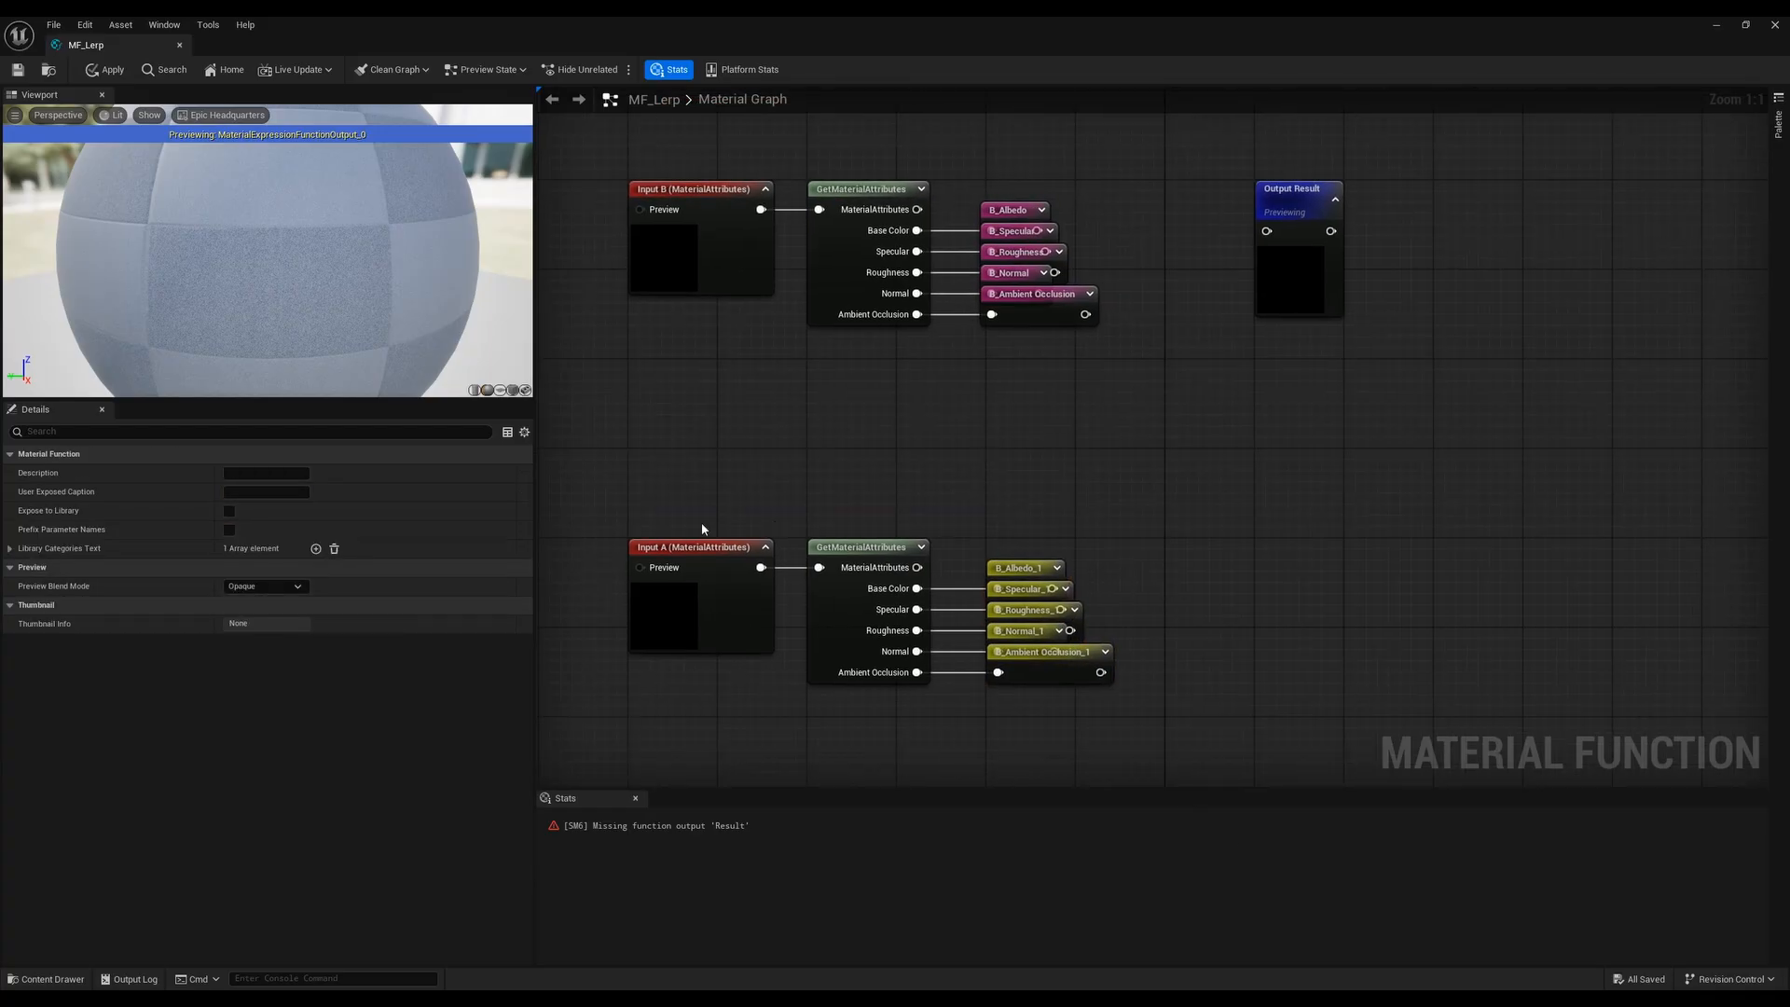
left_click(1018, 562)
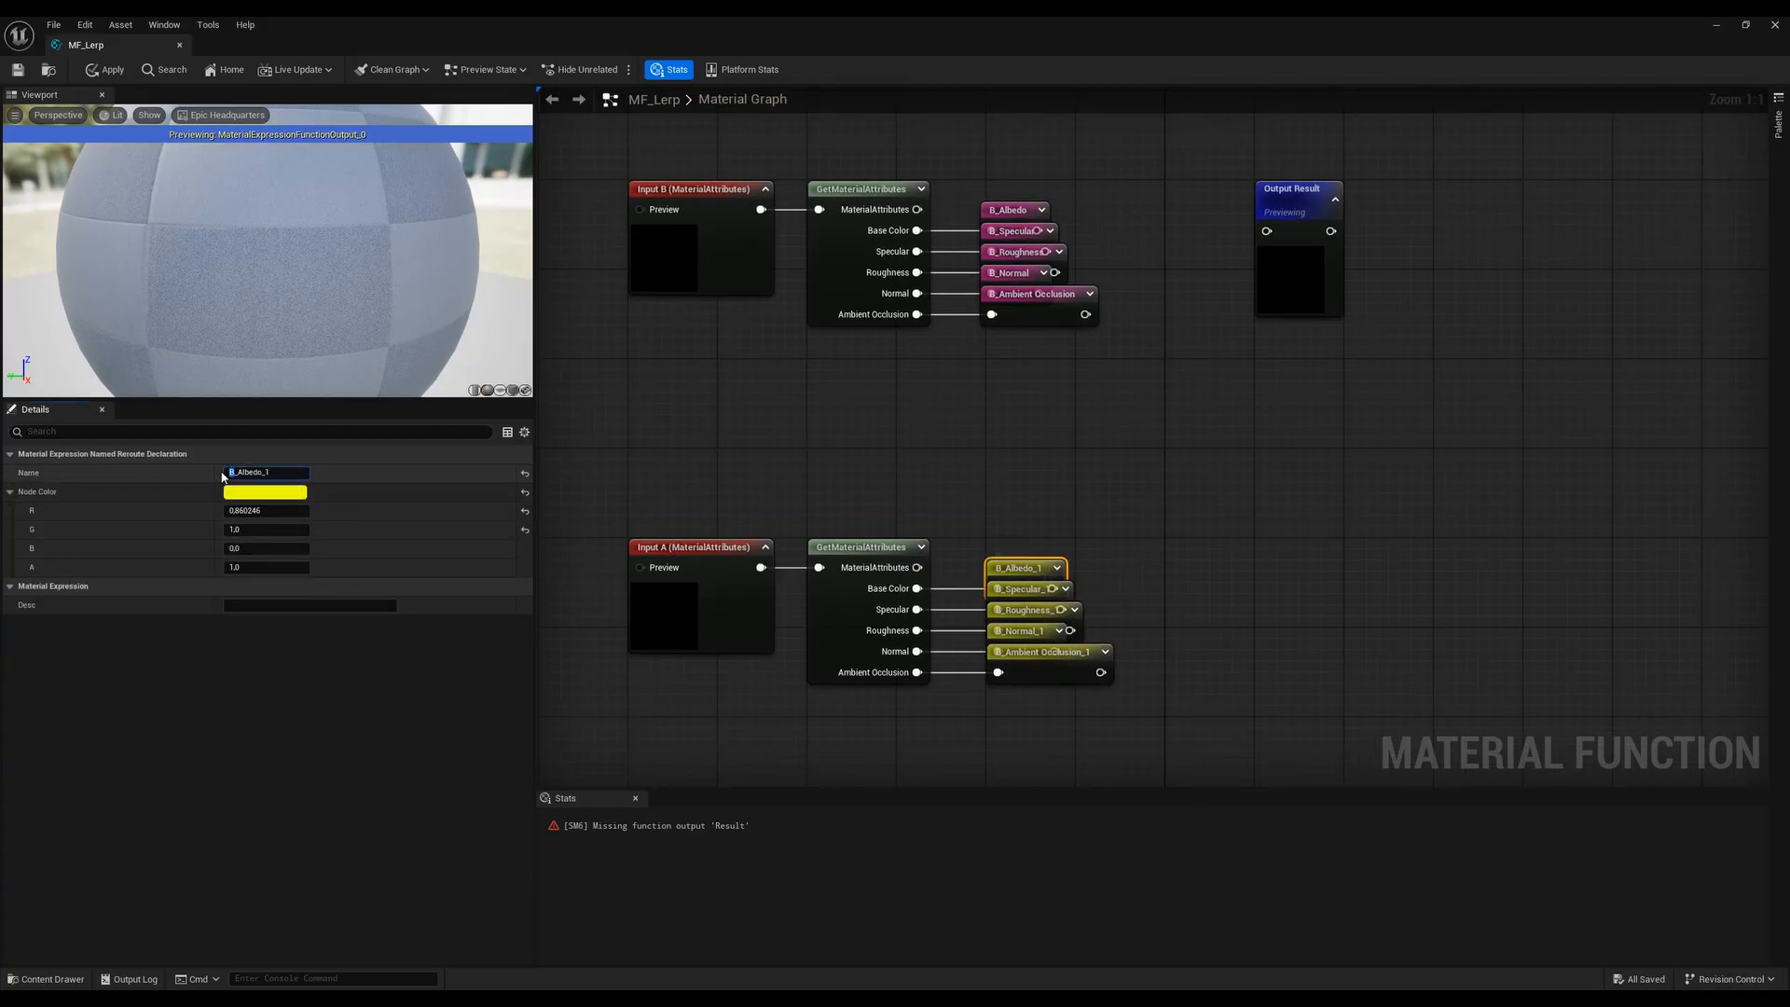
type("A")
left_click(1019, 596)
left_click_drag(237, 473, 216, 473)
type("A")
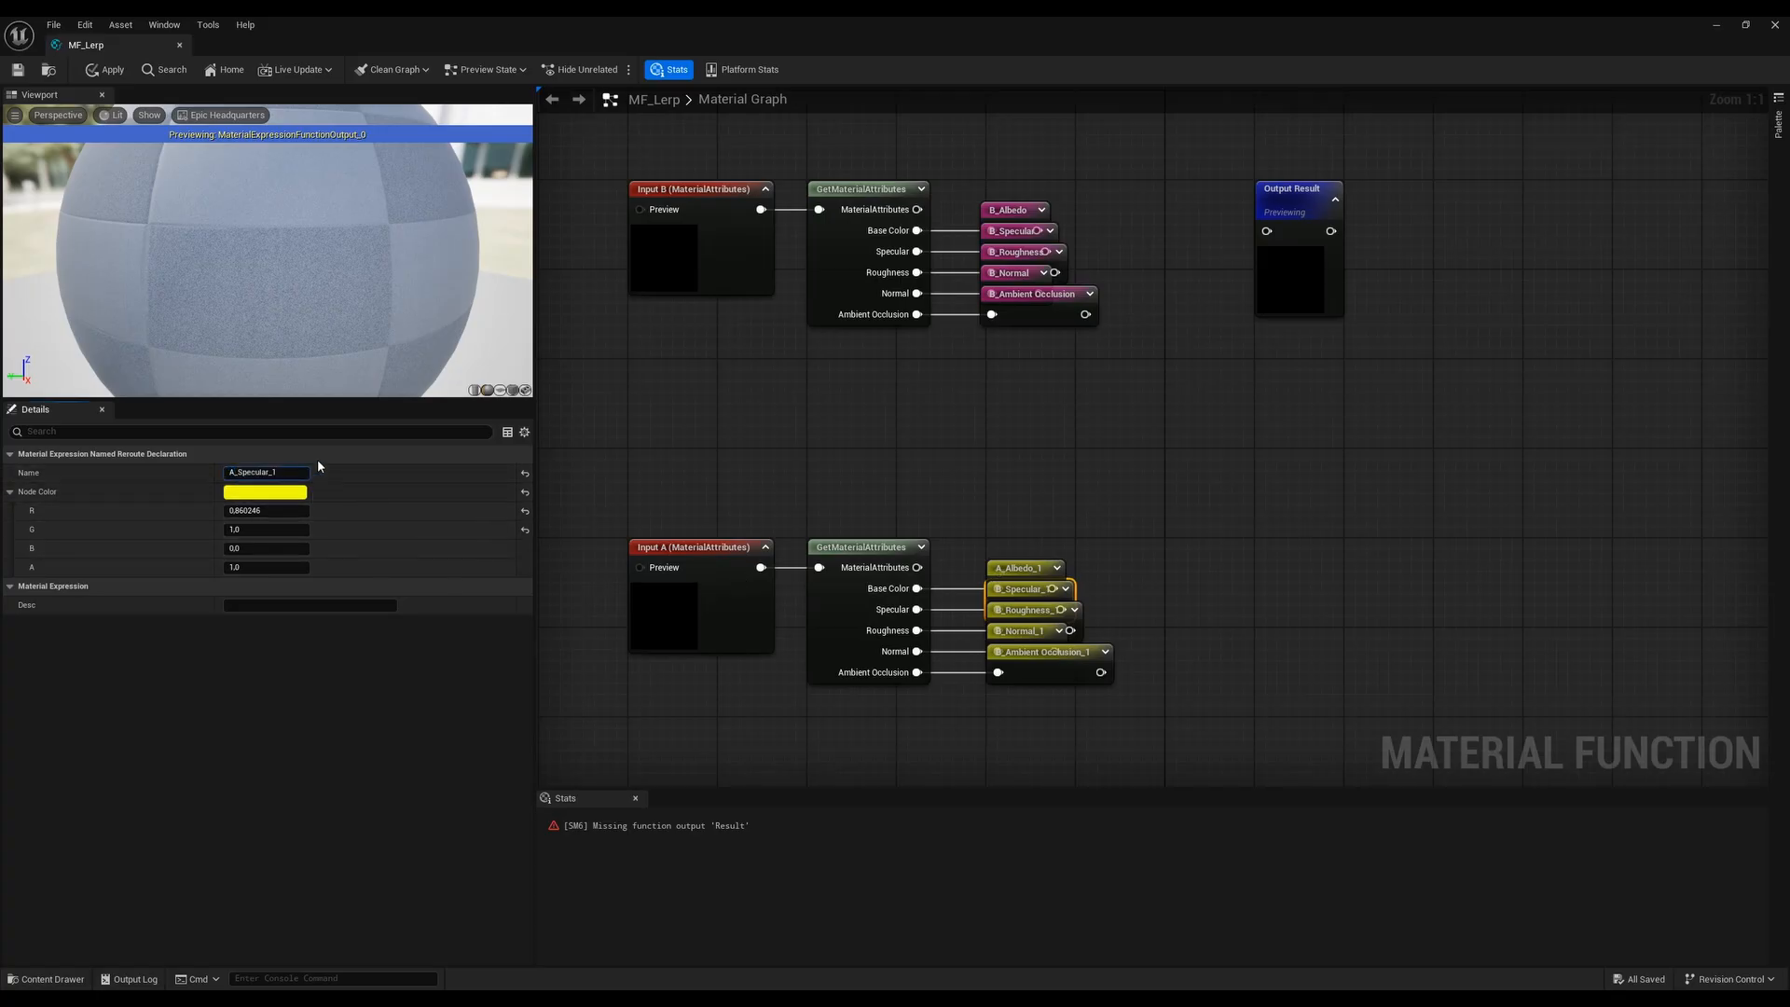
left_click(1065, 541)
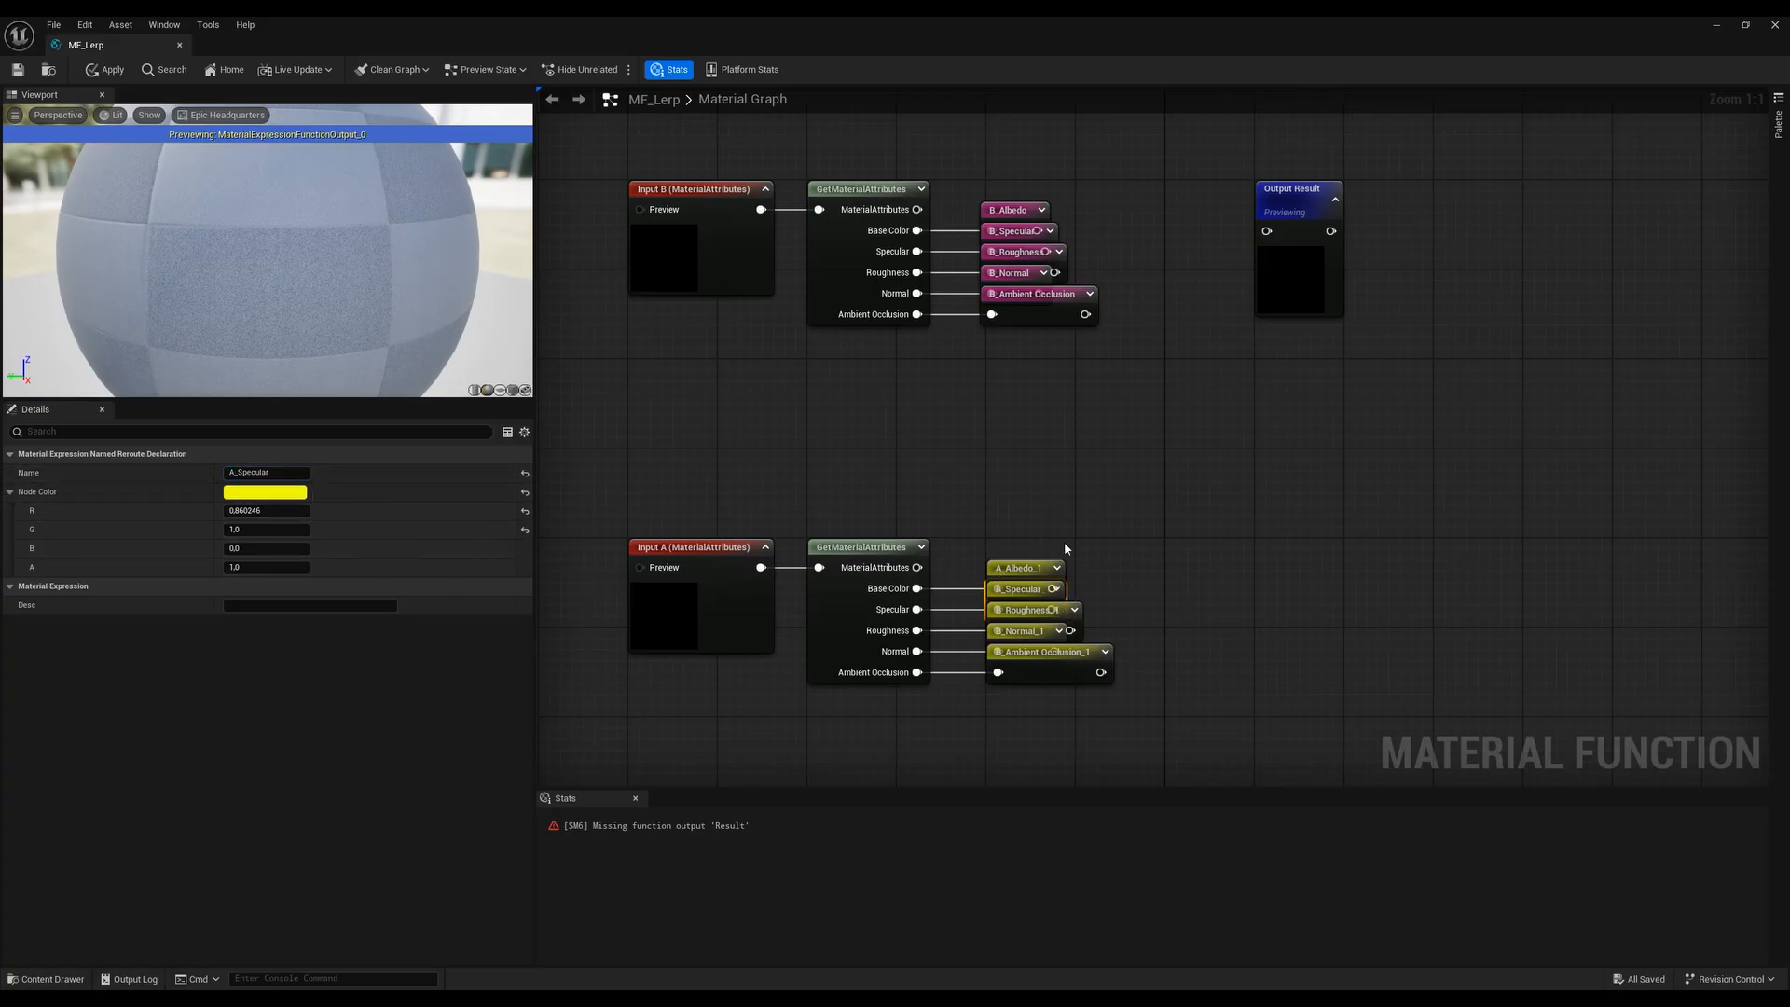
Remove the number suffix from the lower albedo reroute's name and change its prefix, entering B_Albedo
left_click(1024, 568)
left_click(278, 472)
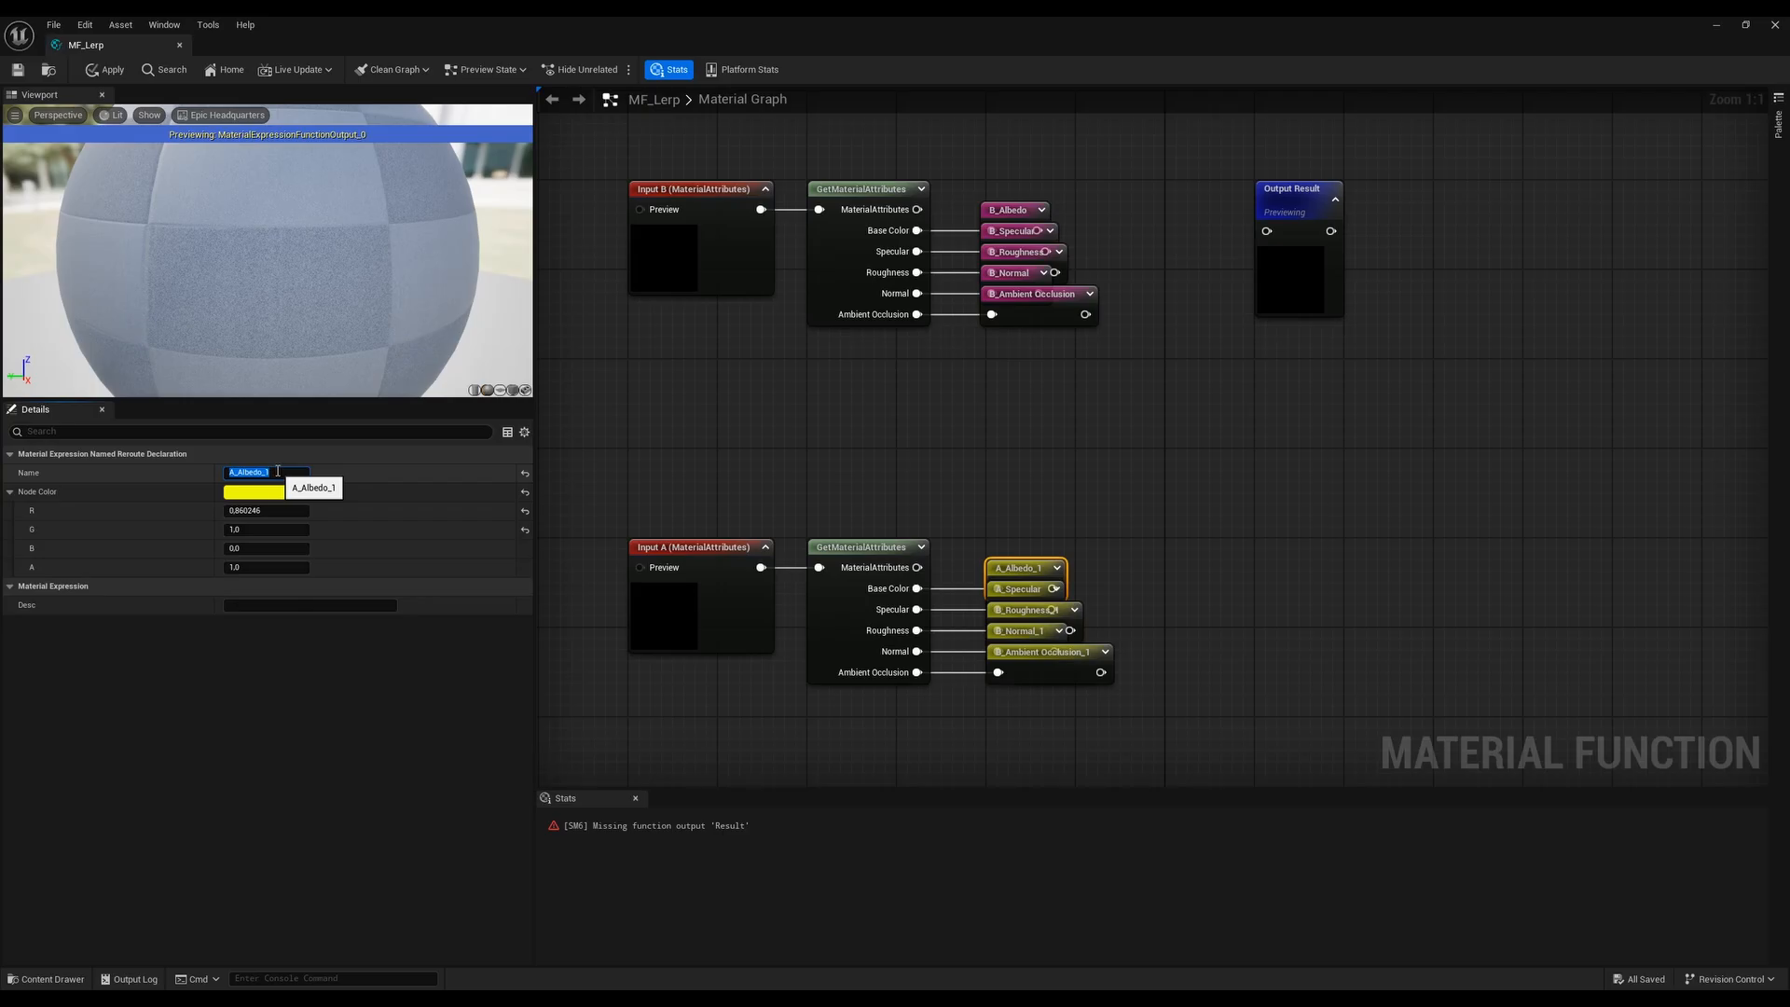
left_click(278, 471)
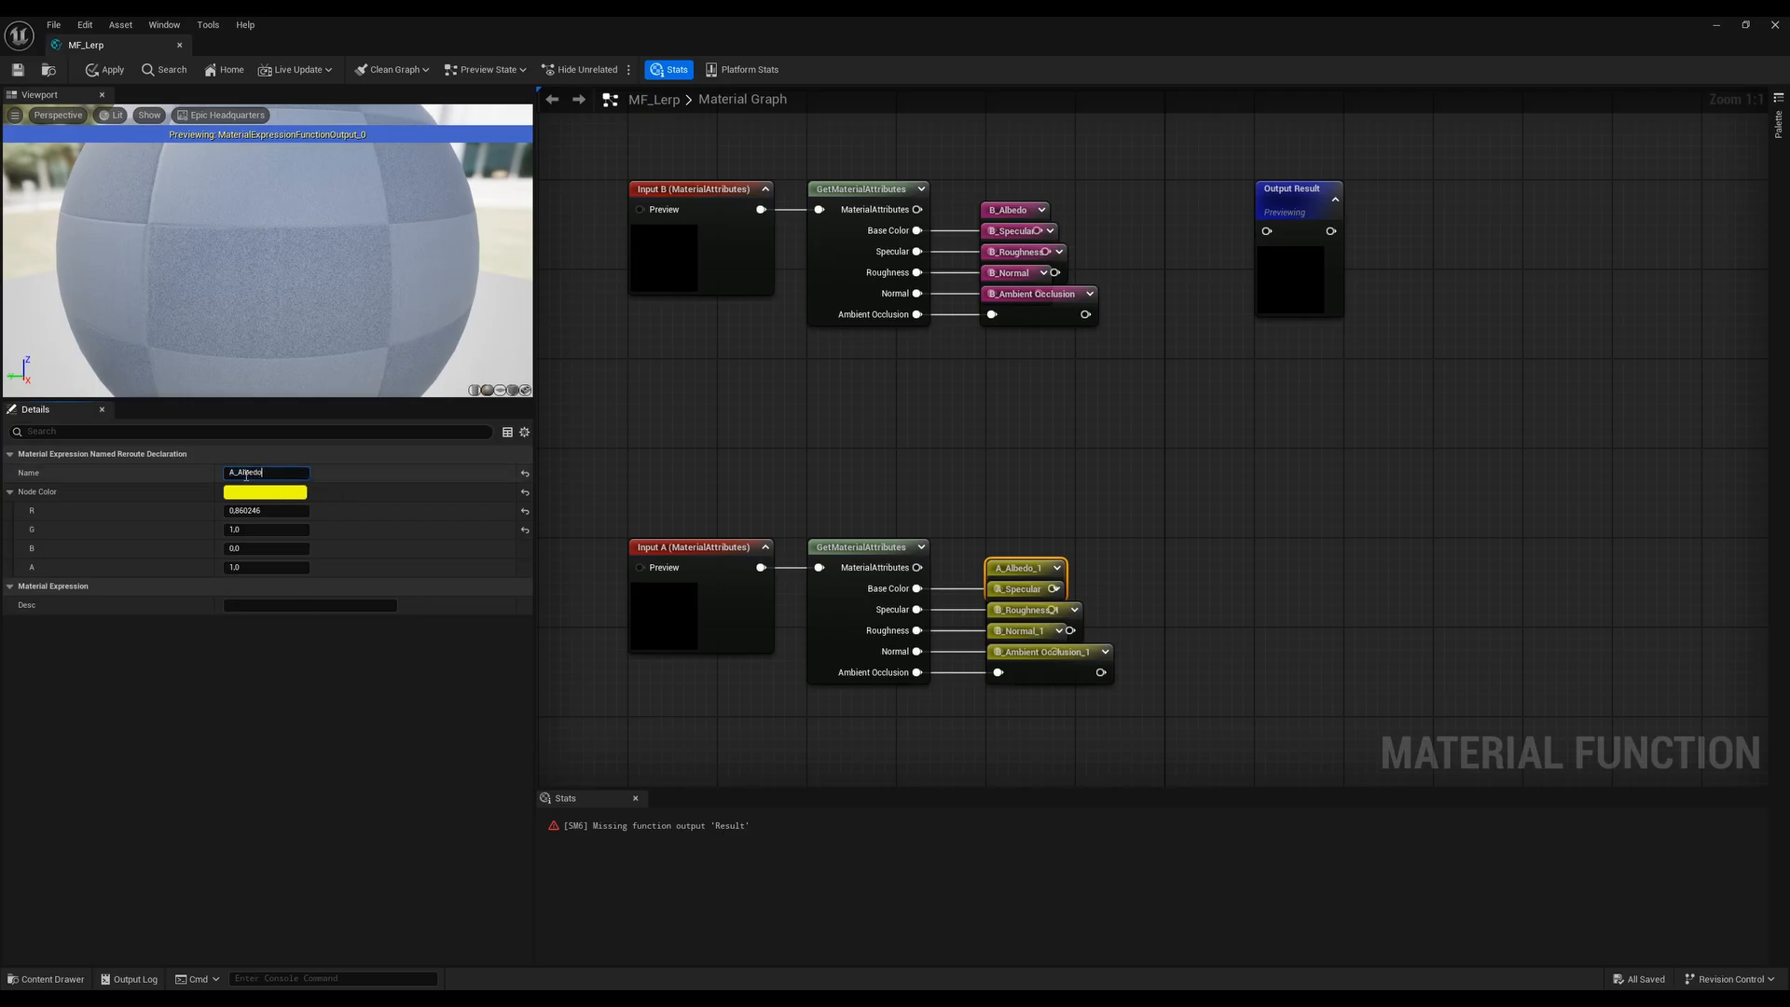
left_click_drag(236, 473, 220, 474)
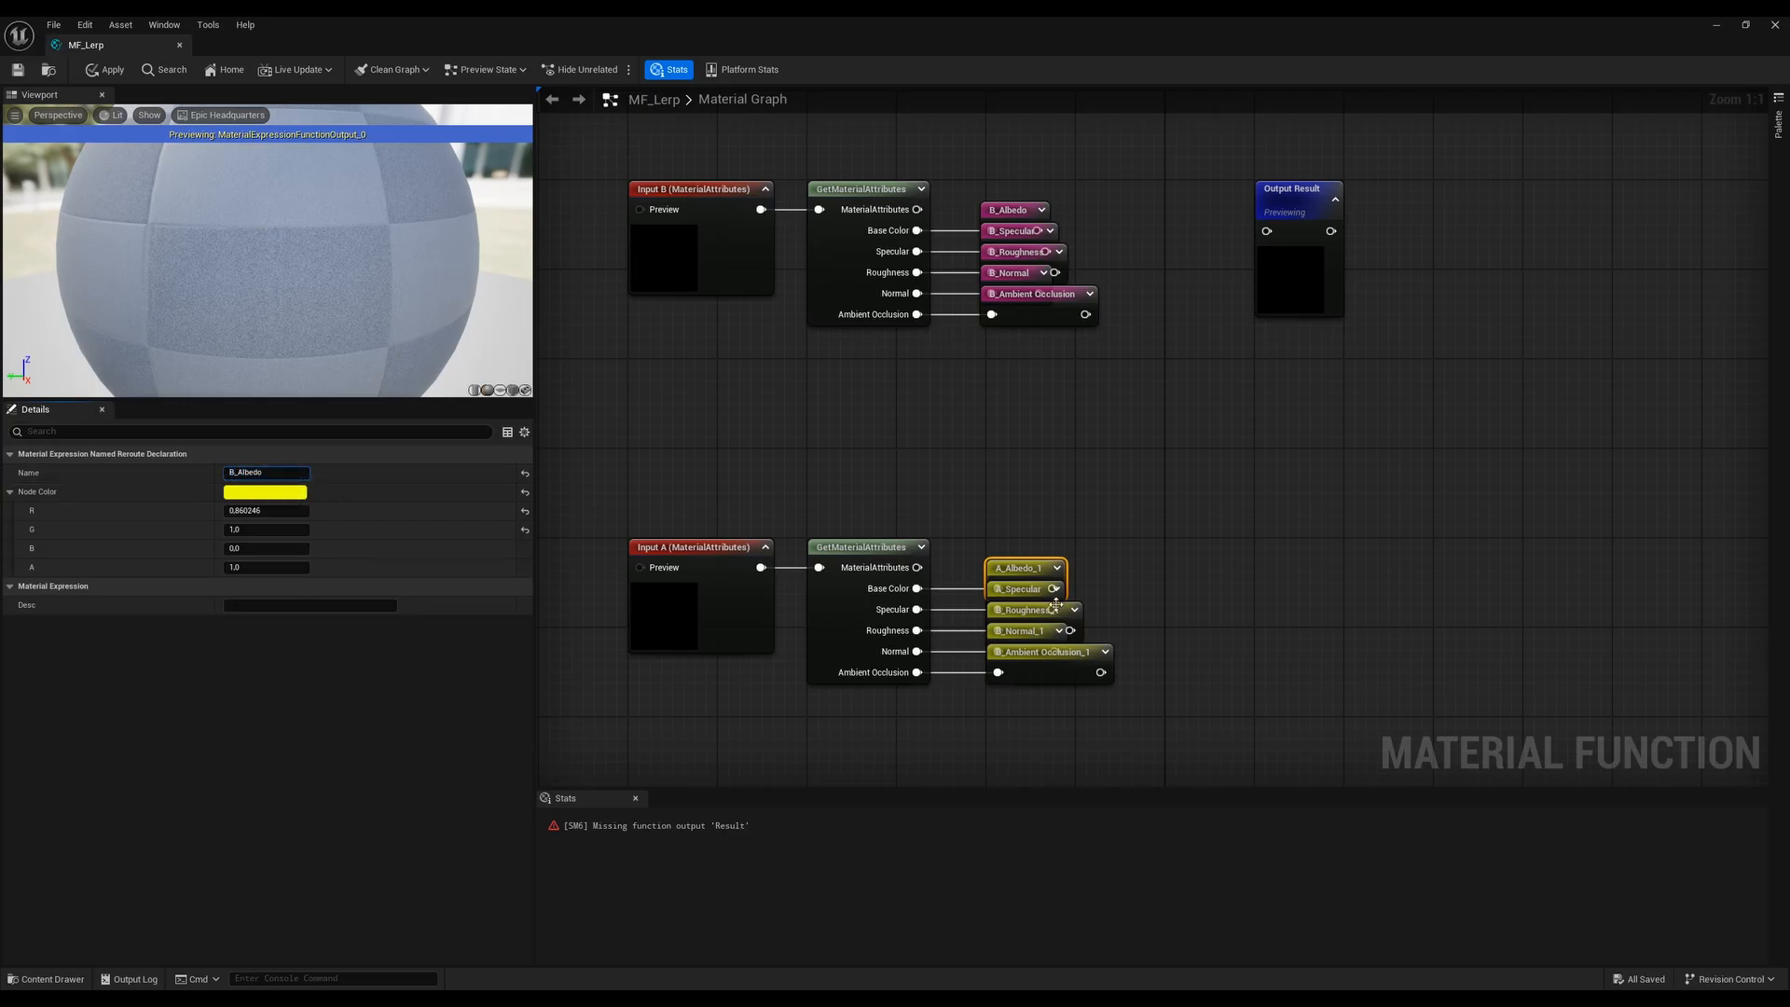
Rename the lower group's roughness reroute to A_Roughness
left_click(1023, 610)
left_click(288, 471)
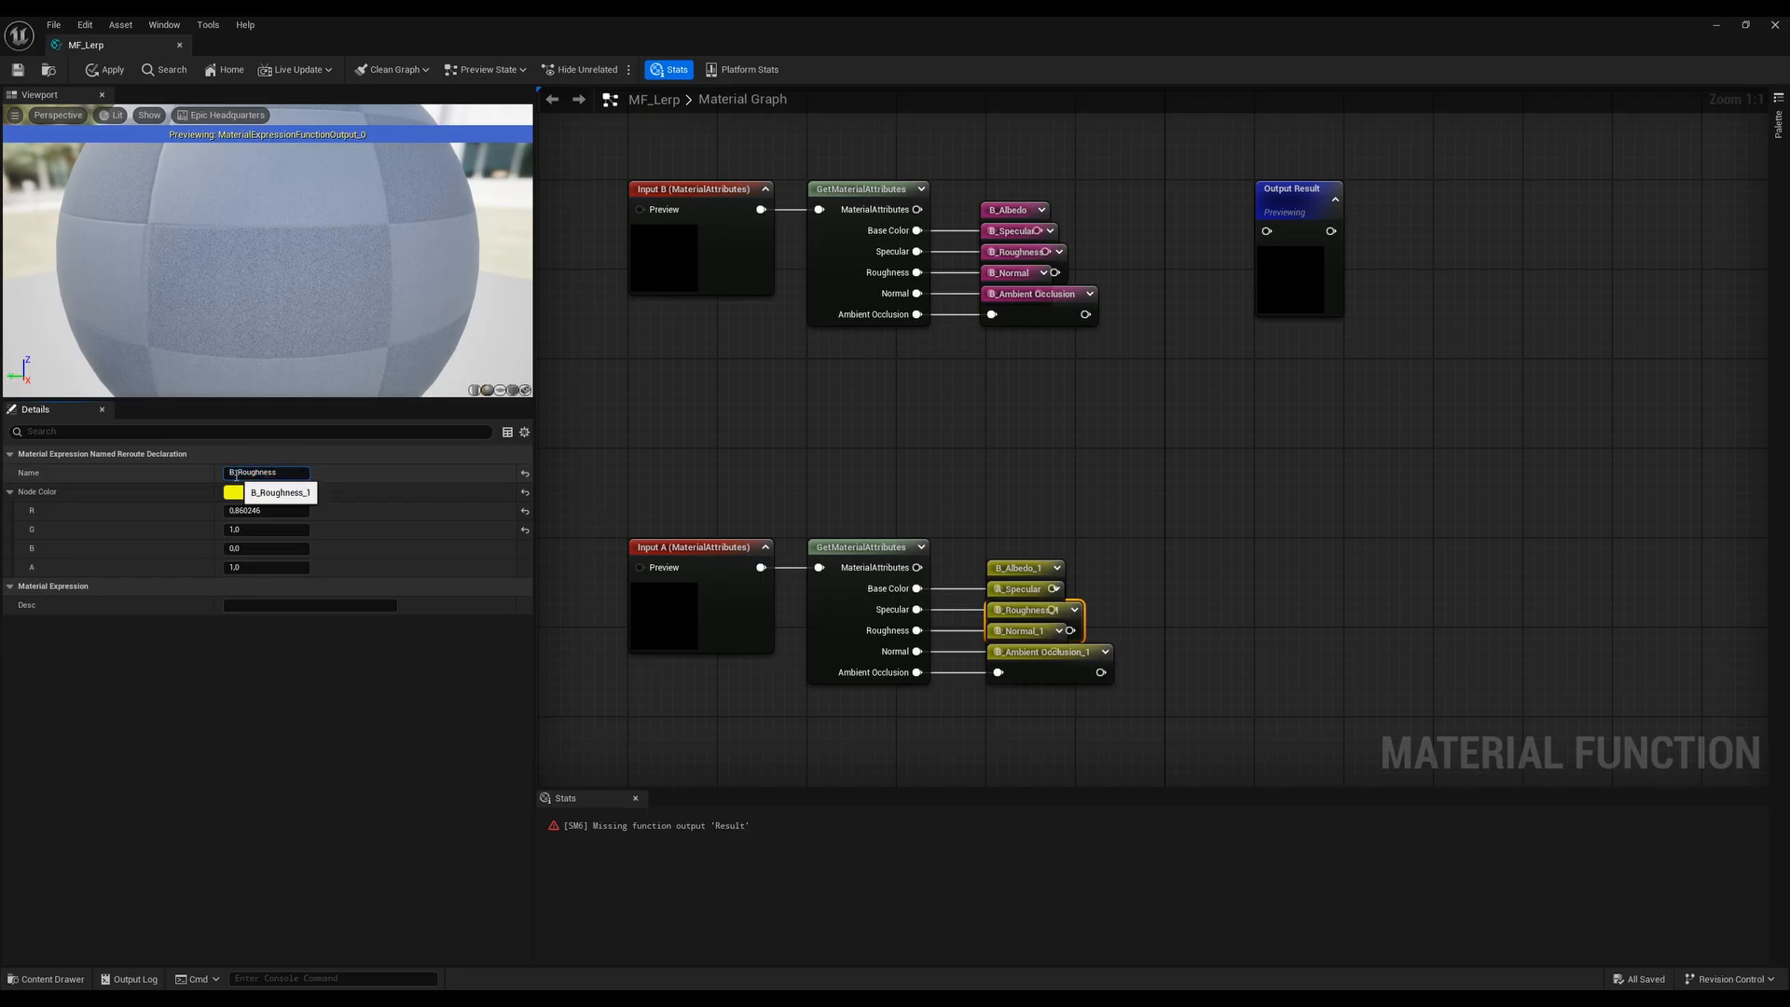
left_click_drag(236, 473, 221, 474)
type("A")
left_click(1023, 632)
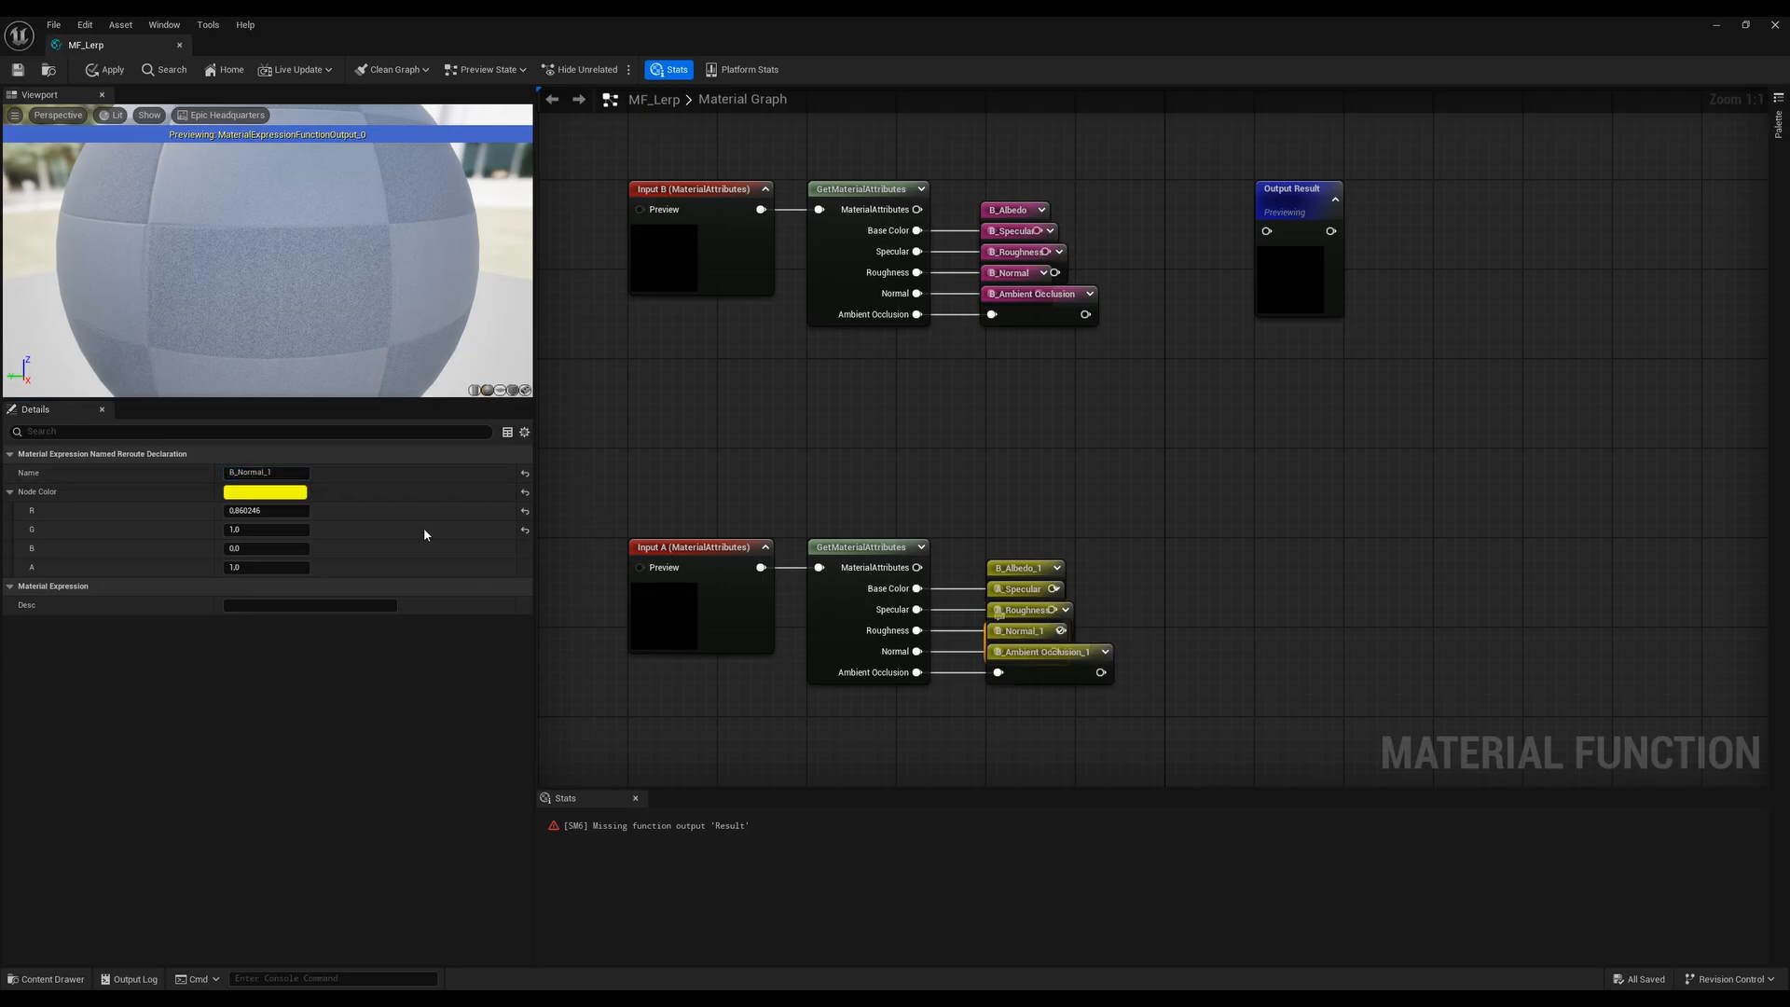
Rename the lower group's normal reroute to A_Normal
left_click(232, 474)
left_click_drag(232, 474, 224, 474)
type("A")
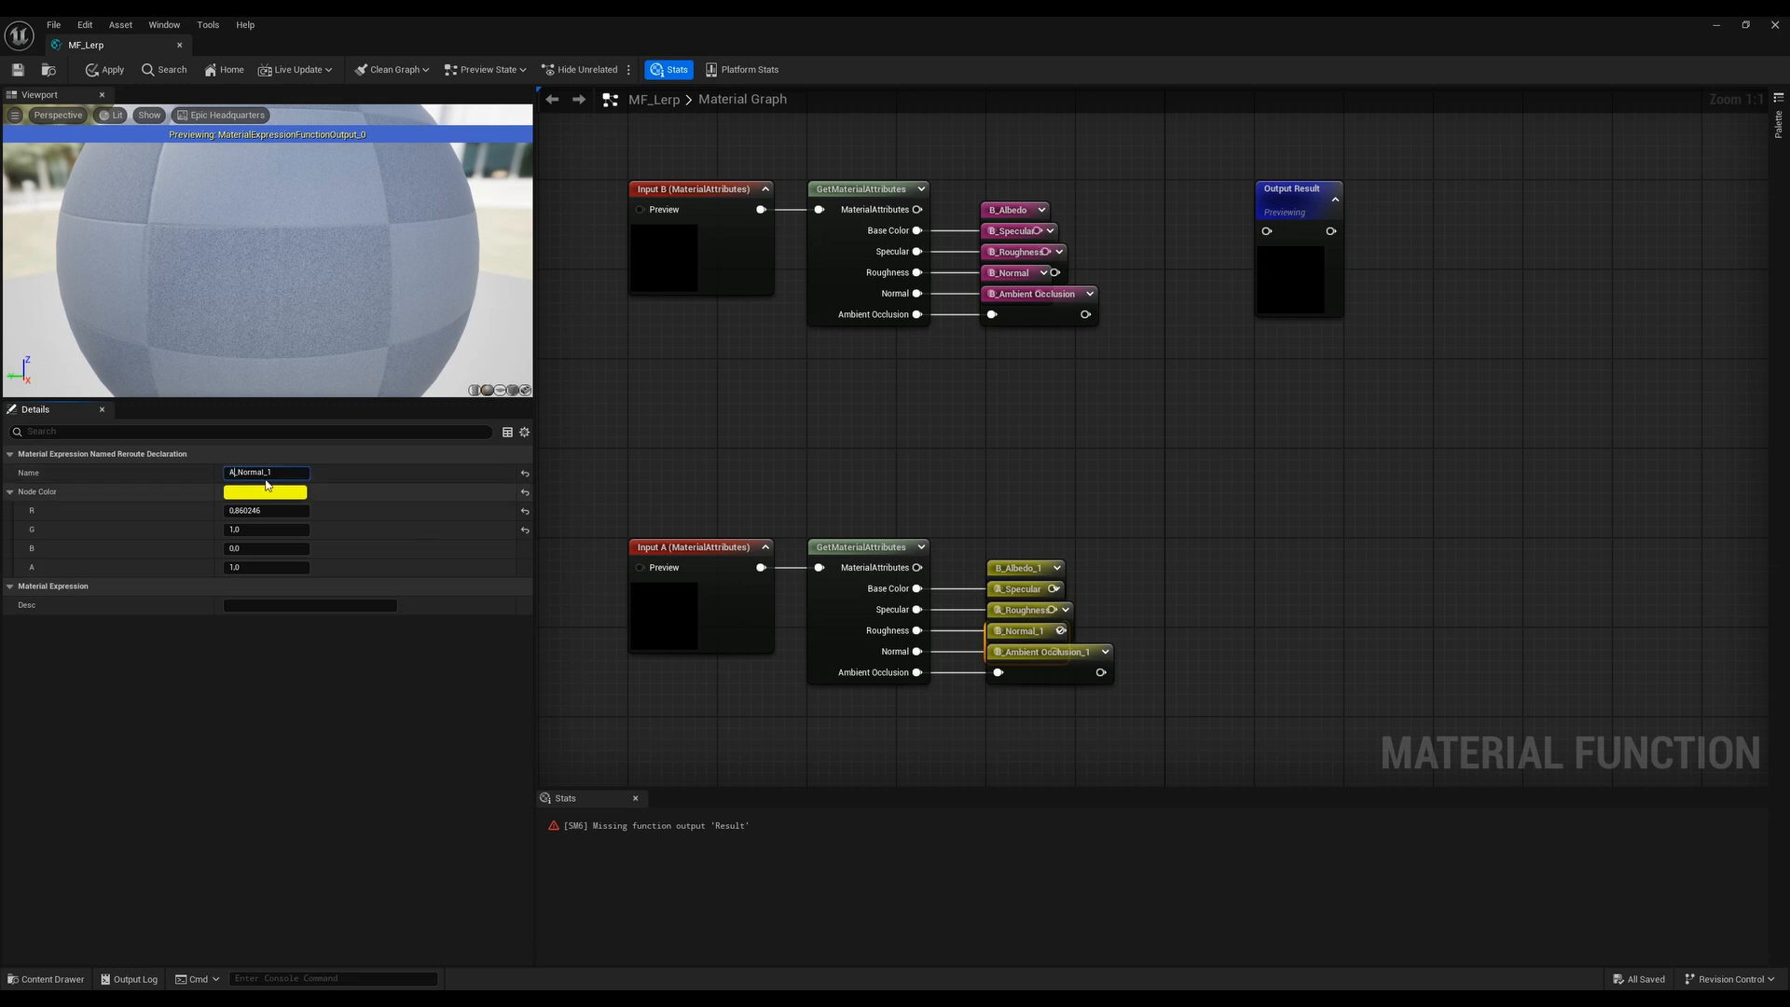
key("Return")
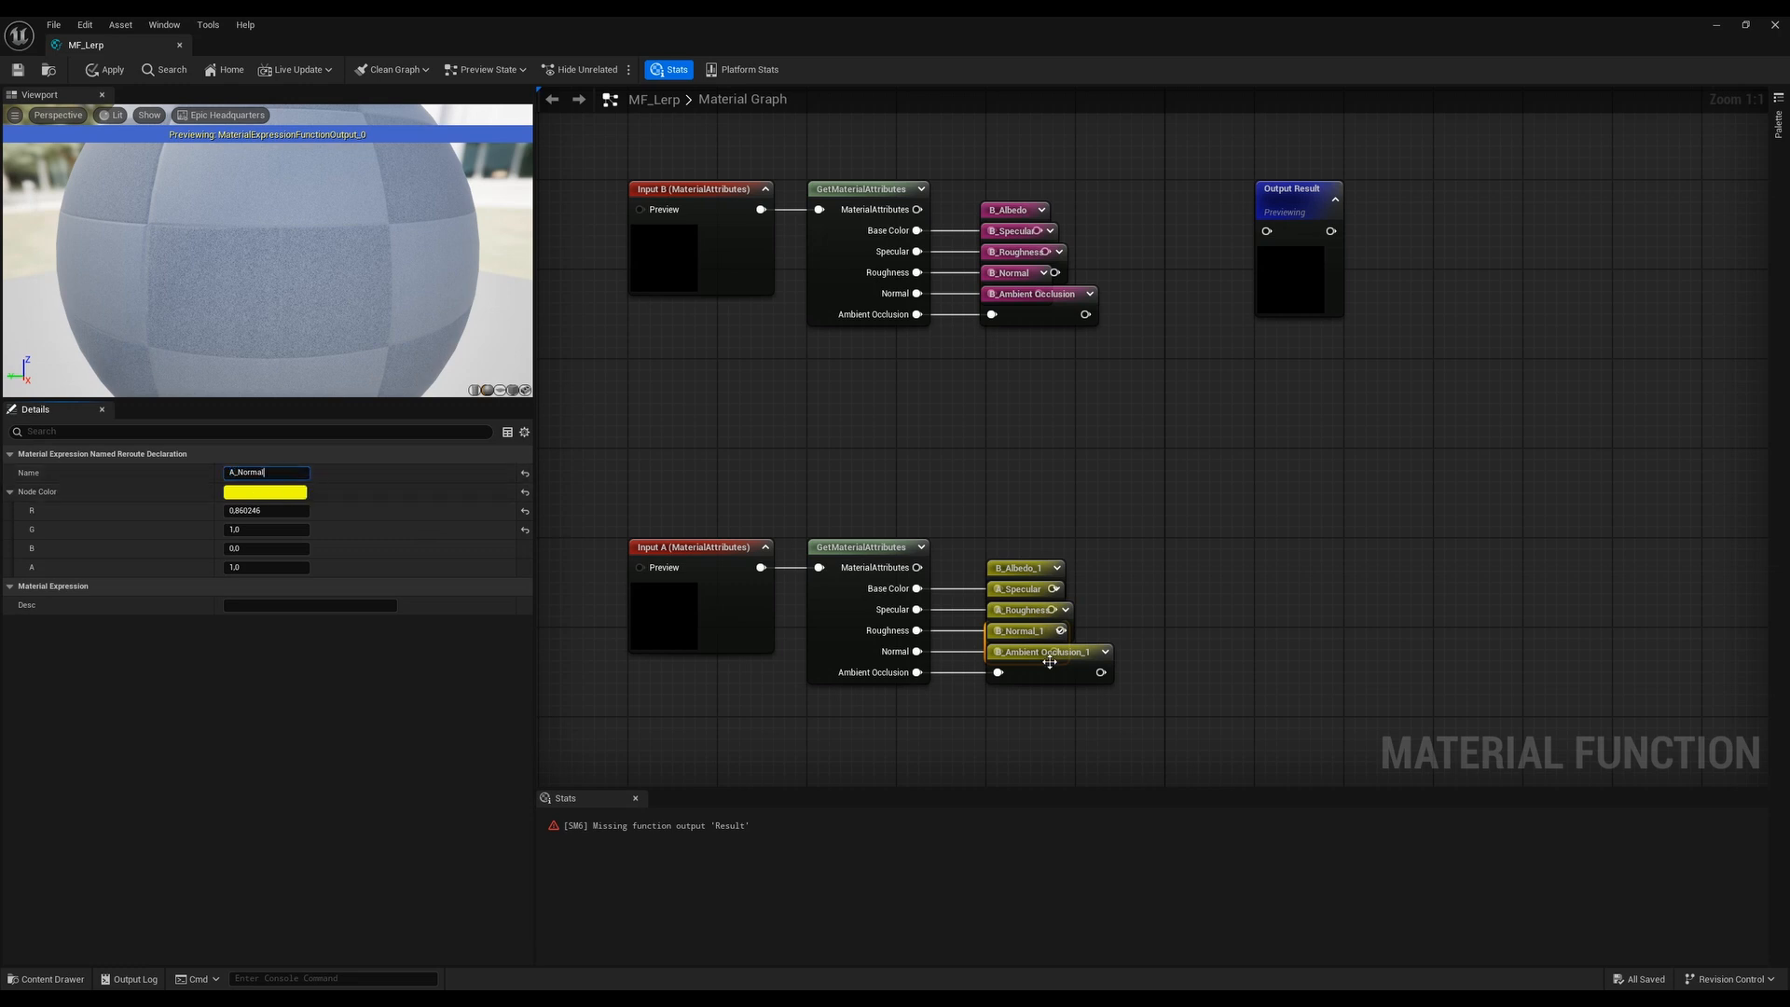
Rename the lower group's ambient occlusion reroute to A_Ambient Occlusion
left_click(1048, 655)
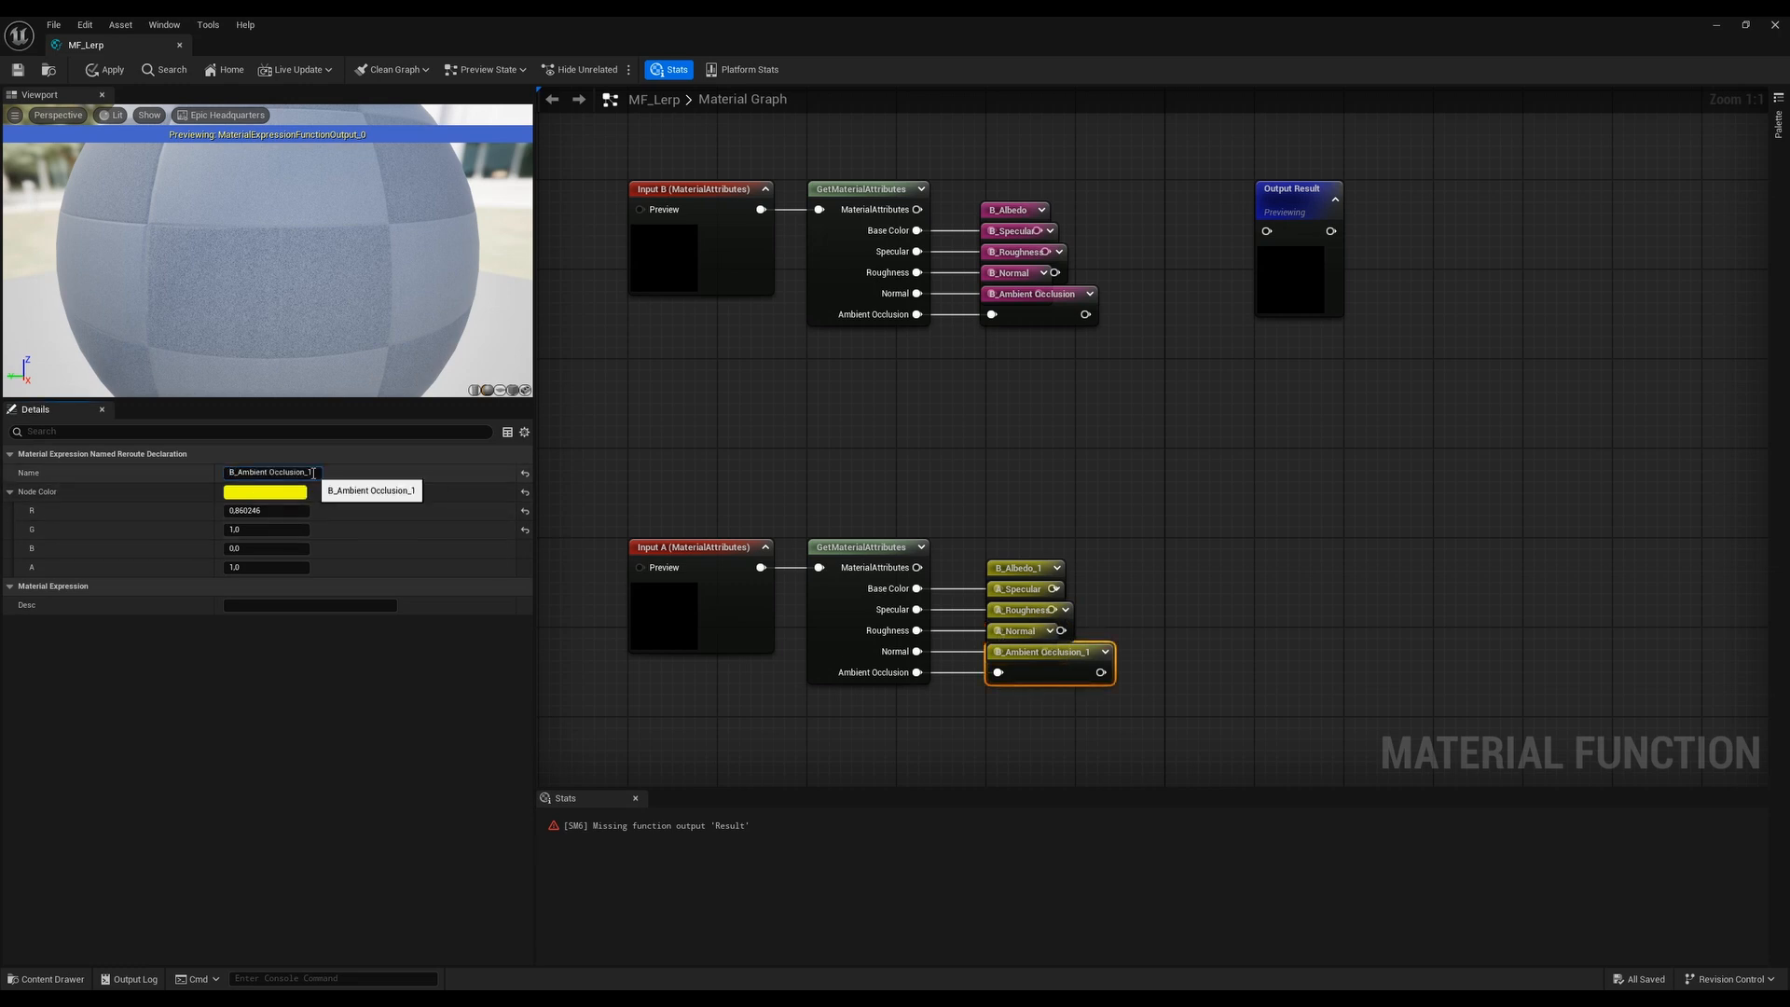
key("BackSpace")
key("BackSpace")
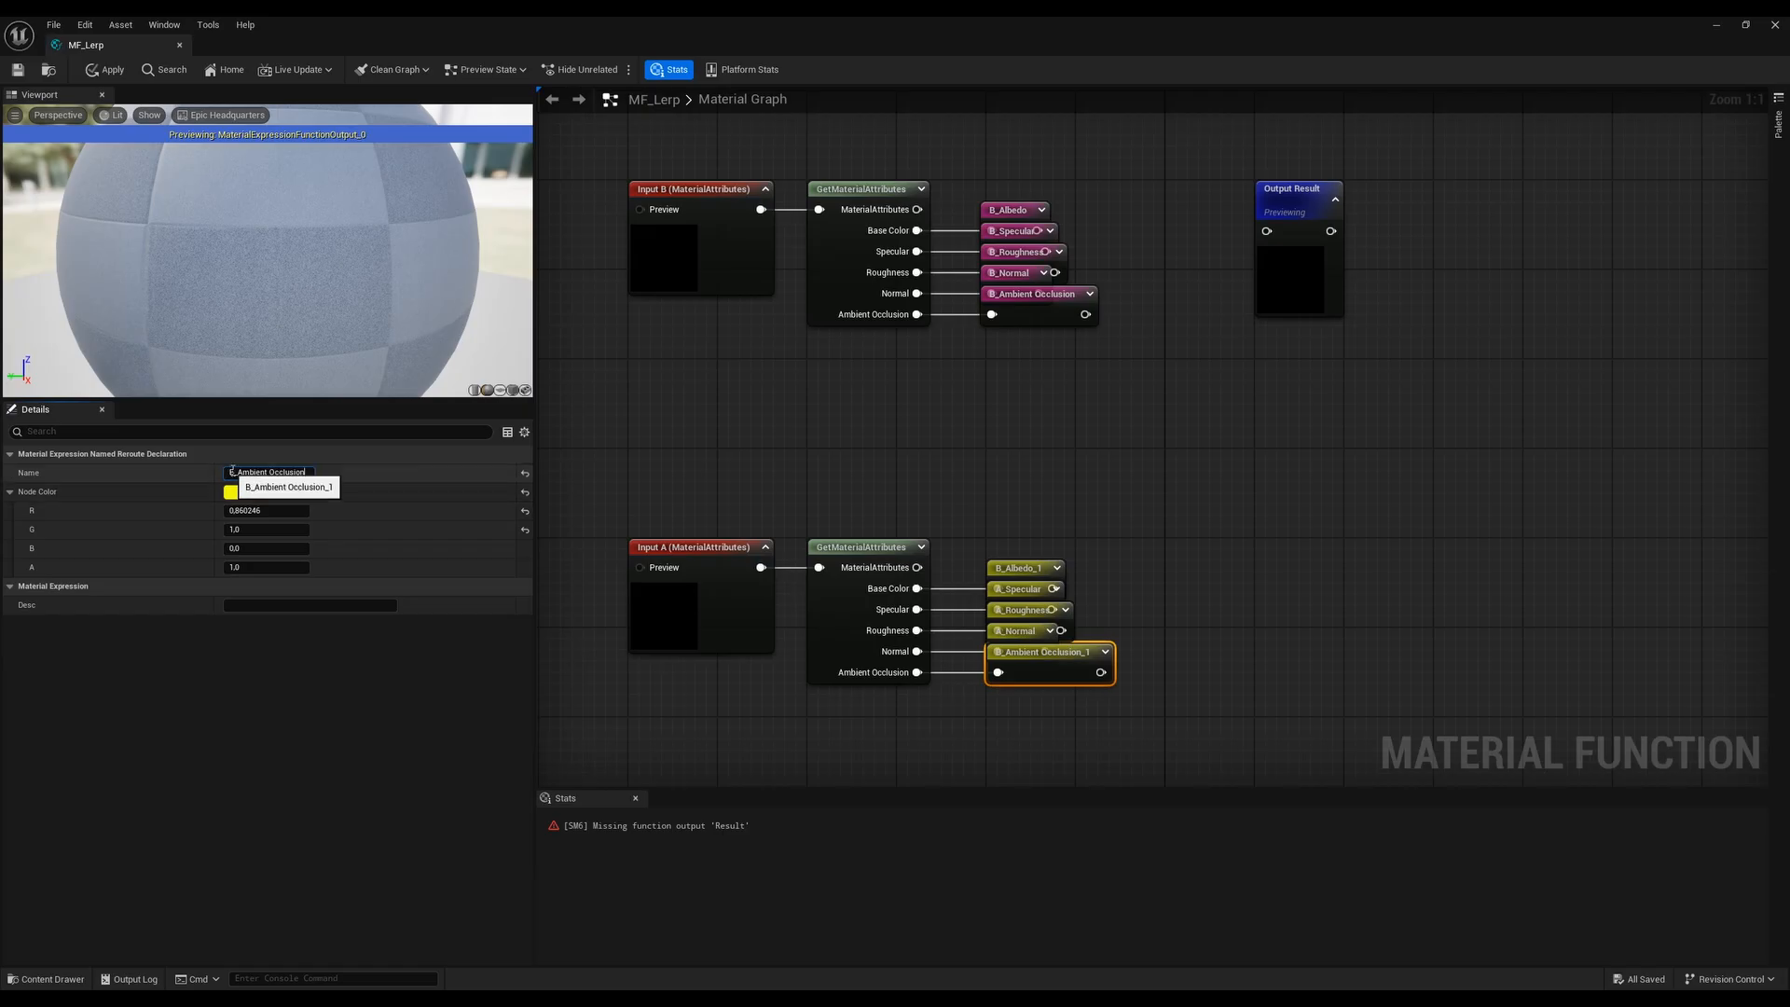
left_click_drag(236, 472, 214, 472)
left_click(1031, 694)
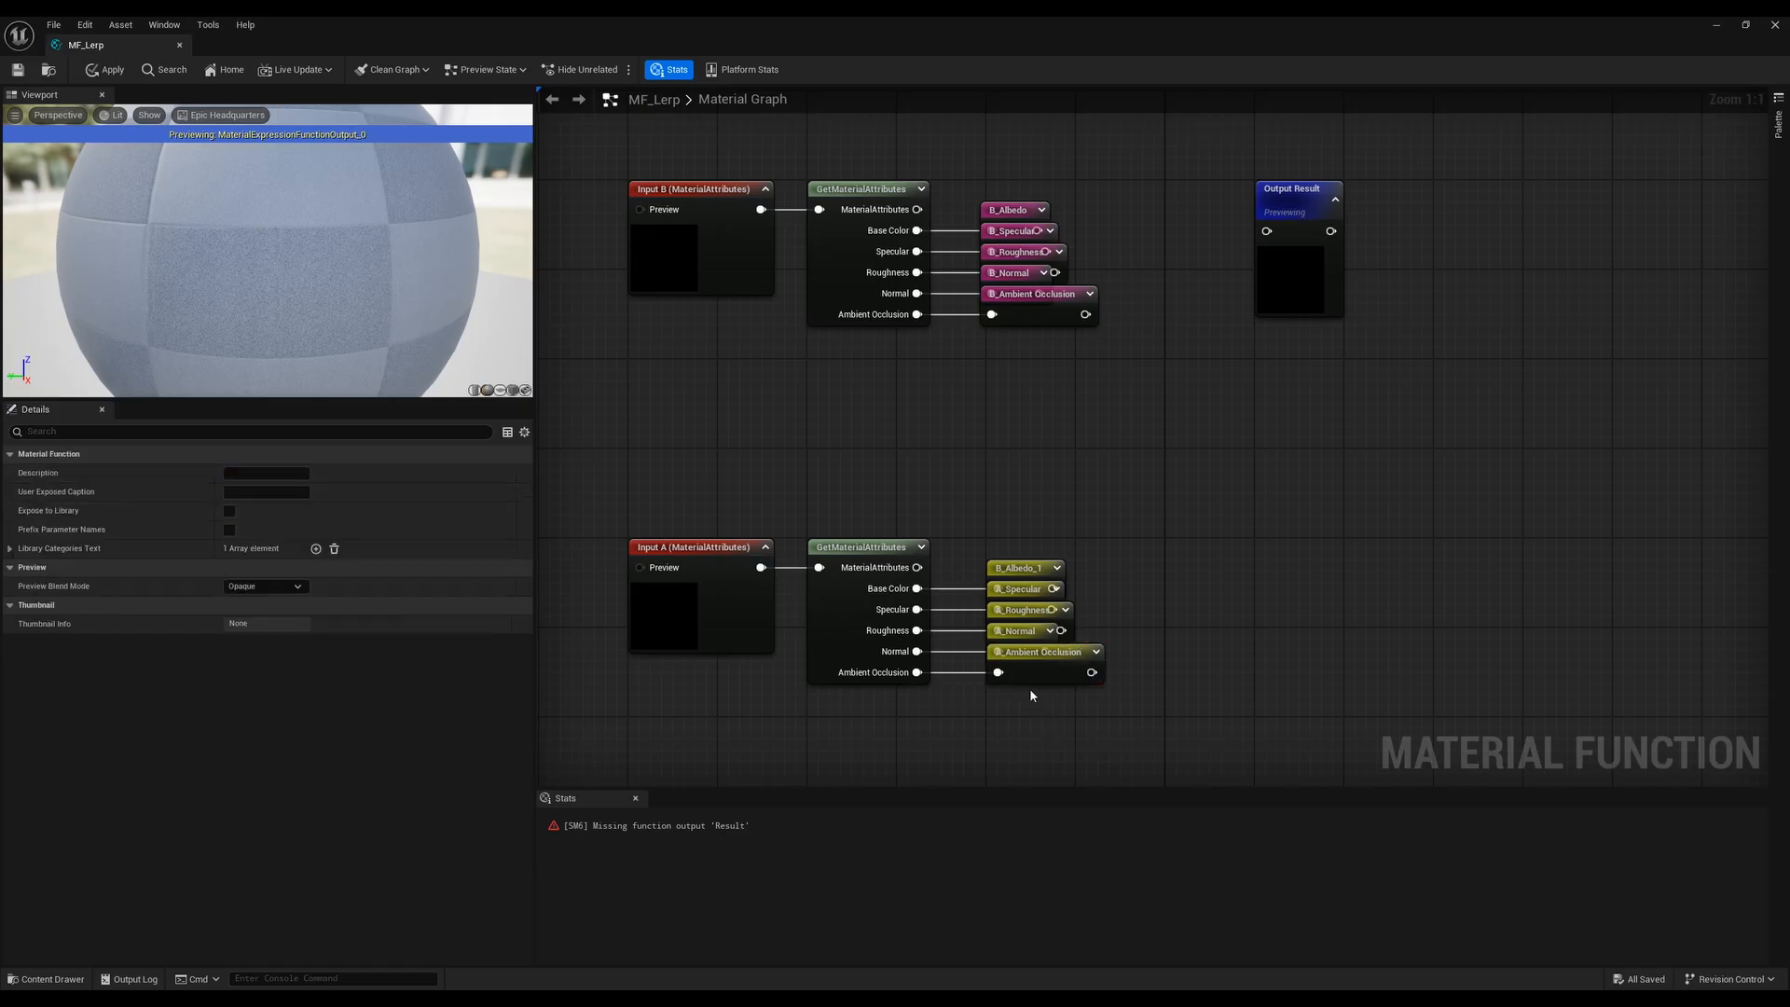
Try to rename the lower group's albedo reroute to B_Albedo, without the number suffix
left_click(1076, 654)
left_click(1021, 609)
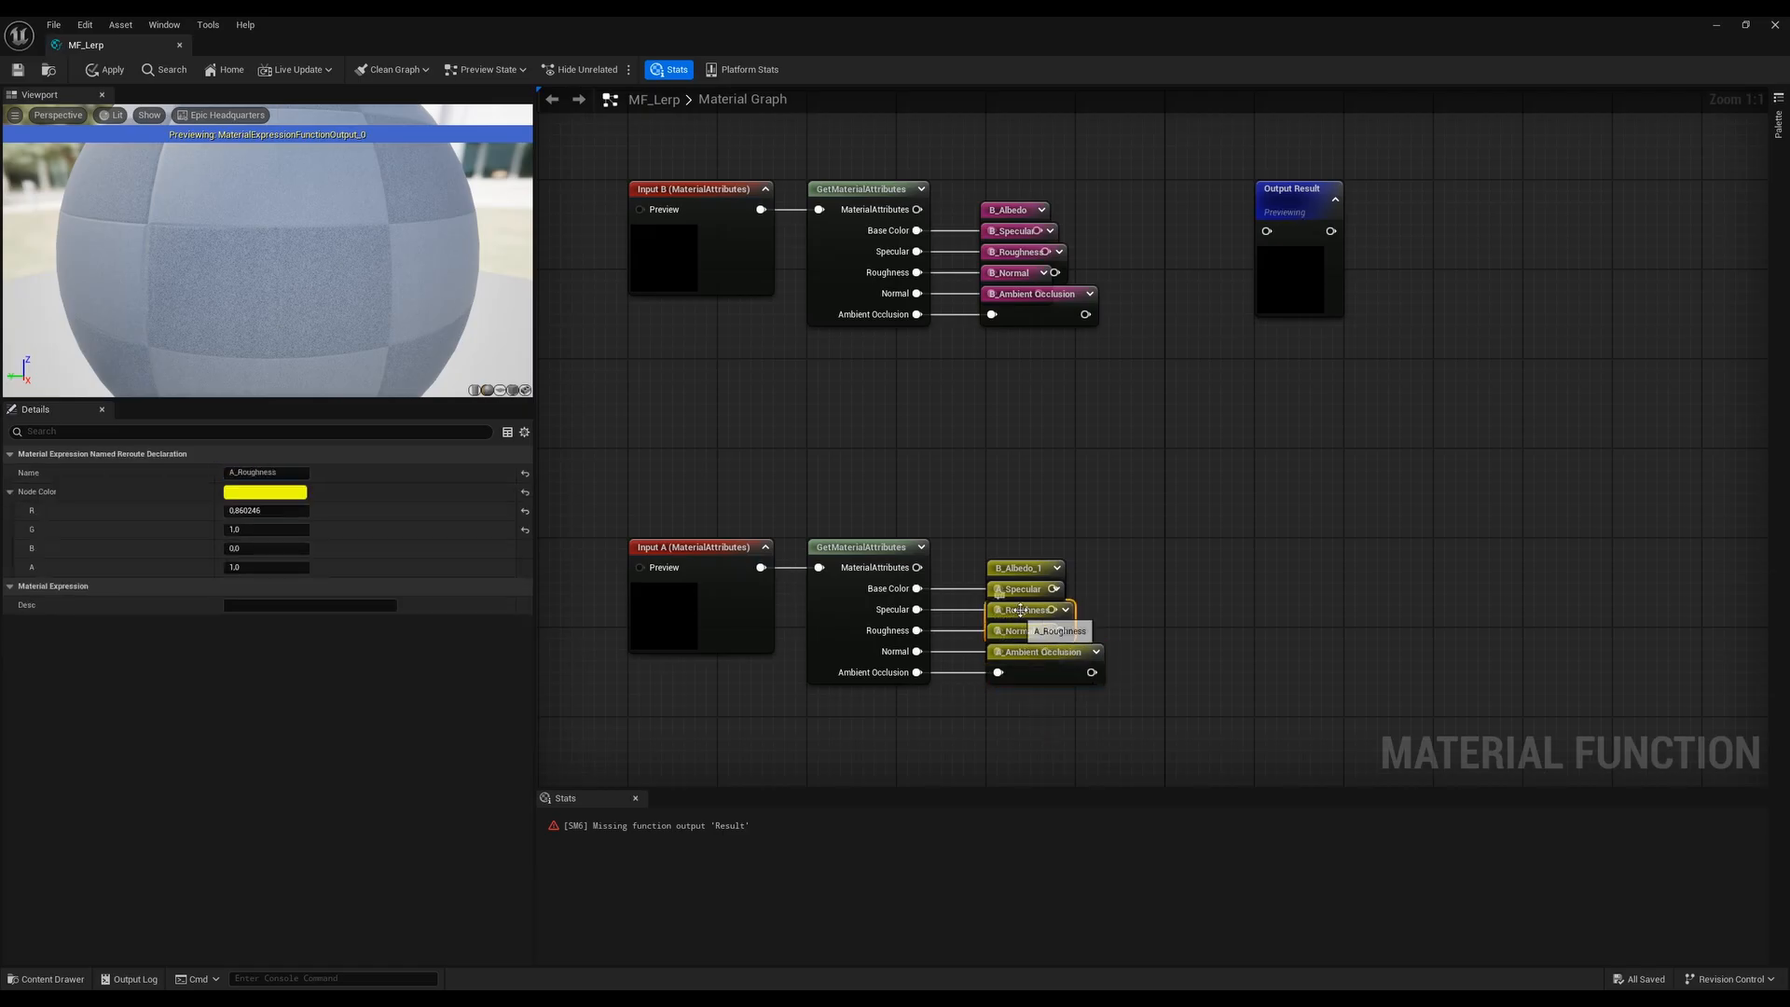
left_click(1019, 568)
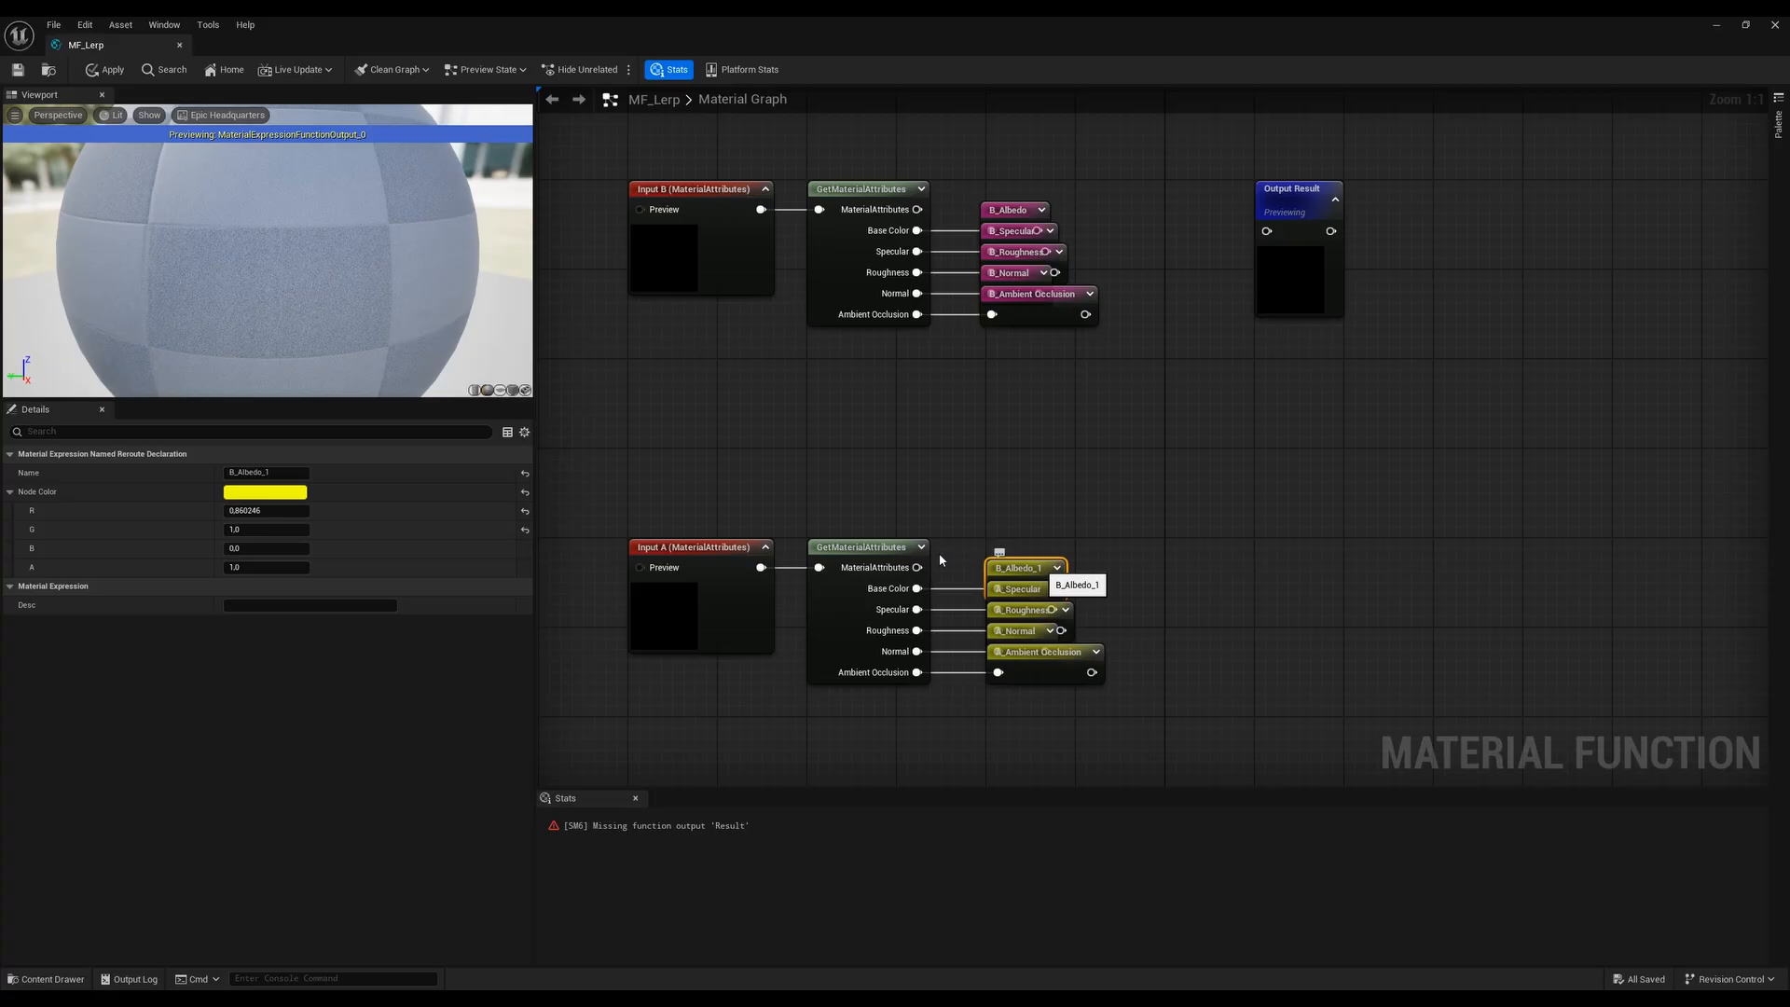
left_click(286, 473)
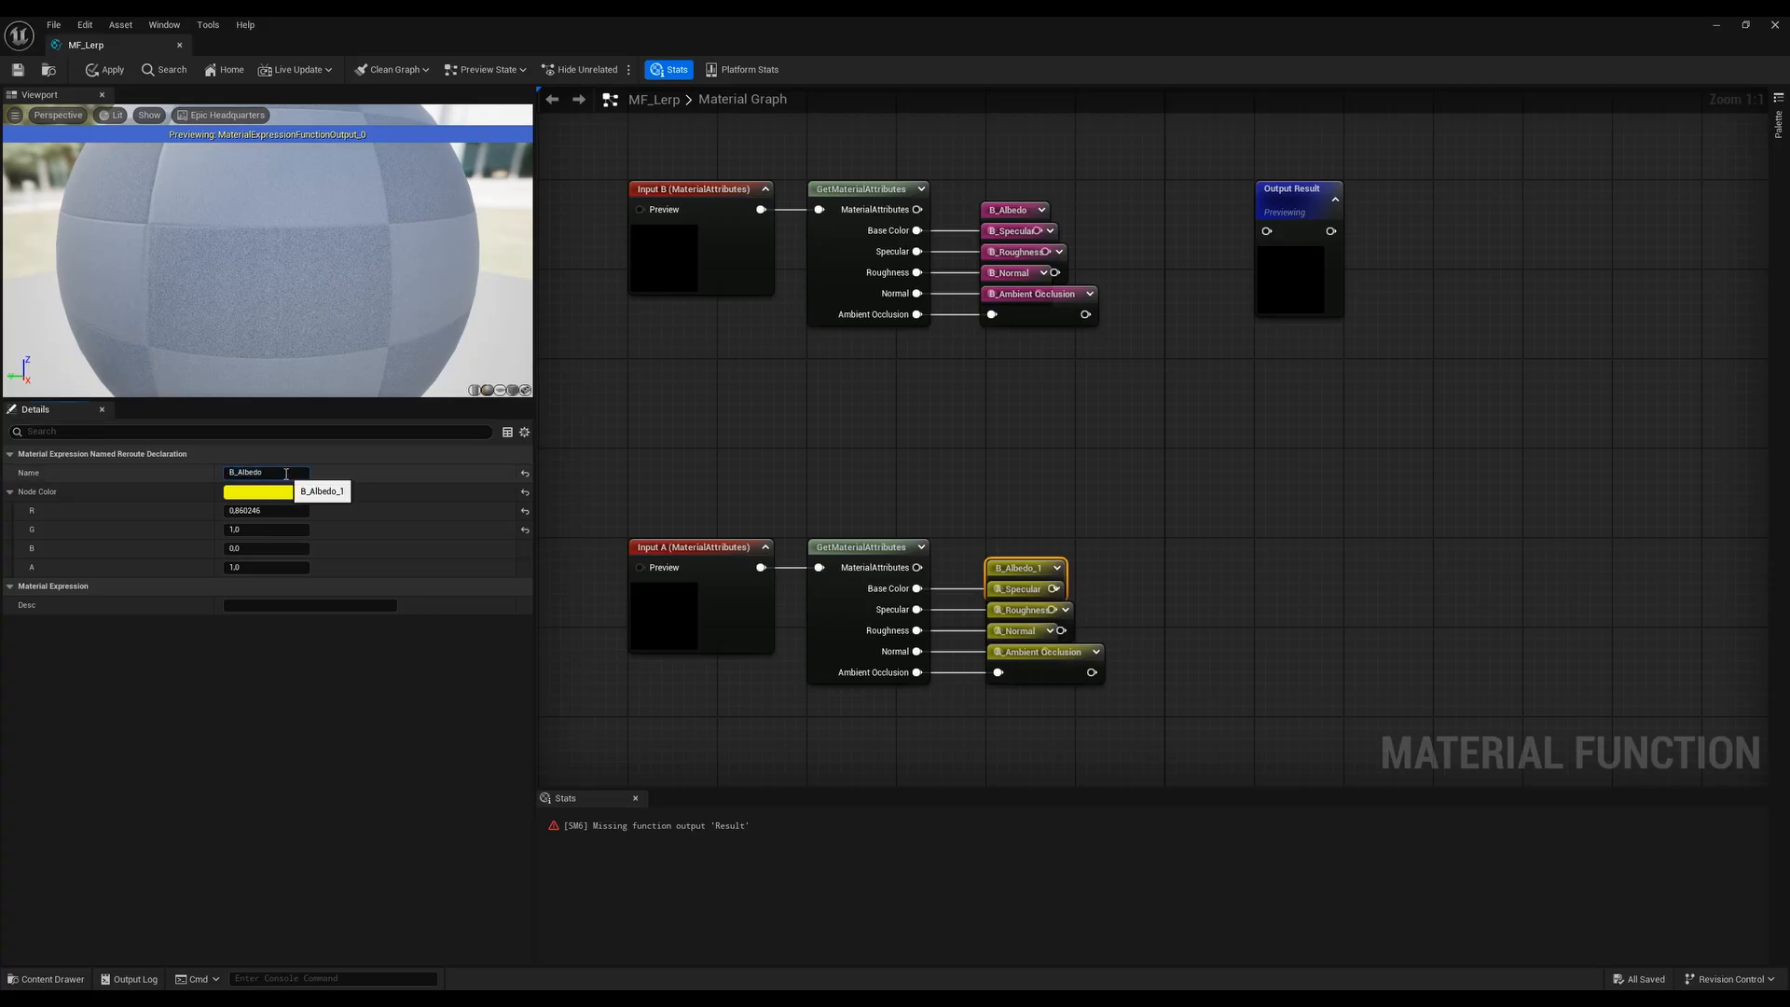
left_click(1011, 467)
right_click_drag(1043, 371, 1066, 420)
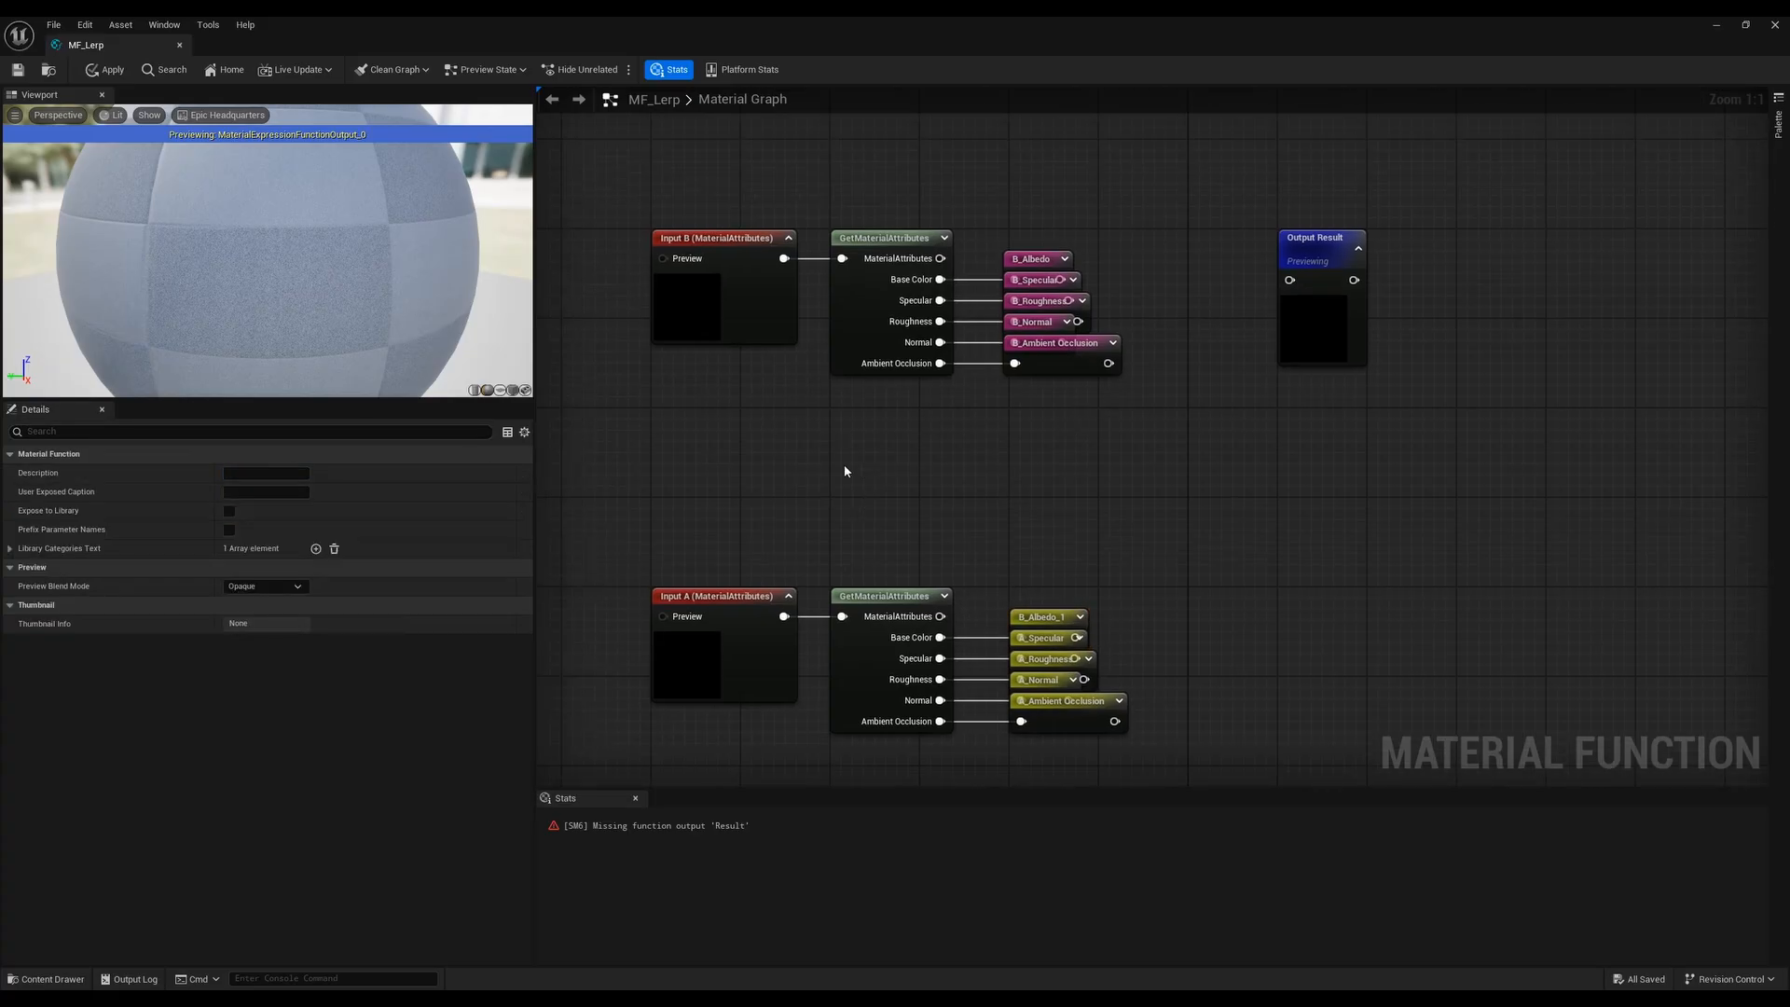
Apply the material function's changes and move the Output Result node further away from the pink reroutes
left_click(106, 72)
right_click_drag(1272, 504, 1016, 510)
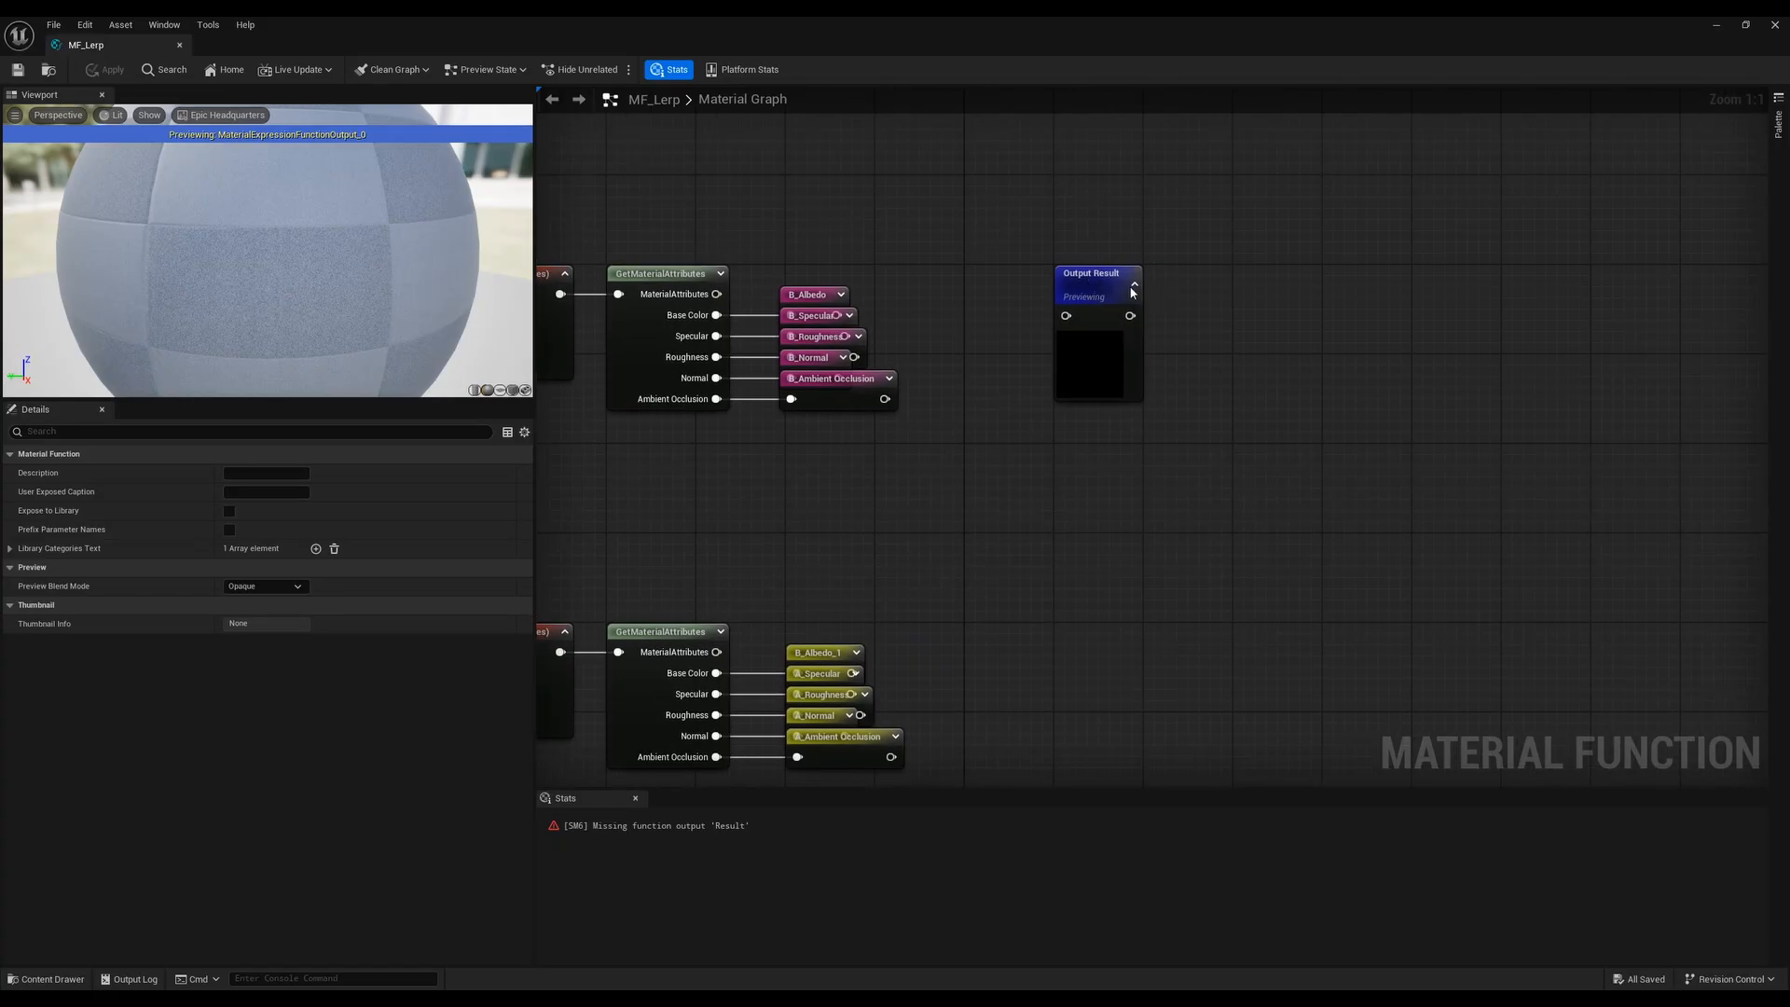
left_click_drag(1097, 287, 1451, 287)
right_click_drag(1139, 596, 1266, 400)
right_click_drag(808, 761, 888, 643)
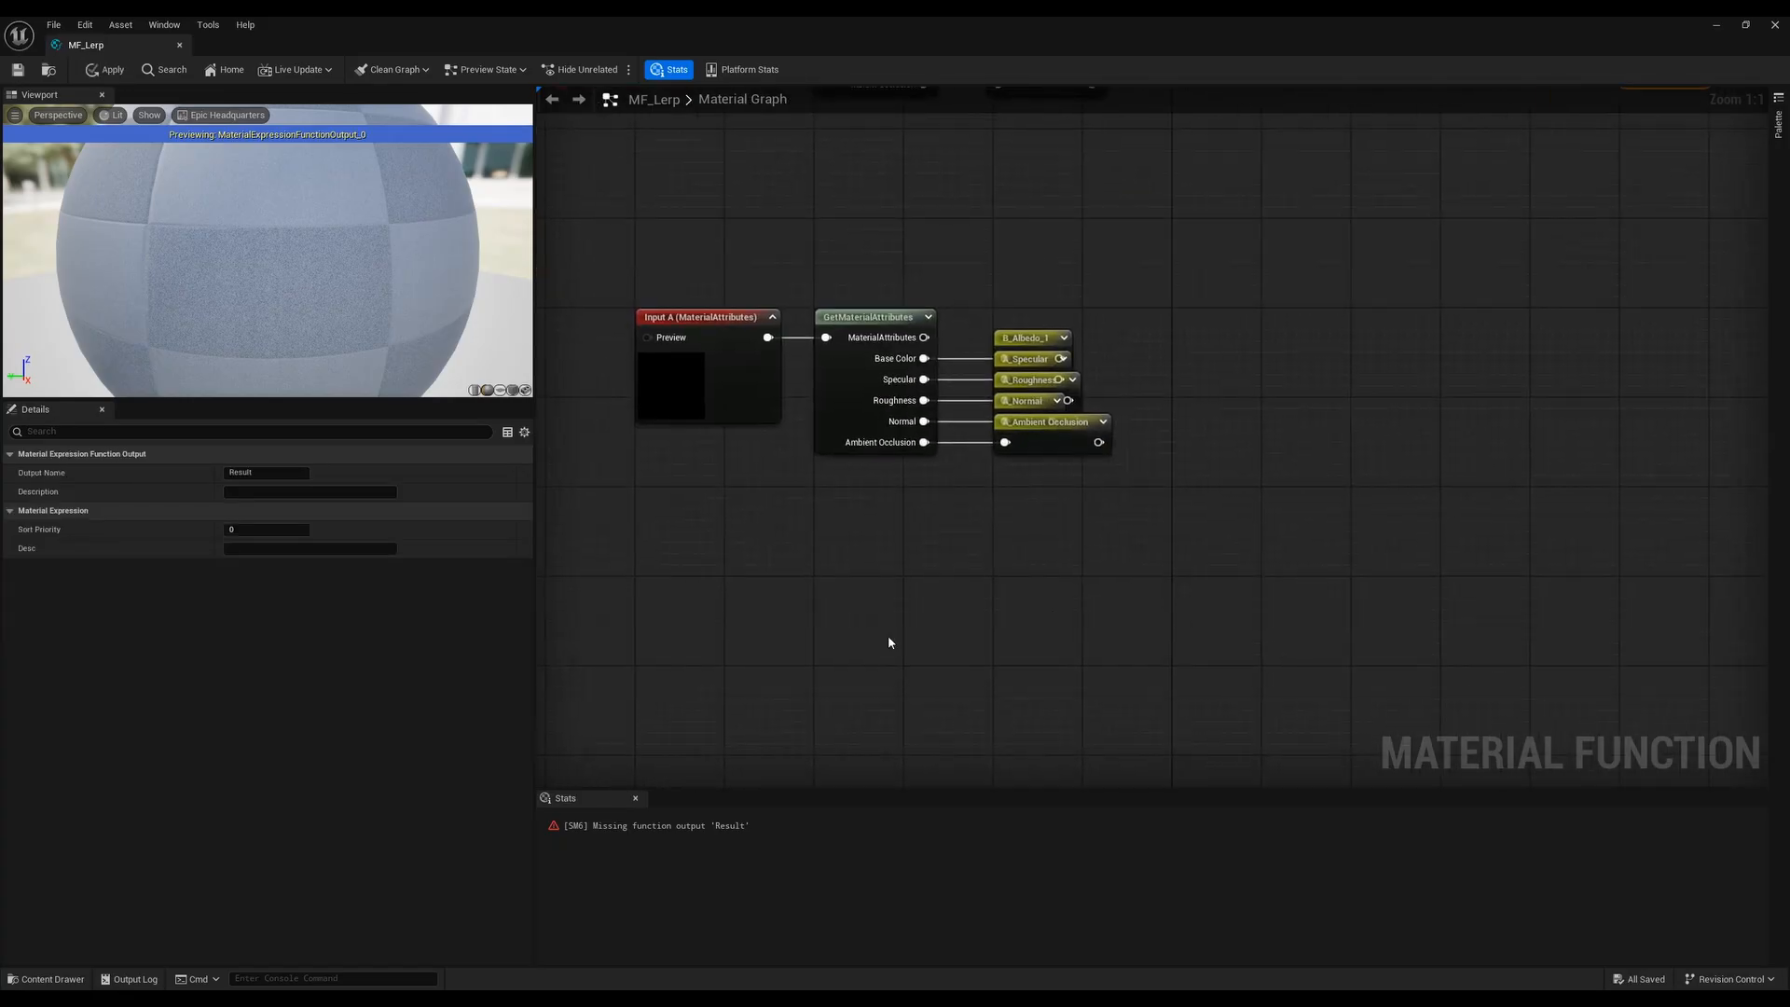
right_click(800, 641)
left_click(1177, 391)
Add a Lerp node level with the upper GetMaterialAttributes node and shift the Output Result node further away from it
right_click_drag(1368, 263, 1227, 533)
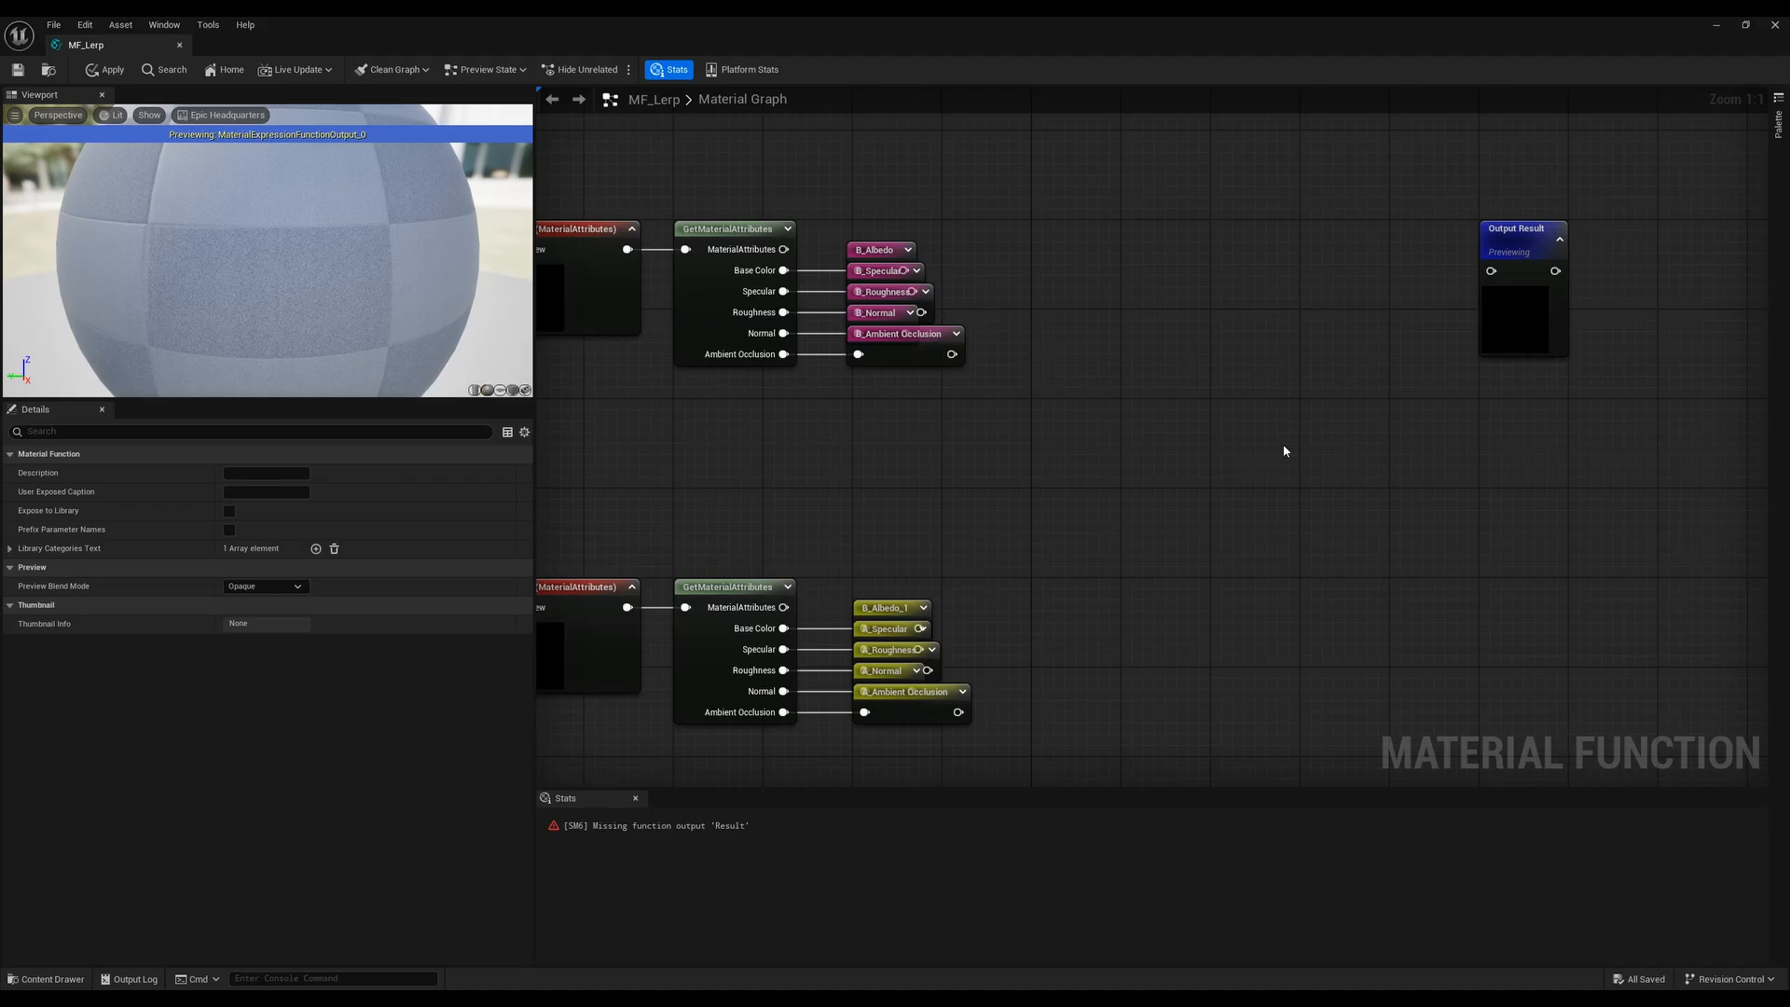
key("l")
left_click(1300, 449)
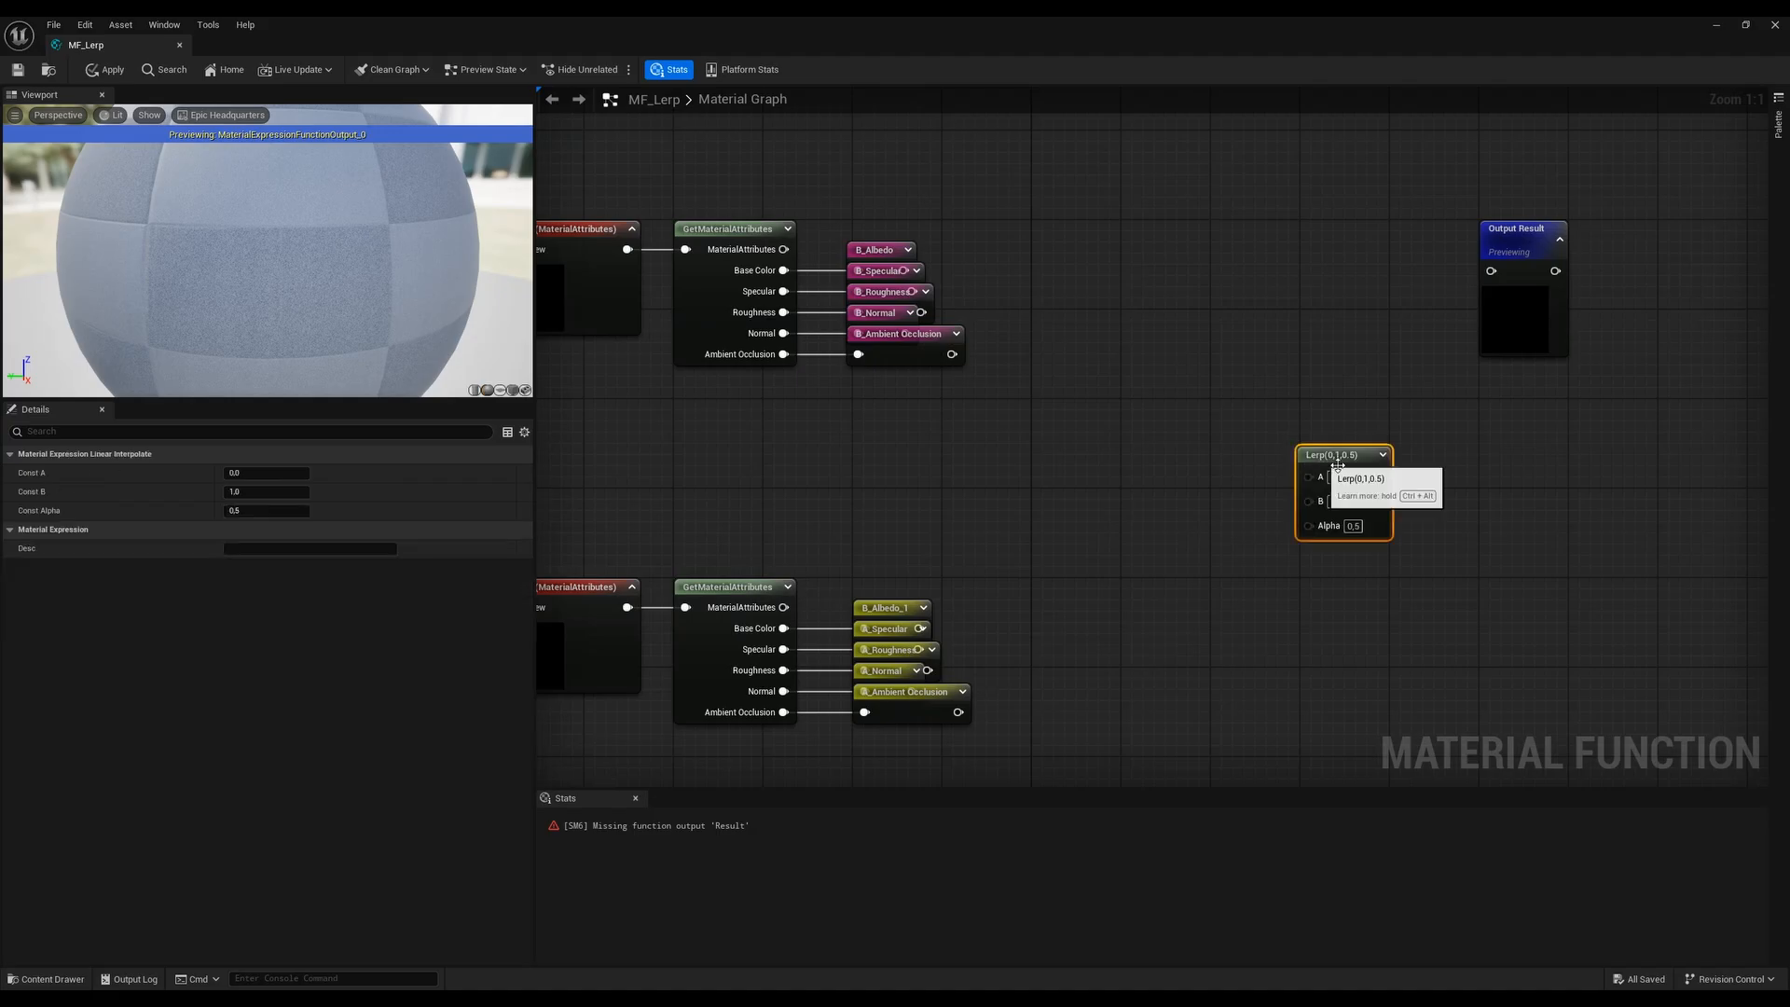
left_click_drag(1335, 465, 1283, 438)
right_click_drag(1361, 340, 1297, 412)
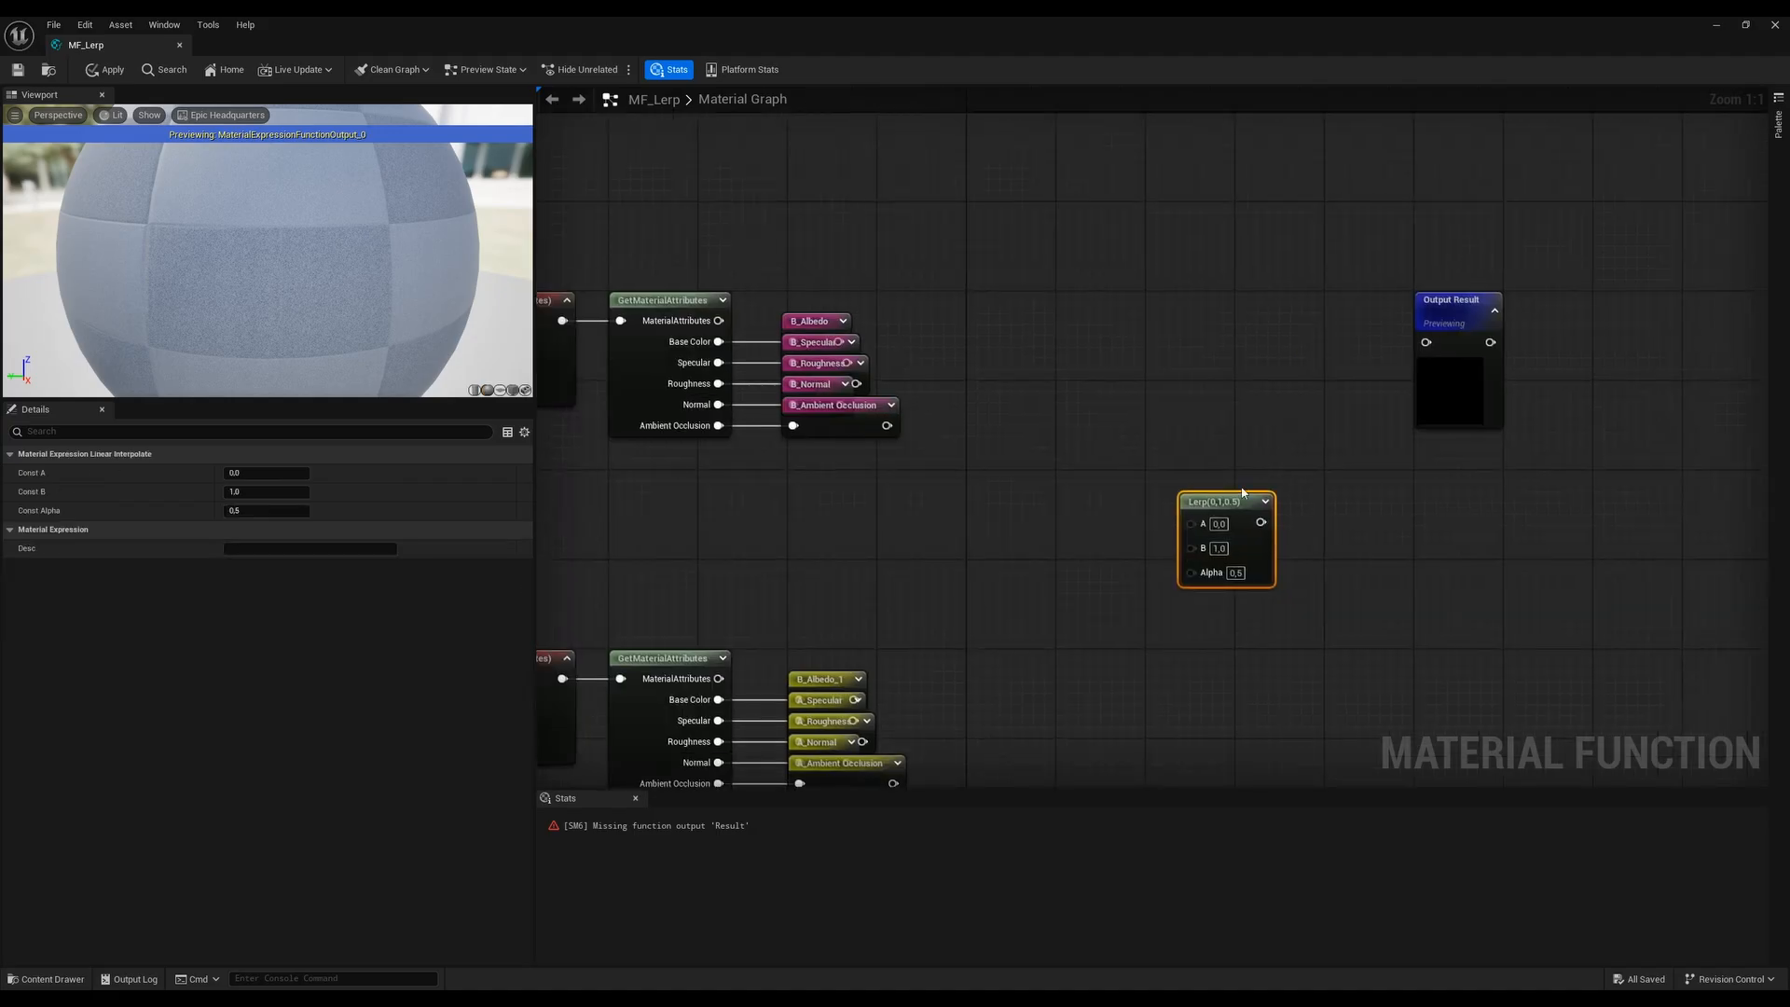
left_click_drag(1243, 492, 1210, 291)
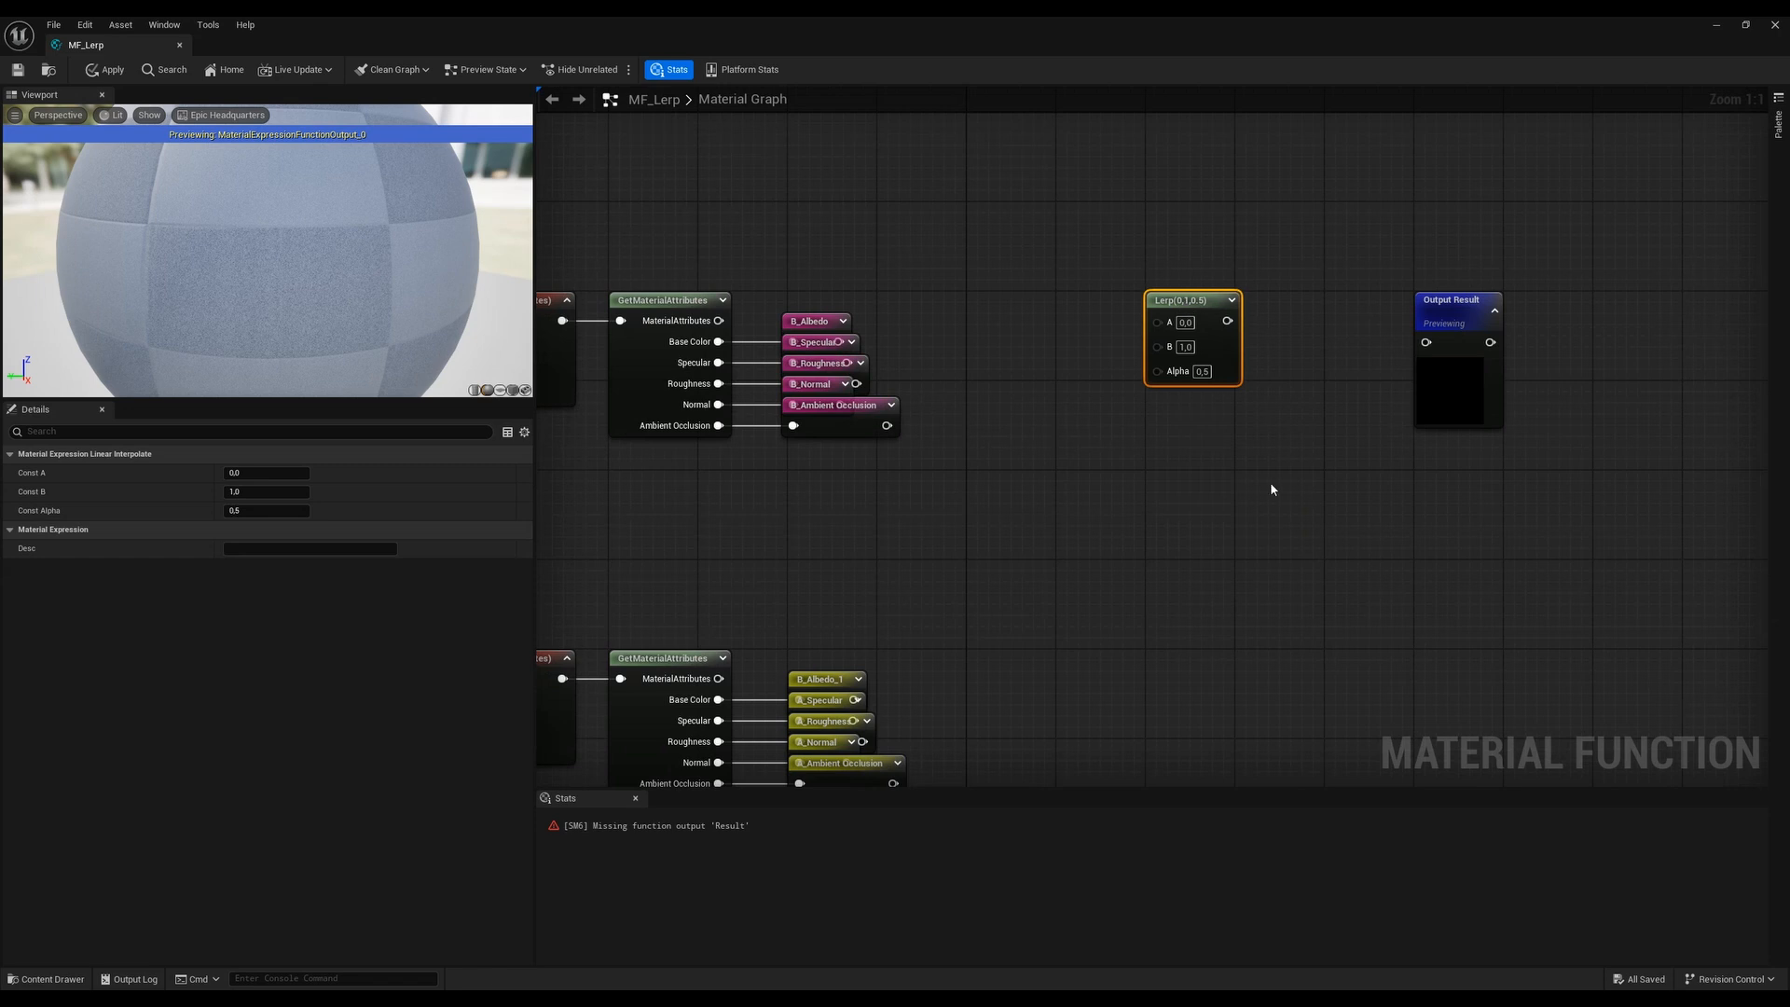
left_click(1271, 490)
left_click_drag(1444, 311, 1533, 317)
left_click(1197, 481)
Add a FunctionInput node in the empty space below Input A
right_click_drag(971, 580, 1149, 435)
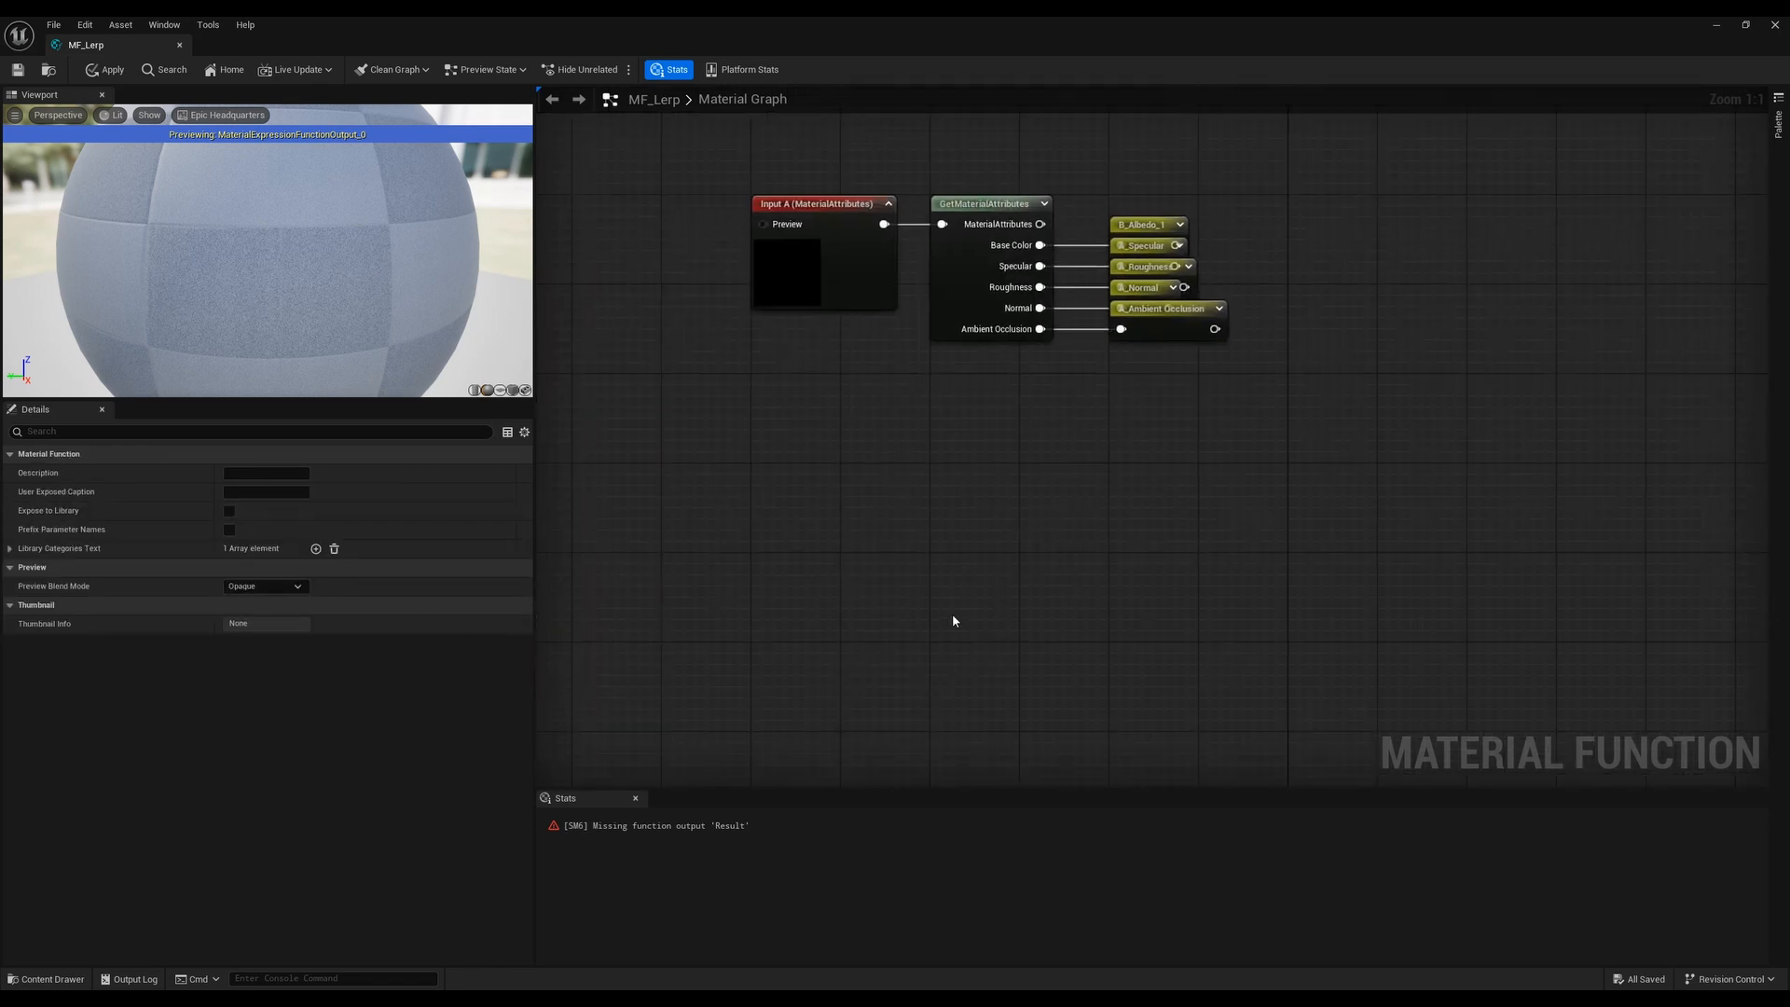
right_click(920, 552)
type("functio")
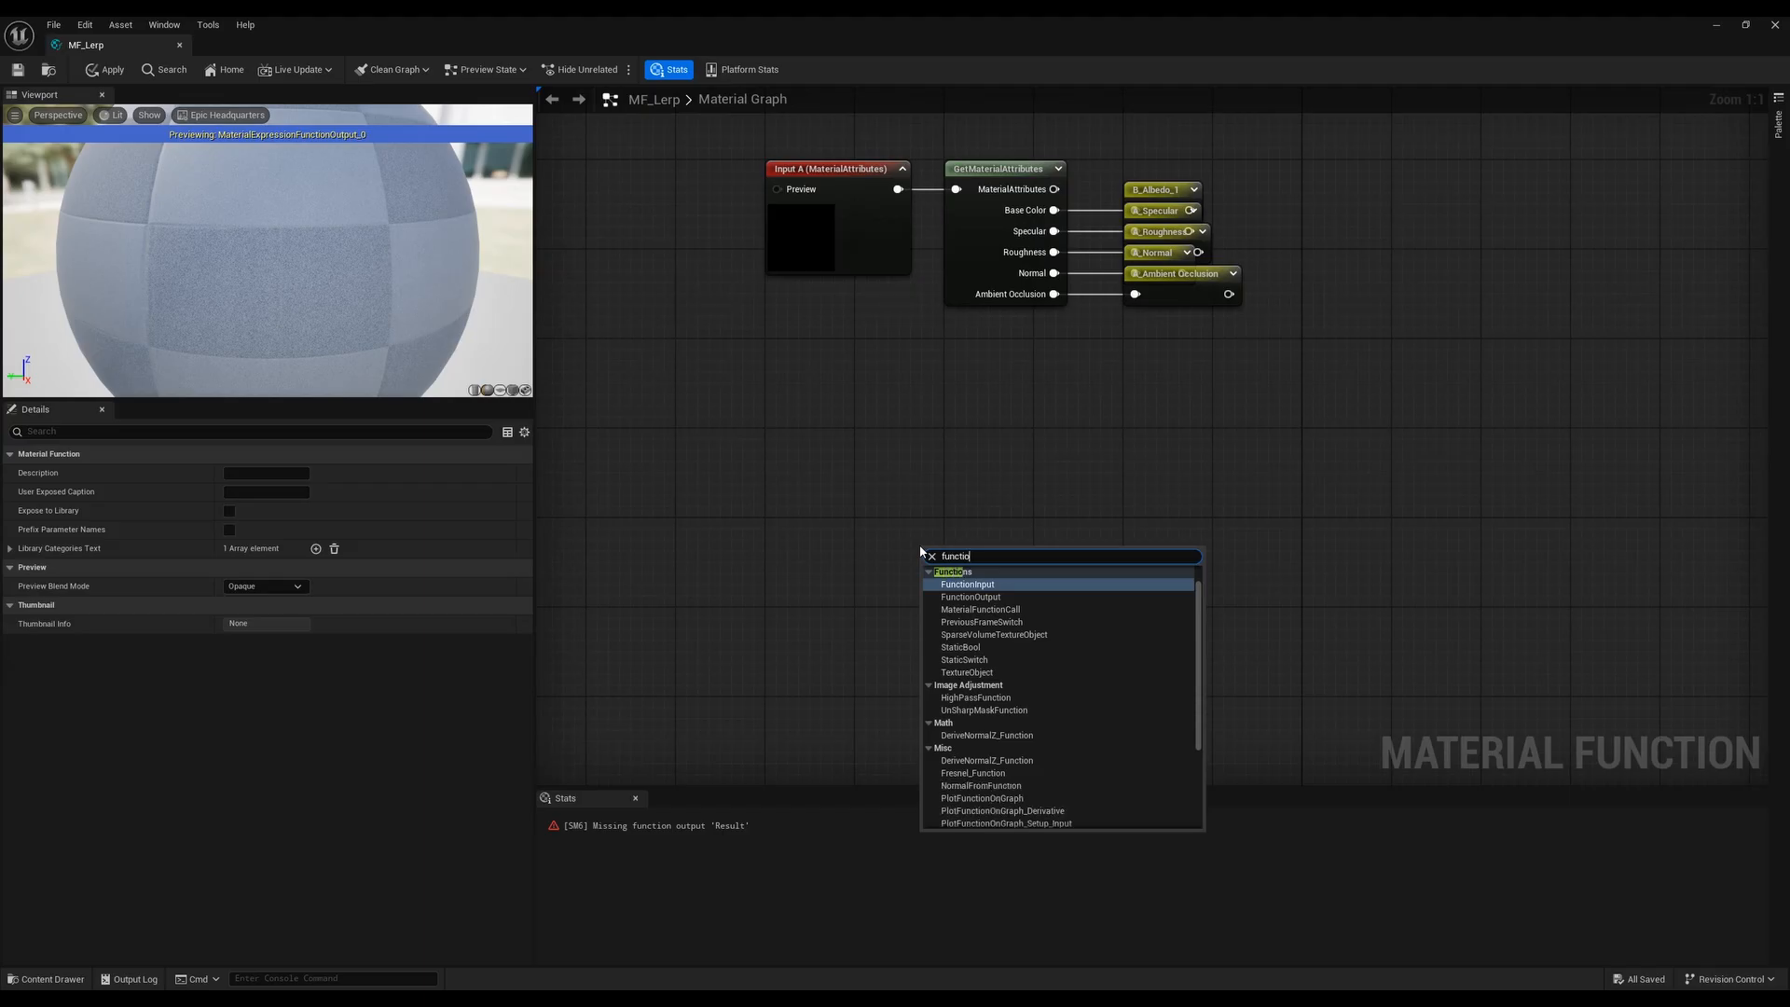
type("n")
left_click(957, 584)
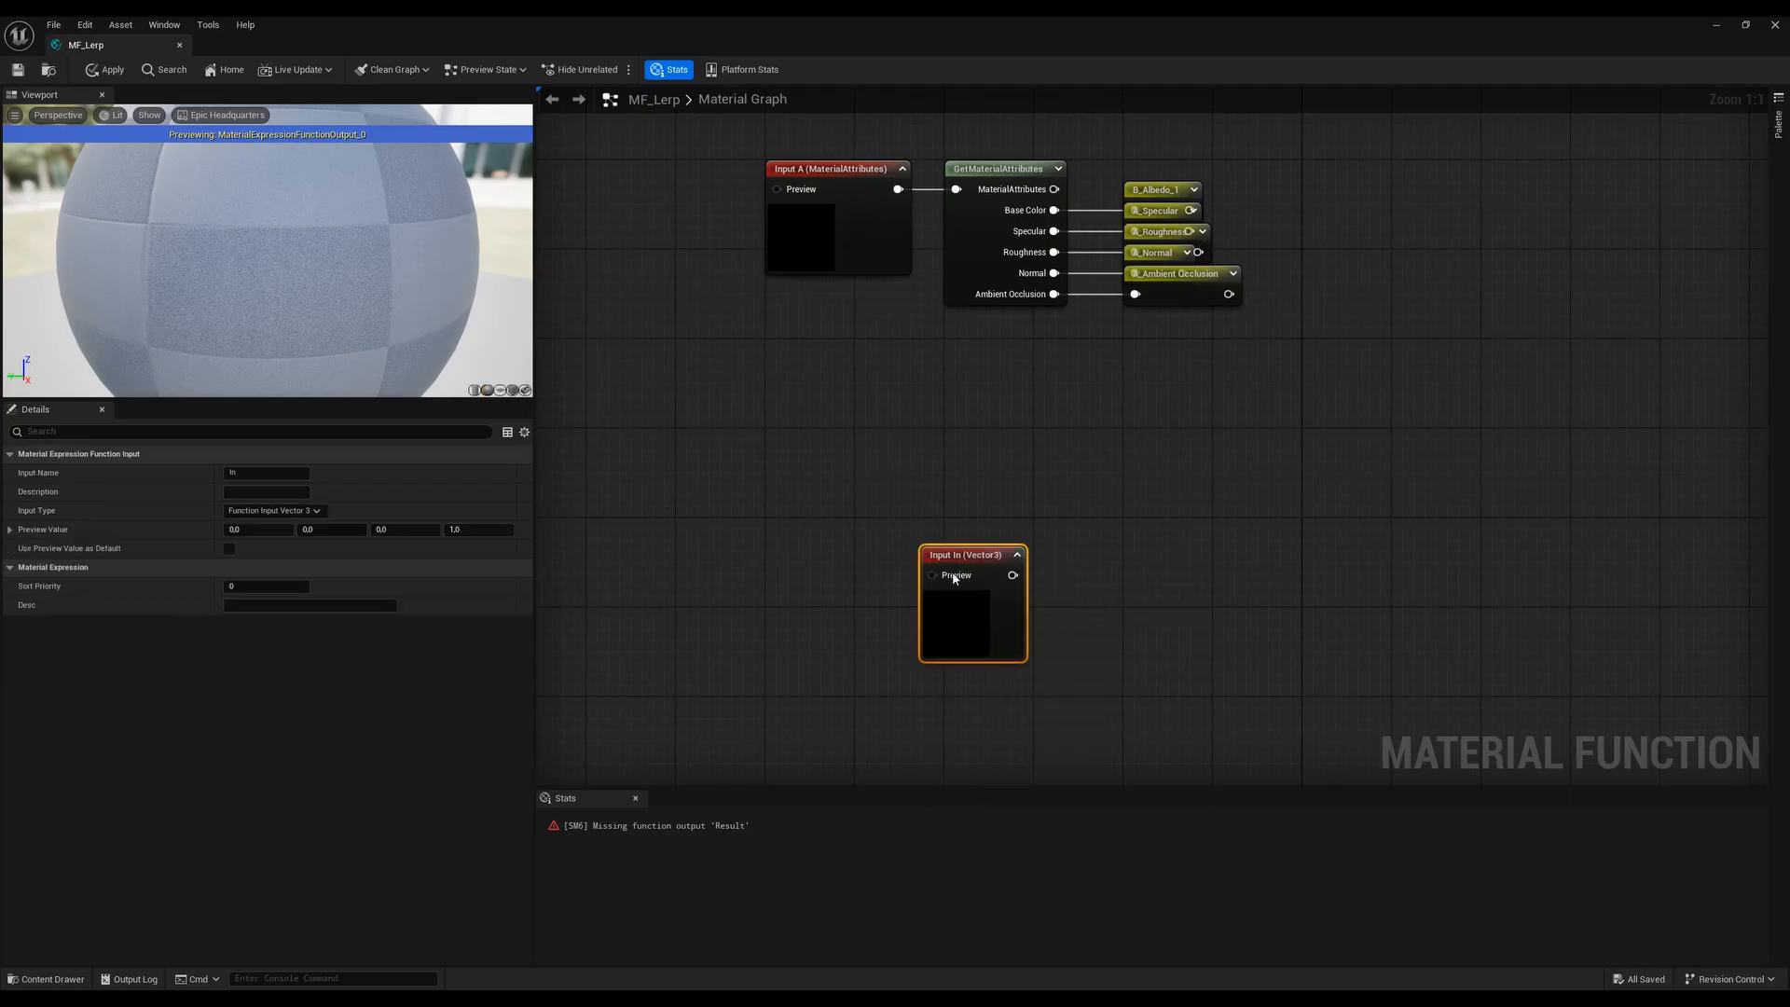
Set the new function input's type to Function Input Scalar and name it Alpha
left_click(315, 511)
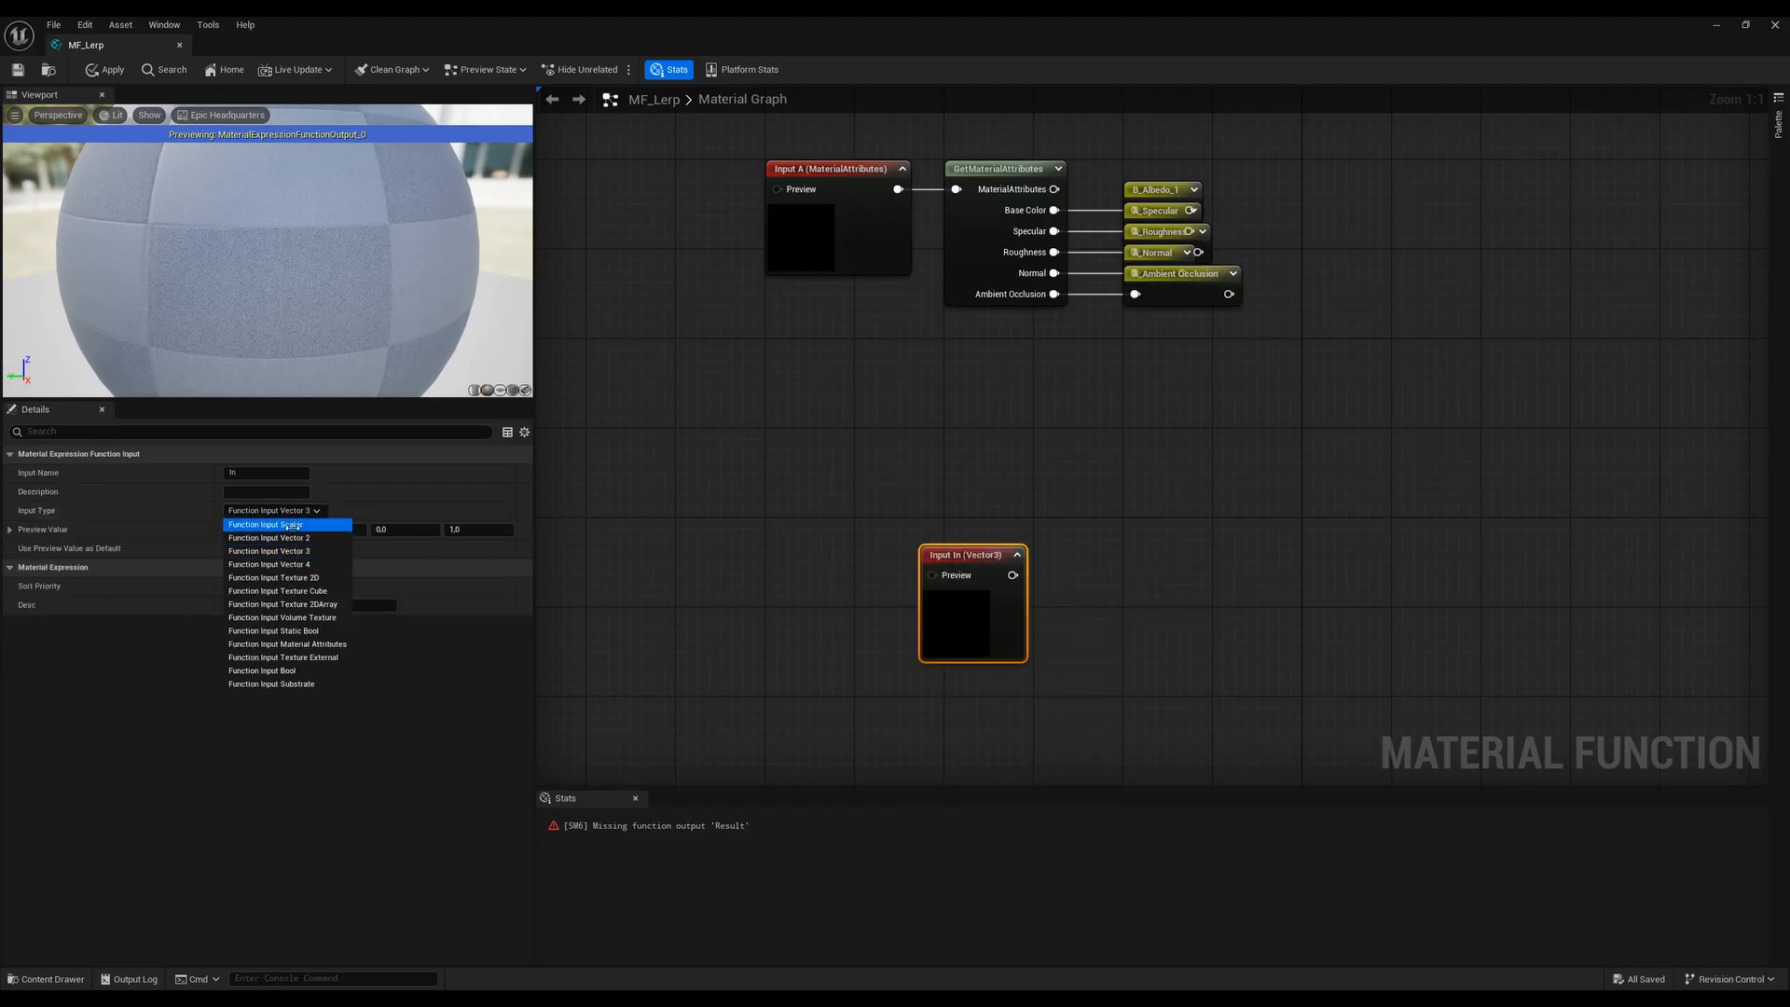
left_click(280, 522)
left_click(253, 475)
left_click(253, 475)
type("Alp")
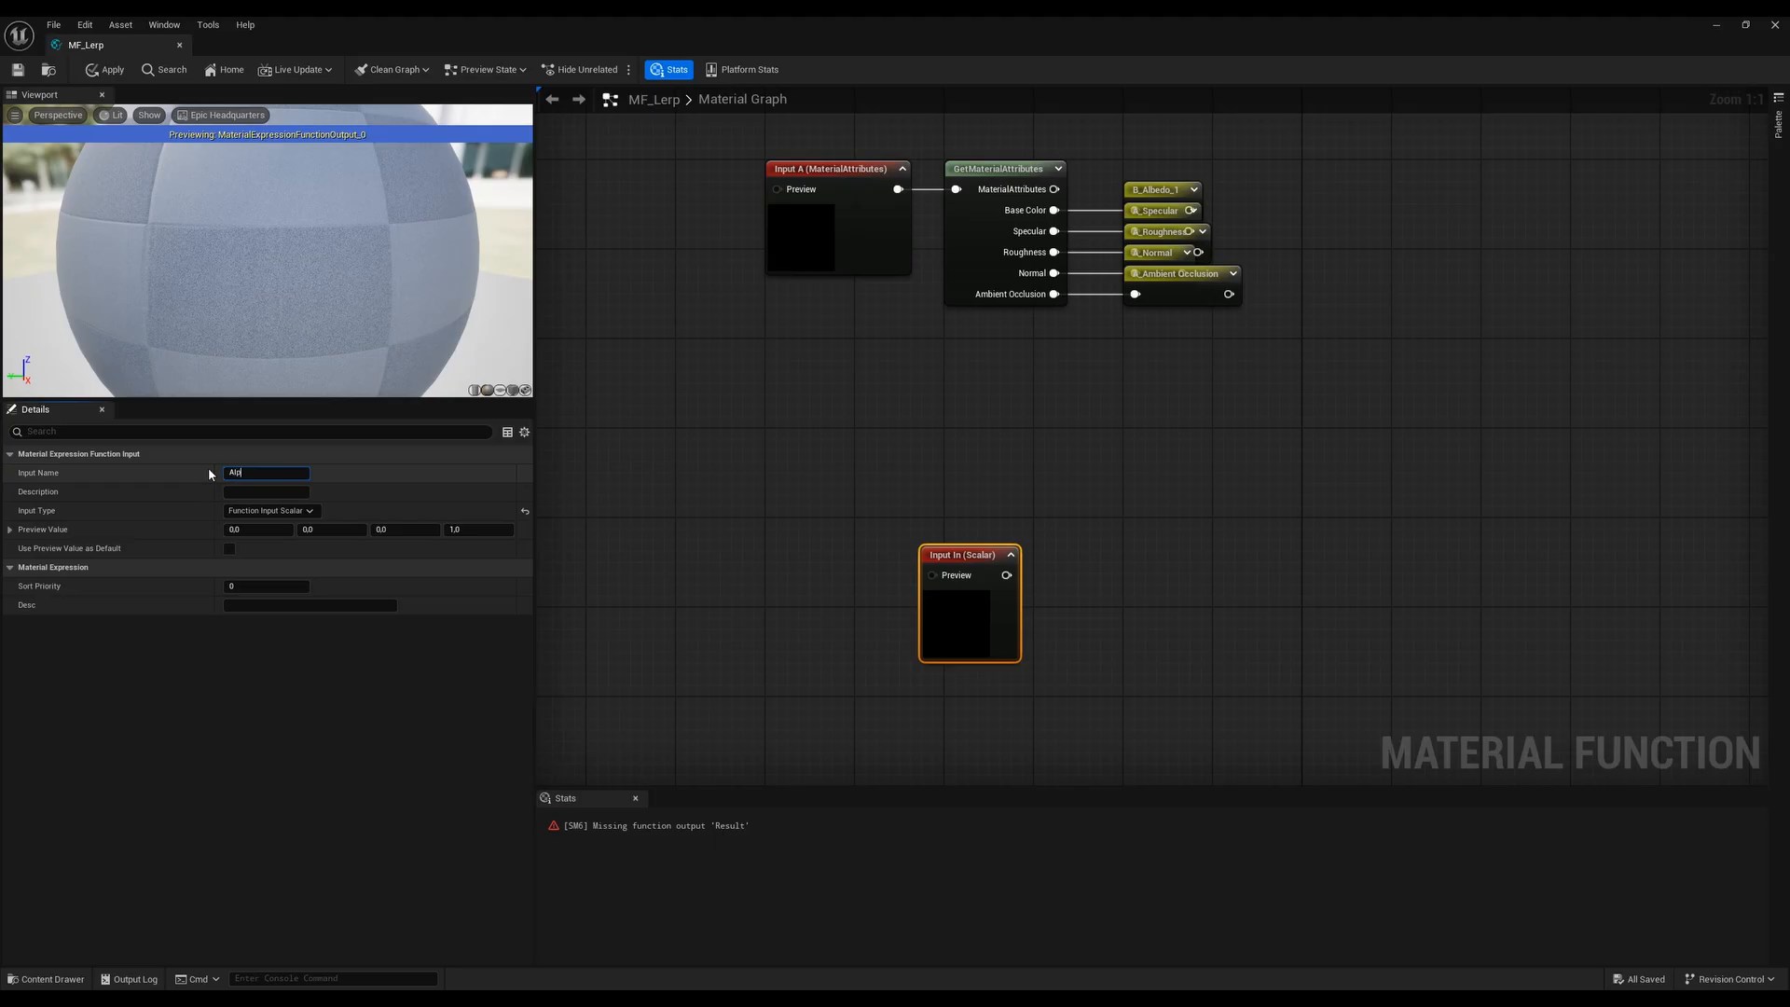
type("ha")
key("Return")
Add a second FunctionInput node below the Alpha input
right_click(803, 697)
type("function")
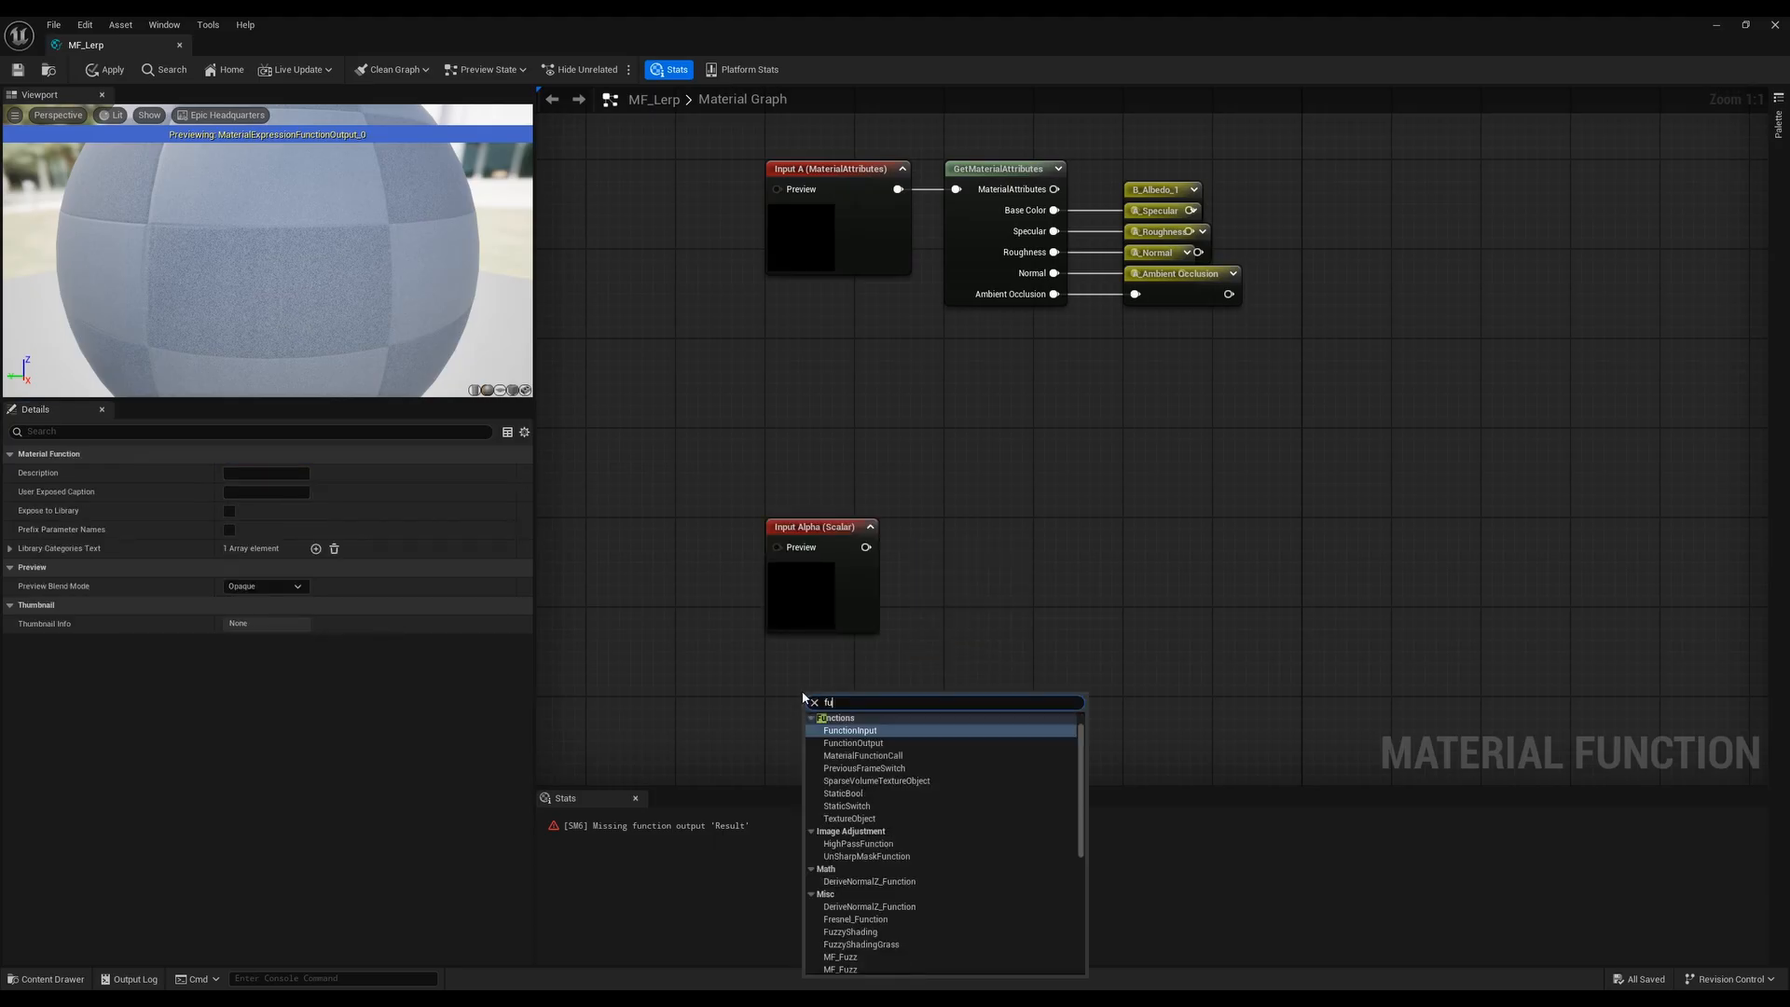
key("Return")
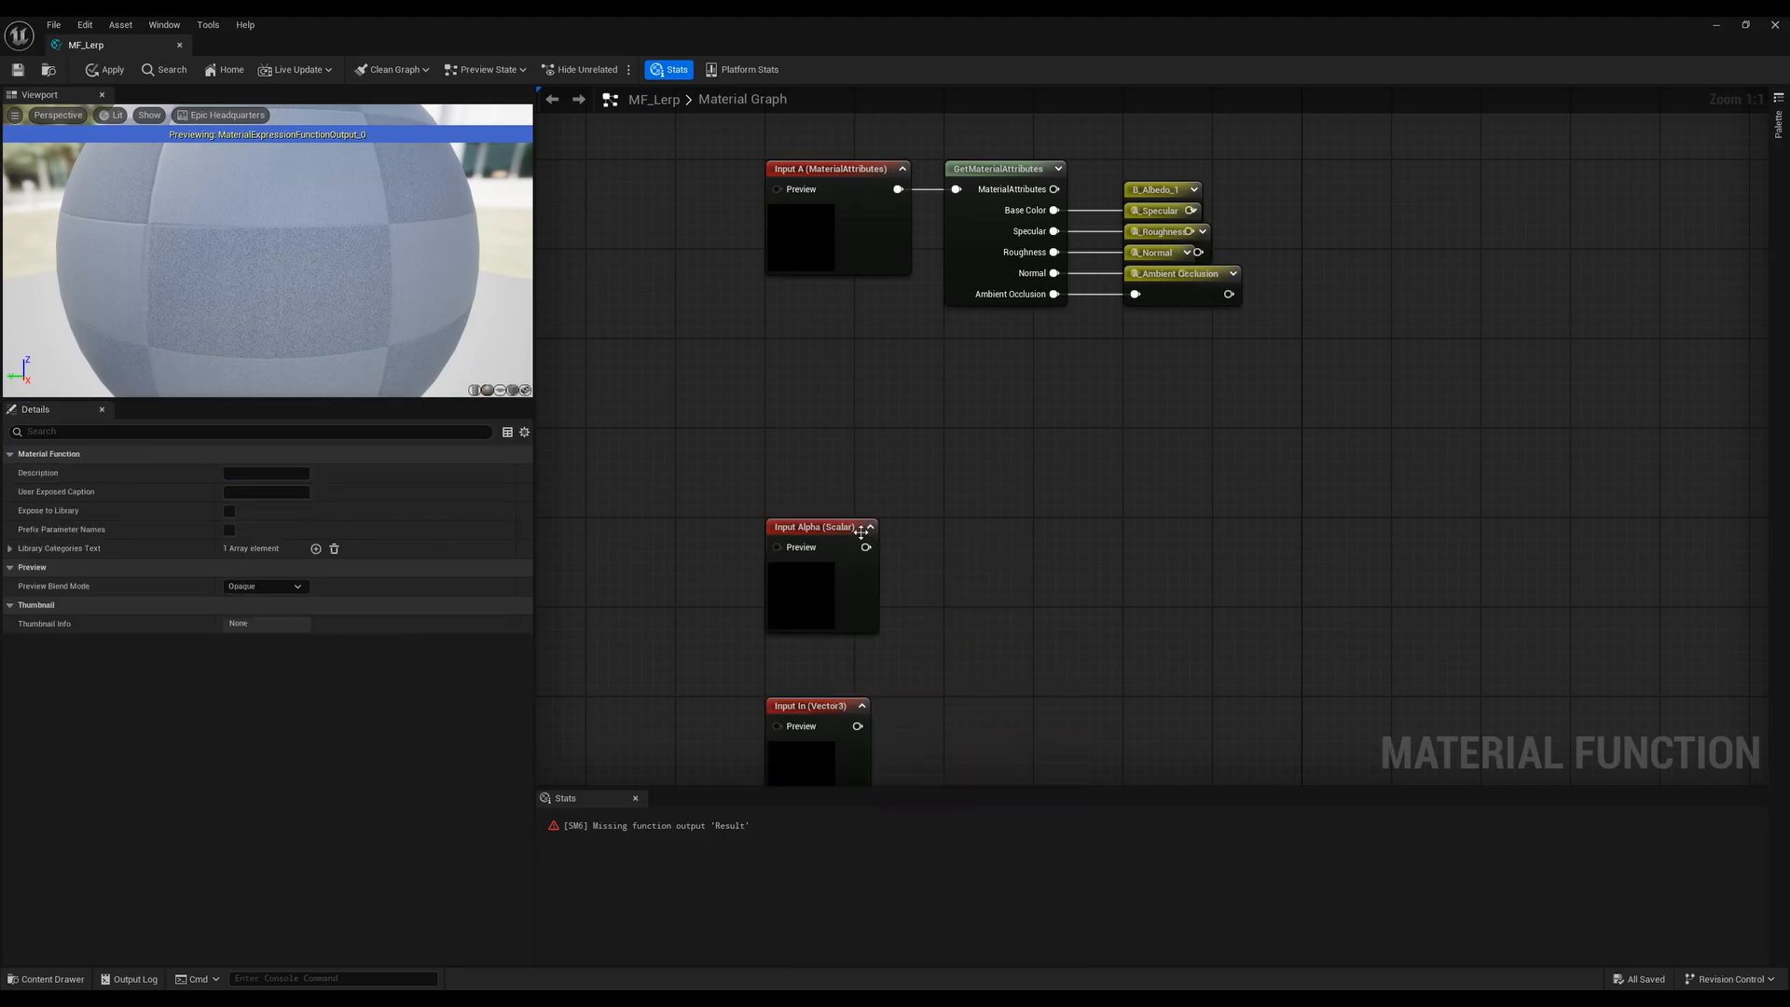
Rename the Alpha function input to Alpha Albedo
left_click(818, 531)
left_click(261, 475)
left_click(270, 473)
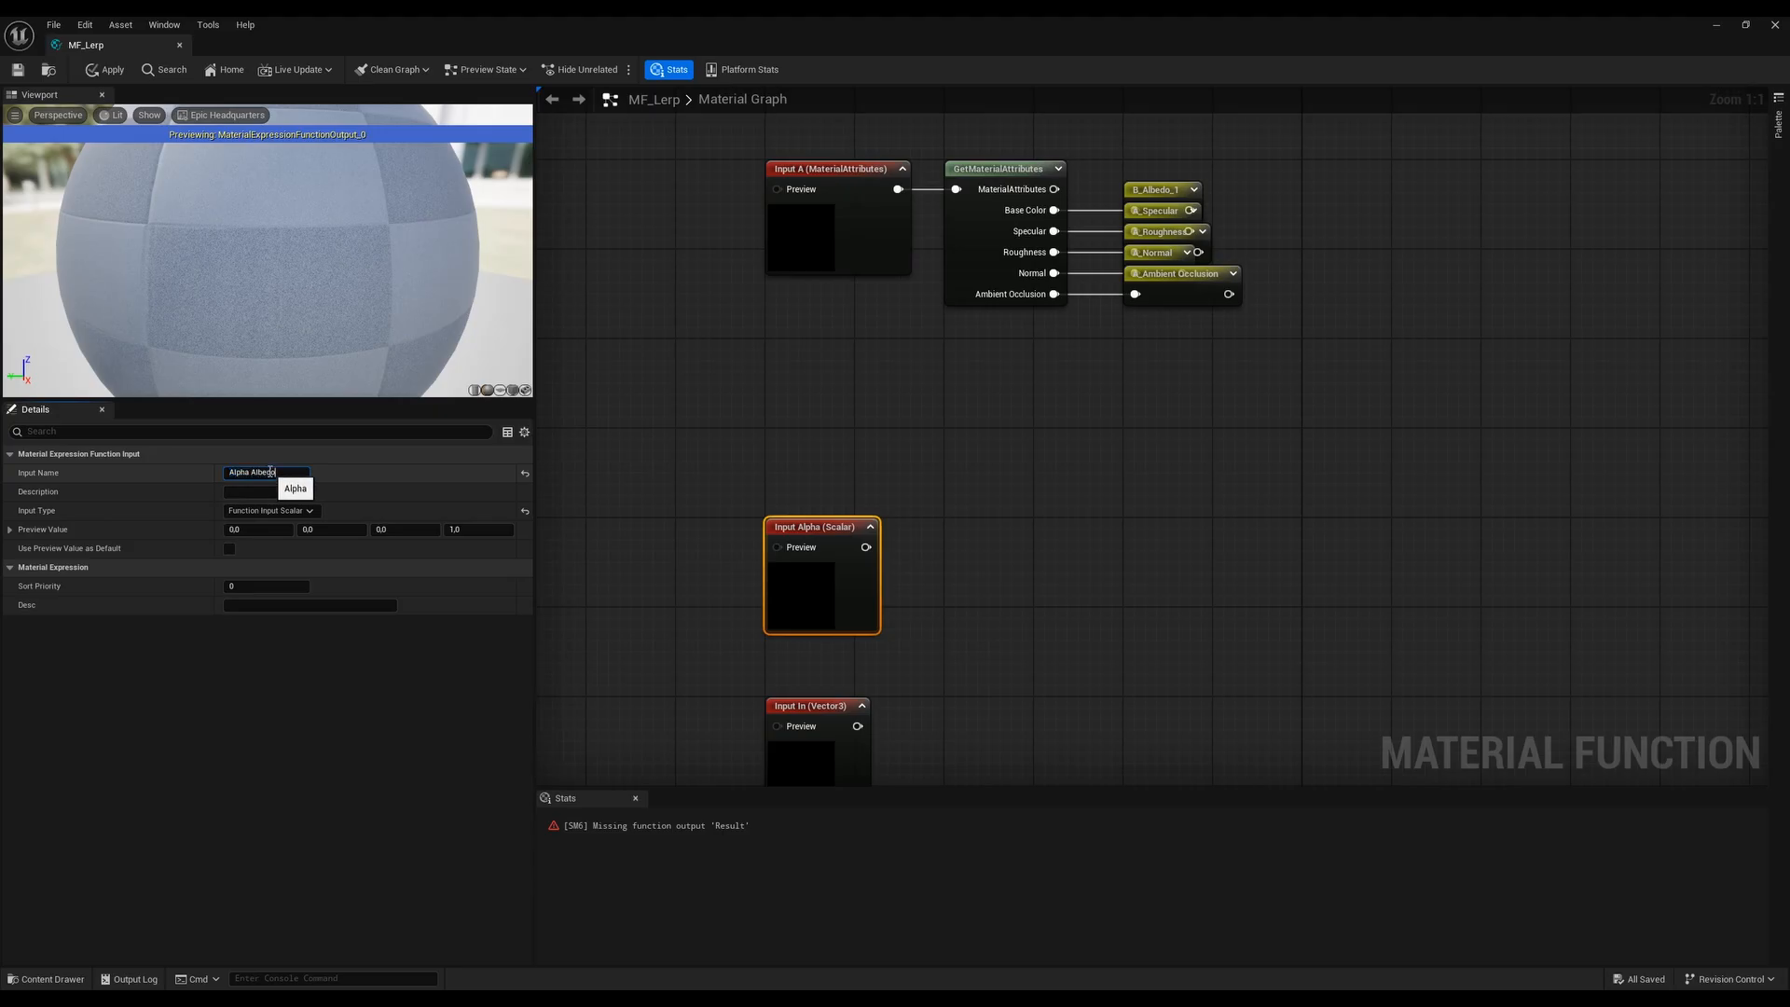
type("Albedo")
key("Return")
right_click_drag(859, 592, 887, 406)
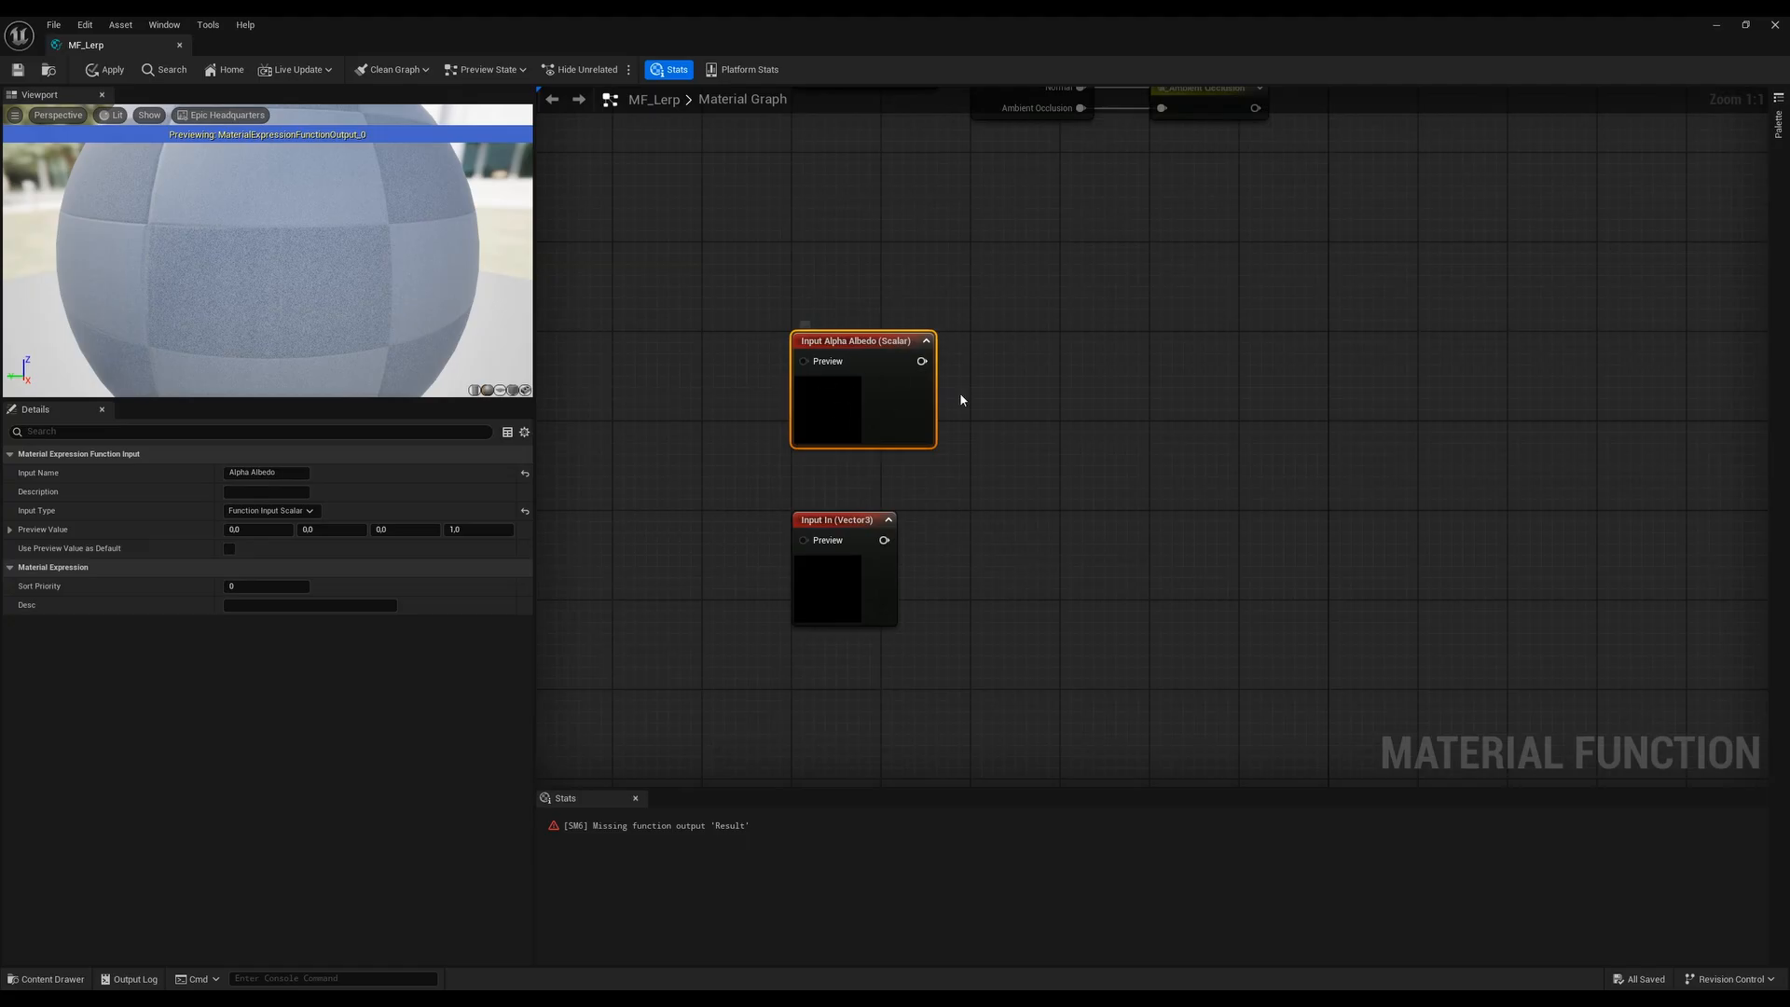
Rename the function input below Alpha Albedo to Alpha Normal
left_click(969, 481)
left_click(848, 523)
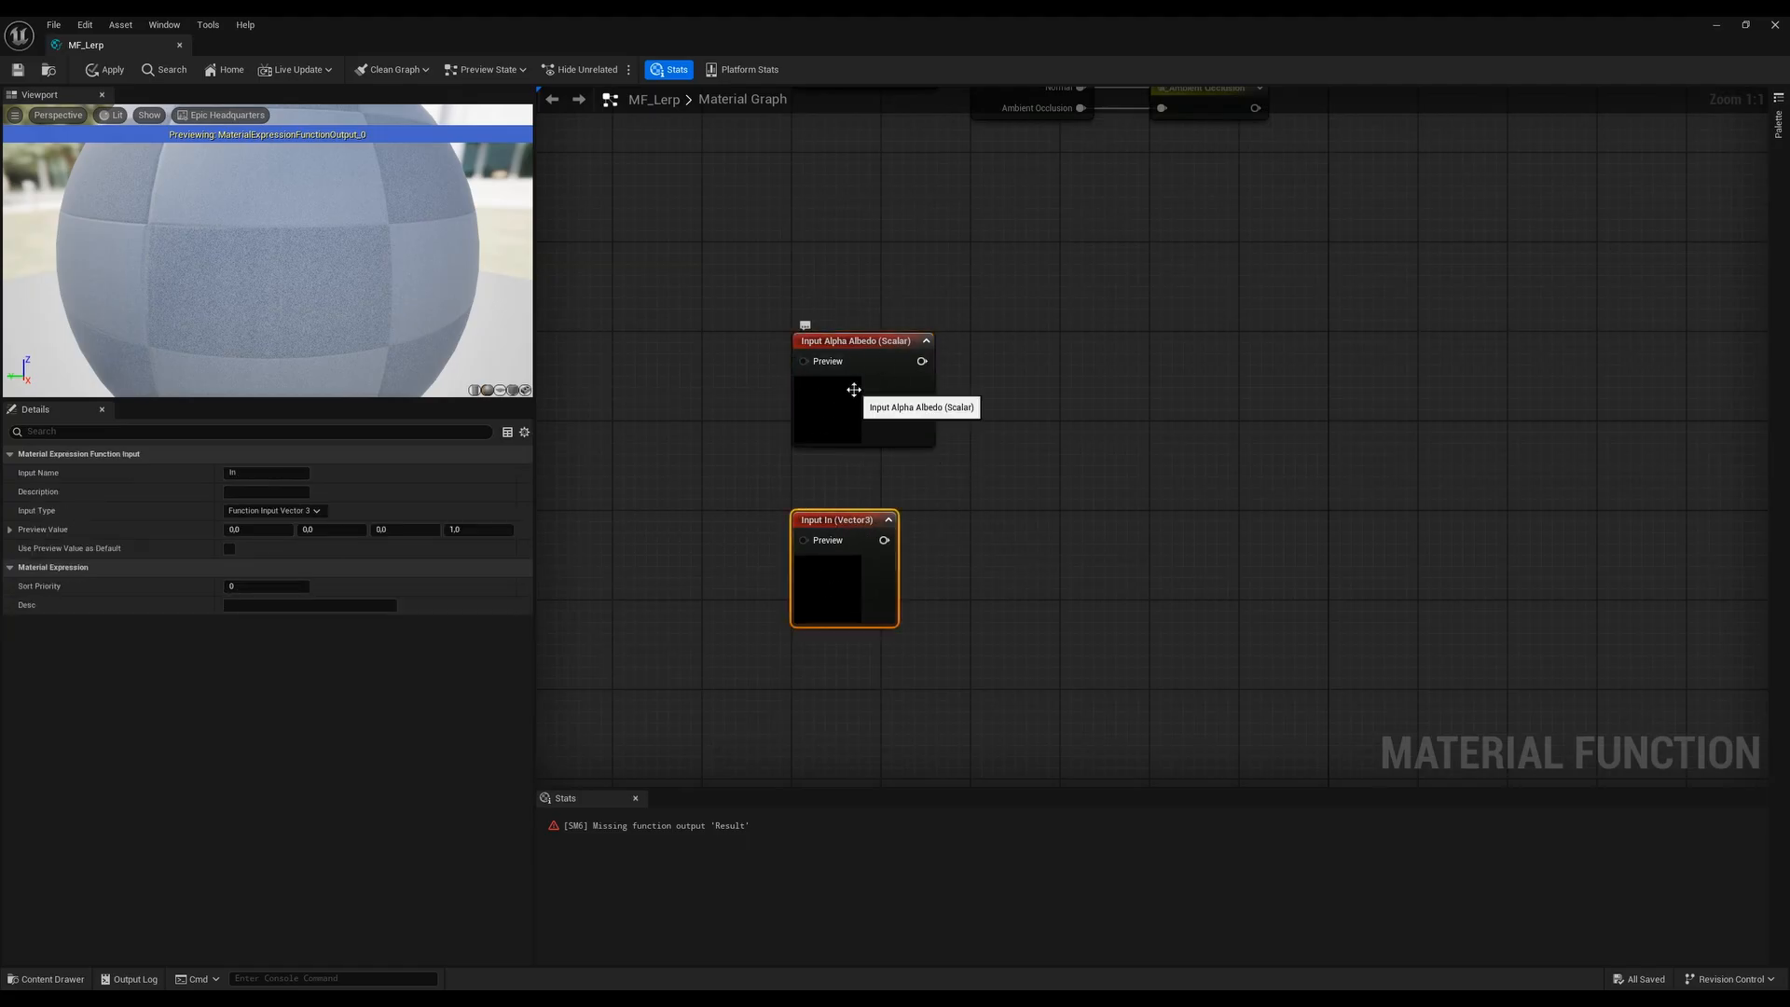
right_click_drag(1060, 271, 1043, 619)
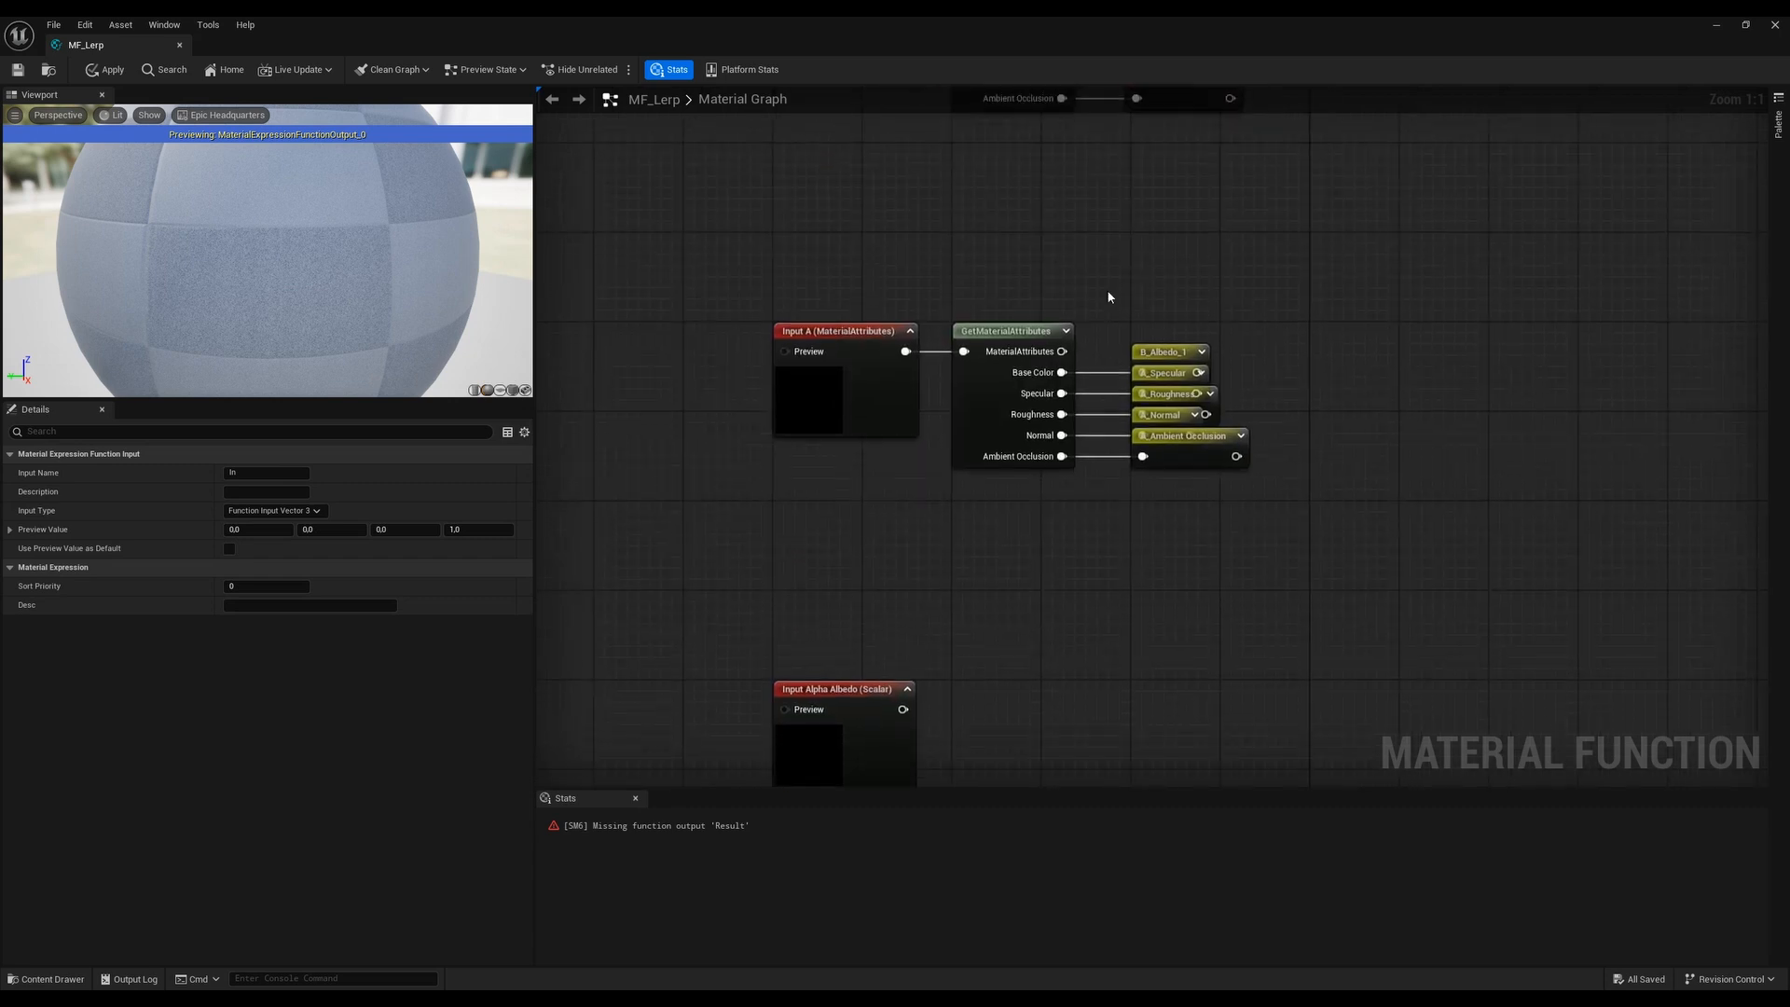
right_click_drag(1107, 296, 1082, 496)
right_click_drag(1283, 547, 1310, 457)
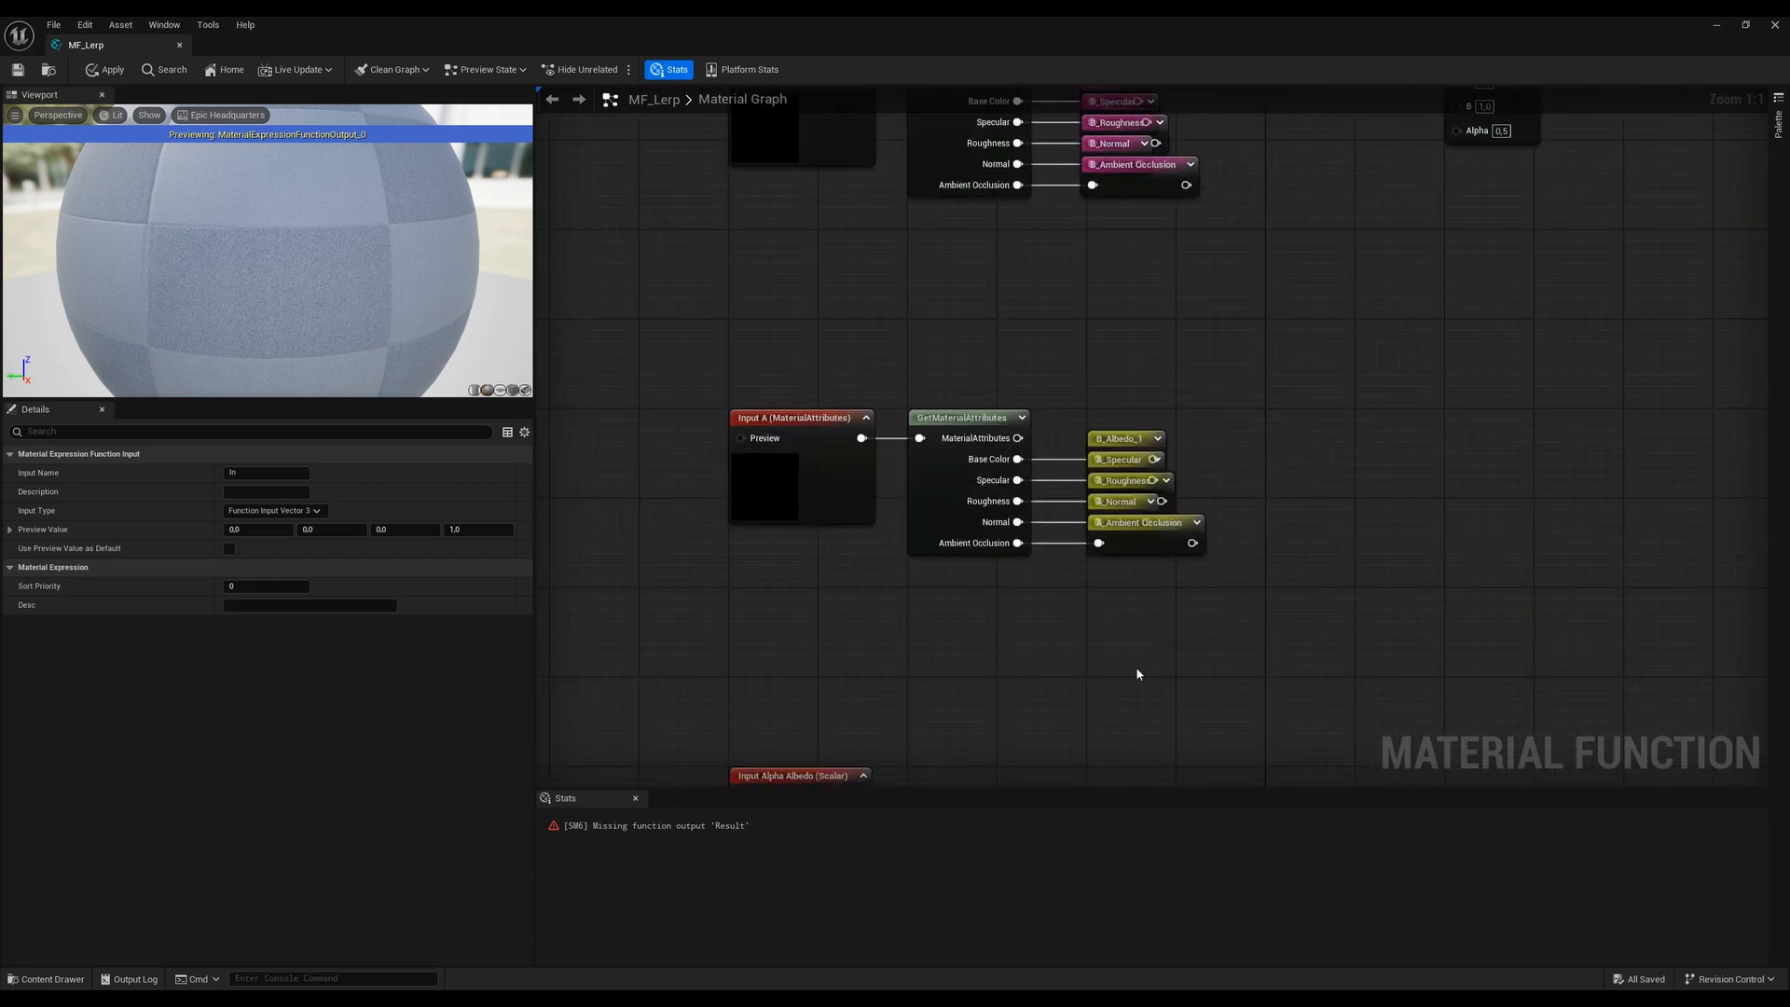
right_click_drag(1056, 712, 1132, 471)
right_click_drag(1002, 659, 1031, 524)
left_click(1031, 524)
left_click(879, 584)
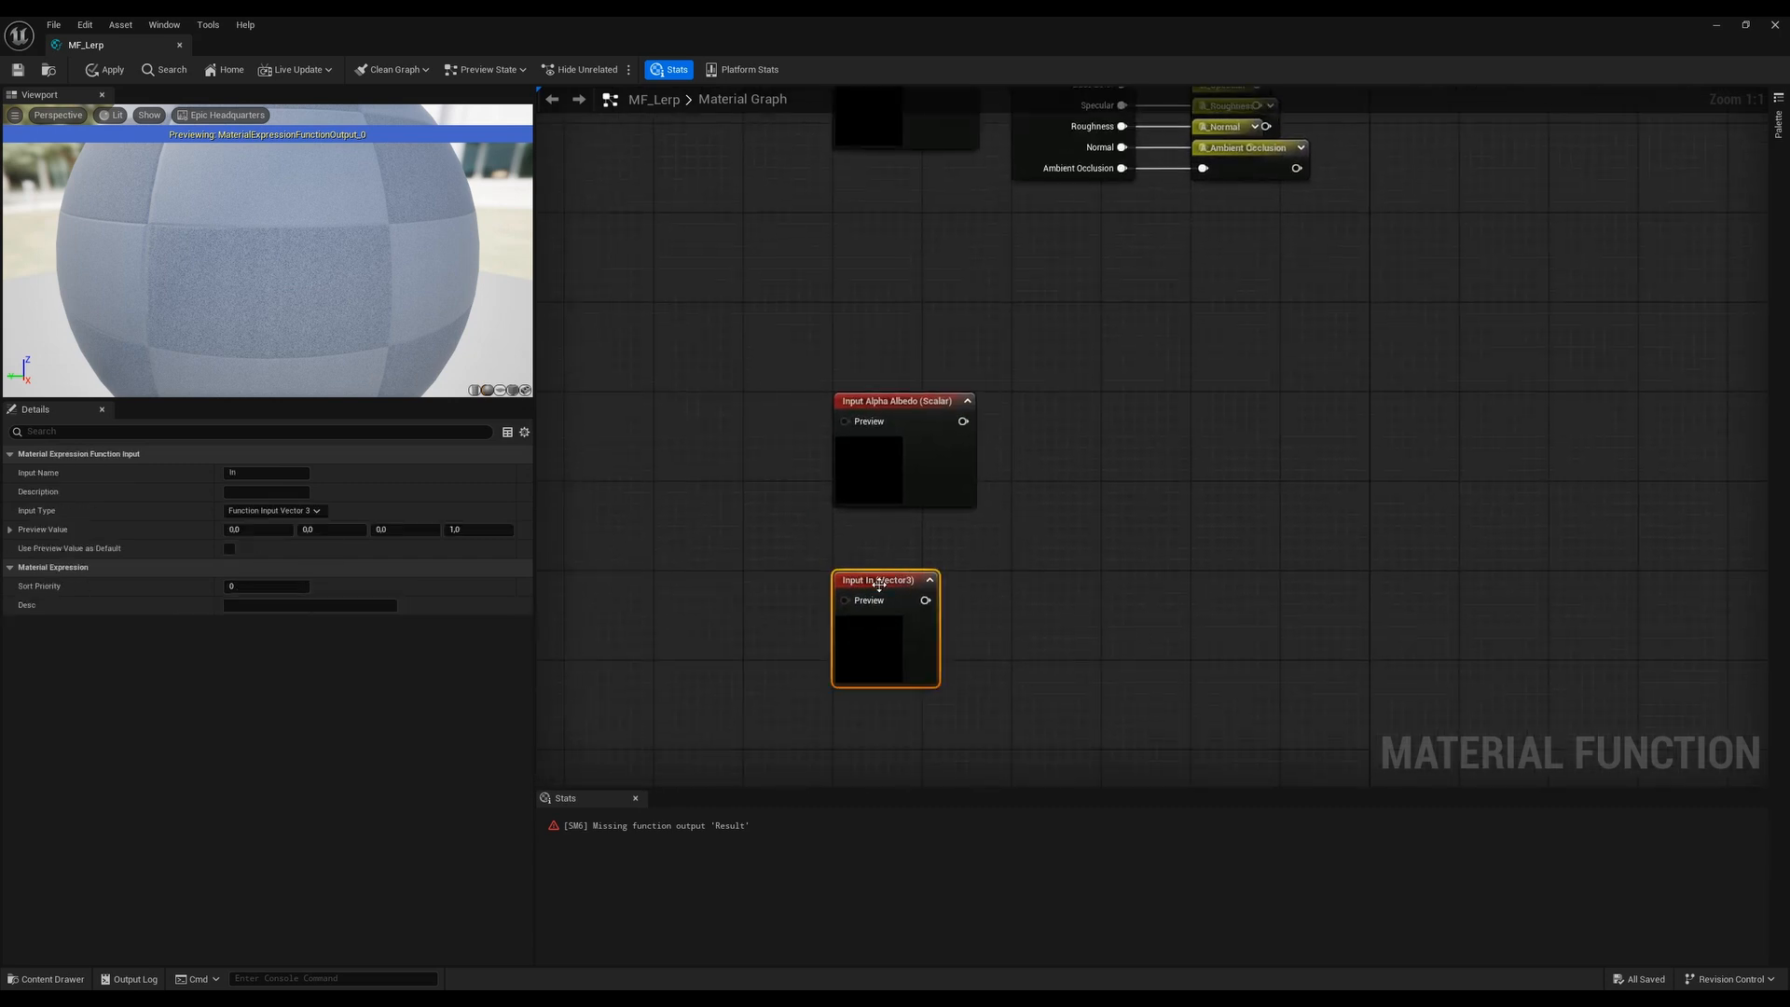
left_click(267, 473)
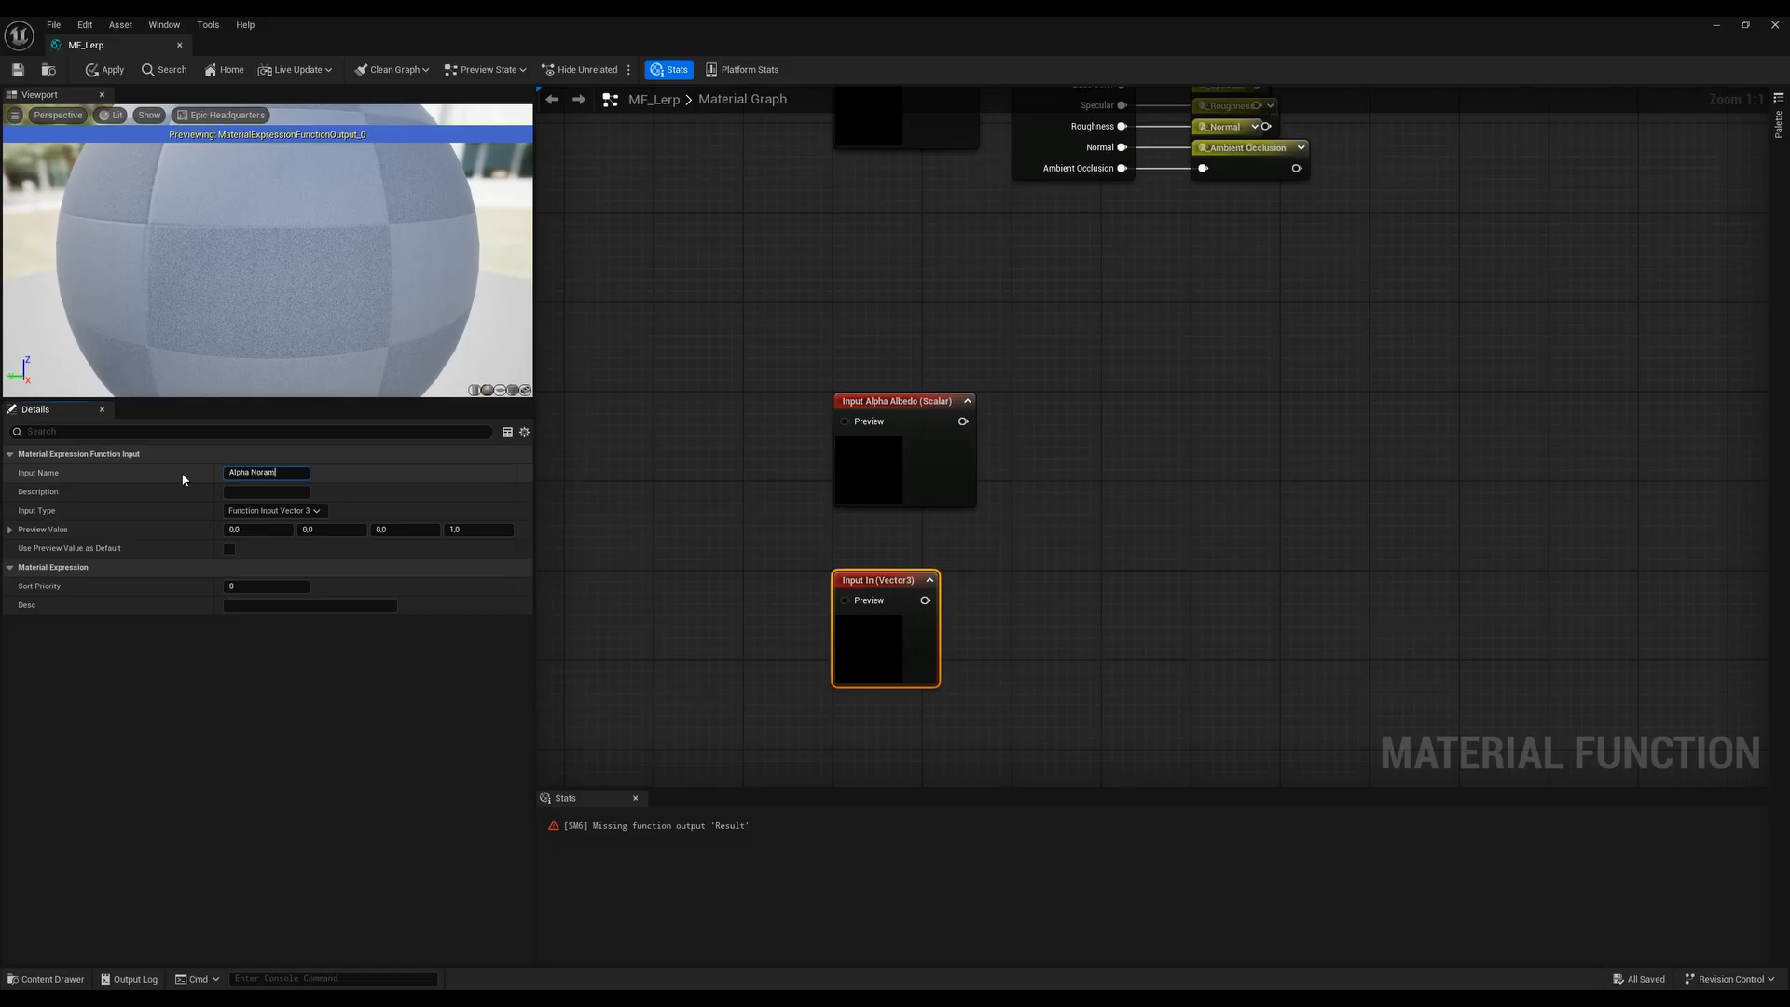
key("Return")
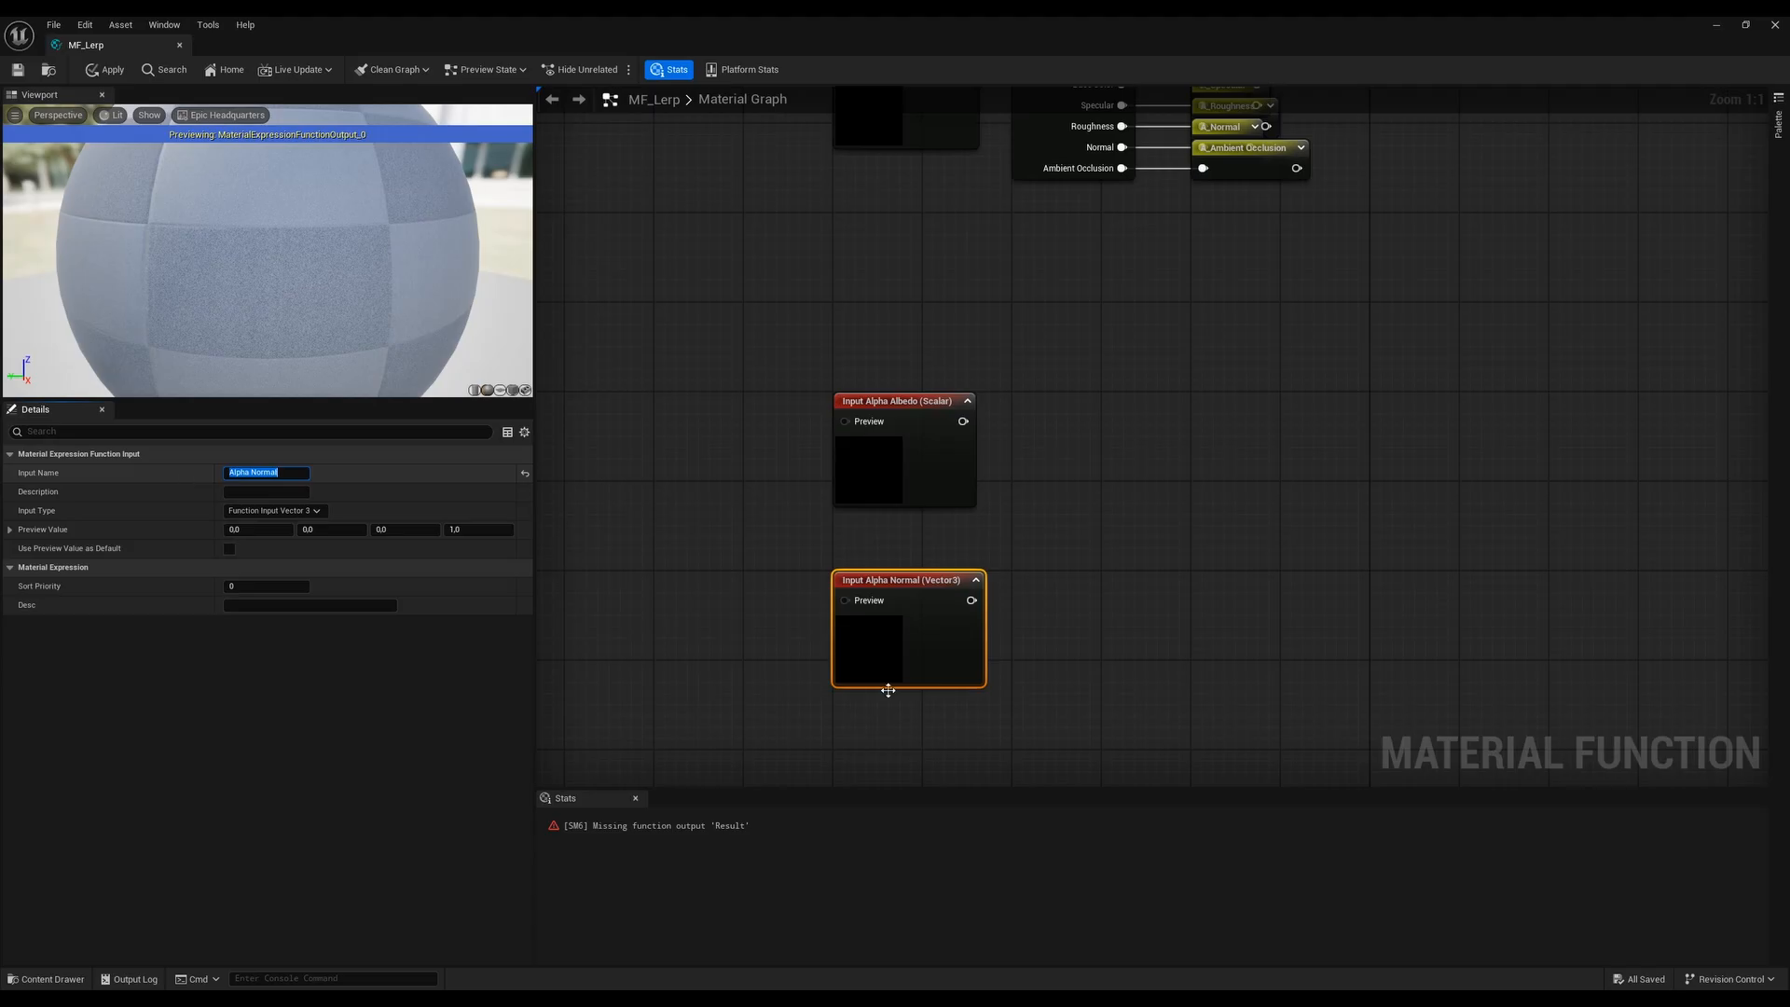
Change the Alpha Normal input's type to Function Input Scalar
left_click(273, 510)
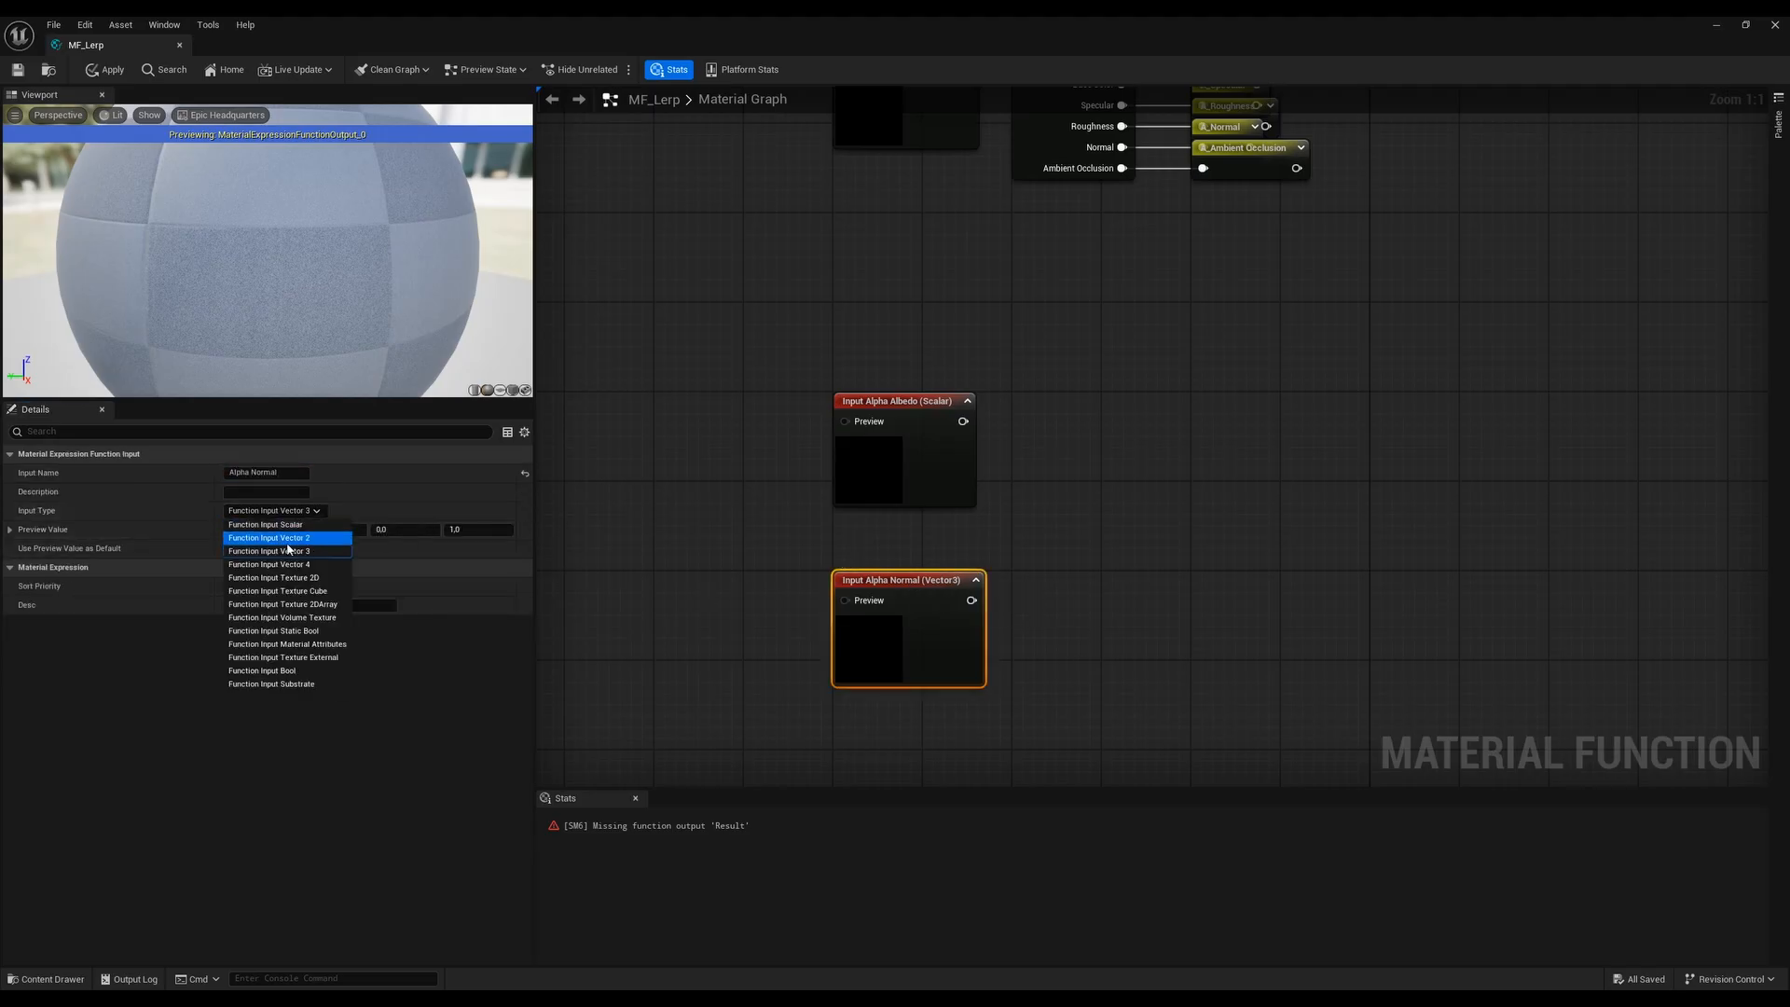
left_click(266, 524)
left_click(1026, 503)
Create a named reroute declaration node connected to the Alpha Albedo input's output
right_click_drag(1026, 503, 975, 463)
left_click_drag(806, 507, 959, 506)
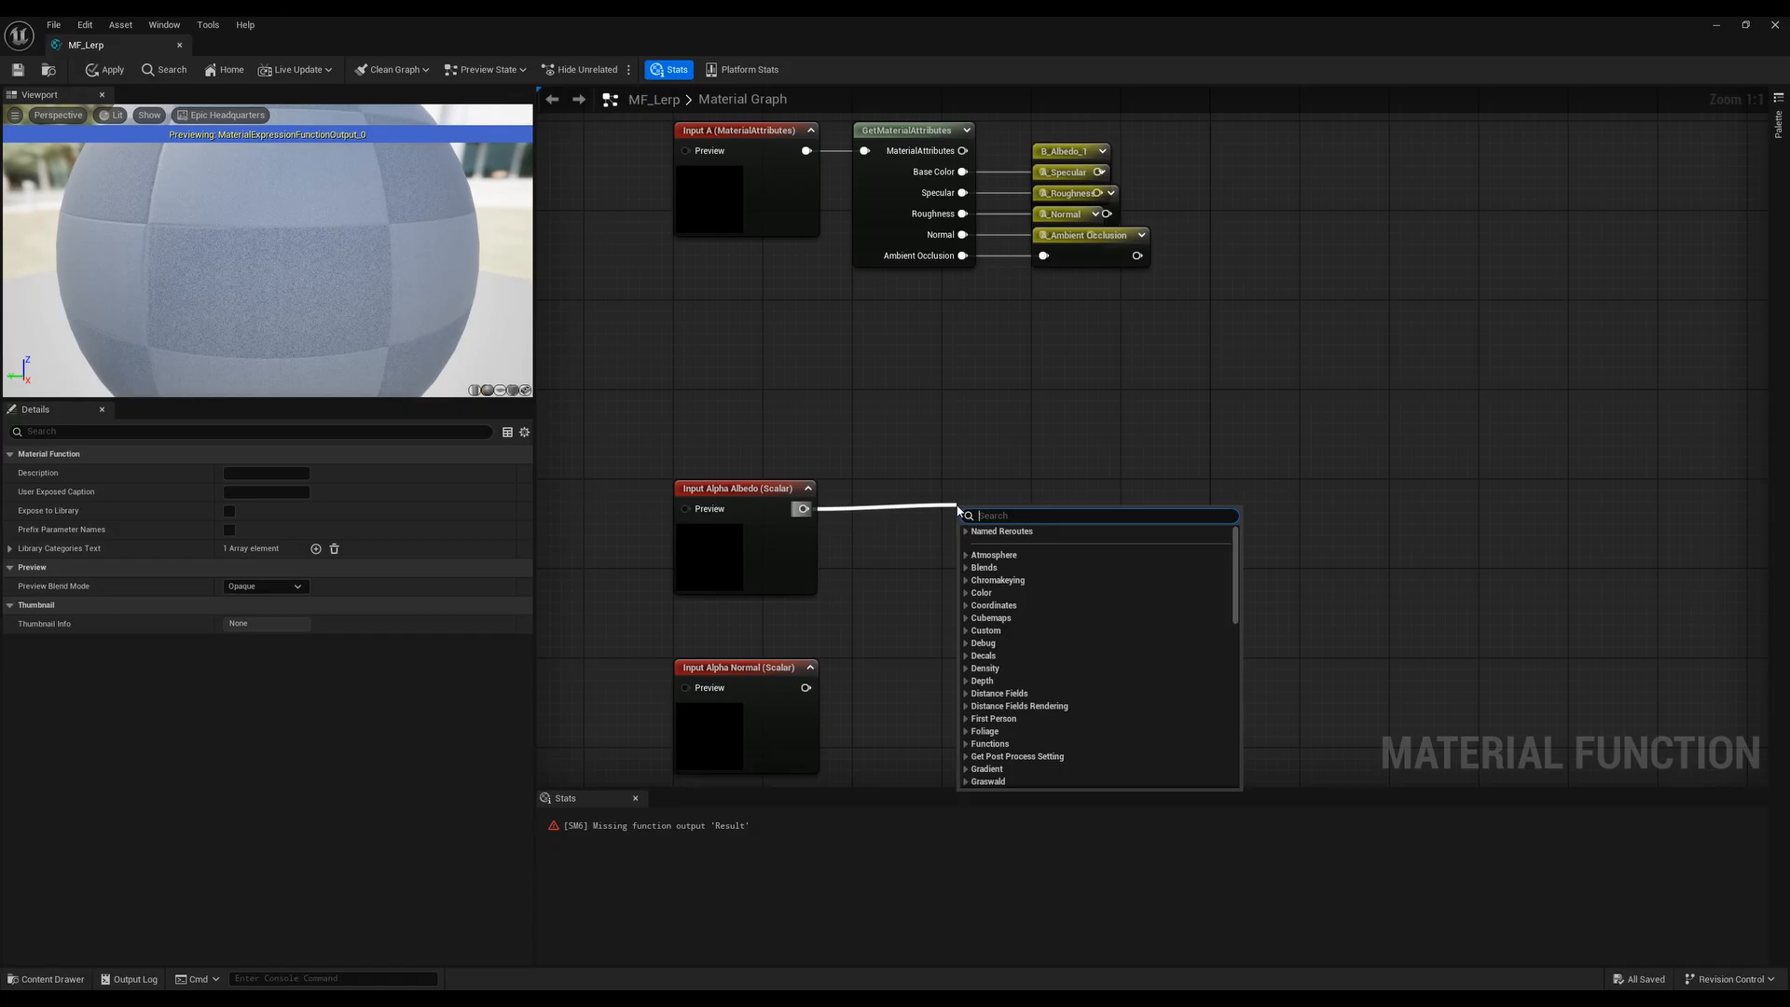
type("add")
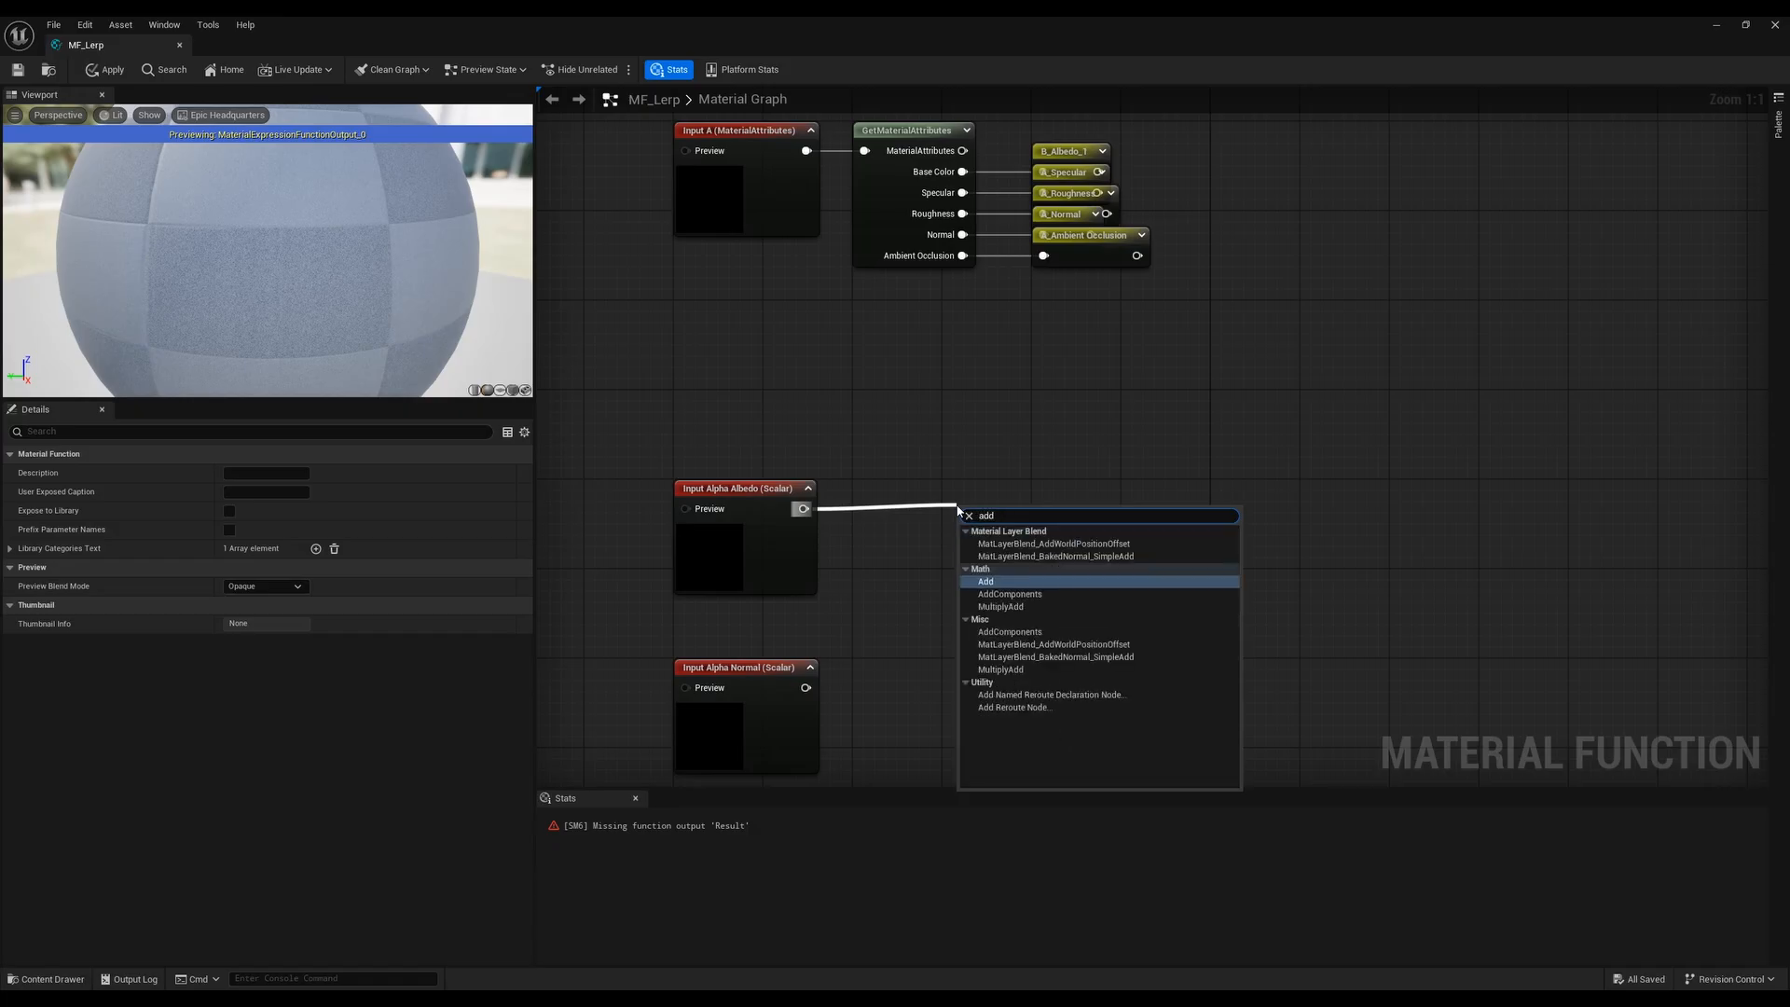
type(" name")
key("Return")
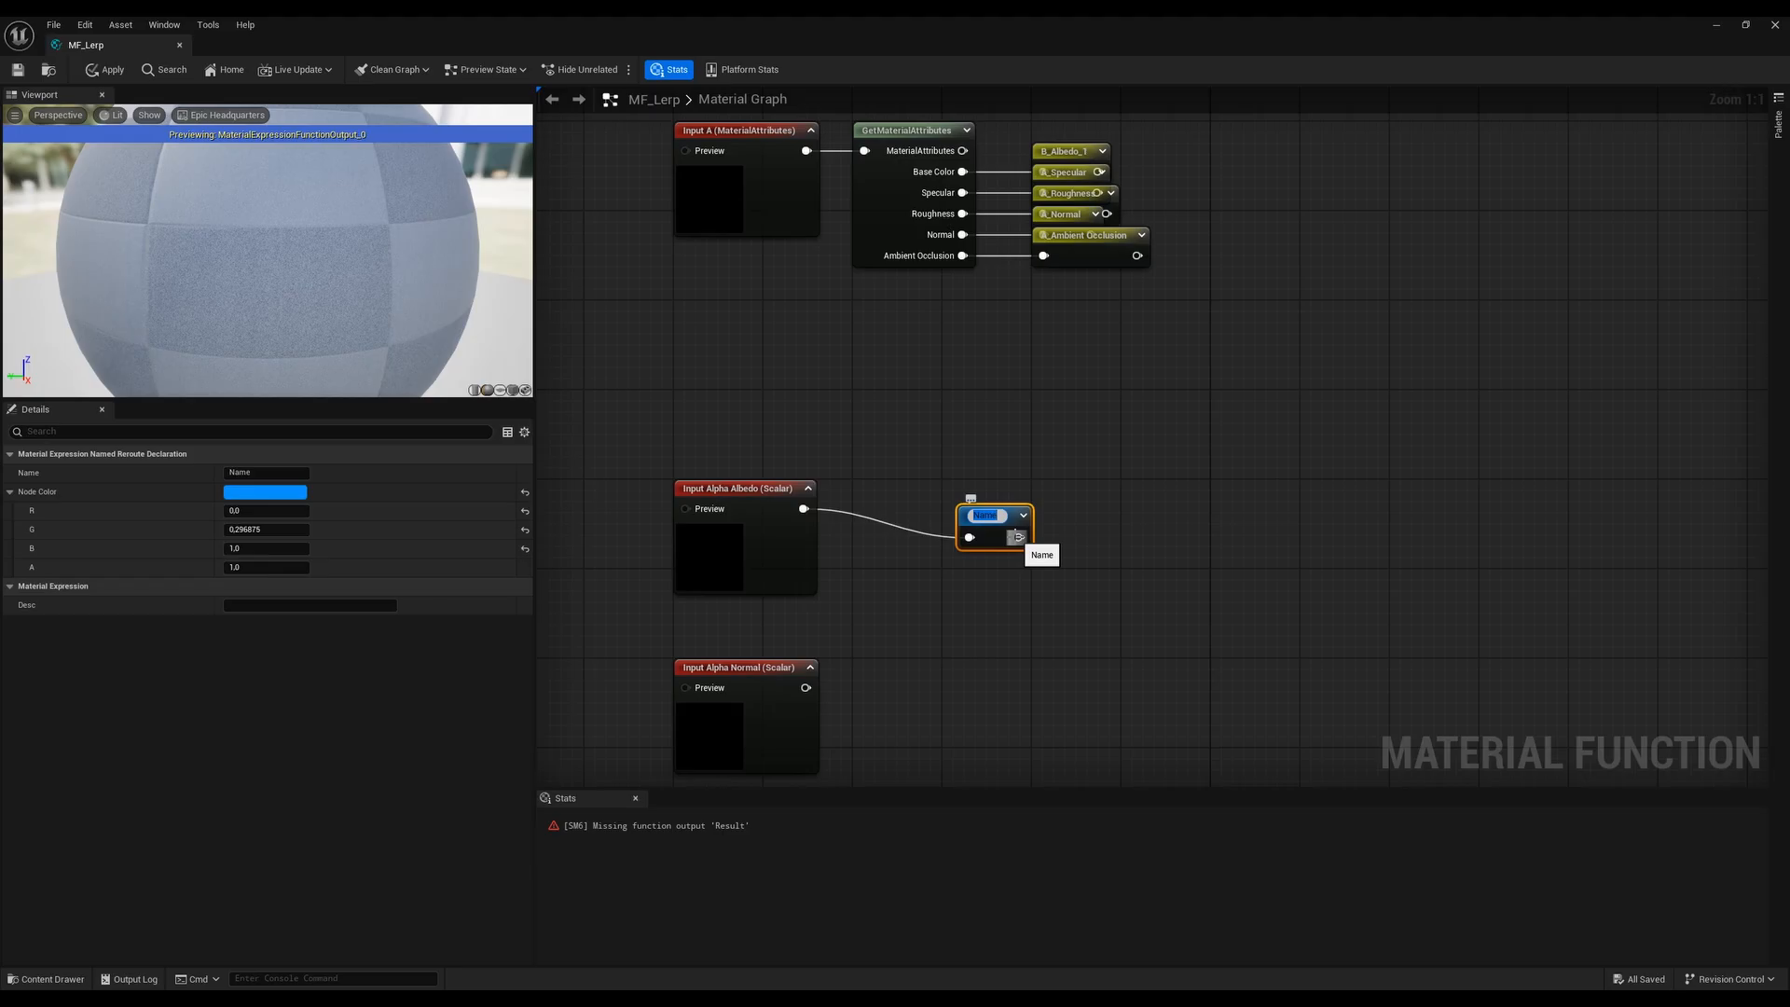
Name the new reroute connected to the Alpha Albedo input Alpha
type("Alpha Alb")
key("BackSpace")
key("BackSpace")
key("BackSpace")
key("BackSpace")
key("Return")
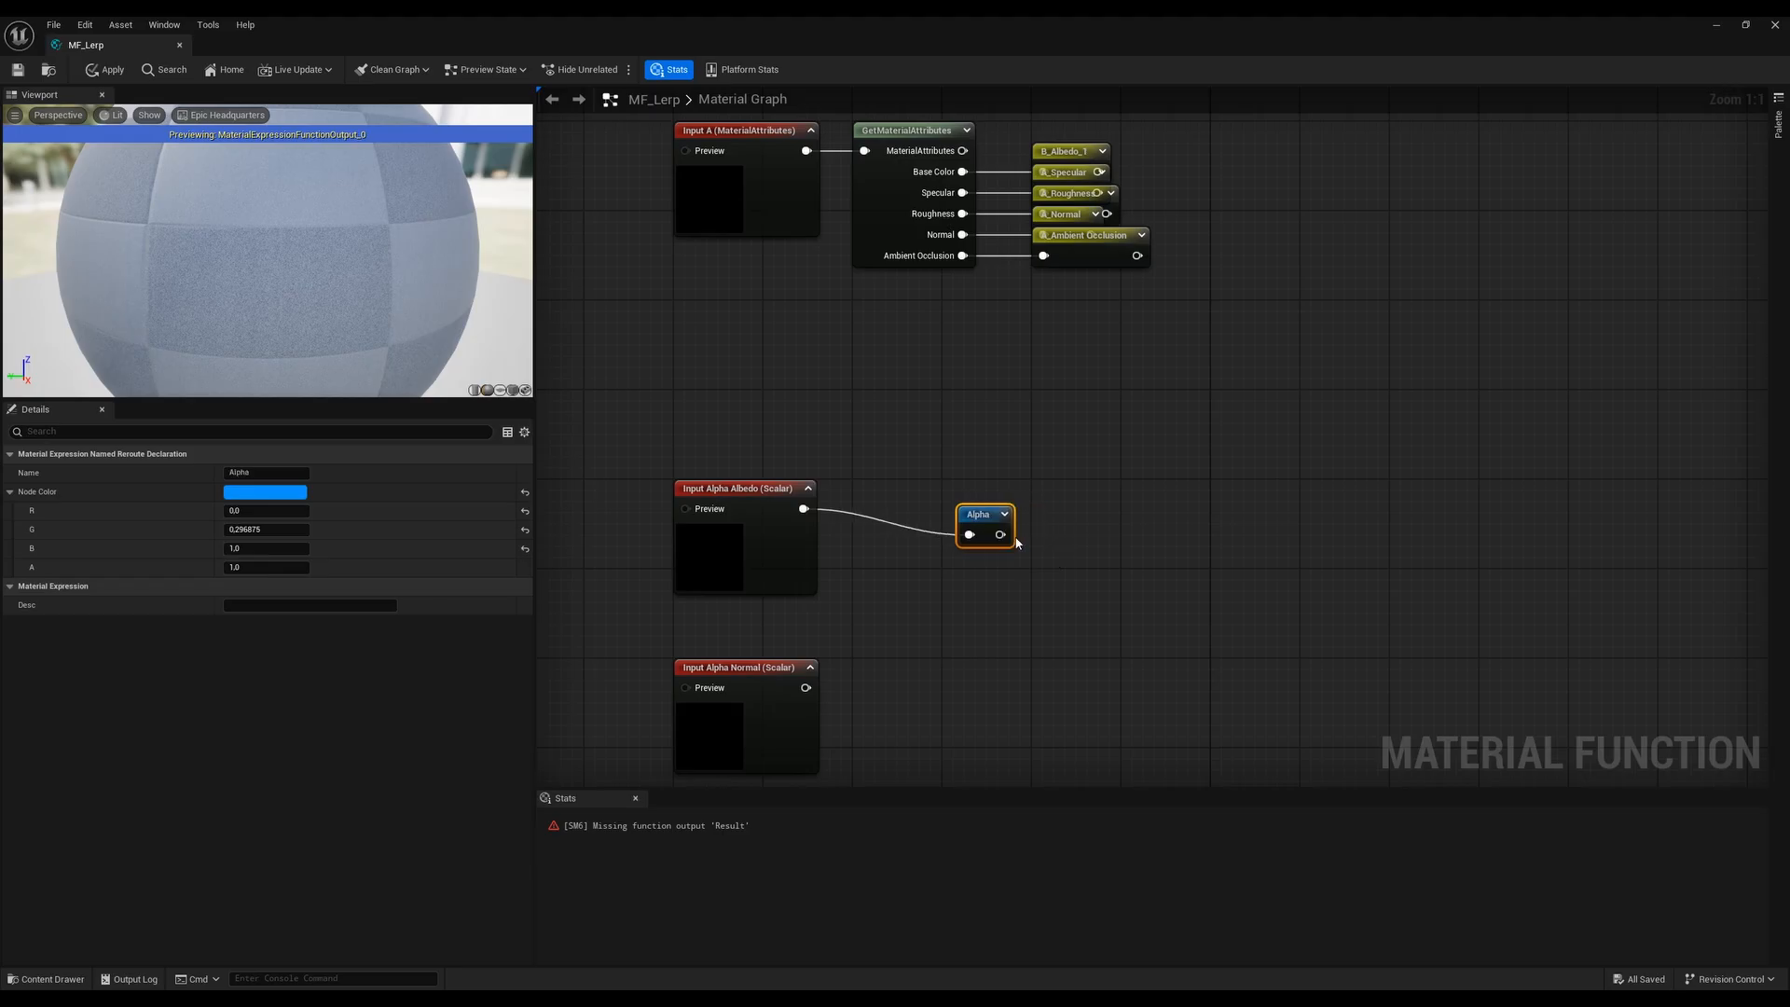
Line up the Alpha reroute with the output of the Alpha Albedo input
left_click_drag(977, 520, 961, 495)
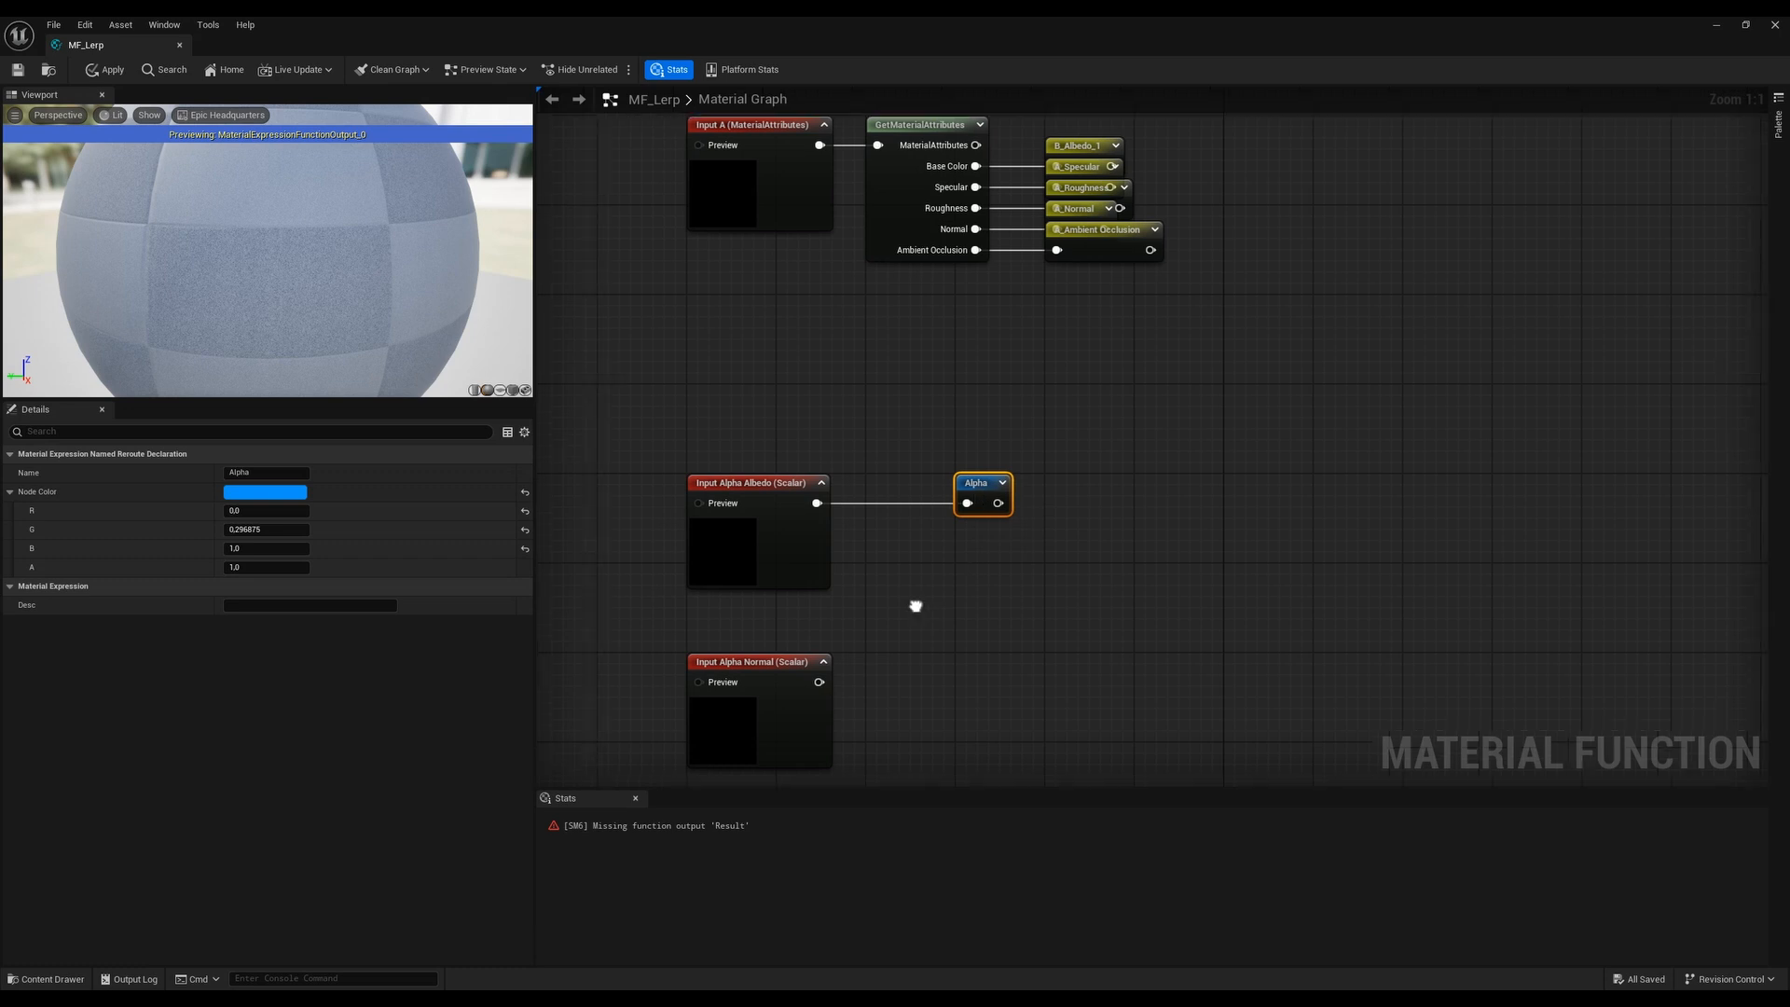
right_click_drag(915, 607, 970, 604)
left_click(878, 621)
left_click(948, 622)
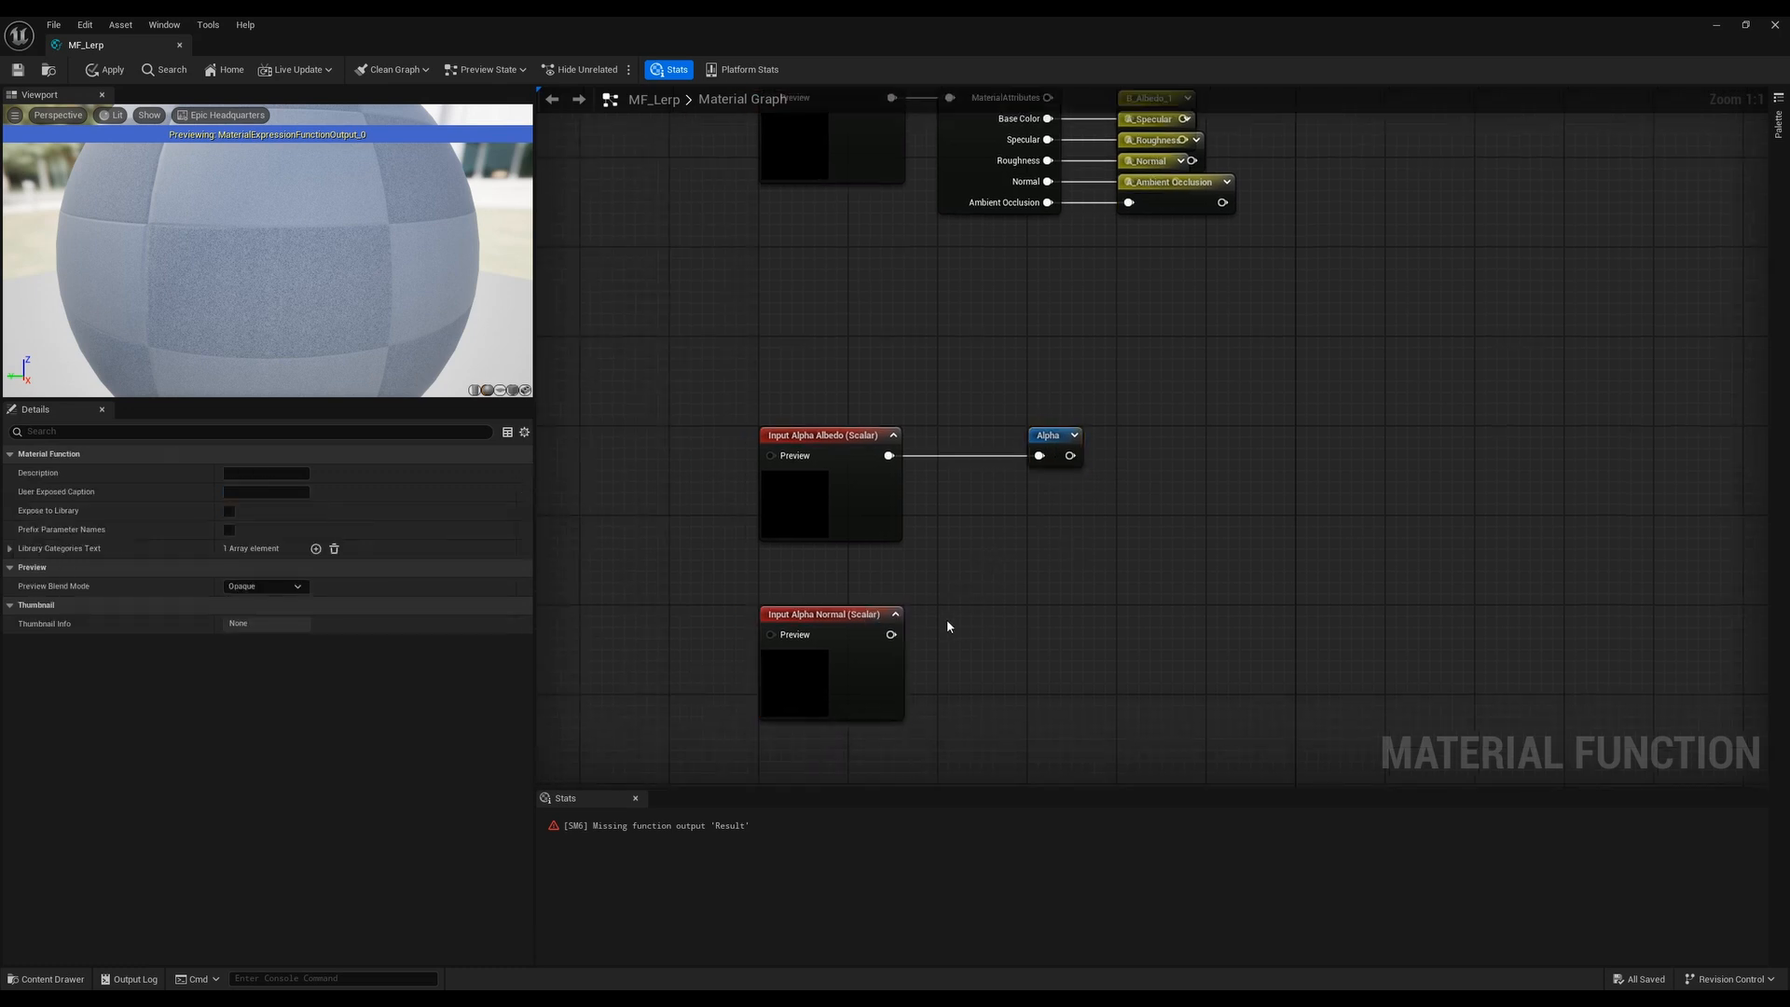
Create a named reroute declaration node connected to the Alpha Normal input's output
left_click(825, 613)
left_click_drag(890, 635, 1024, 634)
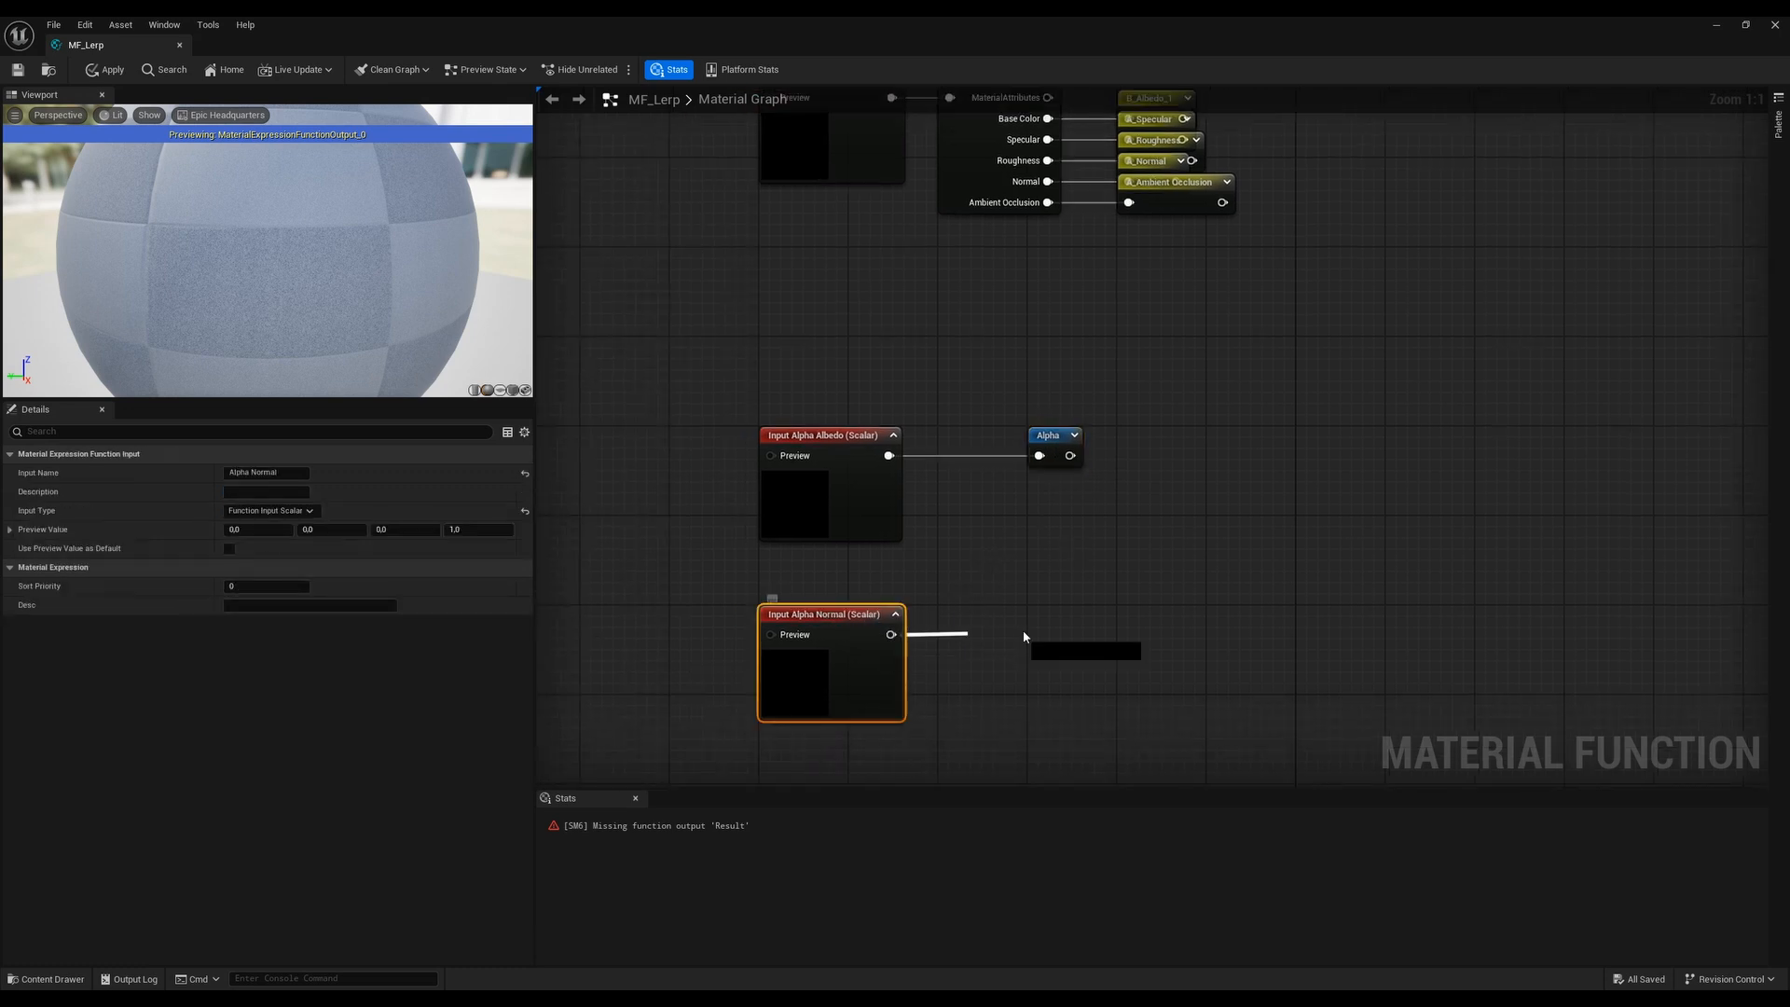
type("add")
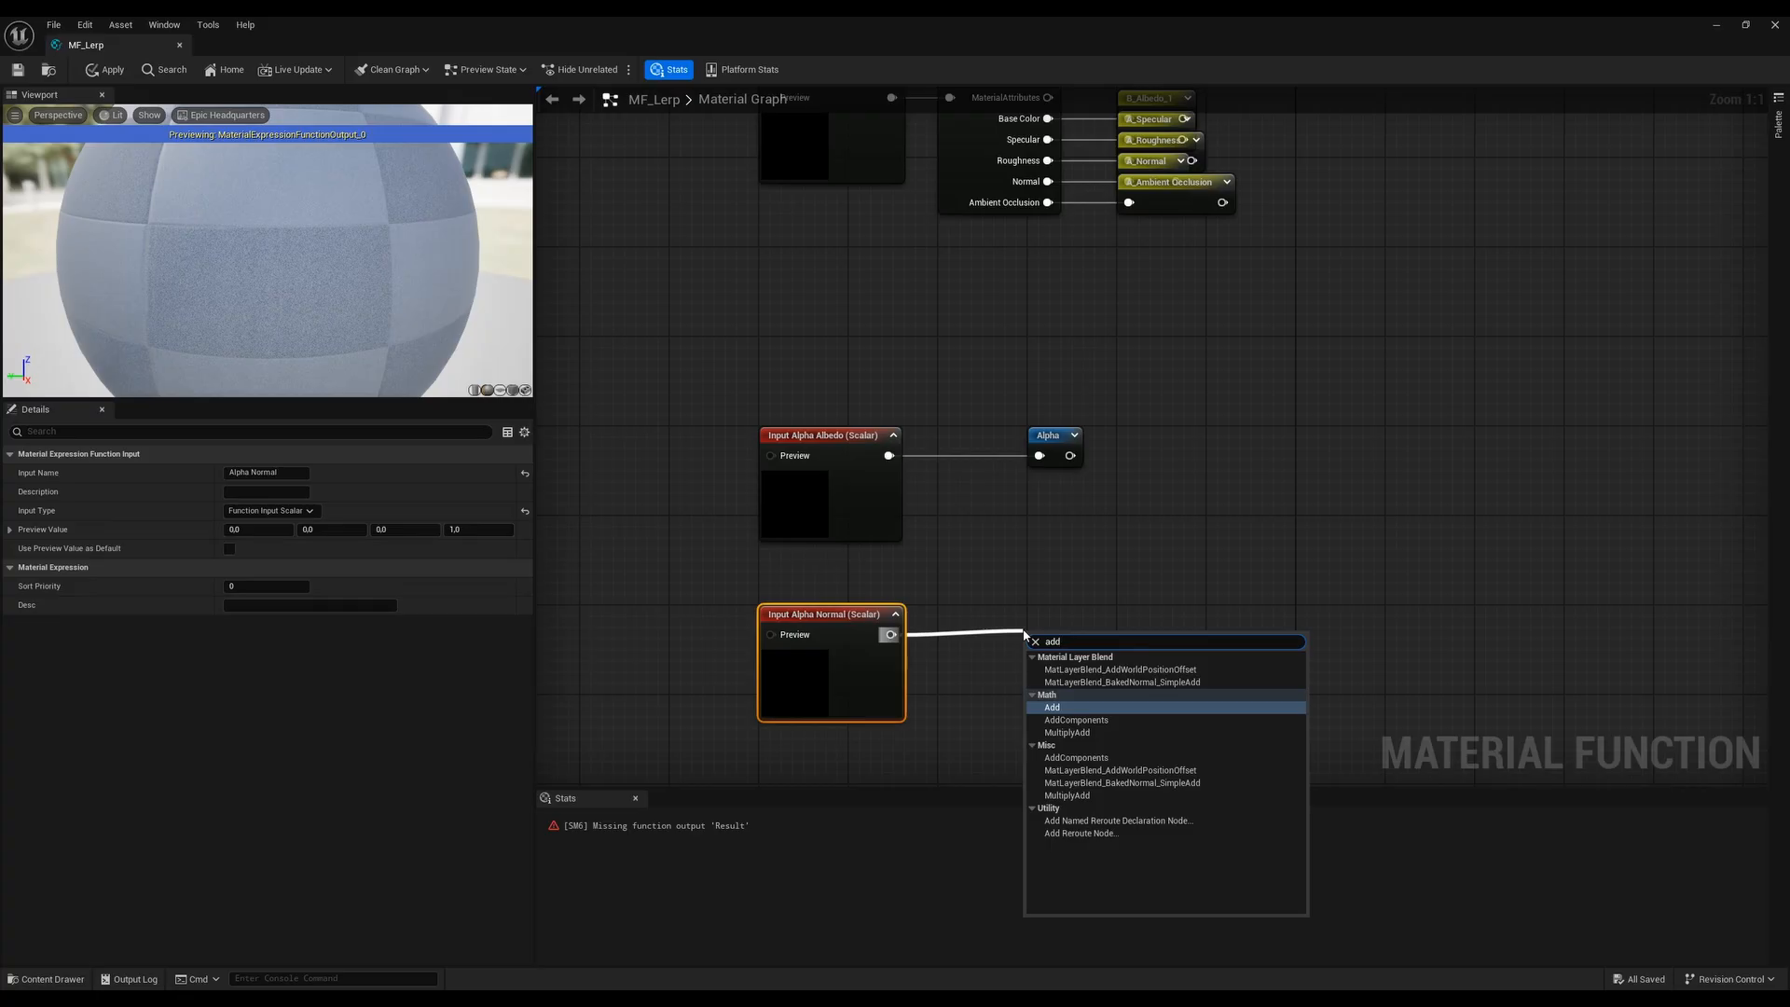
type(" named")
left_click(1072, 669)
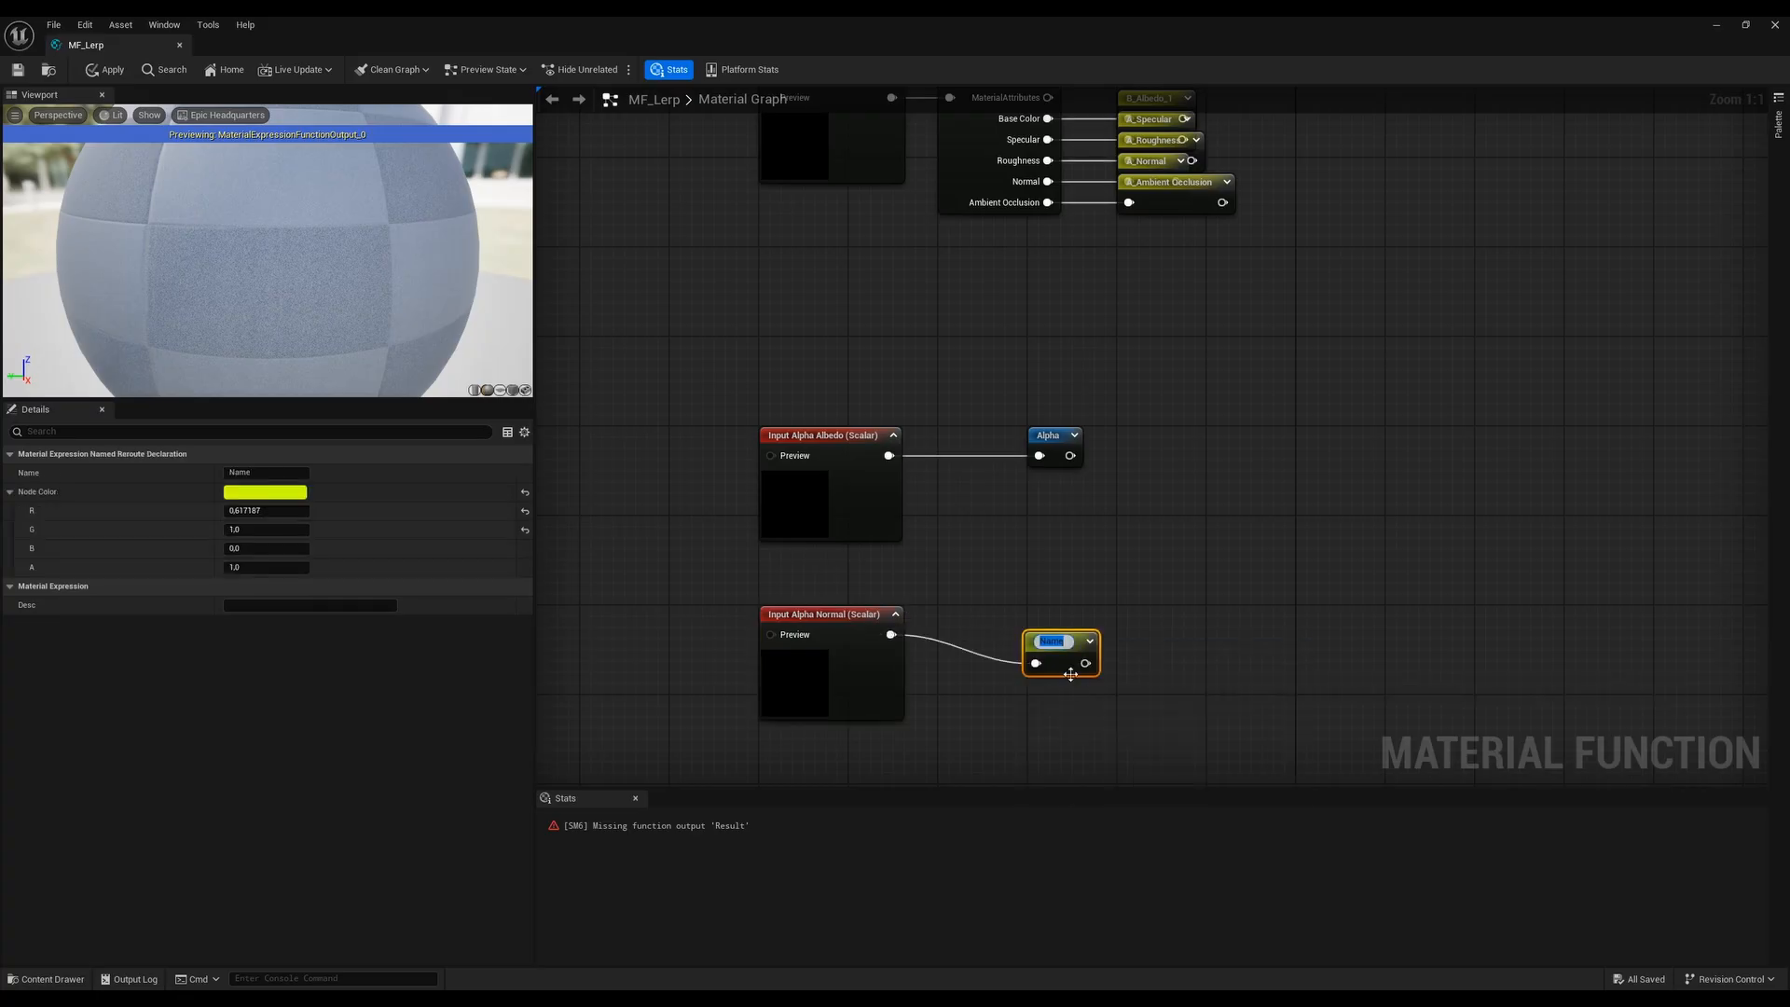
Name the new reroute Alpha Normal and line it up with the Alpha Normal input's output
type("Alpha Normal")
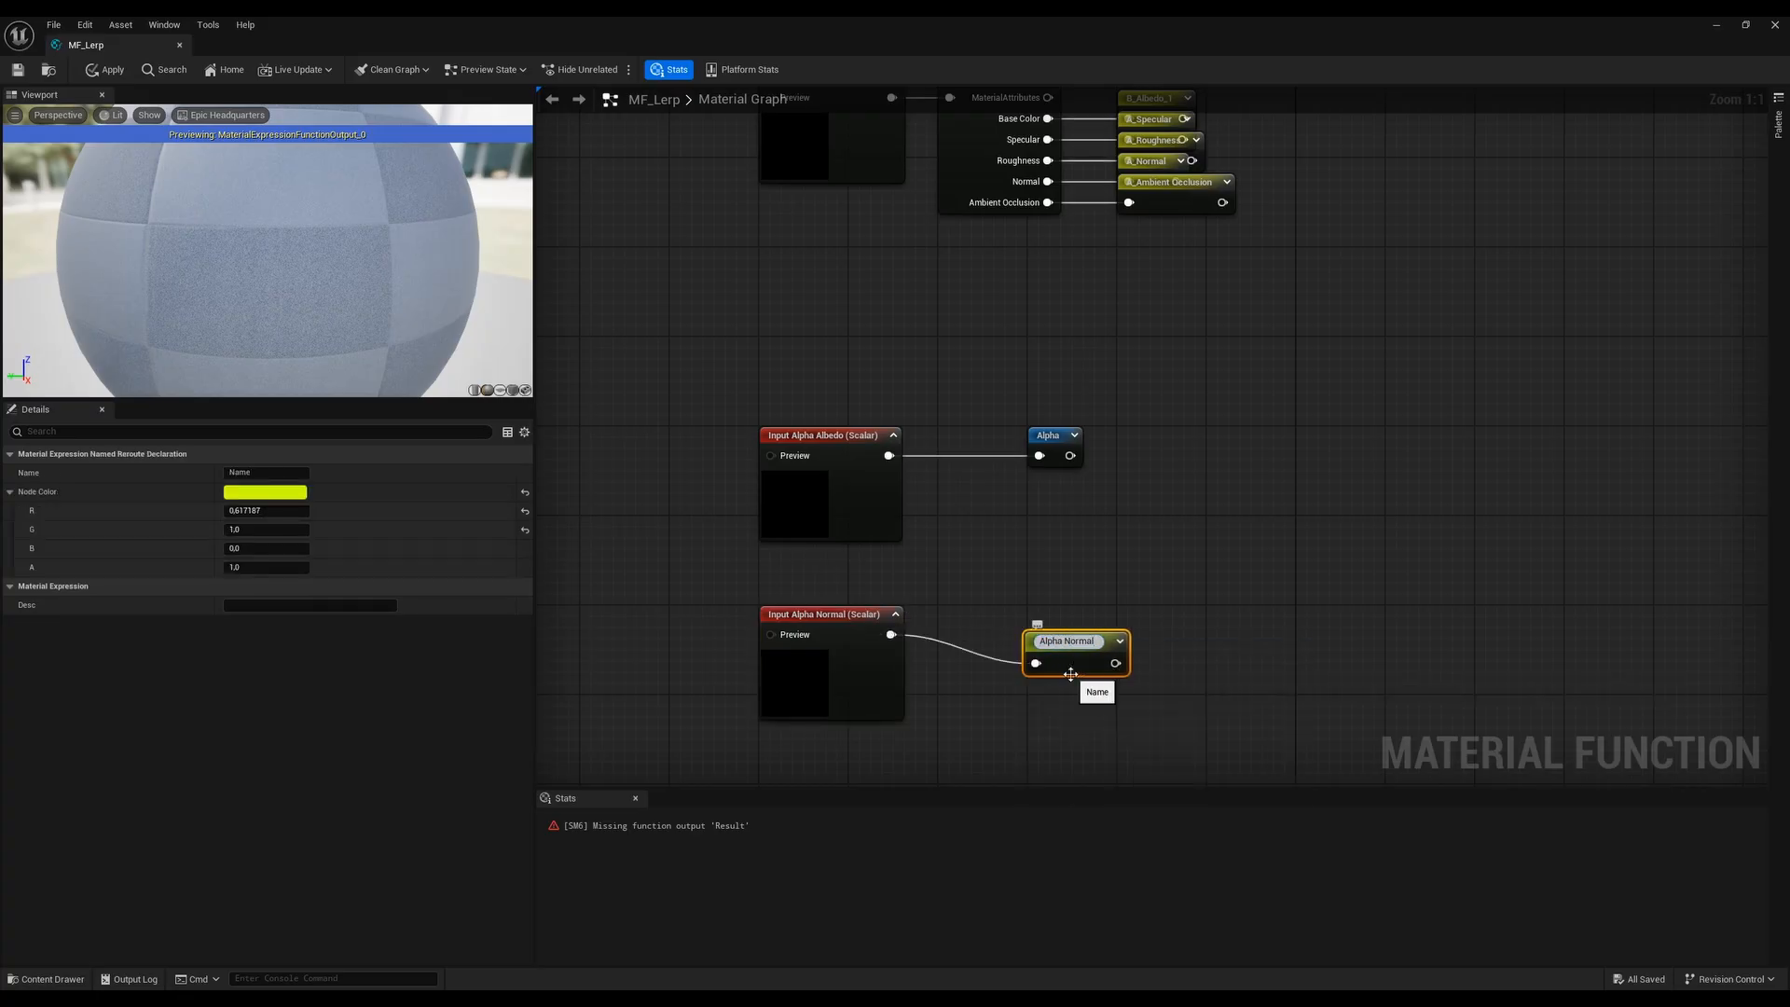
key("Return")
left_click_drag(1069, 650, 1075, 631)
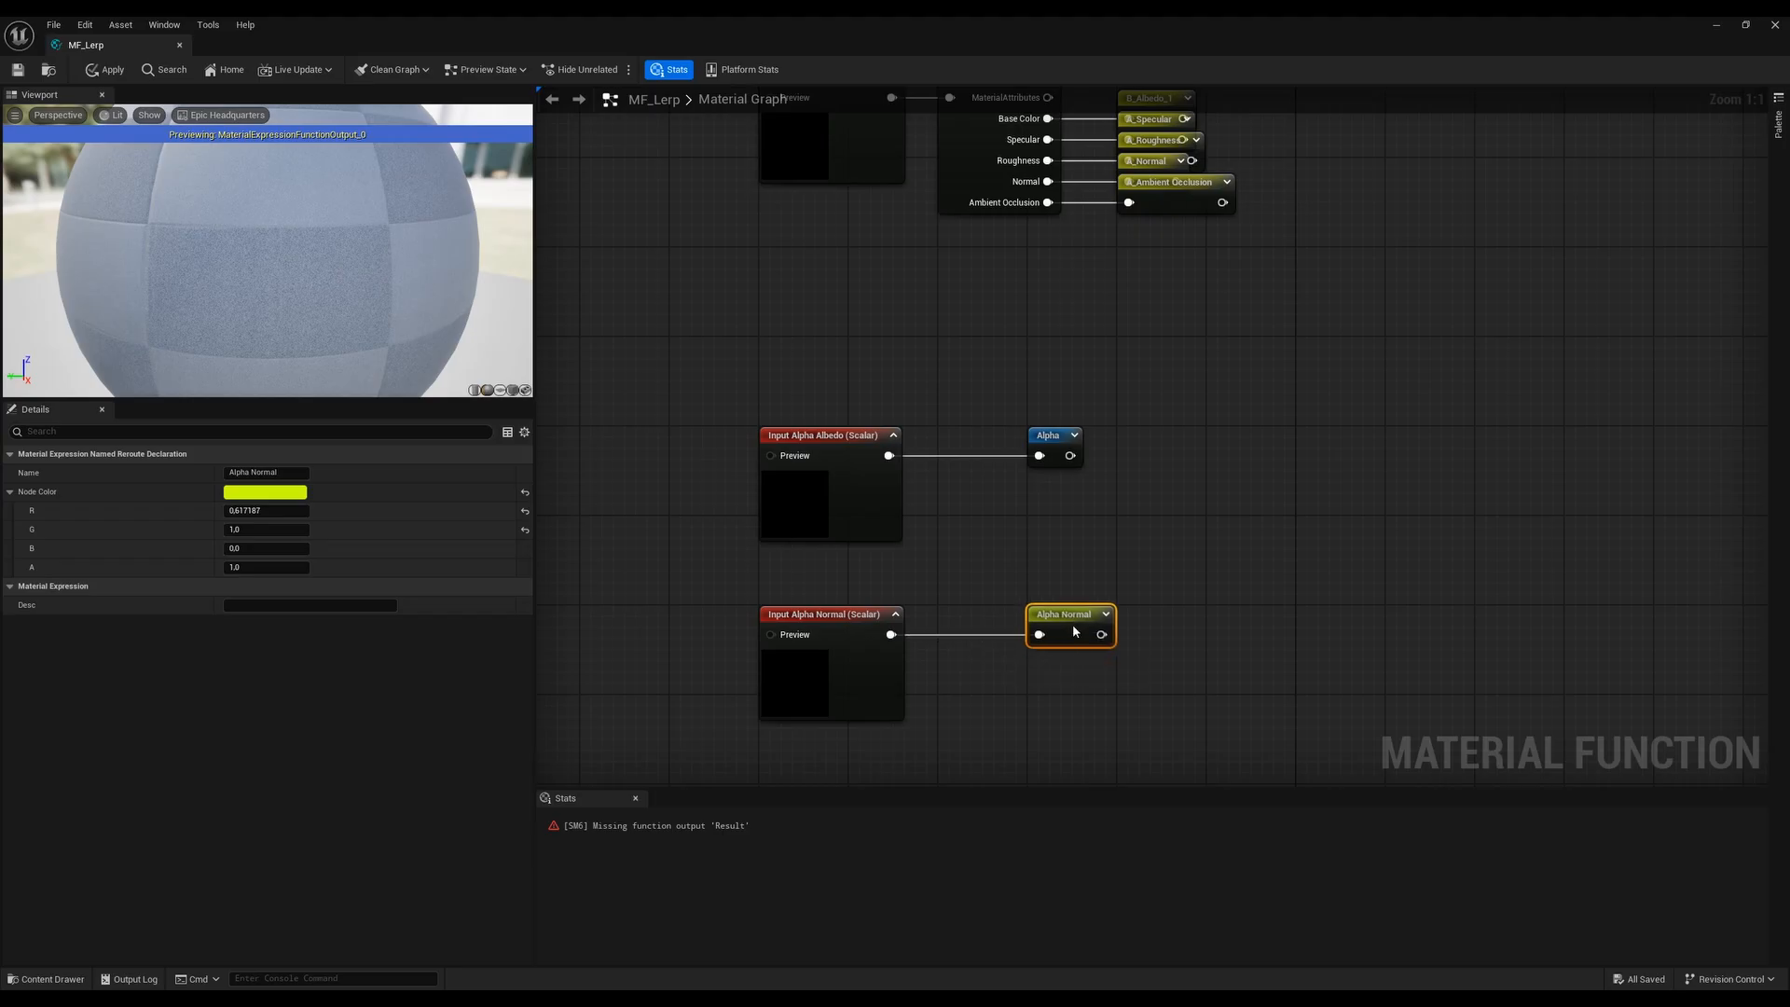
left_click_drag(696, 722, 1145, 371)
left_click(1156, 474)
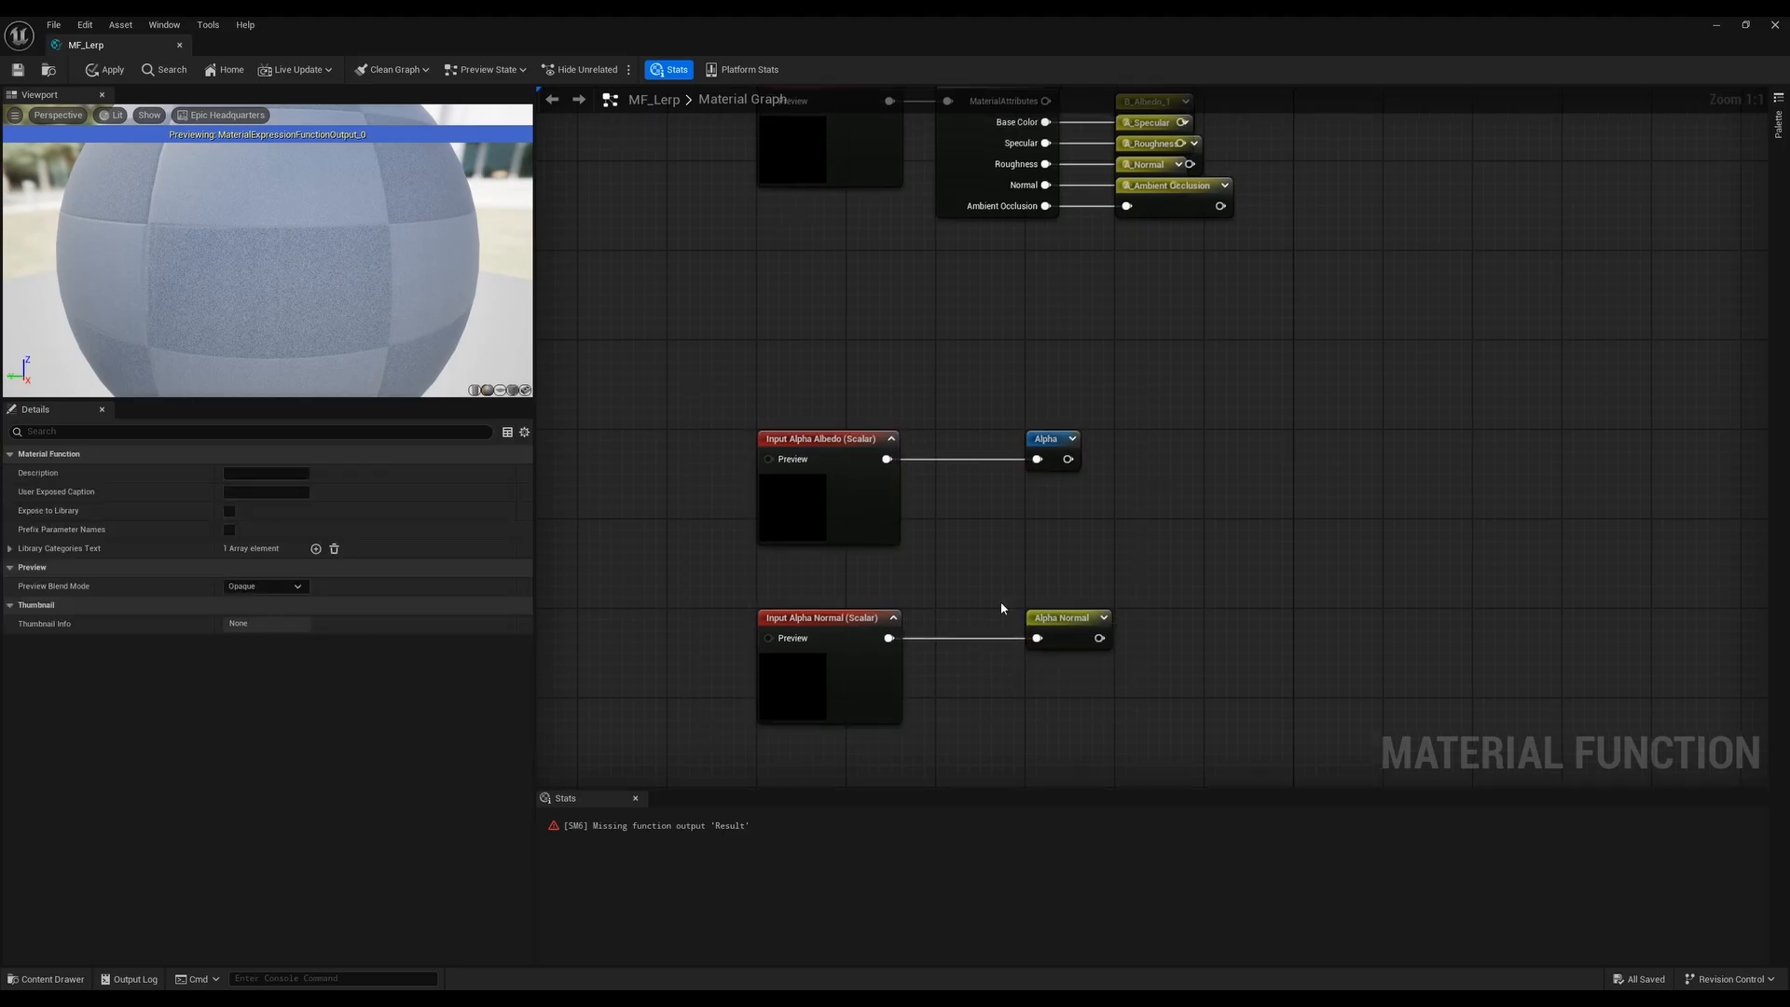
right_click_drag(1406, 416, 1124, 500)
right_click(1165, 446)
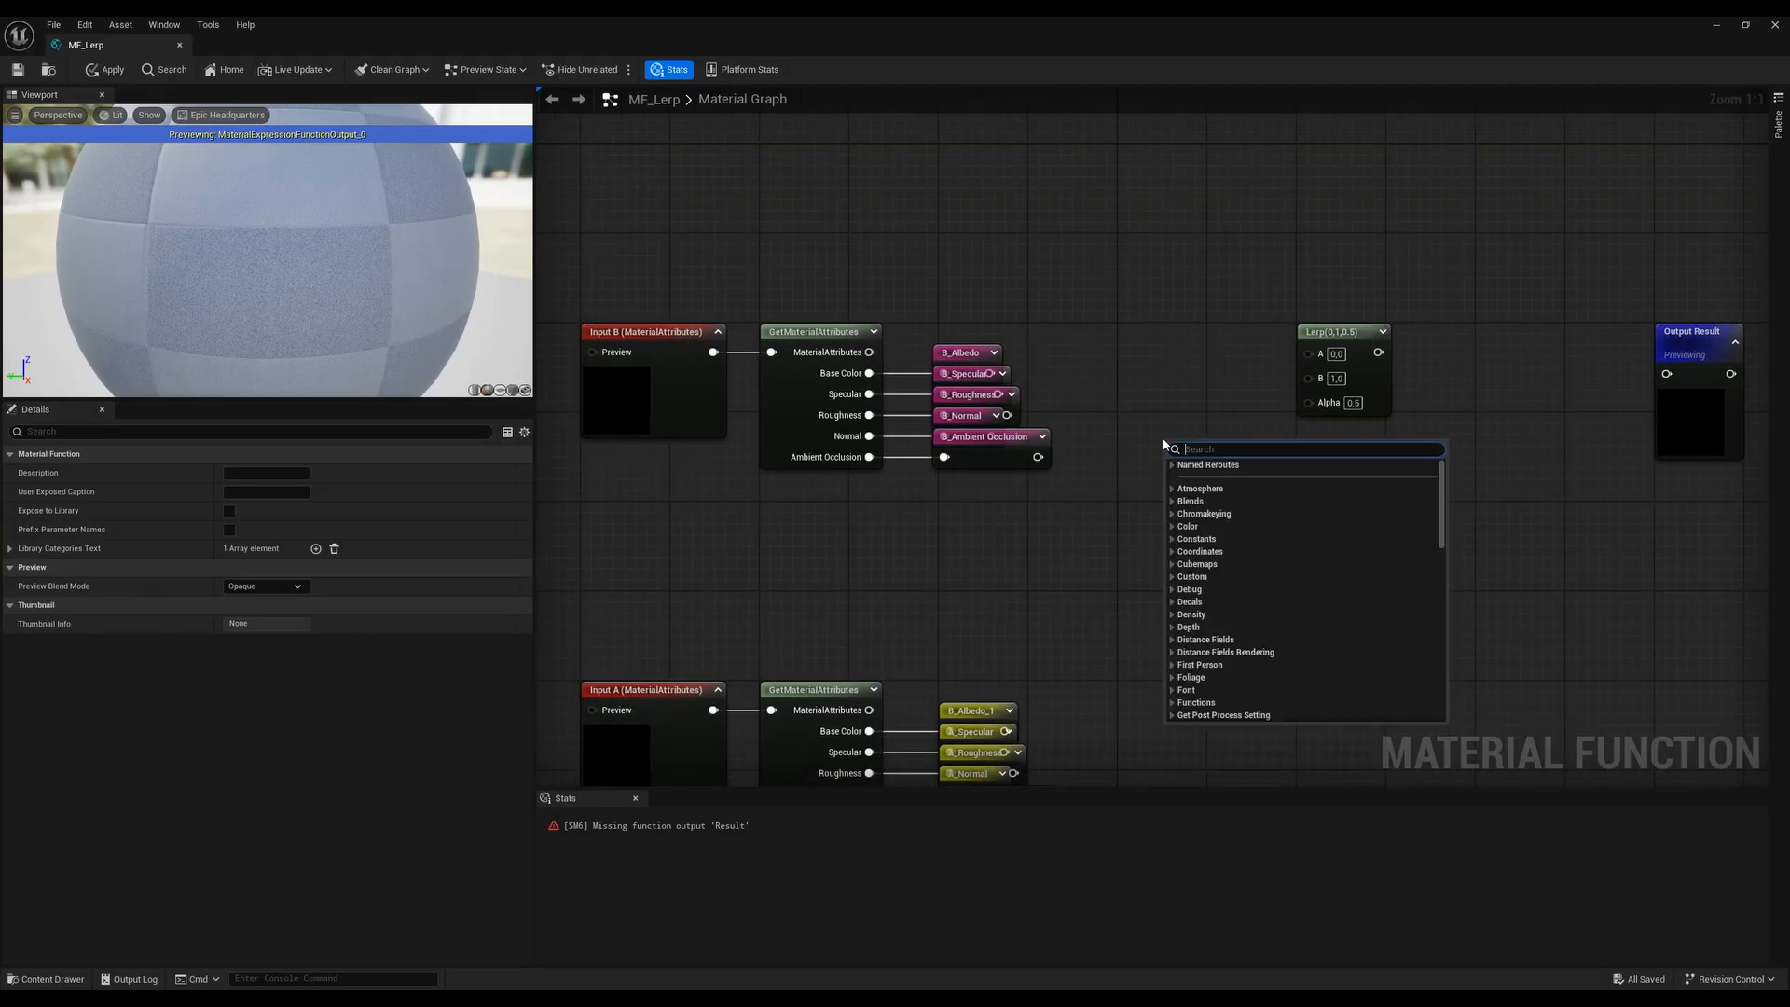
left_click(1173, 465)
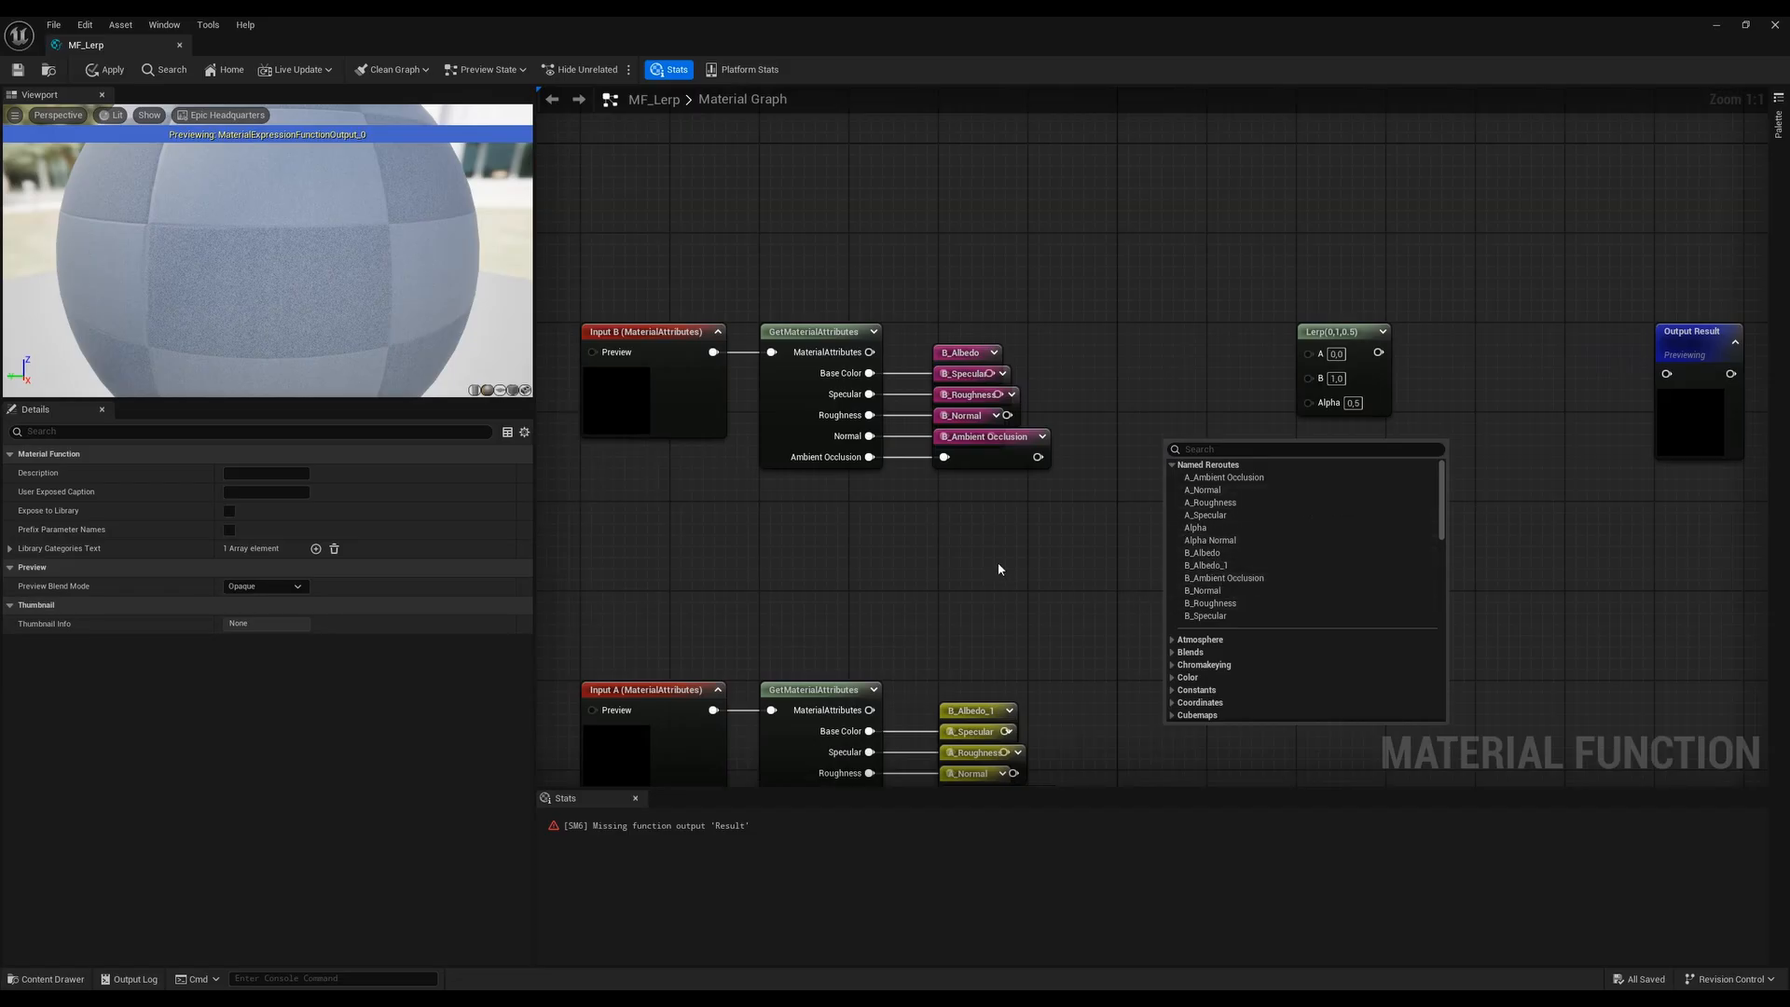
Rename the albedo reroute of Input A as A_Albedo and apply the changes to the material function
mouse_move(998, 563)
right_mouse_down()
mouse_move(1026, 363)
mouse_move(1020, 551)
right_mouse_up()
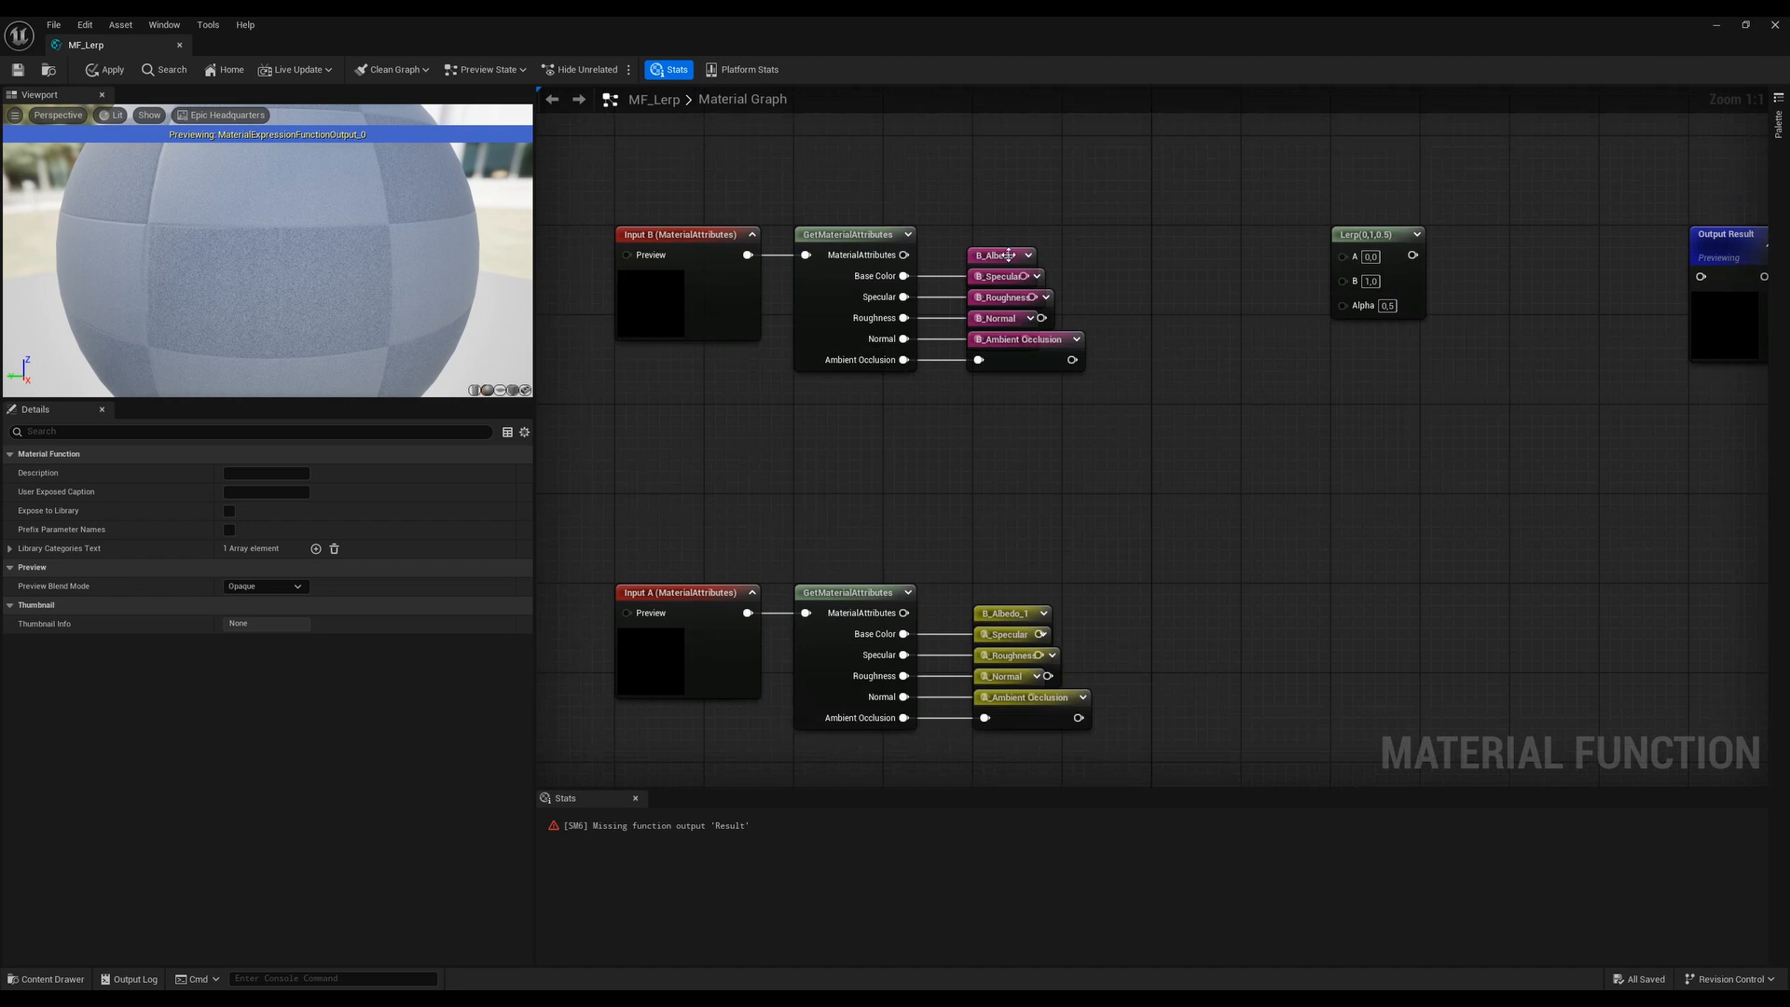
left_click(1016, 613)
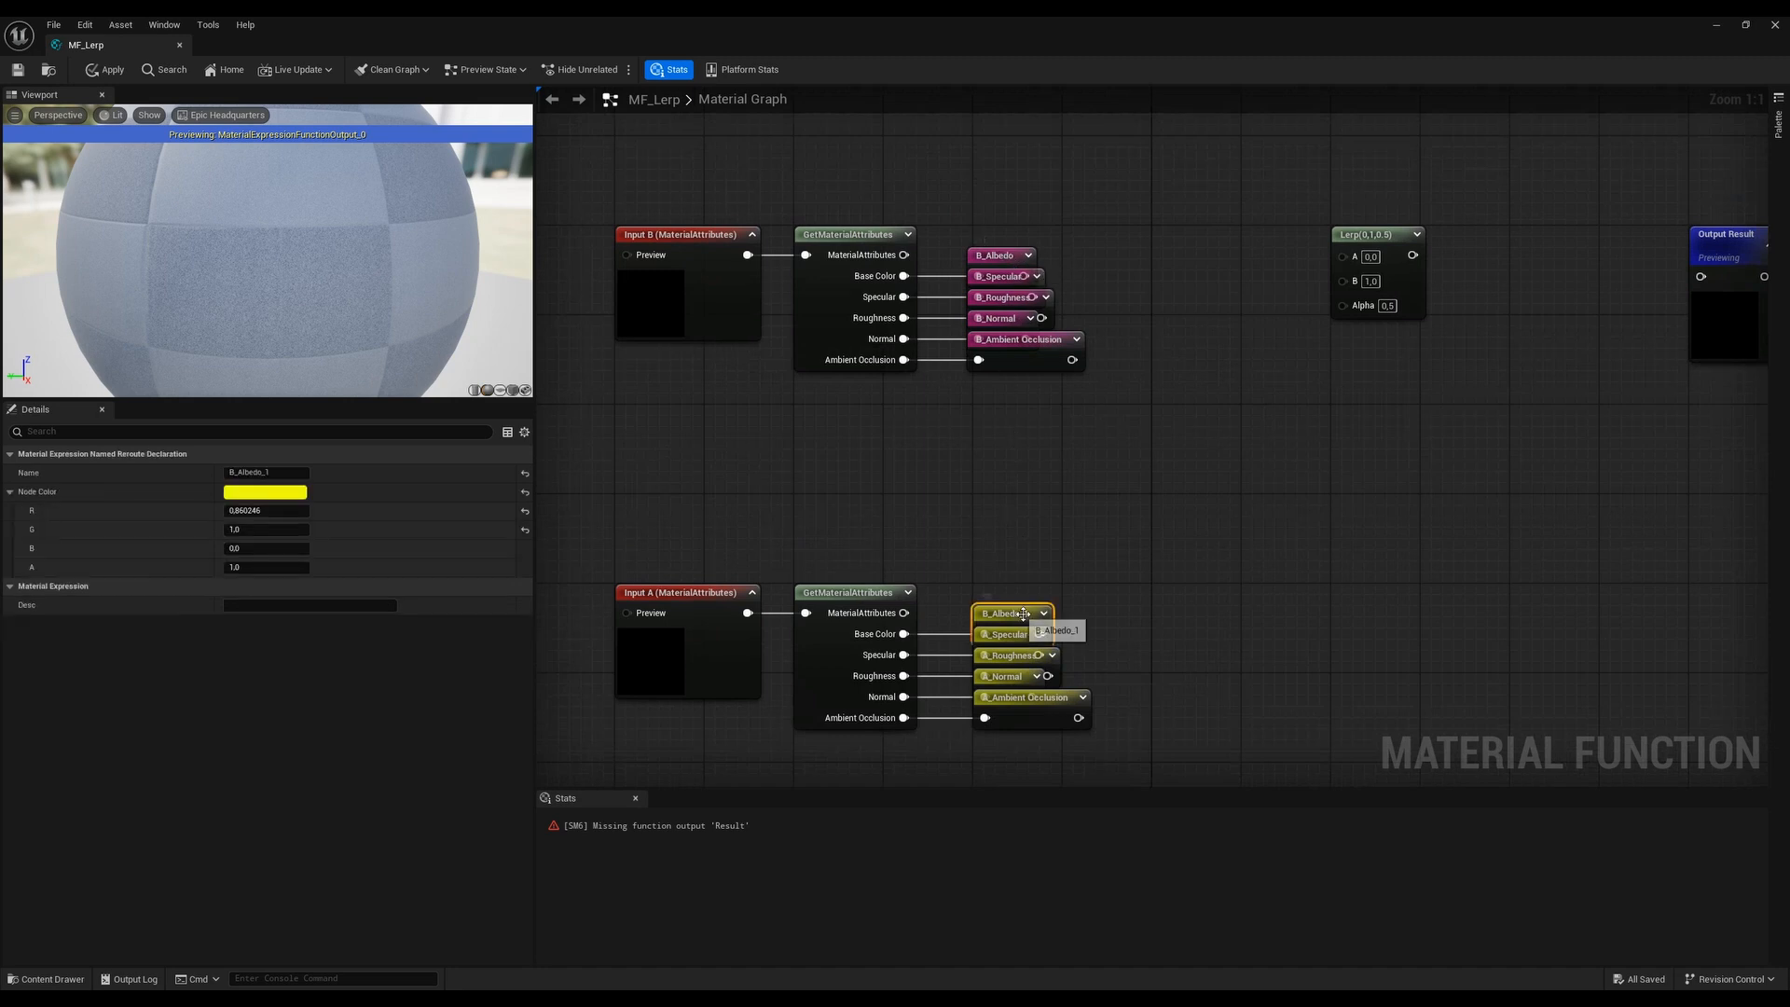
left_click(289, 477)
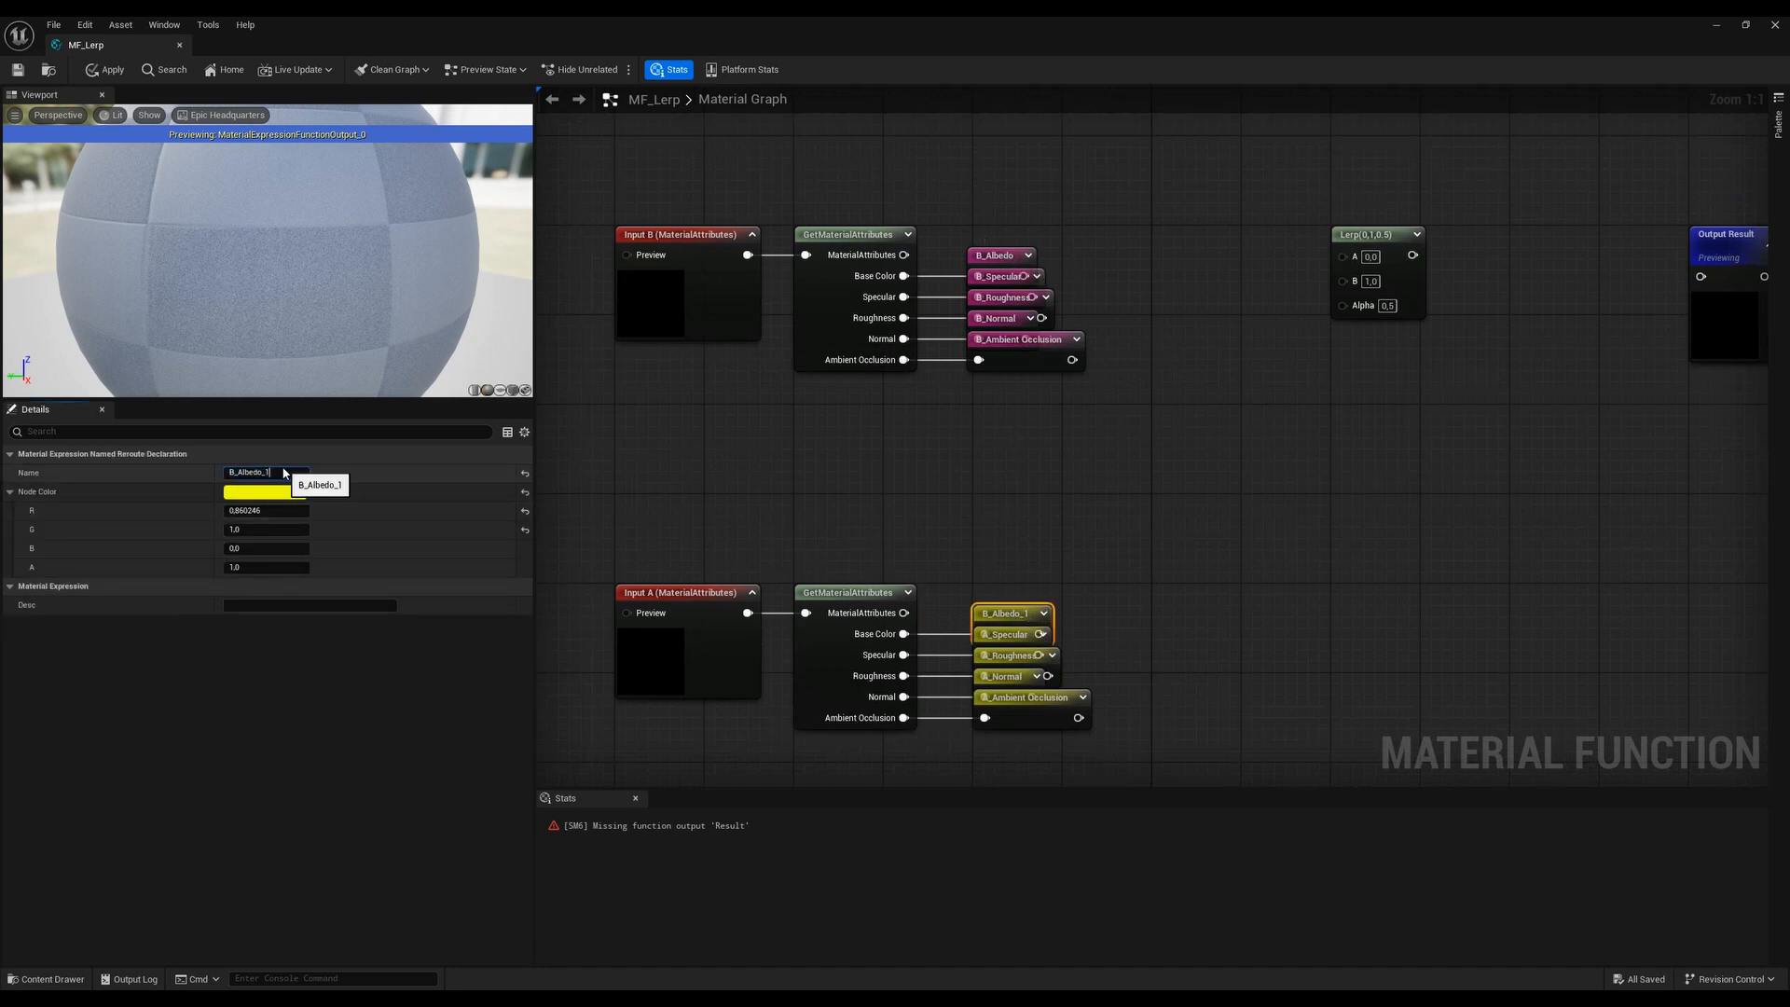
key("BackSpace")
key("BackSpace")
type("A")
left_click(1023, 471)
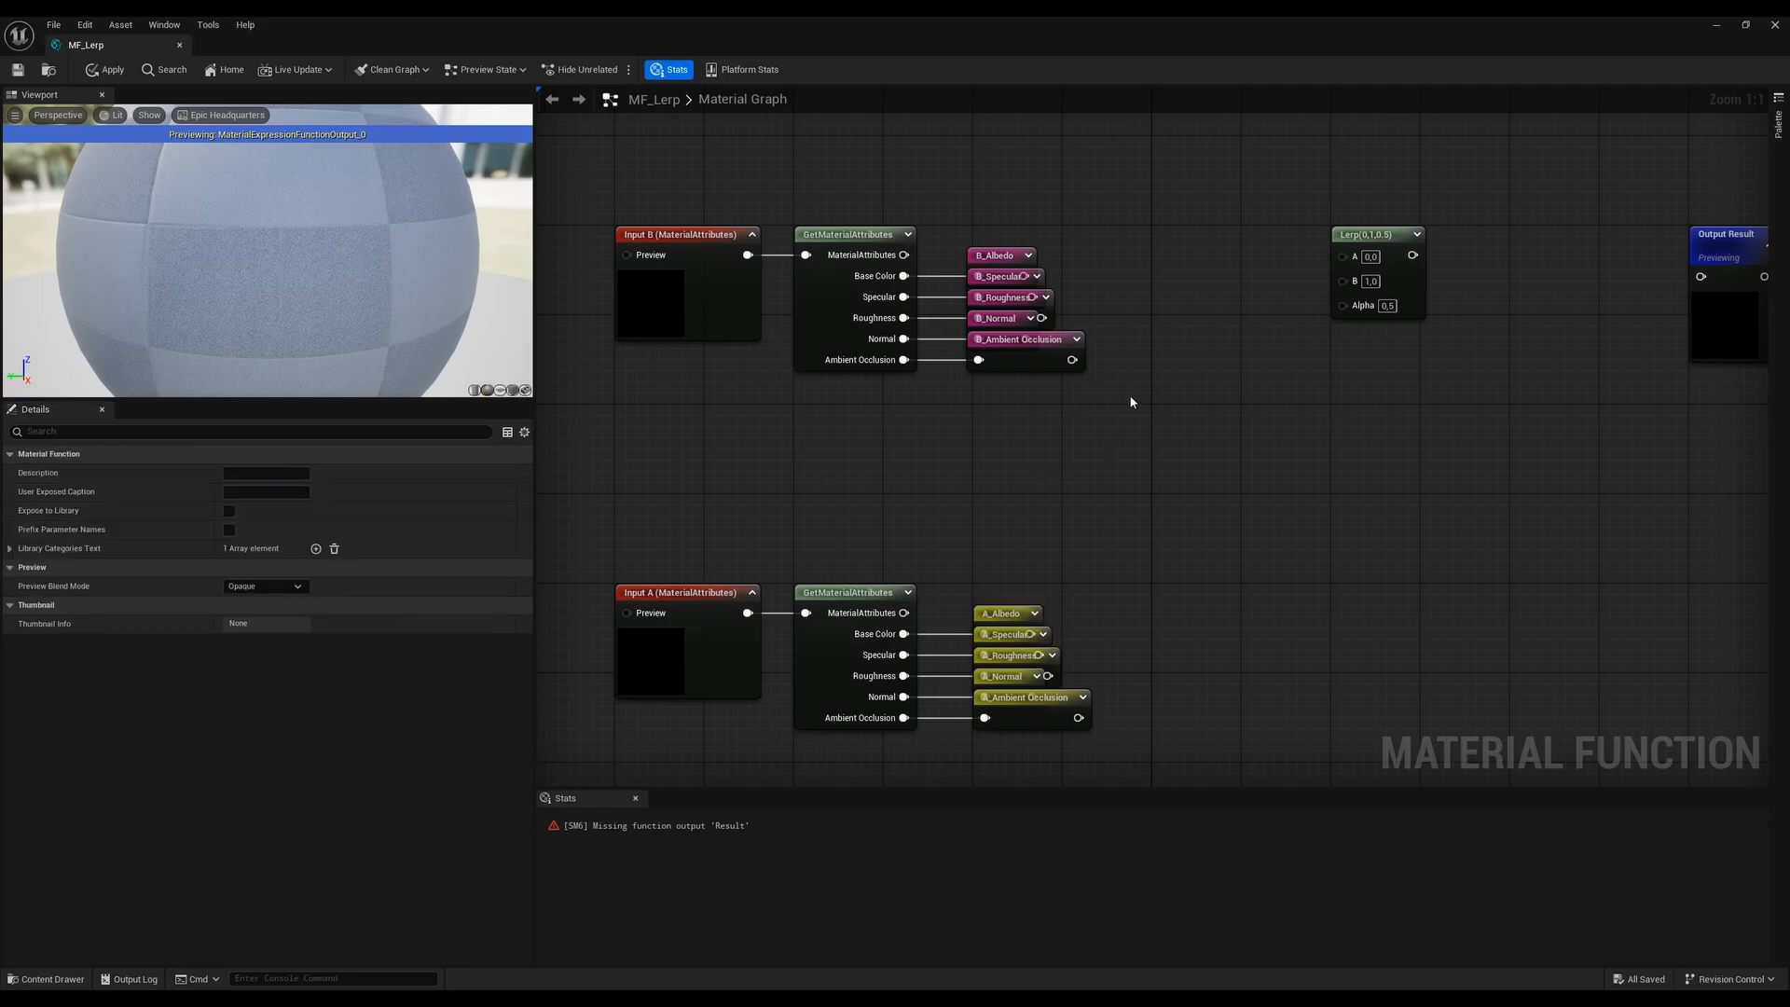
right_click_drag(1186, 342, 1116, 440)
right_click(1116, 440)
left_click(105, 69)
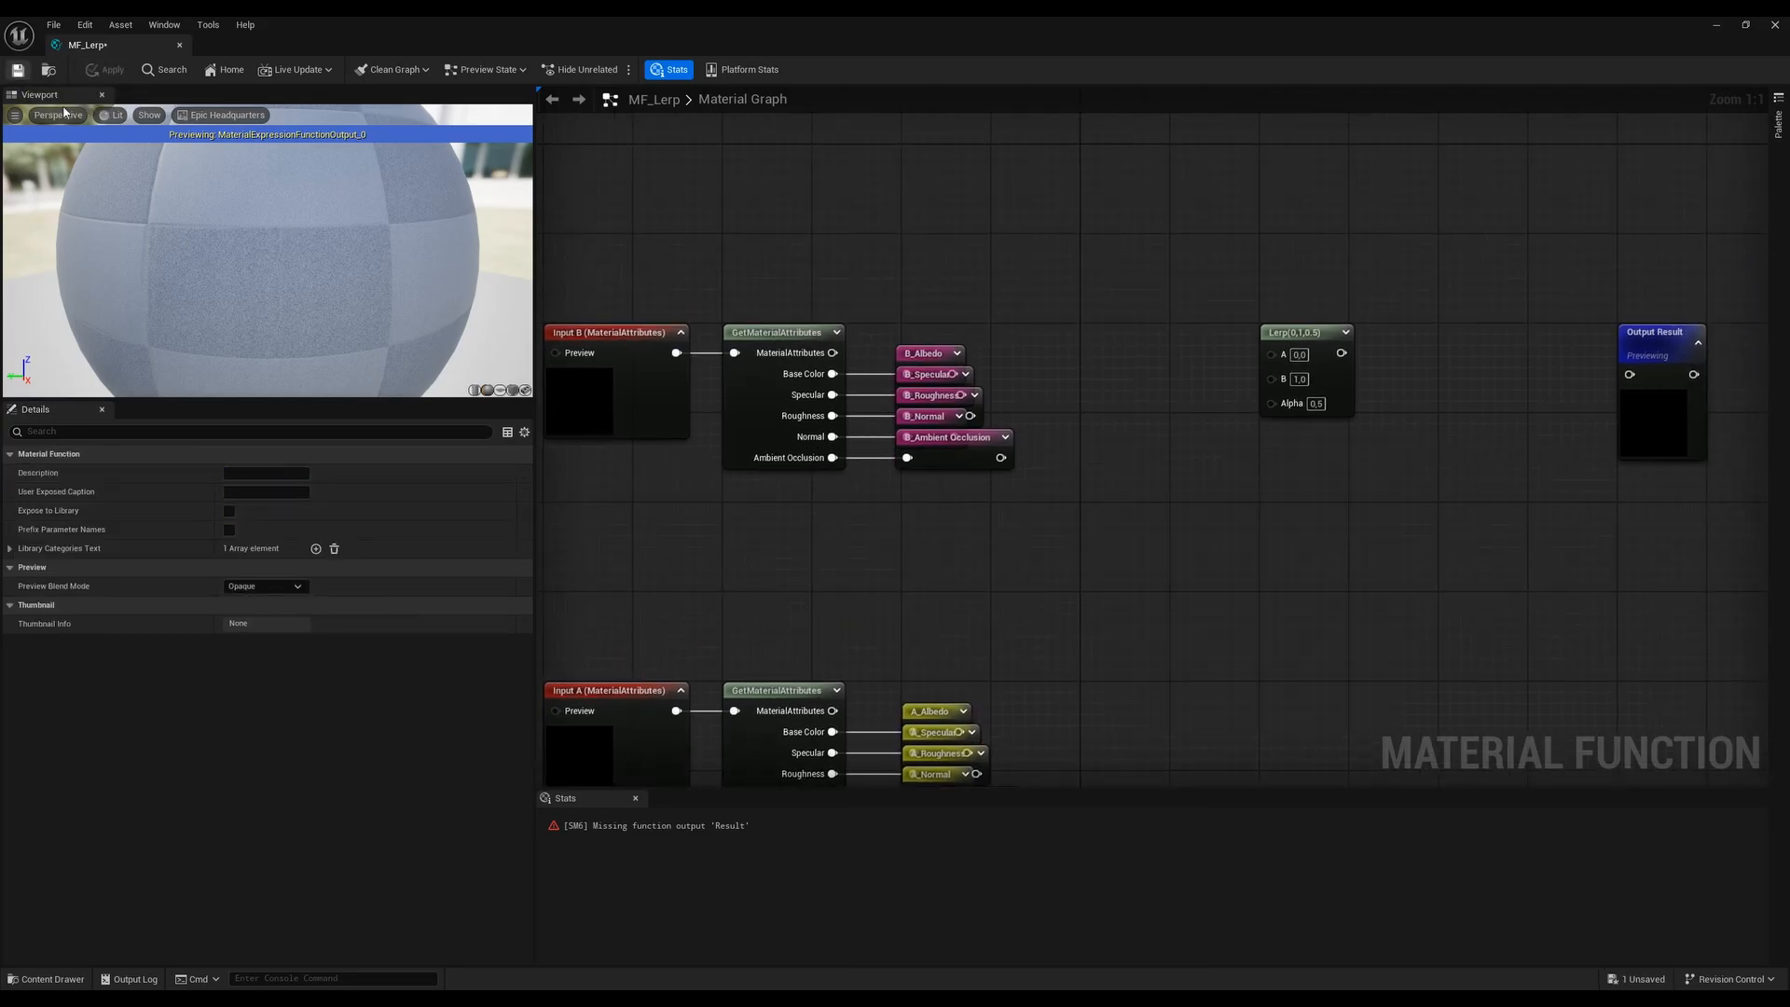
Add a B_Albedo named reroute ahead of the Lerp node and shift the Lerp node over to make room
right_click(1067, 443)
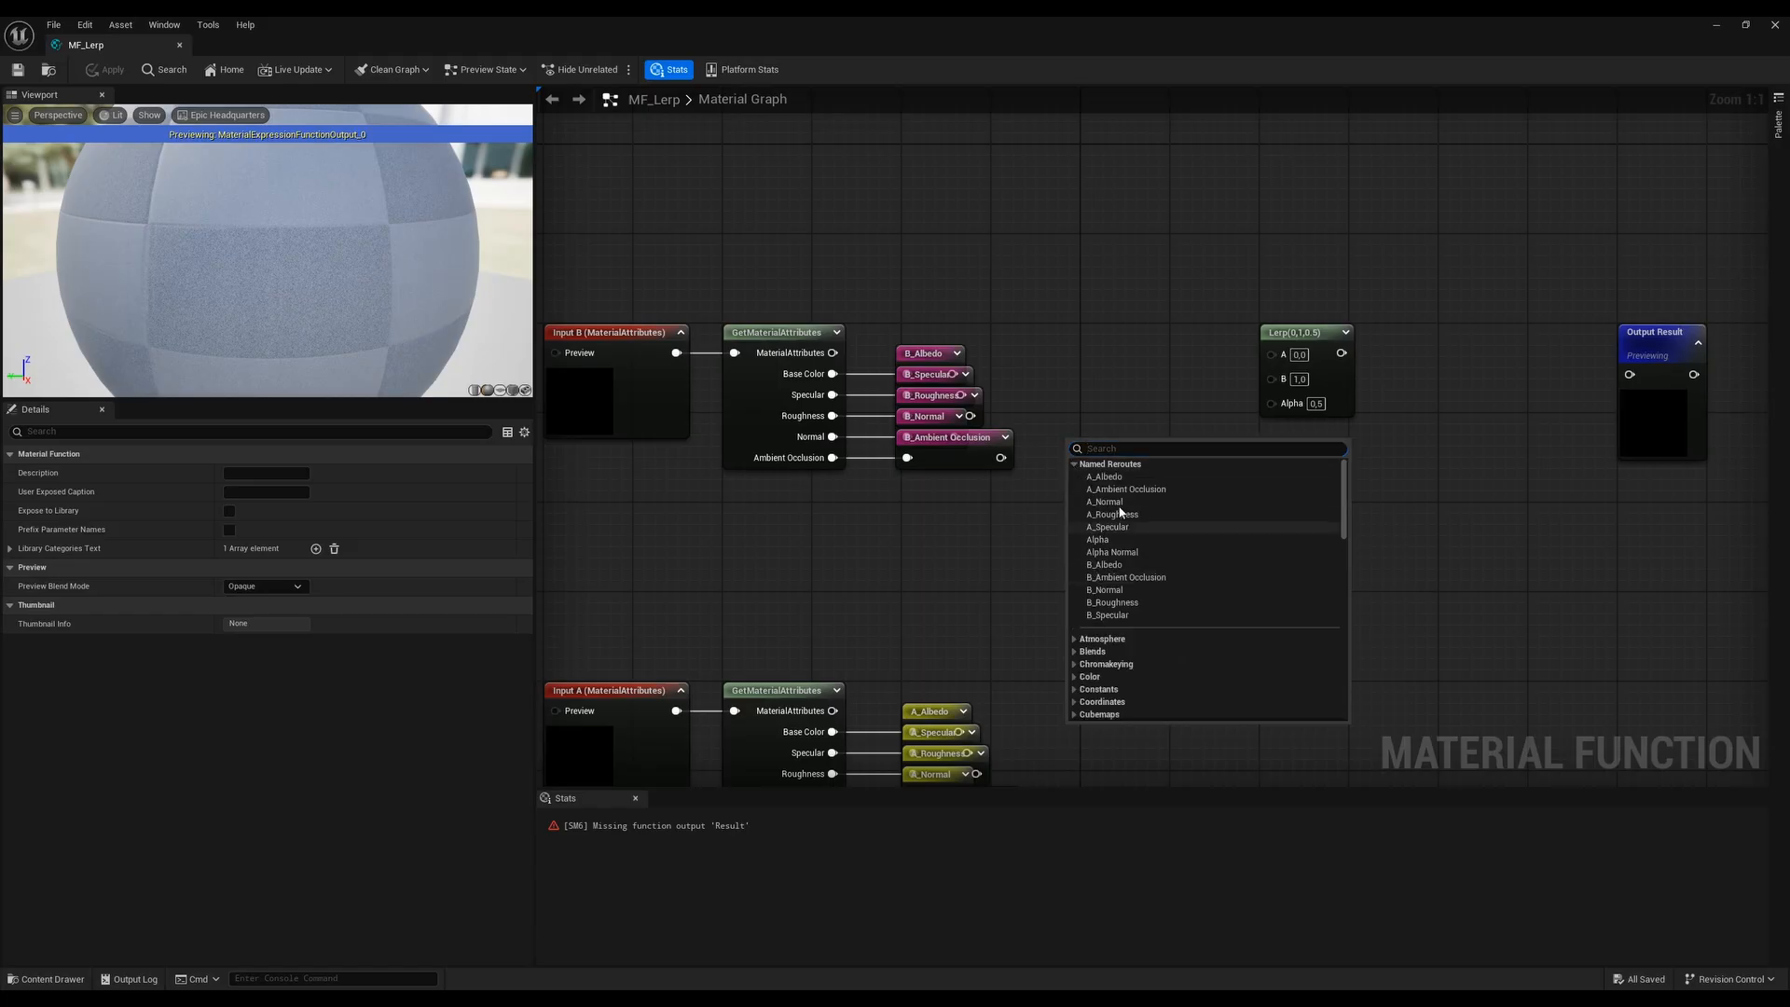
left_click(1108, 565)
right_click_drag(1262, 463, 1128, 544)
left_click_drag(969, 529, 982, 407)
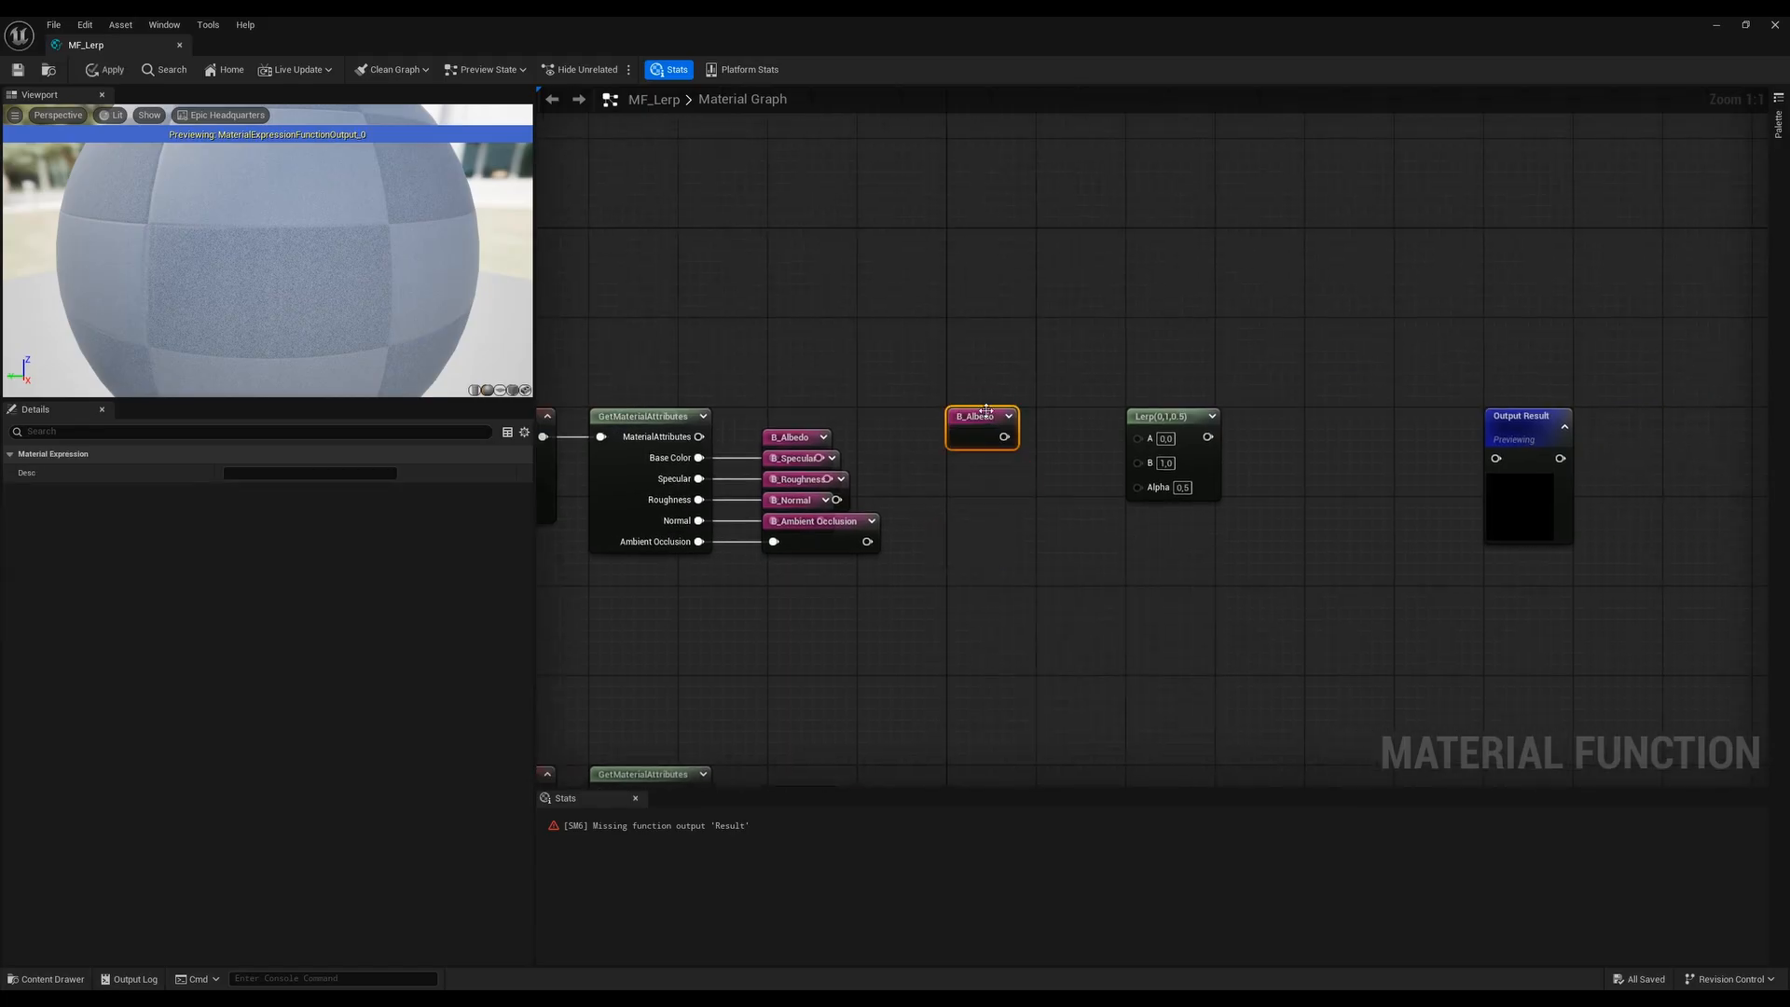
right_click_drag(1109, 499, 990, 499)
left_click_drag(1062, 415, 1240, 416)
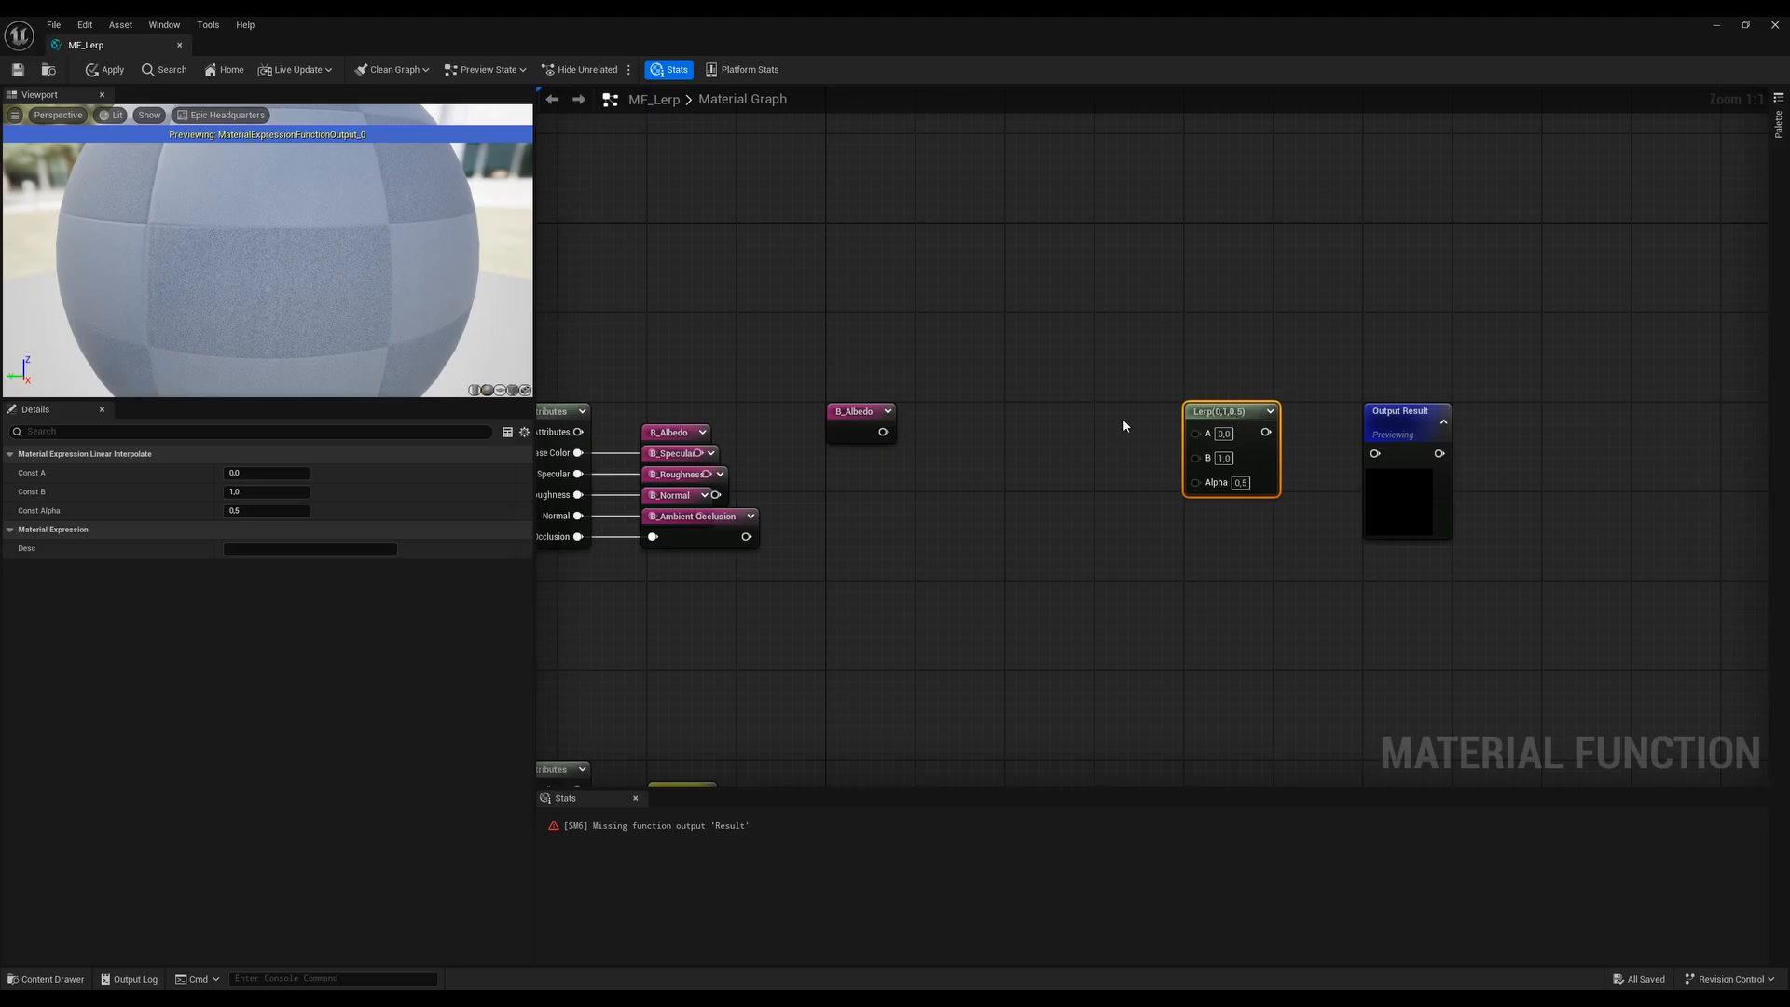
left_click_drag(881, 415, 950, 411)
left_click(966, 518)
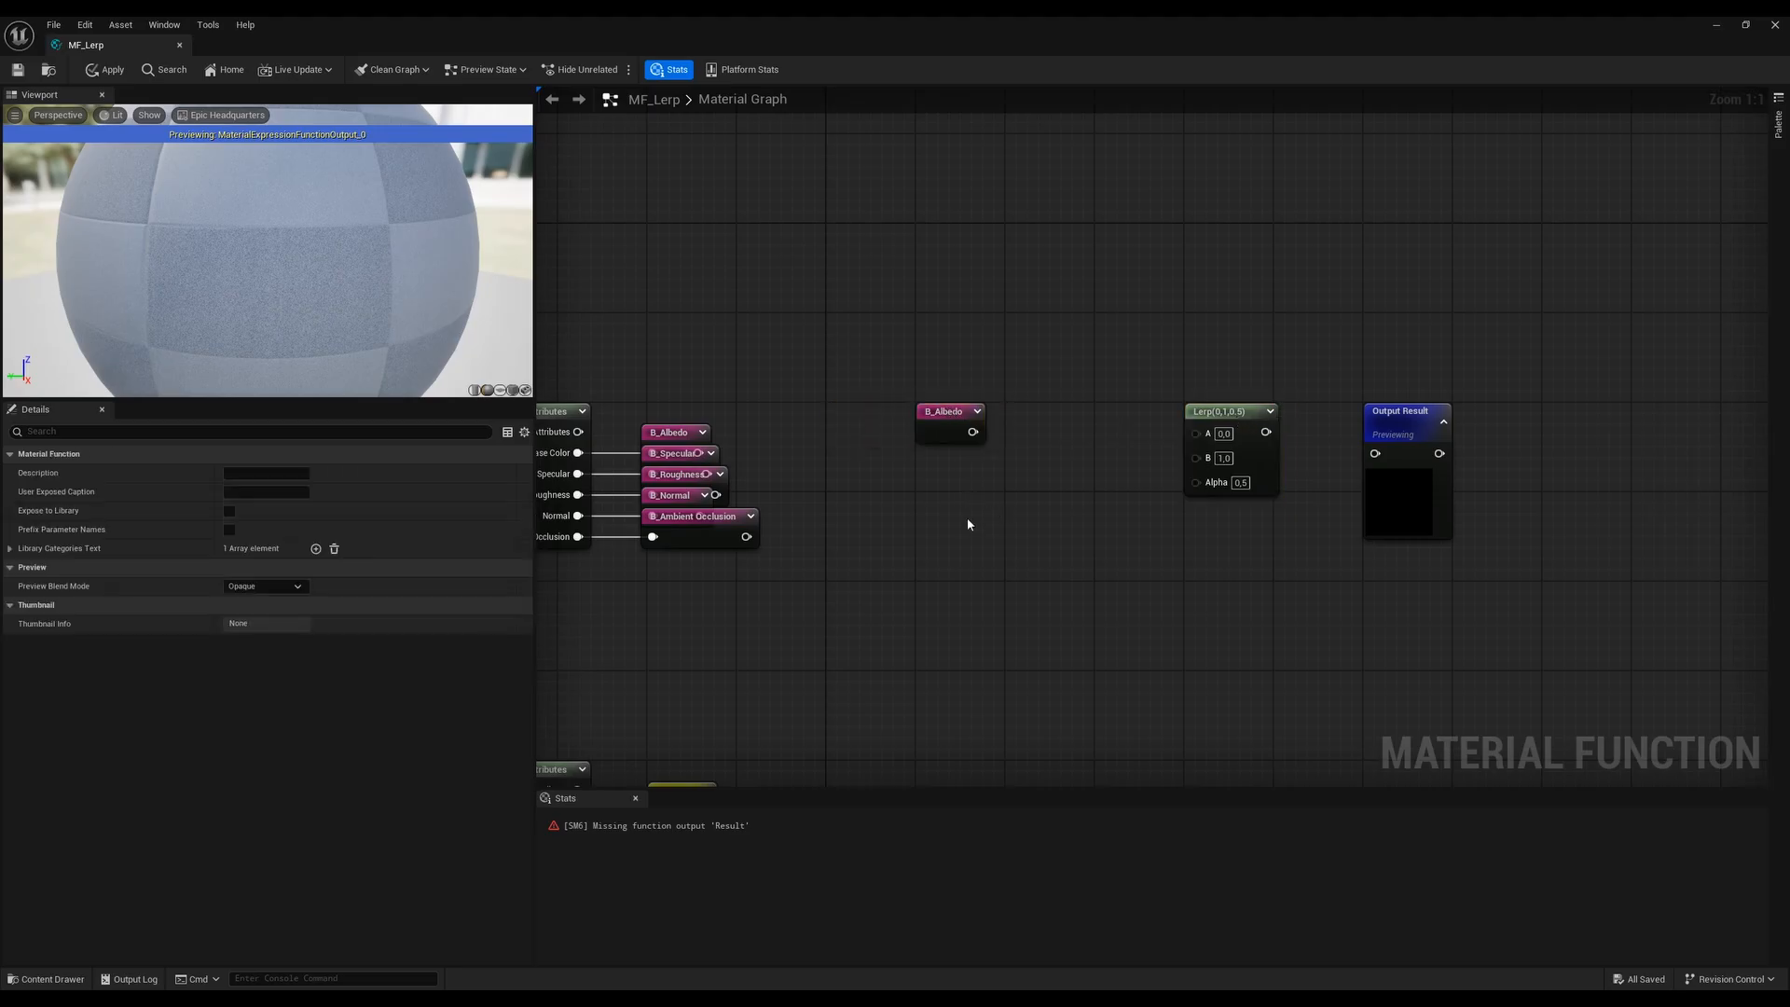
Add an A_Albedo named reroute directly below the B_Albedo reroute near the Lerp node
right_click(966, 518)
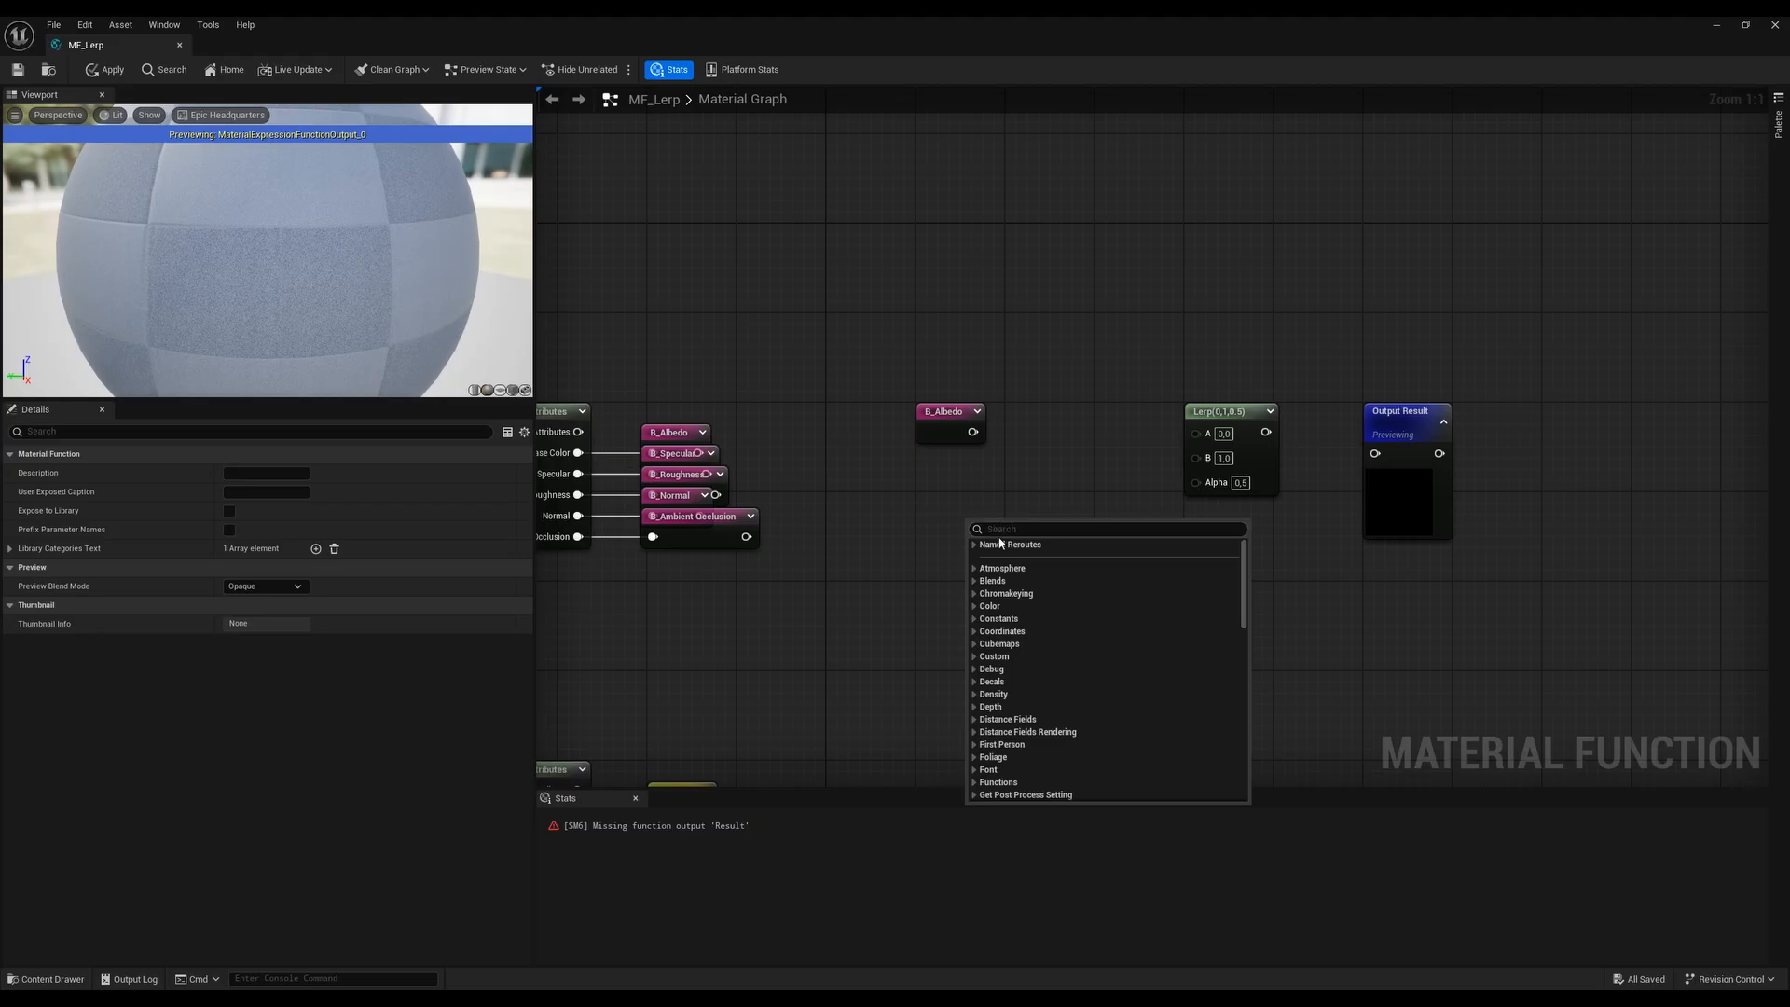
left_click(1000, 544)
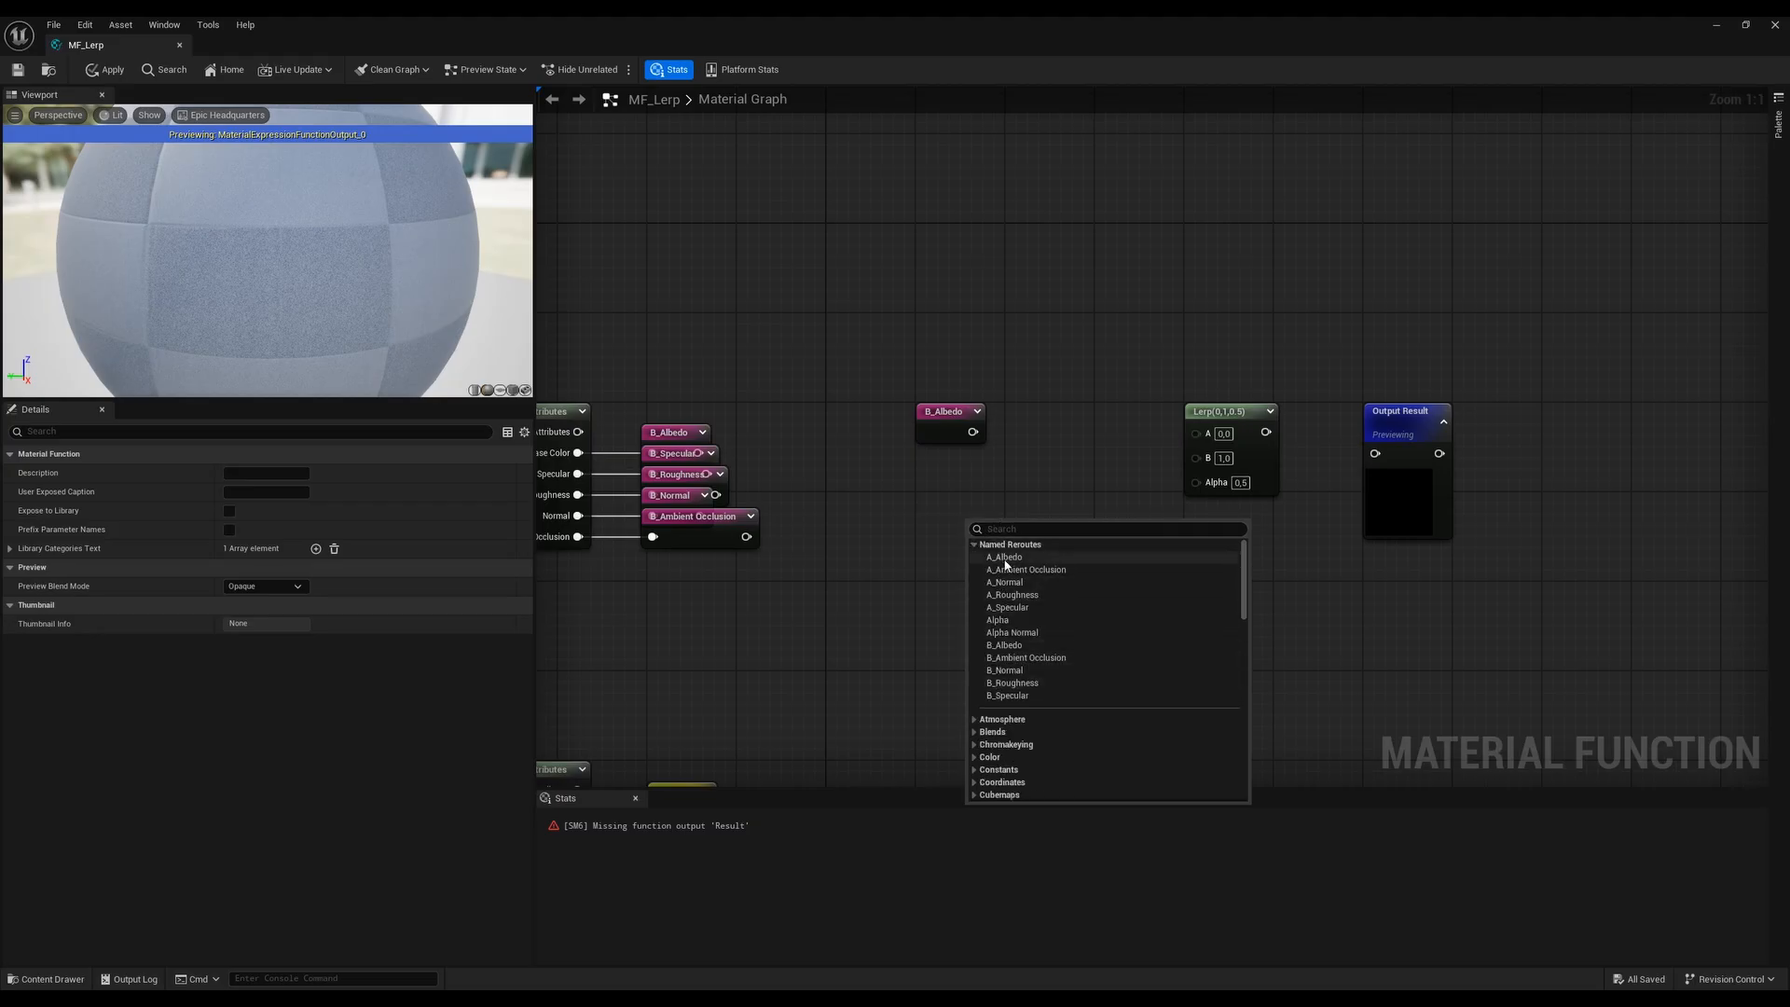
left_click(1005, 558)
left_click_drag(1005, 559, 946, 531)
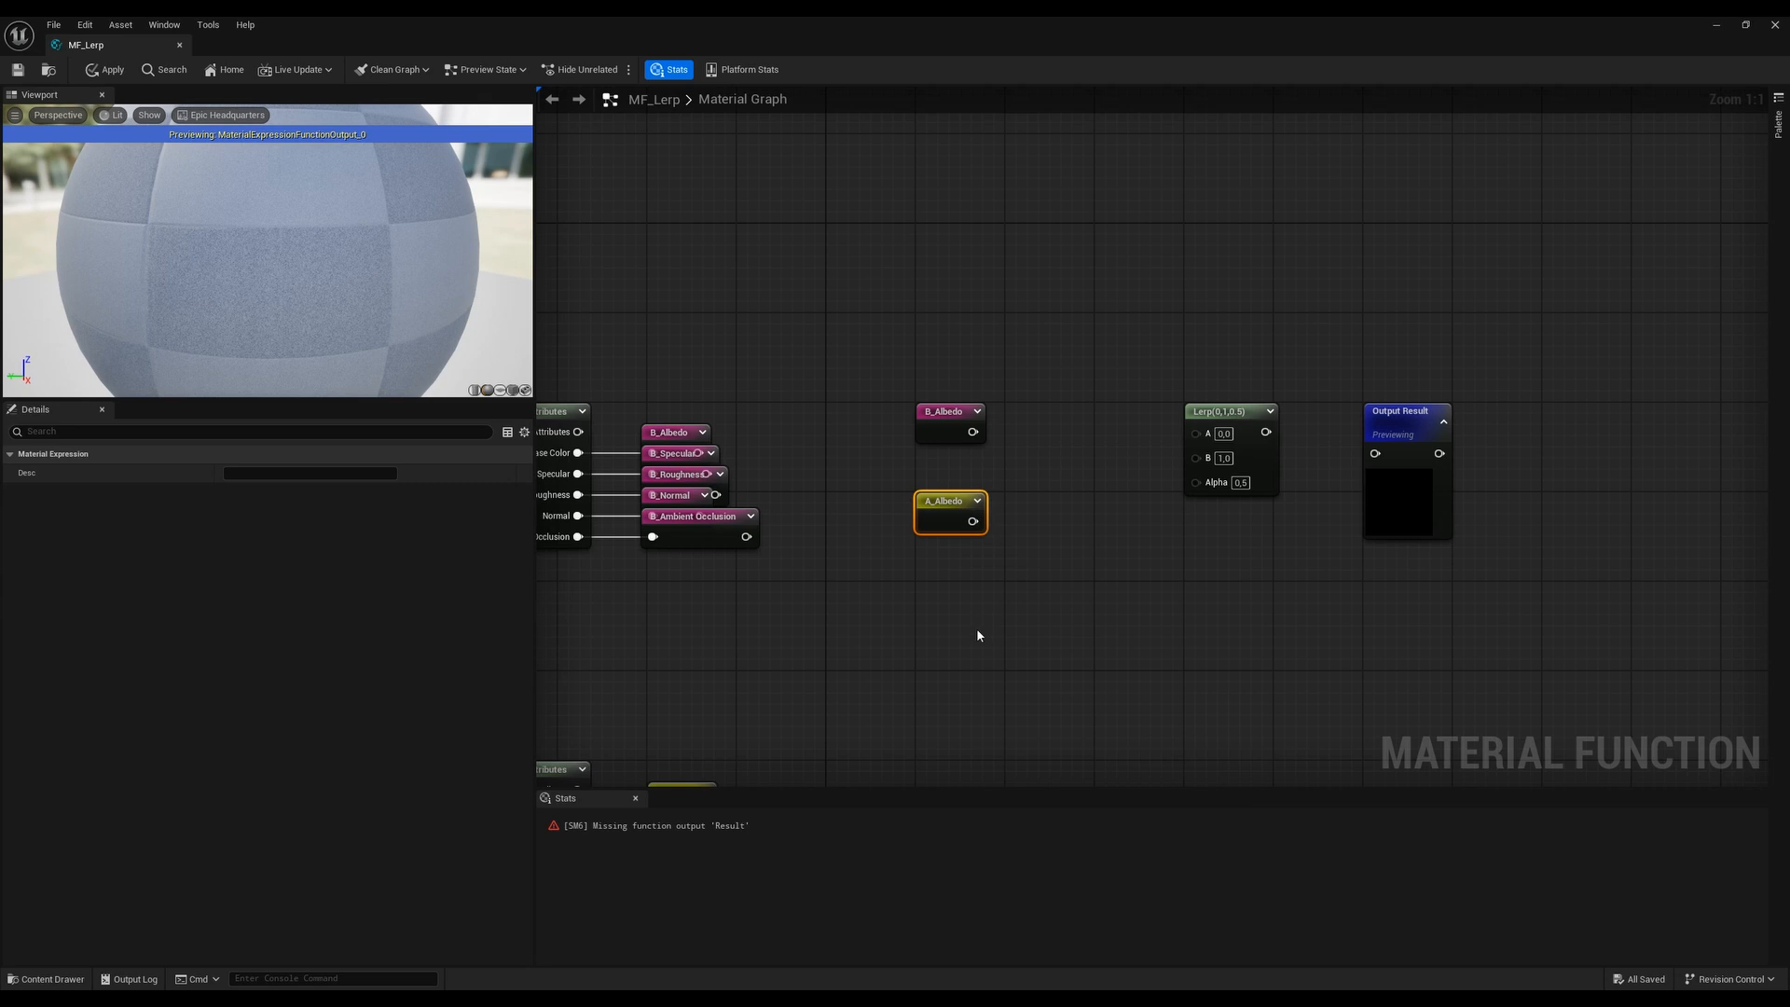
Add an Alpha named reroute and place it directly below the A_Albedo reroute near the Lerp node
right_click(979, 635)
left_click(988, 657)
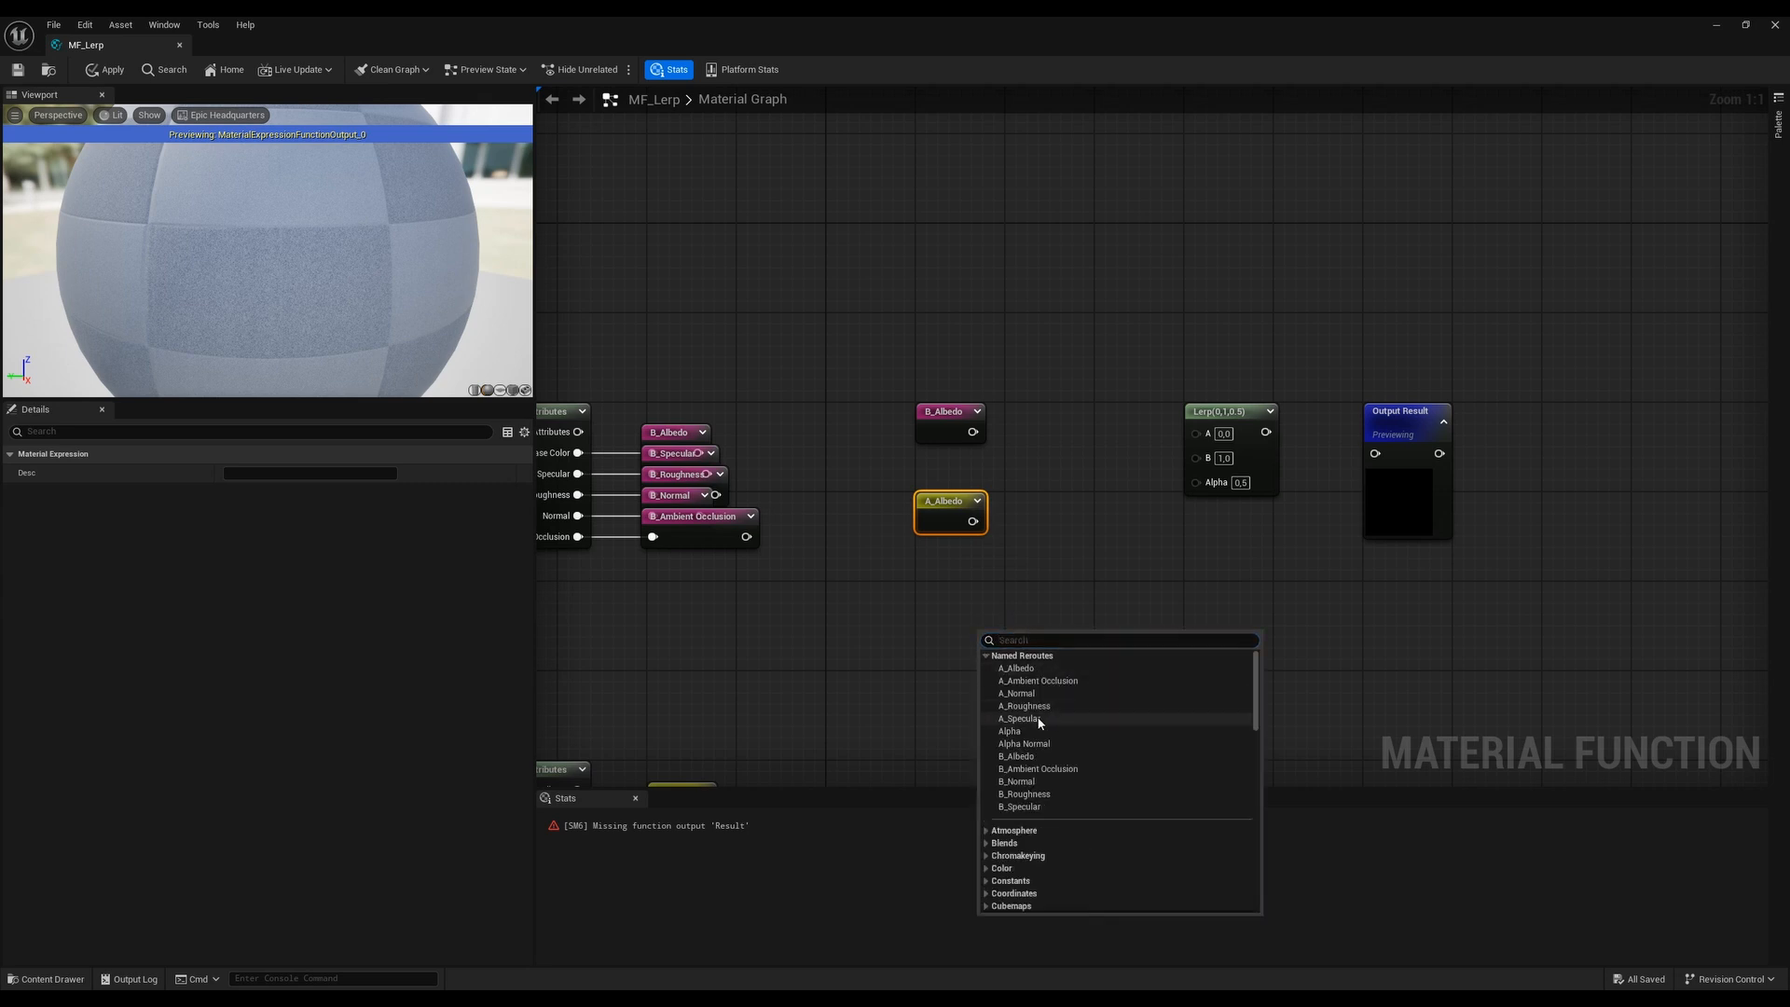
left_click(1010, 732)
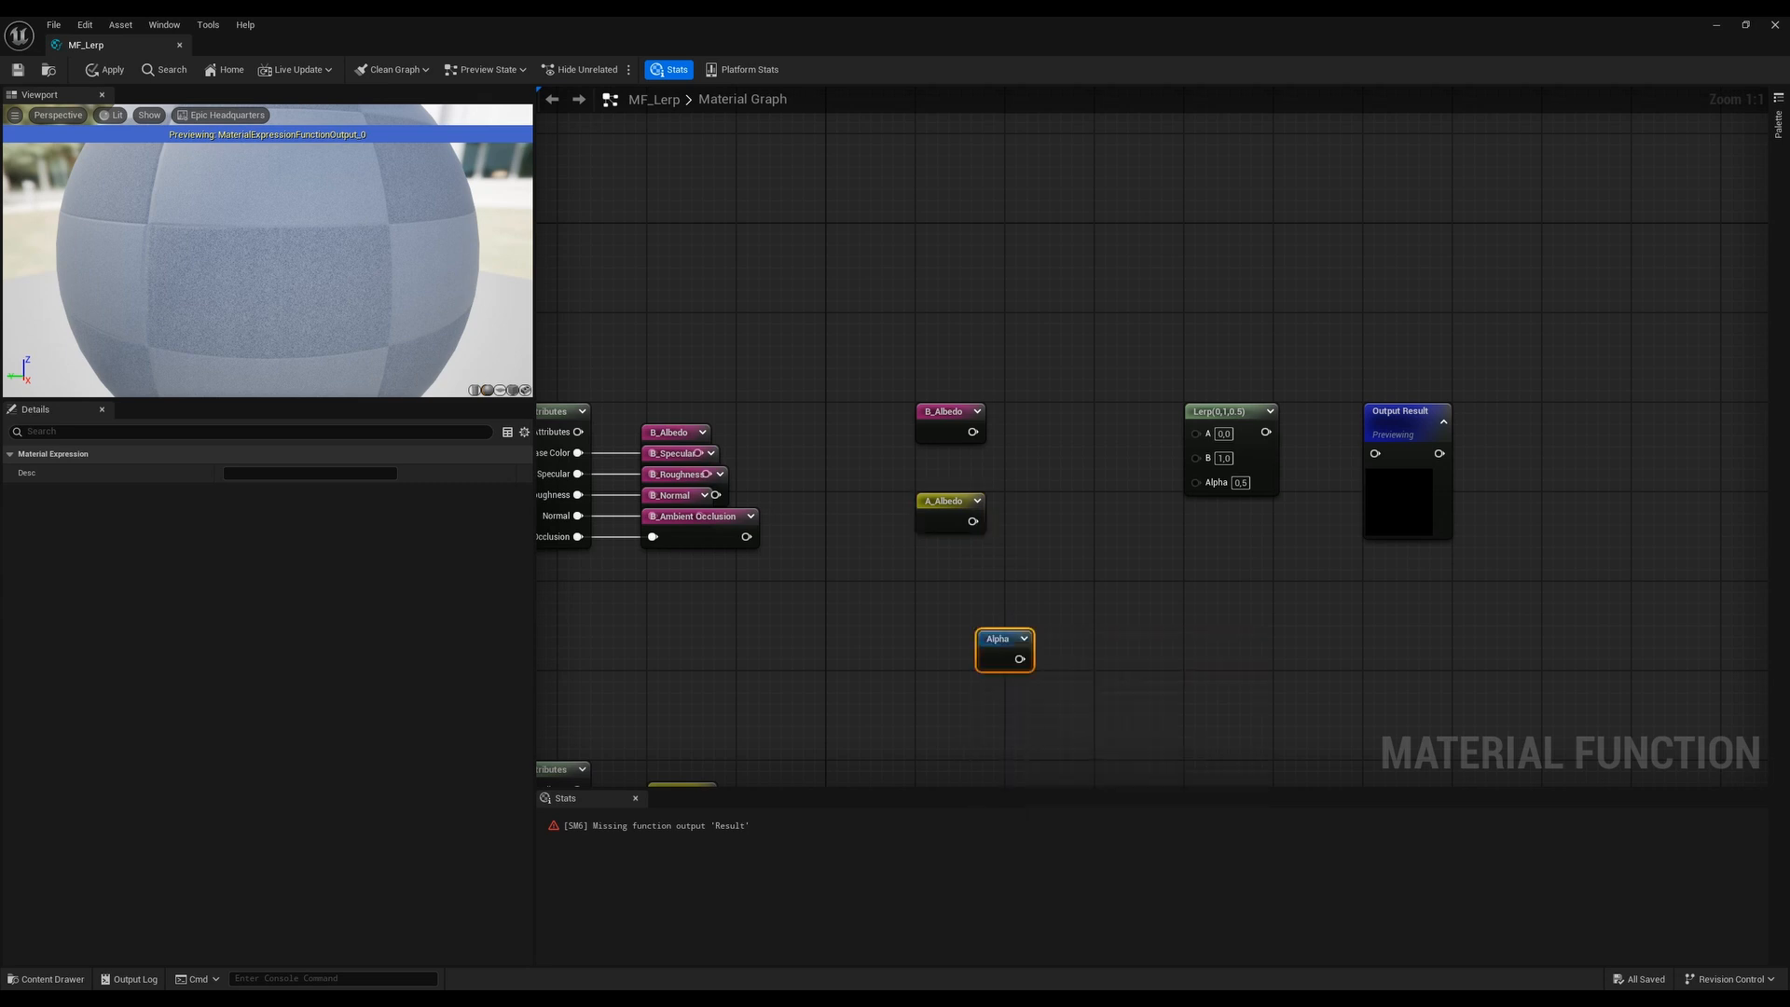
double_click(998, 652)
left_click_drag(636, 636, 1177, 418)
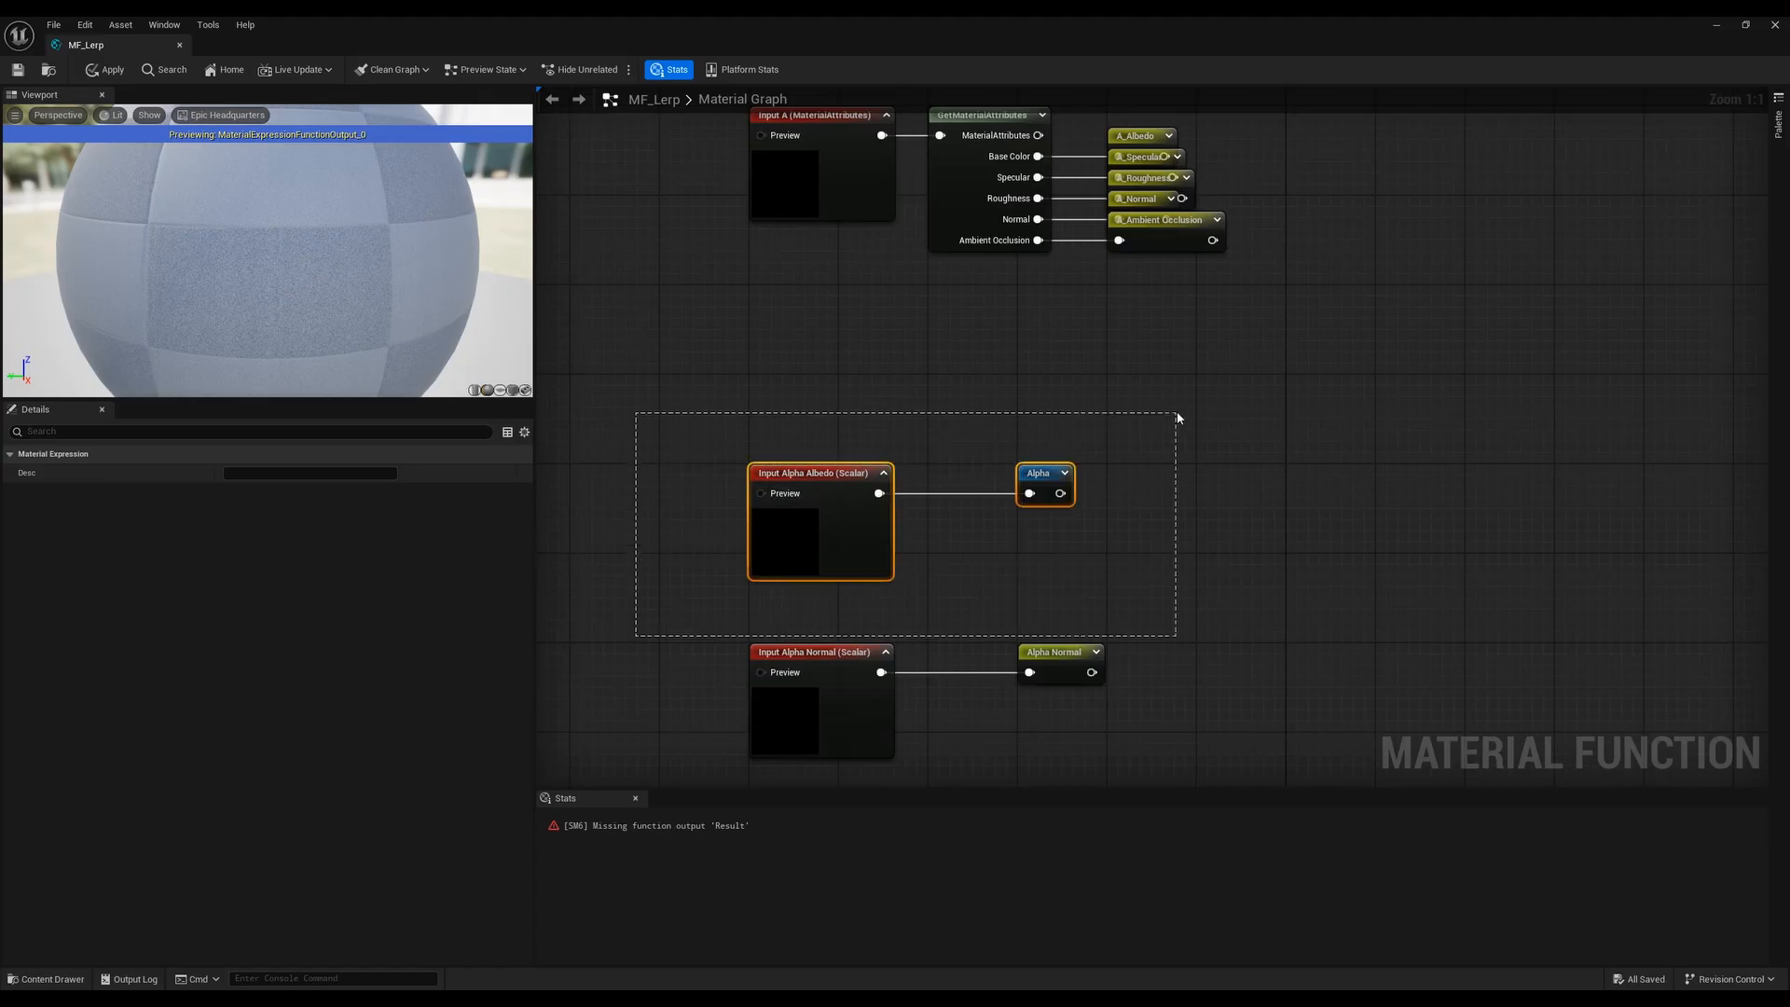
right_click_drag(1301, 410, 1133, 595)
left_click(1251, 318)
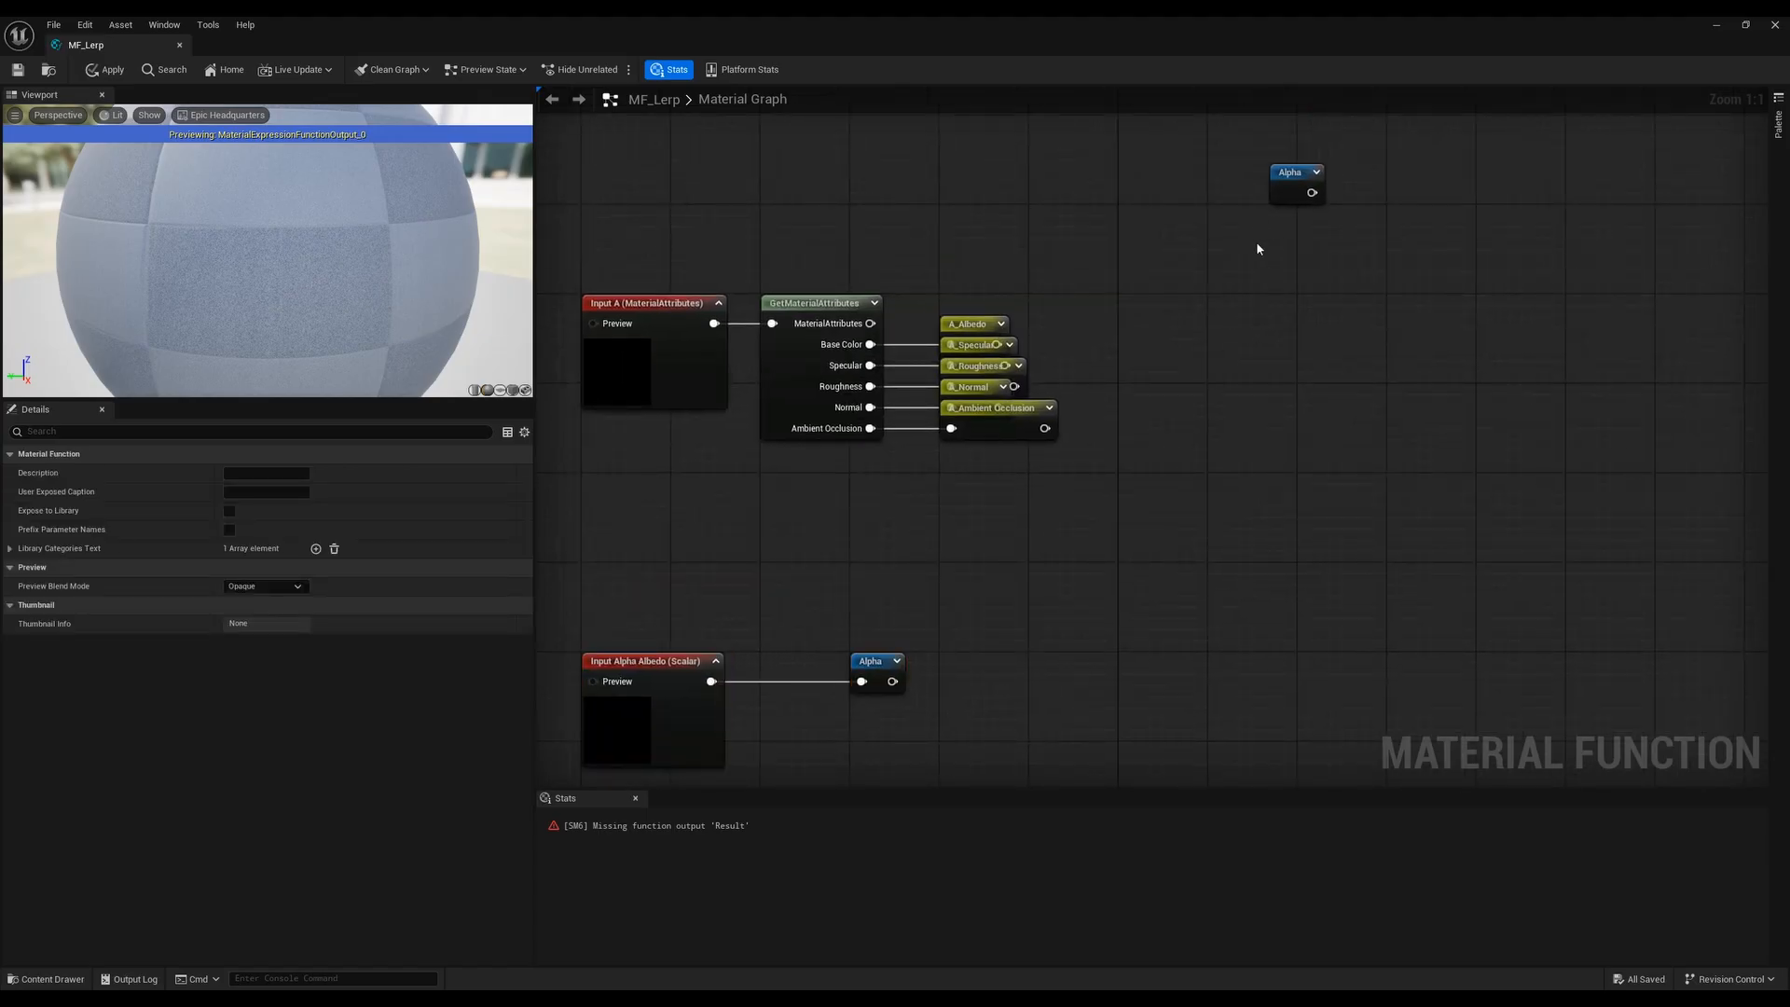
right_click_drag(1345, 184, 1151, 534)
left_click_drag(1100, 541, 1037, 490)
right_click_drag(1192, 407, 1070, 491)
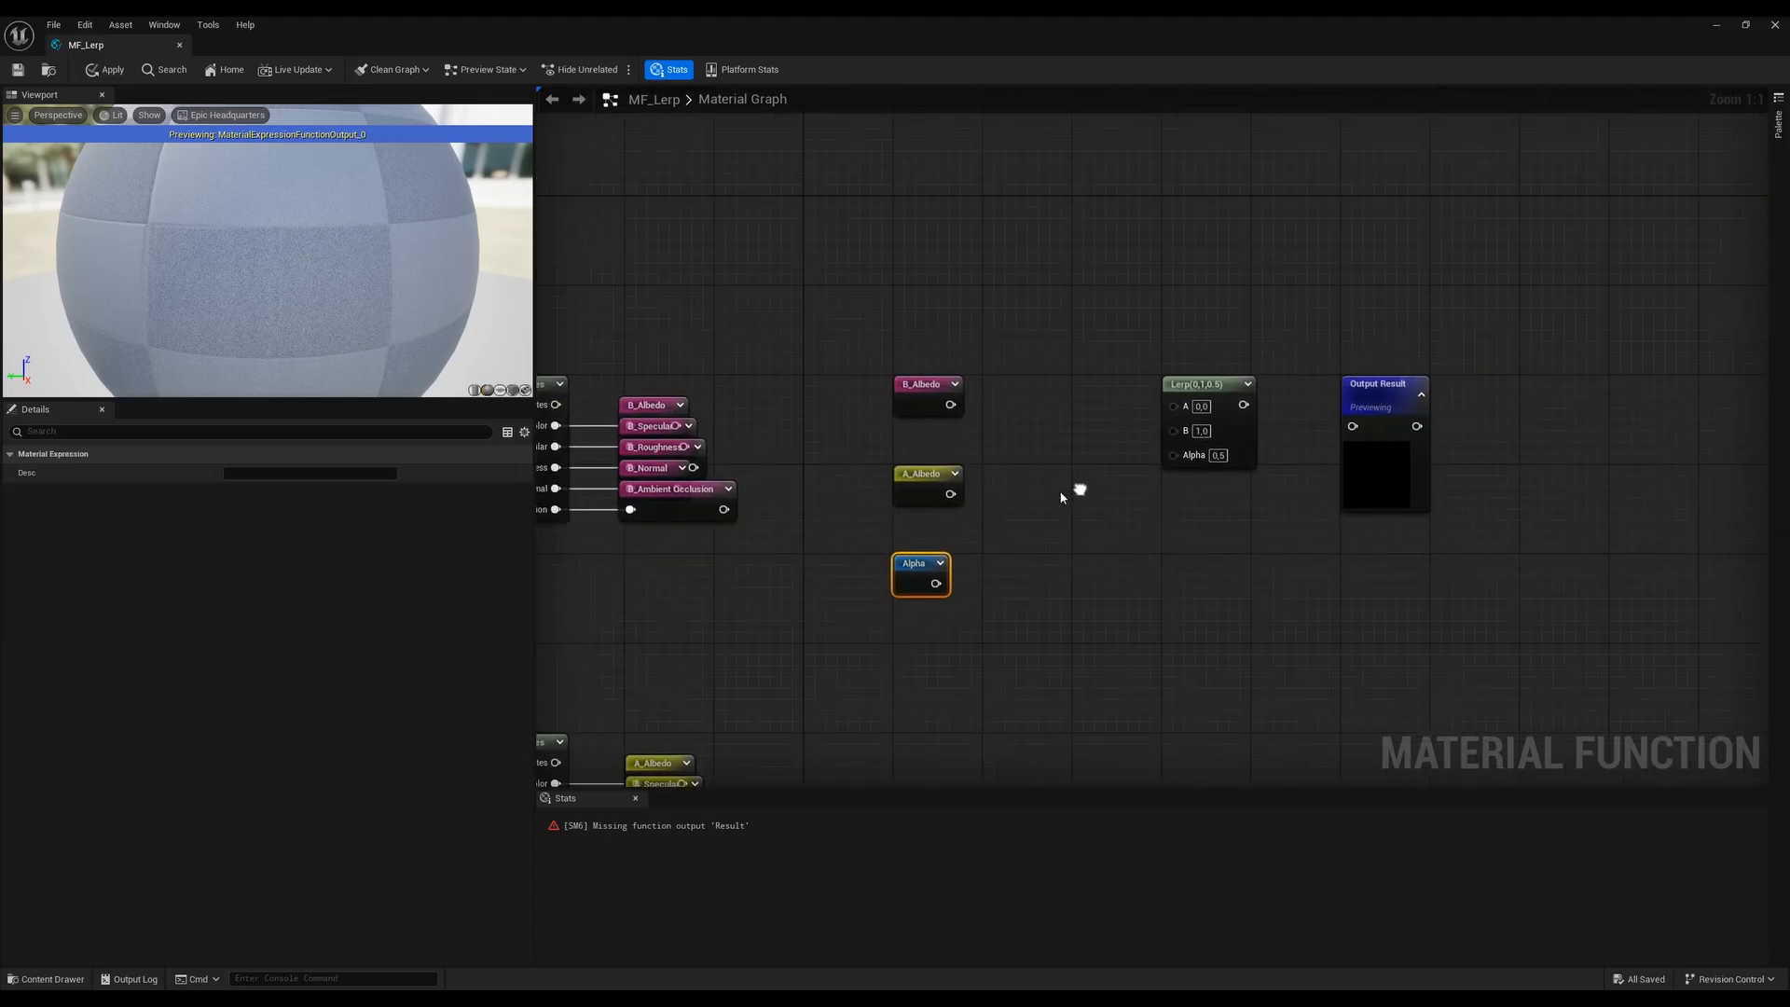
Move the three reroutes closer to the Lerp and connect B_Albedo to A, A_Albedo to B and Alpha to Alpha
left_click_drag(846, 645, 991, 343)
left_click_drag(918, 390, 1171, 405)
left_click(1054, 368)
left_click_drag(1038, 494, 1173, 426)
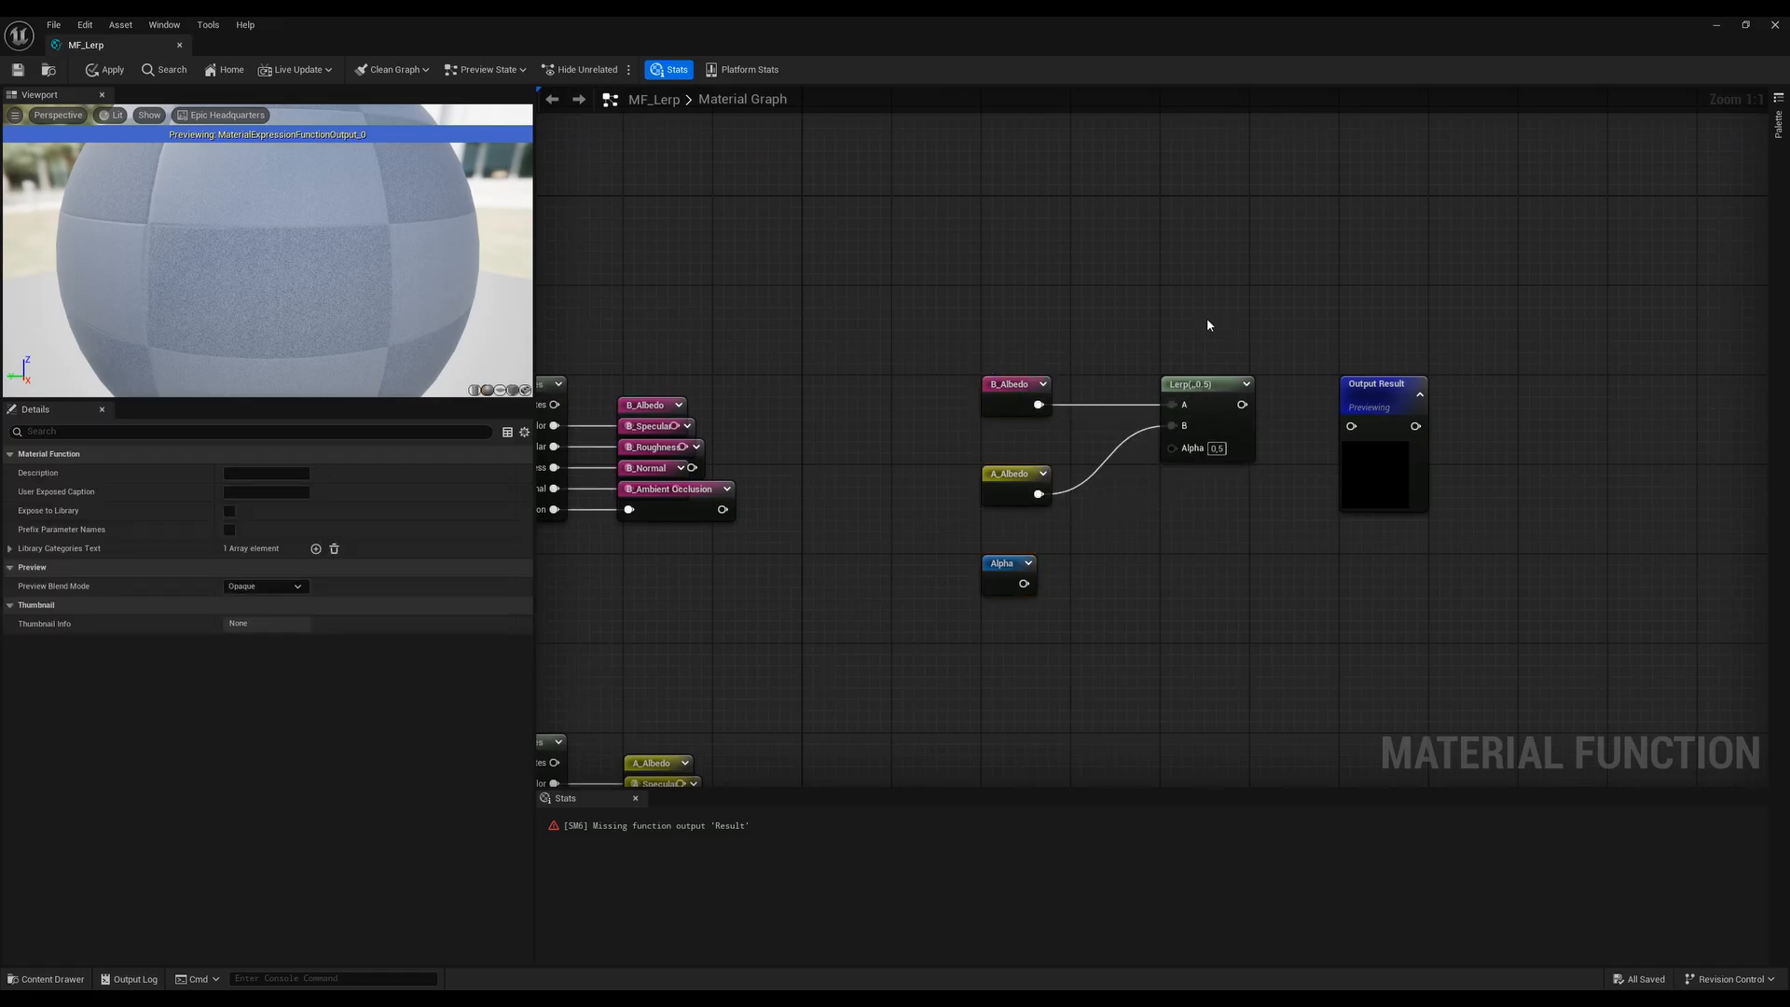
left_click_drag(1025, 583, 1173, 448)
Move the Output Result node farther from the Lerp node to free up space between them
right_click_drag(1274, 539, 1154, 548)
left_click_drag(1258, 406, 1434, 409)
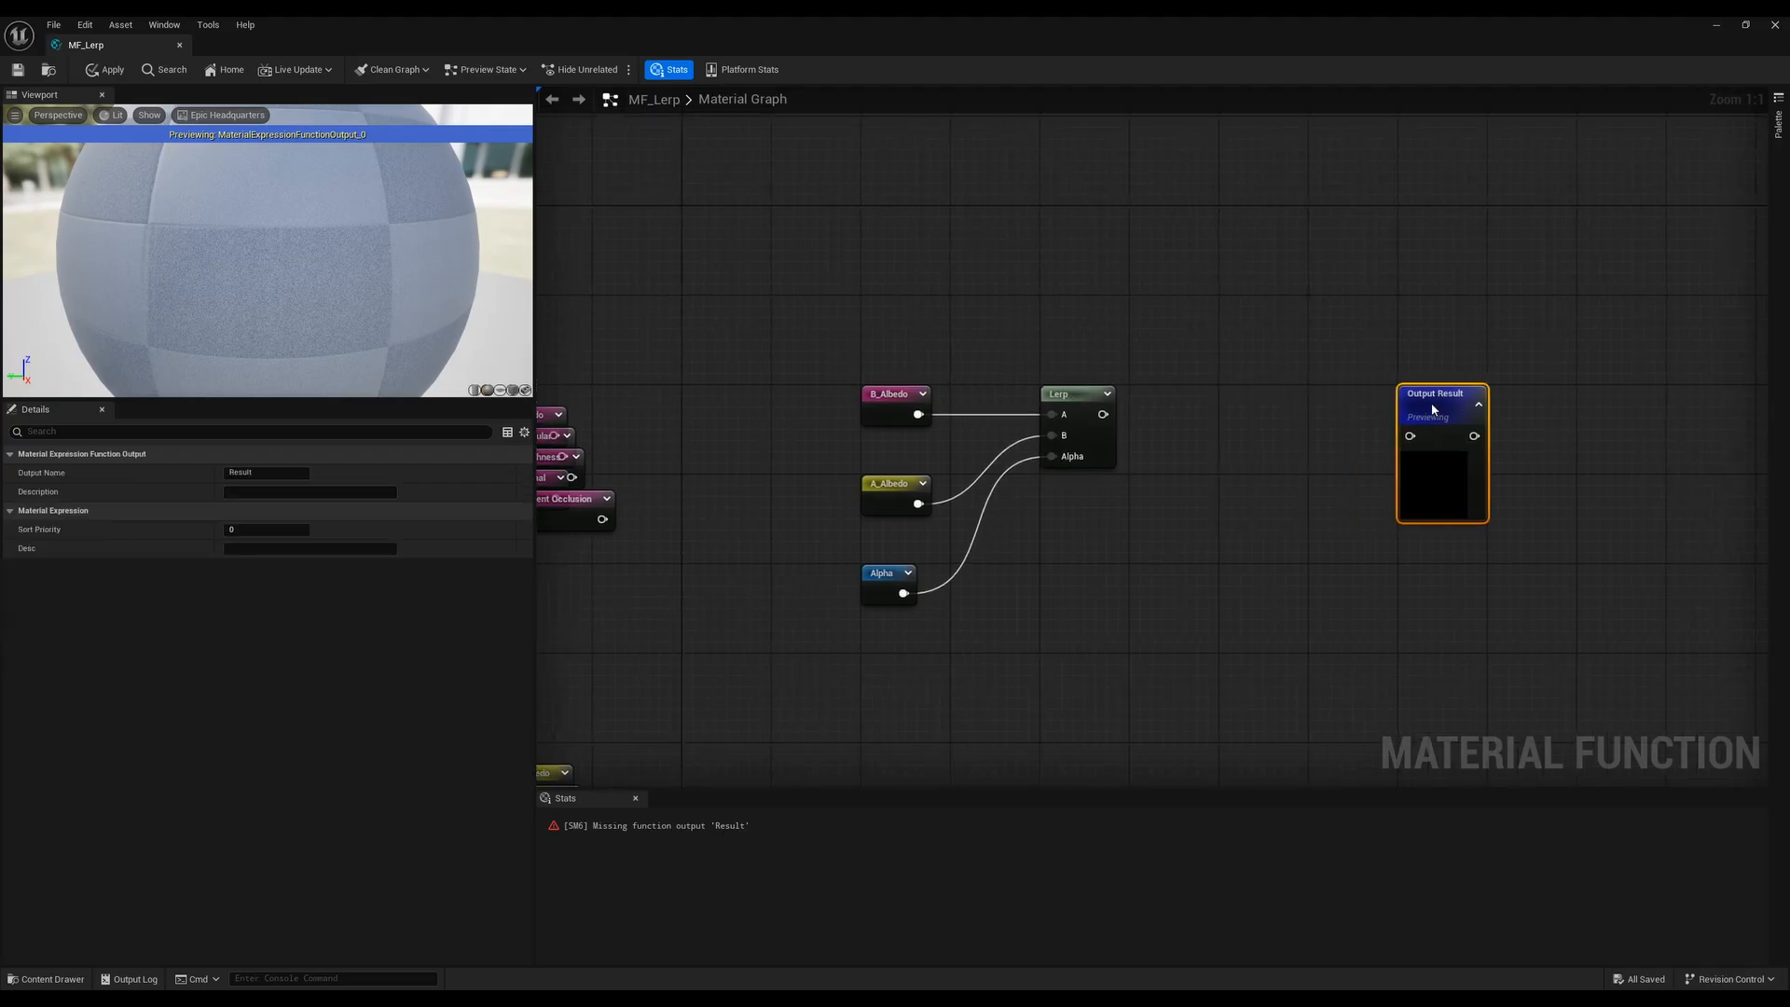
left_click(1351, 443)
right_click_drag(1445, 444, 1348, 458)
right_click_drag(1007, 429, 947, 420)
Create a named reroute declaration node connected to the Lerp node's output
left_click_drag(946, 419, 1029, 433)
type("add")
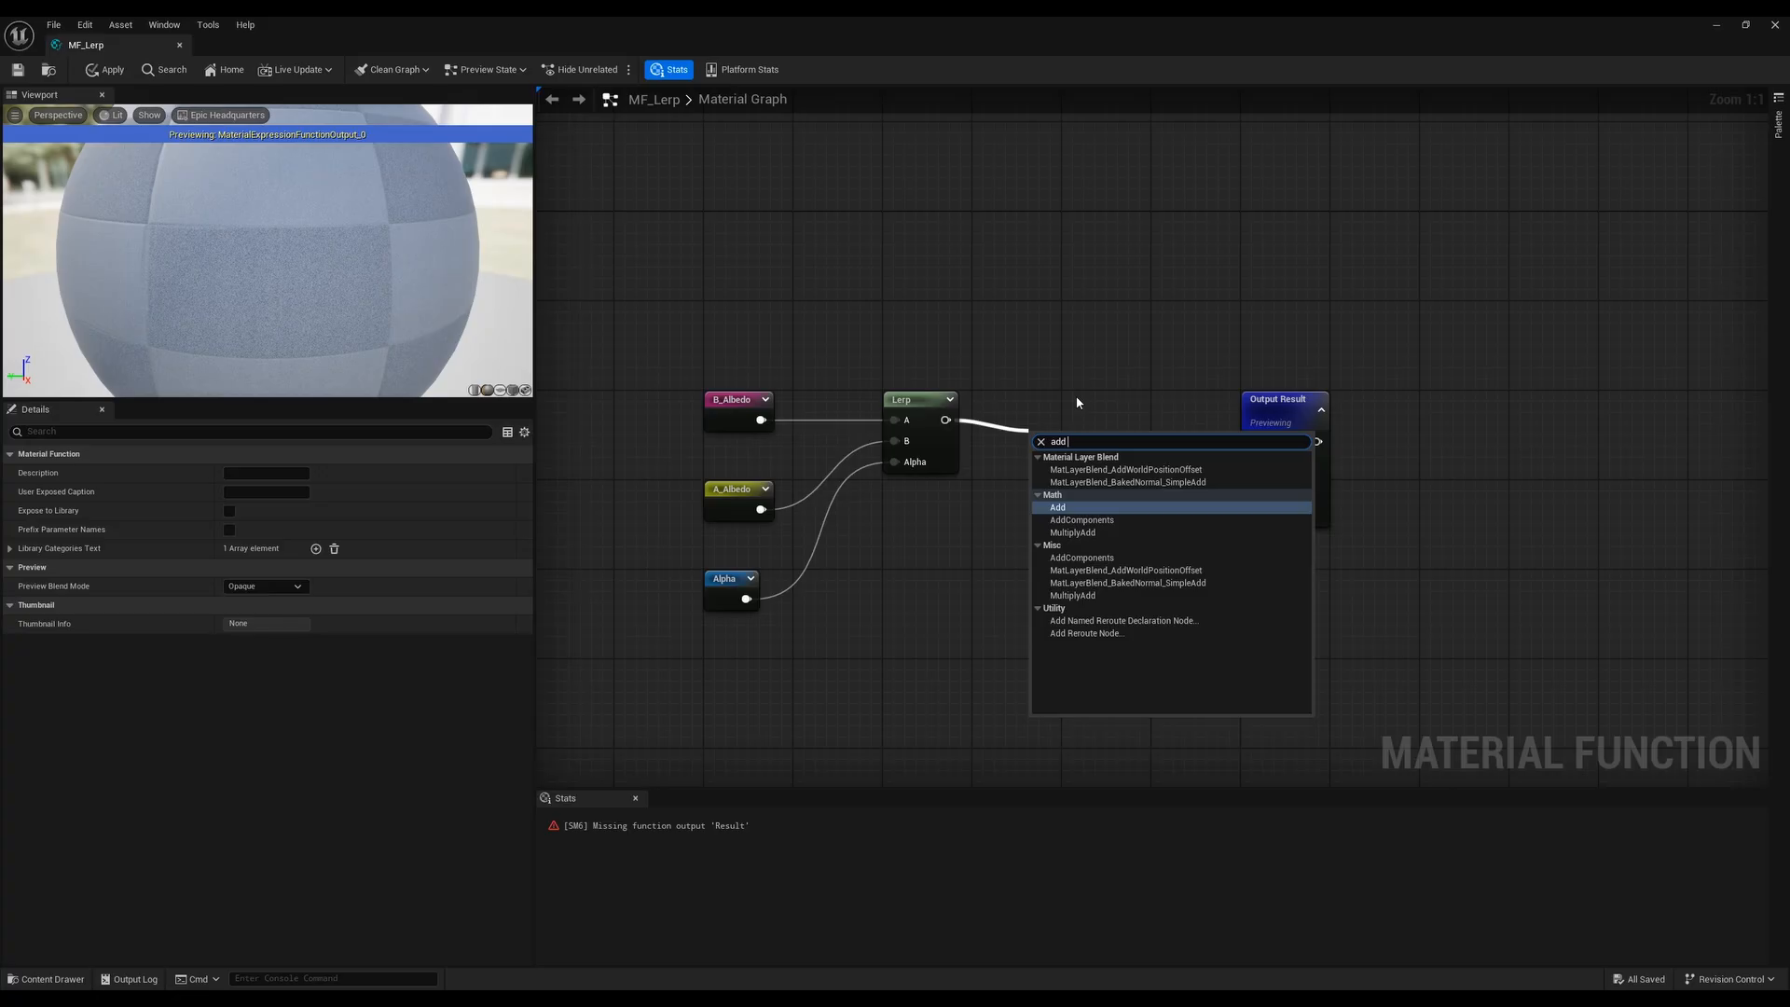
type(" named")
left_click(1142, 470)
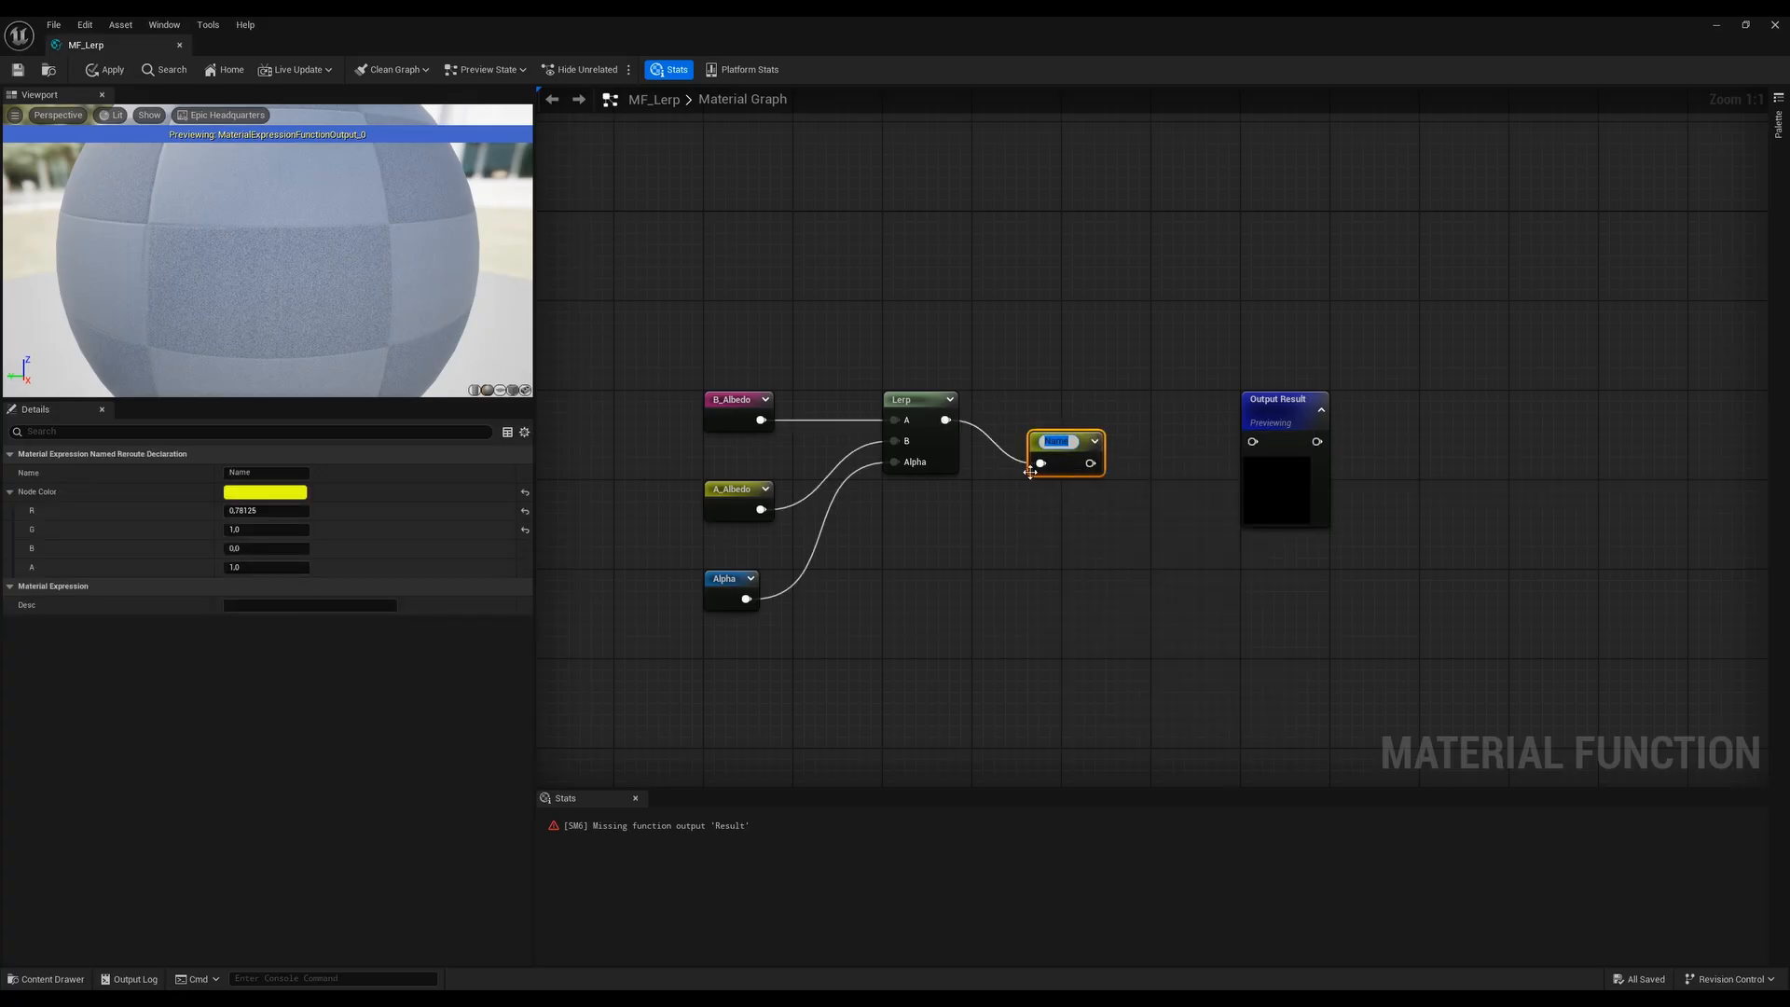
Name the reroute on the Lerp's output Albedo and line it up right beside the Lerp node
type("Albedo")
key("Return")
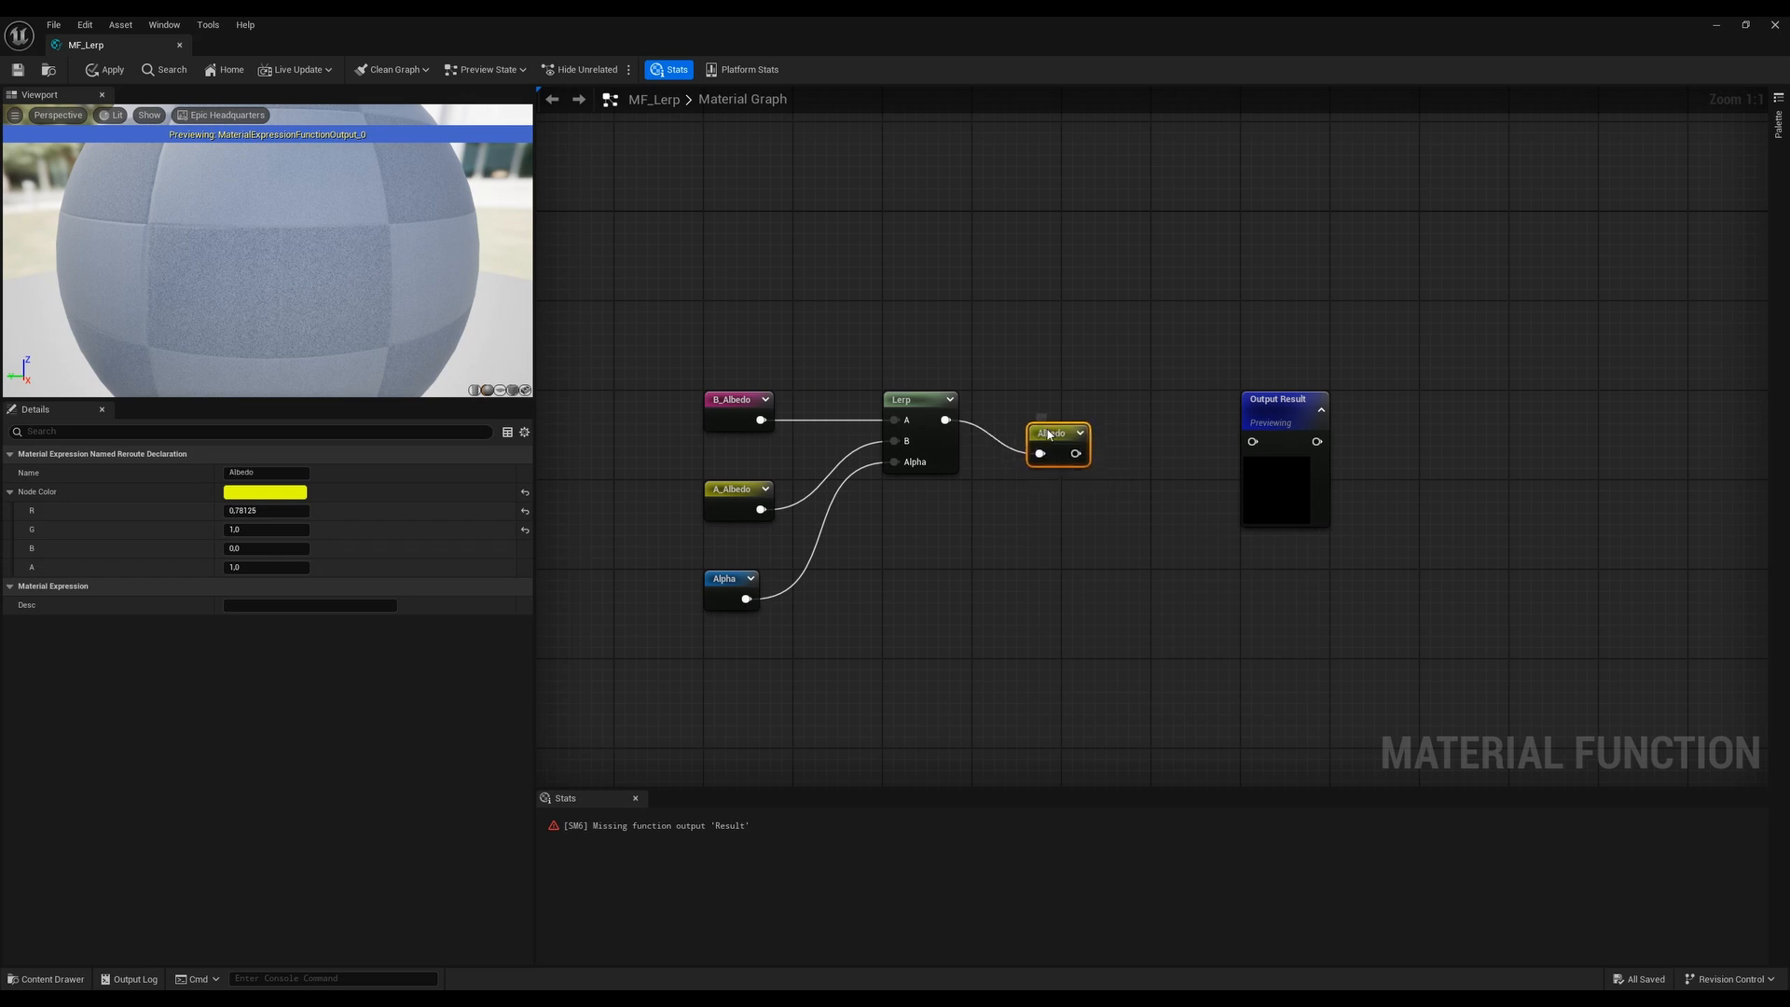
left_click_drag(1052, 448, 995, 408)
left_click(967, 579)
Review the Alpha Albedo and Alpha Normal inputs and the named reroutes connected to them
scroll(895, 630, "down", 1)
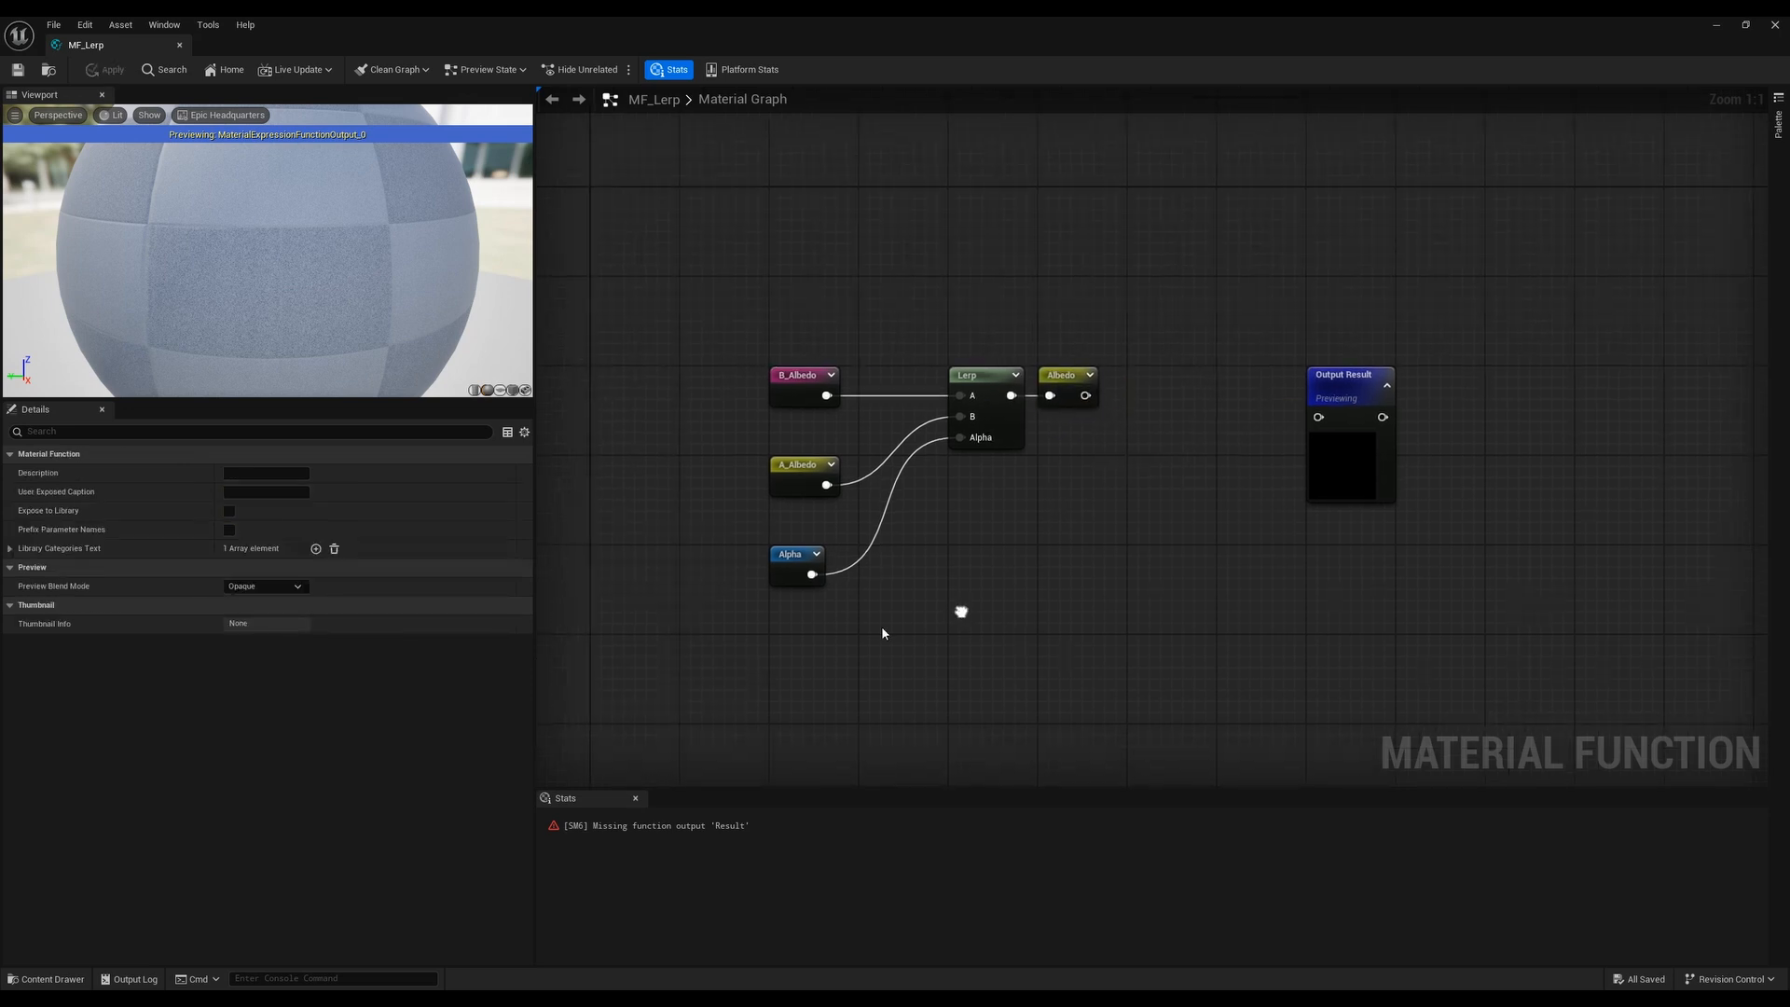
scroll(793, 623, "down", 2)
right_click_drag(793, 618, 962, 411)
right_click_drag(871, 588, 1003, 459)
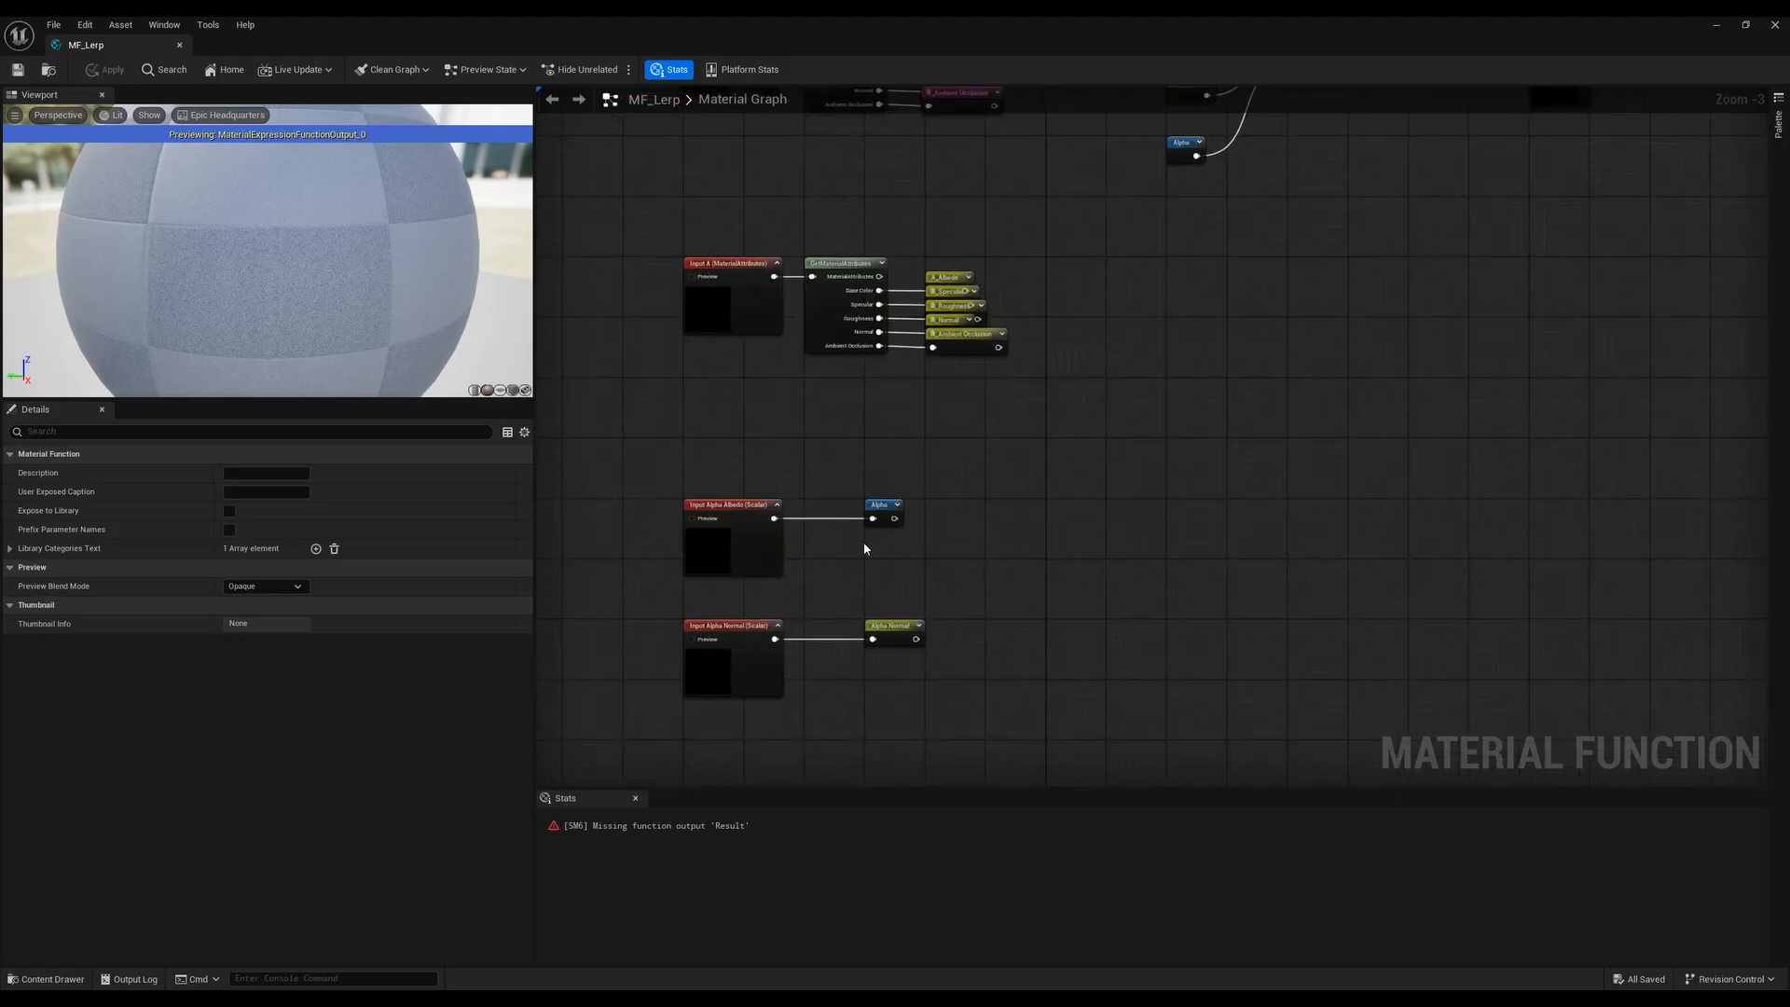
scroll(808, 573, "up", 3)
left_click(705, 482)
right_click_drag(802, 615, 841, 601)
left_click(841, 600)
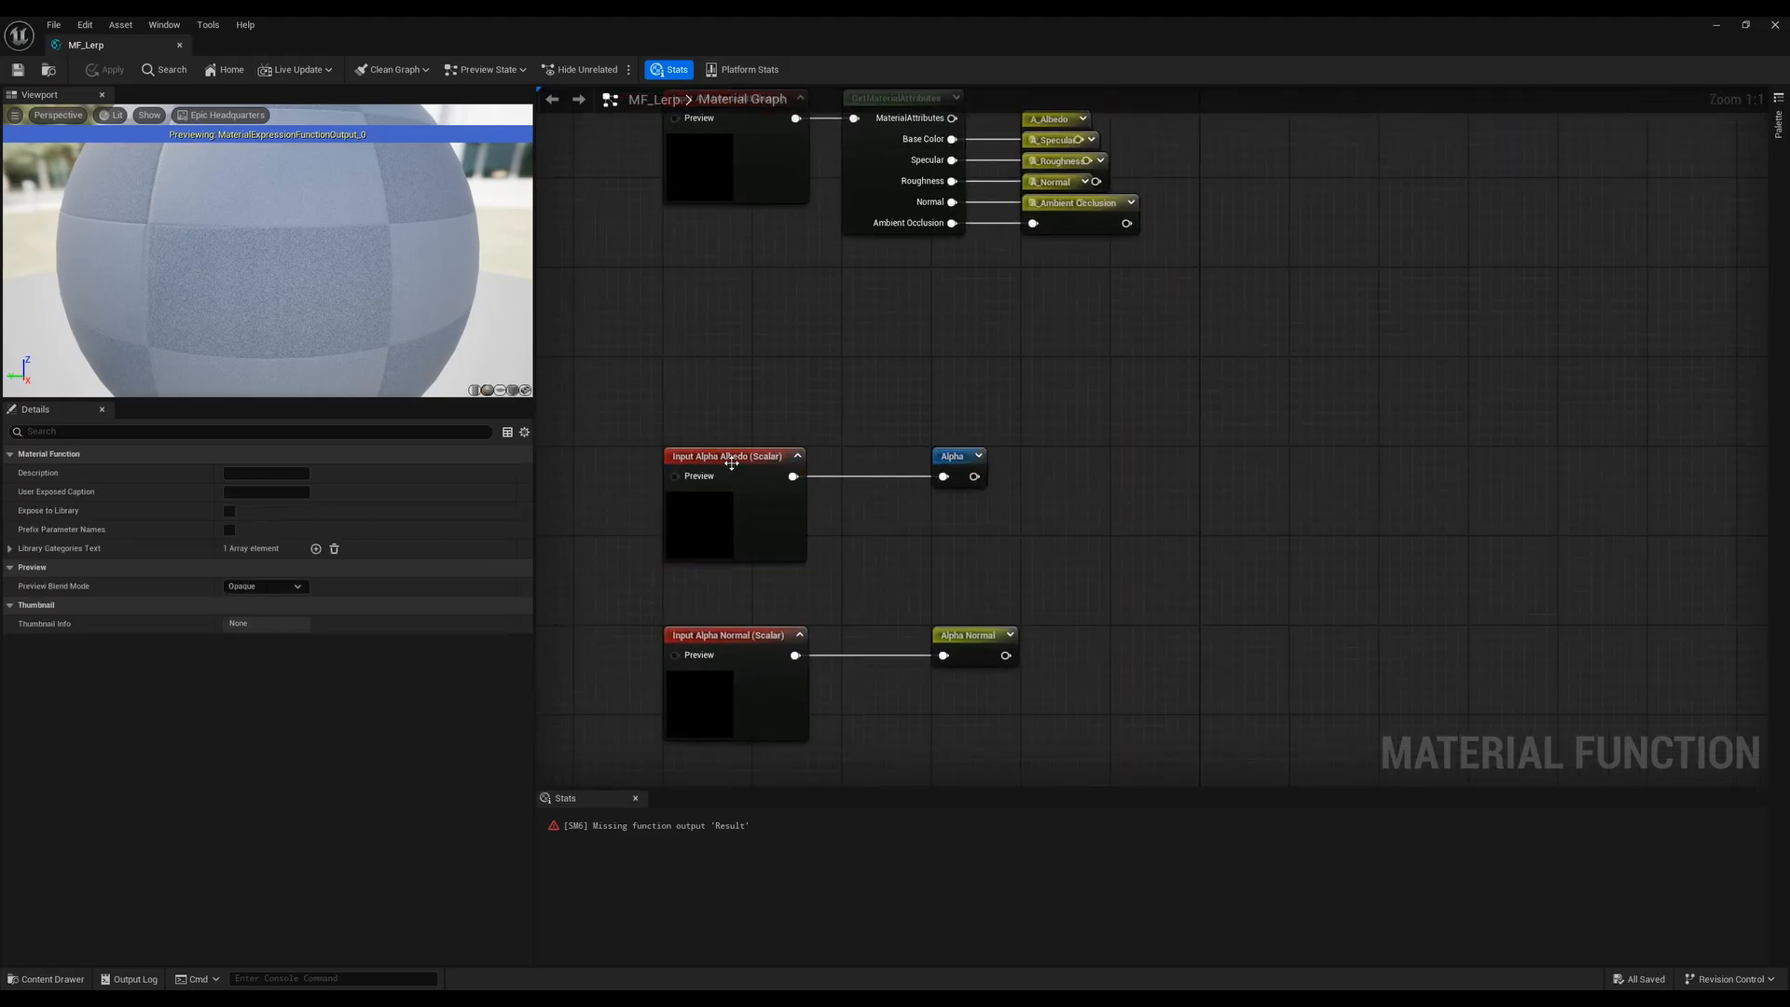
Rename the Alpha Albedo function input to Alpha and save the material function
left_click(731, 463)
right_click_drag(685, 543, 787, 520)
left_click(1056, 438)
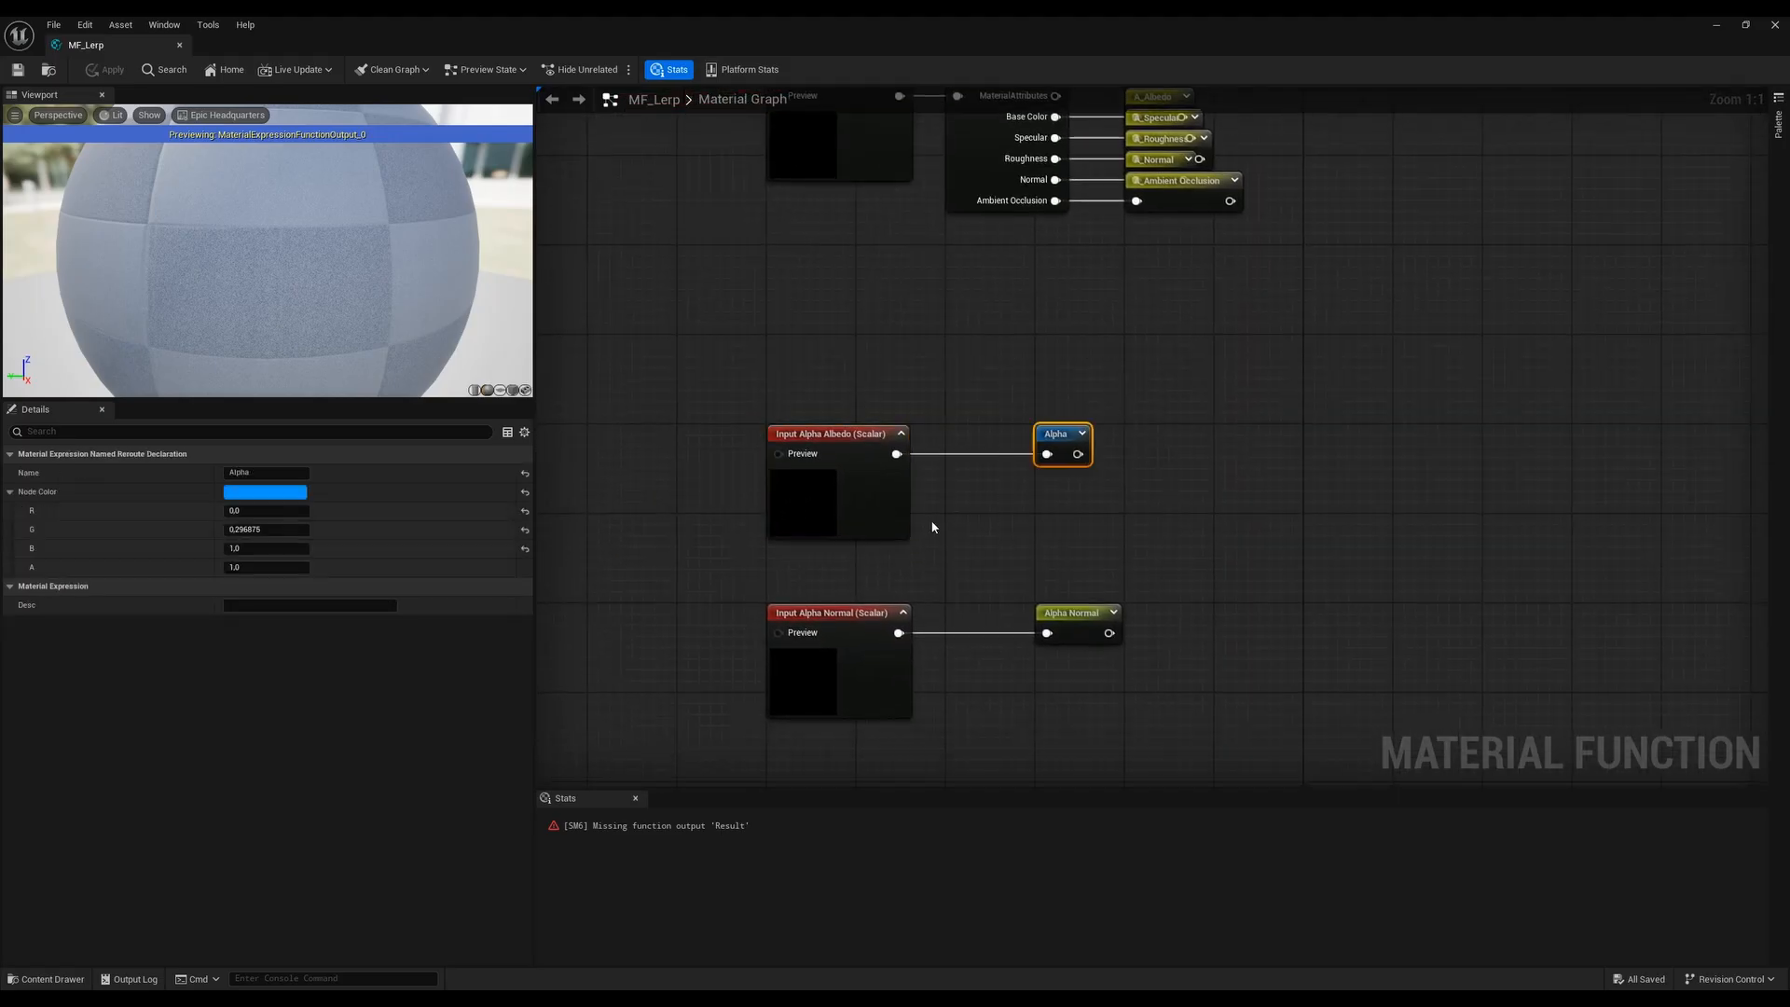
left_click(931, 523)
left_click(840, 438)
left_click(285, 473)
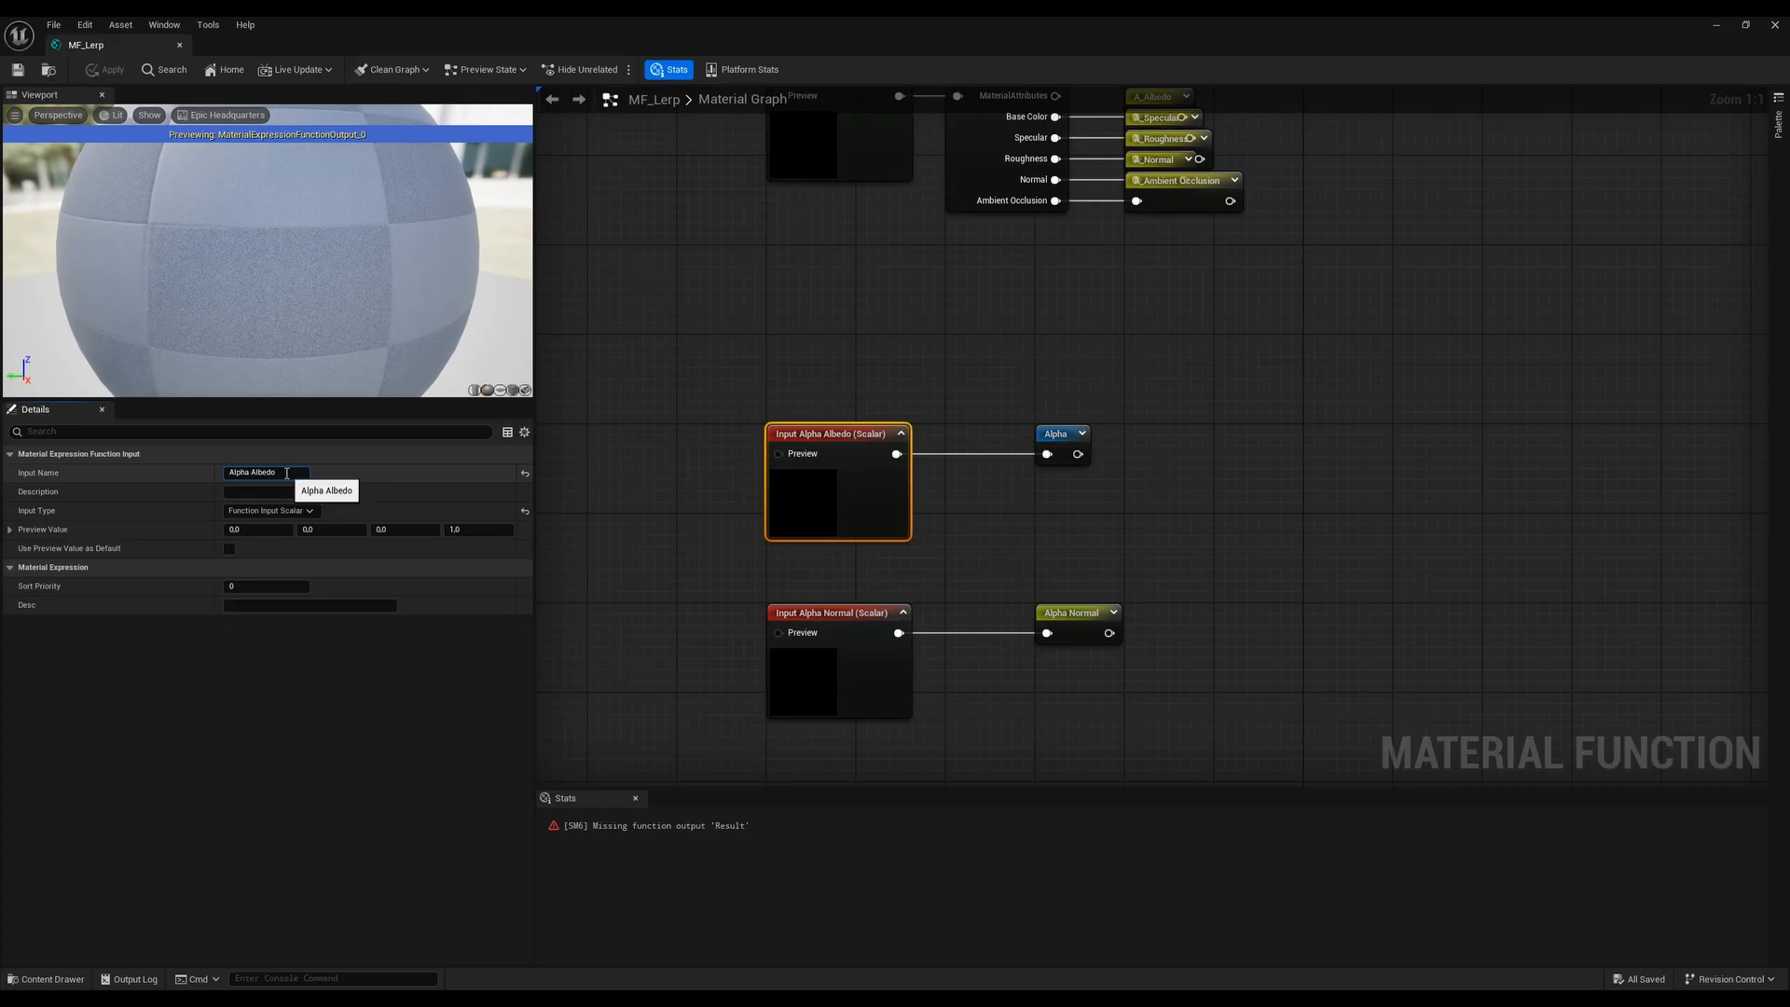
key("Return")
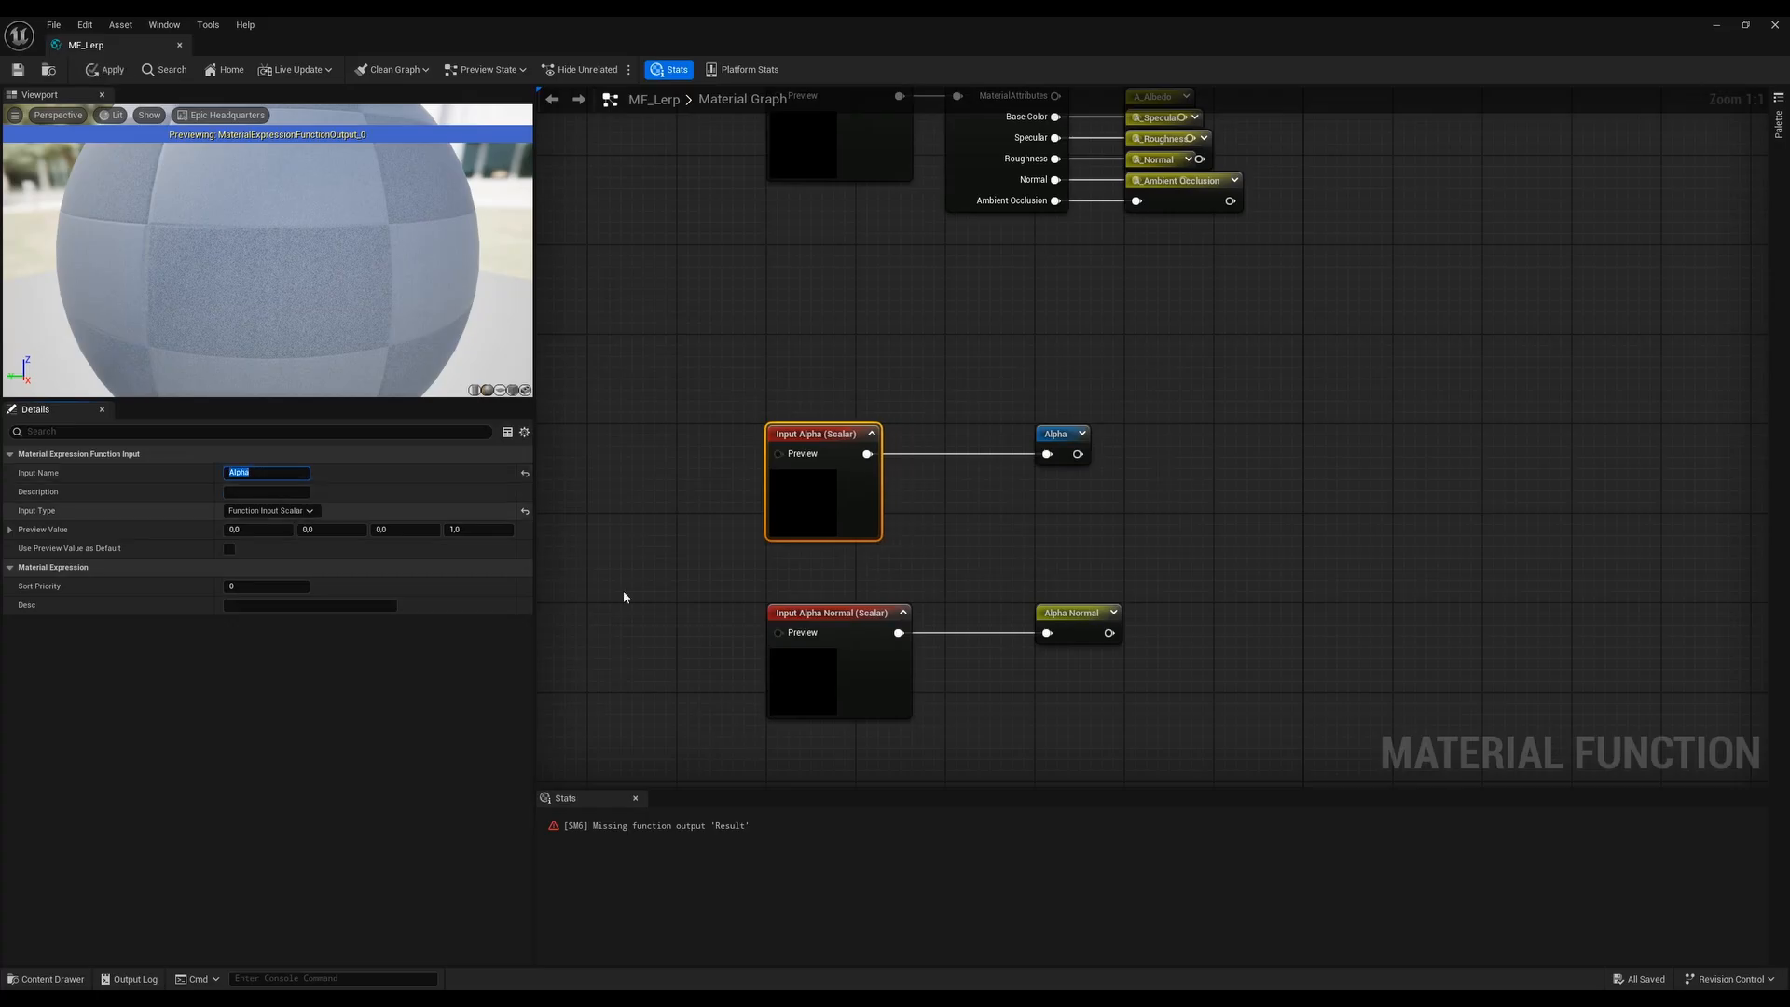
left_click(1023, 538)
left_click_drag(691, 736, 1090, 420)
right_click_drag(967, 486, 912, 474)
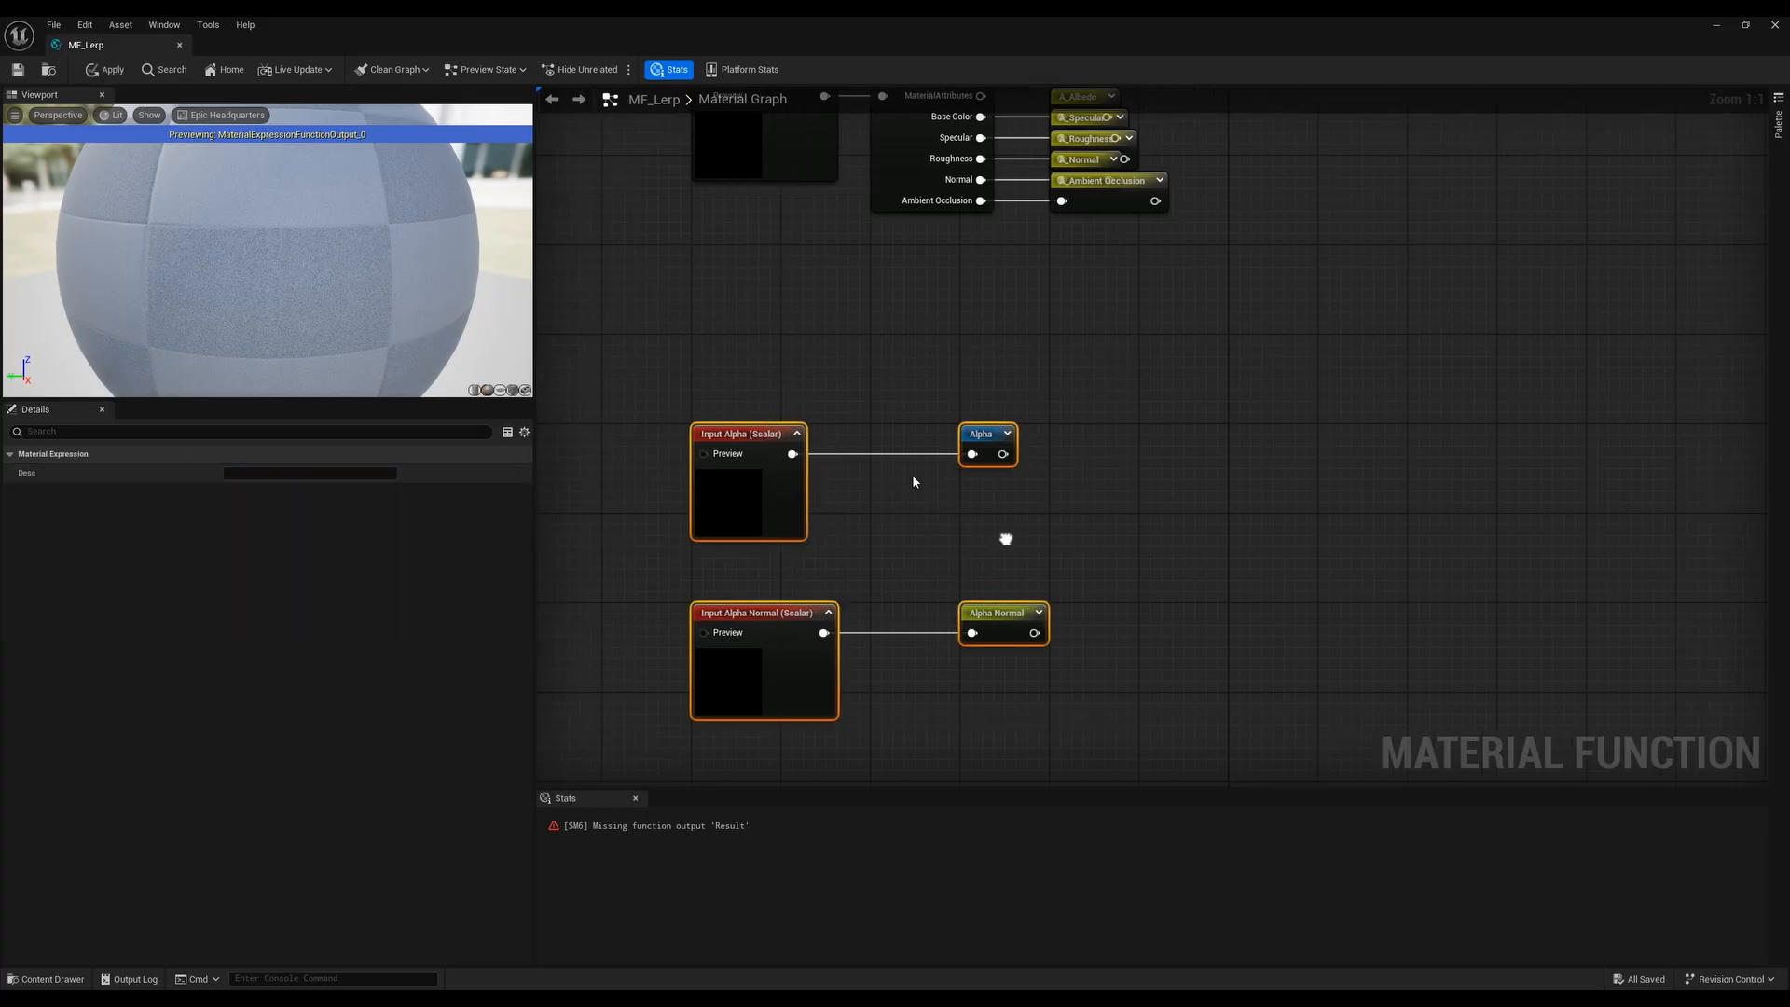
key("ctrl+s")
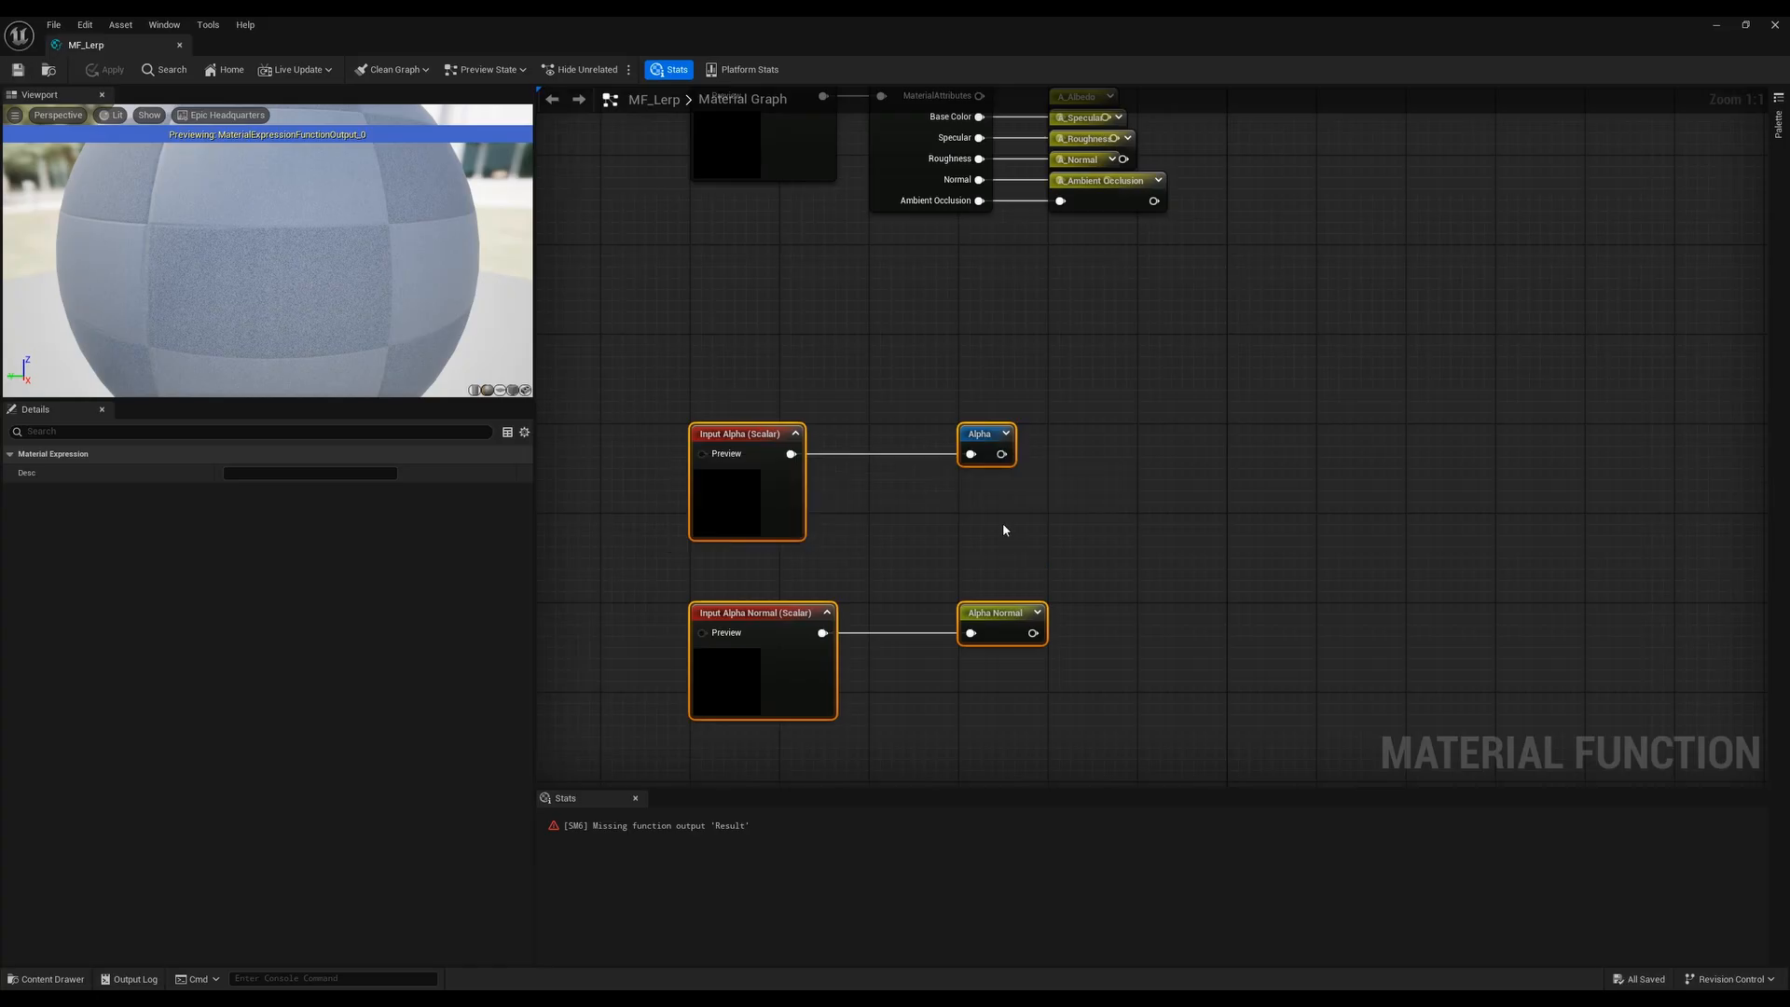
left_click(692, 494)
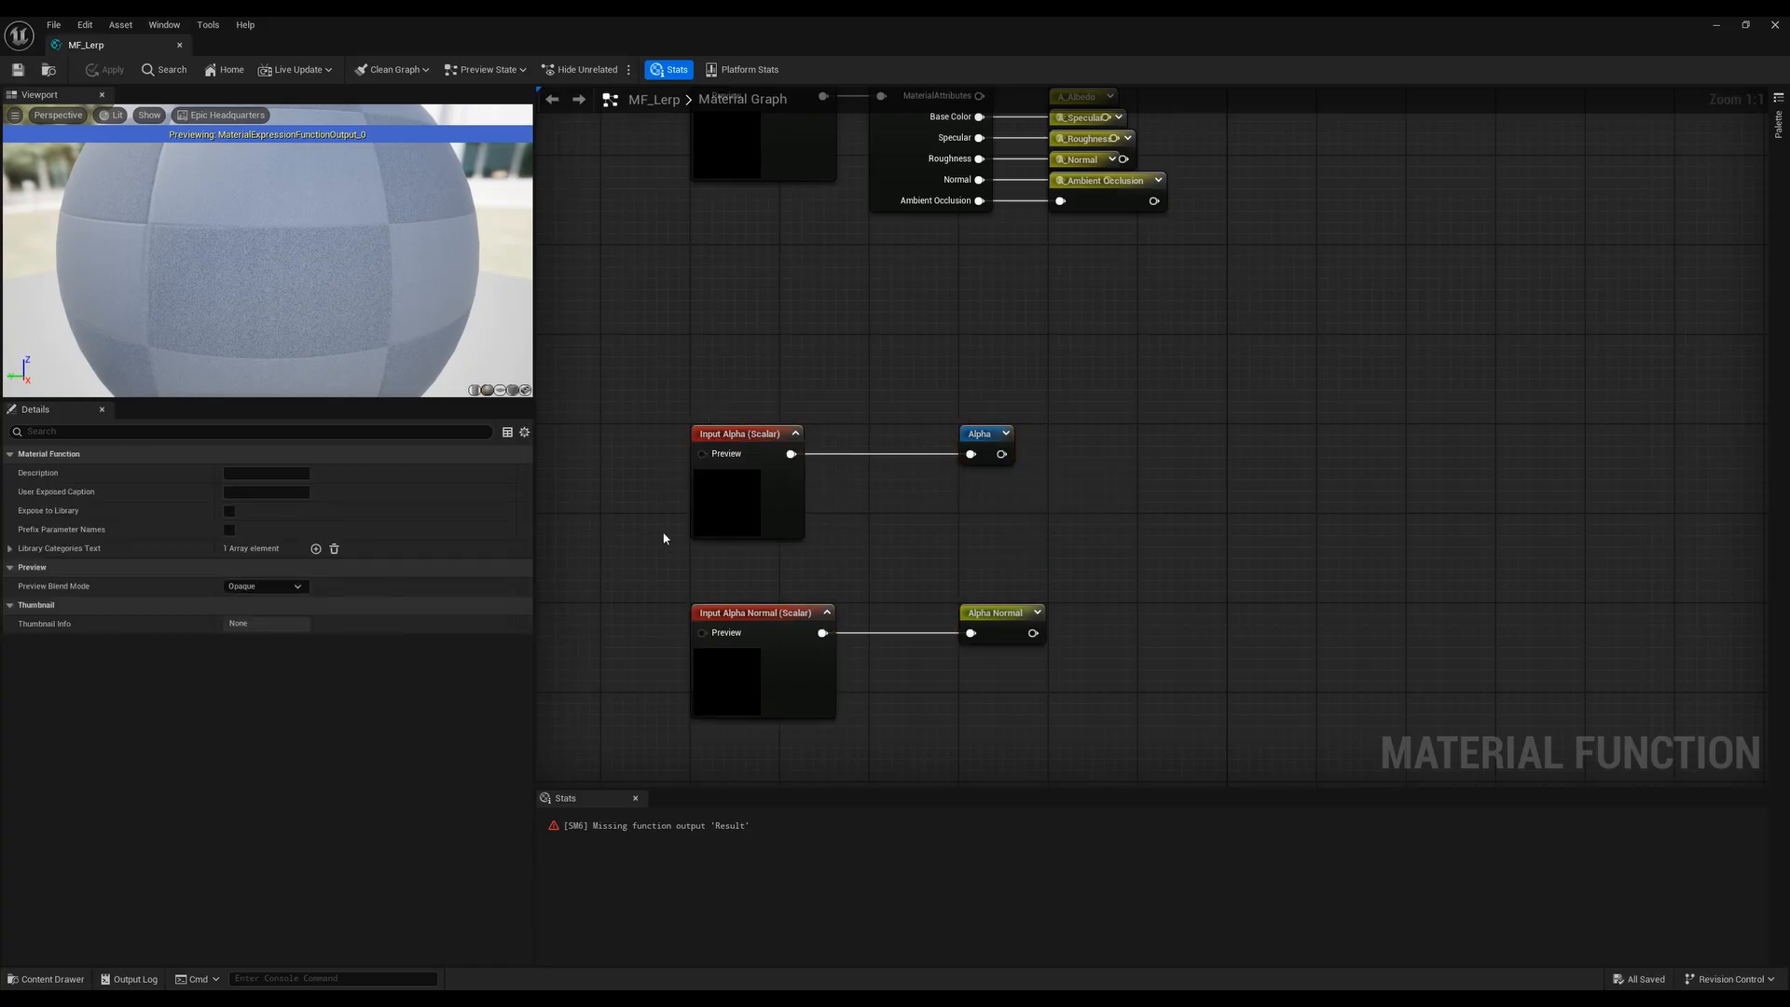
Duplicate the albedo Lerp group, including its B_Albedo, A_Albedo, Alpha and output reroutes, and place the copy below the original
scroll(1212, 407, "down", 4)
right_click_drag(1264, 364, 983, 518)
scroll(1210, 244, "up", 3)
left_click(1001, 532)
right_click_drag(998, 583, 1119, 587)
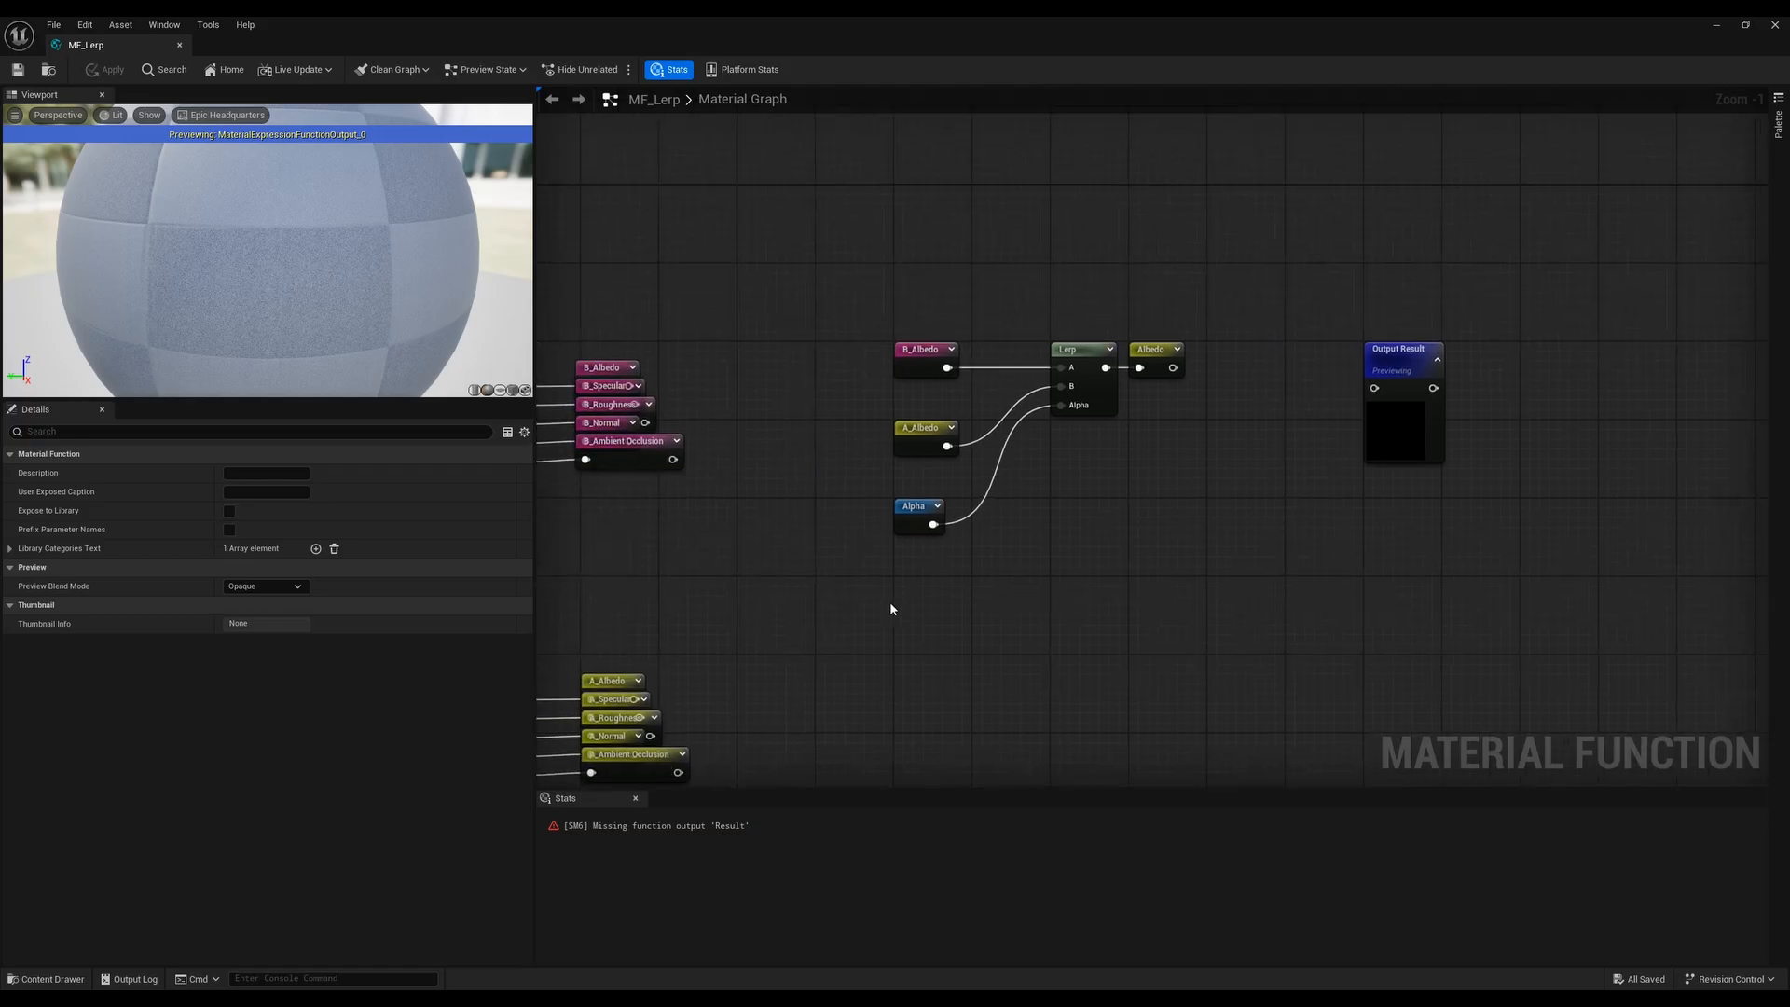
left_click_drag(877, 582, 1196, 272)
right_click_drag(1014, 590, 967, 512)
right_click_drag(933, 348, 888, 368)
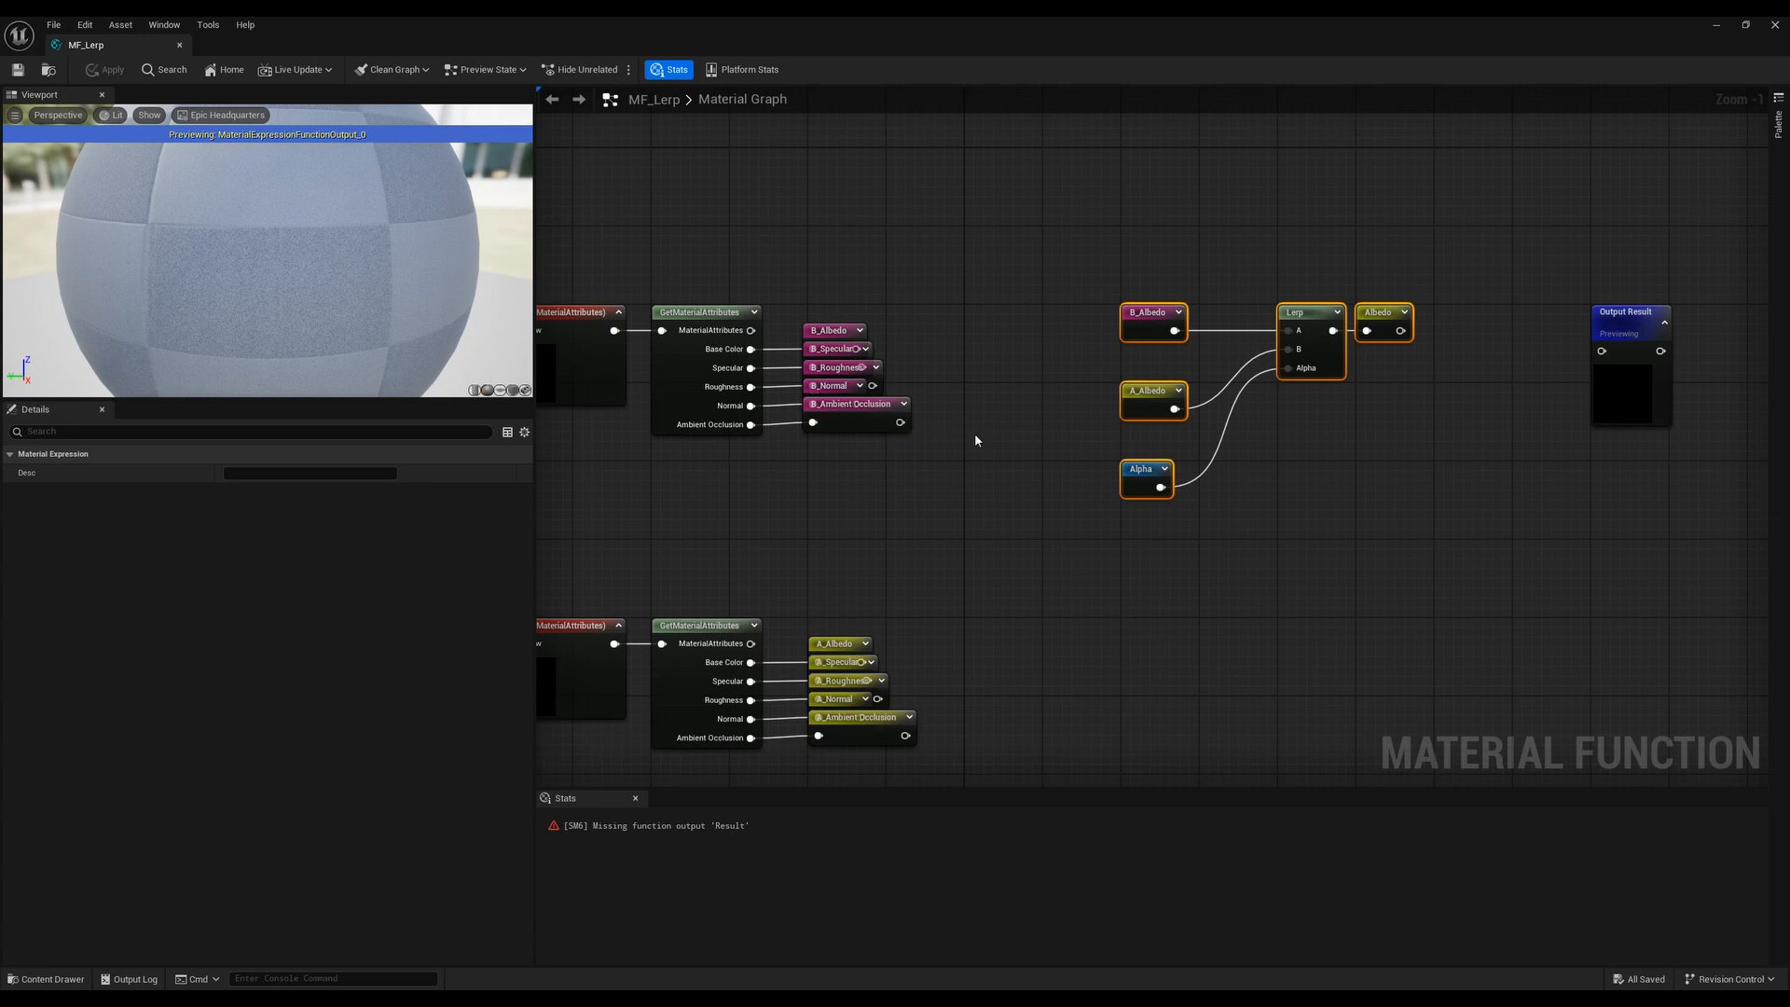
right_click_drag(1222, 591, 1069, 609)
left_click(949, 575)
left_click_drag(929, 564, 1287, 291)
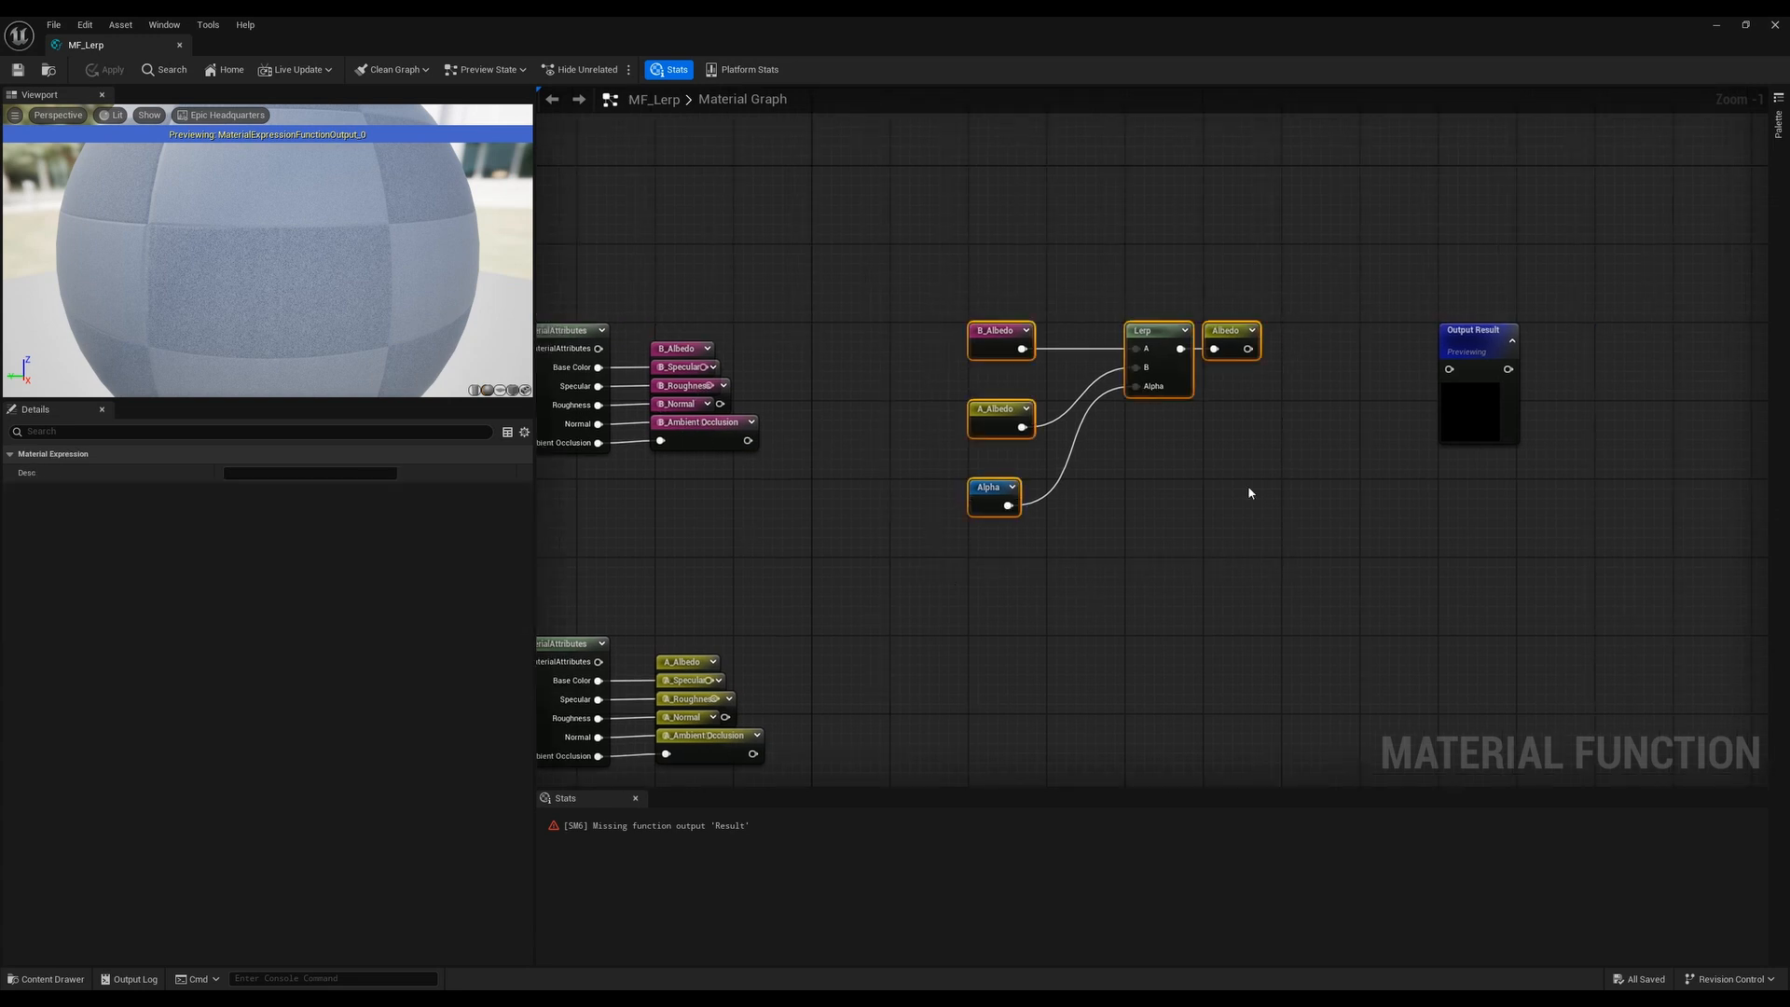
right_click_drag(1250, 492, 1230, 293)
key("ctrl+w")
right_click_drag(897, 292, 871, 403)
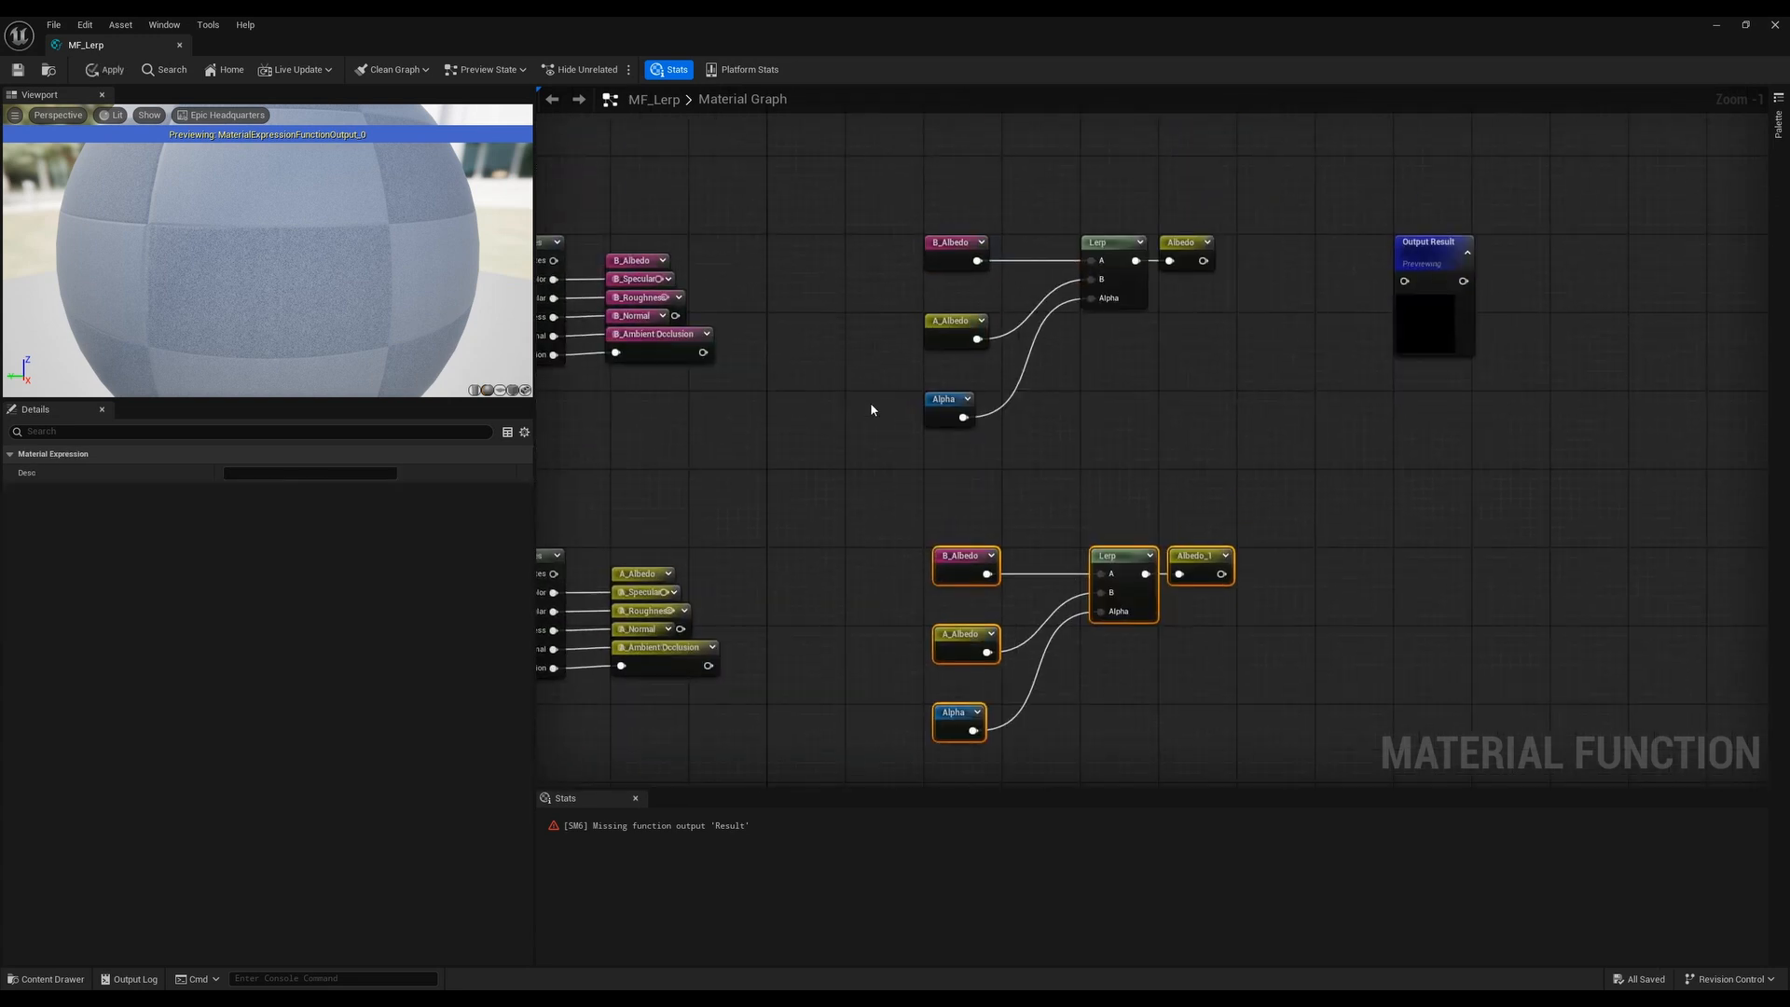
Straighten the wires in both Lerp groups and line the copy up directly under the original
left_click_drag(871, 403, 1246, 198)
key("q")
left_click_drag(891, 753, 1271, 555)
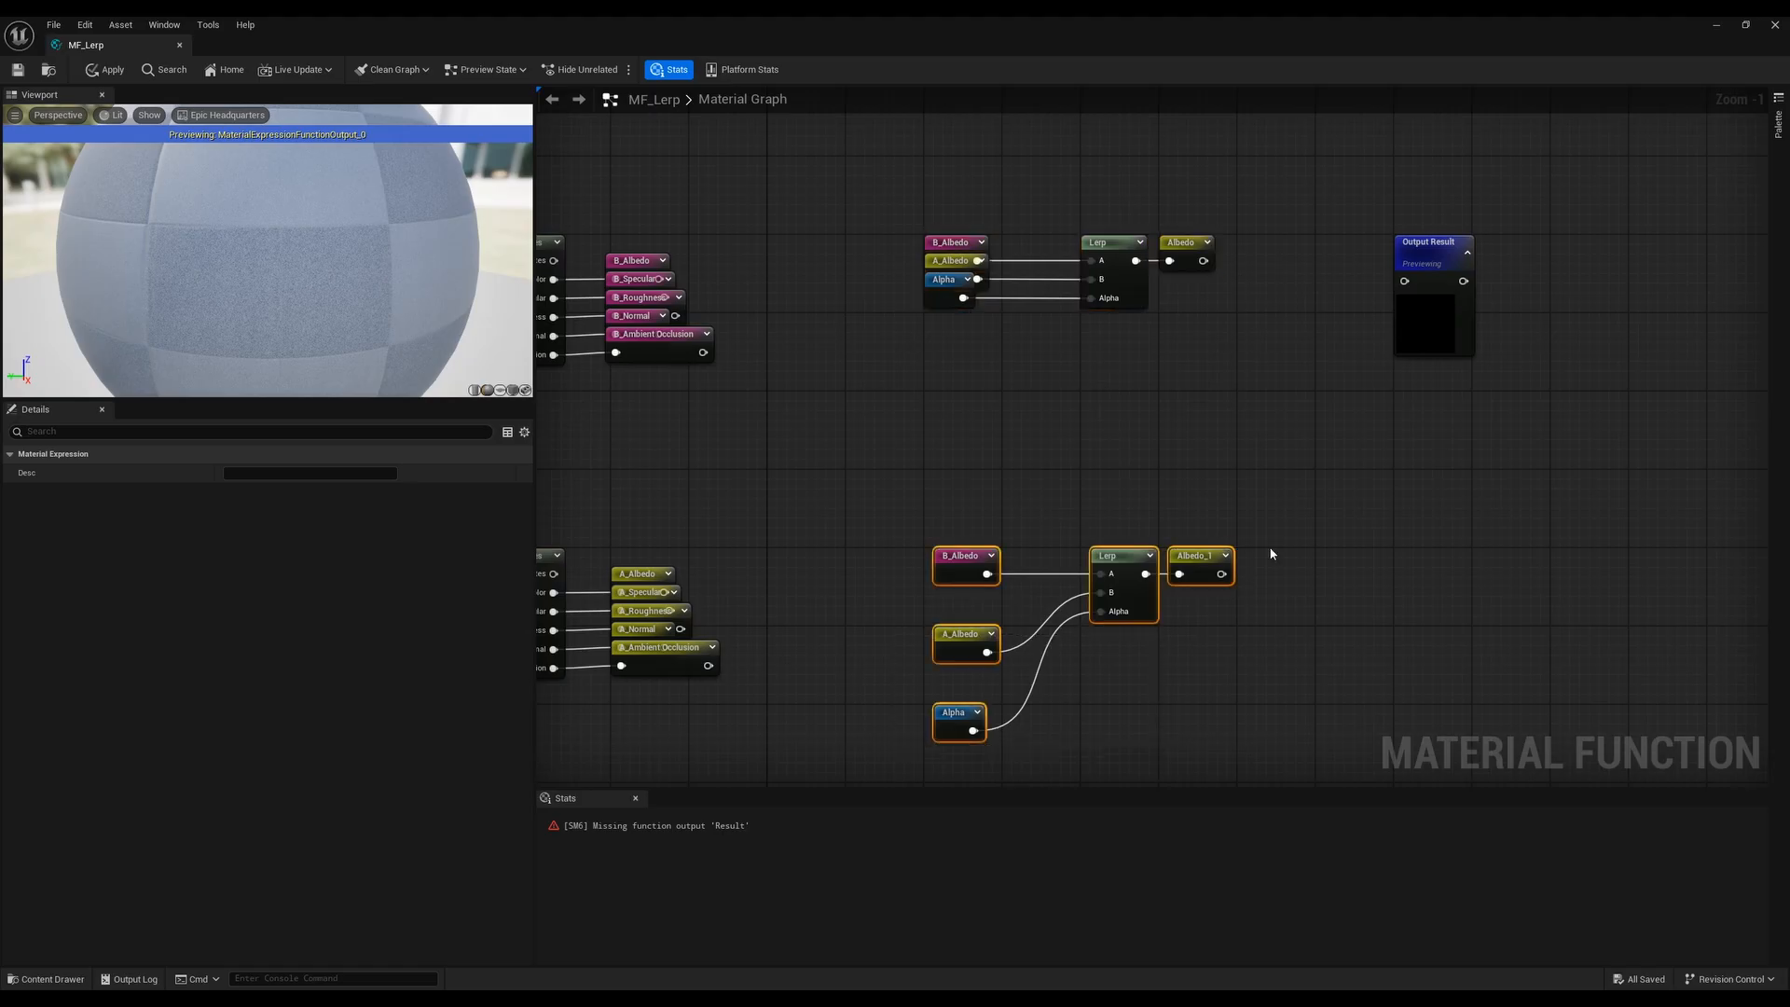
key("q")
left_click_drag(966, 554, 954, 558)
Move the duplicated Lerp group up so it sits closer beneath the original group
right_click_drag(771, 534, 1003, 424)
right_click_drag(642, 633, 781, 496)
scroll(781, 584, "down", 2)
left_click_drag(666, 477, 839, 466)
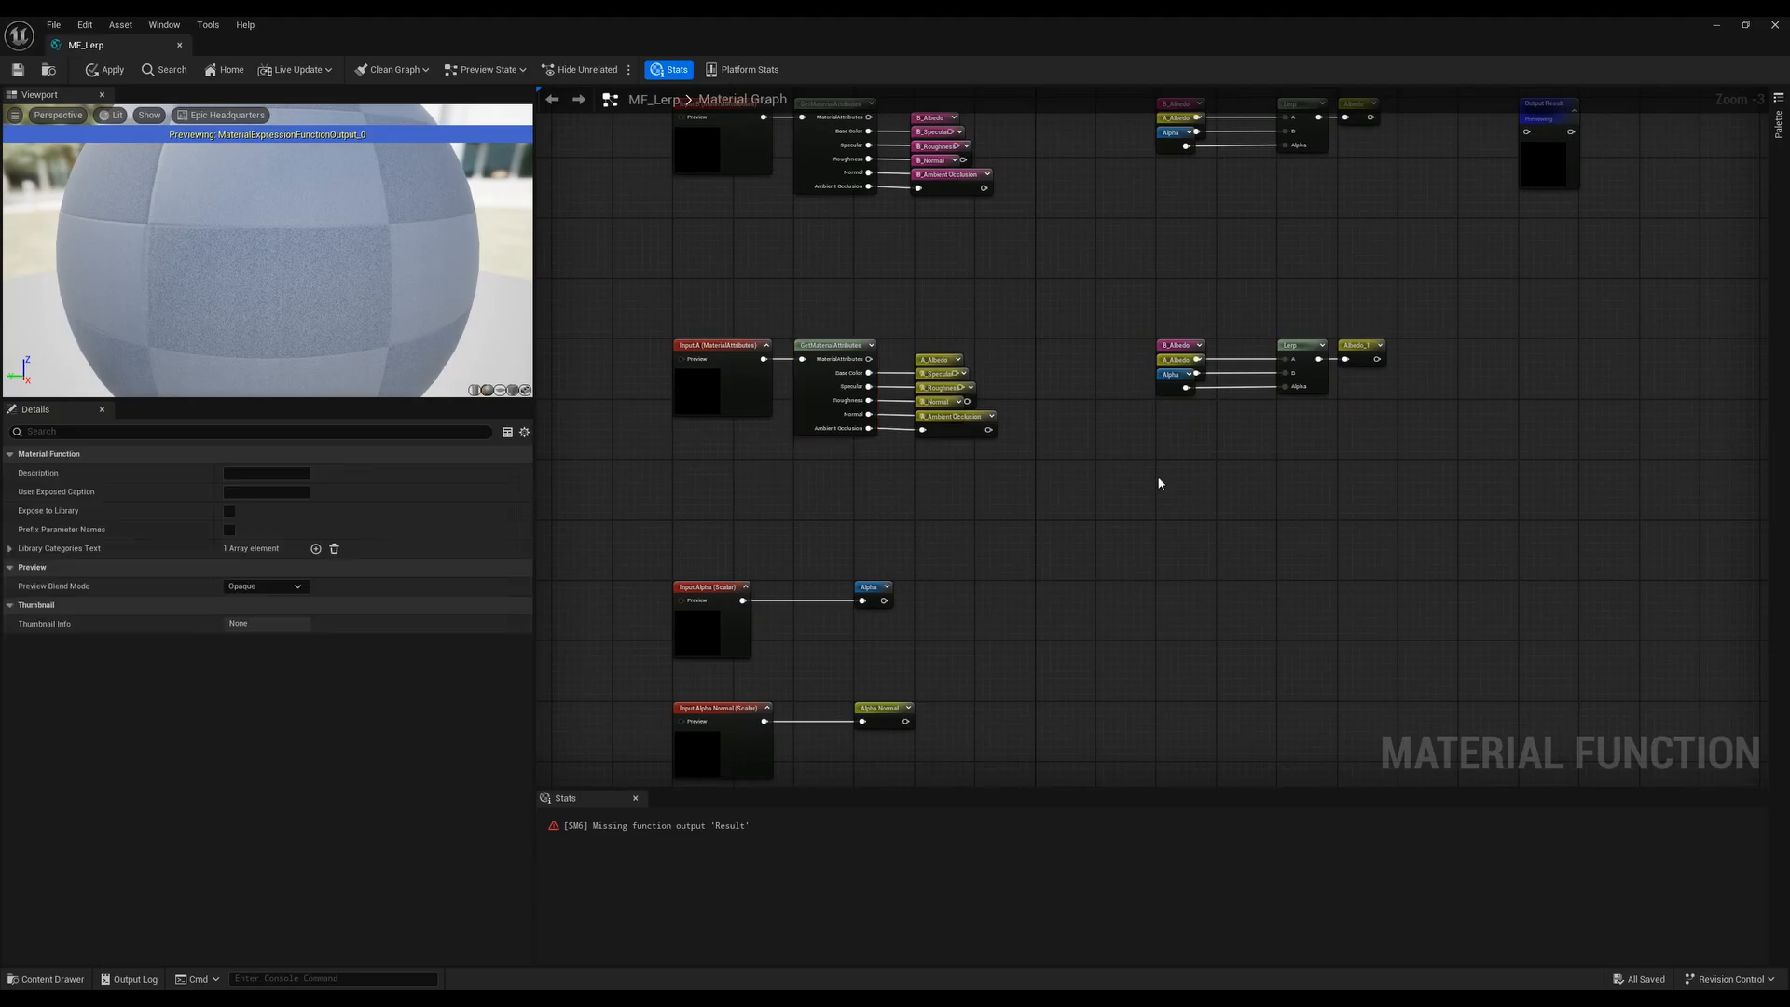
right_click_drag(1234, 437, 1081, 550)
left_click_drag(990, 548, 1202, 444)
left_click_drag(1020, 457, 1020, 336)
Move all function input nodes and their named reroutes farther away from the Lerp groups
right_click_drag(851, 420, 1128, 362)
scroll(843, 504, "down", 3)
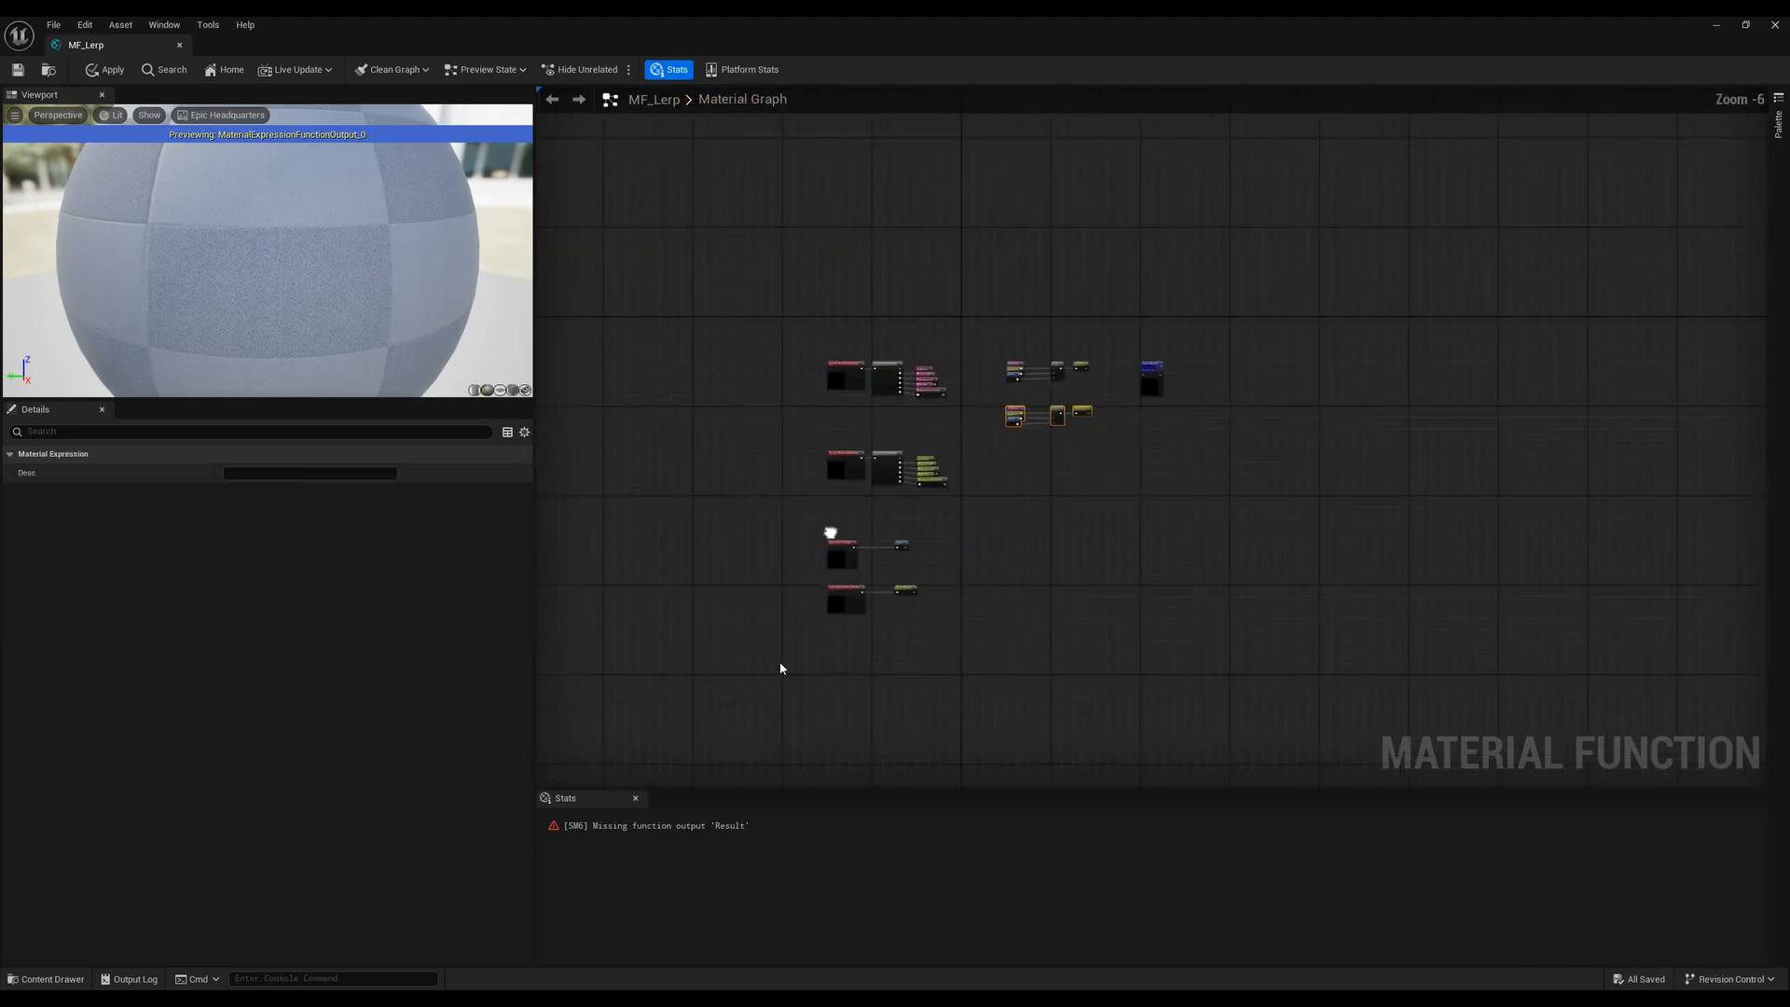
left_click_drag(764, 658, 940, 334)
scroll(820, 414, "up", 3)
left_click_drag(862, 292, 618, 288)
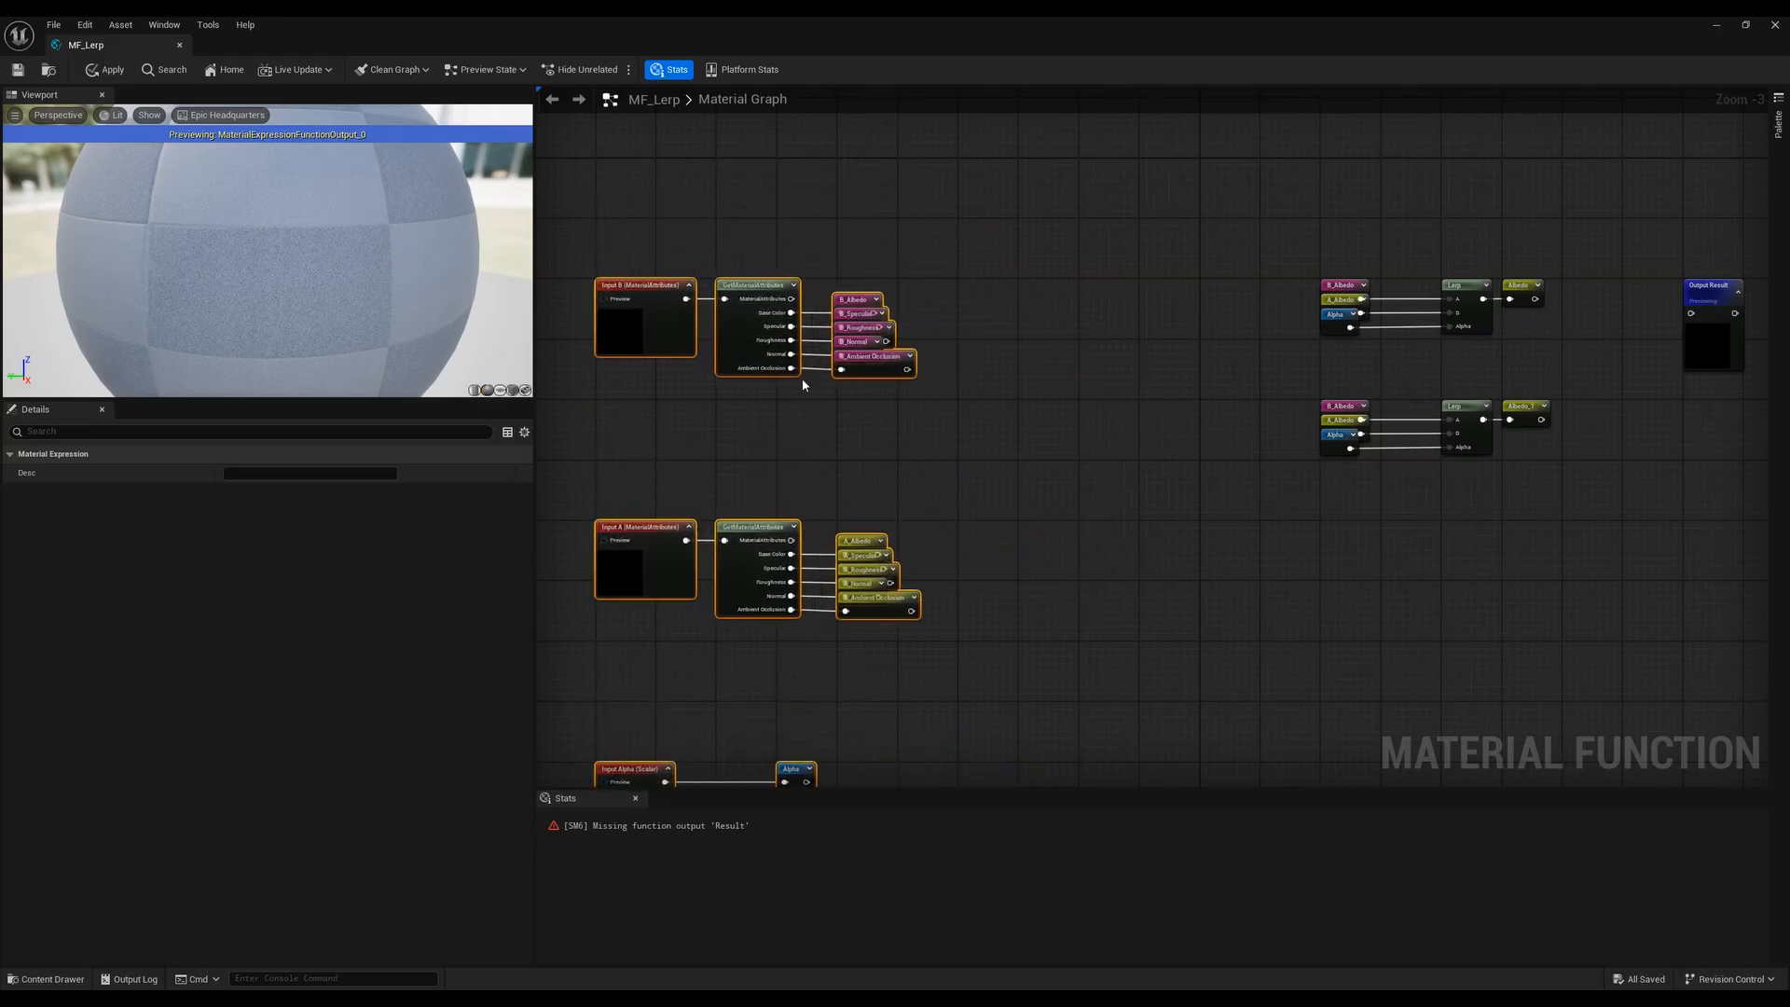
Duplicate the second Lerp group three more times, stacking the copies in an evenly spaced, aligned column
left_click(1152, 432)
right_click_drag(1158, 433, 833, 493)
left_click_drag(1263, 432, 1264, 432)
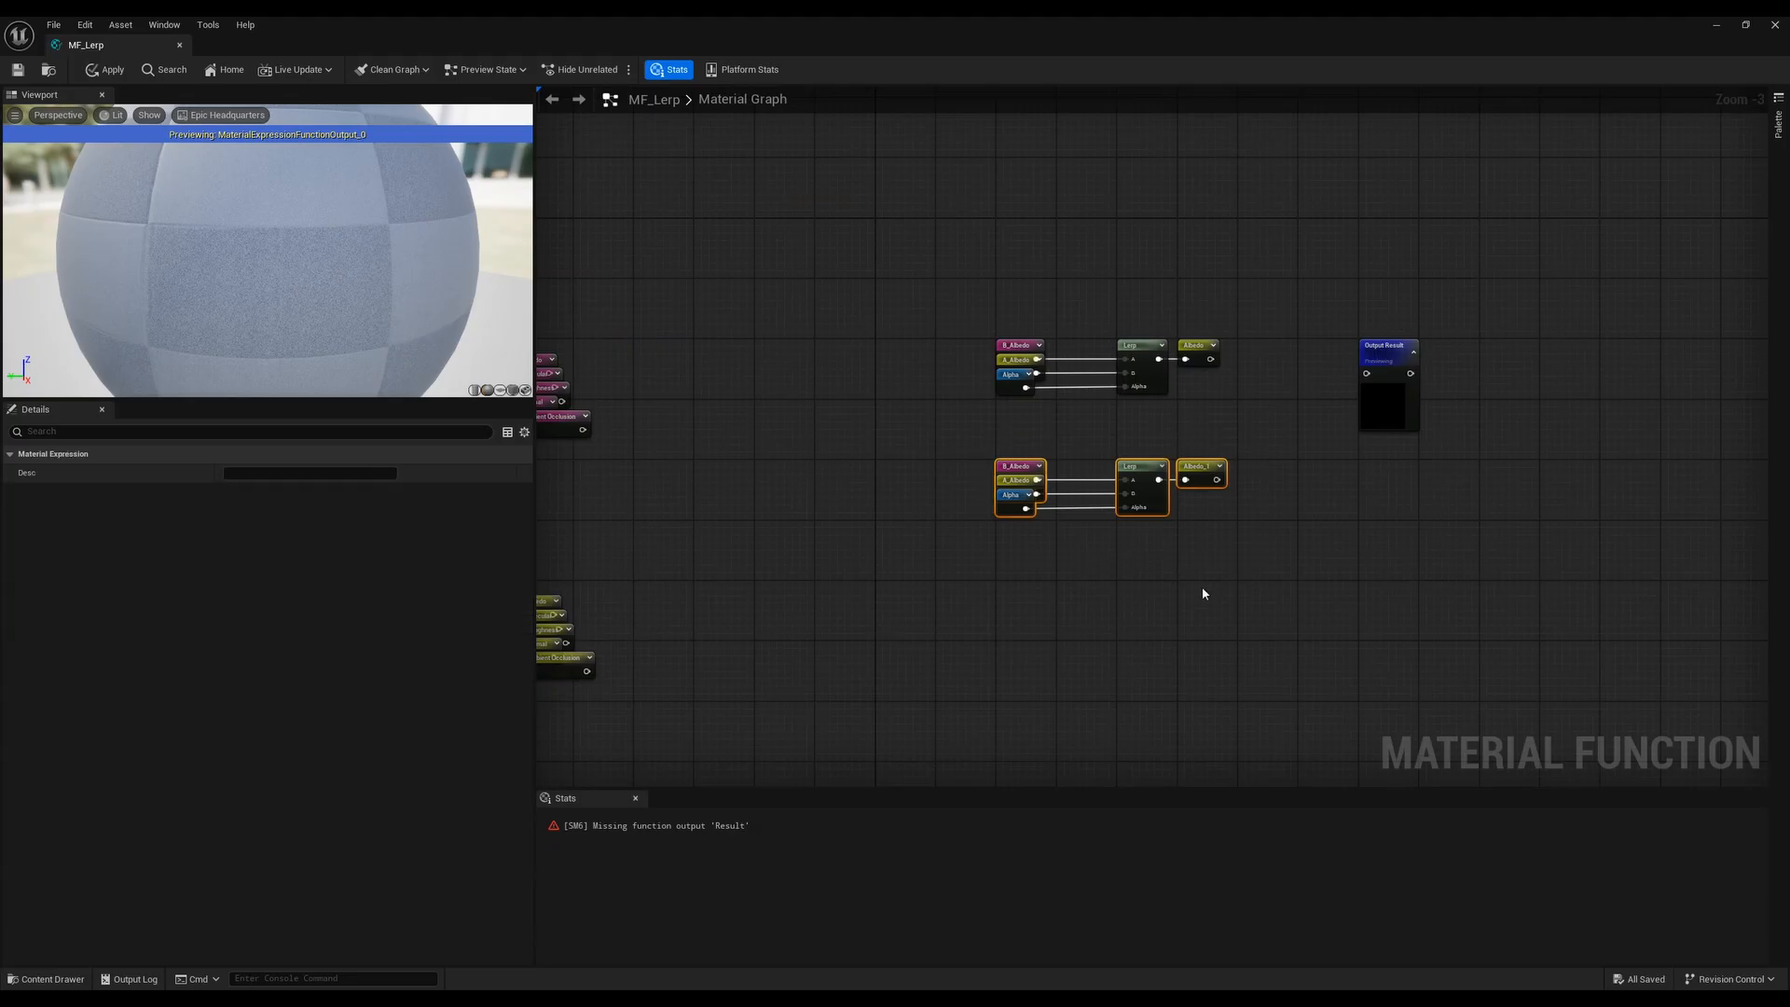
right_click_drag(1043, 631, 1045, 545)
key("ctrl+d")
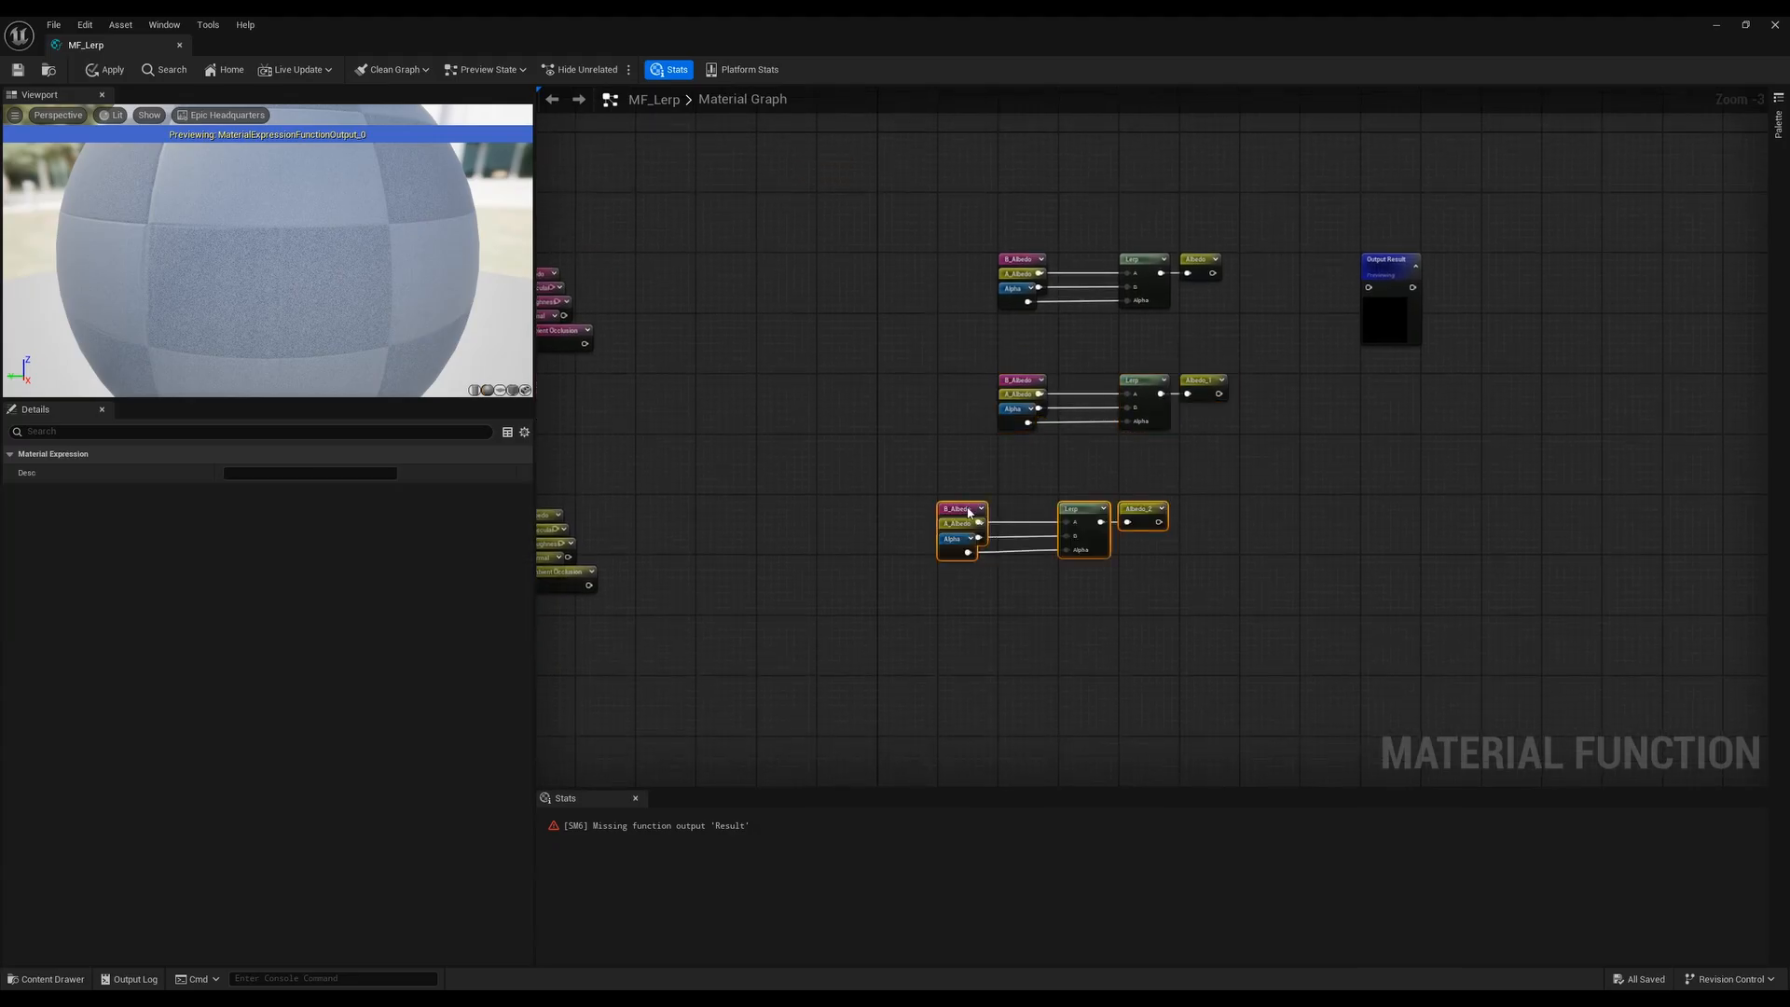
left_click_drag(1019, 534, 1080, 527)
key("ctrl+d")
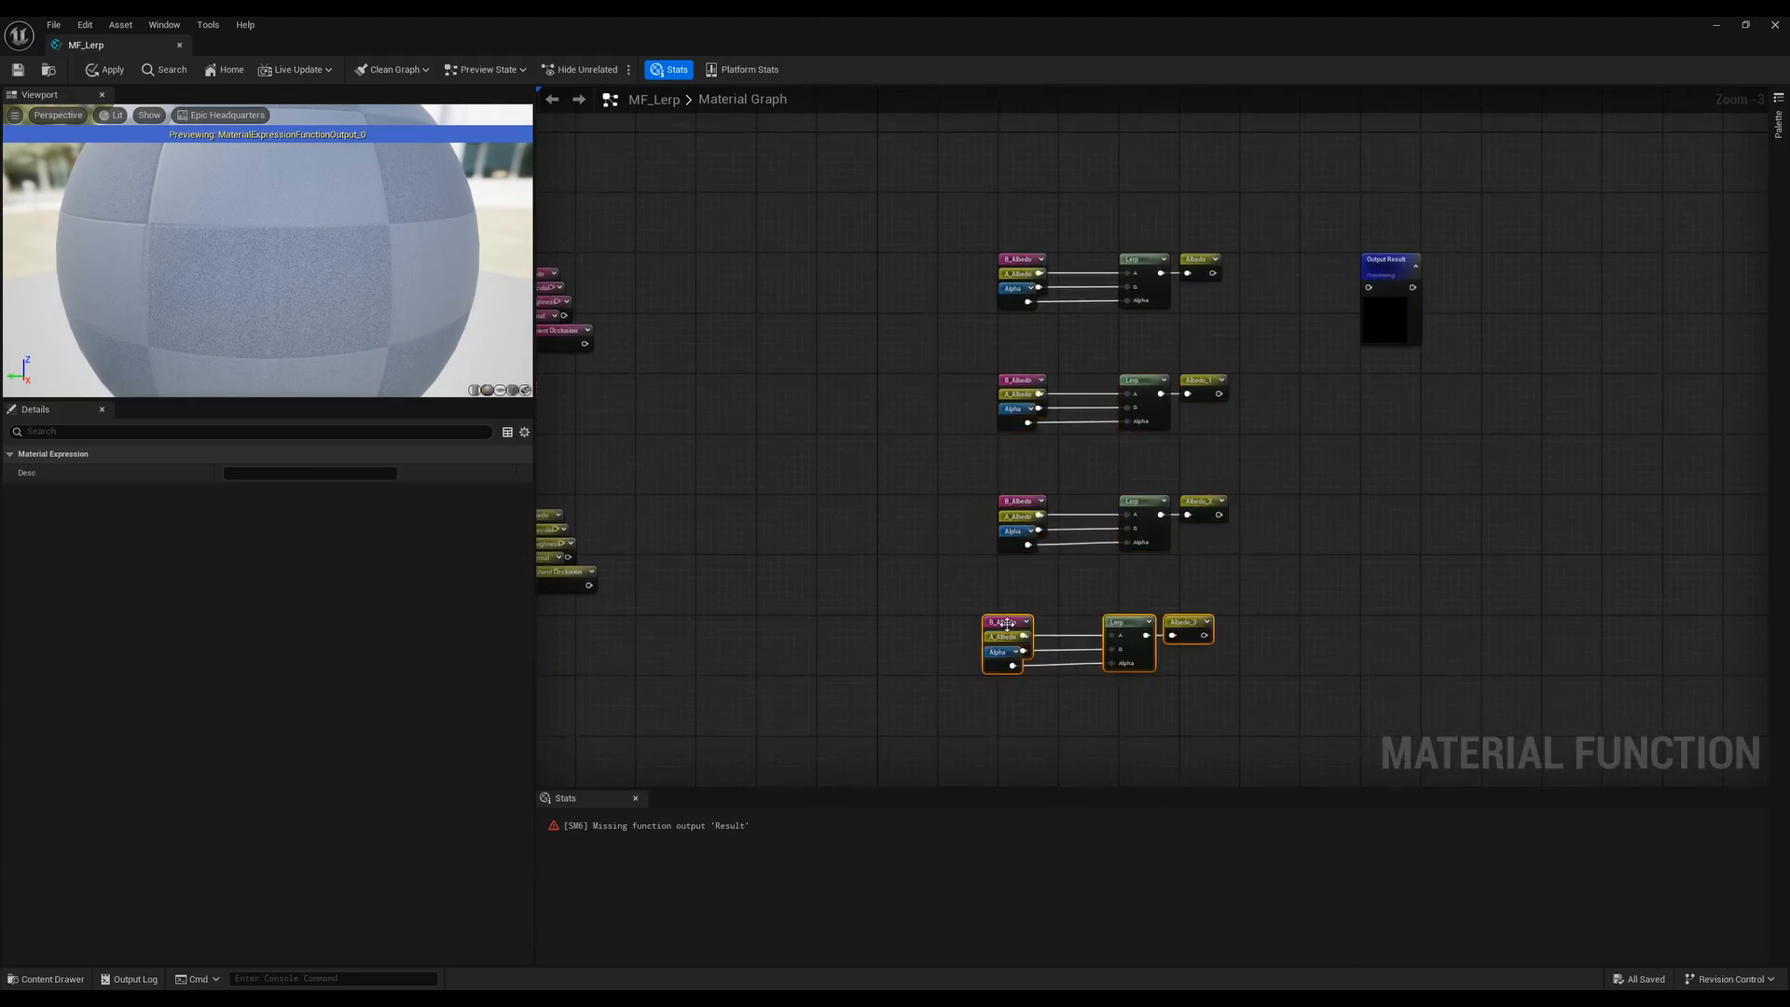
left_click_drag(1042, 632, 1057, 632)
right_click_drag(922, 682, 938, 526)
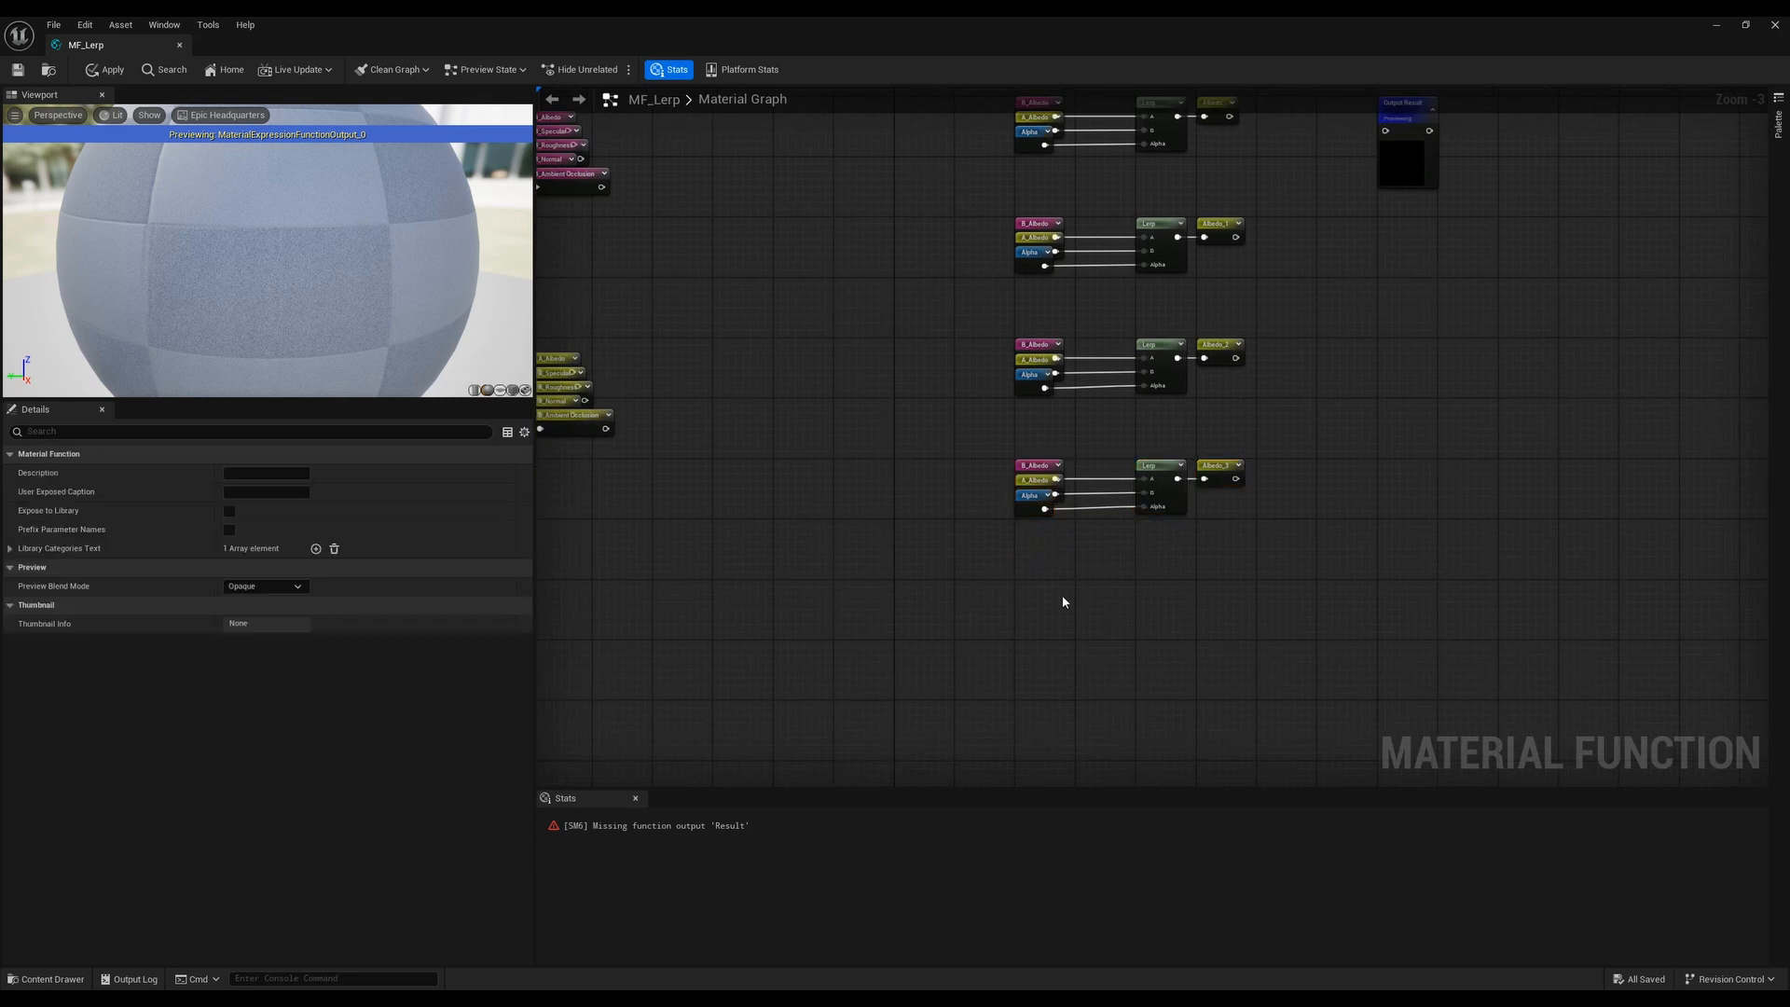
key("ctrl+d")
left_click_drag(1002, 580, 1039, 593)
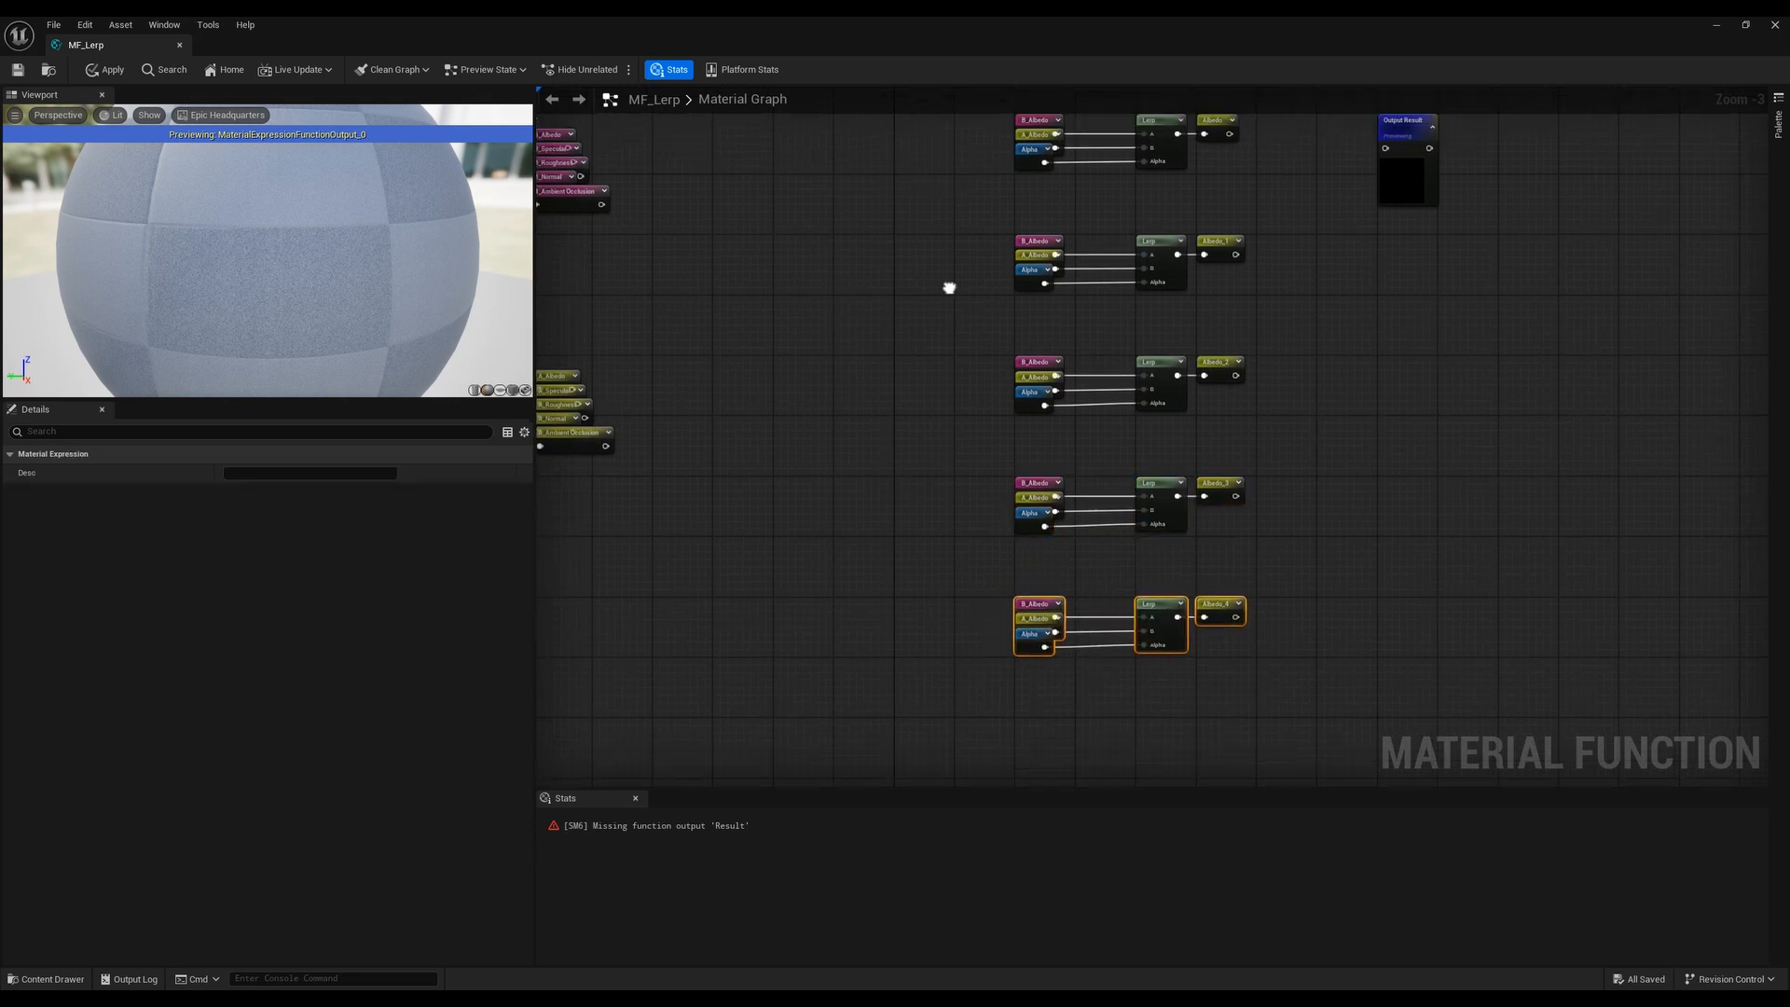
Delete the B_Albedo and A_Albedo reroute usages from the four duplicated Lerp groups
right_click_drag(947, 284, 852, 520)
scroll(851, 412, "up", 3)
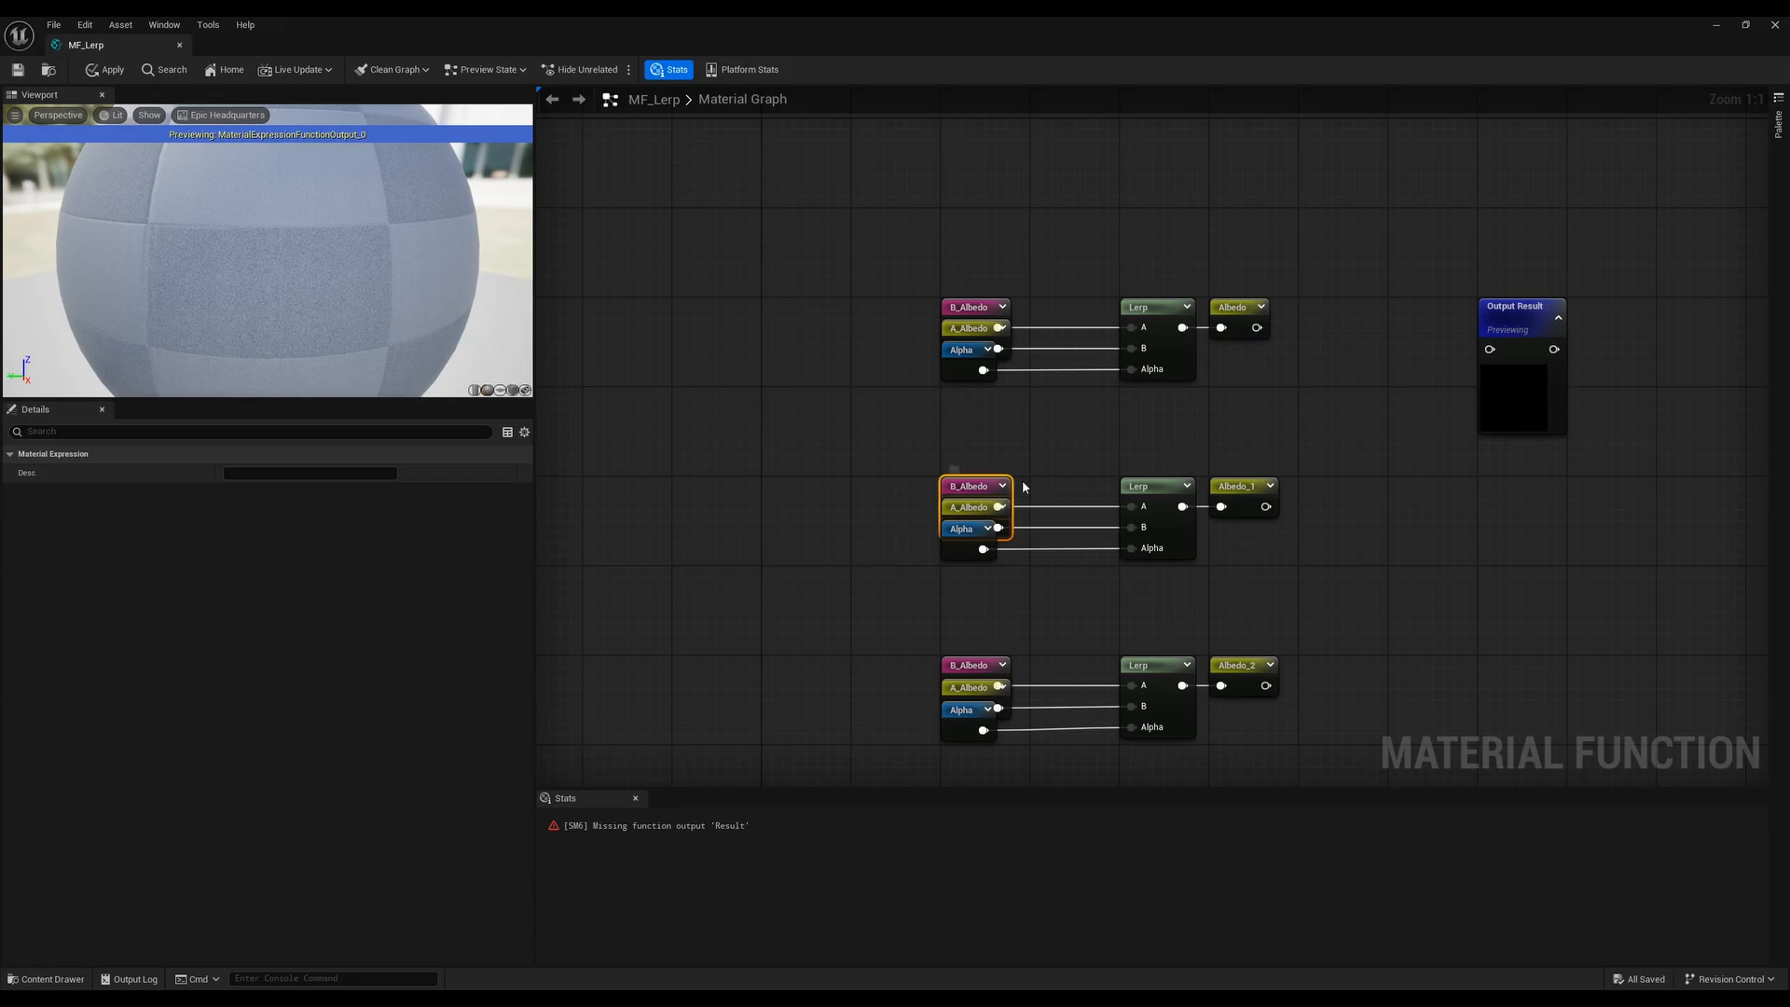
key("Delete")
right_click_drag(886, 634, 904, 431)
left_click_drag(928, 484, 974, 494)
key("Delete")
right_click_drag(904, 603, 891, 457)
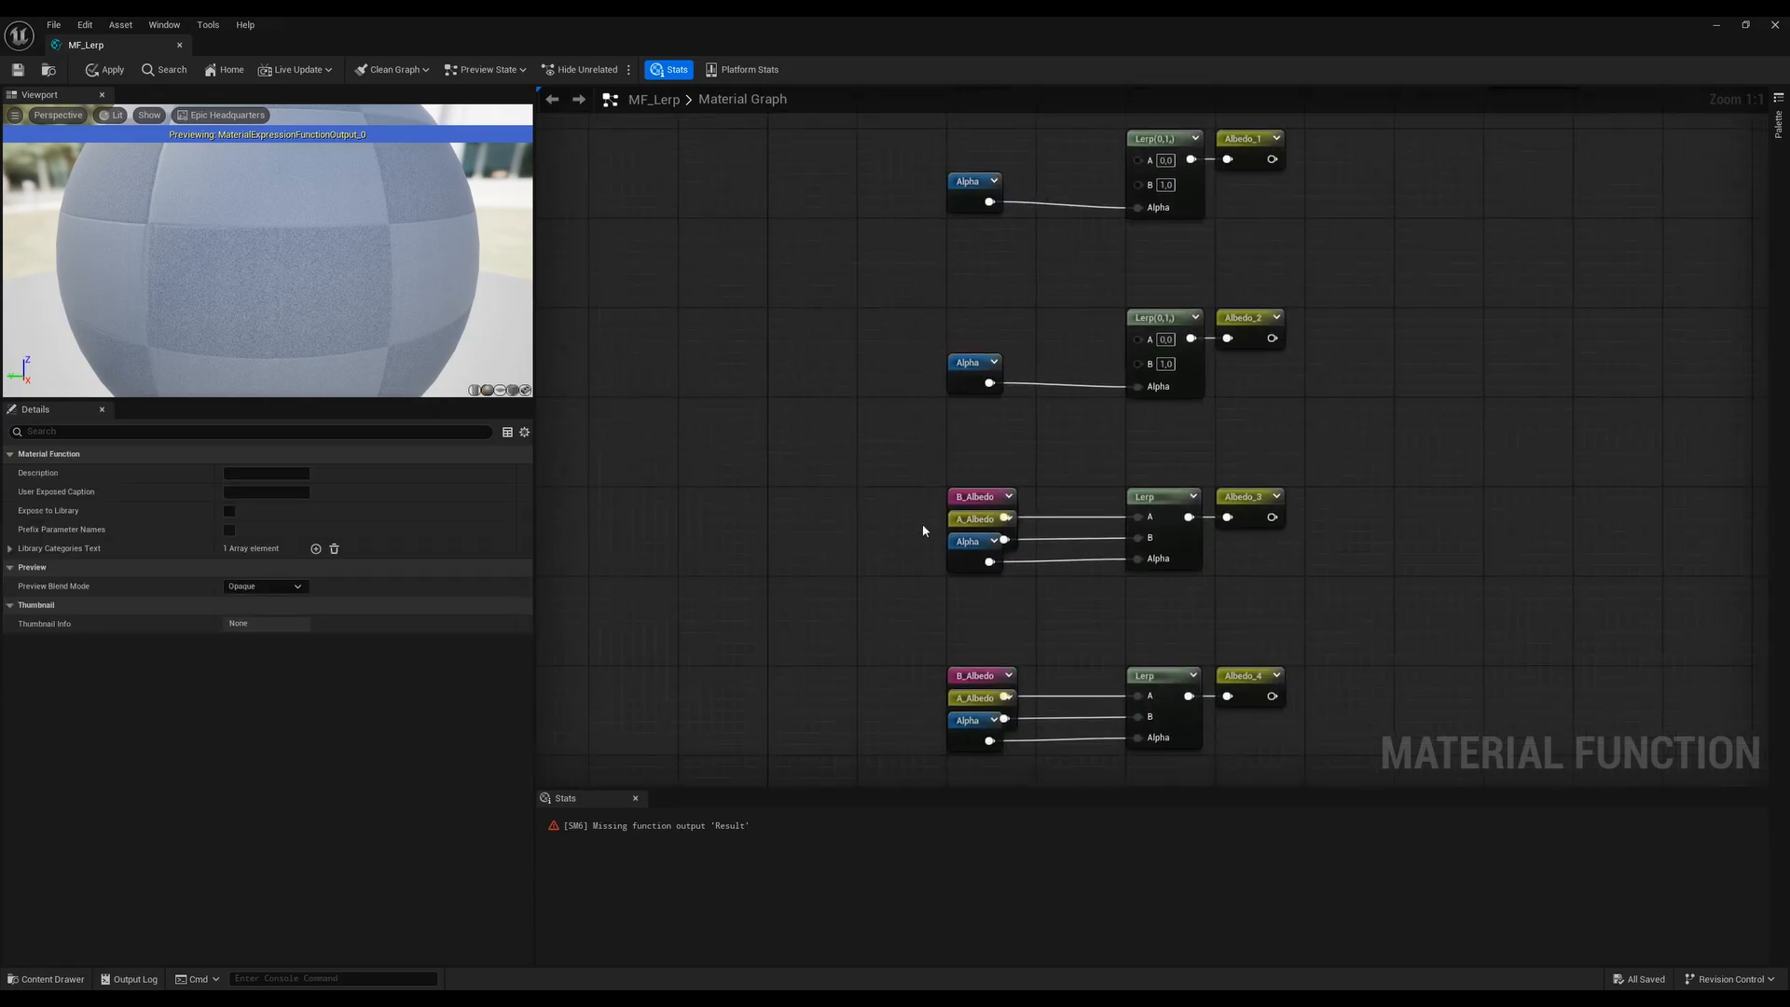
left_click_drag(921, 524, 969, 490)
key("Delete")
right_click_drag(894, 620, 919, 550)
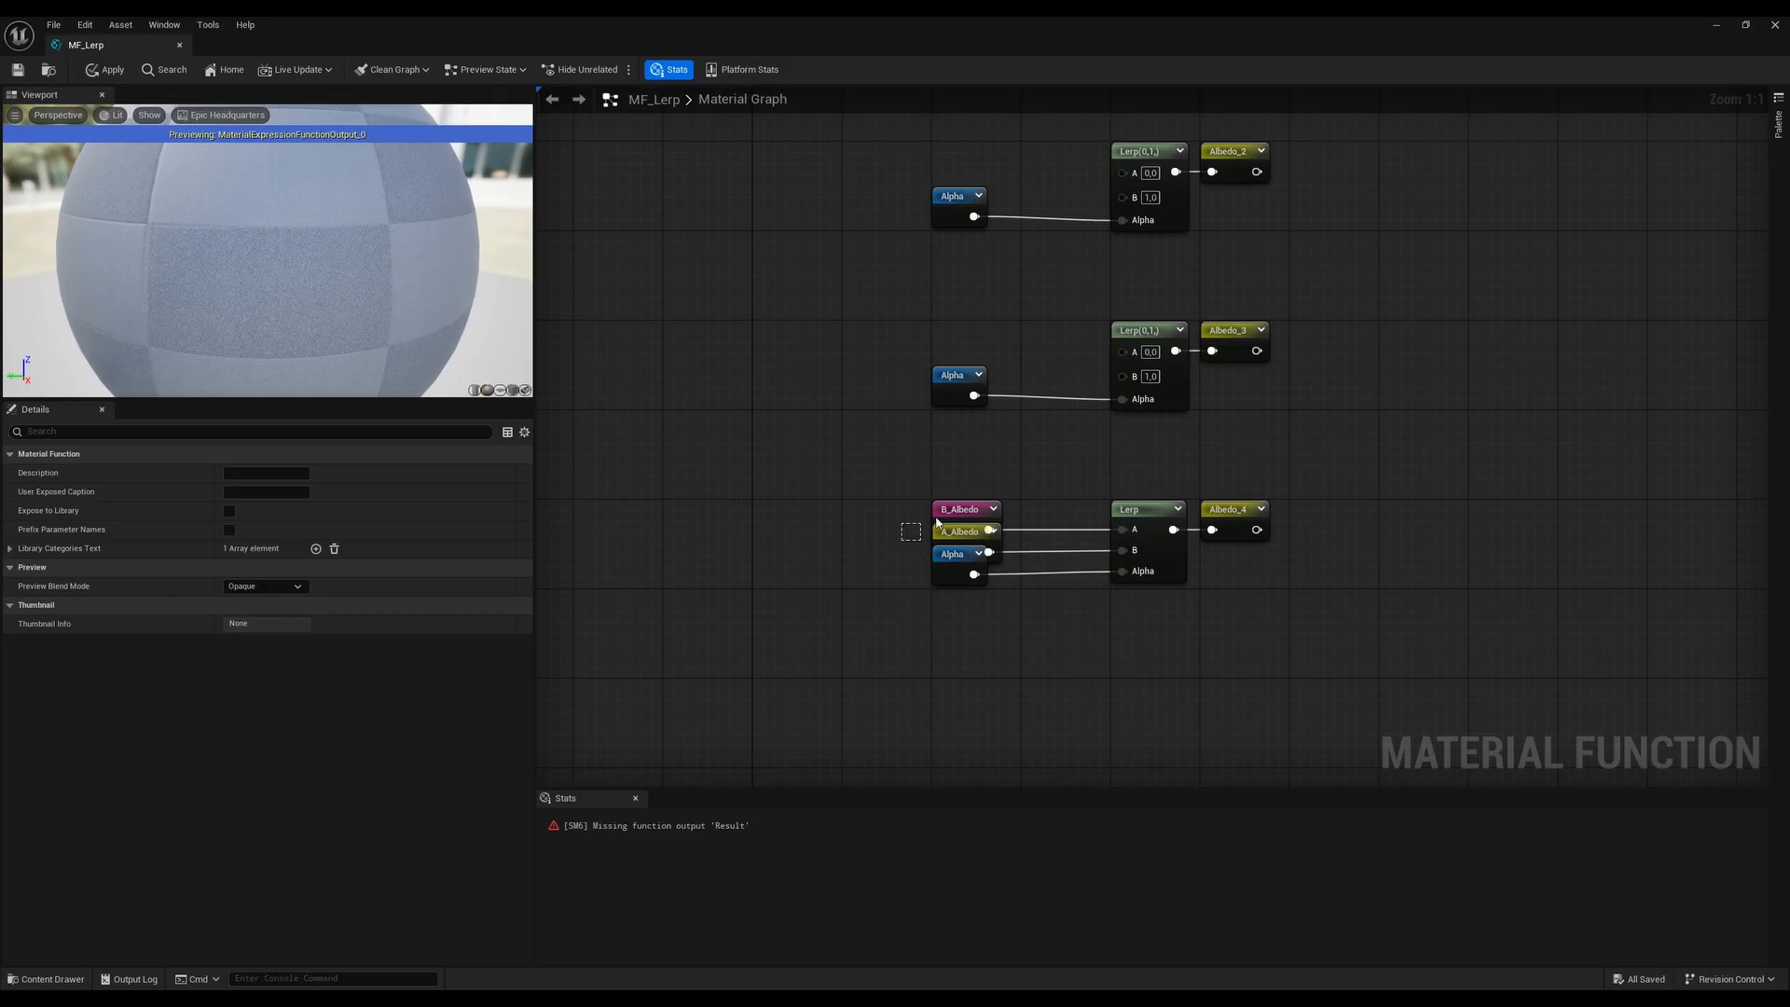
left_click_drag(936, 519, 985, 525)
key("Delete")
Delete the Alpha reroute usage feeding the Lerp of the fourth group, the one with output Albedo_3
right_click_drag(907, 447, 917, 561)
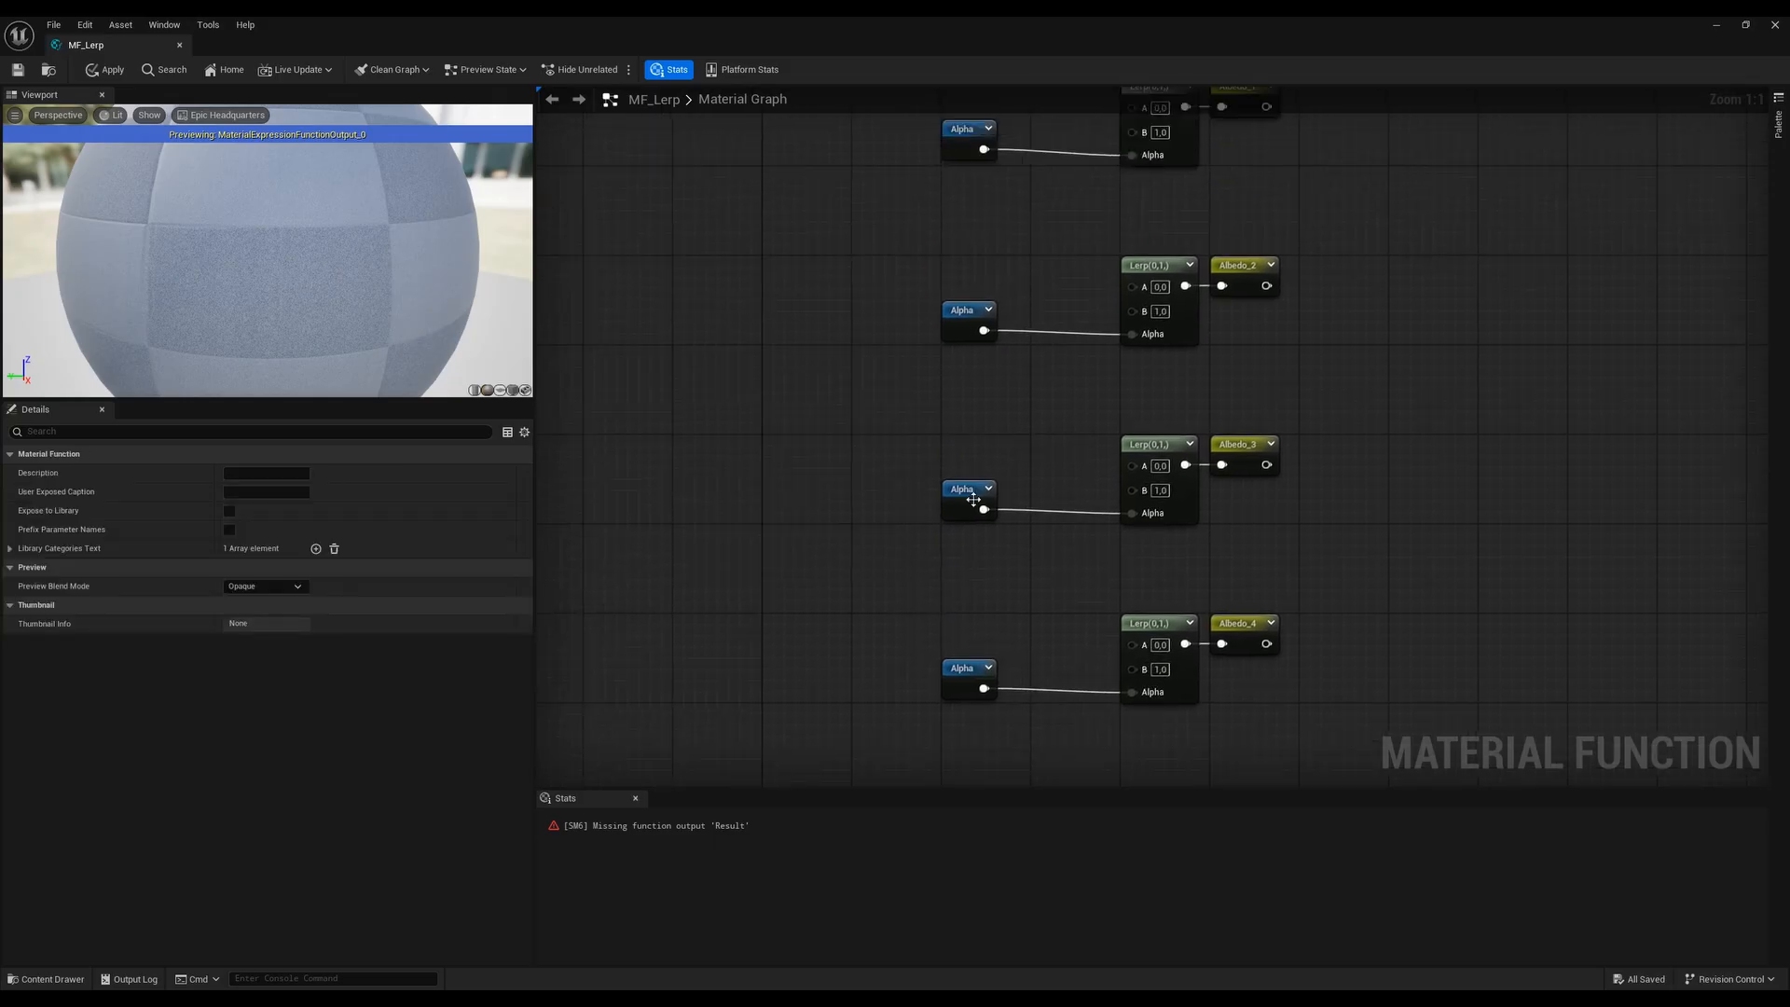
right_click_drag(973, 500, 985, 540)
left_click_drag(926, 584, 1002, 505)
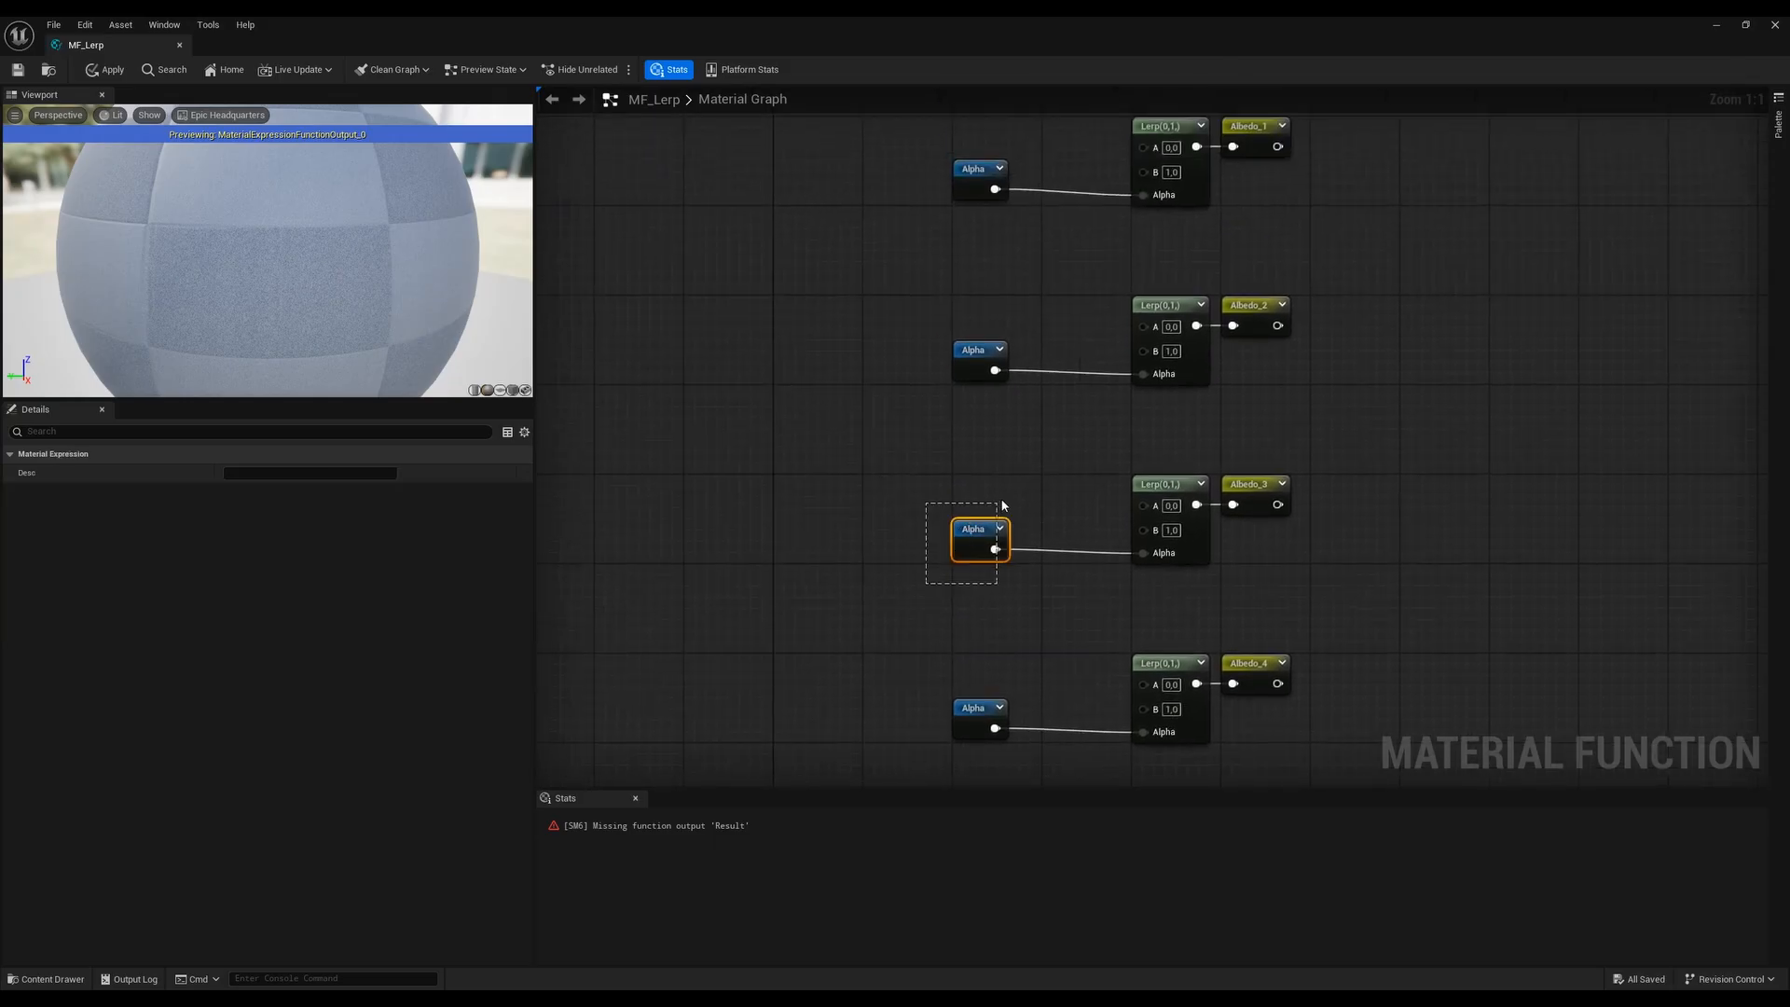
key("Delete")
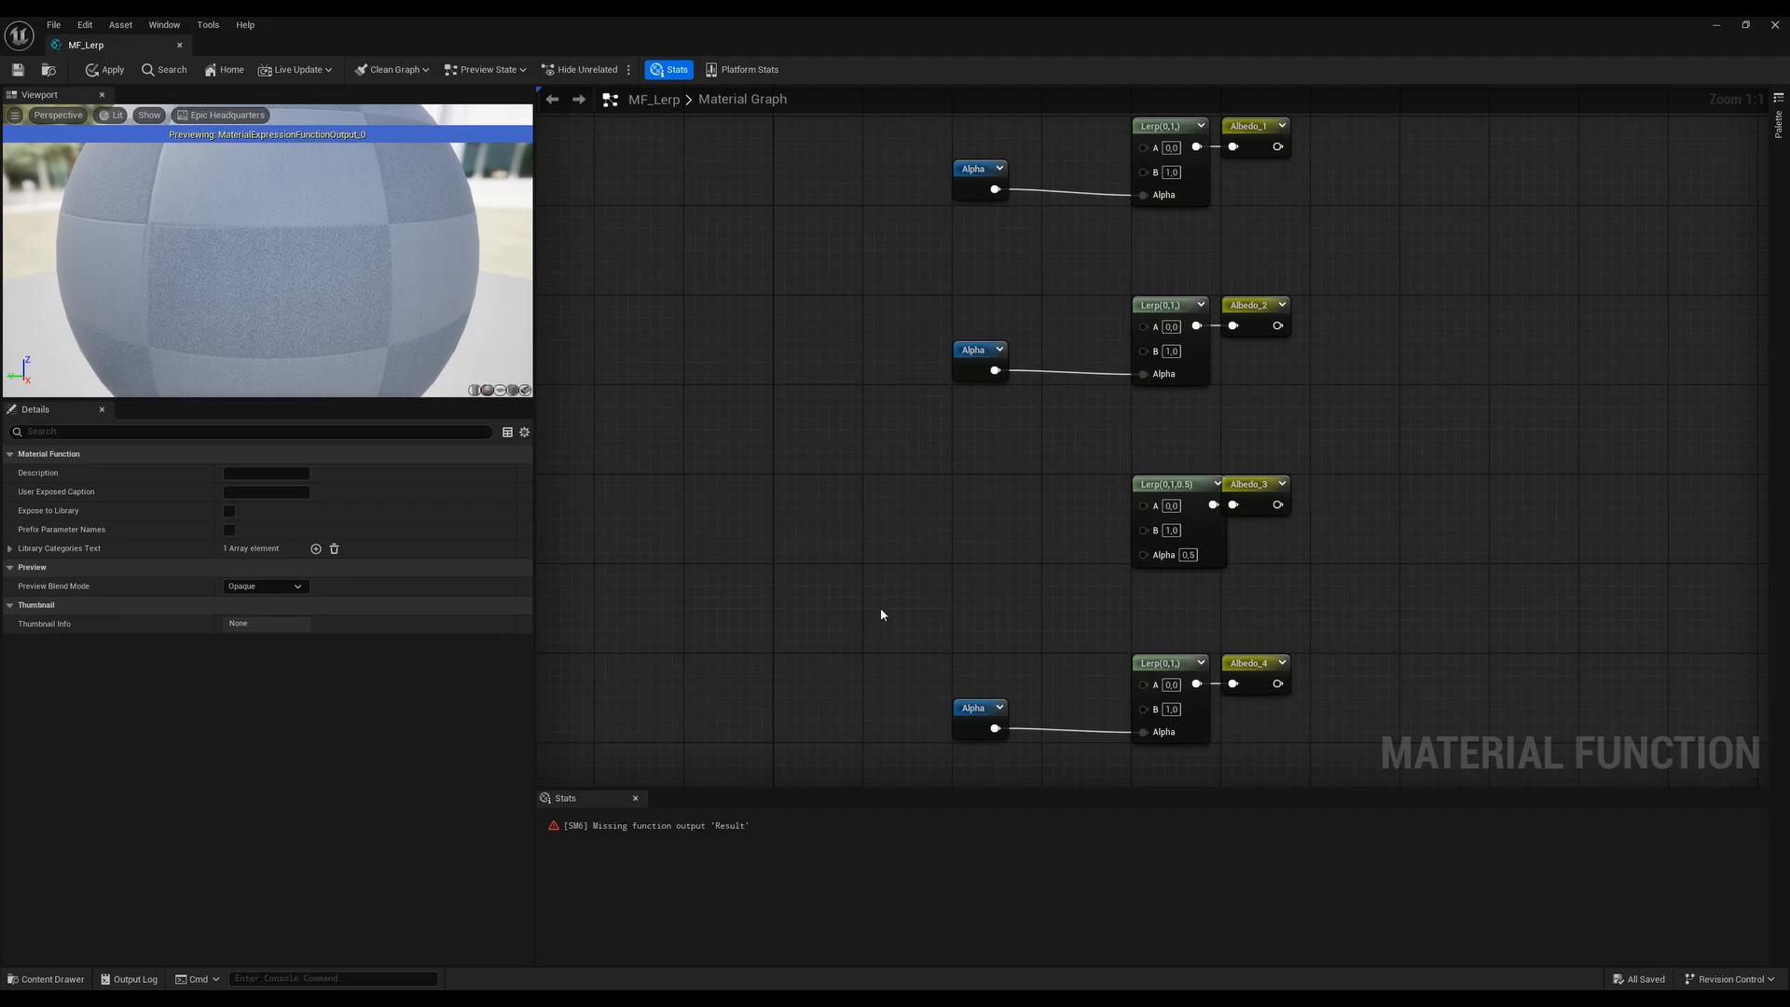
Examine the fourth Lerp group's open Alpha input alongside the function's alpha inputs and their reroutes
right_click_drag(867, 610, 1119, 429)
right_click_drag(634, 680, 986, 533)
right_click_drag(1144, 457, 828, 616)
right_click_drag(1281, 414, 937, 578)
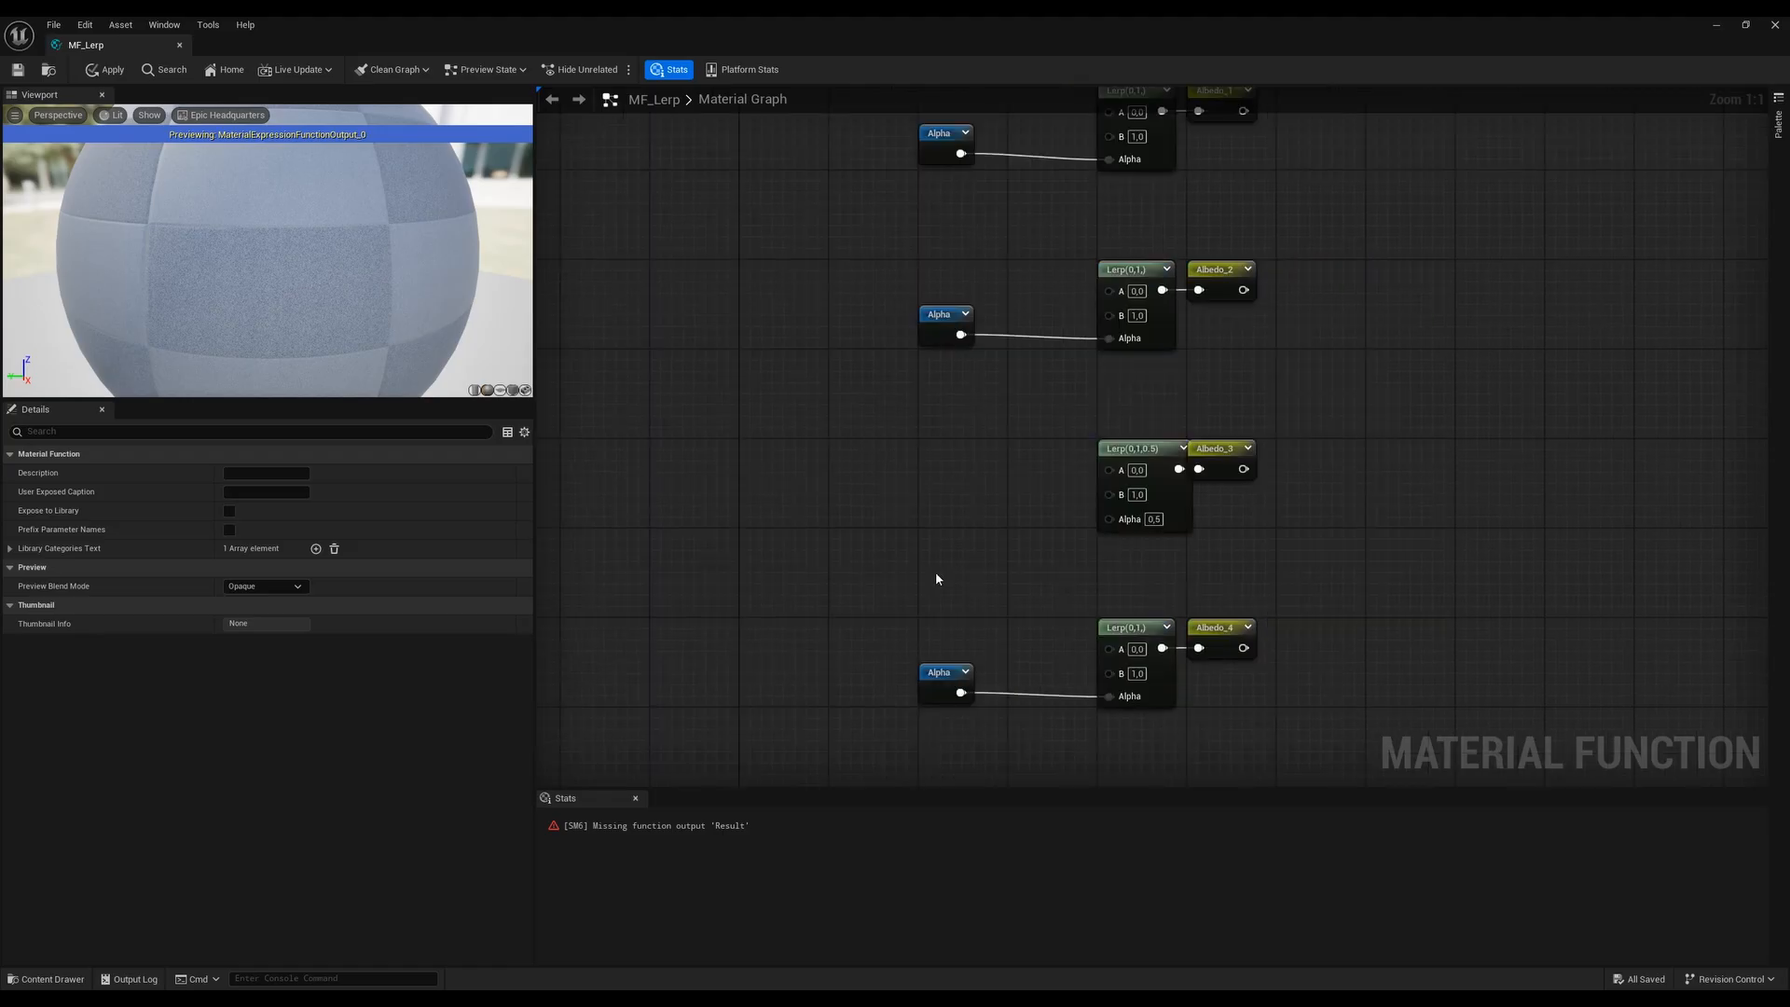
right_click_drag(783, 602, 1039, 471)
right_click_drag(717, 627, 1208, 435)
left_click_drag(608, 656, 937, 476)
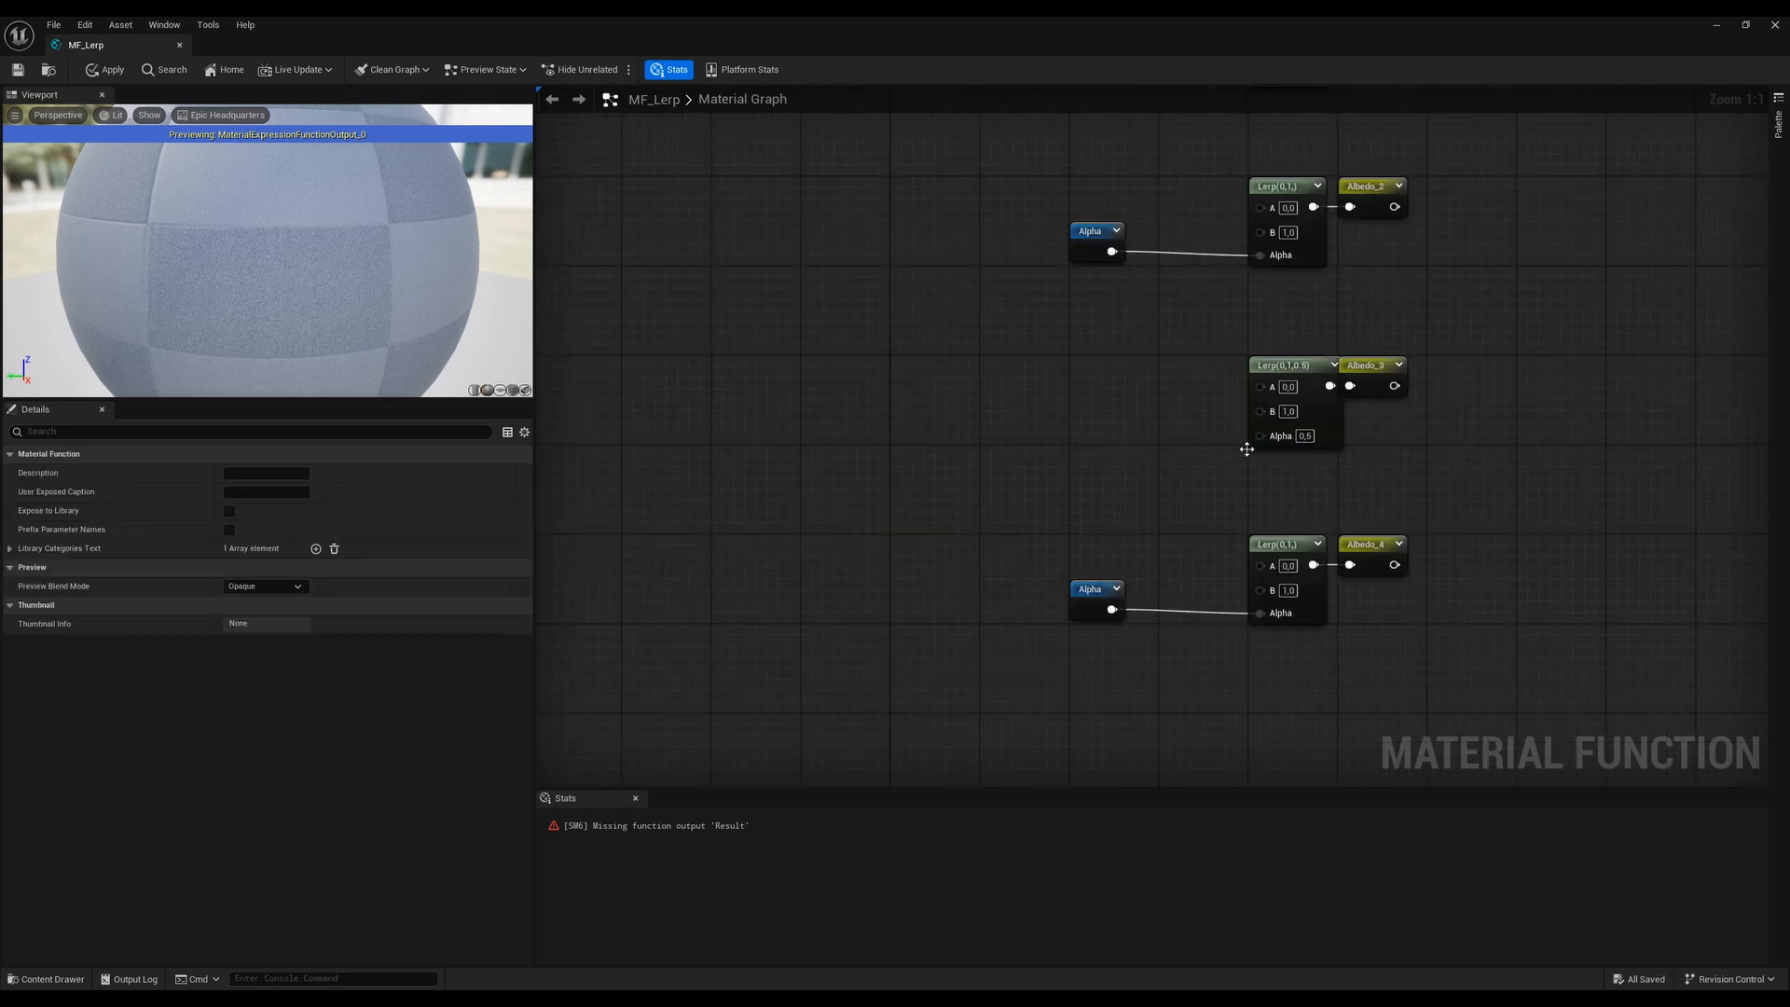
right_click_drag(1191, 444, 1229, 382)
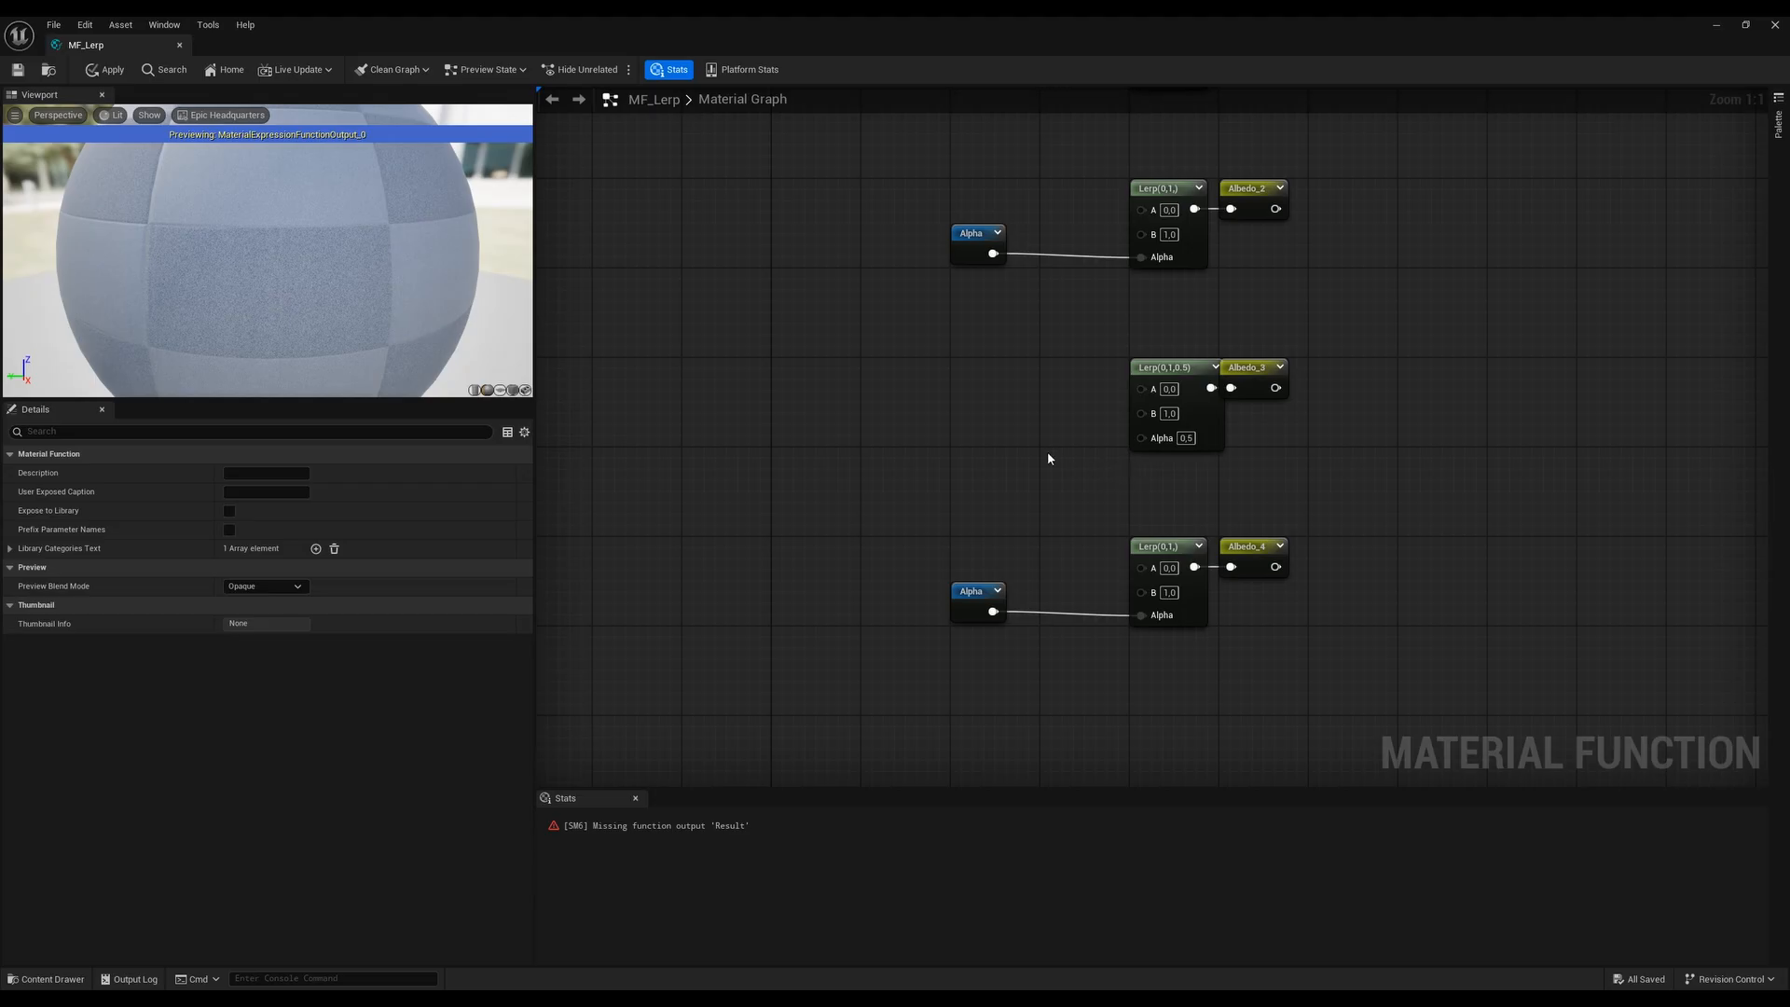
right_click_drag(1048, 457, 990, 510)
left_click_drag(1082, 496, 1208, 515)
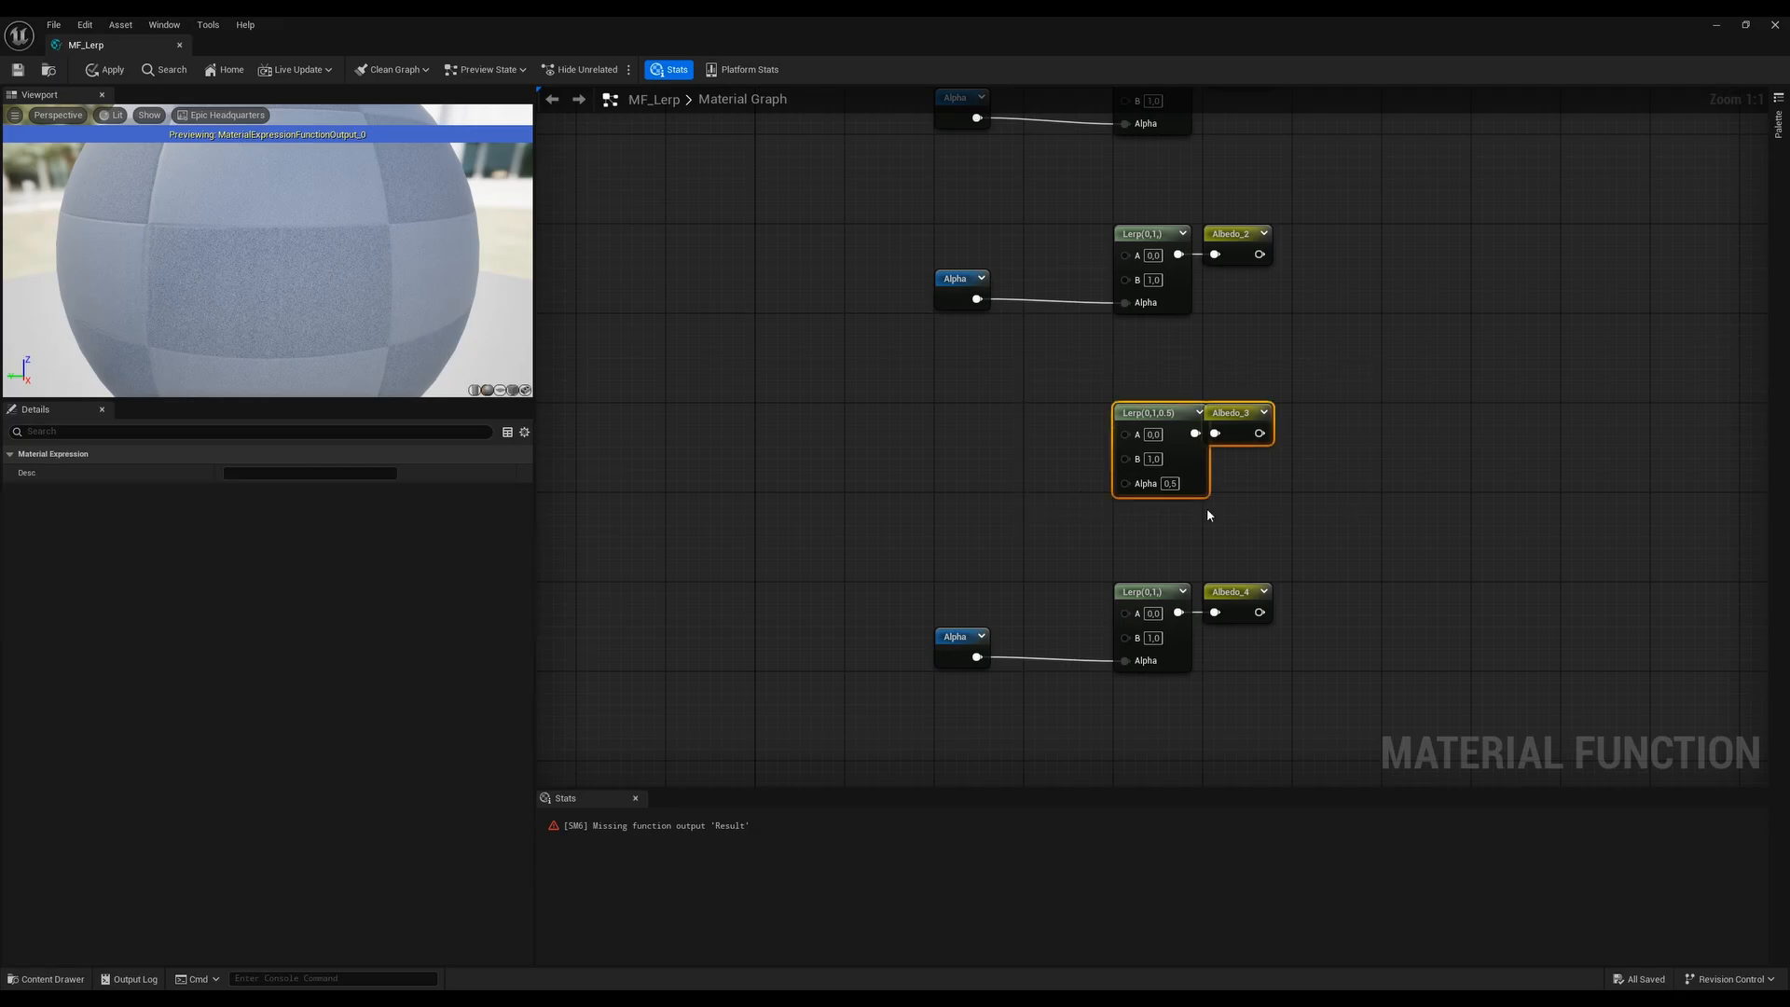
Add an Alpha Normal reroute usage and connect it to the Alpha input of the fourth group's Lerp
right_click_drag(935, 504, 972, 483)
right_click(966, 469)
right_click_drag(960, 395, 932, 572)
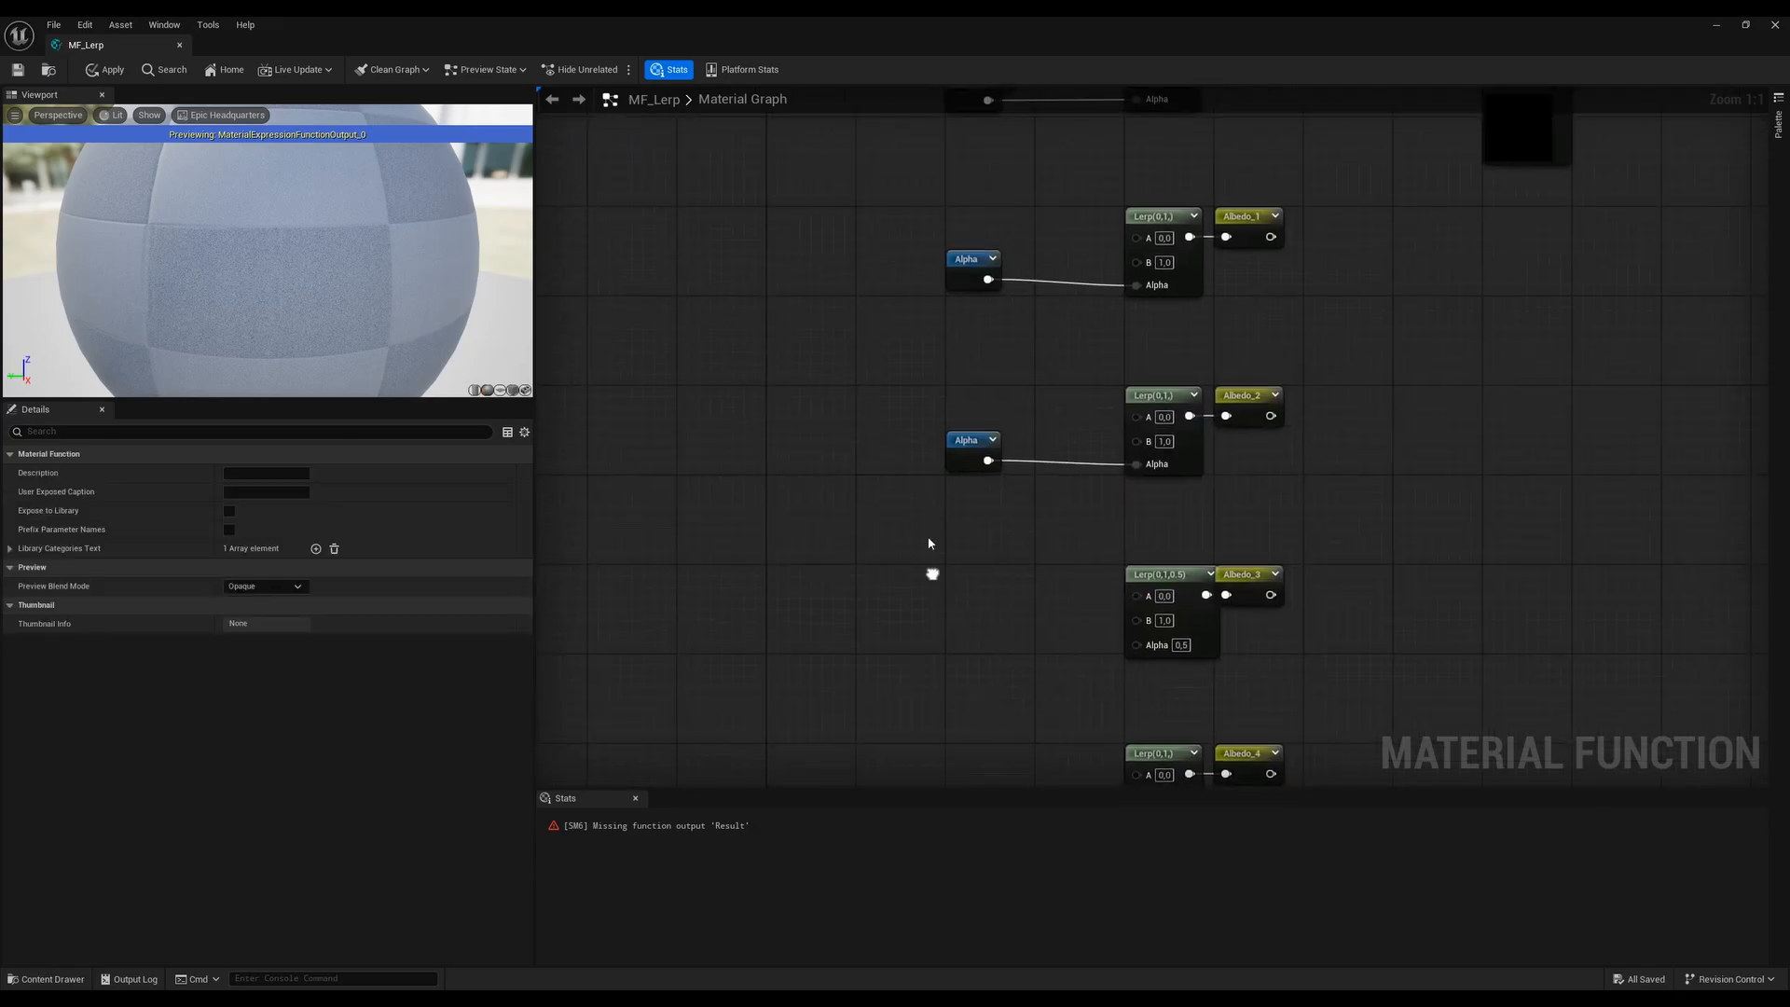
right_click_drag(924, 640, 931, 503)
right_click(945, 634)
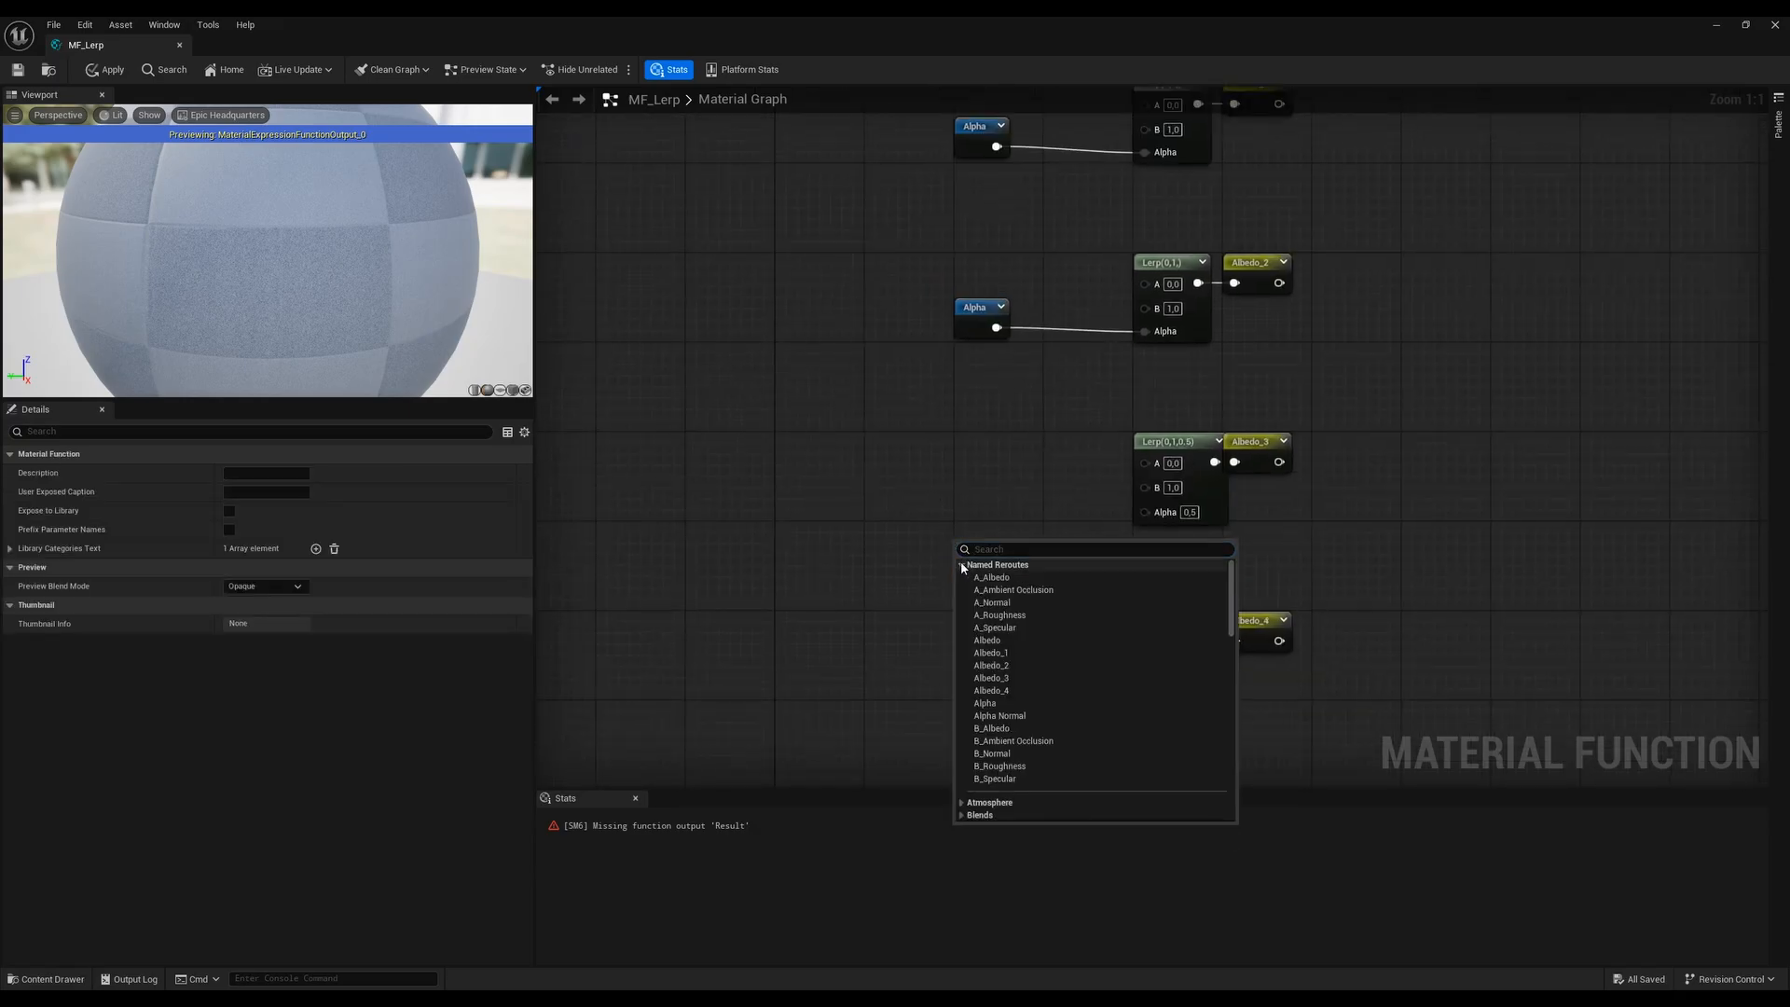
left_click(999, 715)
left_click_drag(970, 643, 1145, 510)
left_click(1043, 537)
Add B_Specular and A_Specular reroute usages beside the second Lerp group, the one with output Albedo_1
right_click_drag(930, 402, 930, 624)
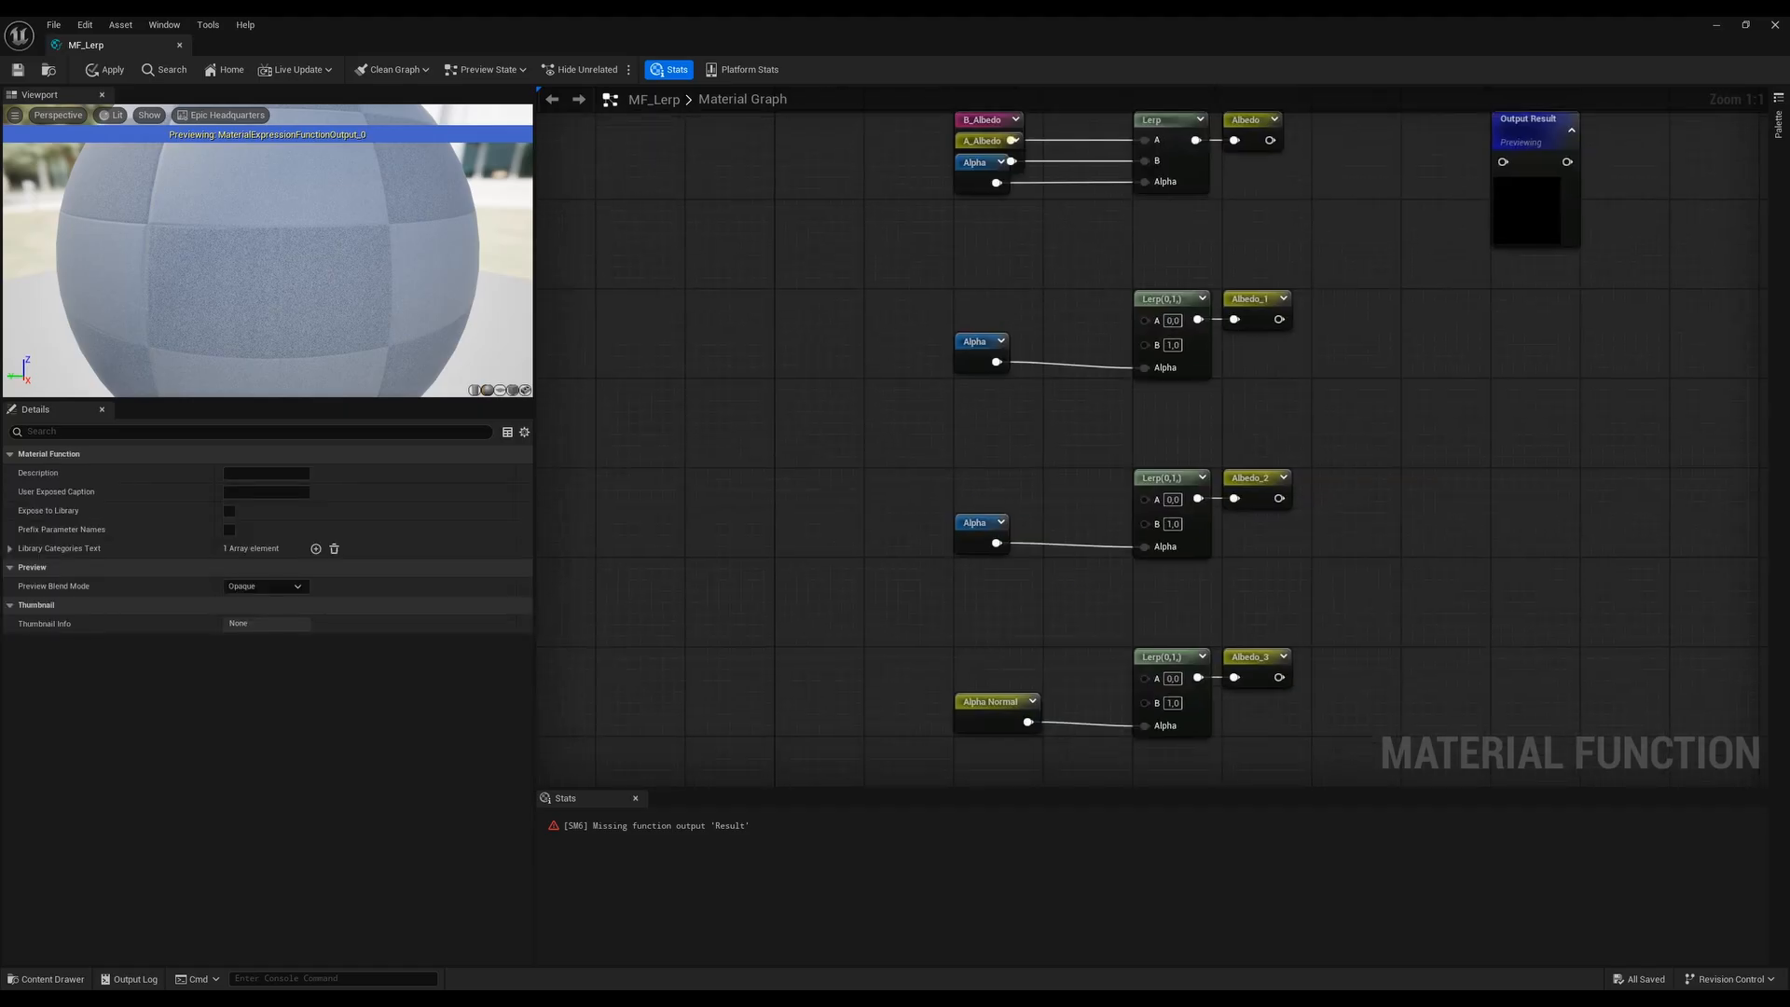
right_click_drag(994, 199, 957, 431)
left_click_drag(855, 433, 1203, 333)
right_click_drag(920, 521, 900, 377)
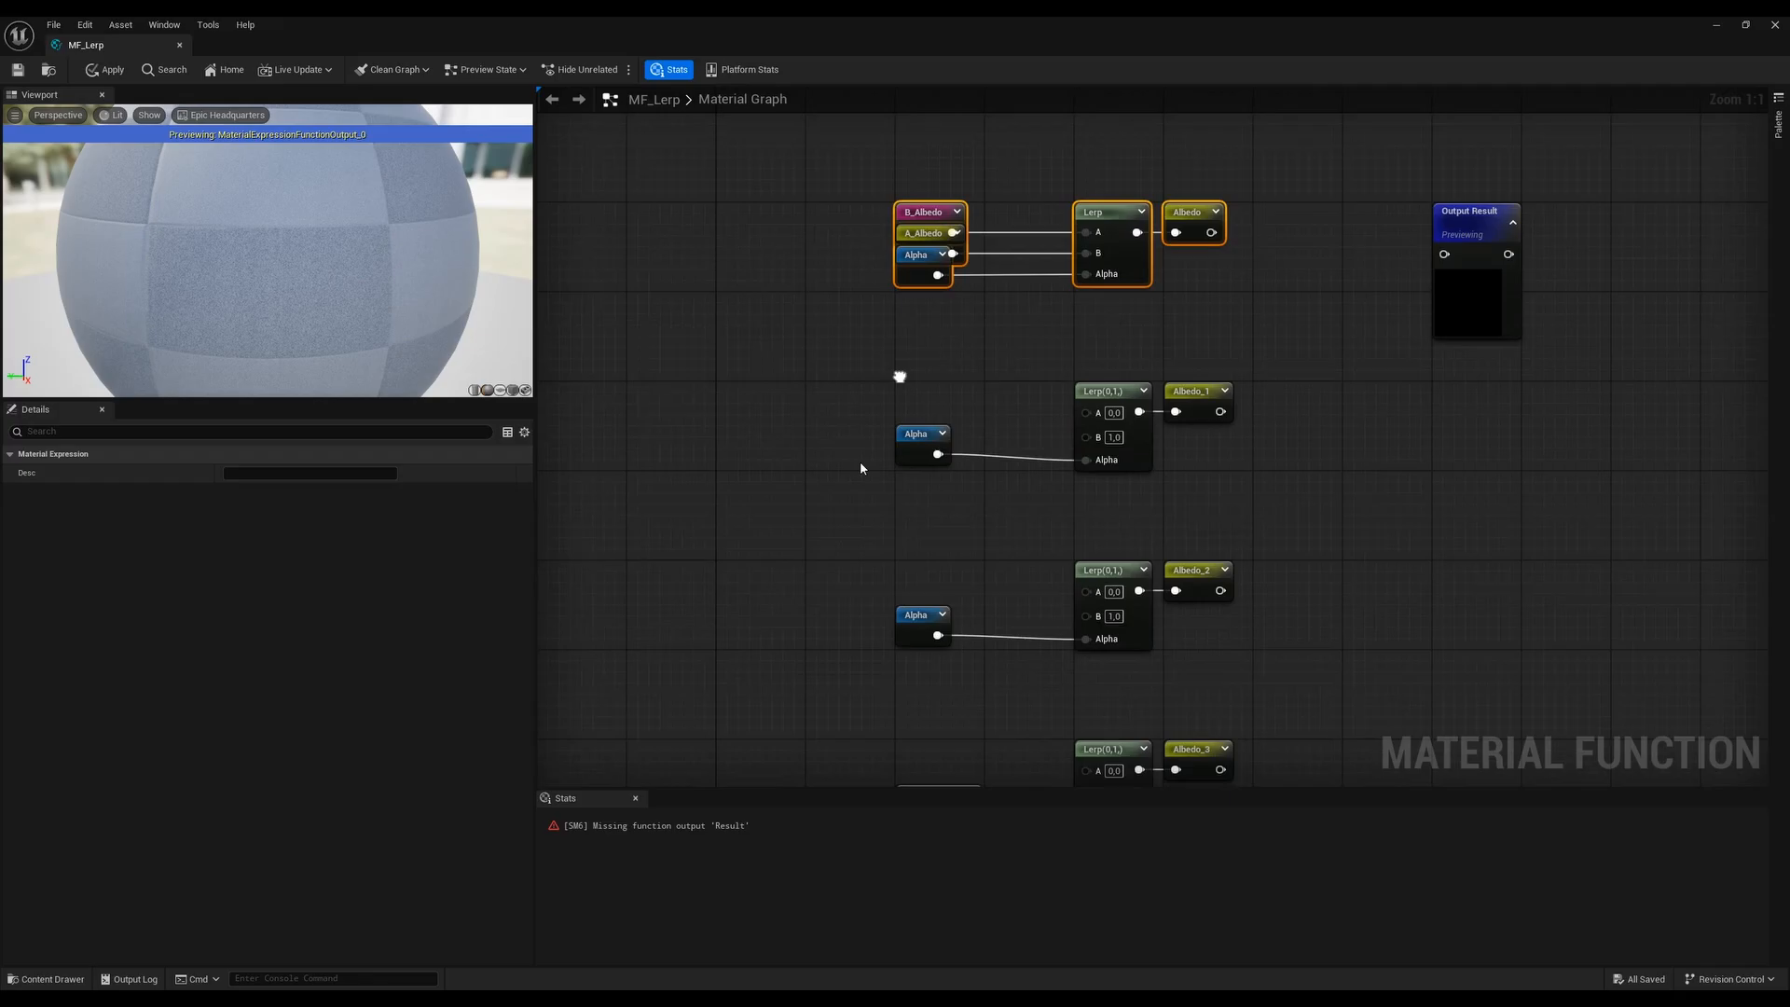
left_click(811, 461)
right_click(768, 404)
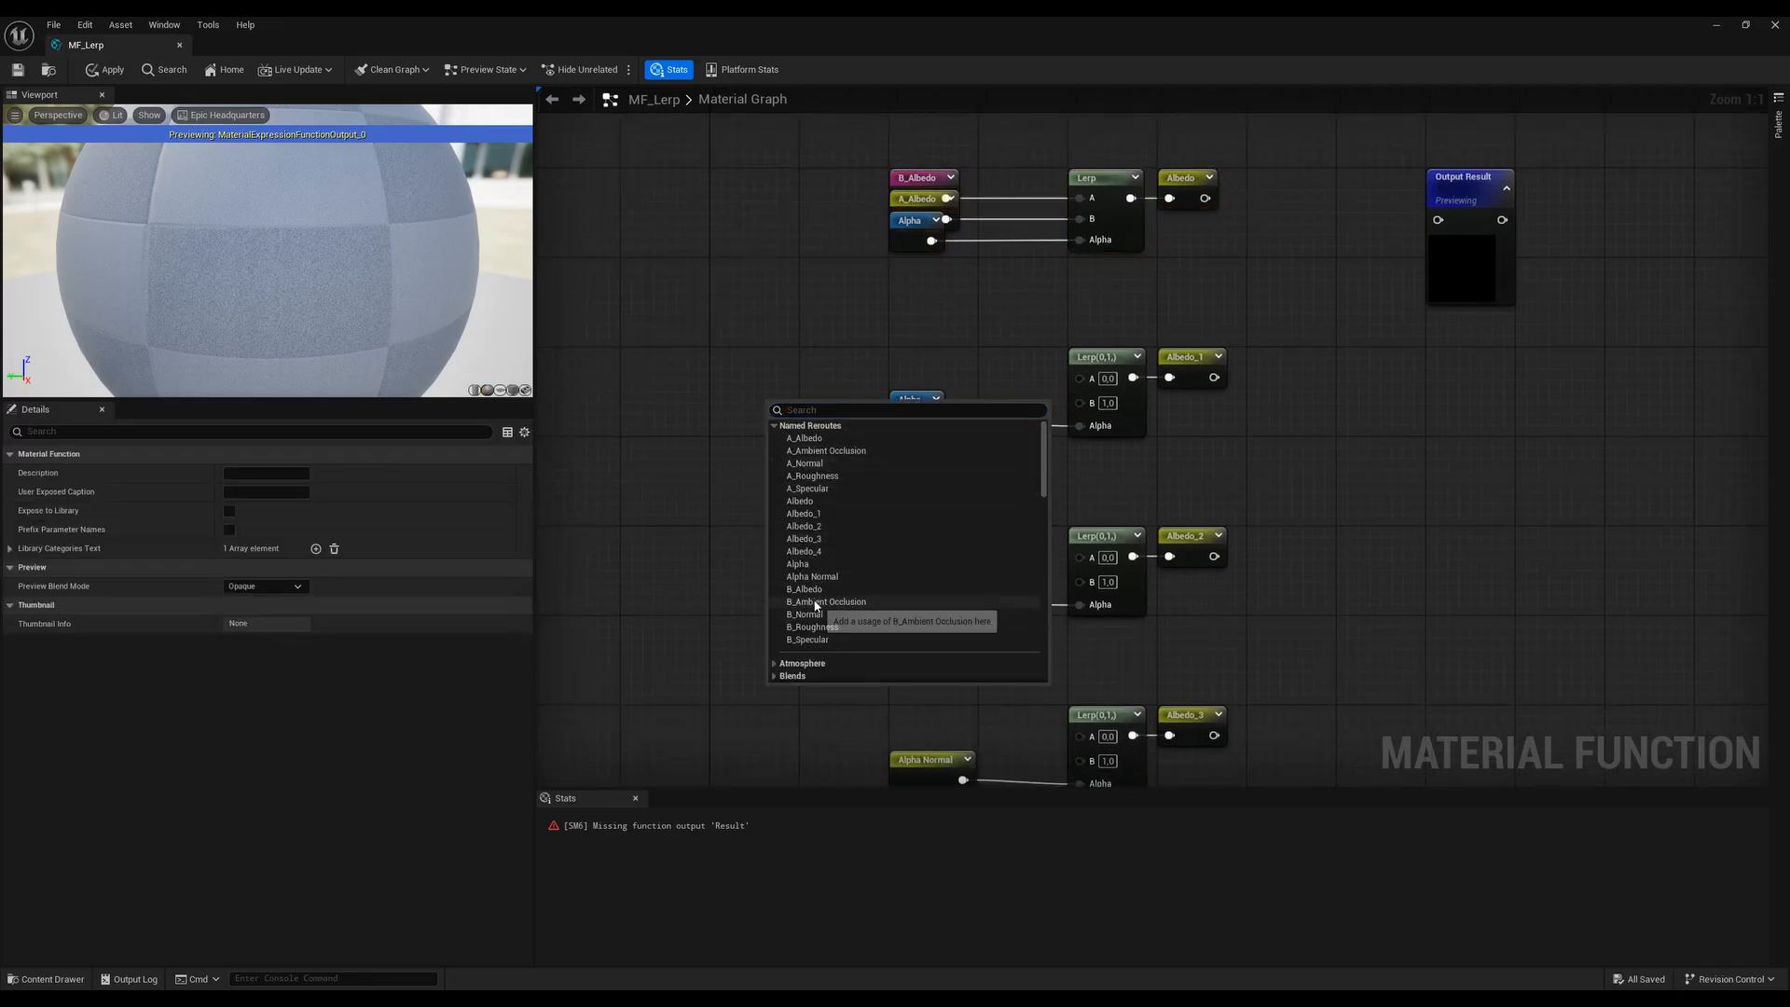
left_click(809, 640)
right_click(787, 483)
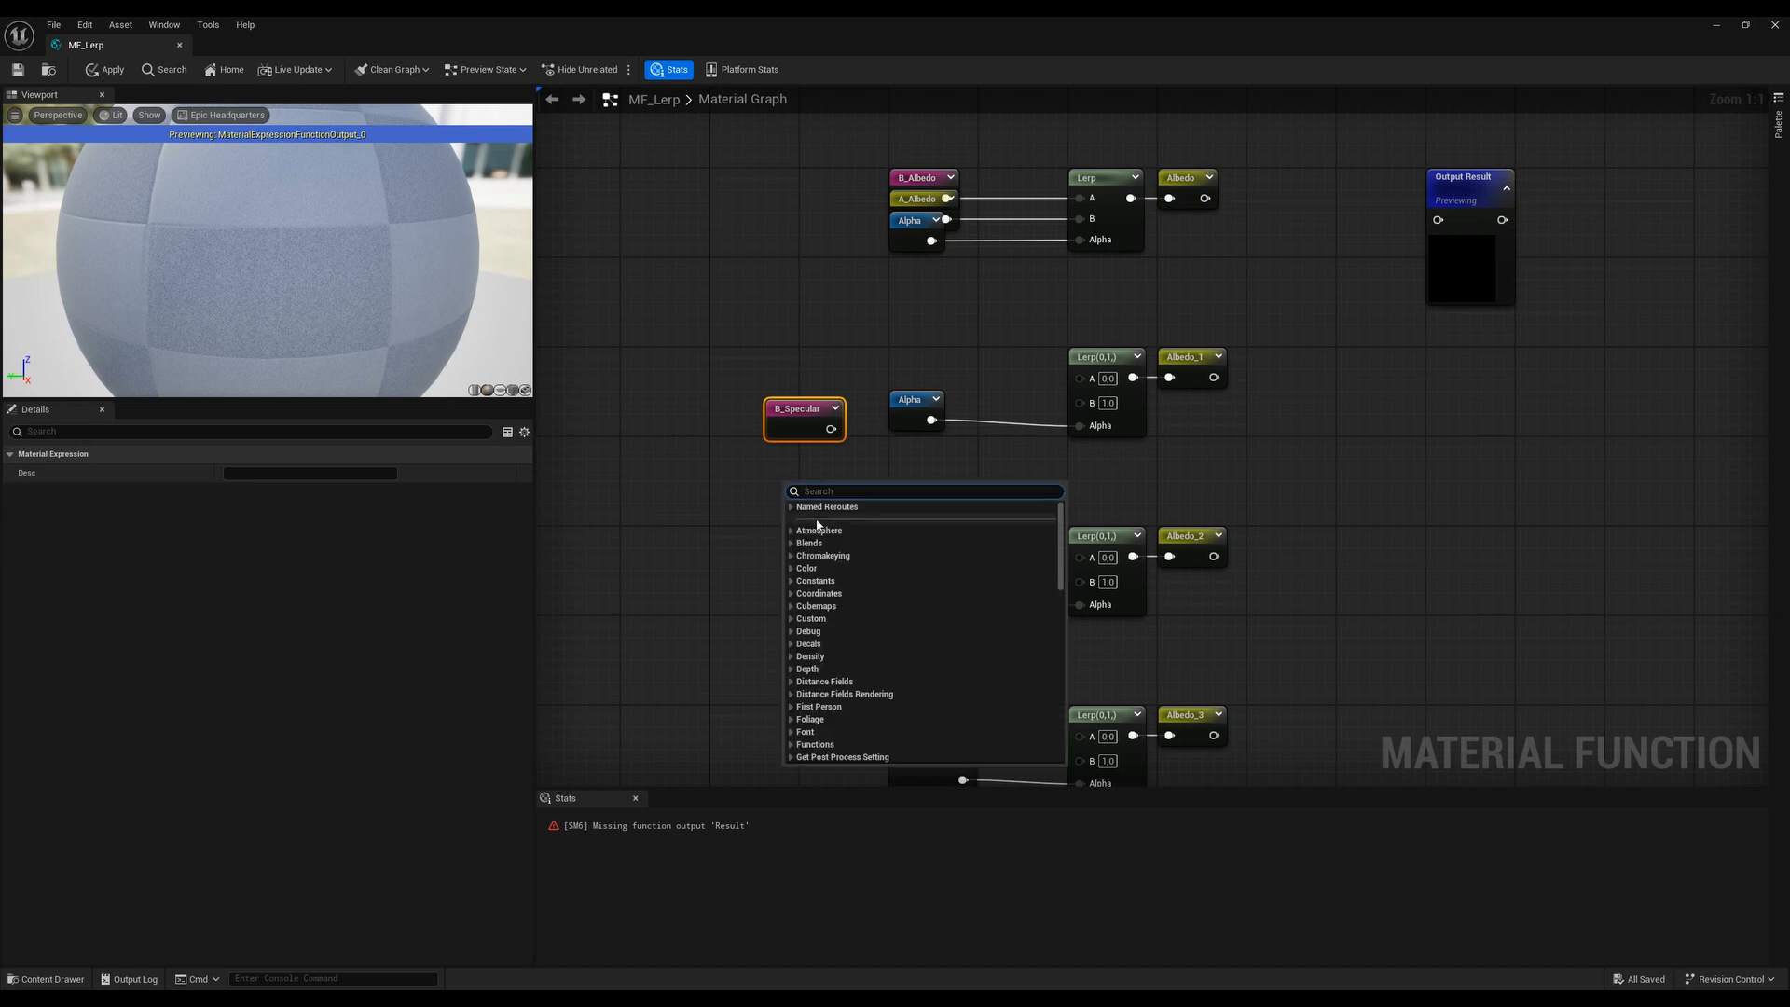
left_click(790, 507)
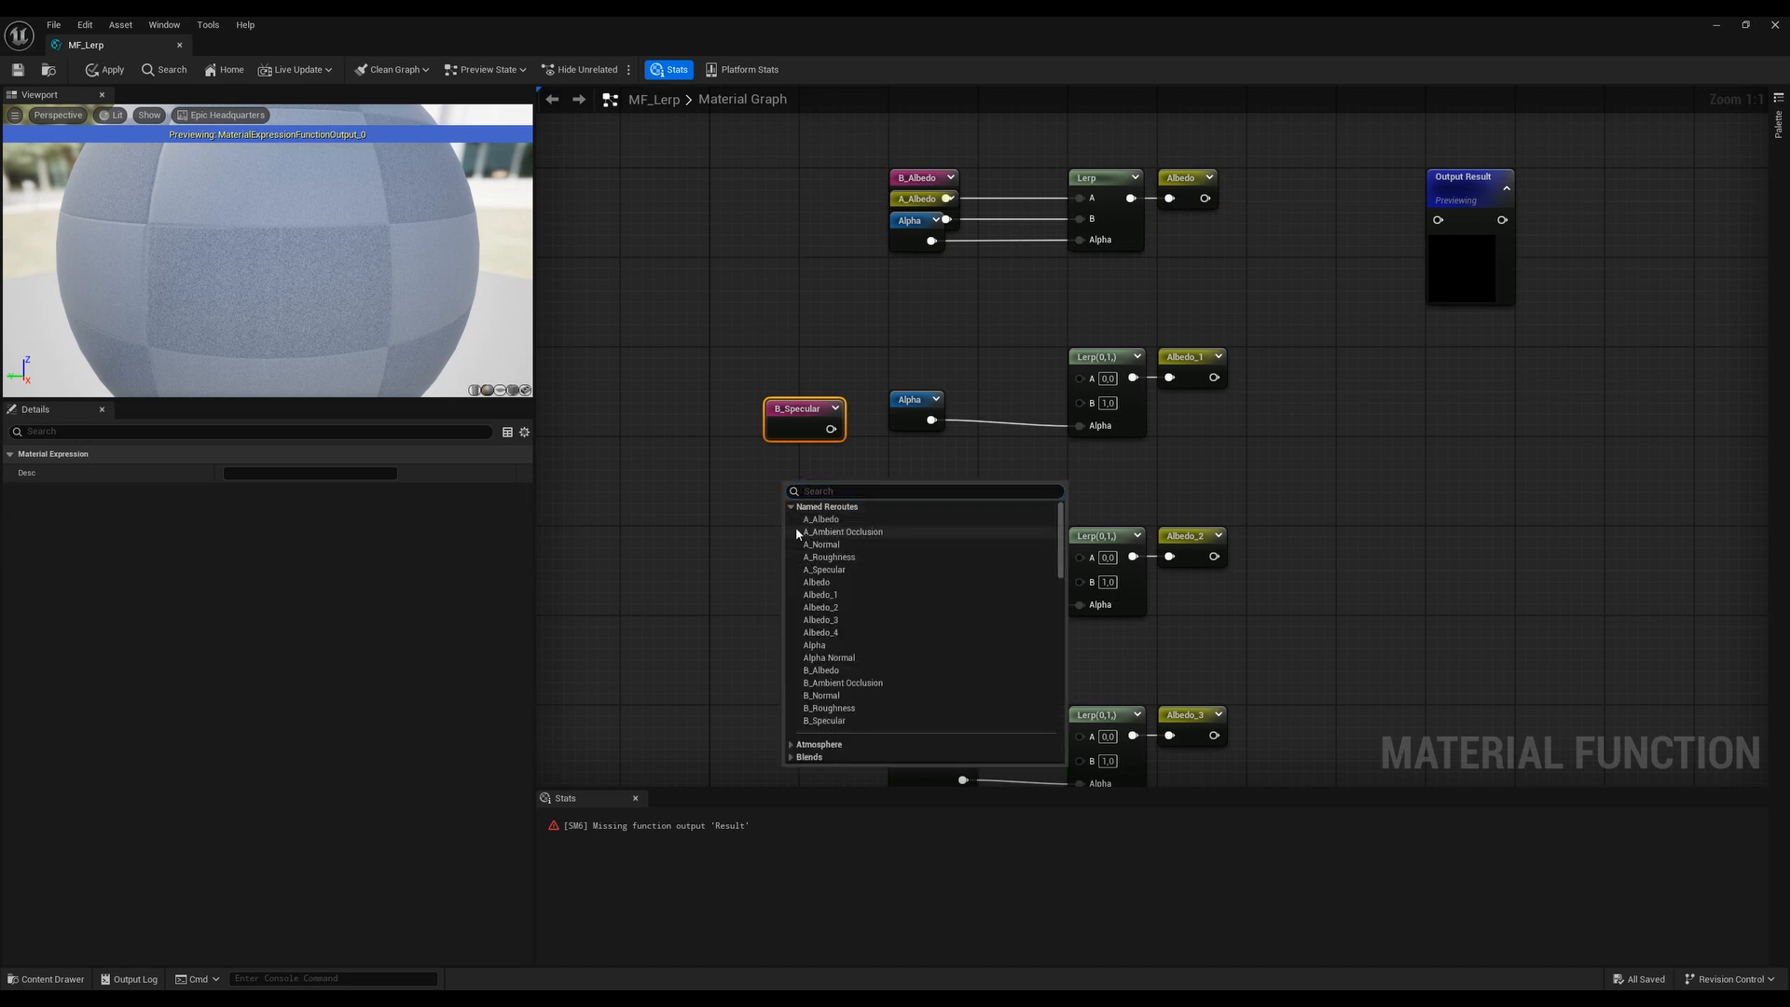
left_click(824, 570)
Connect B_Specular to input A and A_Specular to input B of the second group's Lerp
left_click_drag(815, 505, 1080, 377)
left_click(839, 424, "shift")
left_click_drag(855, 381, 1035, 407)
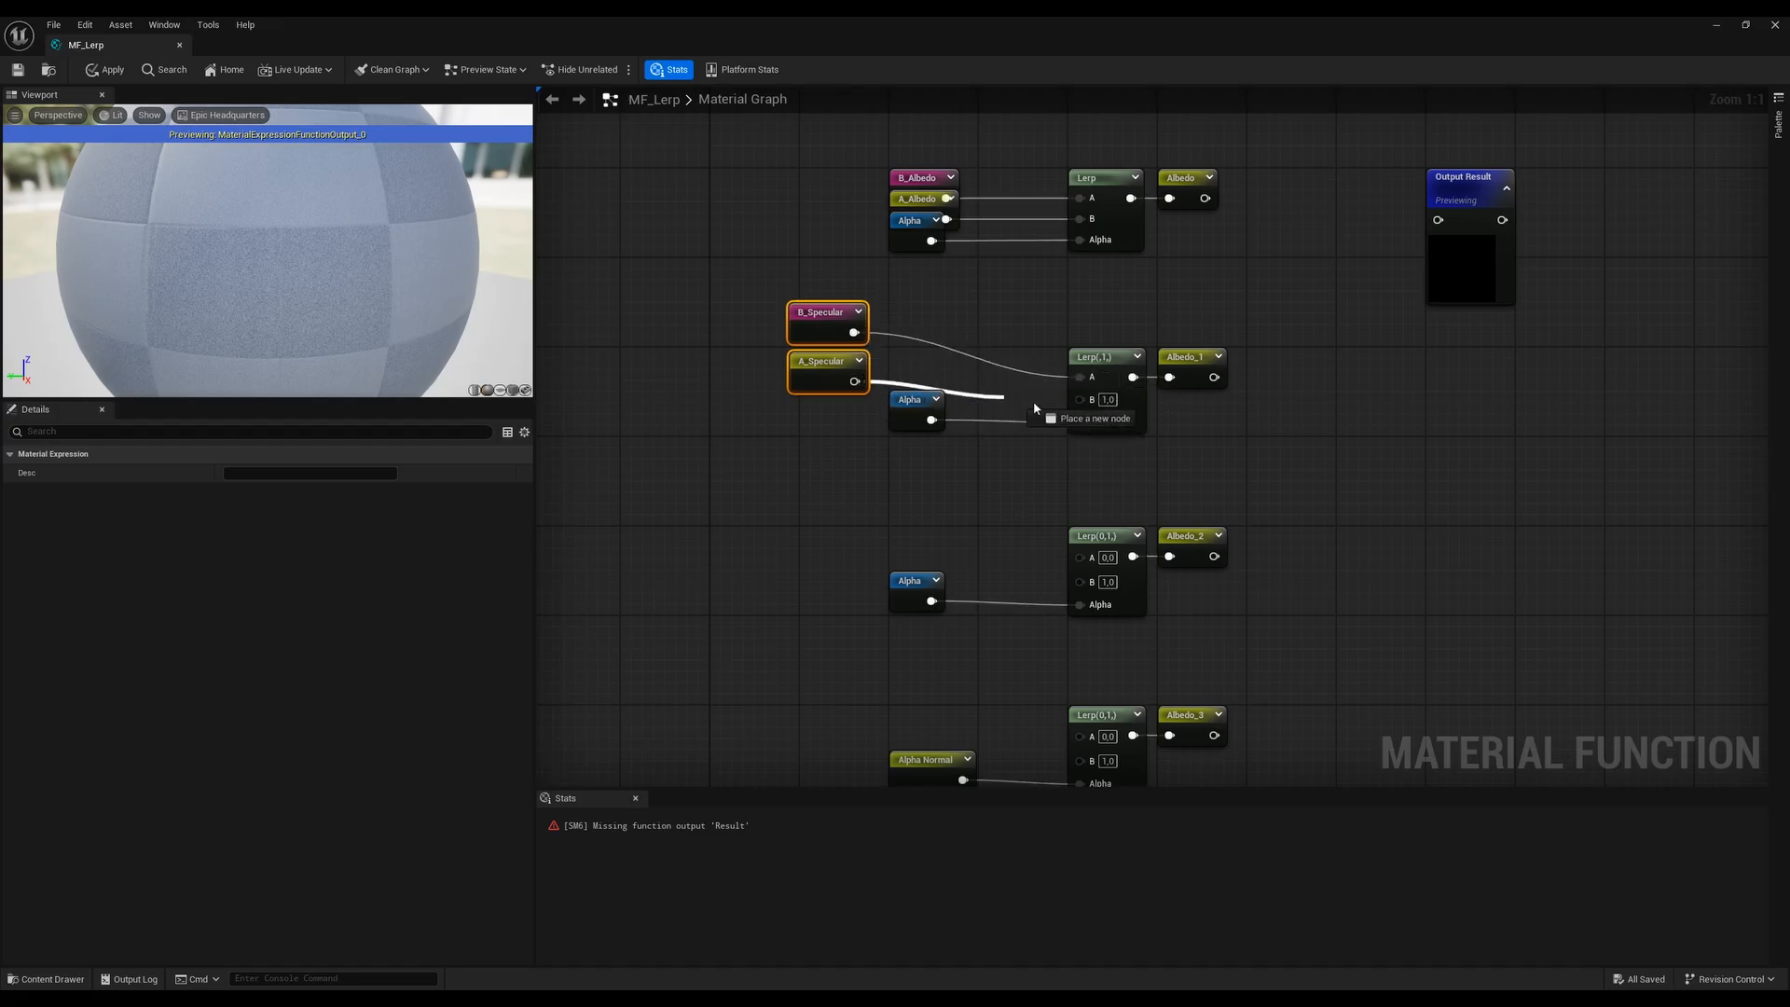
Add B_Roughness and A_Roughness reroute usages and connect them to inputs A and B of the third group's Lerp
right_click_drag(843, 488, 789, 342)
right_click(769, 411)
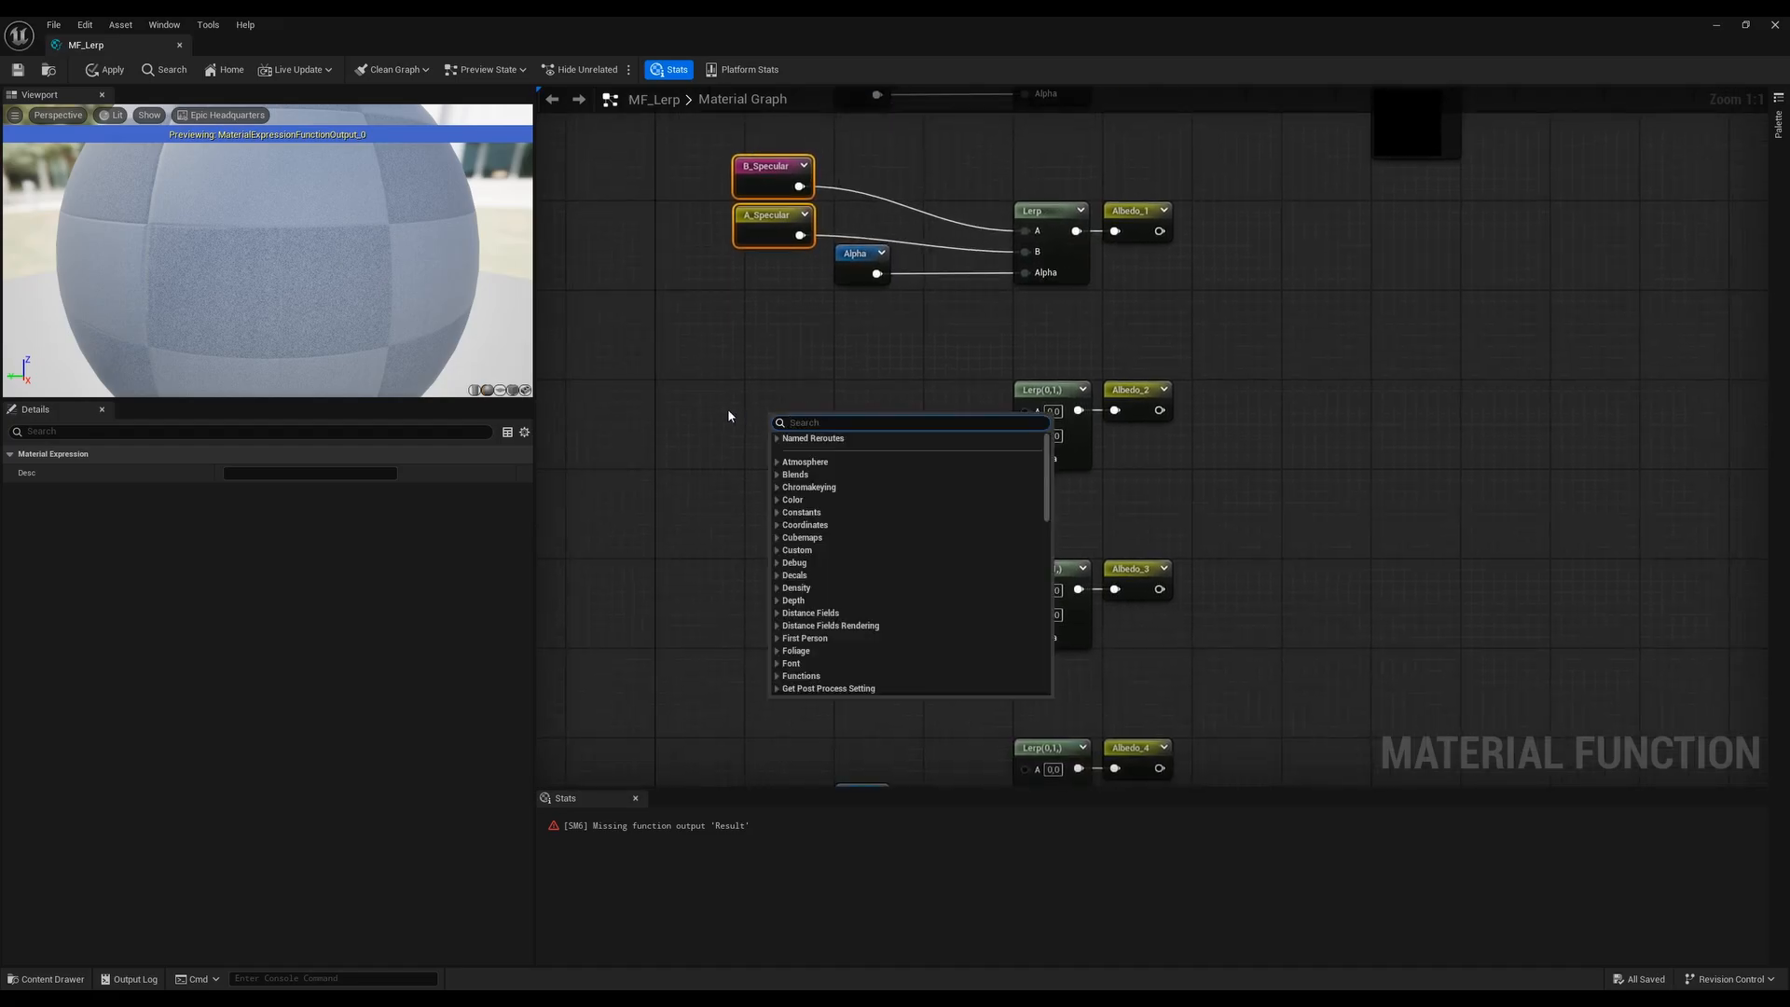
right_click(728, 407)
left_click(737, 421)
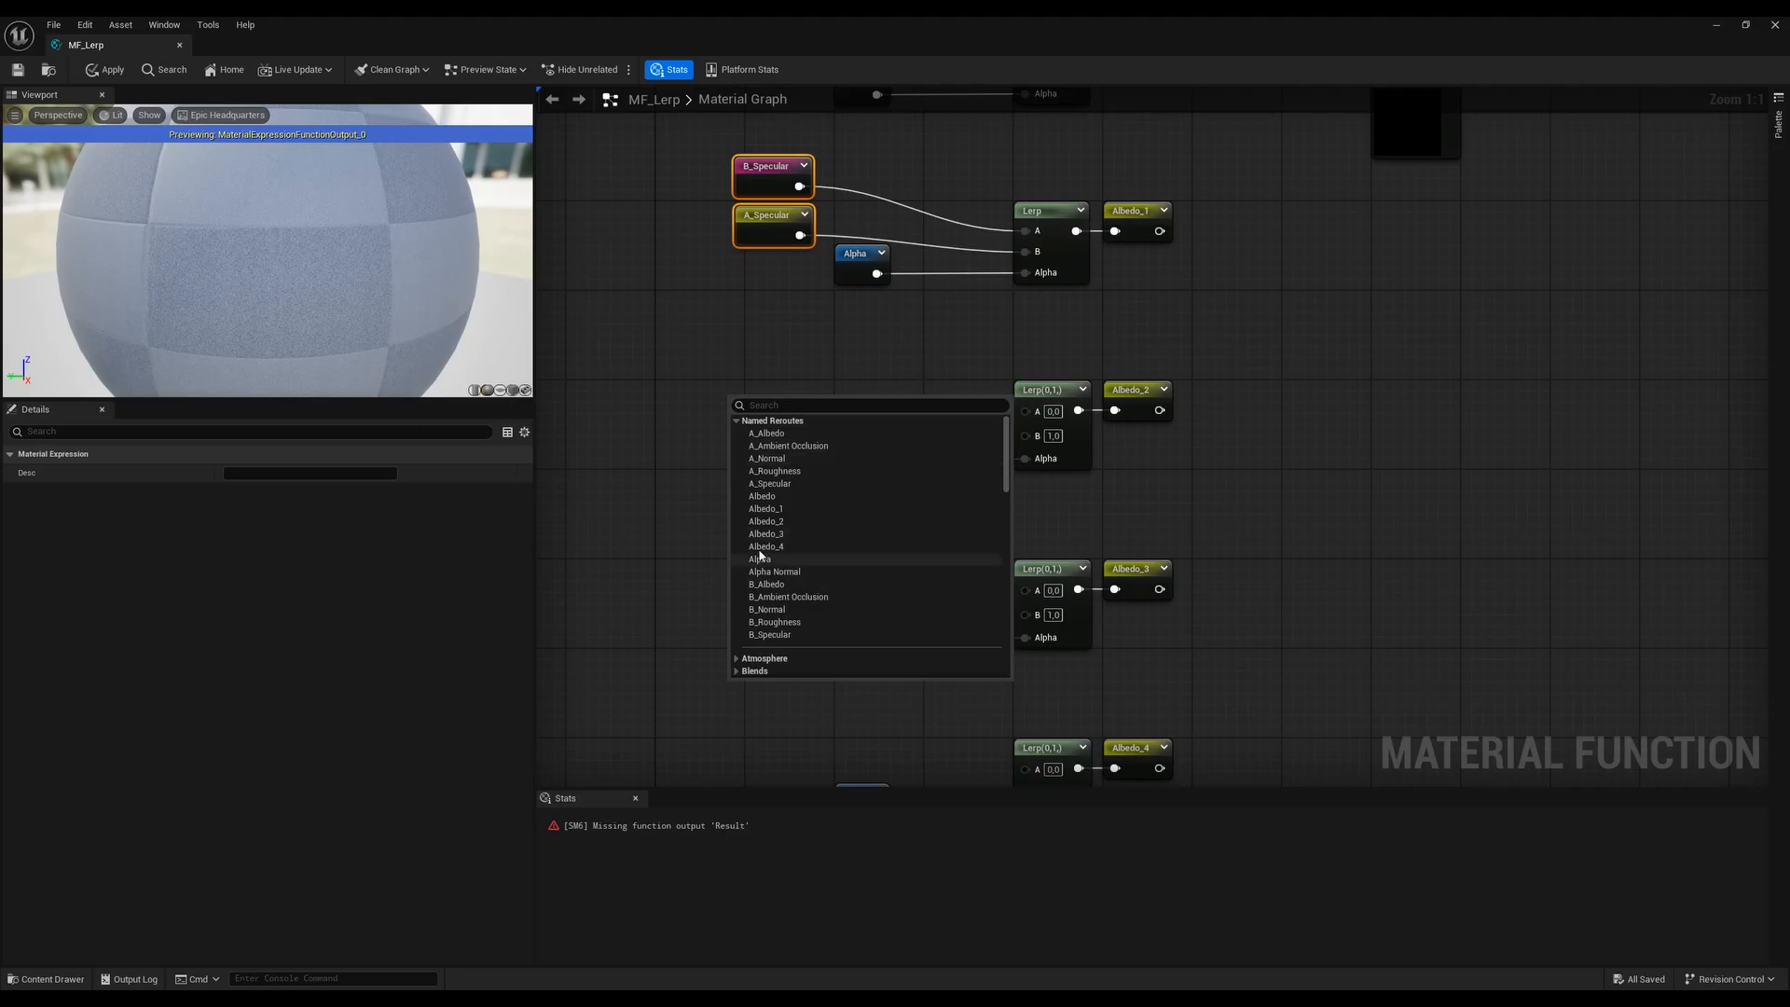
left_click(772, 623)
right_click(760, 482)
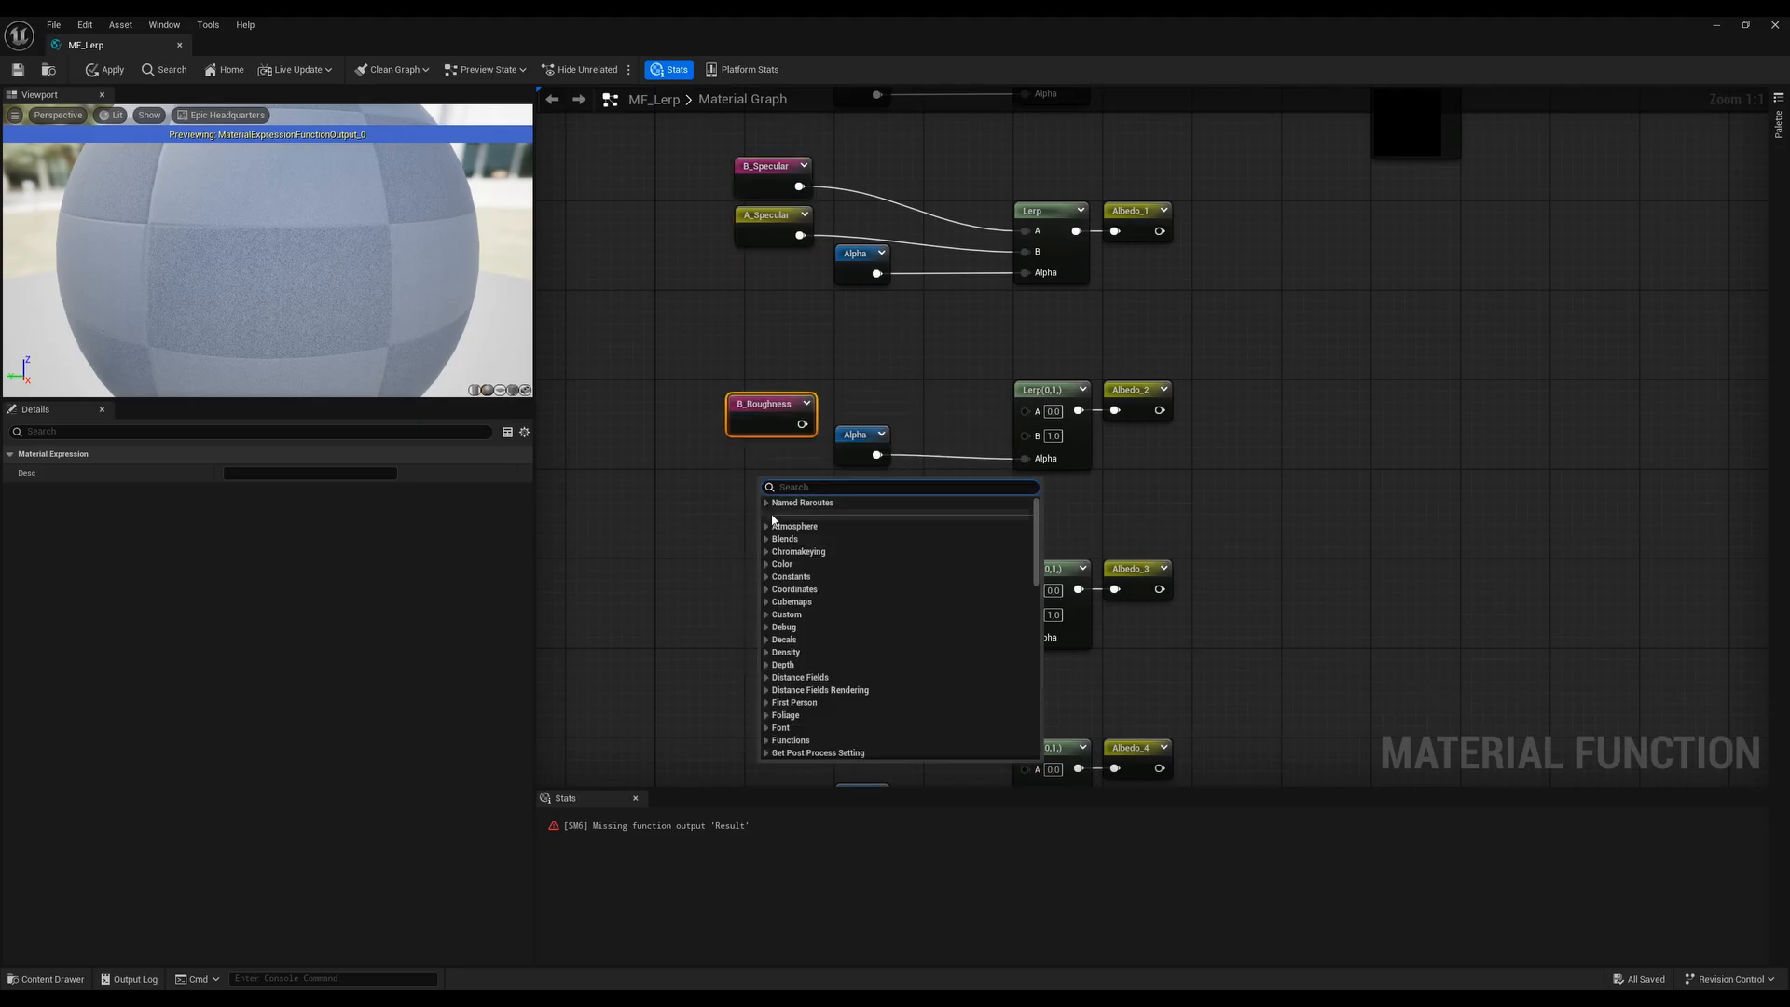
left_click(802, 553)
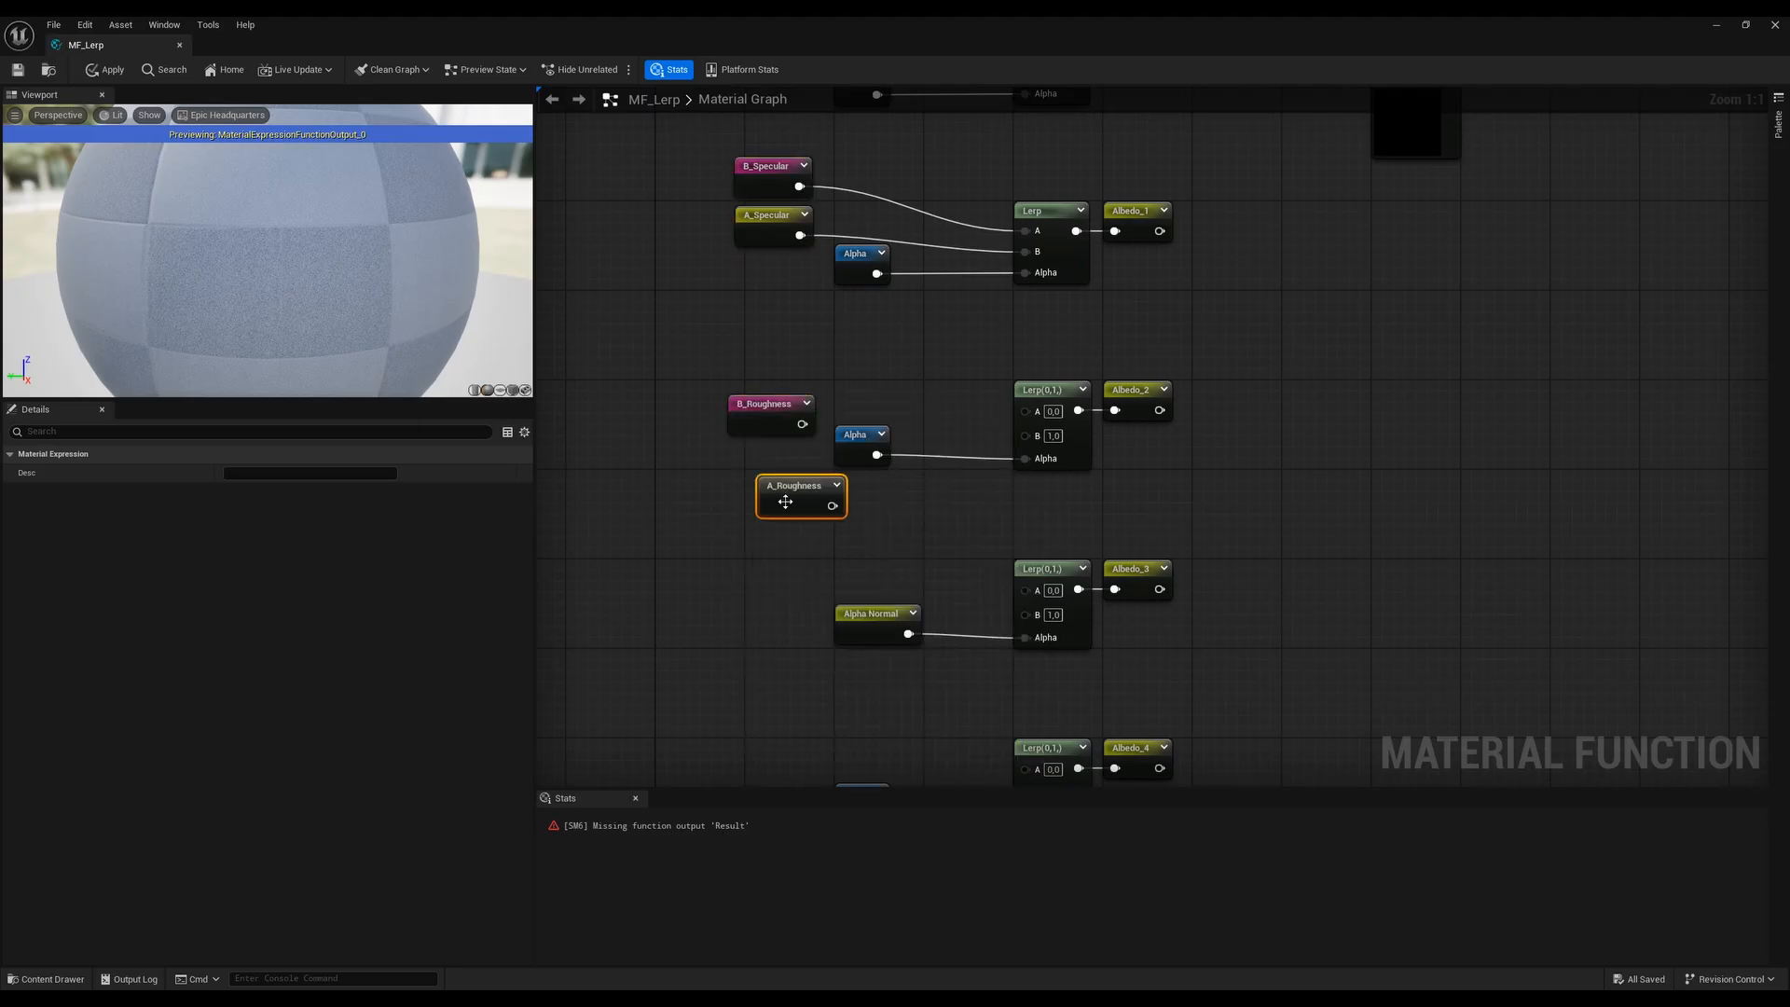
left_click_drag(797, 492, 1025, 411)
left_click_drag(894, 408, 1026, 430)
Add B_Normal and A_Normal reroute usages beside the fourth Lerp group, the one fed by Alpha Normal
right_click_drag(812, 549, 796, 440)
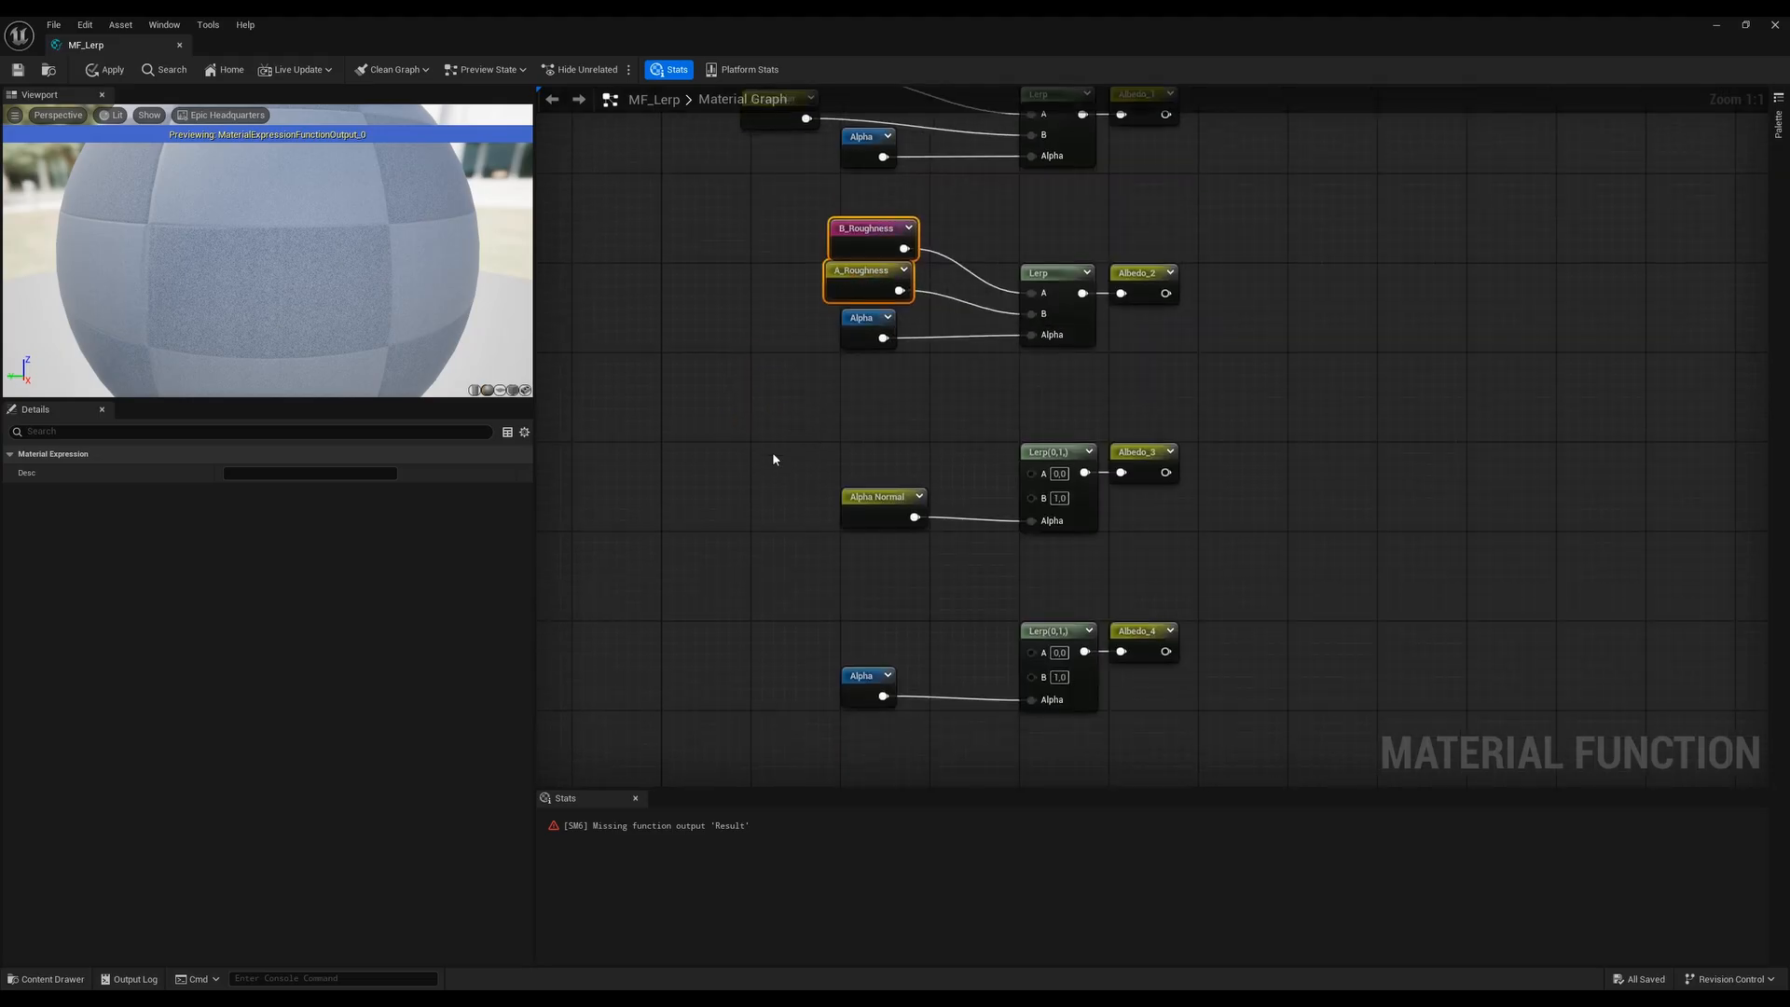
right_click(772, 460)
left_click(762, 509)
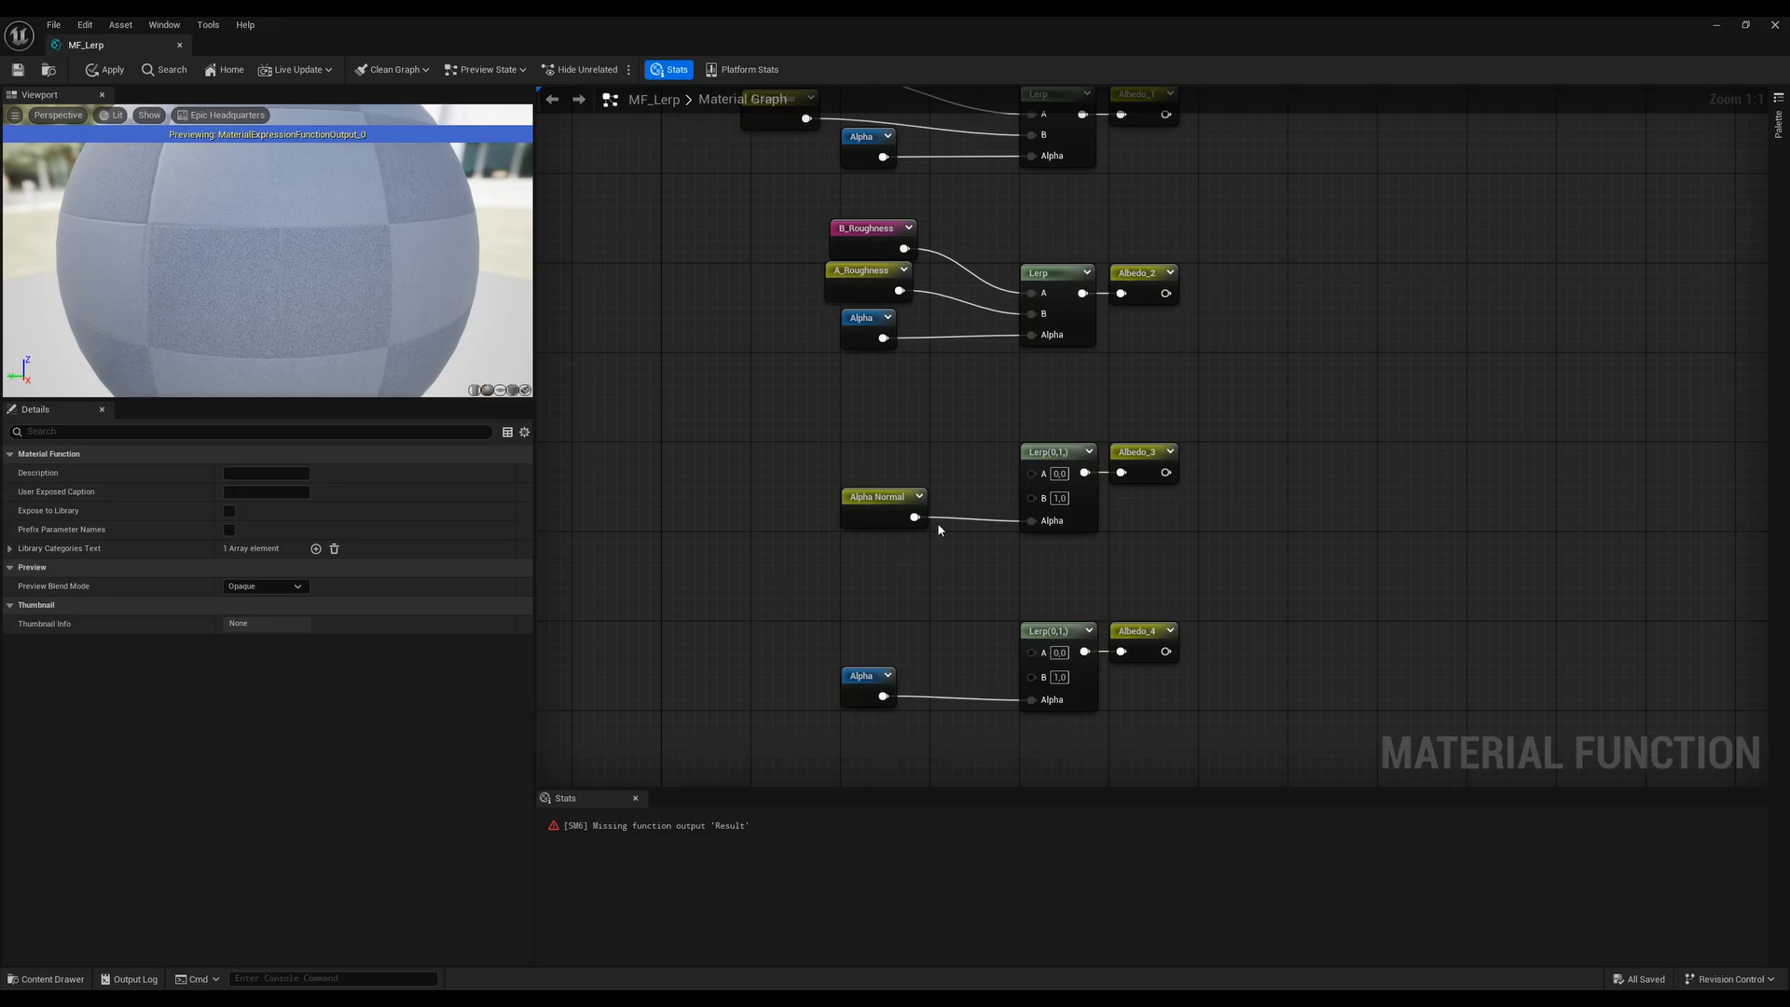
left_click(882, 500)
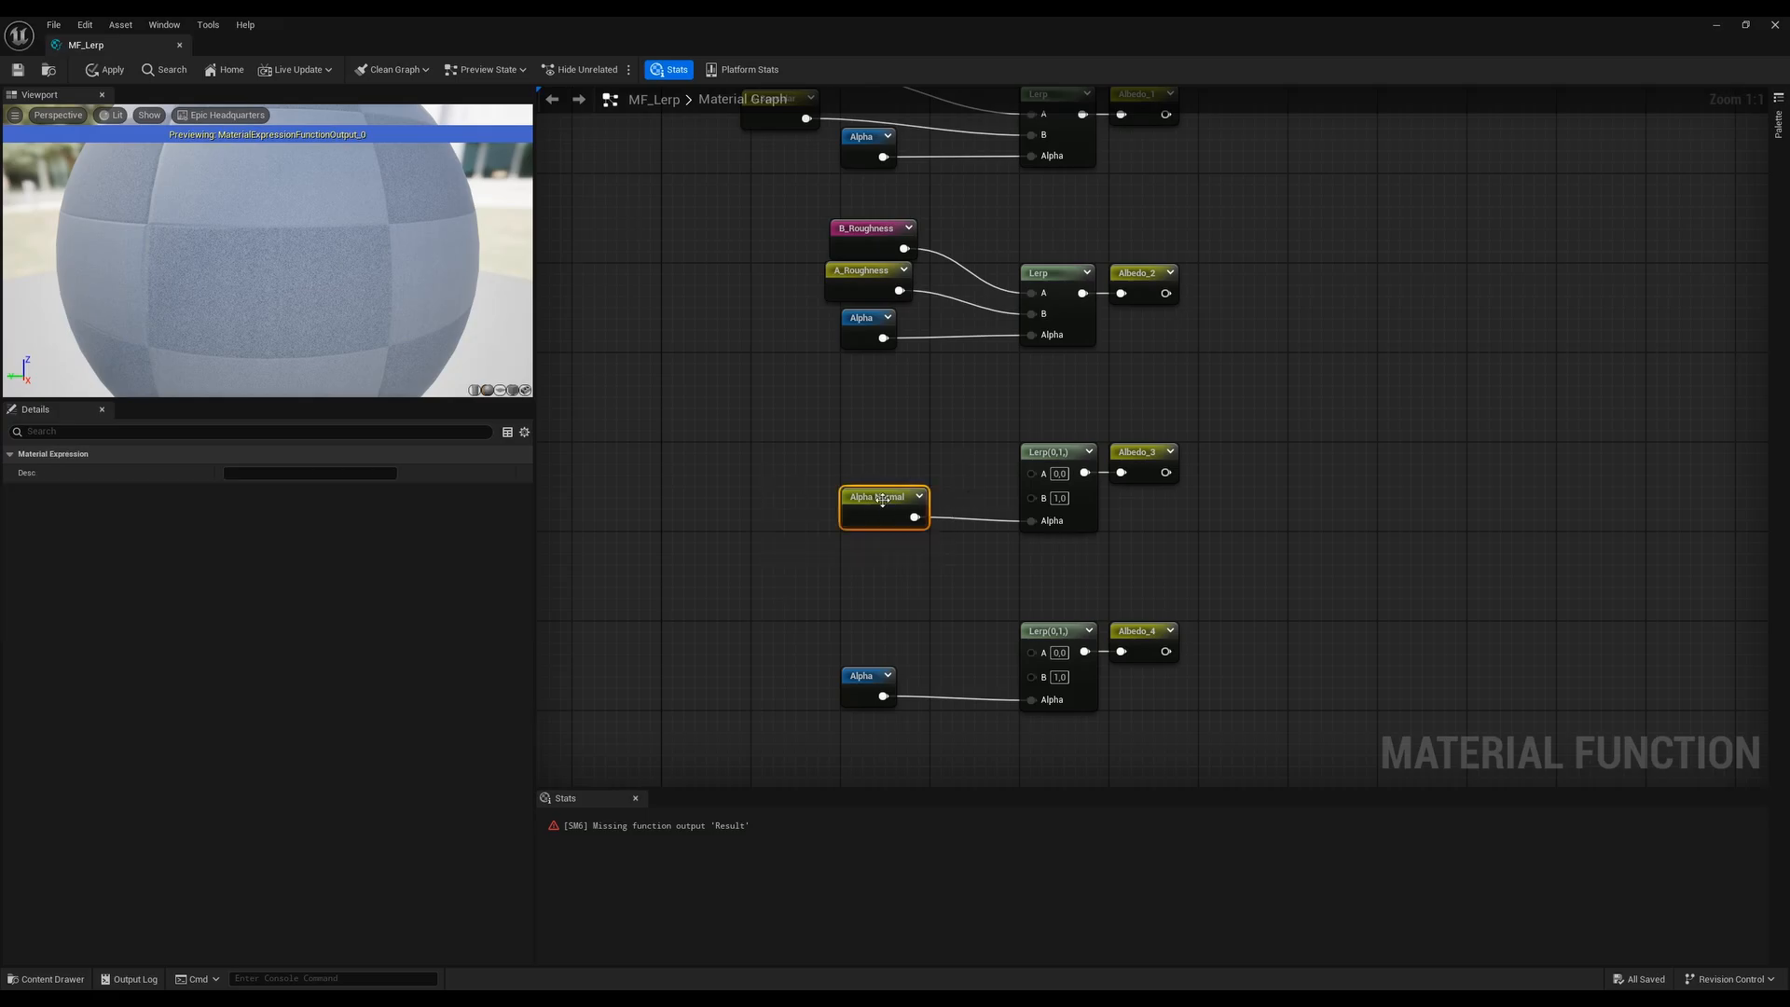
right_click(756, 442)
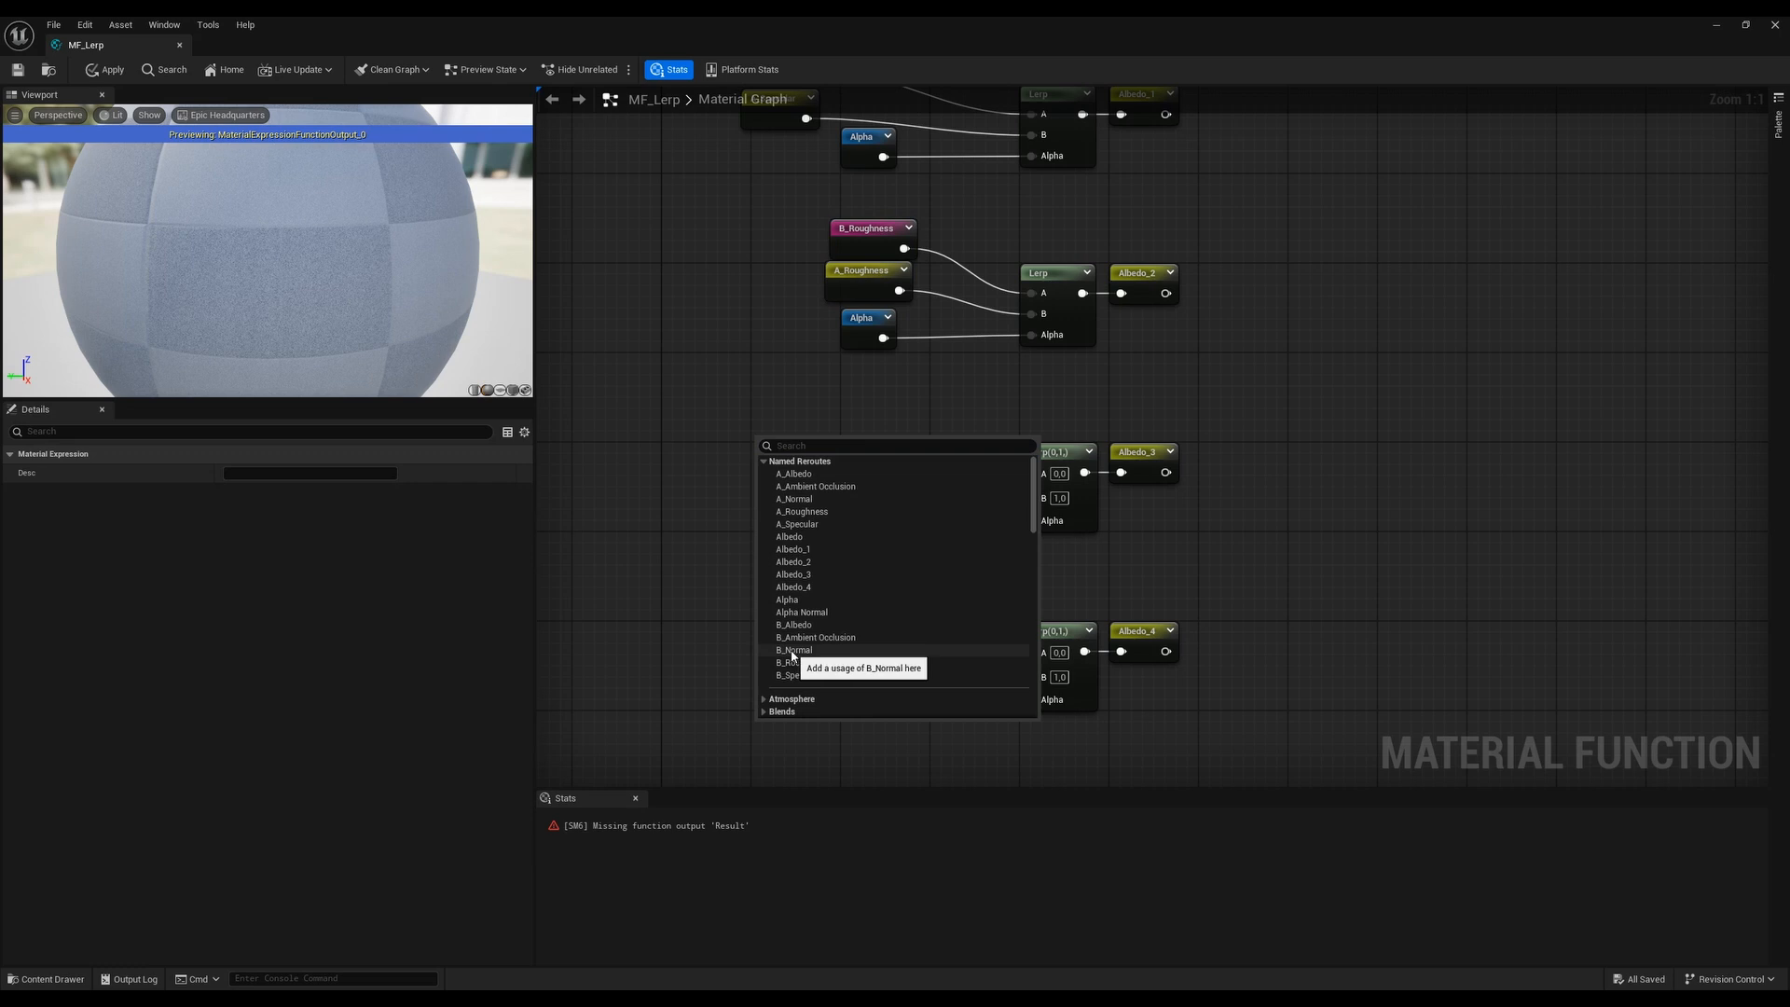
left_click(774, 650)
right_click(782, 523)
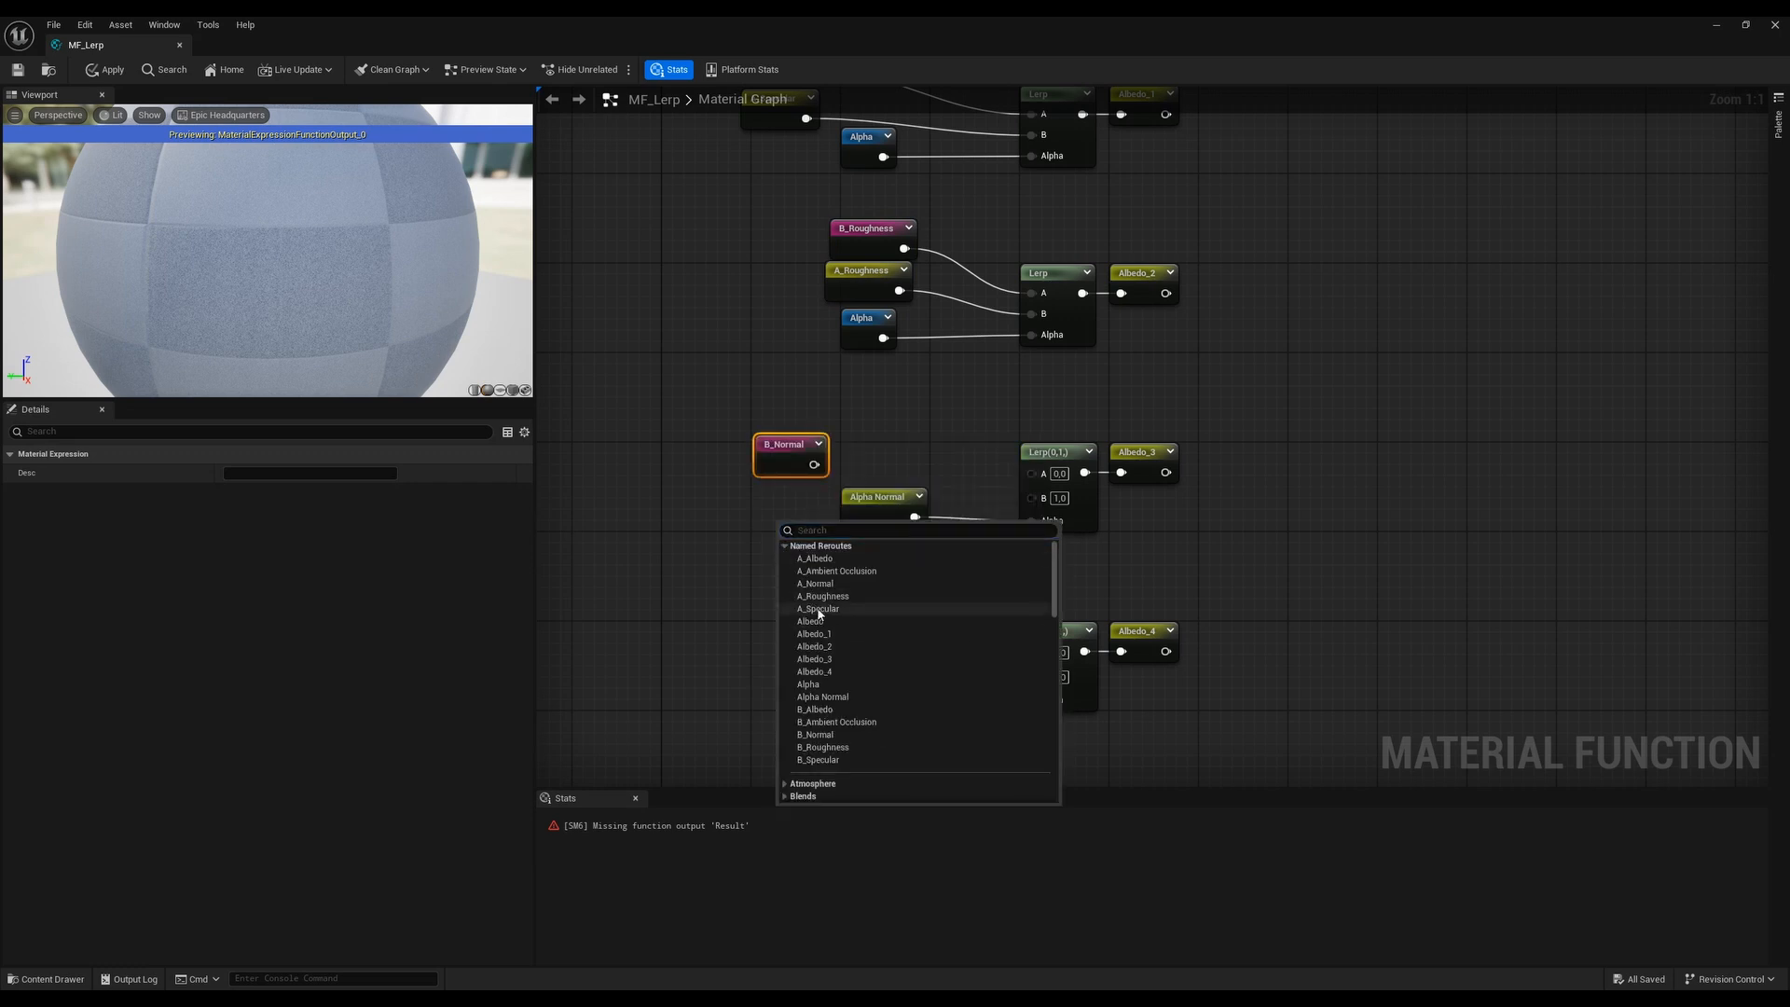
left_click(804, 583)
Connect B_Normal to input A and A_Normal to input B of the fourth group's Lerp, placing both above Alpha Normal
left_click_drag(801, 533, 777, 489)
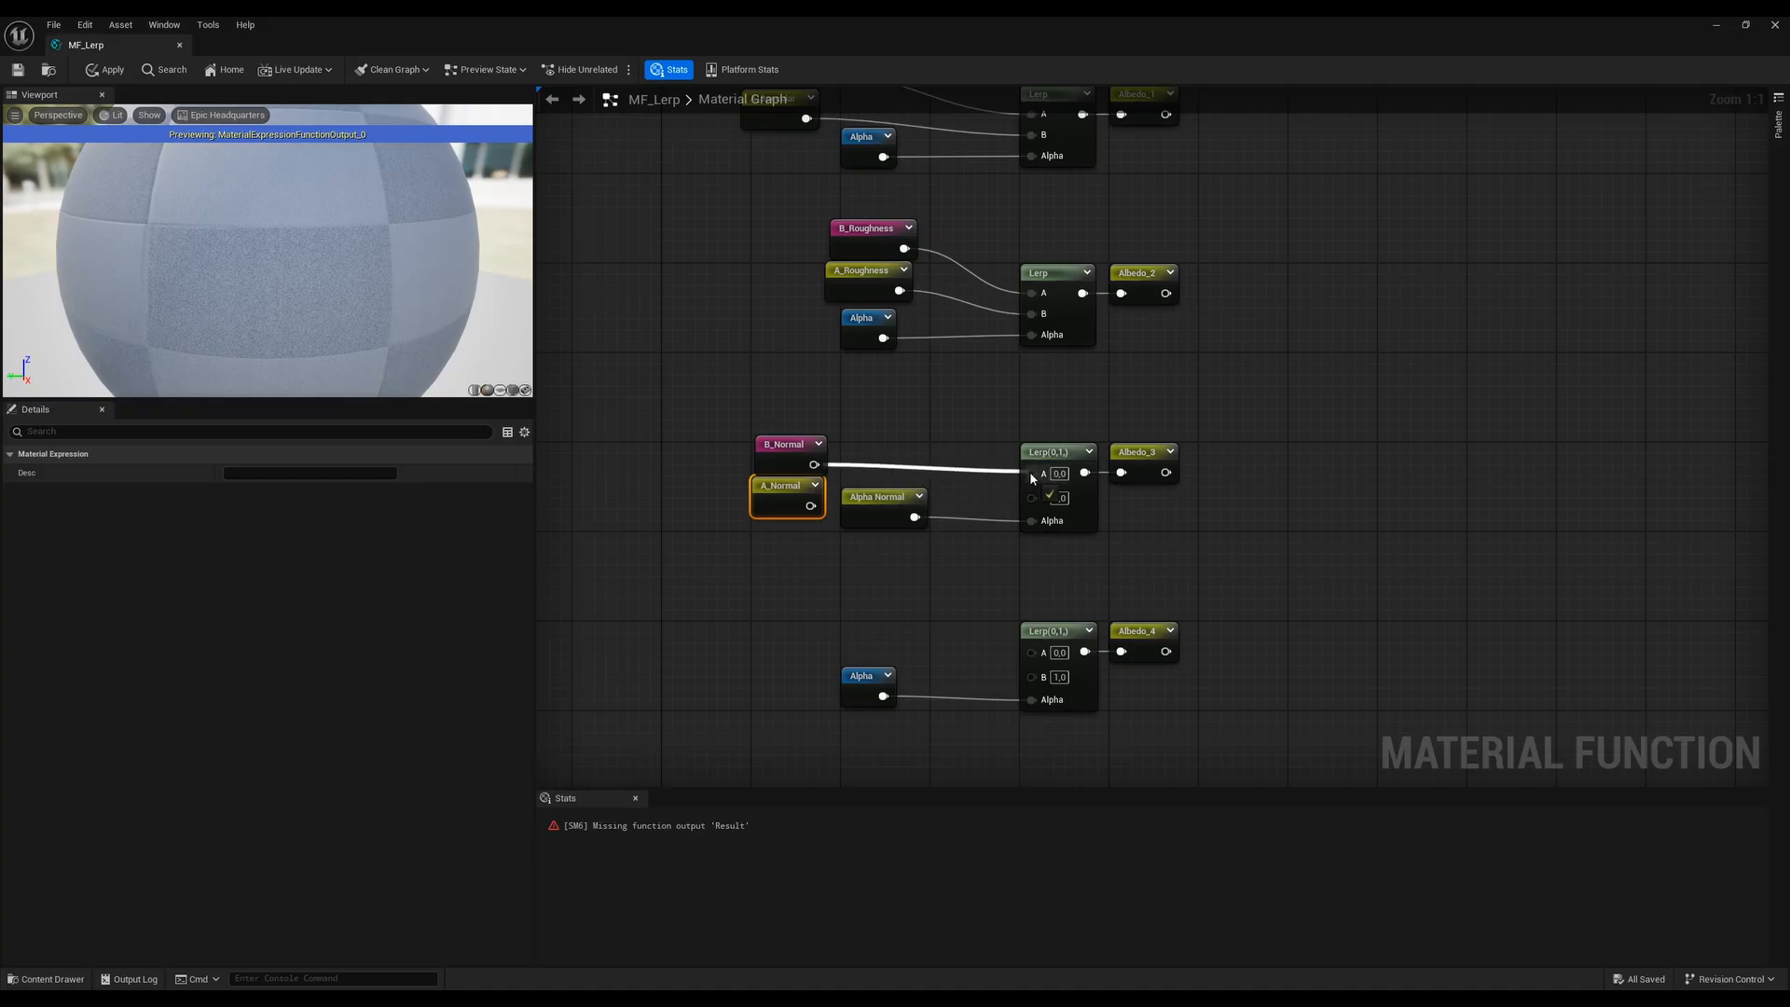
left_click_drag(1029, 471, 1029, 472)
left_click_drag(810, 505, 1031, 493)
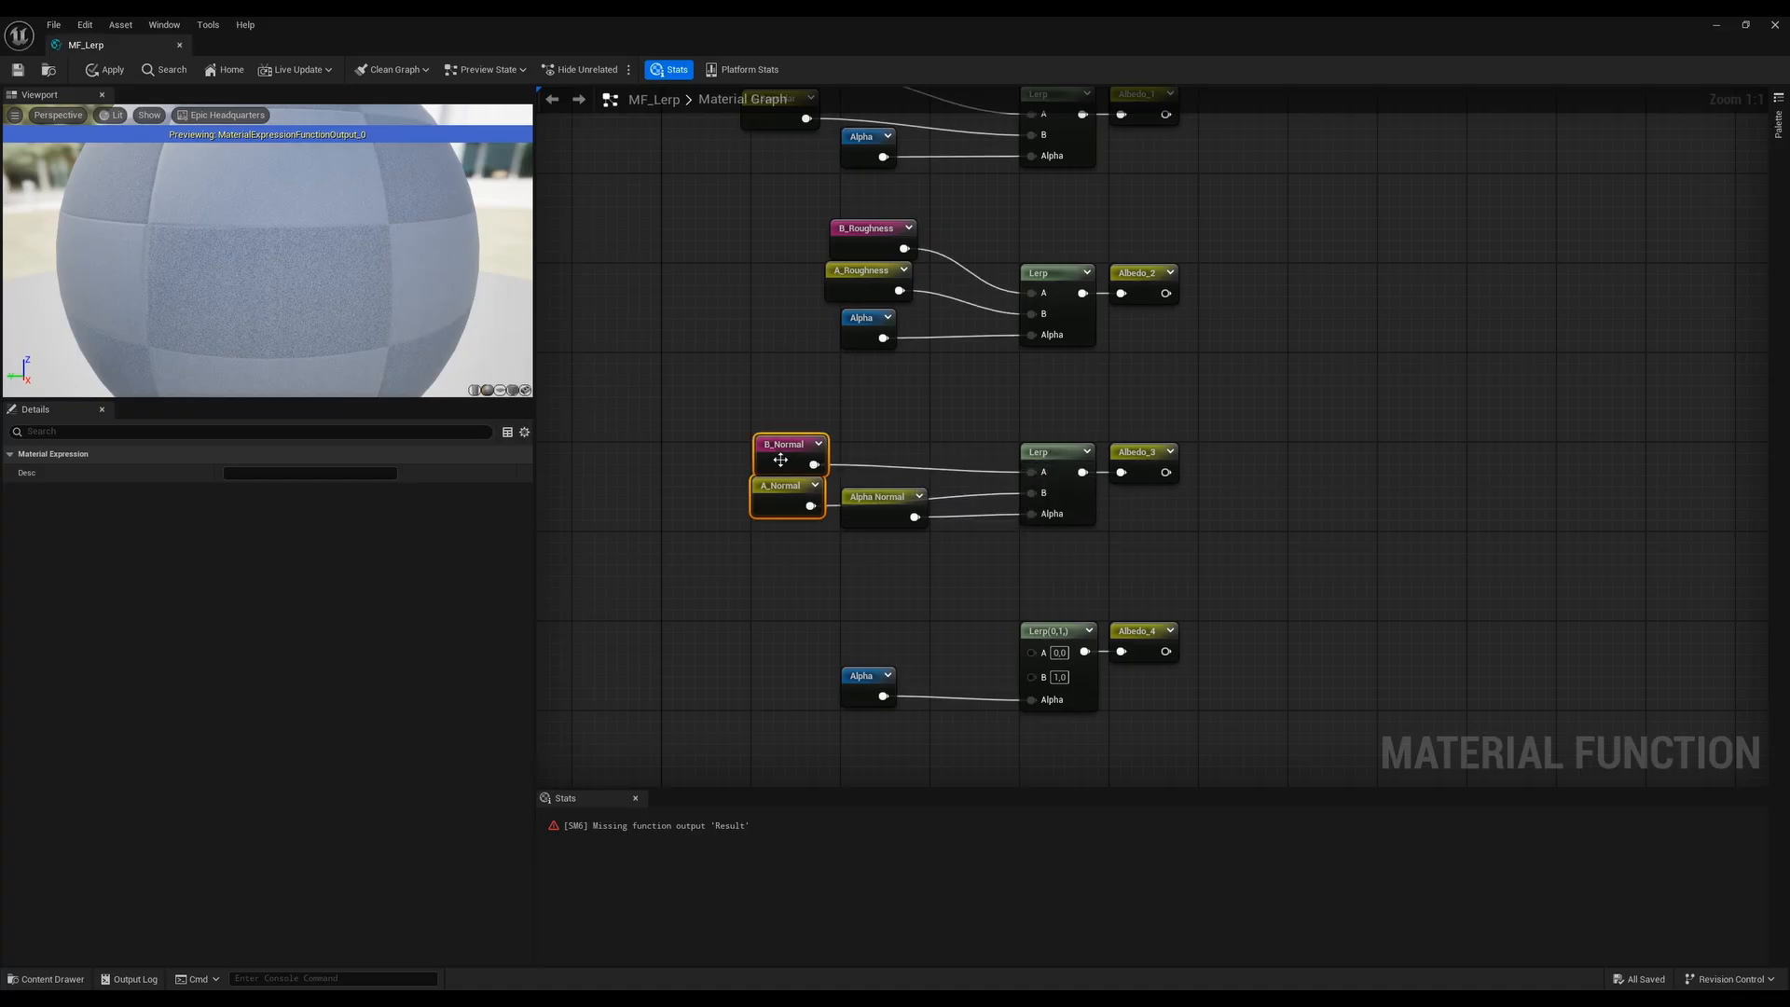
left_click_drag(780, 460, 873, 433)
Add B_Ambient Occlusion and A_Ambient Occlusion reroute usages beside the fifth Lerp group, the one with output Albedo_4
right_click_drag(777, 649, 795, 500)
left_click(796, 499)
right_click(798, 494)
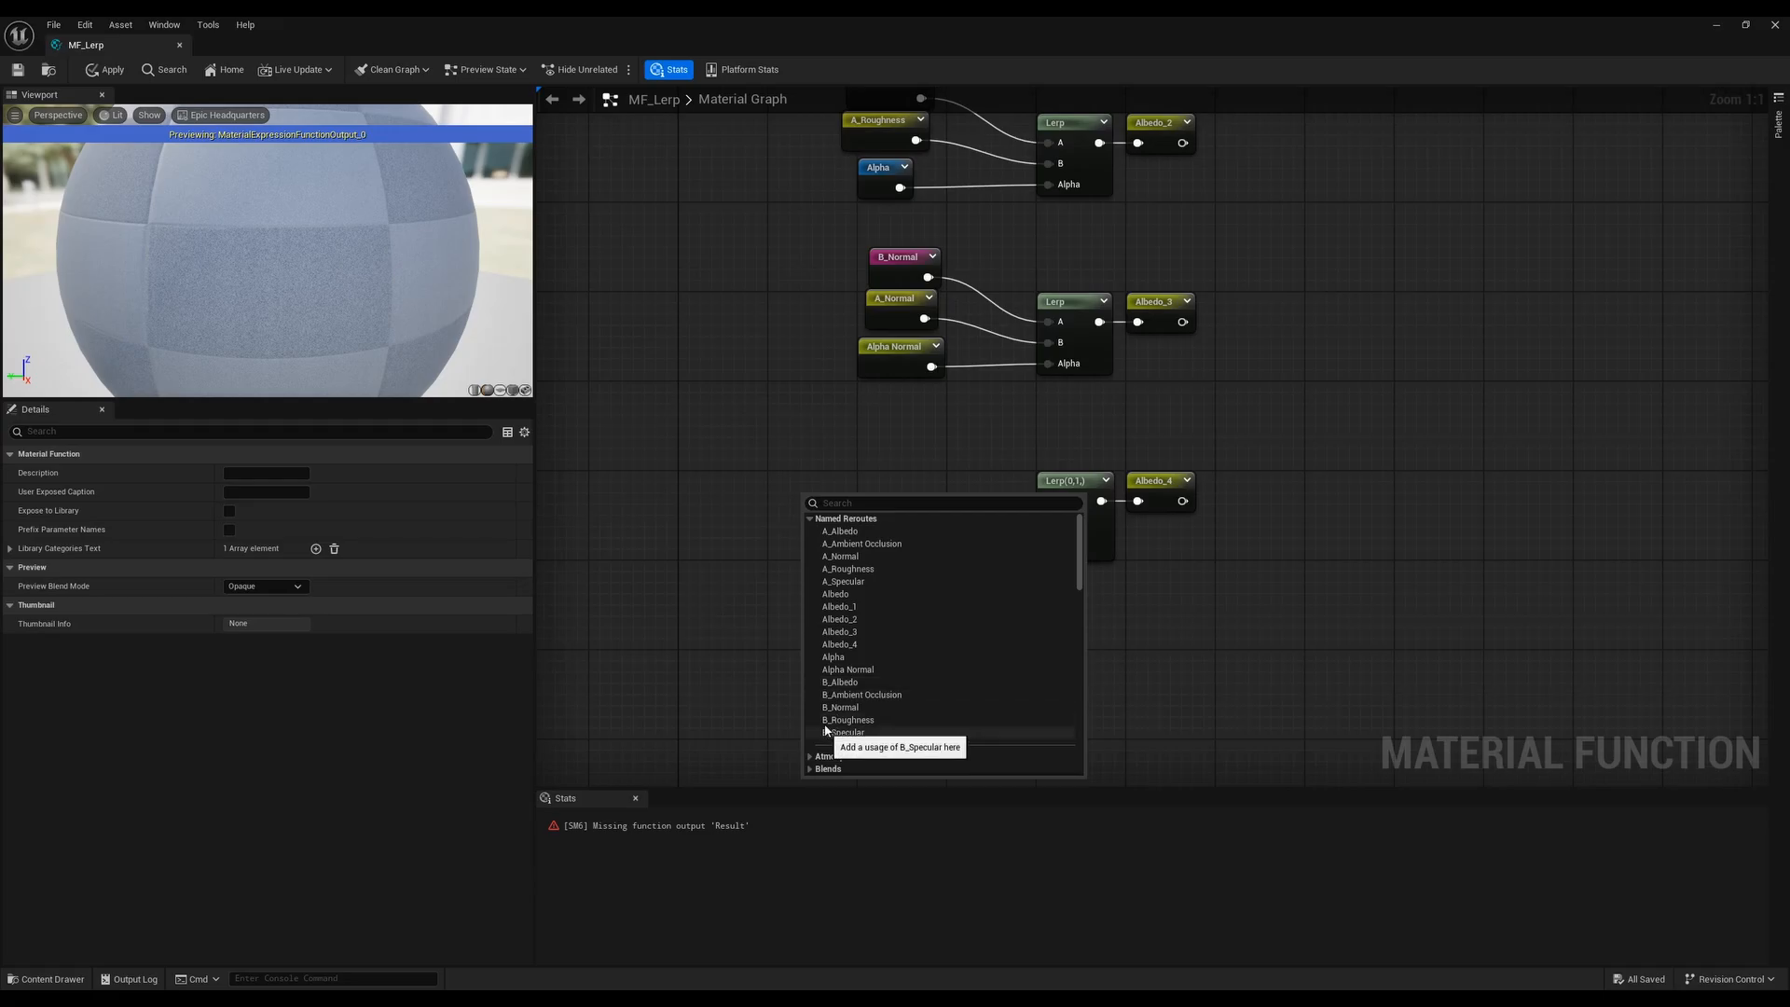
left_click(844, 695)
right_click(802, 586)
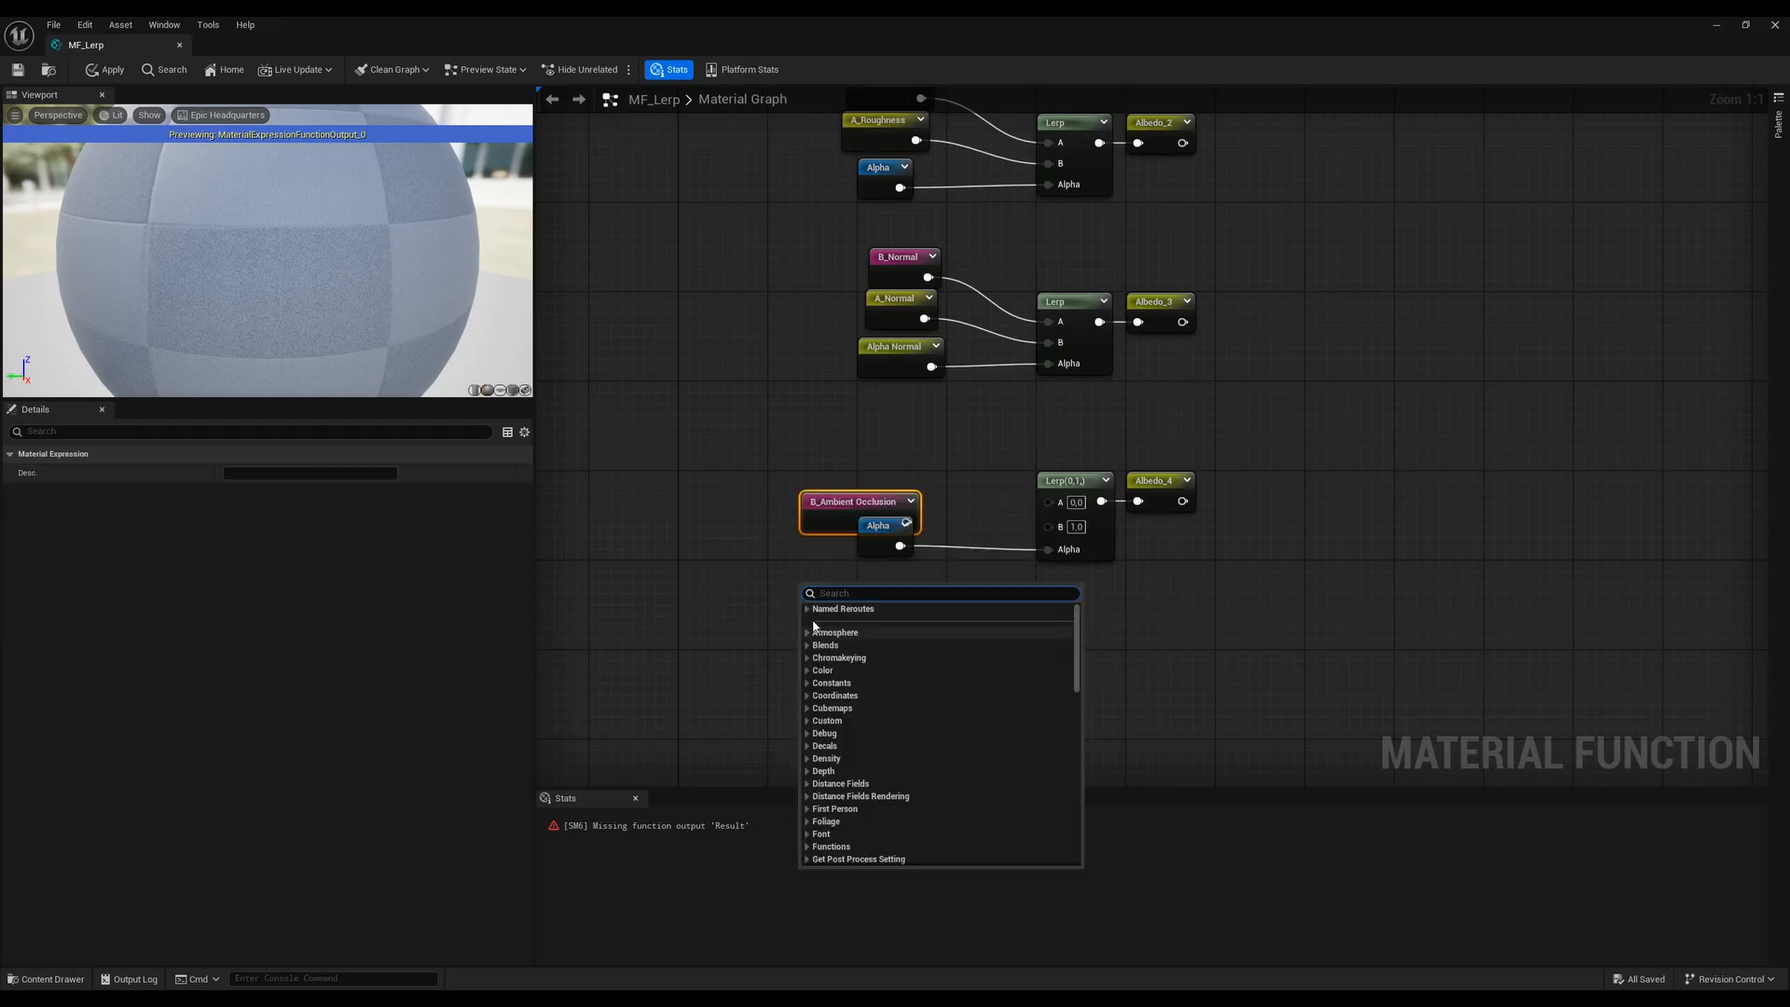
left_click(816, 611)
left_click(841, 638)
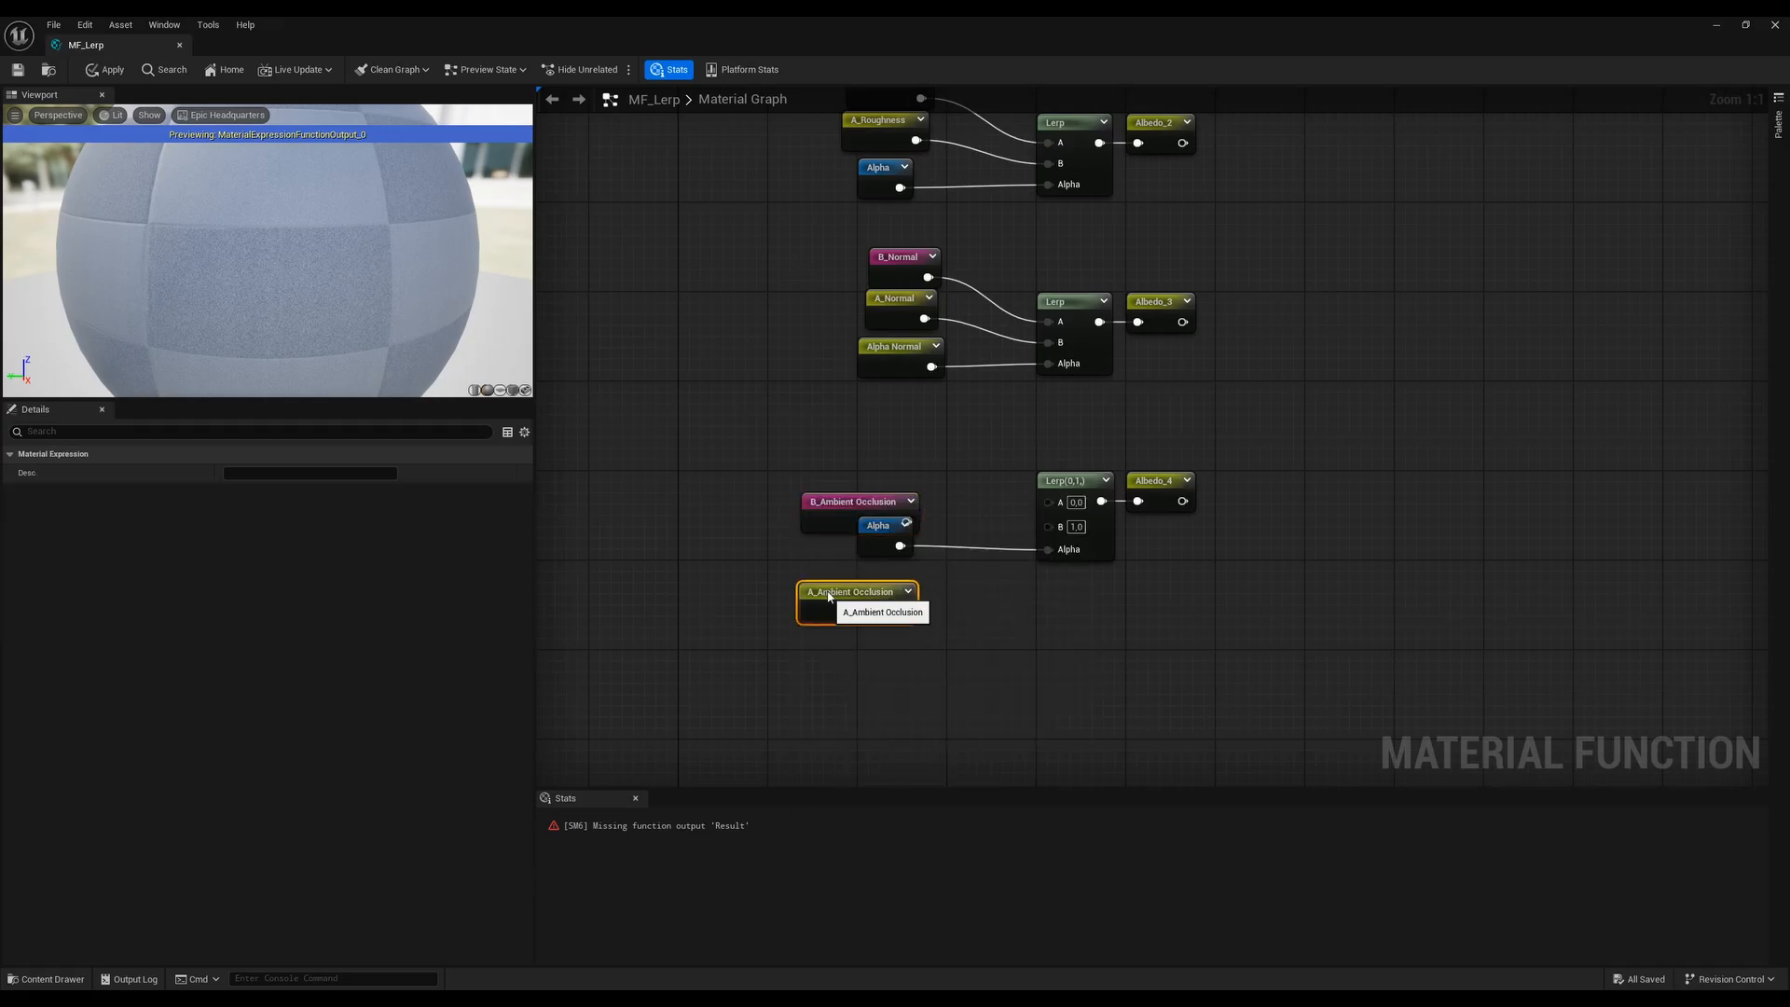
Connect B_Ambient Occlusion to input A and A_Ambient Occlusion to input B of the fifth group's Lerp
left_click_drag(835, 601, 1048, 503)
left_click(821, 545)
left_click_drag(862, 503, 1048, 523)
Rename the output reroutes Albedo_1 as Specular and Albedo_2 as Roughness
right_click_drag(1062, 423, 971, 659)
right_click_drag(1178, 326, 1218, 491)
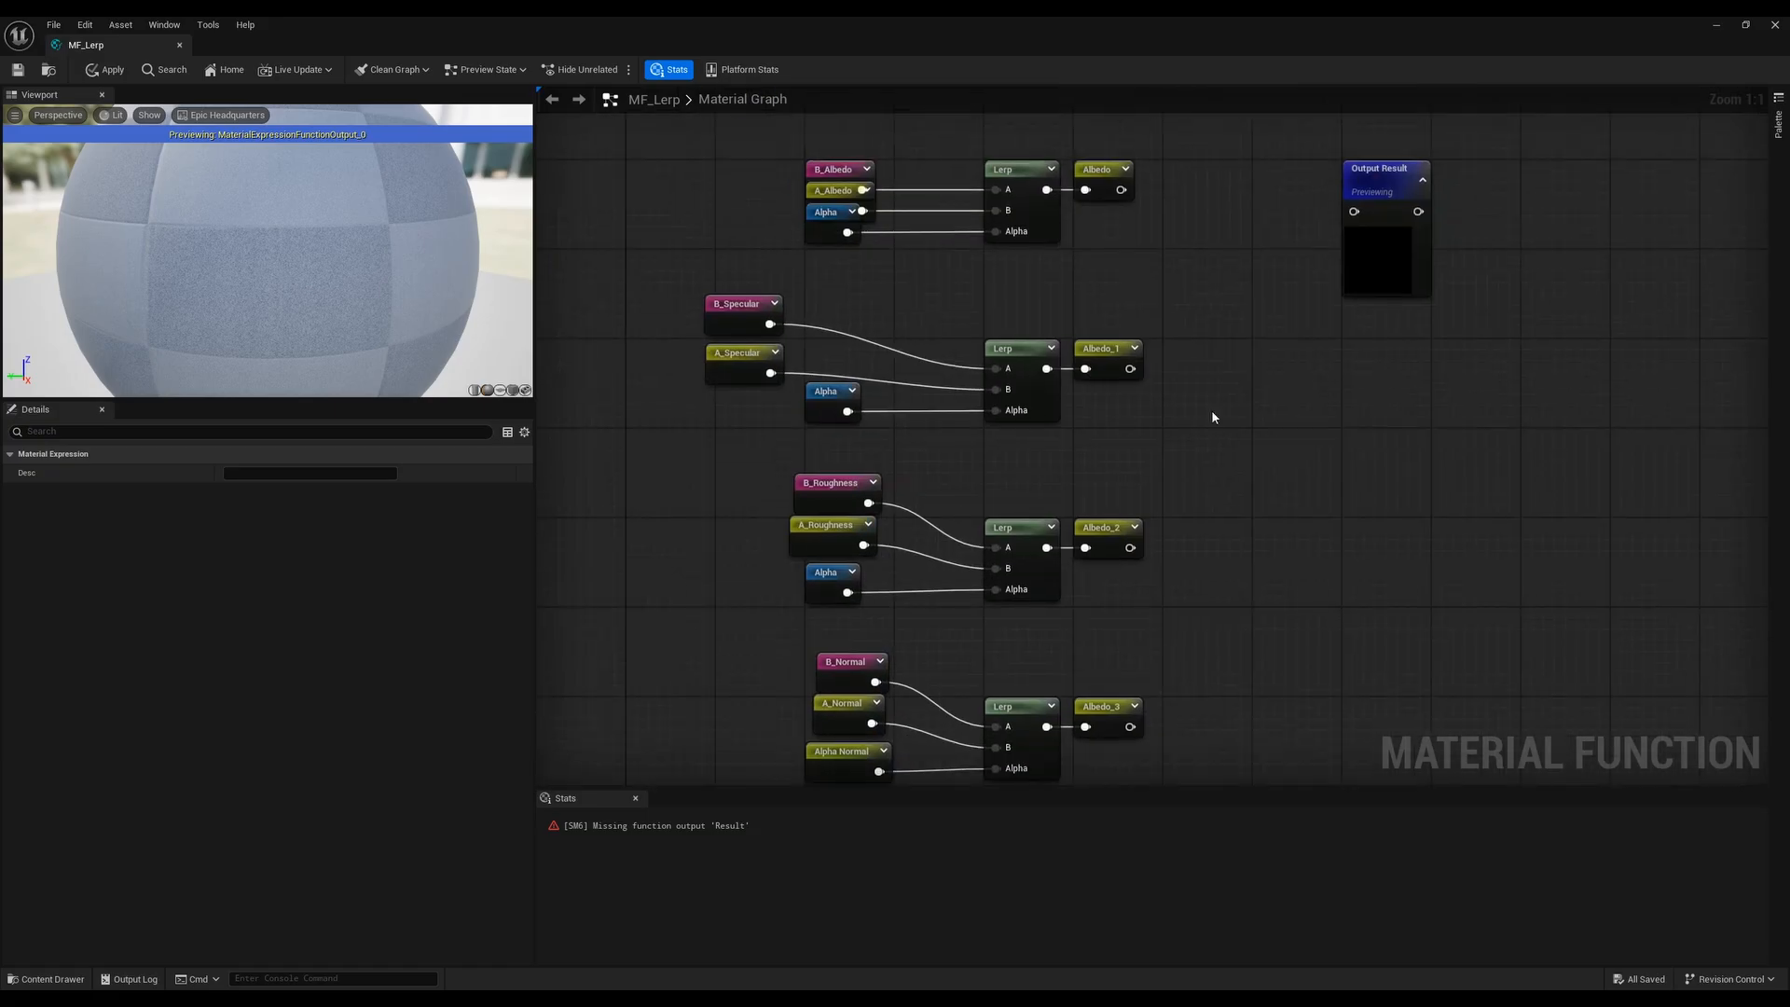
right_click_drag(1211, 412, 1230, 437)
left_click(1122, 371)
left_click(216, 472)
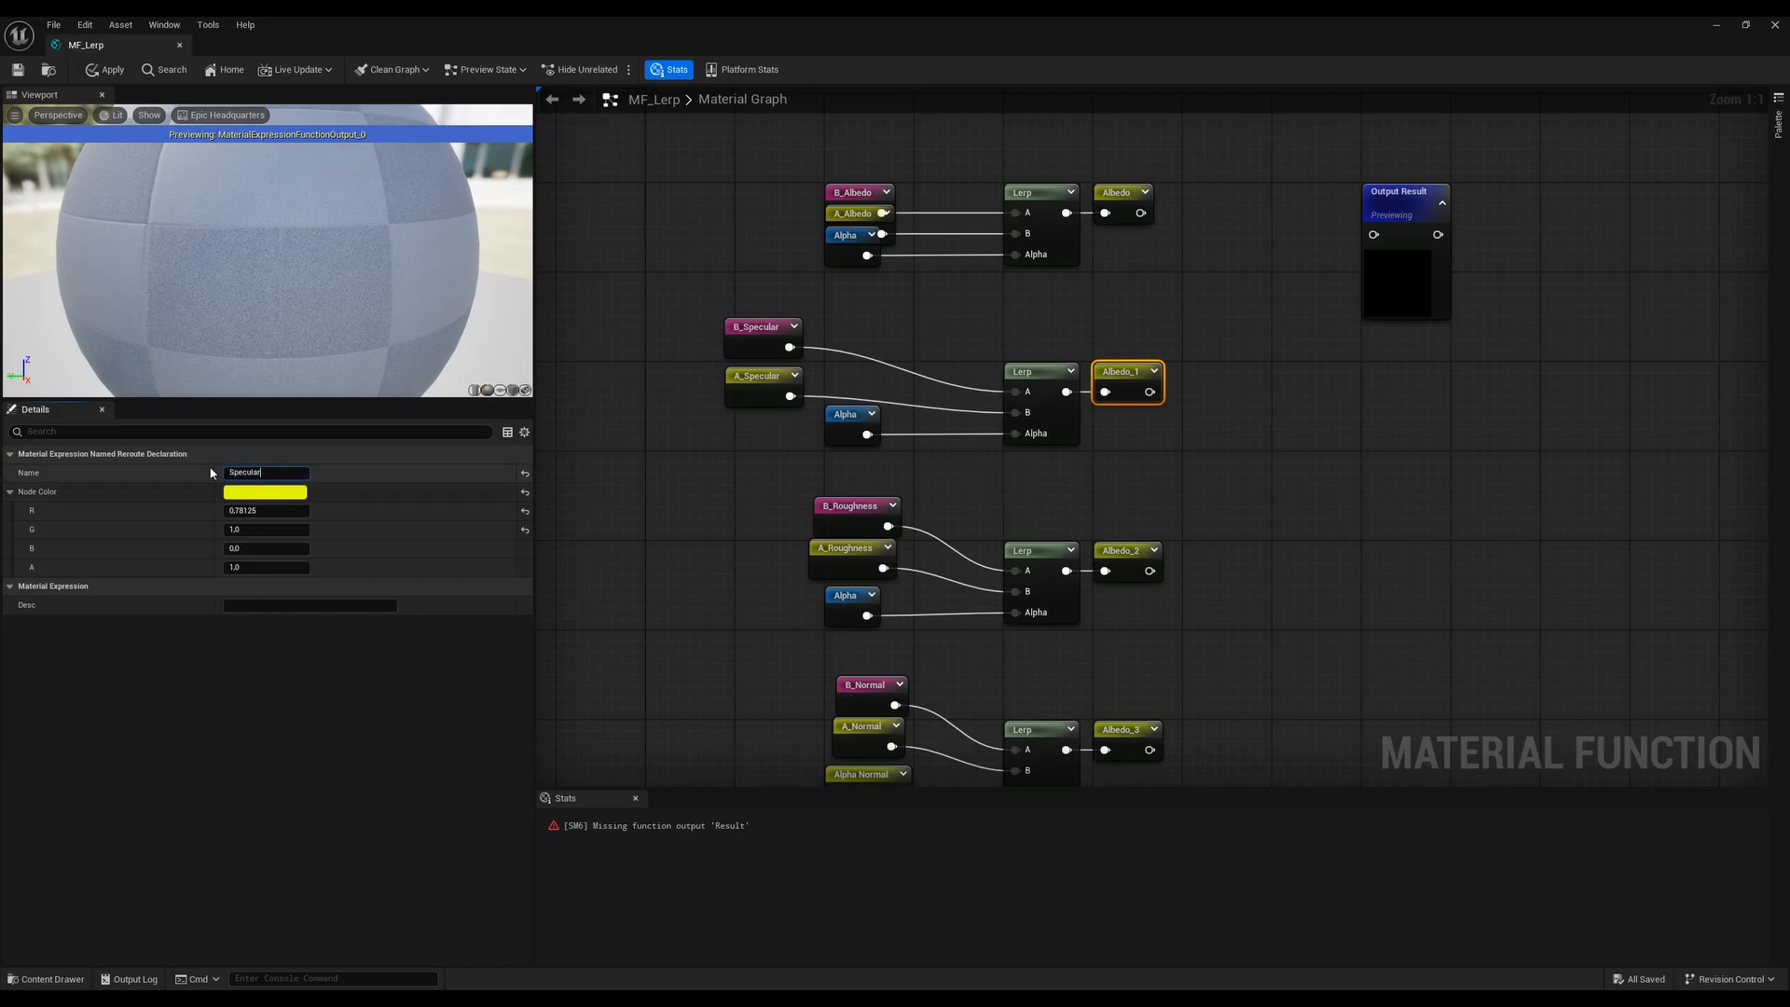
left_click(1135, 550)
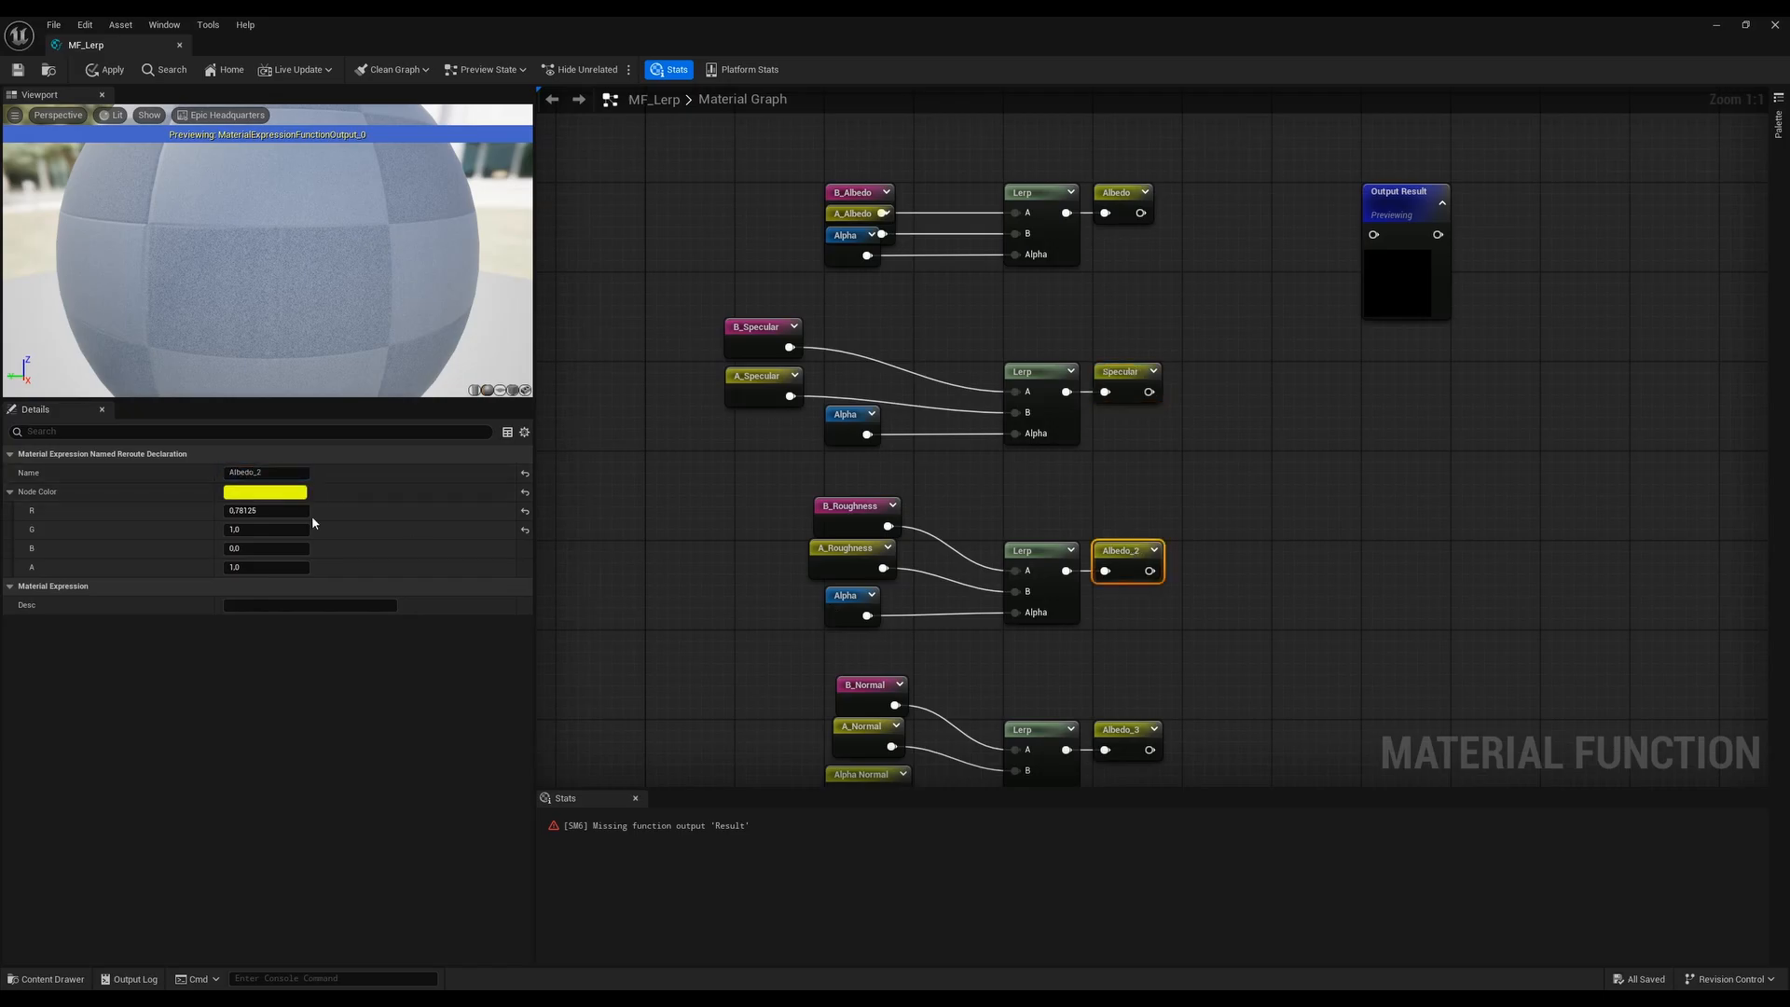
type("Roughness")
Rename the output reroute Albedo_3 as Normal
right_click_drag(1199, 710, 1187, 521)
left_click(1122, 545)
left_click(257, 474)
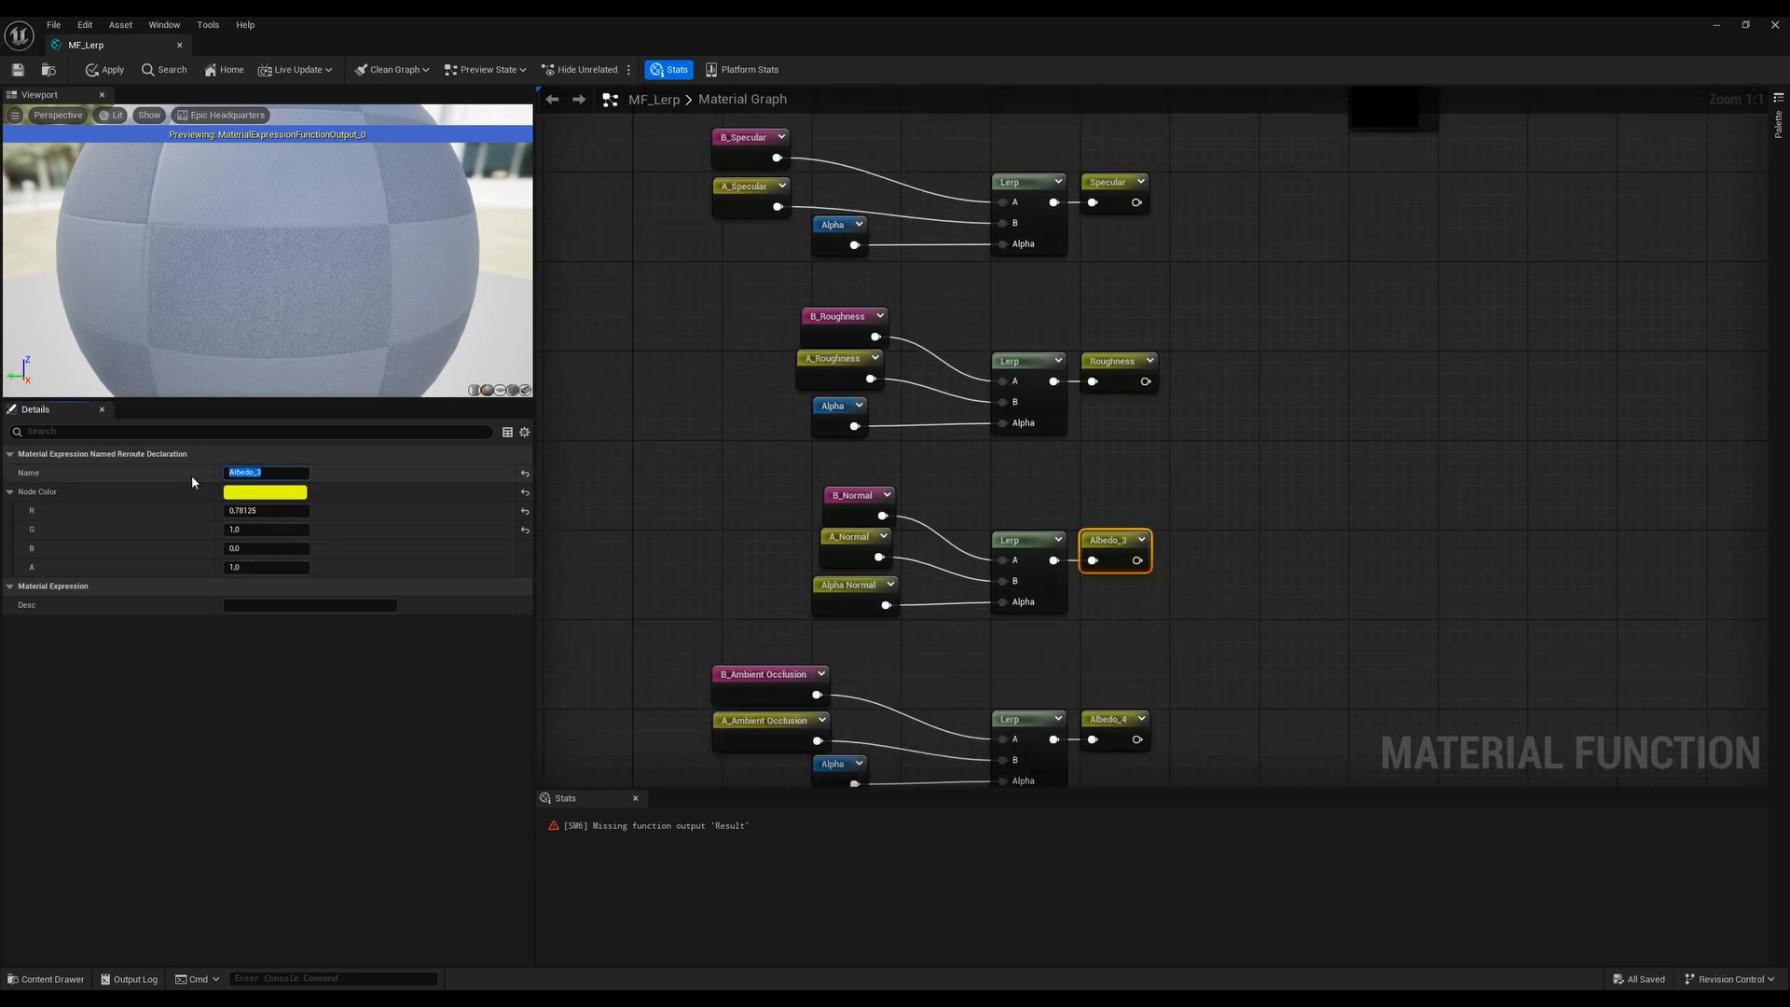
type("ormal")
key("Return")
type("Normal")
key("Return")
Rename the output reroute Albedo_4 as Ambient Occlusion
right_click_drag(1138, 623, 1116, 561)
left_click(1116, 561)
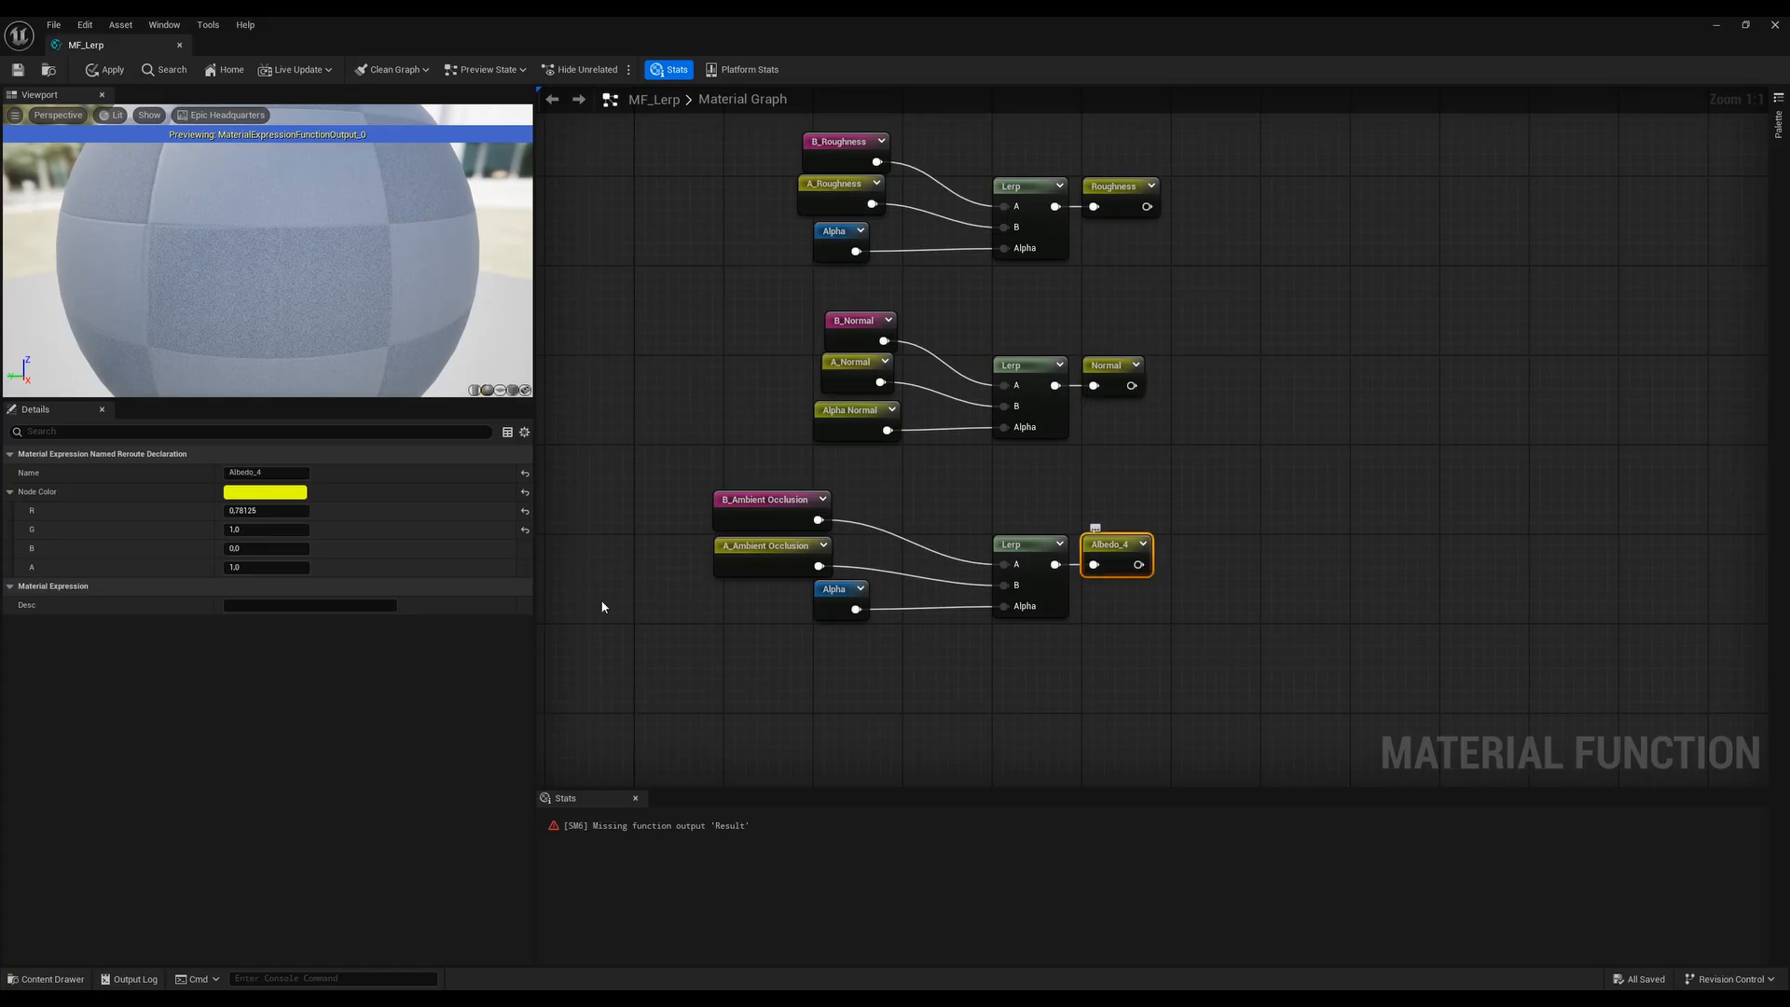
left_click(225, 473)
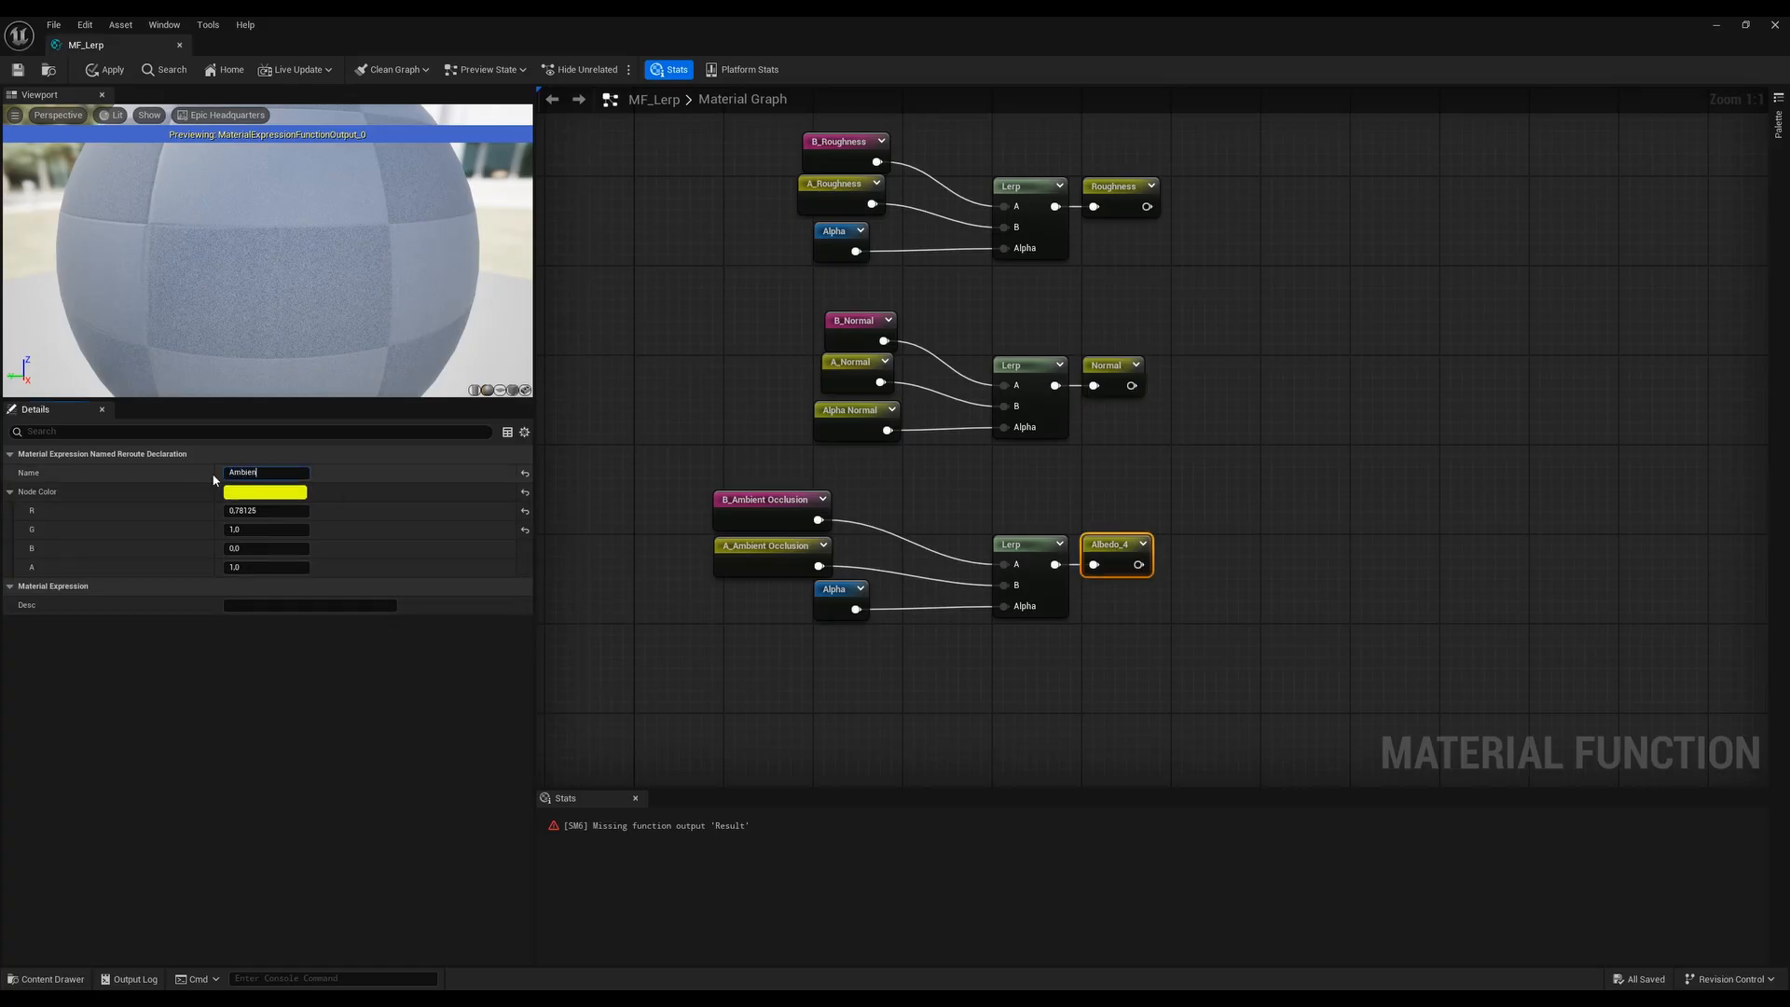
type("Ambient Occlusion")
key("Return")
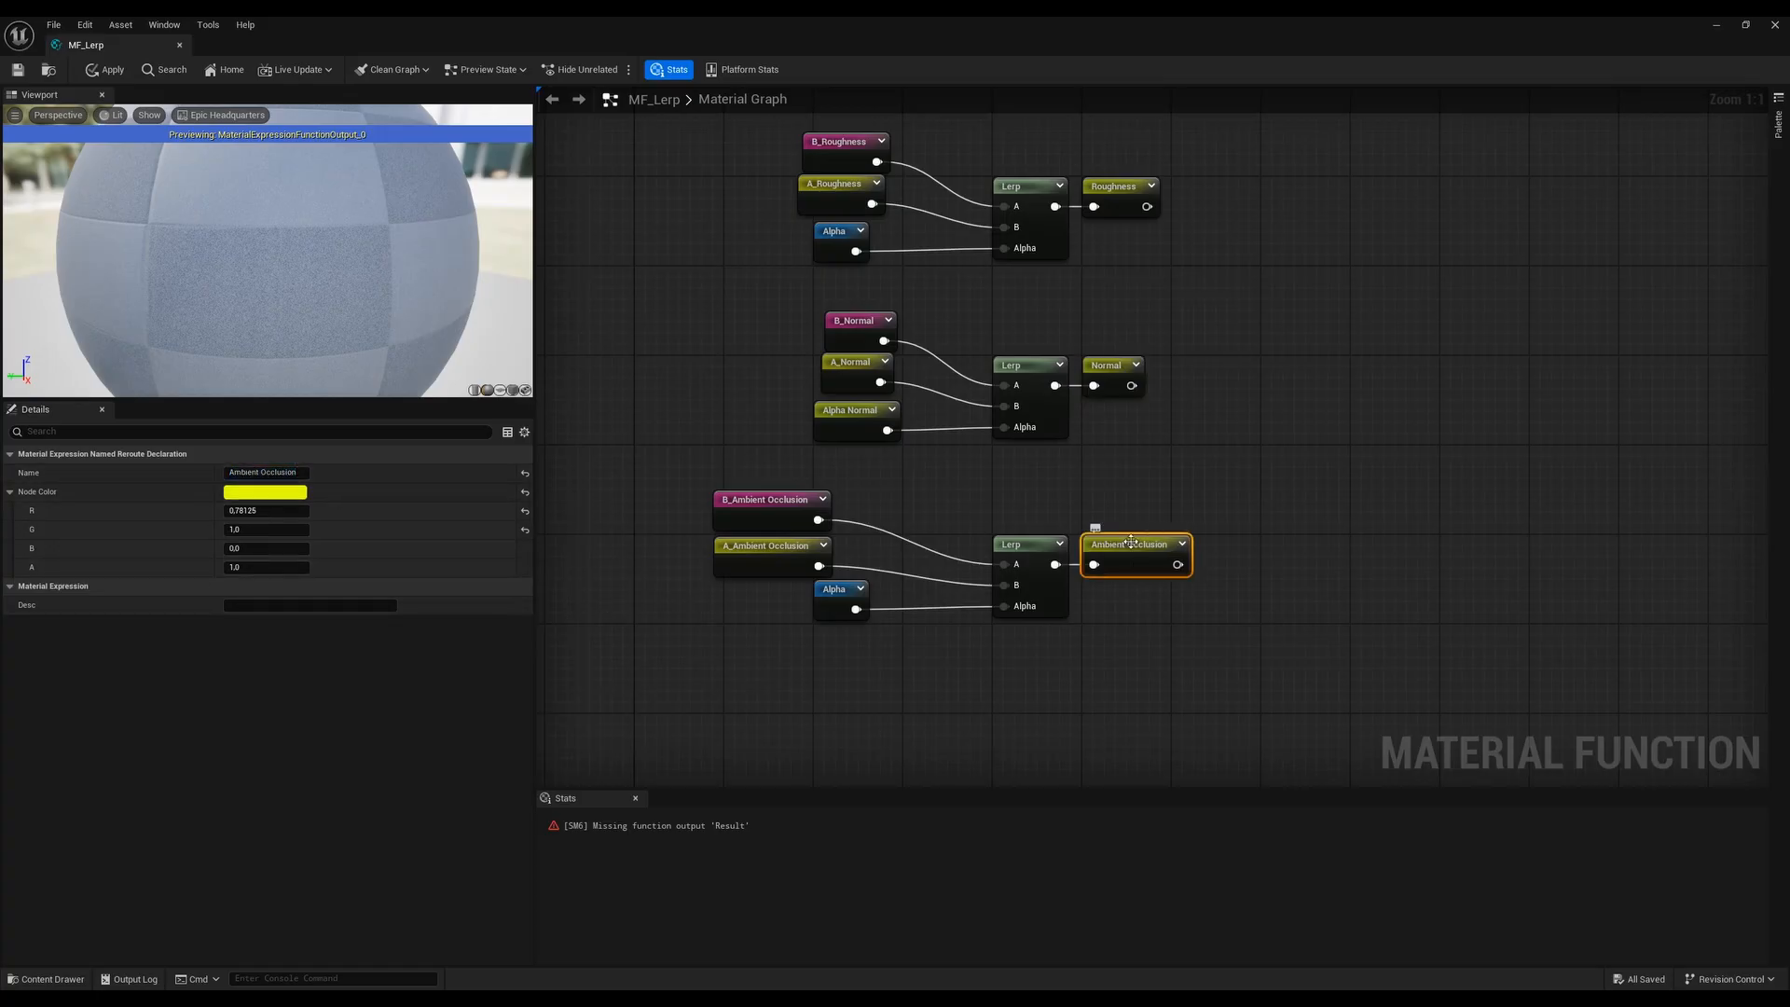
Straighten the connections within the Specular and Roughness Lerp groups
right_click_drag(864, 435, 913, 538)
left_click(744, 303)
scroll(744, 303, "down", 3)
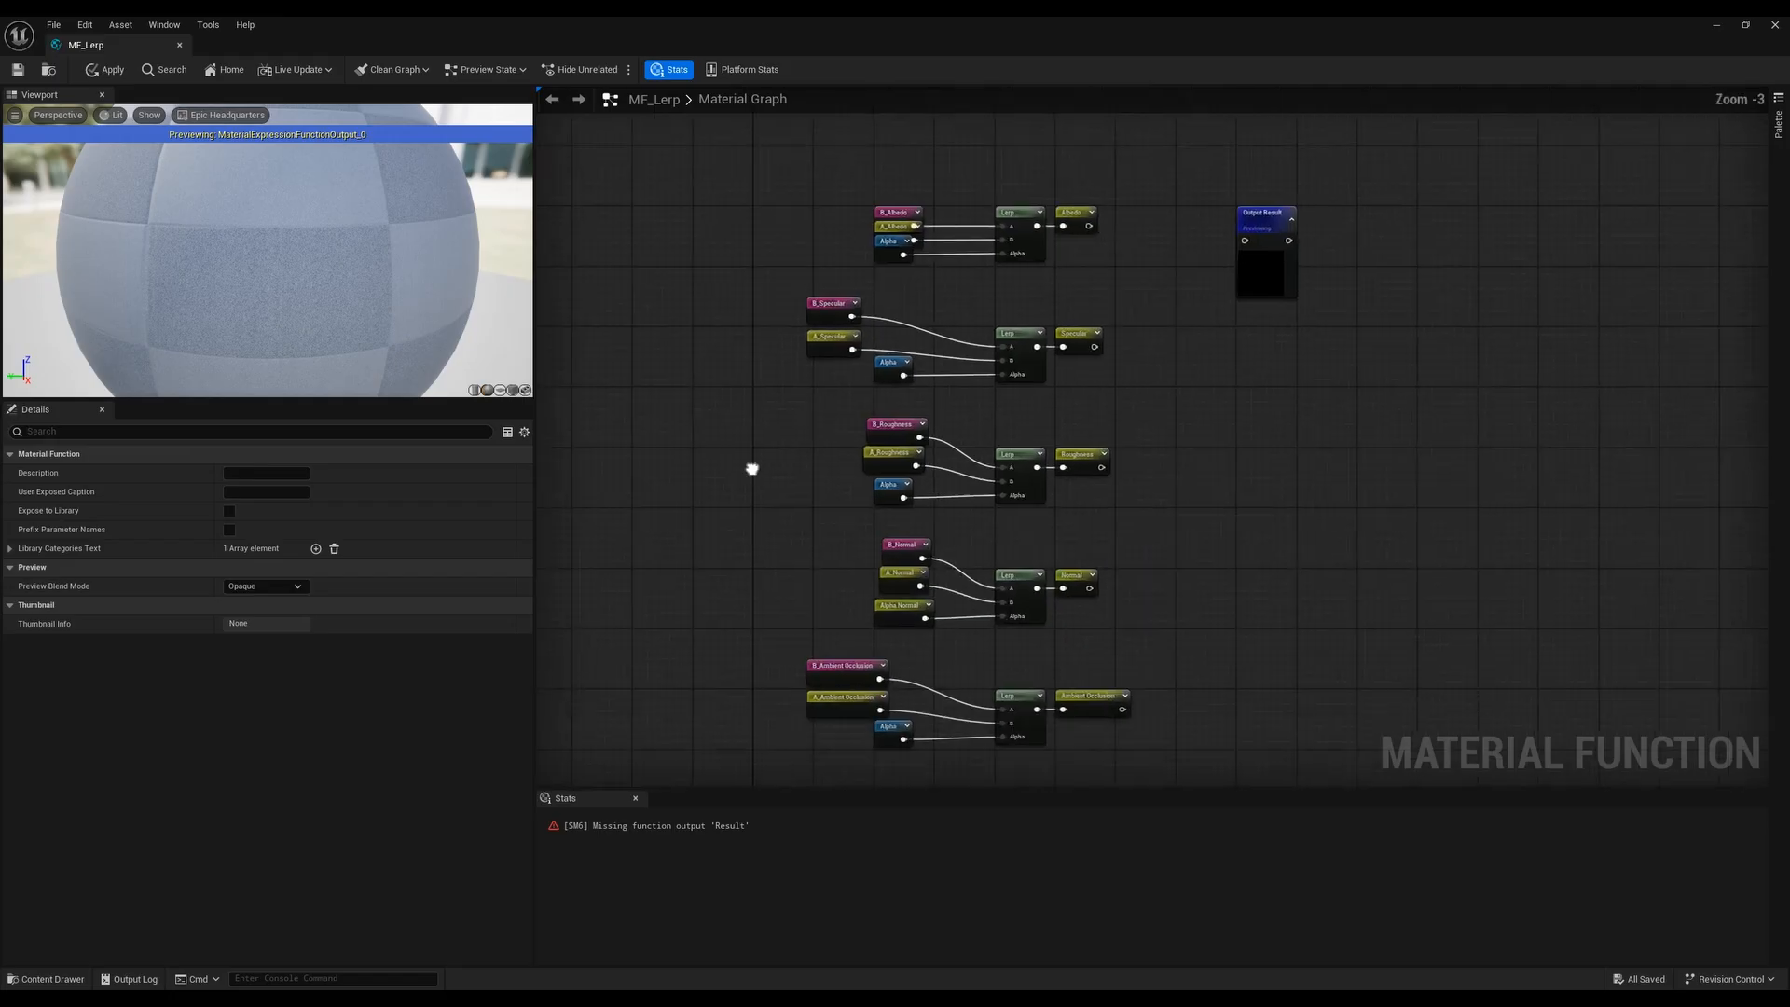
left_click_drag(833, 415, 918, 334)
right_click_drag(839, 331, 776, 485)
left_click_drag(712, 473, 1132, 379)
key("q")
left_click_drag(696, 591, 1100, 513)
key("q")
Straighten the connections within the Normal and Ambient Occlusion Lerp groups
right_click_drag(1100, 550, 1130, 416)
left_click_drag(759, 559, 1144, 499)
key("q")
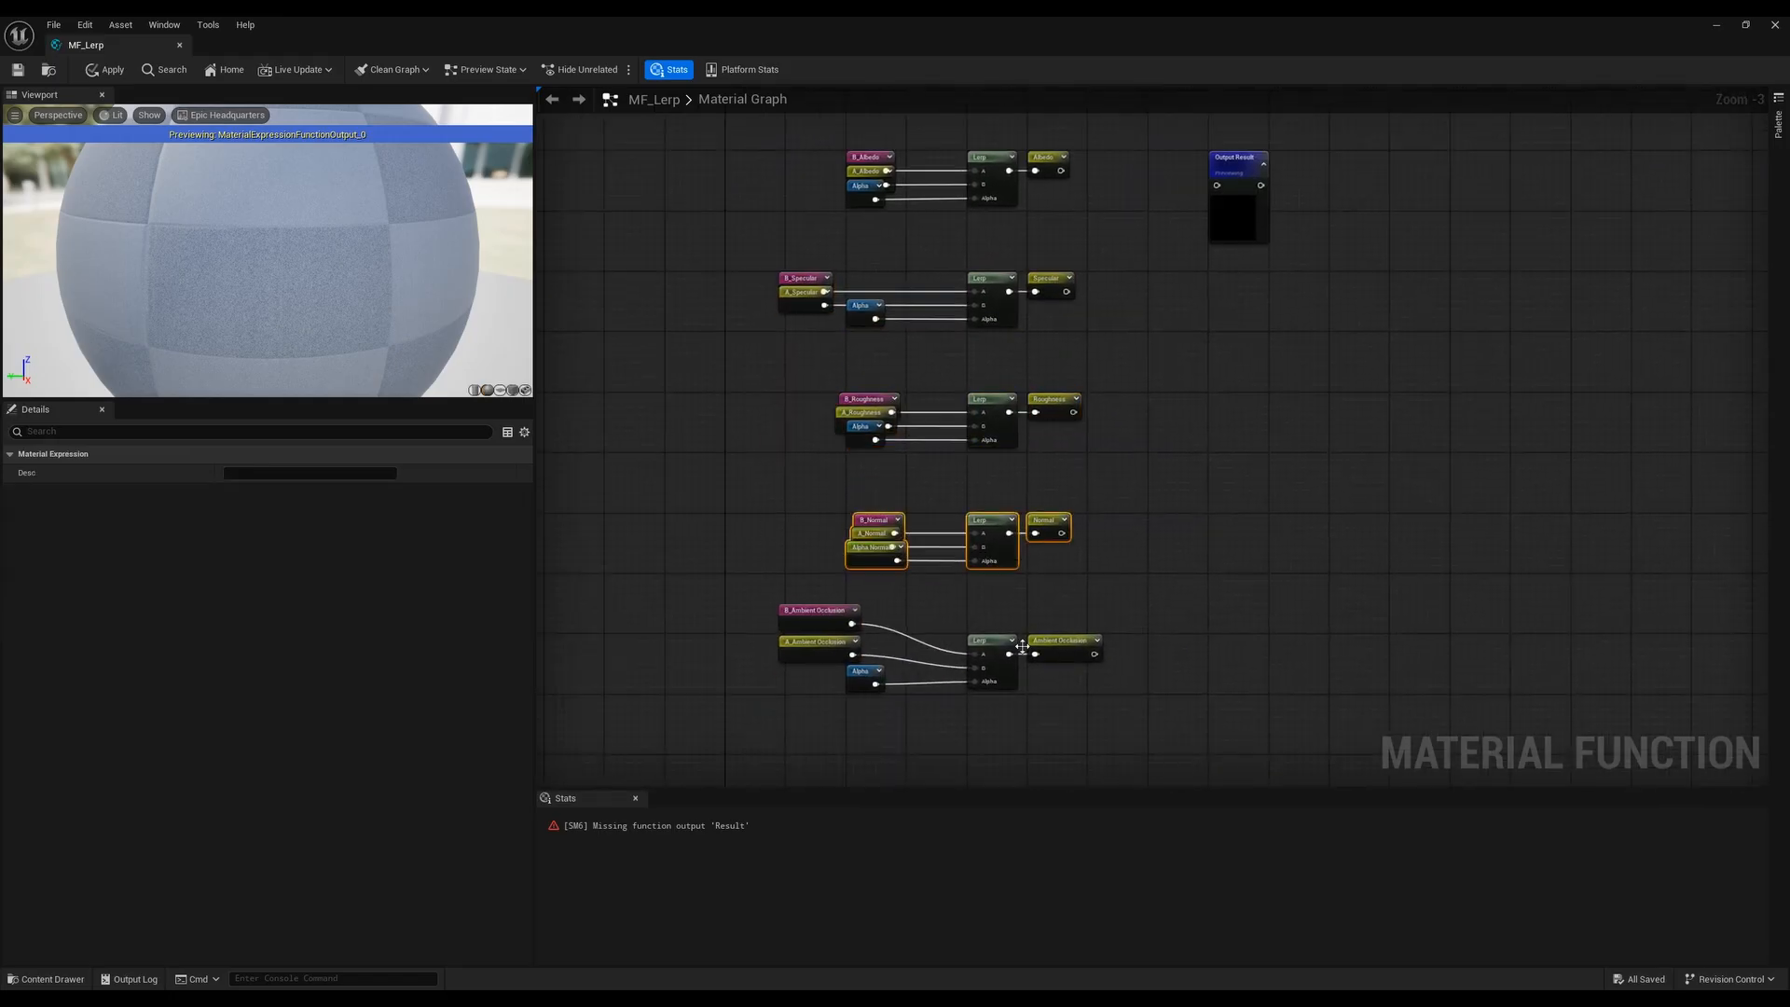
left_click_drag(703, 728, 1233, 581)
key("q")
Align the input reroute usages of the Specular, Roughness, Normal and Ambient Occlusion groups to their left edges
right_click_drag(765, 326, 807, 427)
left_click_drag(807, 427, 936, 352)
right_click_drag(785, 599, 792, 495)
left_click_drag(782, 708, 908, 333)
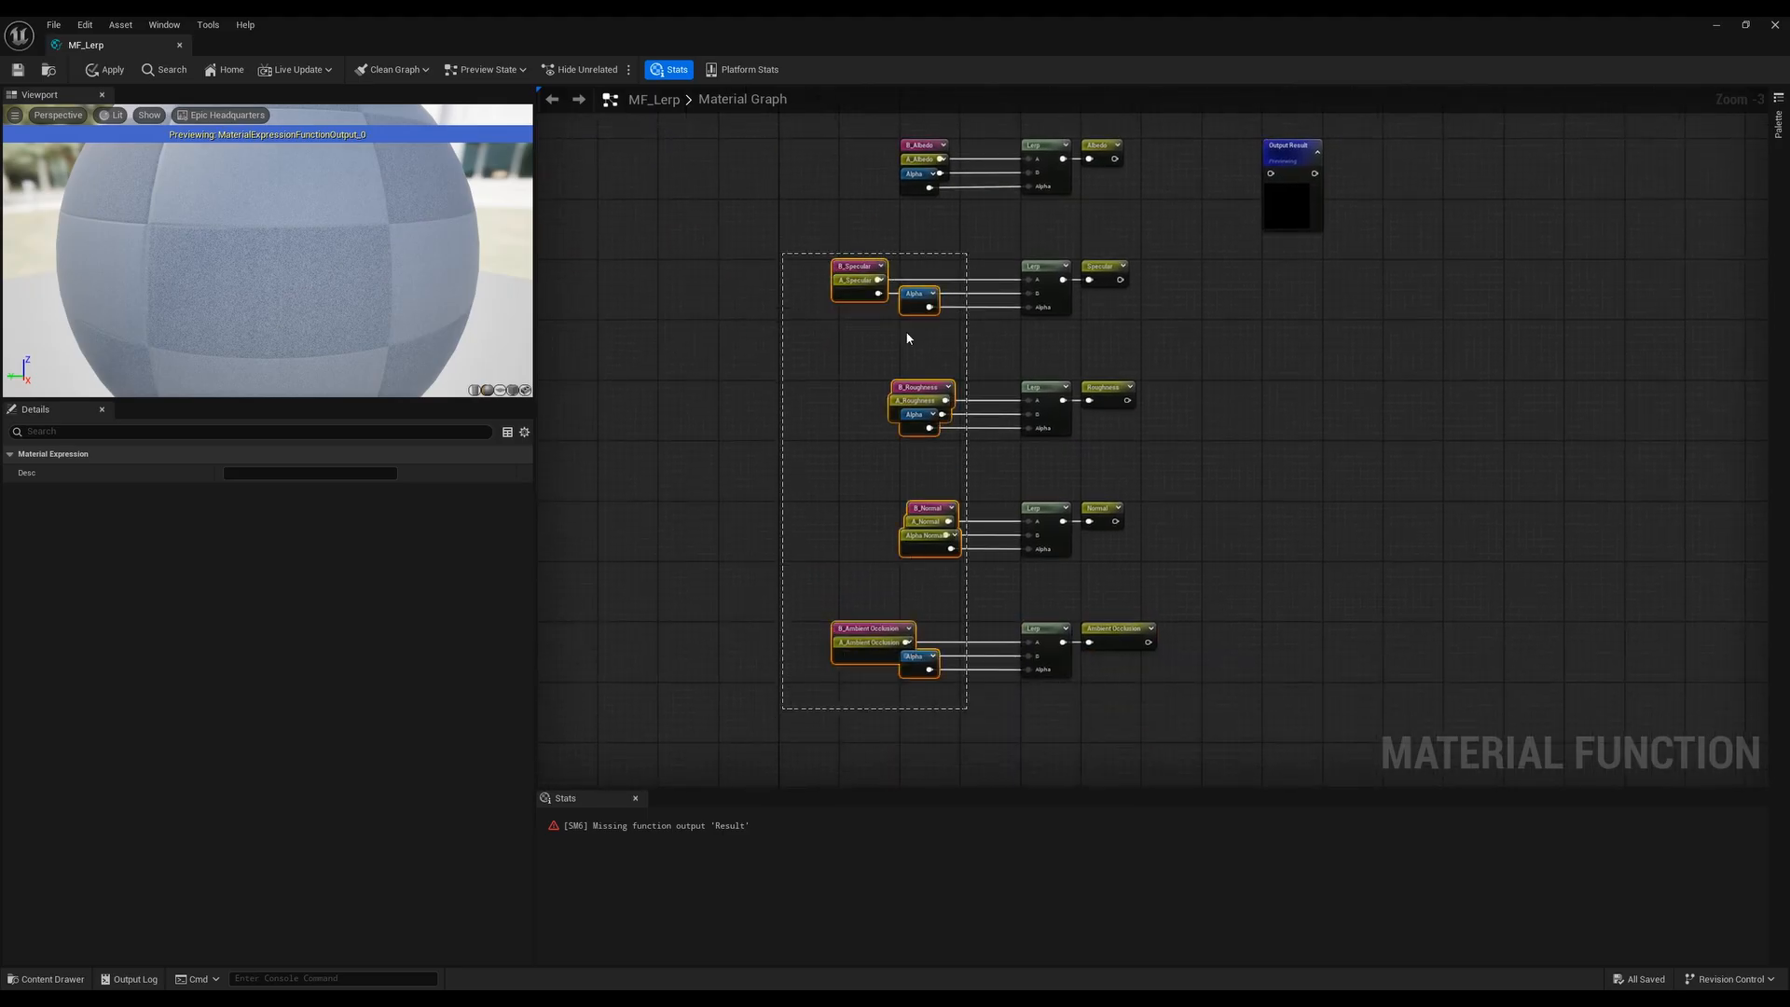
right_click(874, 275)
mouse_move(933, 569)
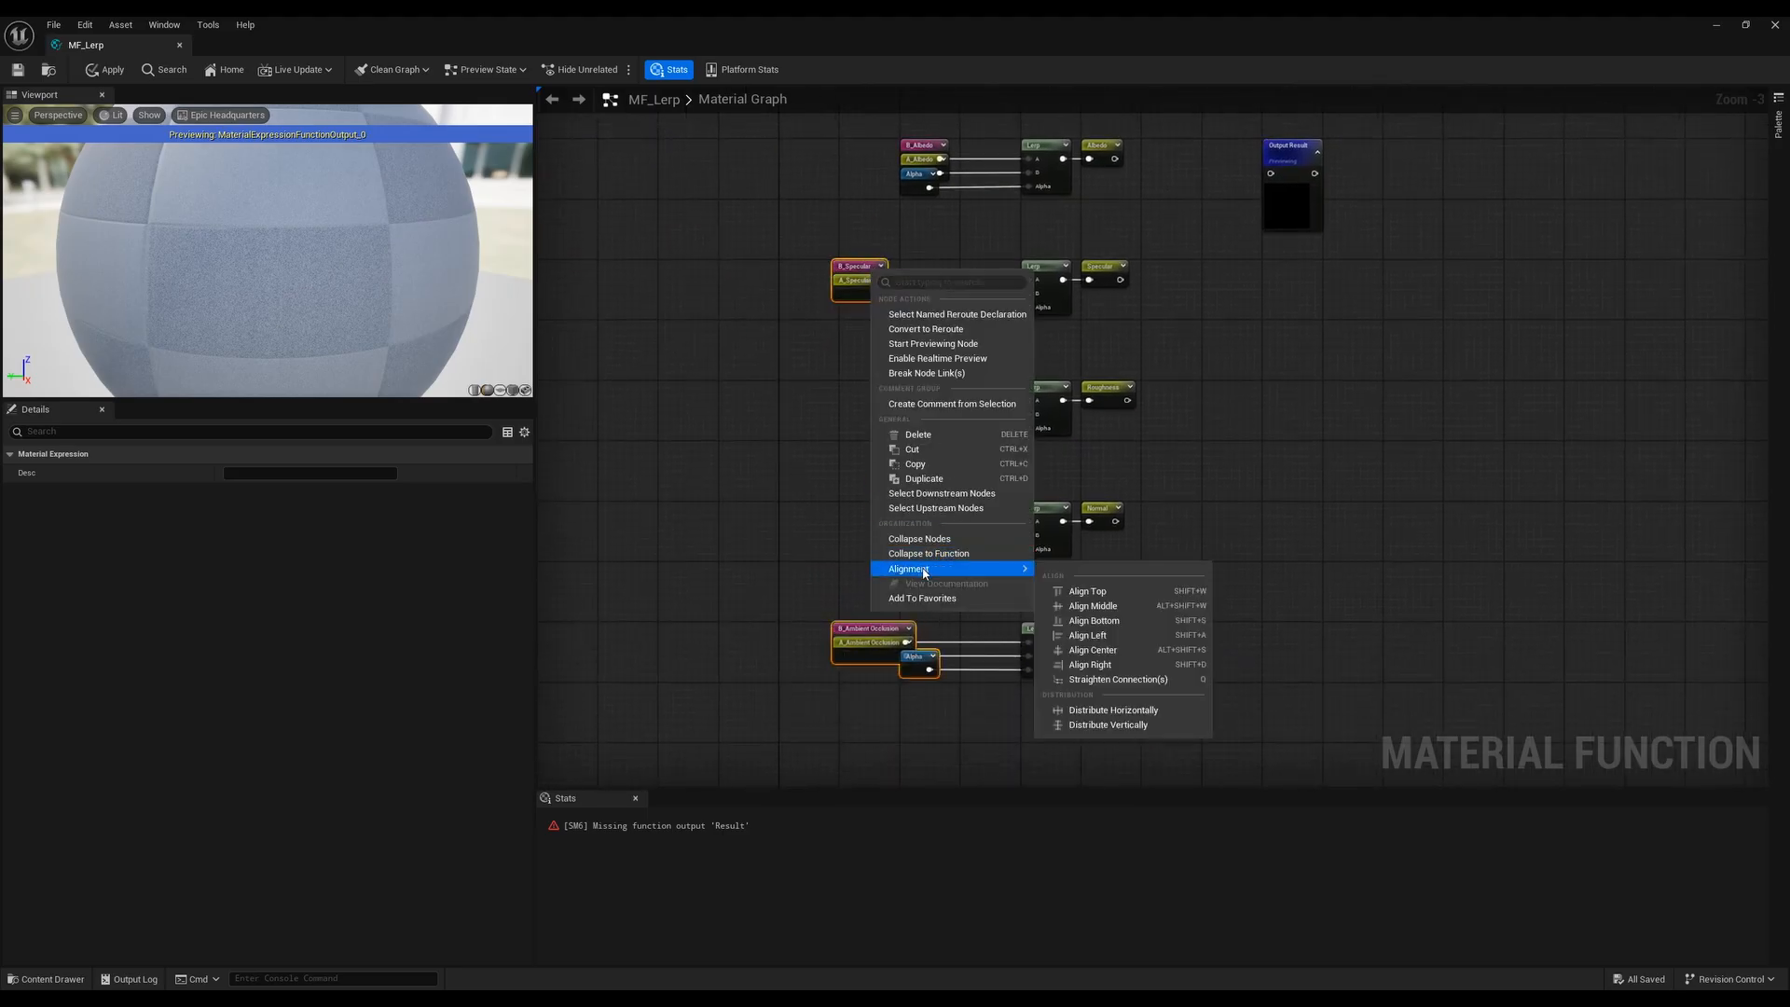
left_click(1119, 635)
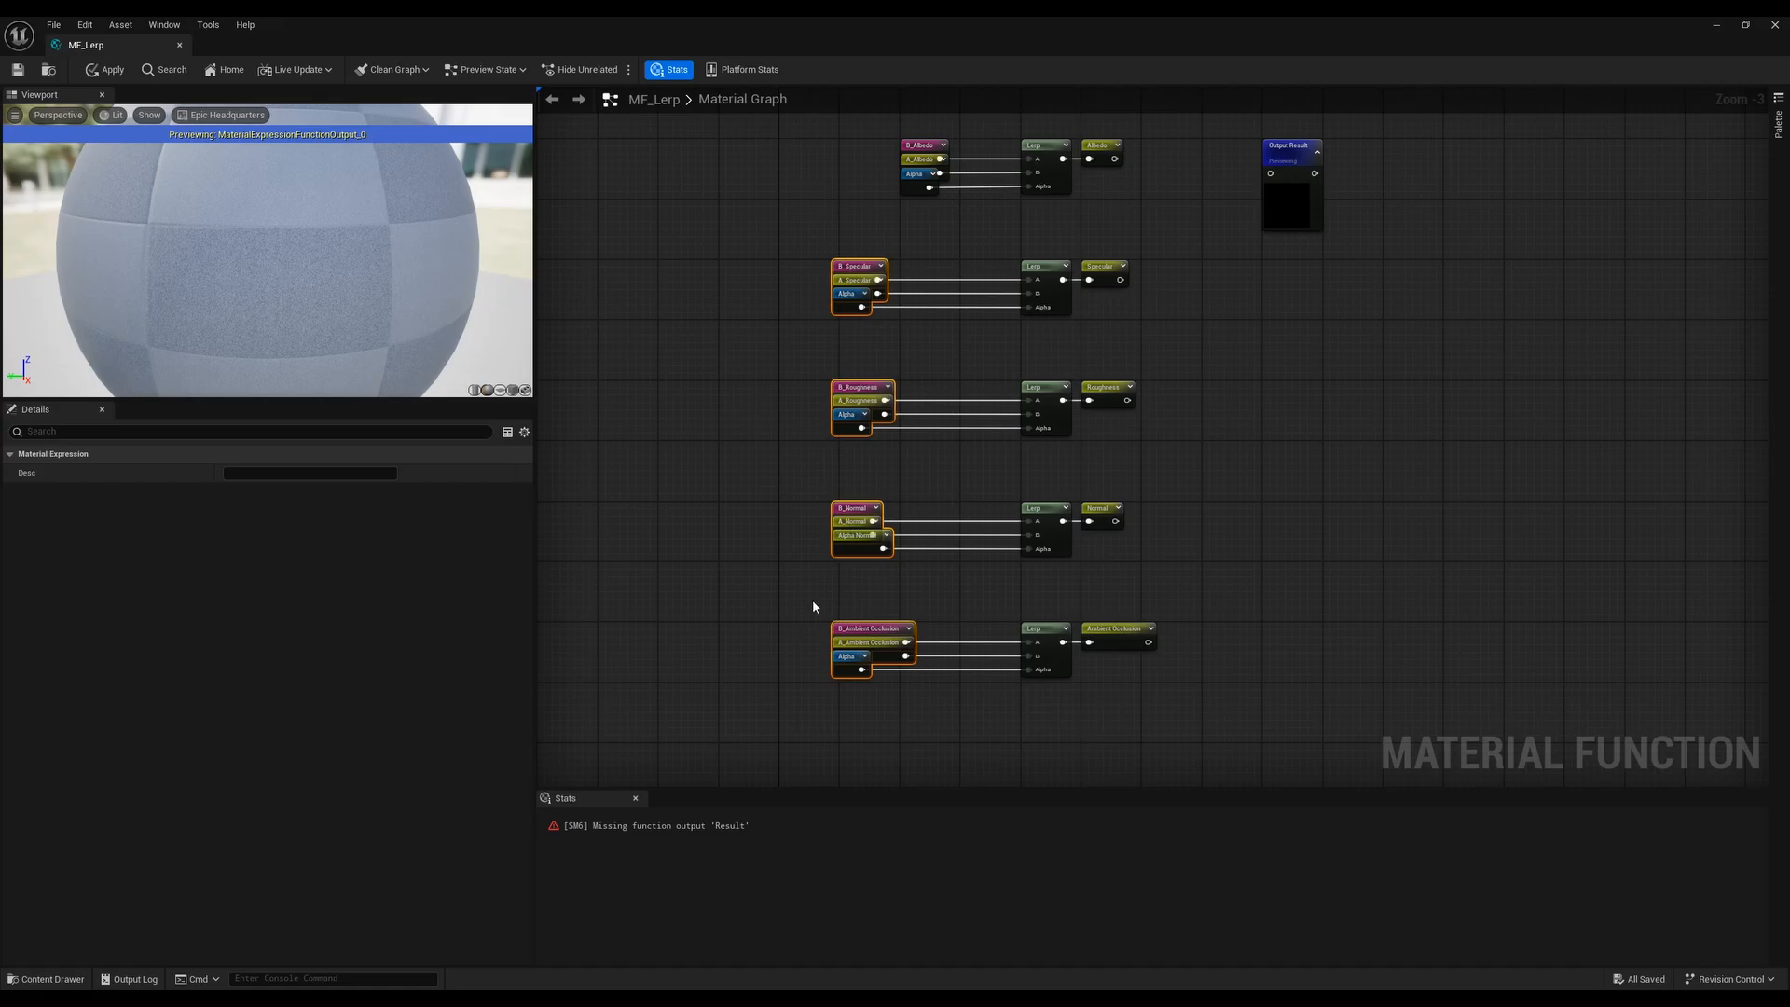
Shift the aligned reroute usages toward the Lerp nodes until they line up with the Albedo group's usages
key("Right")
key("Right")
key("Right")
key("Right")
key("Right")
key("Right")
key("Right")
key("Right")
key("Right")
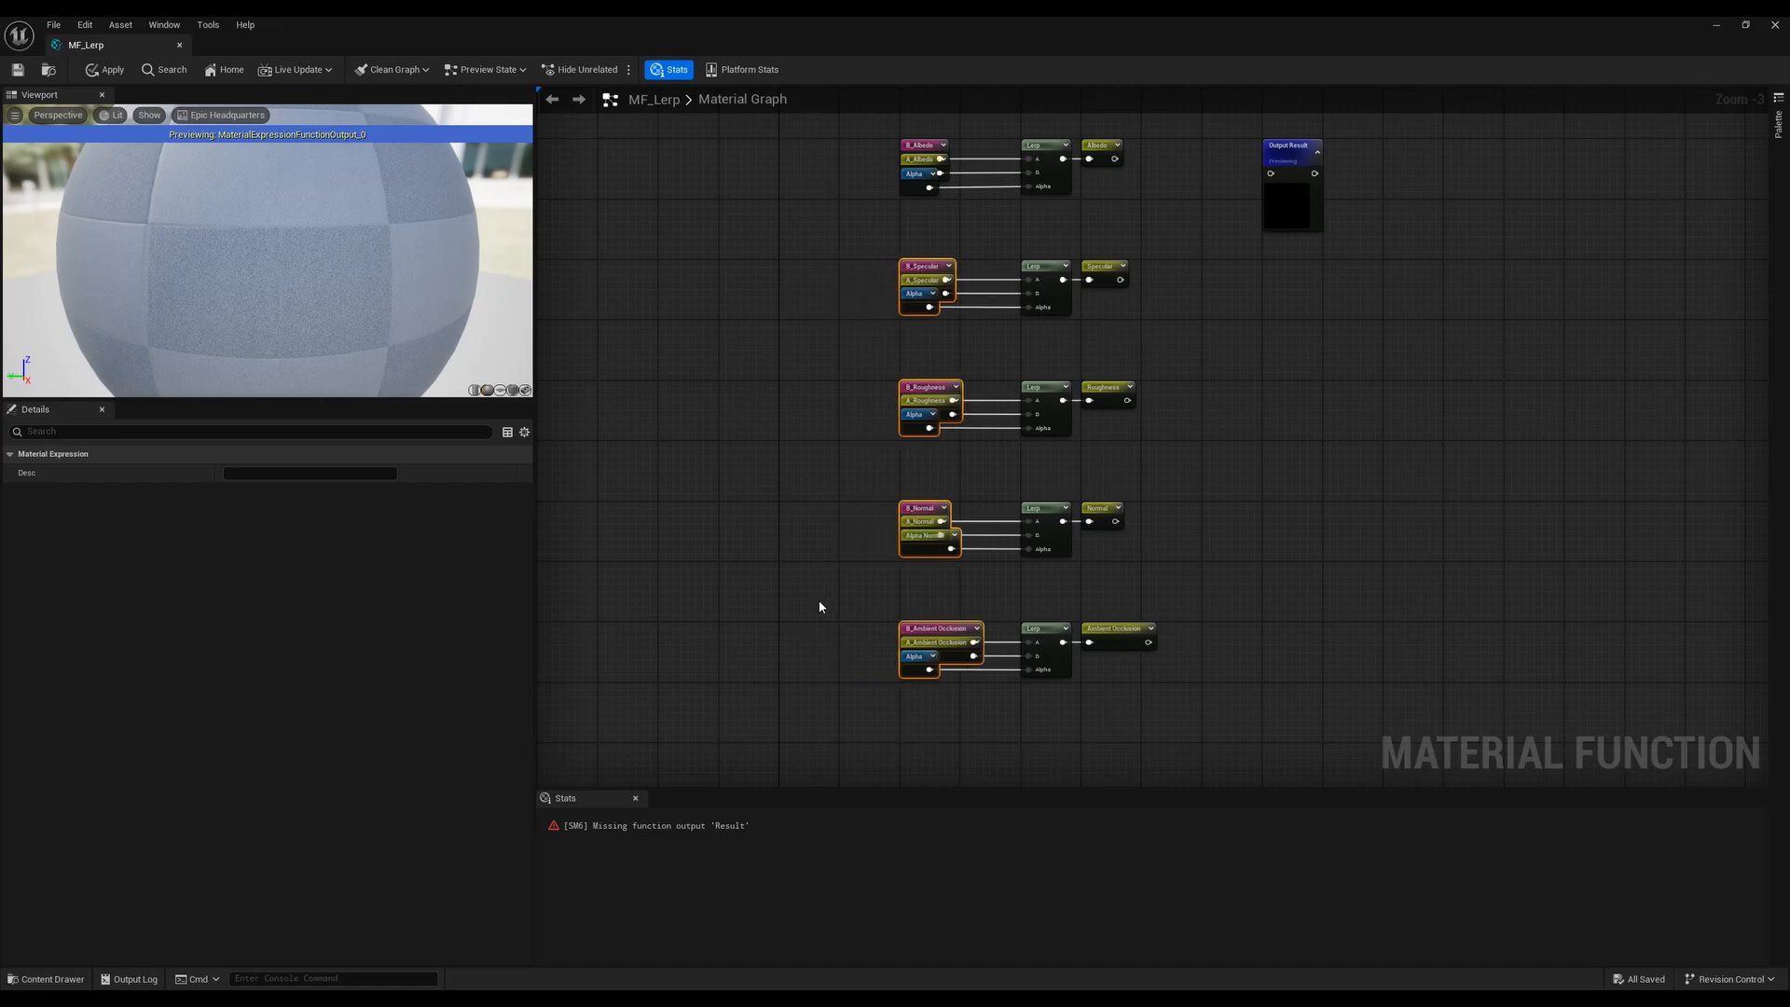
Straighten the connections within the five Lerp groups from Albedo to Ambient Occlusion, and save the material function
right_click_drag(836, 451, 745, 488)
left_click(1074, 641)
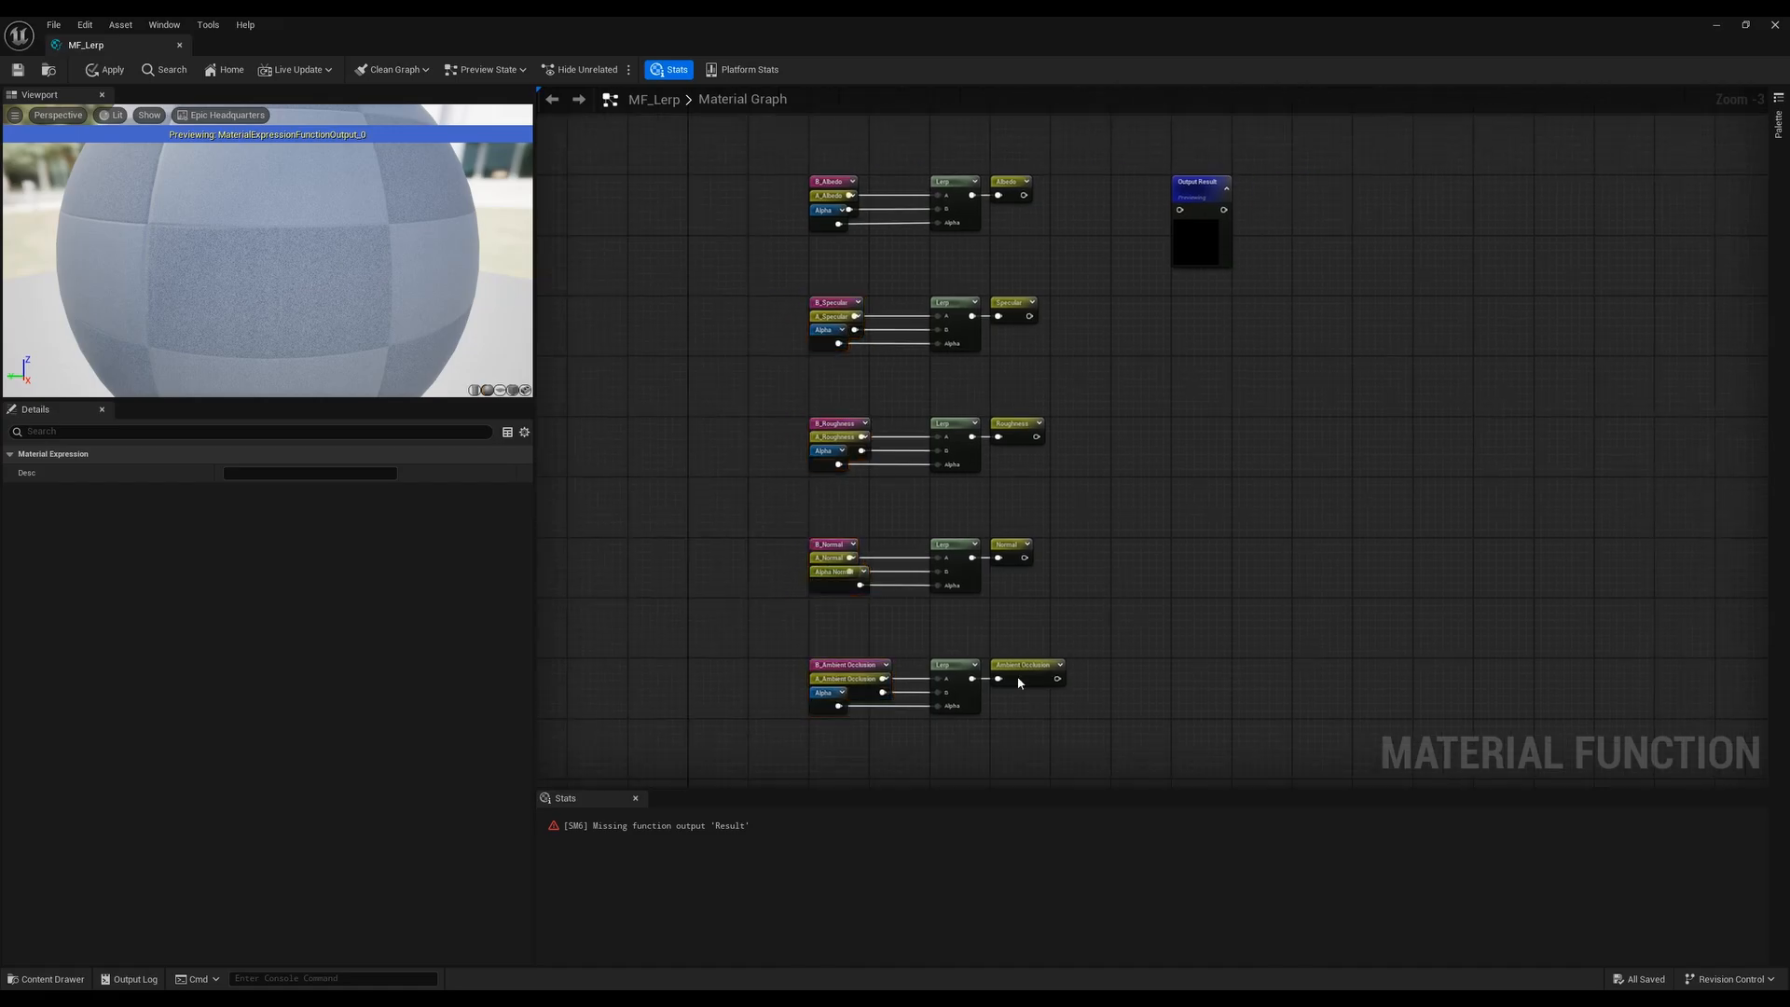
left_click_drag(1002, 718, 1048, 182)
right_click_drag(1109, 316, 1107, 380)
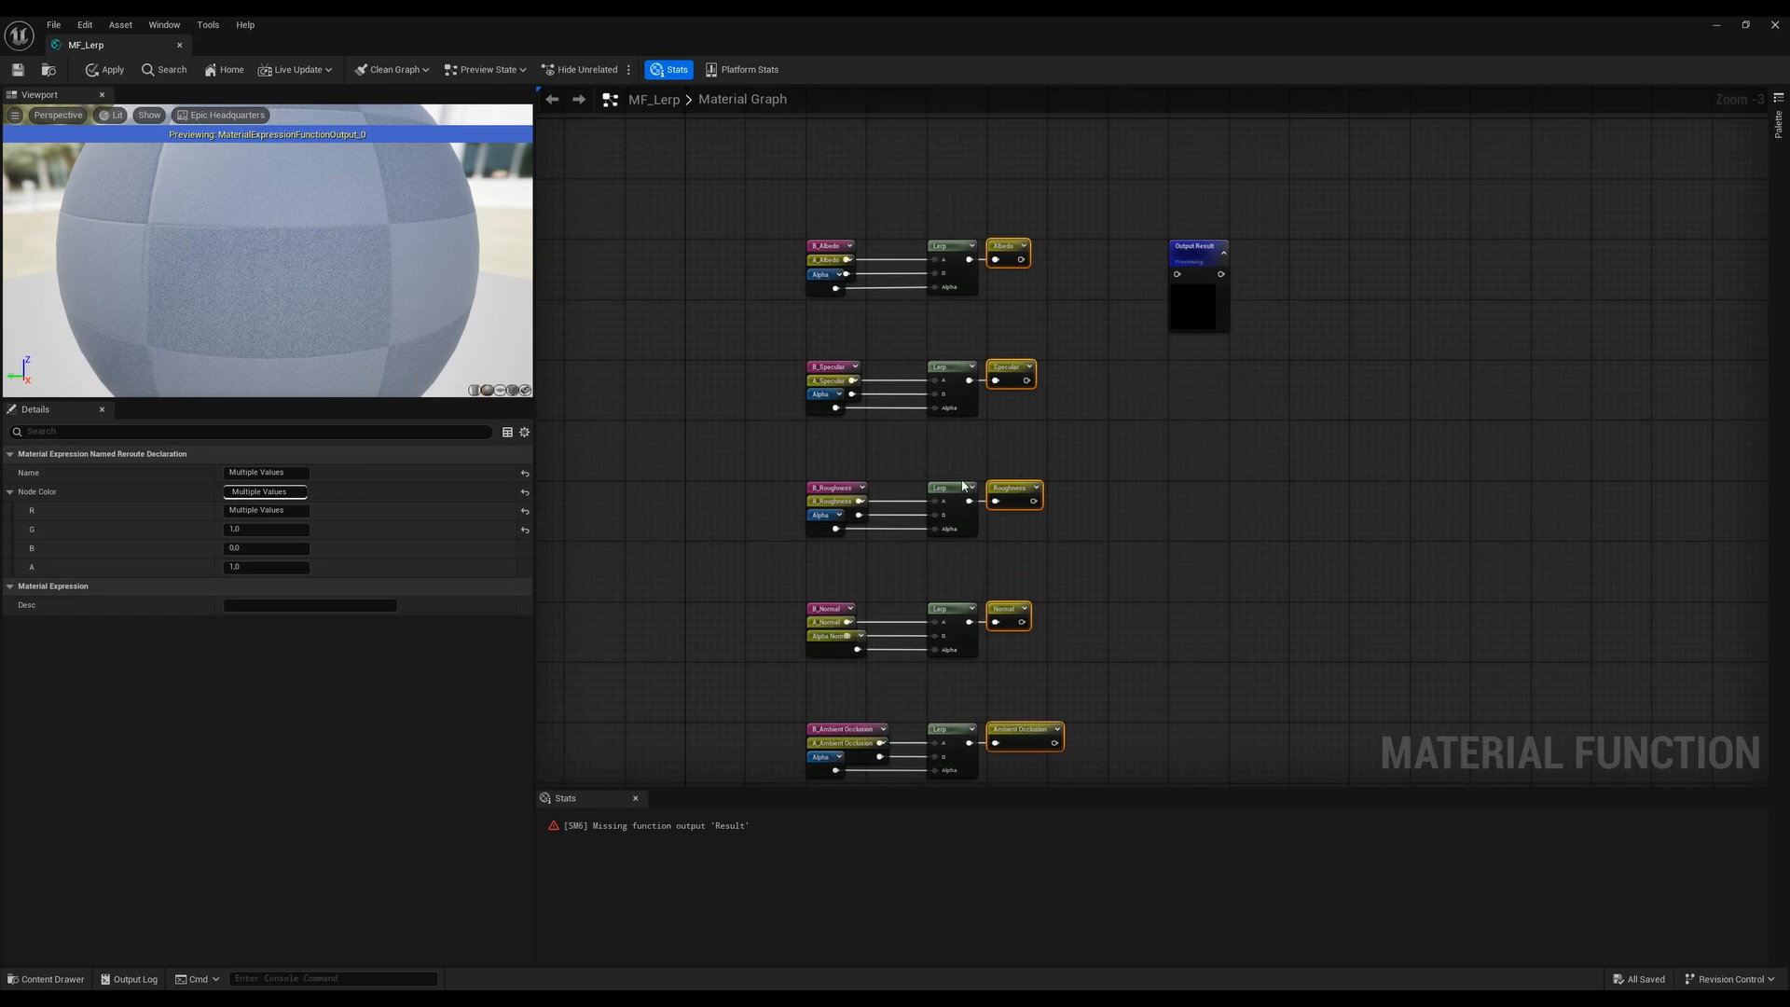
right_click_drag(770, 432, 783, 462)
left_click_drag(754, 351, 1106, 233)
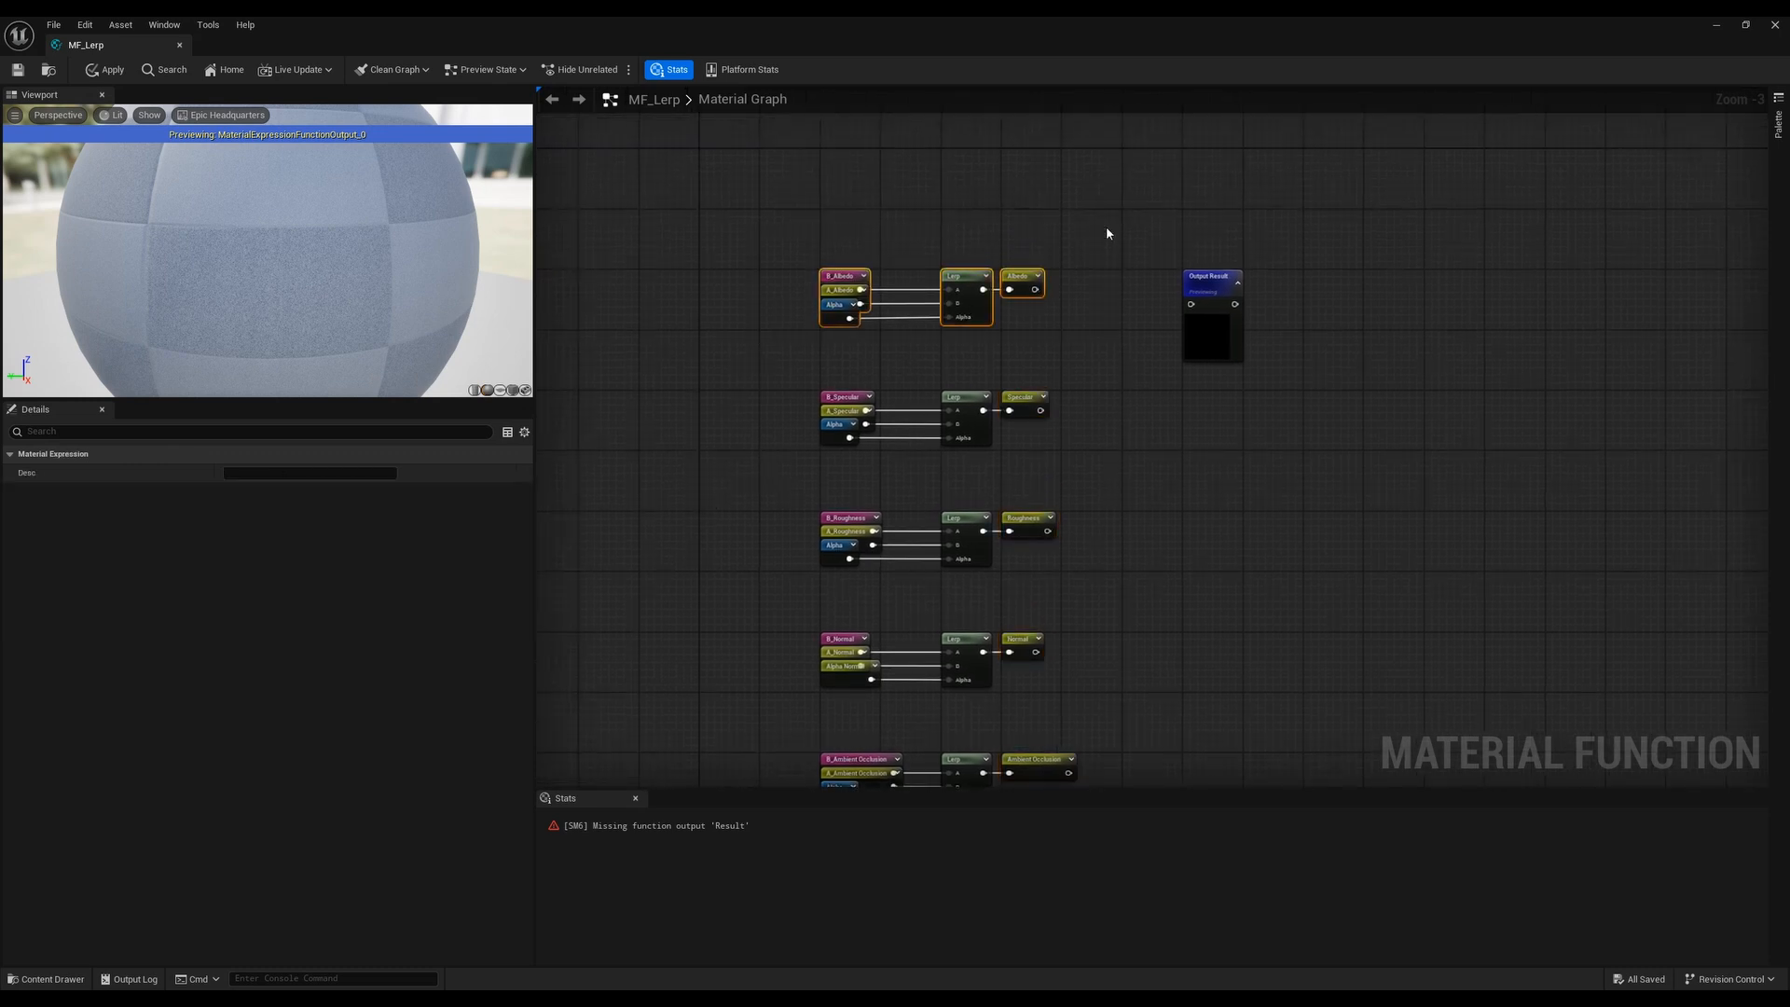
left_click_drag(782, 459, 1061, 433)
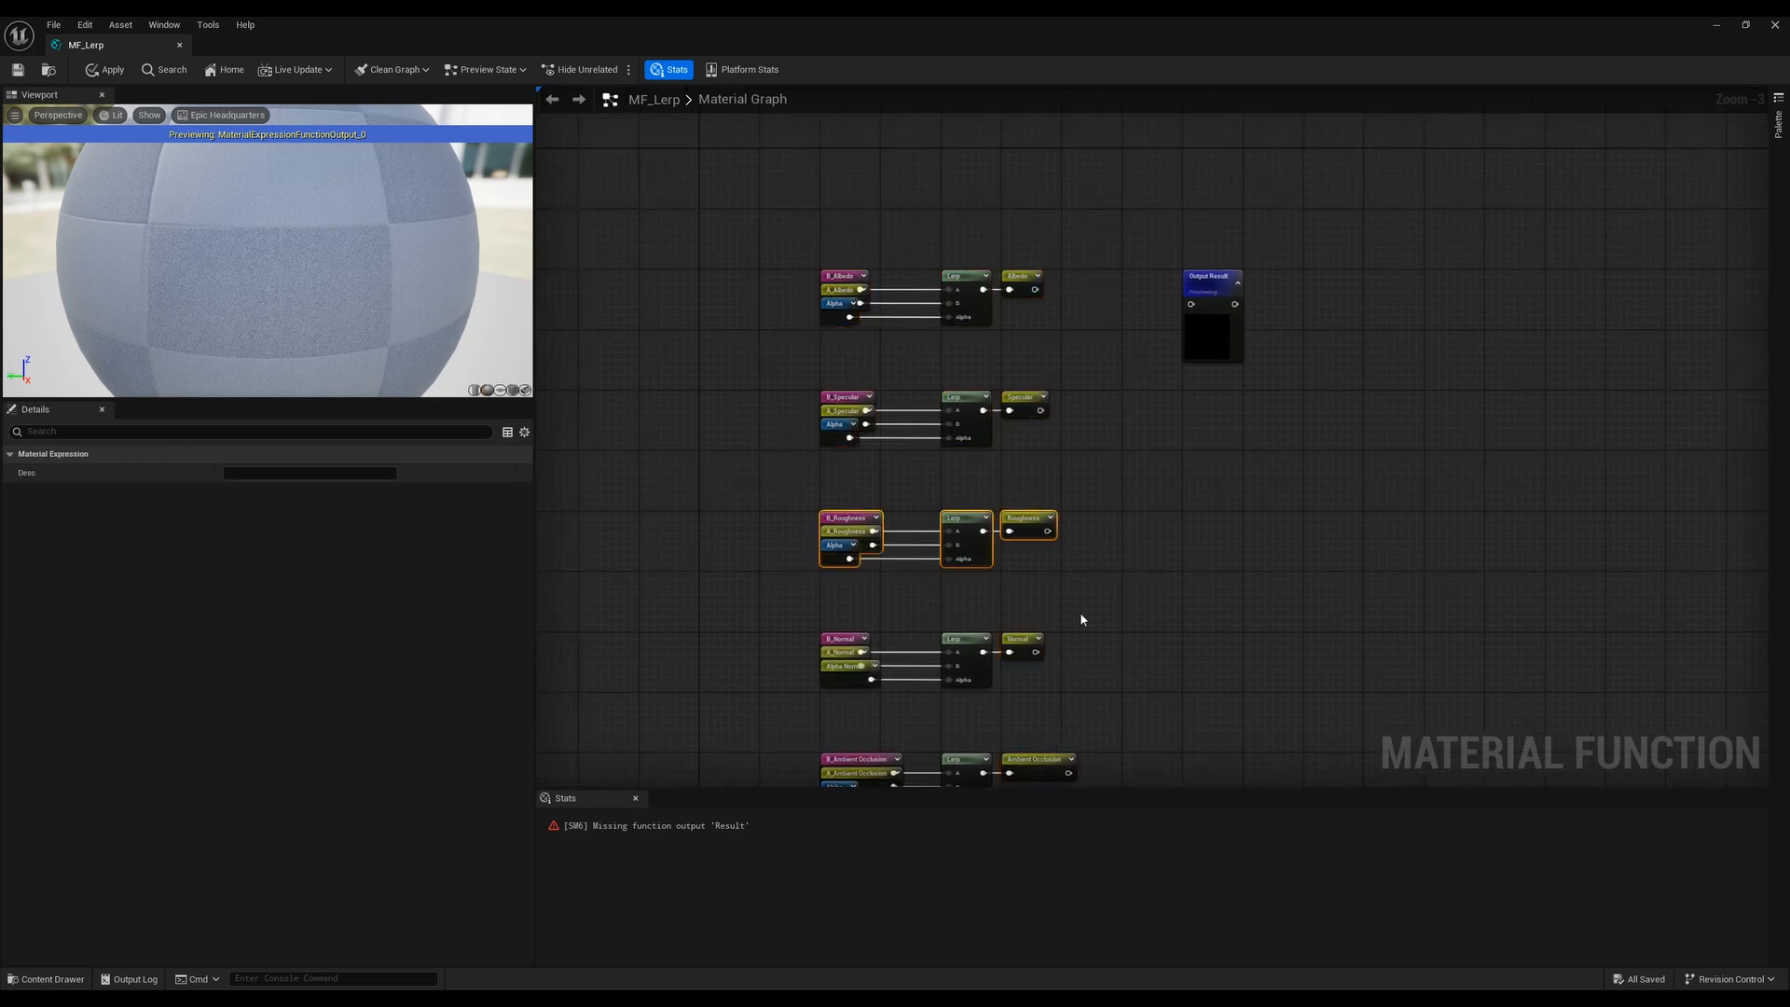
right_click_drag(1082, 619, 1096, 438)
left_click_drag(858, 540, 1149, 442)
left_click_drag(830, 646, 1166, 560)
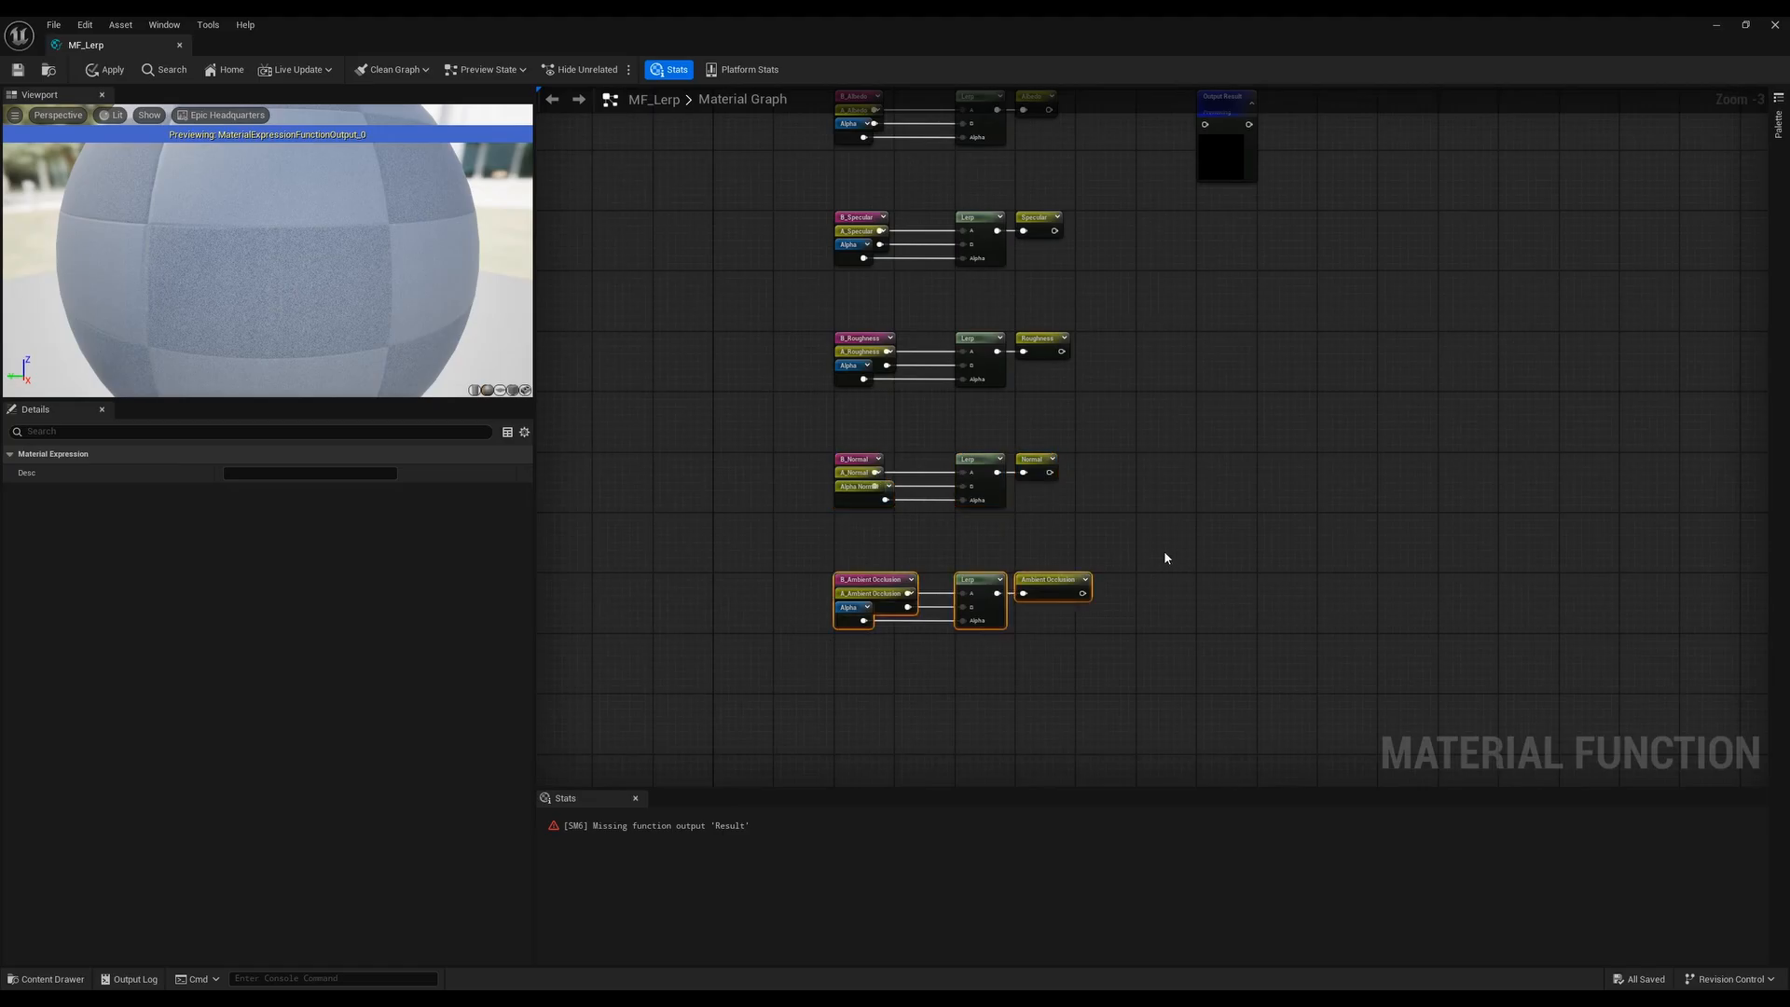
left_click(1167, 559)
right_click_drag(1191, 280, 1022, 402)
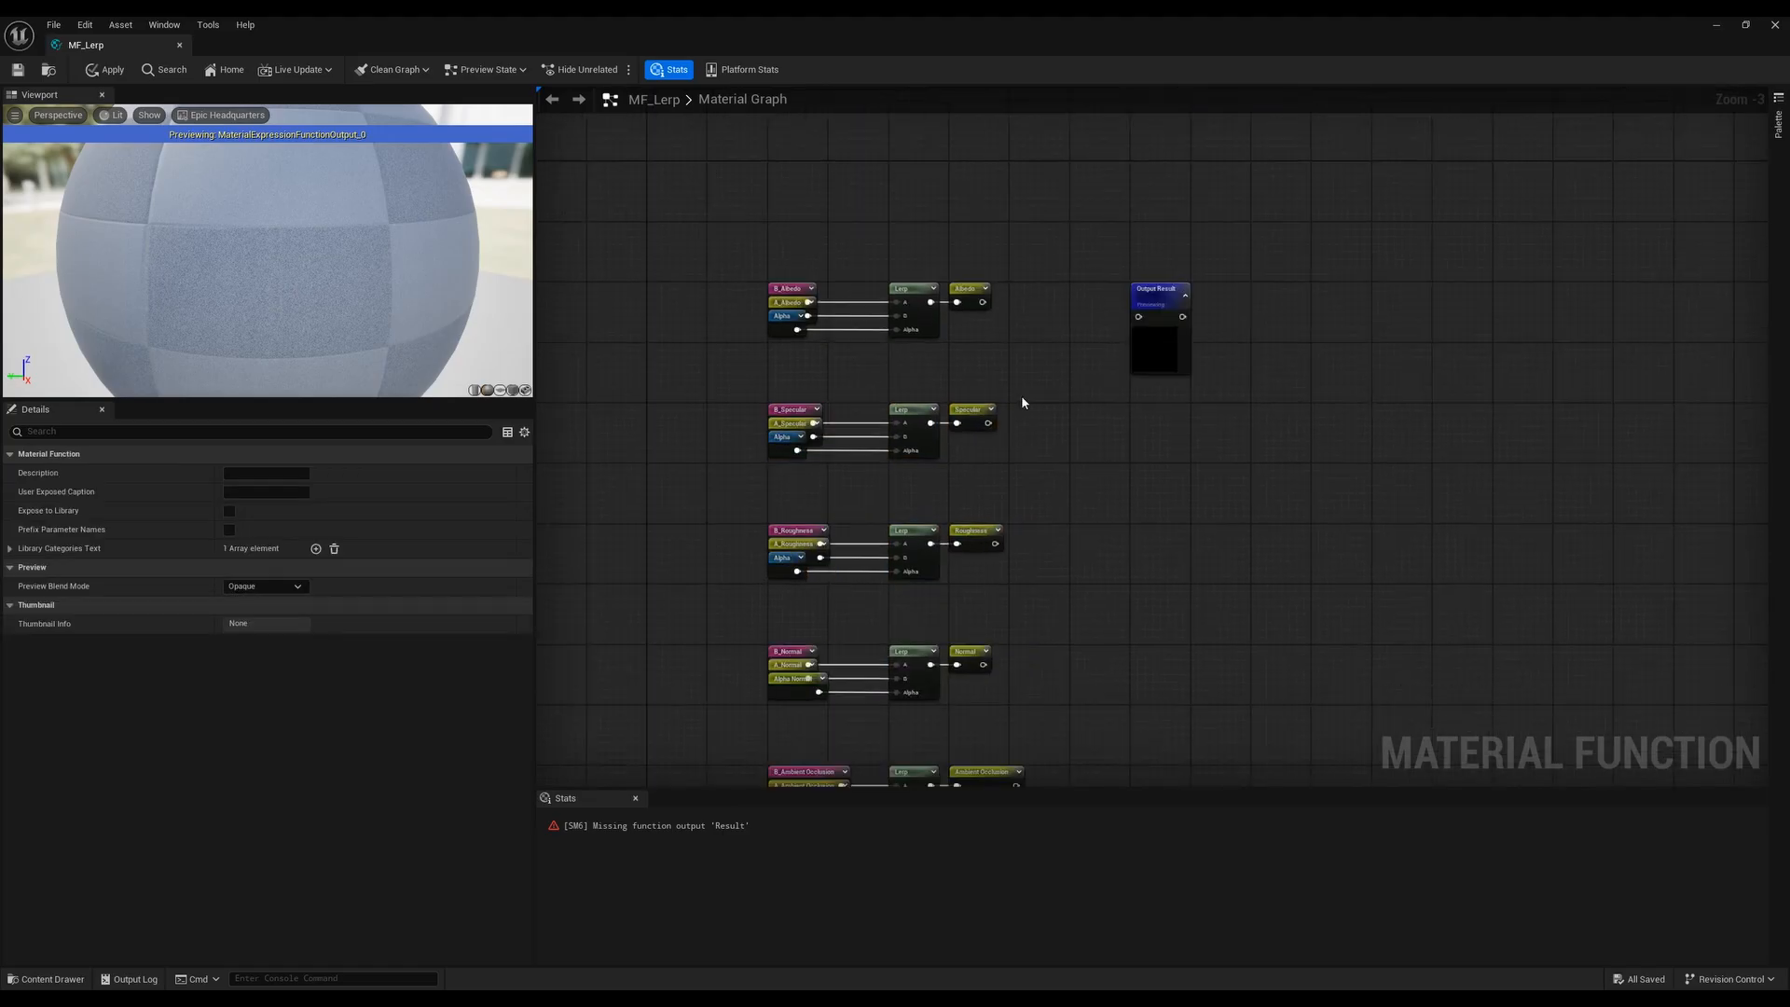
left_click(19, 70)
Examine the Alpha and Alpha Normal inputs with their reroutes, and the Alpha Normal usage in the Normal Lerp group
right_click_drag(1169, 675, 1182, 543)
right_click_drag(1096, 491, 1283, 567)
scroll(825, 502, "down", 2)
right_click_drag(825, 502, 946, 467)
right_click_drag(849, 549, 935, 591)
scroll(932, 595, "up", 4)
right_click_drag(980, 526, 978, 528)
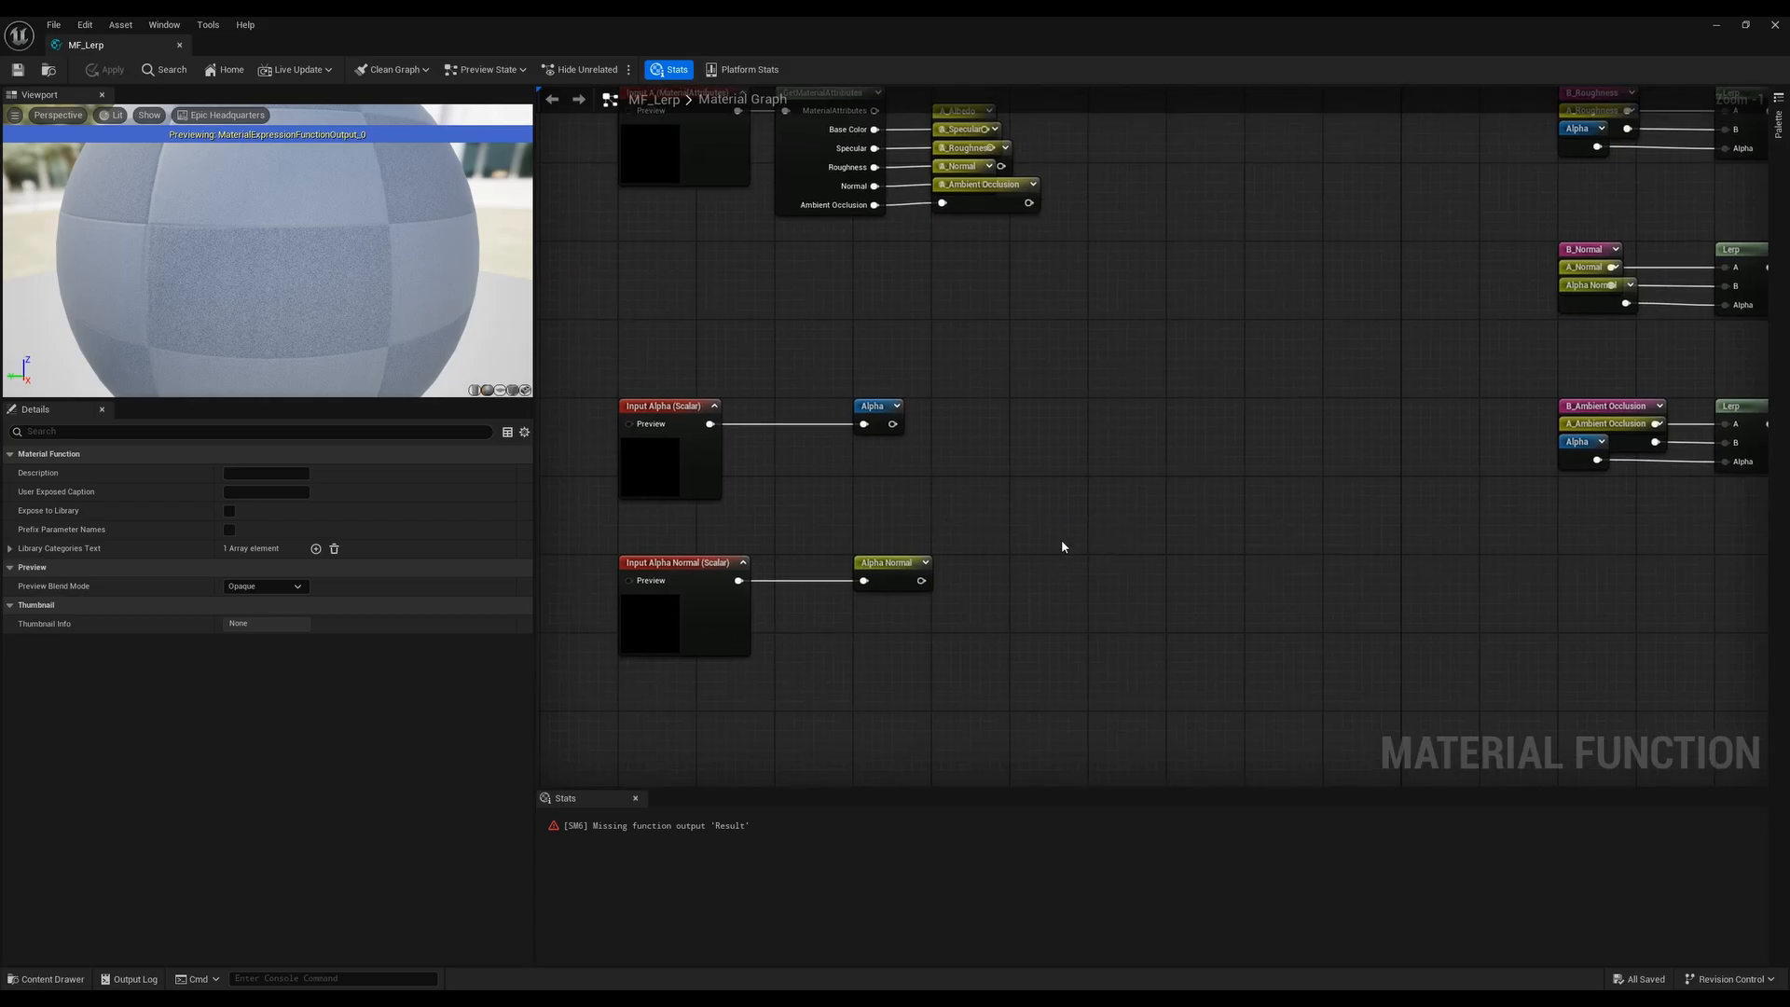
left_click(880, 429)
left_click(880, 578)
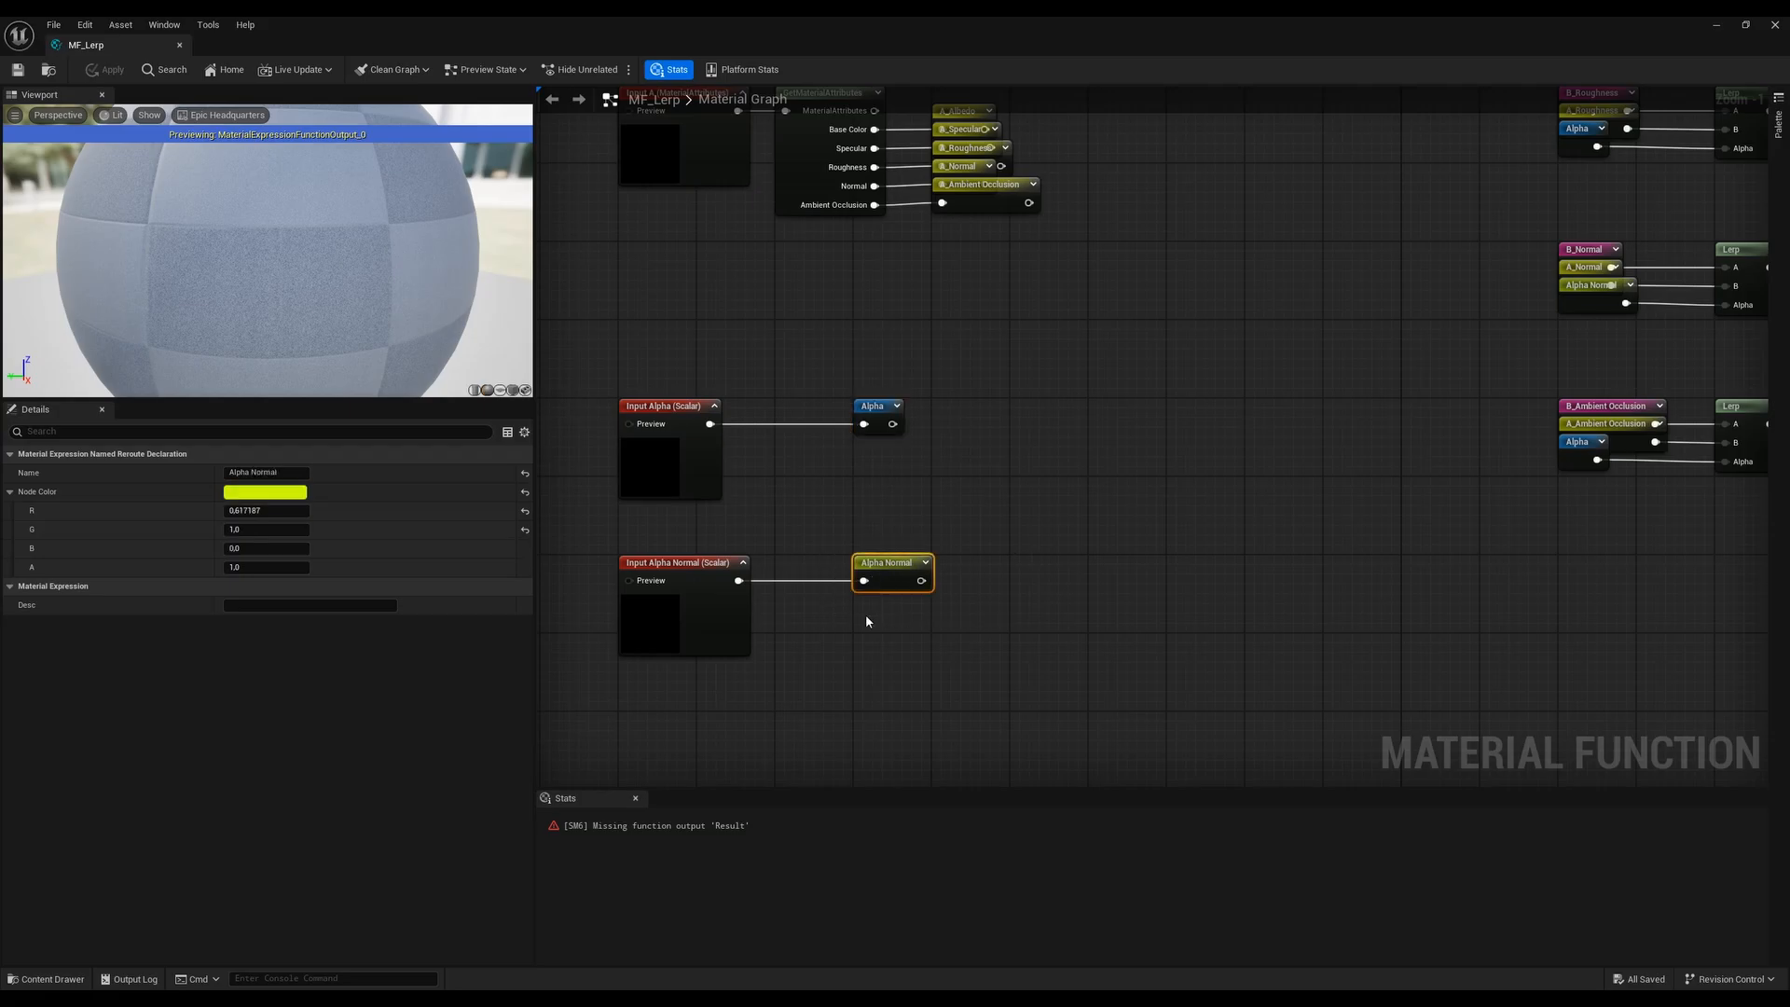
right_click_drag(860, 631, 899, 617)
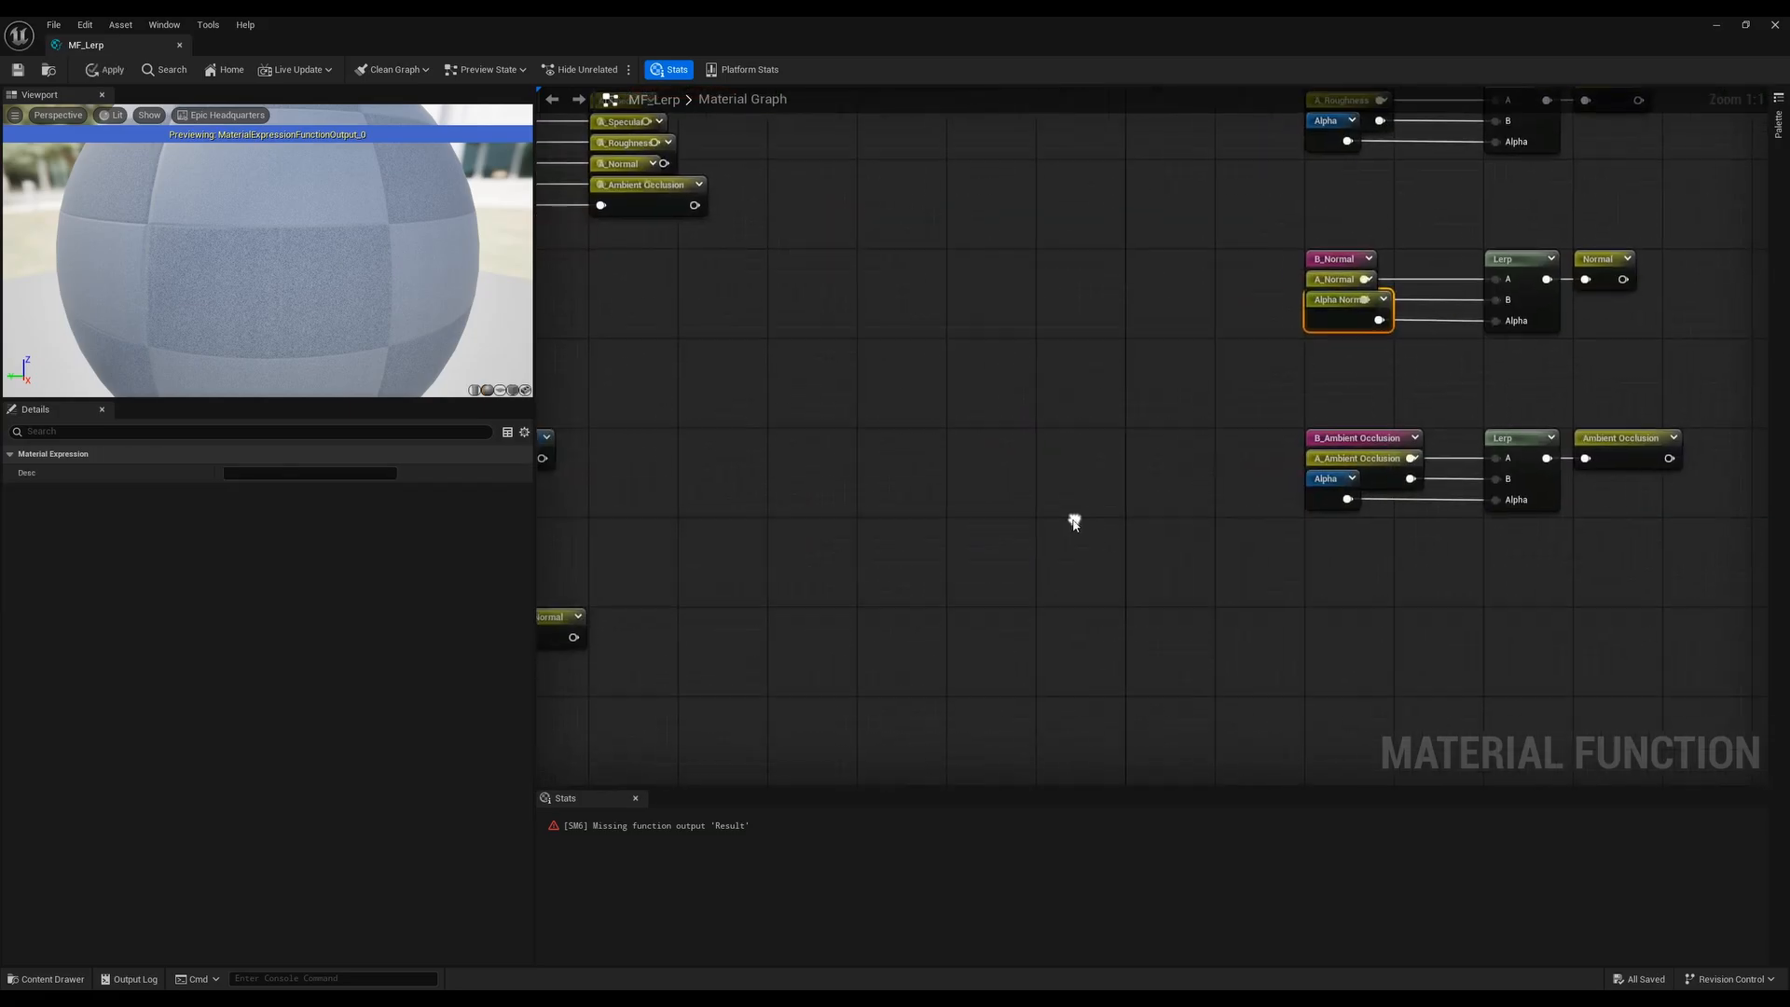
right_click_drag(1075, 523, 1347, 337)
right_click_drag(859, 556, 1073, 538)
right_click_drag(964, 627, 966, 571)
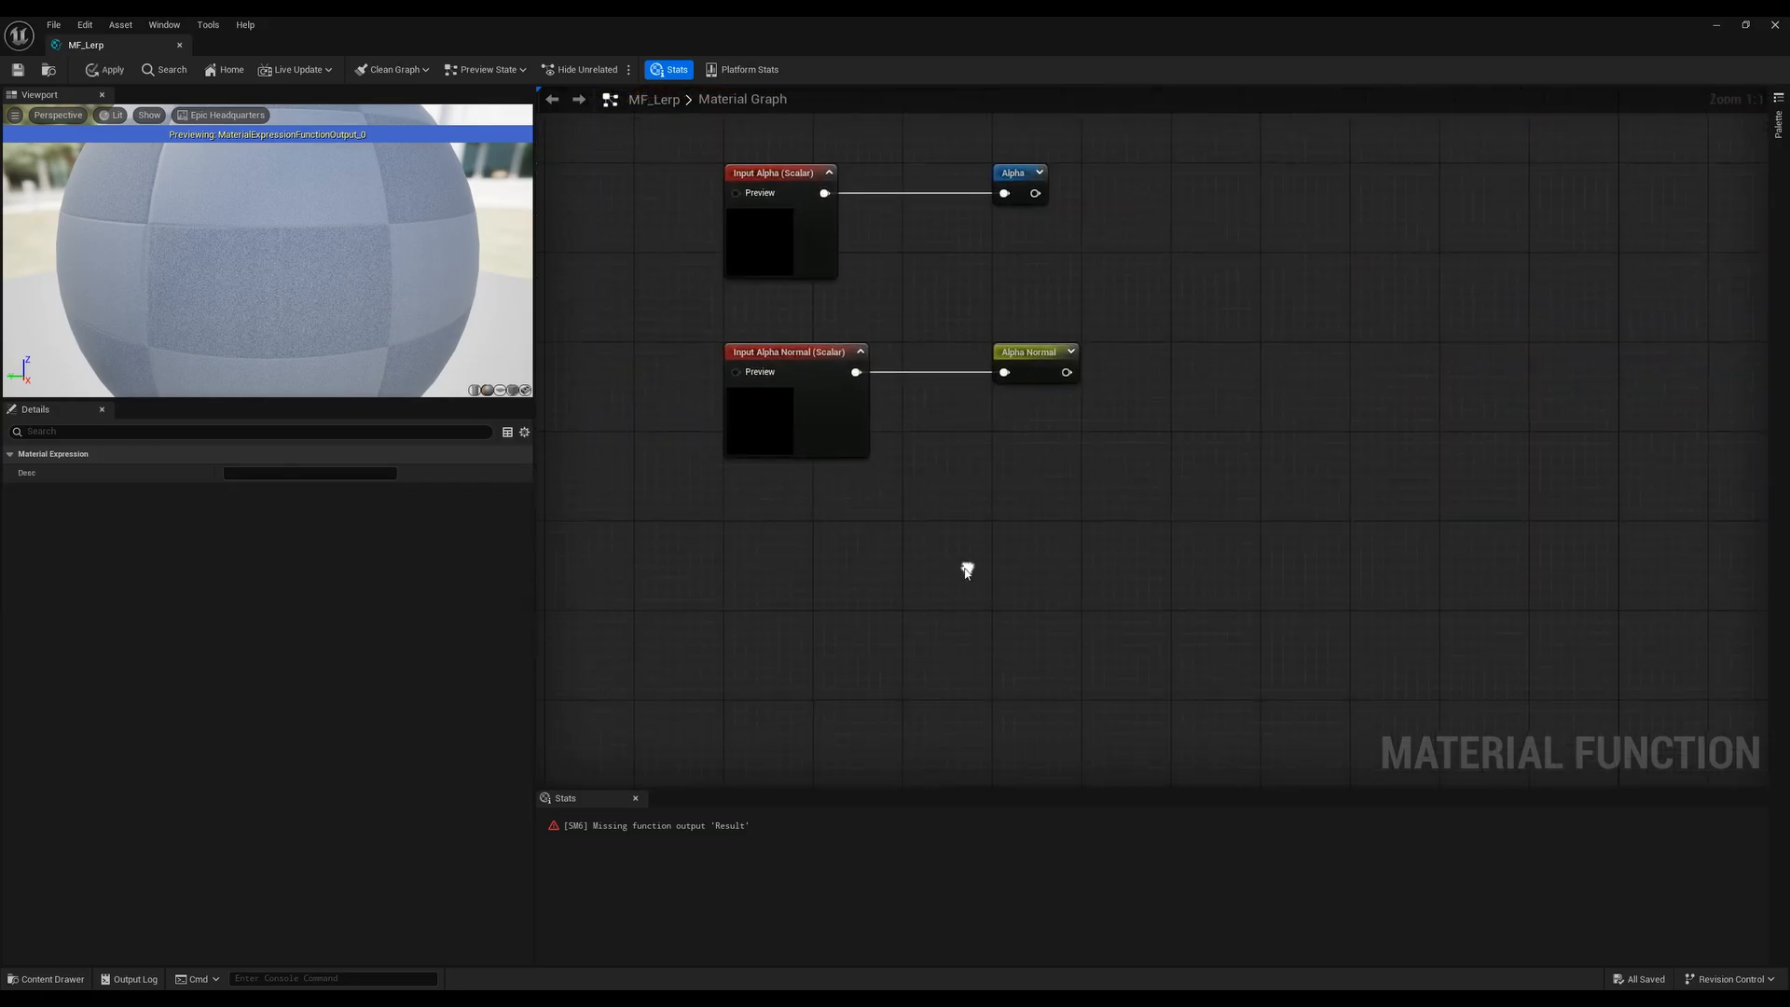
Add an Alpha named reroute usage below the Input Alpha Normal node, lined up with that node's left edge
left_click(882, 614)
right_click_drag(1032, 432, 1015, 491)
right_click(743, 619)
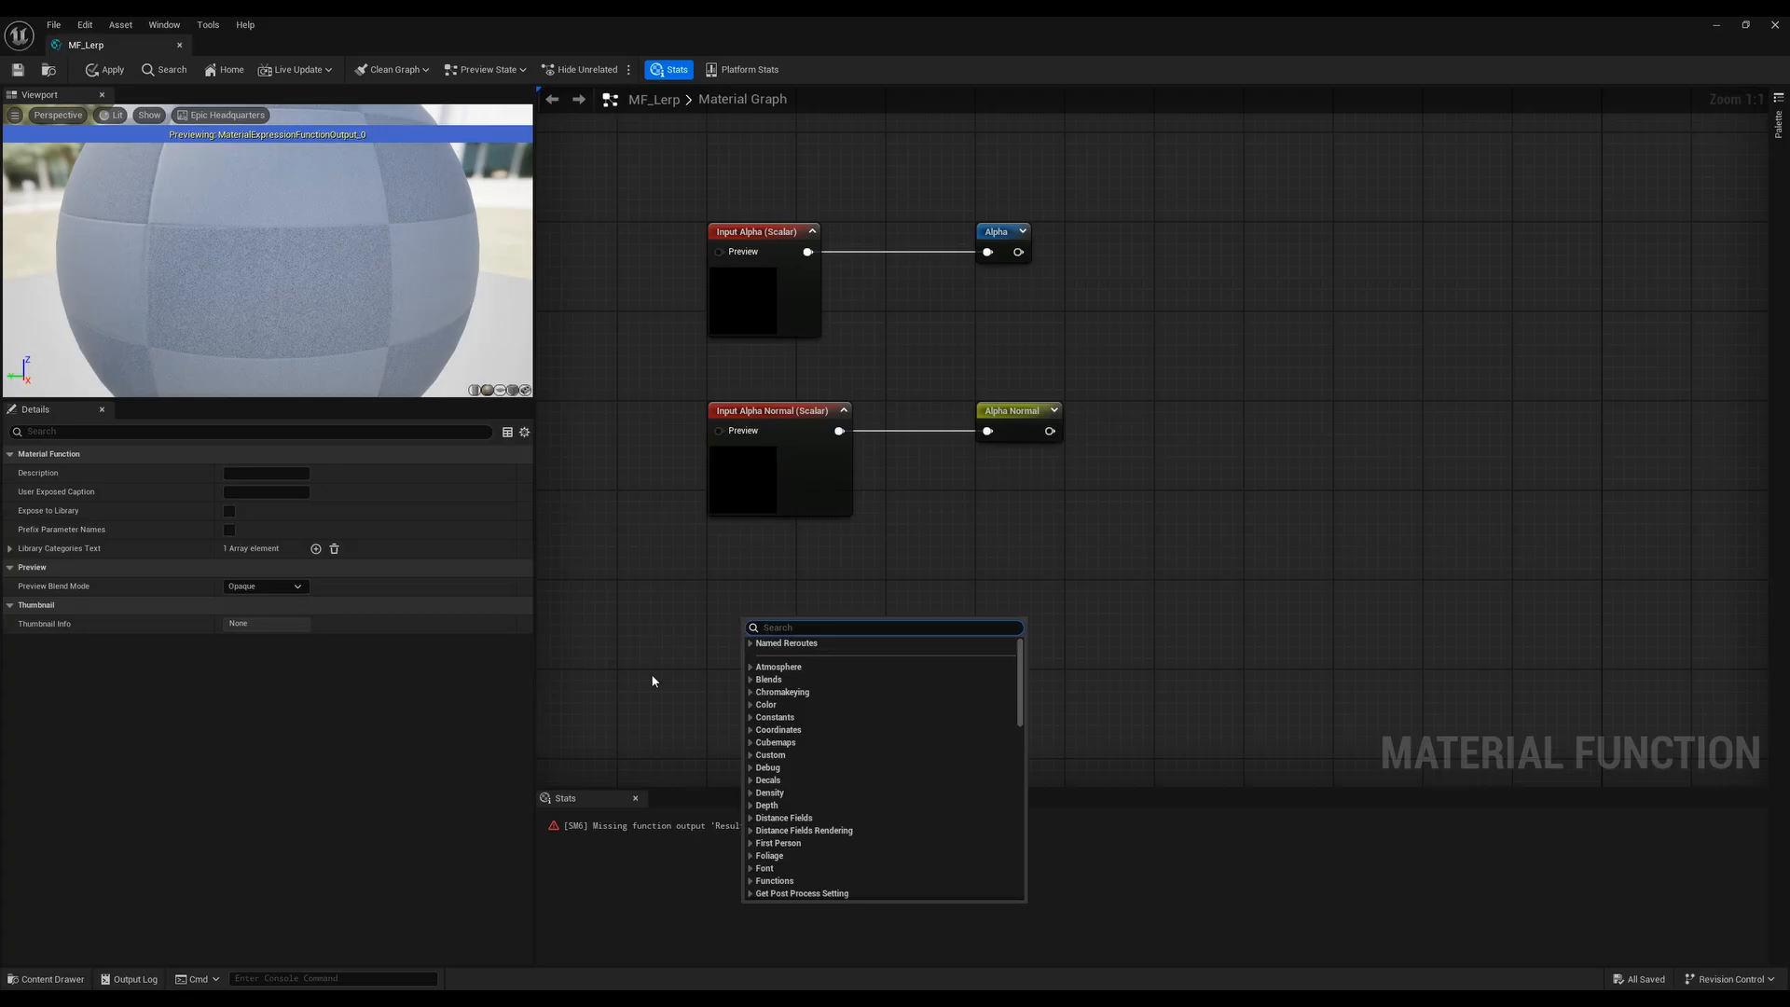
left_click(750, 644)
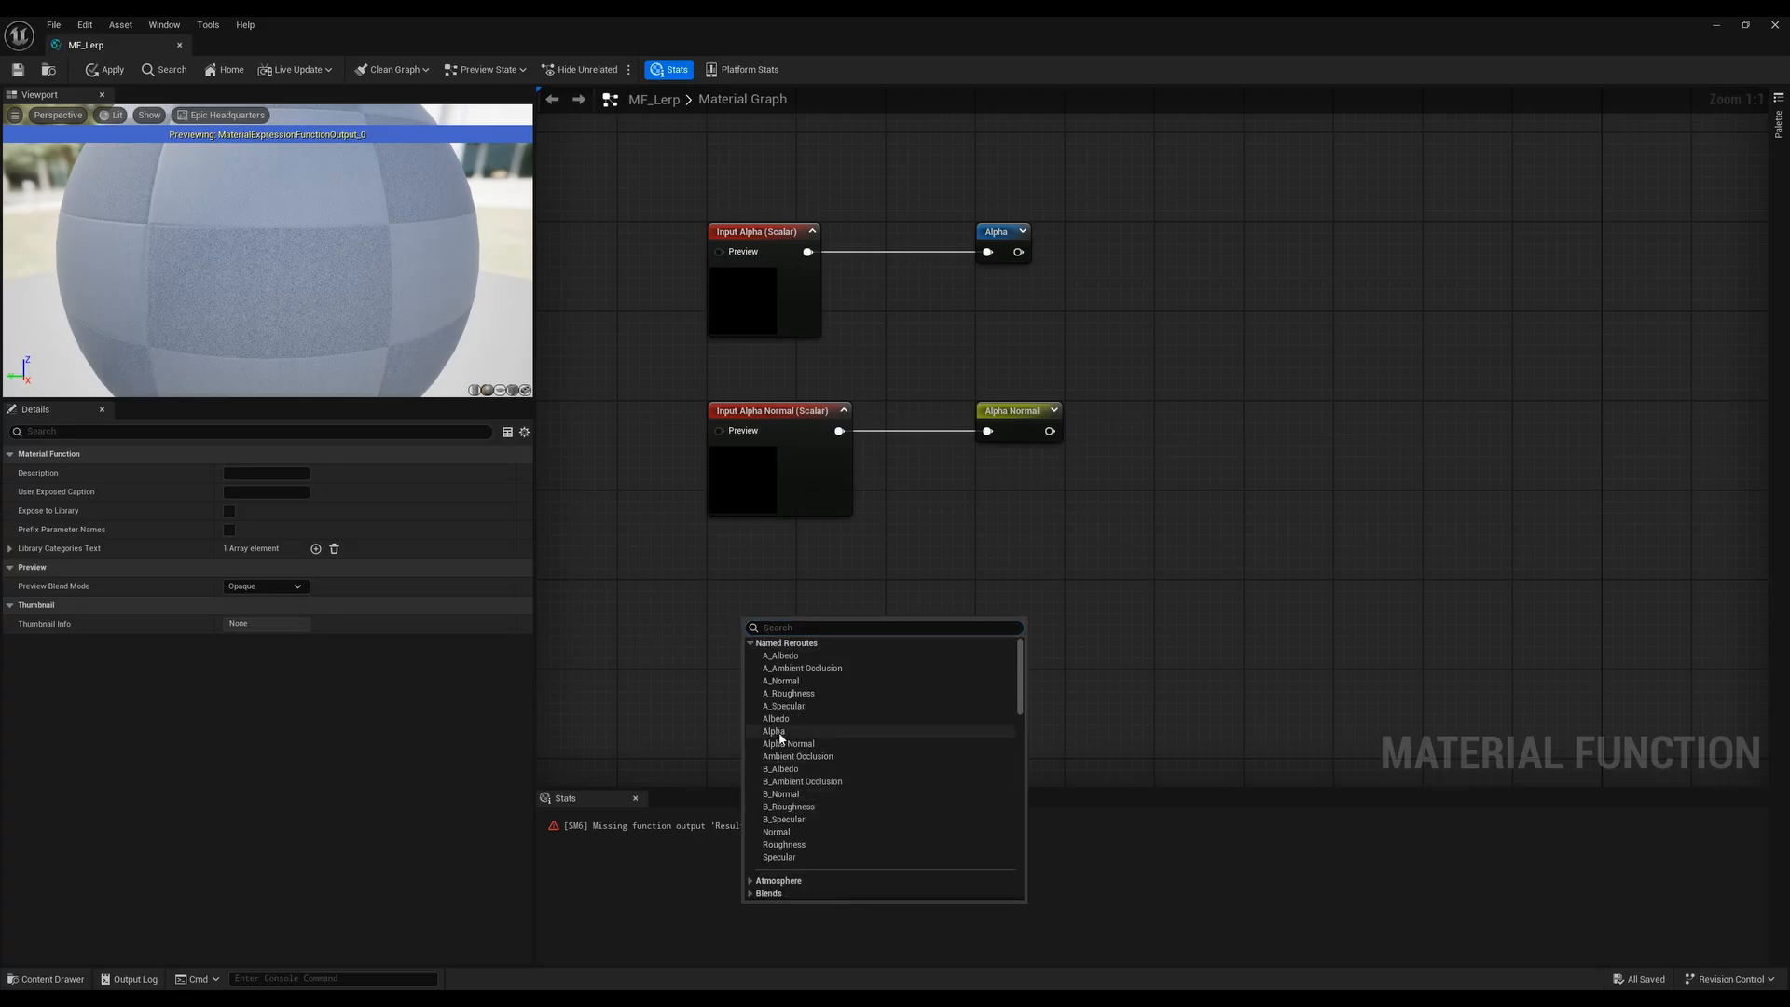
left_click(776, 733)
right_click_drag(753, 738, 813, 607)
left_click_drag(828, 511, 792, 566)
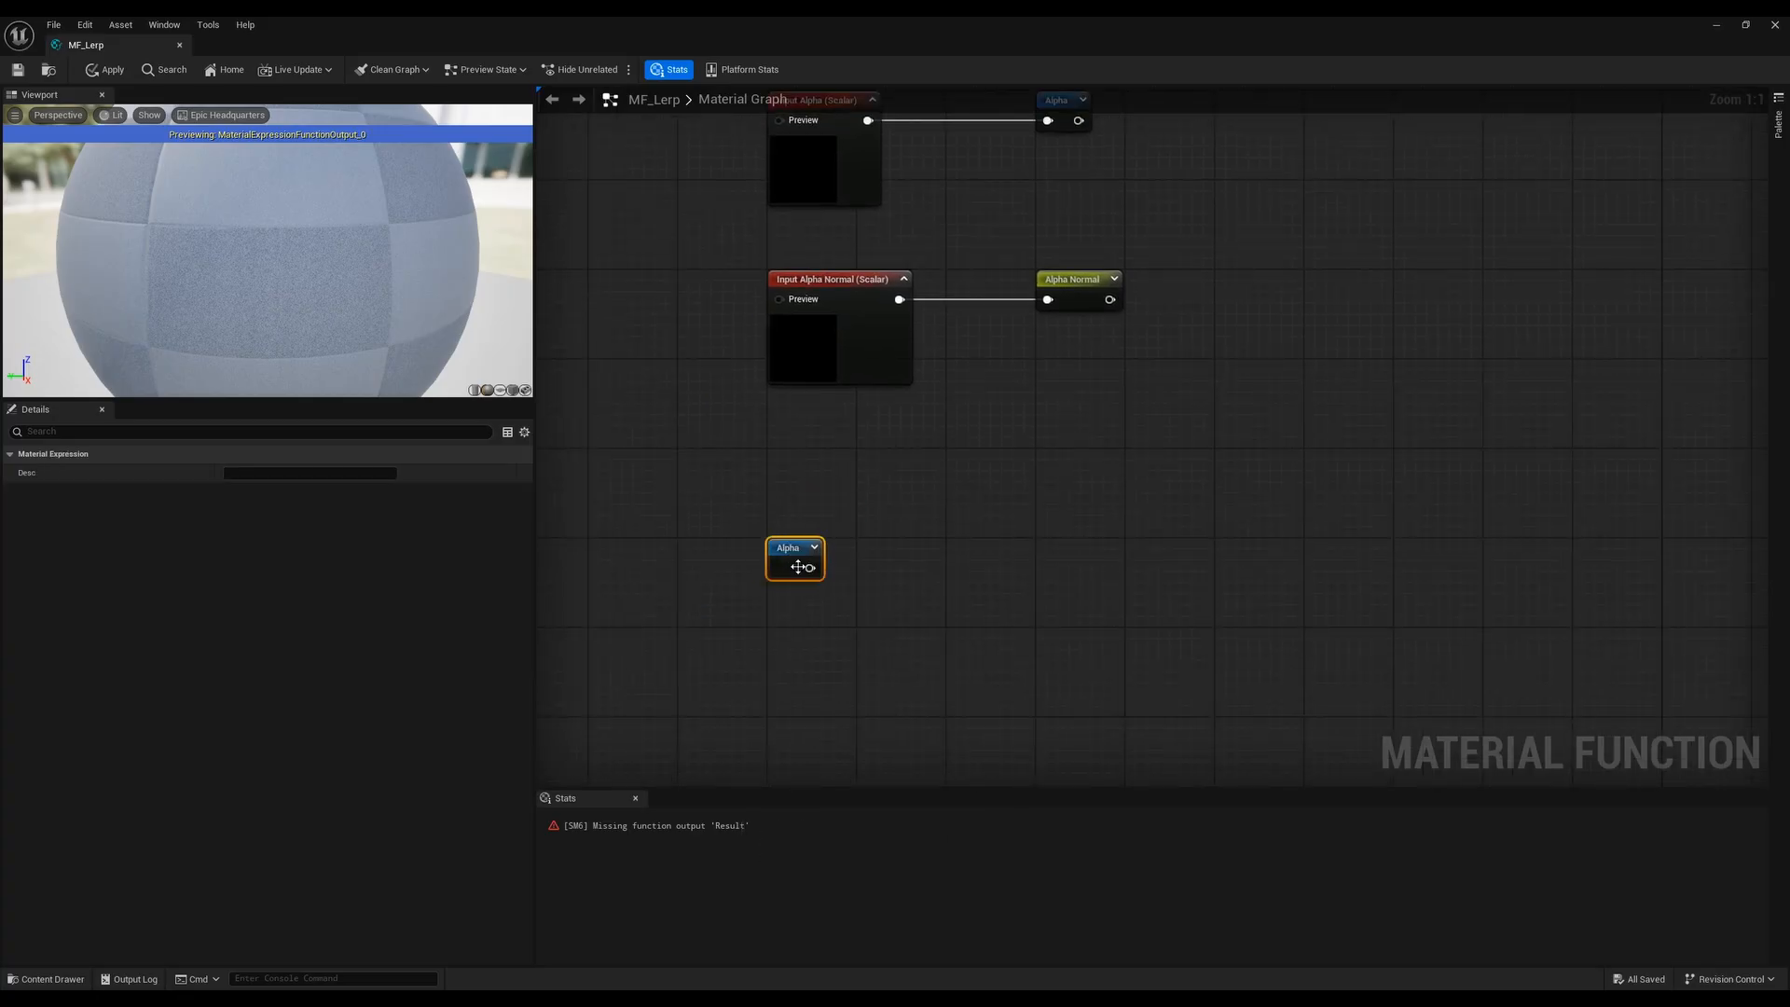
Add an Alpha Normal named reroute usage directly beneath the new Alpha usage
right_click(807, 630)
left_click(809, 649)
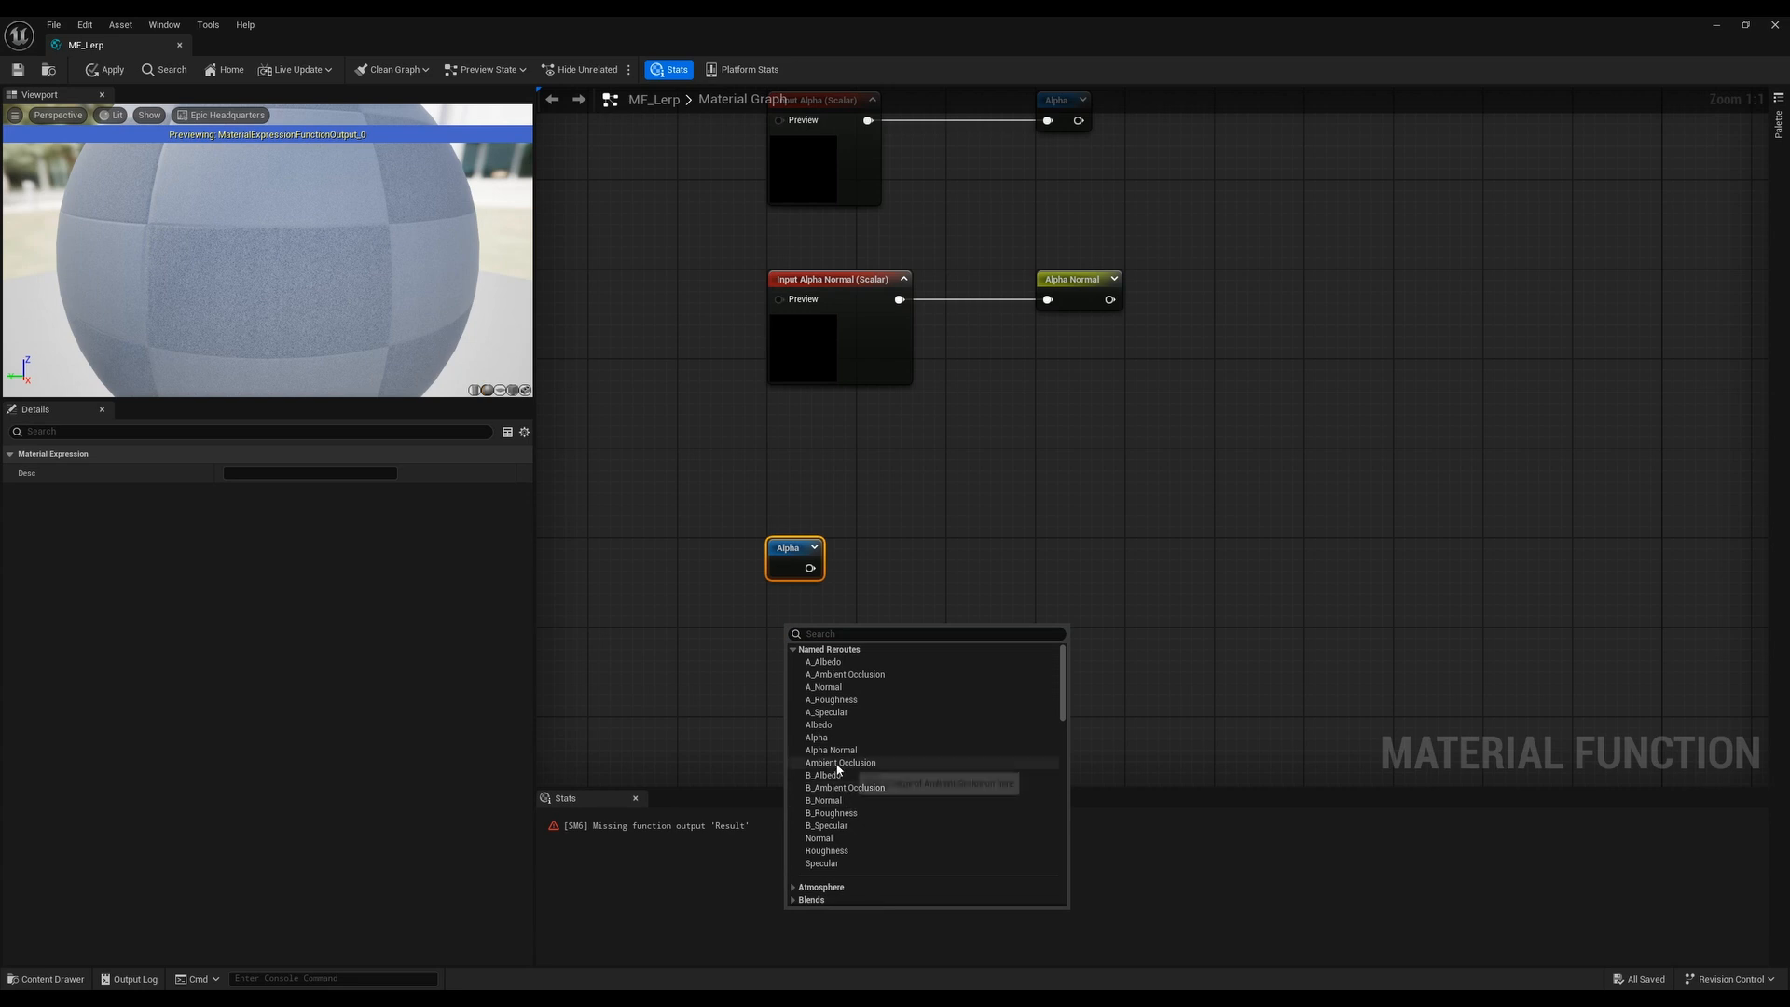
left_click(838, 750)
left_click_drag(815, 631, 798, 609)
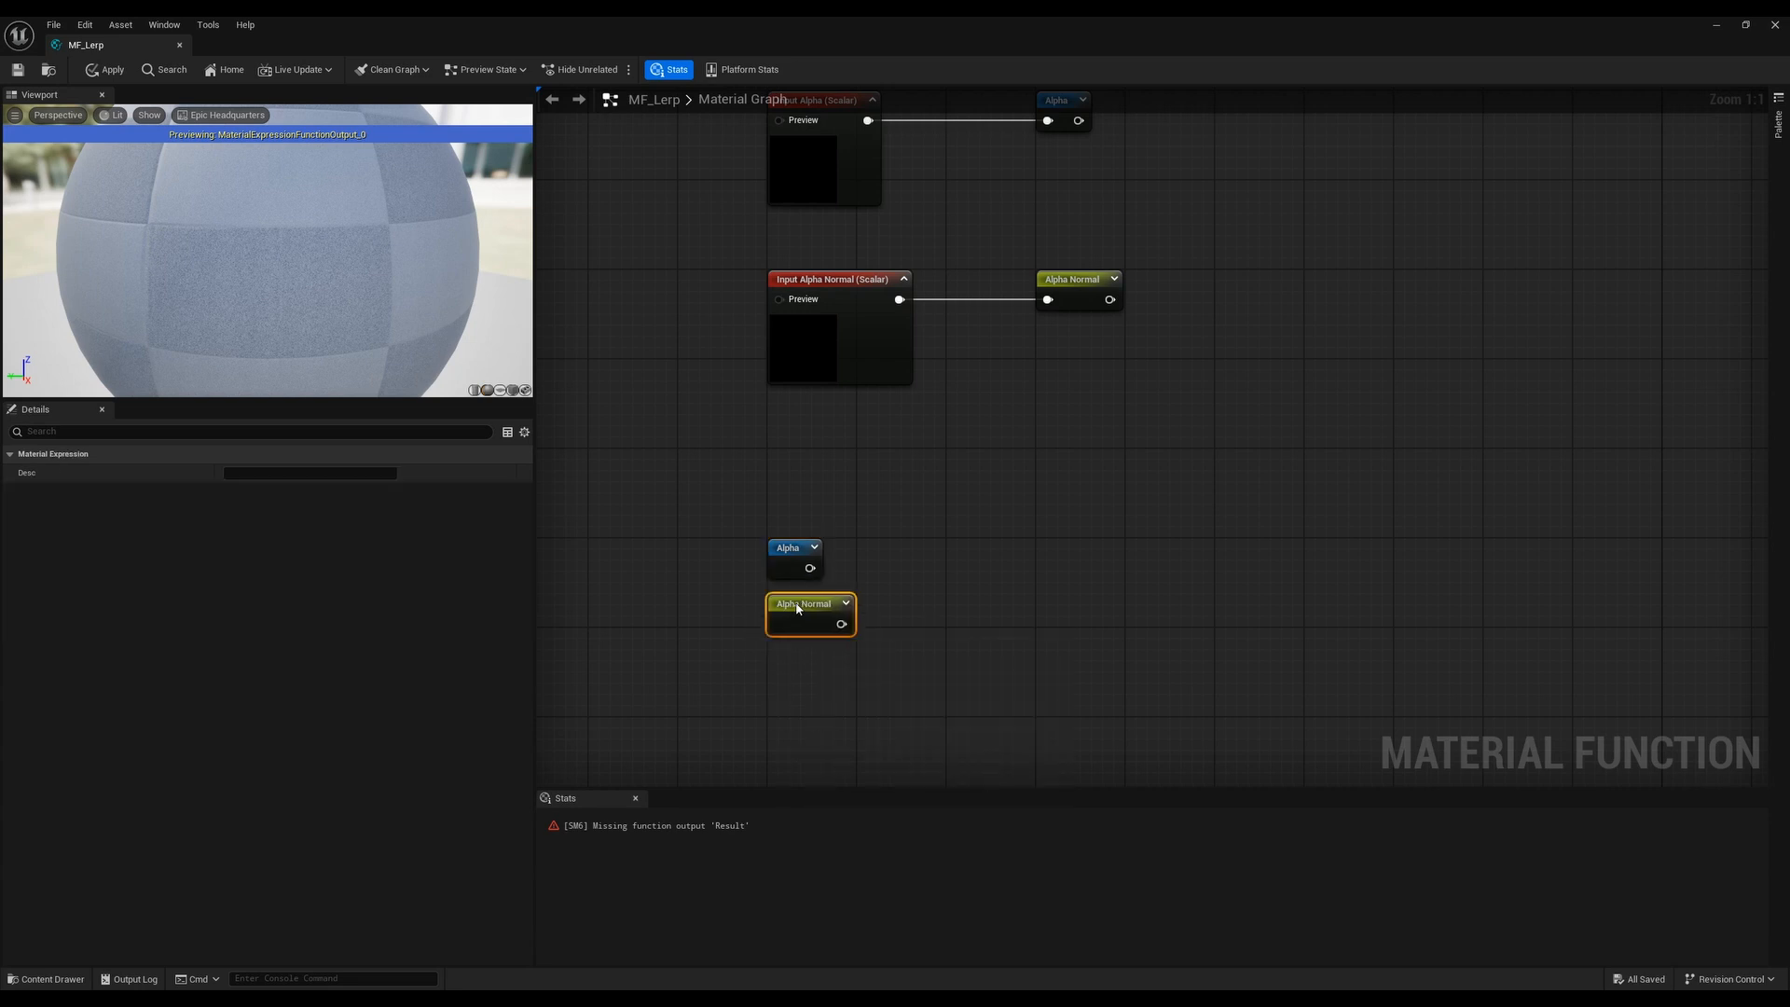
Add a StaticSwitch node beside the new Alpha and Alpha Normal usages
left_click(919, 591)
right_click(922, 591)
type("s")
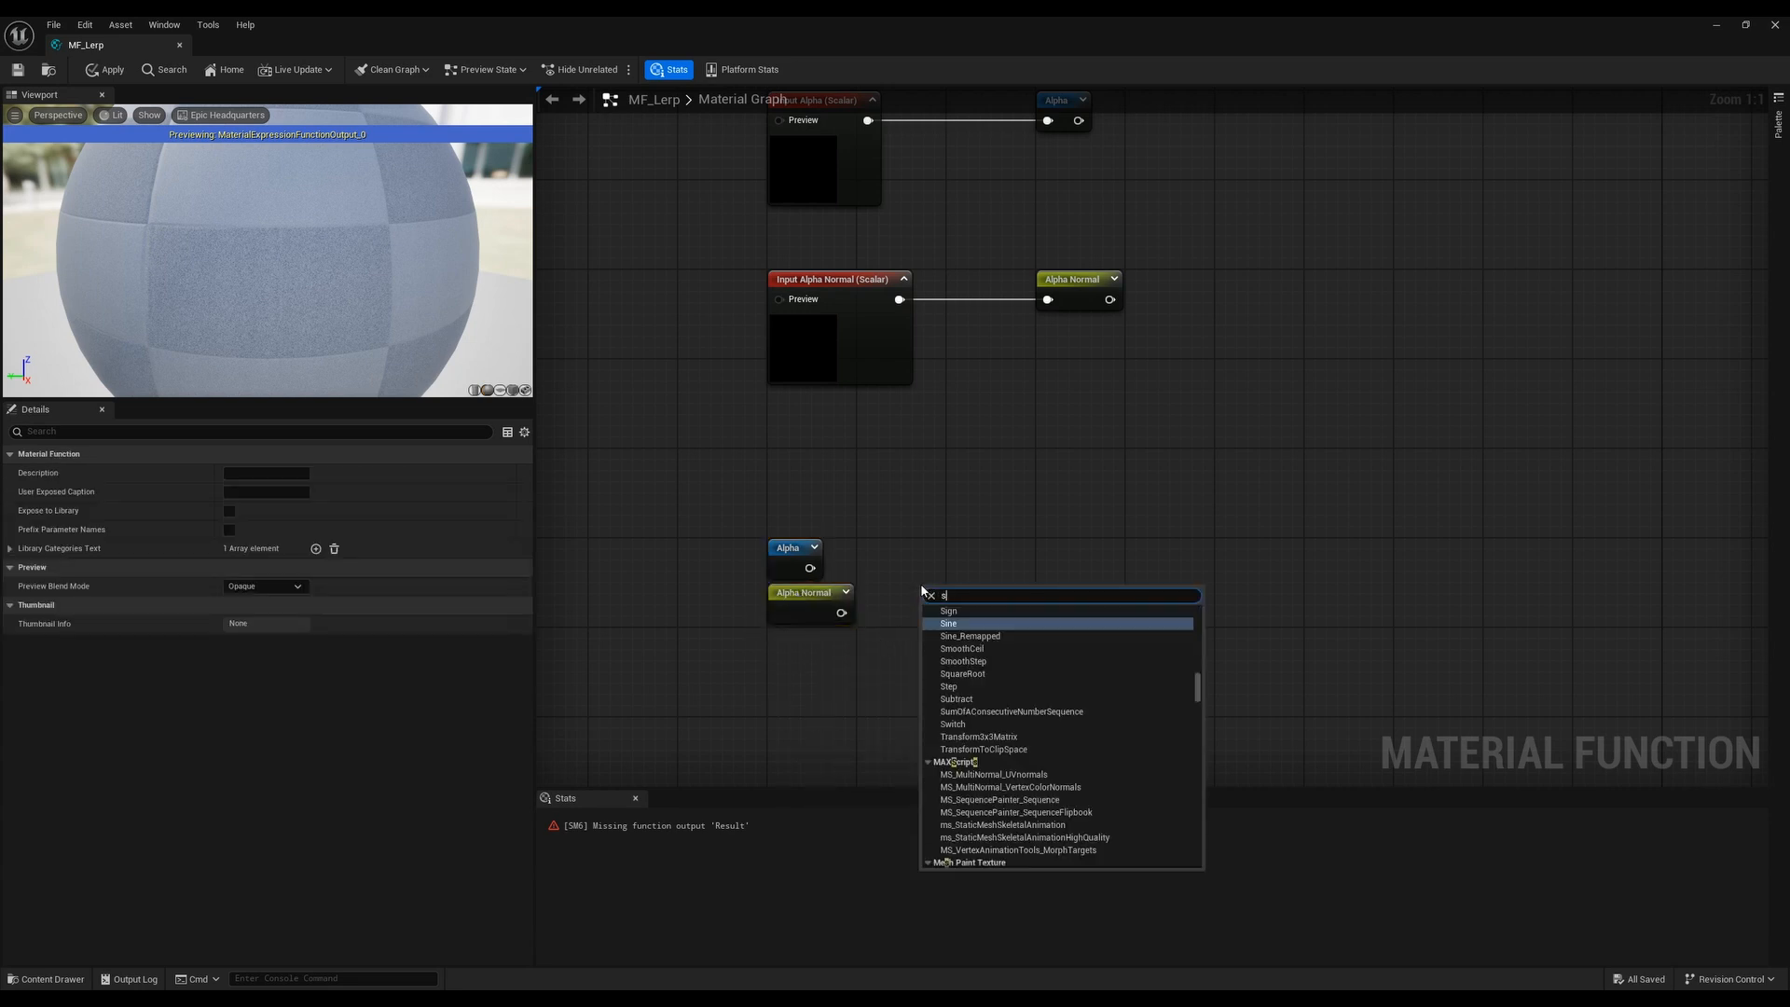
type("witch static")
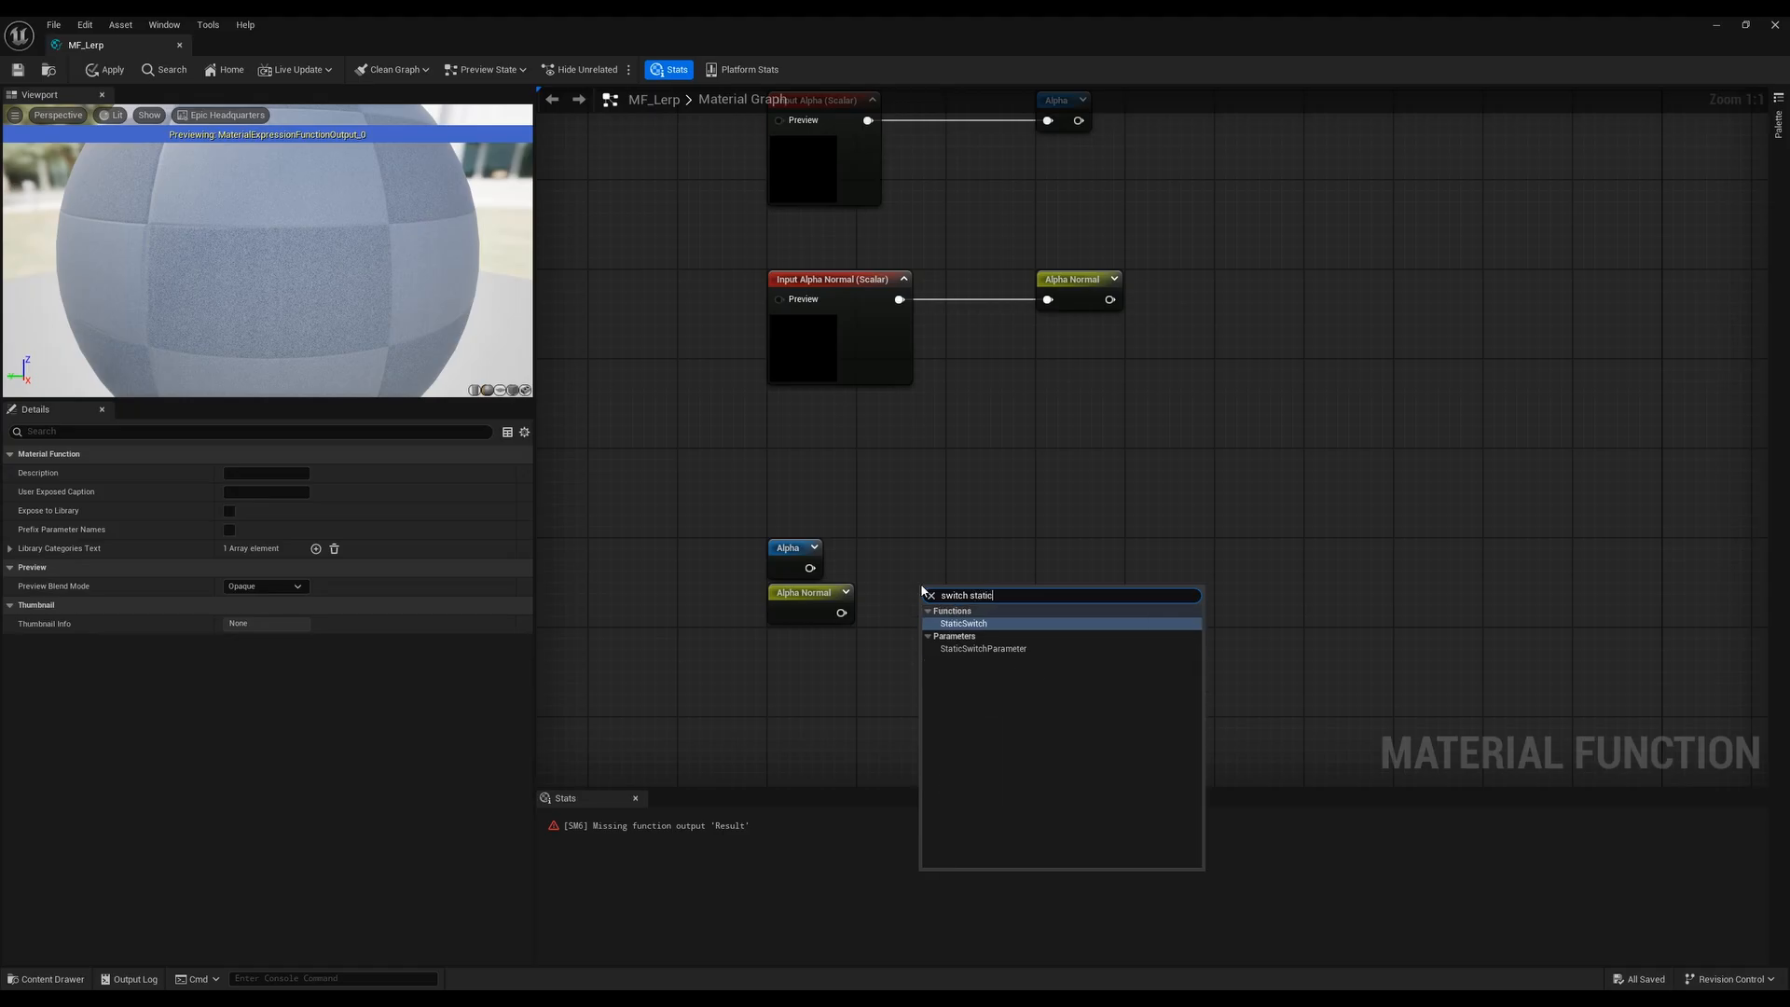
left_click(977, 623)
left_click_drag(985, 610, 1045, 570)
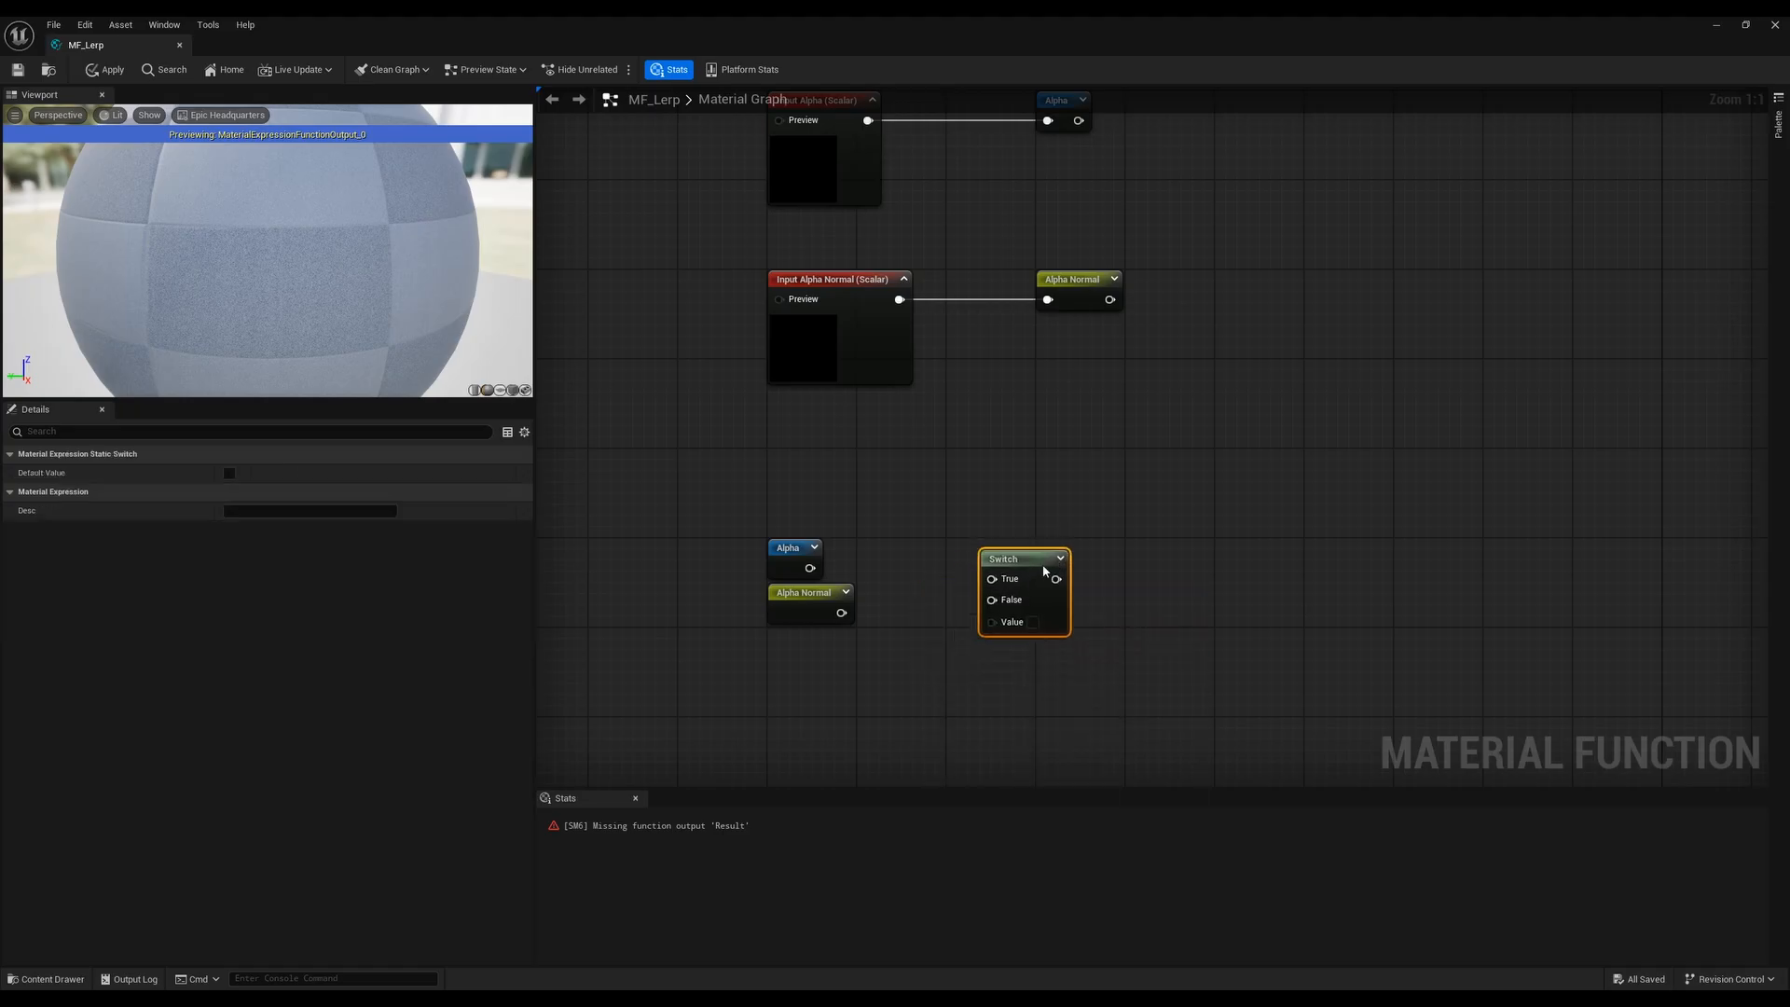
Connect Alpha to the Switch node's True input with a straight wire, and Alpha Normal to its False input
left_click_drag(818, 570, 992, 579)
key("q")
left_click_drag(841, 612, 992, 591)
Add a function input feeding the Switch node's Value and set its input type to Function Input Static Bool
right_click_drag(927, 672, 1014, 582)
left_click_drag(1058, 510, 942, 600)
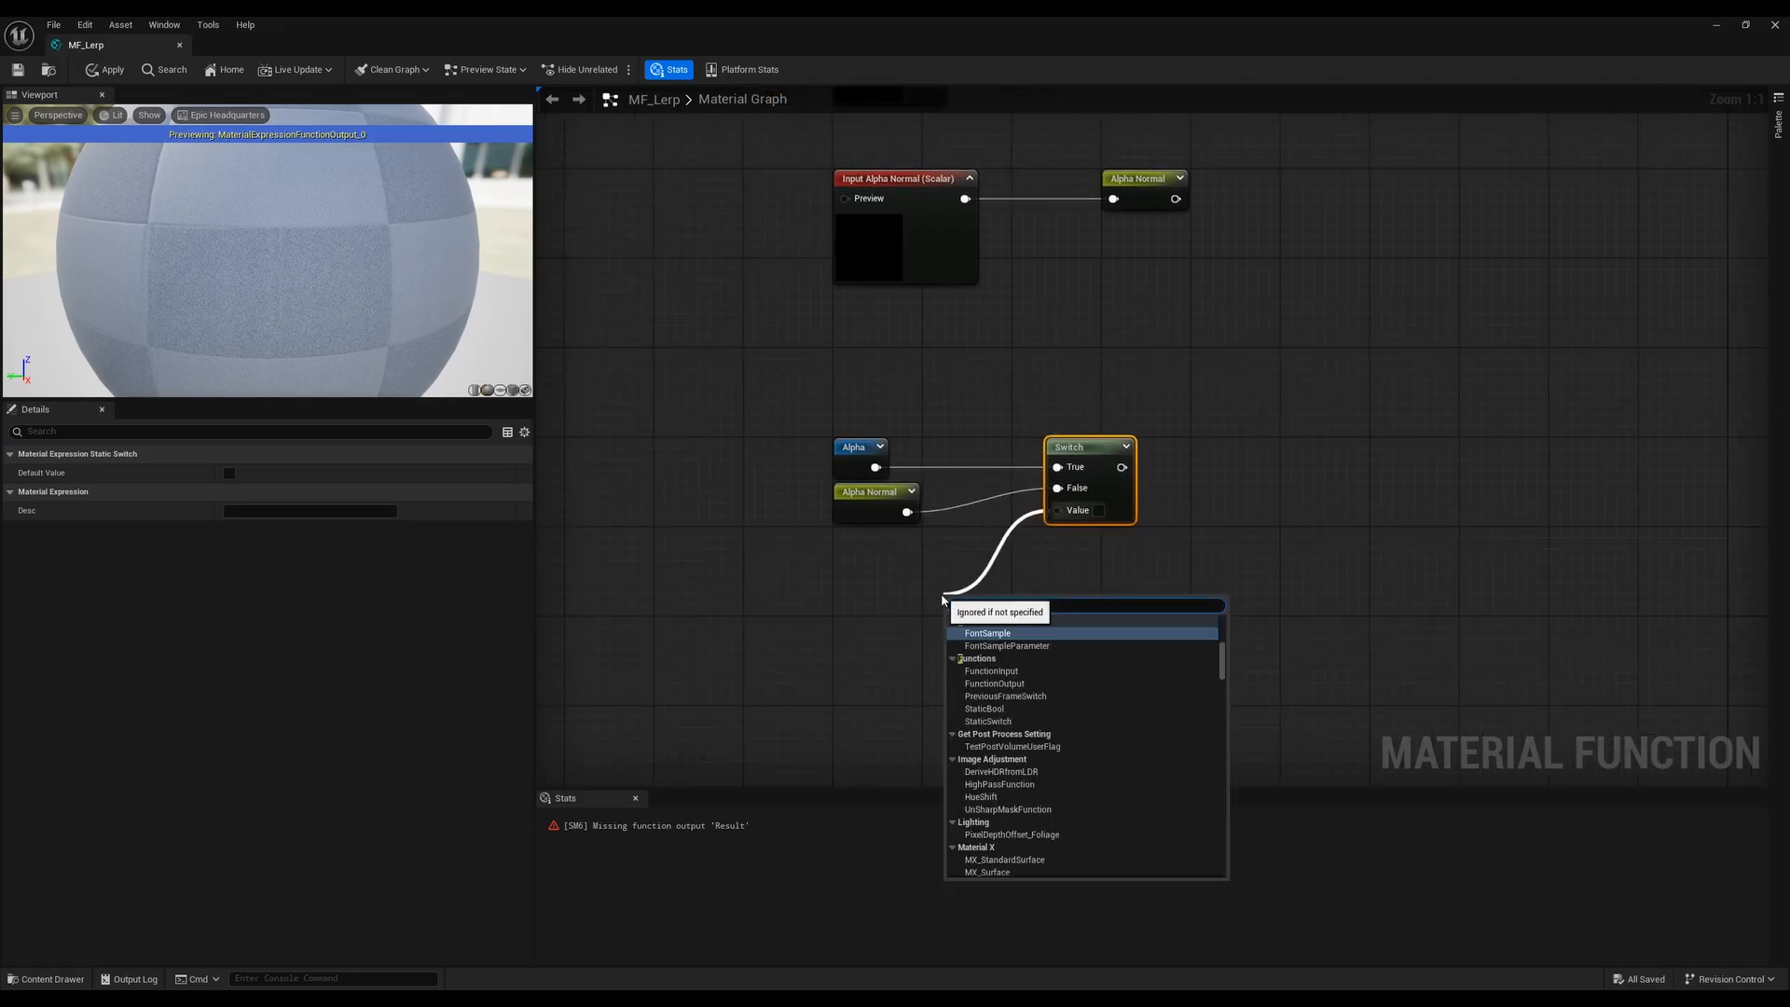
left_click(991, 633)
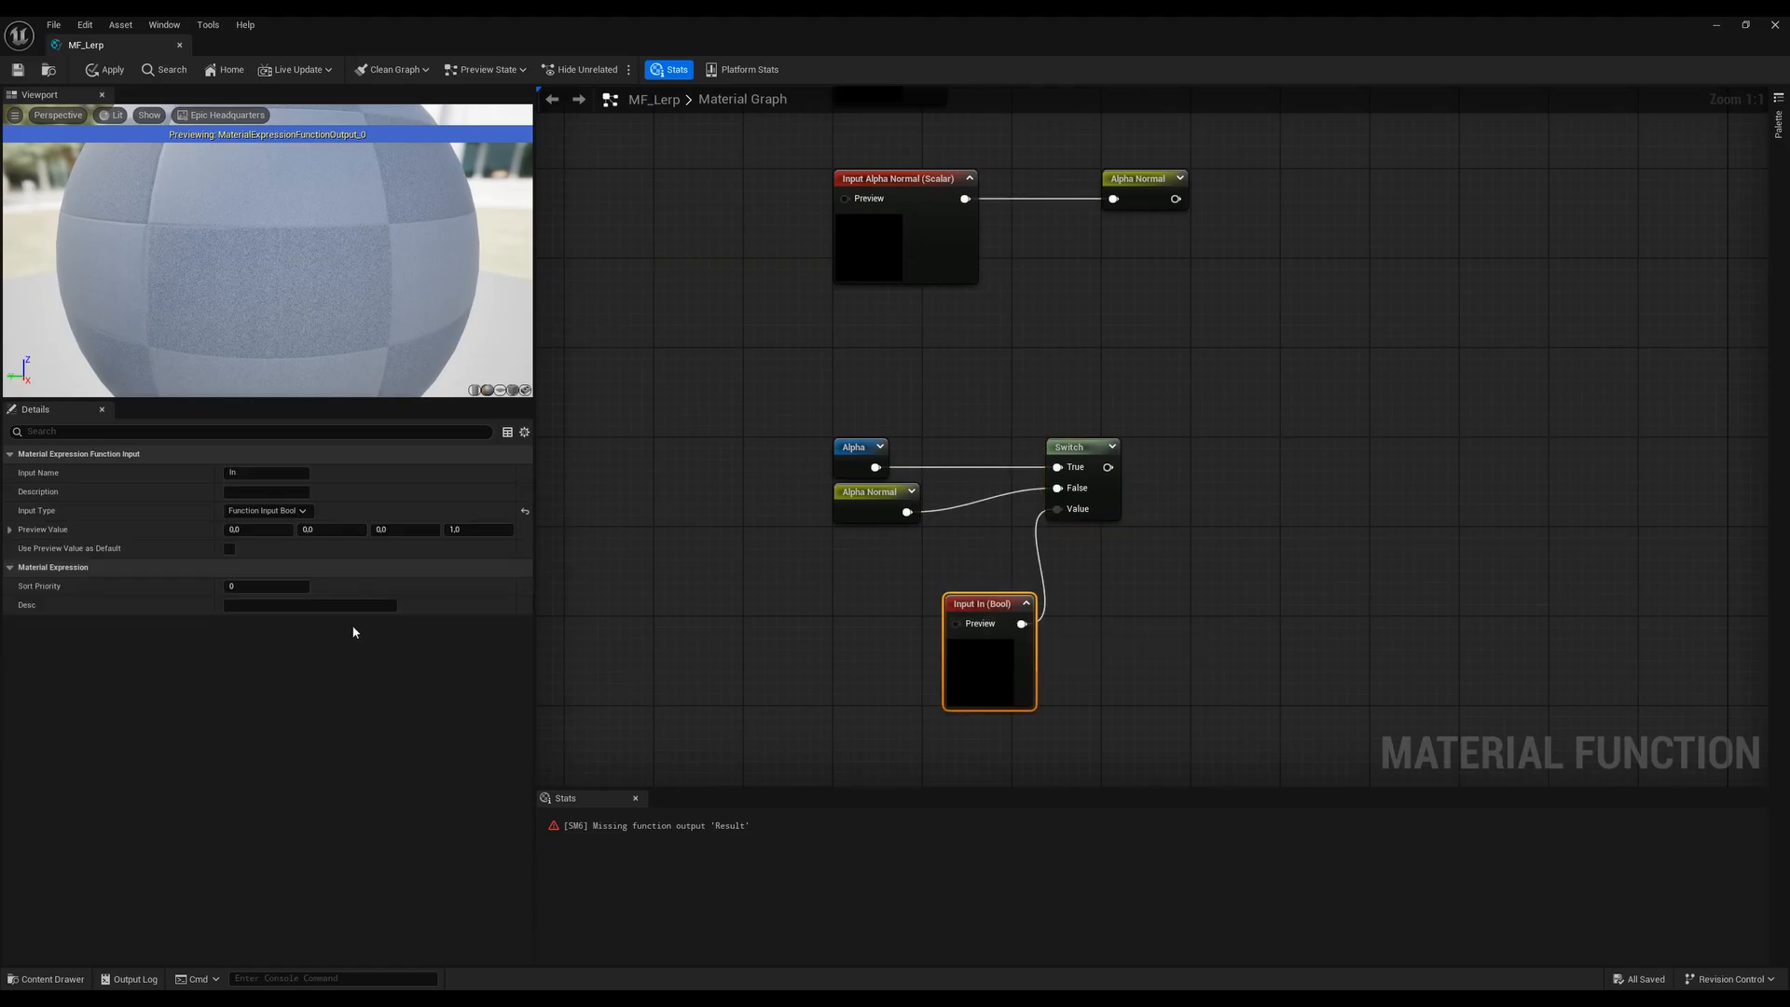
left_click(302, 512)
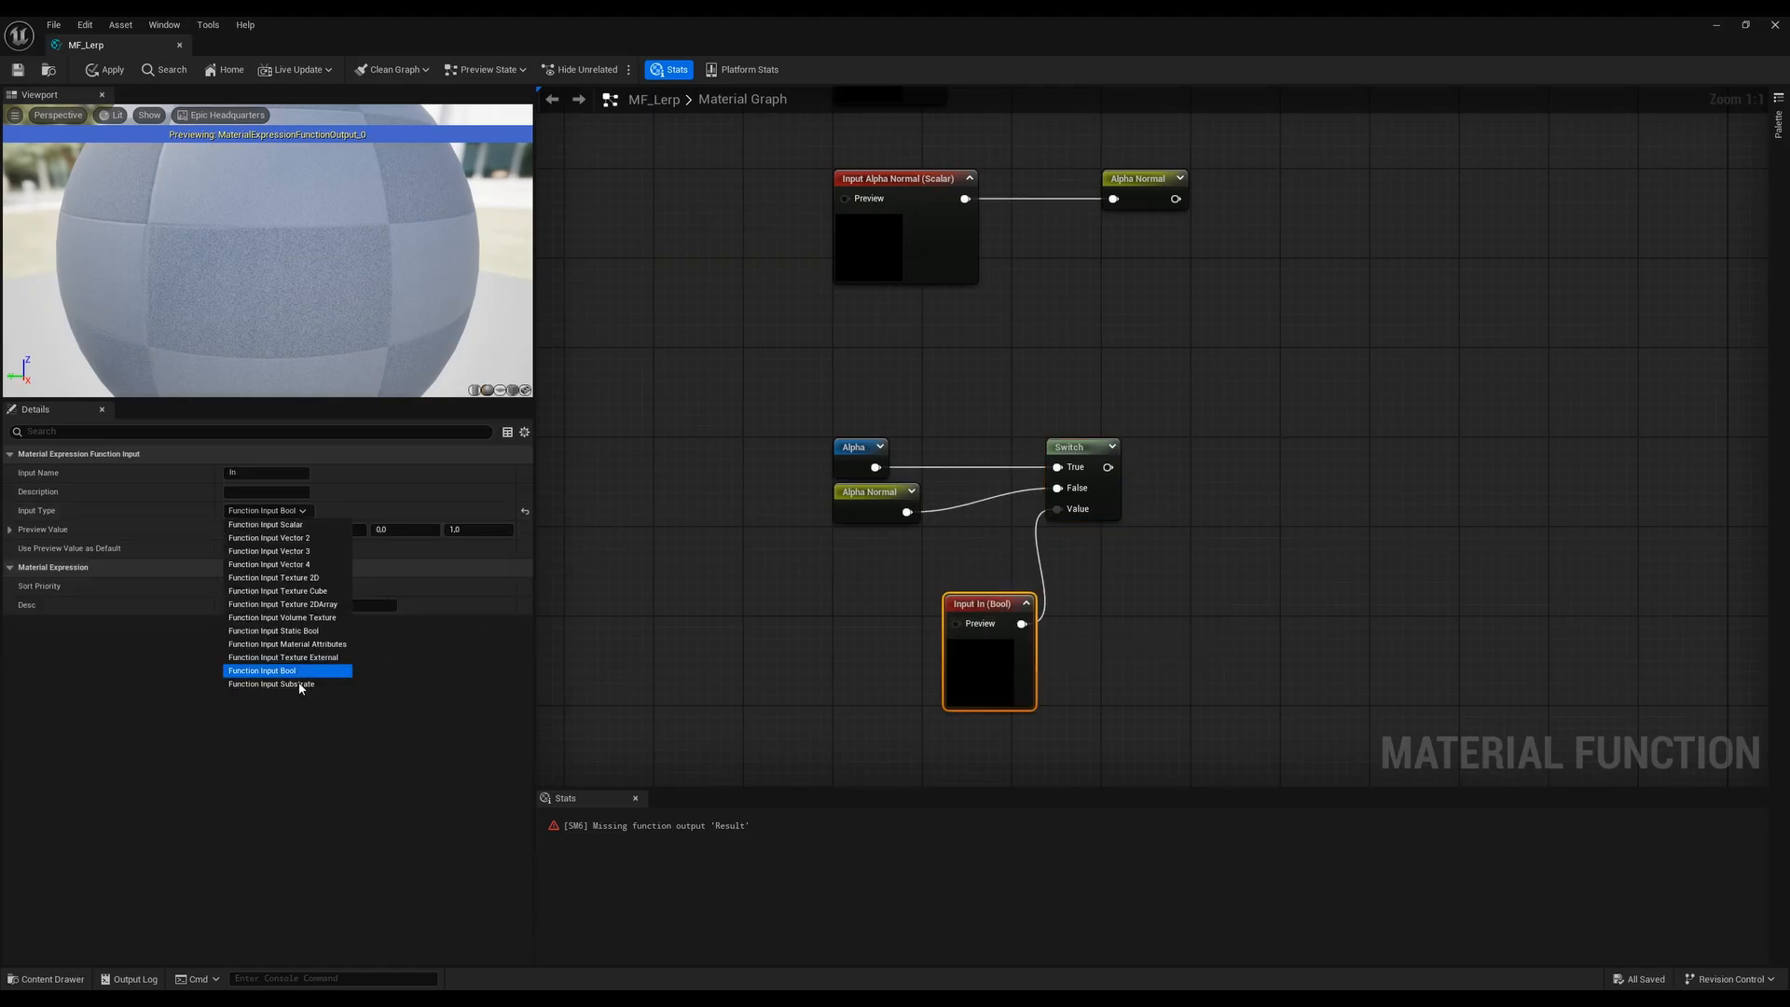
left_click(280, 631)
Place the StaticBool function input directly beneath the Alpha Normal usage and collapse its preview
right_click_drag(856, 660, 760, 654)
left_click_drag(903, 599, 791, 529)
left_click(694, 625)
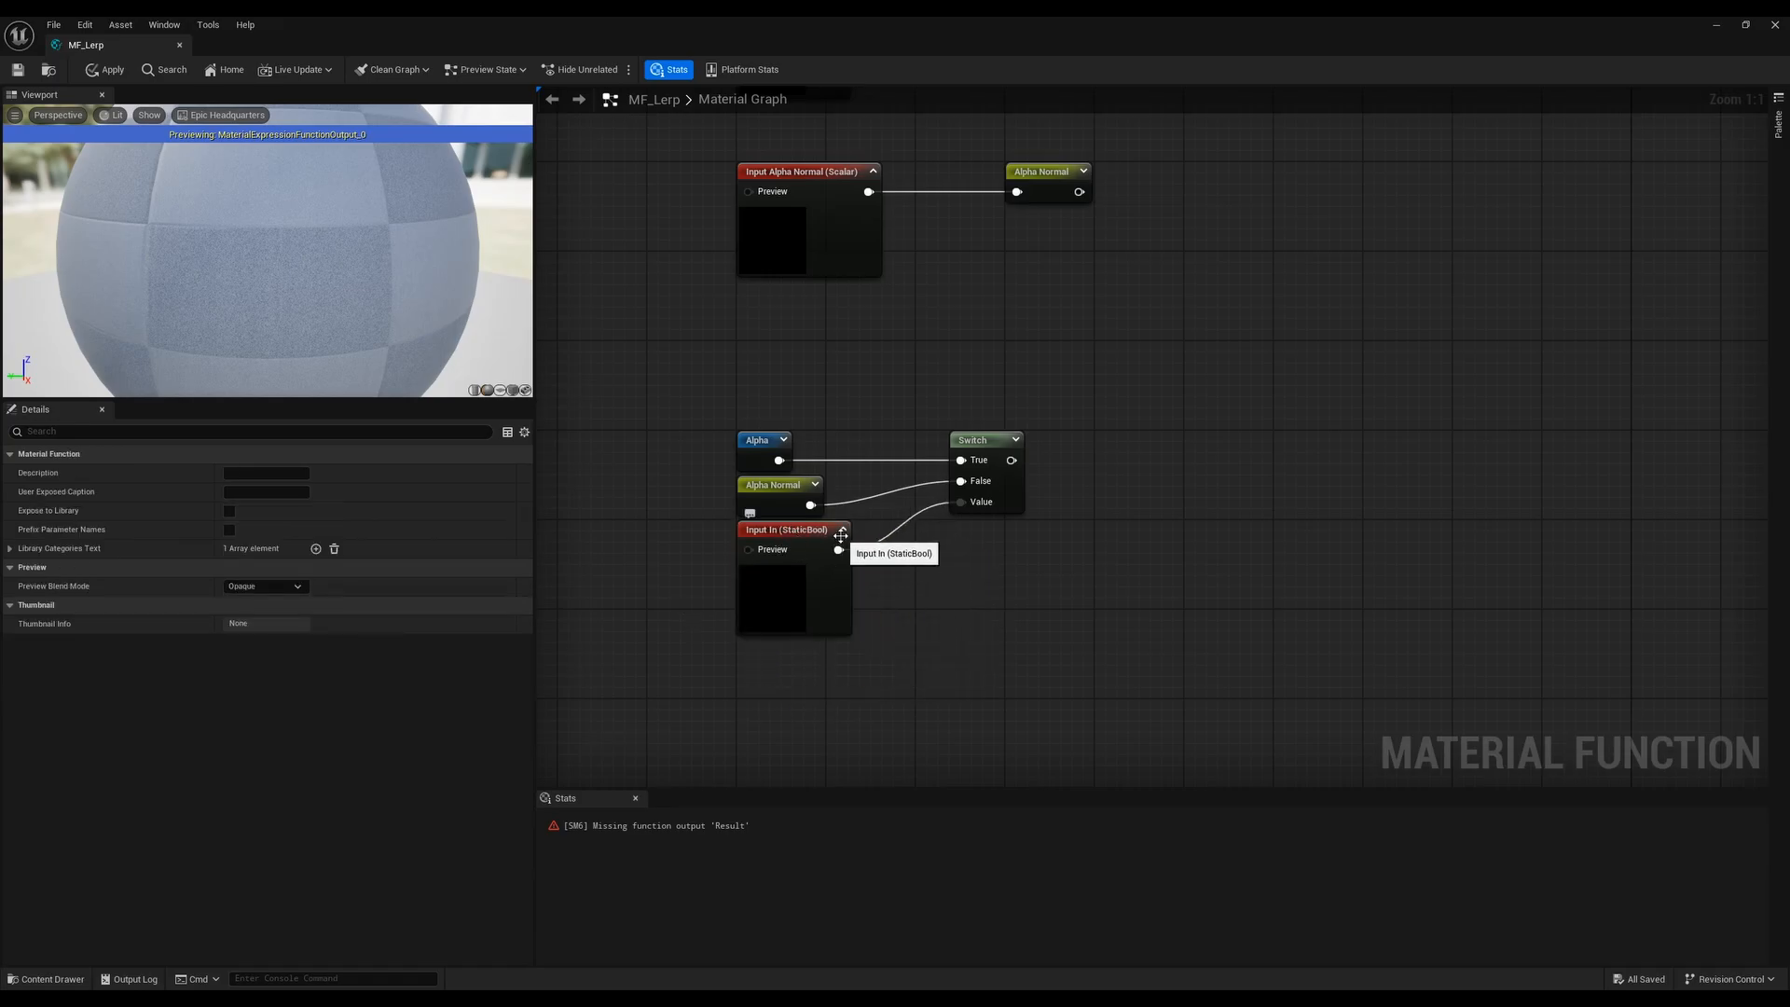
left_click(843, 533)
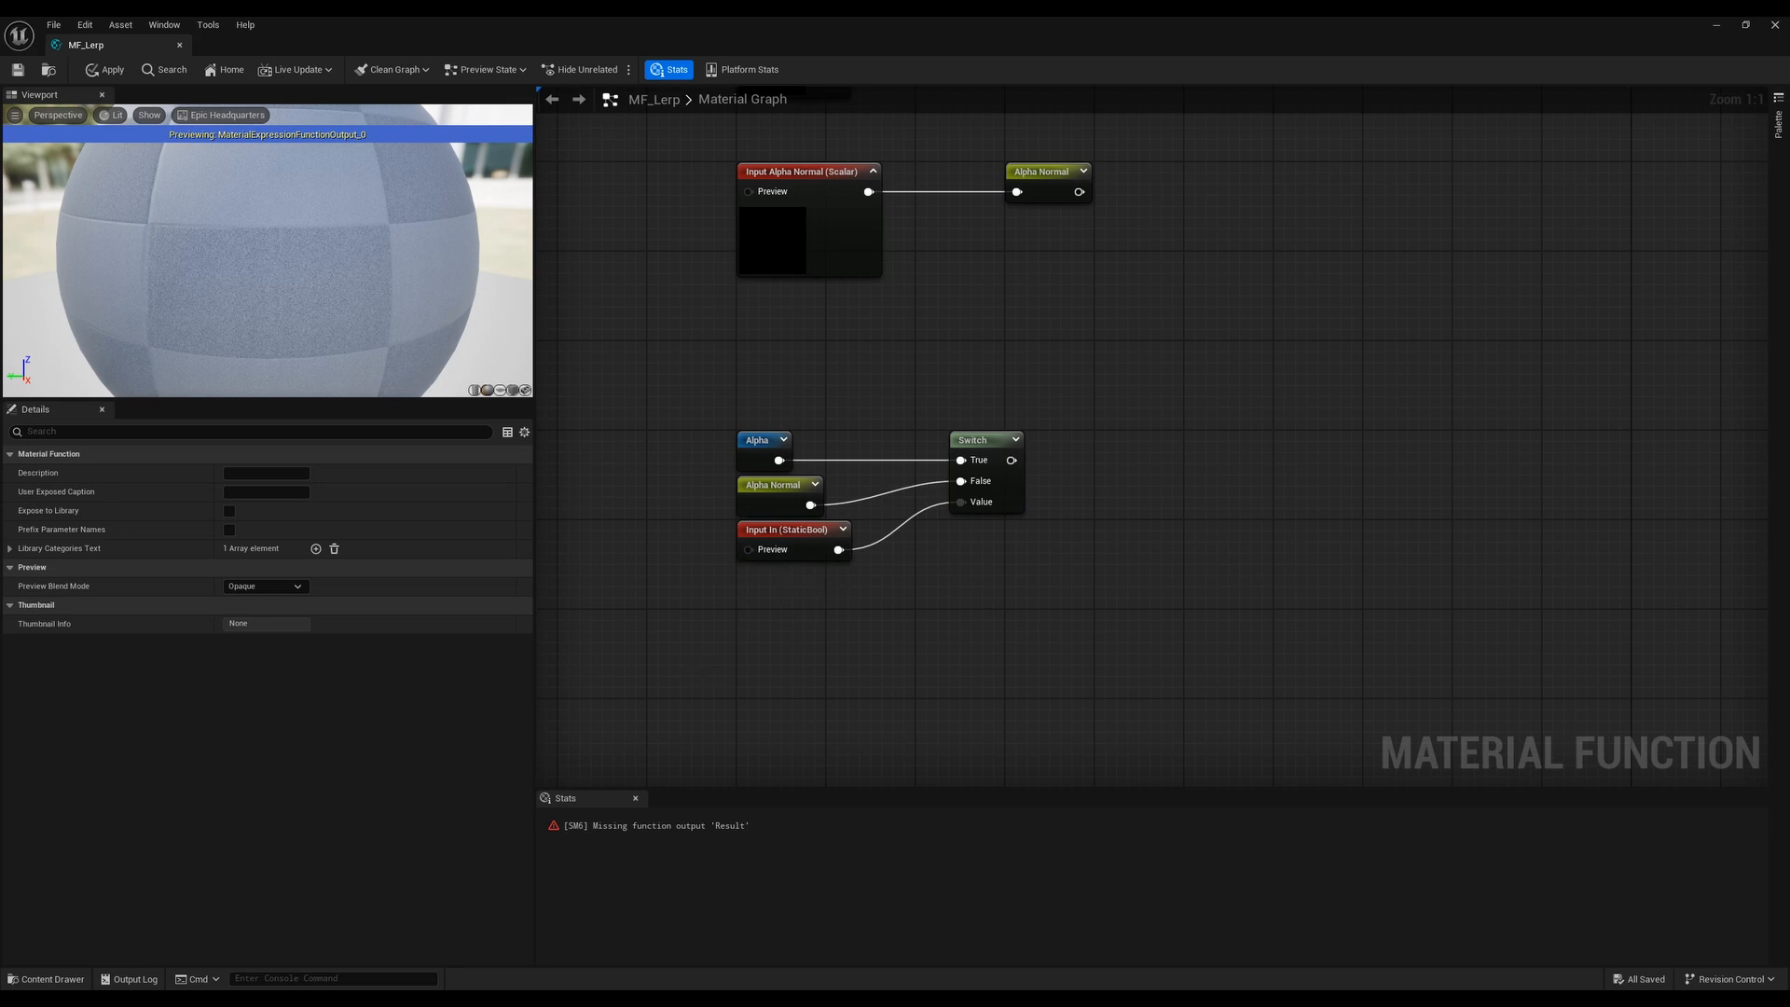
Add a StaticBool node connected to the StaticBool function input's Preview, and move it beside that input
right_click_drag(743, 547, 867, 530)
left_click_drag(871, 531, 749, 577)
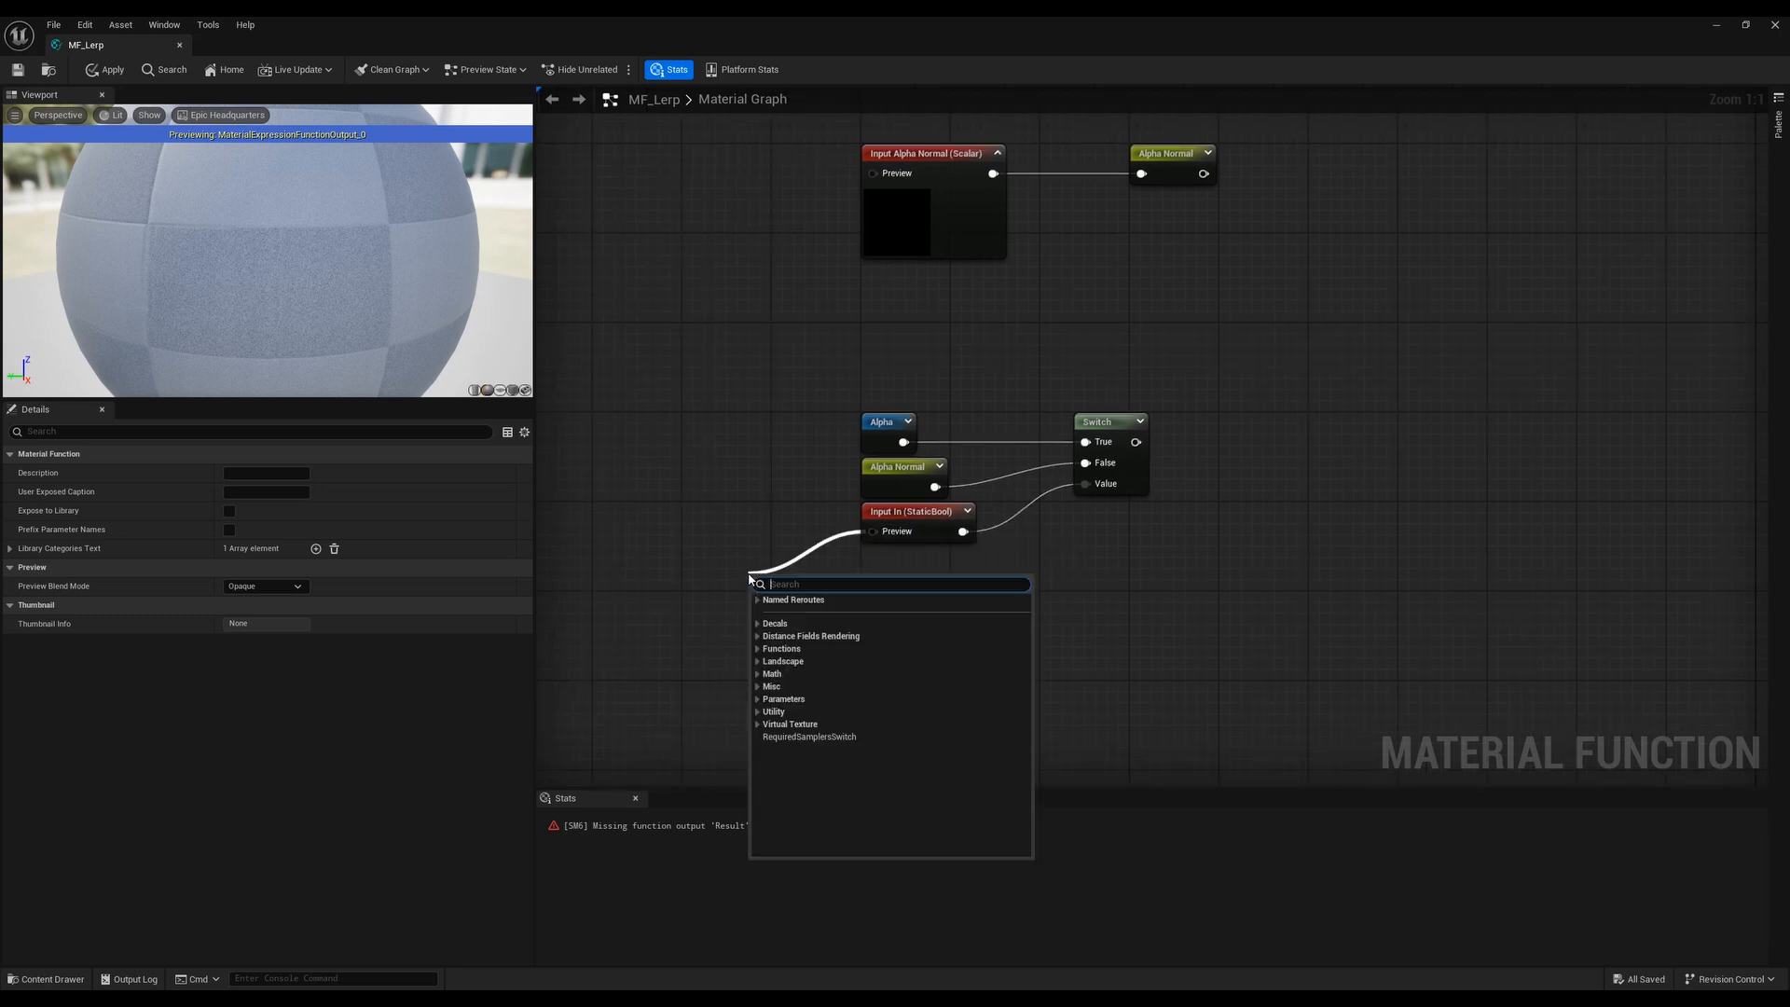
type("static")
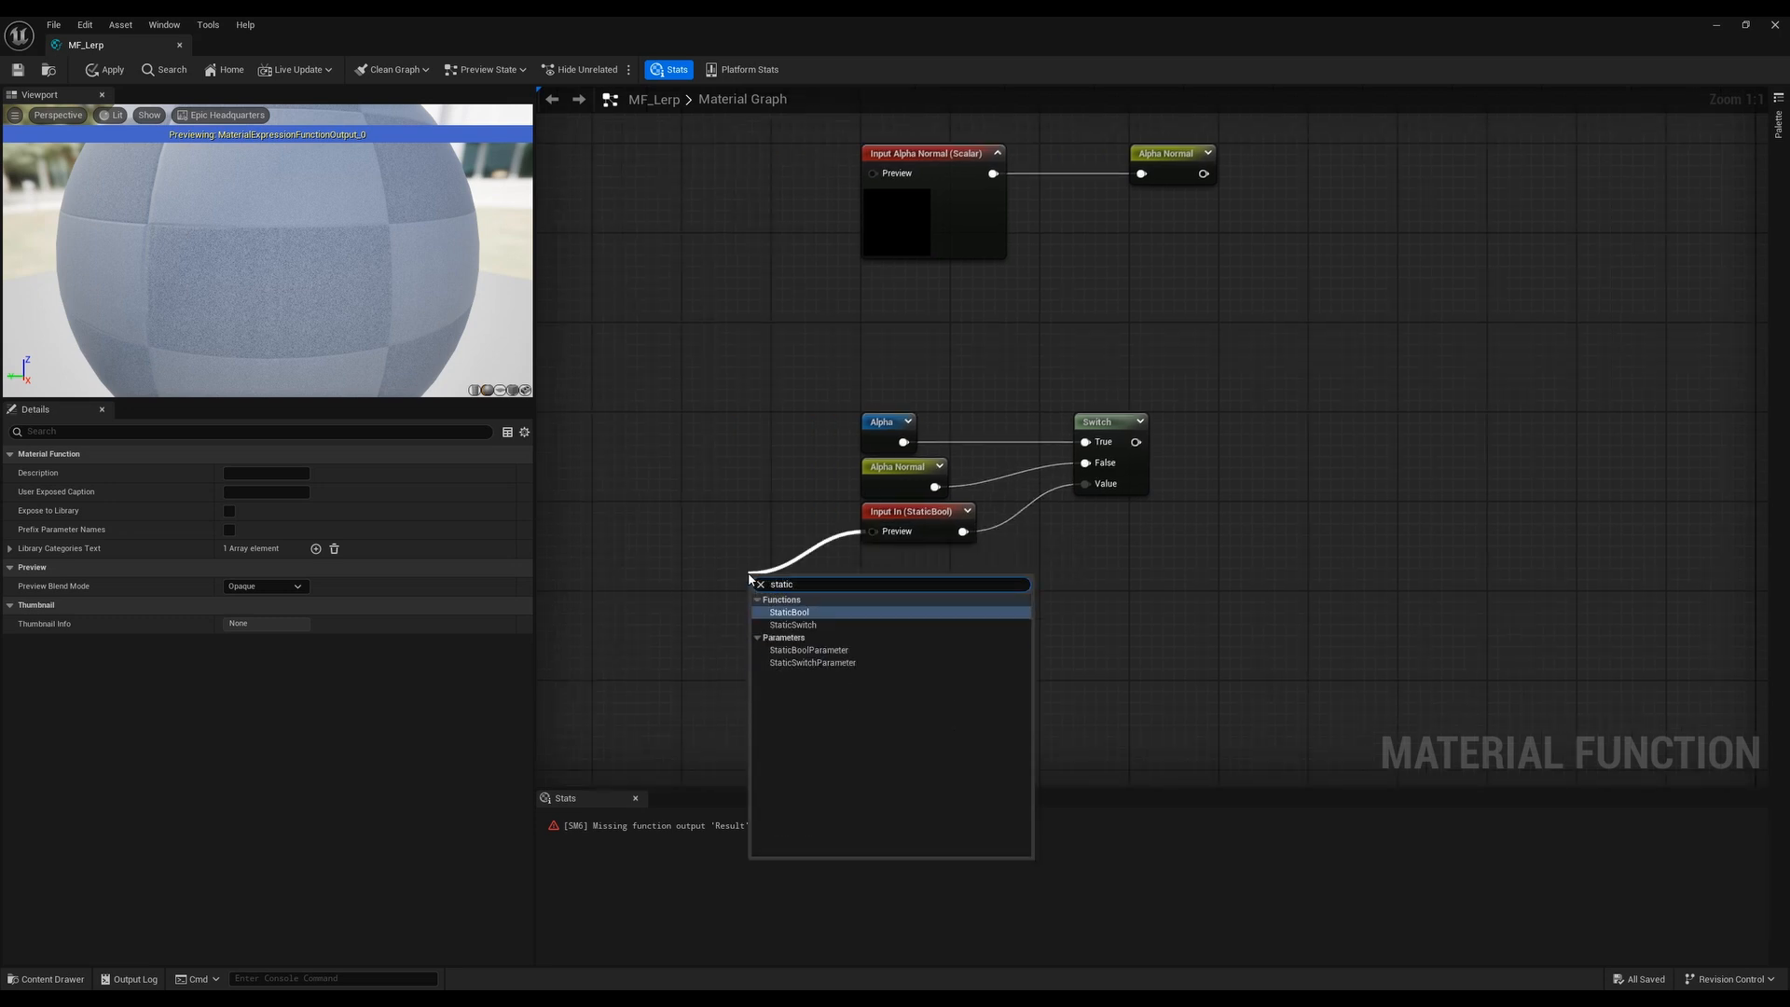
left_click(791, 612)
left_click_drag(750, 541, 747, 519)
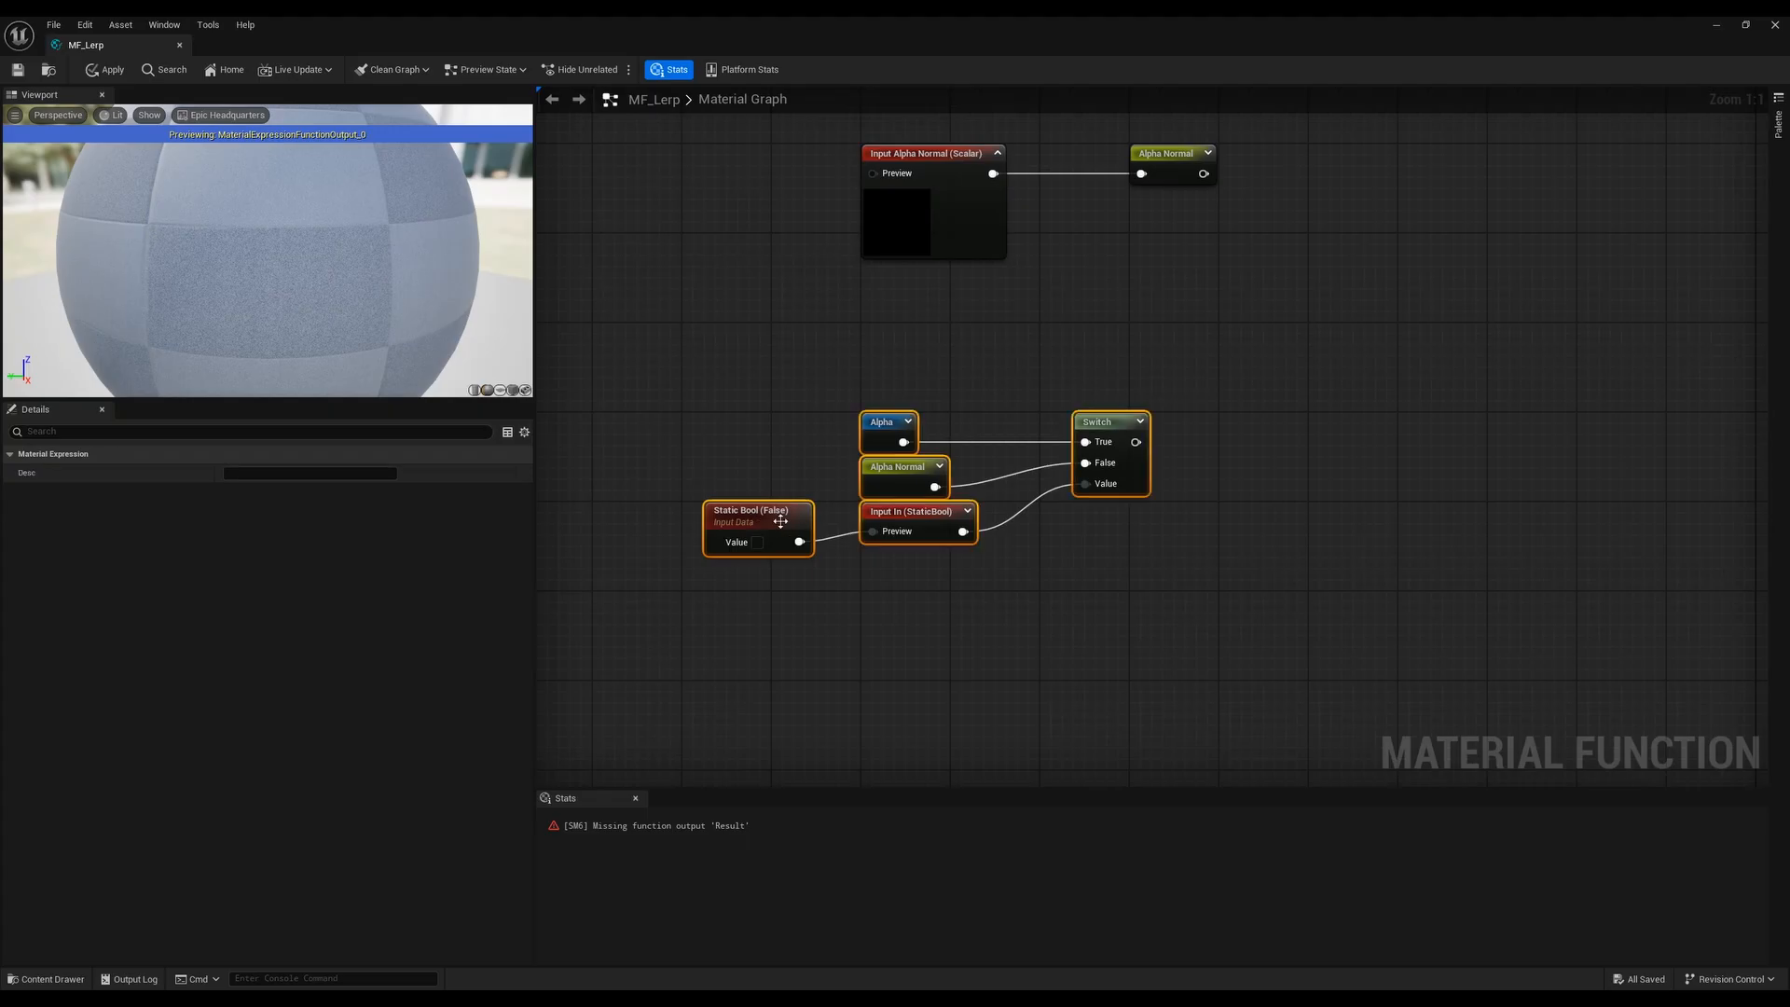
Examine the settings of the Static Bool node and the StaticBool function input, including its preview default option
left_click(779, 591)
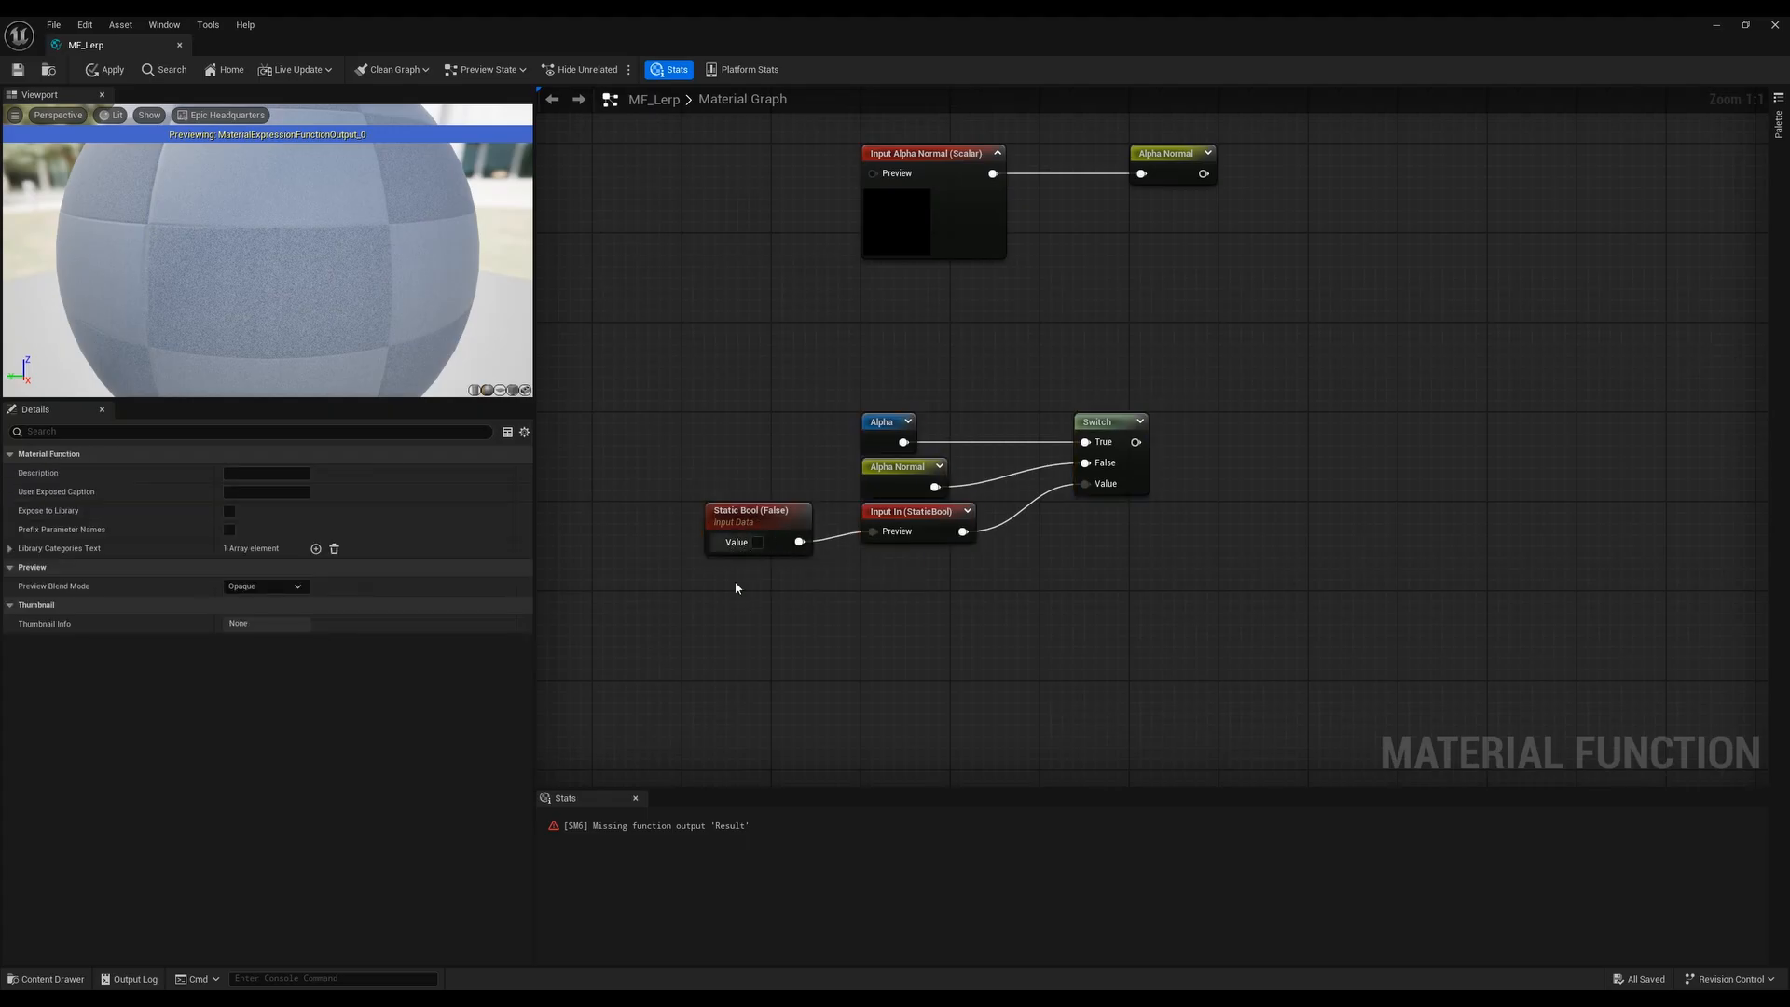
left_click(757, 522)
left_click(852, 584)
left_click(772, 517)
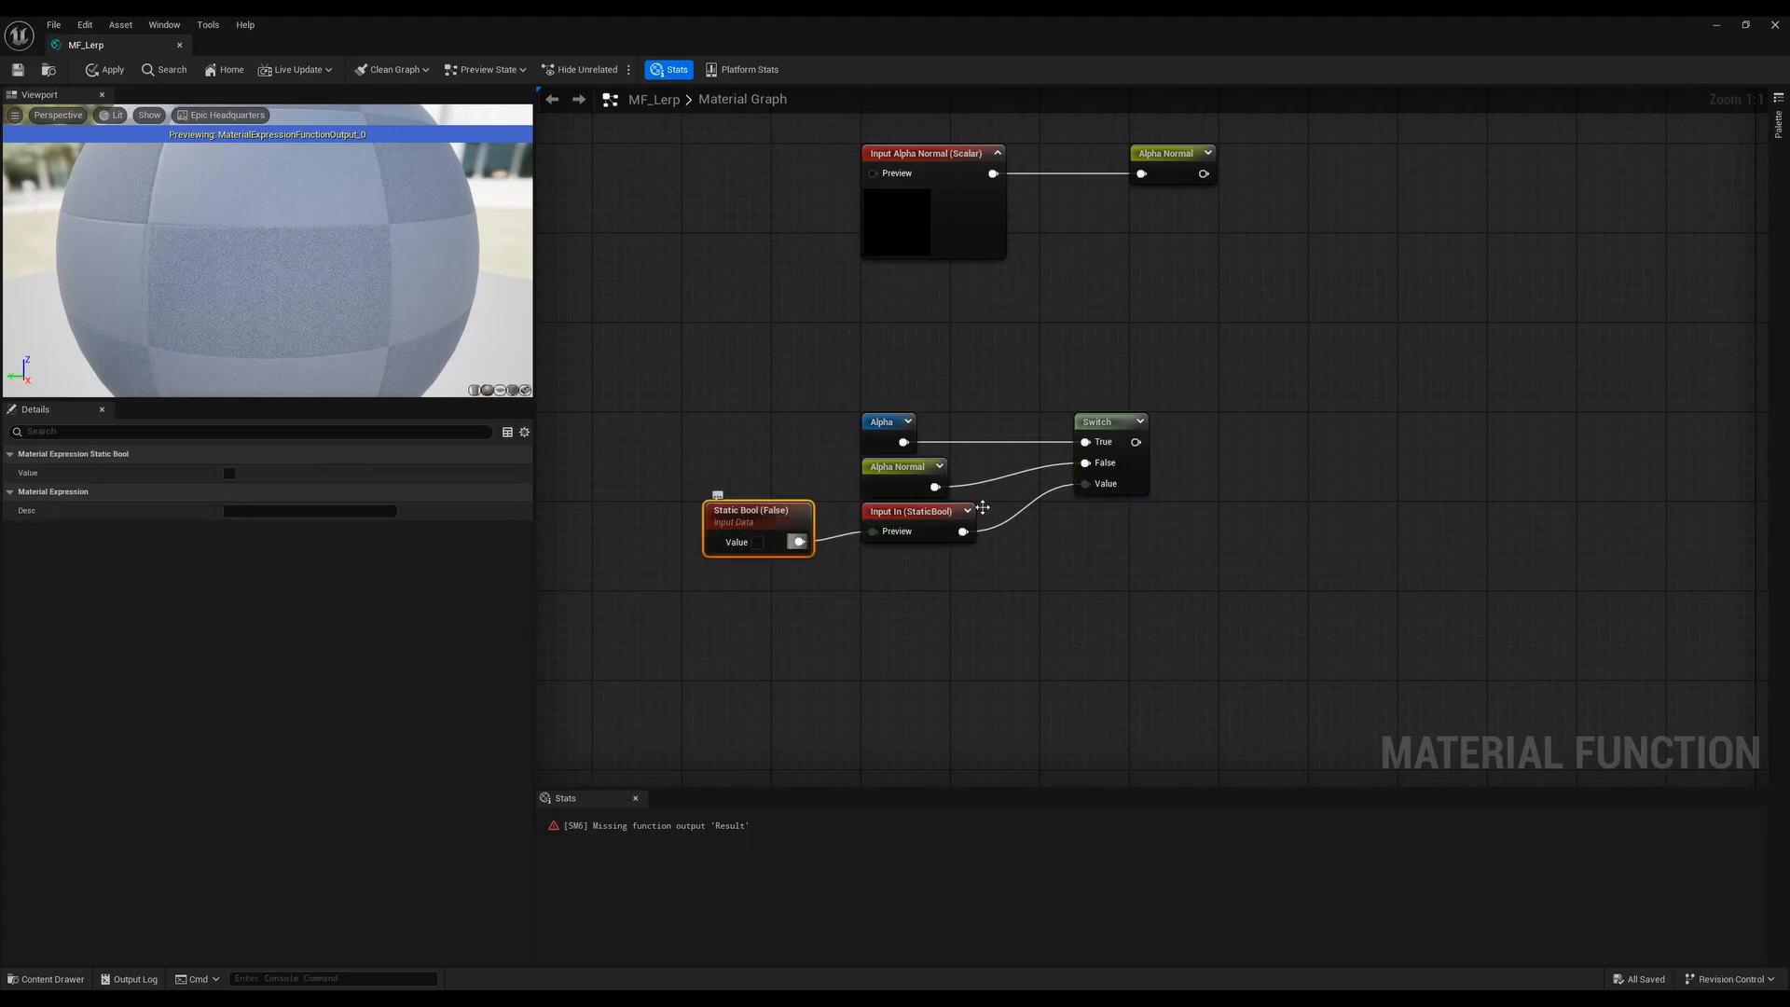
left_click(909, 524)
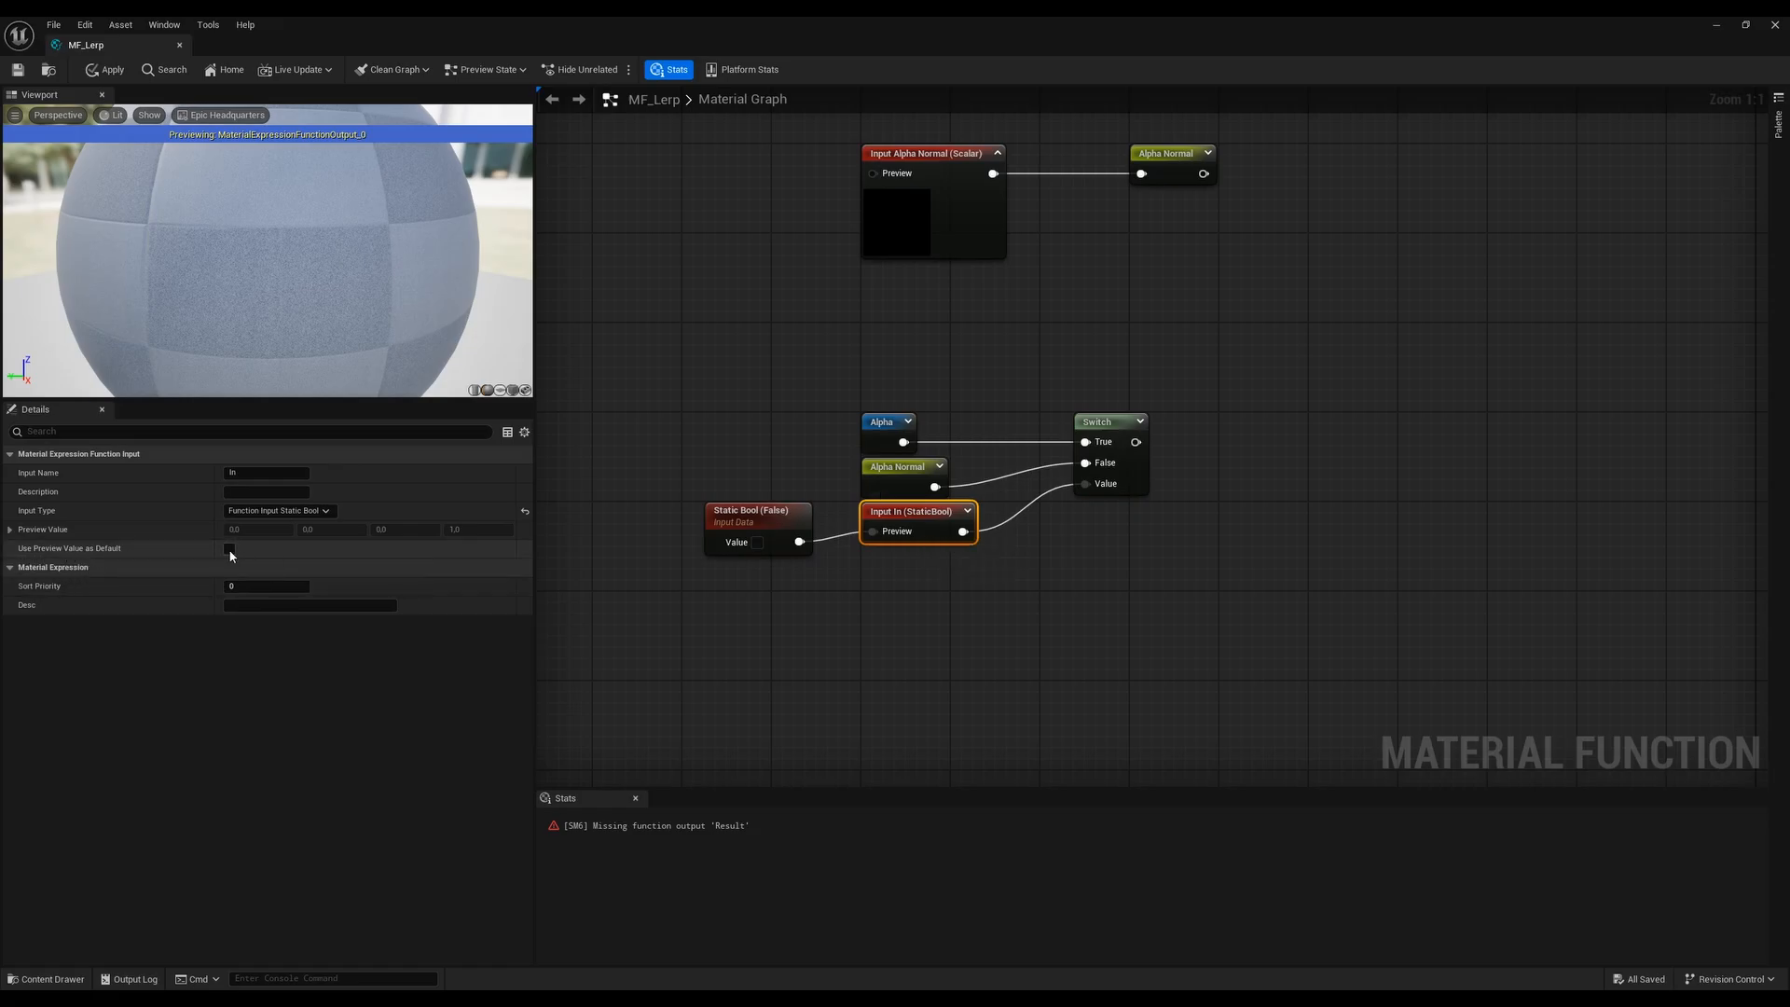
left_click(680, 597)
left_click(740, 535)
right_click_drag(832, 597, 711, 623)
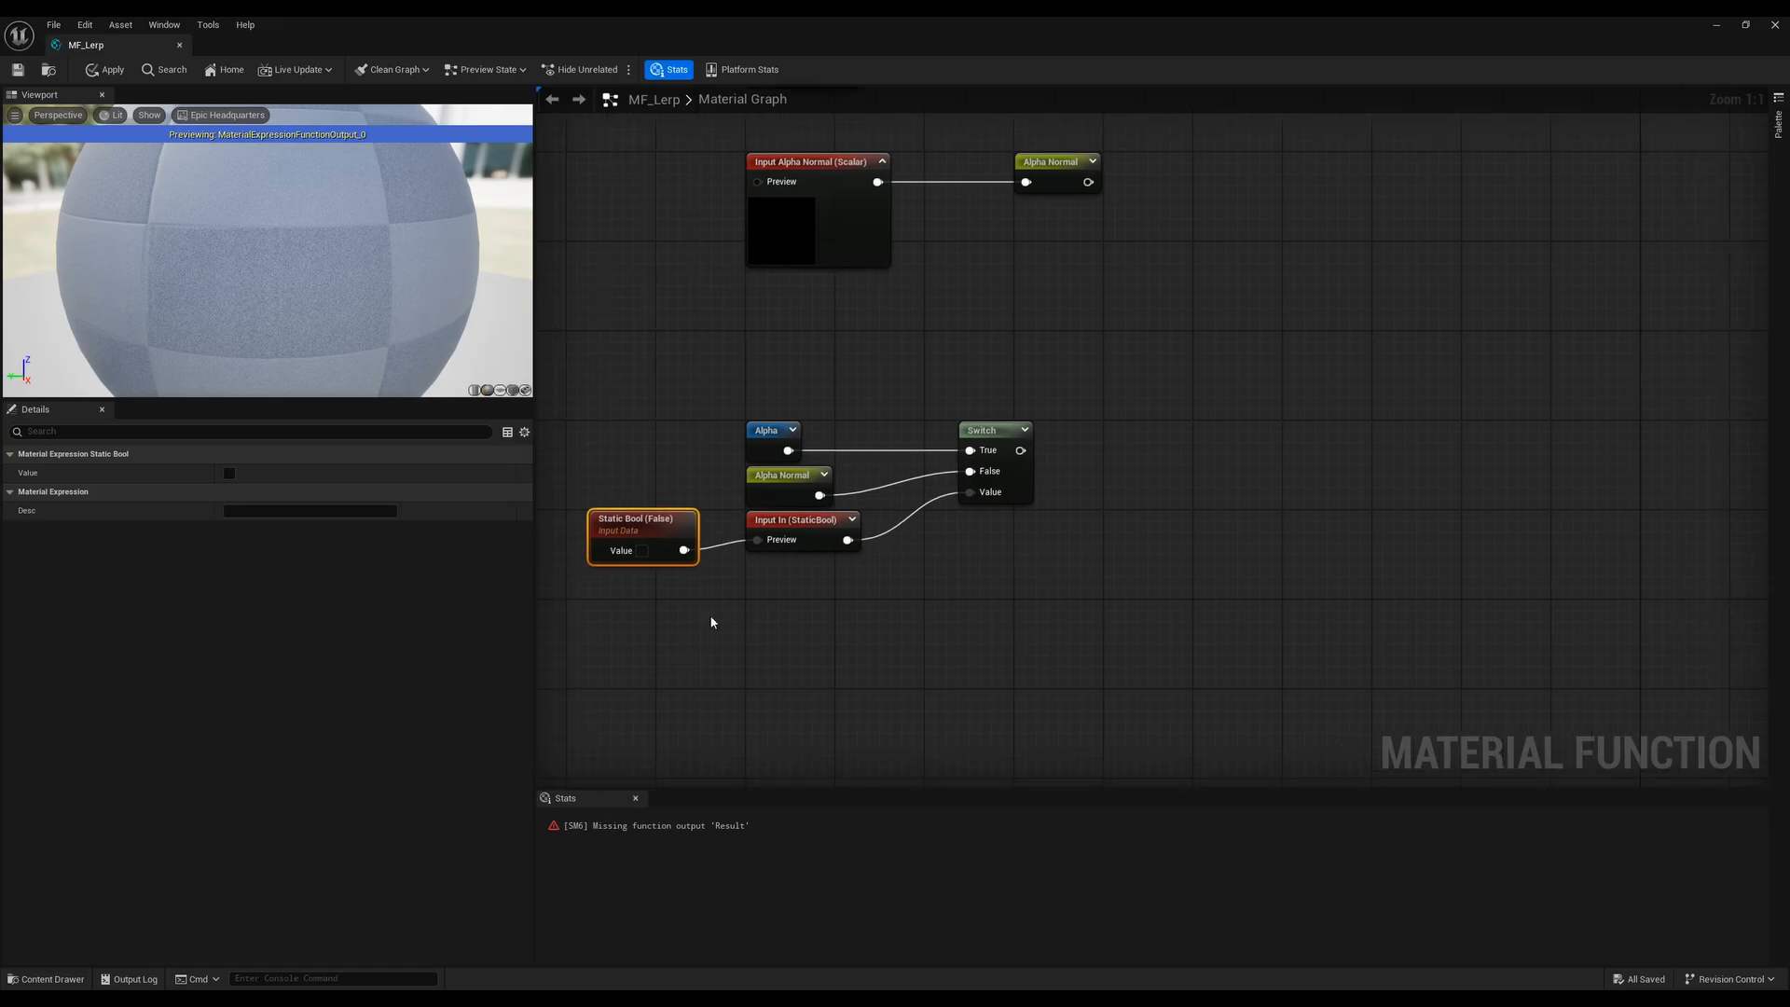
Add a named reroute declaration to the Switch node's output and name it Alpha Normal Final
left_click_drag(632, 612, 988, 424)
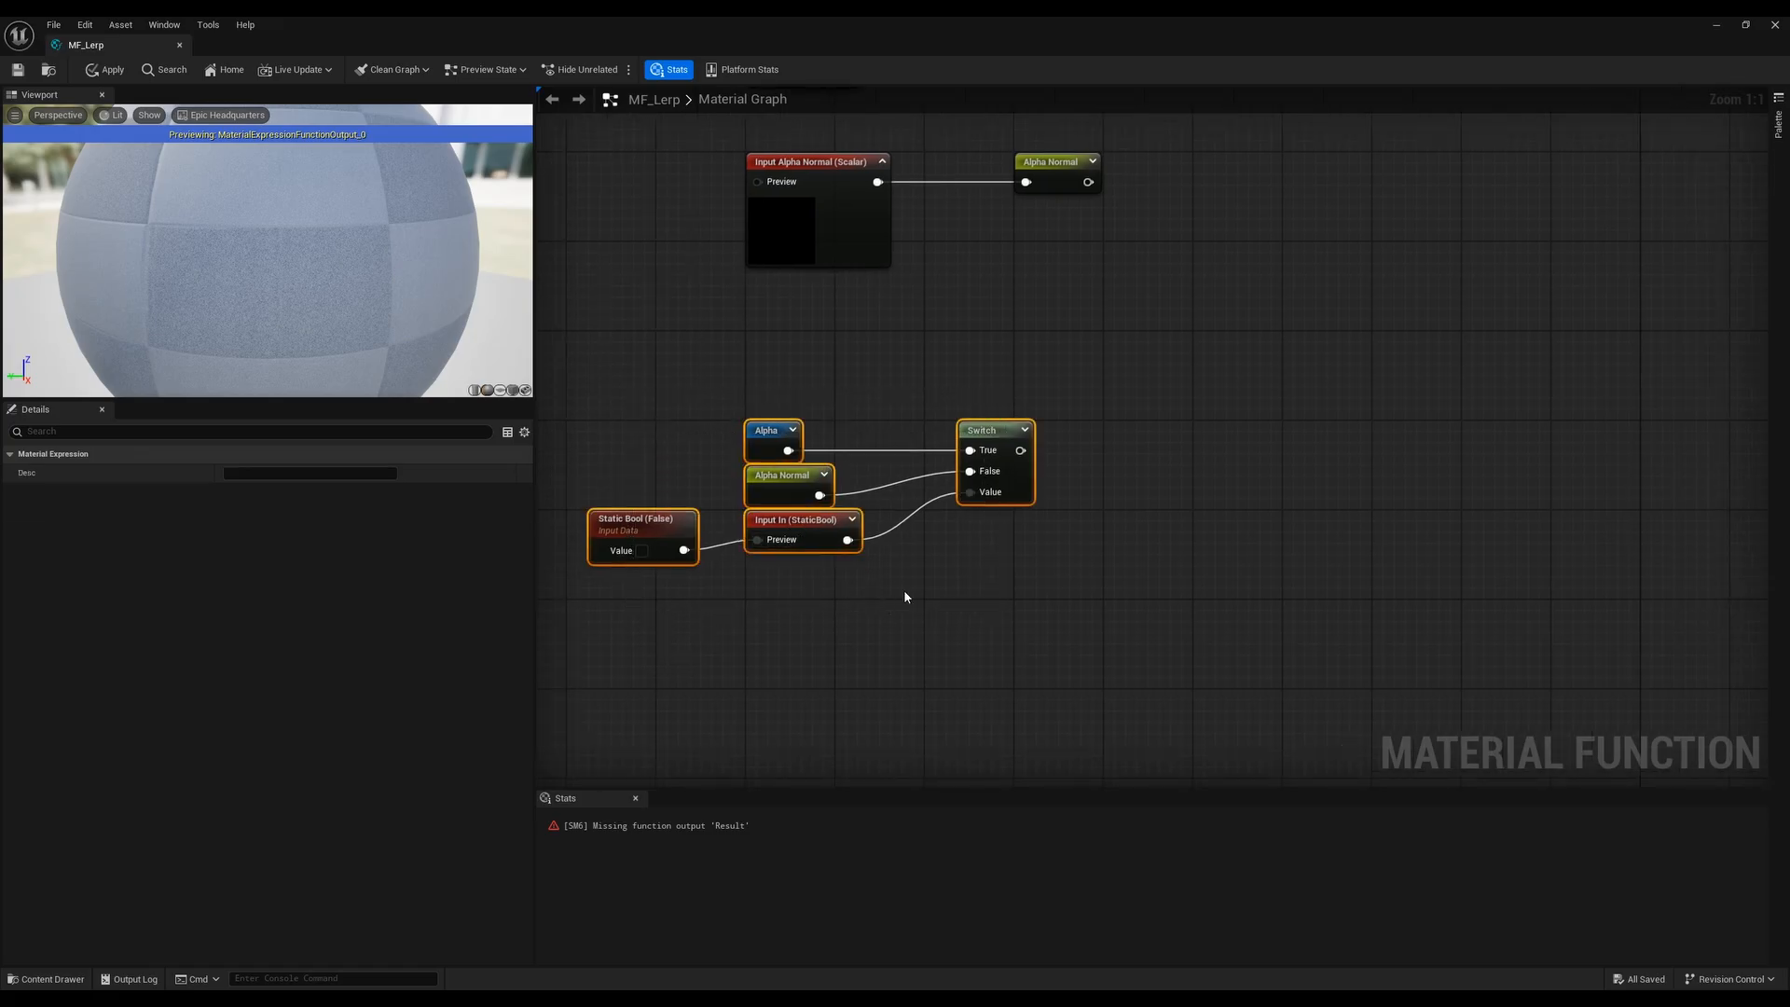
right_click_drag(904, 598, 846, 615)
left_click(1063, 524)
left_click_drag(631, 623, 1083, 473)
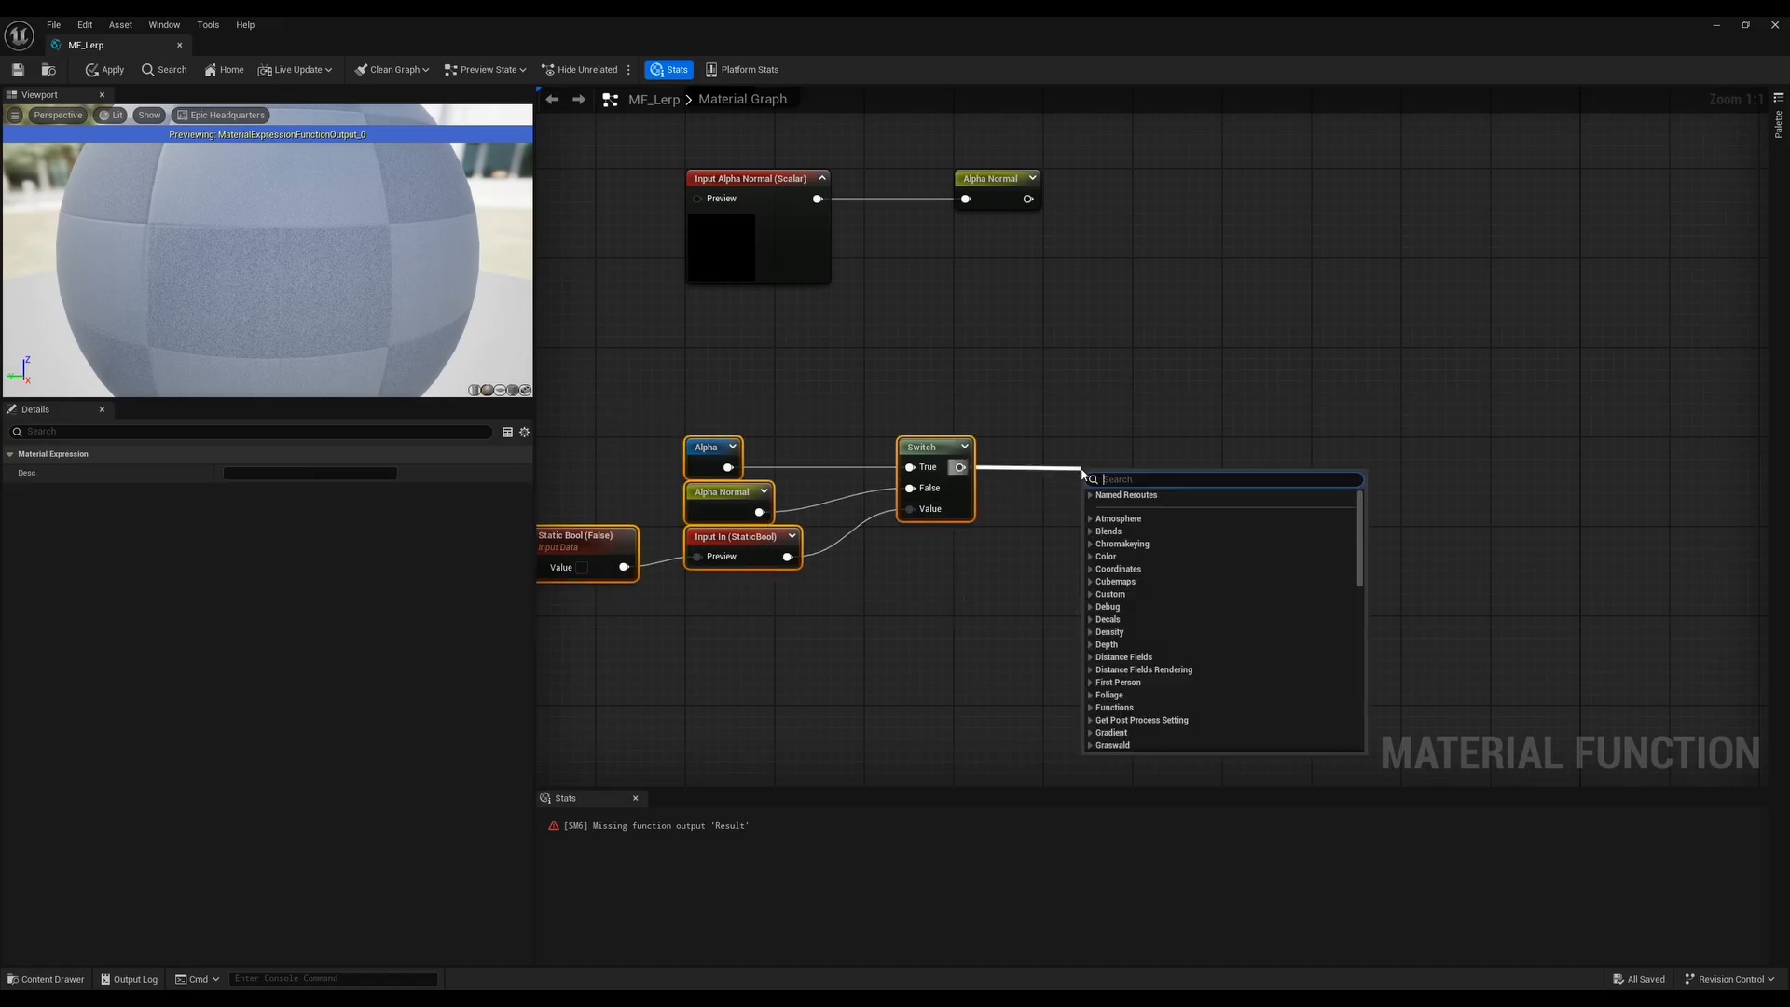
type("add named")
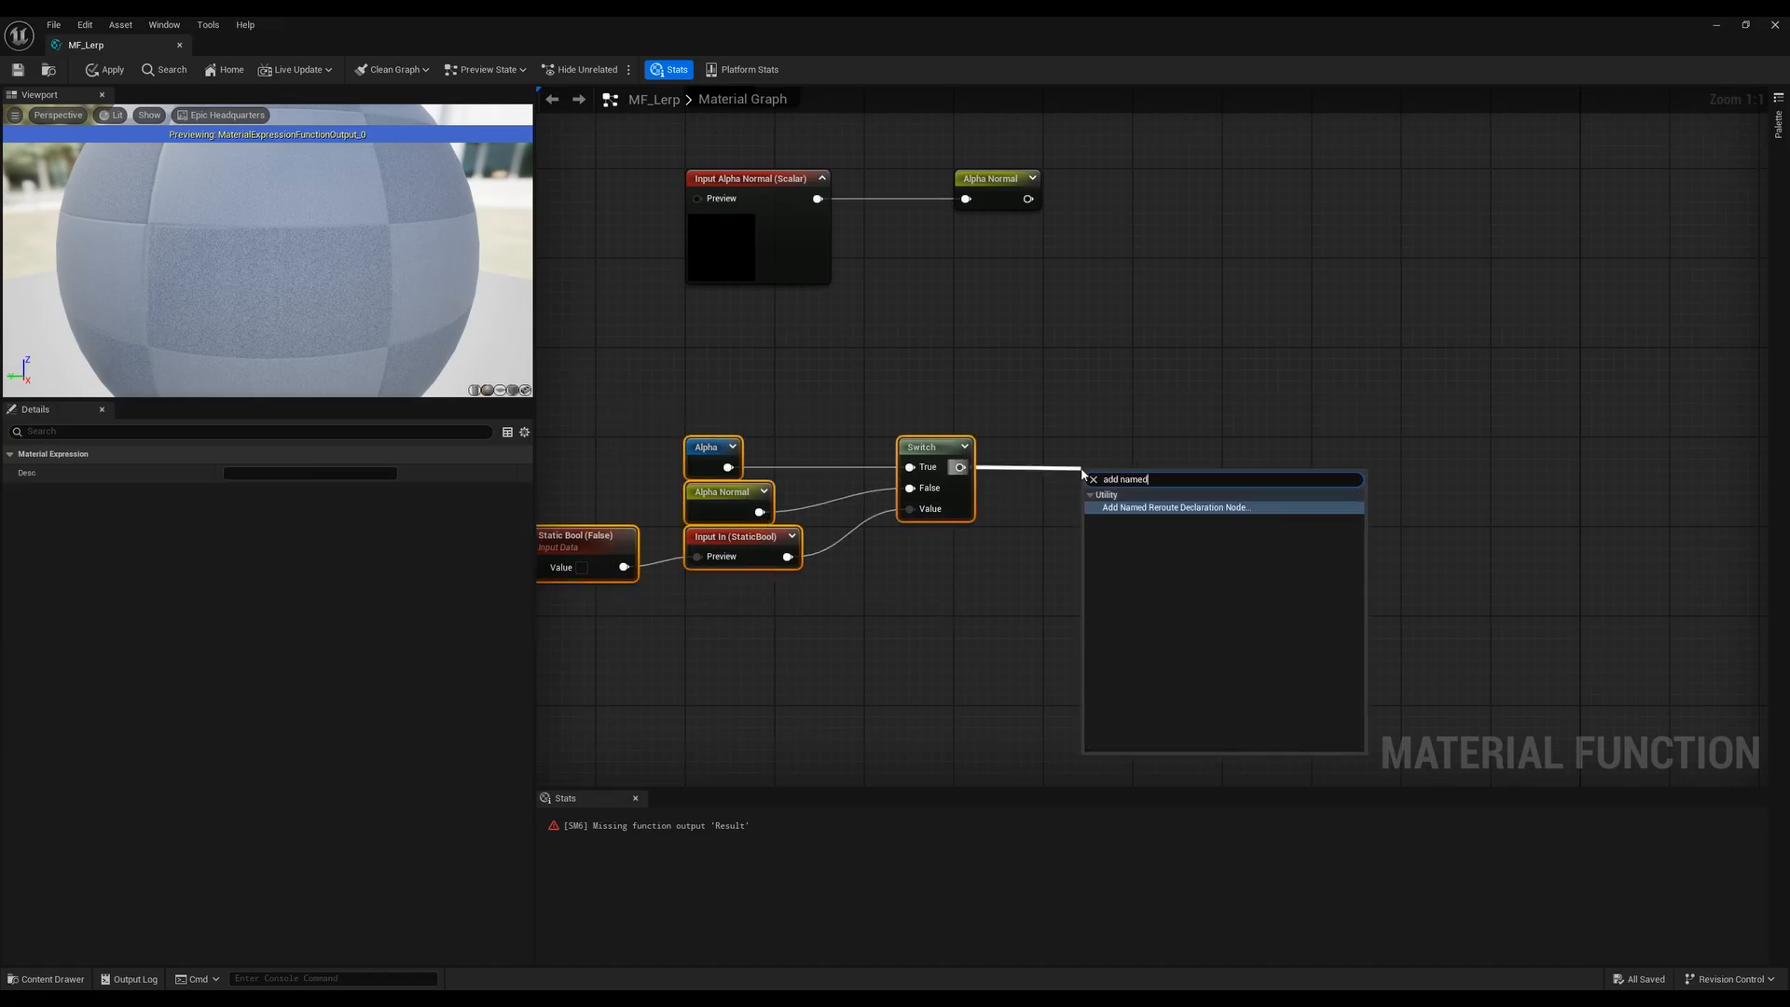
left_click(1198, 508)
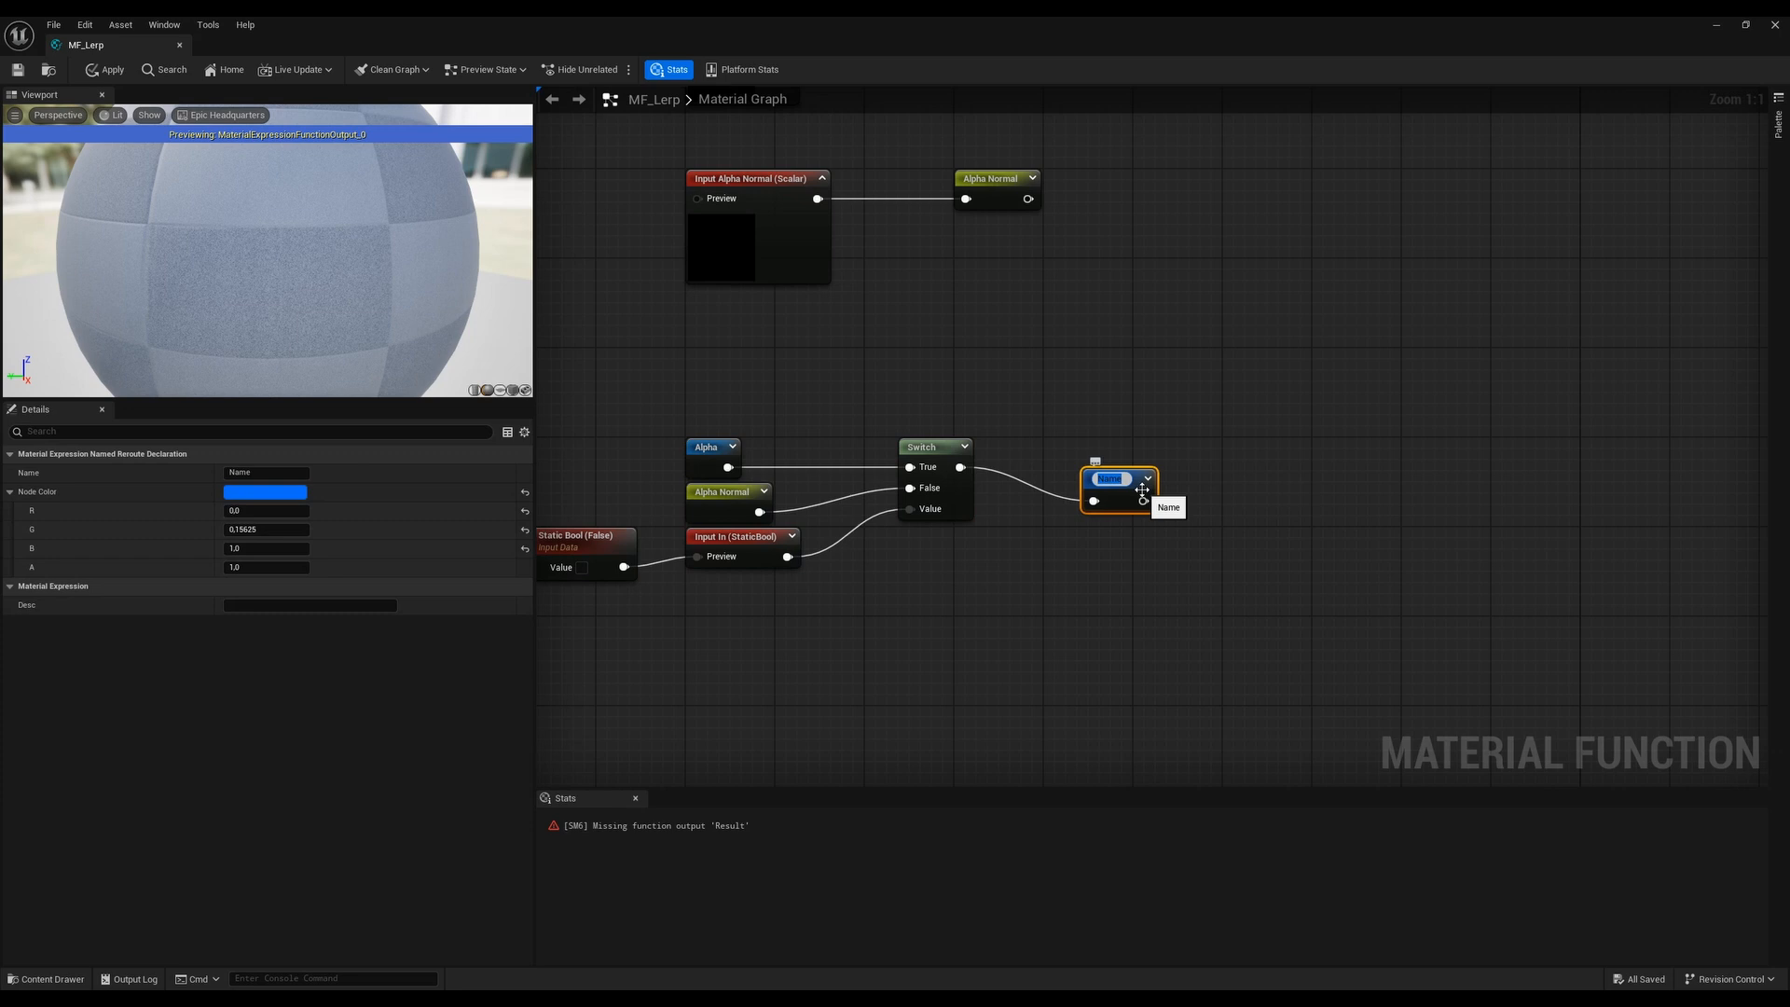
type("Alpha Normal Final")
key("Return")
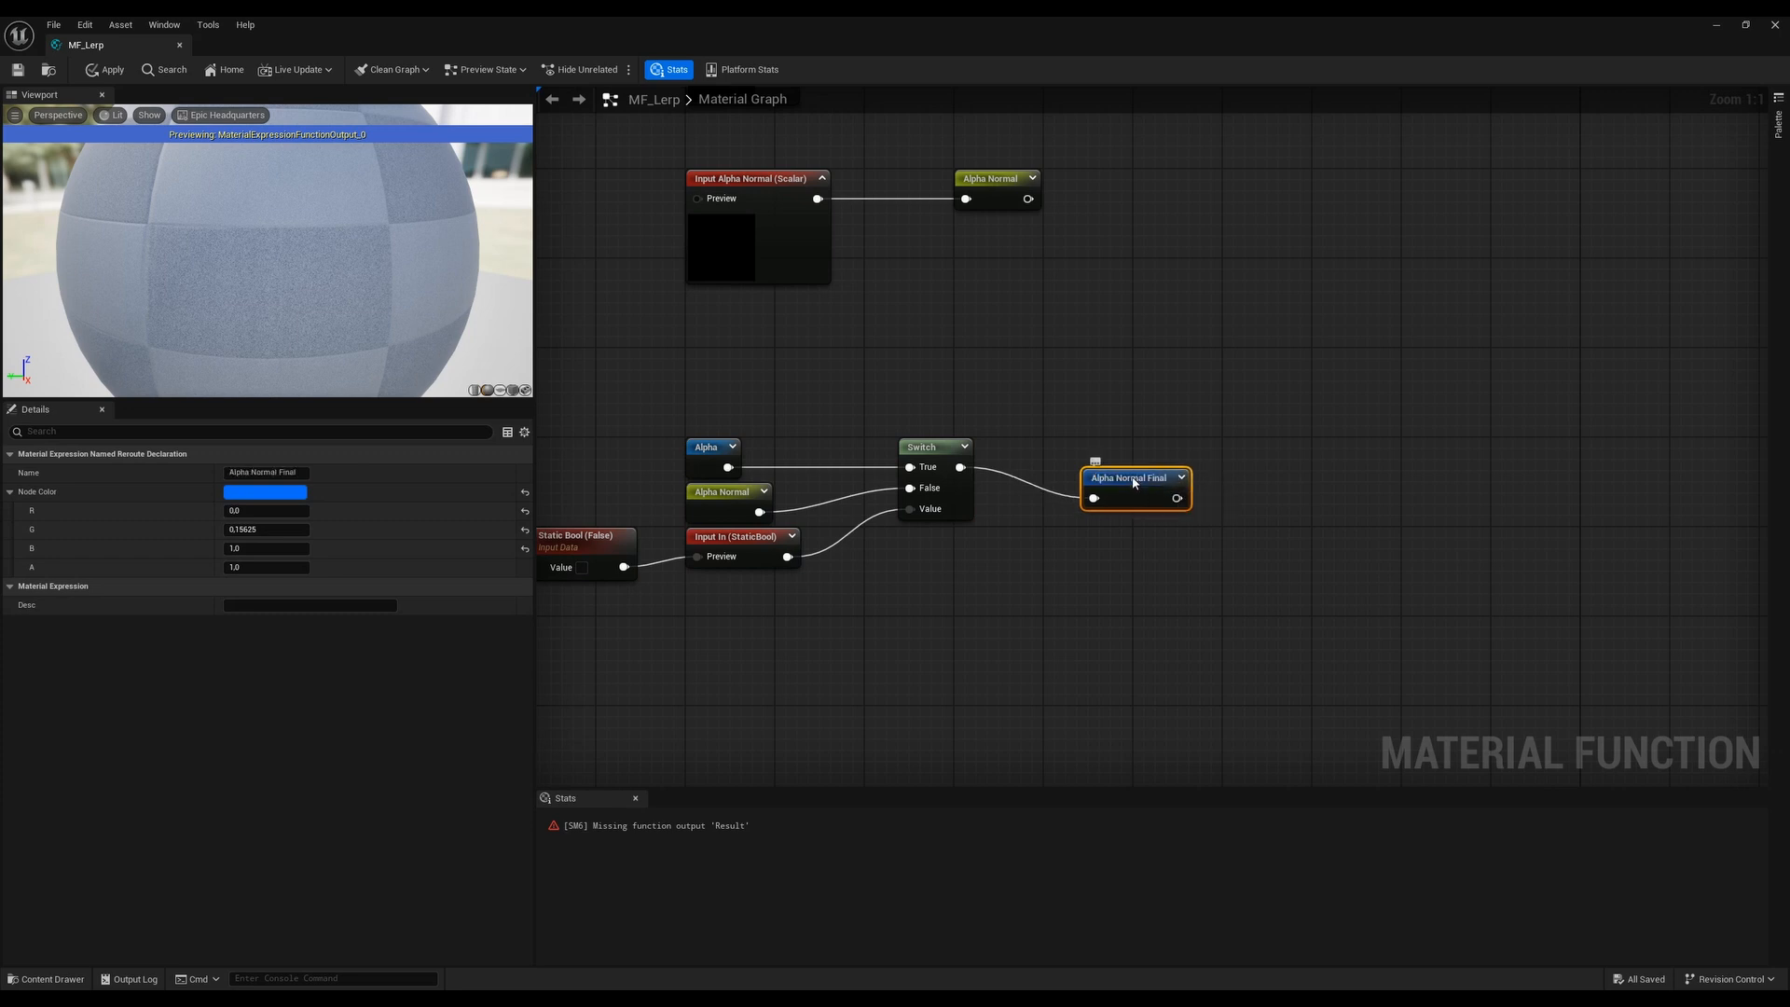
Line up the Alpha Normal Final declaration with the Switch node and straighten the connections across the static switch group
left_click_drag(1136, 482, 1097, 452)
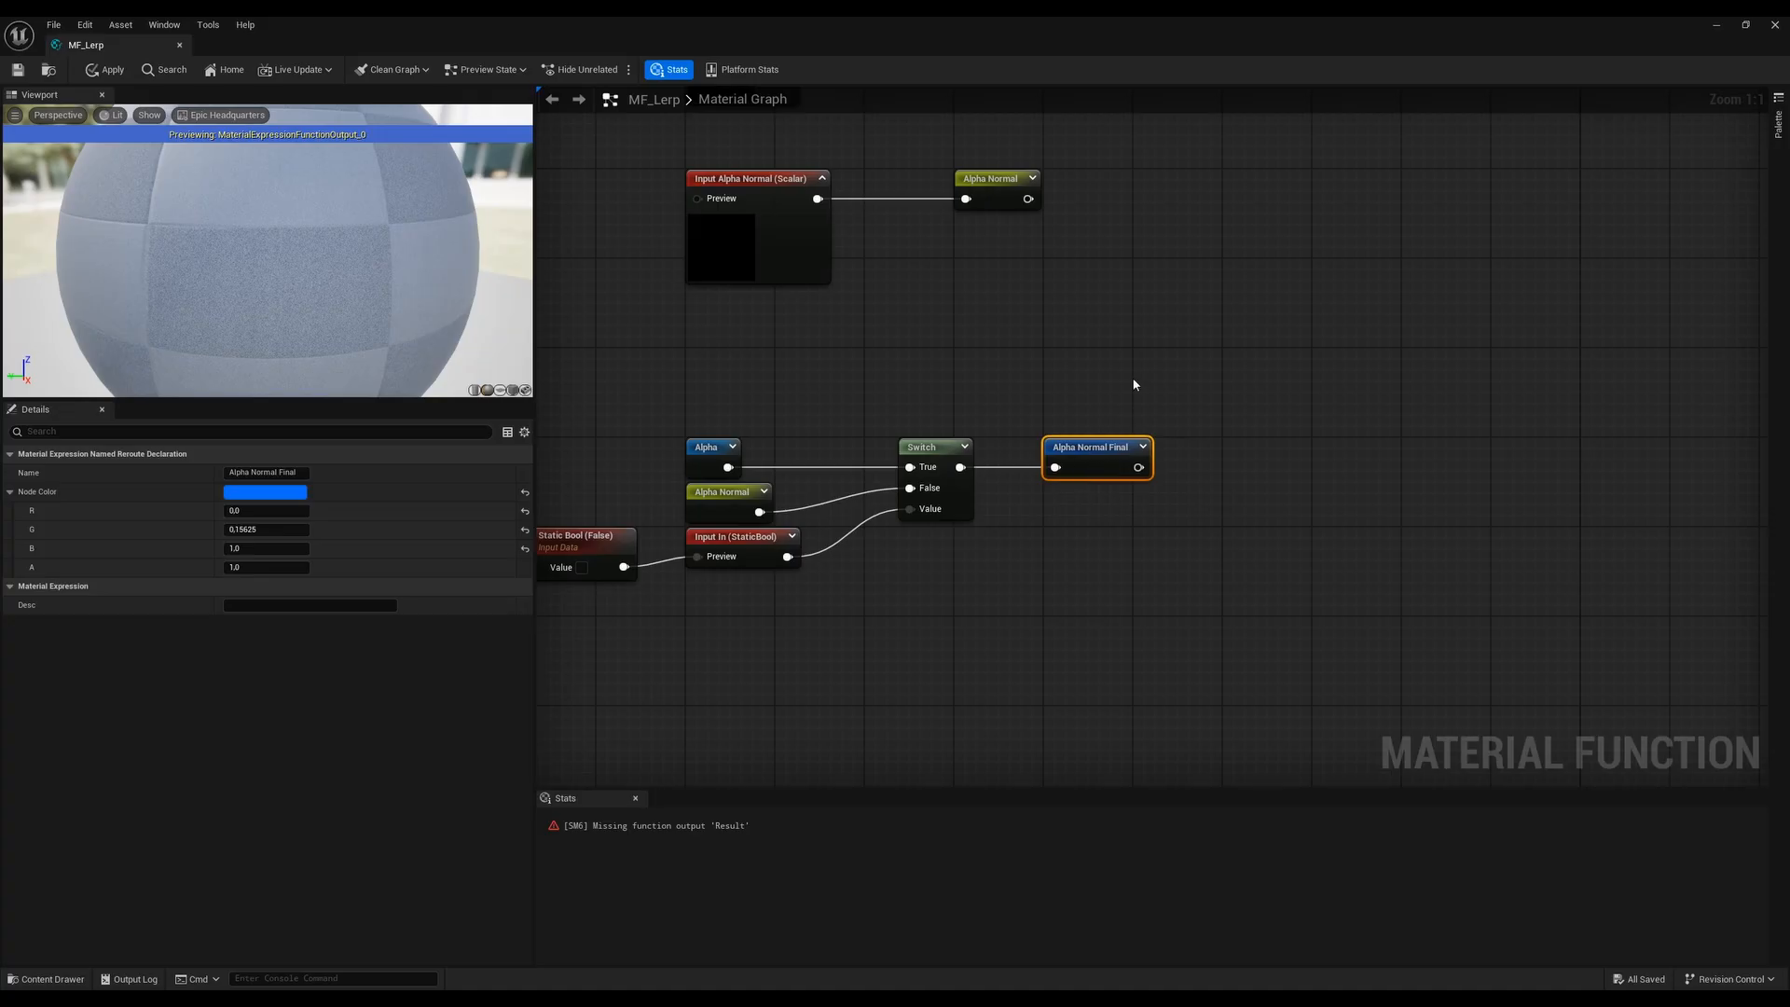
right_click_drag(945, 498, 1169, 443)
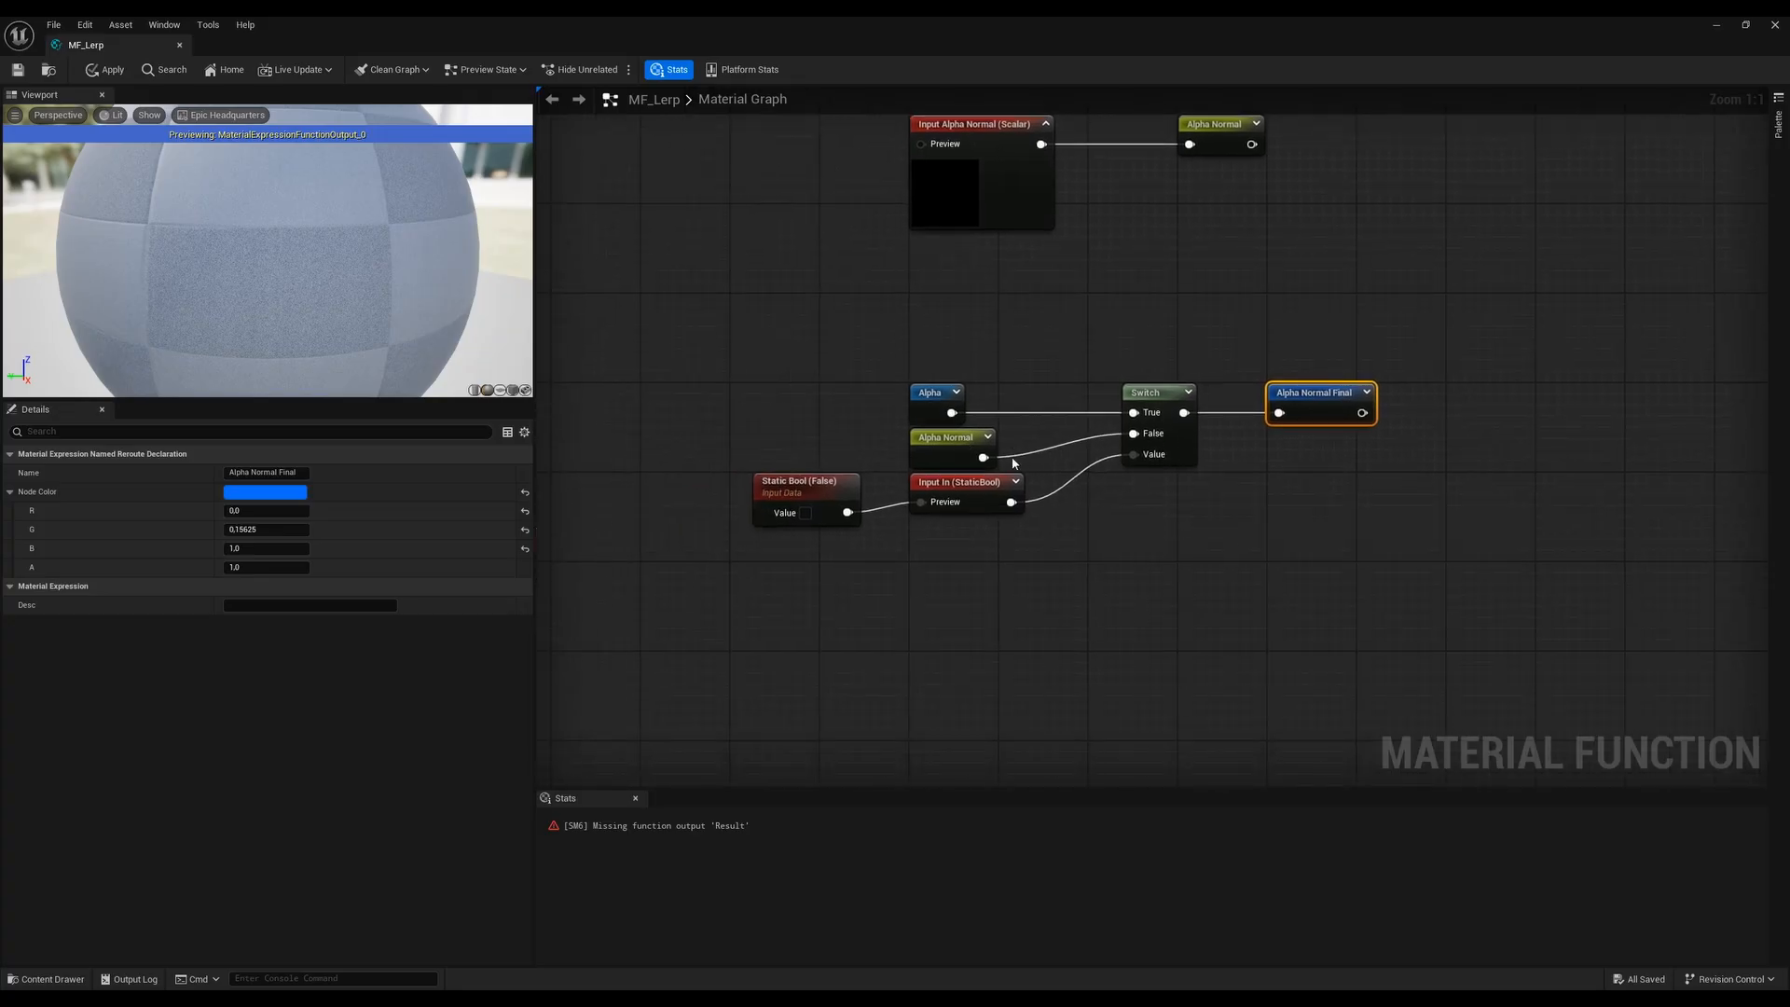
left_click(799, 485)
left_click(891, 536)
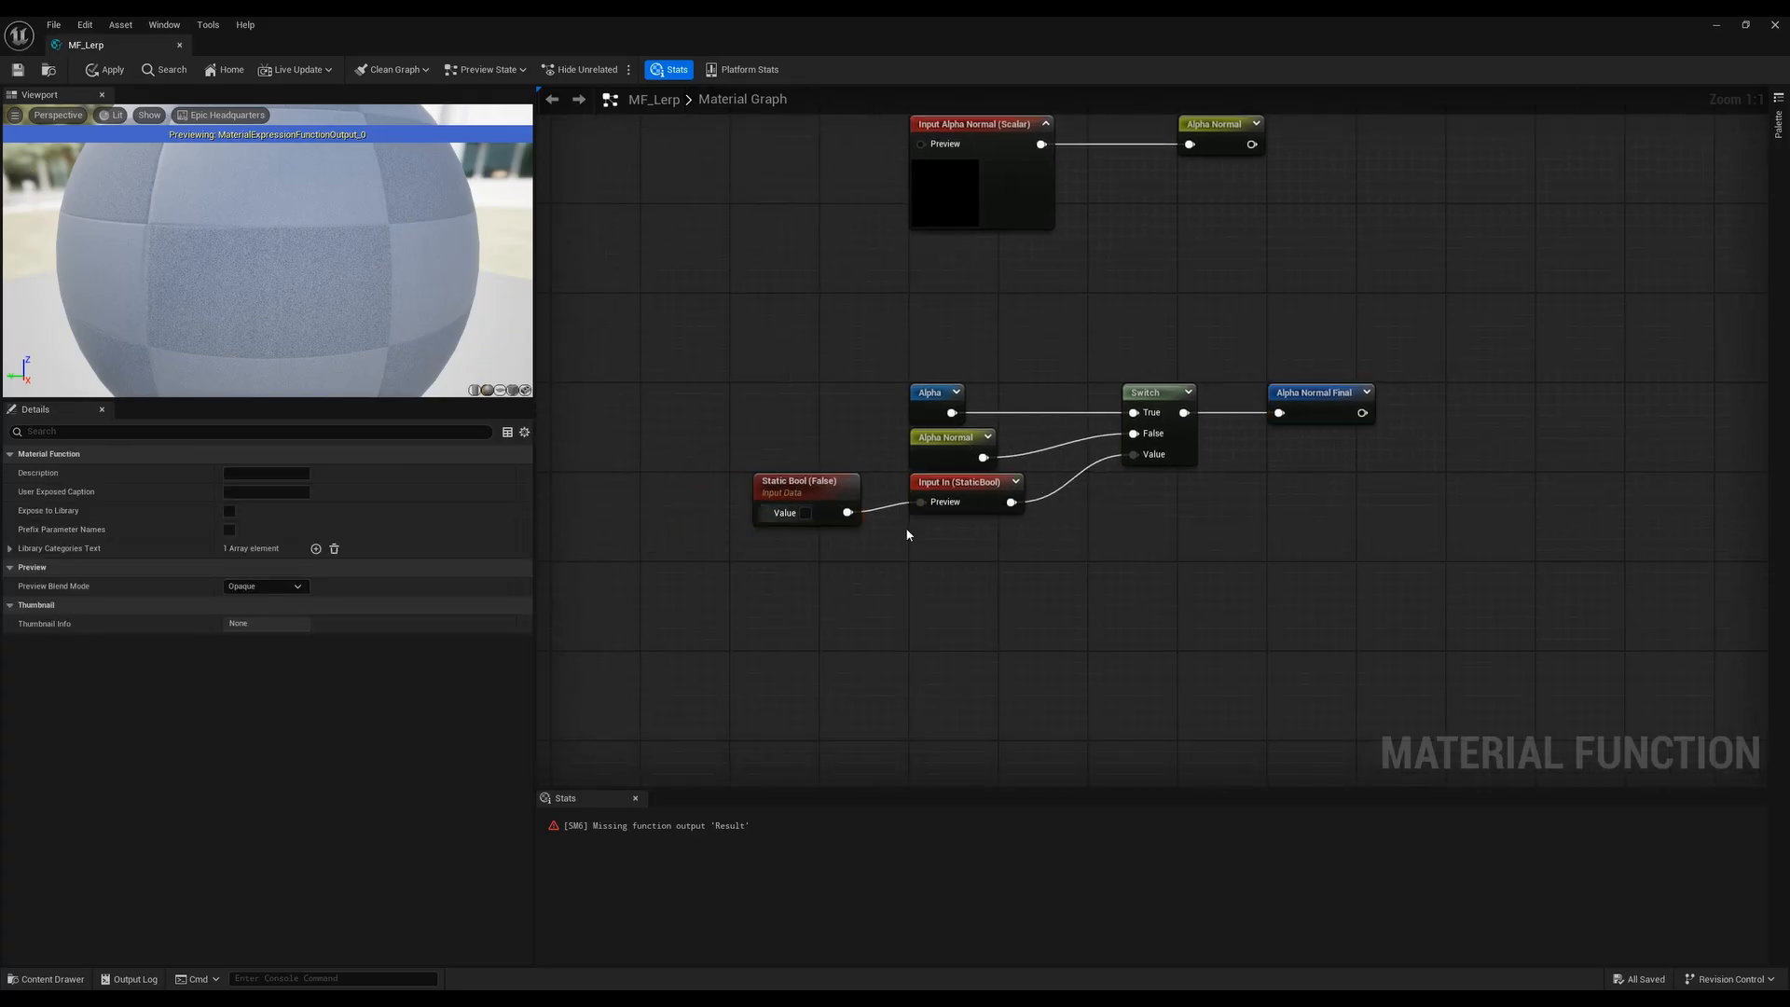
left_click(924, 392)
left_click_drag(719, 575, 1299, 372)
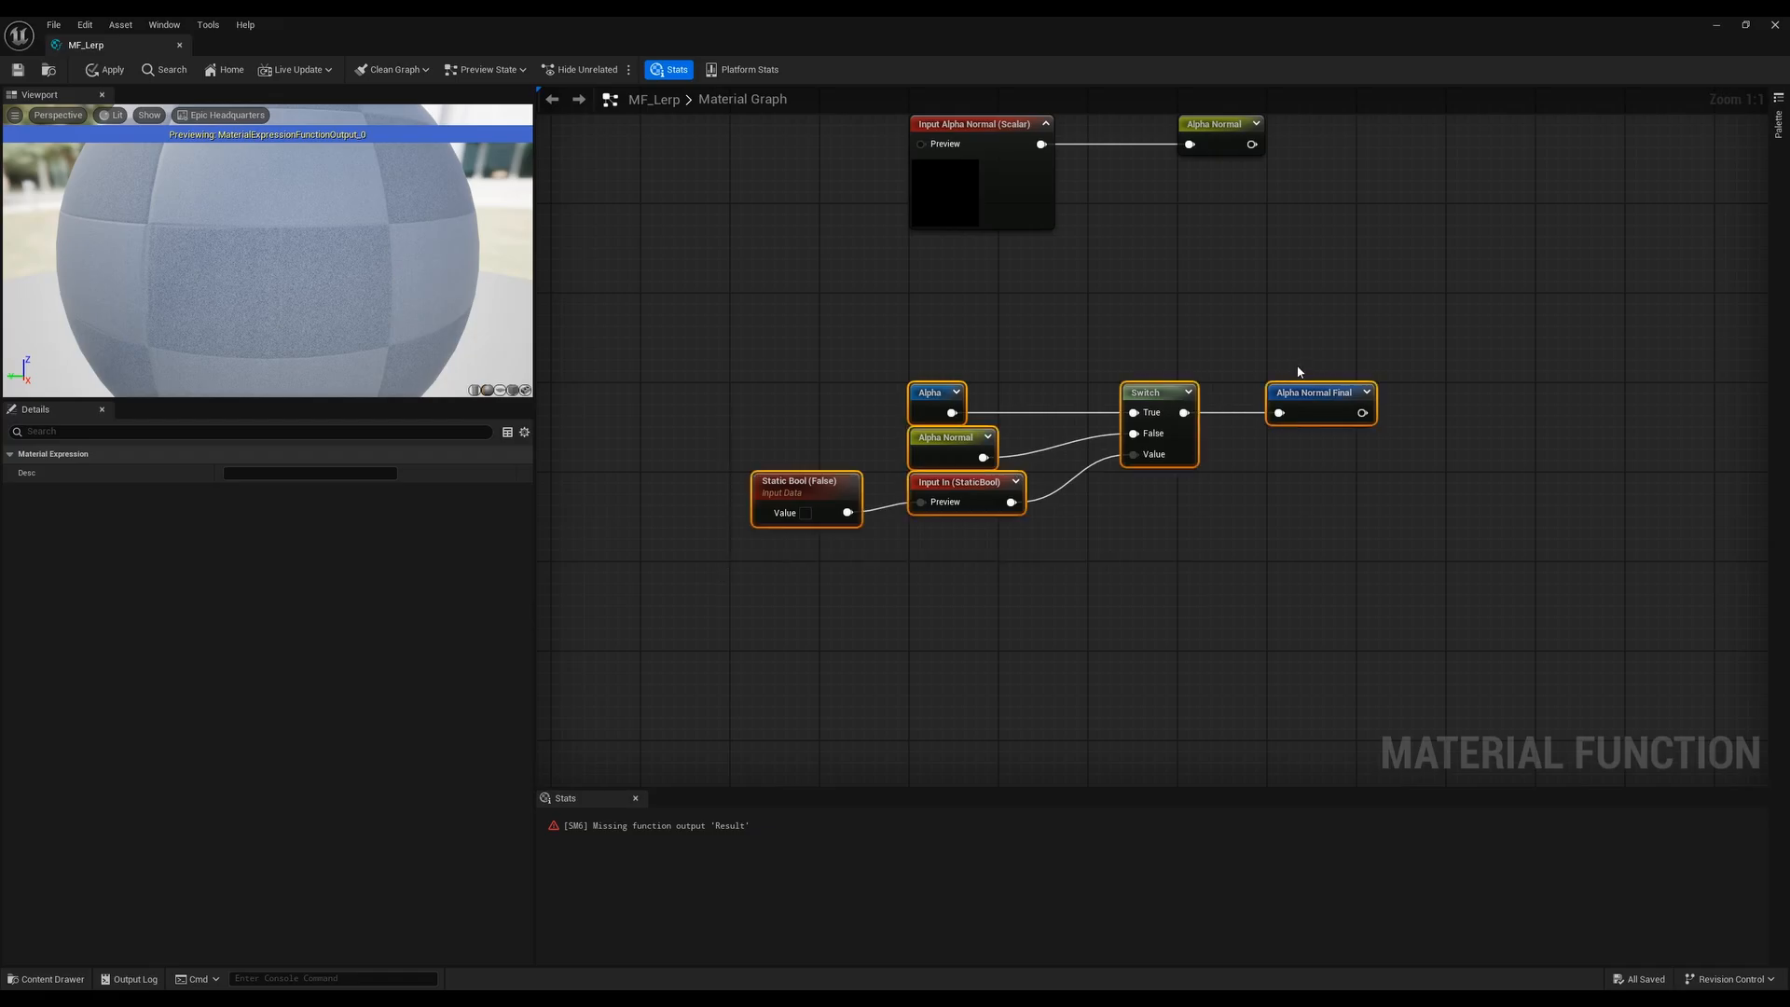
key("q")
left_click(1098, 567)
Move the whole static switch group so Static Bool lines up under the input column, and bring Alpha Normal Final closer to the Switch
right_click_drag(1262, 514, 1147, 538)
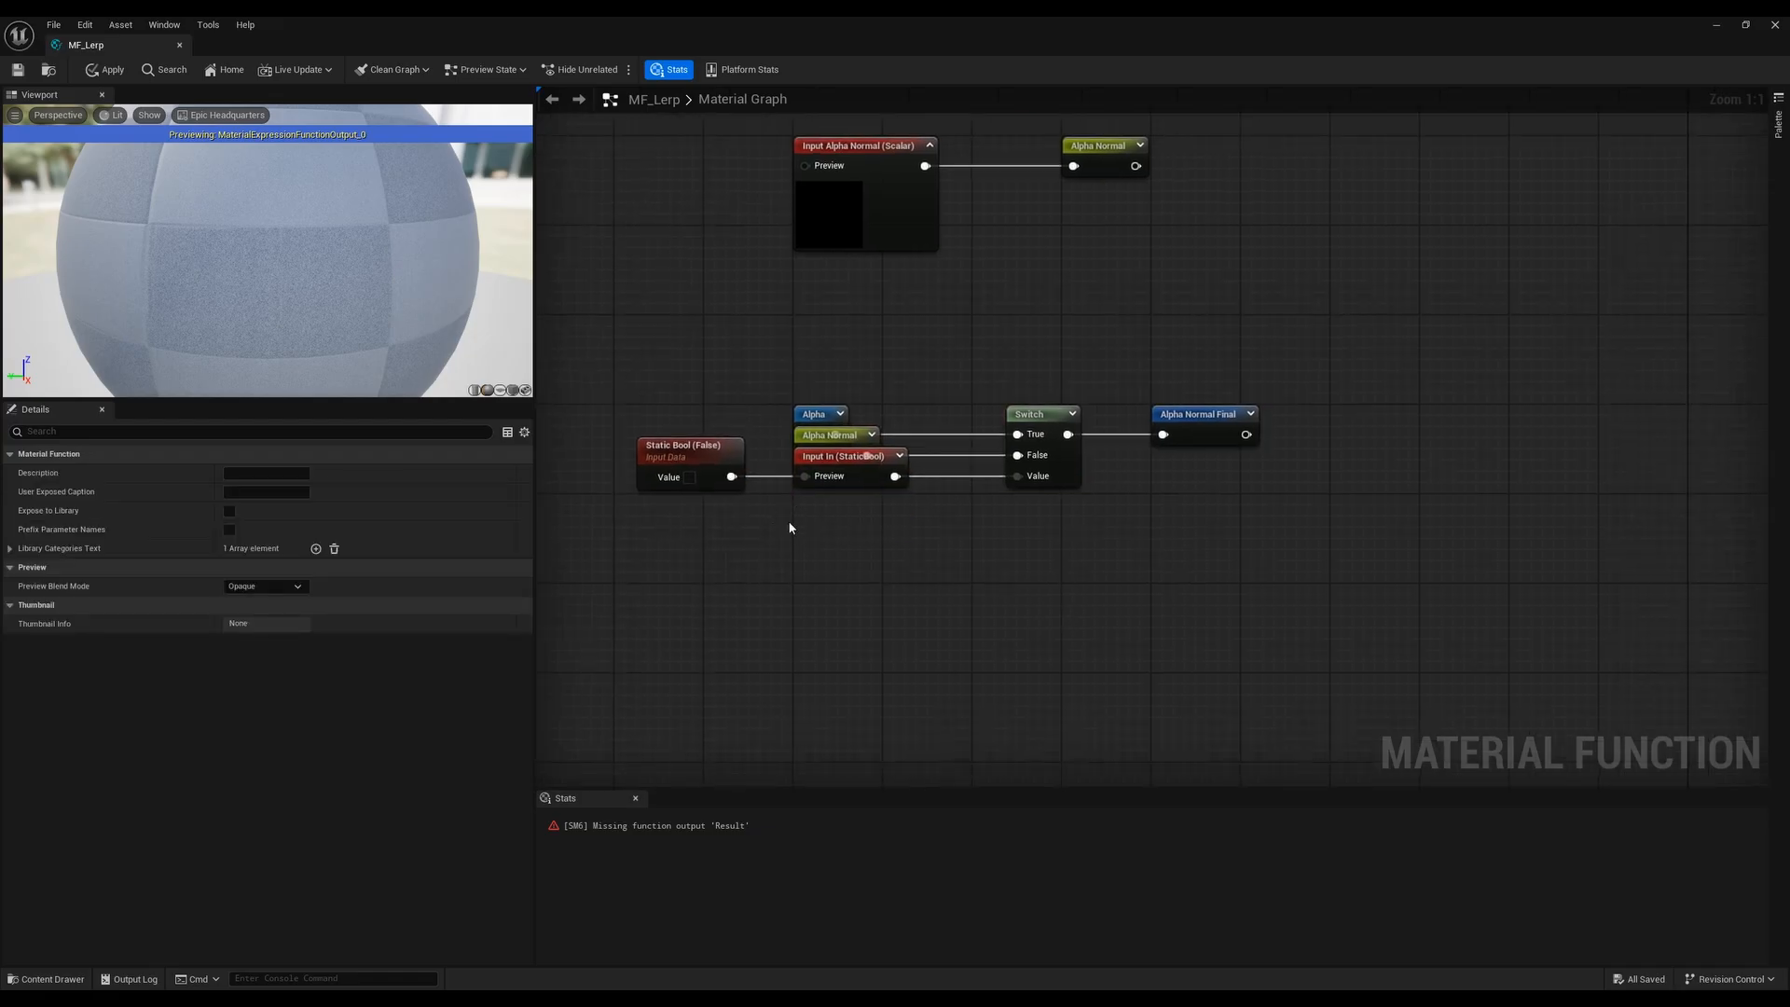
left_click_drag(789, 527, 1266, 427)
left_click_drag(728, 445, 867, 446)
left_click(1128, 561)
right_click_drag(1258, 530, 1091, 624)
left_click_drag(1233, 520, 1189, 521)
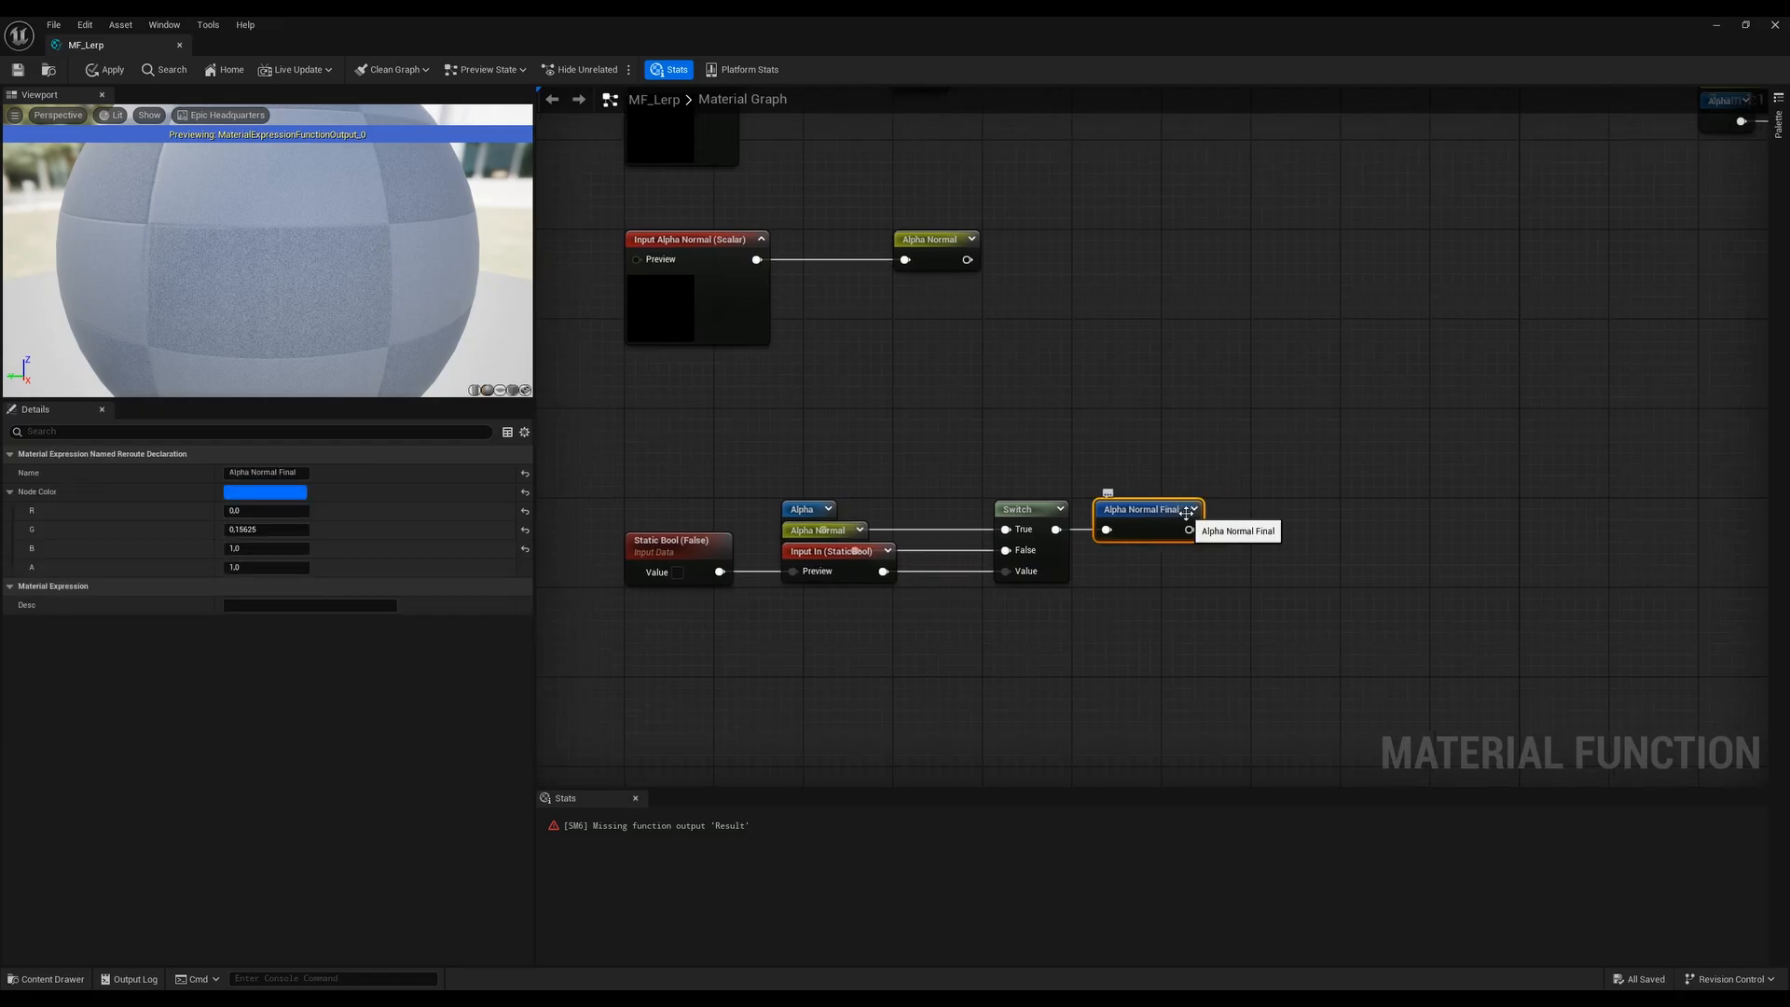
left_click(1211, 450)
Replace the Alpha Normal usage feeding the Normal Lerp's Alpha with Alpha Normal Final, tuck it under A_Normal, and apply and save the function
right_click_drag(1650, 114, 1106, 438)
left_click_drag(1134, 388, 965, 431)
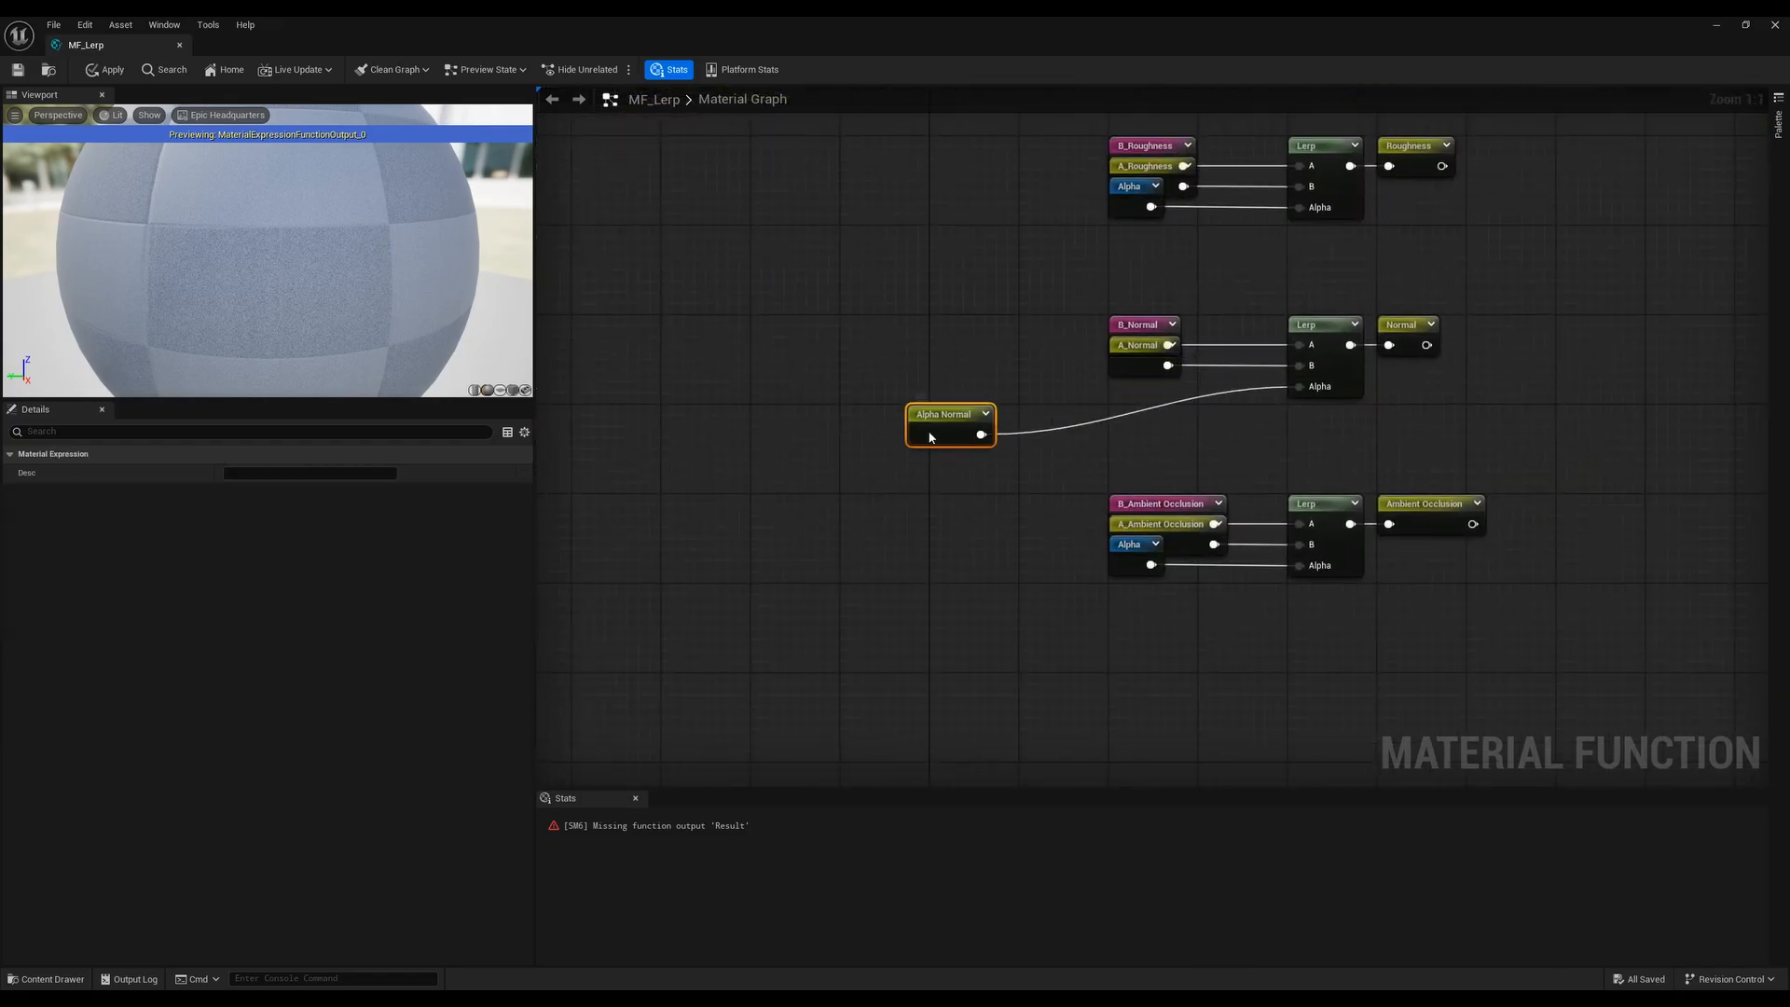
key("Delete")
right_click(985, 512)
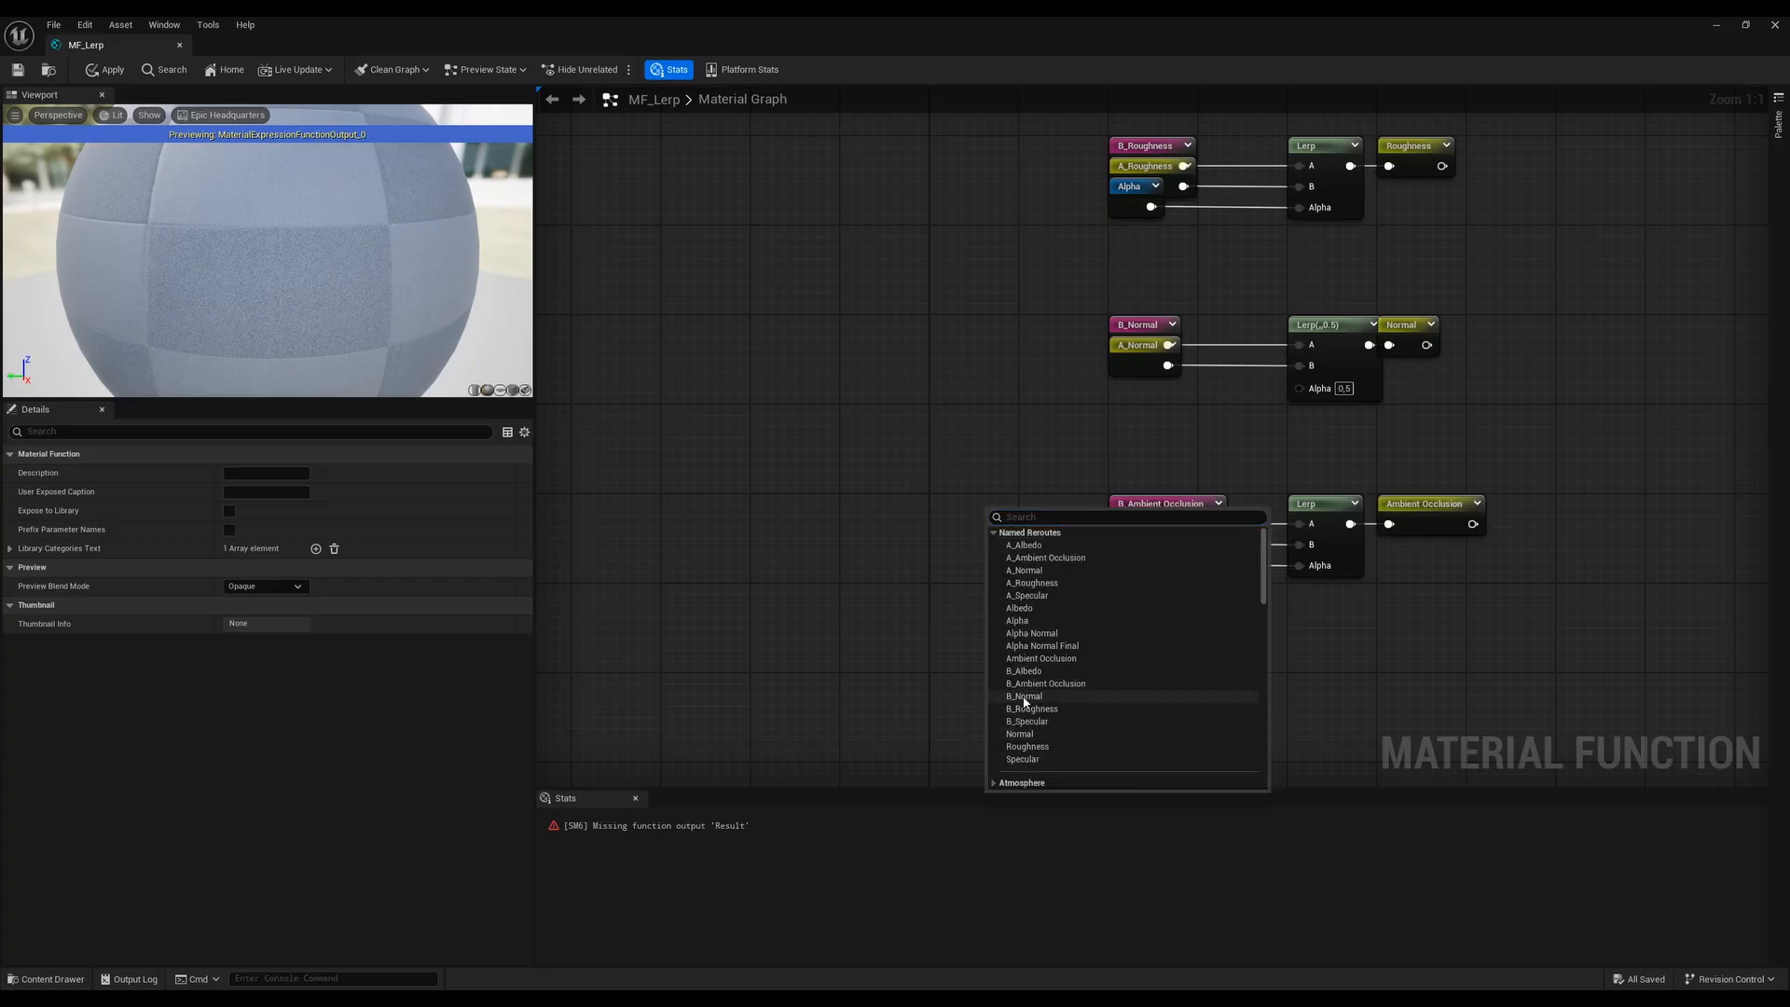
left_click(1043, 645)
left_click_drag(1030, 530, 1299, 388)
left_click_drag(1075, 432, 1391, 335)
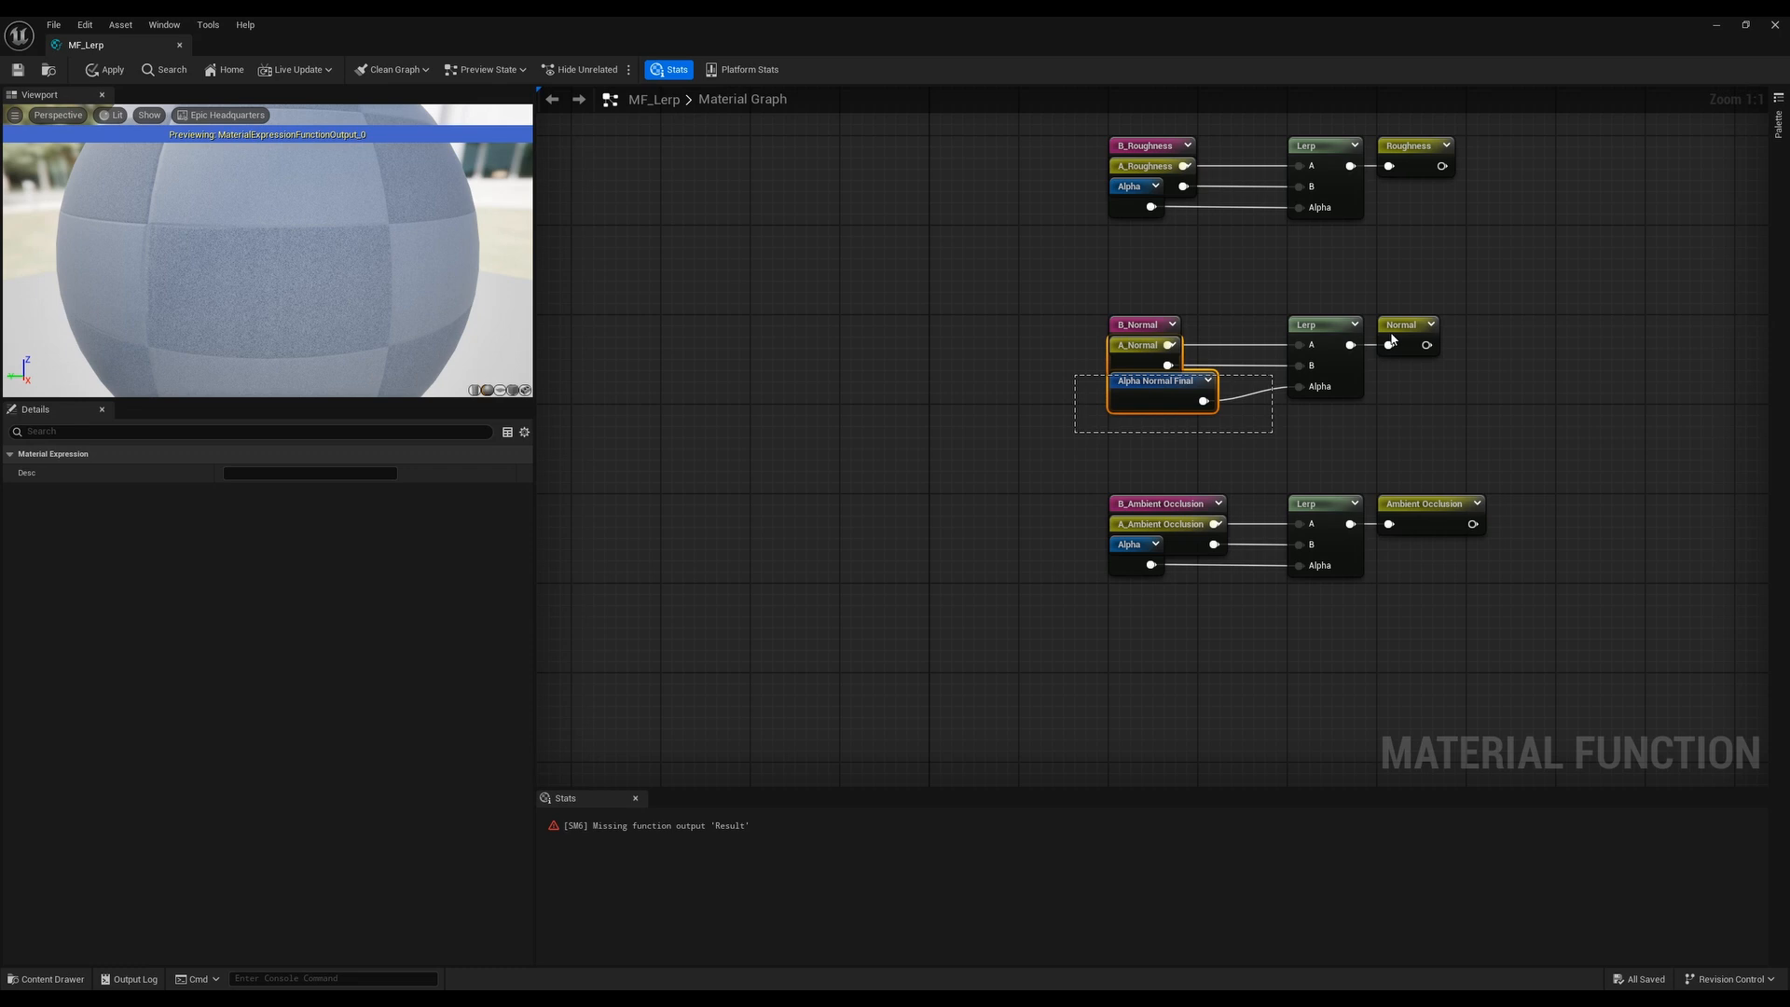
left_click(107, 69)
left_click(17, 69)
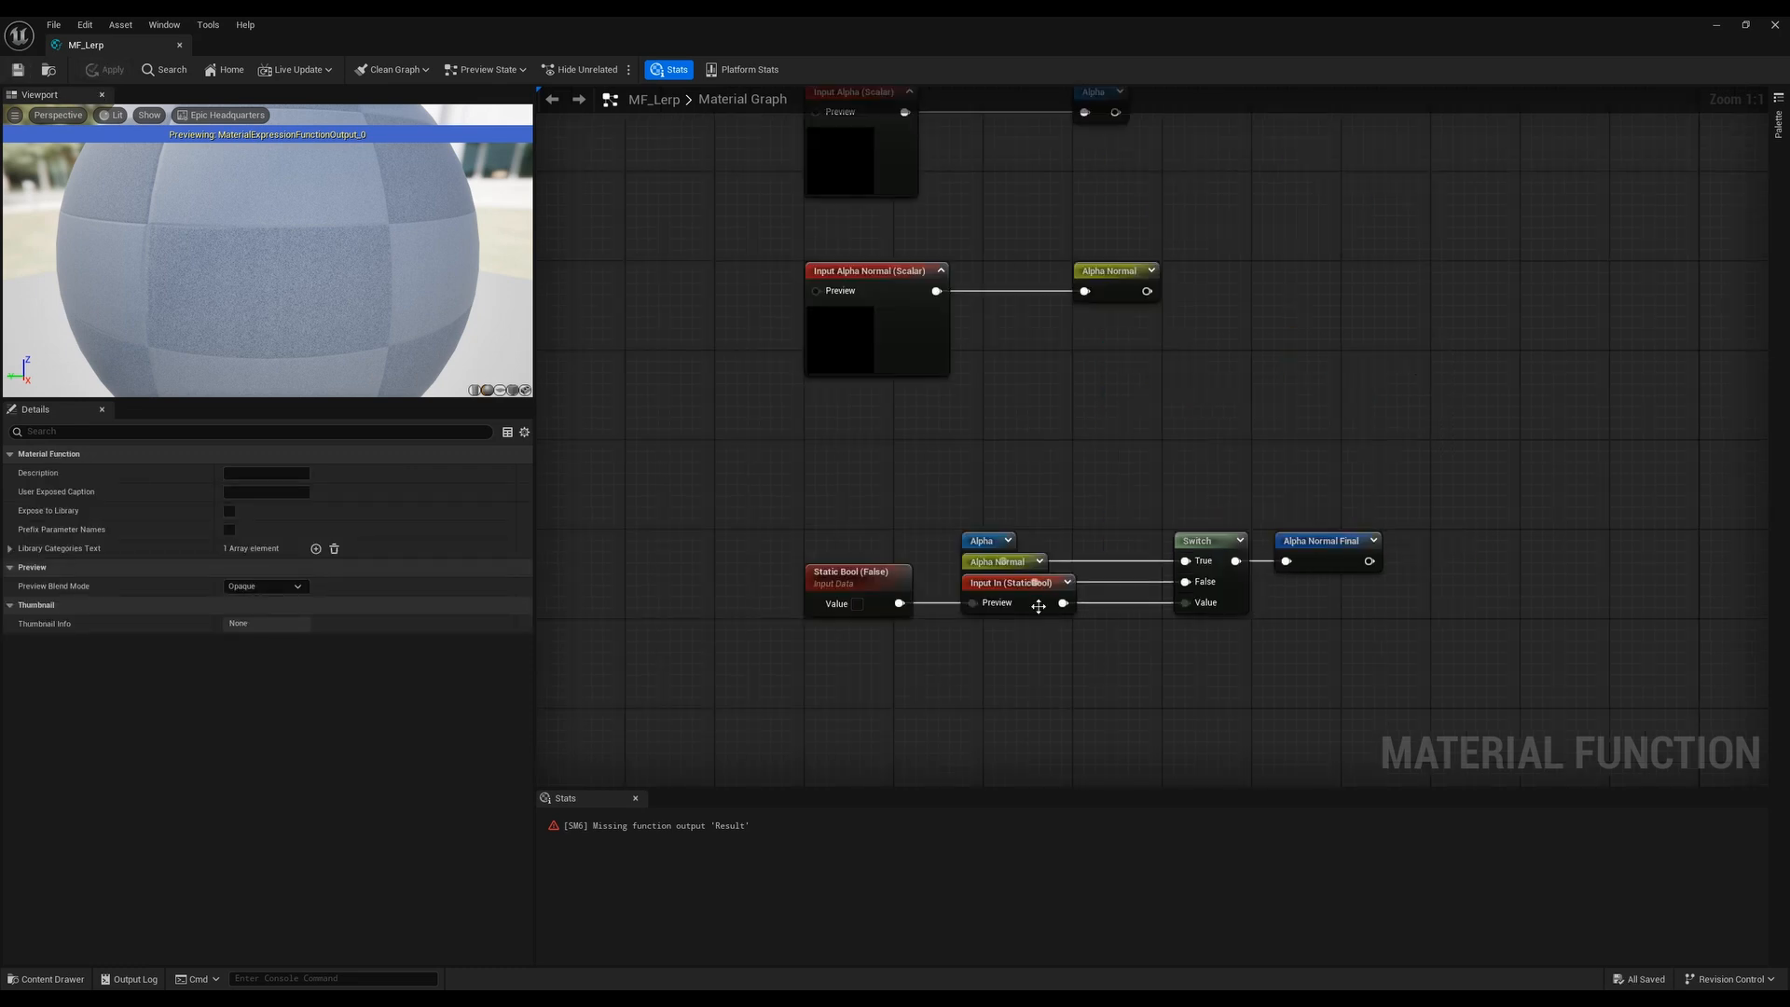
Rename the StaticBool function input as Vertex Paint and apply the change
left_click(1038, 606)
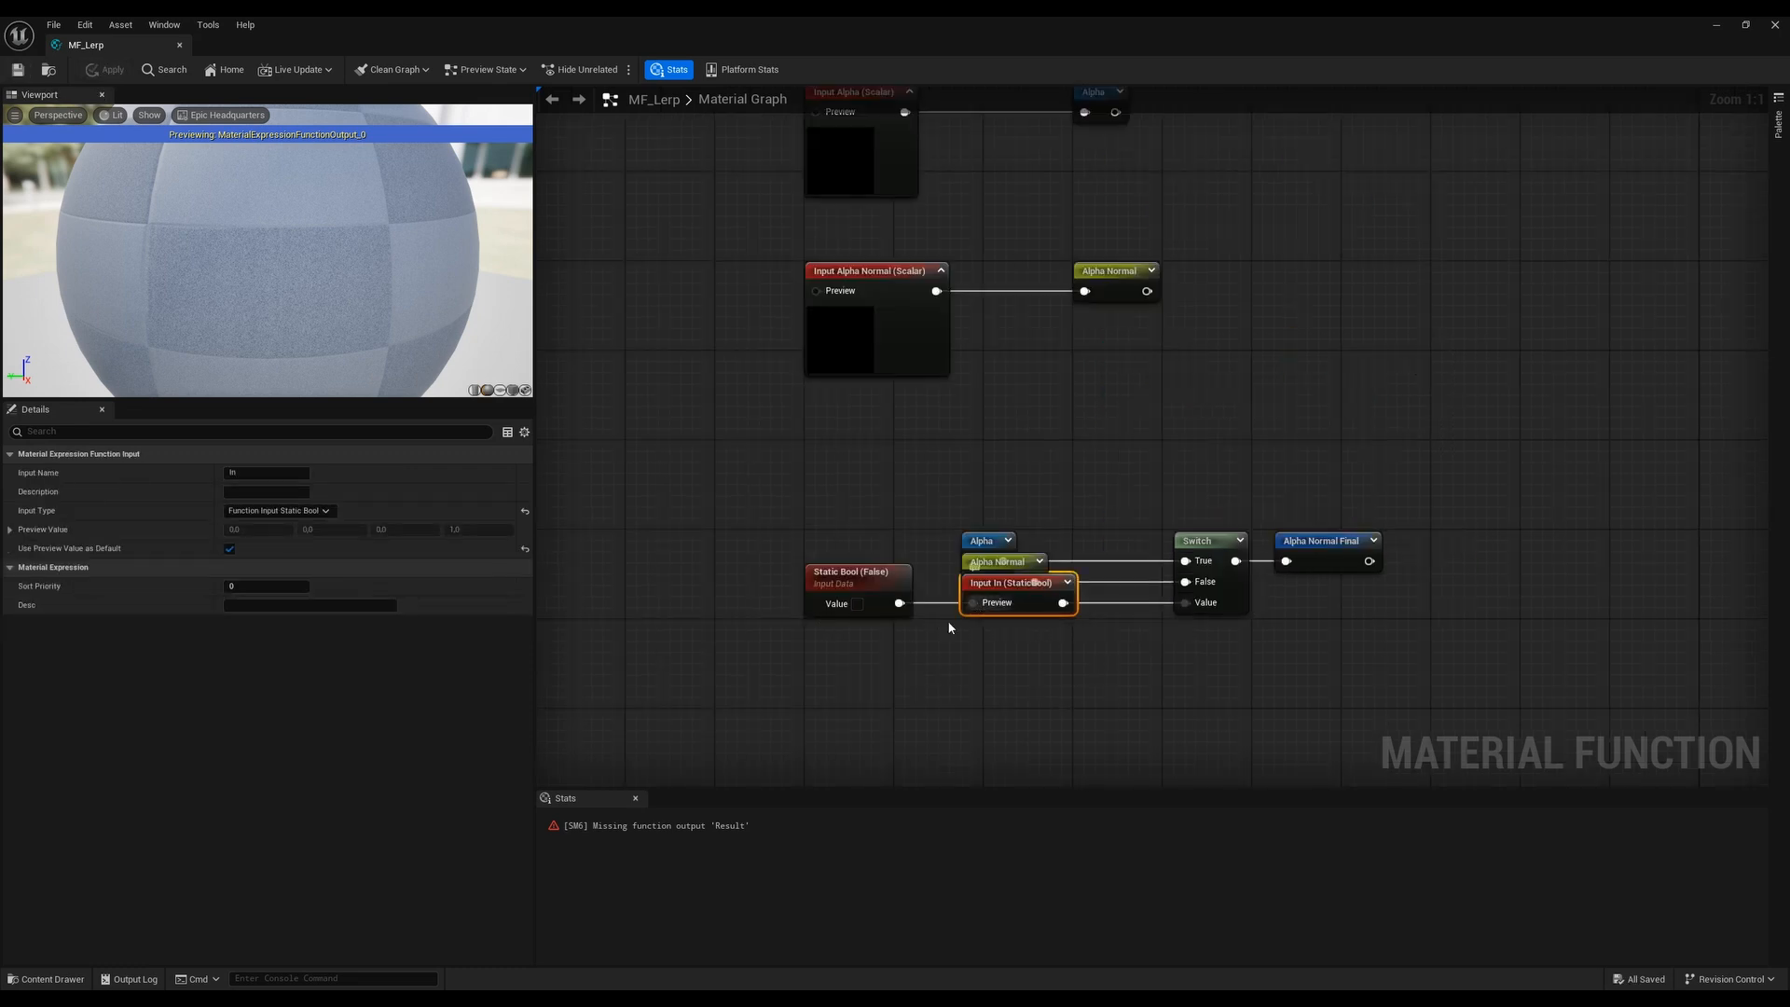
left_click(244, 473)
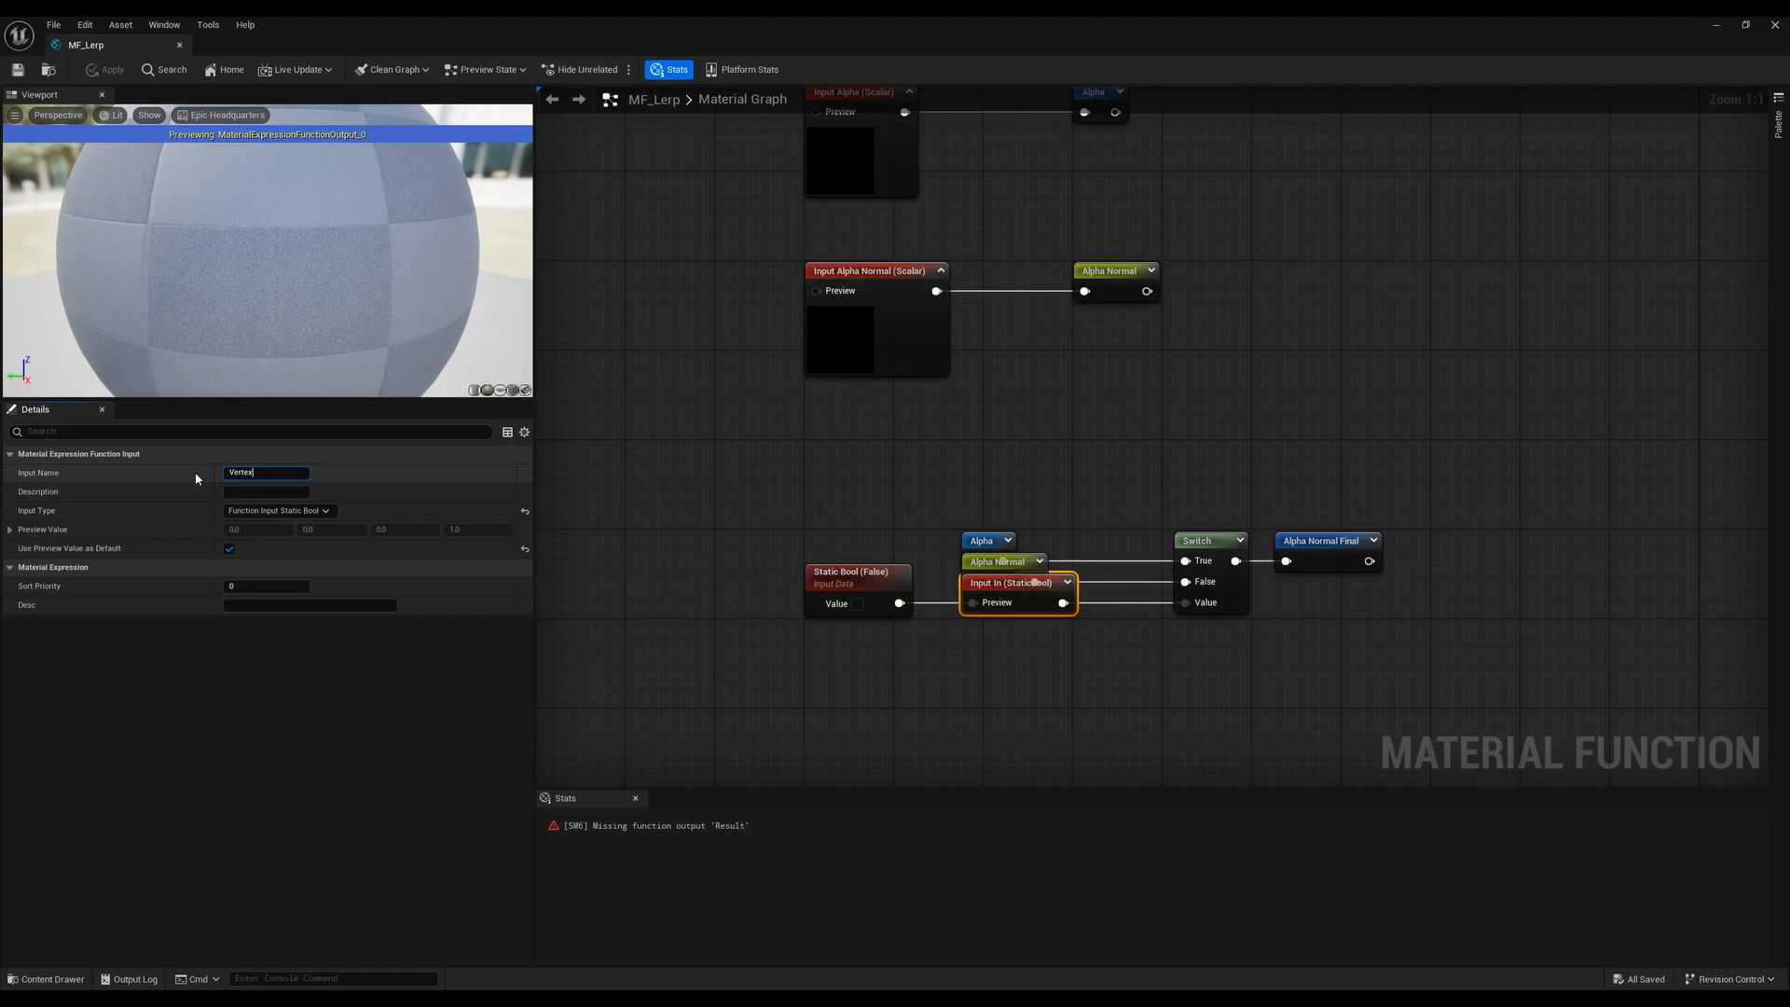
type("Paint")
key("Return")
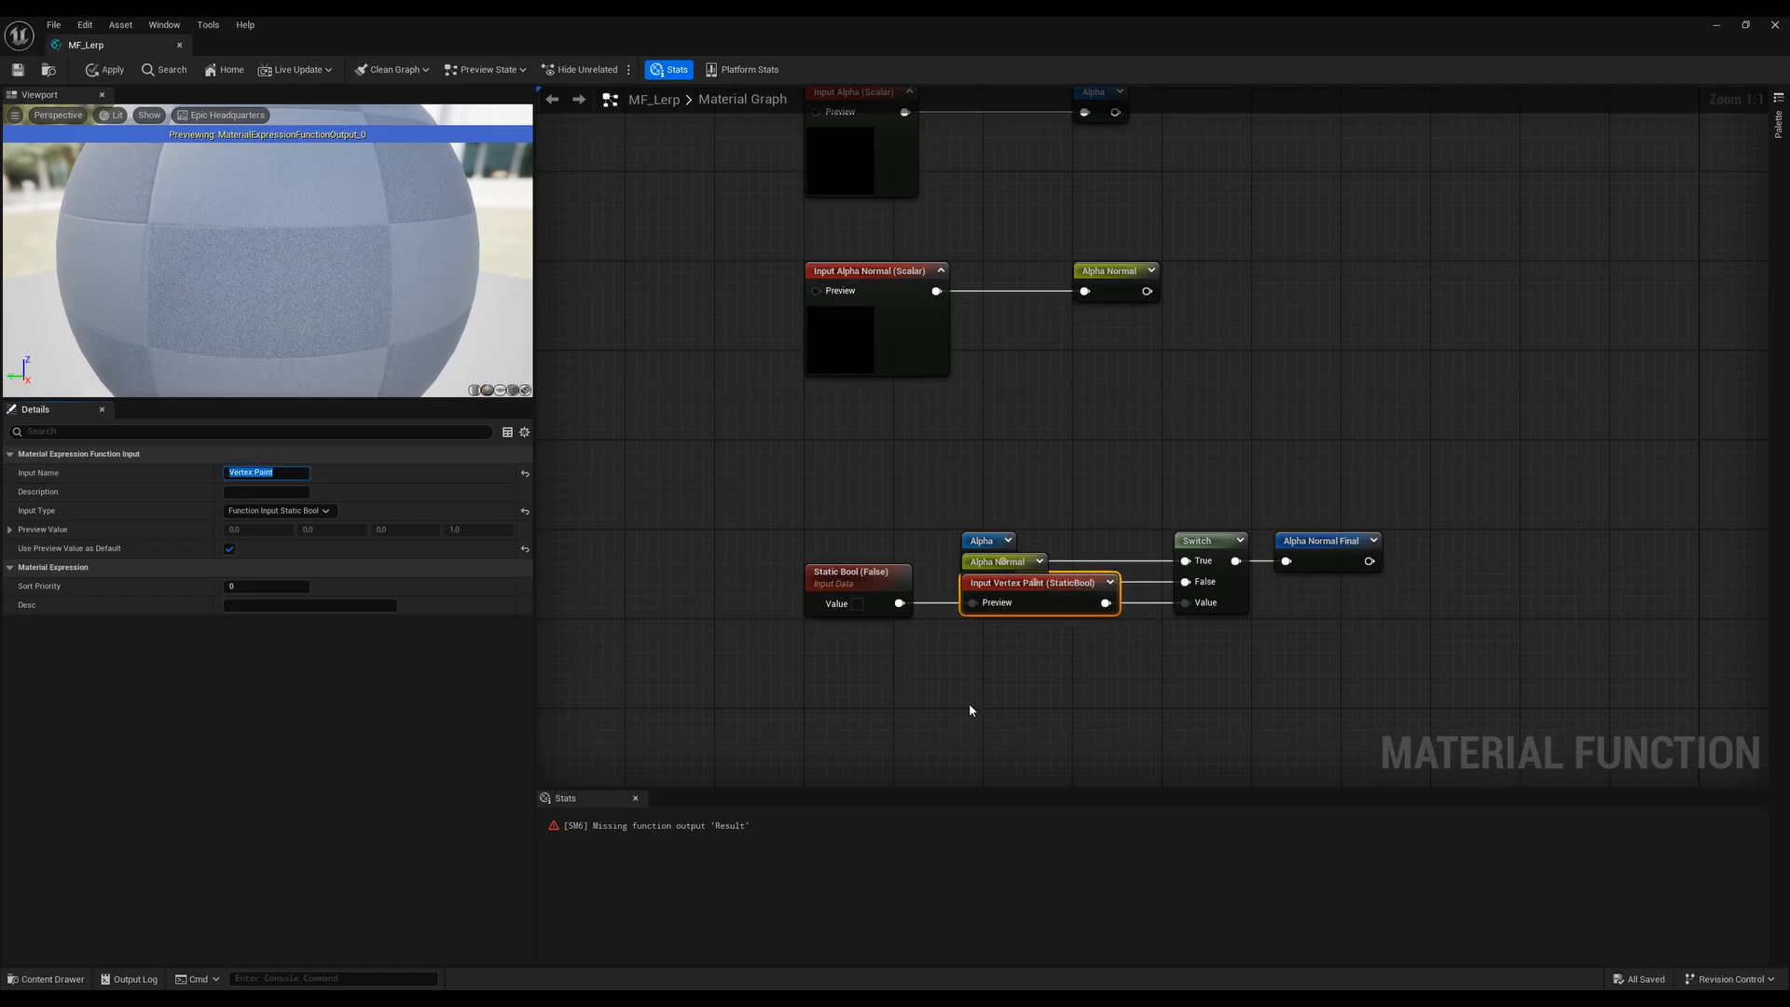
left_click(1108, 654)
left_click(110, 70)
Delete the Output Result node next to the Albedo Lerp group
right_click_drag(635, 305, 703, 516)
scroll(1116, 606, "down", 6)
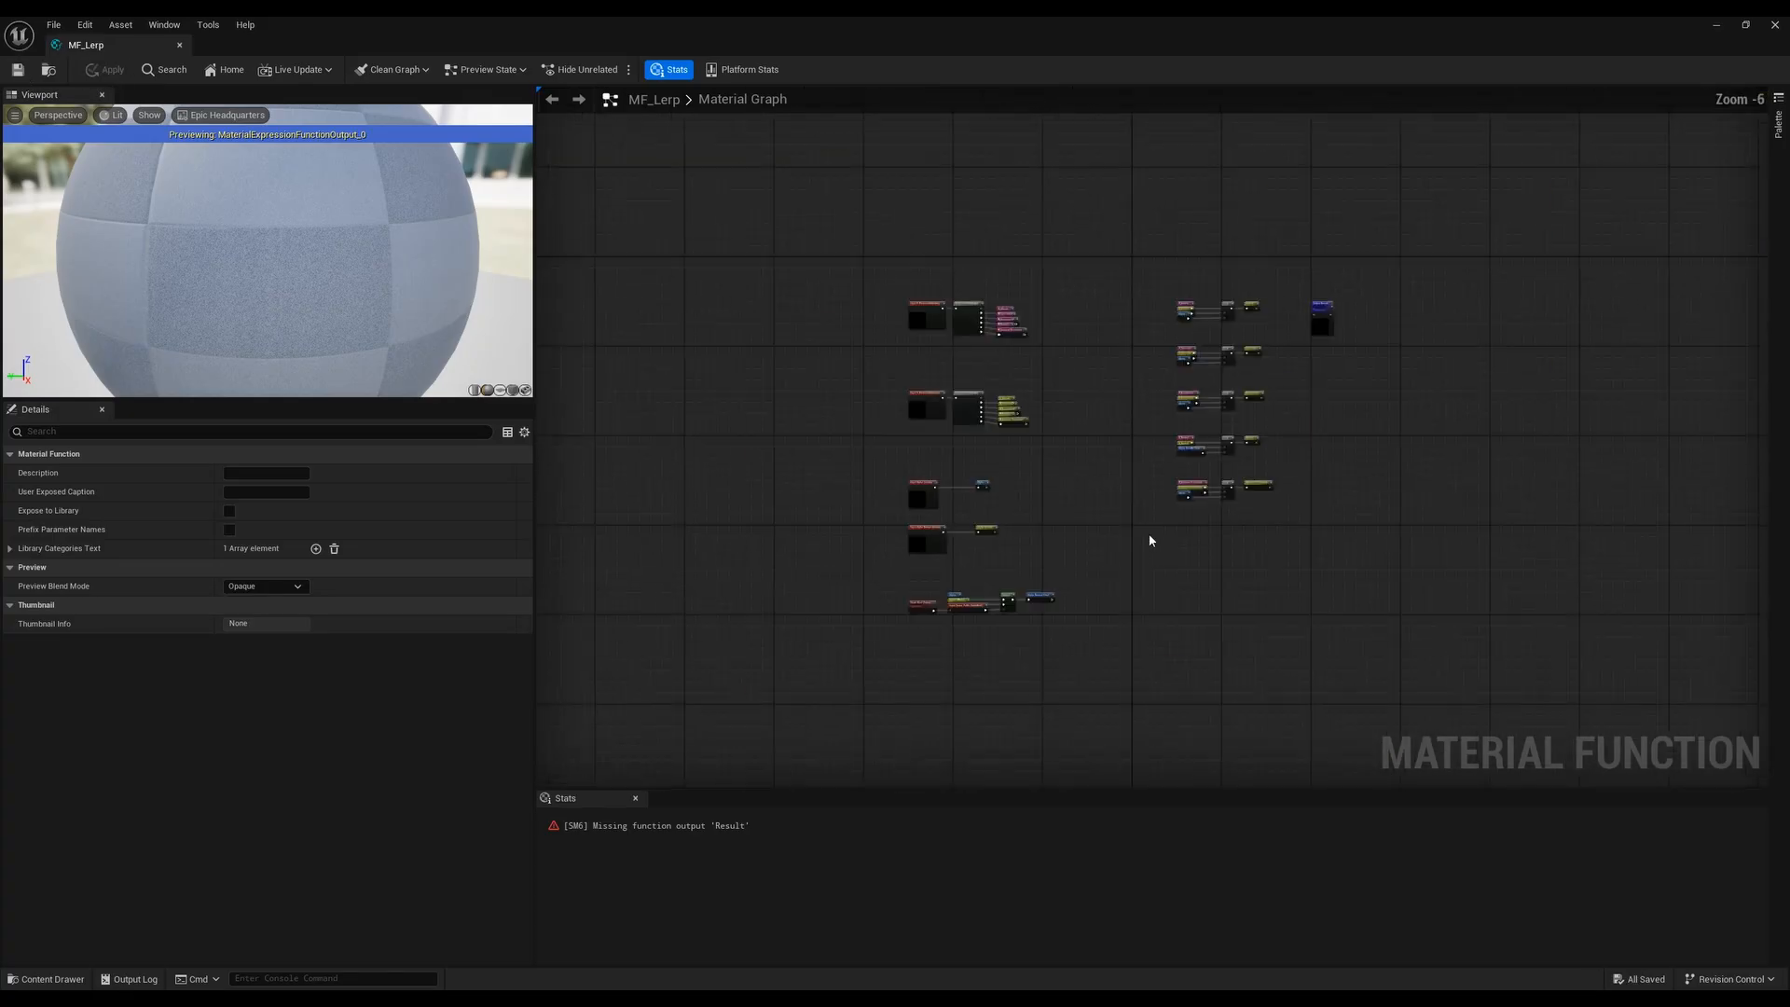
scroll(960, 540, "up", 6)
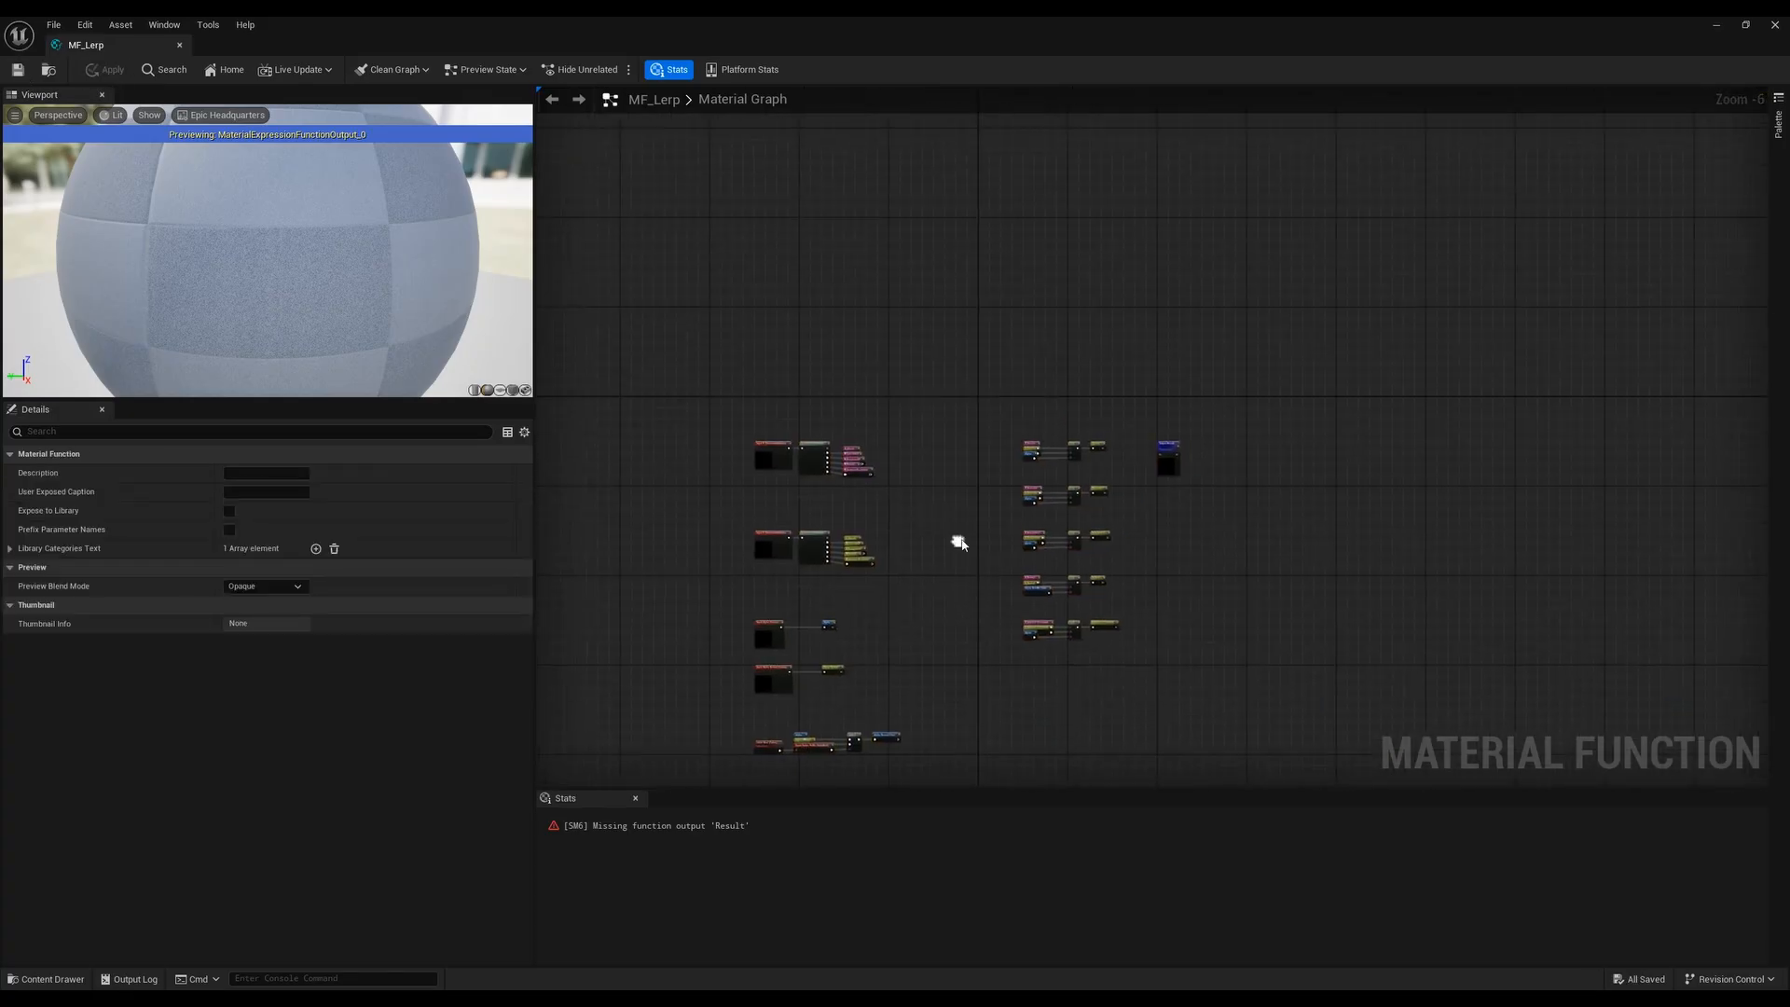
left_click(1450, 334)
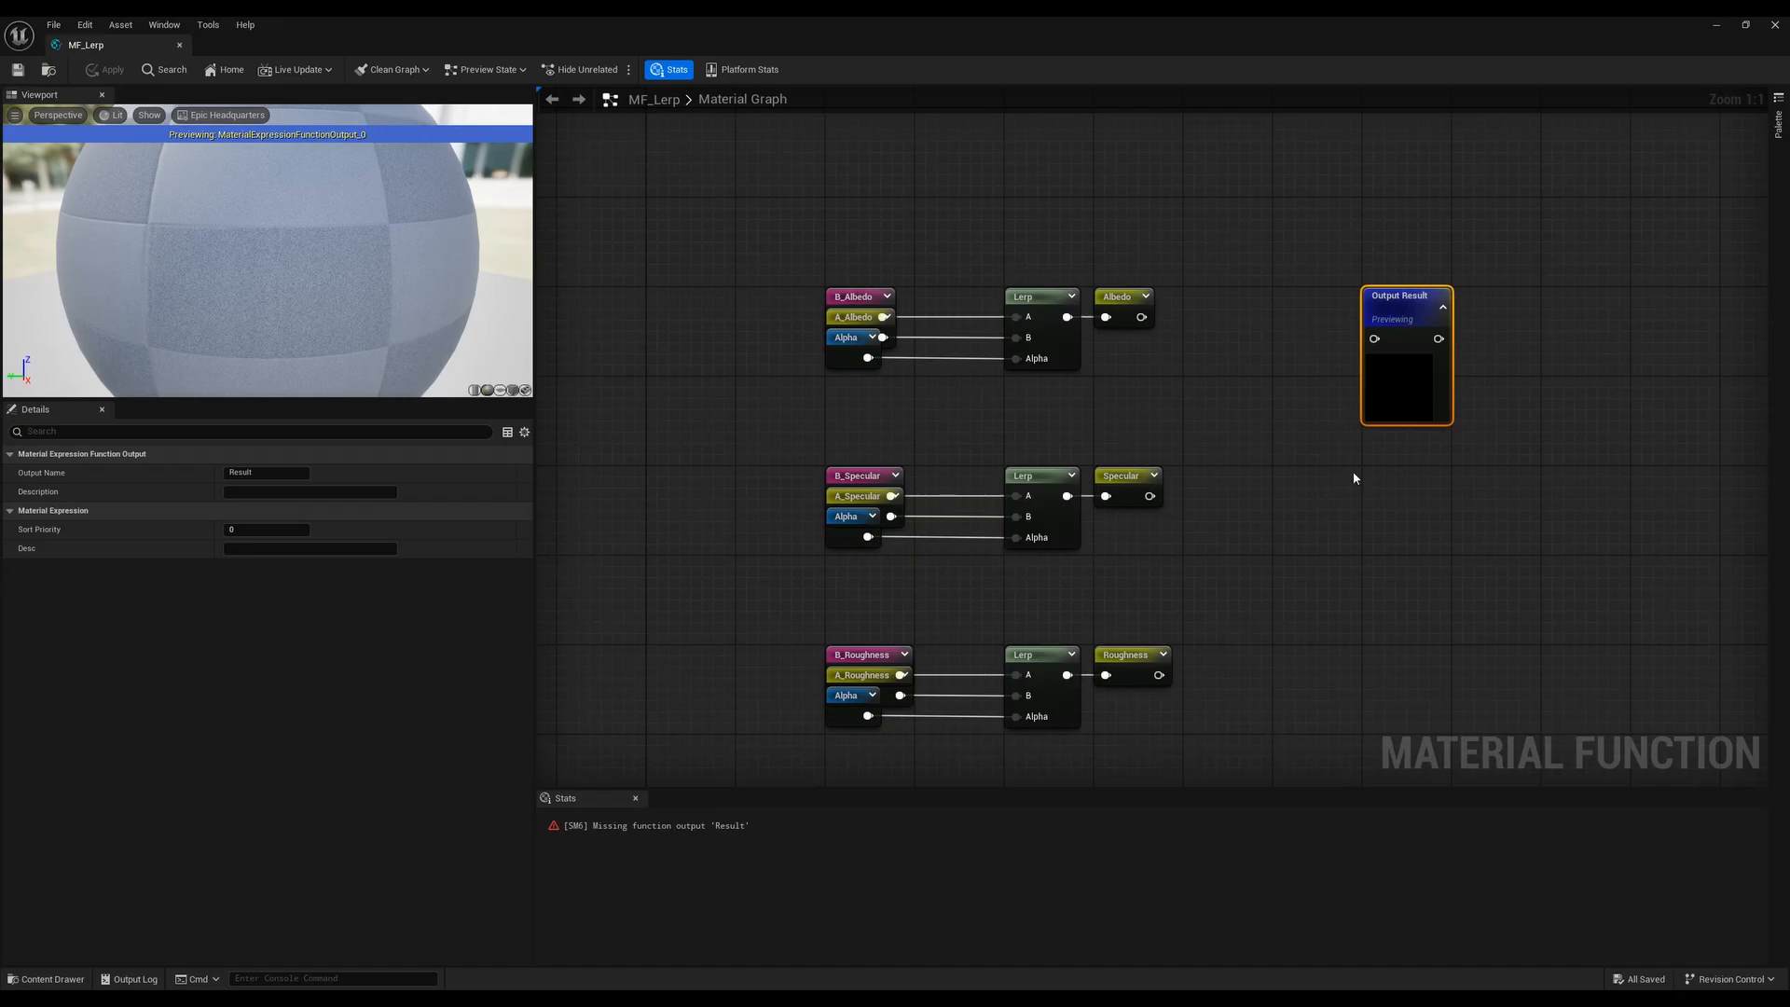
key("Delete")
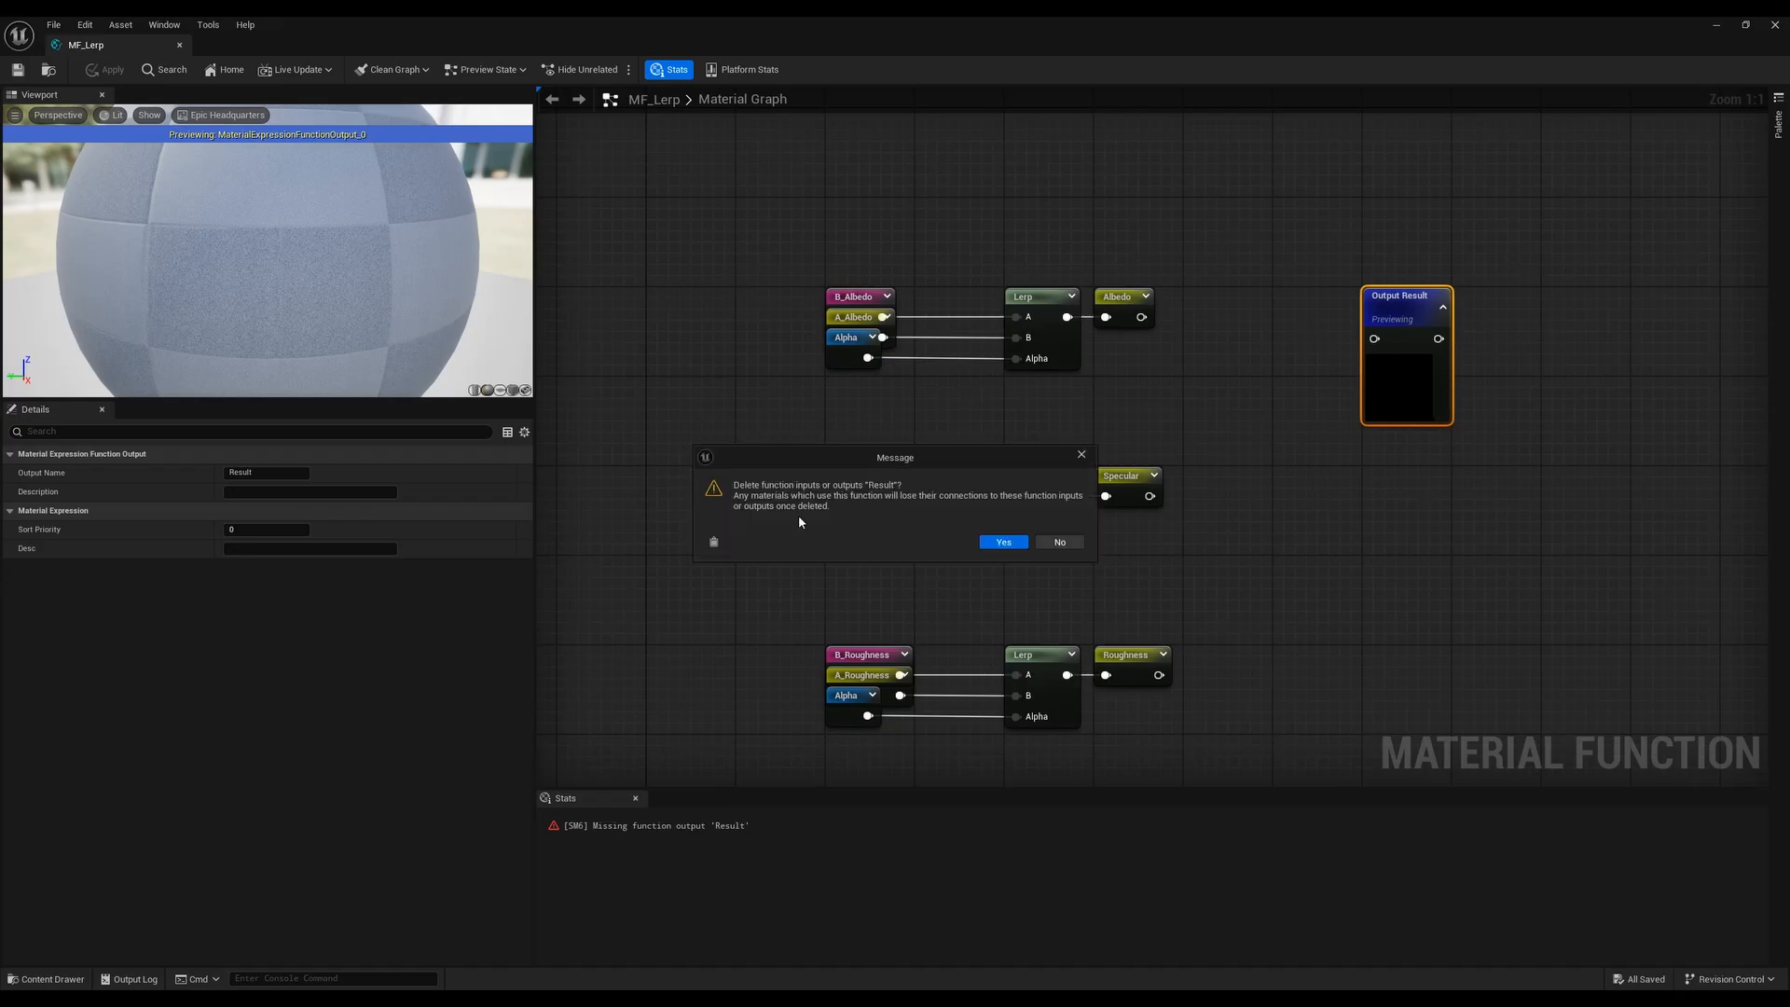
left_click(1003, 542)
Collapse the previews of the B, A, Alpha and Alpha Normal function inputs
scroll(1057, 567, "down", 4)
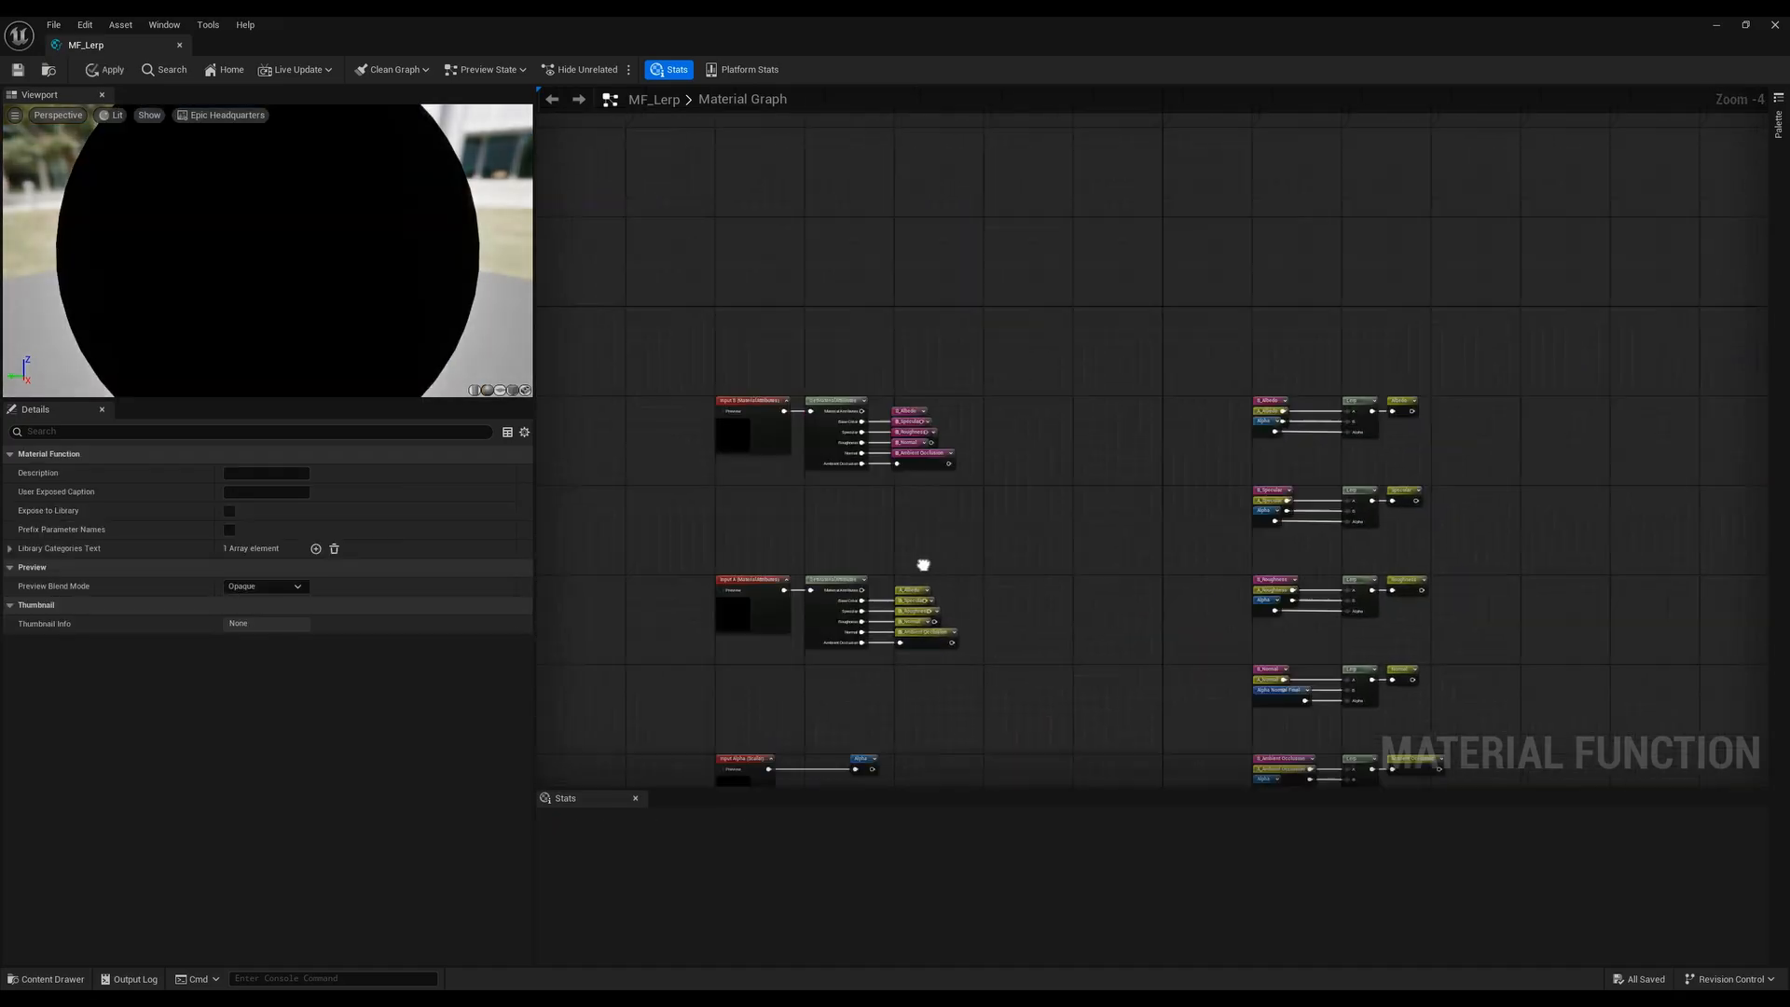
scroll(840, 494, "up", 5)
left_click(949, 311)
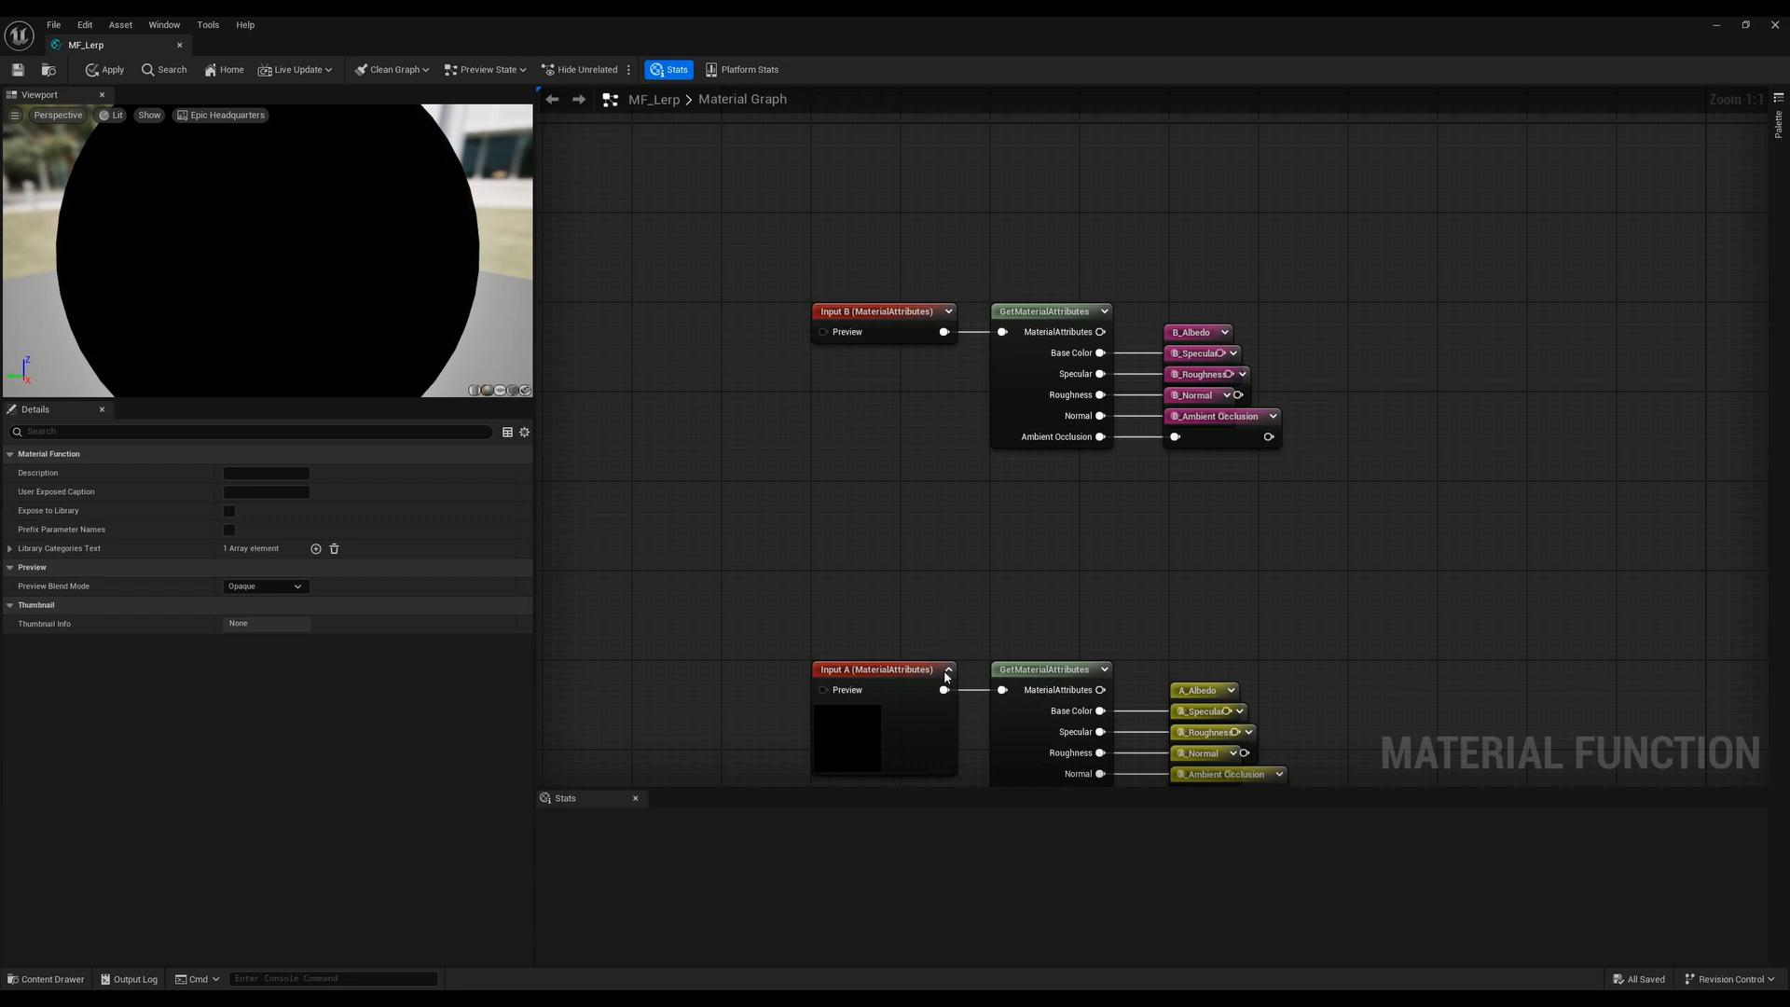
left_click(948, 670)
right_click_drag(910, 645, 910, 261)
scroll(891, 590, "down", 2)
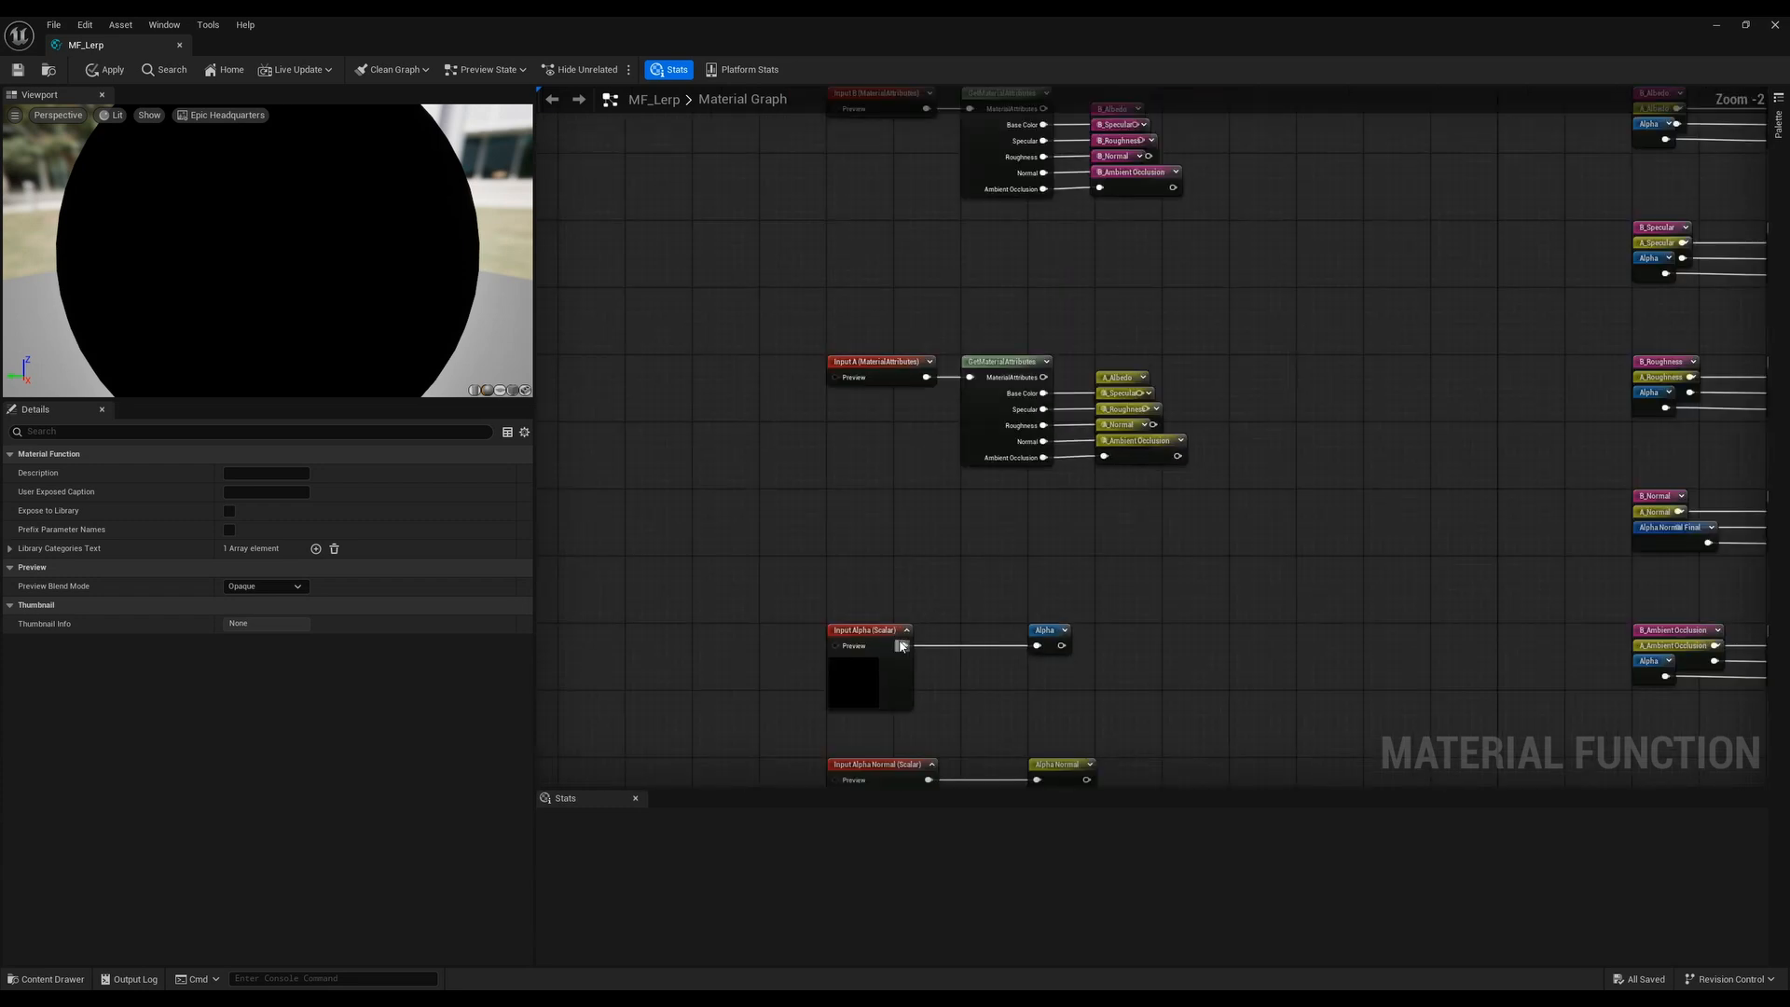
left_click(906, 630)
right_click_drag(773, 716, 793, 523)
left_click(952, 572)
Set the sort priority of function input B to 1 and check the settings of input A
right_click_drag(890, 697, 892, 489)
right_click_drag(867, 420, 861, 652)
right_click_drag(793, 322, 769, 565)
right_click_drag(804, 242, 817, 429)
scroll(846, 450, "up", 2)
right_click_drag(879, 556, 907, 277)
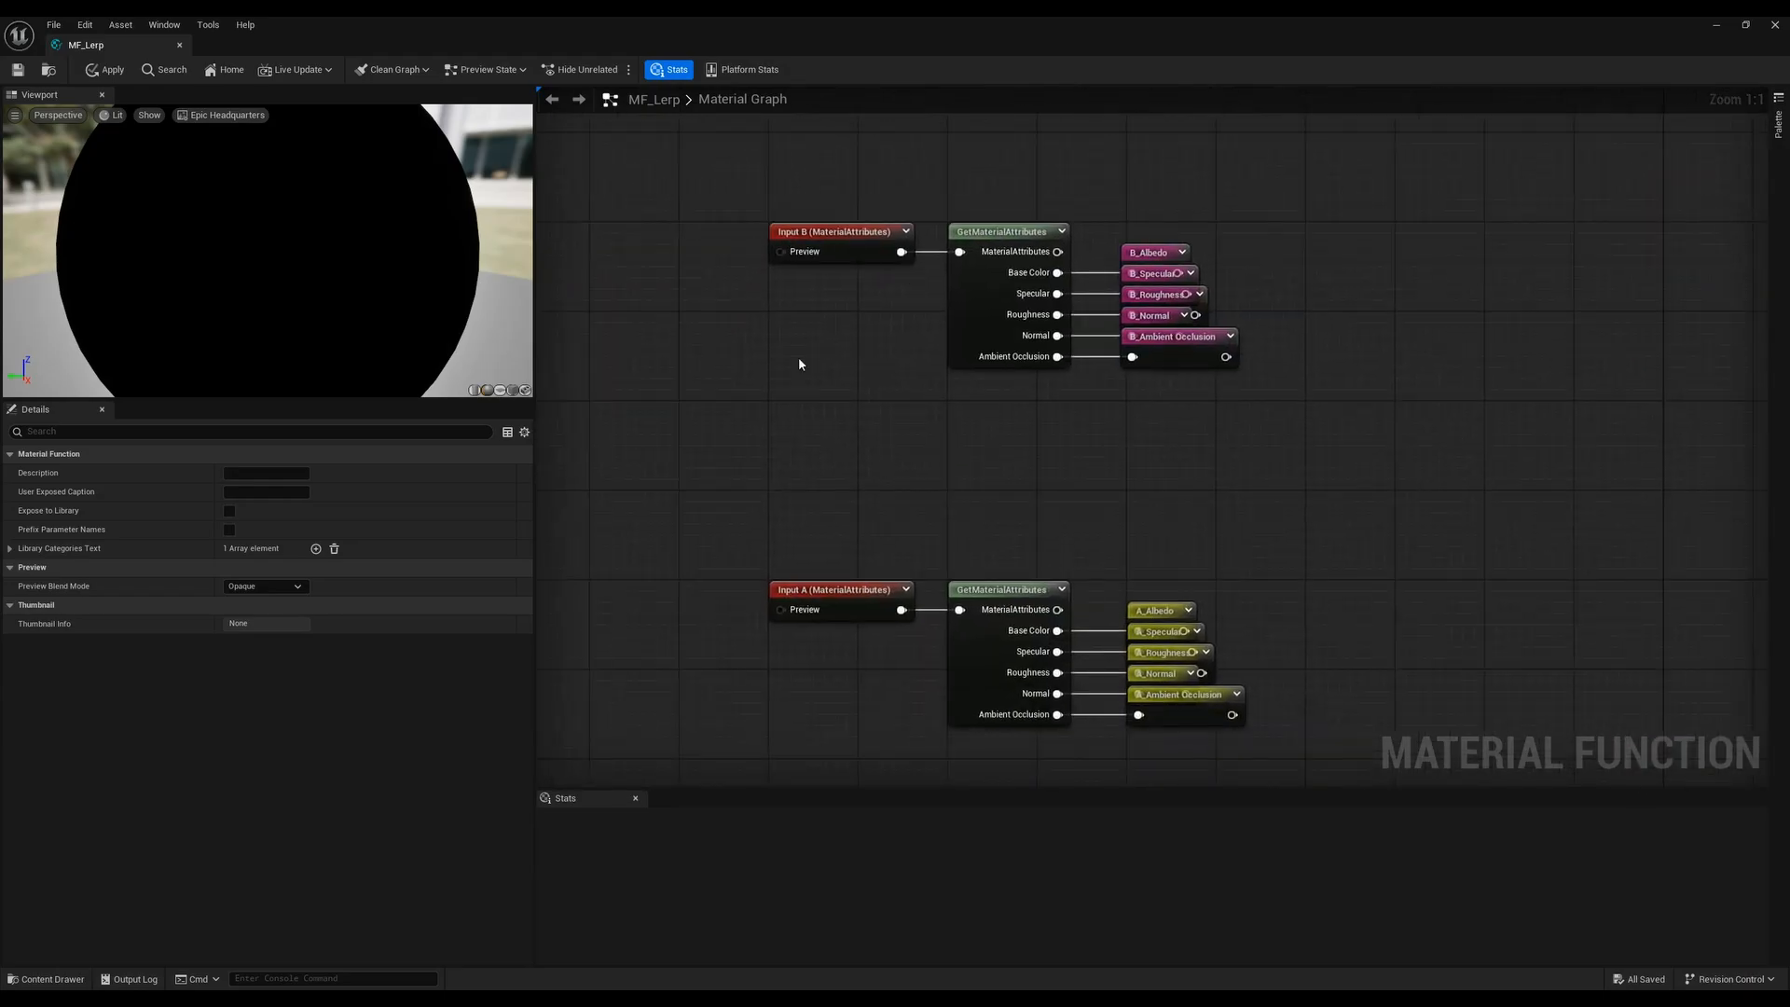
left_click(844, 233)
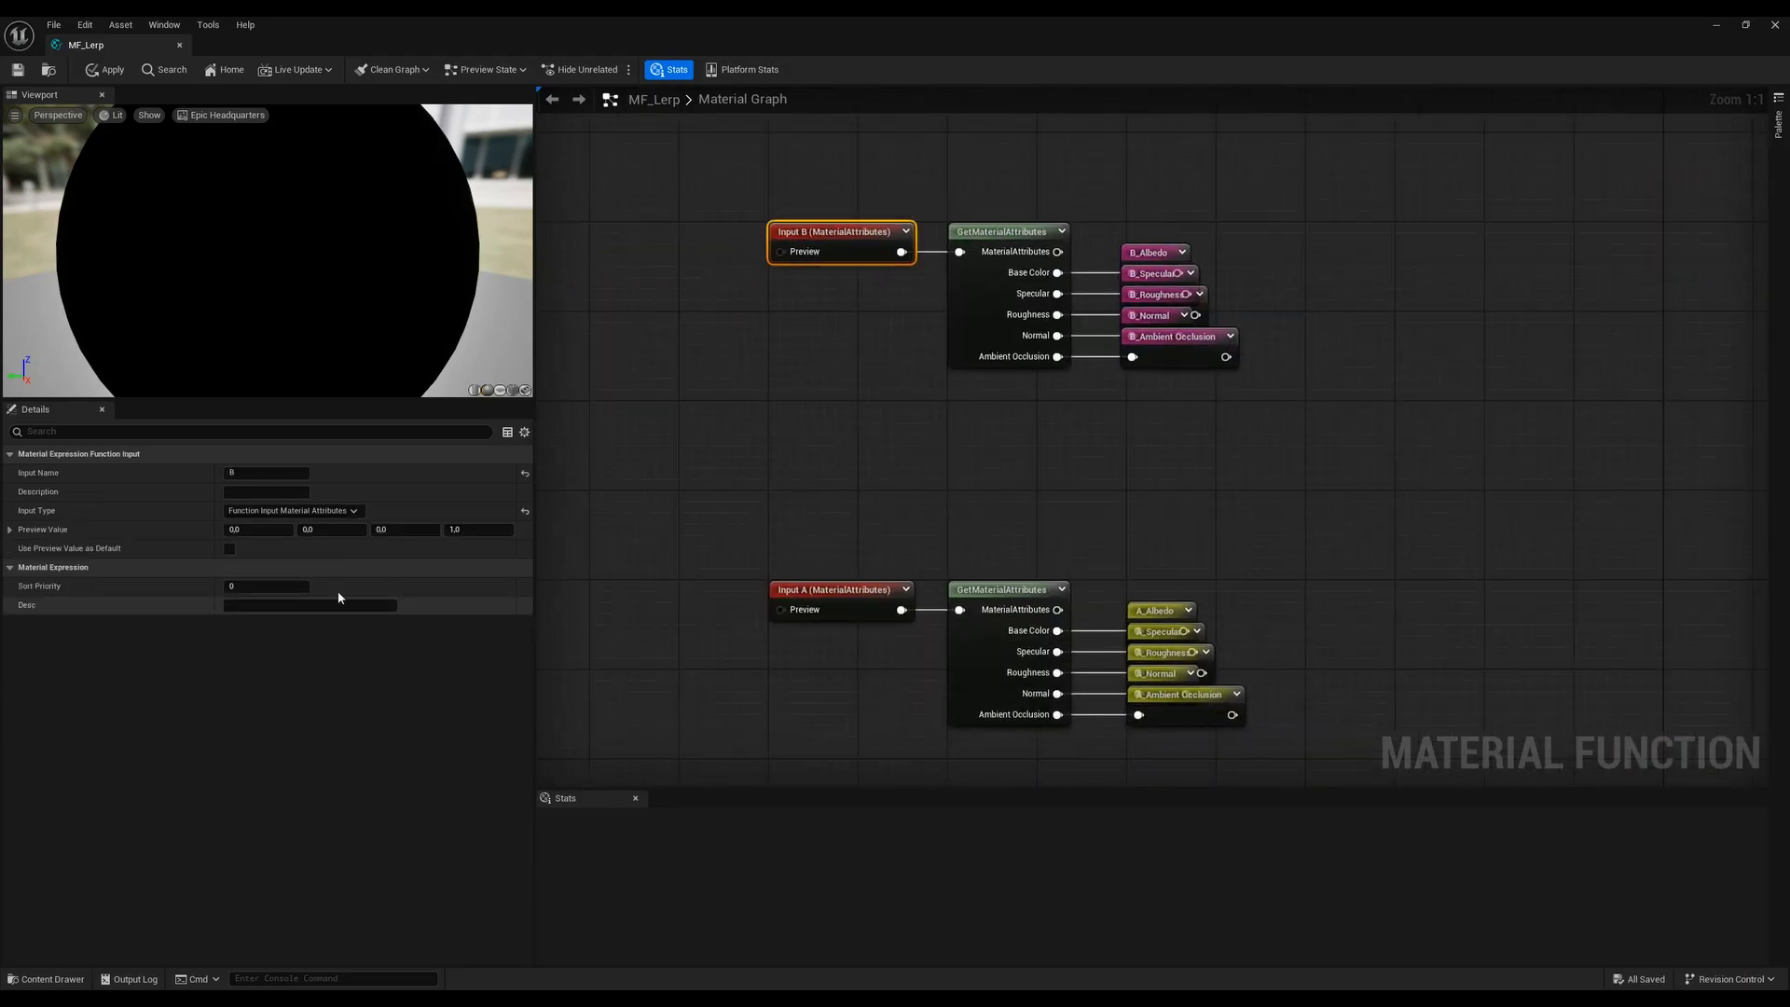
left_click(254, 588)
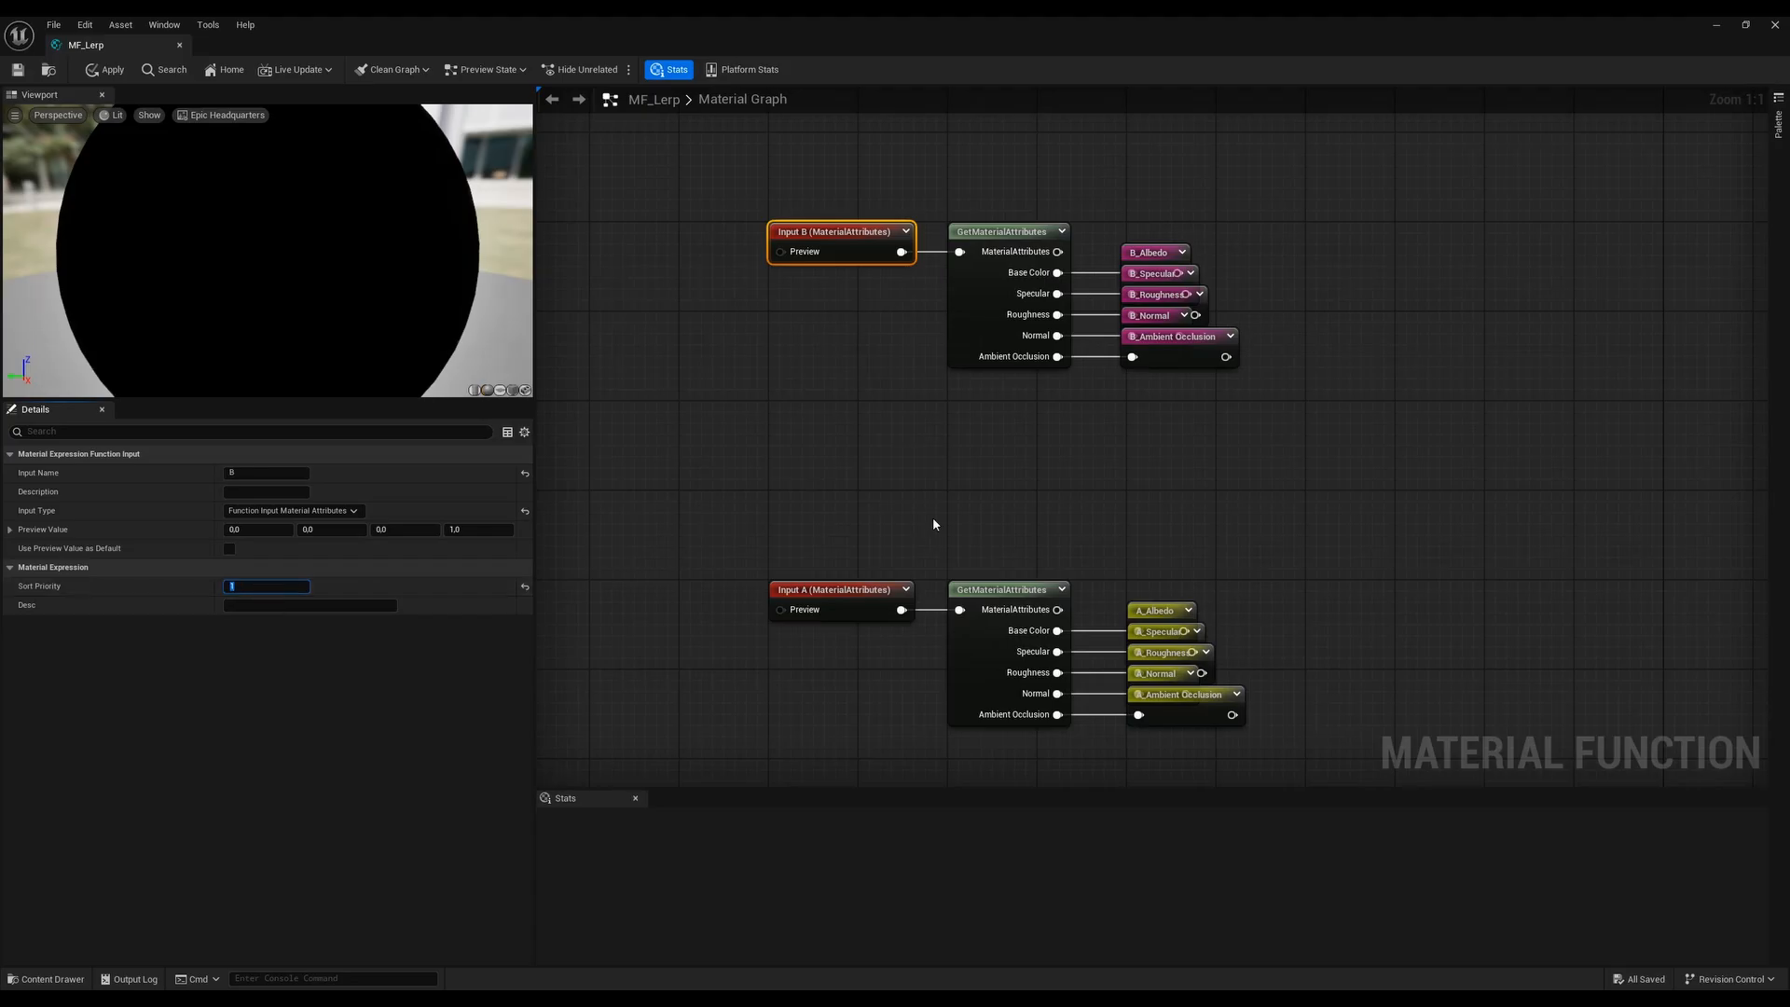
left_click(830, 595)
left_click(811, 481)
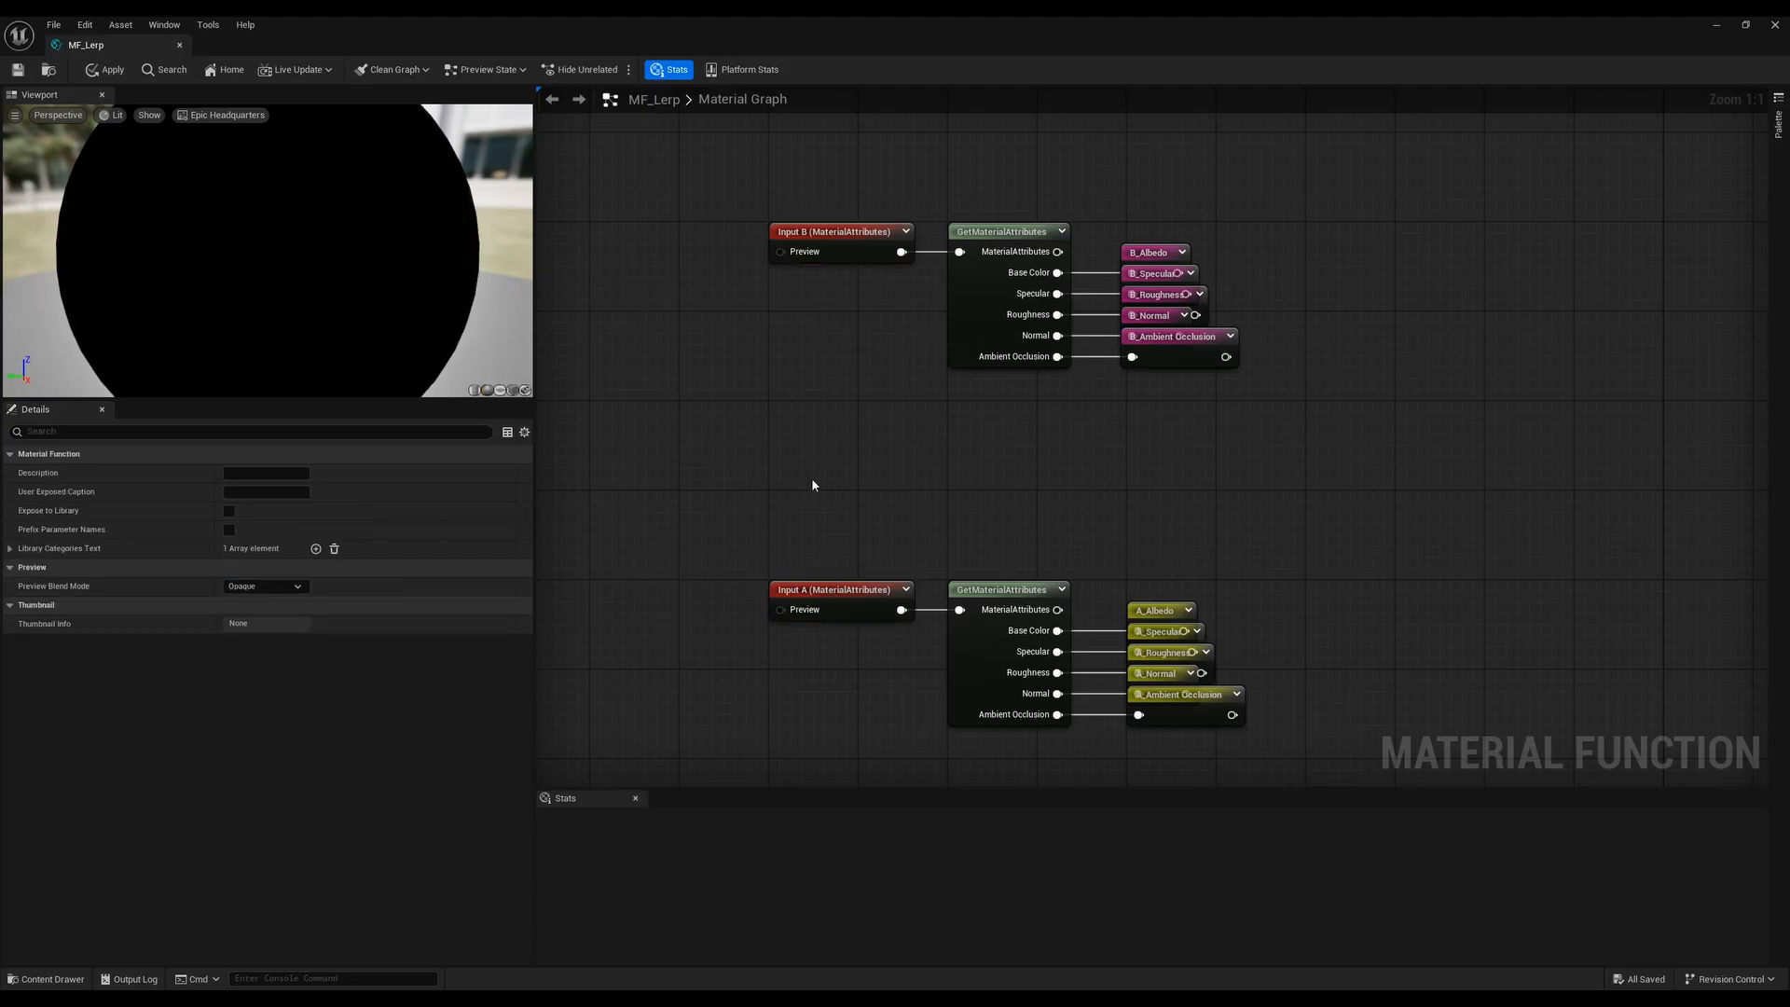
Check the settings of the Alpha scalar input and set the Alpha Normal input's sort priority to 3
right_click_drag(841, 440, 803, 297)
right_click_drag(786, 774, 880, 464)
left_click(874, 471)
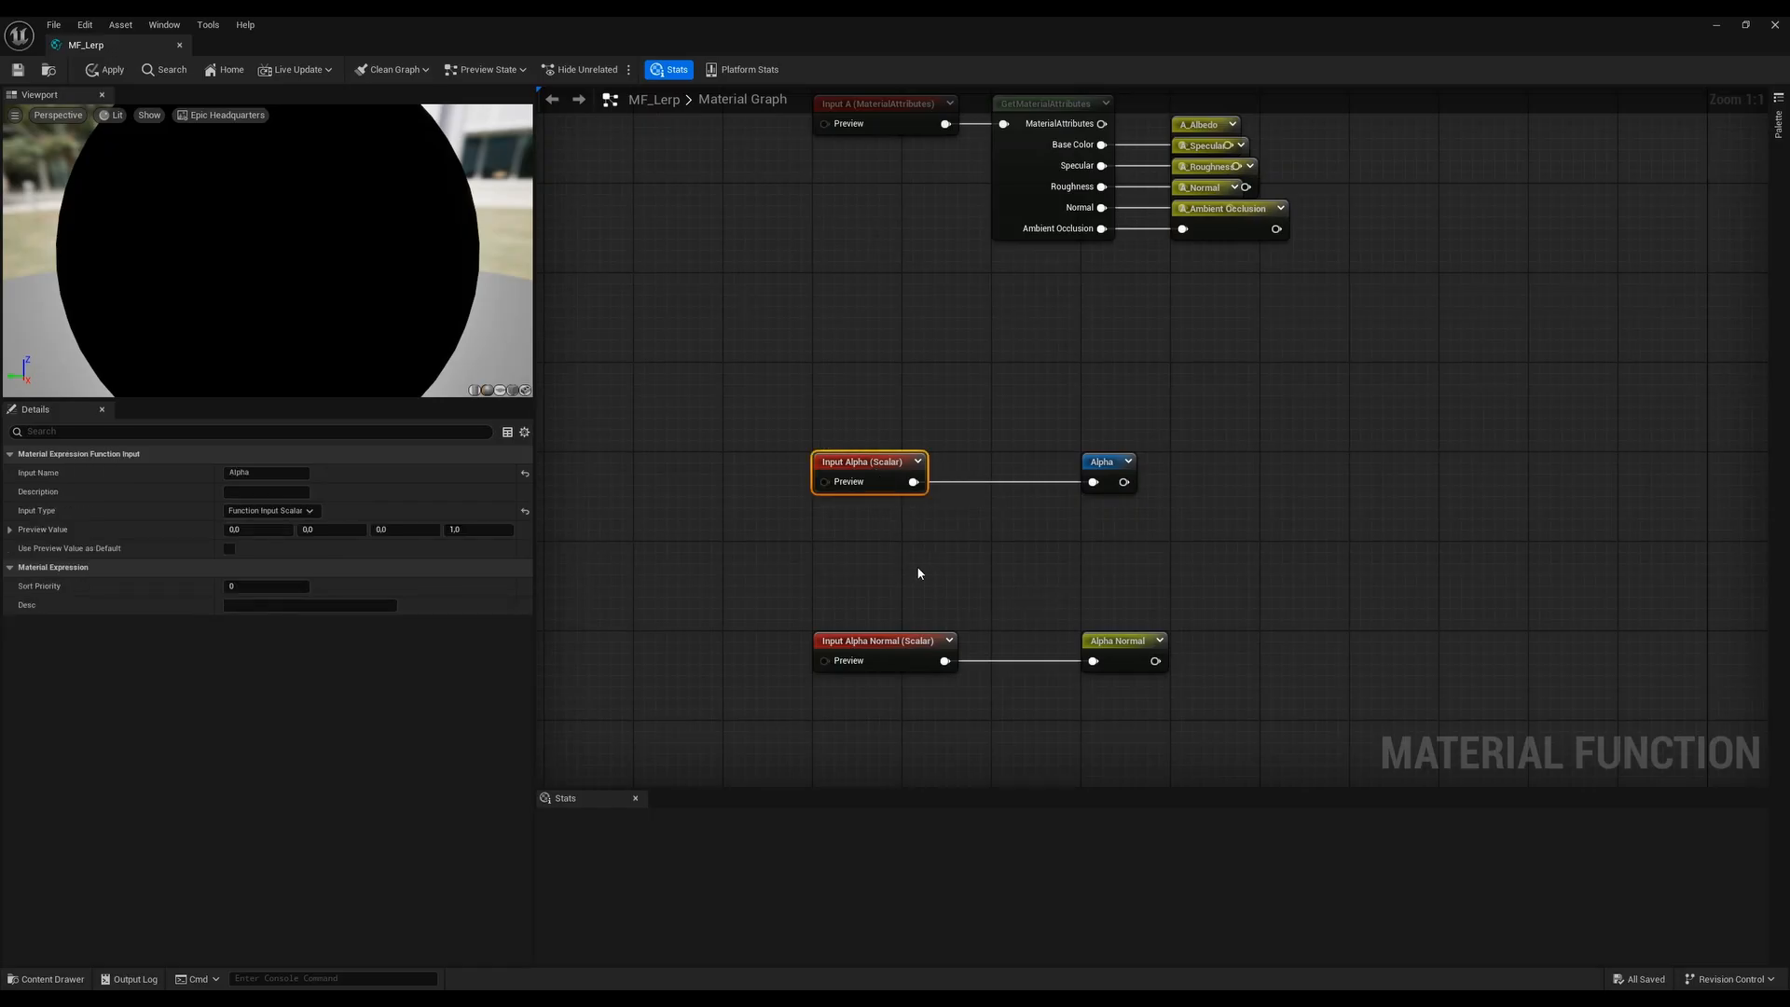
left_click(881, 653)
left_click(250, 588)
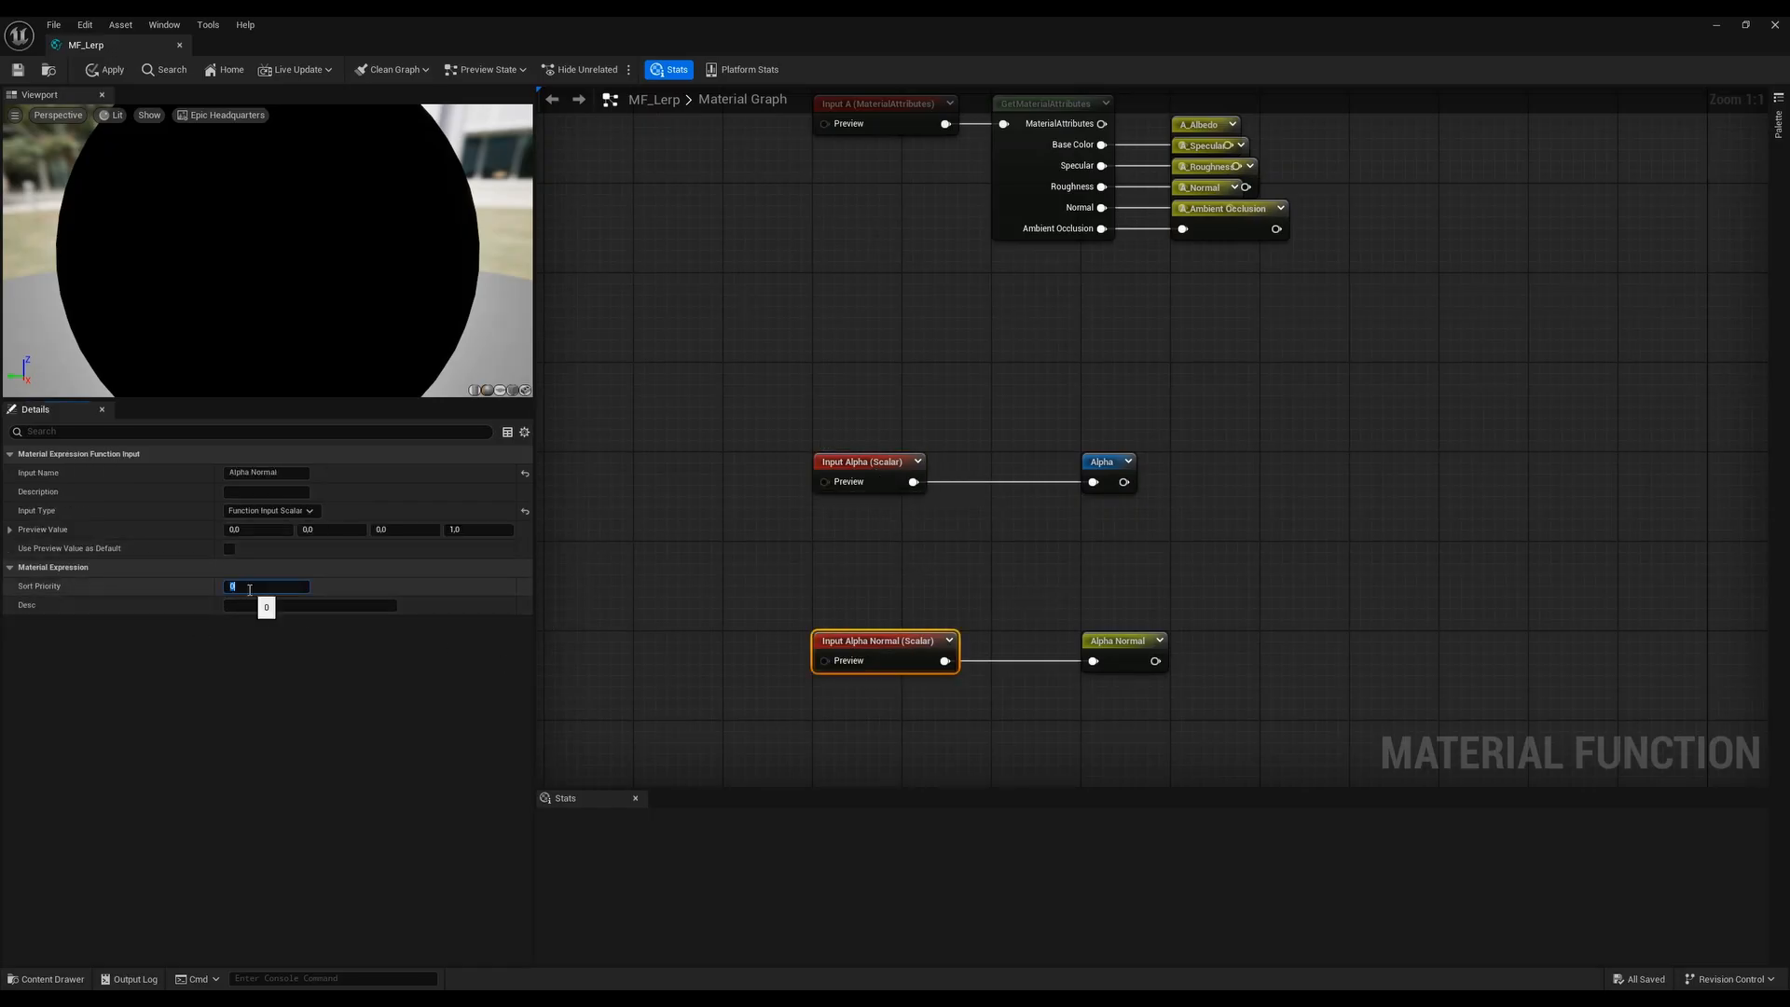
type("3")
Set the Vertex Paint input's sort priority to 4, and apply and save the function
right_click_drag(772, 697, 781, 418)
right_click_drag(932, 745, 922, 574)
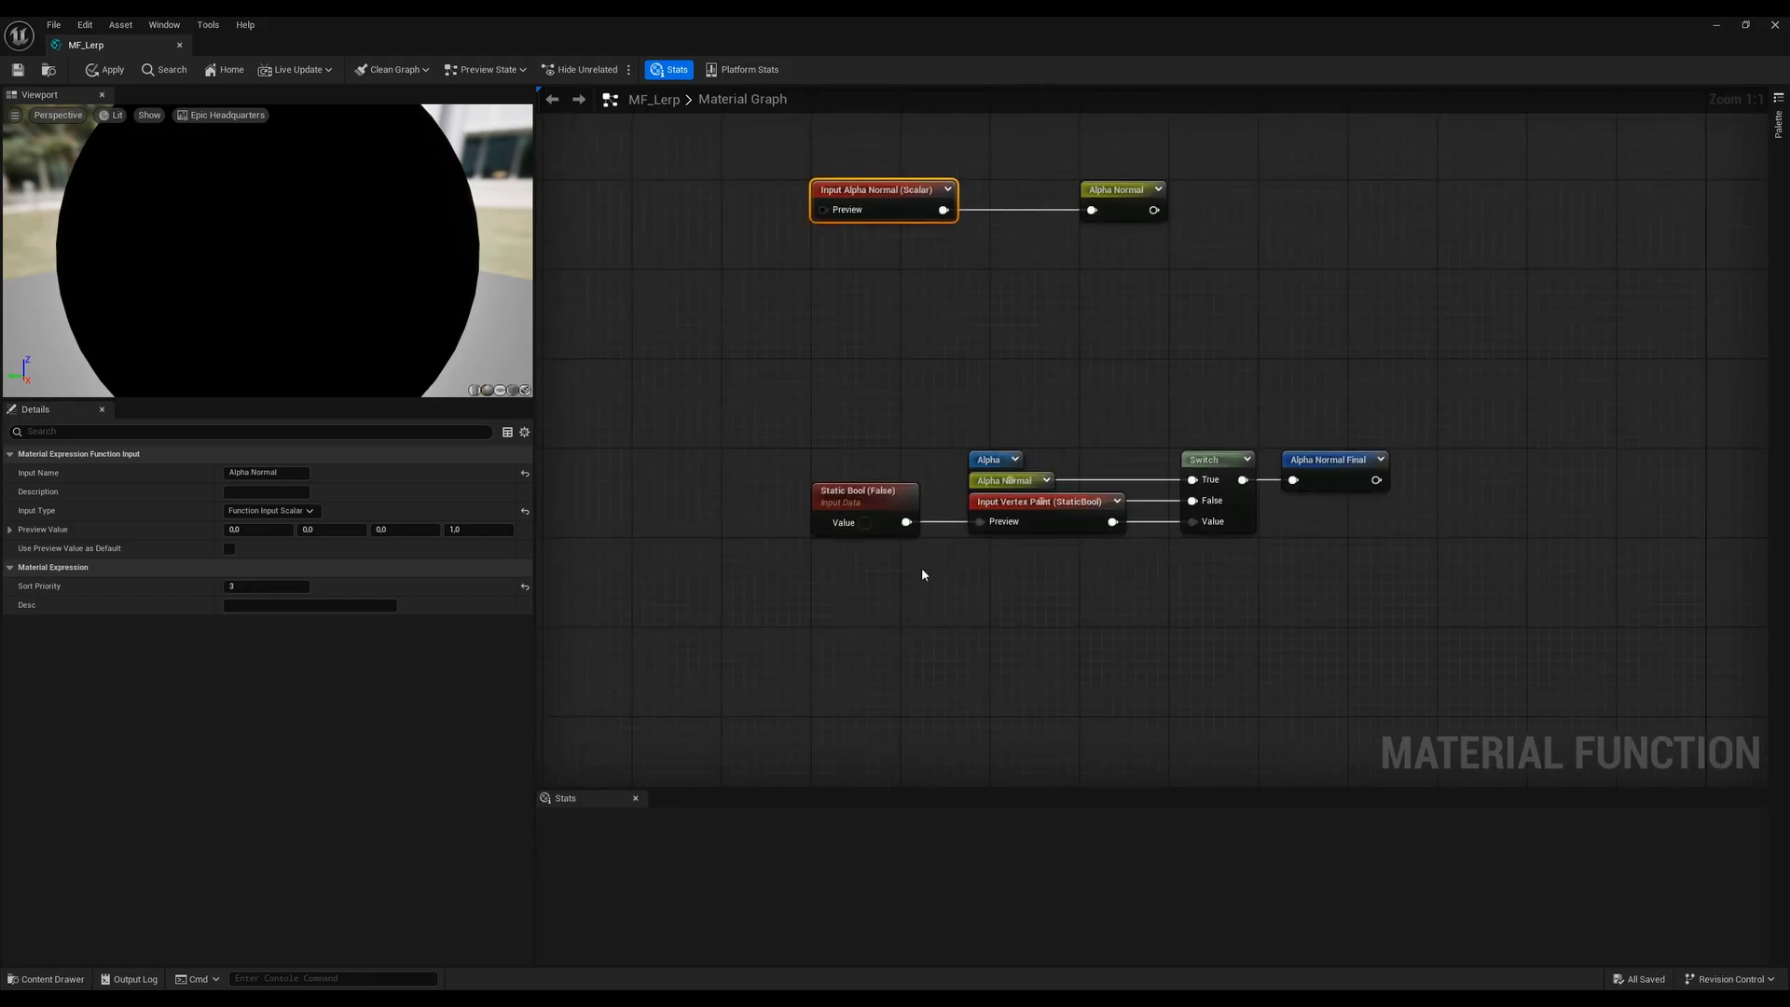
left_click(1046, 506)
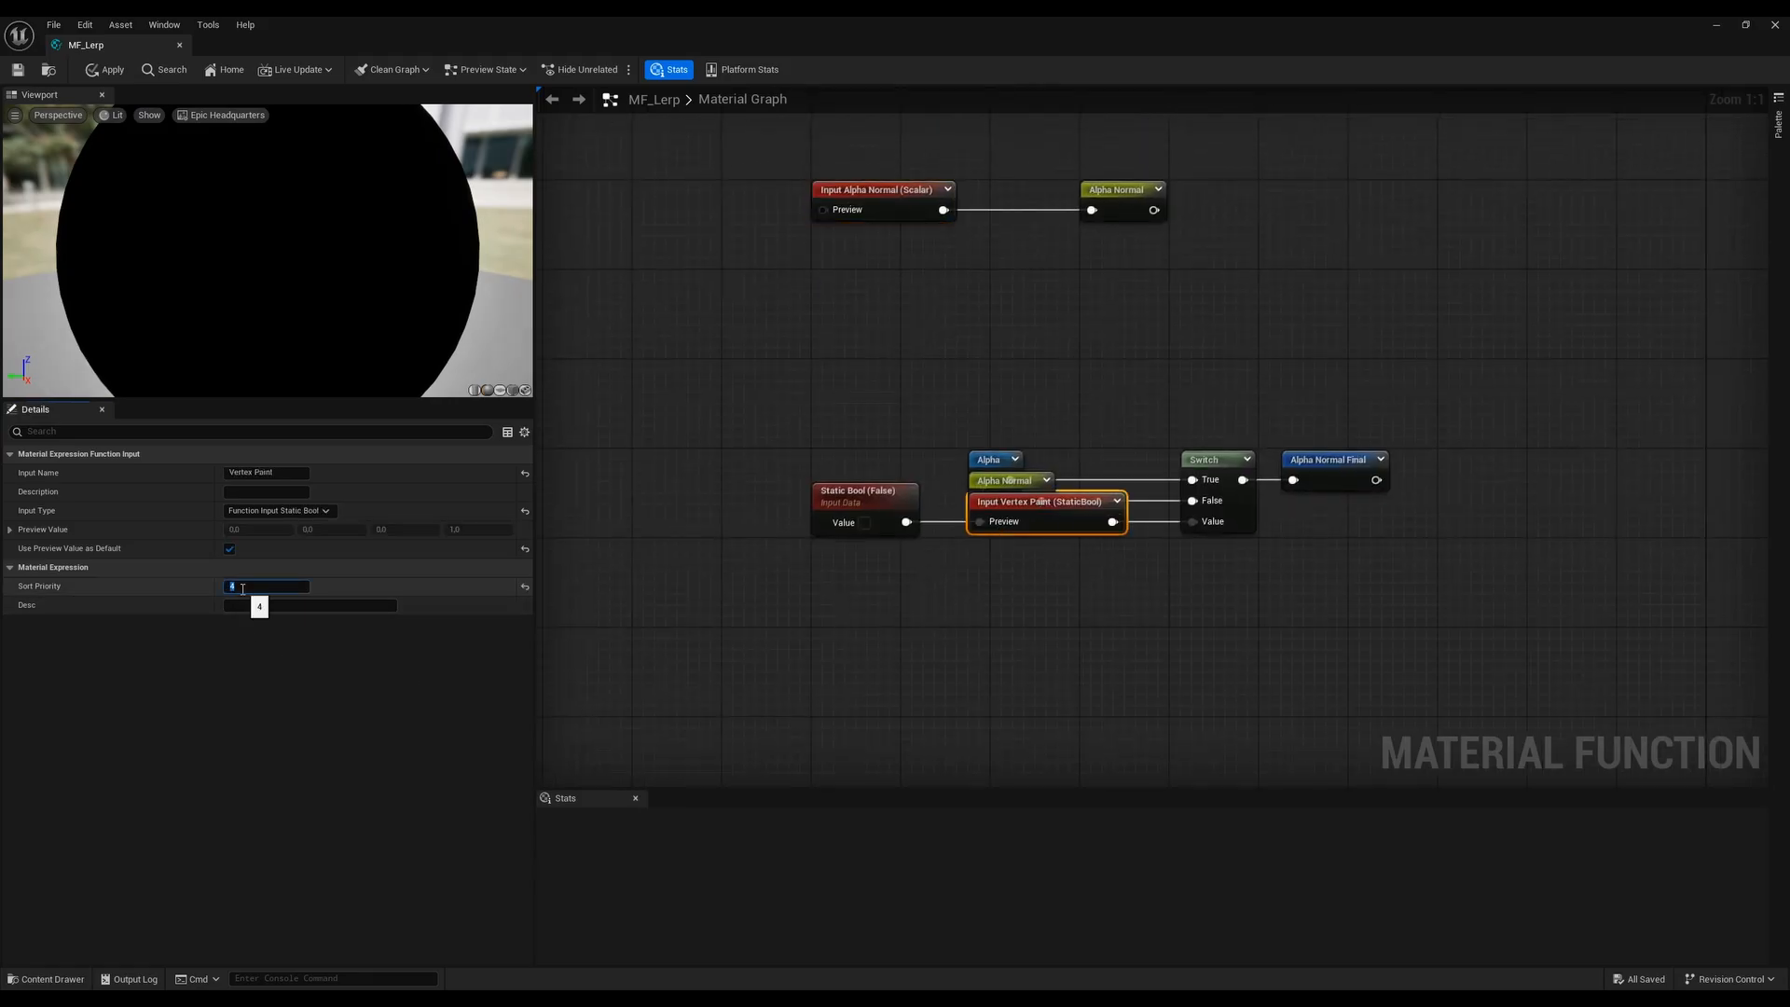
left_click(889, 614)
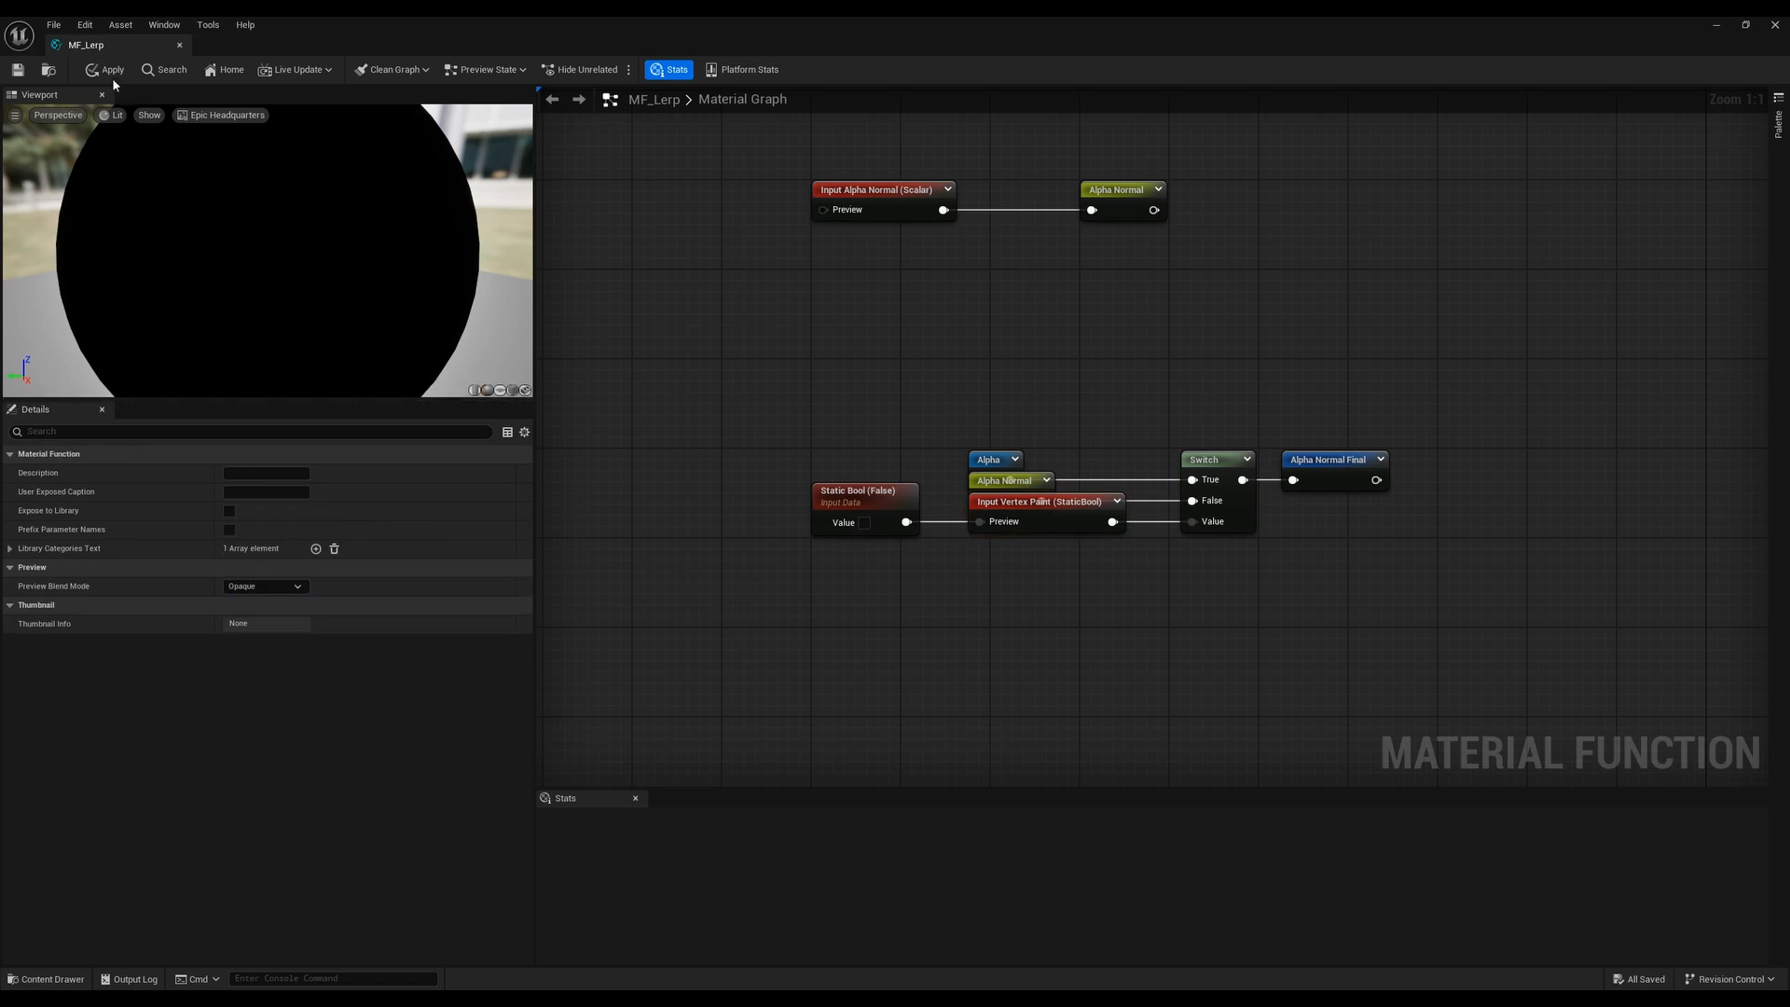
left_click(107, 71)
left_click(18, 70)
Enclose the Input B node, its GetMaterialAttributes node and the B_ reroutes in a comment titled Second Material
scroll(985, 594, "down", 5)
right_click_drag(953, 170, 929, 350)
right_click_drag(1058, 591, 930, 570)
right_click_drag(1013, 356, 1027, 517)
scroll(989, 489, "up", 5)
right_click_drag(677, 516, 853, 523)
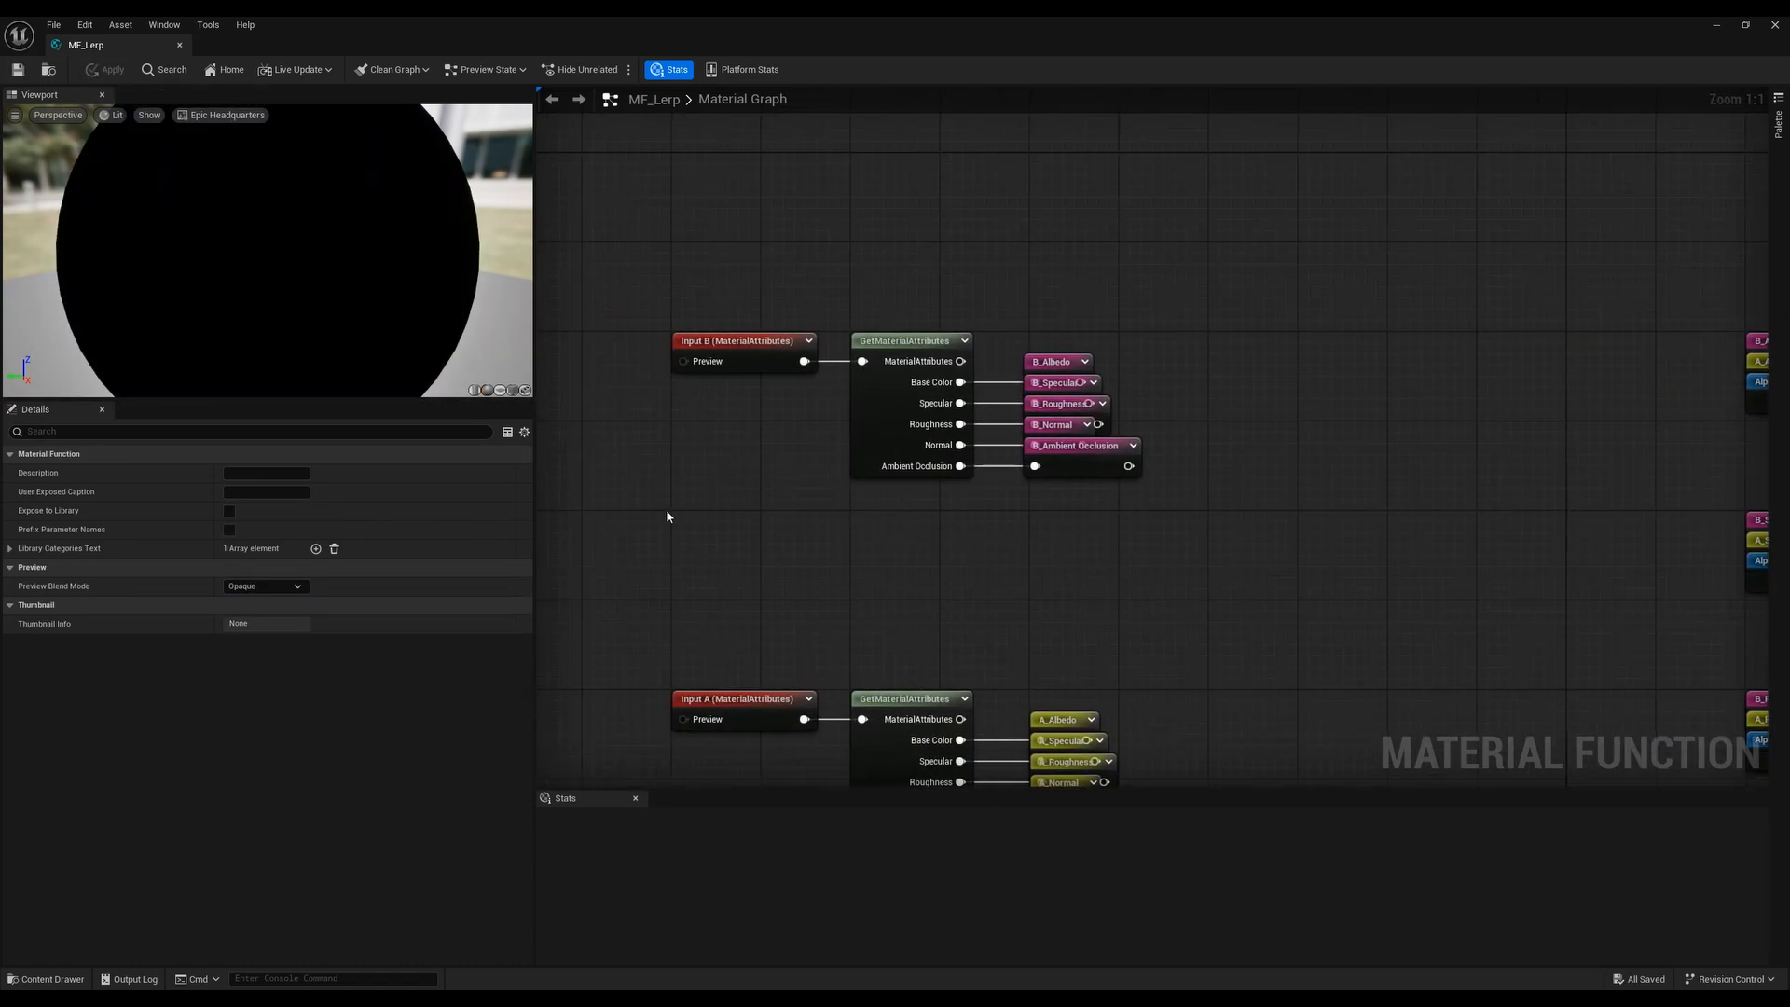
left_click_drag(666, 509, 1189, 277)
key("c")
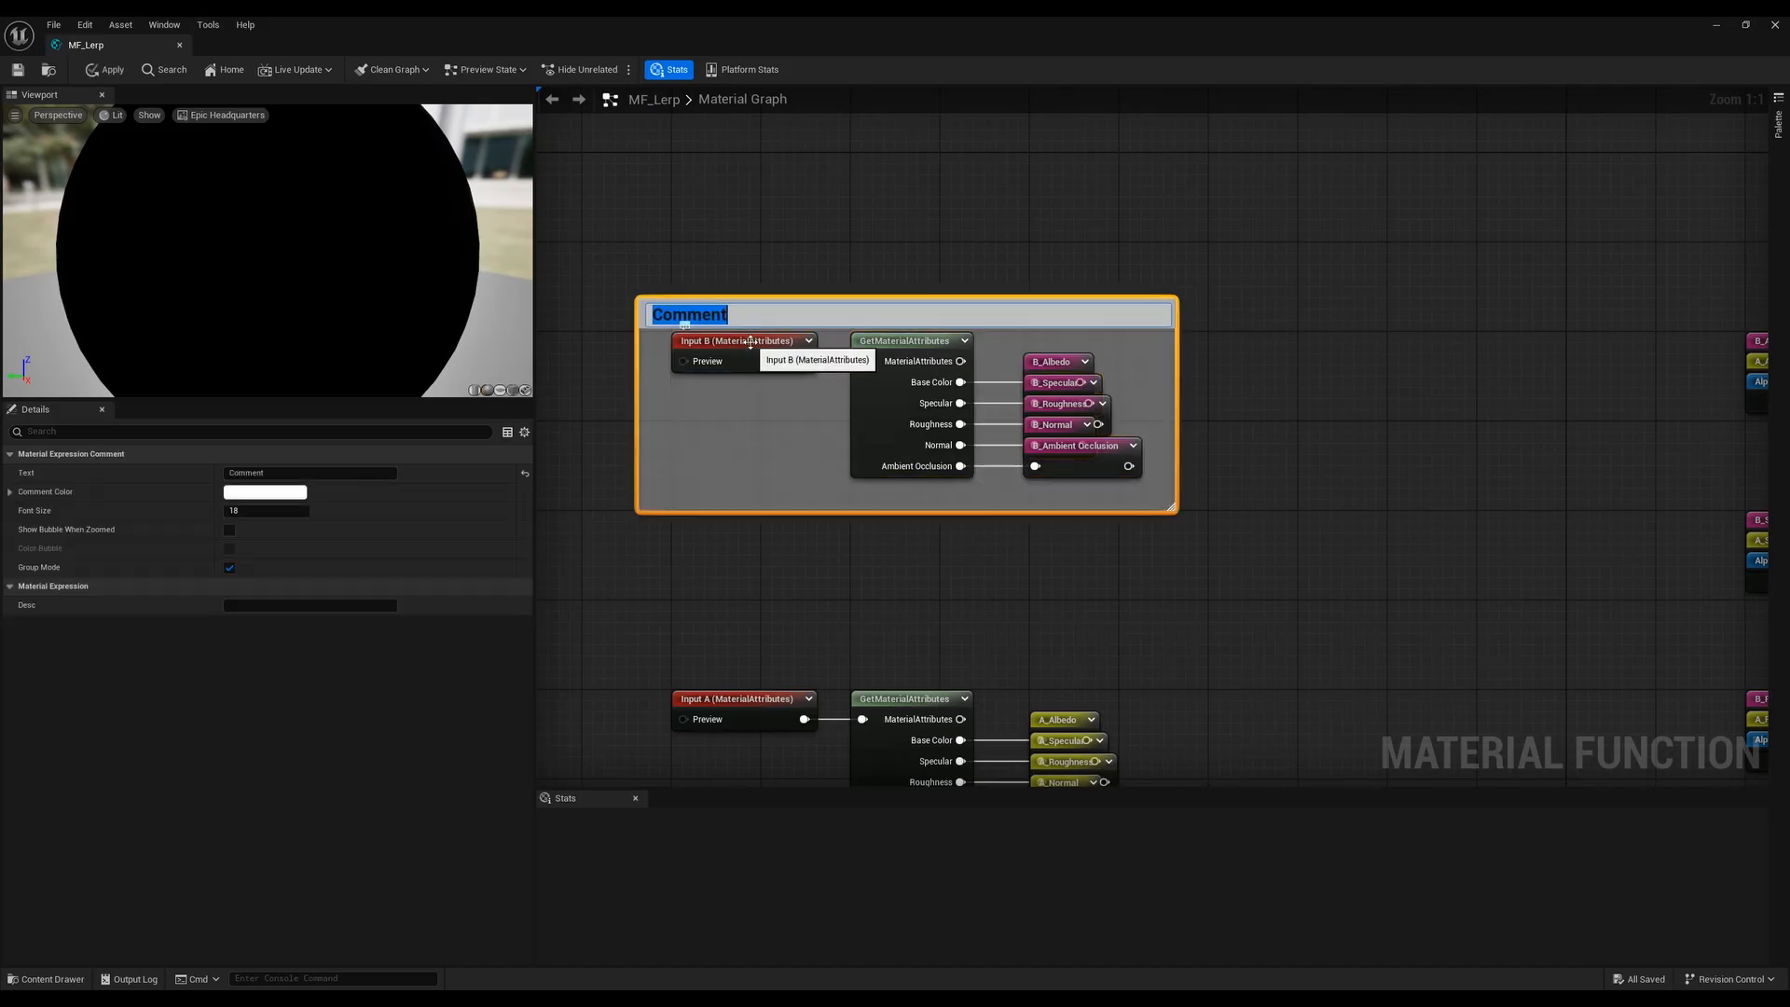
type("Second Material")
key("Return")
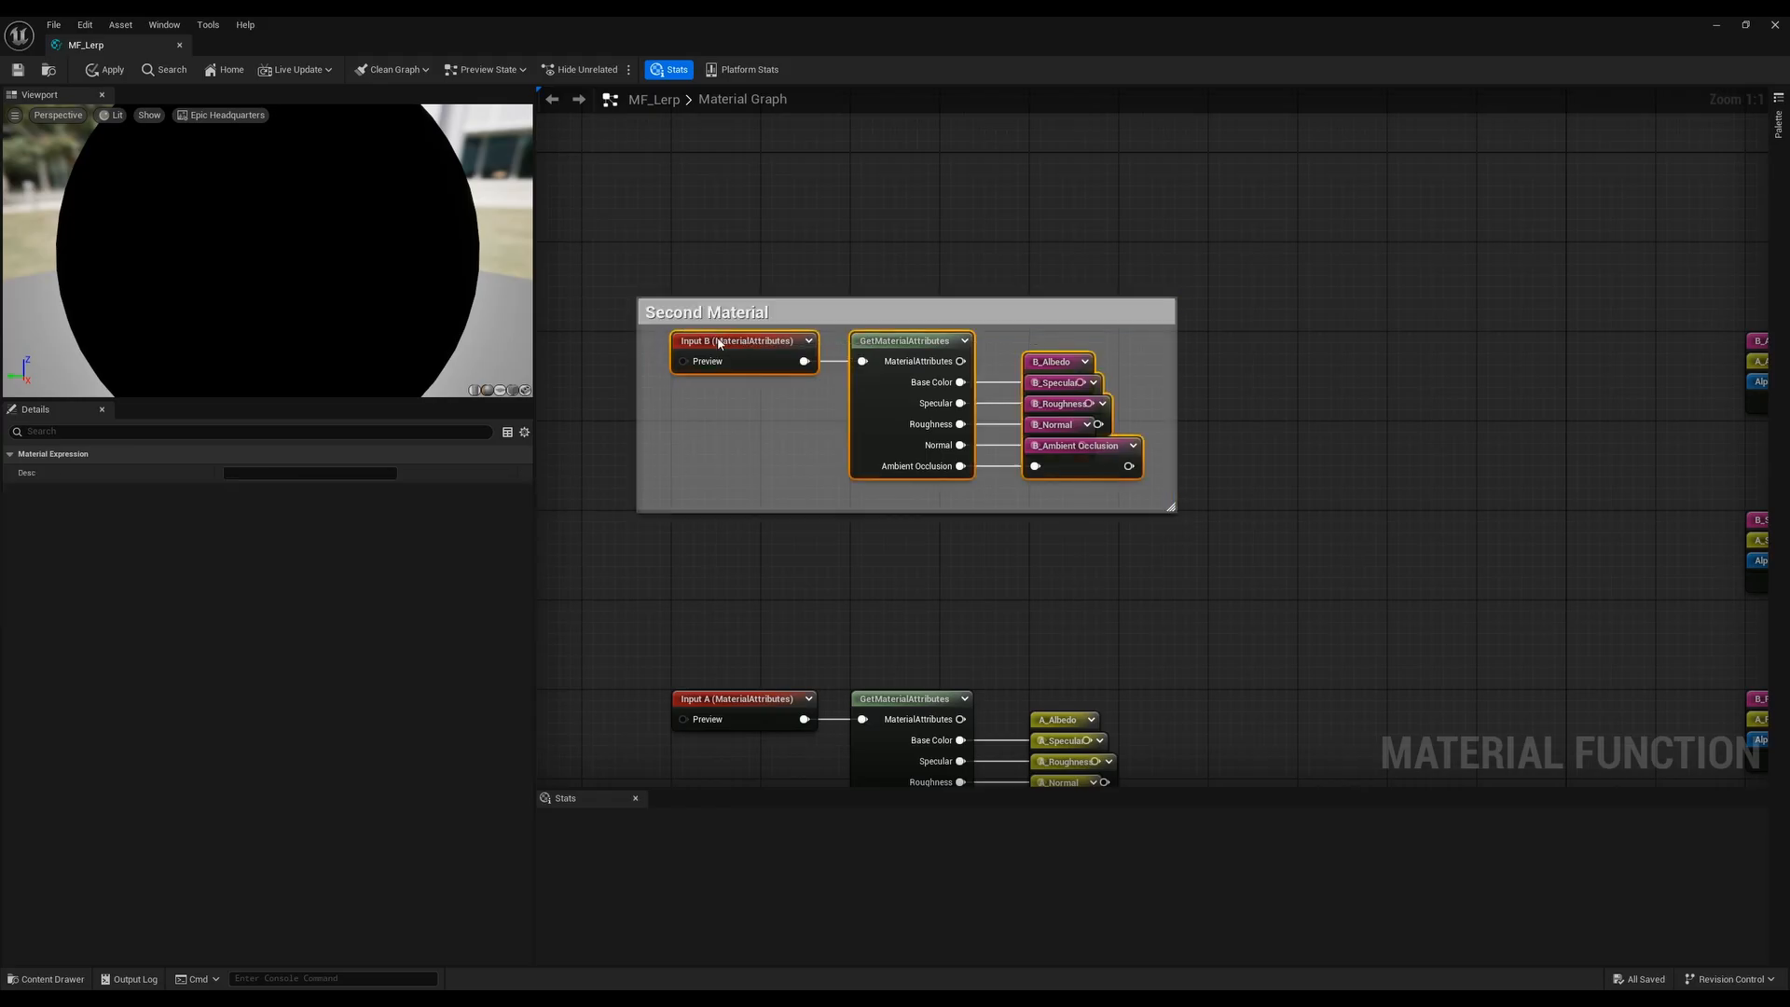
Shift the Input B nodes left inside the Second Material comment and move the comment with its nodes slightly up and right
left_click_drag(719, 343, 686, 343)
left_click(895, 309)
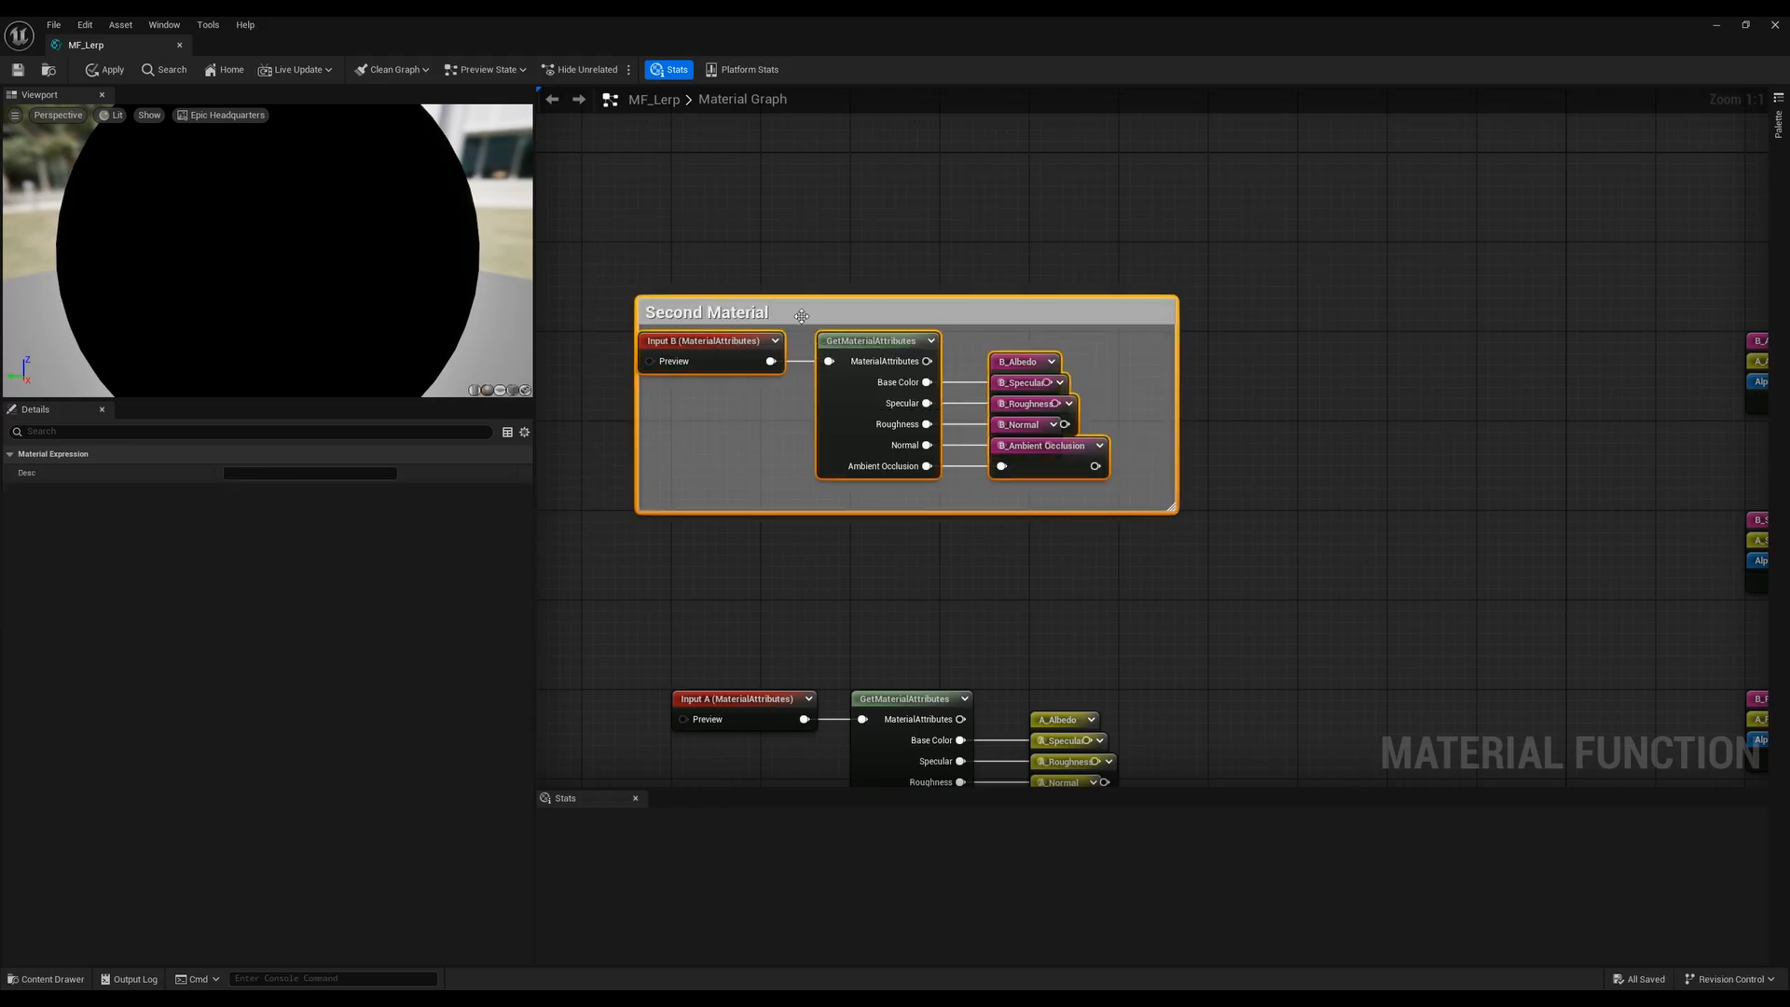
left_click_drag(801, 316, 846, 267)
left_click(828, 596)
Enclose the Input A node, its GetMaterialAttributes node and the A reroutes in a comment titled First Material
right_click_drag(828, 597, 833, 368)
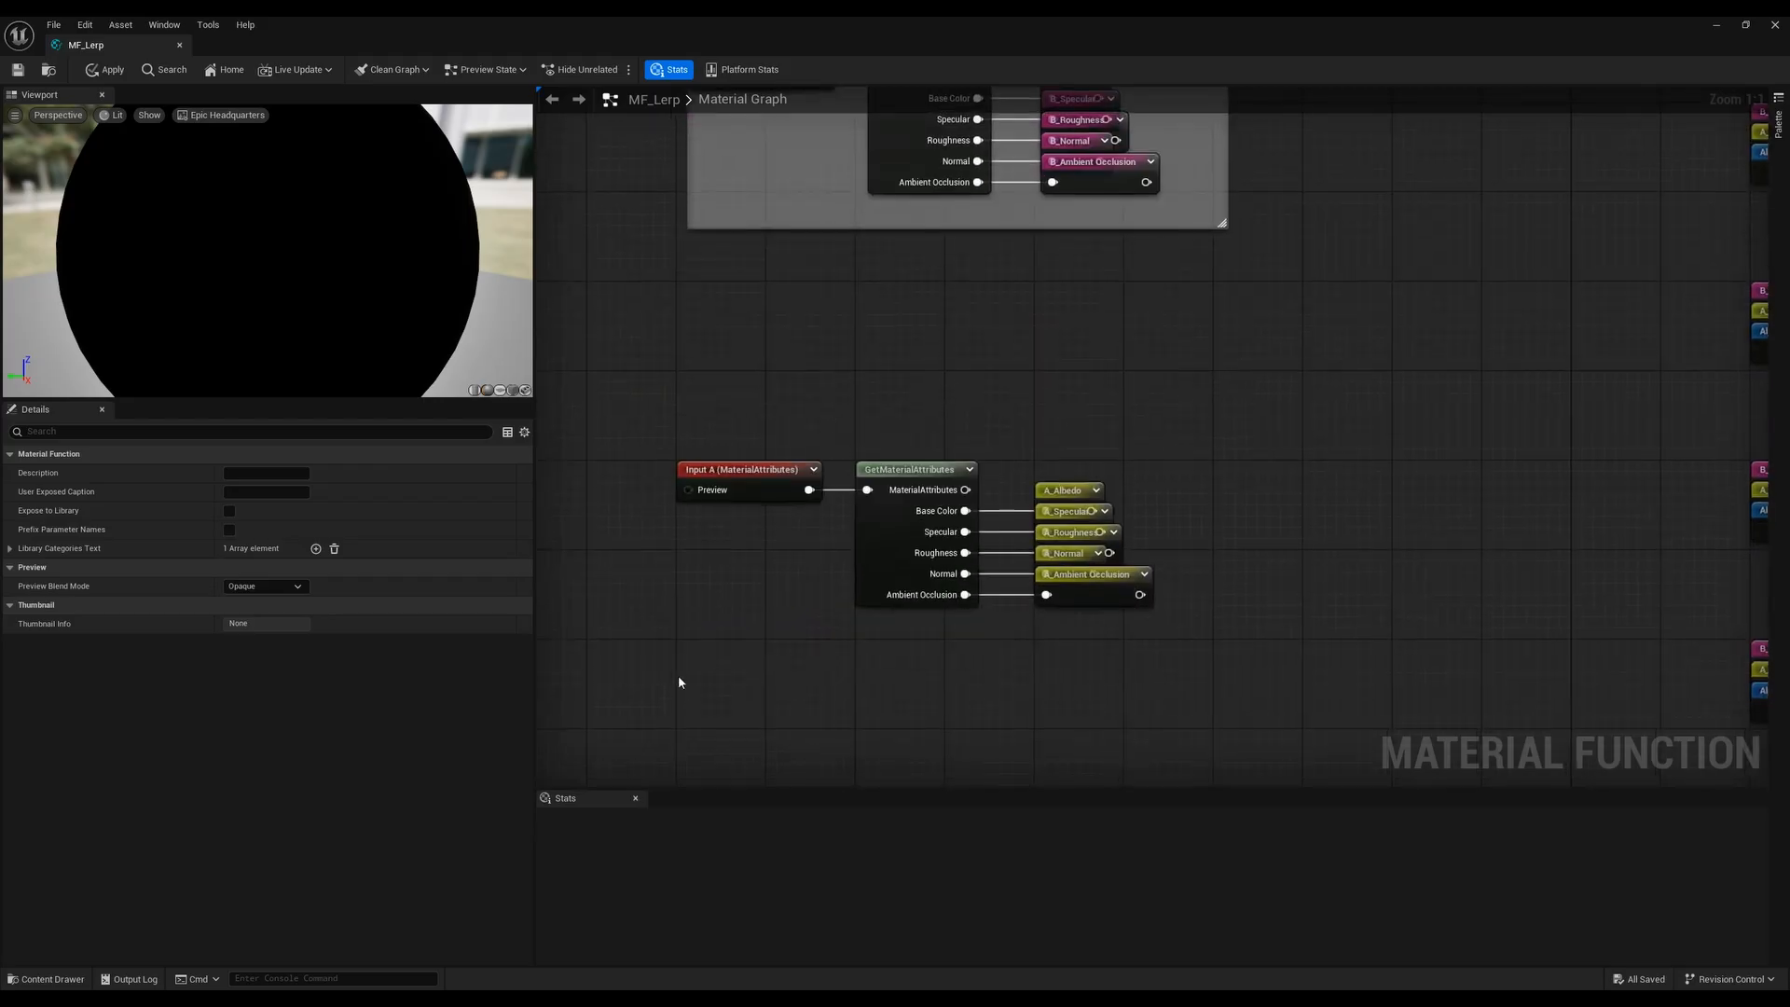
left_click_drag(721, 620, 1213, 425)
key("c")
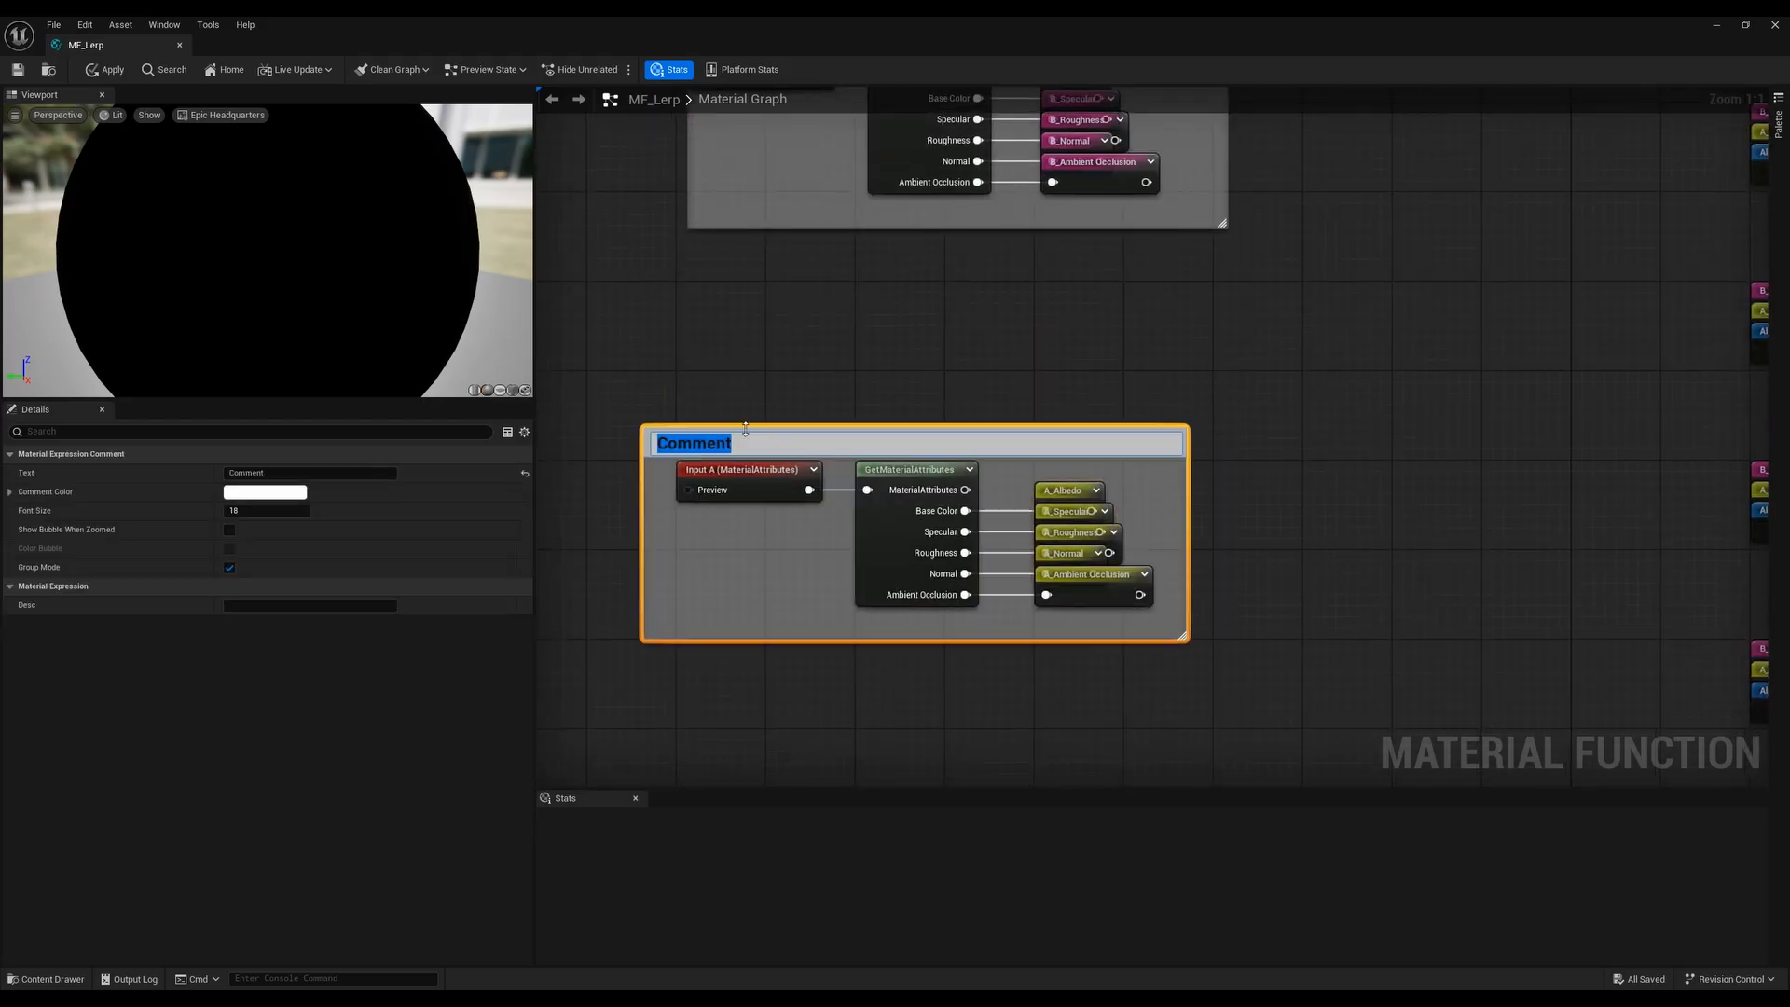
double_click(761, 444)
type("Final Material")
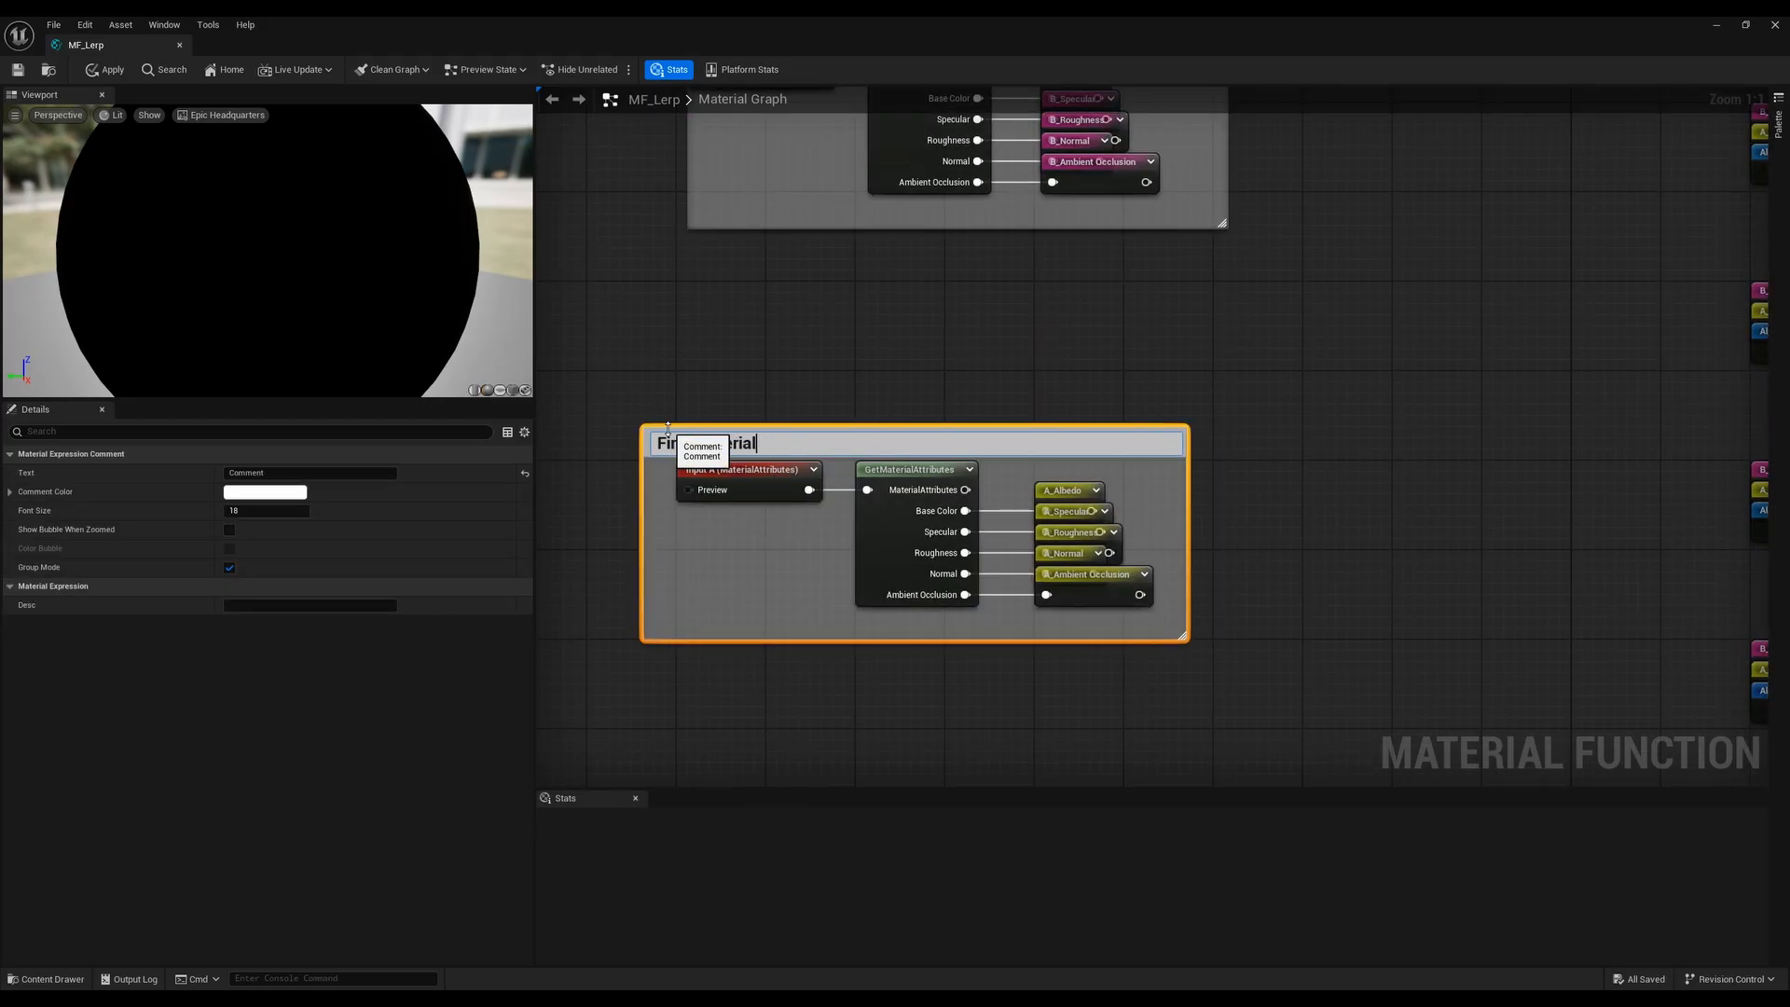
key("Return")
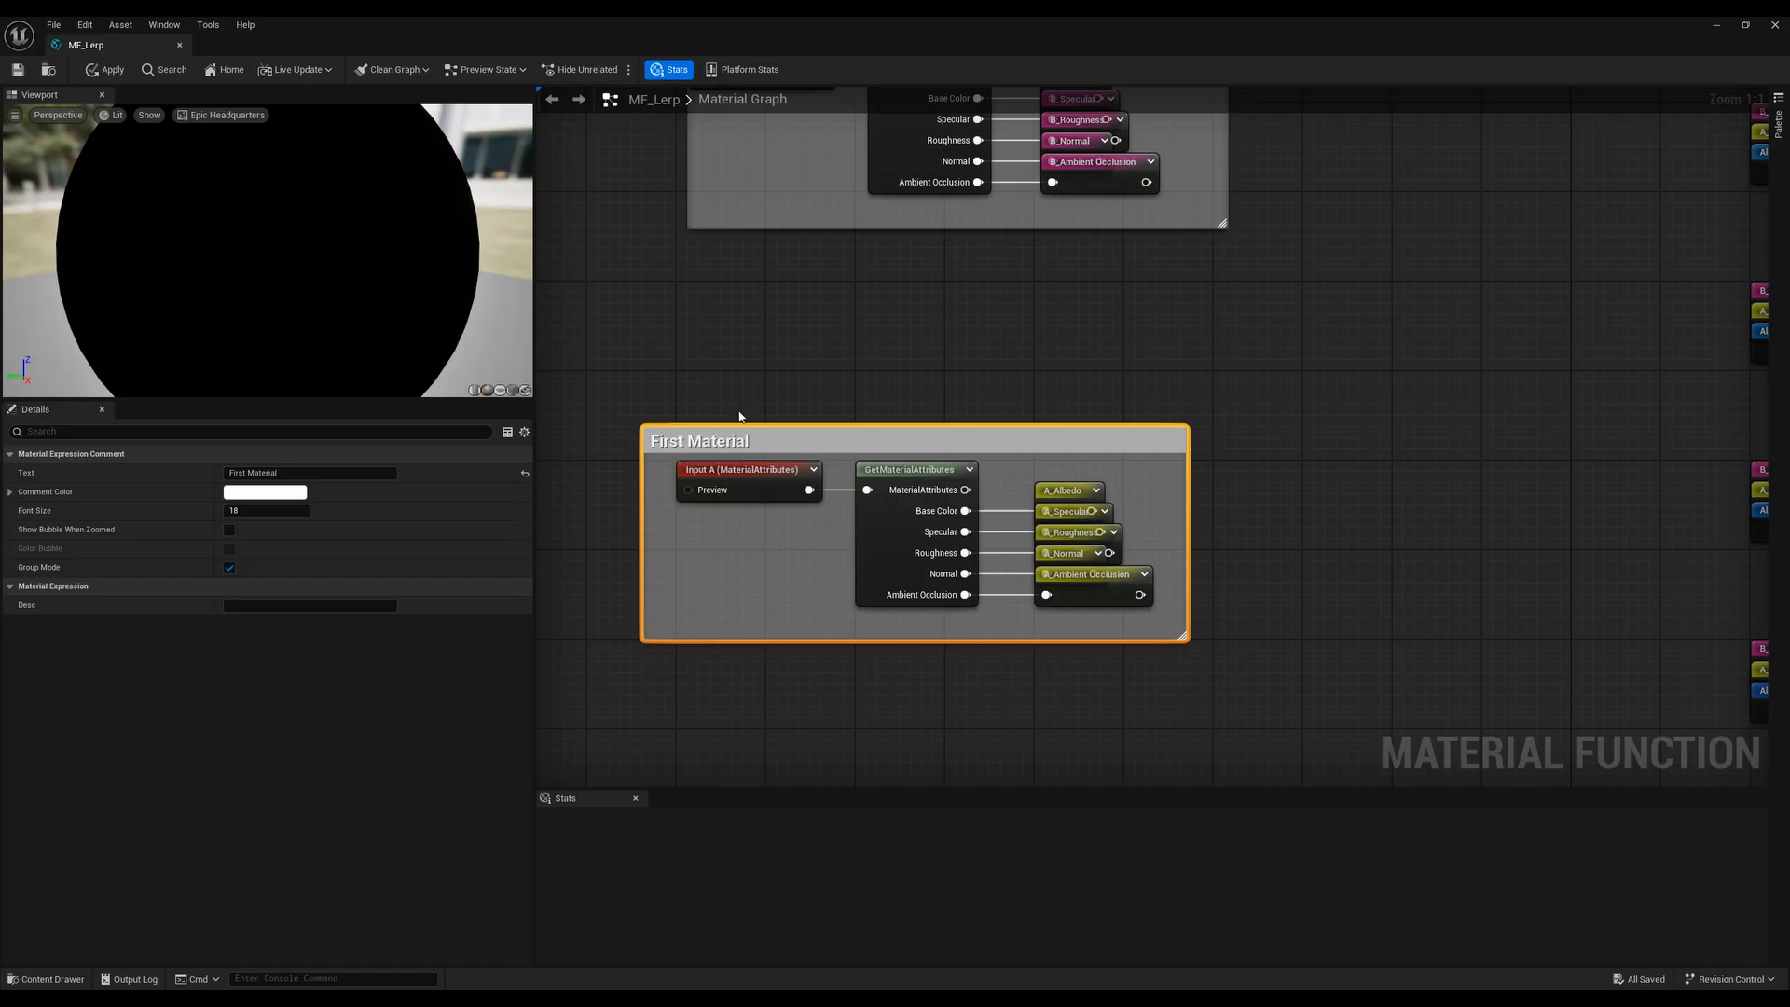
Align the First Material comment beneath the Second Material comment and shift the Input A nodes to its left edge
left_click_drag(706, 443, 738, 387)
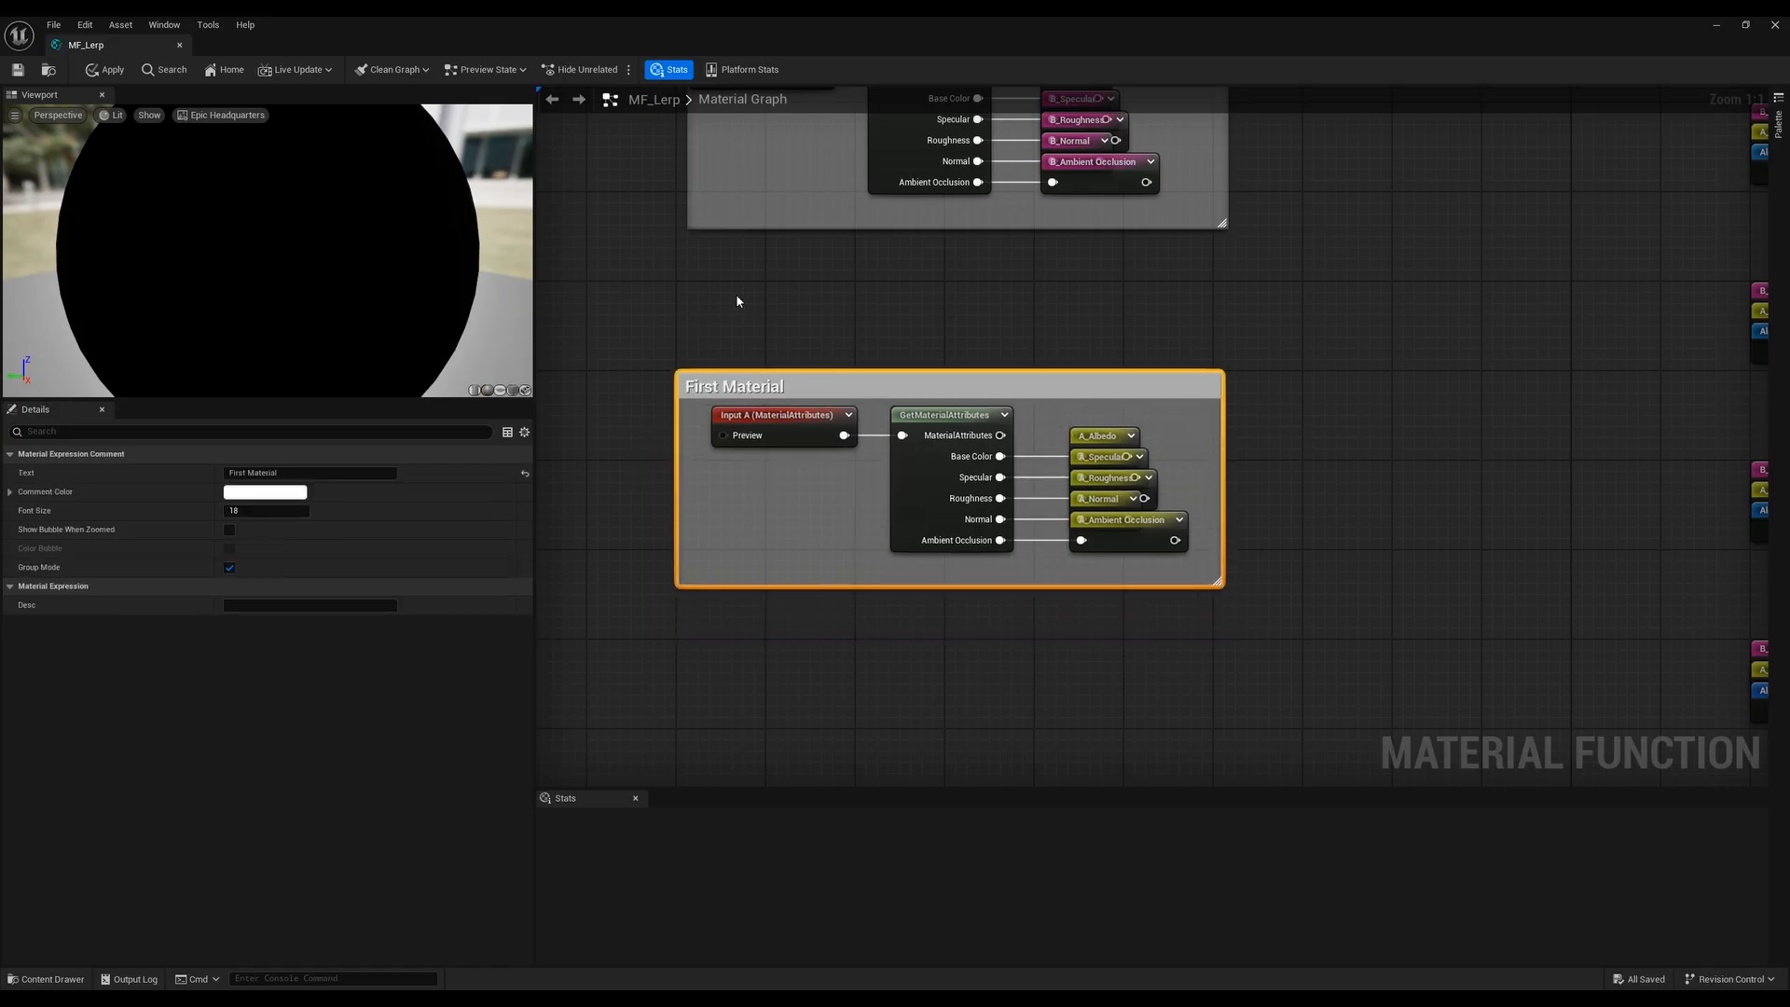
right_click_drag(737, 301, 781, 392)
left_click_drag(804, 216, 800, 231)
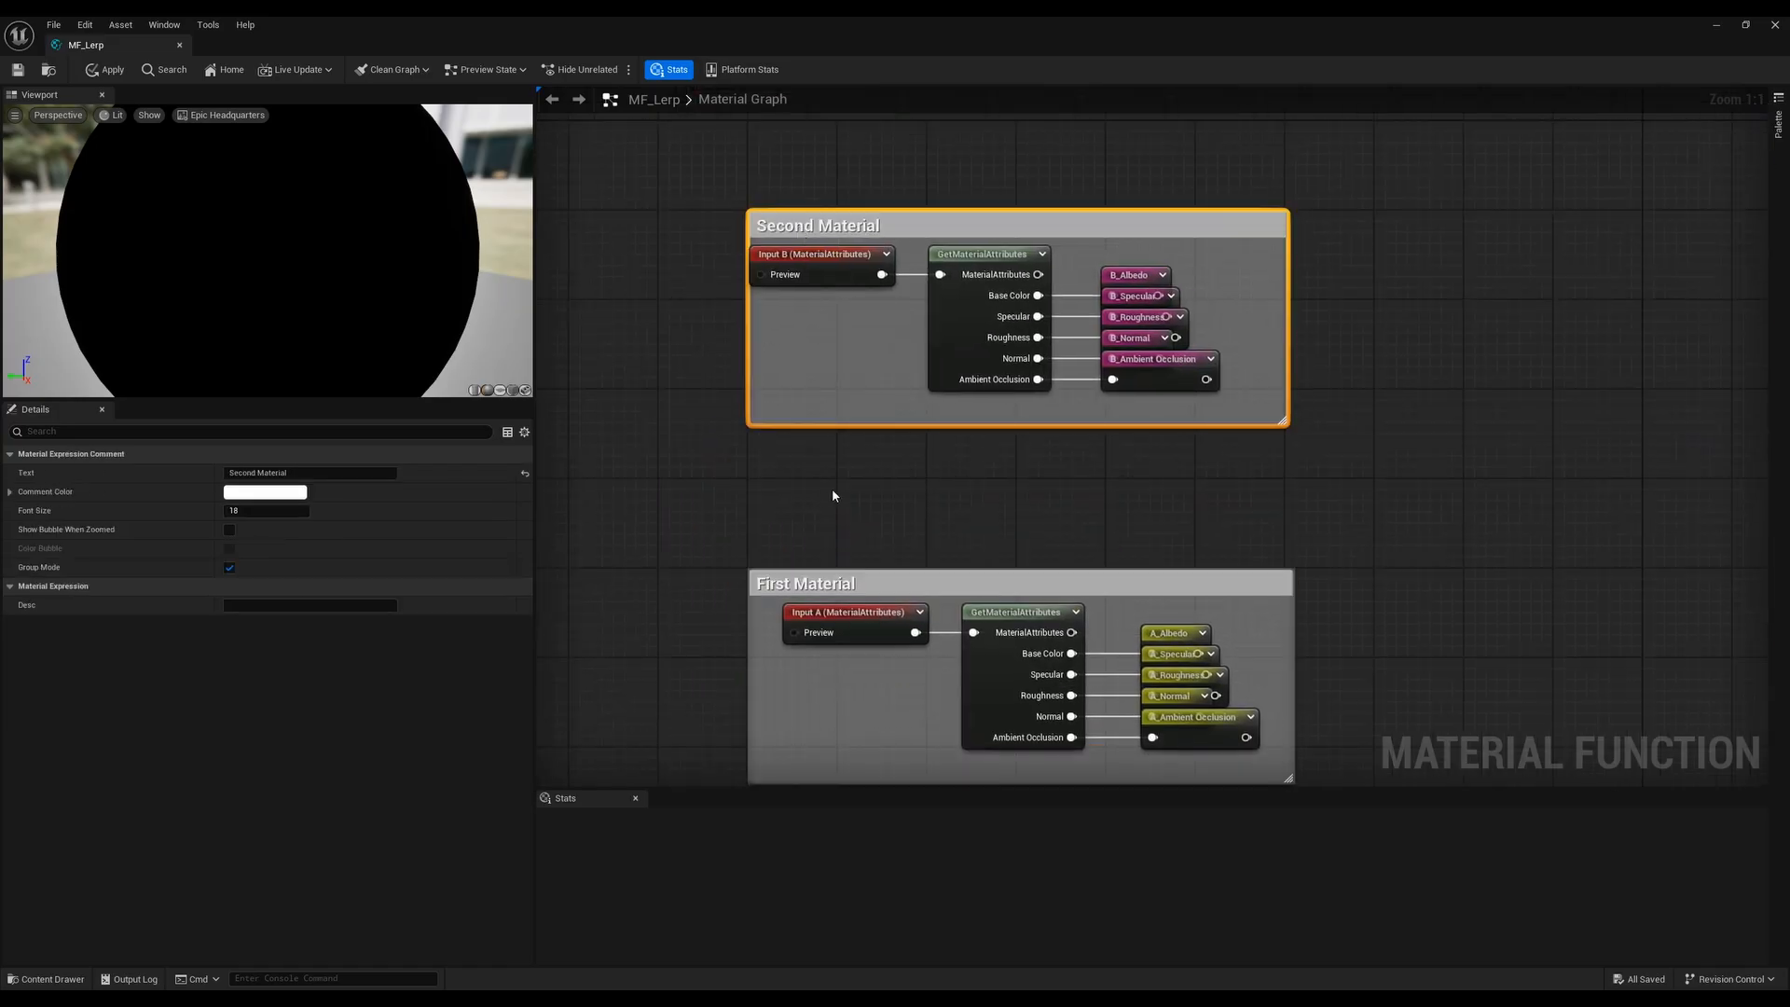
right_click_drag(833, 496, 809, 374)
left_click_drag(793, 631, 1156, 506)
left_click_drag(848, 497, 817, 500)
left_click(781, 703)
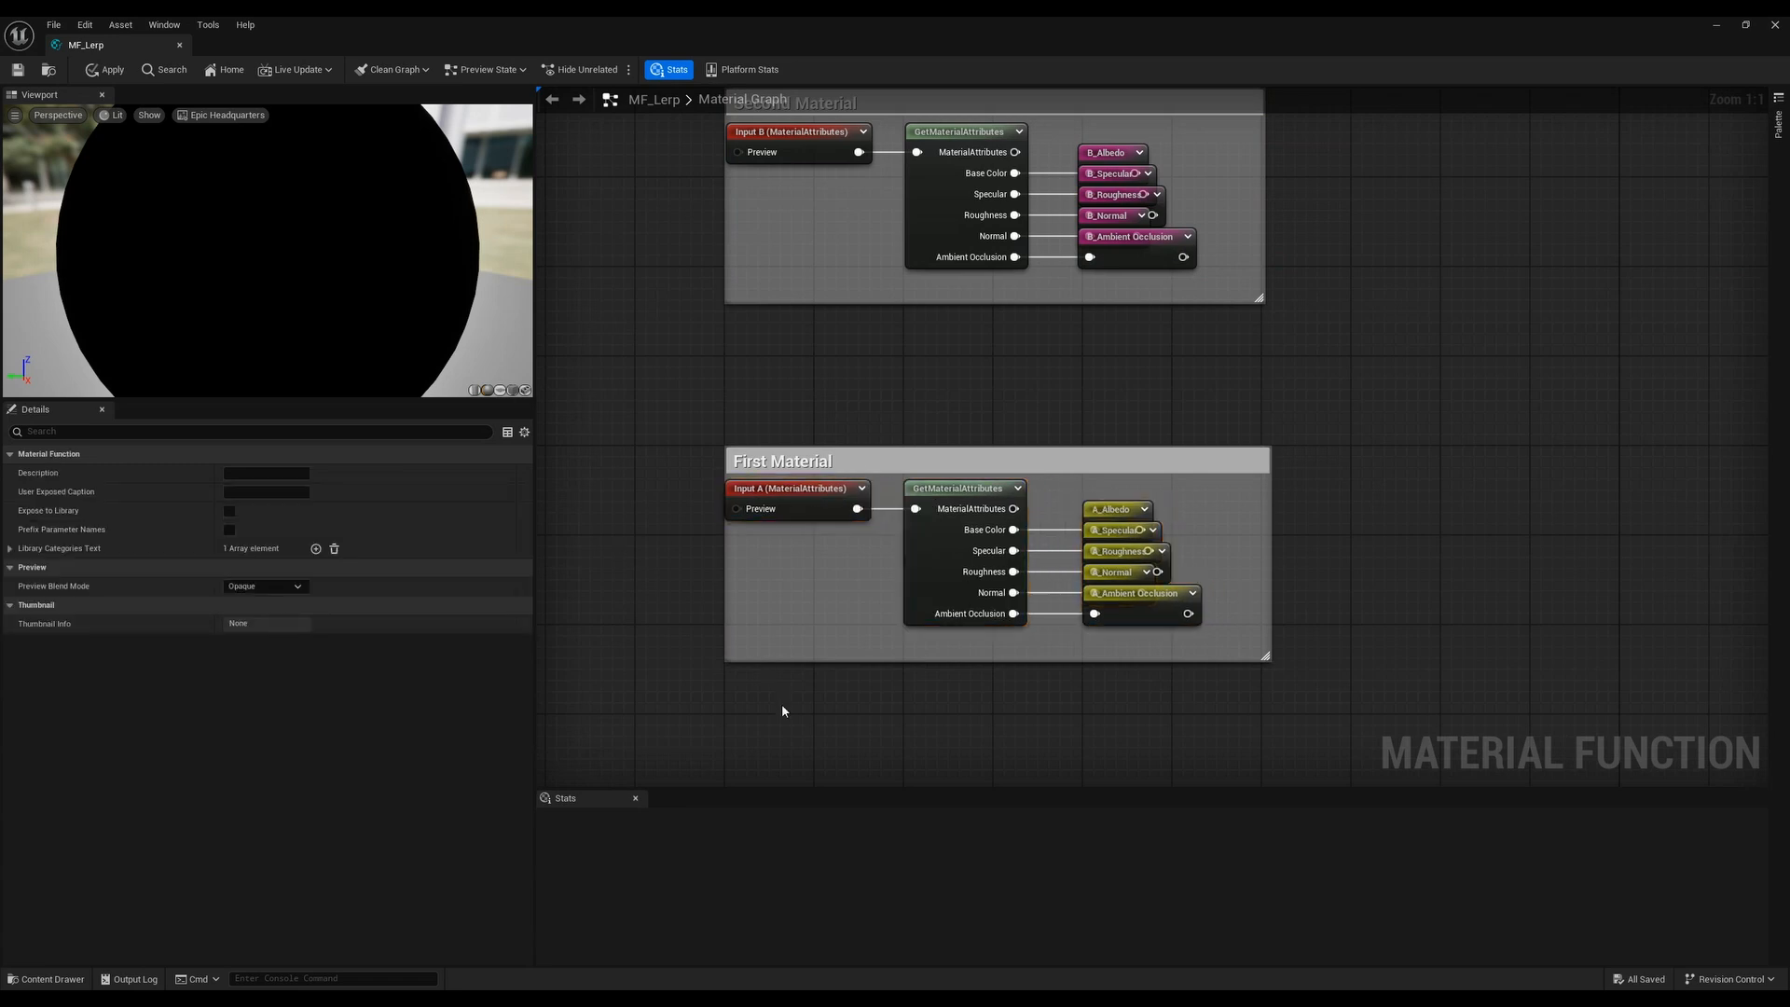
Enclose the Alpha and Alpha Normal scalar inputs and their reroutes in a comment titled Alpha
right_click_drag(782, 703, 804, 490)
left_click_drag(699, 737, 1100, 498)
type("c")
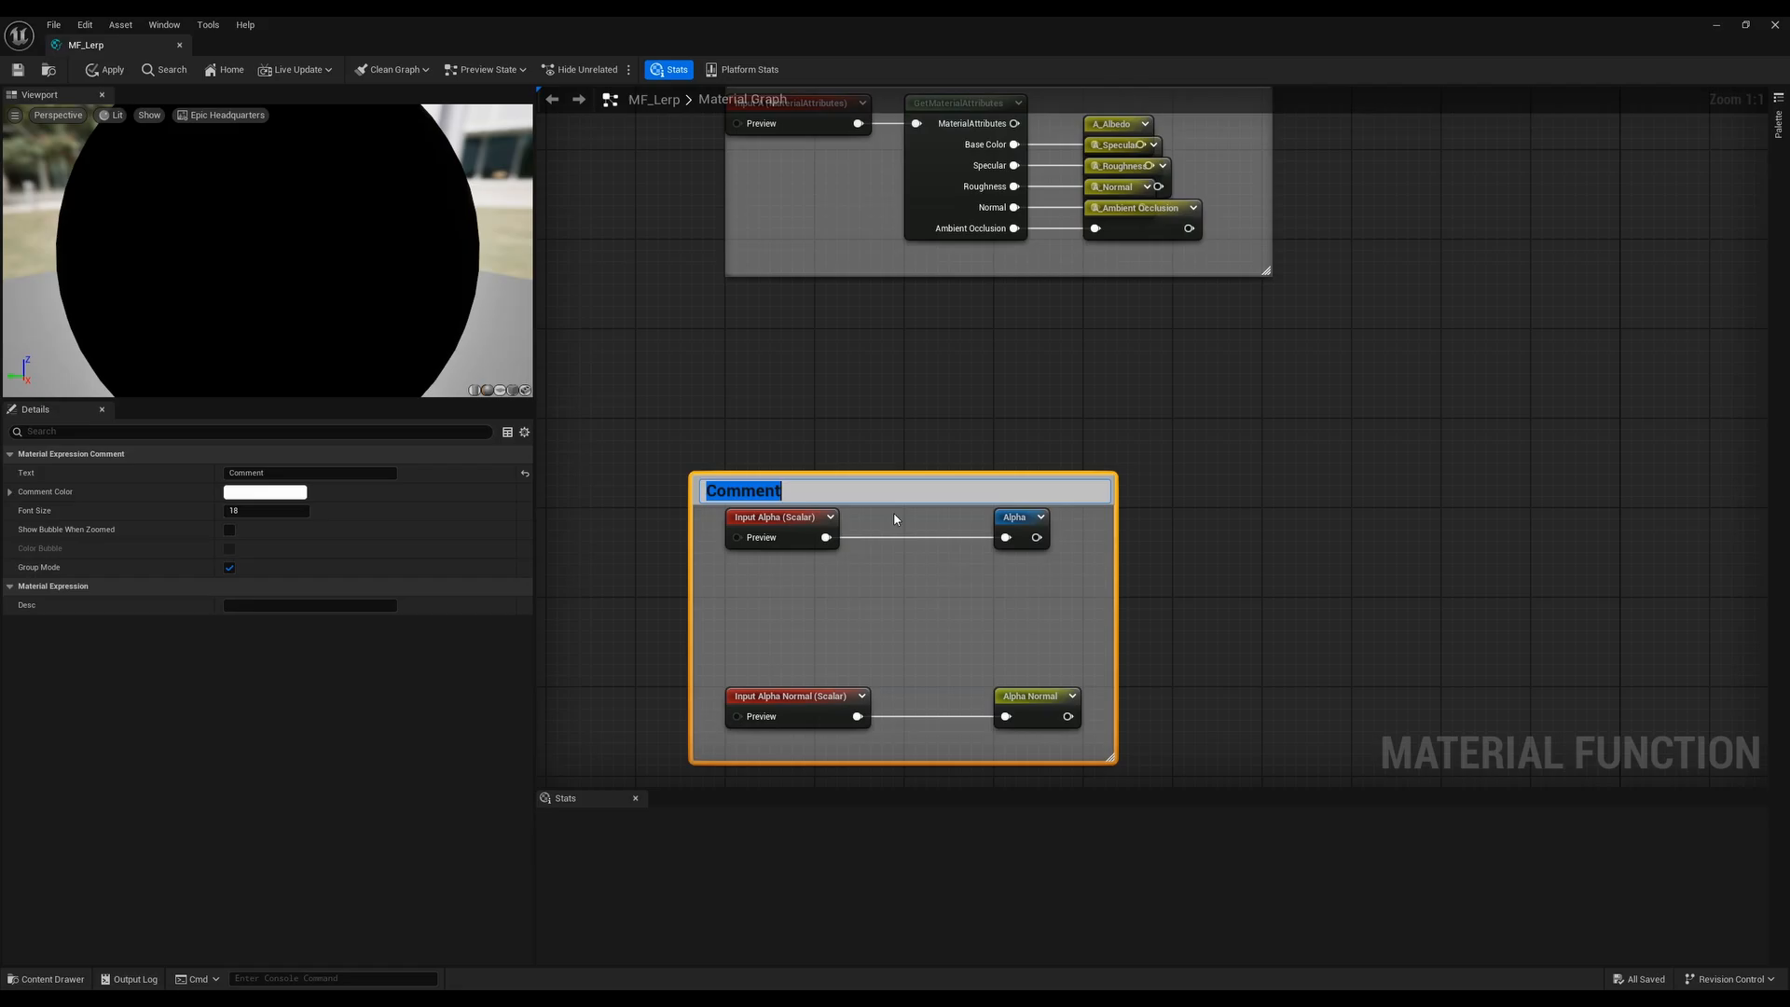
type("Alpha")
key("Return")
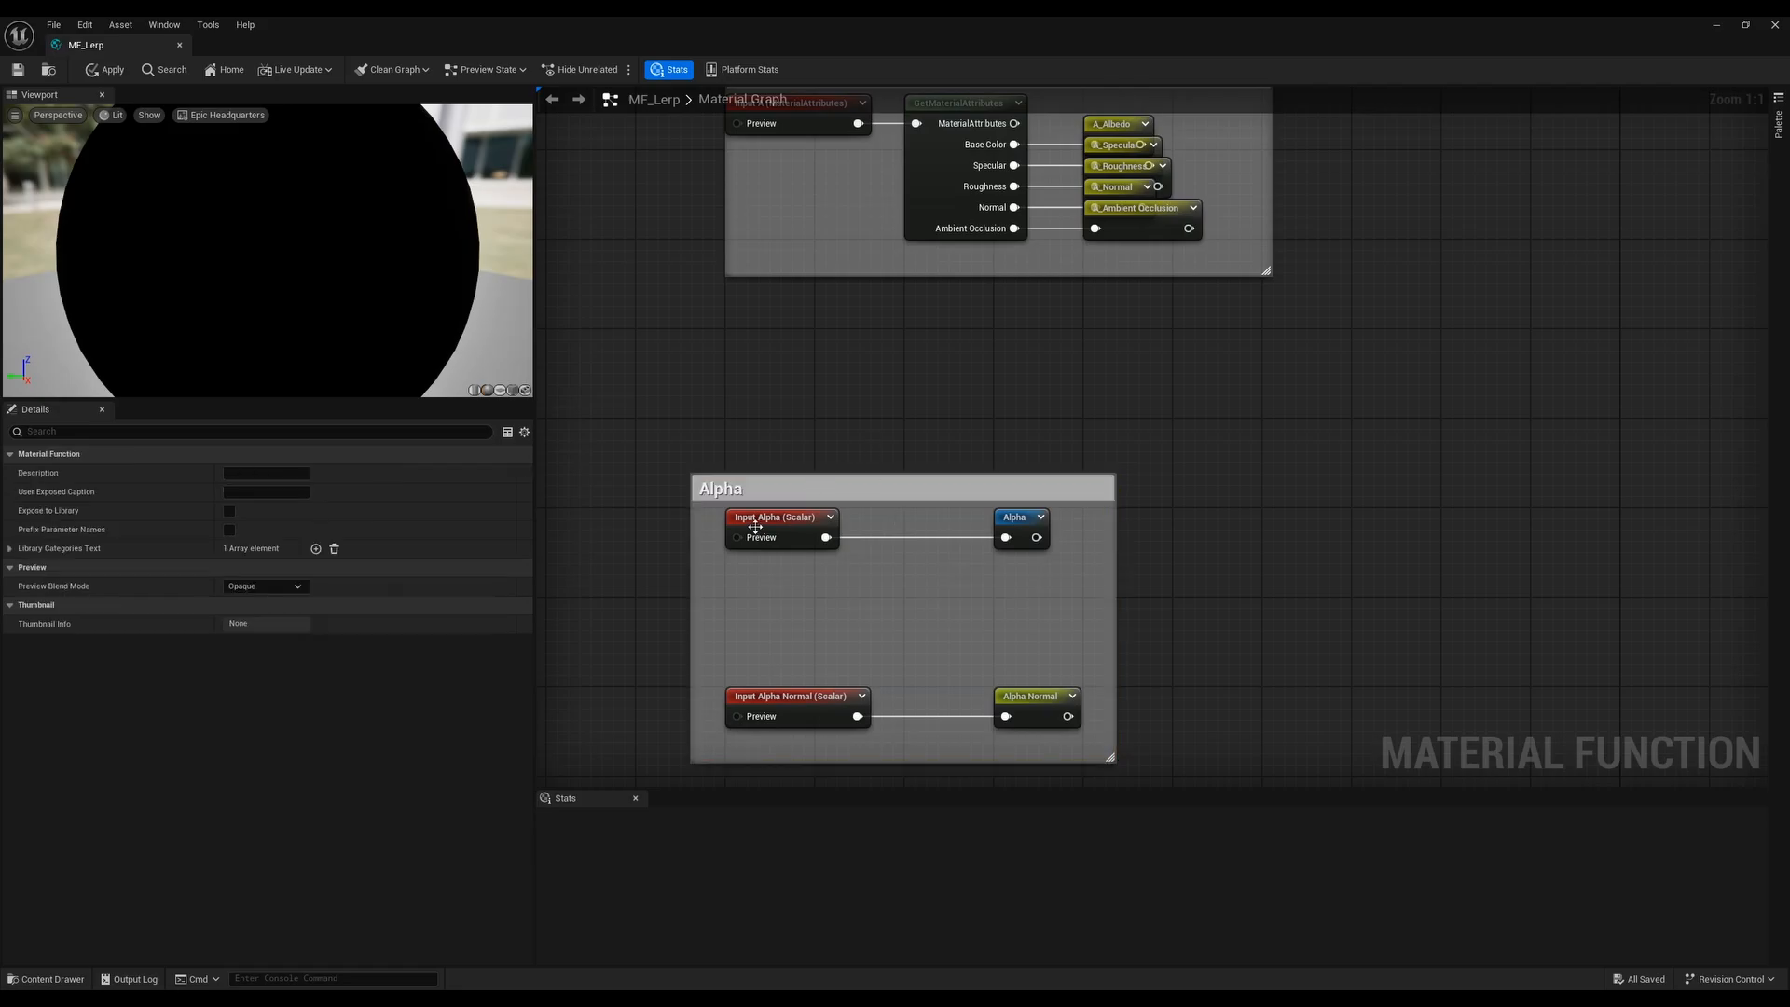
Move the Alpha comment up under First Material and shift the Alpha input and reroute to the comment's left edge
left_click_drag(758, 490, 791, 348)
left_click_drag(782, 443, 1046, 378)
left_click_drag(817, 375, 786, 372)
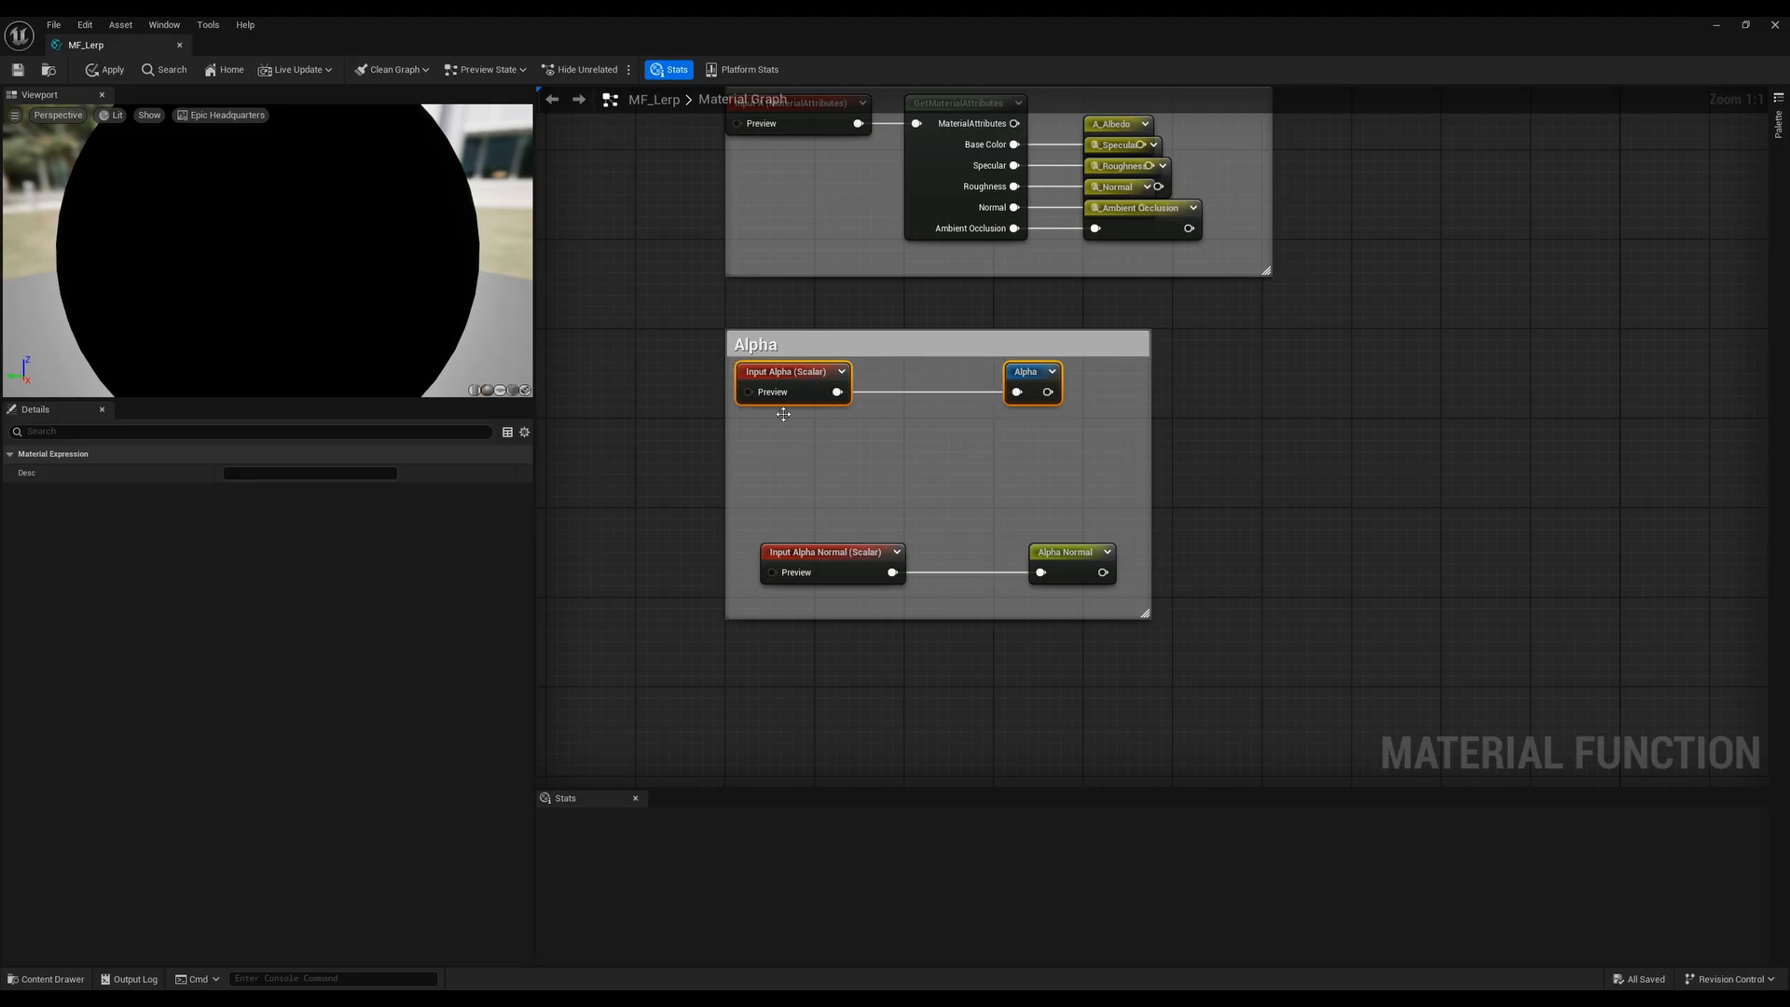
Place the Alpha Normal input and reroute directly beneath the Alpha row and shrink the Alpha comment around both rows
left_click_drag(882, 591, 1081, 559)
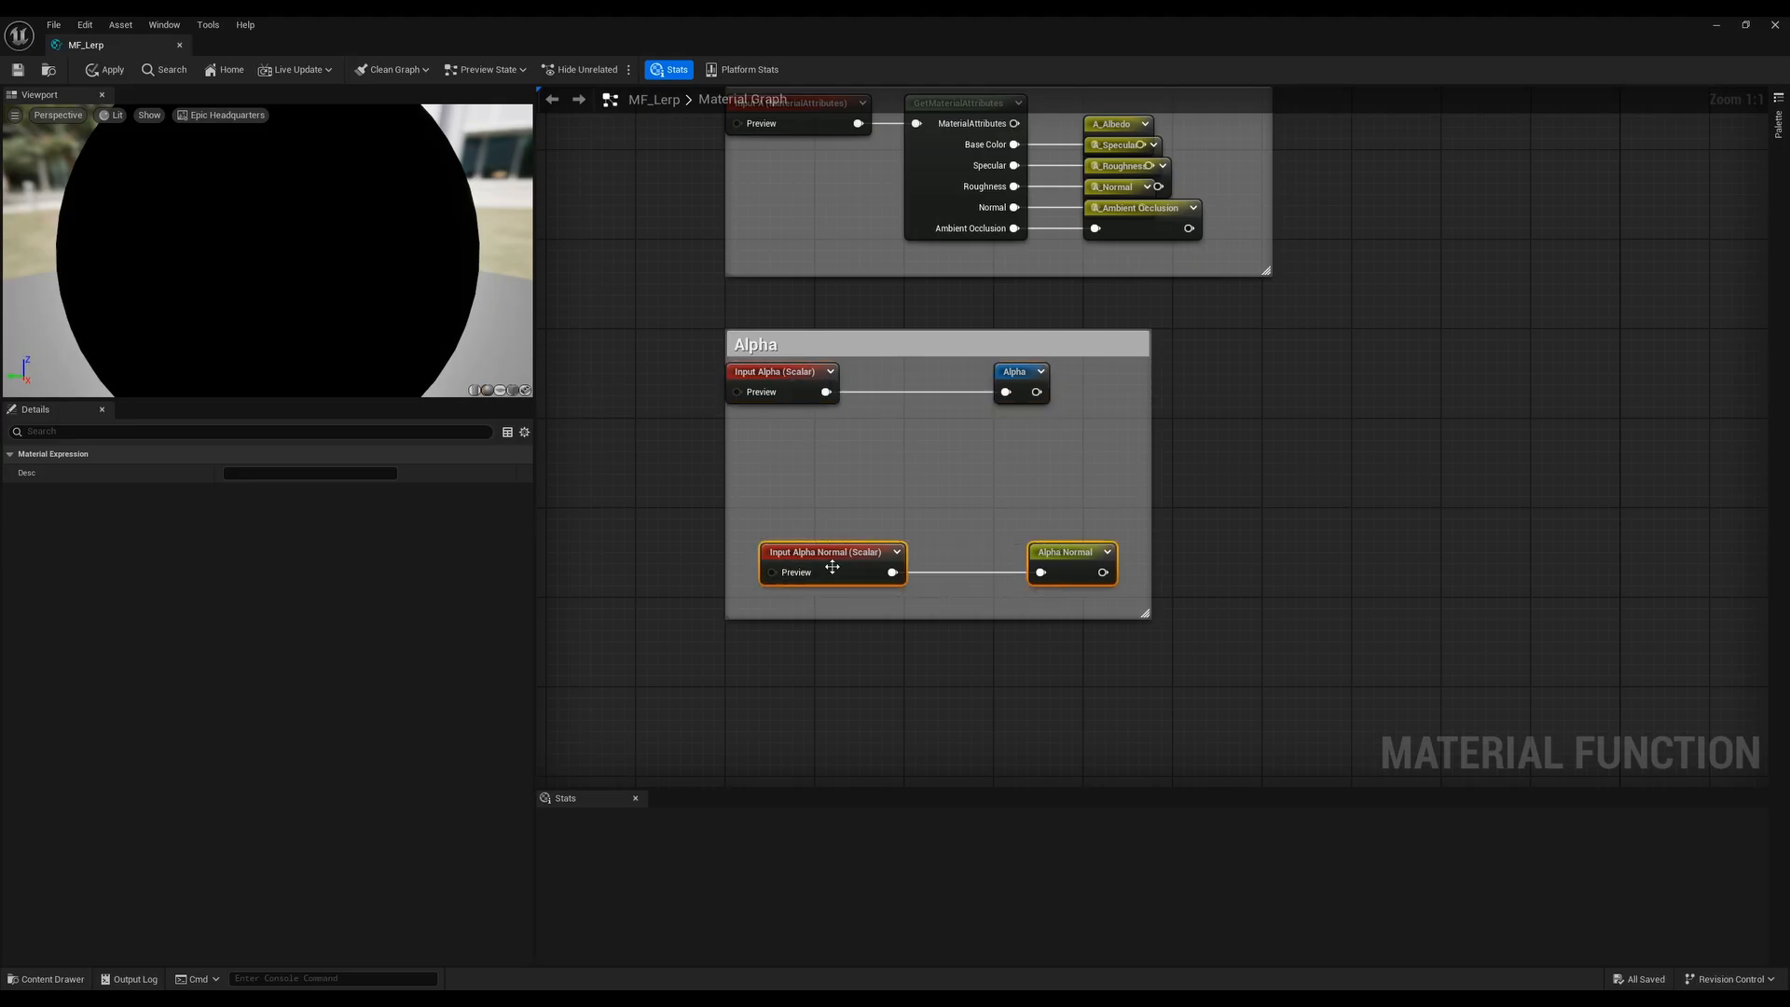
left_click_drag(821, 558, 785, 421)
left_click(691, 454)
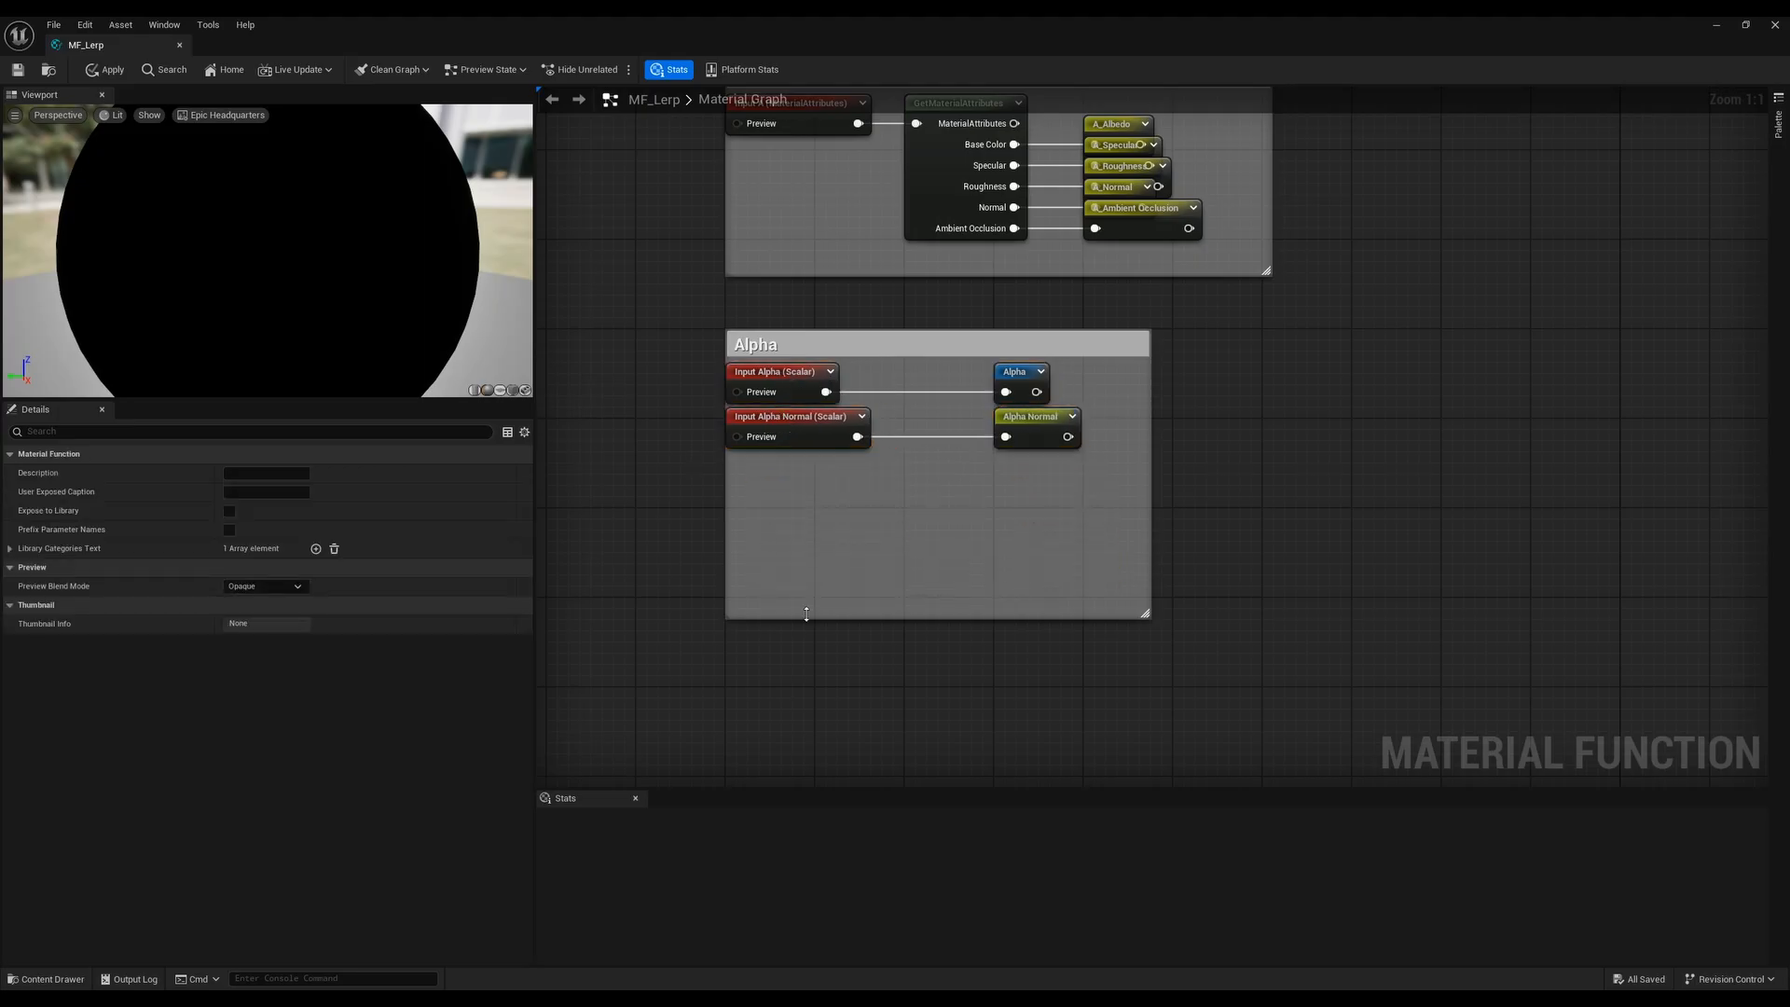
left_click_drag(806, 617, 796, 447)
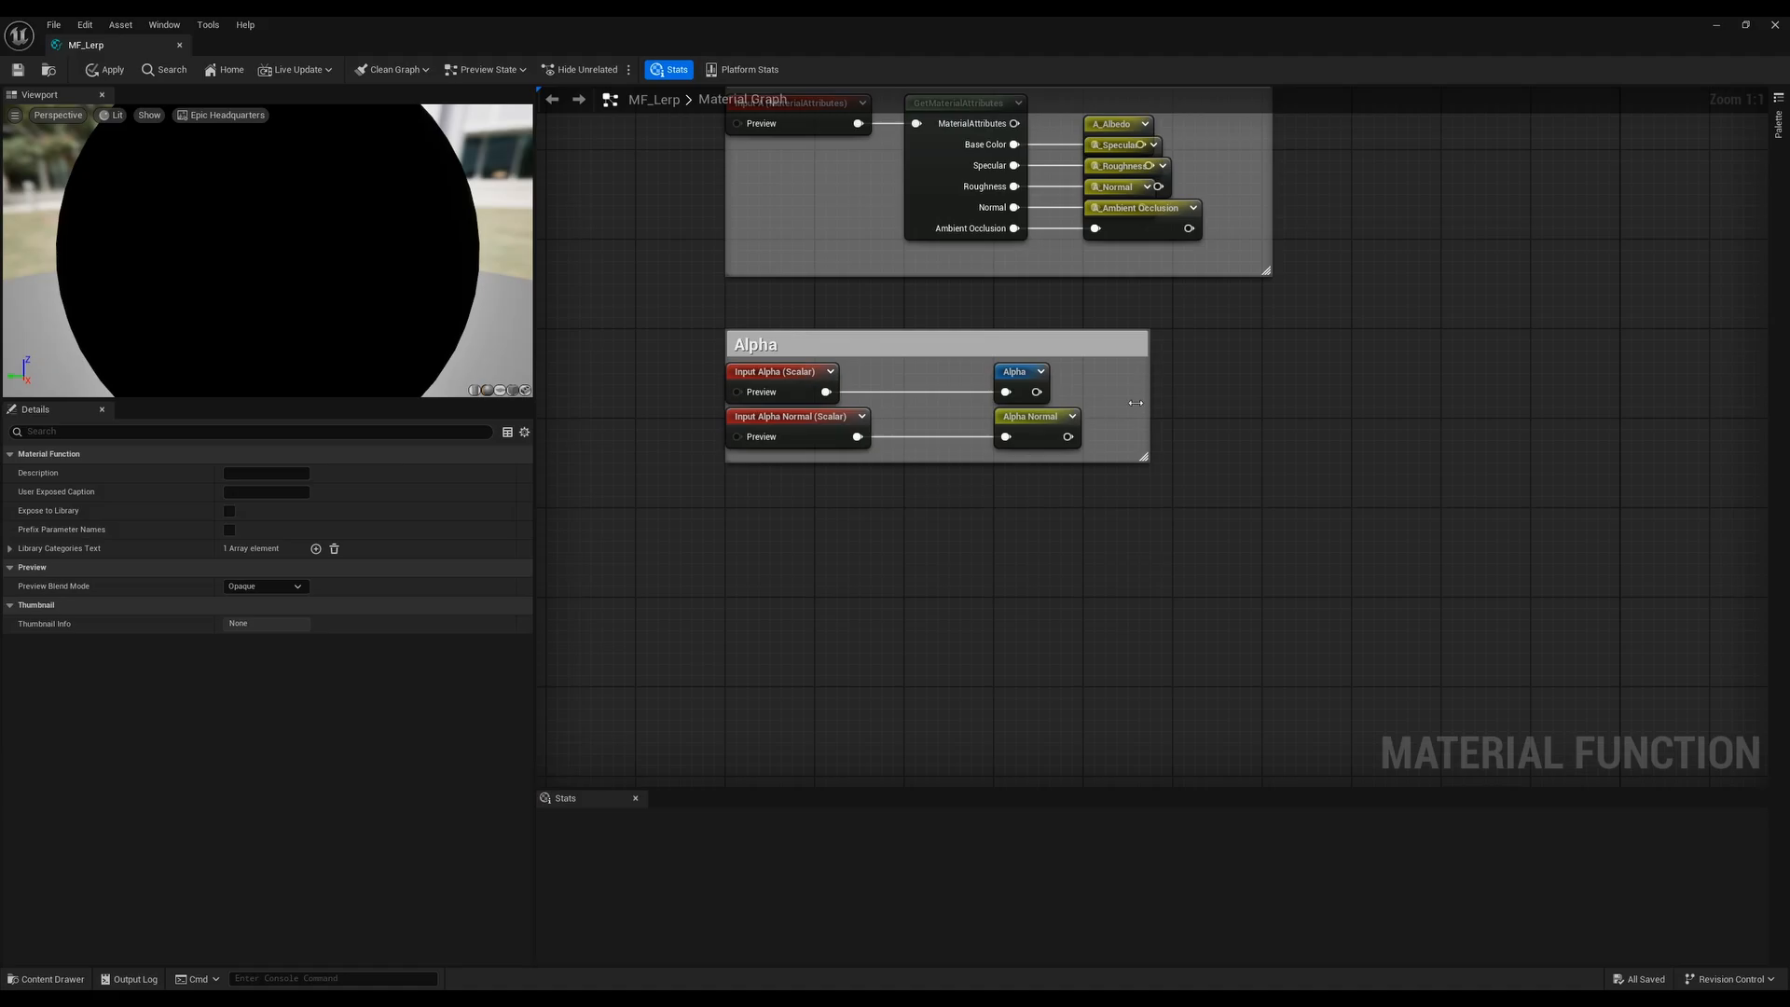
left_click_drag(1136, 403, 1089, 402)
Move the Vertex Paint switch nodes up to just below the Alpha comment
scroll(1078, 482, "down", 5)
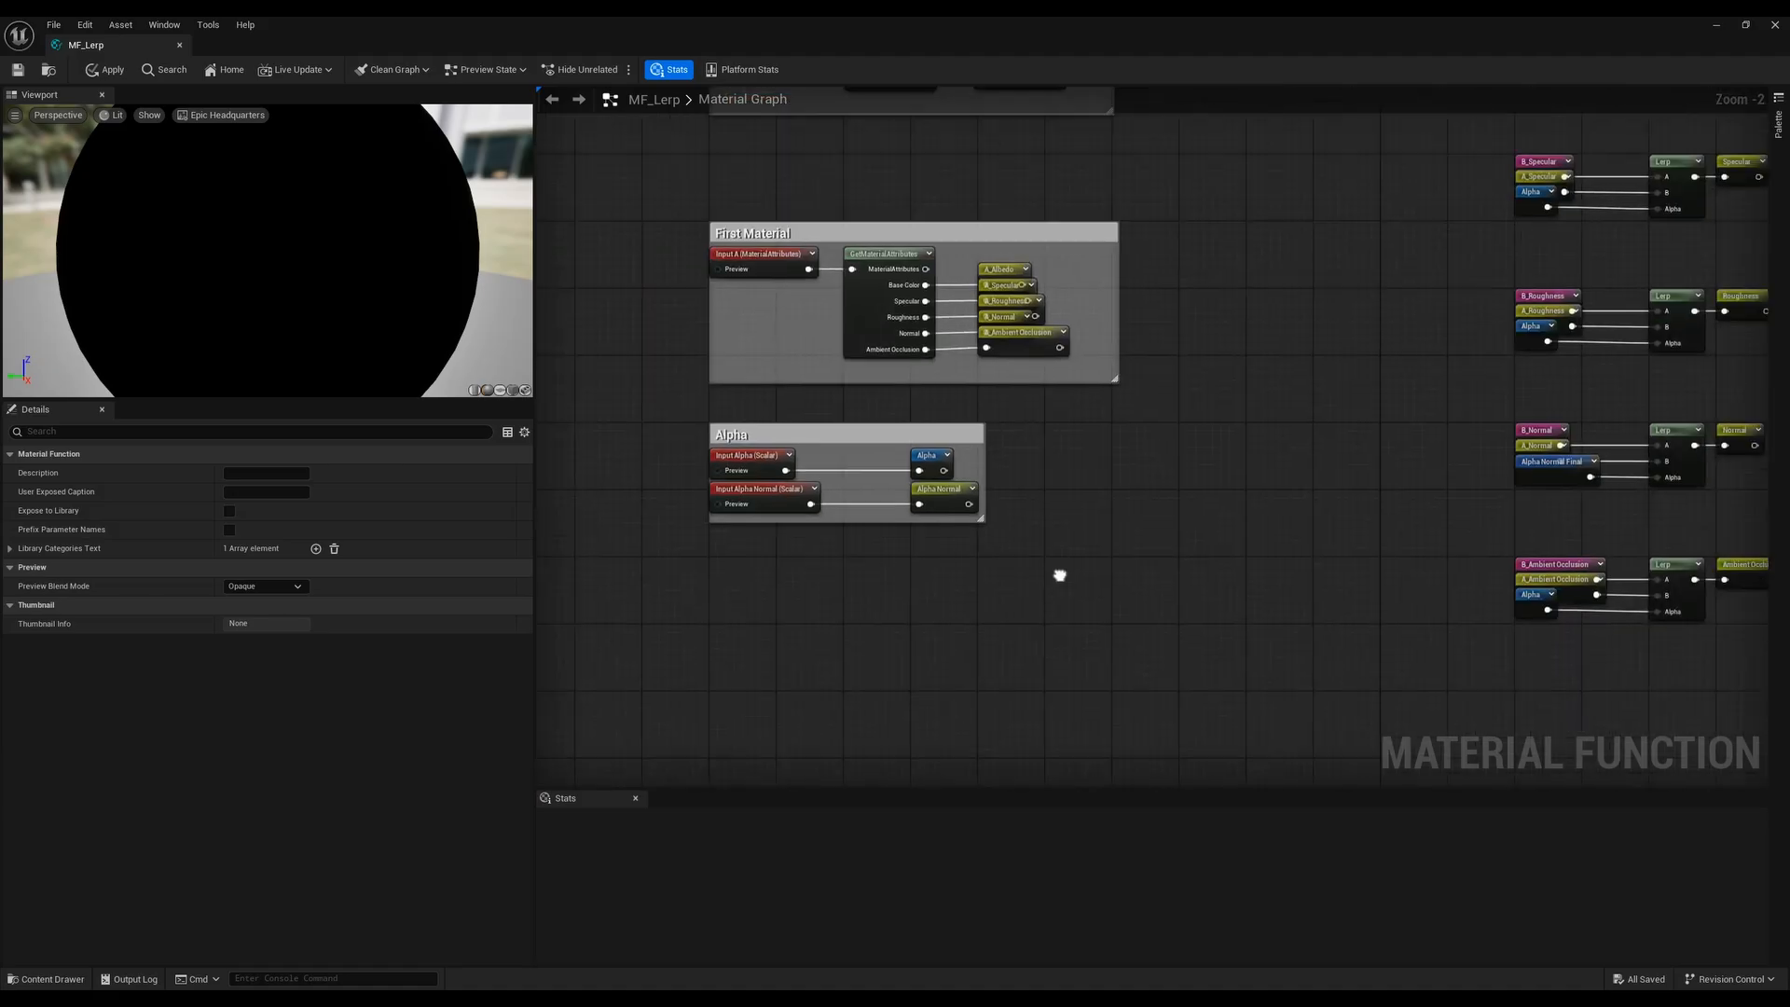
right_click_drag(944, 557, 927, 452)
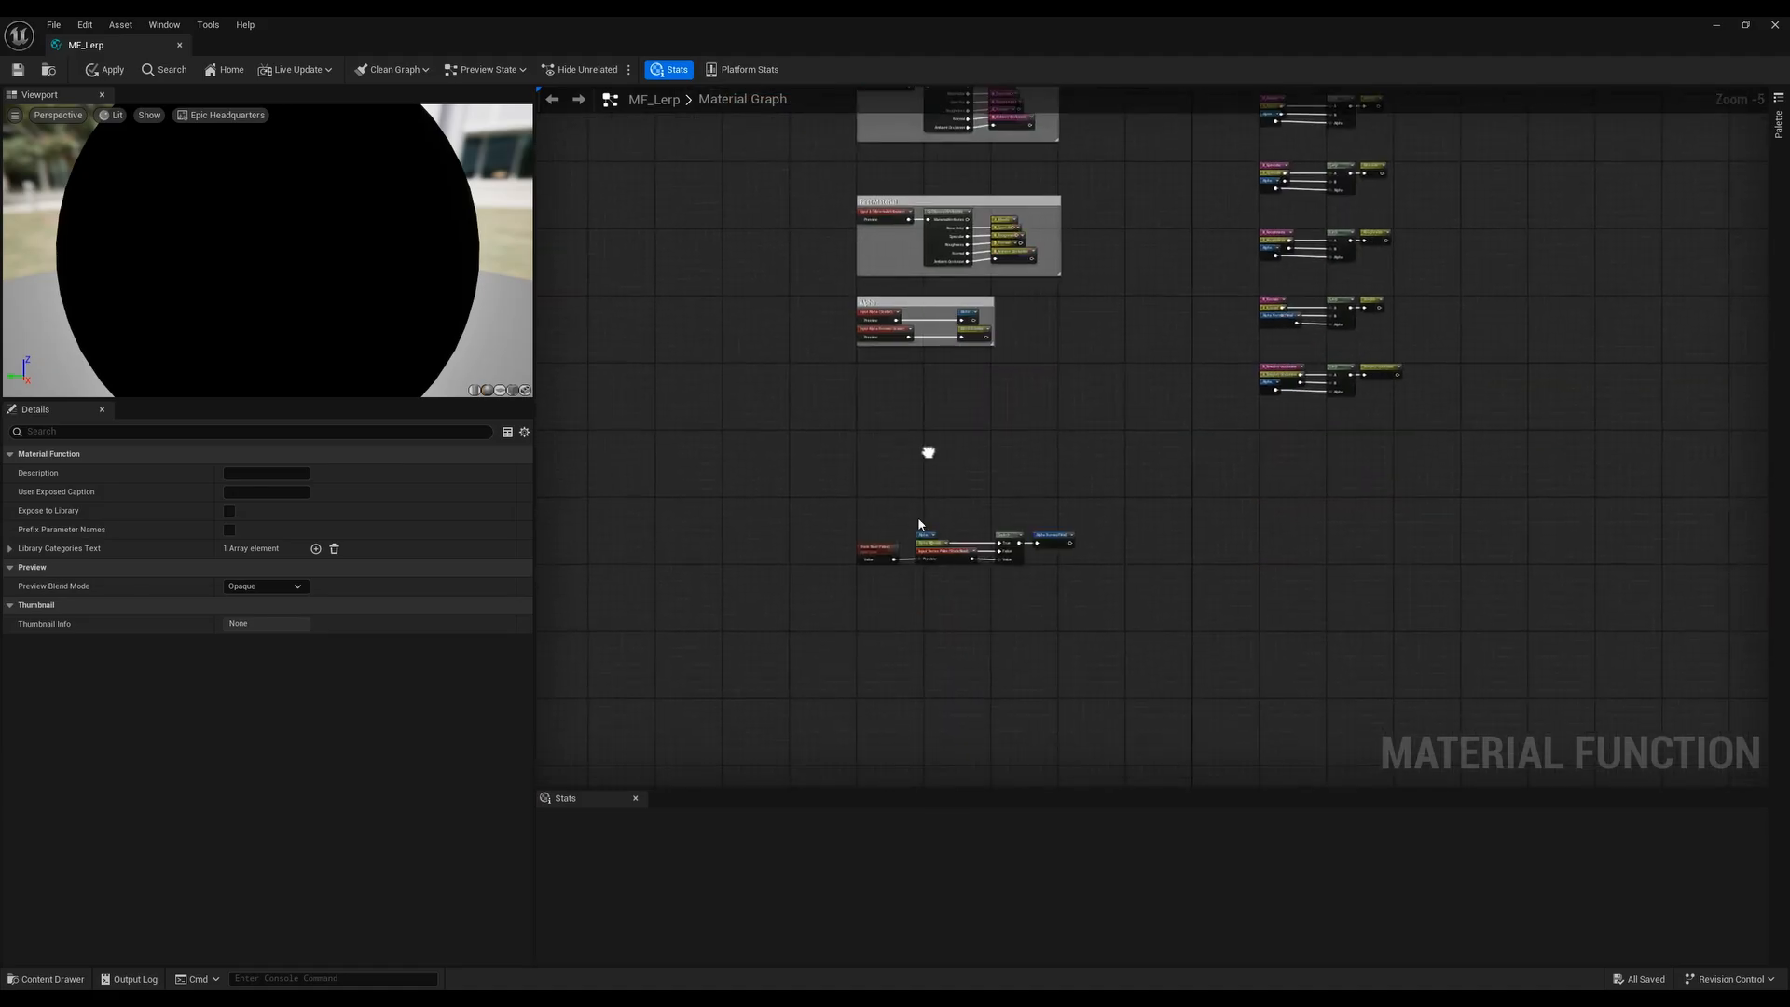
scroll(876, 597, "up", 4)
left_click_drag(817, 585, 1315, 405)
right_click_drag(1093, 253, 1047, 457)
left_click_drag(819, 668, 819, 334)
right_click_drag(820, 334, 769, 523)
Enclose the Vertex Paint switch nodes in a comment titled Vertex Paint and align it with the Alpha comment
left_click_drag(719, 566, 1287, 442)
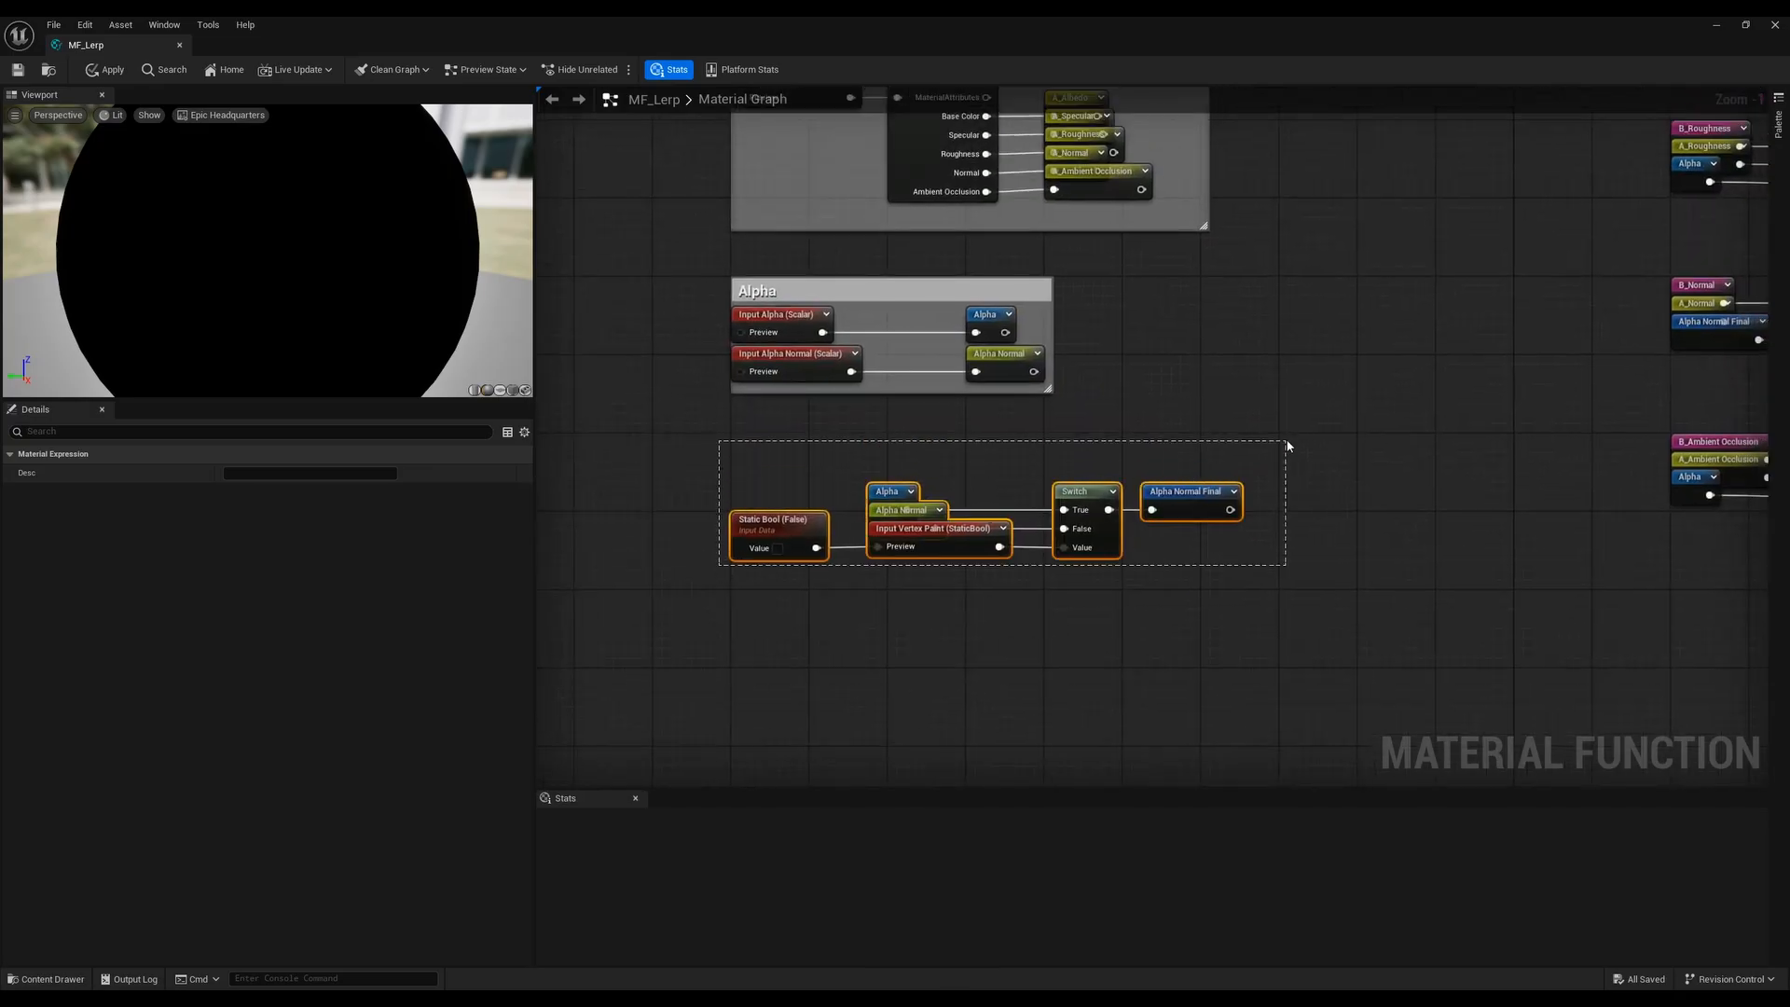
key("c")
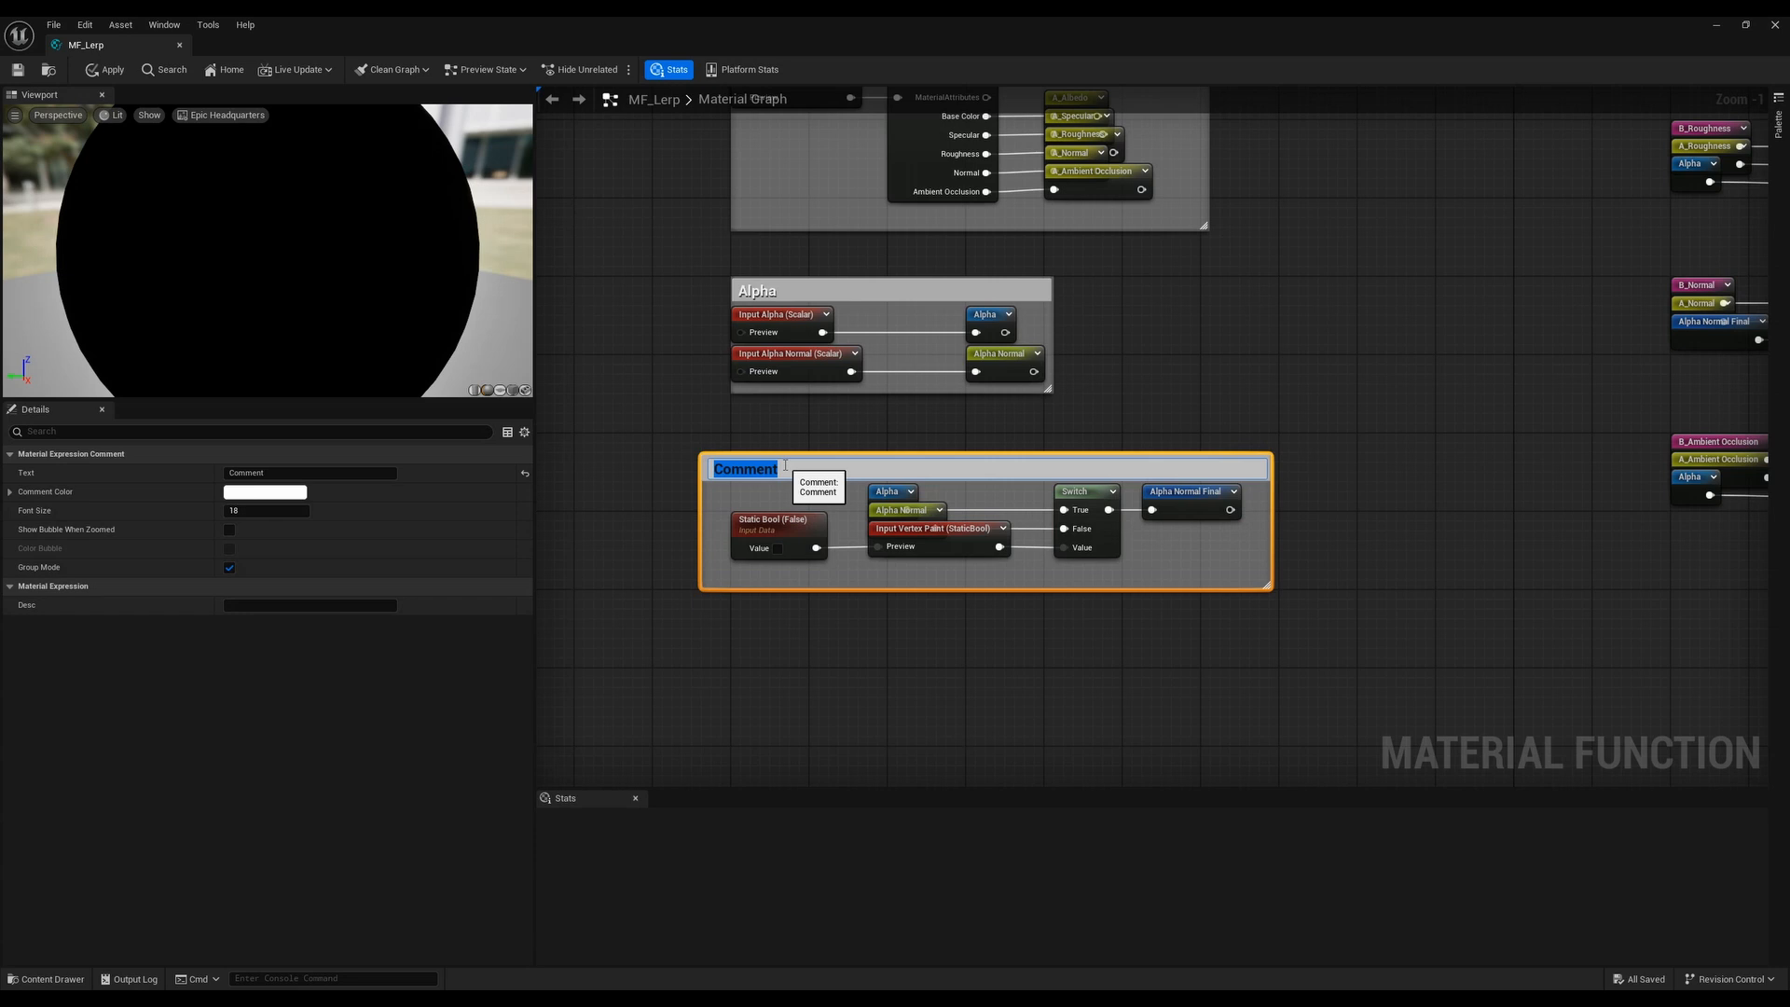
type("Vertex Paint")
key("Return")
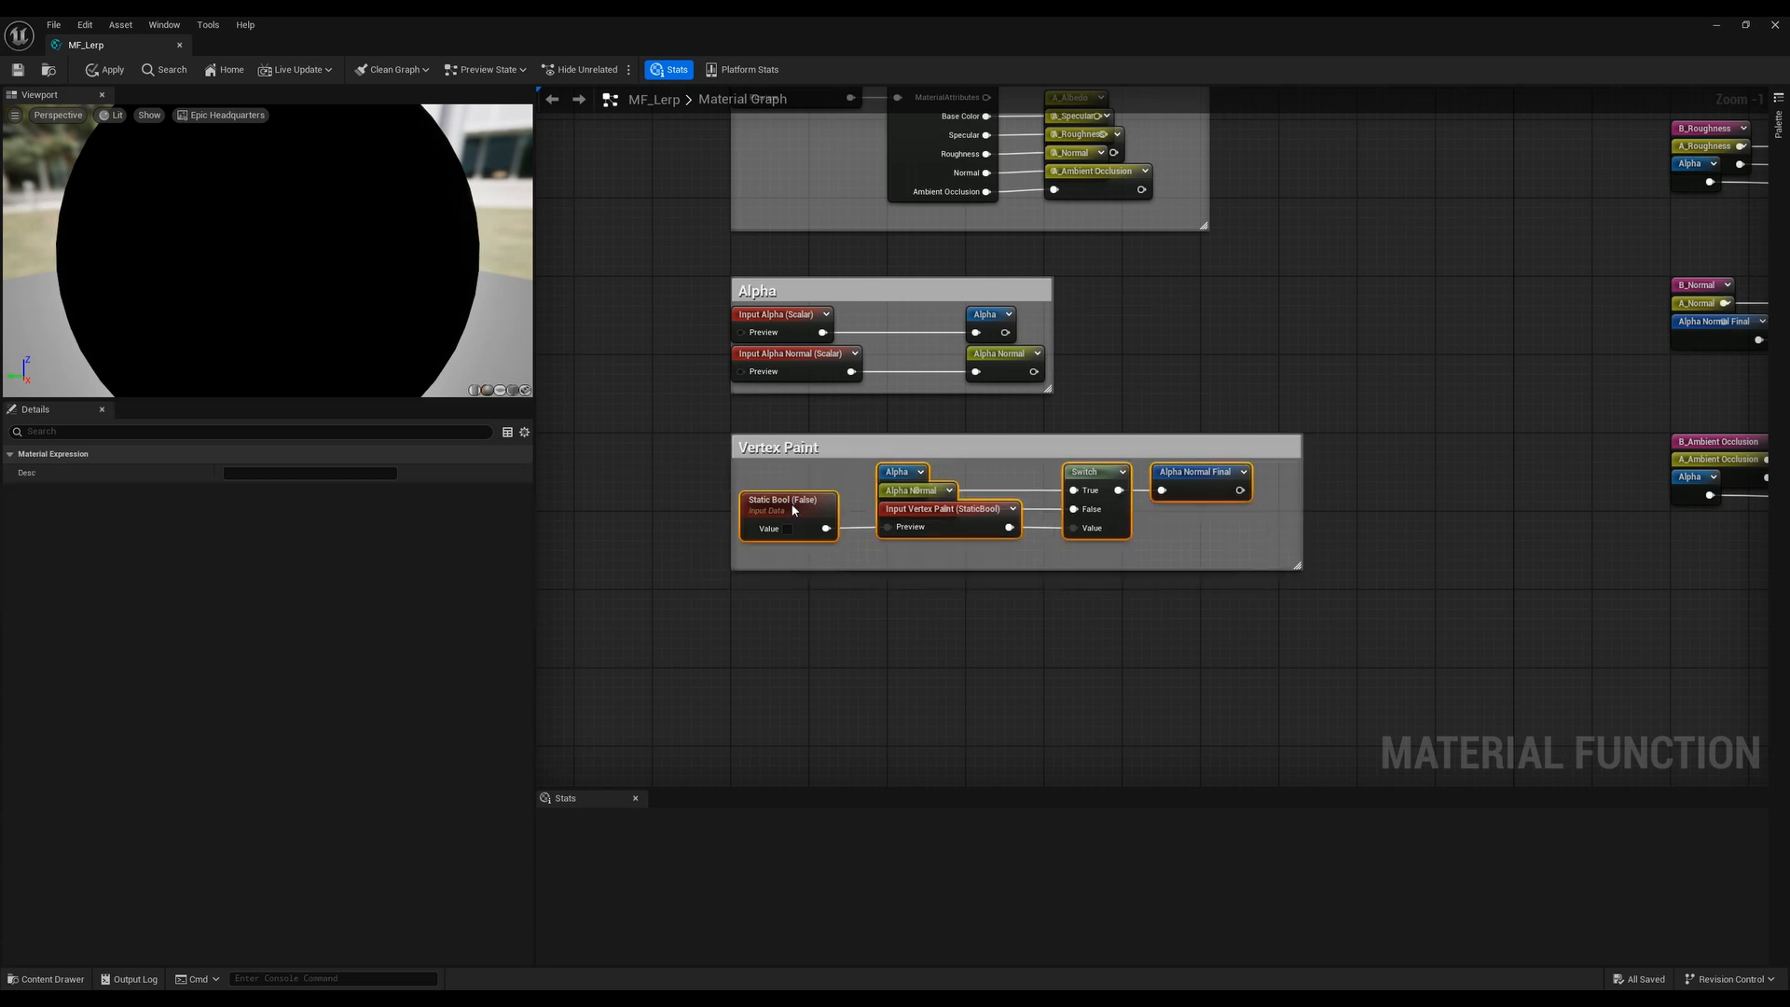
left_click(1362, 264)
Enable Show Bubble When Zoomed for the Second Material and First Material comments
mouse_move(1362, 264)
right_mouse_down()
mouse_move(1226, 404)
mouse_move(1220, 558)
mouse_move(1209, 495)
right_mouse_up()
scroll(1109, 401, "down", 3)
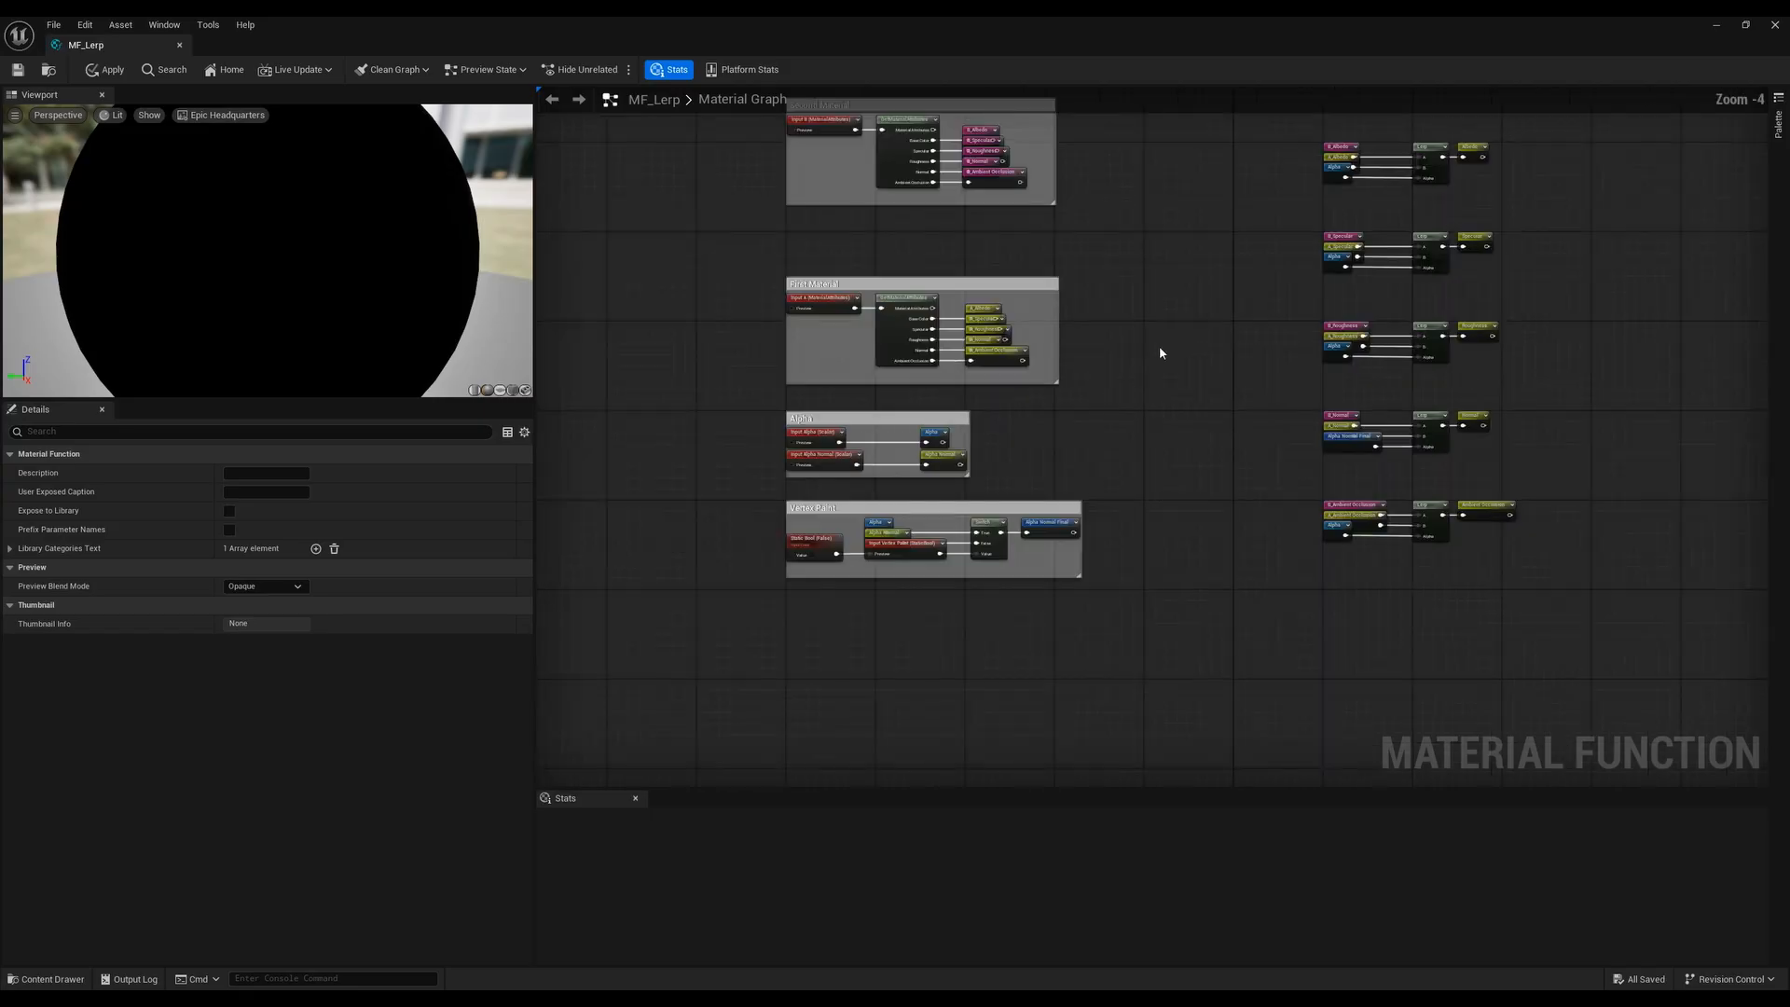
right_click_drag(1160, 352, 875, 493)
scroll(1007, 444, "down", 1)
scroll(927, 383, "up", 3)
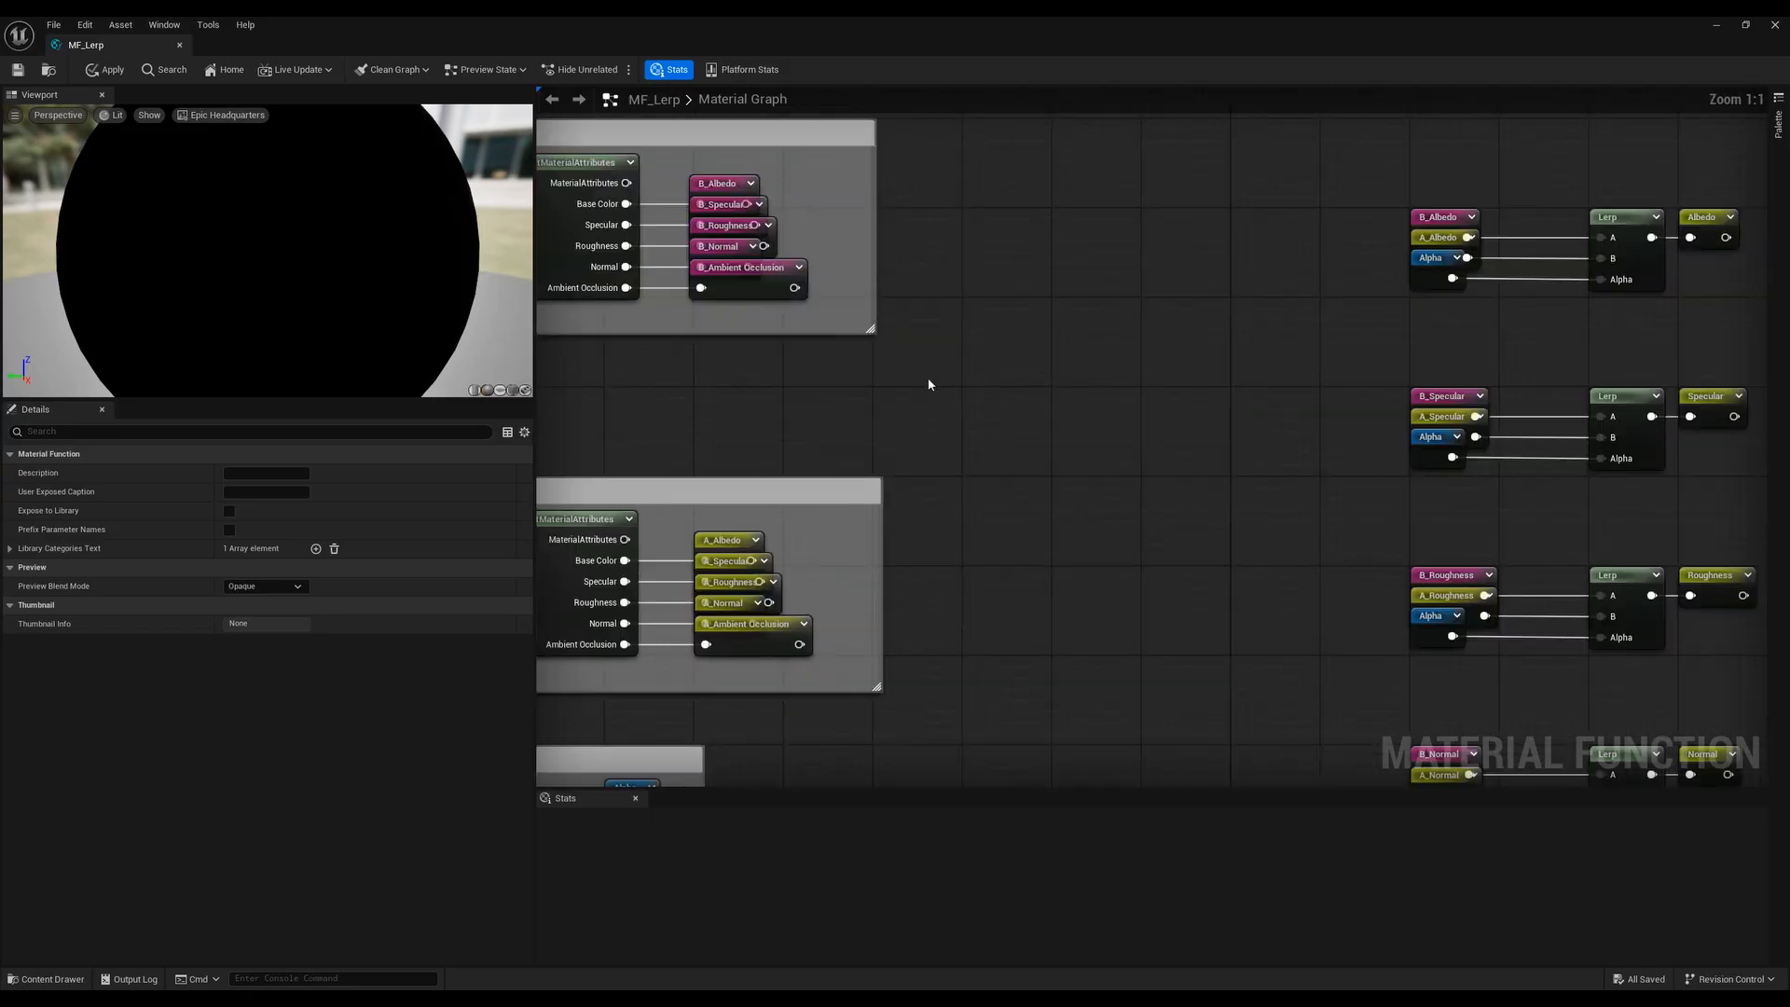
scroll(1051, 467, "down", 1)
left_click(918, 317)
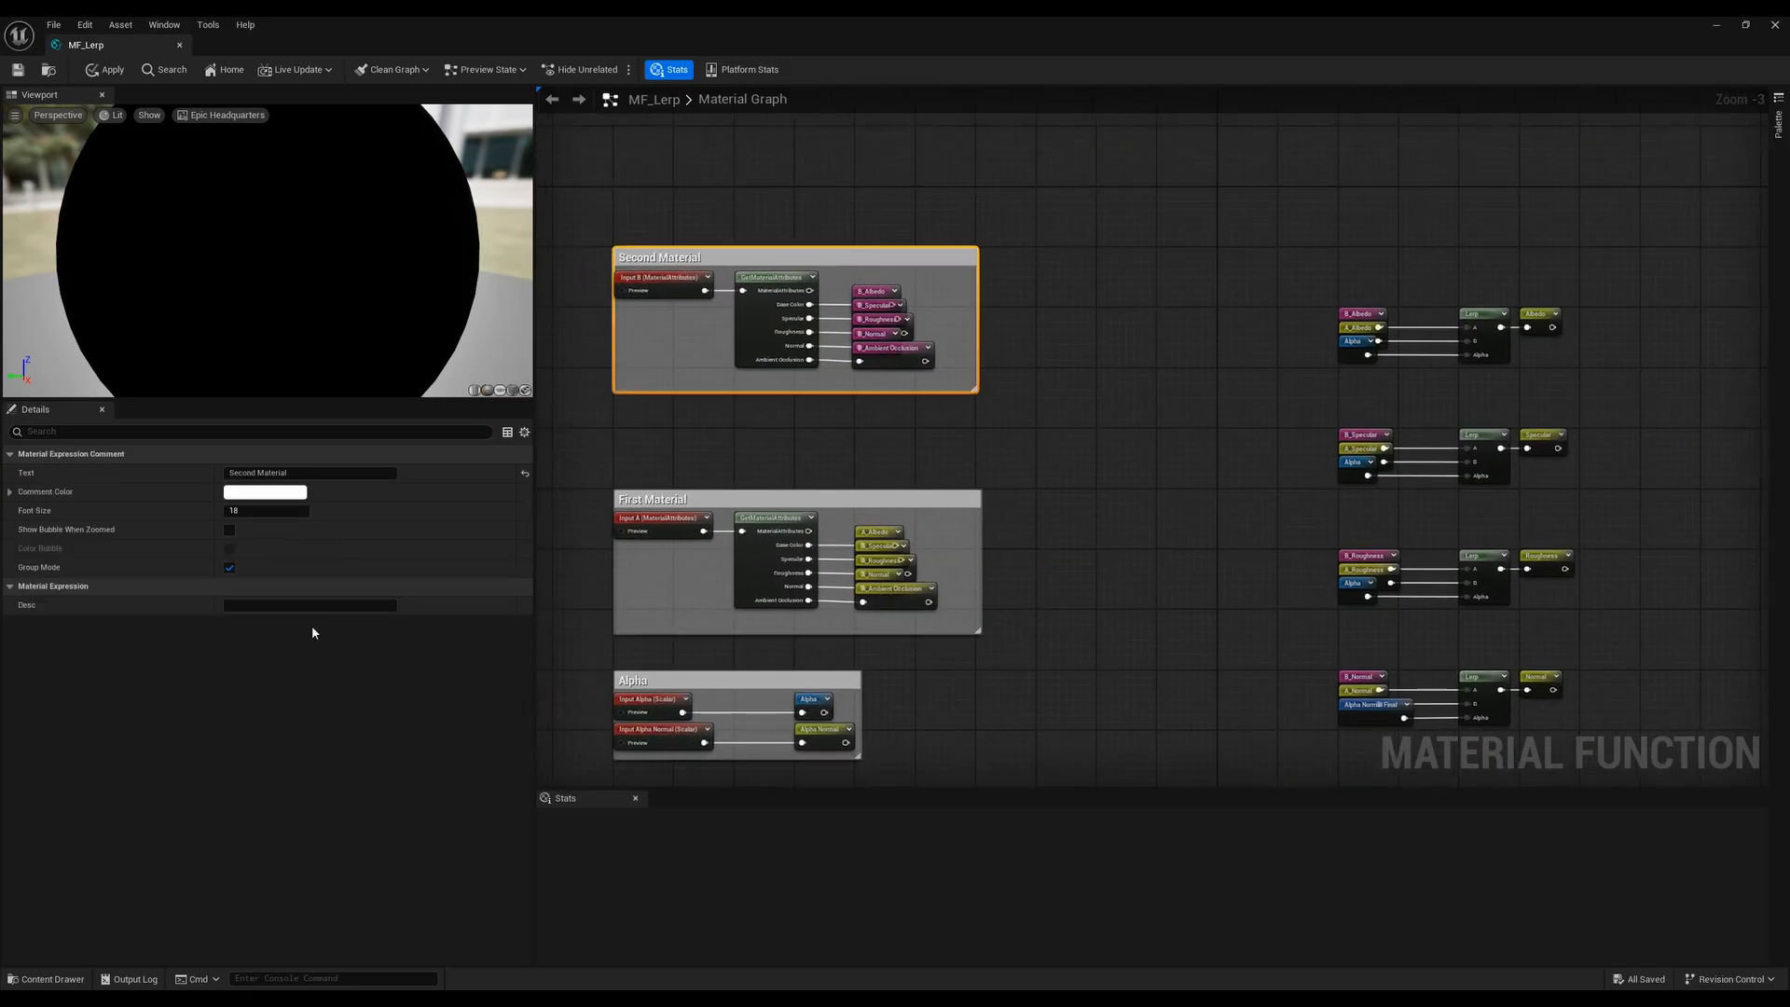
left_click(230, 530)
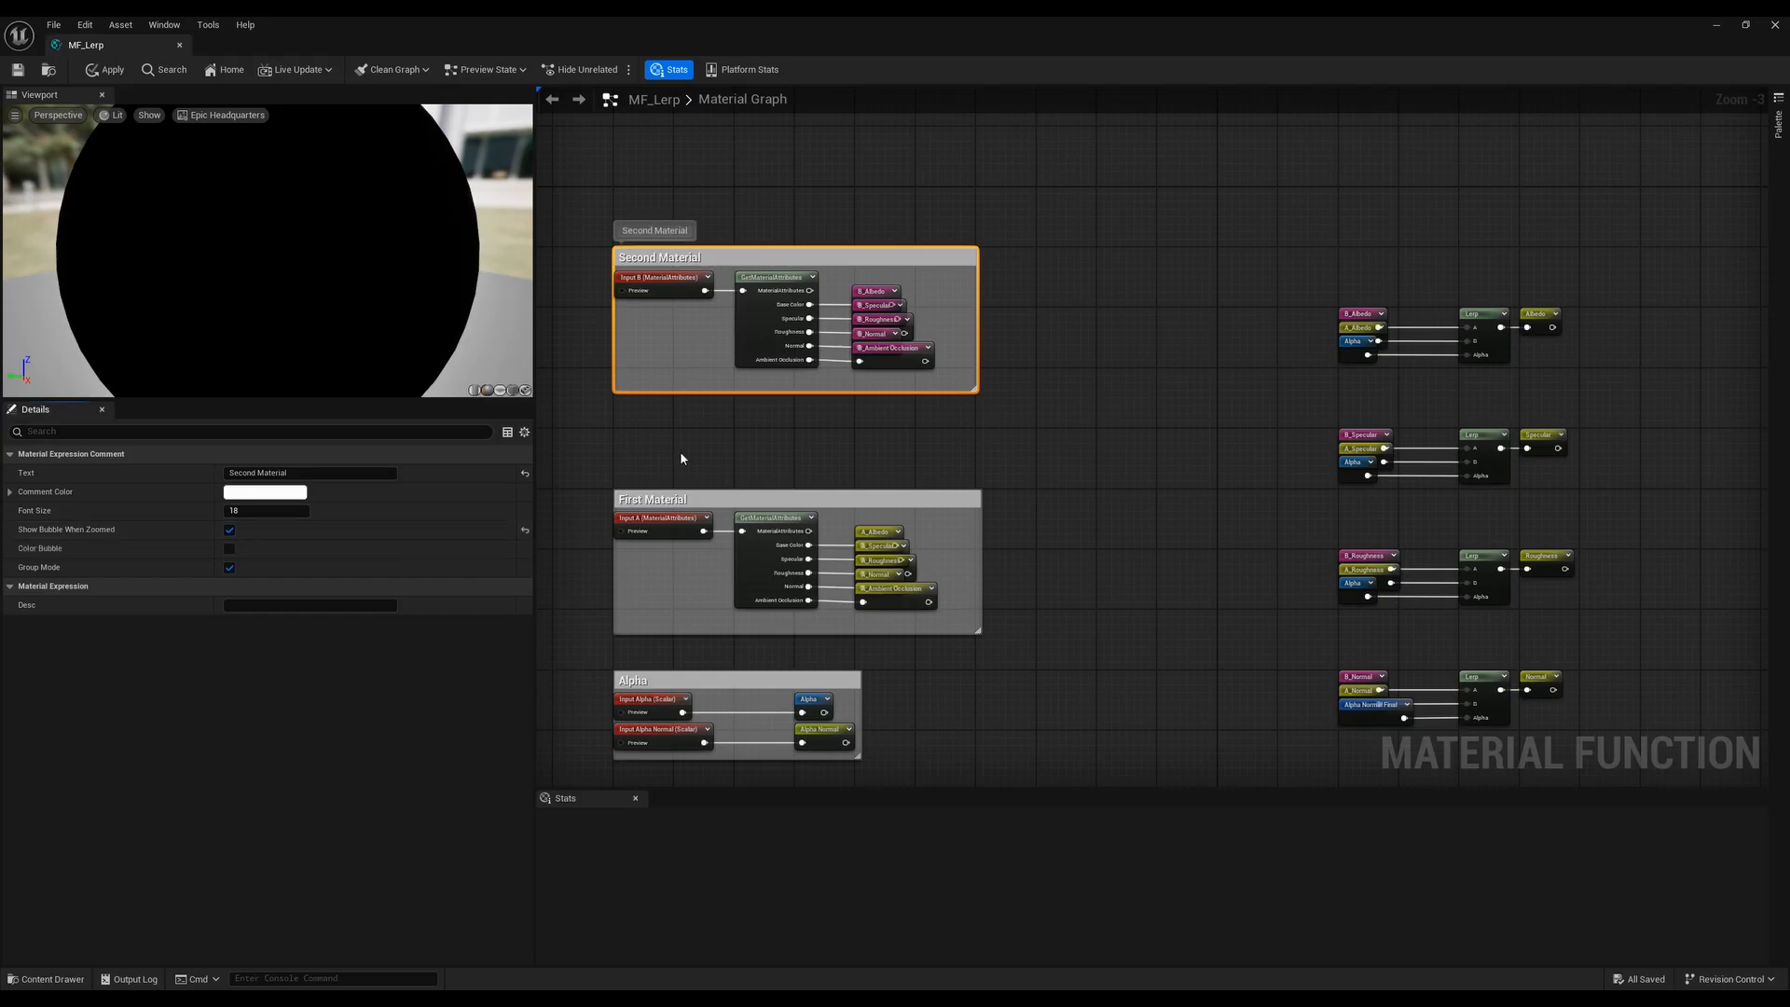
right_click_drag(660, 489, 744, 436)
left_click(744, 442)
left_click(229, 530)
Enable Show Bubble When Zoomed for the Alpha and Vertex Paint comments
right_click_drag(633, 627, 699, 524)
left_click(800, 522)
left_click(229, 531)
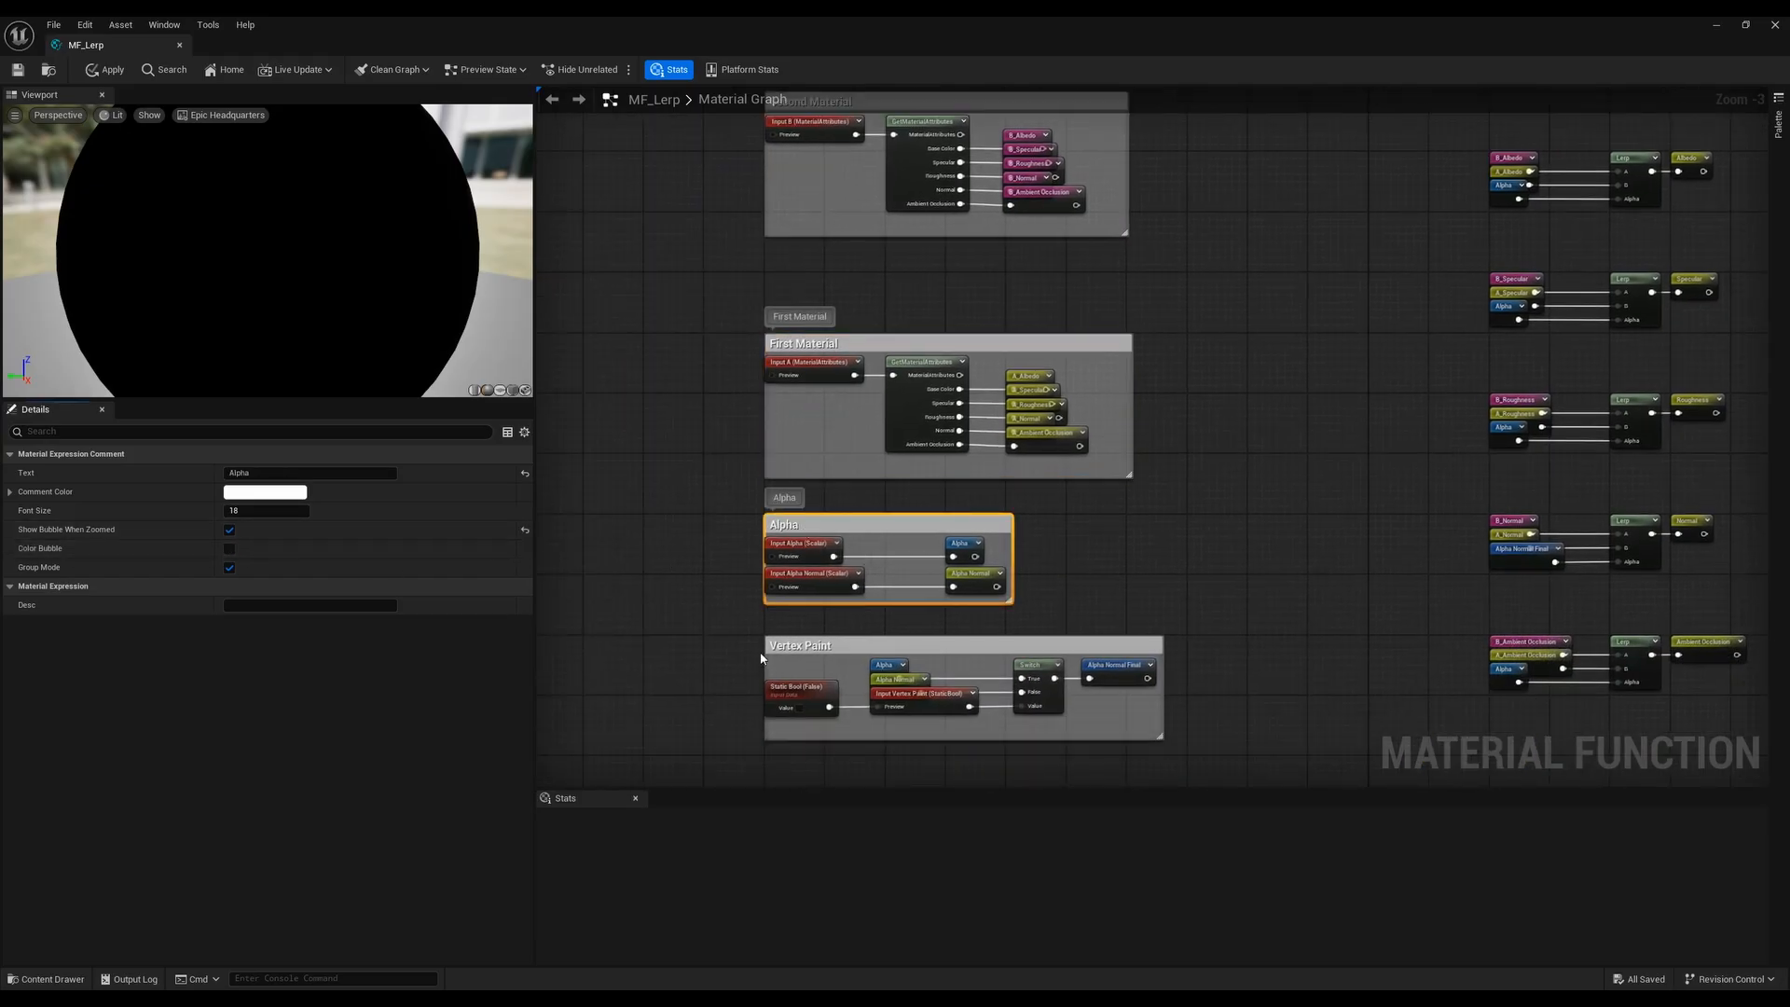
left_click(791, 645)
left_click(229, 531)
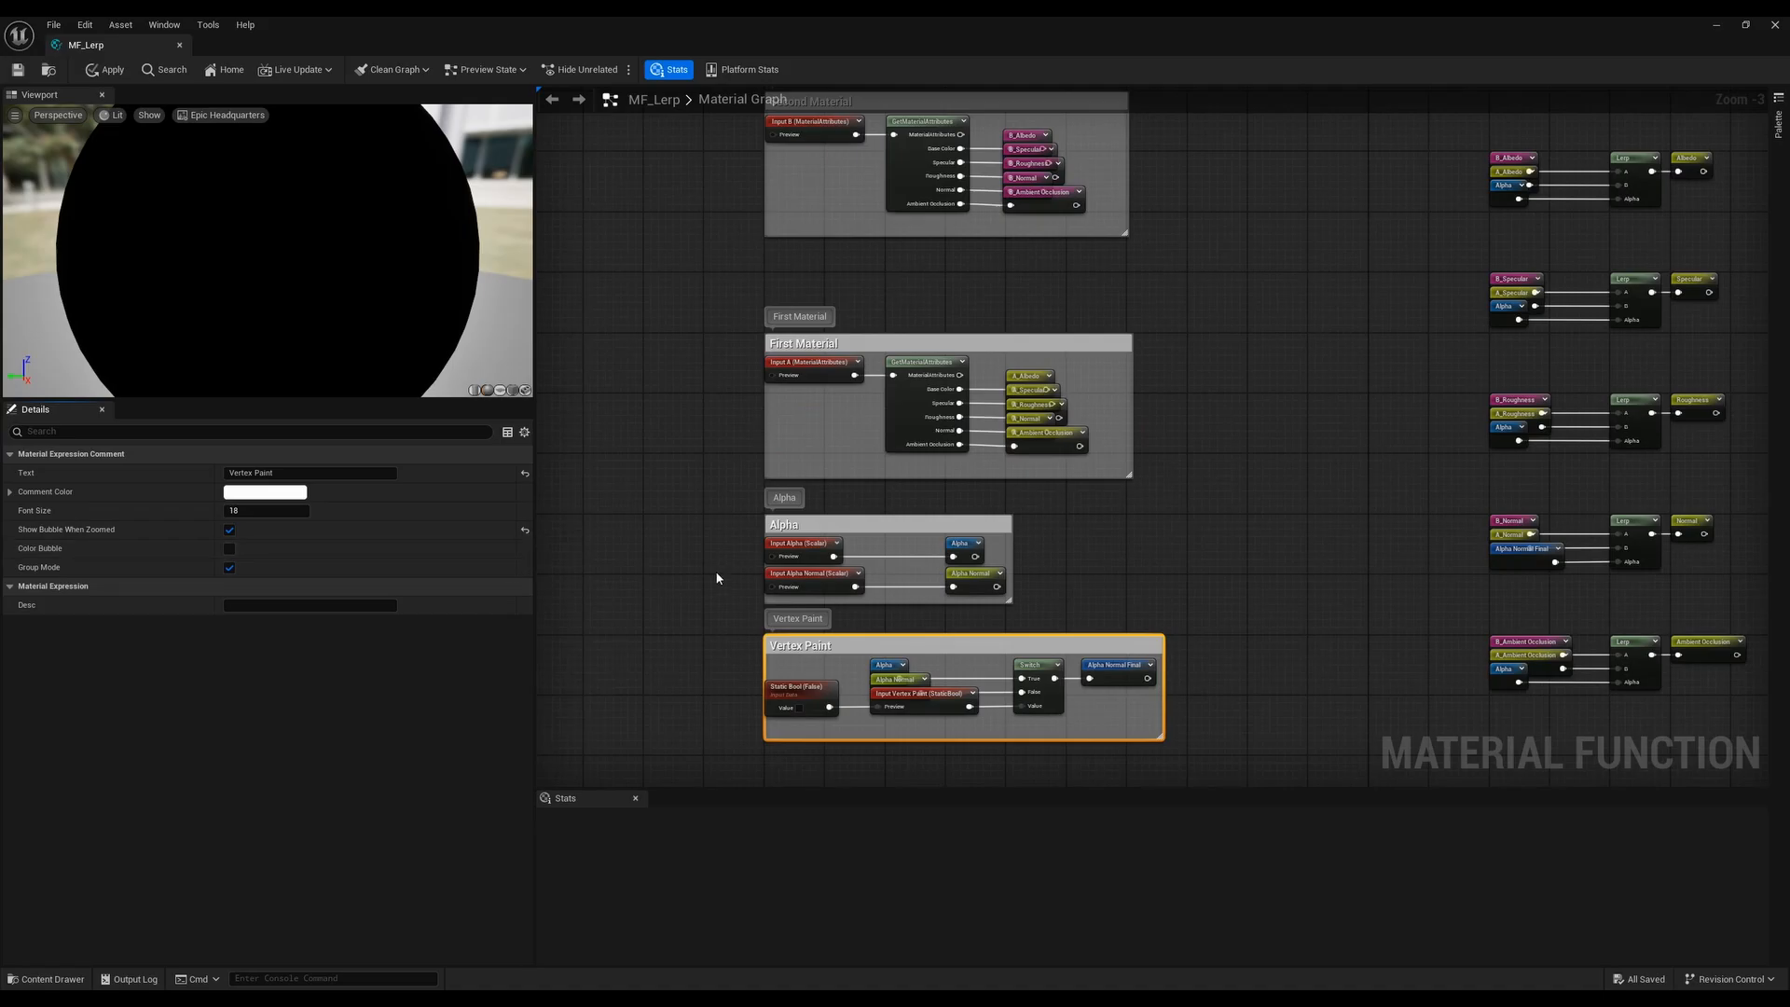
left_click(1100, 532)
Examine how the four comments' title bubbles display at different zoom levels of the graph
scroll(795, 540, "up", 3)
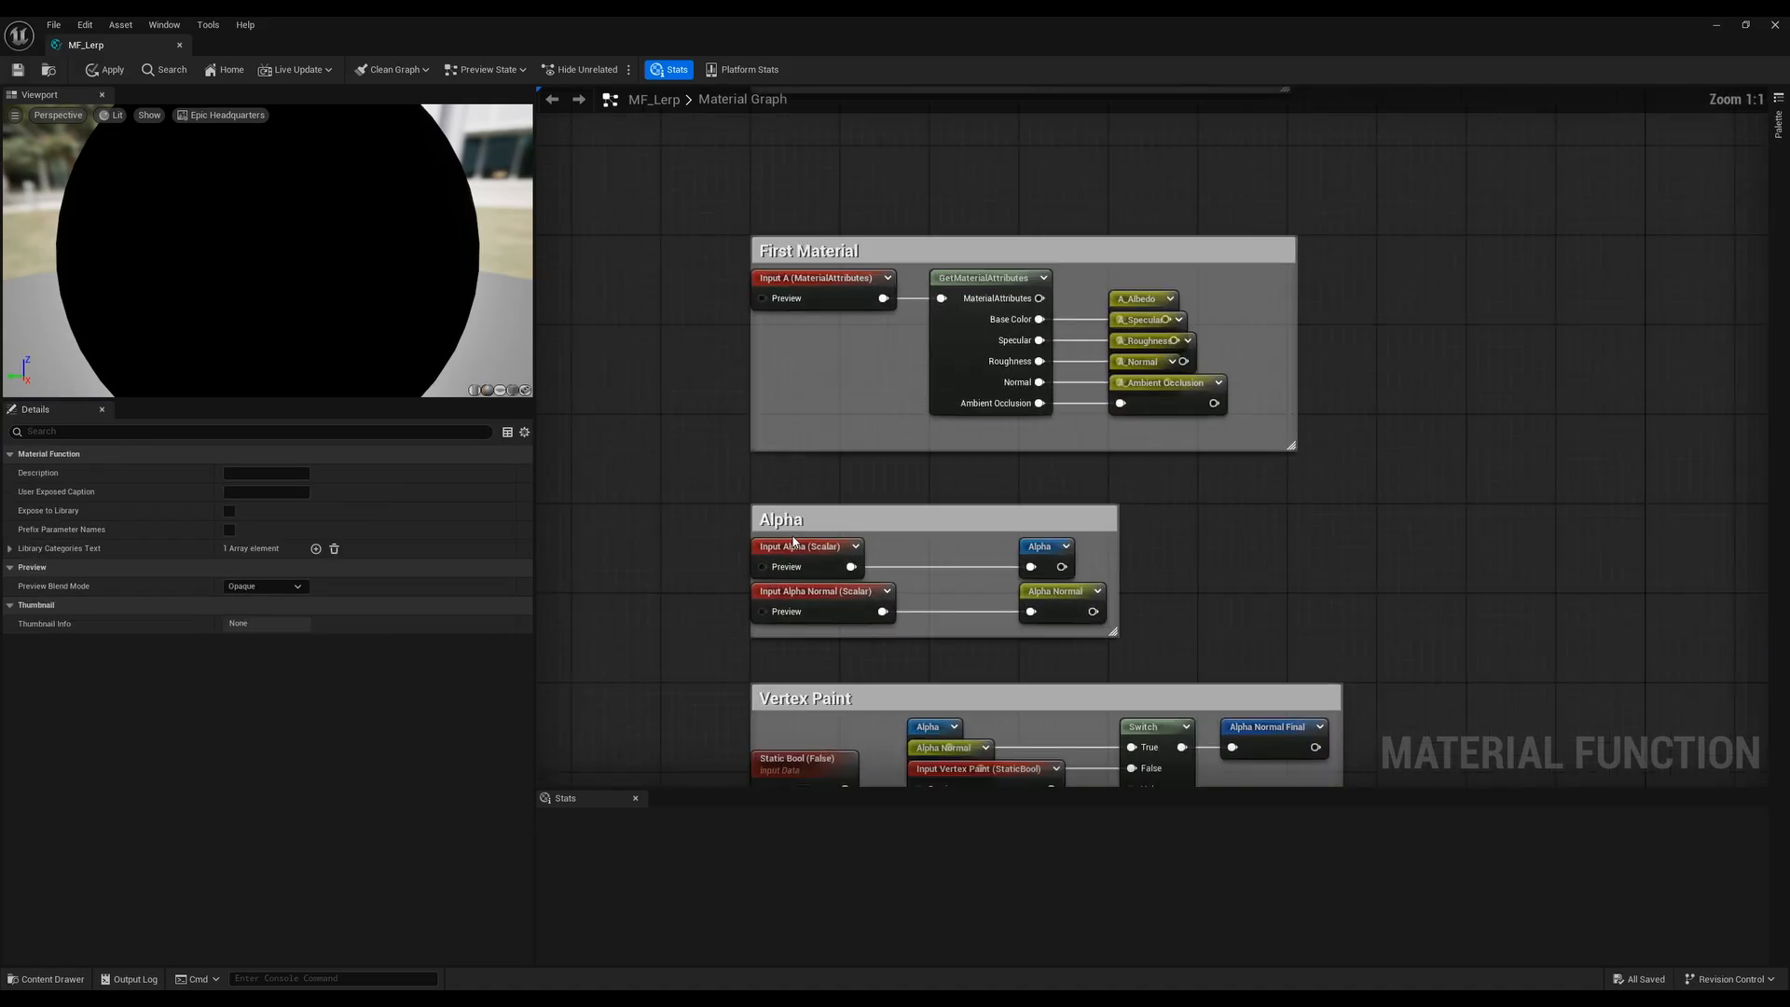
scroll(714, 533, "down", 12)
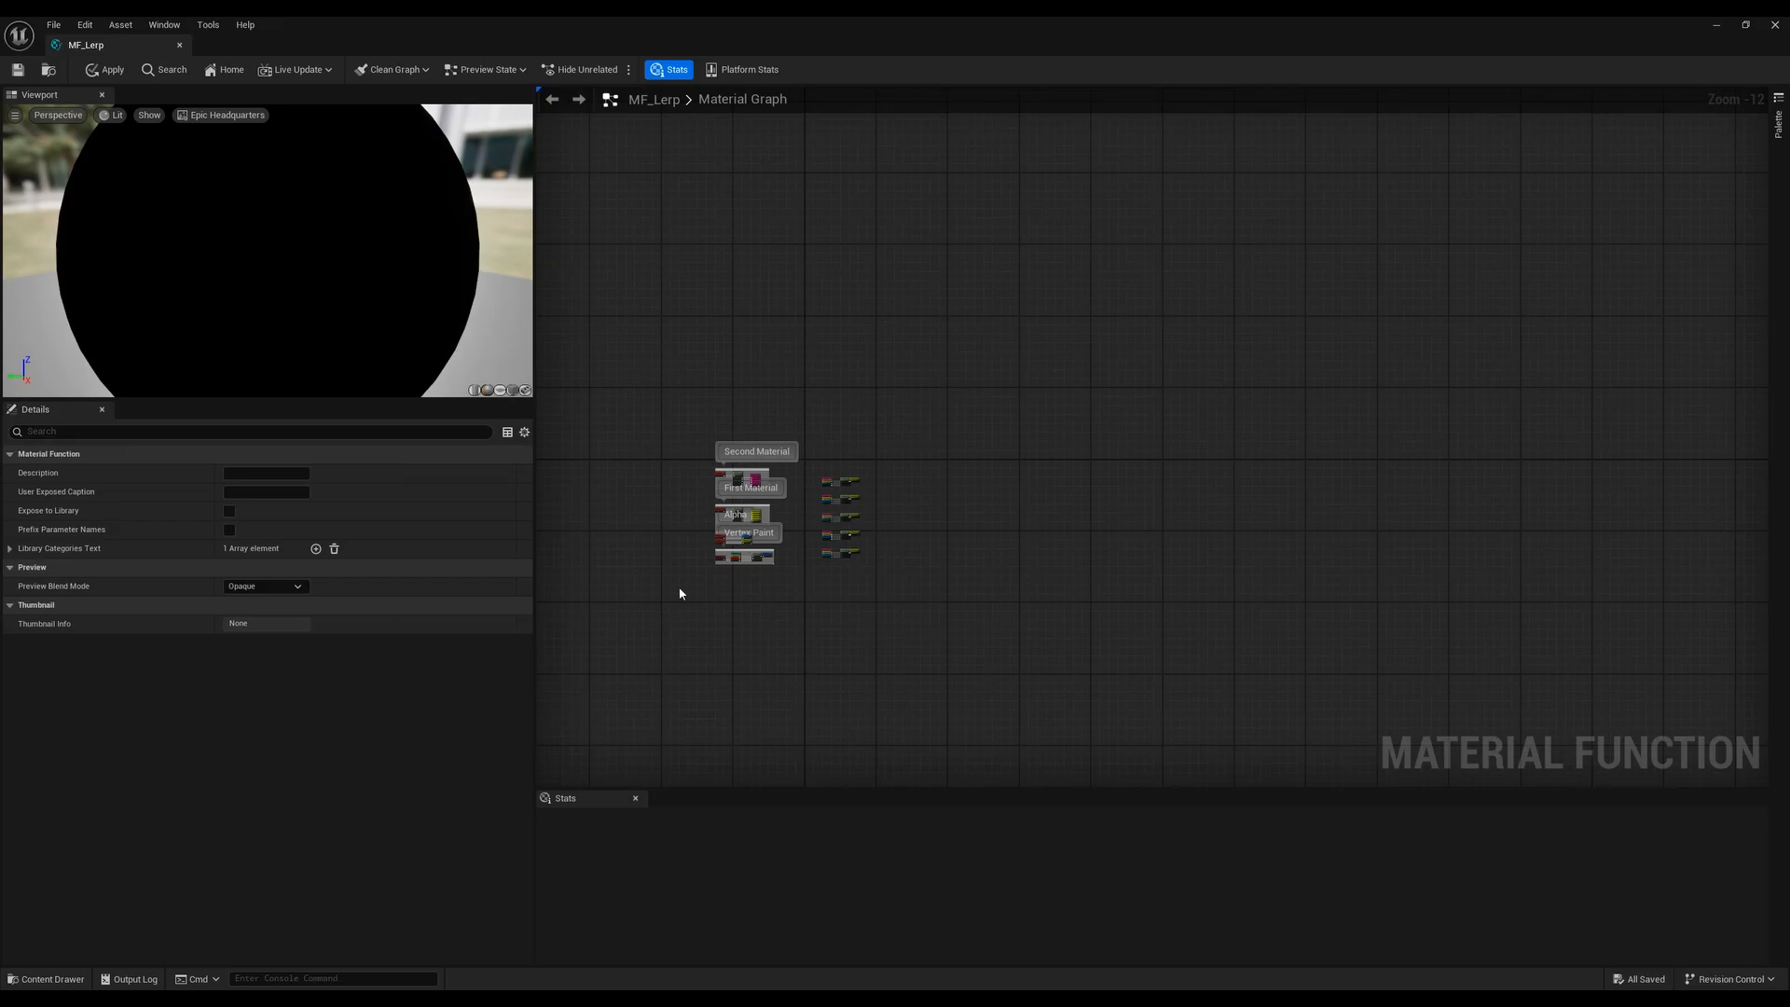
scroll(680, 593, "up", 9)
scroll(992, 365, "down", 1)
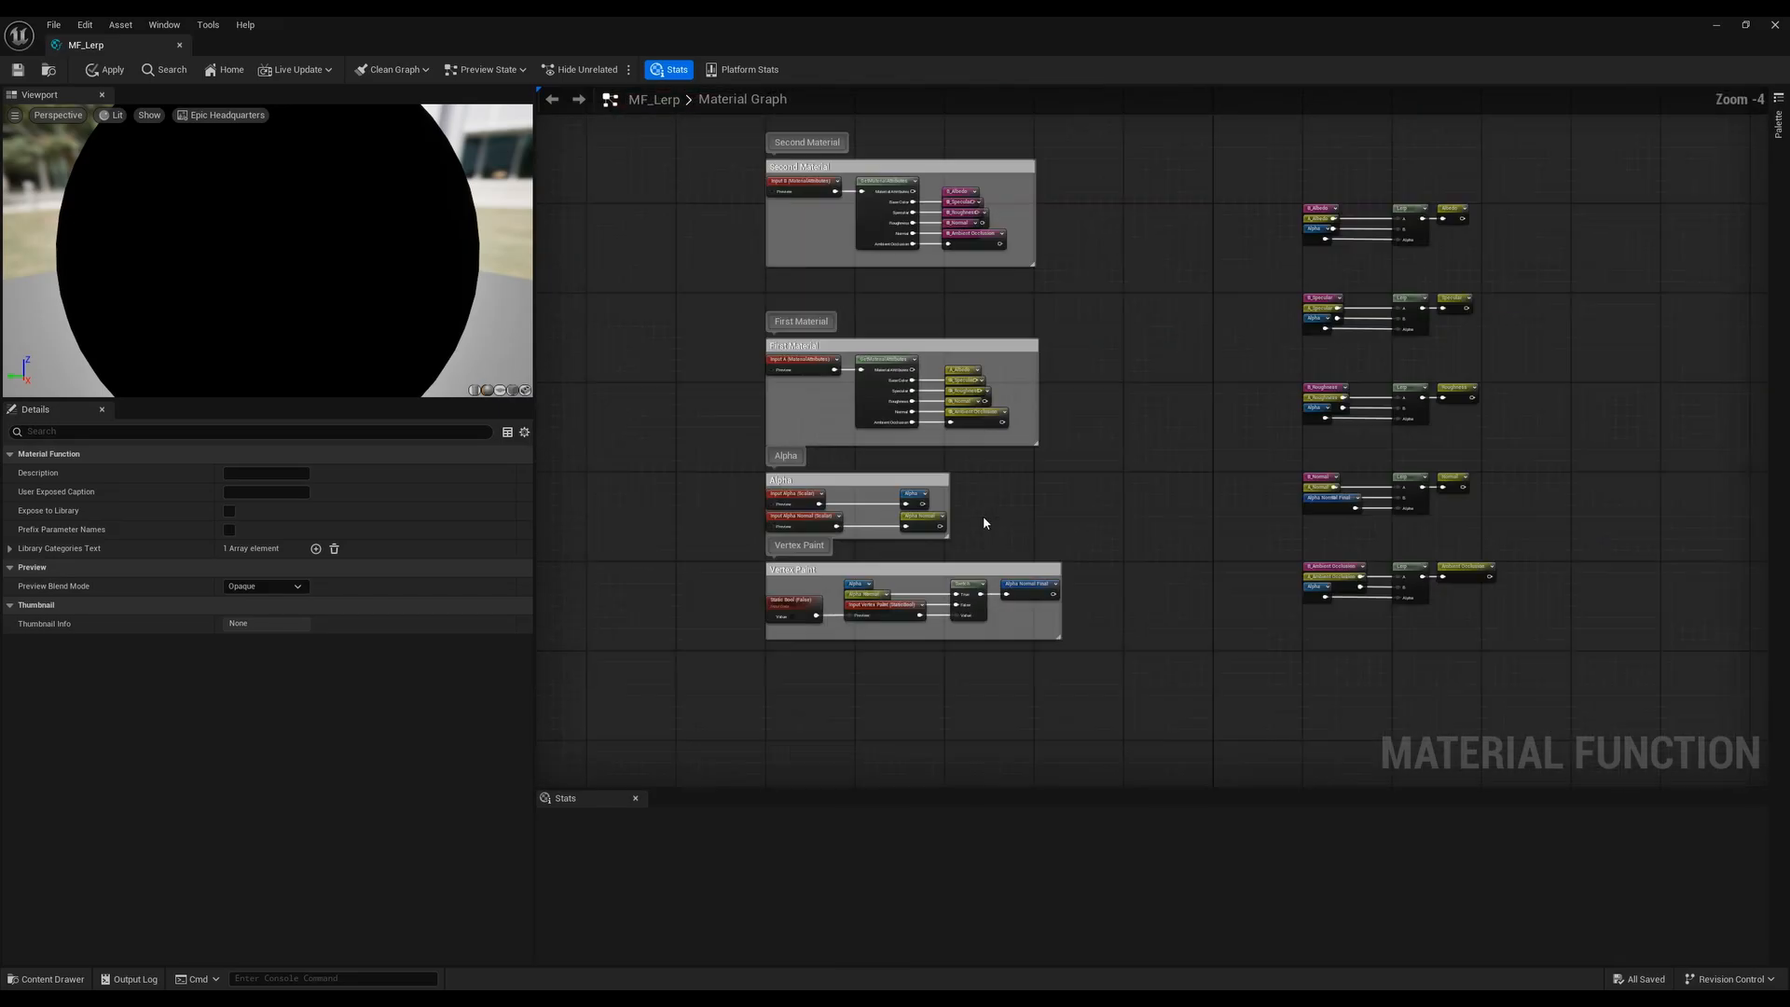
scroll(984, 522, "down", 6)
scroll(831, 285, "up", 7)
scroll(983, 495, "down", 3)
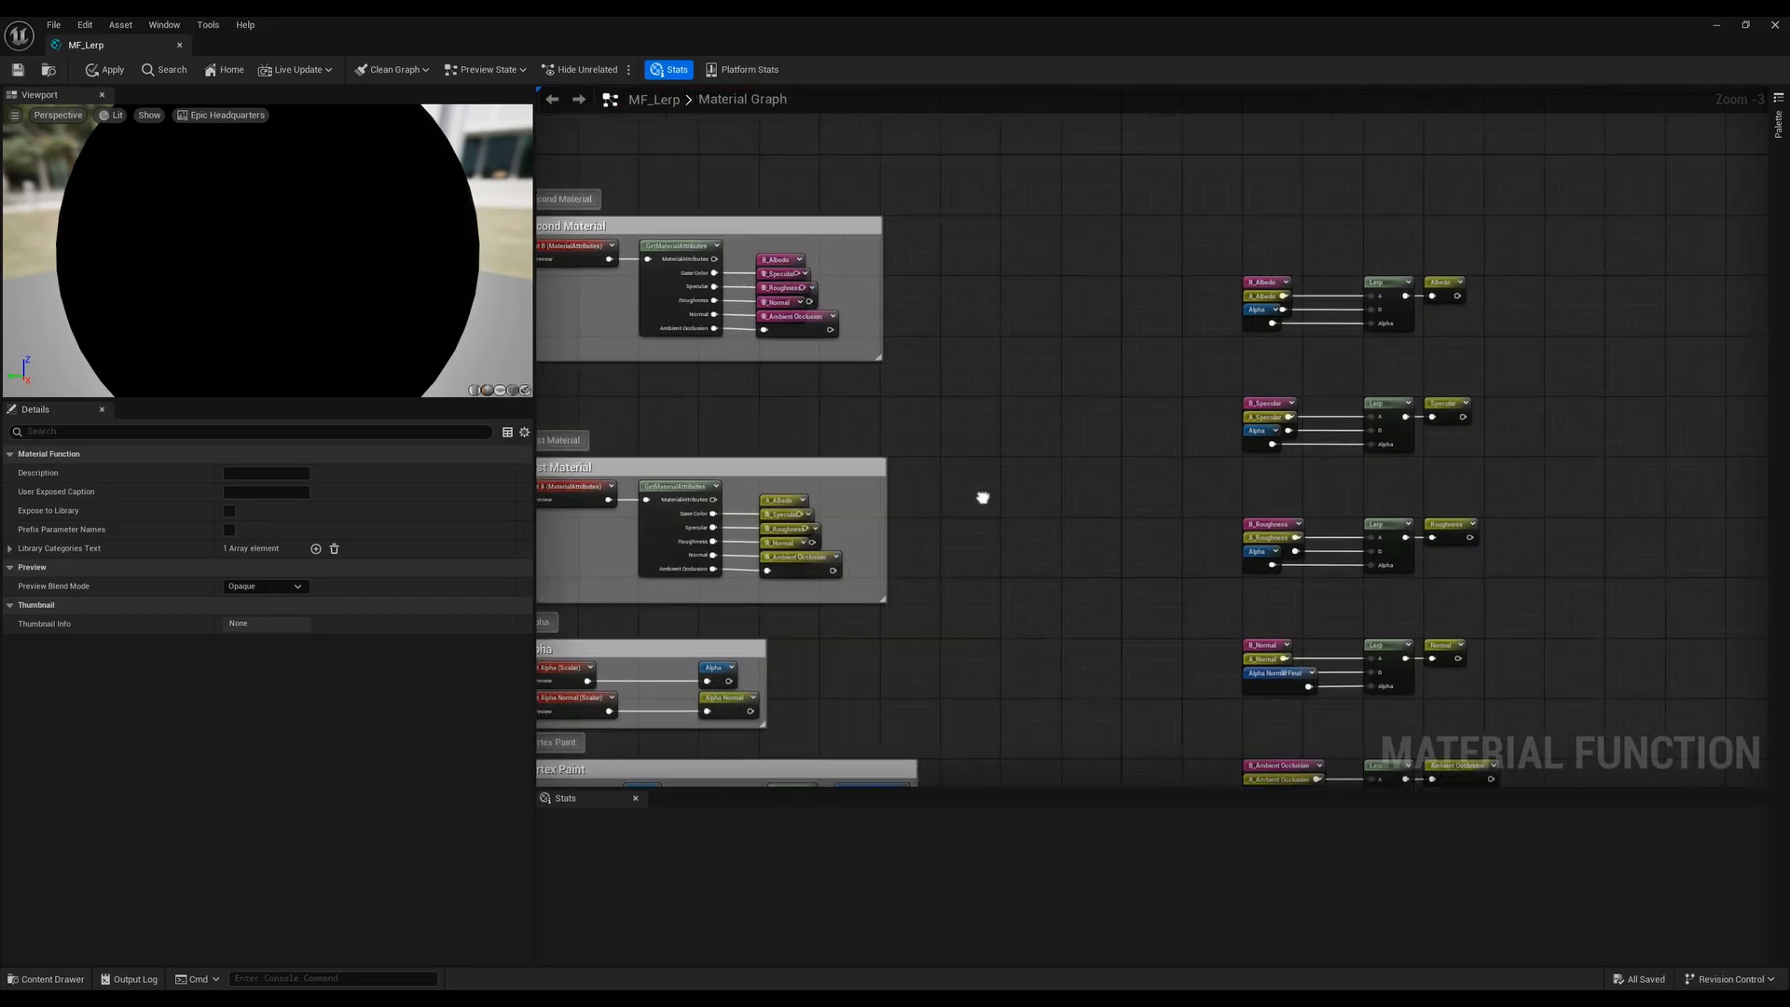
left_click_drag(944, 652, 1063, 378)
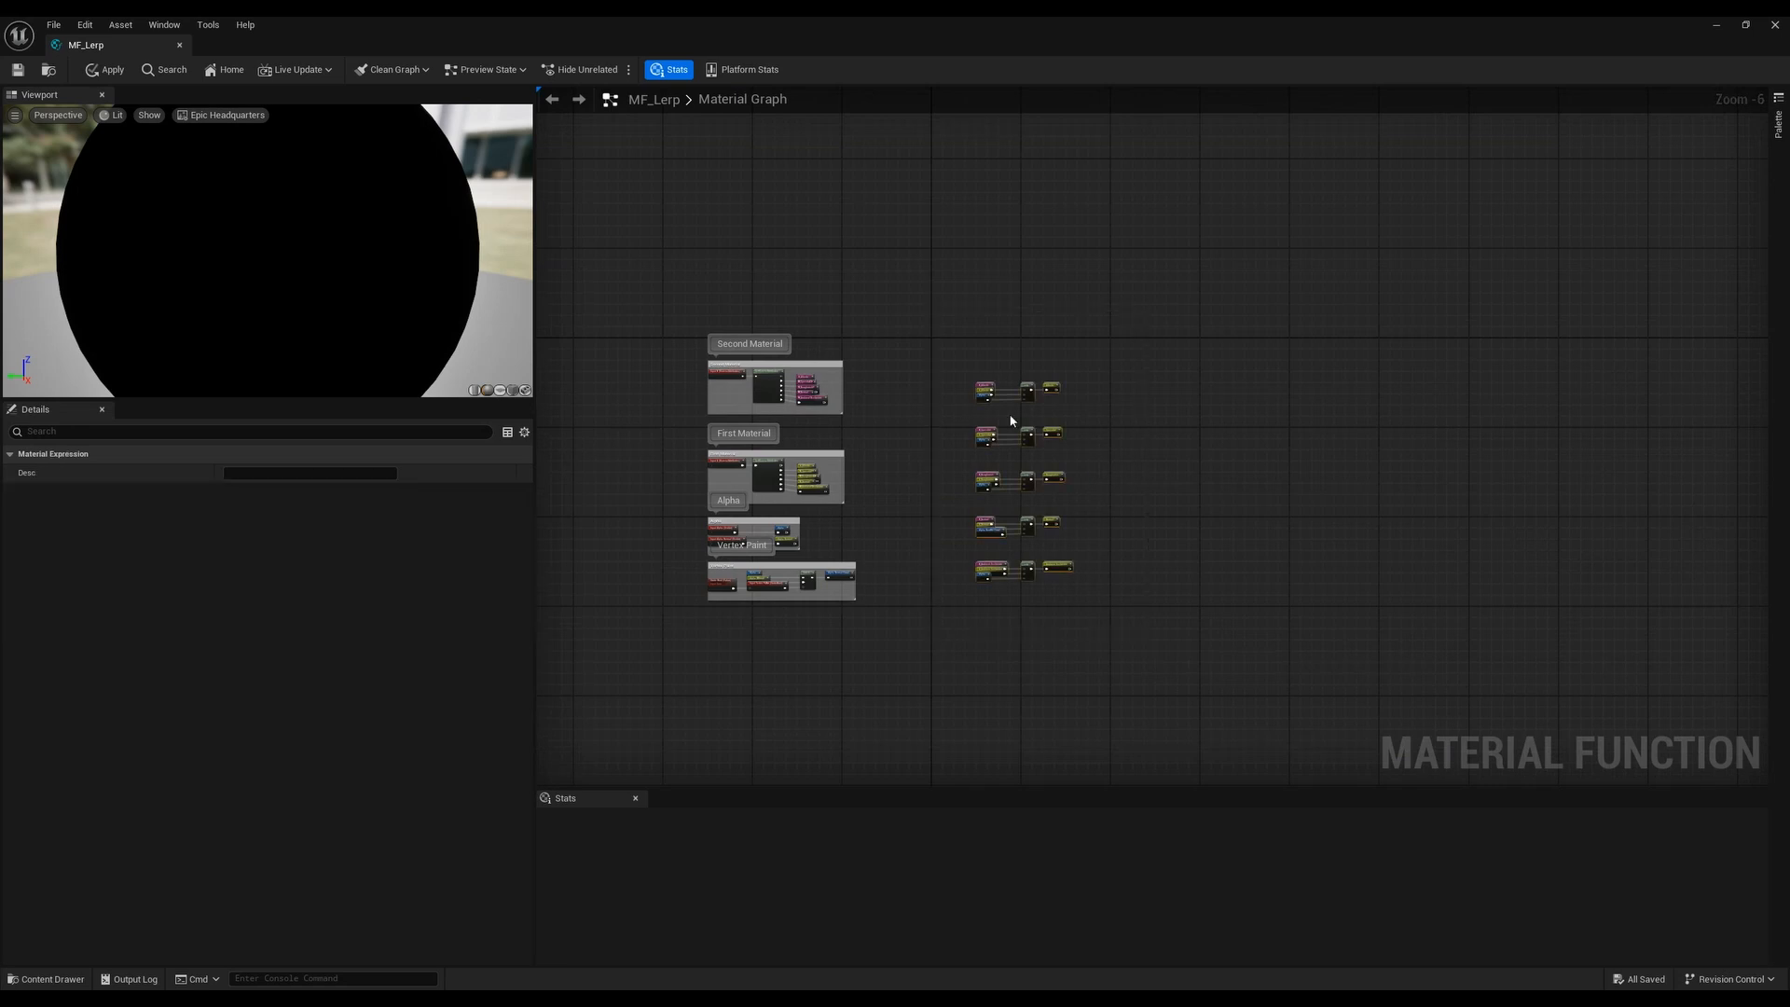
Enclose the Albedo Lerp, its input reroutes and the Albedo output reroute in a comment titled Albedo
scroll(962, 433, "up", 5)
right_click_drag(1030, 265, 1177, 450)
left_click_drag(1181, 429, 945, 350)
left_click_drag(895, 438, 1238, 314)
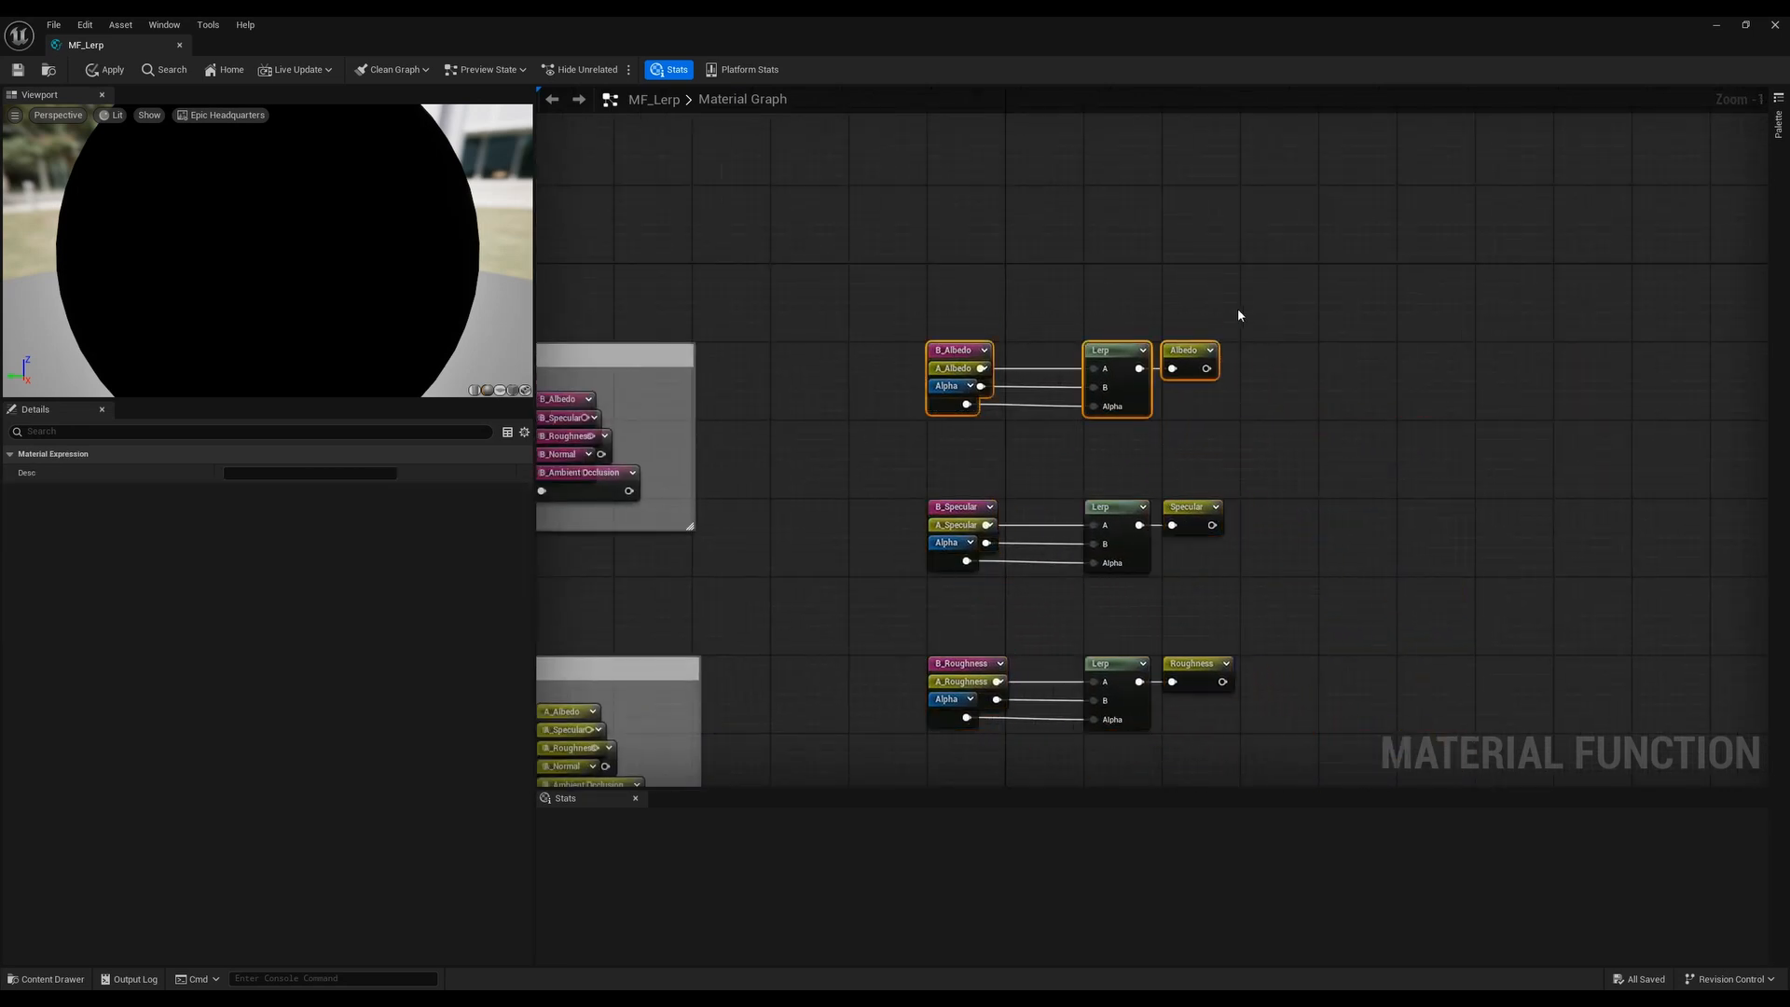
key("c")
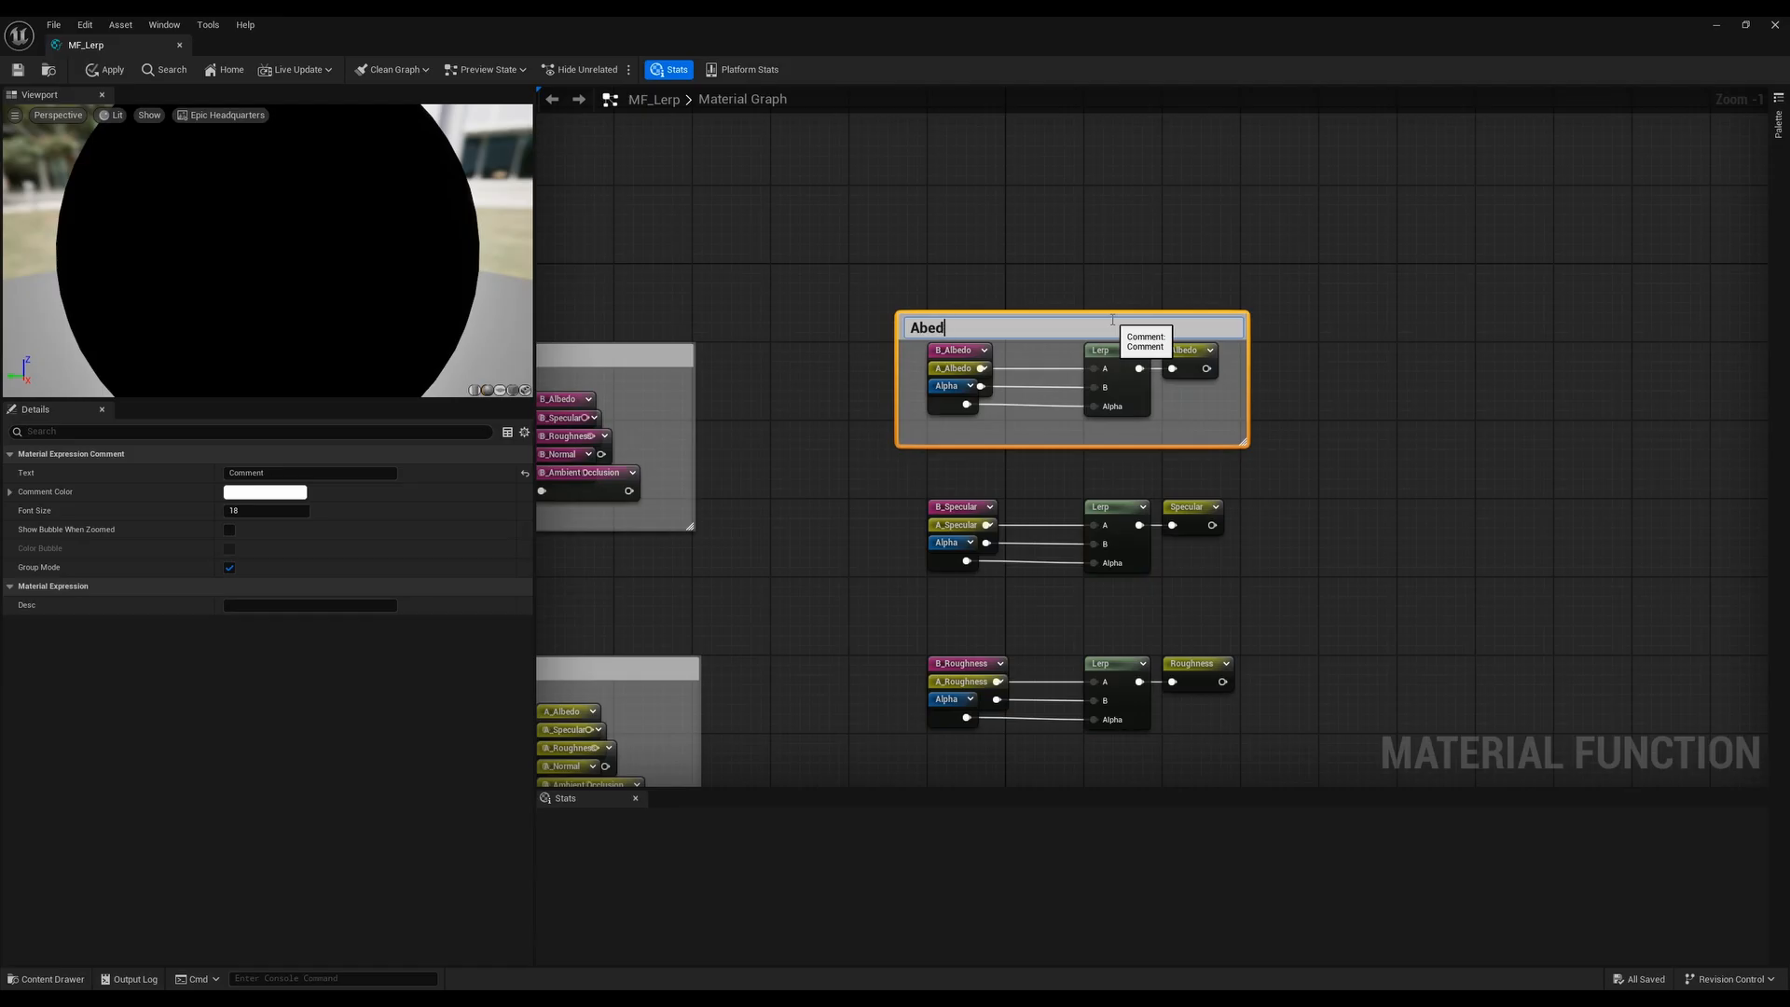
type("Albedo")
key("Return")
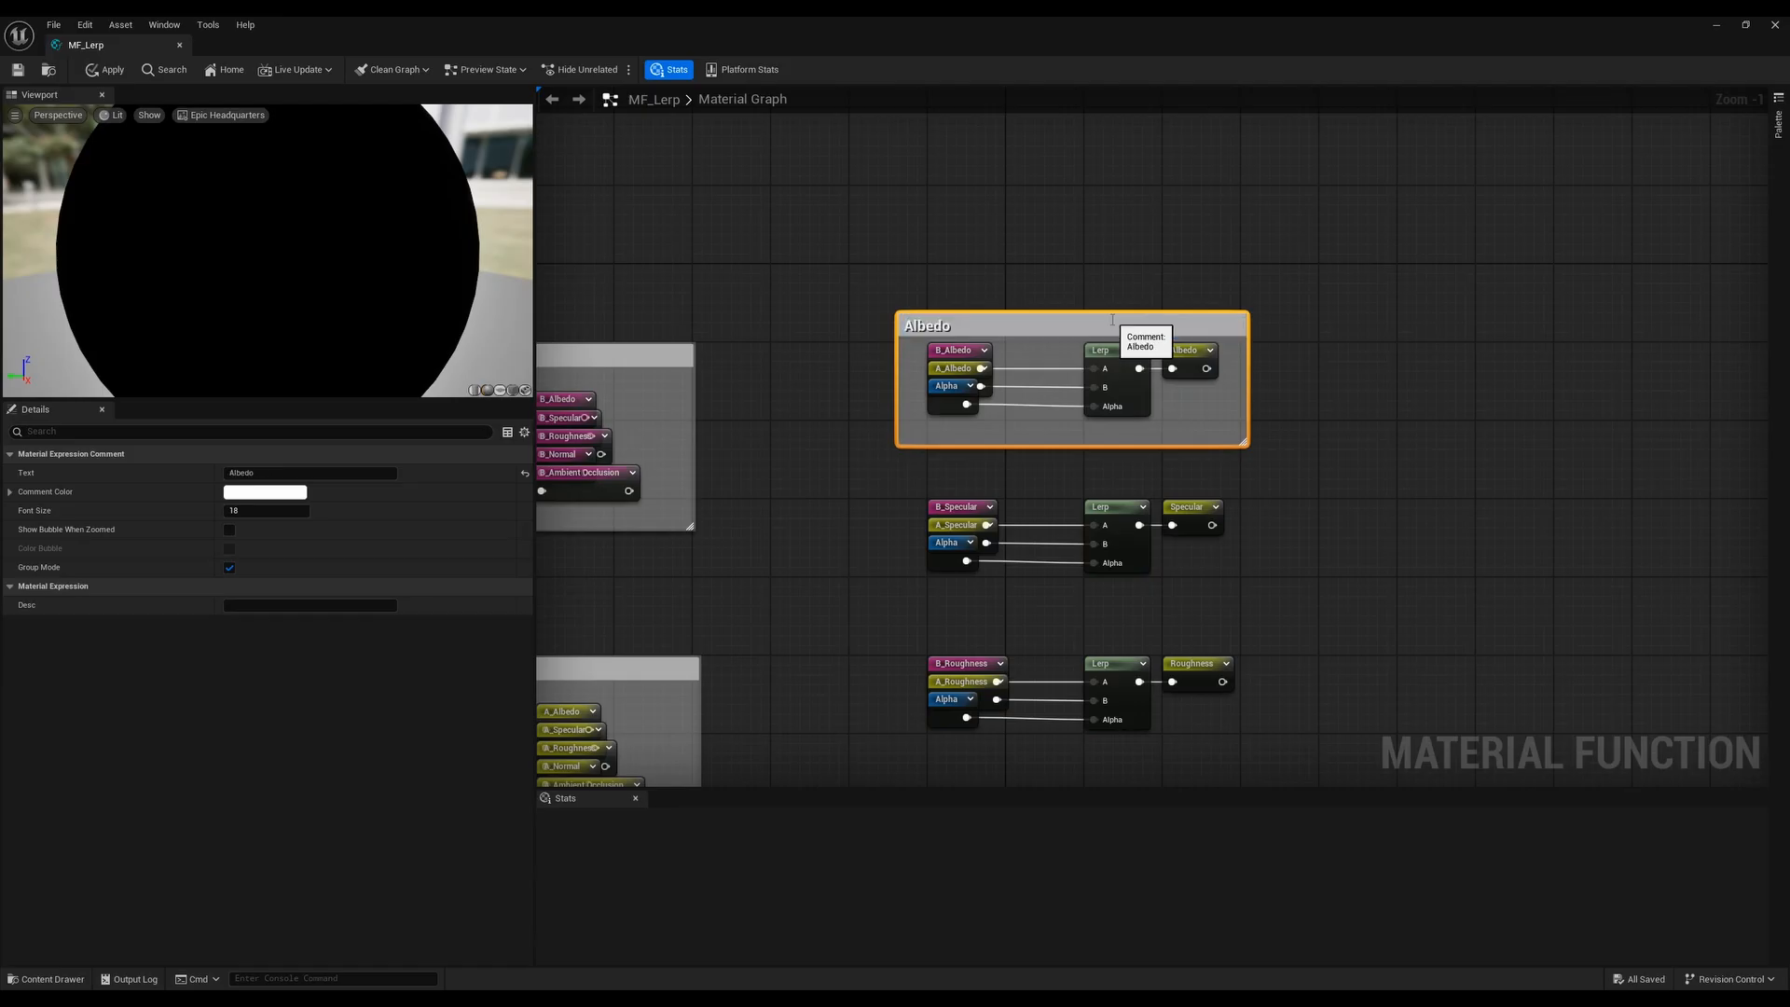
Enclose the Specular Lerp, its input reroutes and the Specular output reroute in a comment titled Specular
left_click_drag(920, 570, 1284, 487)
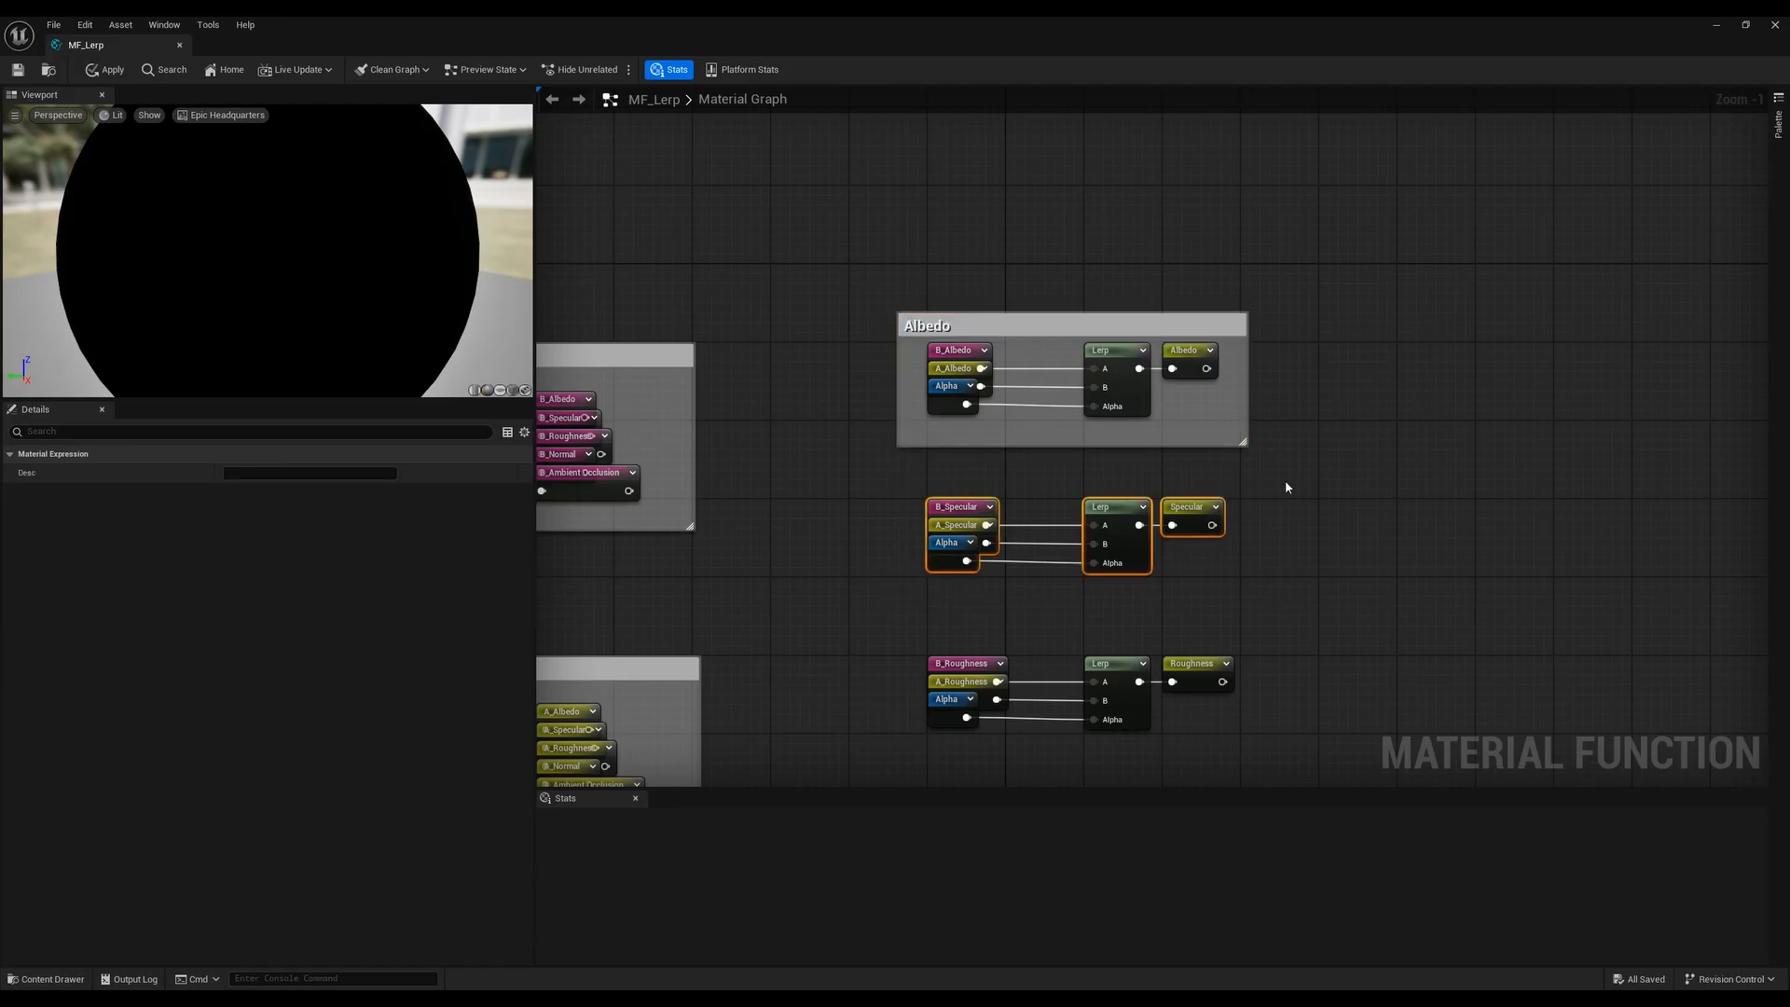
key("c")
type("Specua")
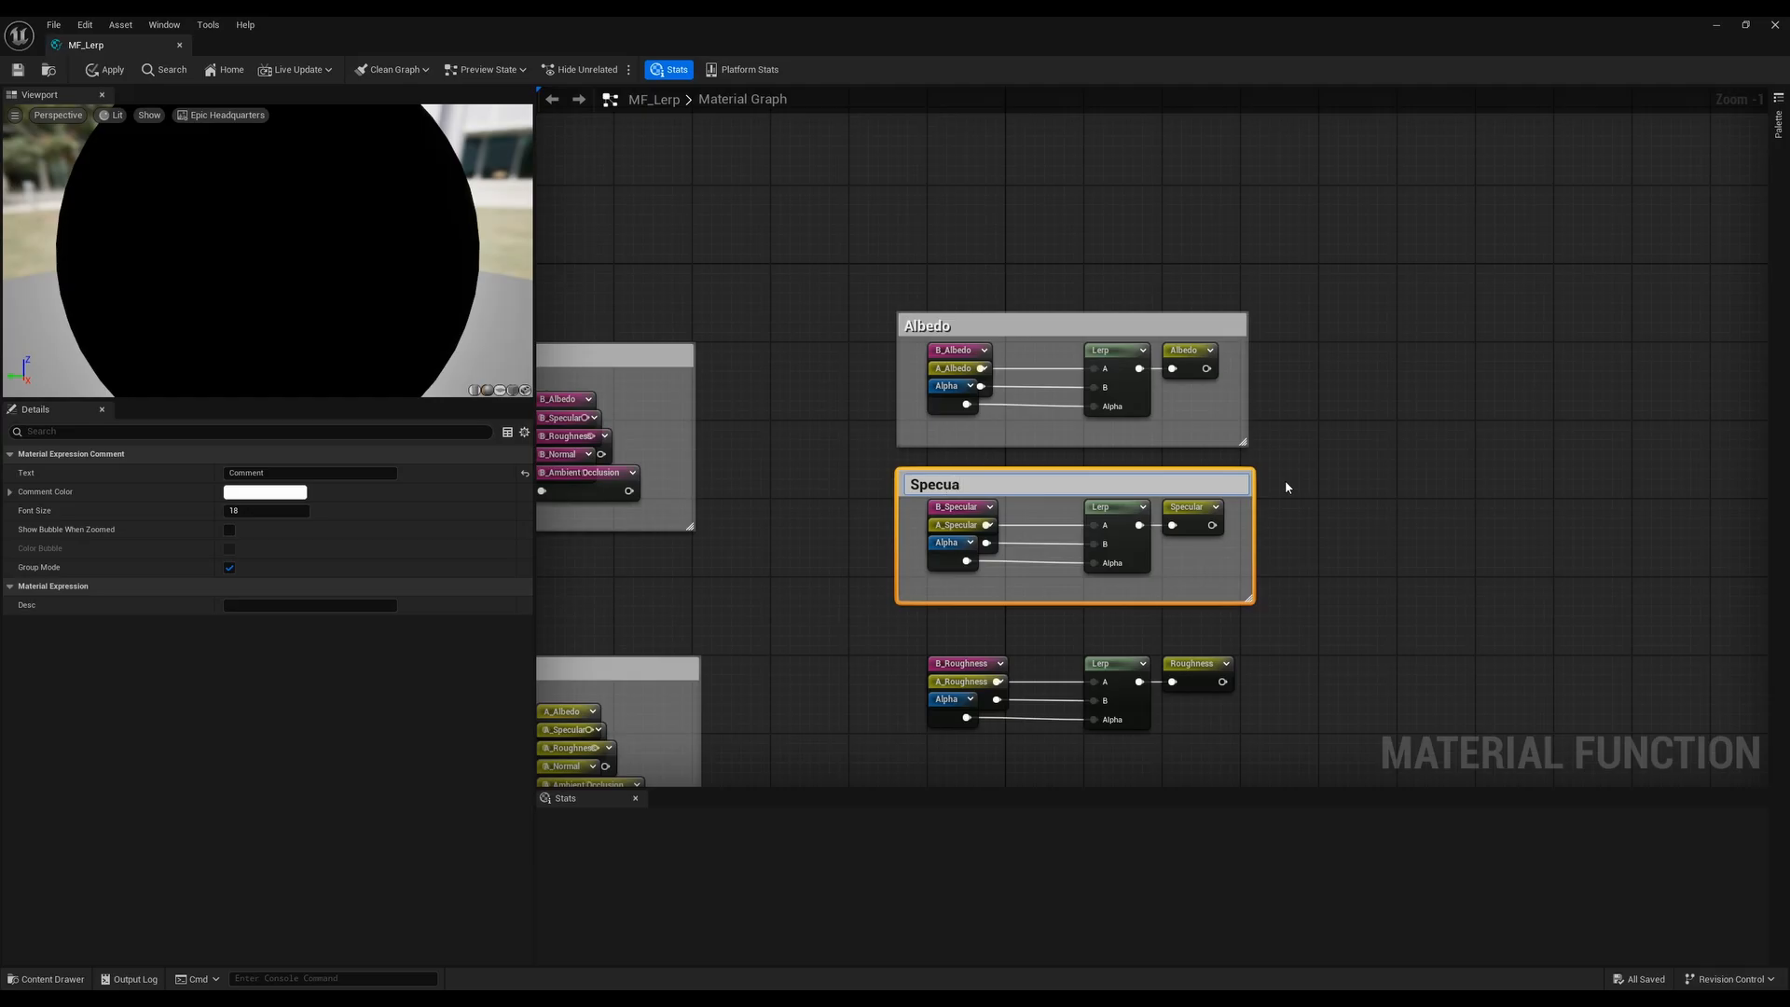
key("BackSpace")
type("lar")
key("Return")
right_click_drag(879, 757, 899, 628)
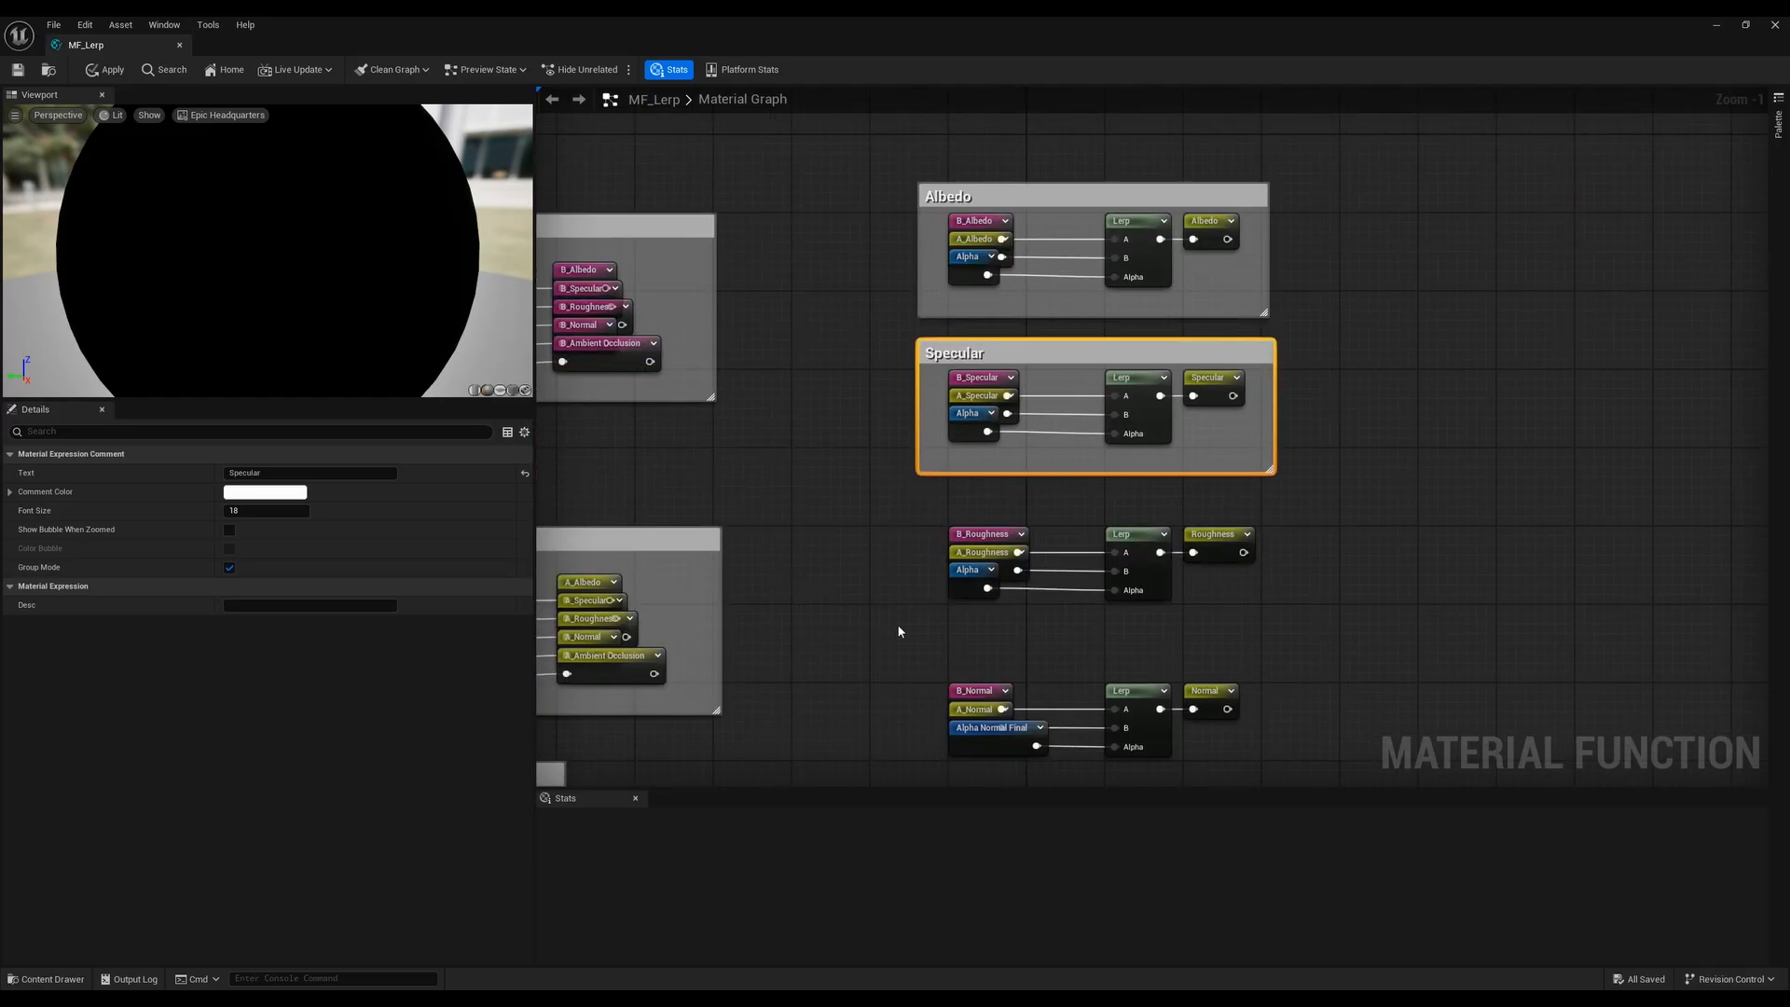
Enclose the Roughness Lerp, its input reroutes and the Roughness output reroute in a comment titled Roughness
left_click_drag(898, 628, 1312, 523)
key("c")
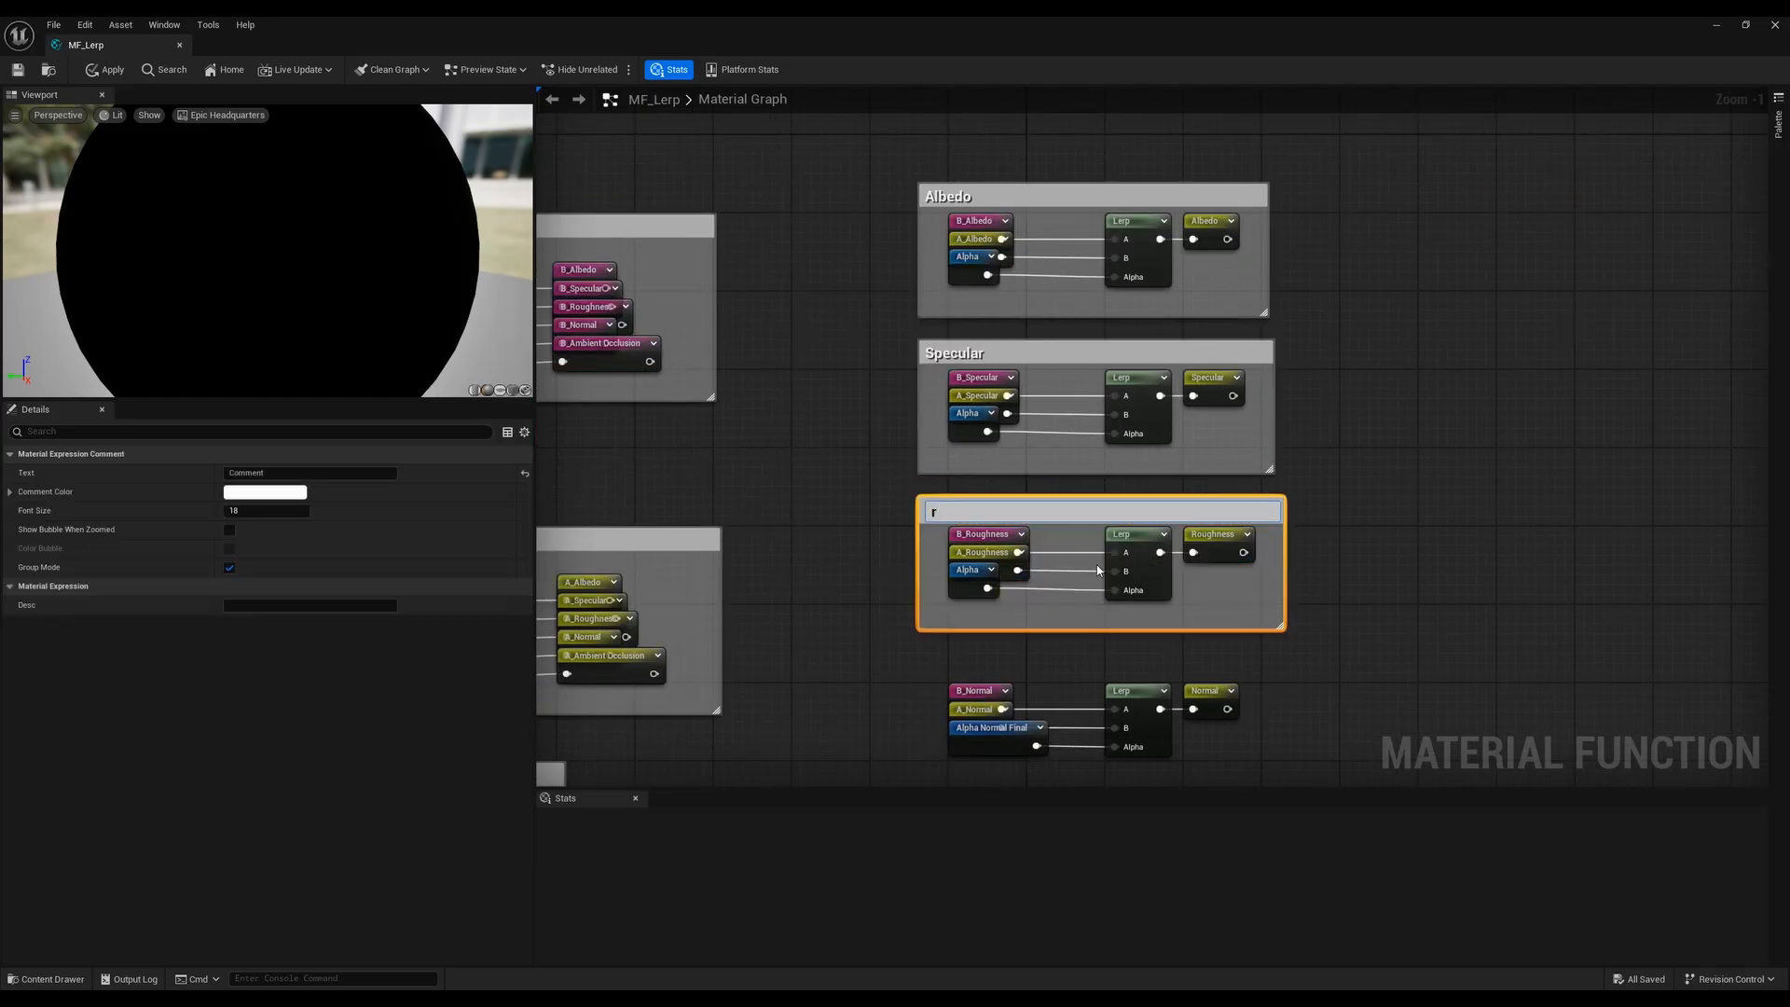
type("Roughness")
key("Return")
Enclose the Normal Lerp, its input reroutes and the Normal output reroute in a comment titled Normal
right_click_drag(877, 716, 871, 607)
left_click_drag(942, 670, 1278, 569)
key("c")
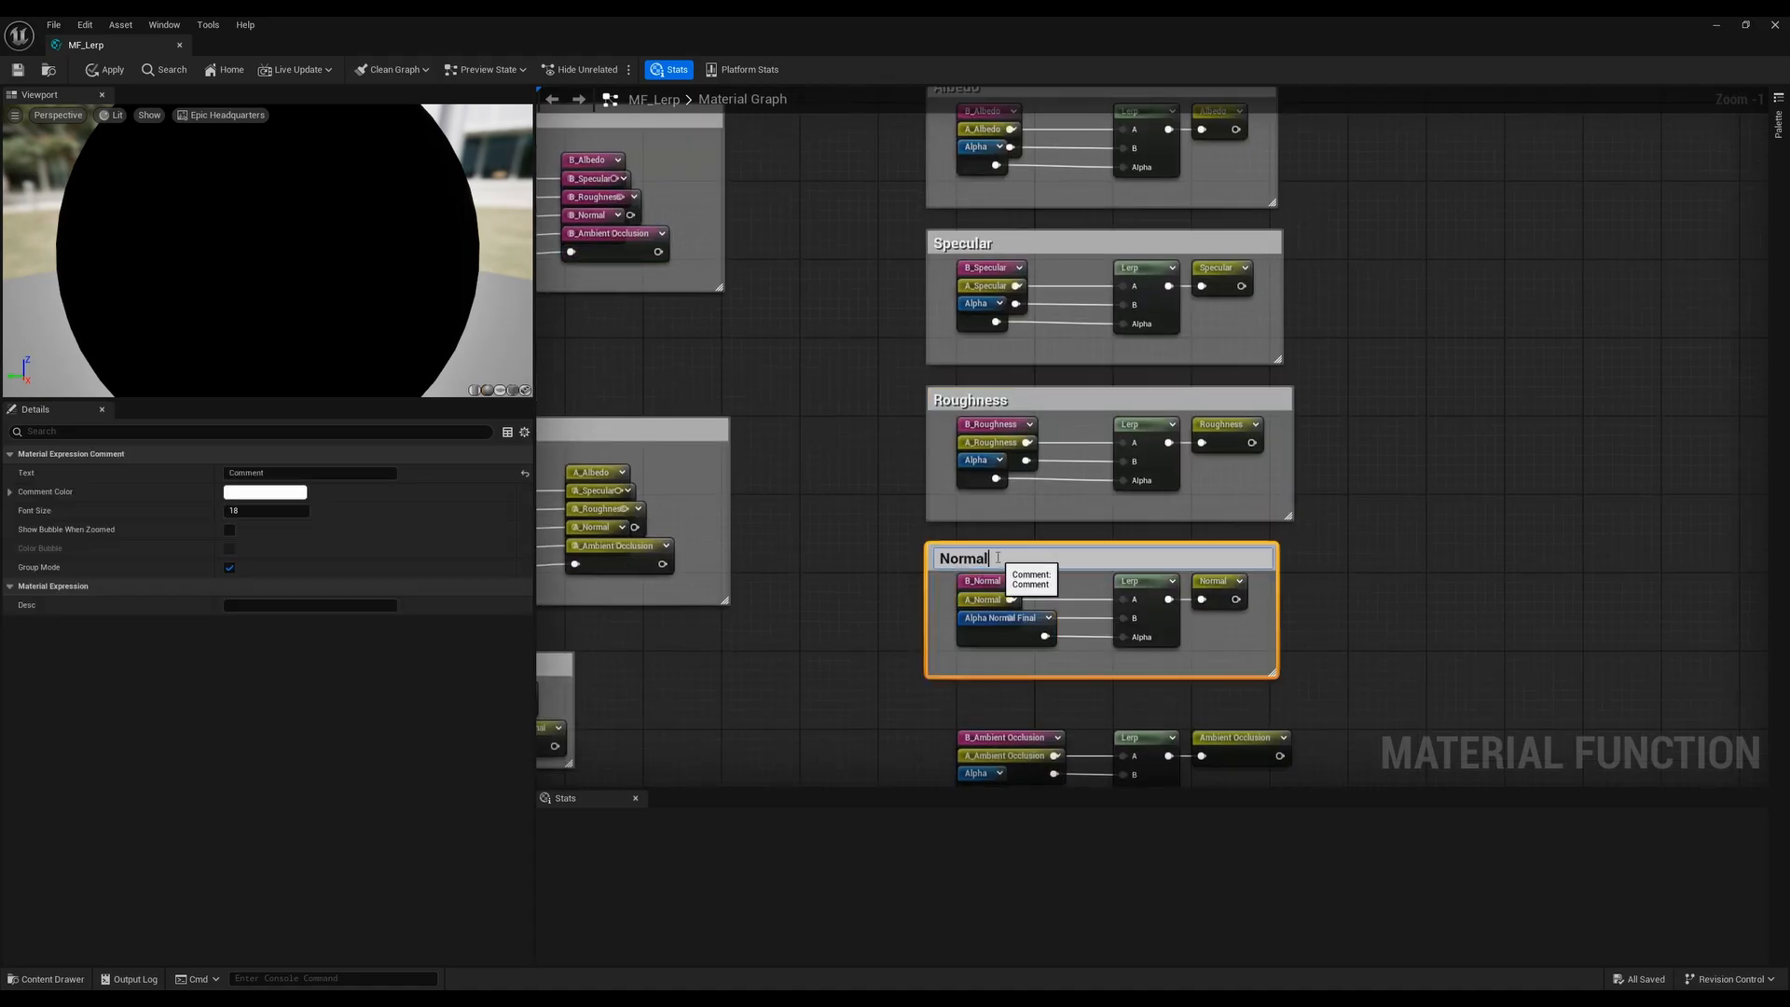
key("Return")
Enclose the Ambient Occlusion Lerp, its input reroutes and its output reroute in a comment titled Ambient Occlusion
right_click_drag(807, 712, 841, 562)
left_click_drag(948, 679, 1343, 593)
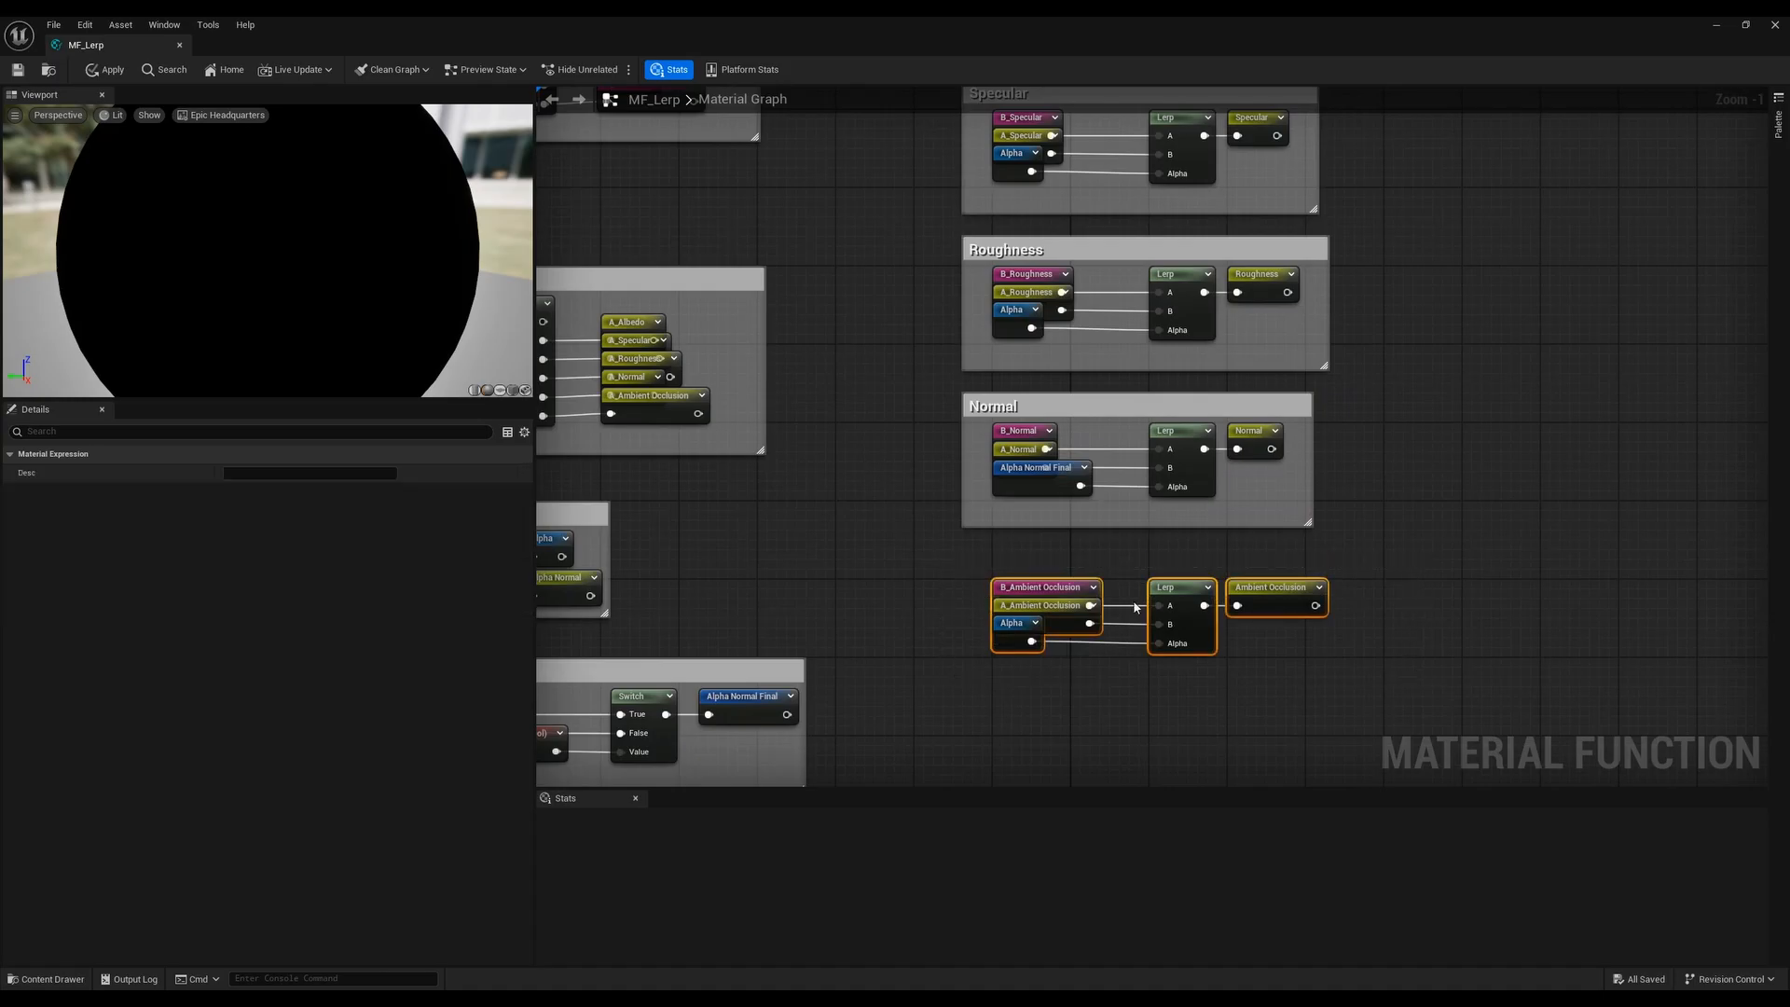
key("c")
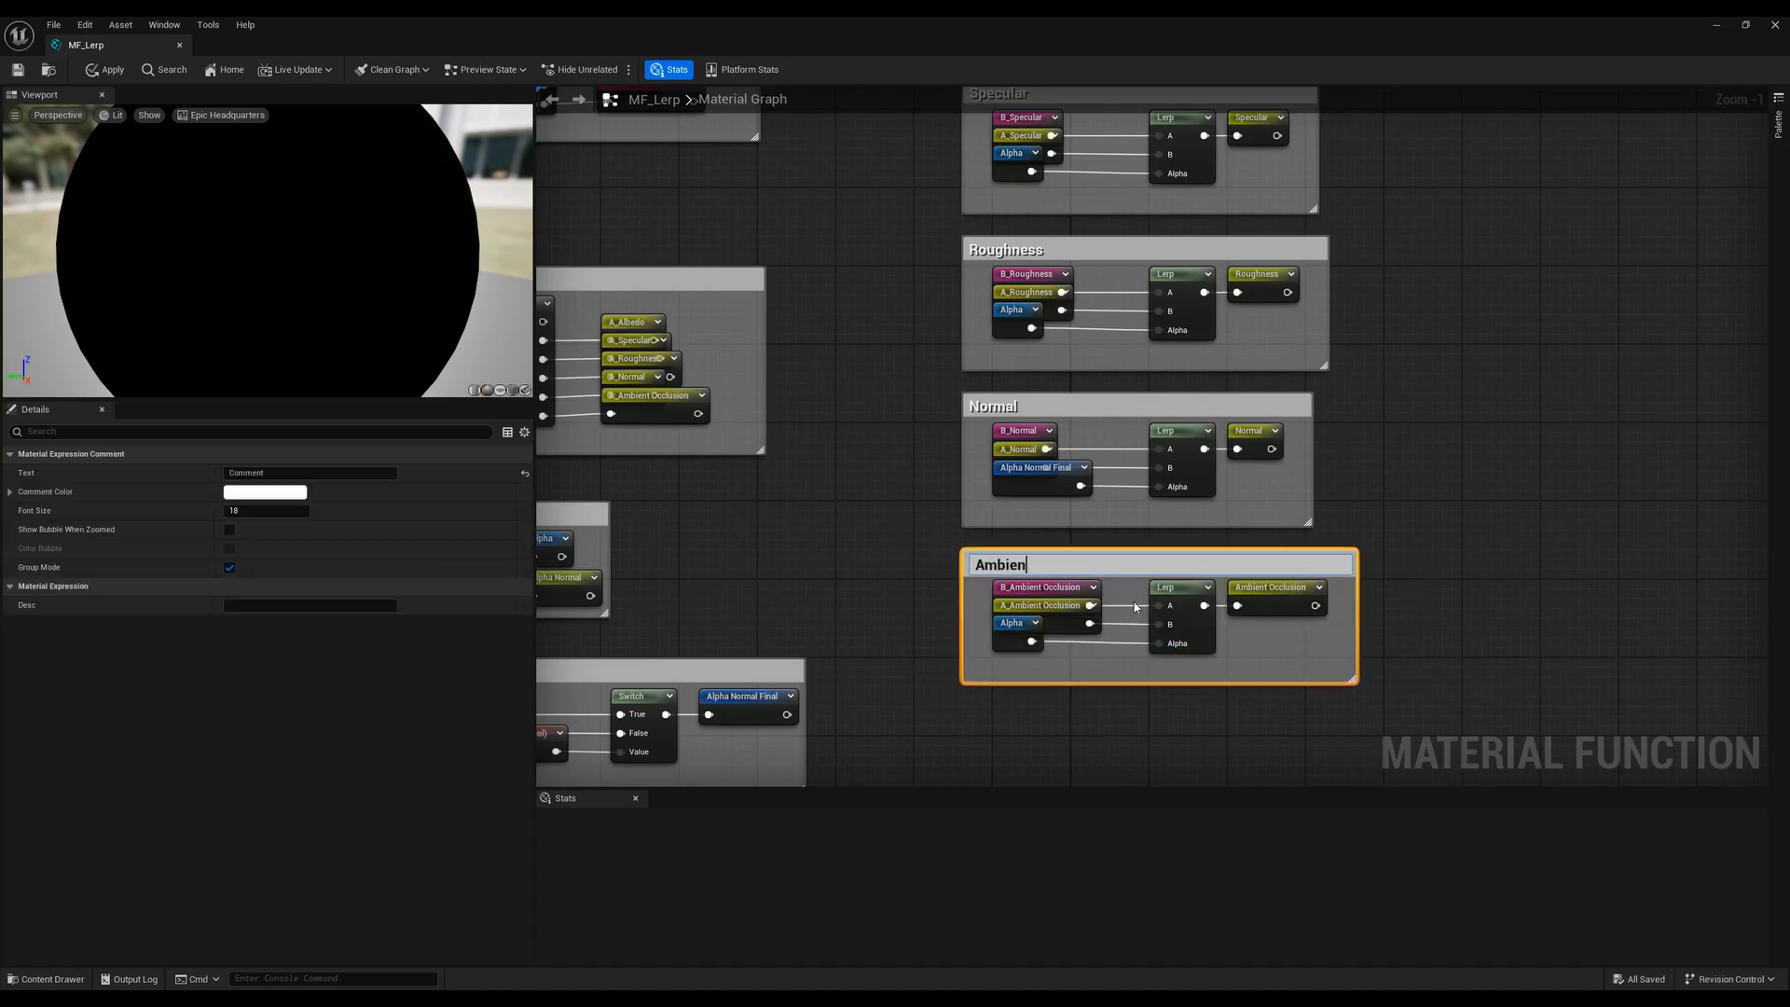
type("Ambient Occlusion")
key("Return")
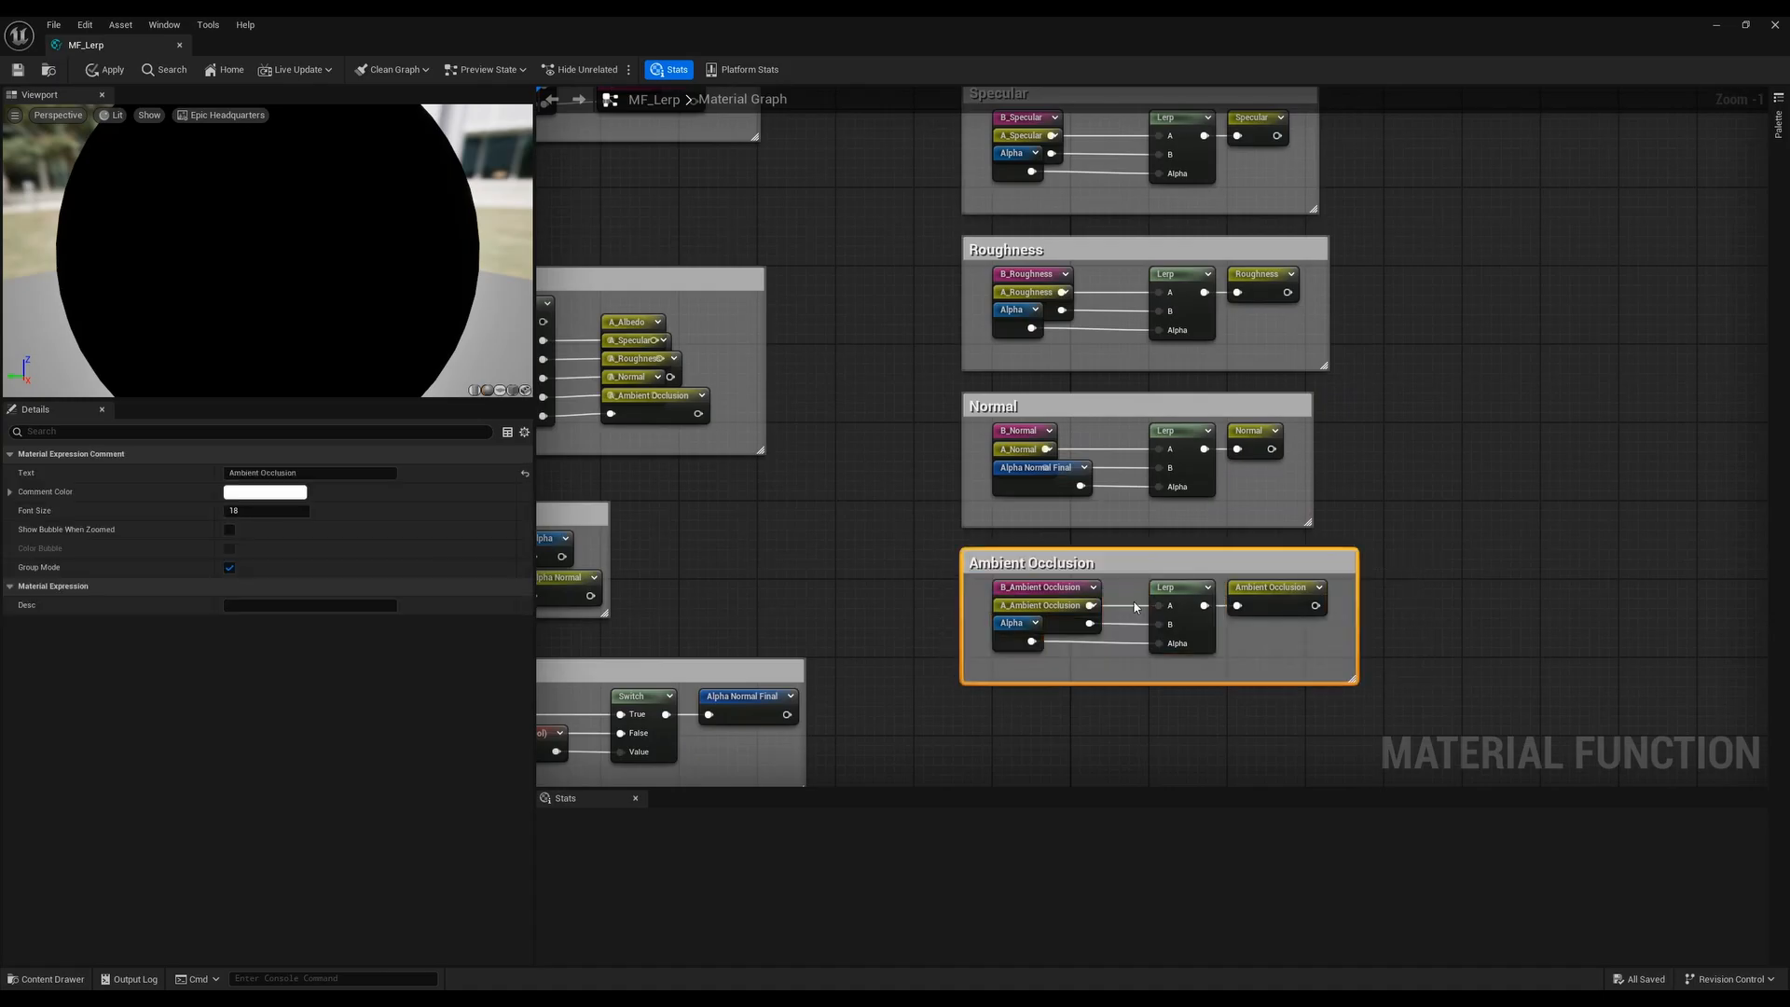
Shift the Ambient Occlusion comment slightly down and right, and move its nodes back flush with the comment's left edge
left_click(932, 577)
left_click_drag(993, 566, 1032, 593)
left_click_drag(1012, 692, 1303, 628)
left_click_drag(1066, 624, 1029, 633)
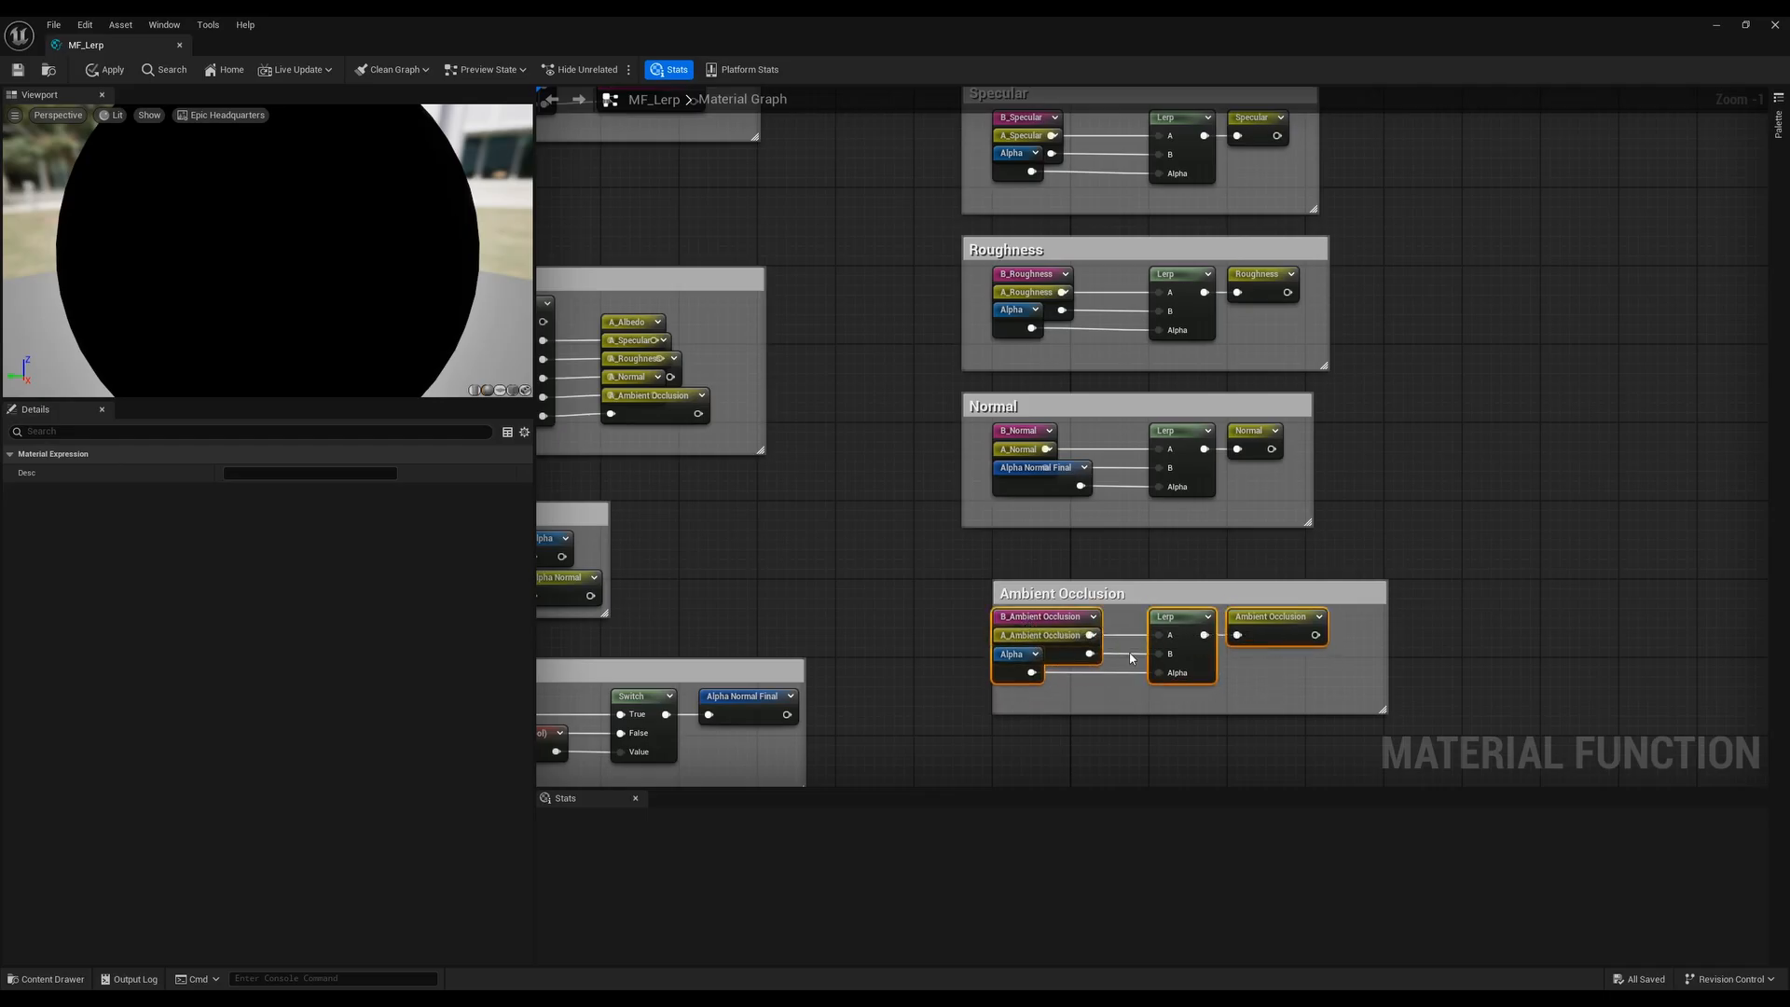
Line the Normal comment up above Ambient Occlusion and move its nodes flush with the comment's left edge
left_click(1021, 555)
left_click_drag(1070, 414, 1080, 437)
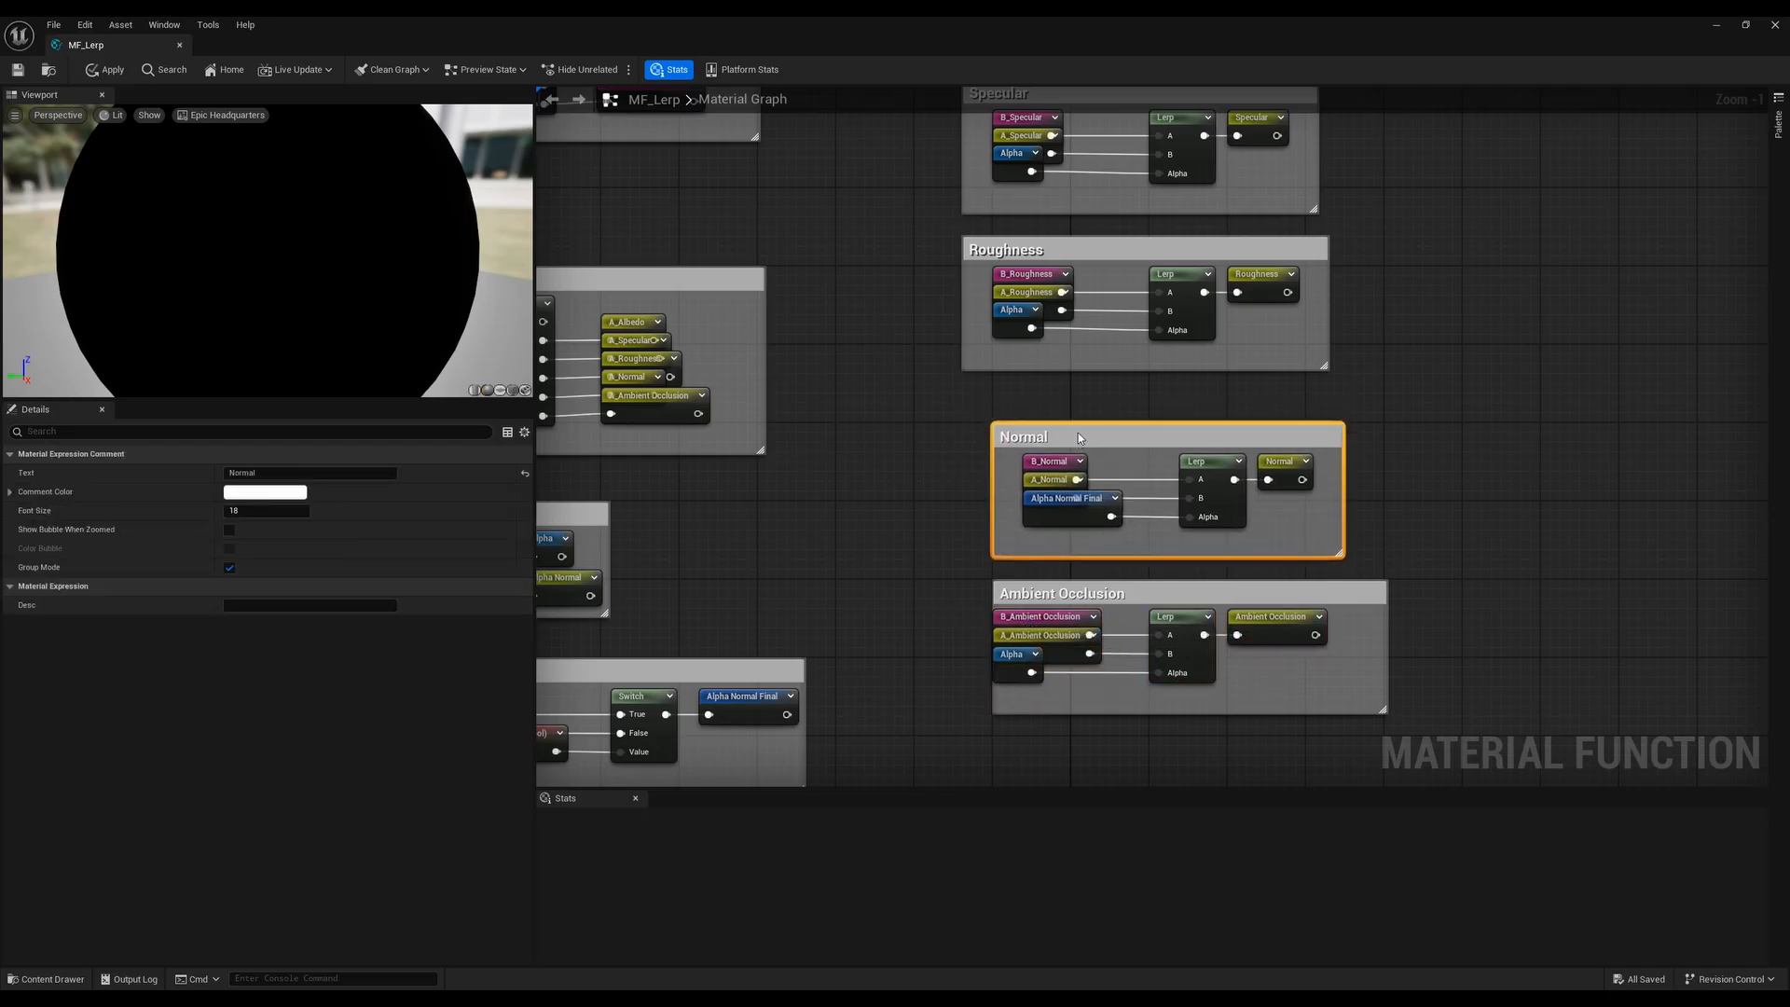
left_click_drag(1011, 537, 1182, 462)
left_click(1063, 401)
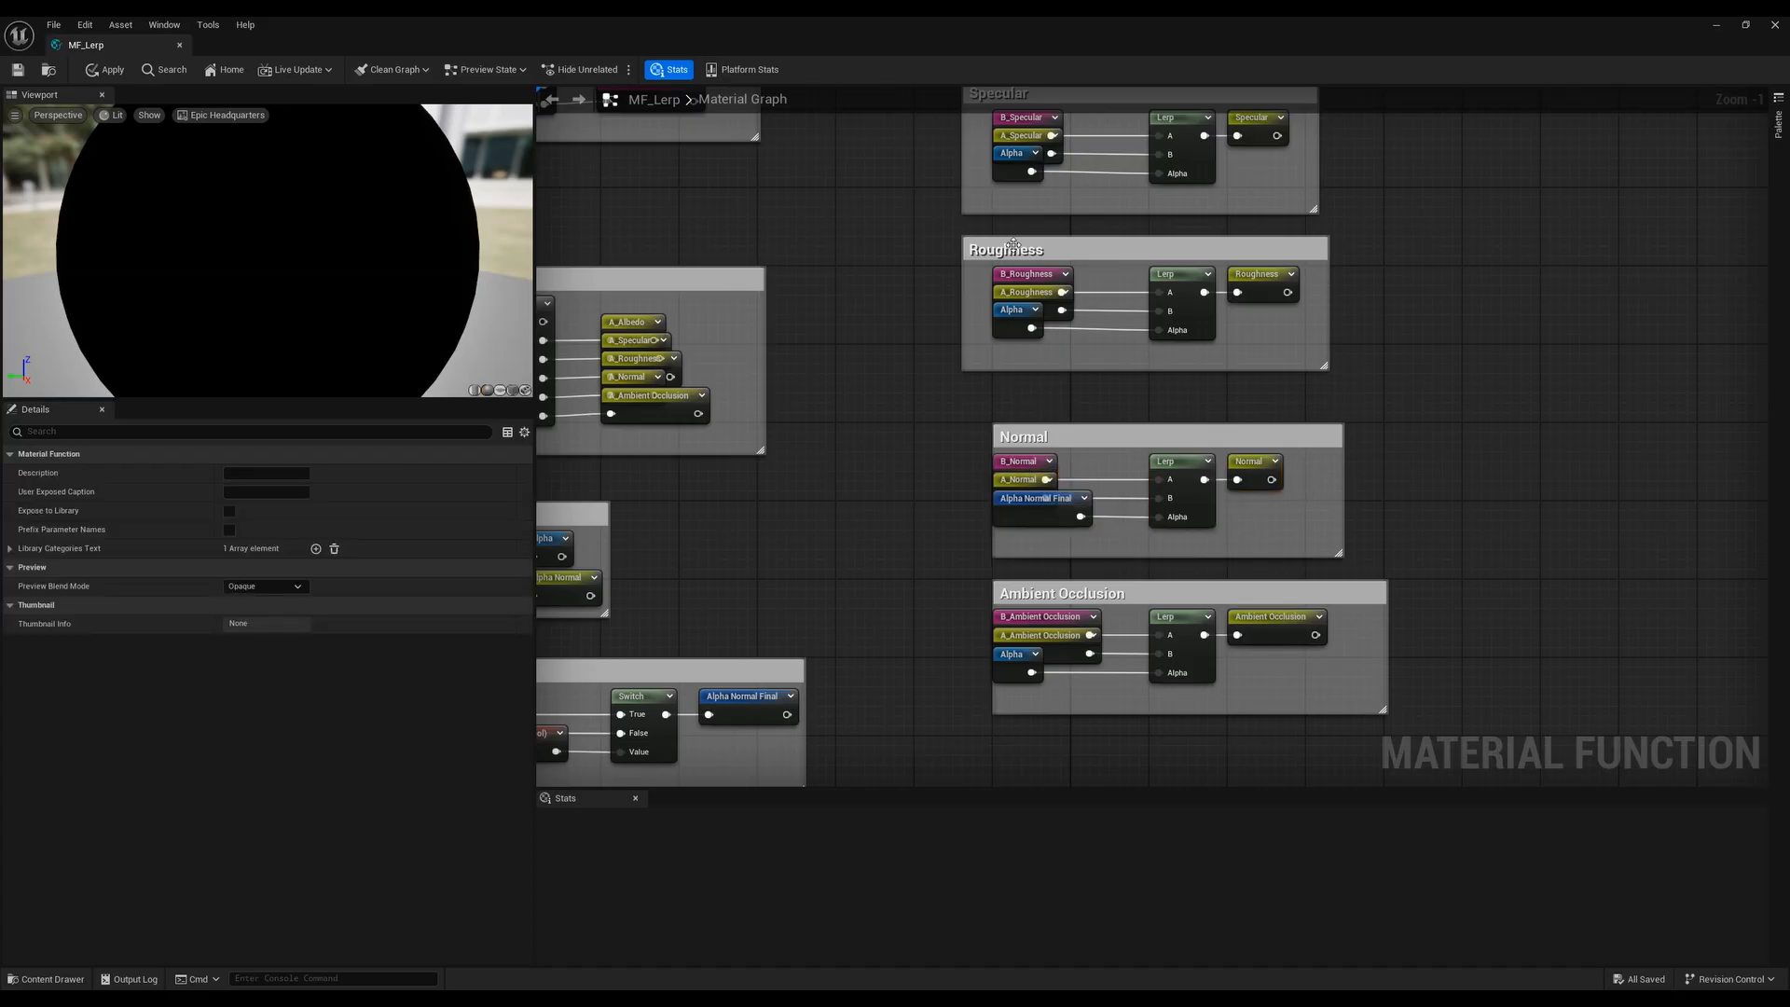
Move the Roughness comment down in line with the Normal comment and set its nodes flush with its left edge
left_click_drag(1010, 249, 1047, 289)
left_click_drag(1041, 392, 1301, 322)
left_click_drag(1212, 315, 1183, 315)
left_click(1063, 245)
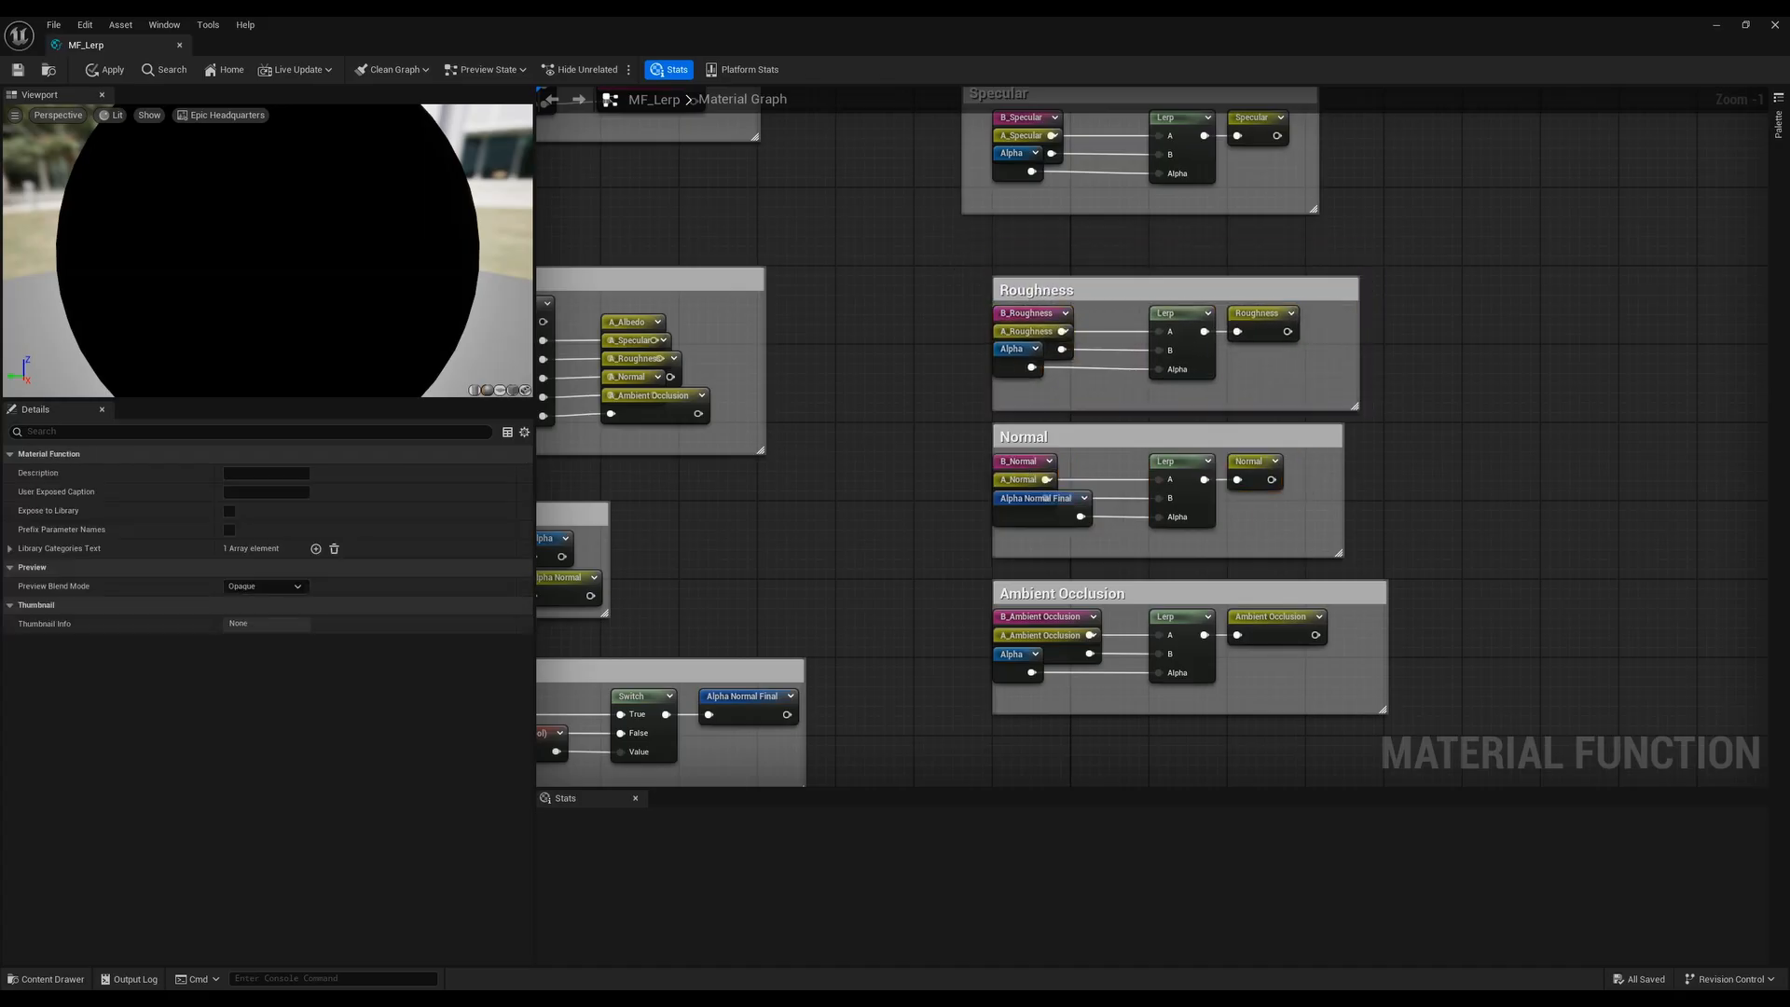
Align the Specular comment with the Roughness comment below and shift its nodes flush with the comment's left edge
right_click_drag(1035, 244, 1016, 433)
left_click_drag(1001, 282, 1030, 311)
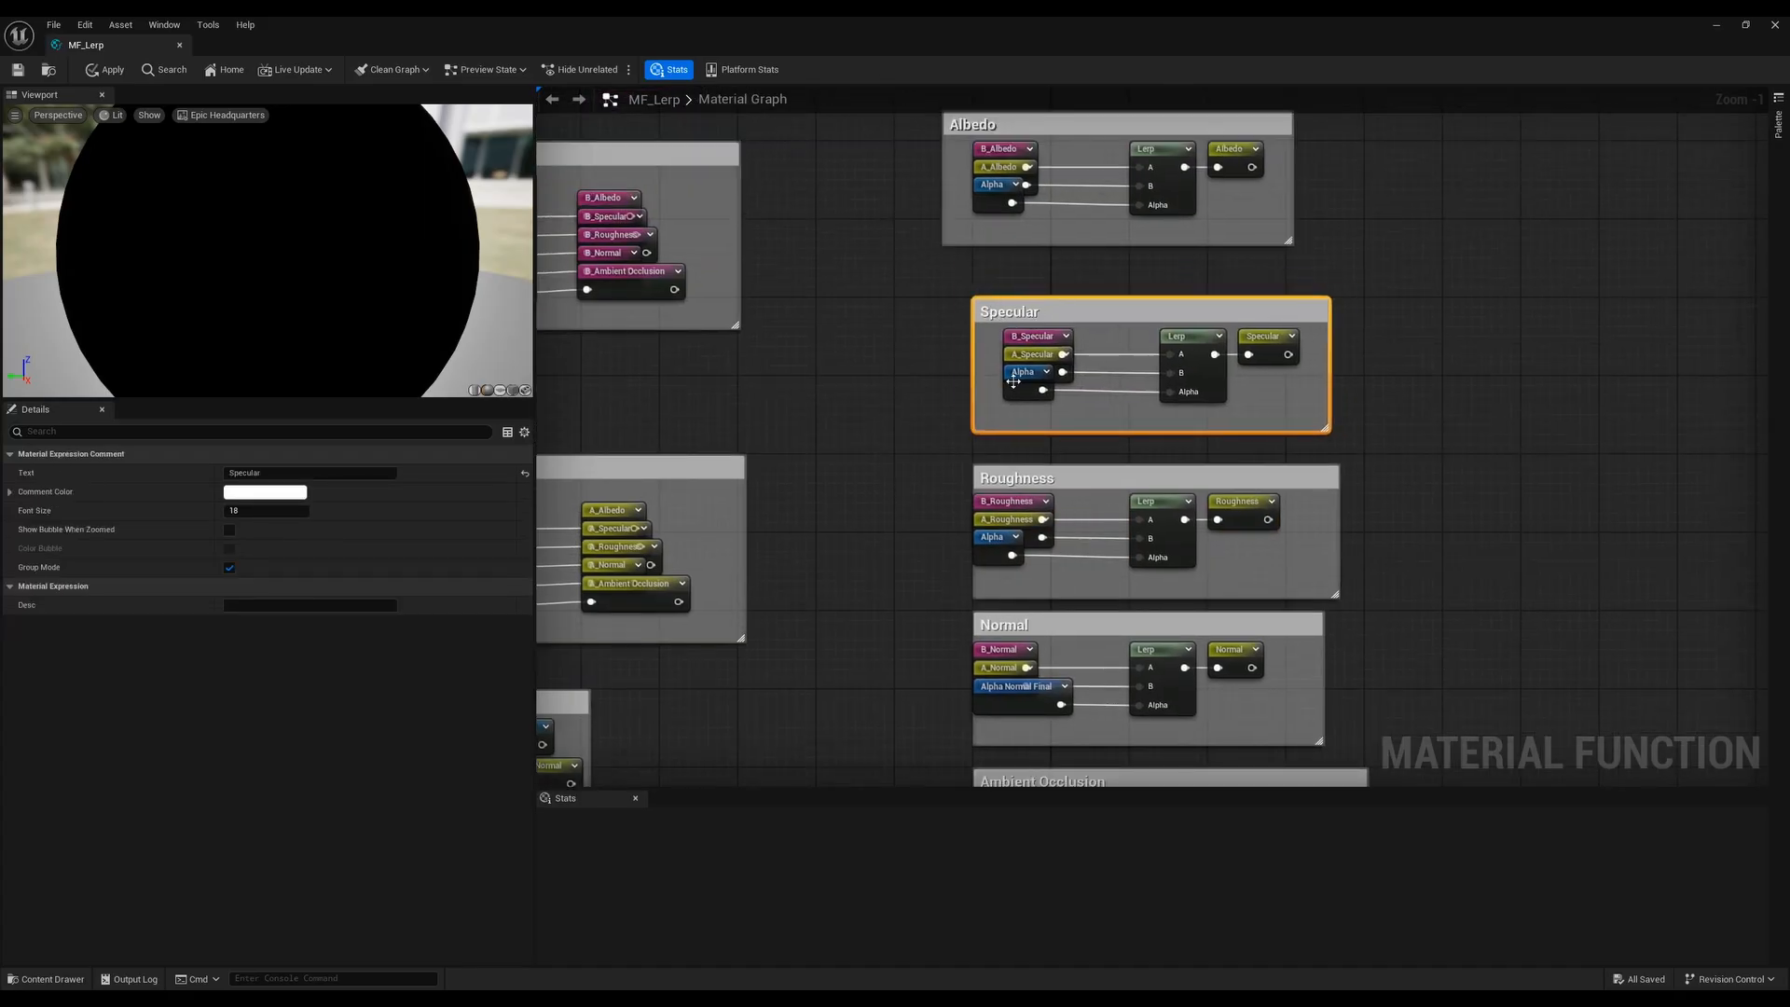
left_click_drag(986, 407, 1292, 332)
left_click_drag(1051, 344, 1020, 344)
left_click_drag(996, 430, 1222, 352)
Align the Albedo comment with the Specular comment, move its nodes flush with its left edge and straighten their connections
right_click_drag(1100, 271, 1100, 462)
left_click_drag(998, 325, 1028, 353)
left_click_drag(988, 449, 1298, 361)
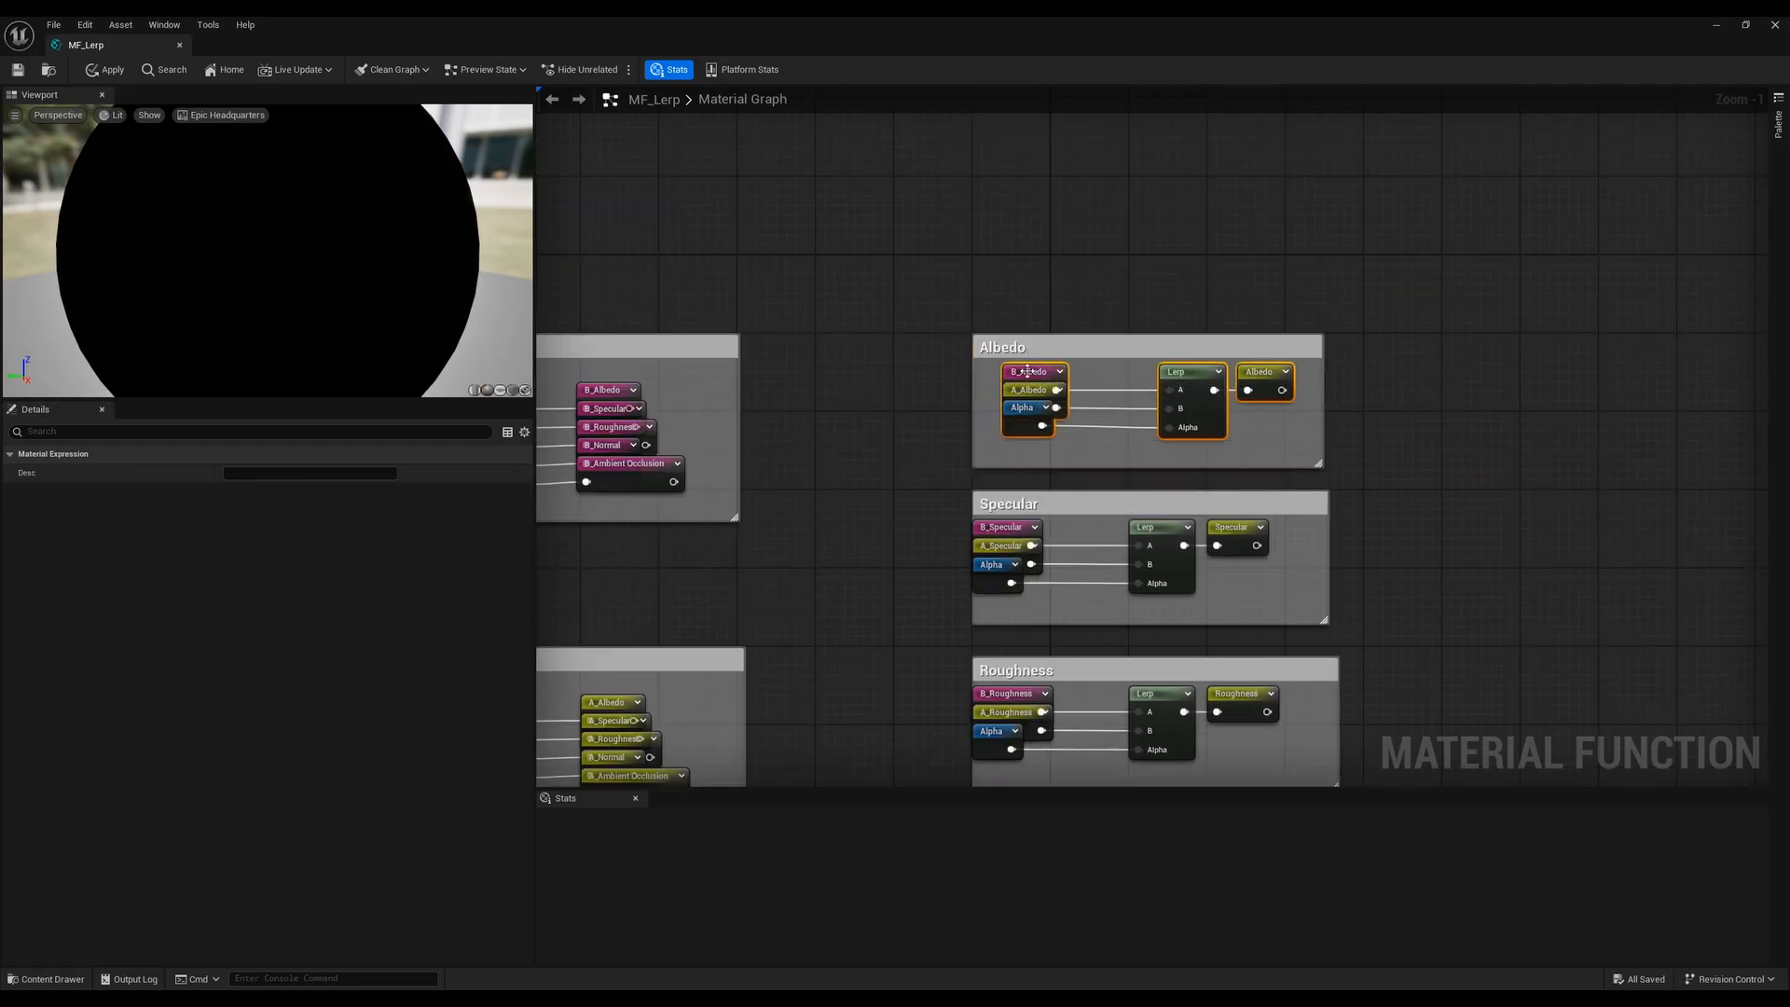
left_click_drag(1034, 384, 1003, 377)
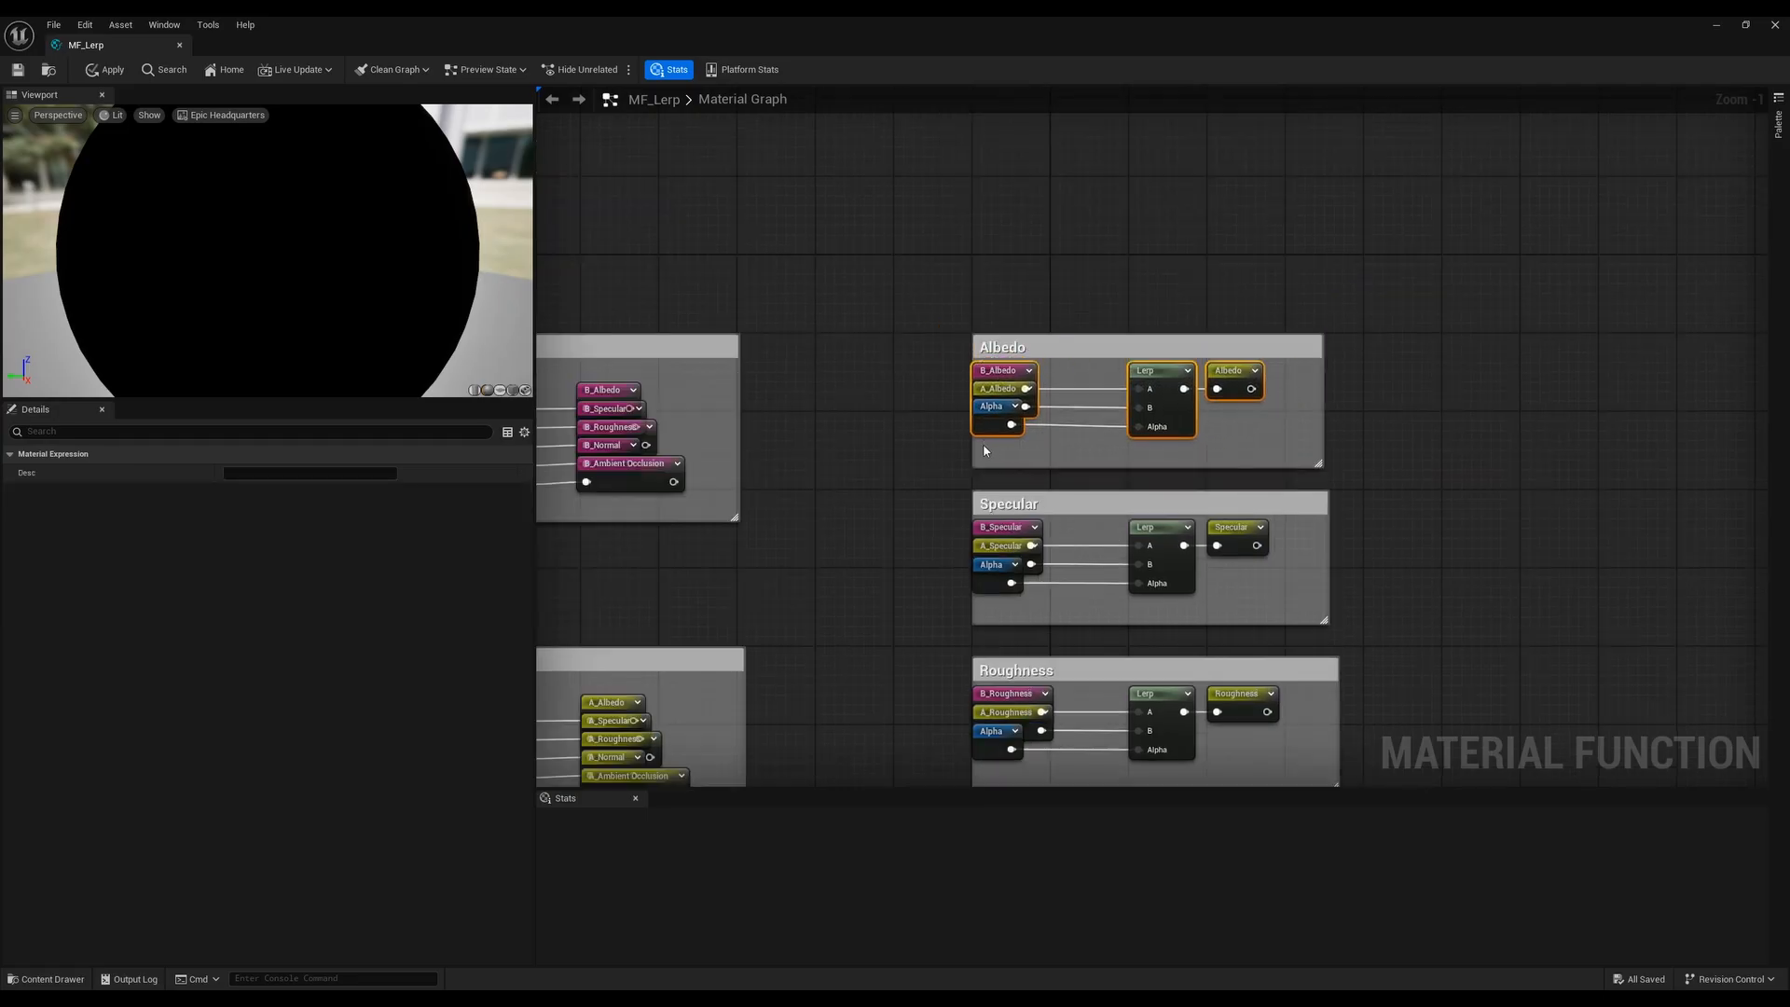
left_click_drag(984, 444, 1279, 403)
key("q")
left_click(907, 492)
right_click_drag(897, 617, 967, 472)
scroll(967, 472, "down", 2)
scroll(686, 509, "up", 1)
right_click_drag(626, 521, 847, 518)
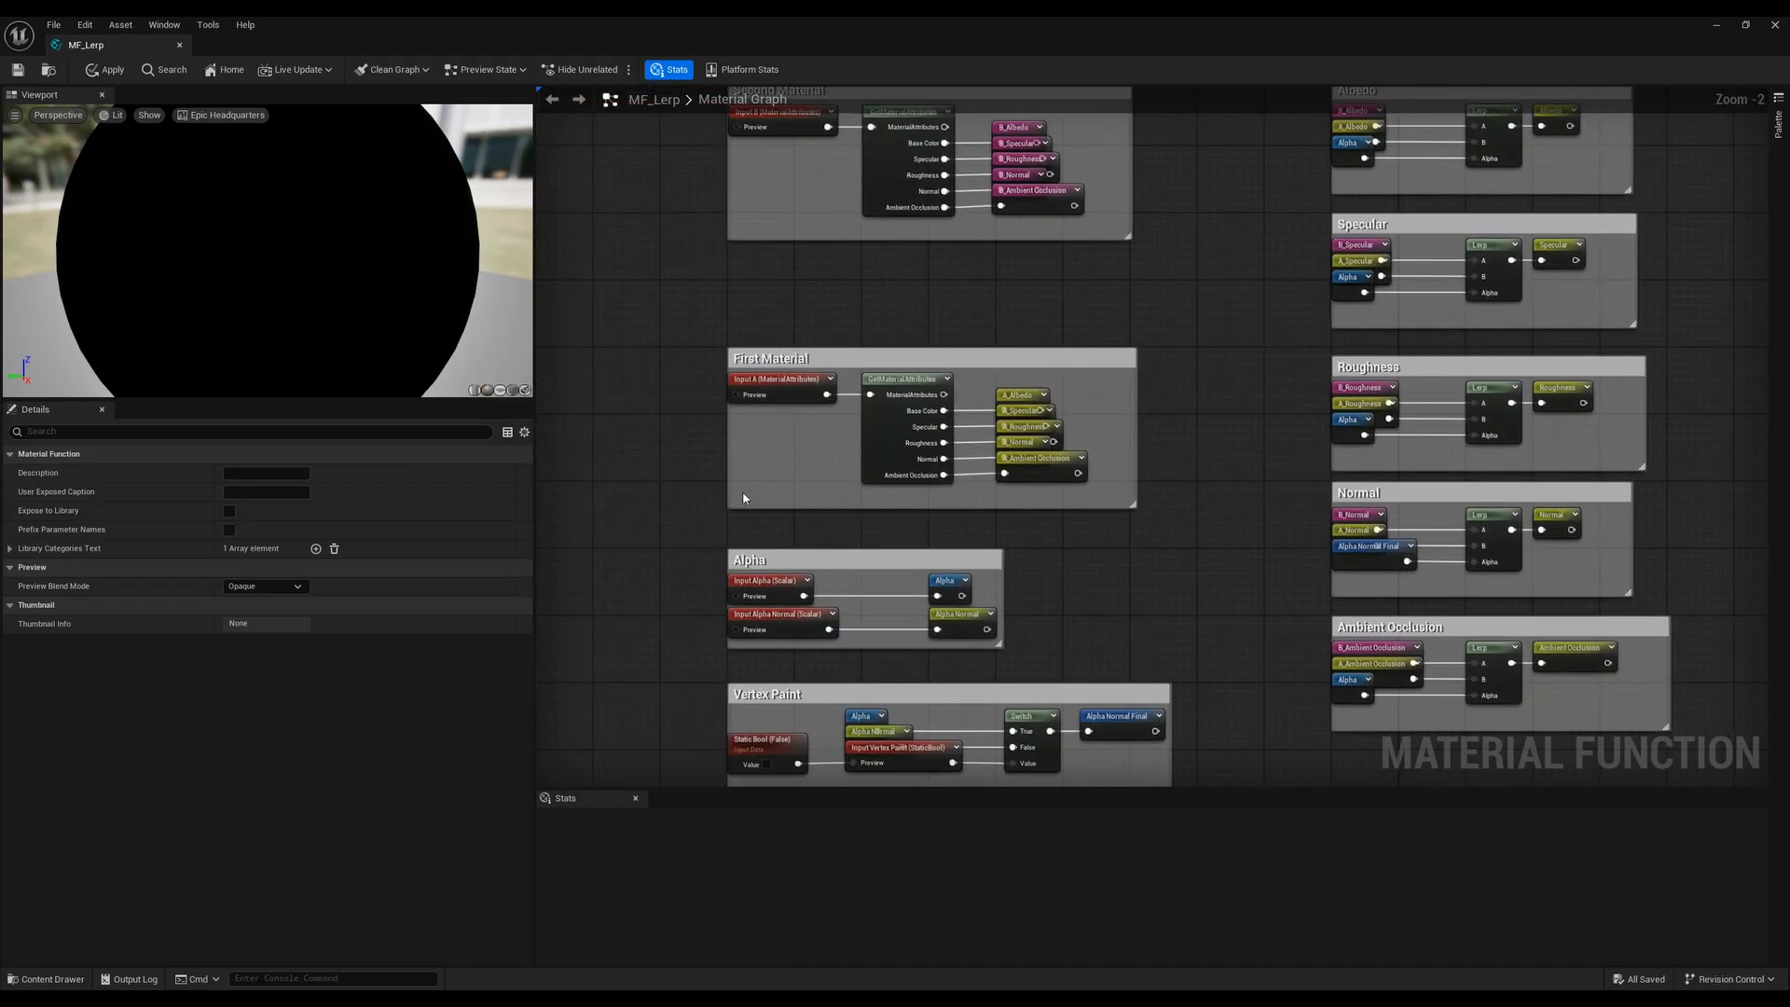
Apply and save the current changes to the MF_Lerp material function
scroll(744, 498, "up", 2)
left_click(1055, 361)
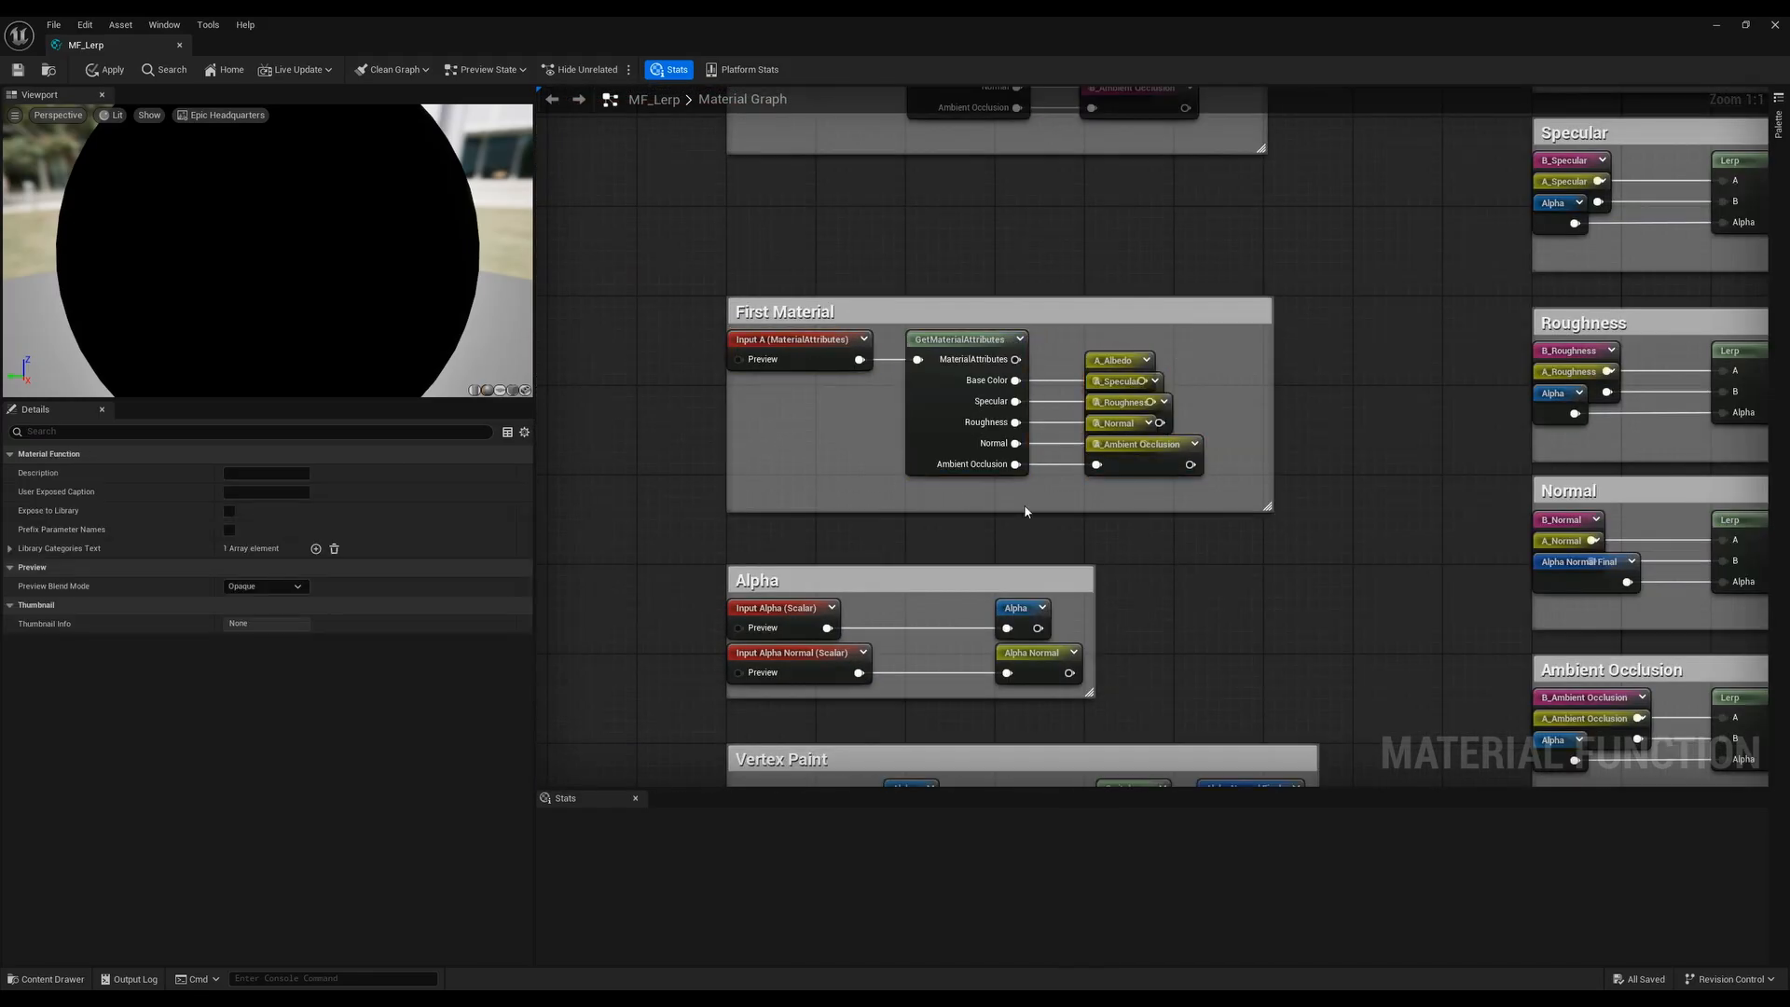
scroll(1025, 511, "down", 4)
left_click(110, 69)
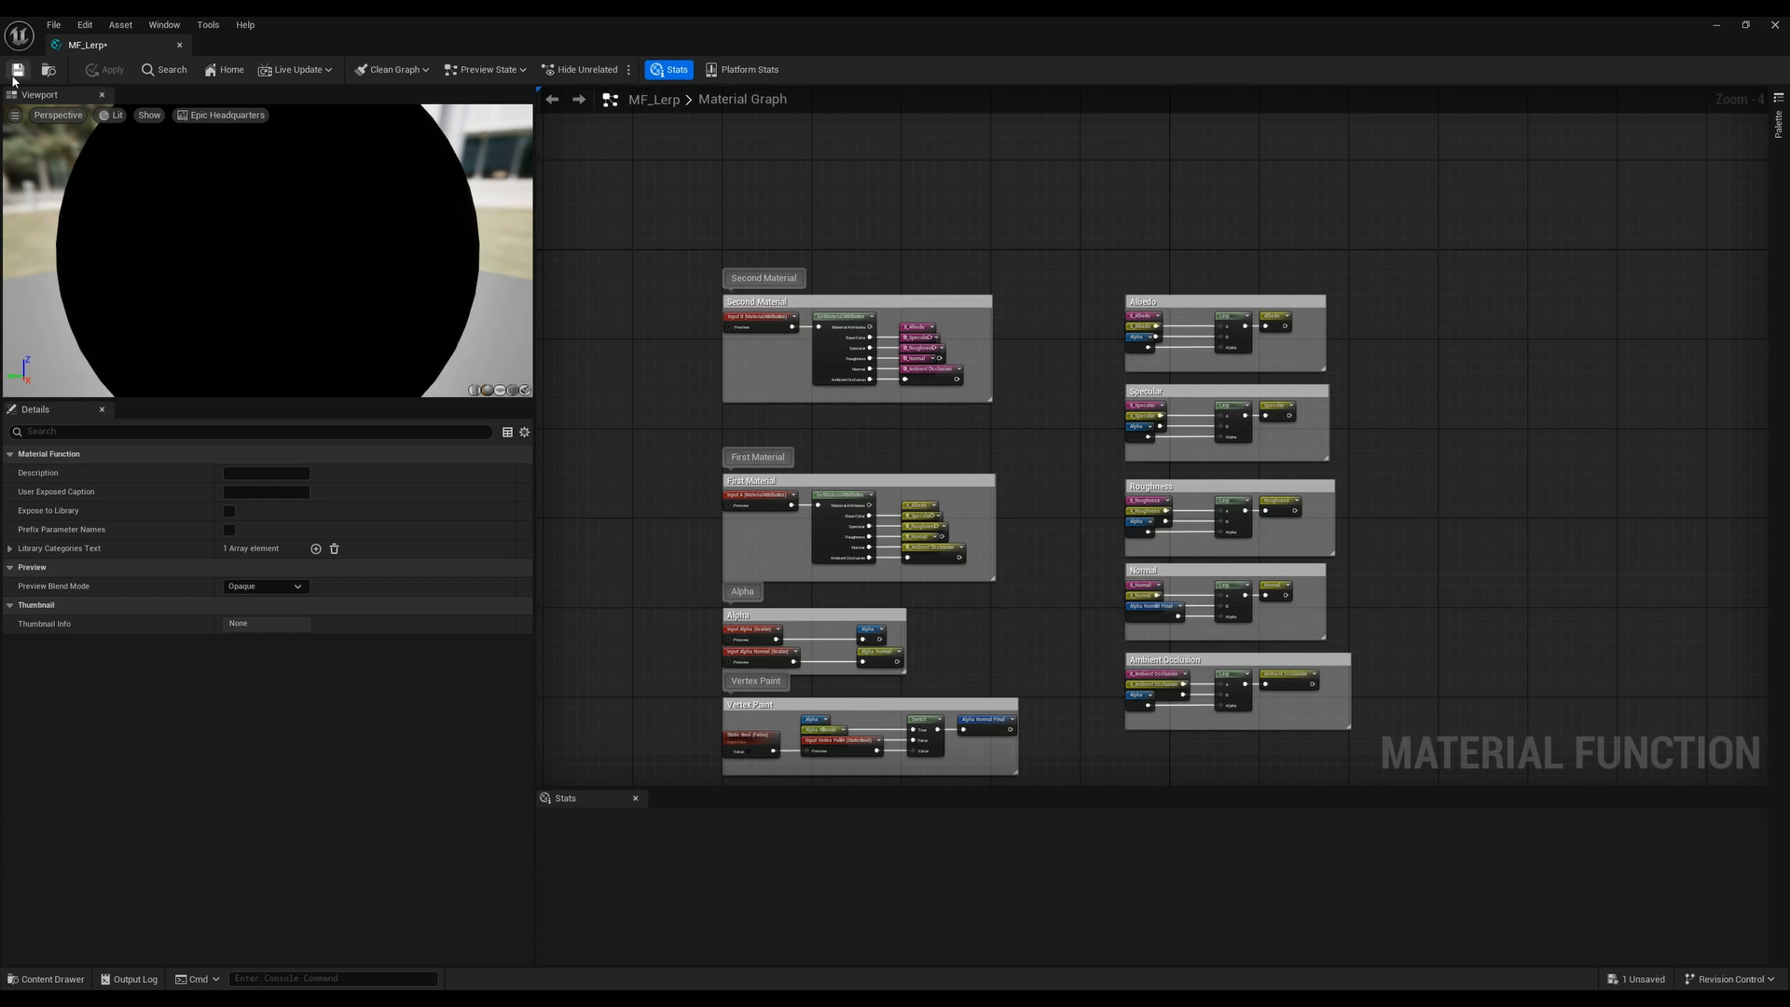
Add a SetMaterialAttributes node and position it in the empty area beside the Lerp comment groups
right_click_drag(1333, 399, 1255, 500)
right_click(1283, 493)
type("set materi")
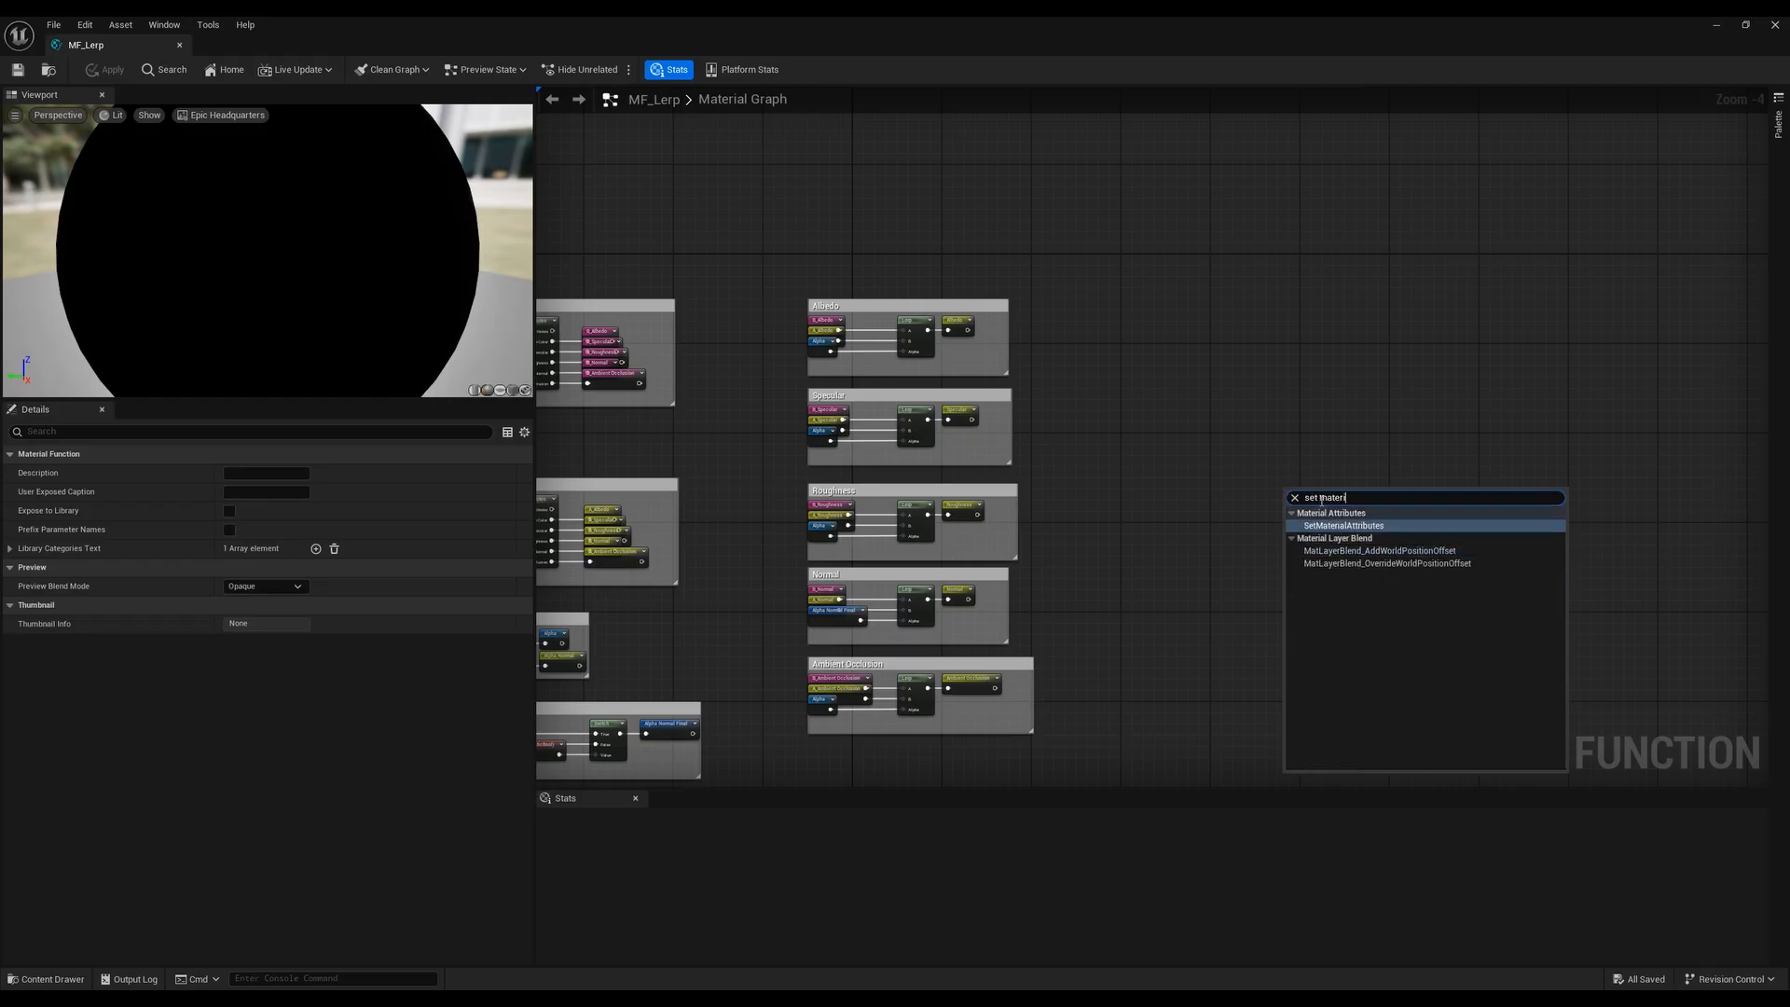
key("Return")
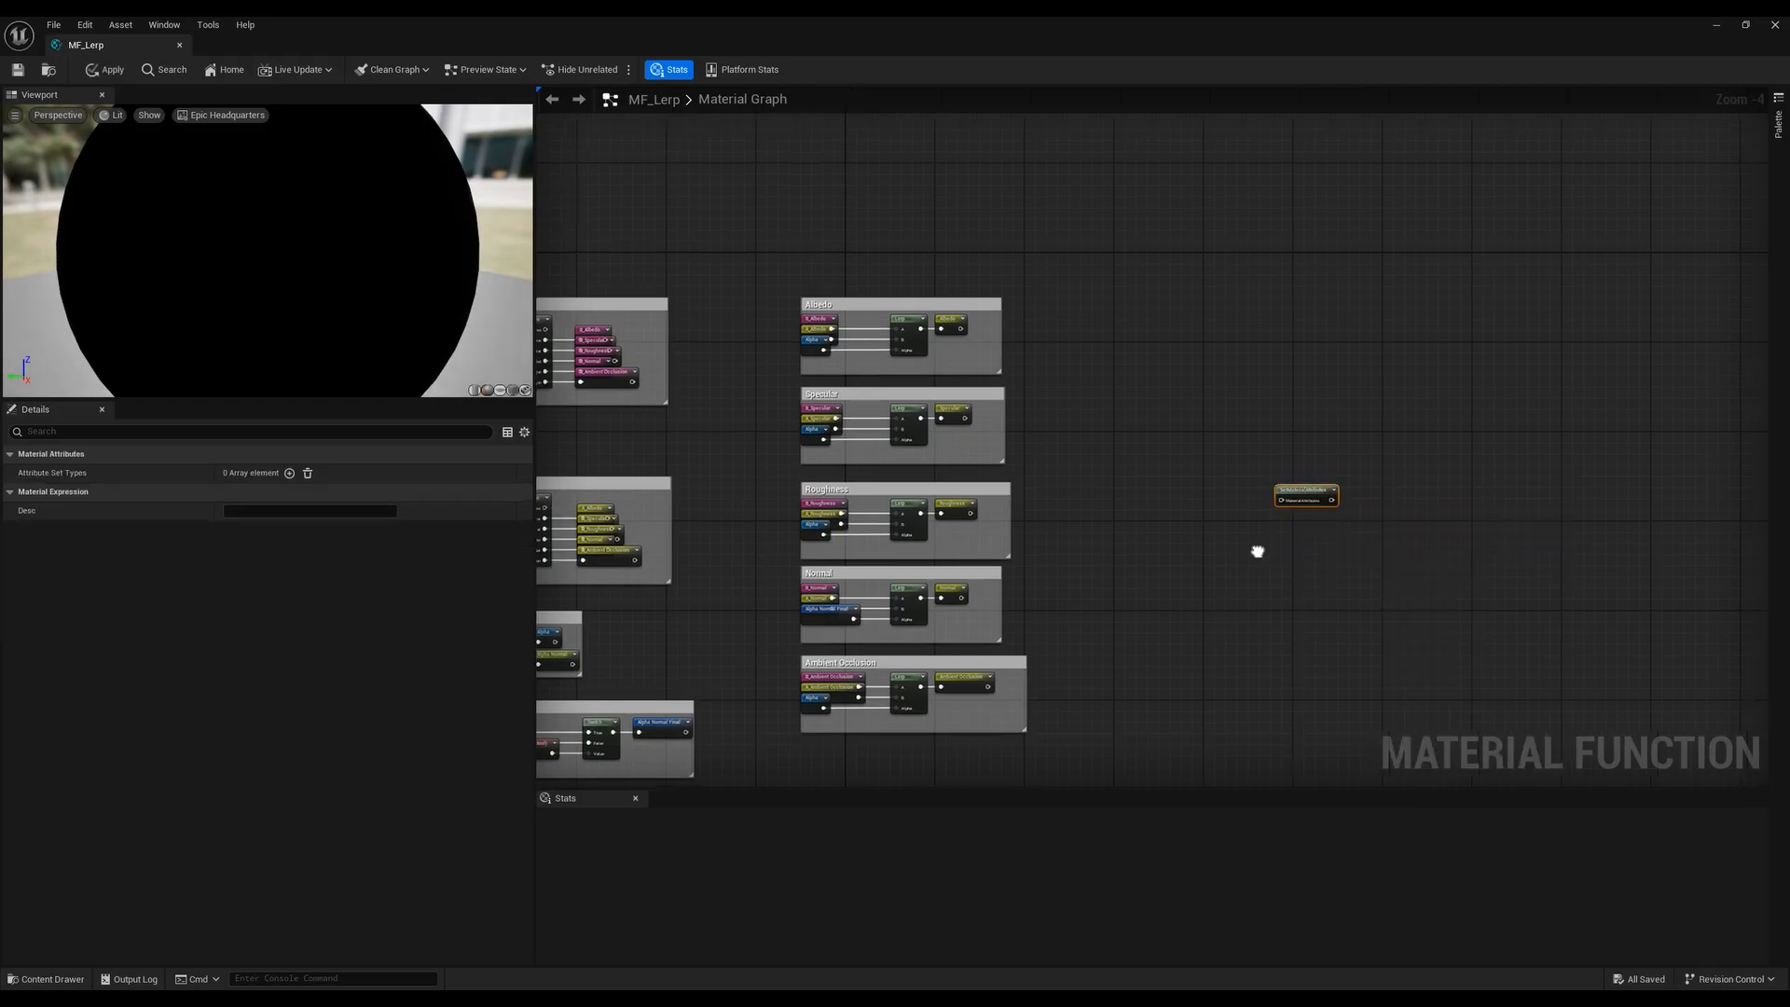
right_click_drag(1259, 551, 1165, 544)
left_click_drag(1187, 493, 1128, 446)
left_click(1089, 464)
left_click_drag(1226, 493, 1154, 441)
left_click_drag(687, 751, 919, 312)
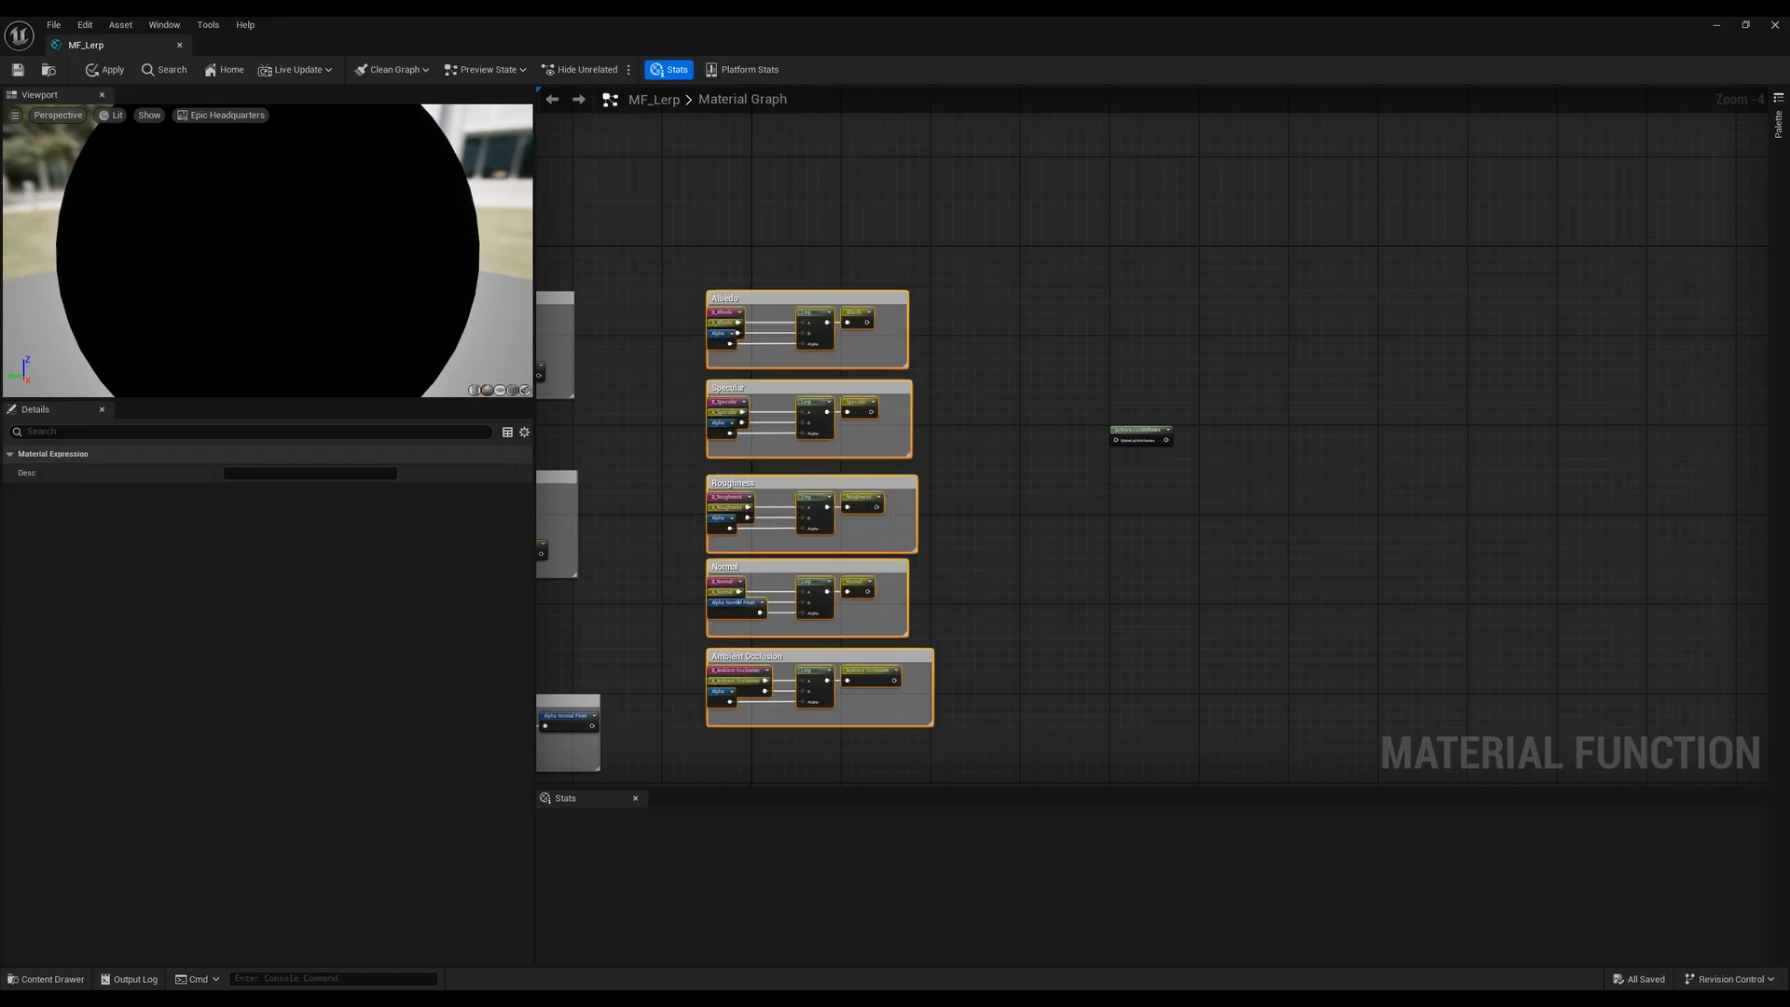
right_click_drag(646, 713, 719, 656)
left_click_drag(763, 680, 979, 244)
right_click_drag(1159, 445, 1064, 485)
left_click(1031, 504)
Add five attribute set types to the SetMaterialAttributes node
scroll(1099, 439, "up", 3)
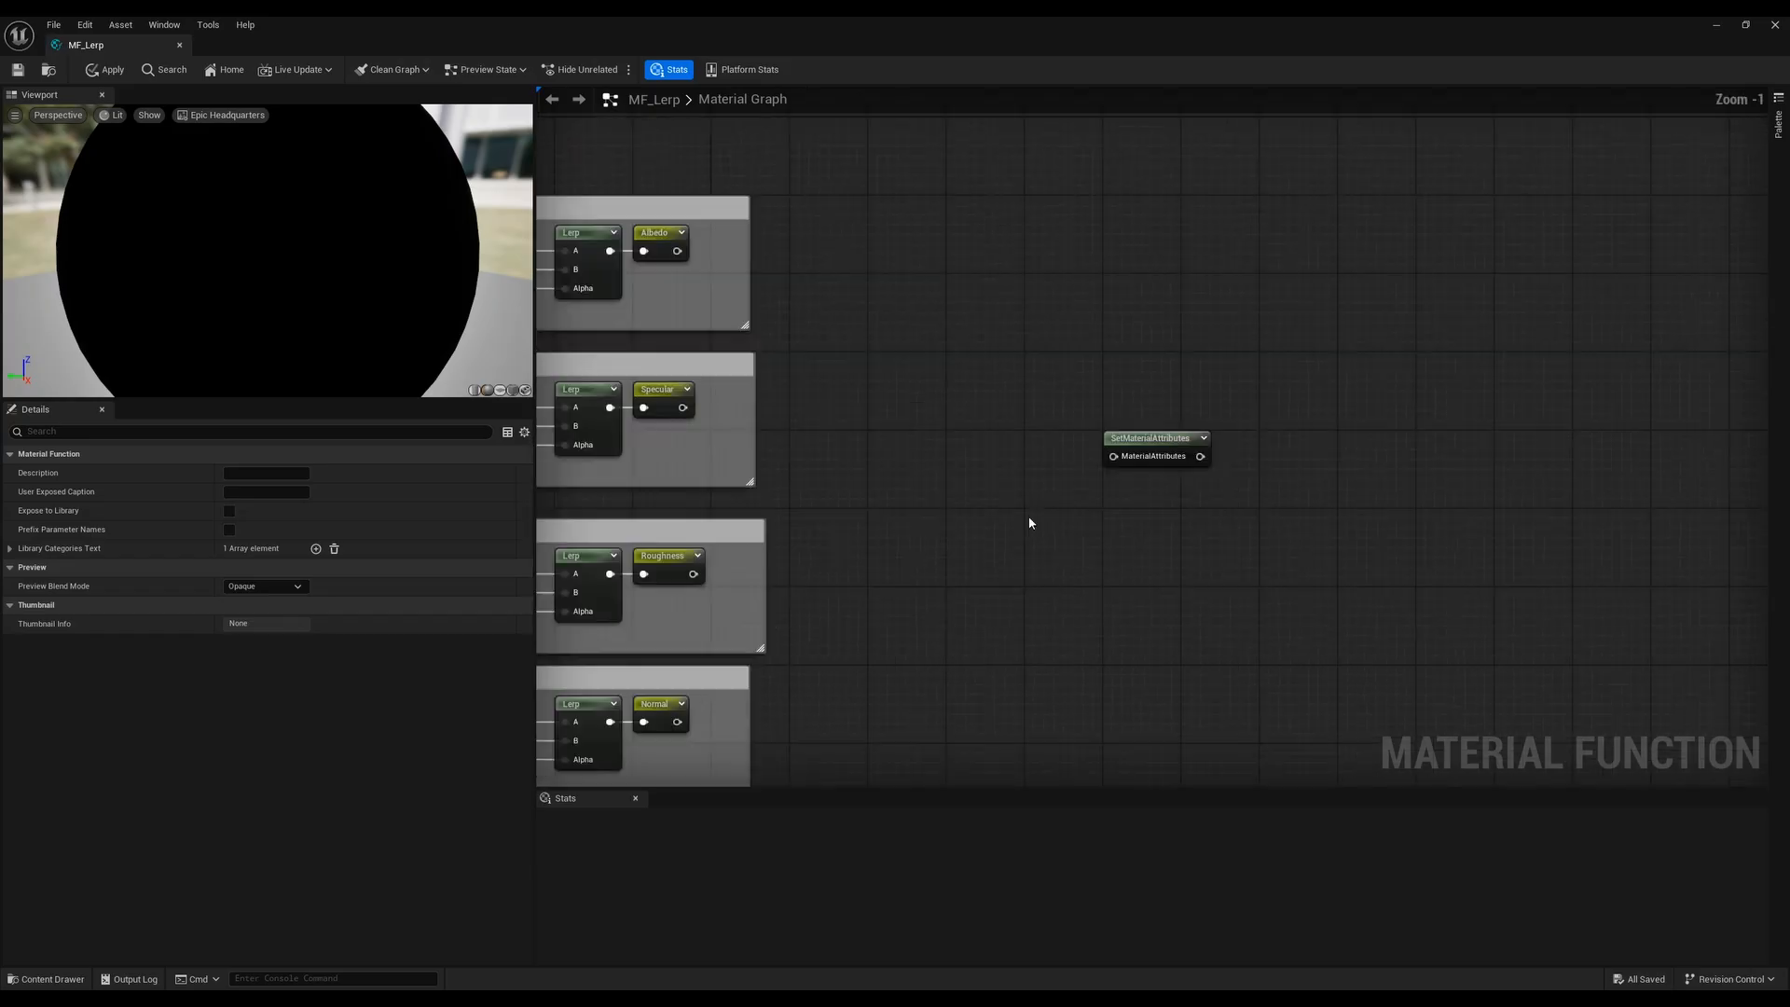
scroll(1029, 508, "up", 1)
left_click(1167, 429)
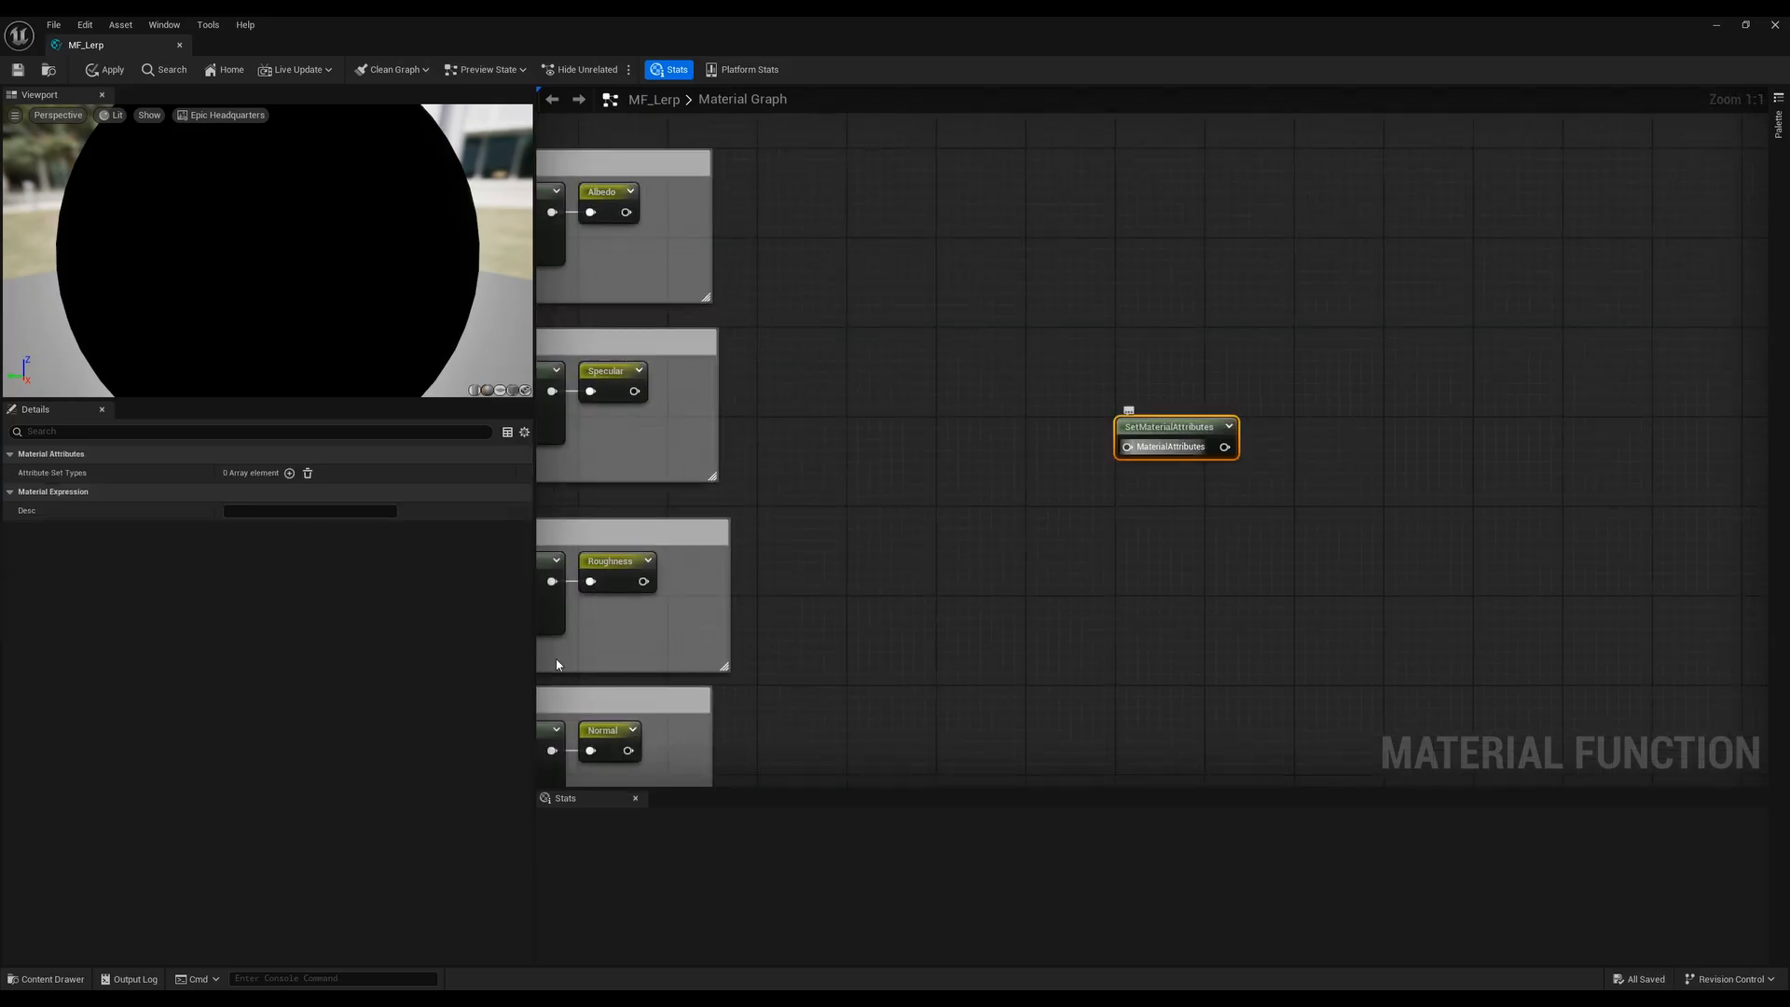
left_click(290, 473)
left_click(292, 475)
left_click(292, 474)
left_click(293, 475)
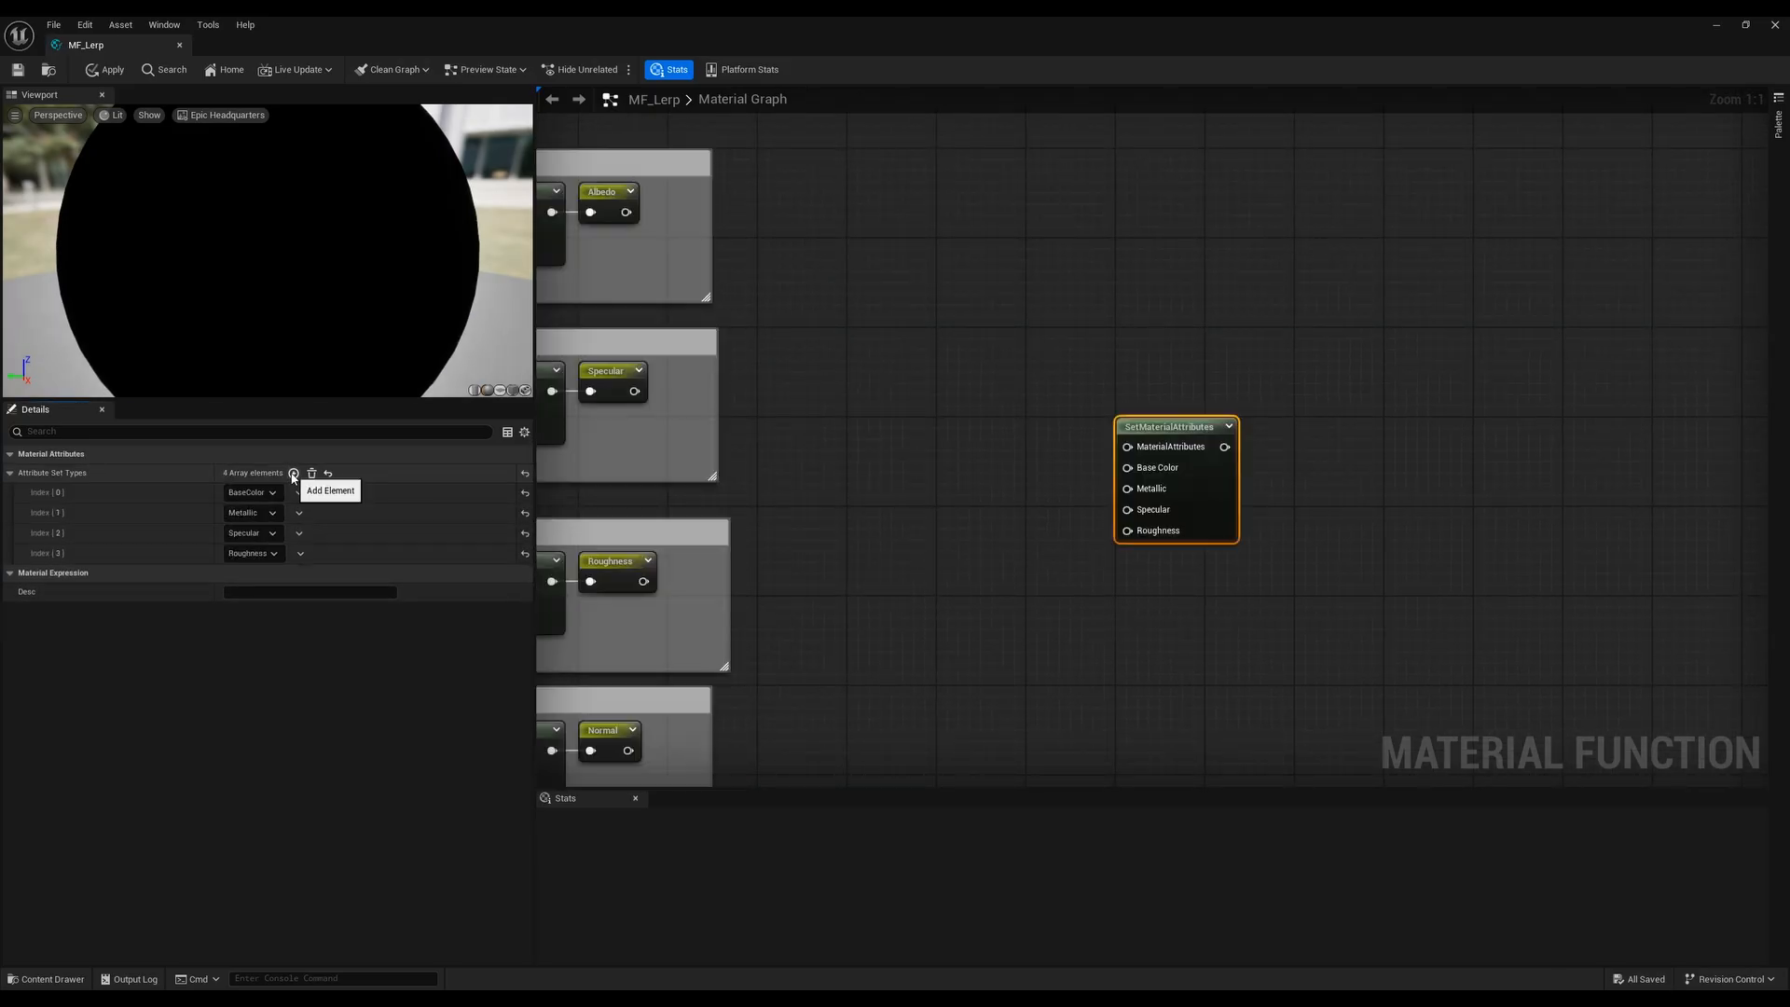
left_click(292, 475)
Reorder the attributes so Specular and Roughness follow BaseColor, and set the last two to Normal and AmbientOcclusion
left_click(267, 514)
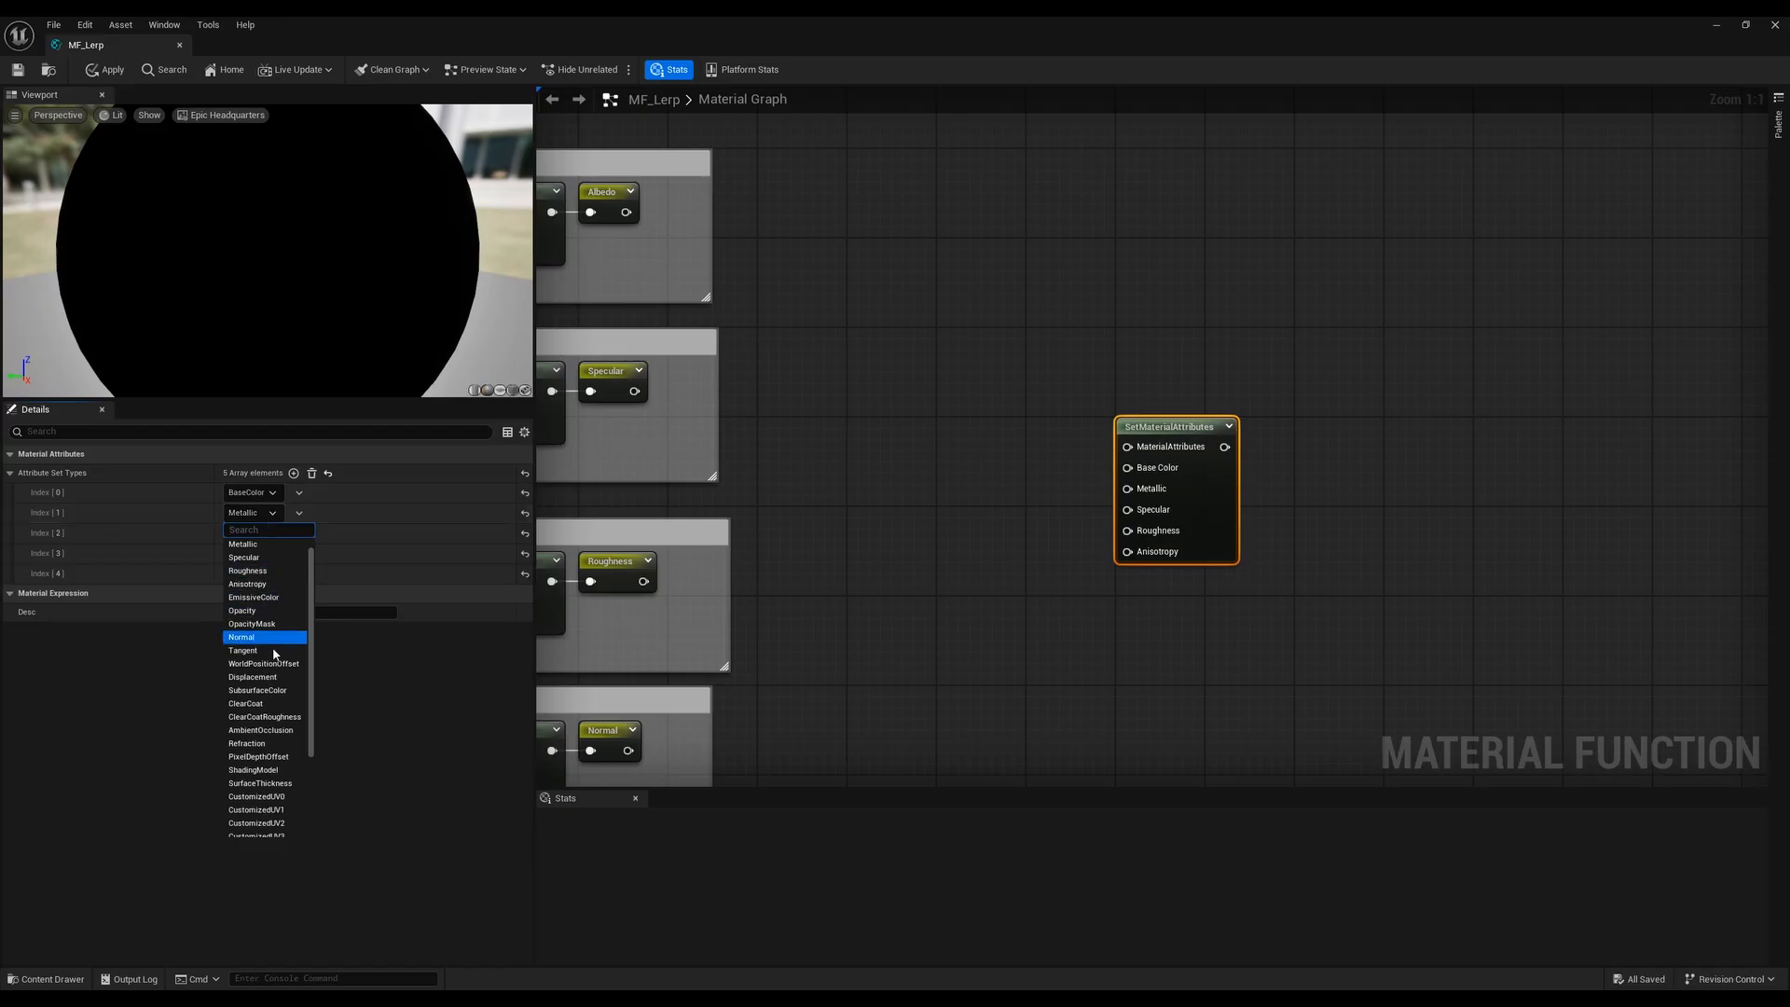
left_click(72, 692)
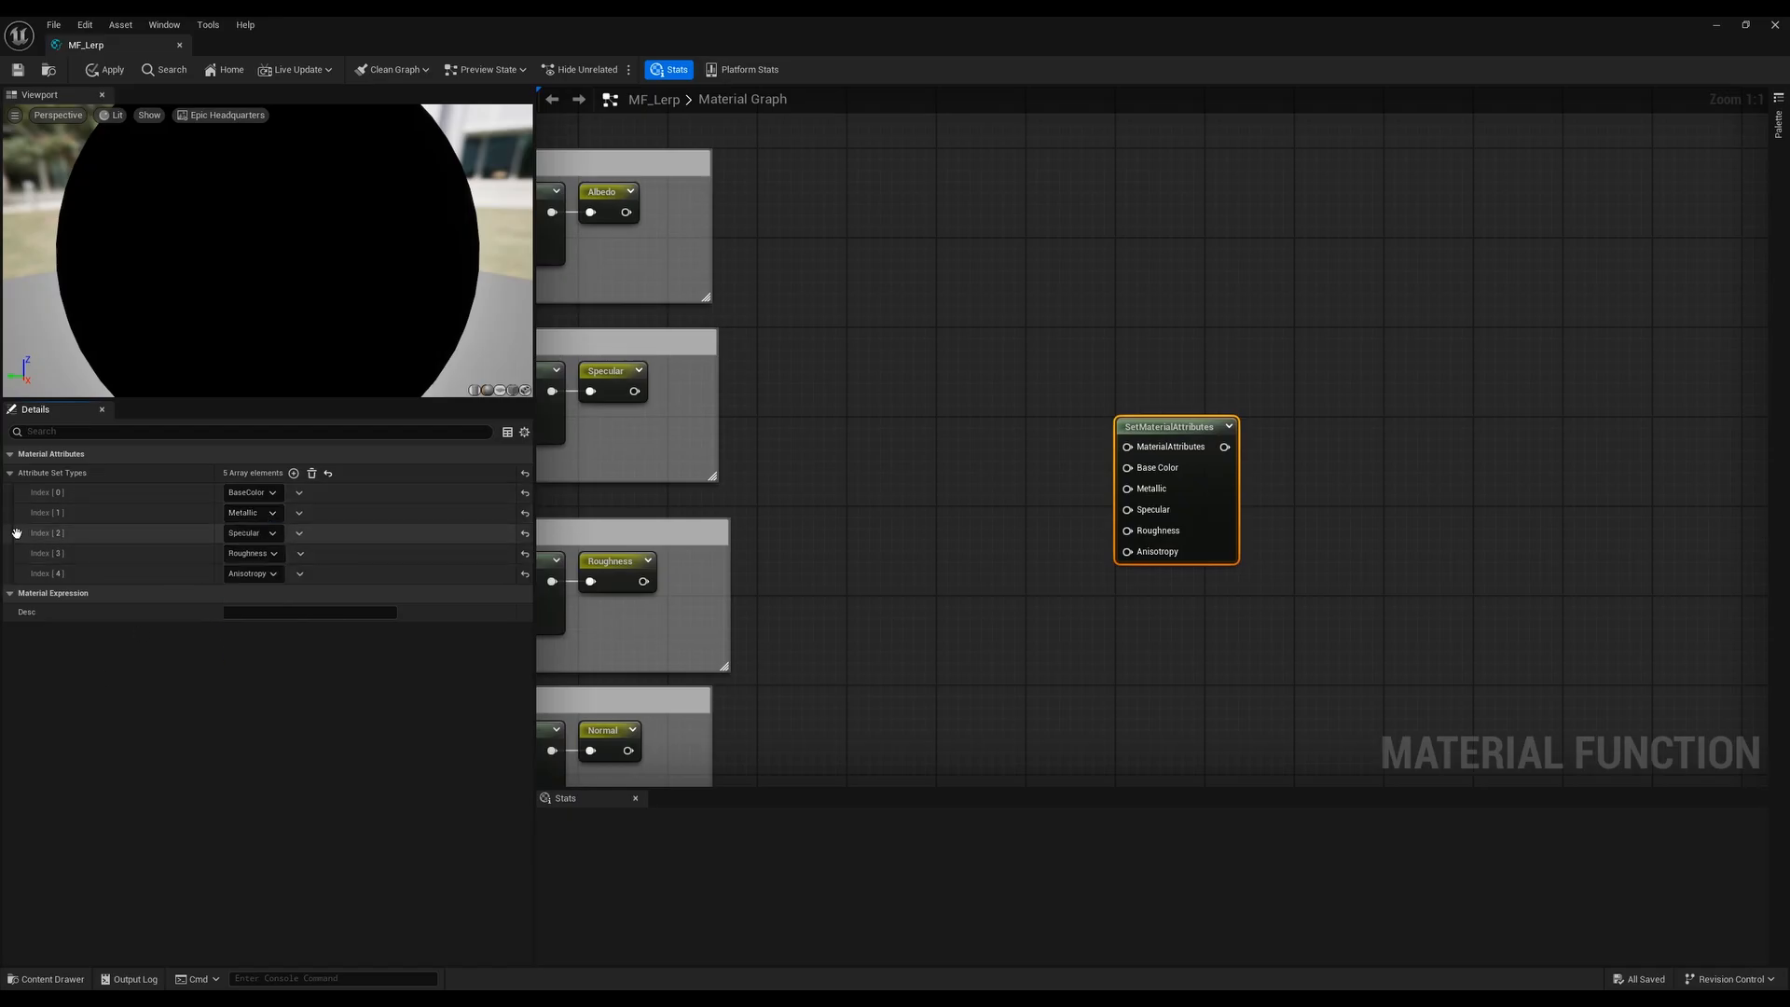
mouse_move(17, 532)
left_mouse_down()
mouse_move(21, 509)
mouse_move(16, 556)
mouse_move(21, 531)
left_mouse_up()
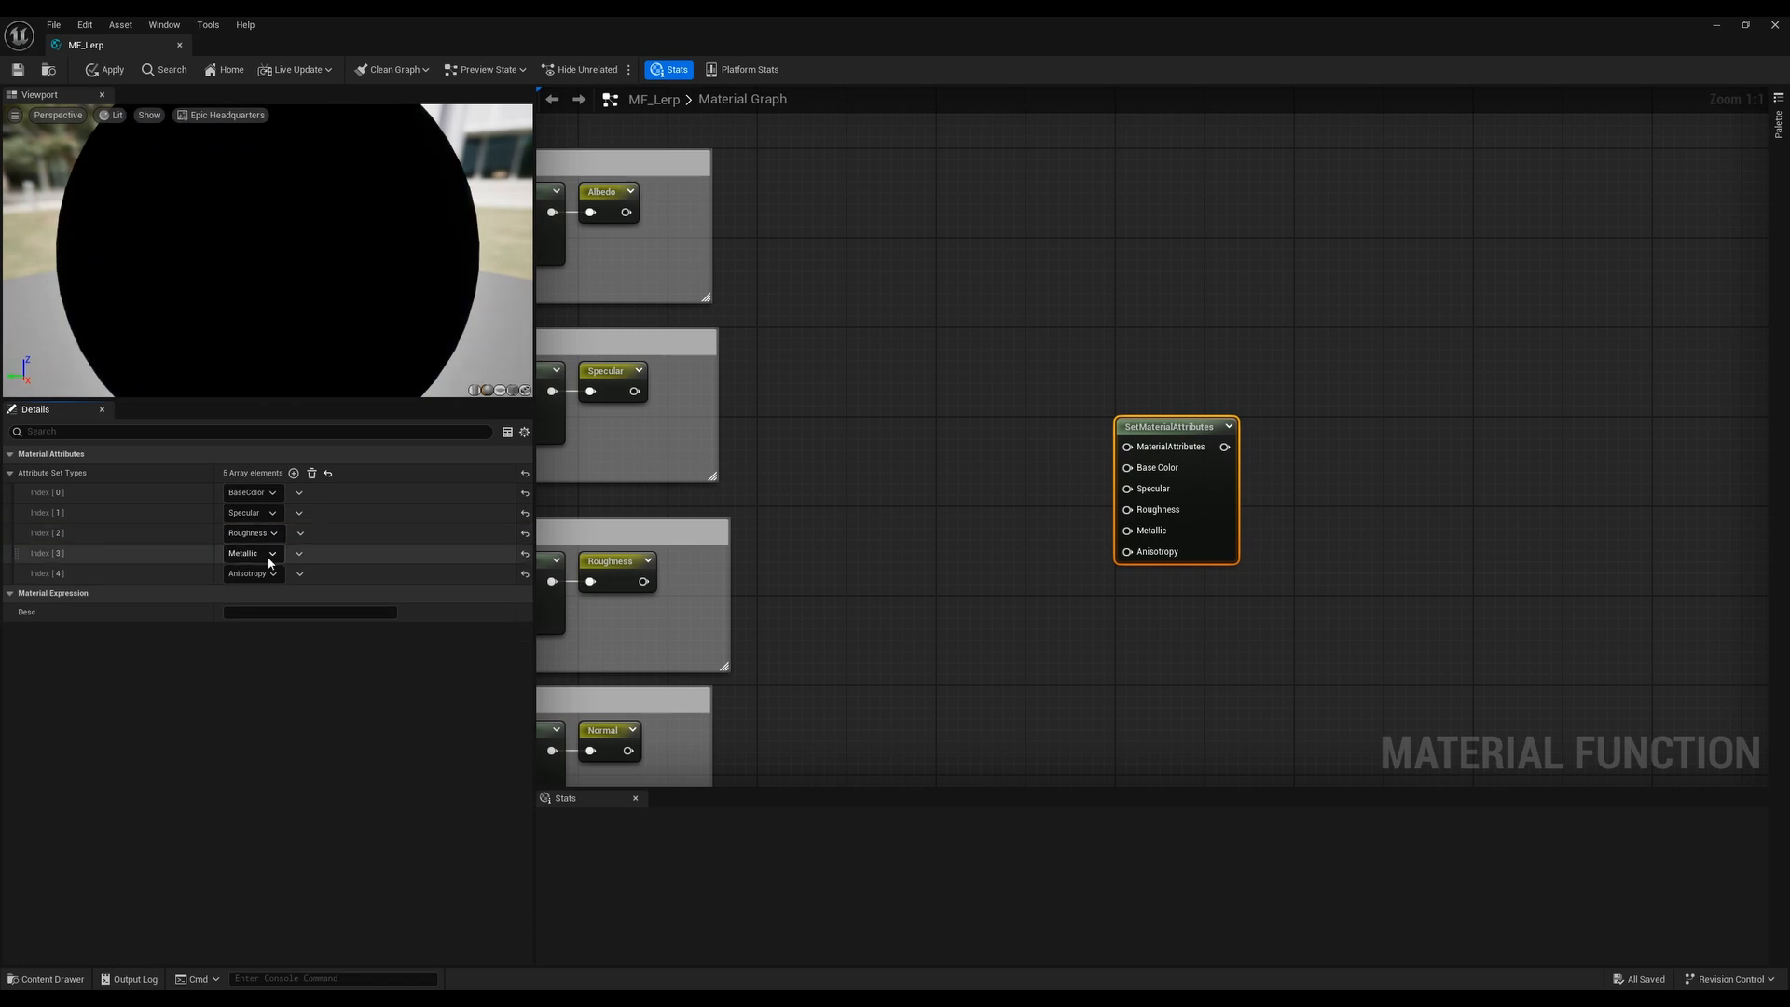
left_click(266, 573)
left_click(261, 677)
left_click(266, 577)
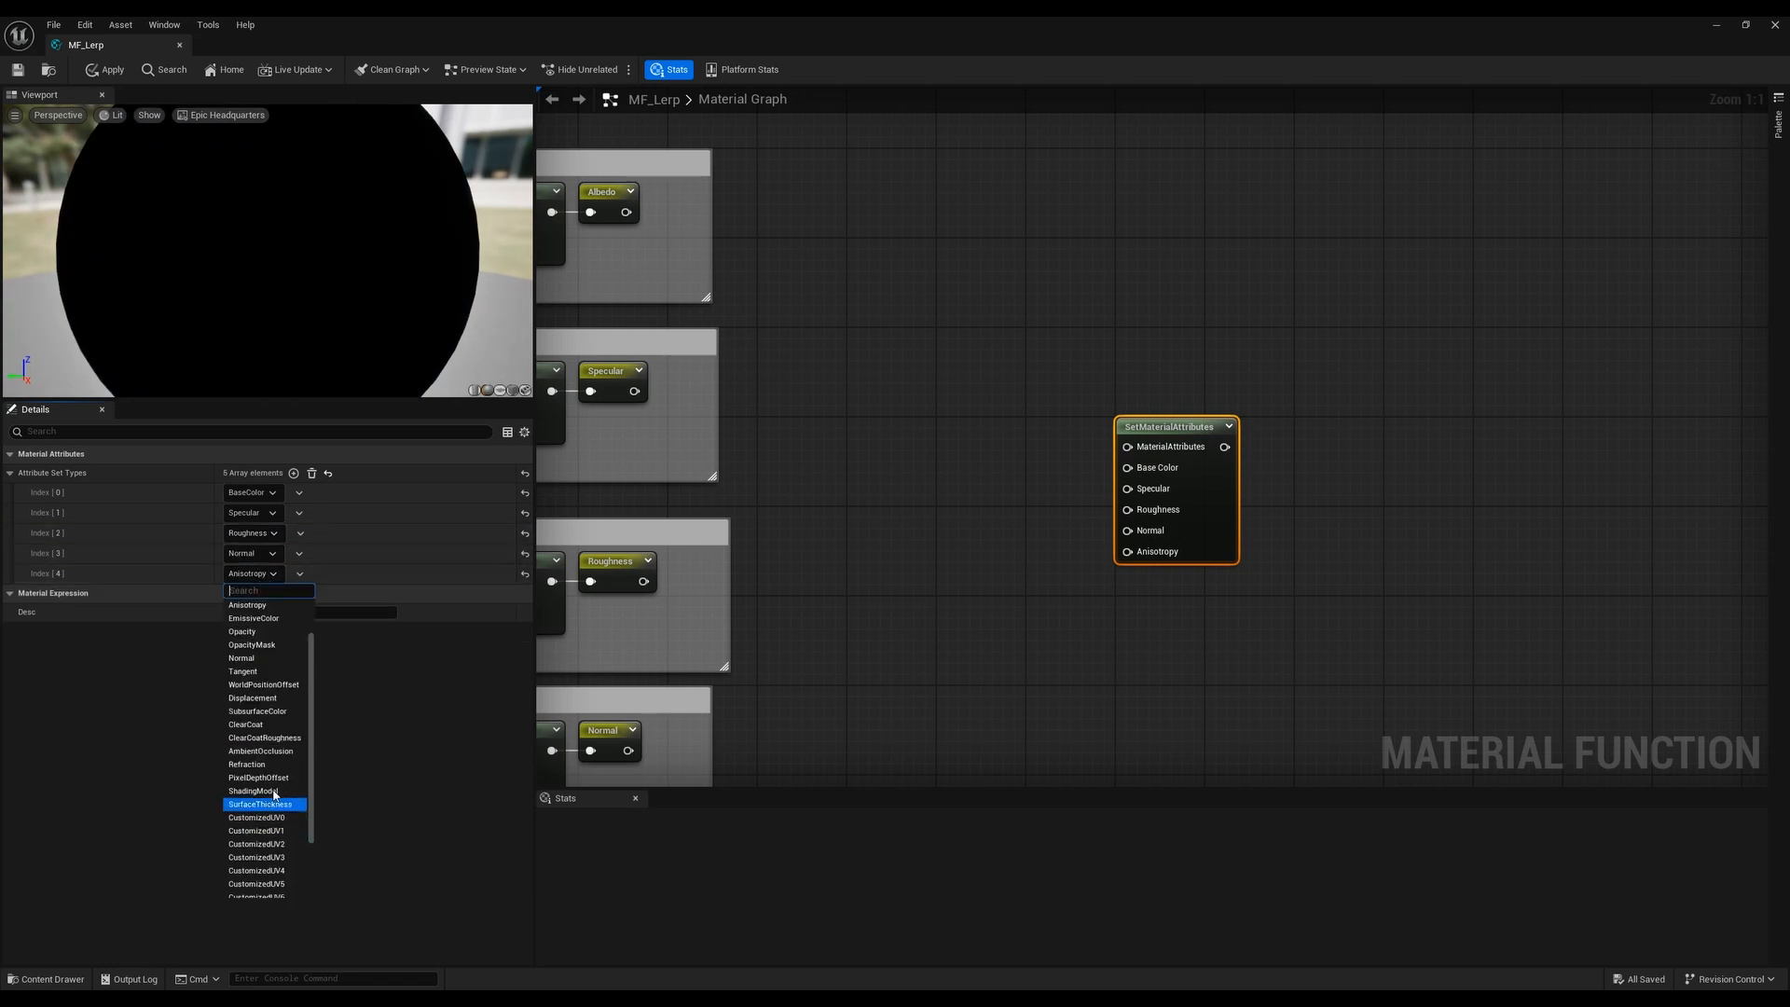
left_click(277, 752)
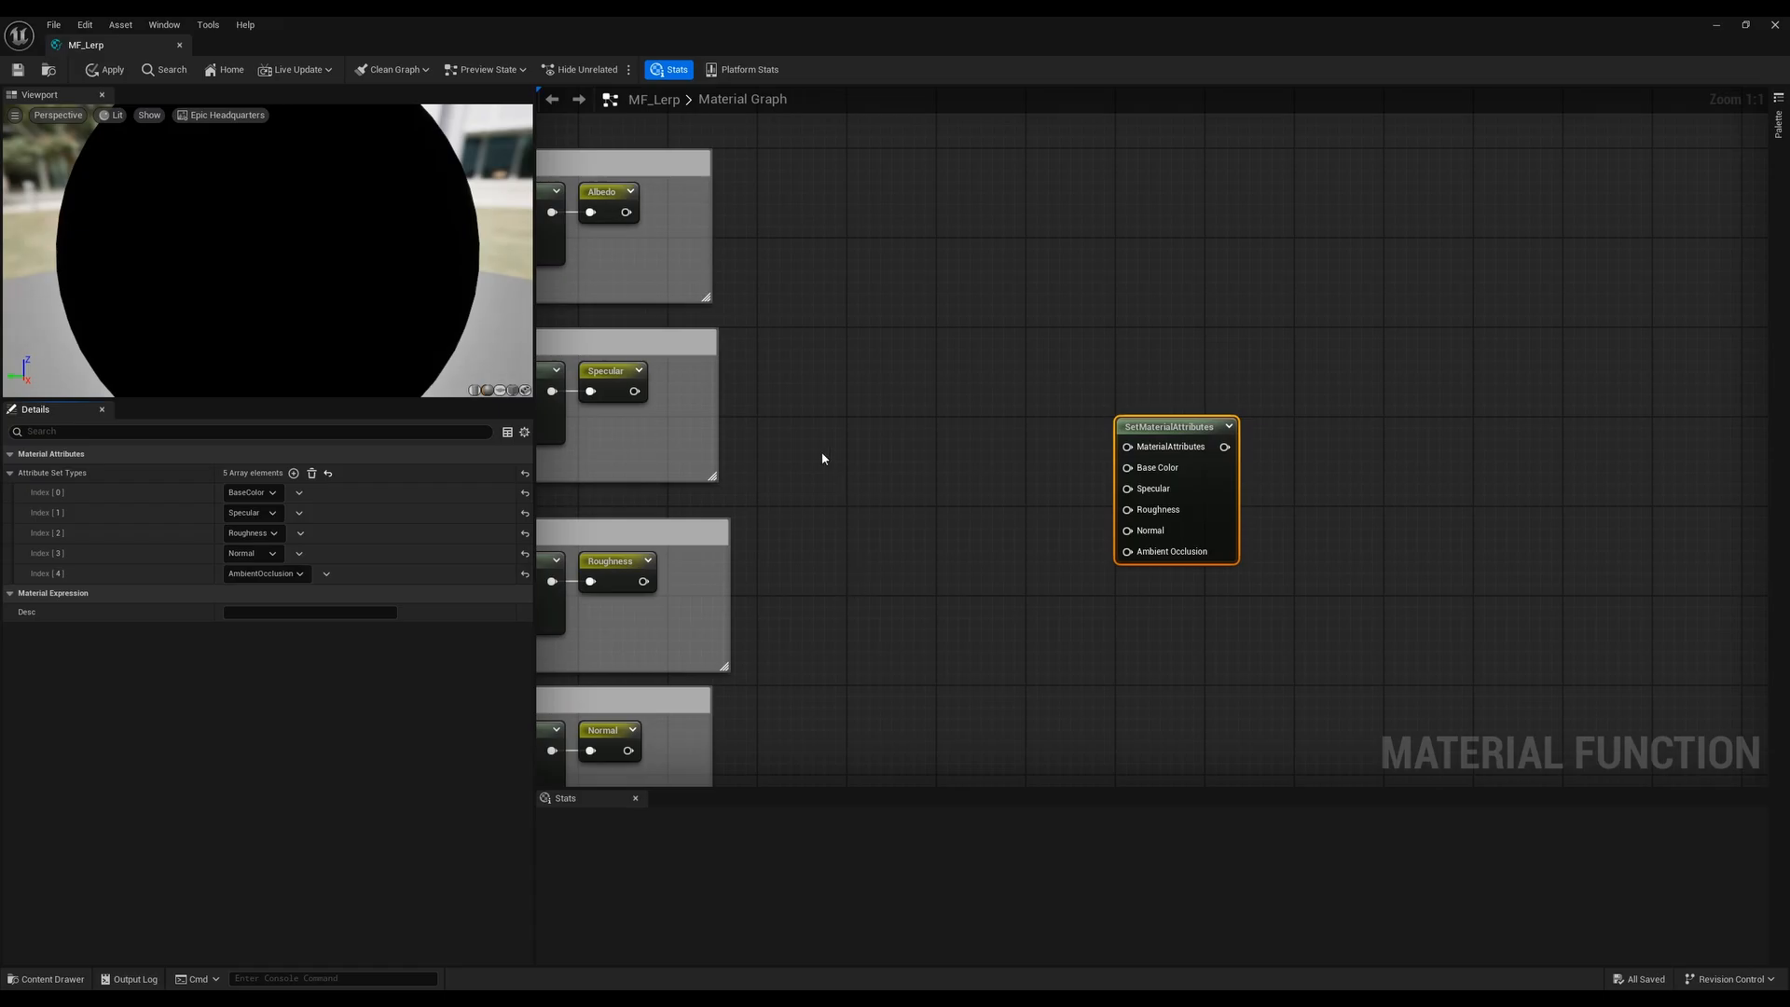
Add a usage of the Albedo named reroute ahead of the SetMaterialAttributes node
right_click_drag(823, 457, 1063, 491)
left_click(1139, 460)
right_click(1139, 460)
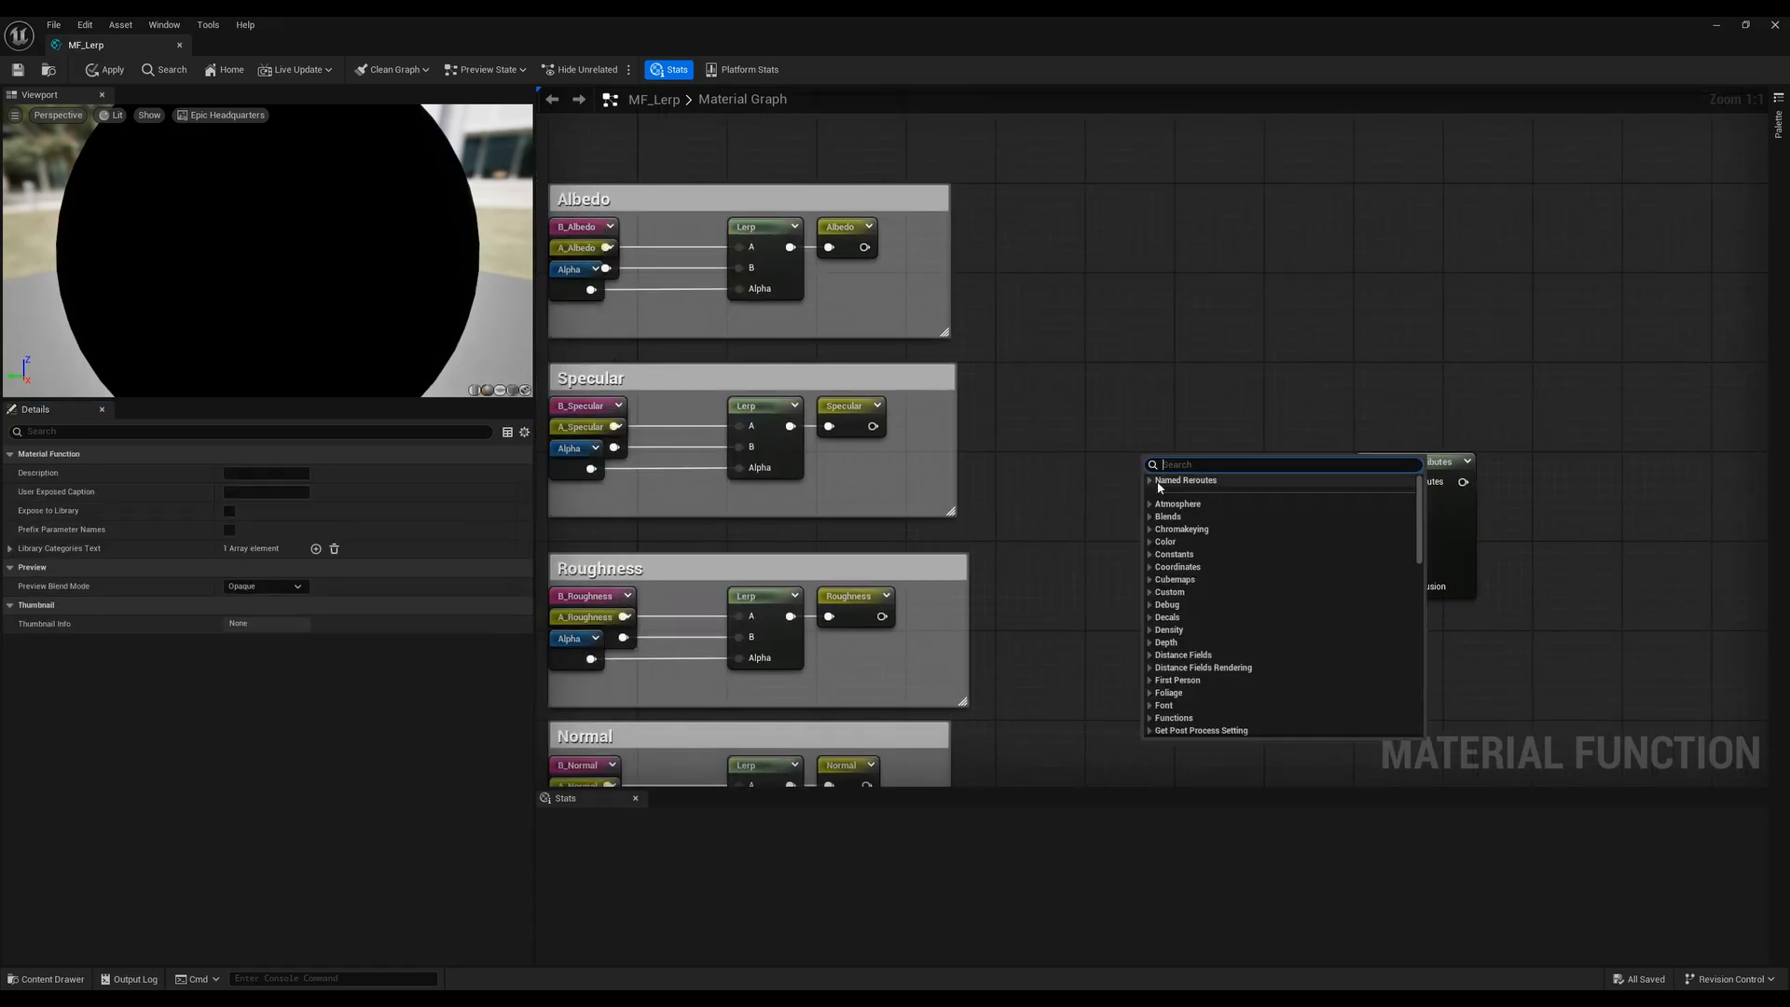
left_click(1159, 482)
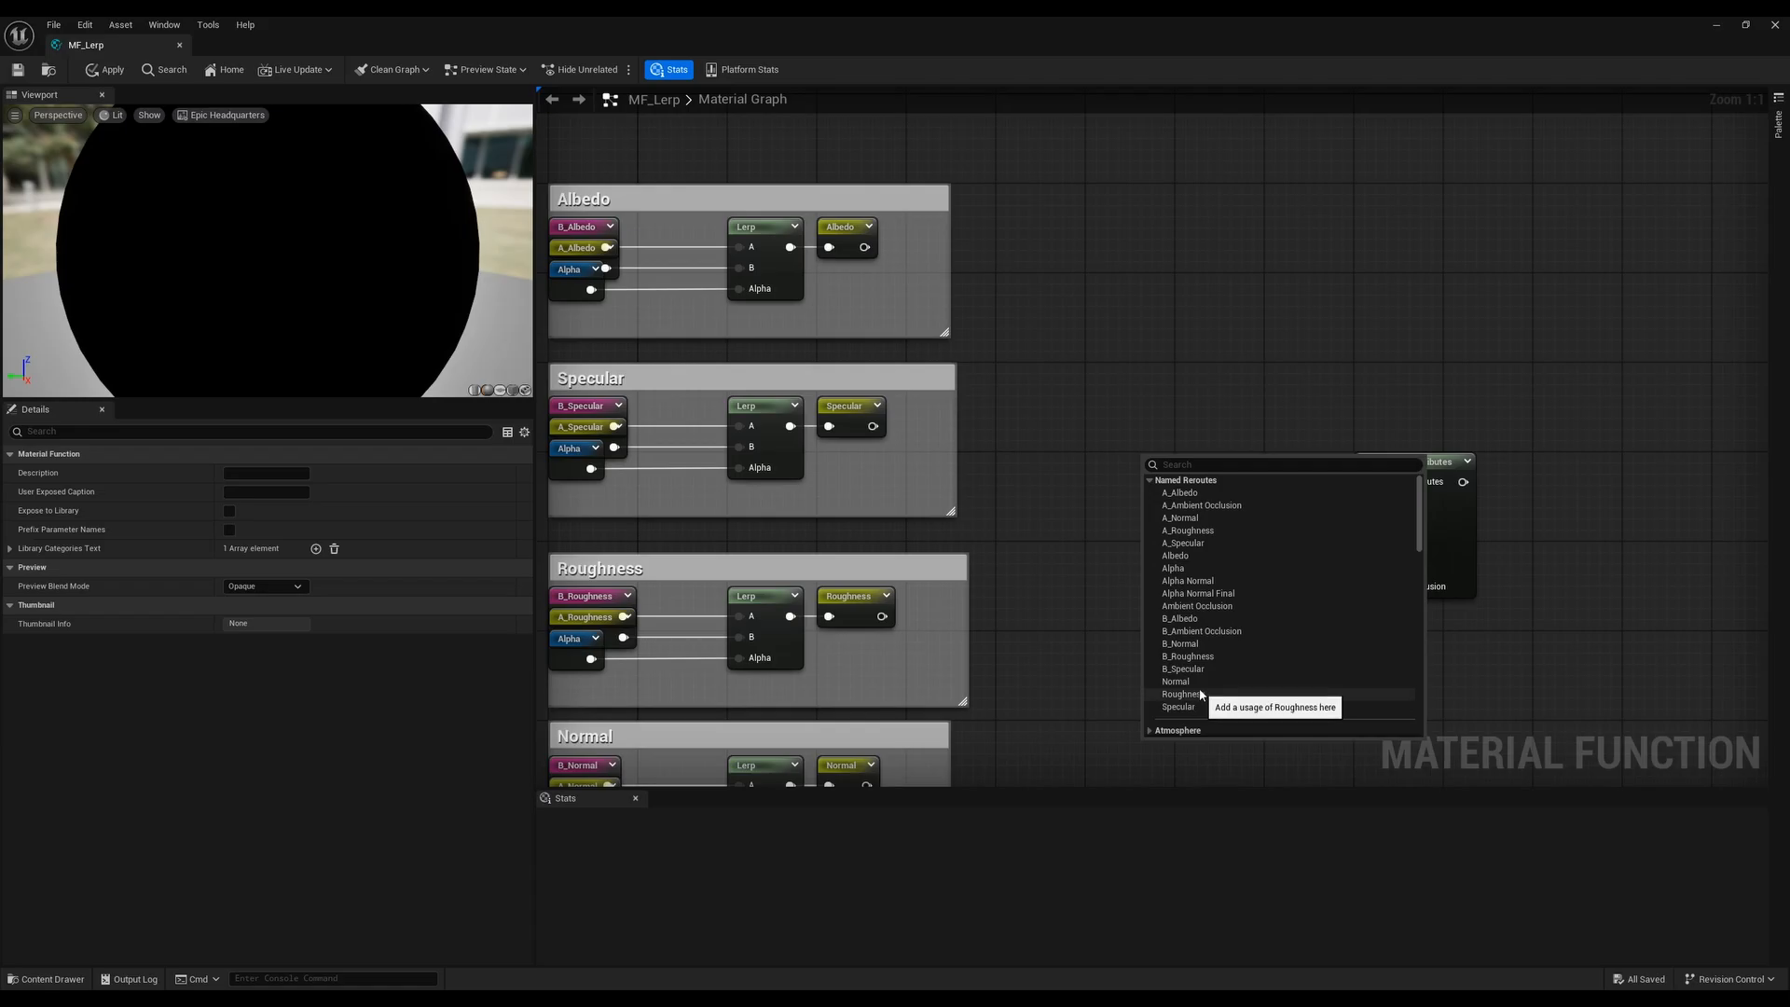
left_click(1176, 557)
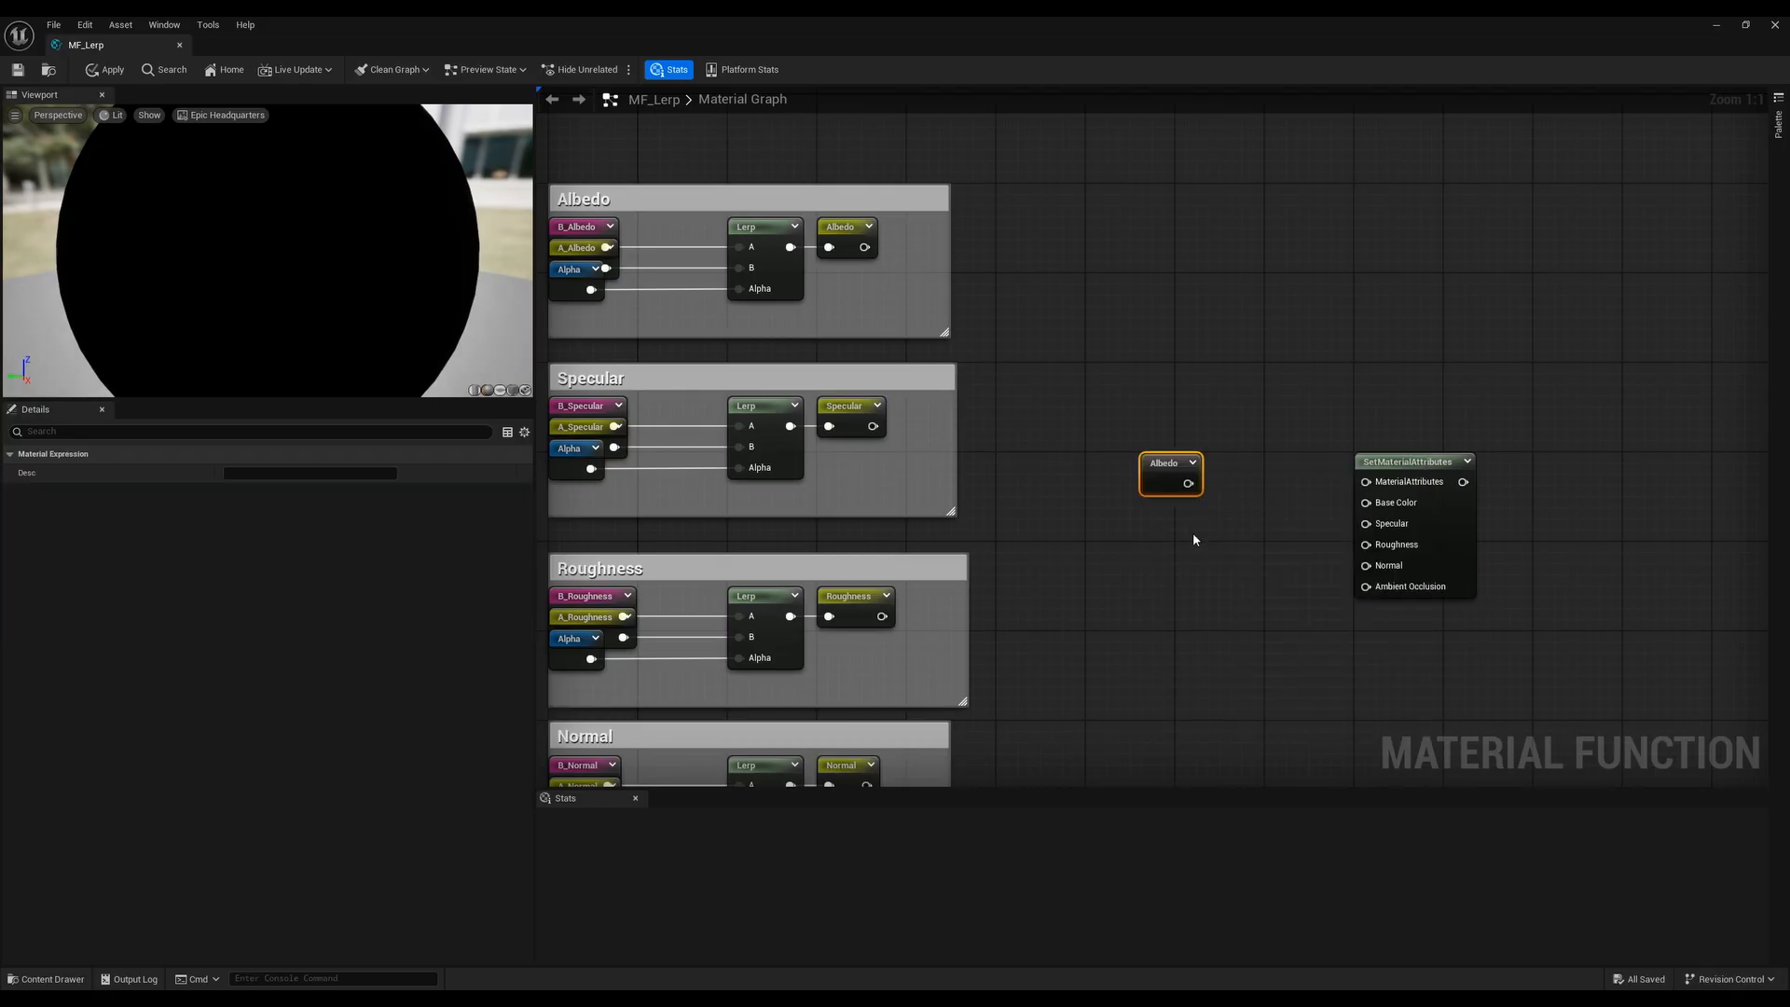
left_click(842, 227)
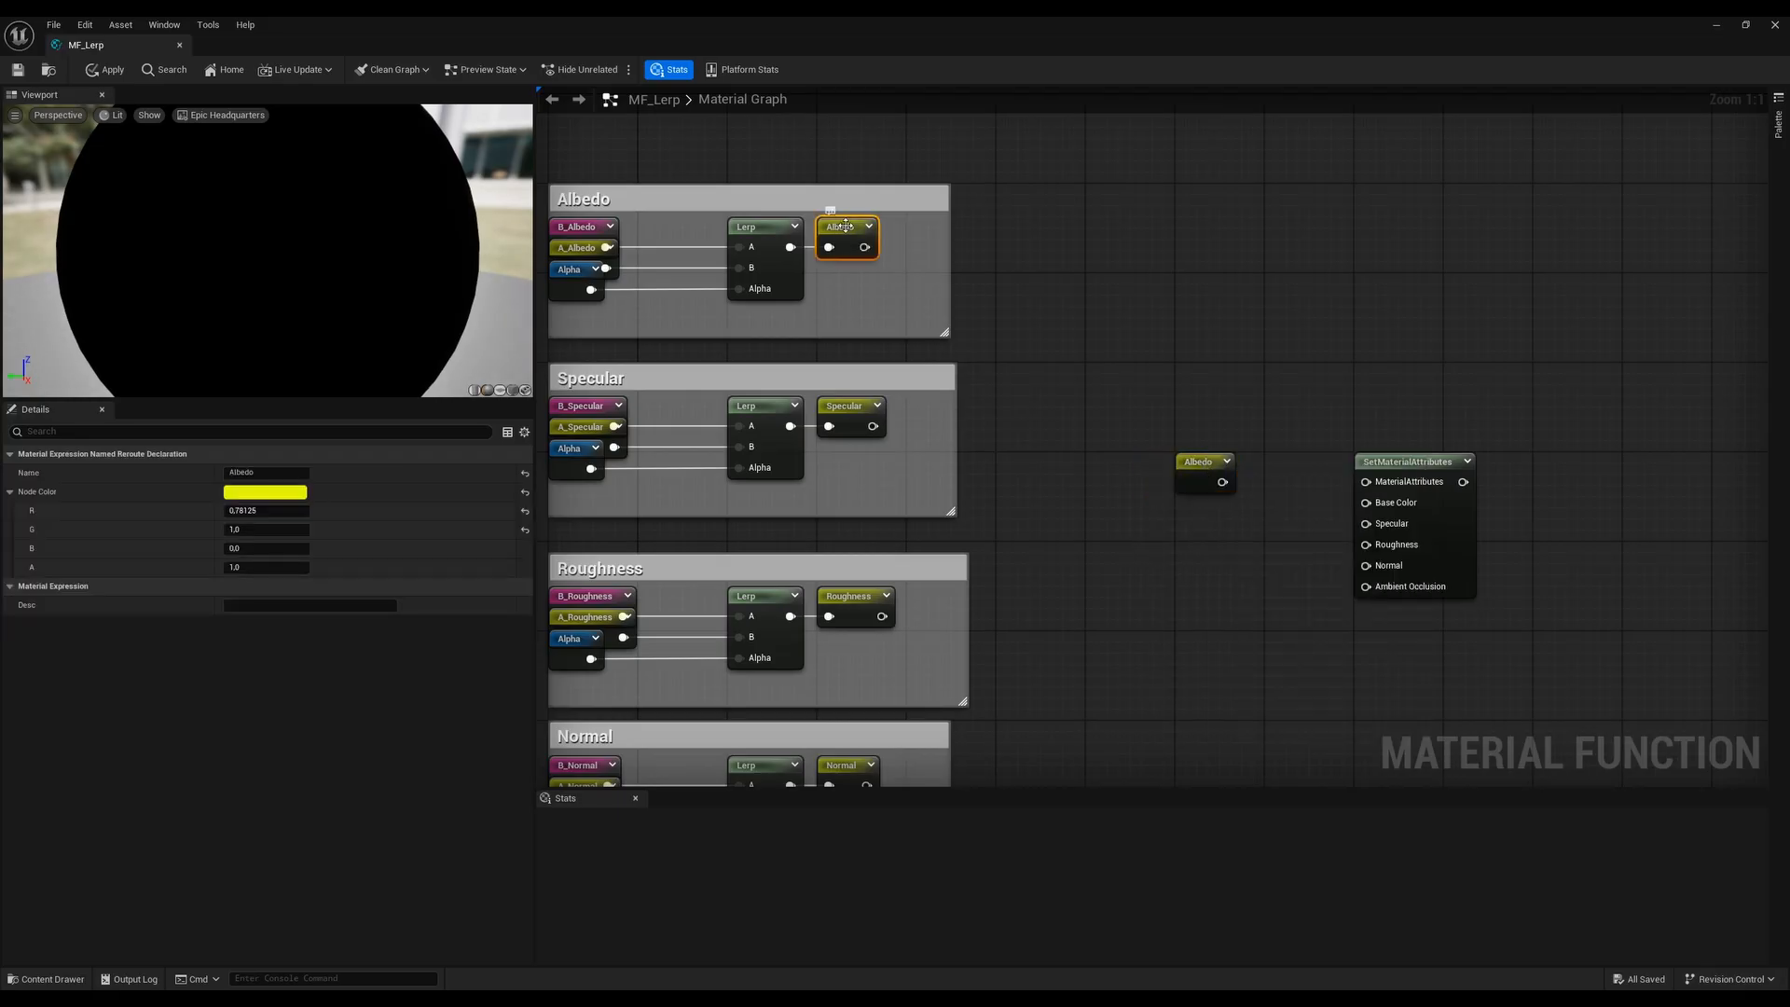
Add usages of the Specular and Roughness named reroutes below the Albedo one
right_click(1177, 523)
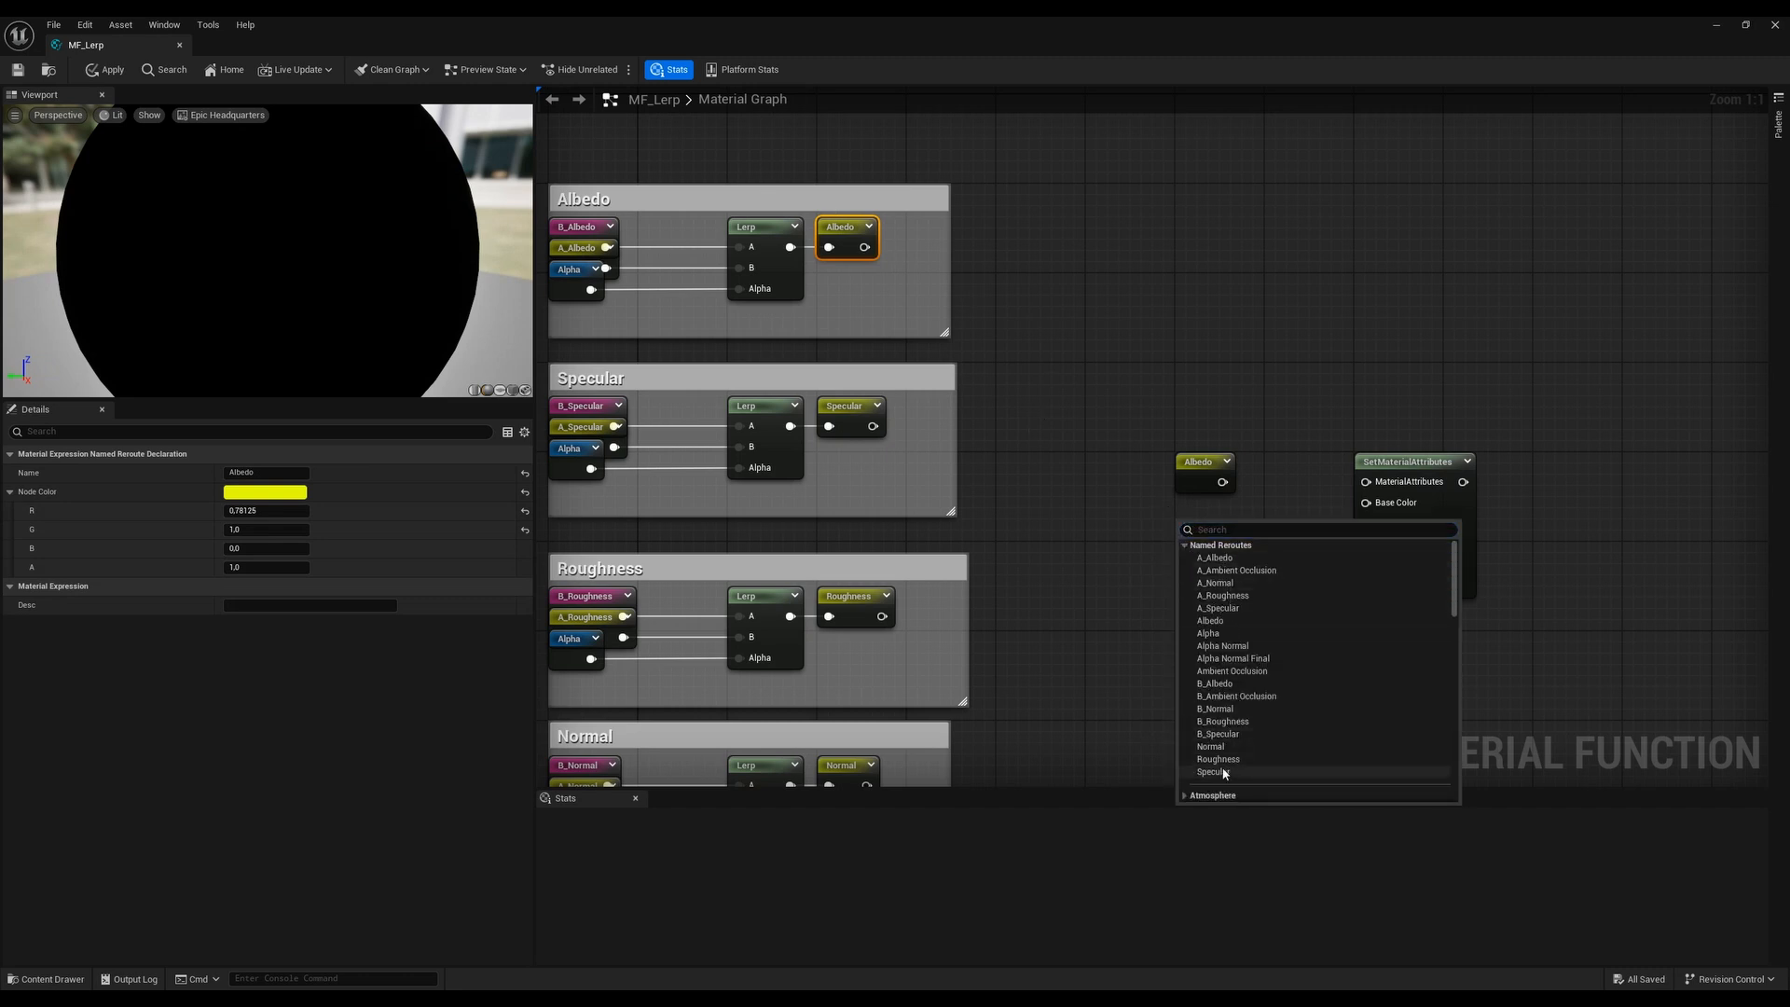
left_click(1221, 772)
right_click(1182, 604)
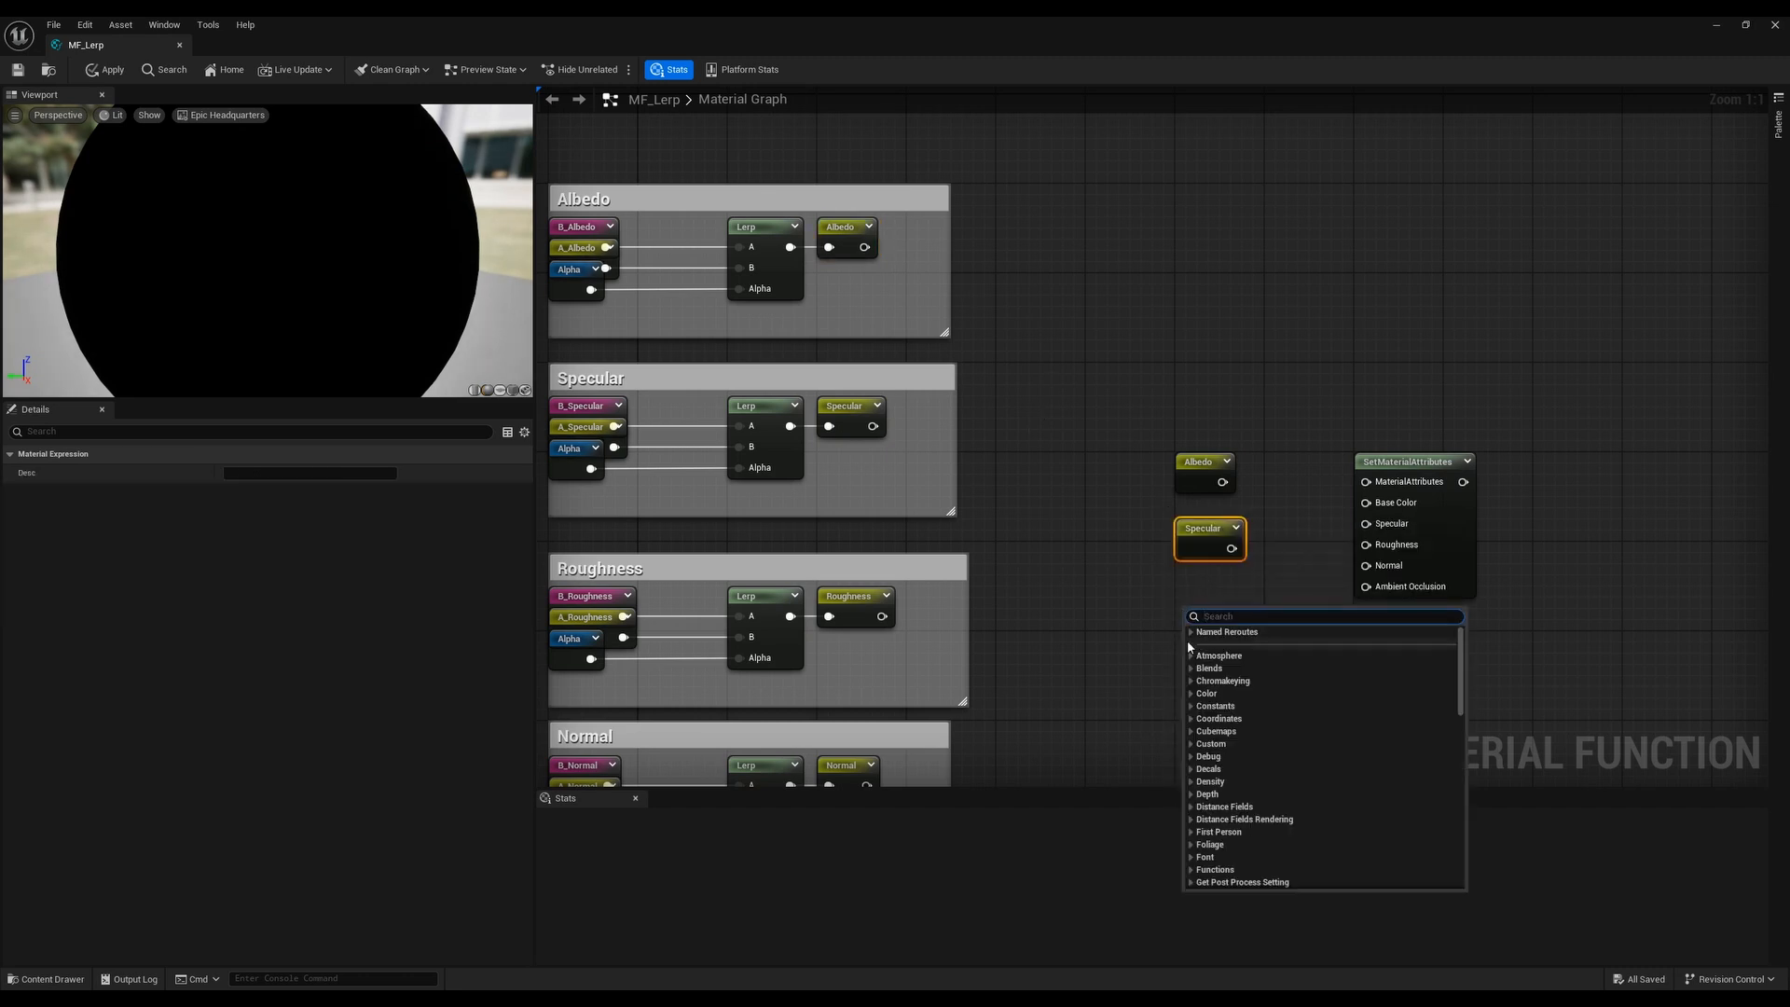
scroll(1188, 640, "down", 2)
left_click(1221, 844)
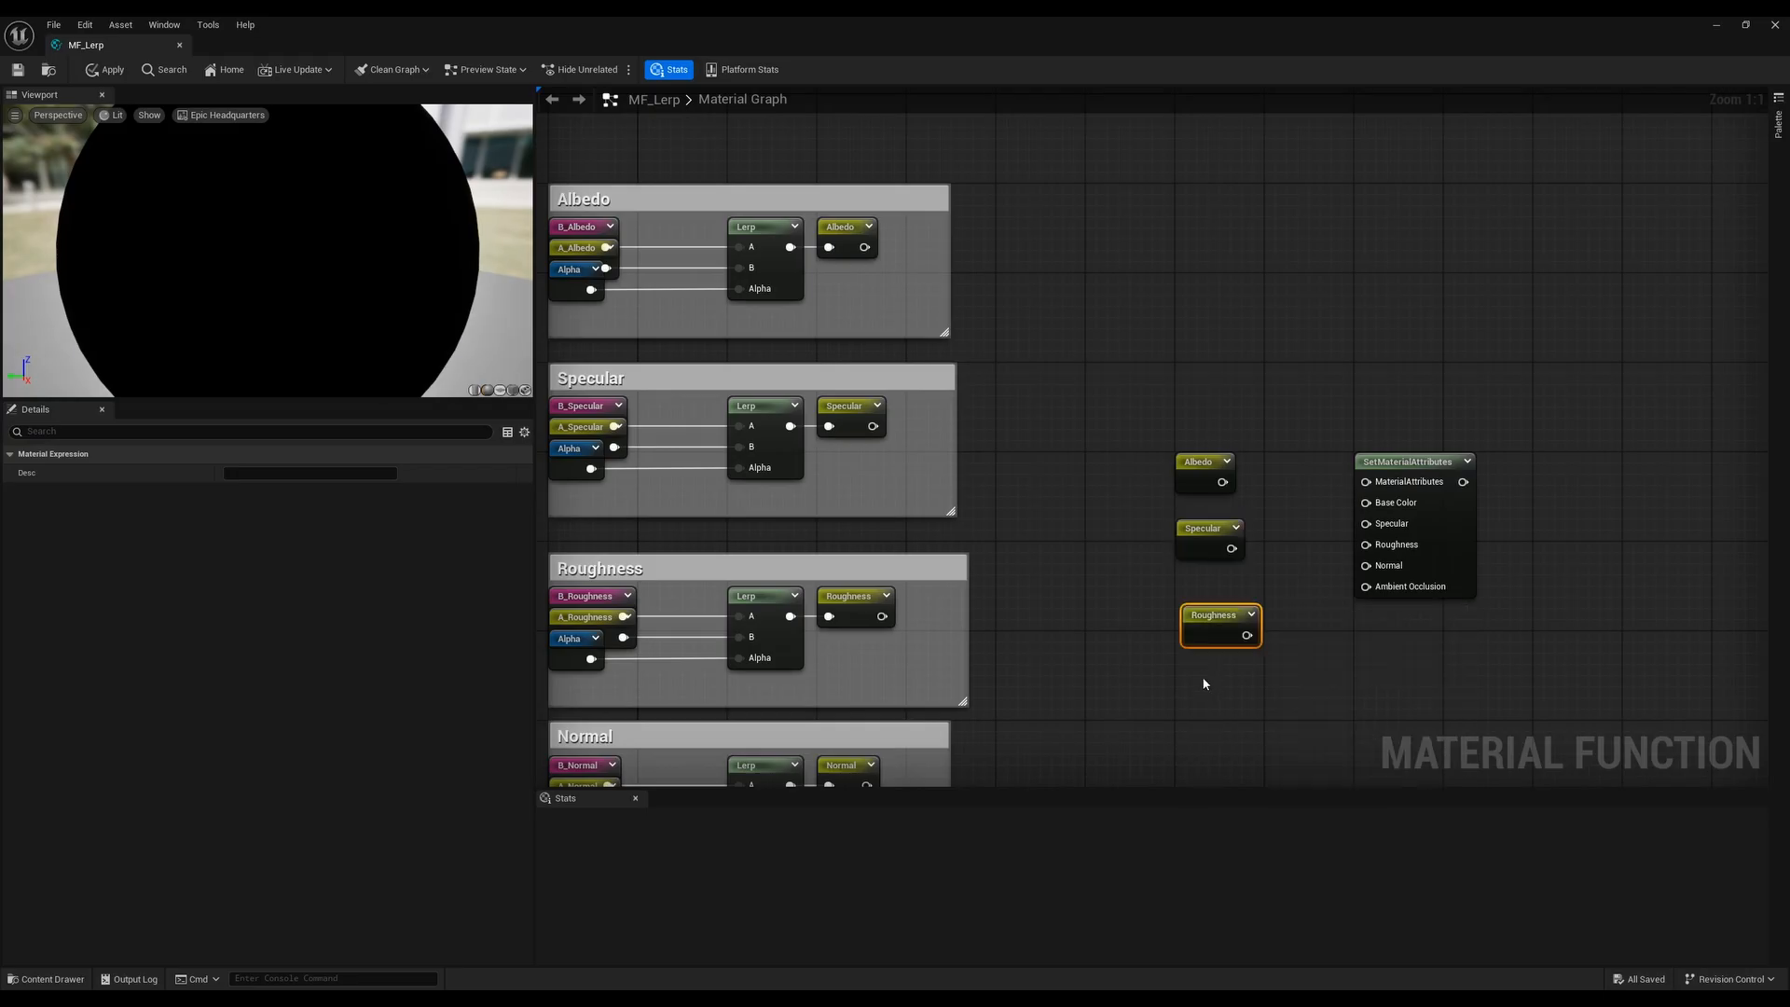
Add usages of the Normal and Ambient Occlusion named reroutes below the Roughness one
right_click(1204, 684)
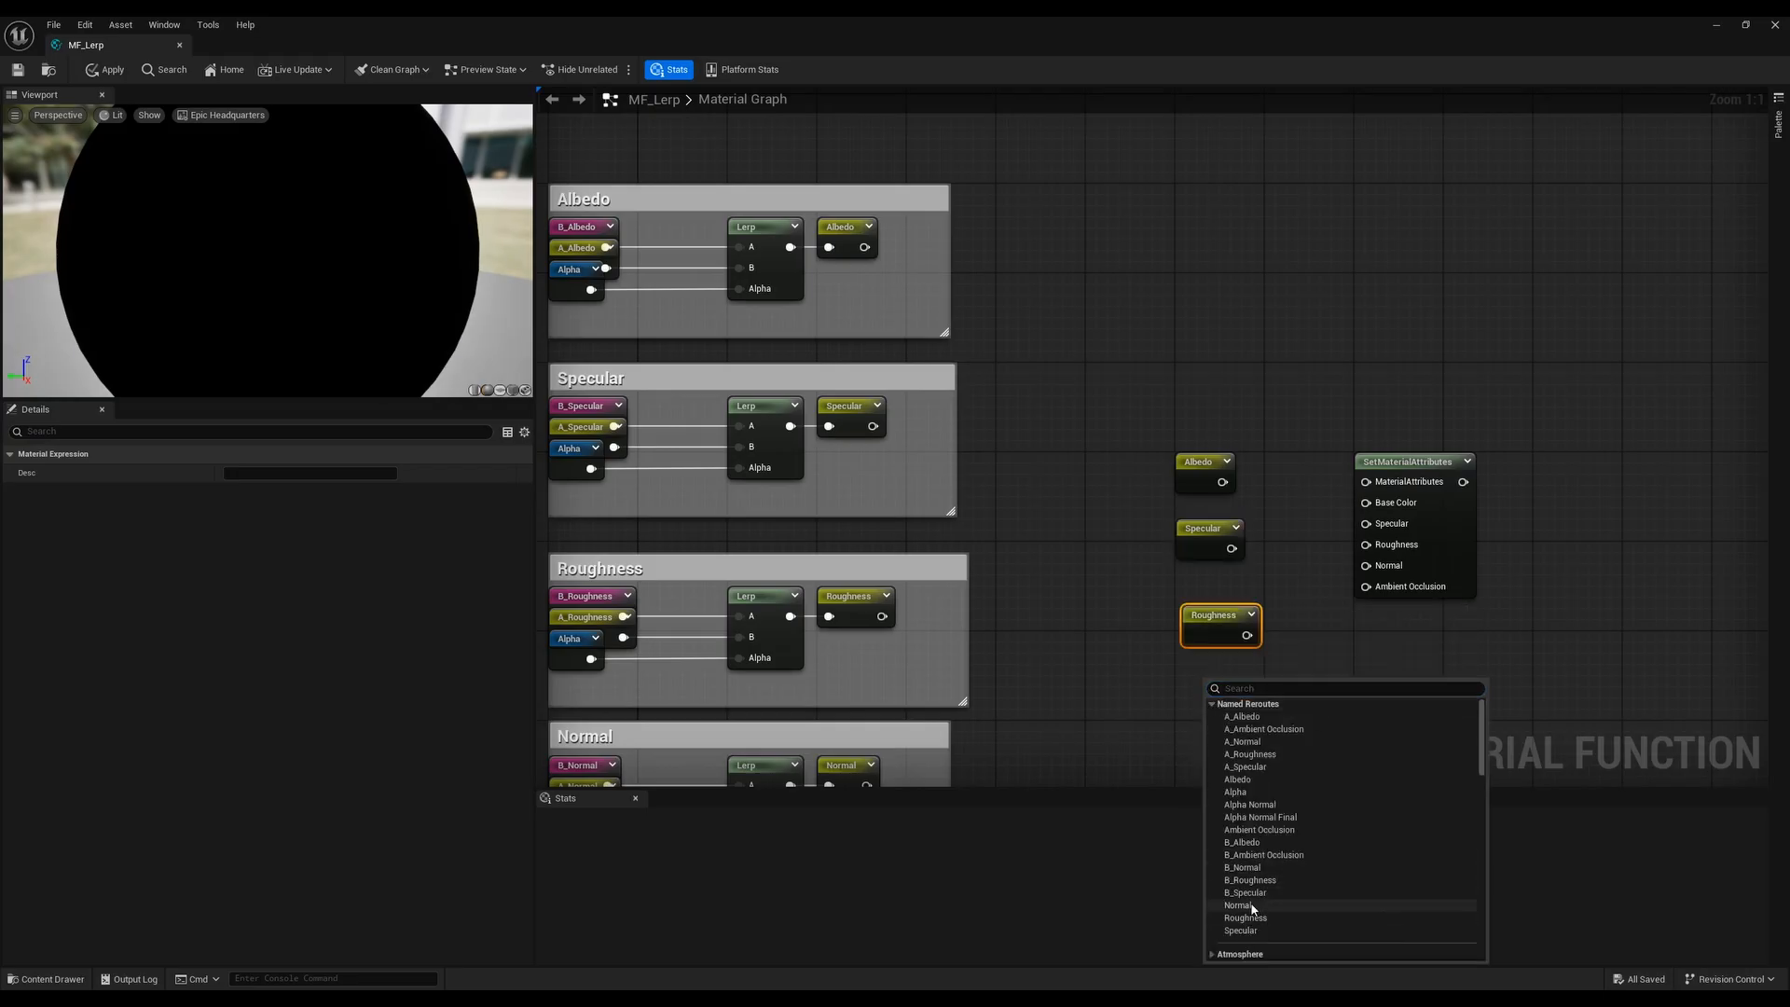
left_click(1252, 909)
right_click(1199, 775)
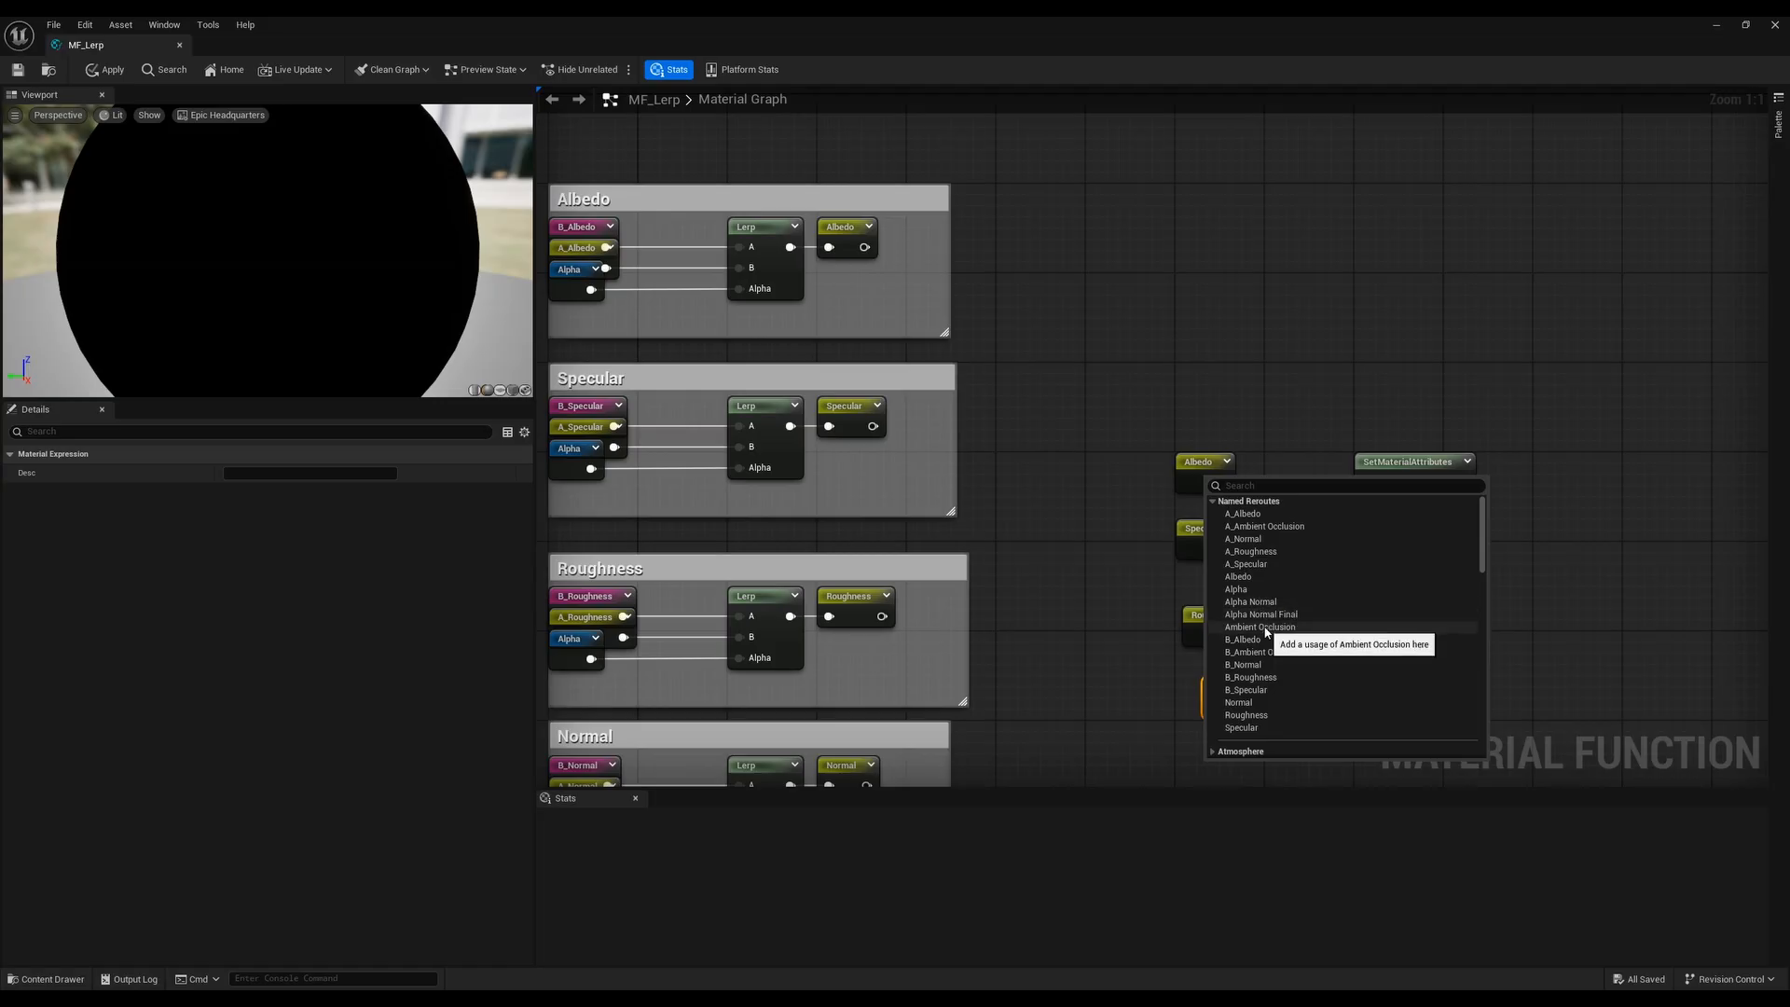
left_click(1264, 632)
Align the five reroute usage nodes along their left edges
right_click_drag(1264, 632, 1264, 548)
left_click_drag(1187, 714, 1244, 411)
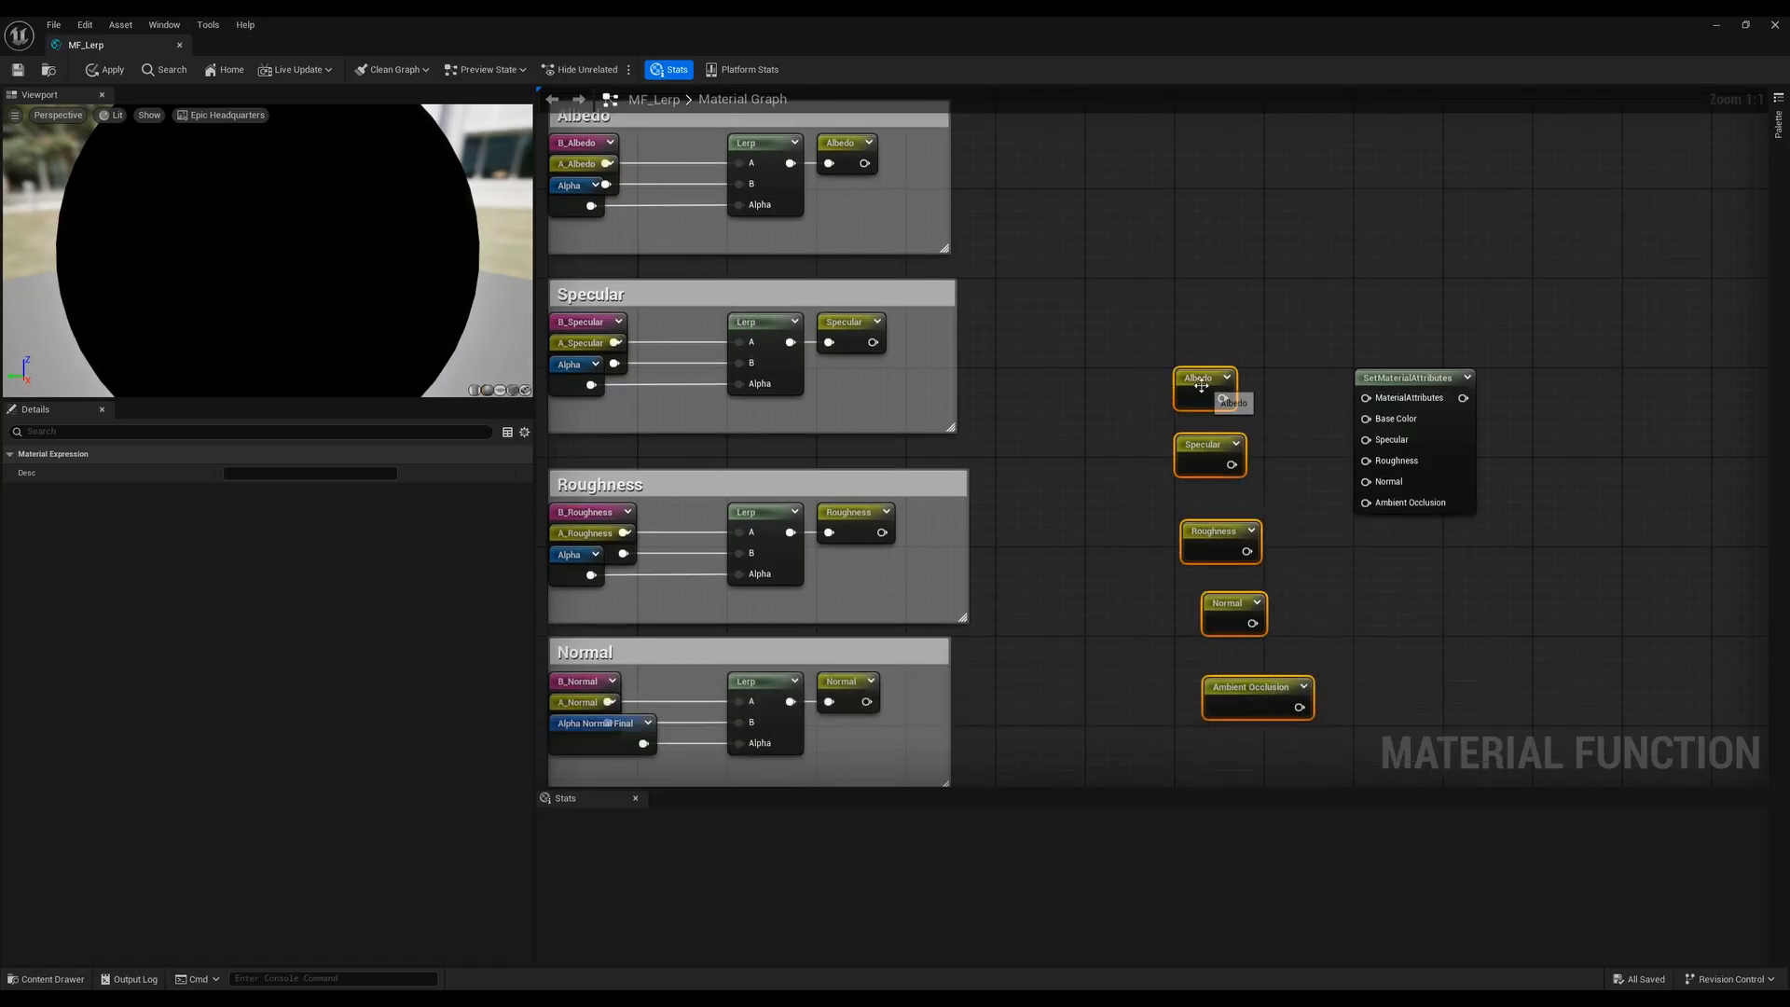
right_click(1201, 386)
mouse_move(1314, 687)
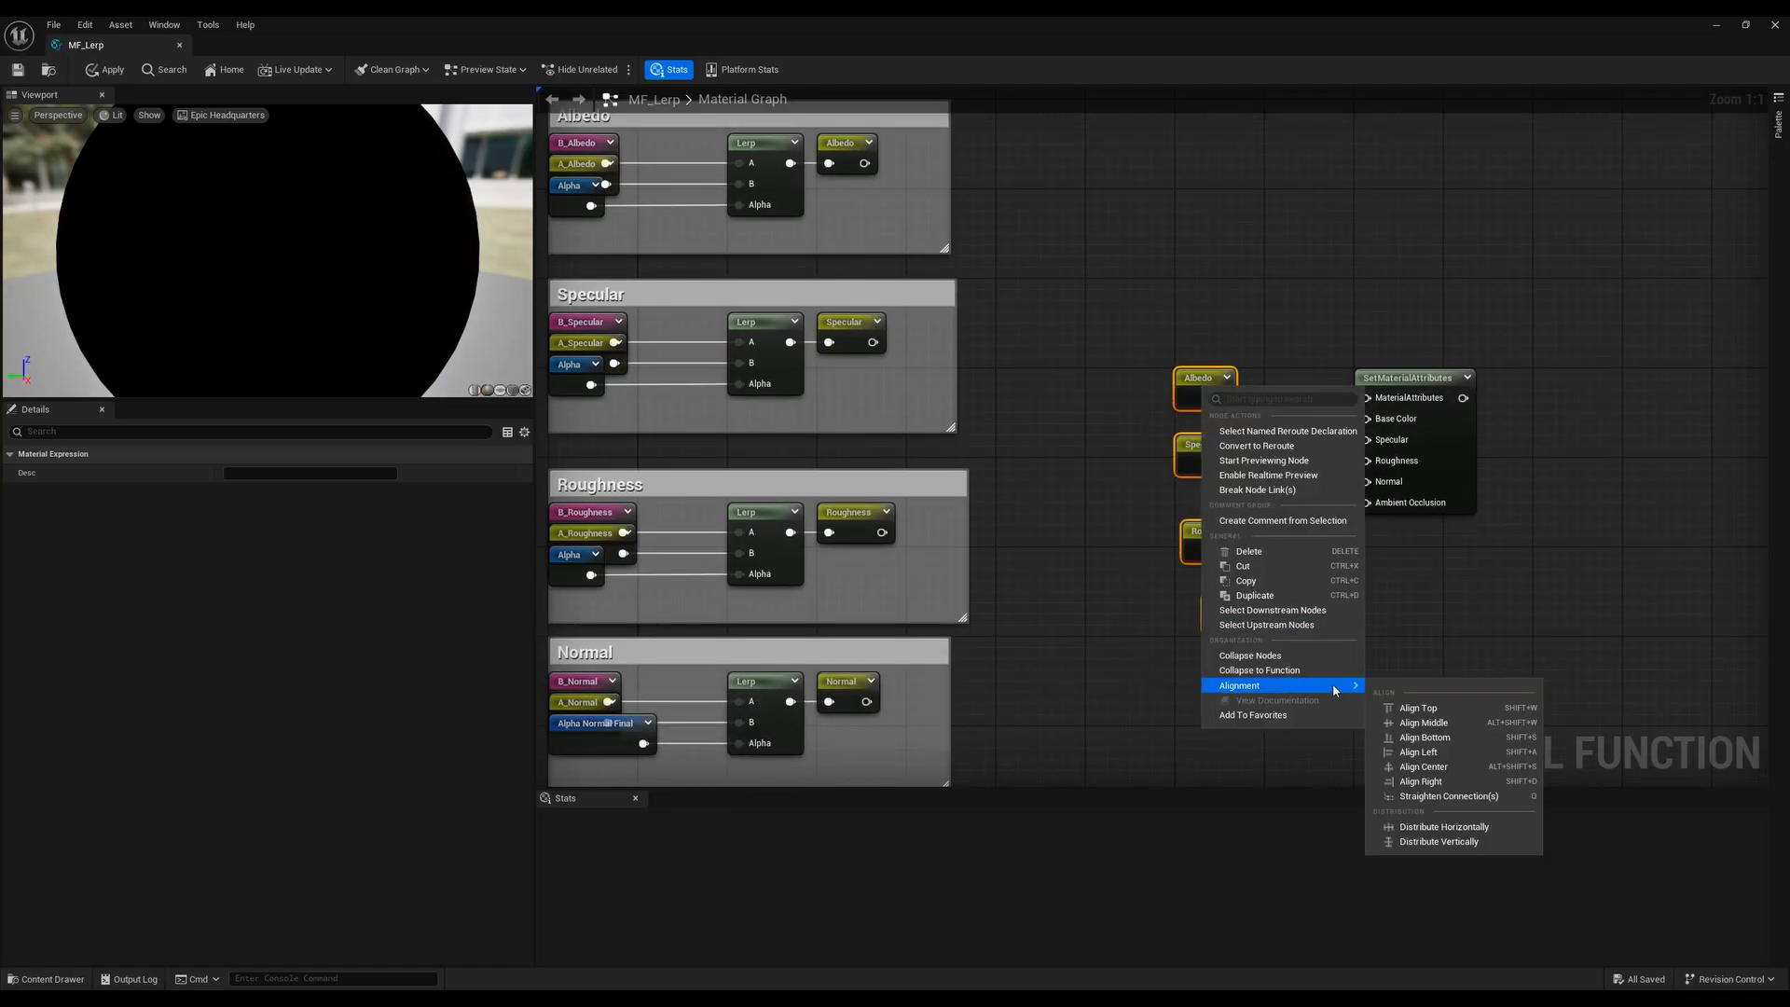
left_click(1436, 759)
left_click(1265, 400)
Connect Albedo to Base Color, and Specular, Roughness, Normal and Ambient Occlusion to their matching SetMaterialAttributes inputs
right_click_drag(1265, 399, 1107, 392)
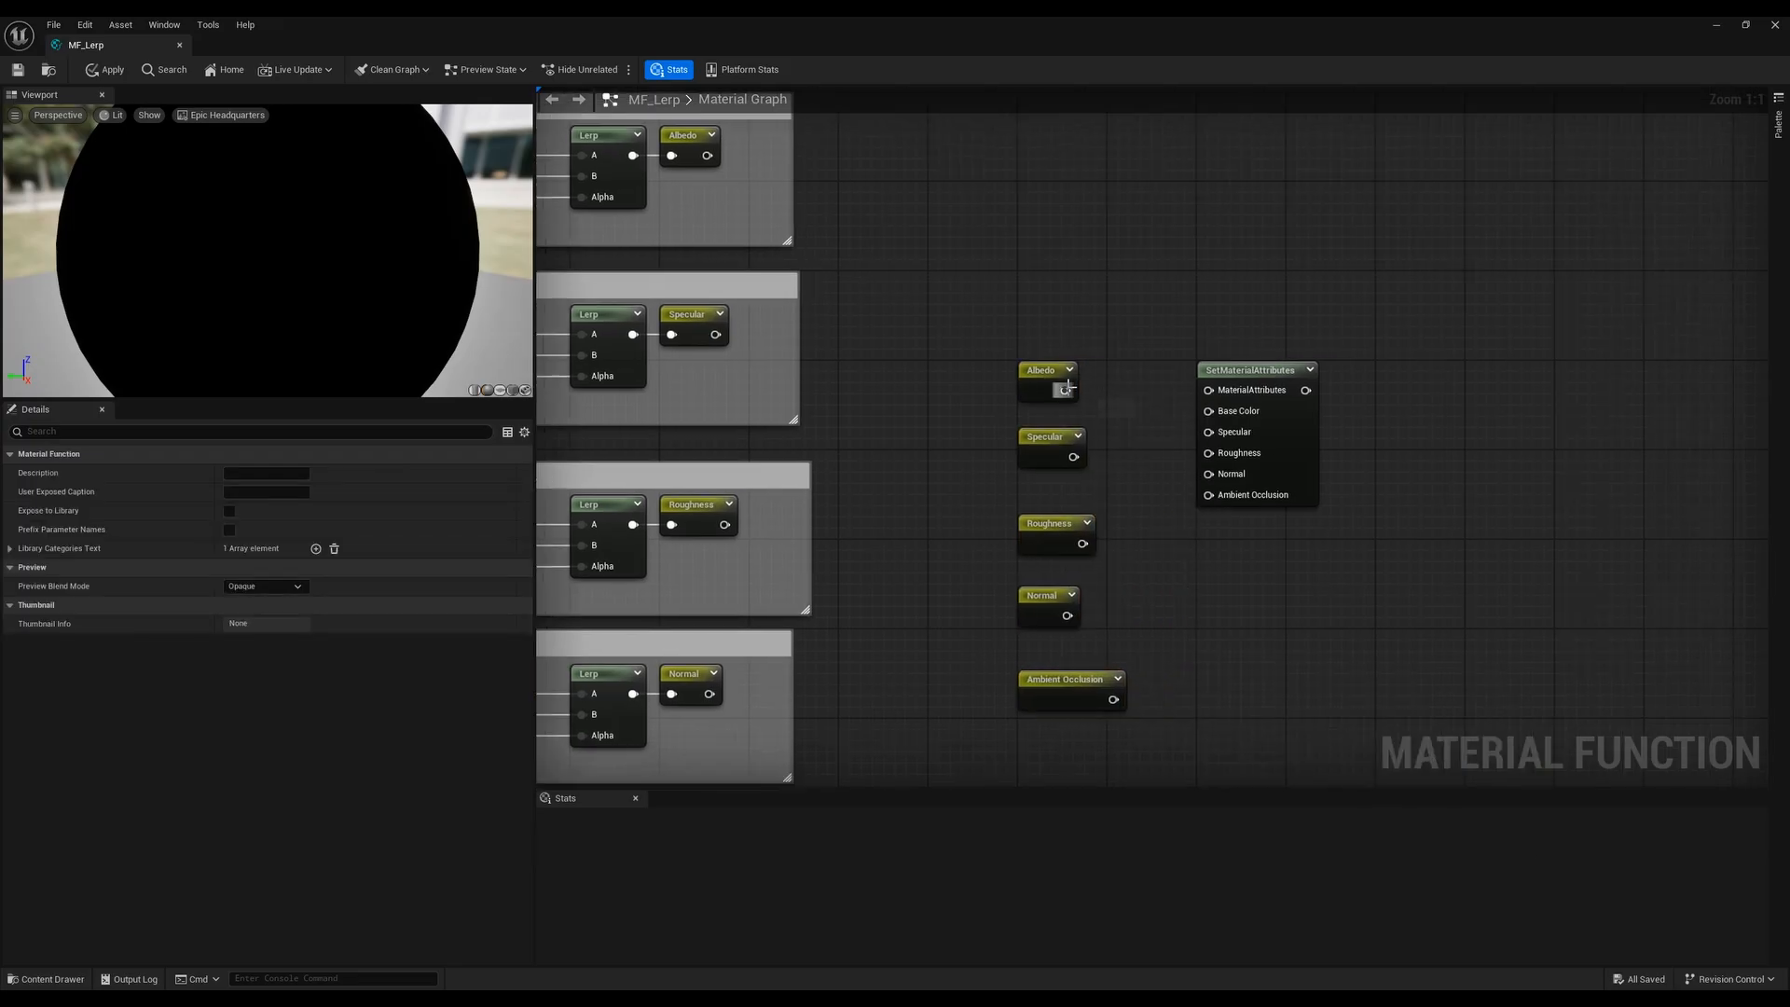
left_click_drag(1065, 389, 1209, 412)
left_click_drag(1212, 435, 1209, 431)
left_click_drag(1082, 544, 1209, 453)
left_click_drag(1067, 615, 1209, 473)
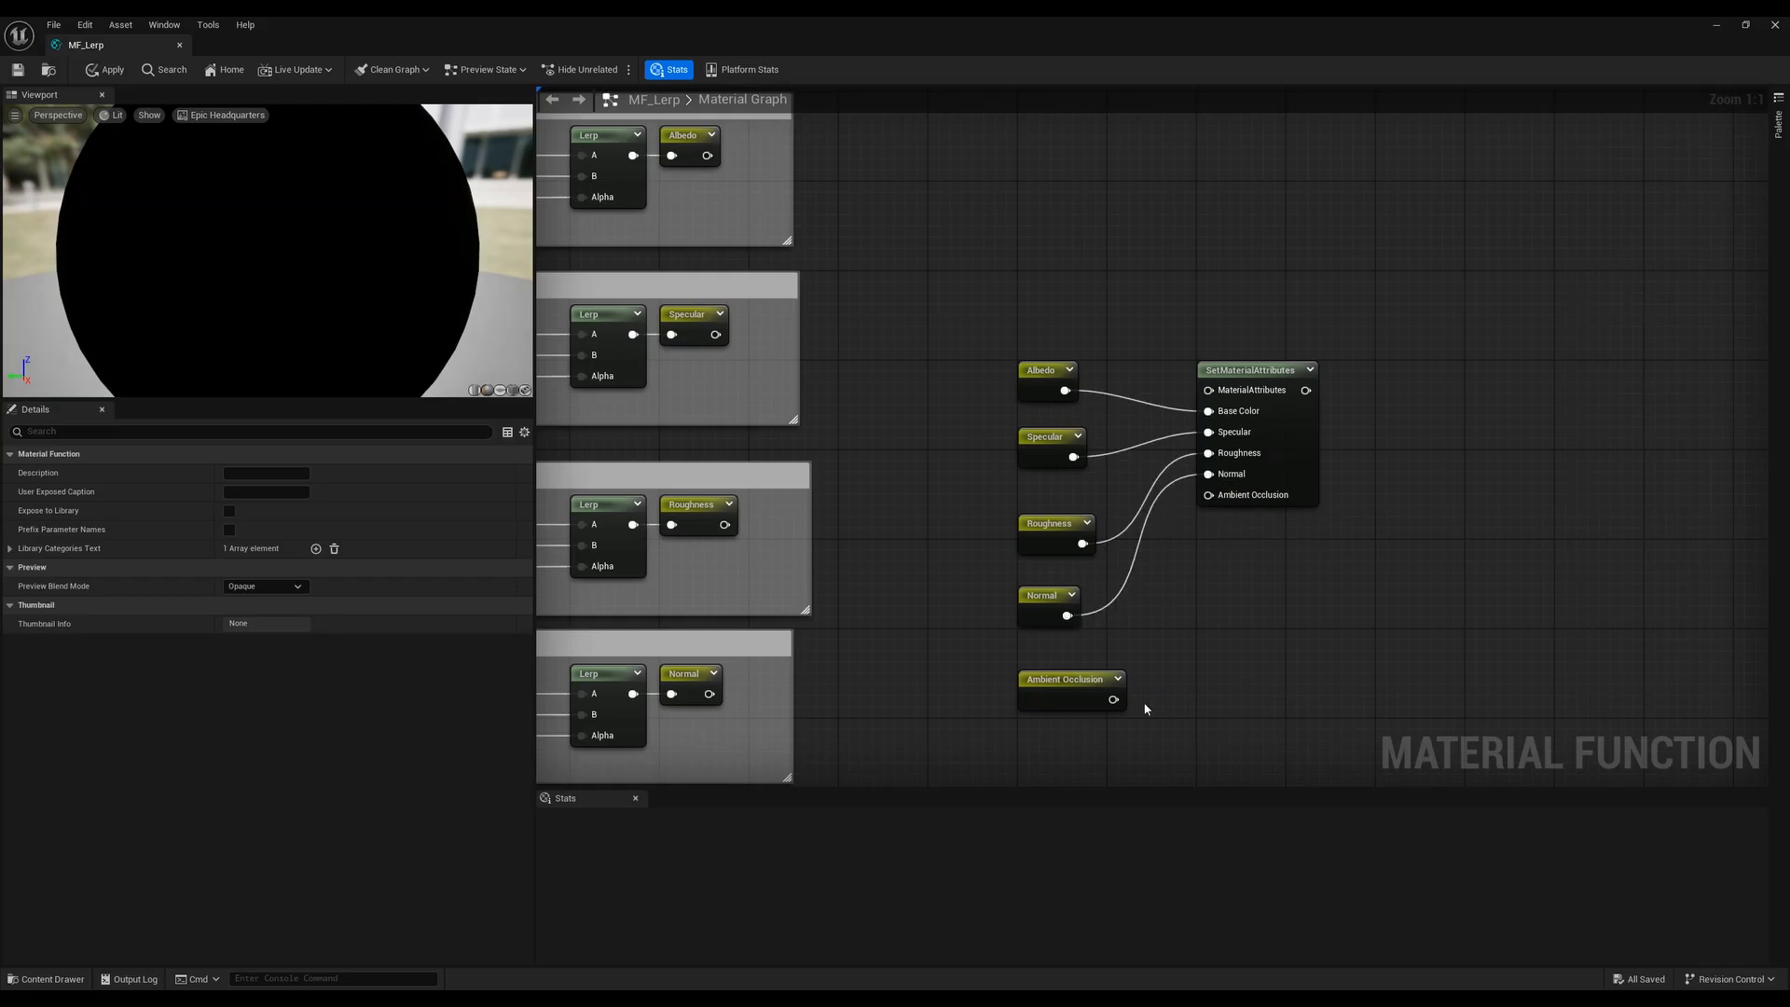
left_click_drag(1113, 699, 1210, 496)
Straighten the connections between the reroute nodes and SetMaterialAttributes, and apply and save the function
left_click_drag(993, 729, 1329, 323)
key("q")
left_click(1125, 623)
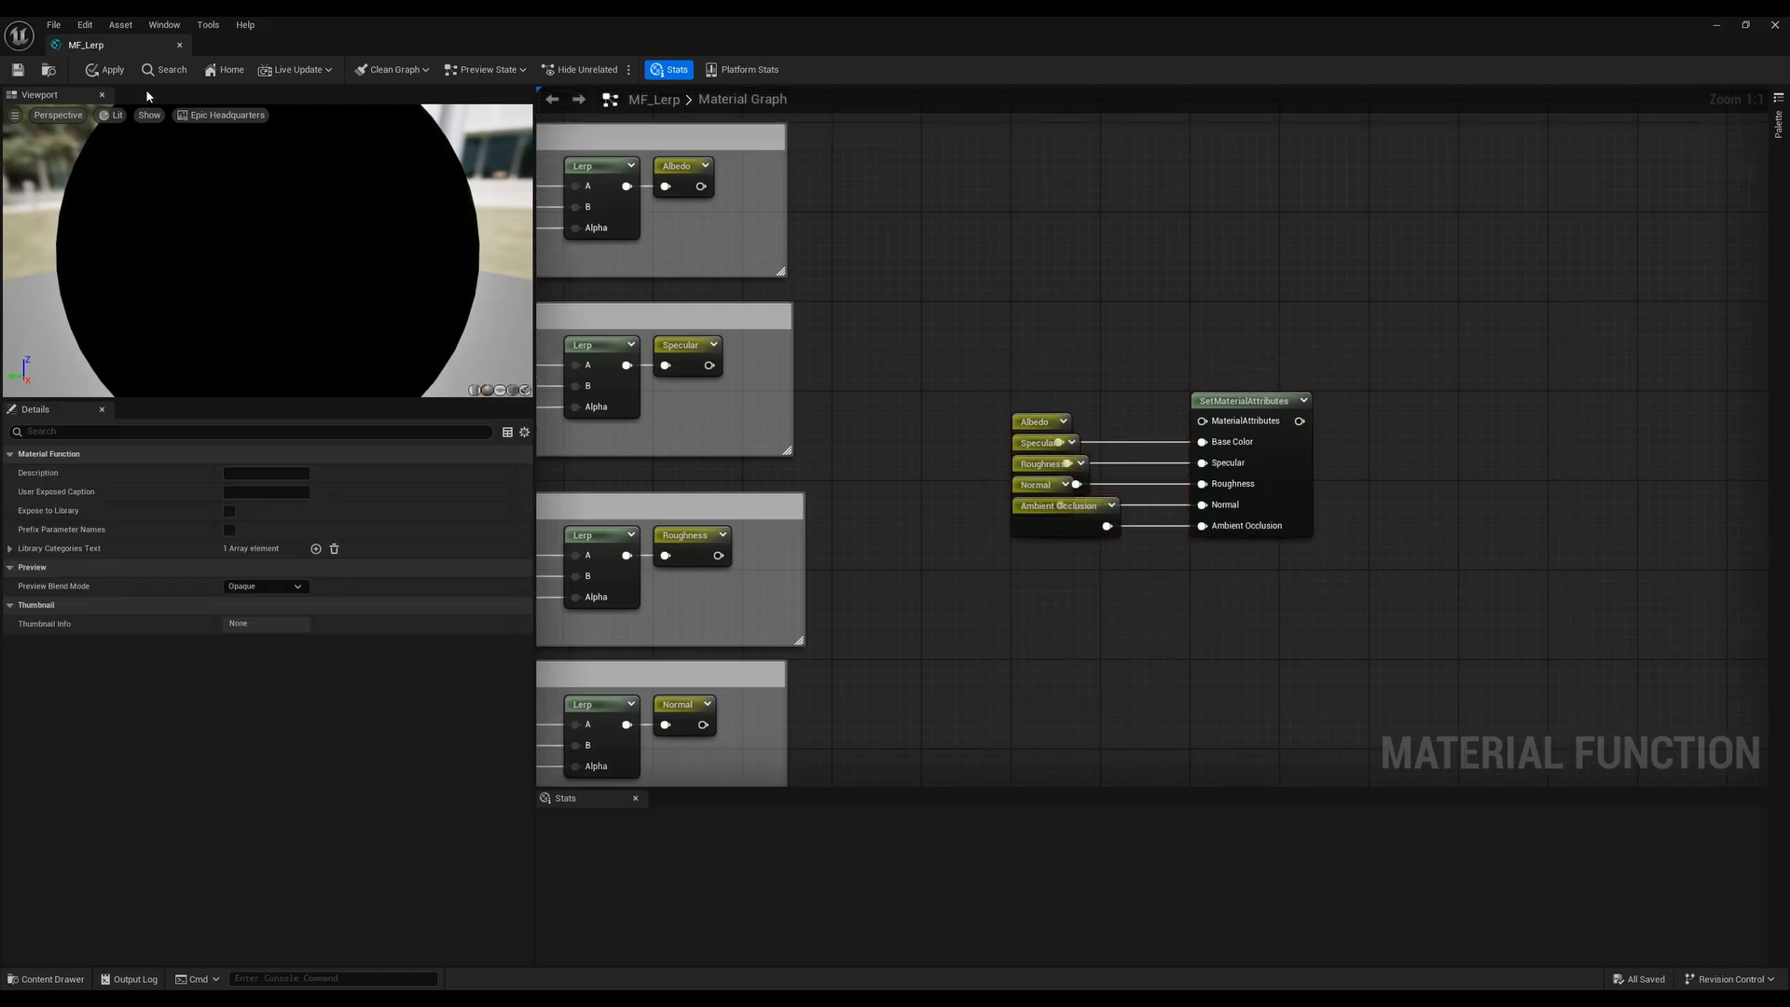
left_click(105, 69)
left_click(17, 69)
Add a FunctionOutput node connected to the output of SetMaterialAttributes
right_click_drag(1386, 399, 1148, 404)
left_click_drag(1060, 425, 1170, 427)
type("ou")
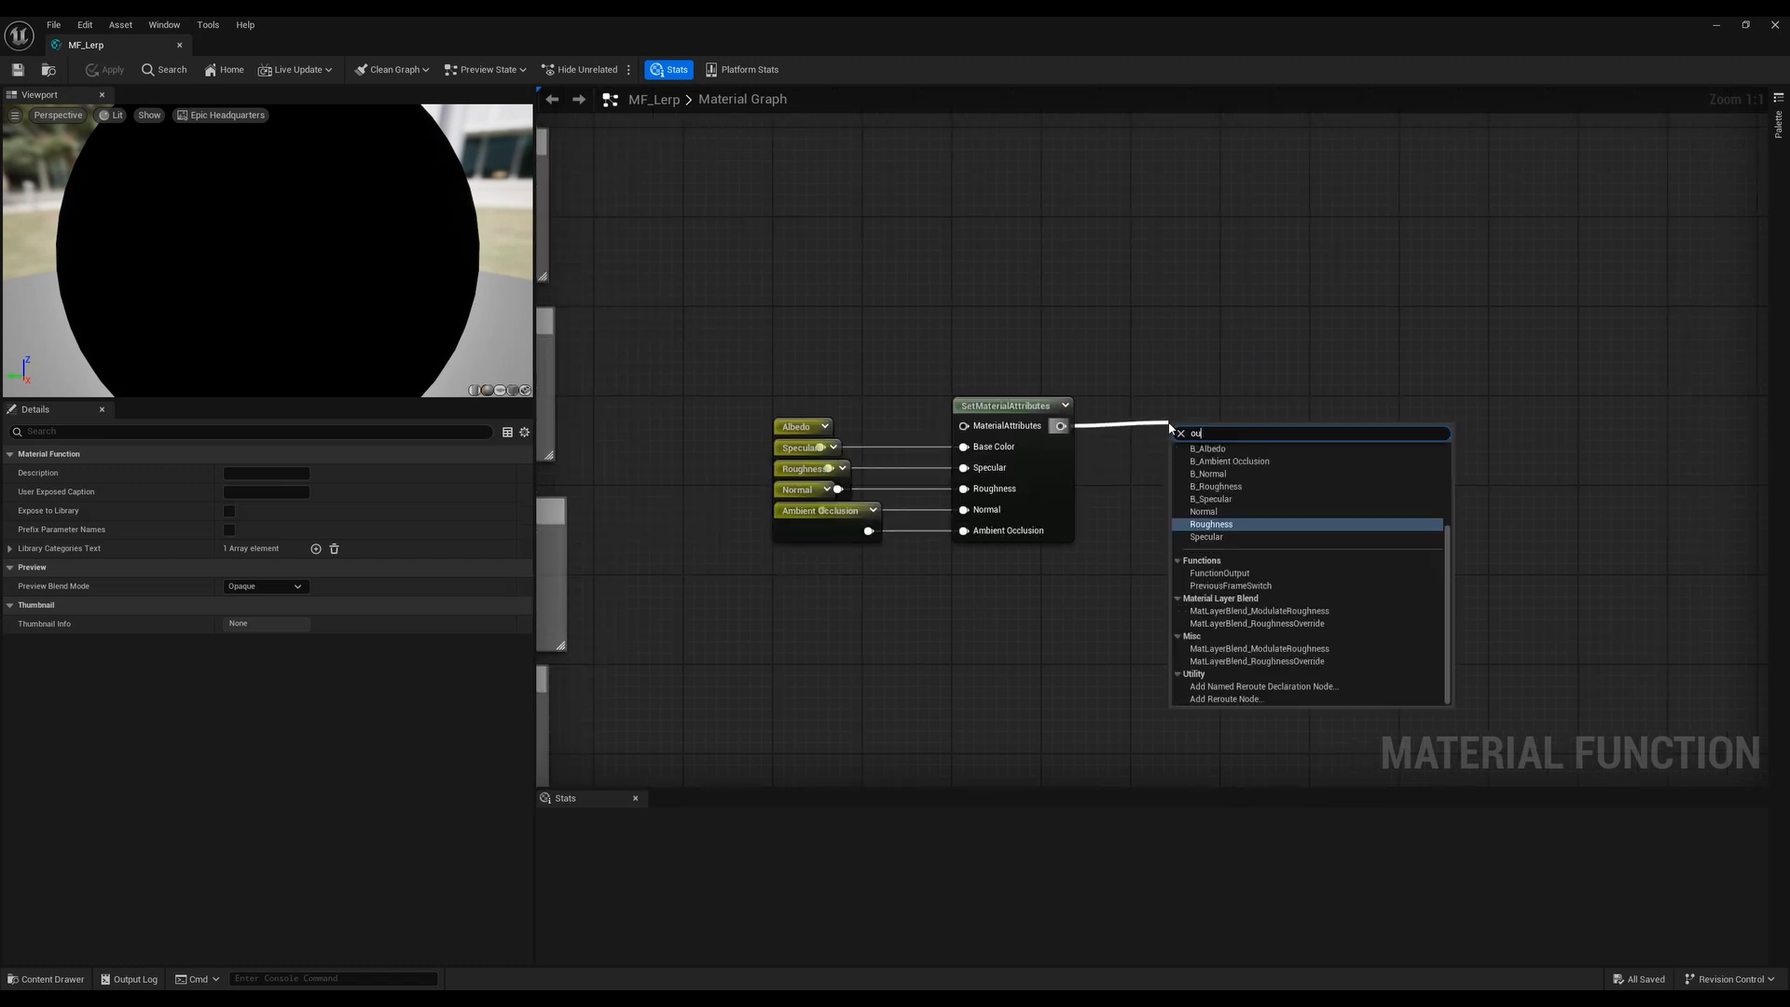
type("tput")
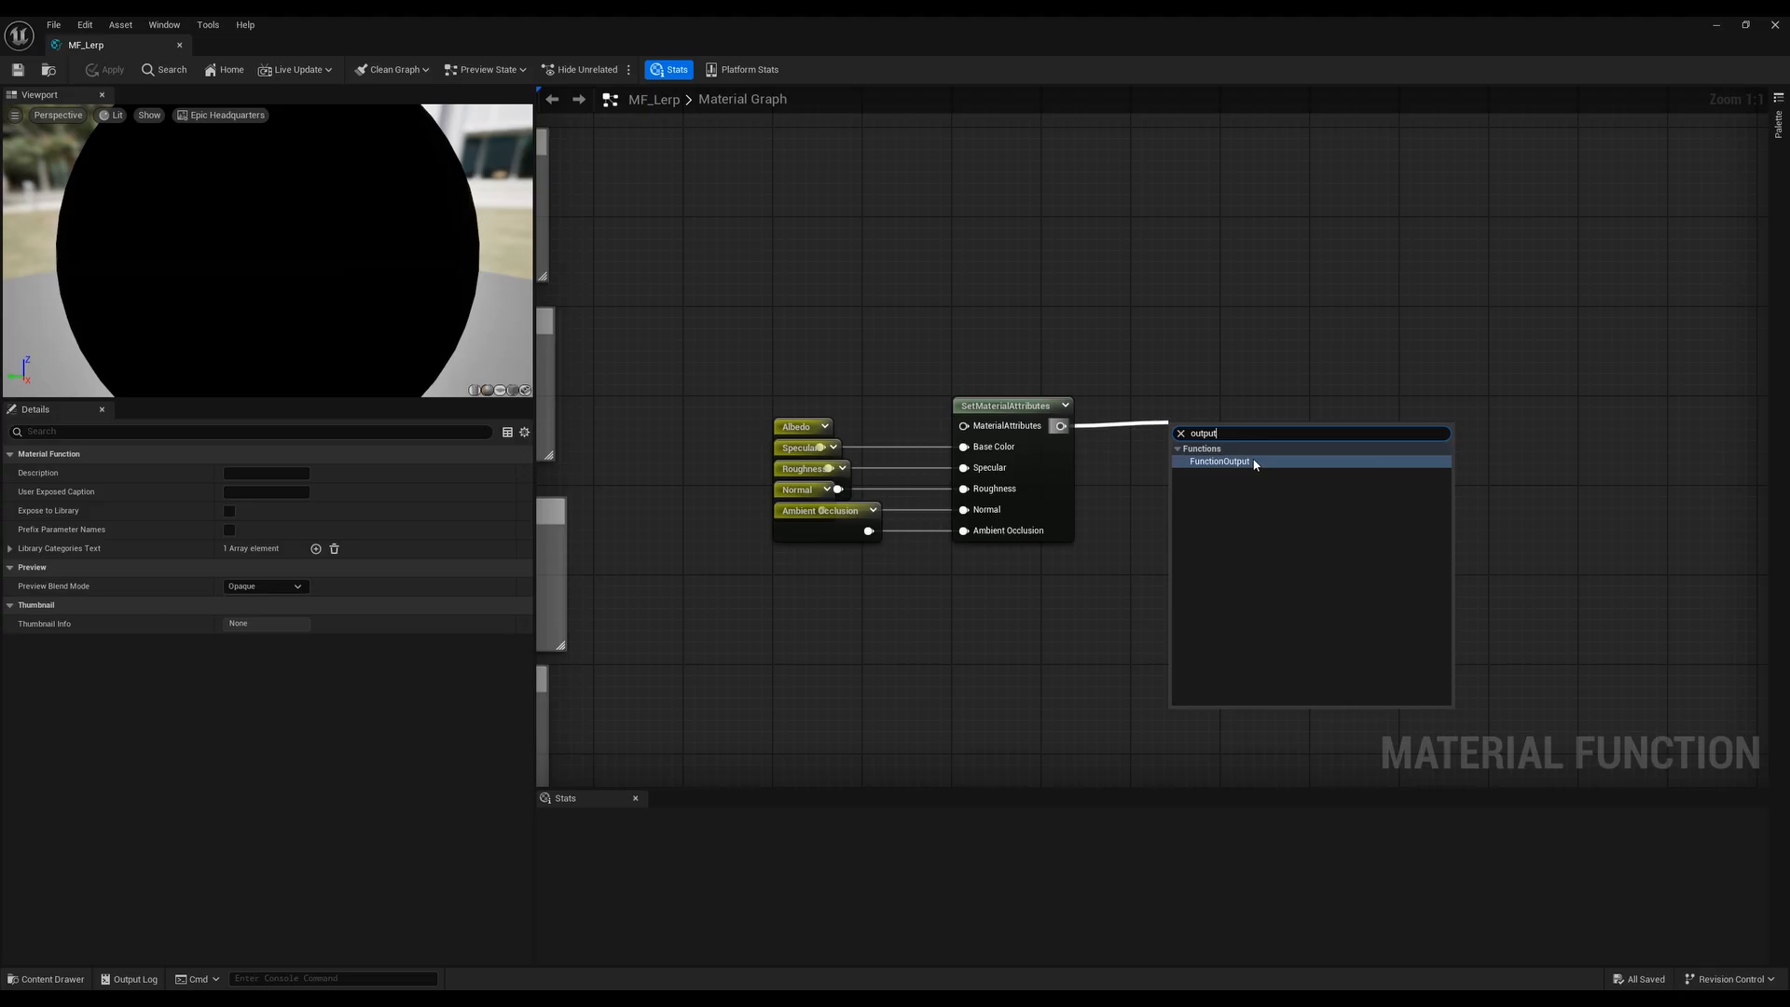
left_click(1254, 462)
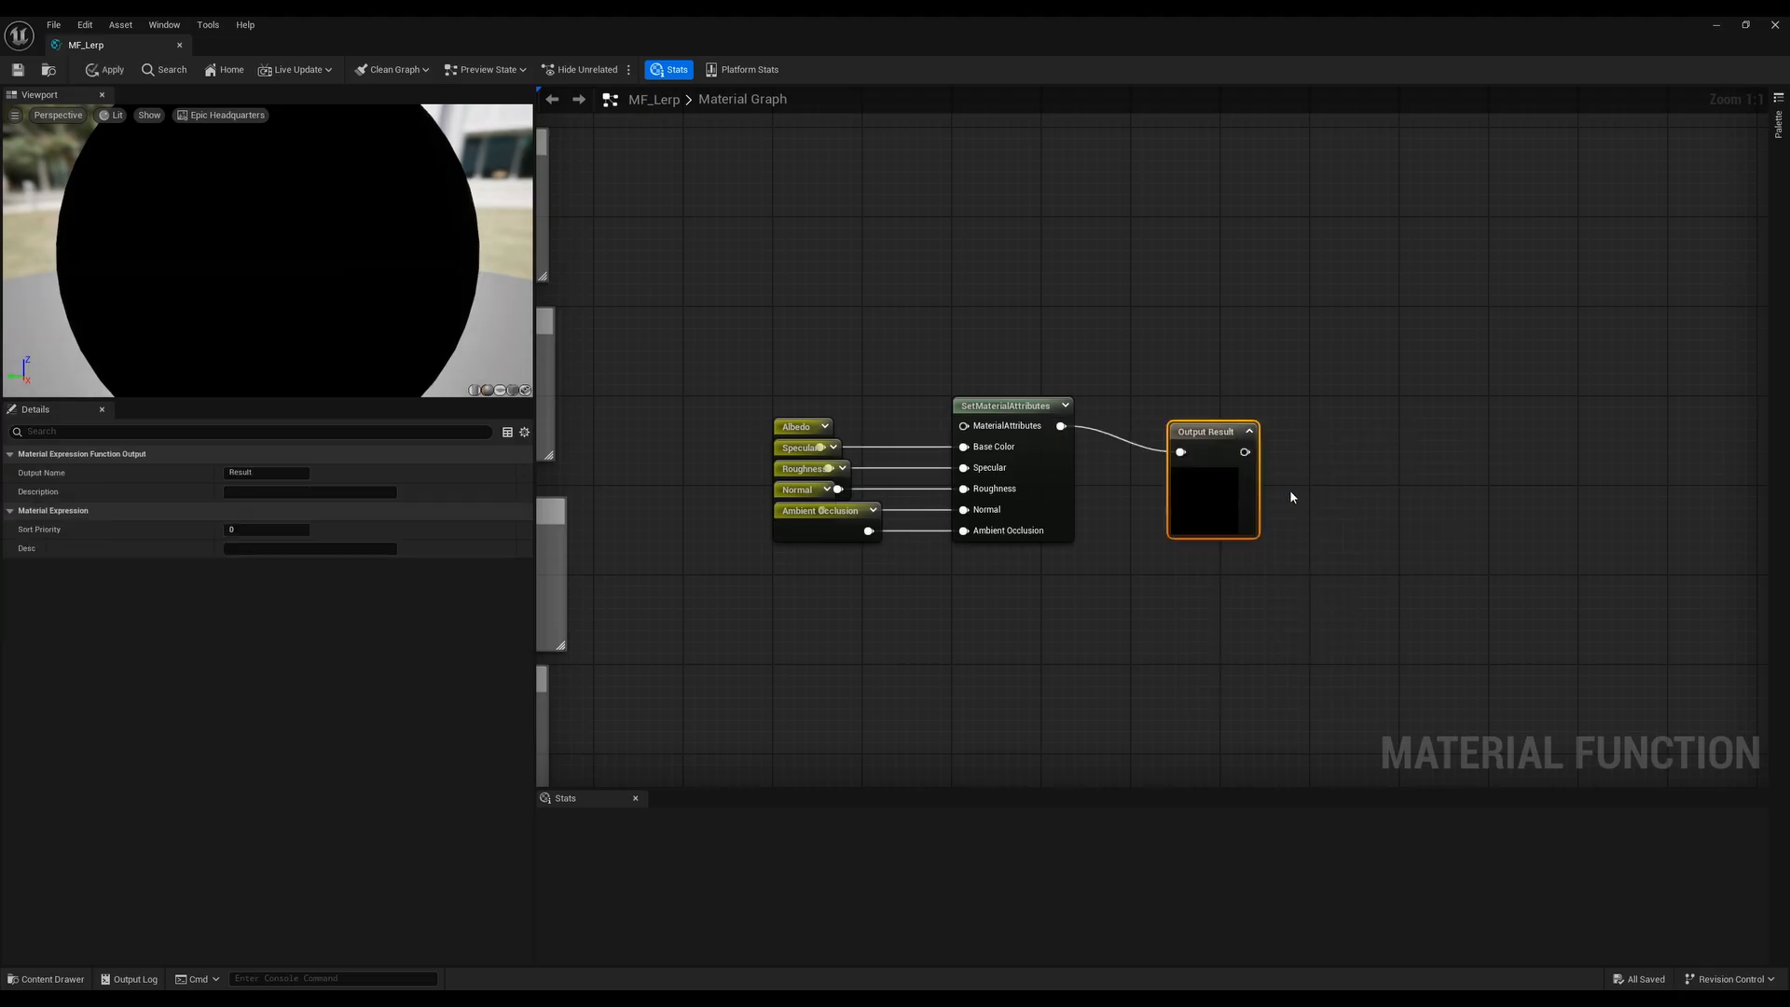
Apply the function output changes and close the MF_Lerp editor
left_click(105, 69)
right_click_drag(768, 585, 907, 572)
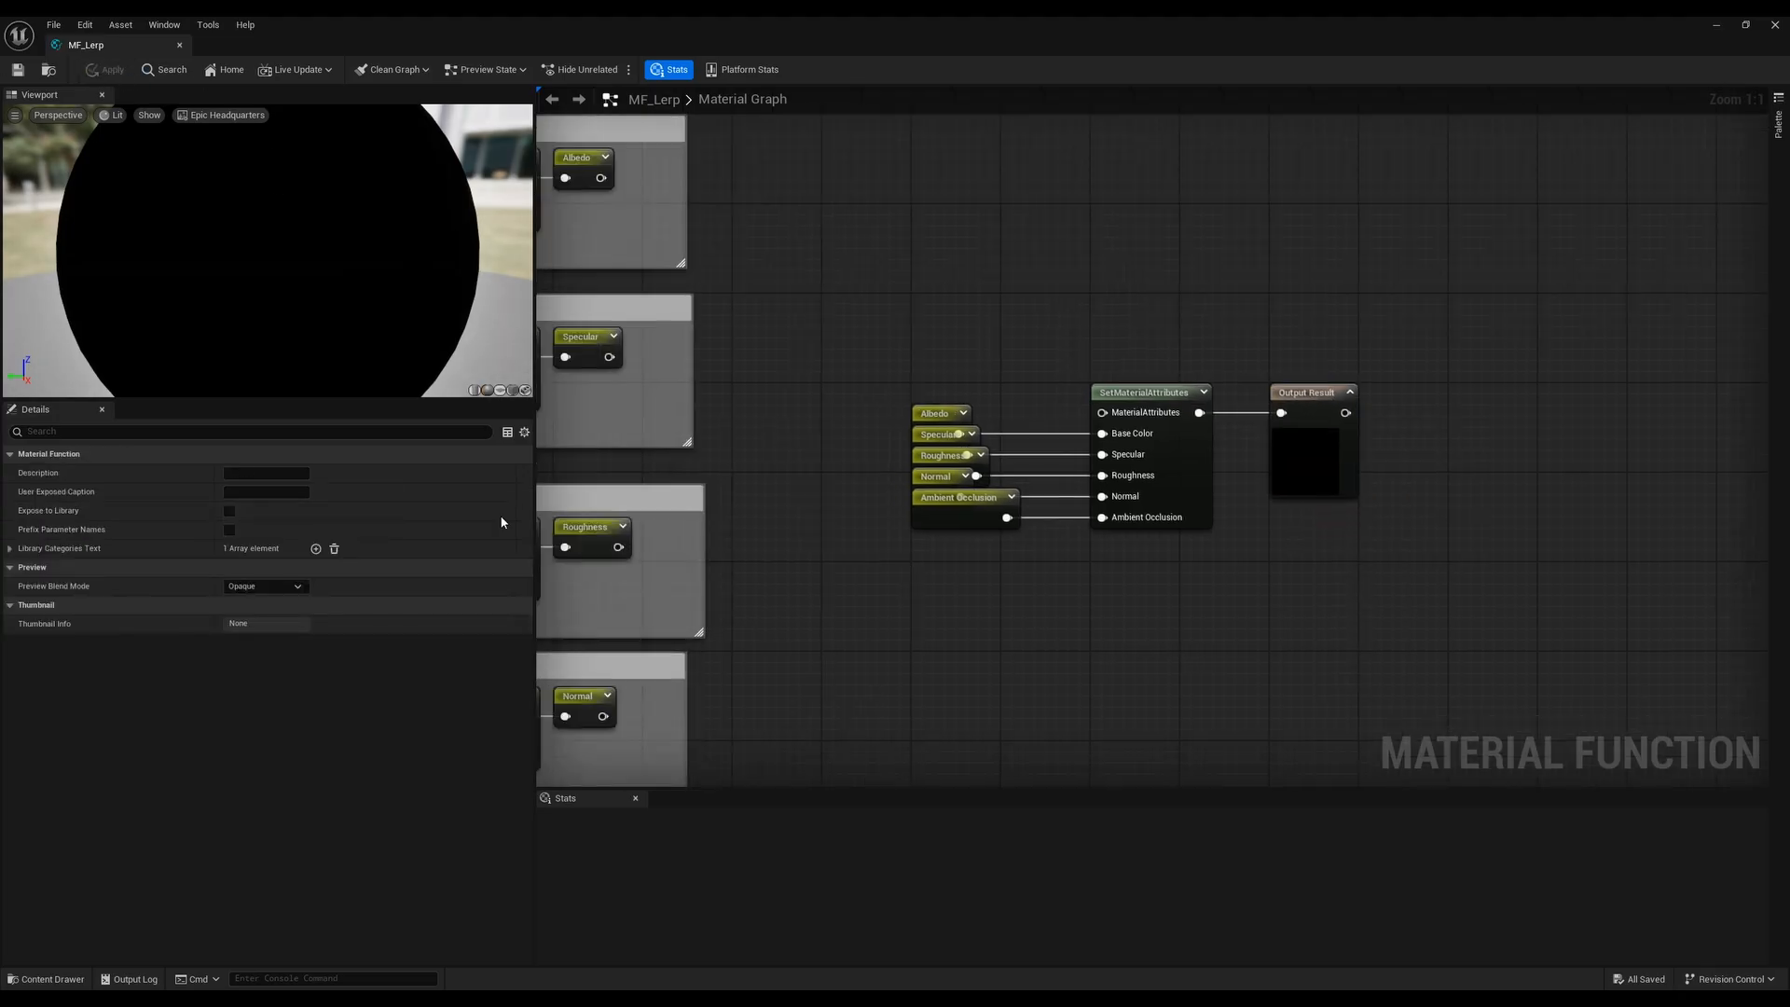
left_click(180, 44)
Create a material function named MF_Slope in the Landscape content folder
left_click(46, 979)
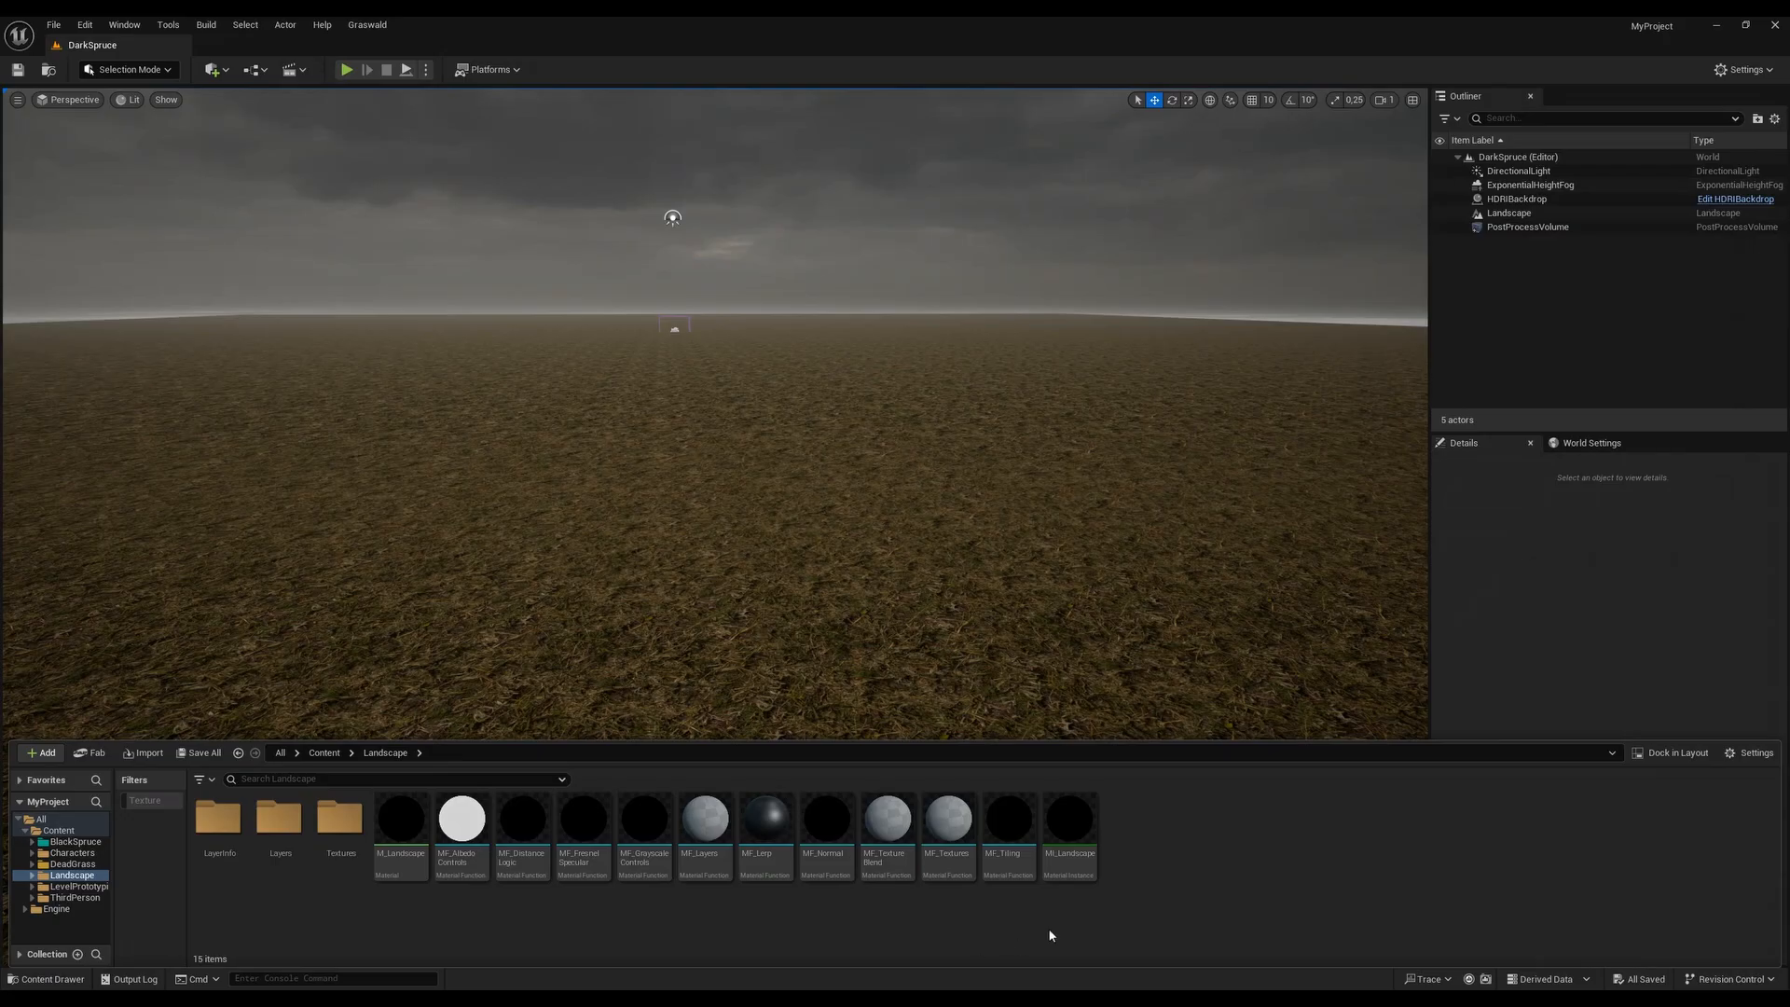
right_click(1140, 849)
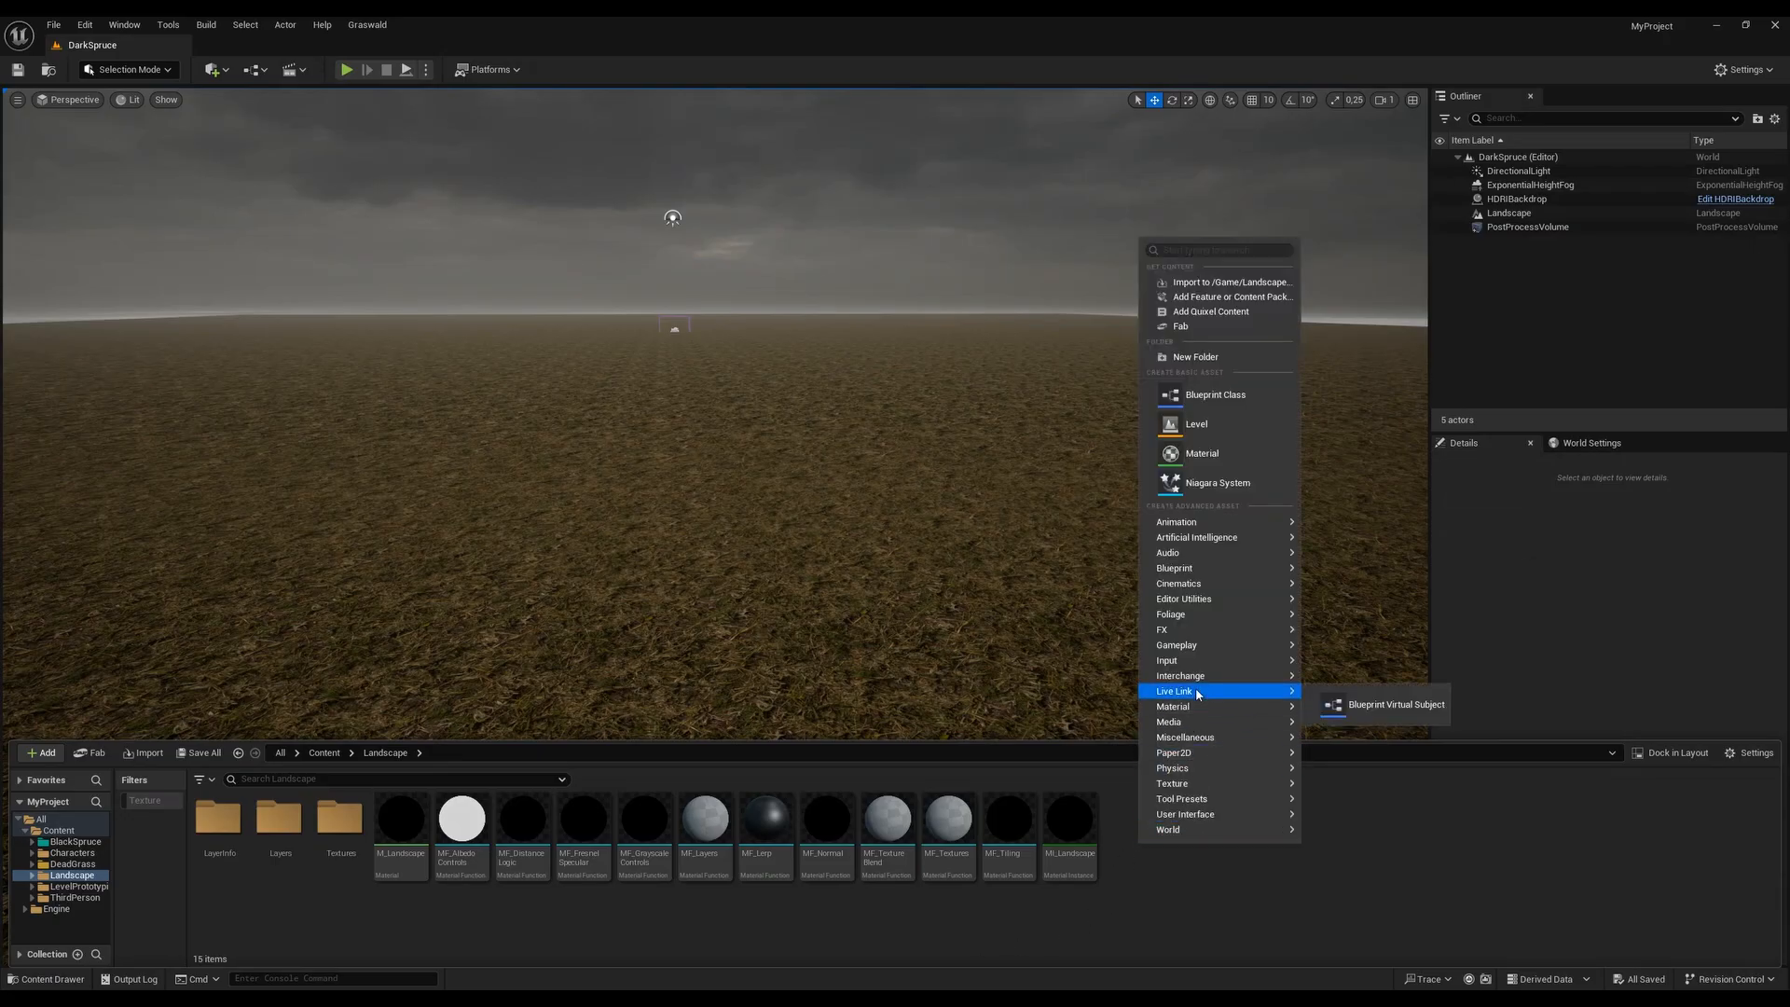
mouse_move(1199, 710)
mouse_move(1370, 816)
left_click(1551, 821)
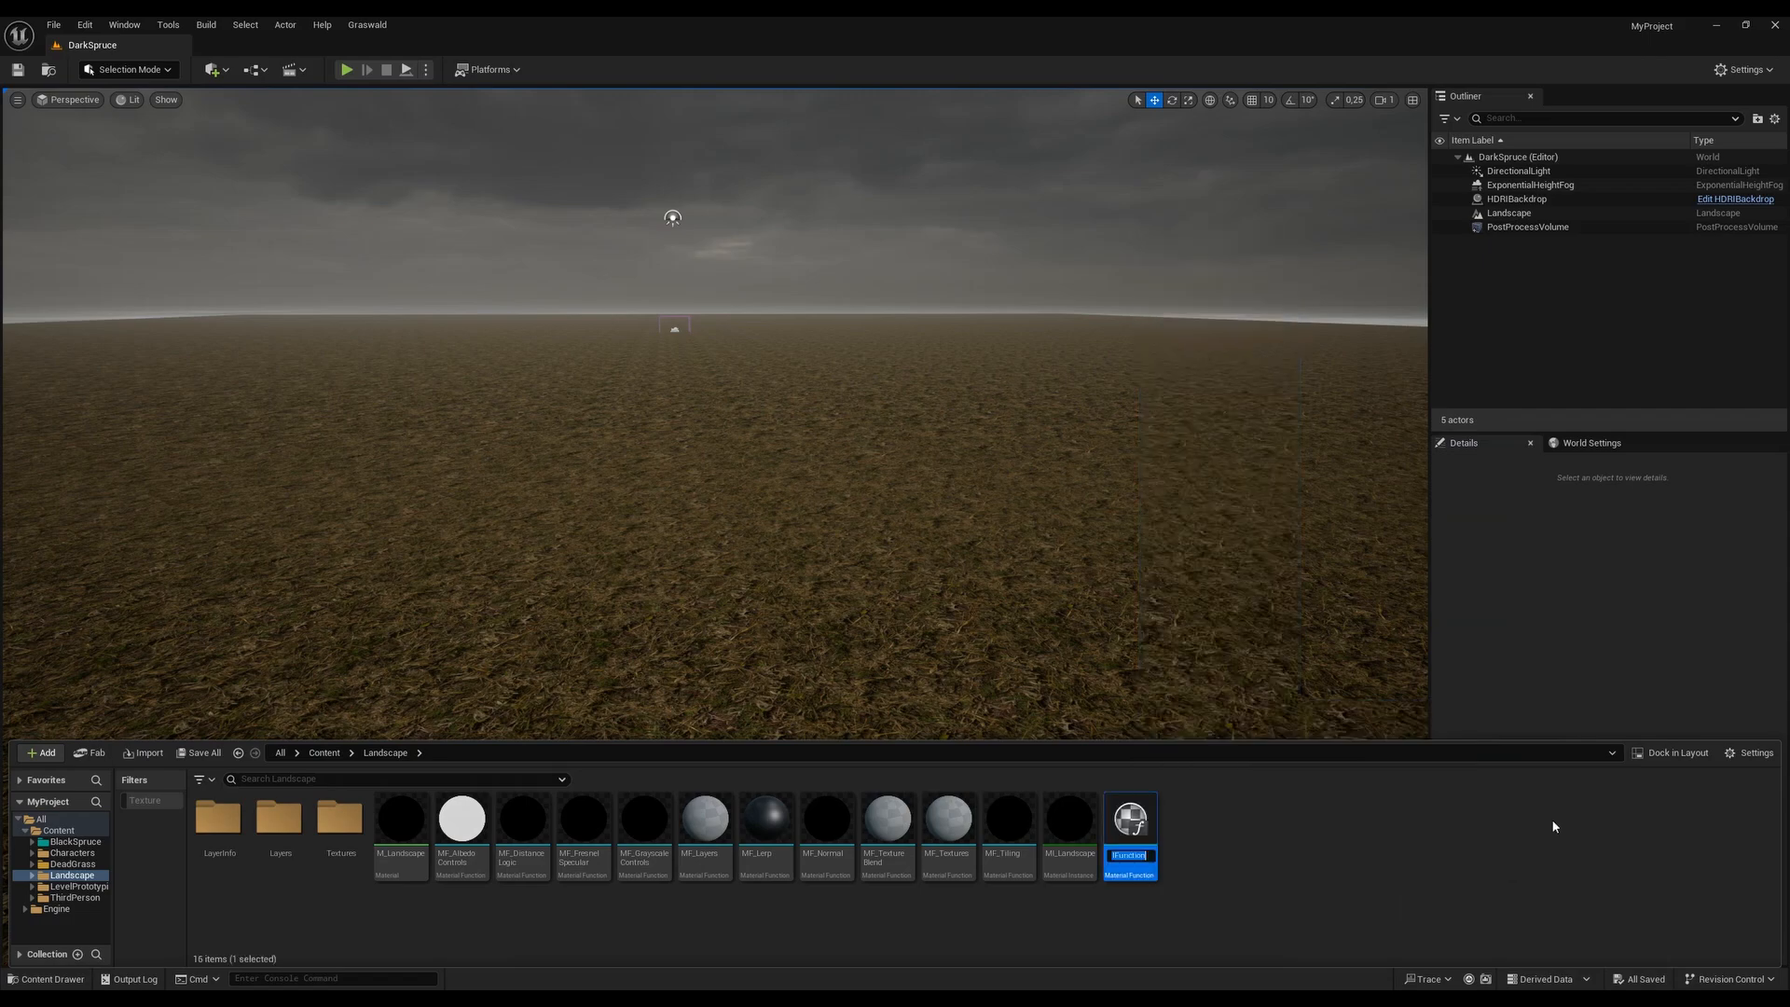
type("MF_Slope")
key("Return")
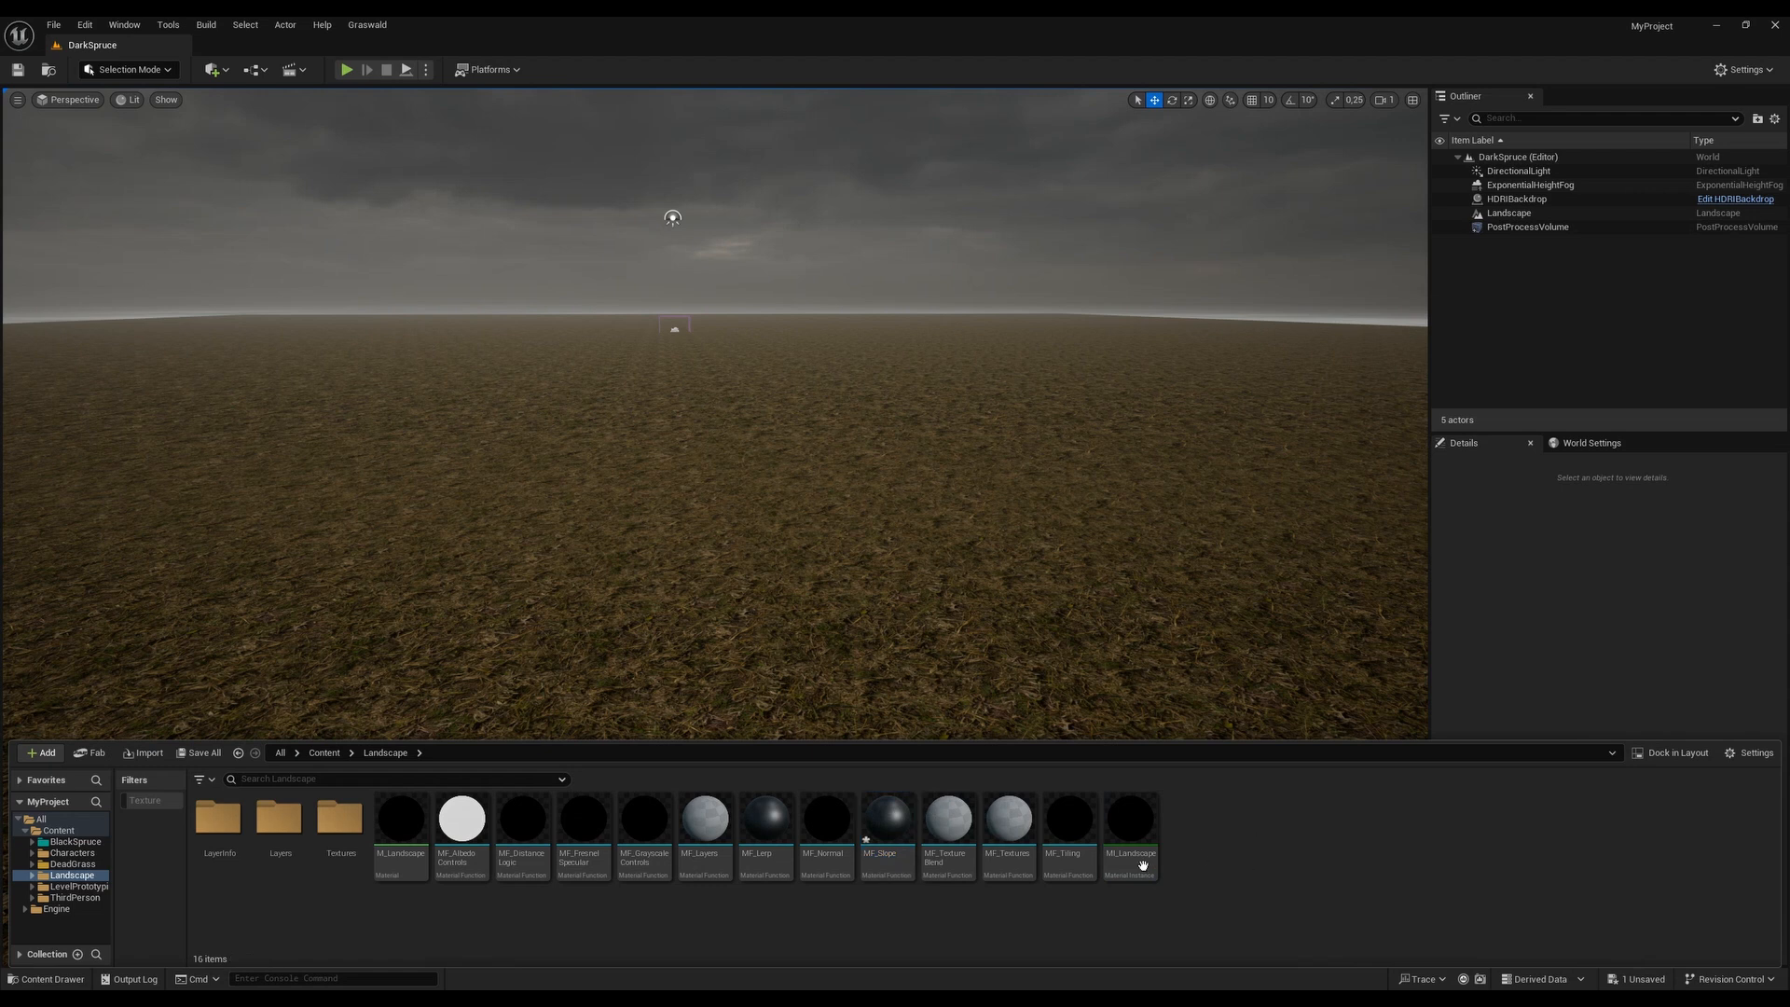
Open the MF_Slope material function in its graph editor and bring its window forward
double_click(909, 833)
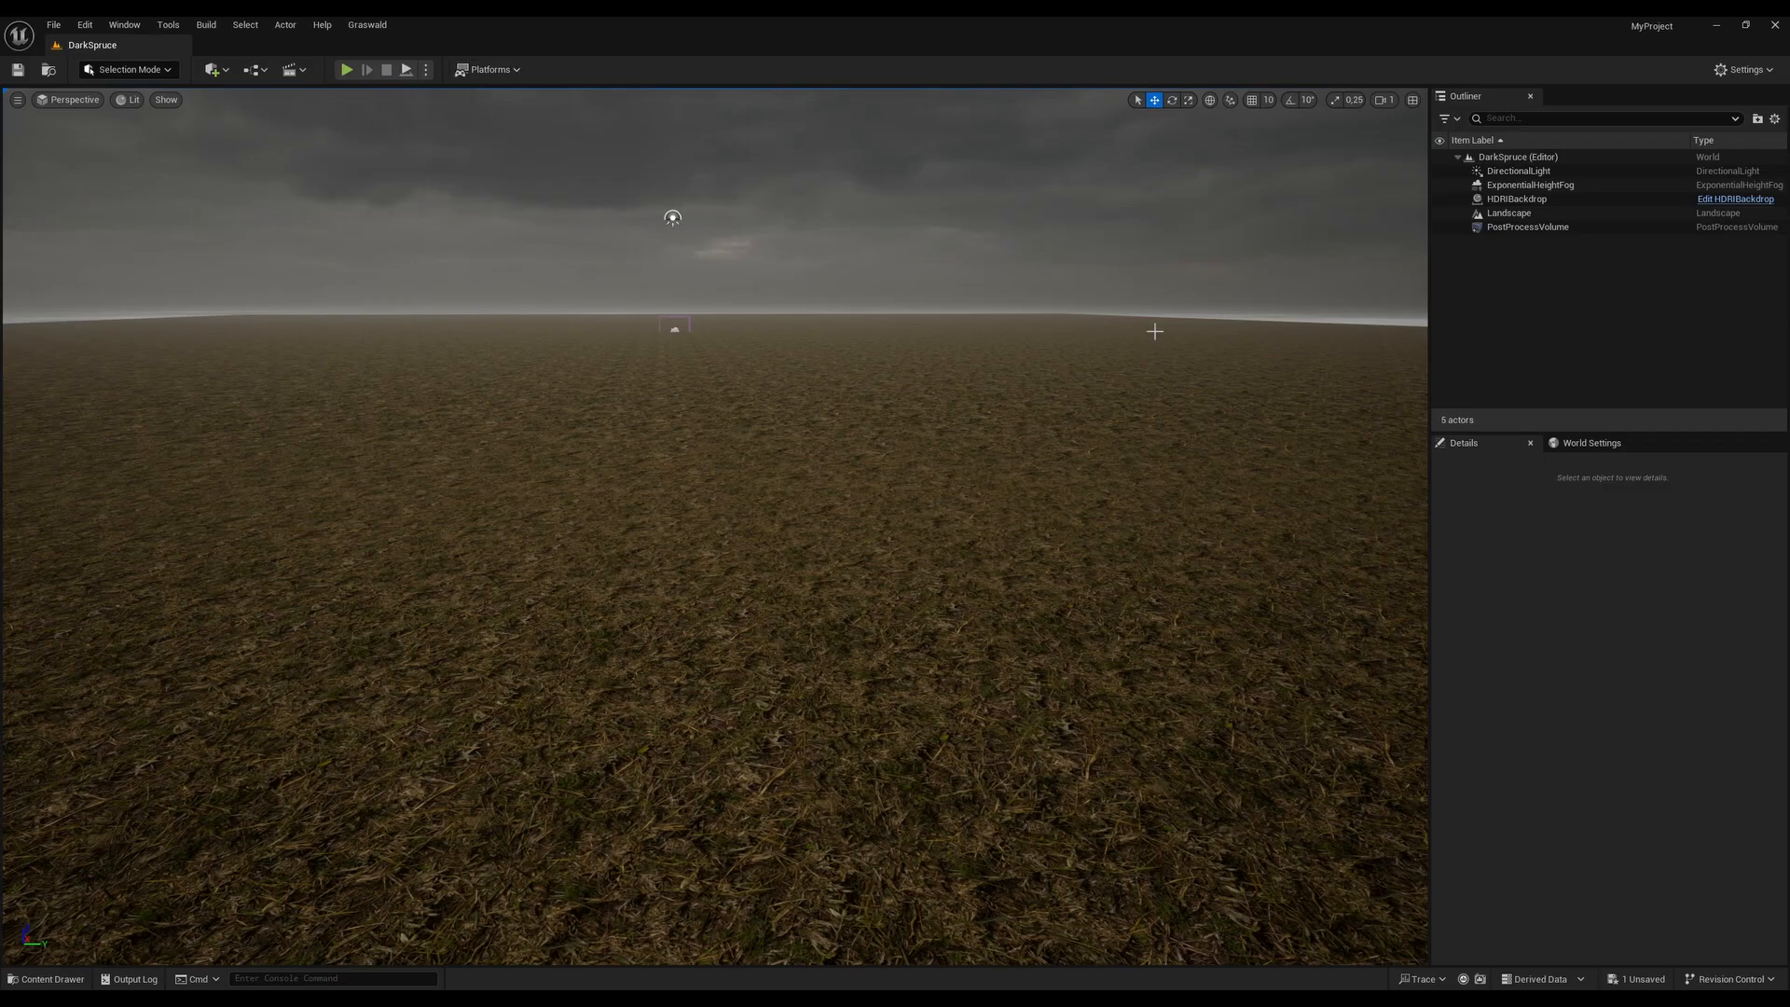
left_click(47, 979)
left_click(53, 979)
mouse_move(1021, 998)
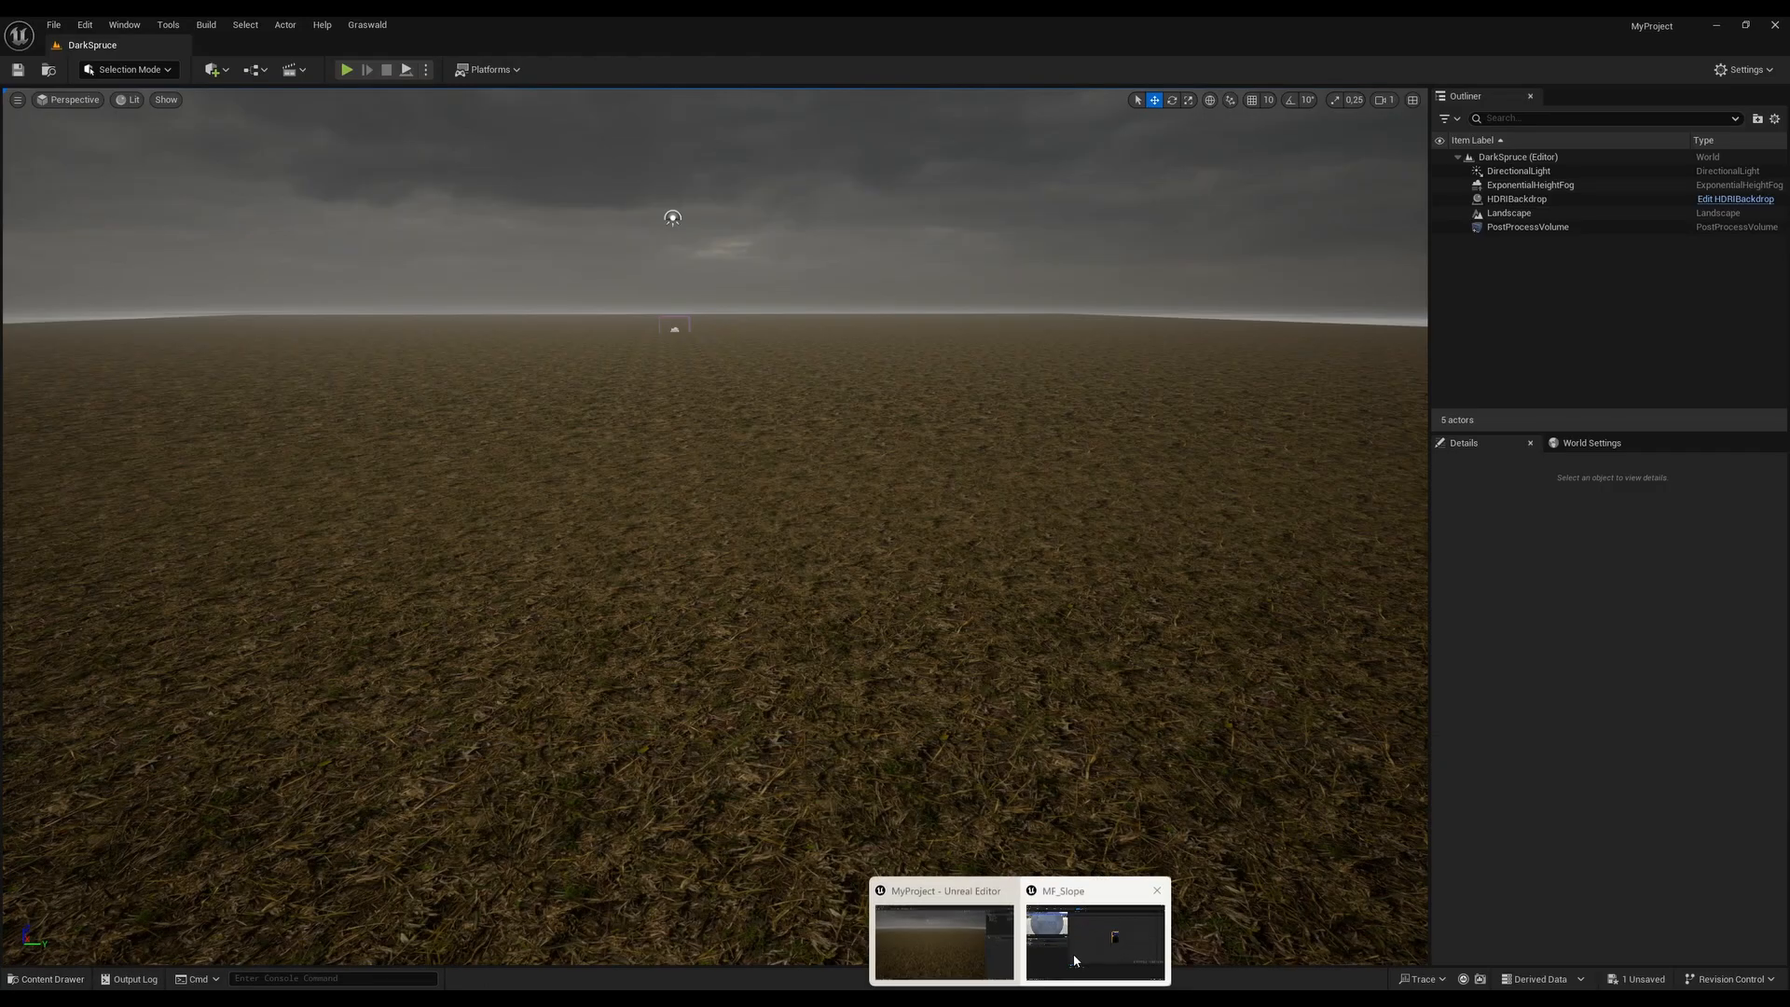
left_click(1075, 960)
right_click_drag(653, 494, 847, 520)
scroll(846, 517, "down", 3)
right_click_drag(563, 518, 727, 511)
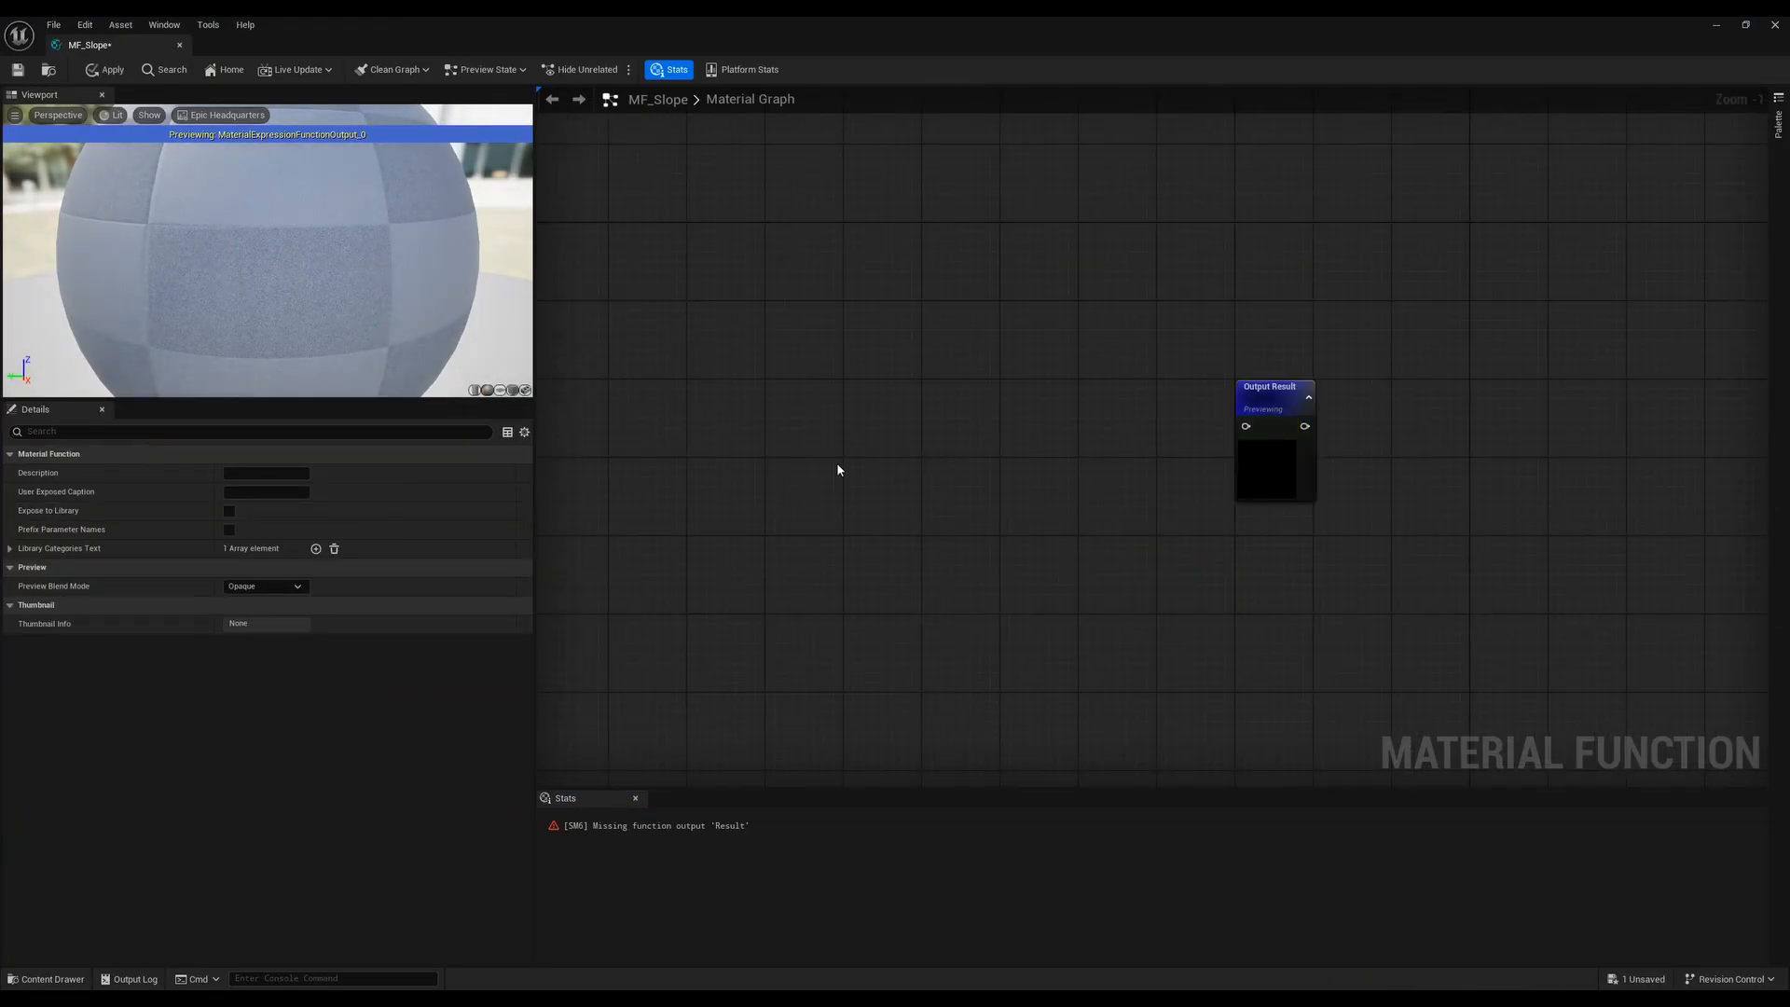
right_click_drag(837, 465, 986, 458)
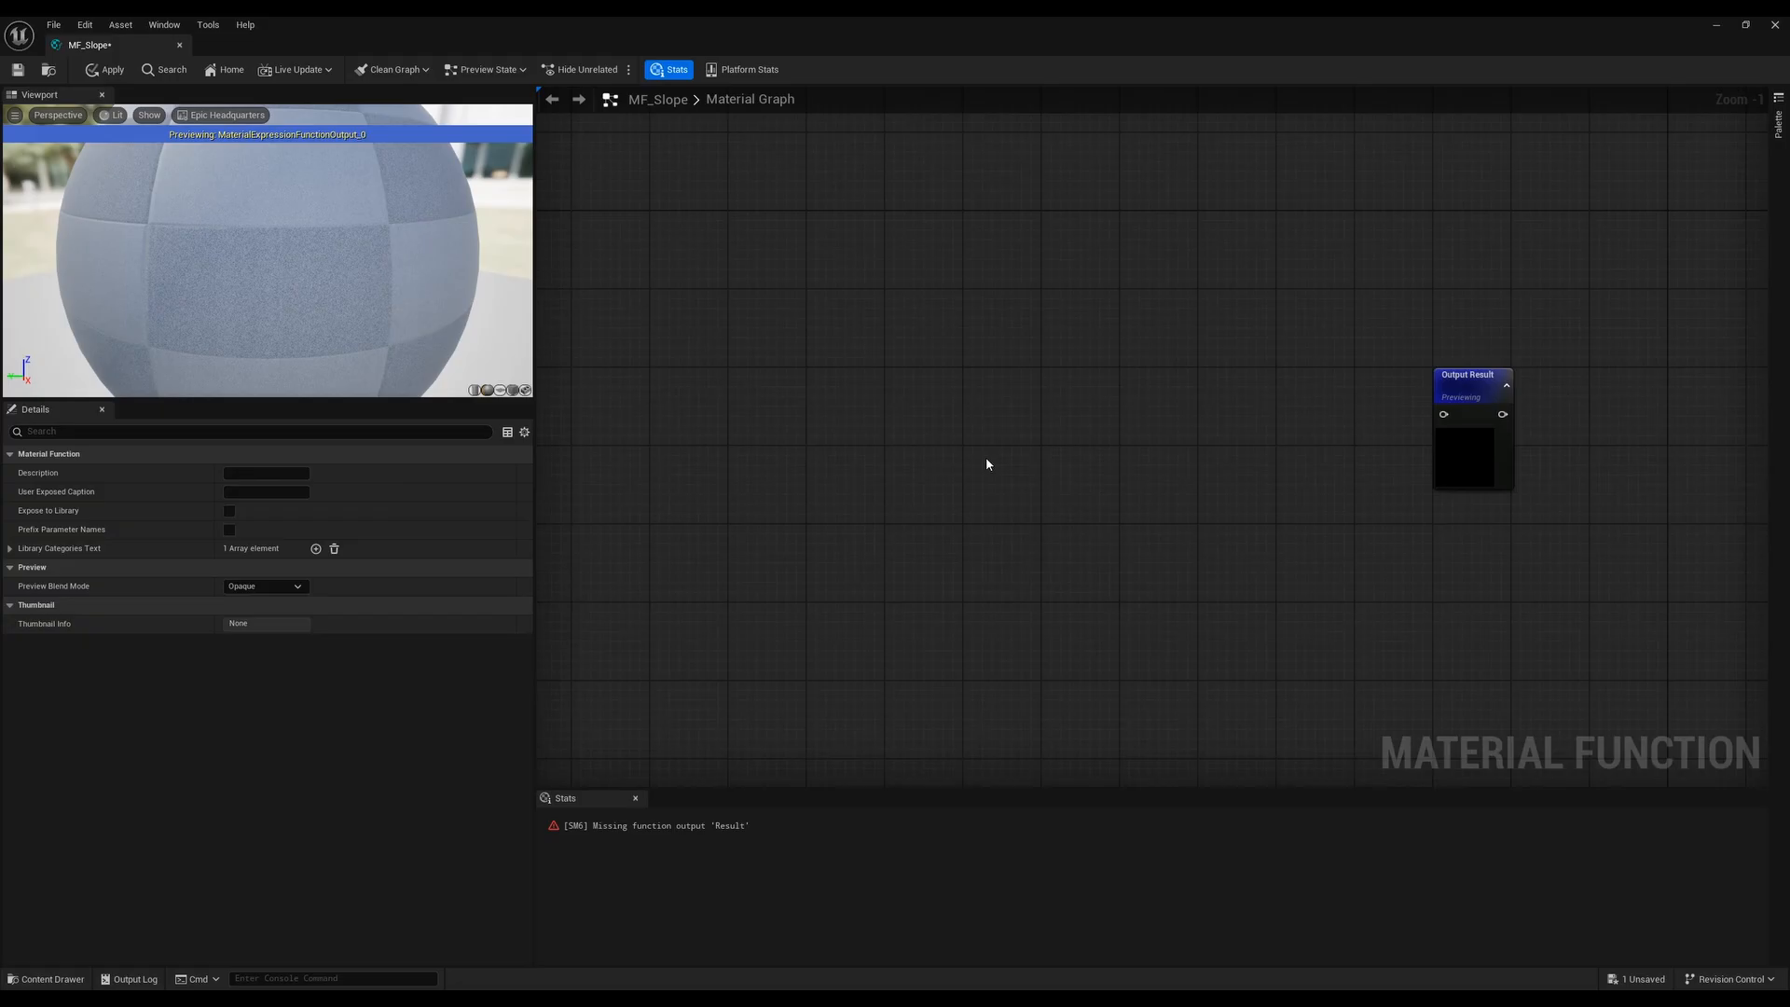
Add a VertexNormalWS node to the graph, well ahead of the Output Result node
right_click(757, 418)
key("Escape")
left_click_drag(1343, 553, 1585, 311)
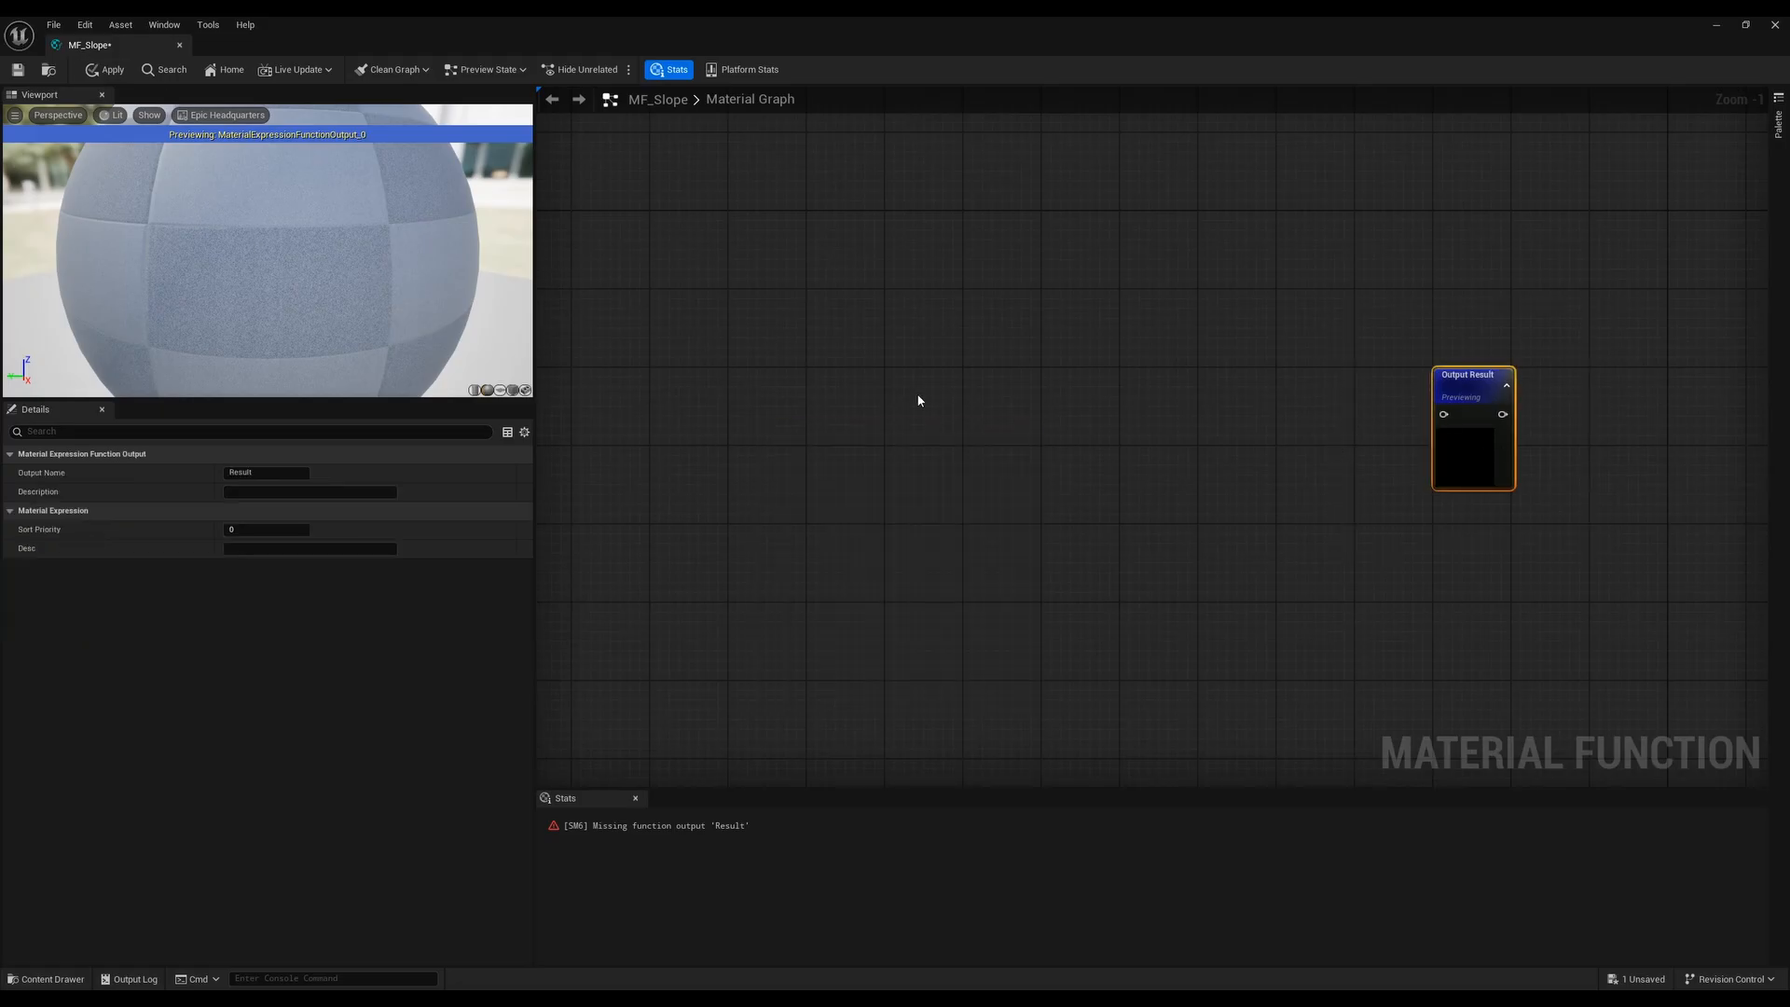
right_click(798, 393)
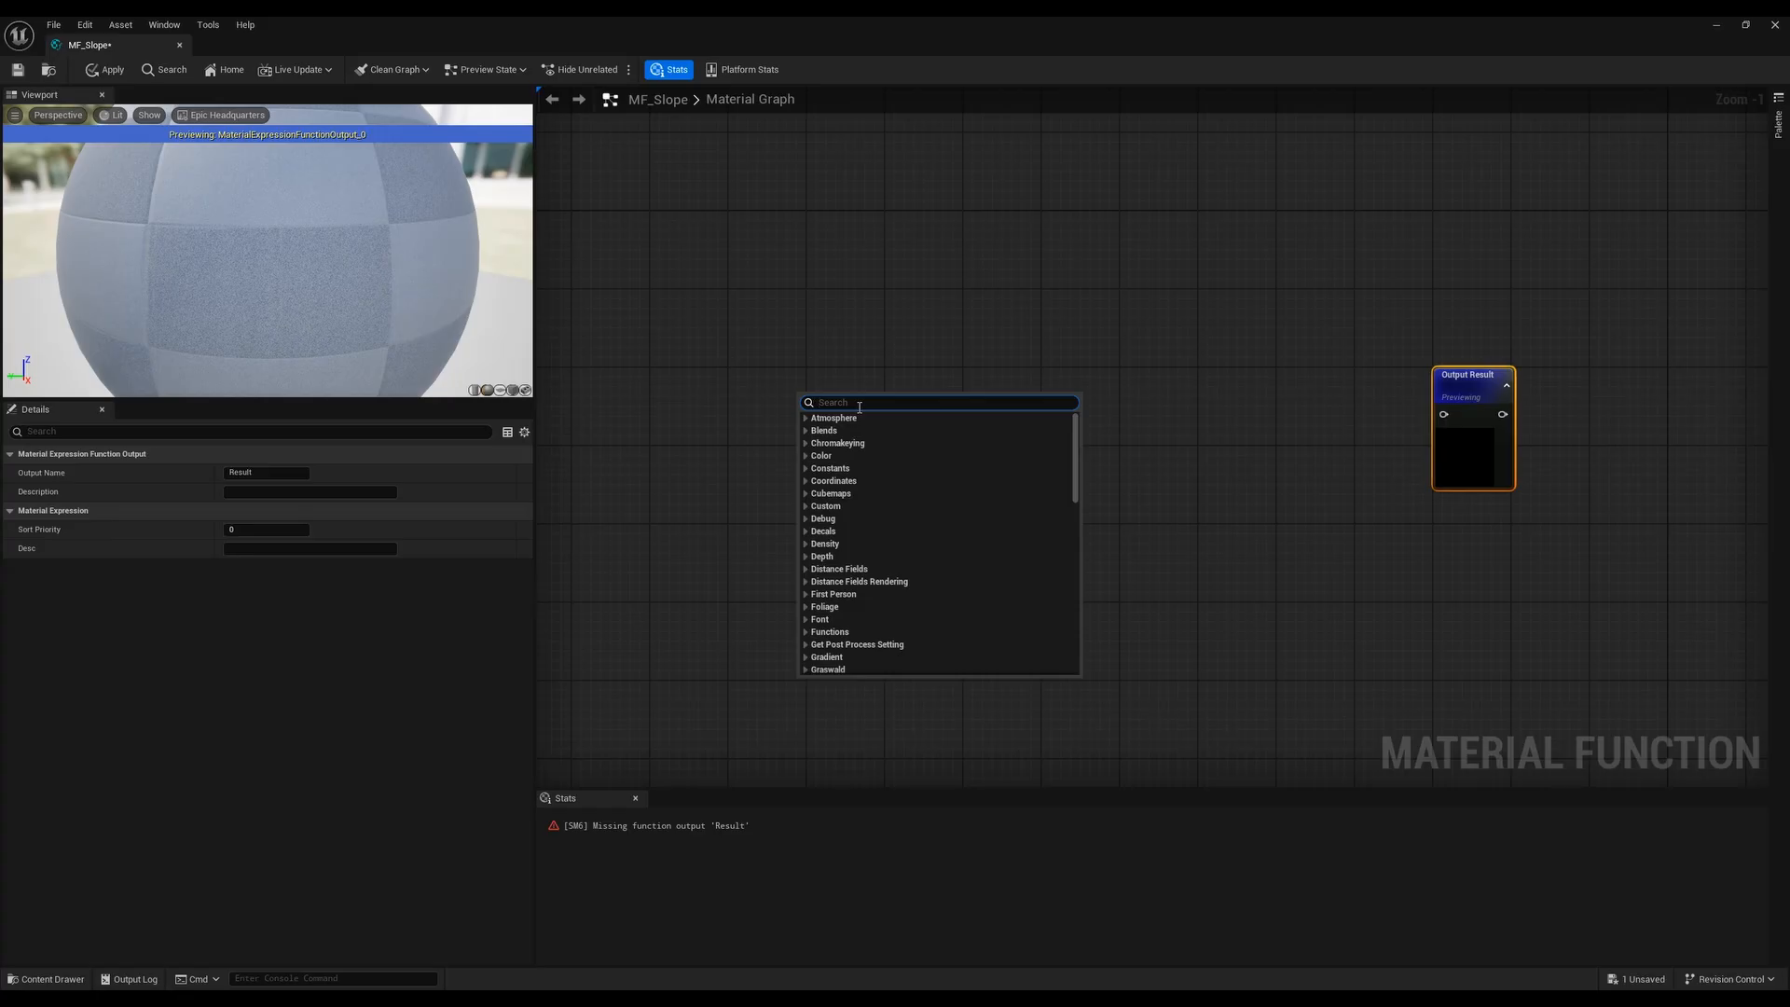
type("vertex norma")
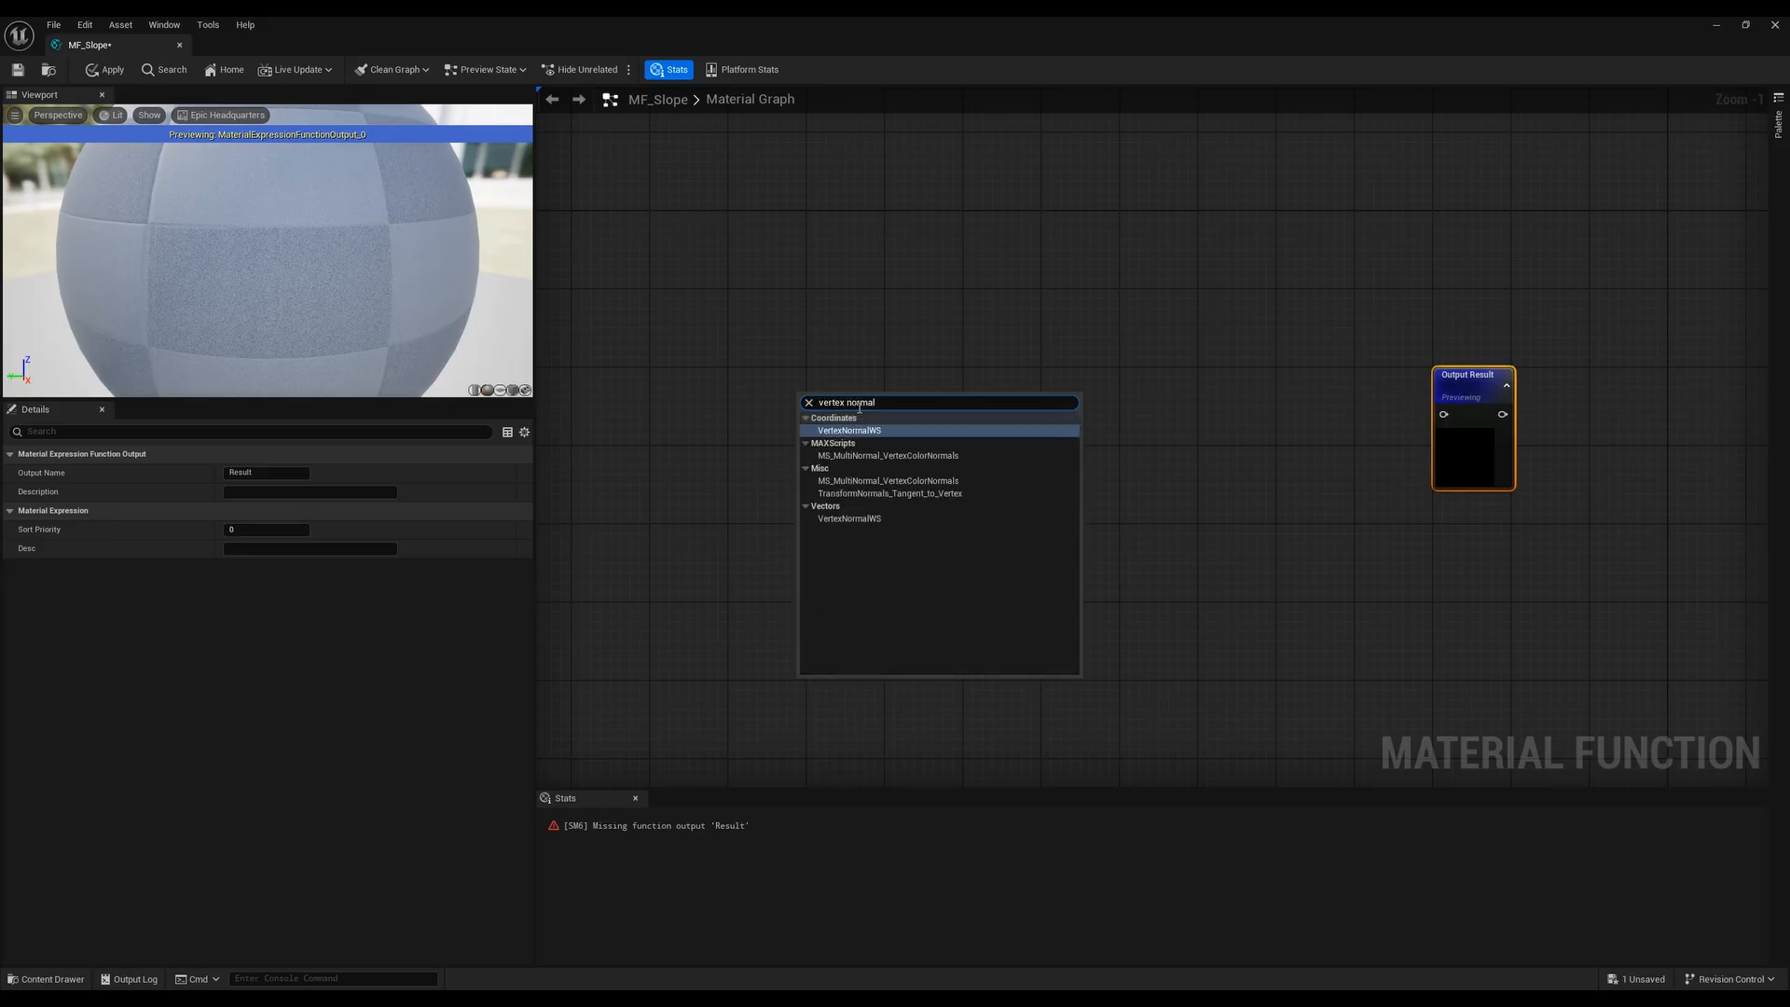
type("l")
left_click(848, 430)
right_click_drag(847, 447, 891, 512)
left_click(919, 494)
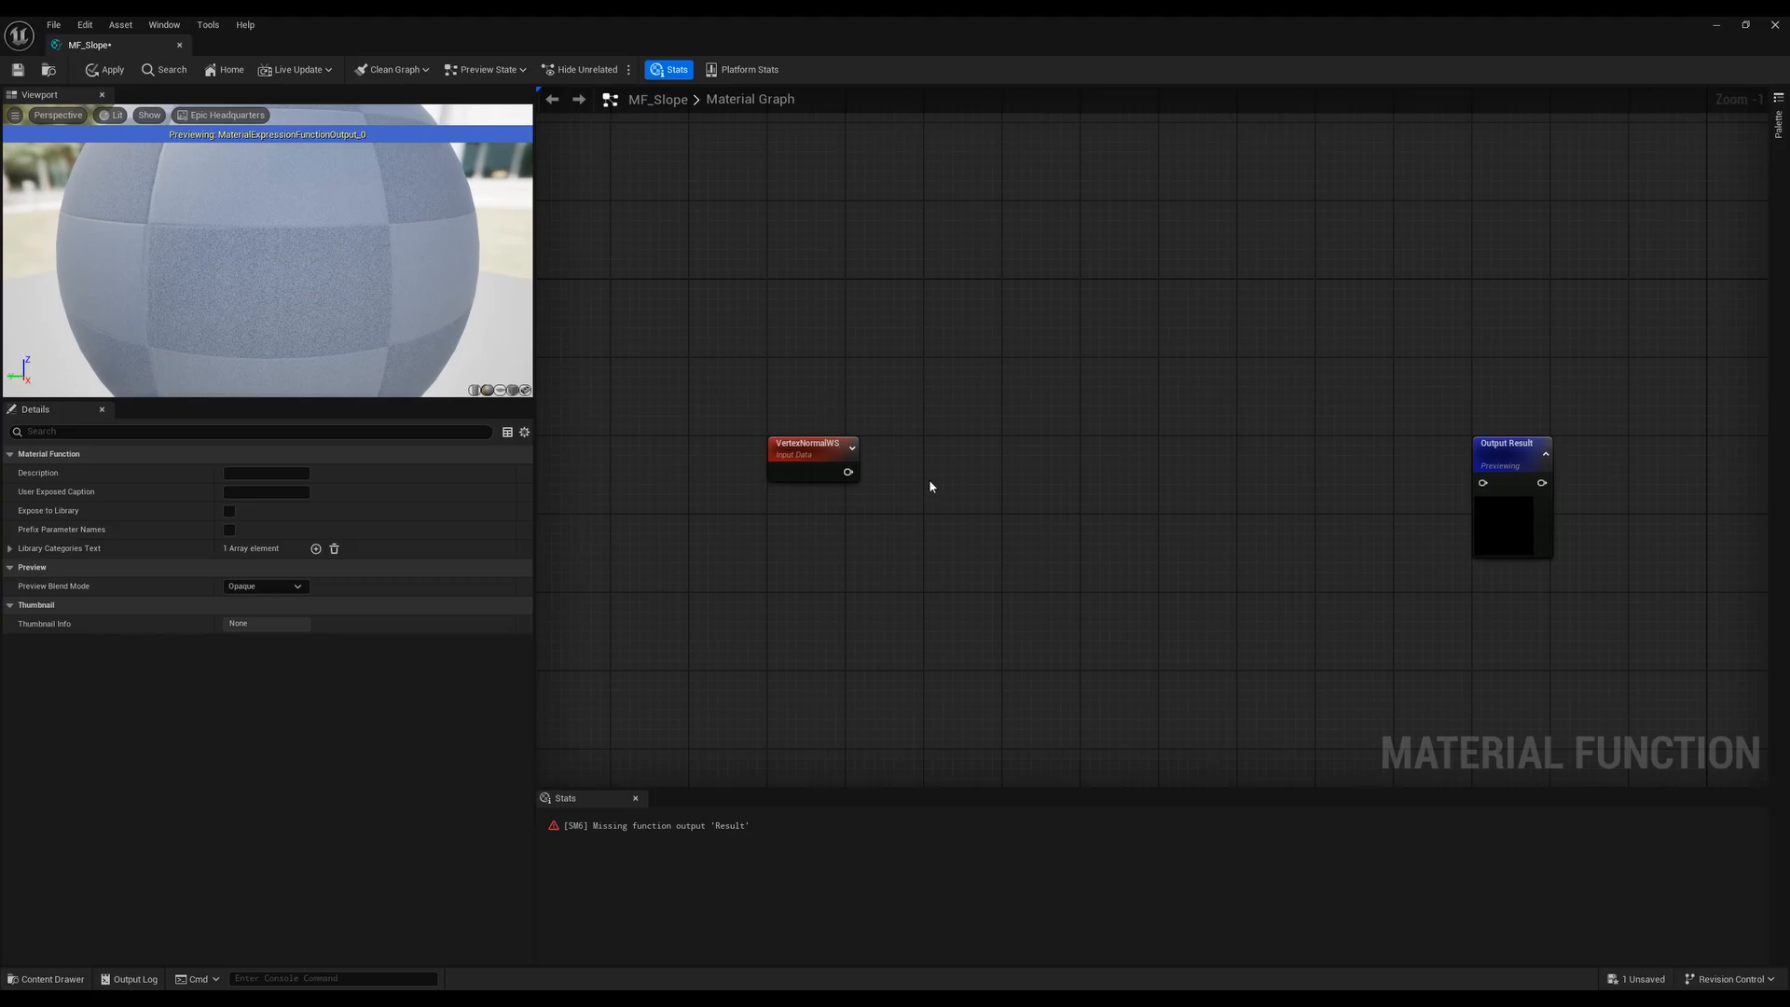
Add a ComponentMask node and place it level with the VertexNormalWS node
right_click(926, 482)
type("c")
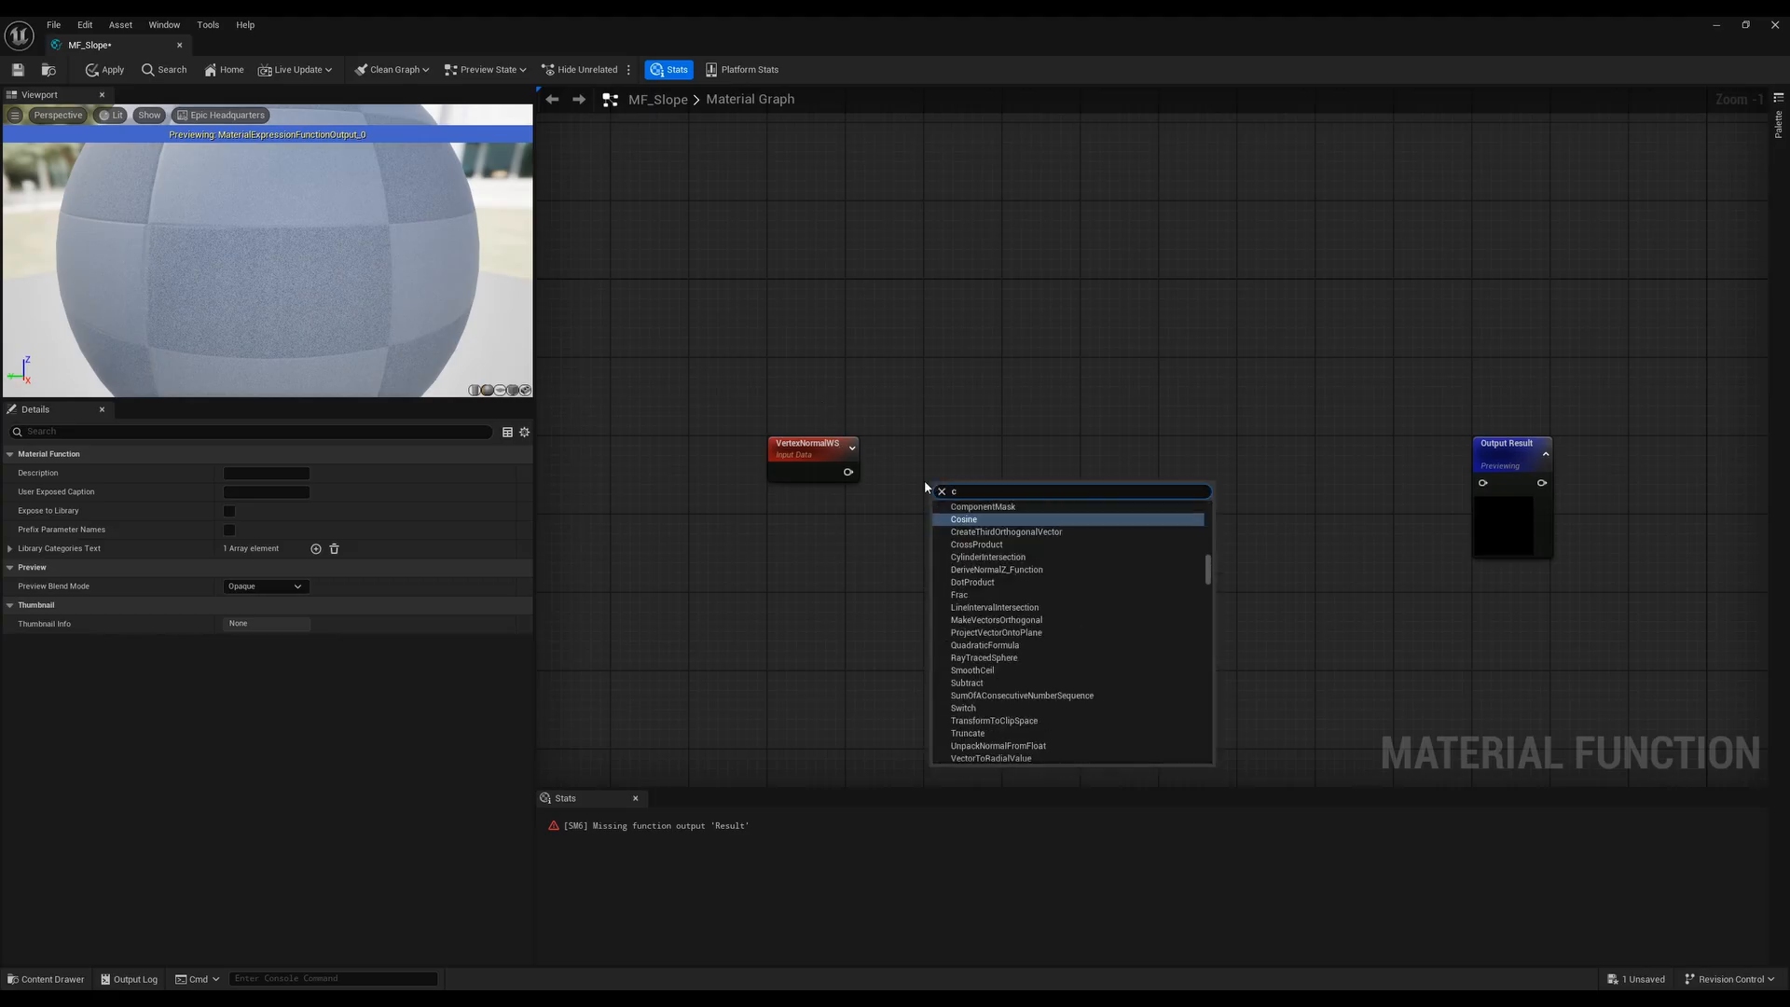
type("ompone")
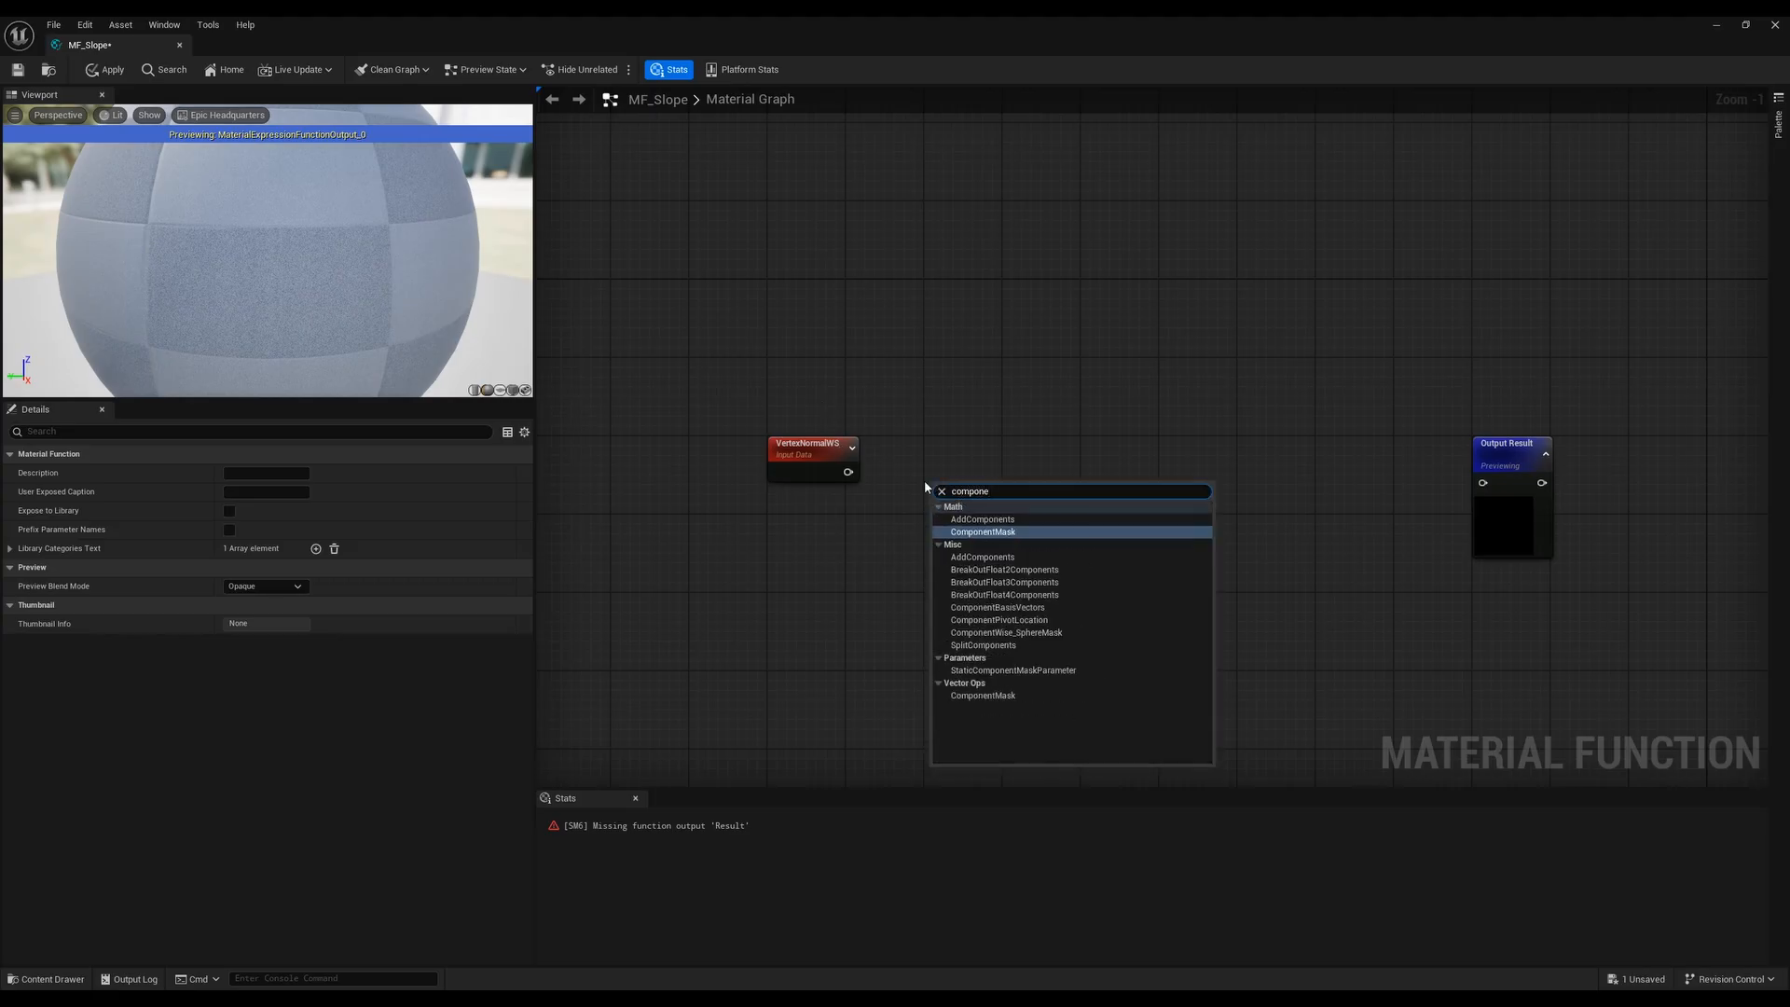
left_click(977, 533)
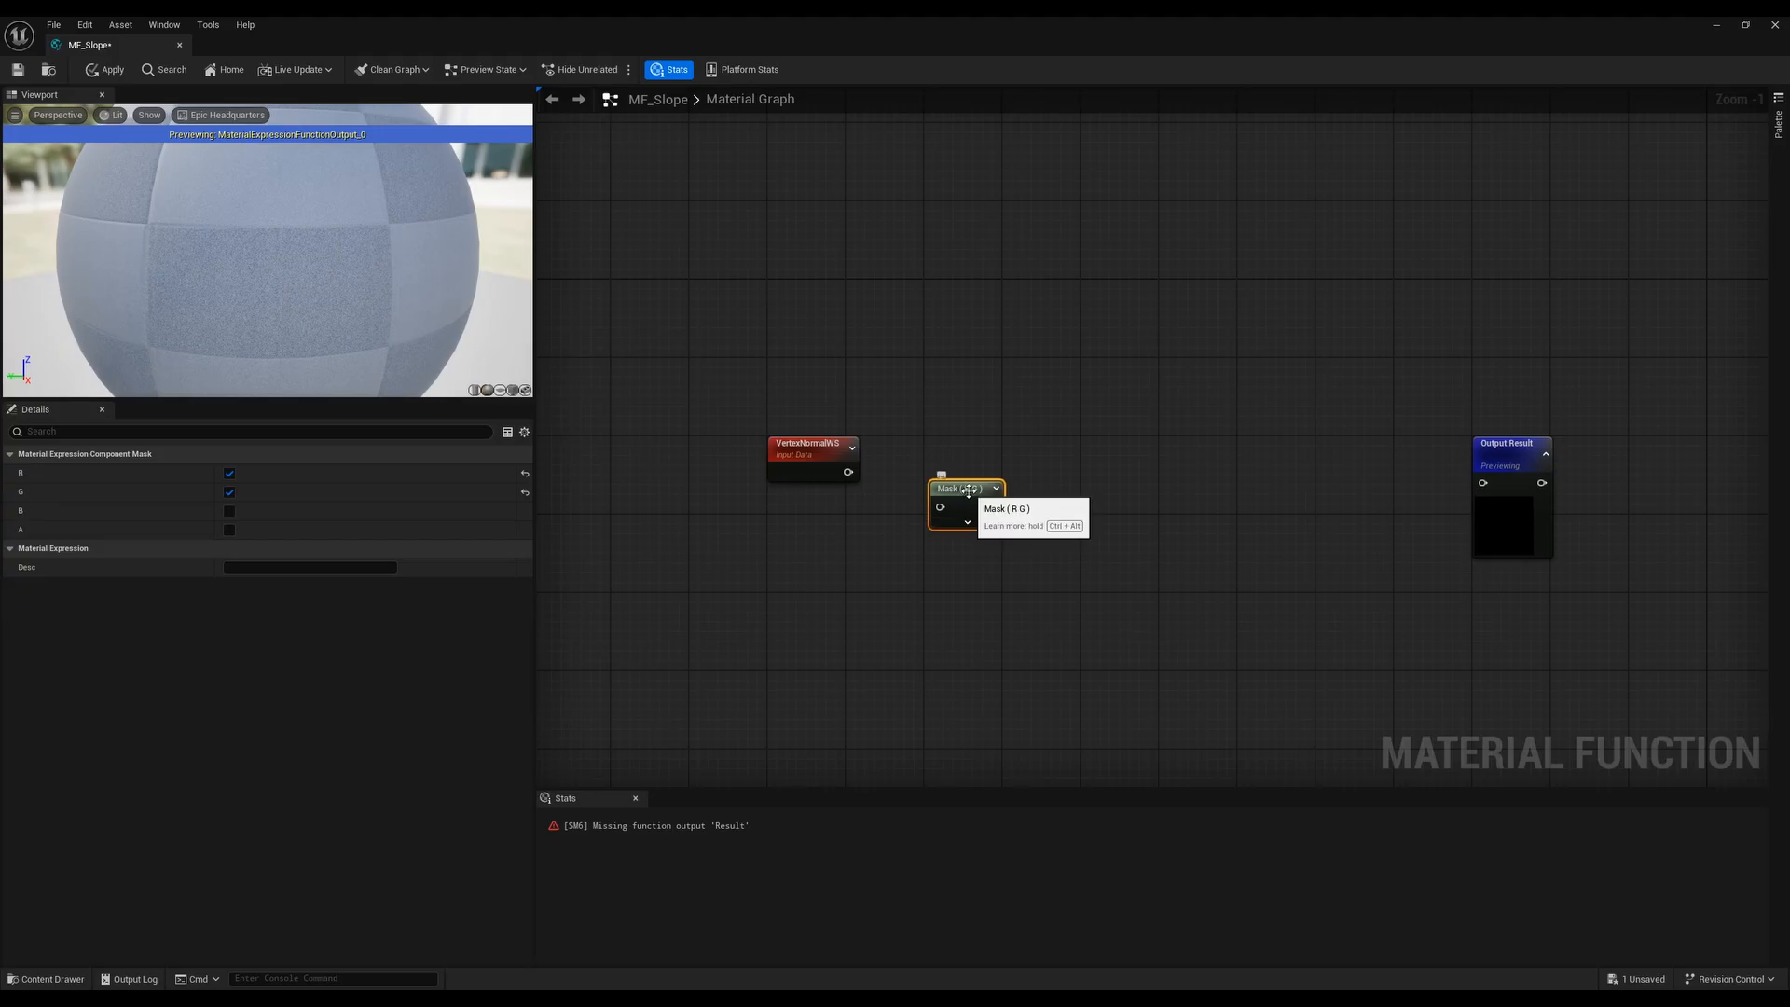
left_click_drag(970, 491, 964, 446)
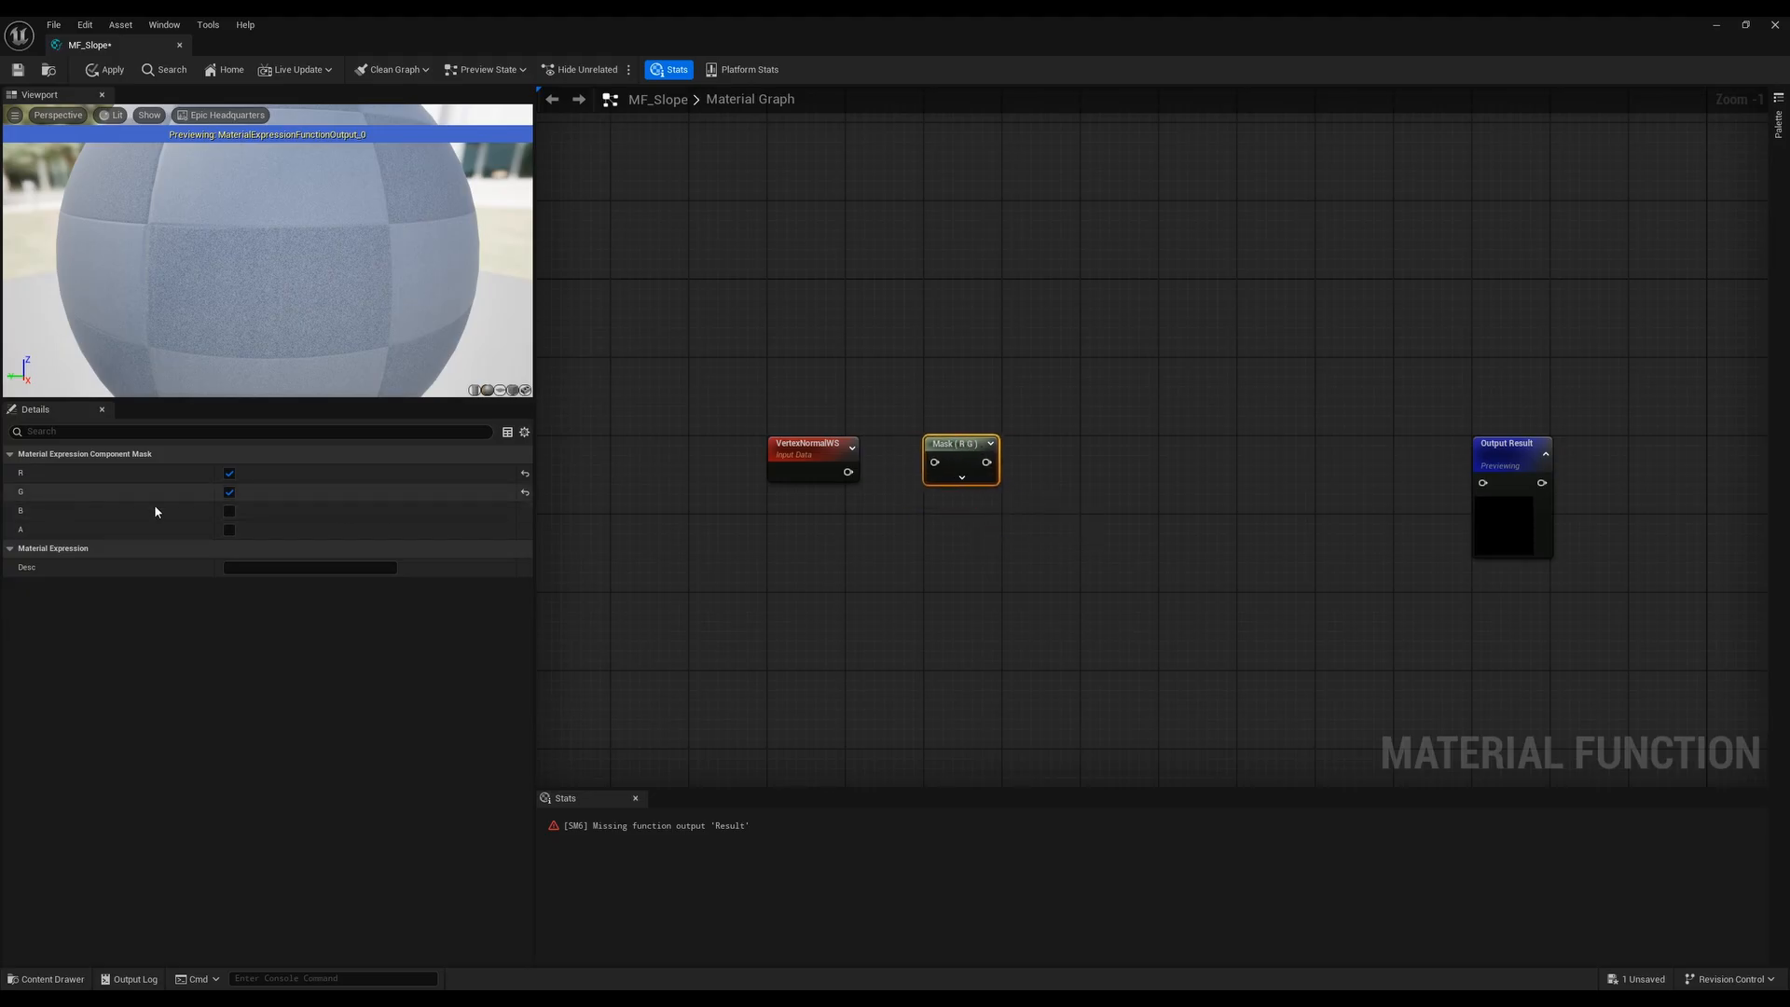
Set the component mask to the B channel only and connect VertexNormalWS to its input
left_click(229, 512)
left_click(229, 491)
left_click(229, 473)
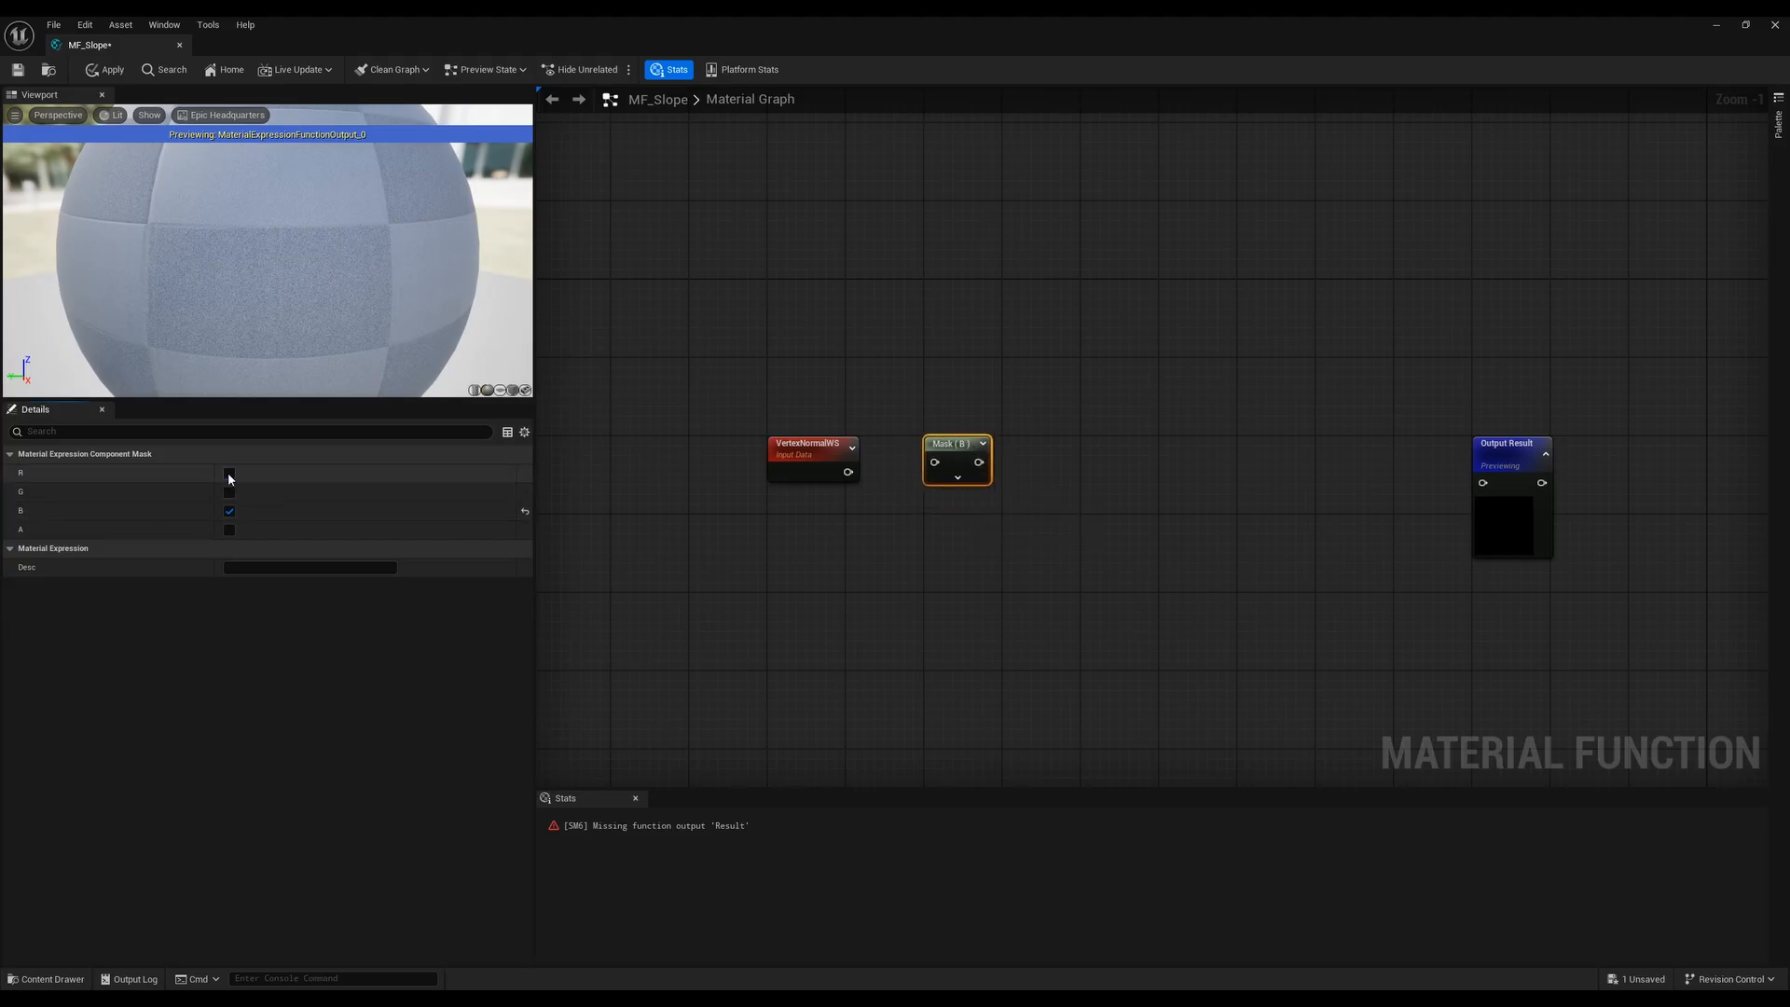
scroll(1067, 575, "up", 1)
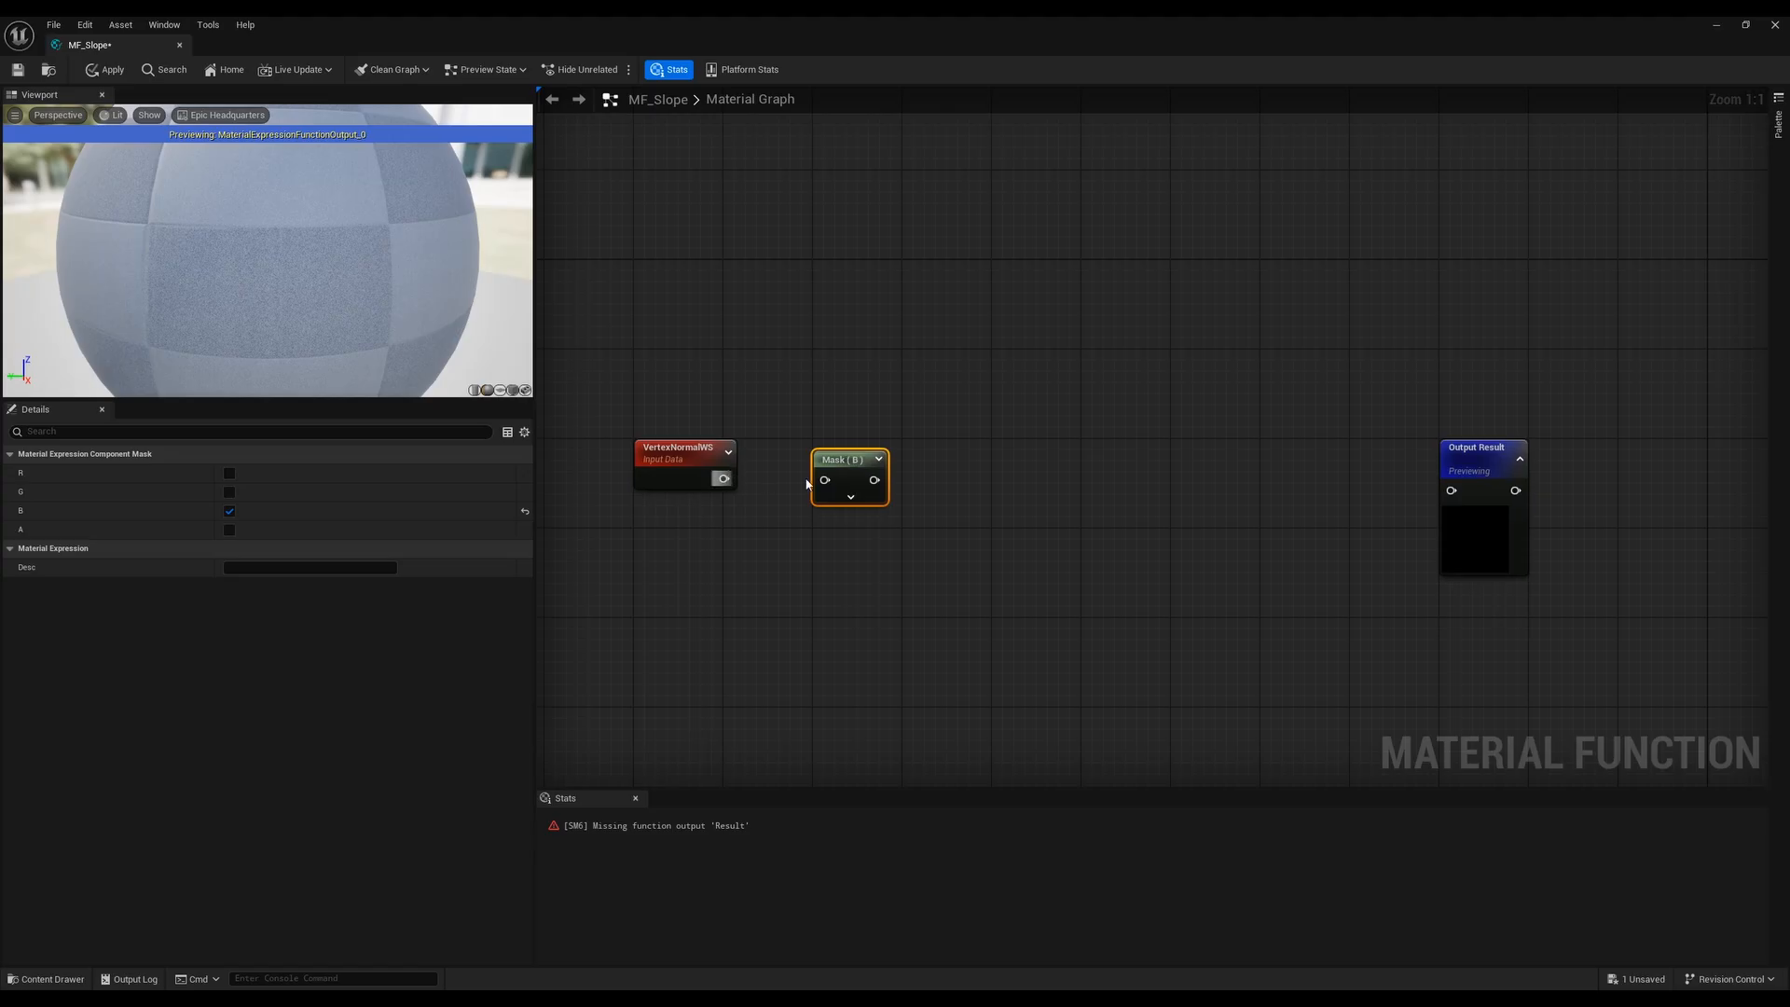
left_click_drag(824, 479, 724, 478)
Add a Saturate node after the B mask, fed by the mask's output
right_click(967, 582)
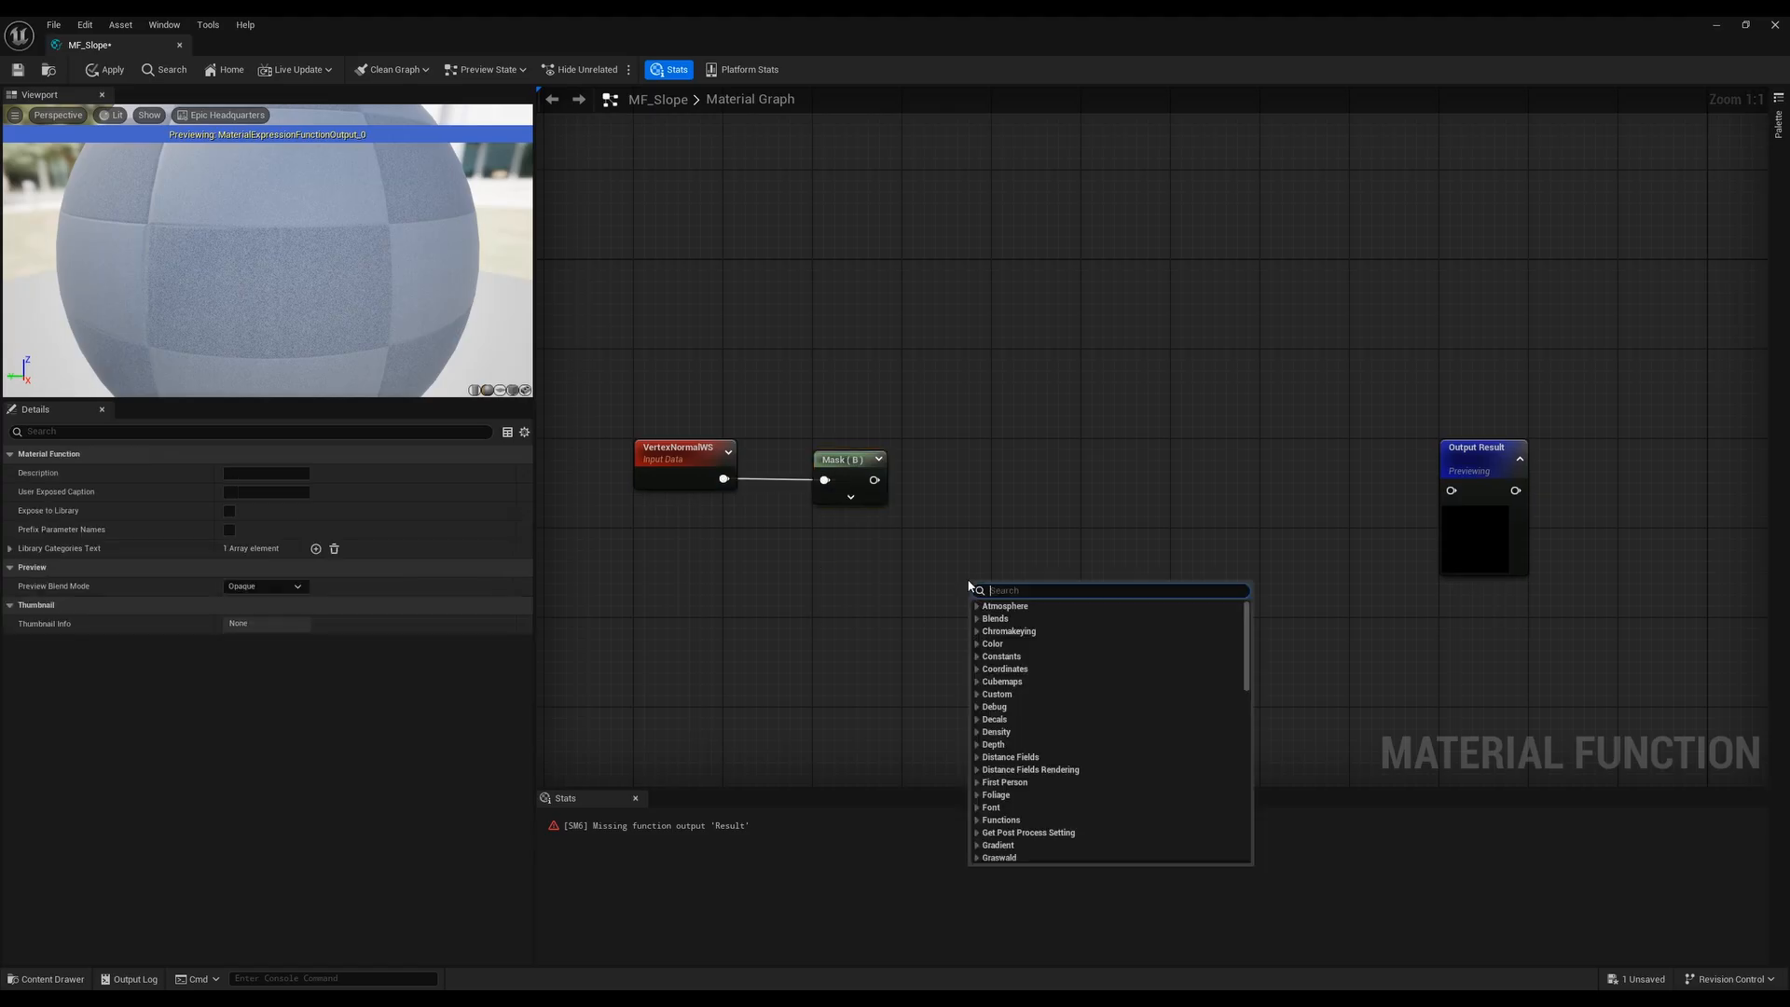
type("satu")
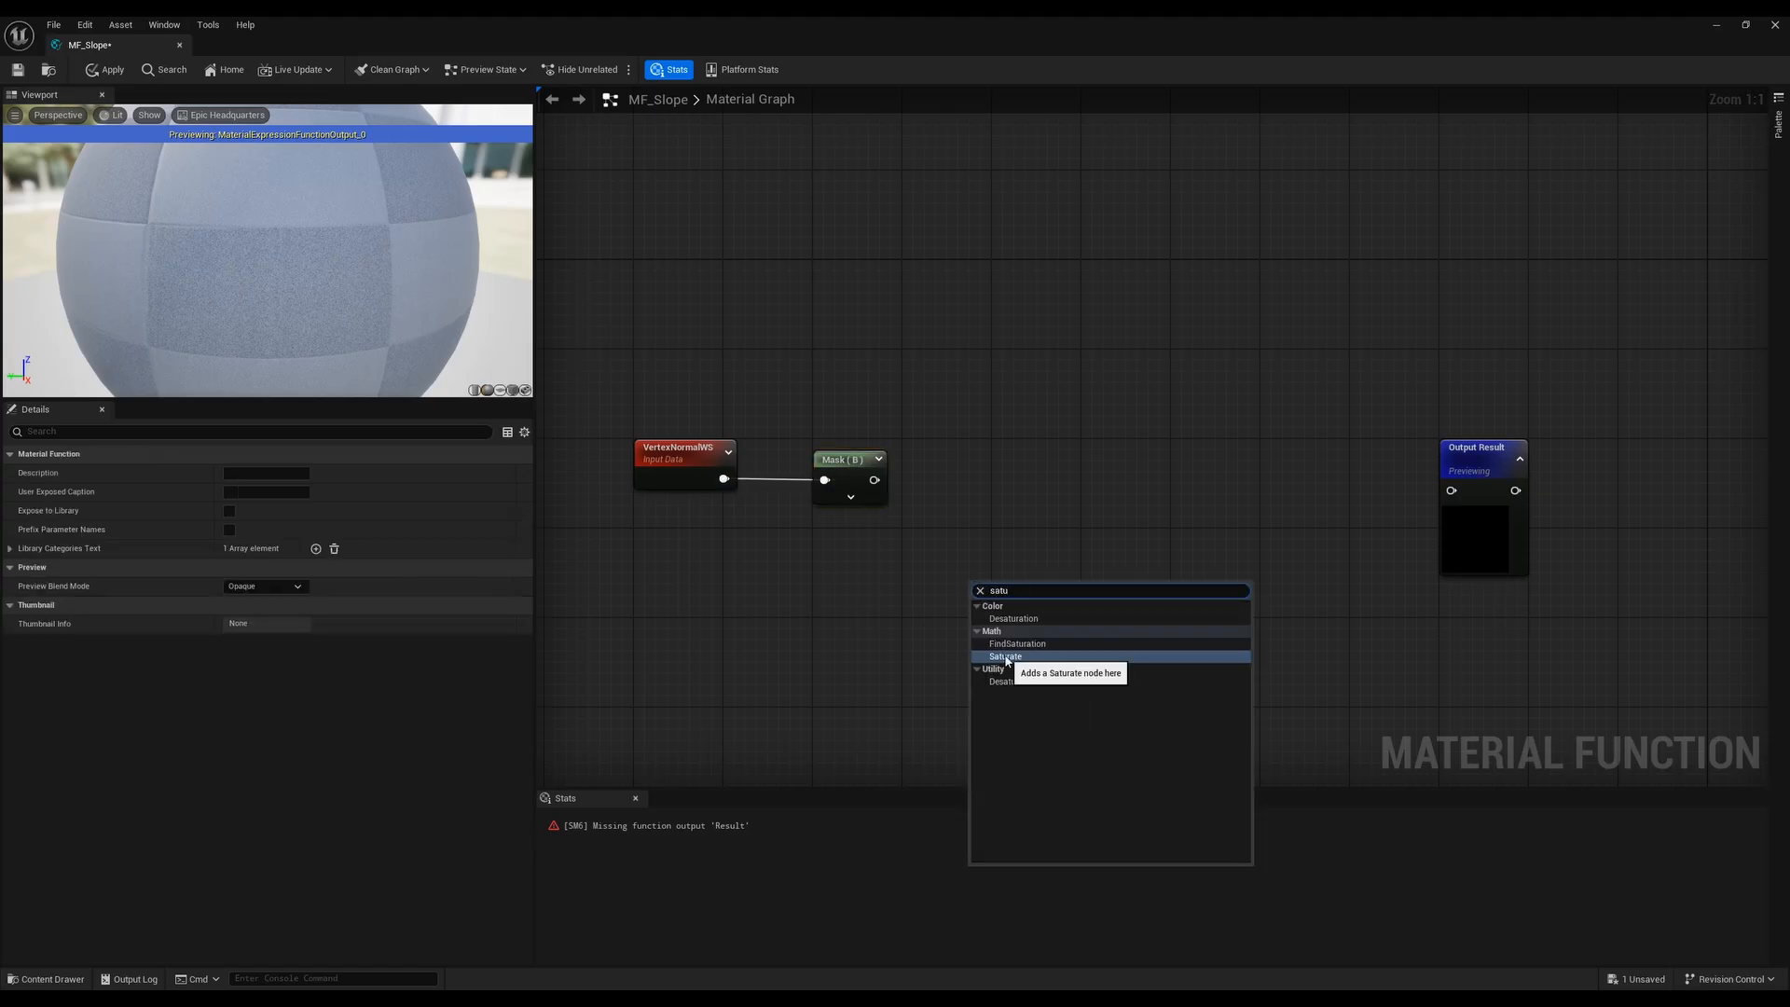
left_click(1006, 657)
Add a Multiply node after Saturate and connect the Saturate output to its A input
right_click(1050, 539)
type("mult")
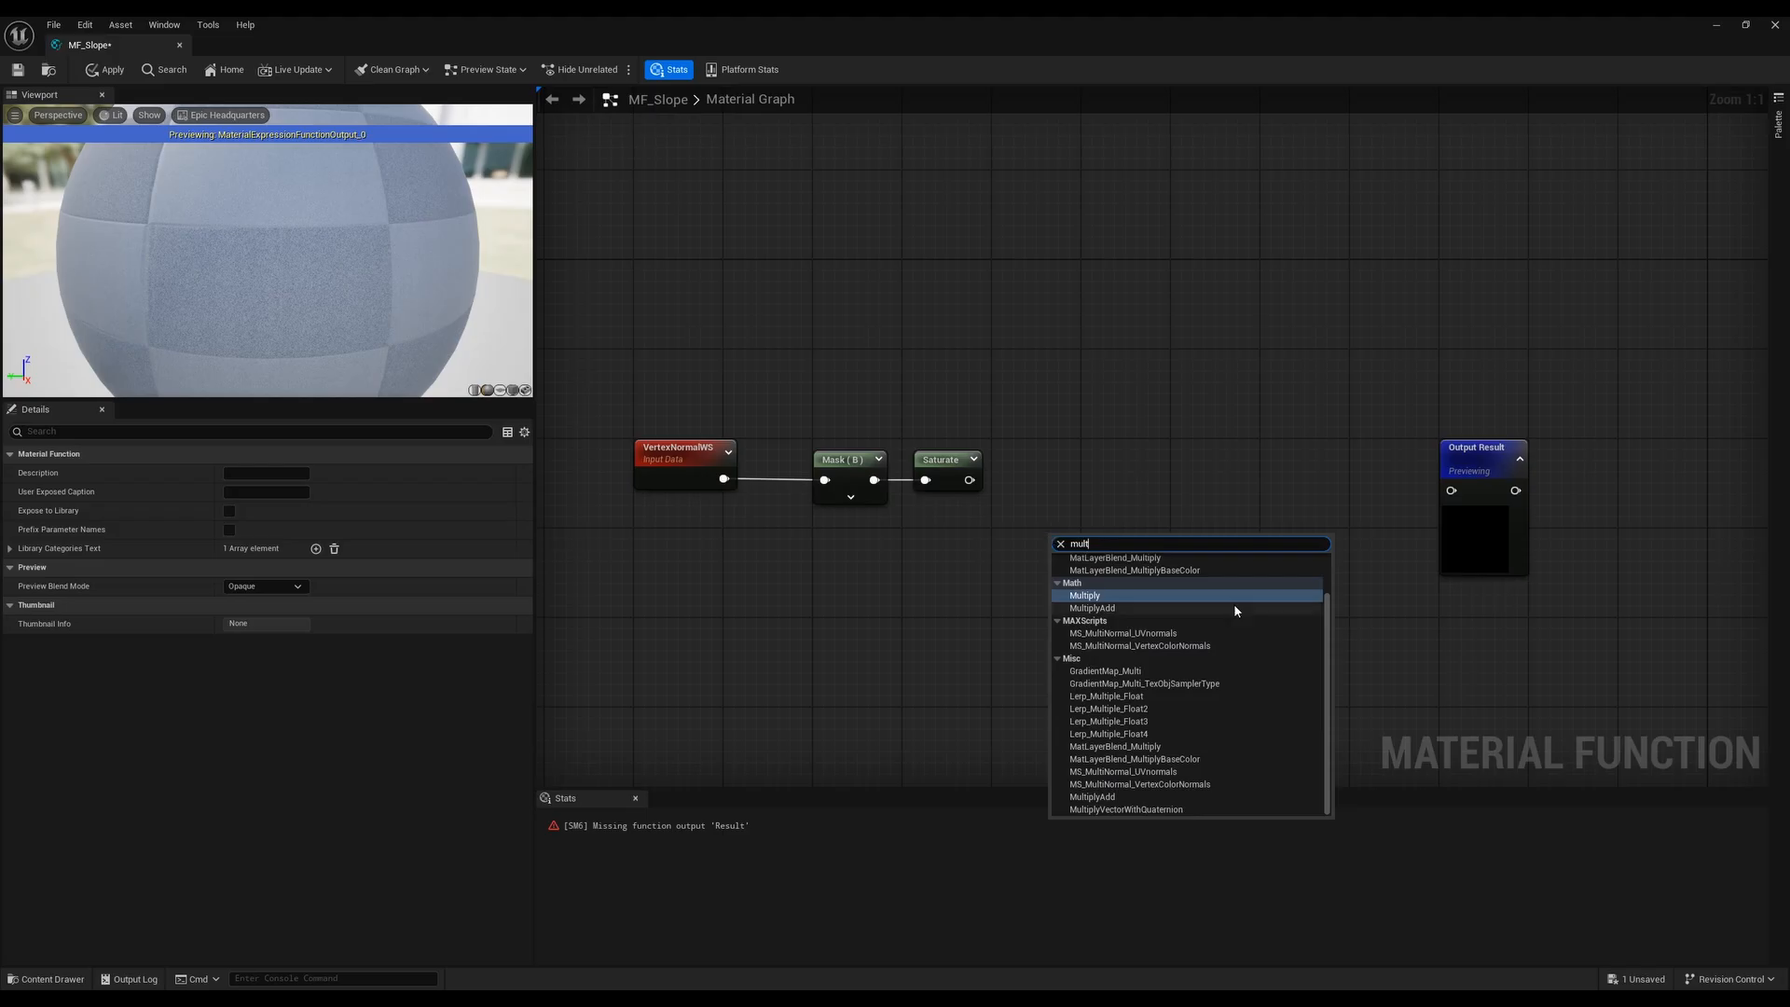
left_click(1087, 603)
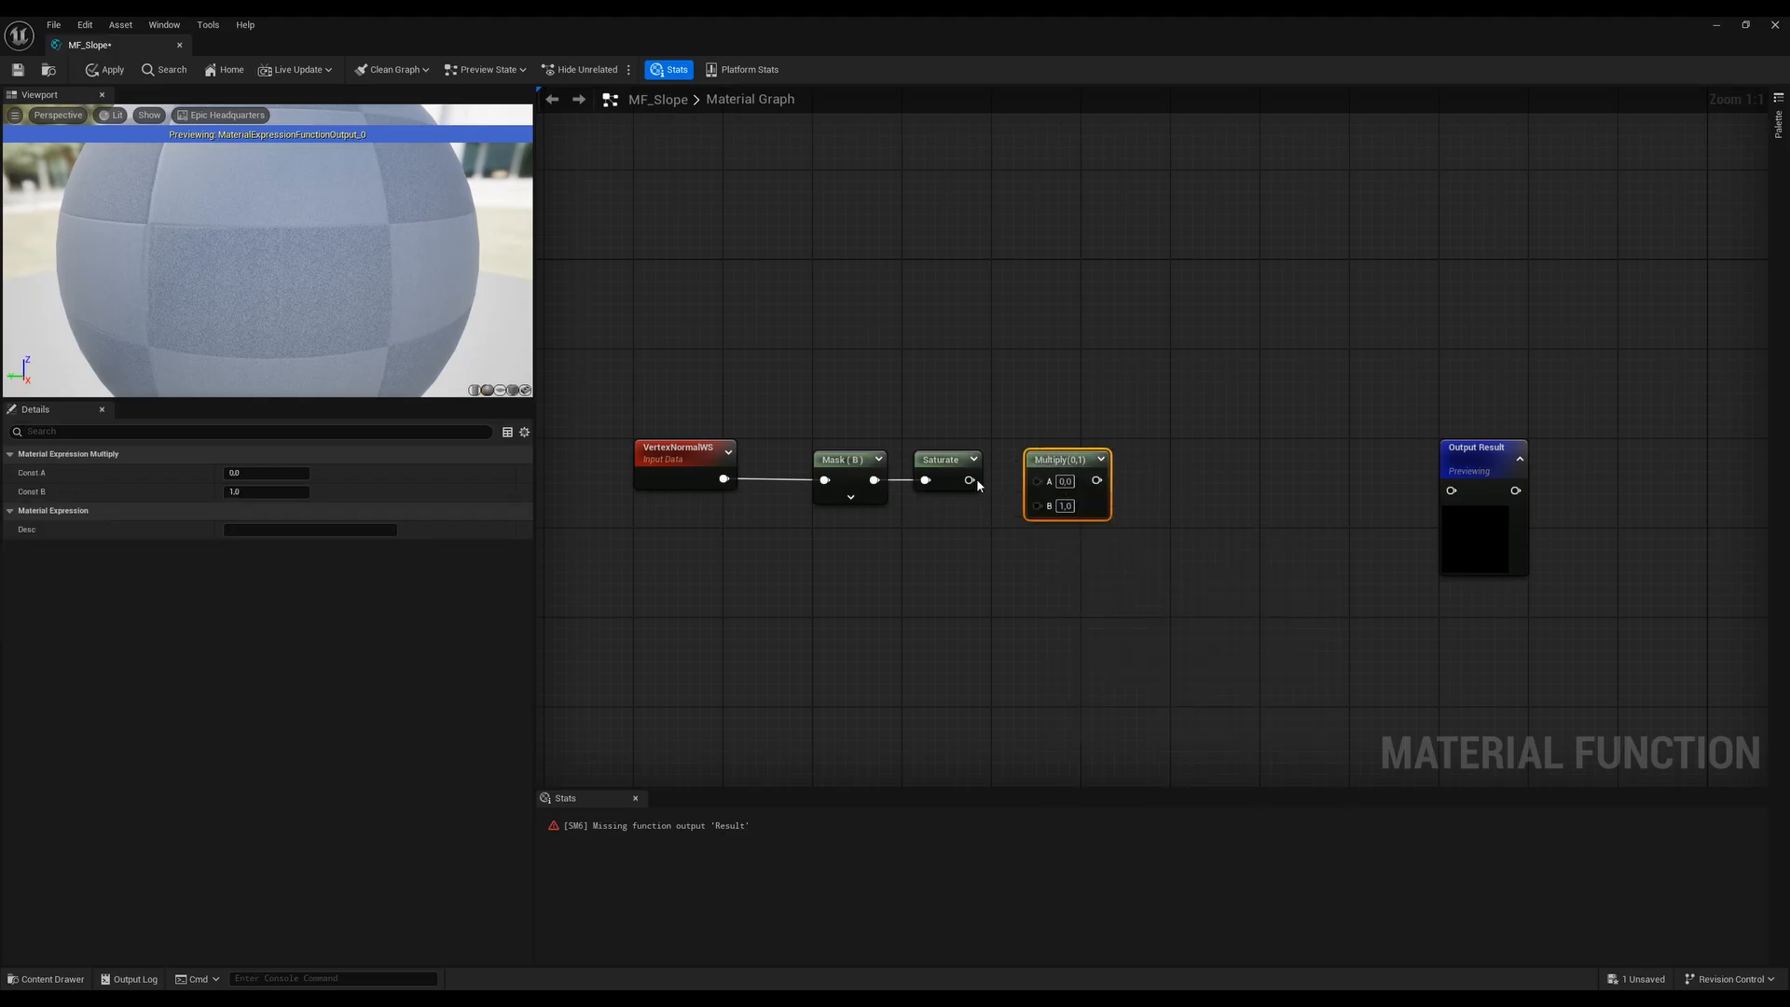
left_click_drag(970, 480, 959, 544)
left_click(942, 531)
Promote the Multiply node's B input to a parameter named Slope Amount
right_click(1037, 505)
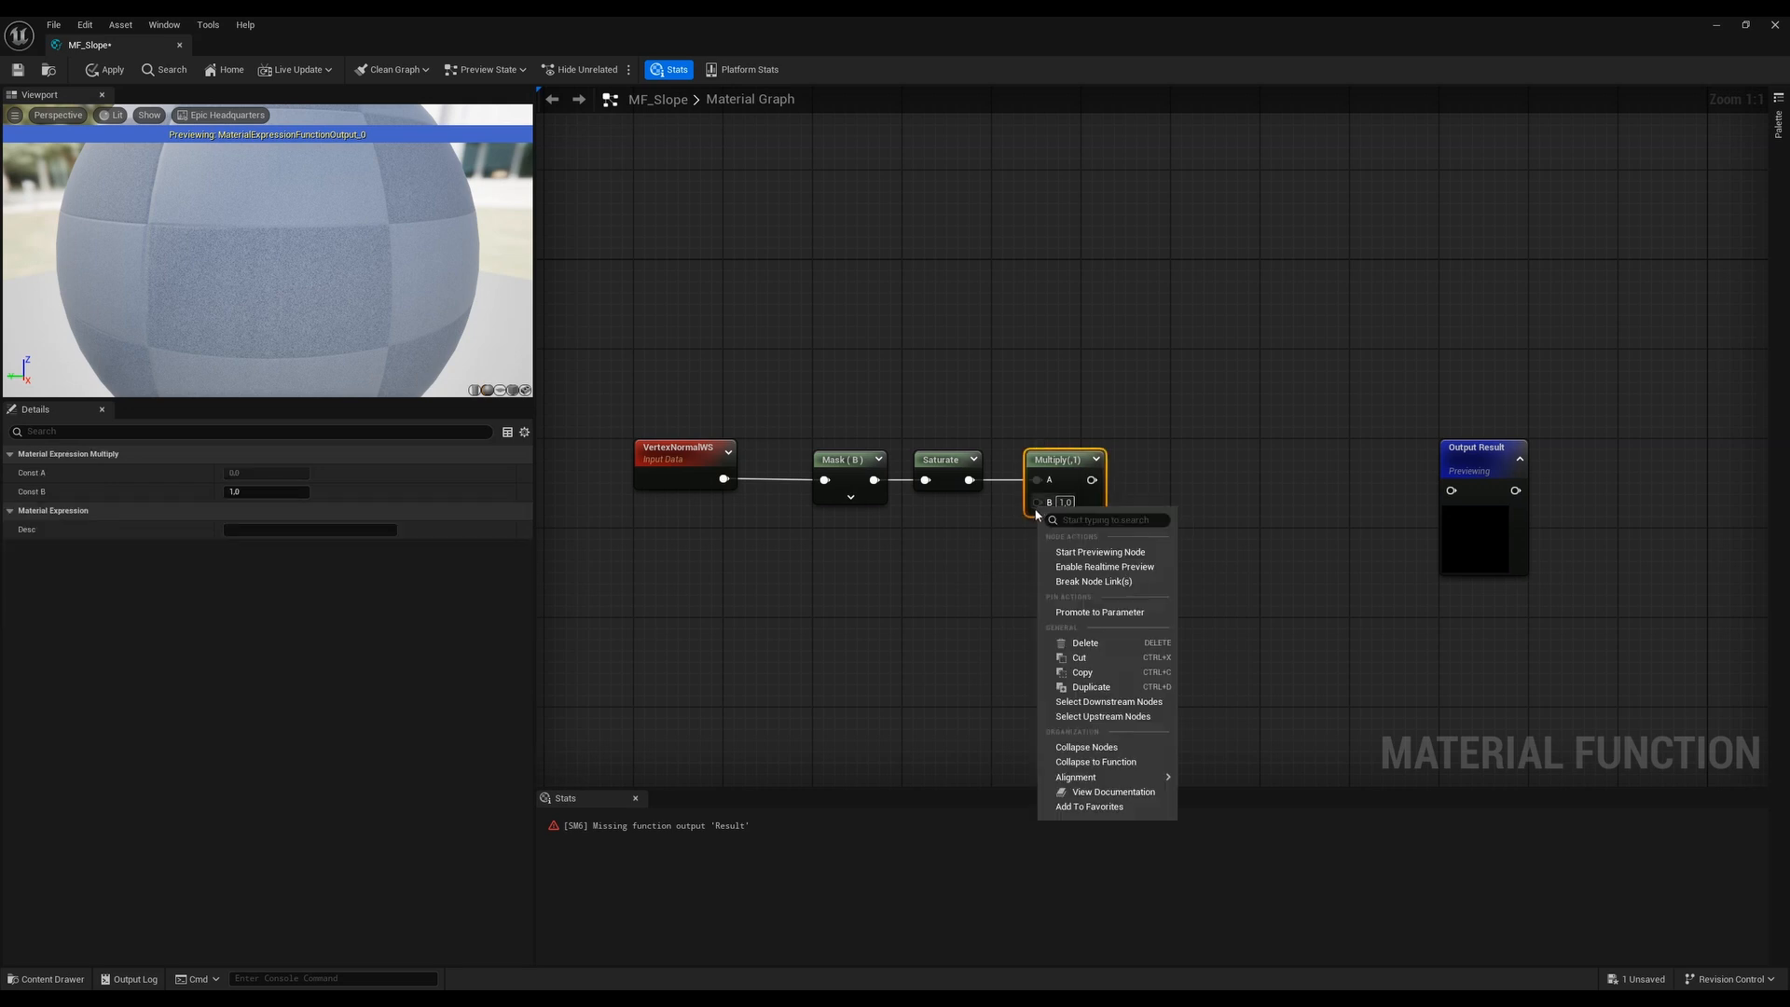
left_click(1131, 618)
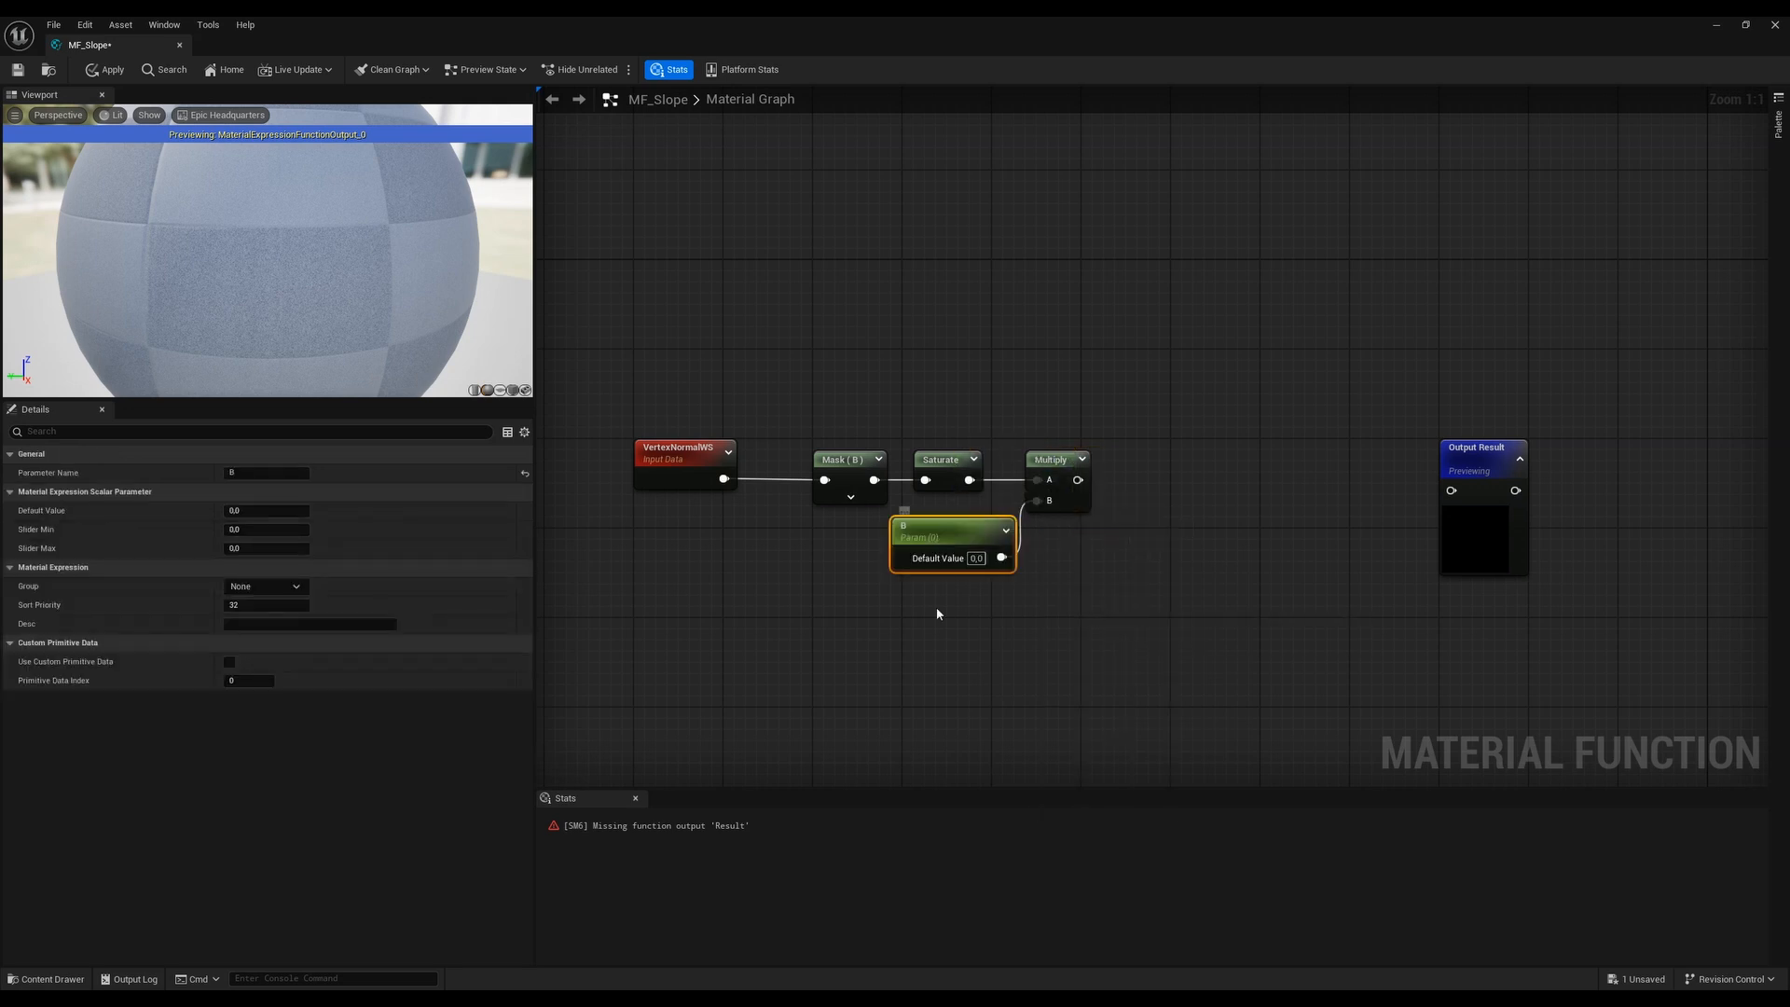
left_click(261, 473)
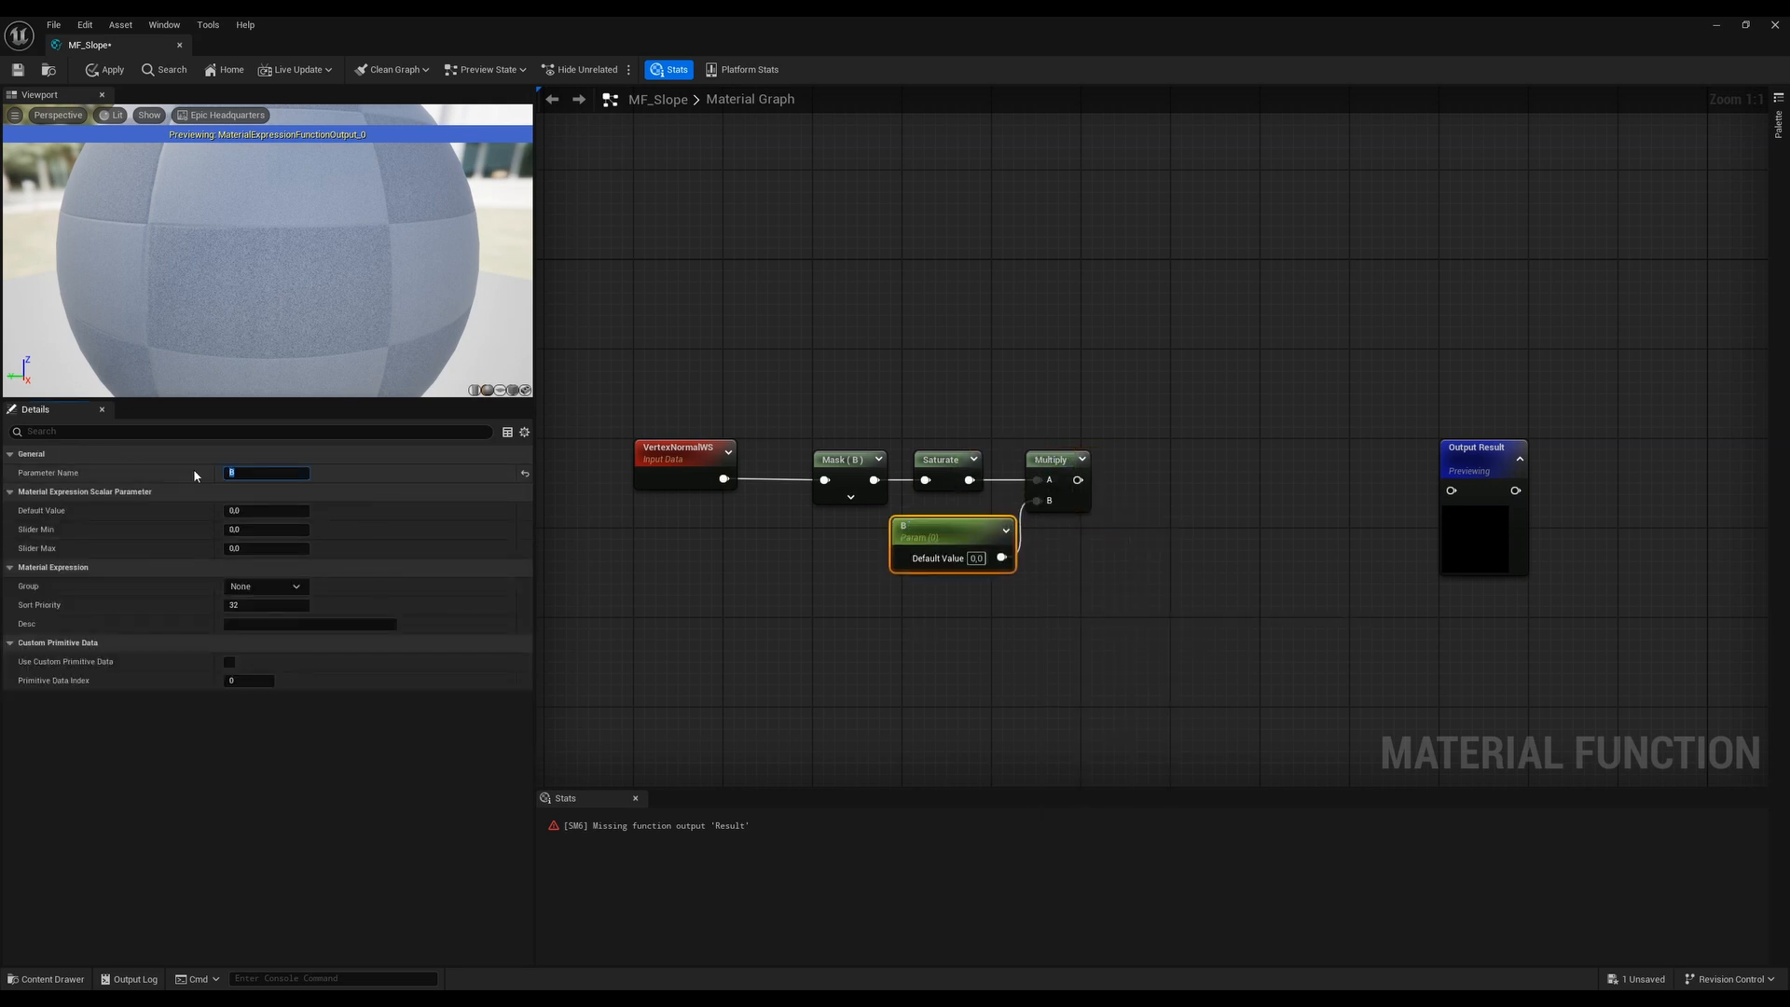
type("Slope Amount")
key("Return")
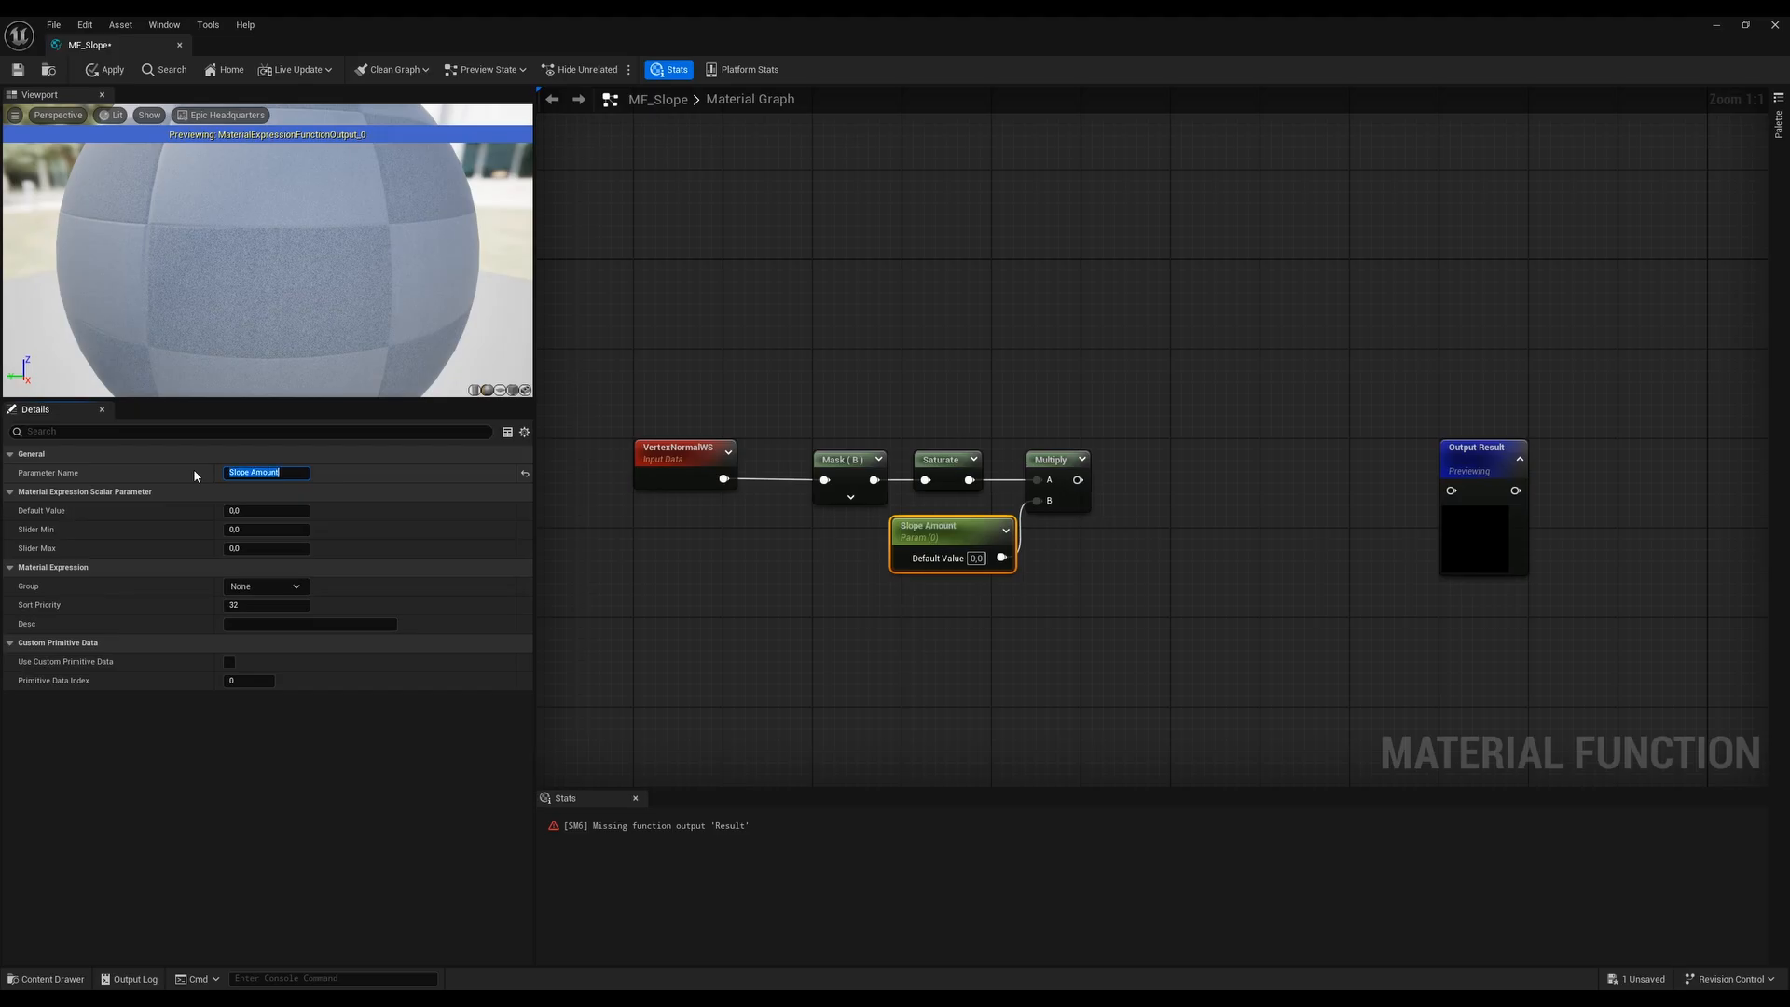
Set the Slope Amount parameter's default value to 1.1
left_click(985, 563)
type("1.1")
key("Return")
left_click(1221, 560)
Add a Power node after Multiply, connect the Multiply output to its Base input, and align the nodes
right_click_drag(1458, 528, 1310, 524)
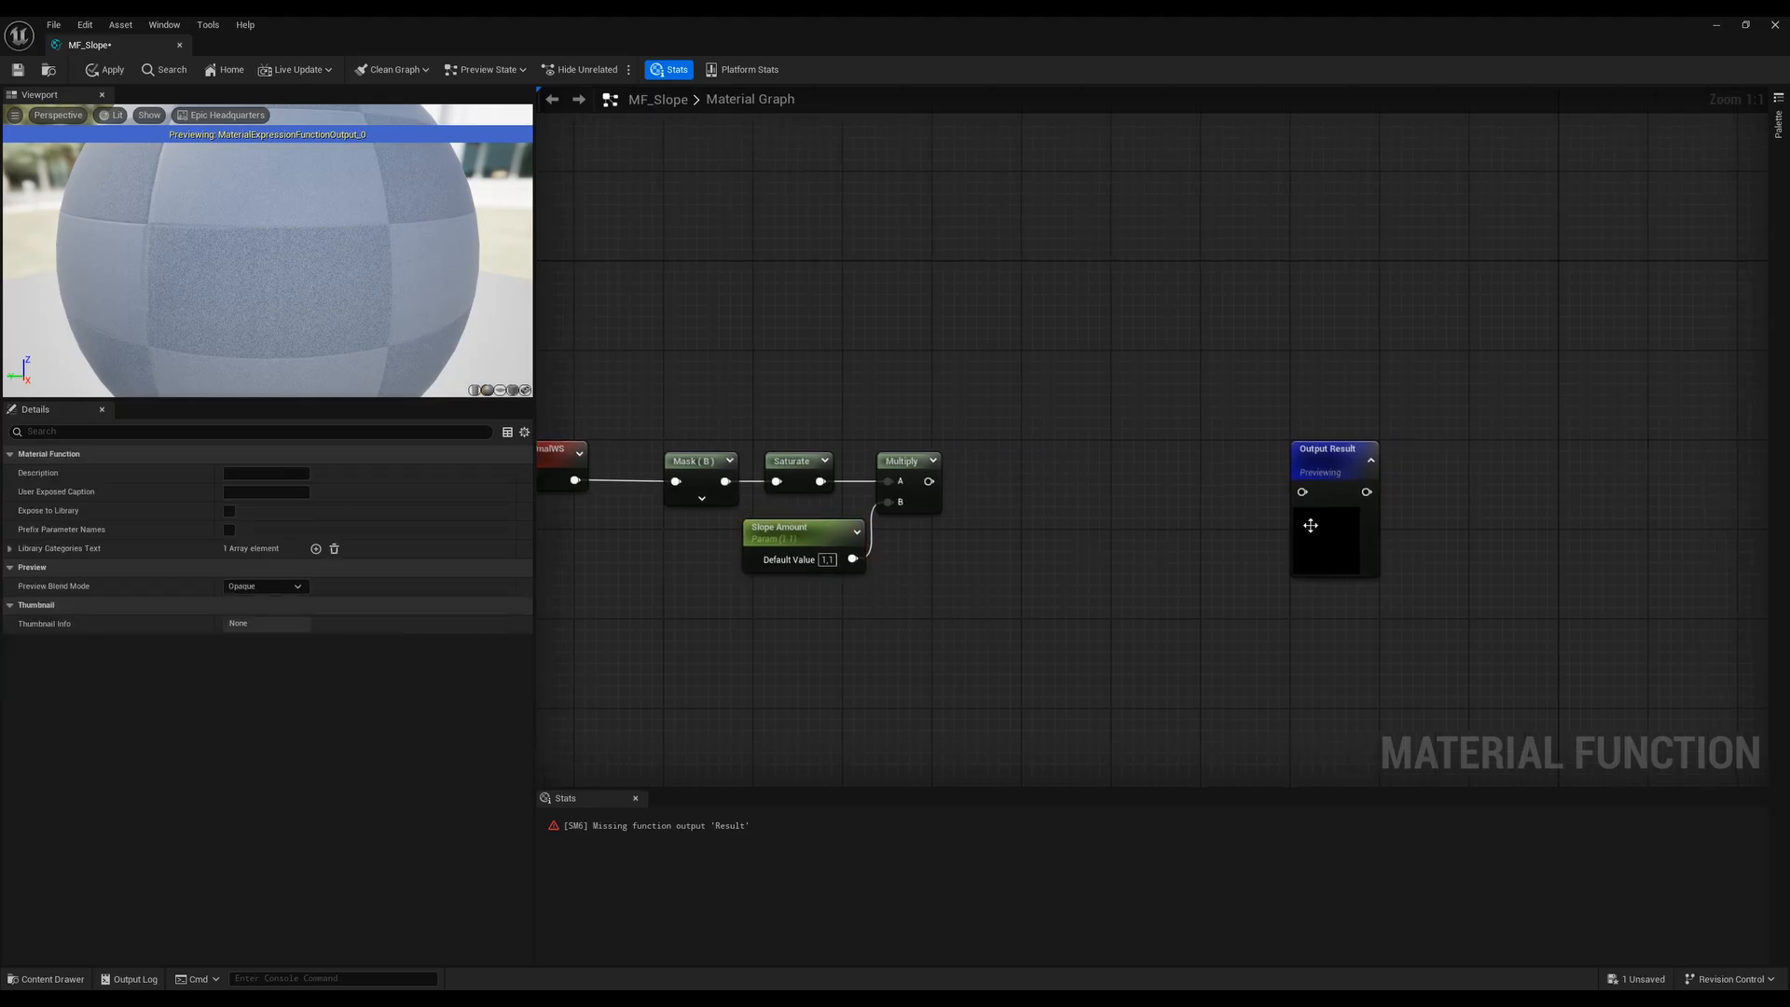
right_click(1040, 510)
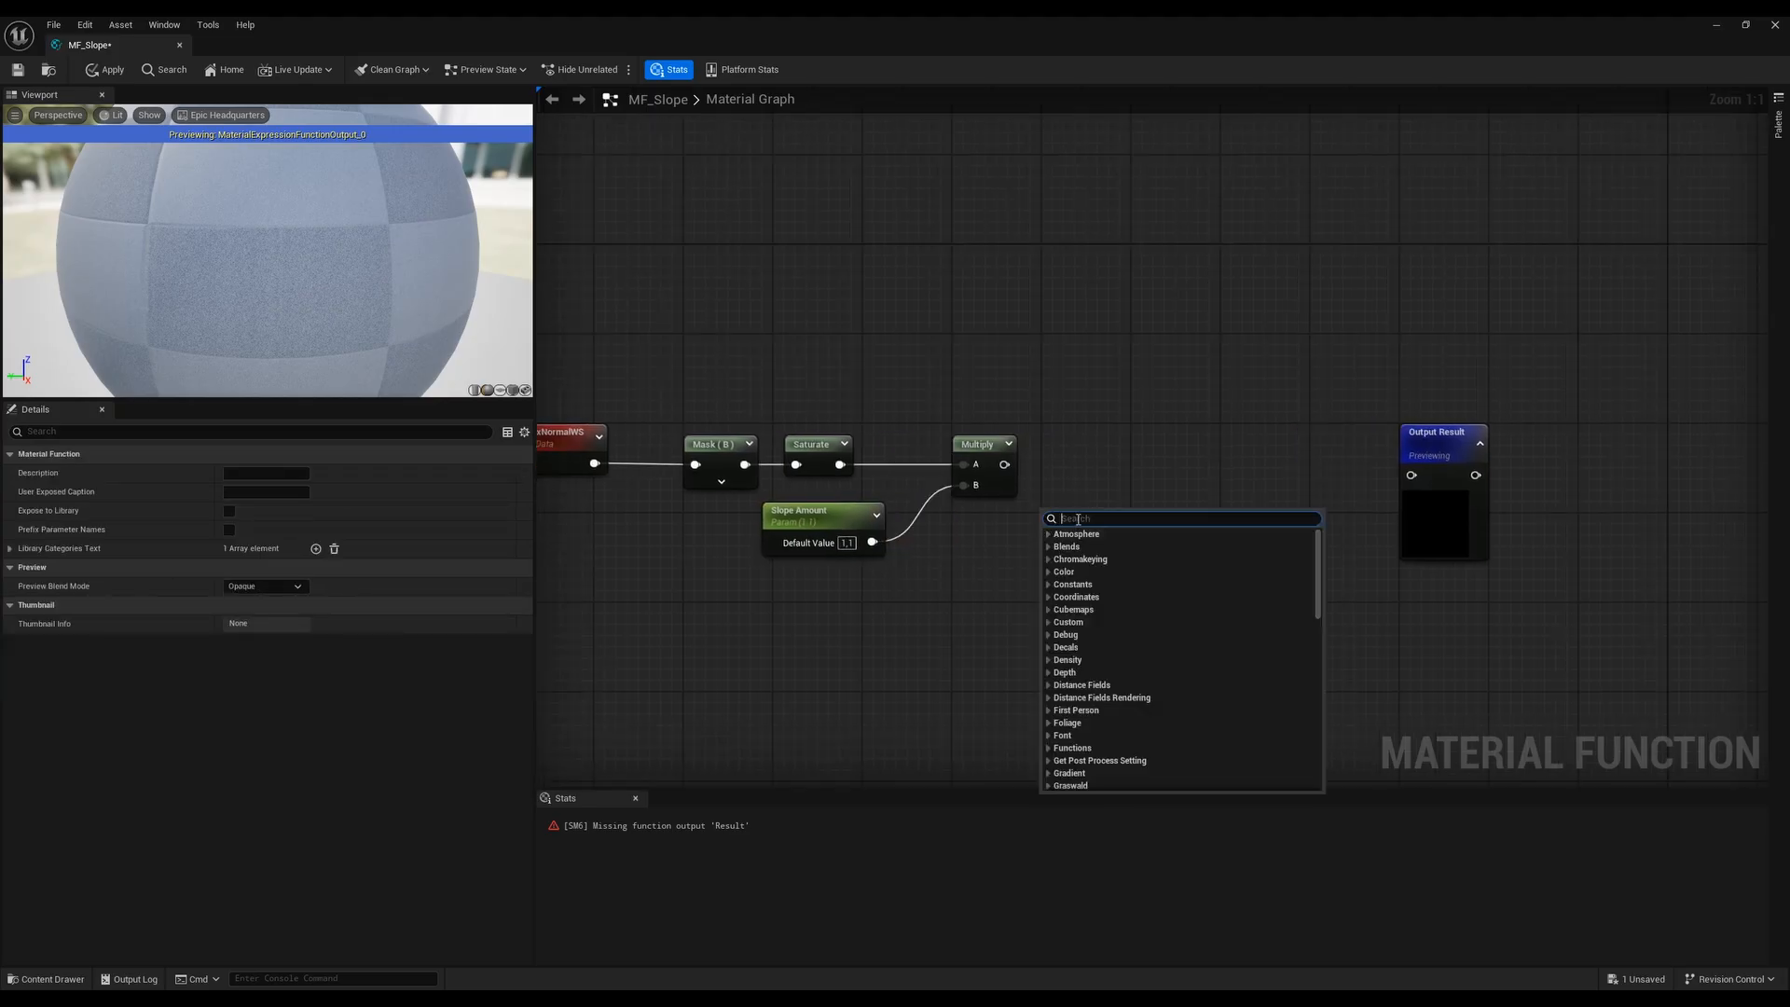
type("power")
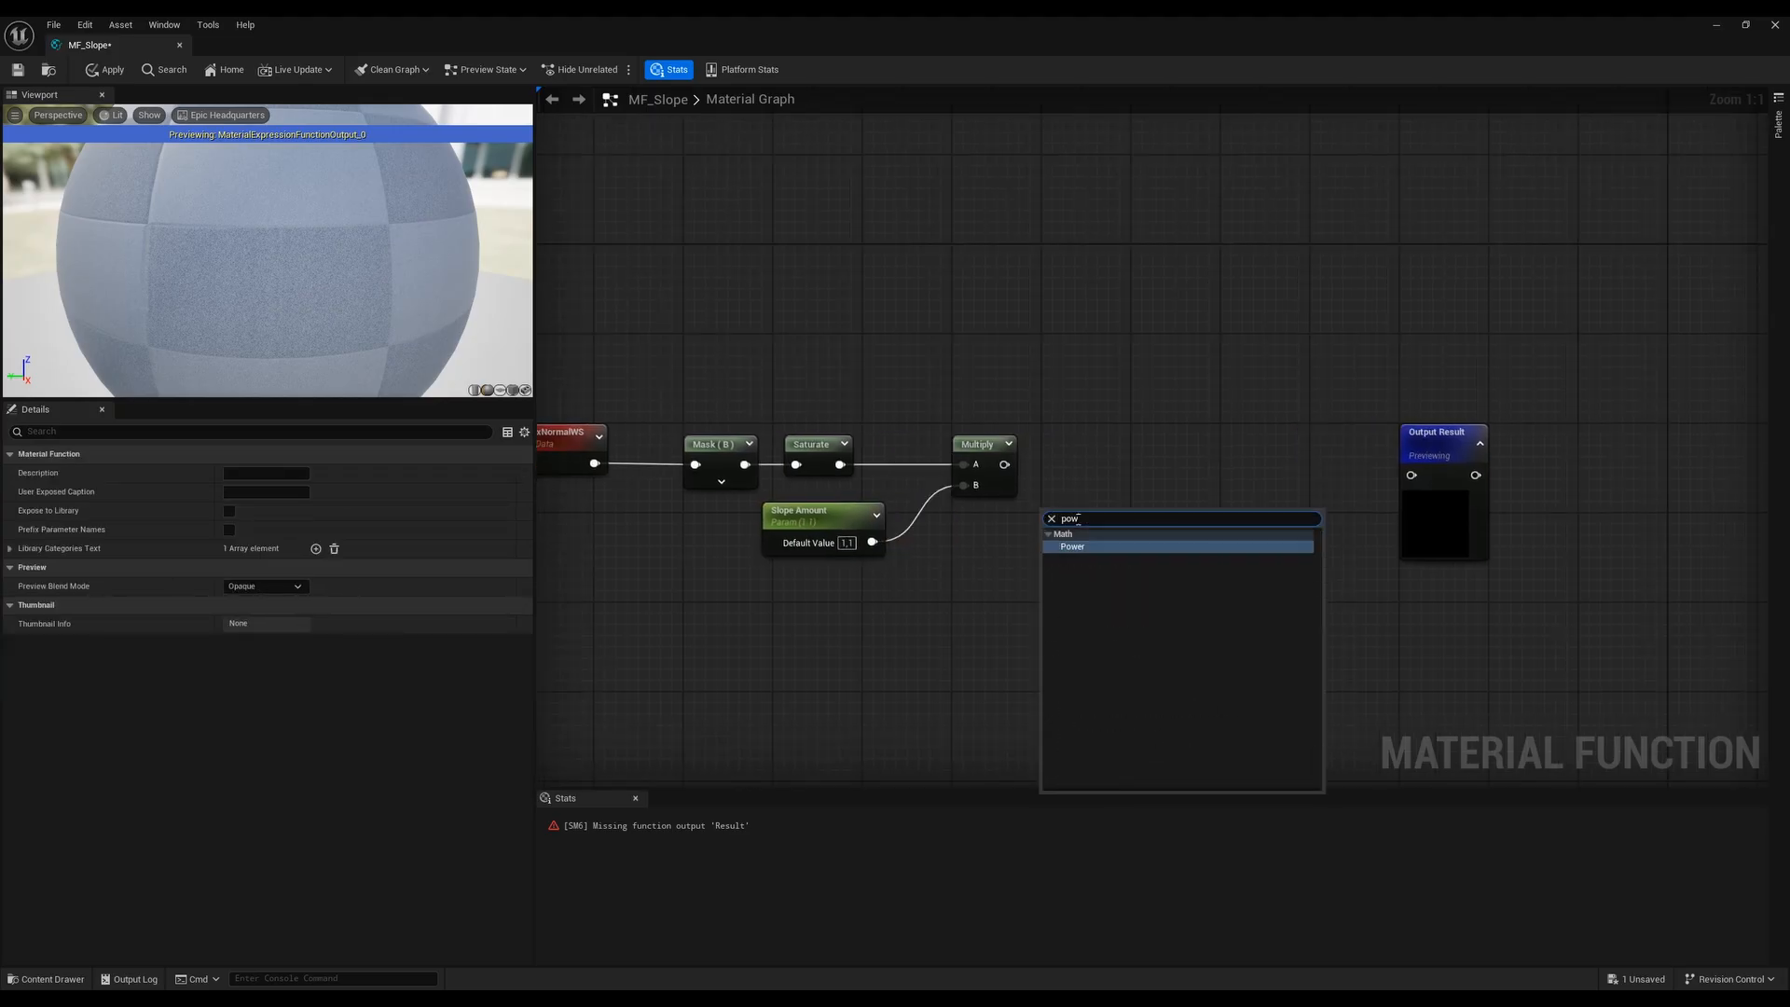
left_click(1072, 546)
left_click_drag(1086, 515, 1130, 455)
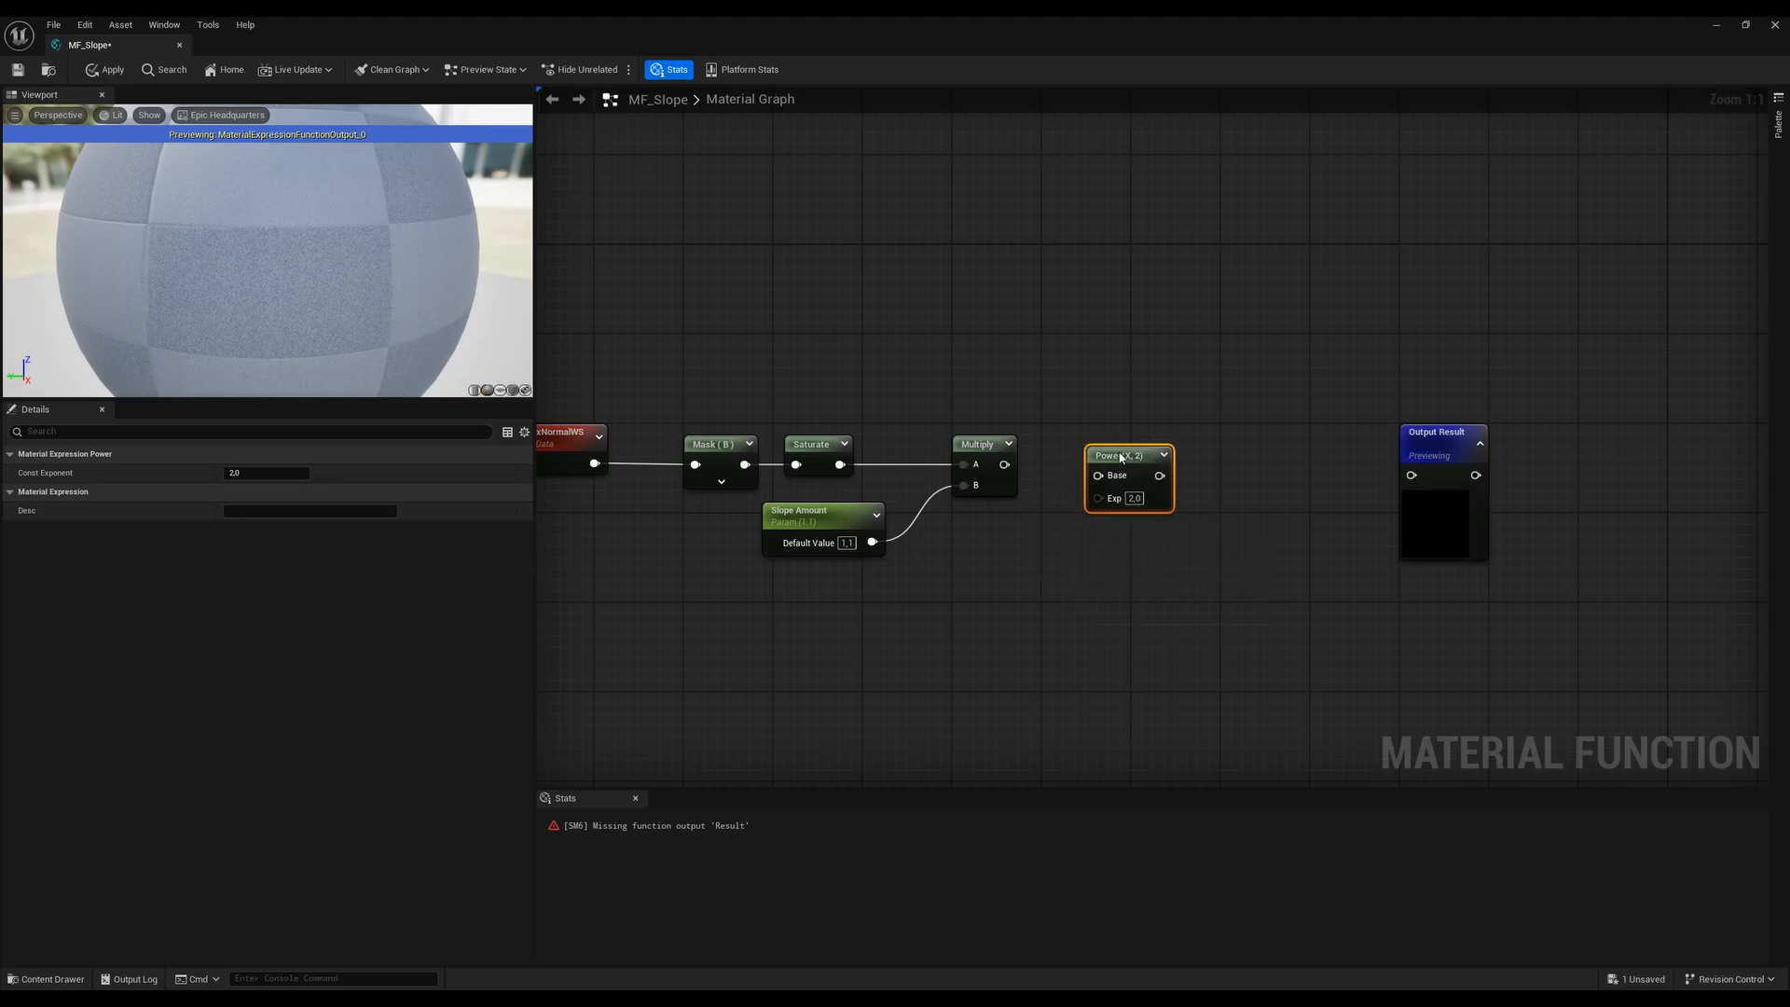
left_click_drag(1005, 465, 1002, 565)
left_click(1126, 458)
left_click(1044, 462)
left_click(1003, 564)
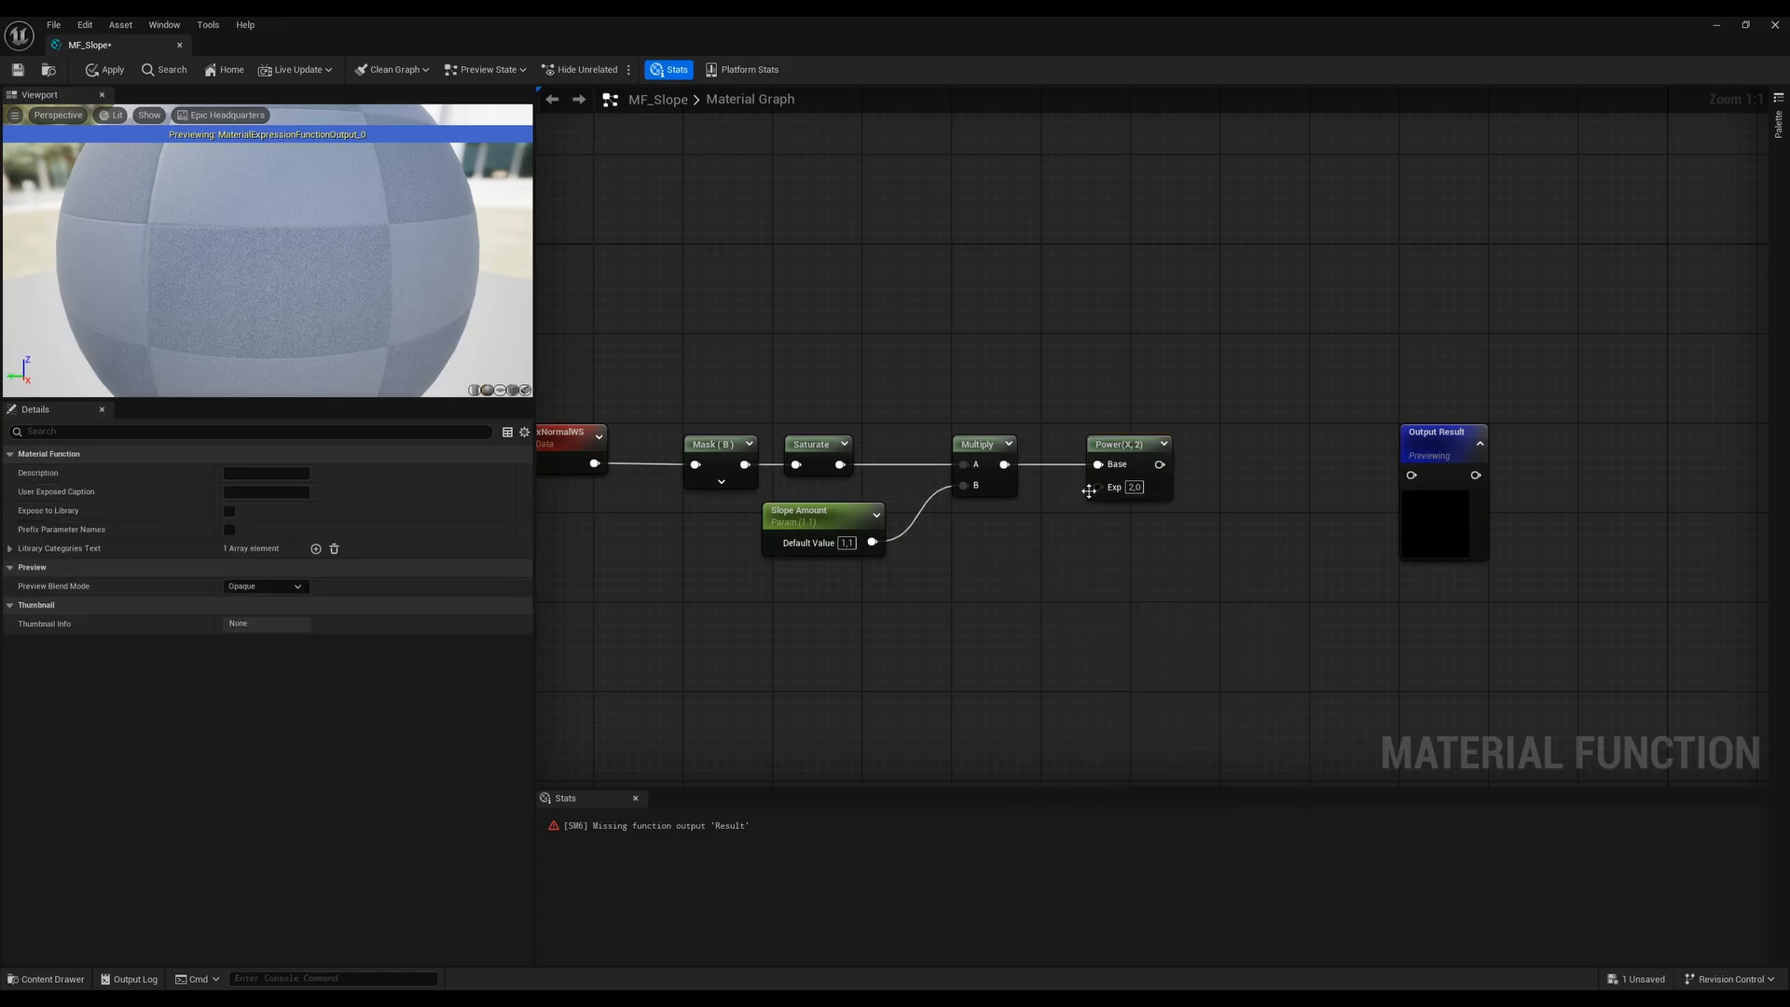
right_click(1098, 487)
left_click(1153, 594)
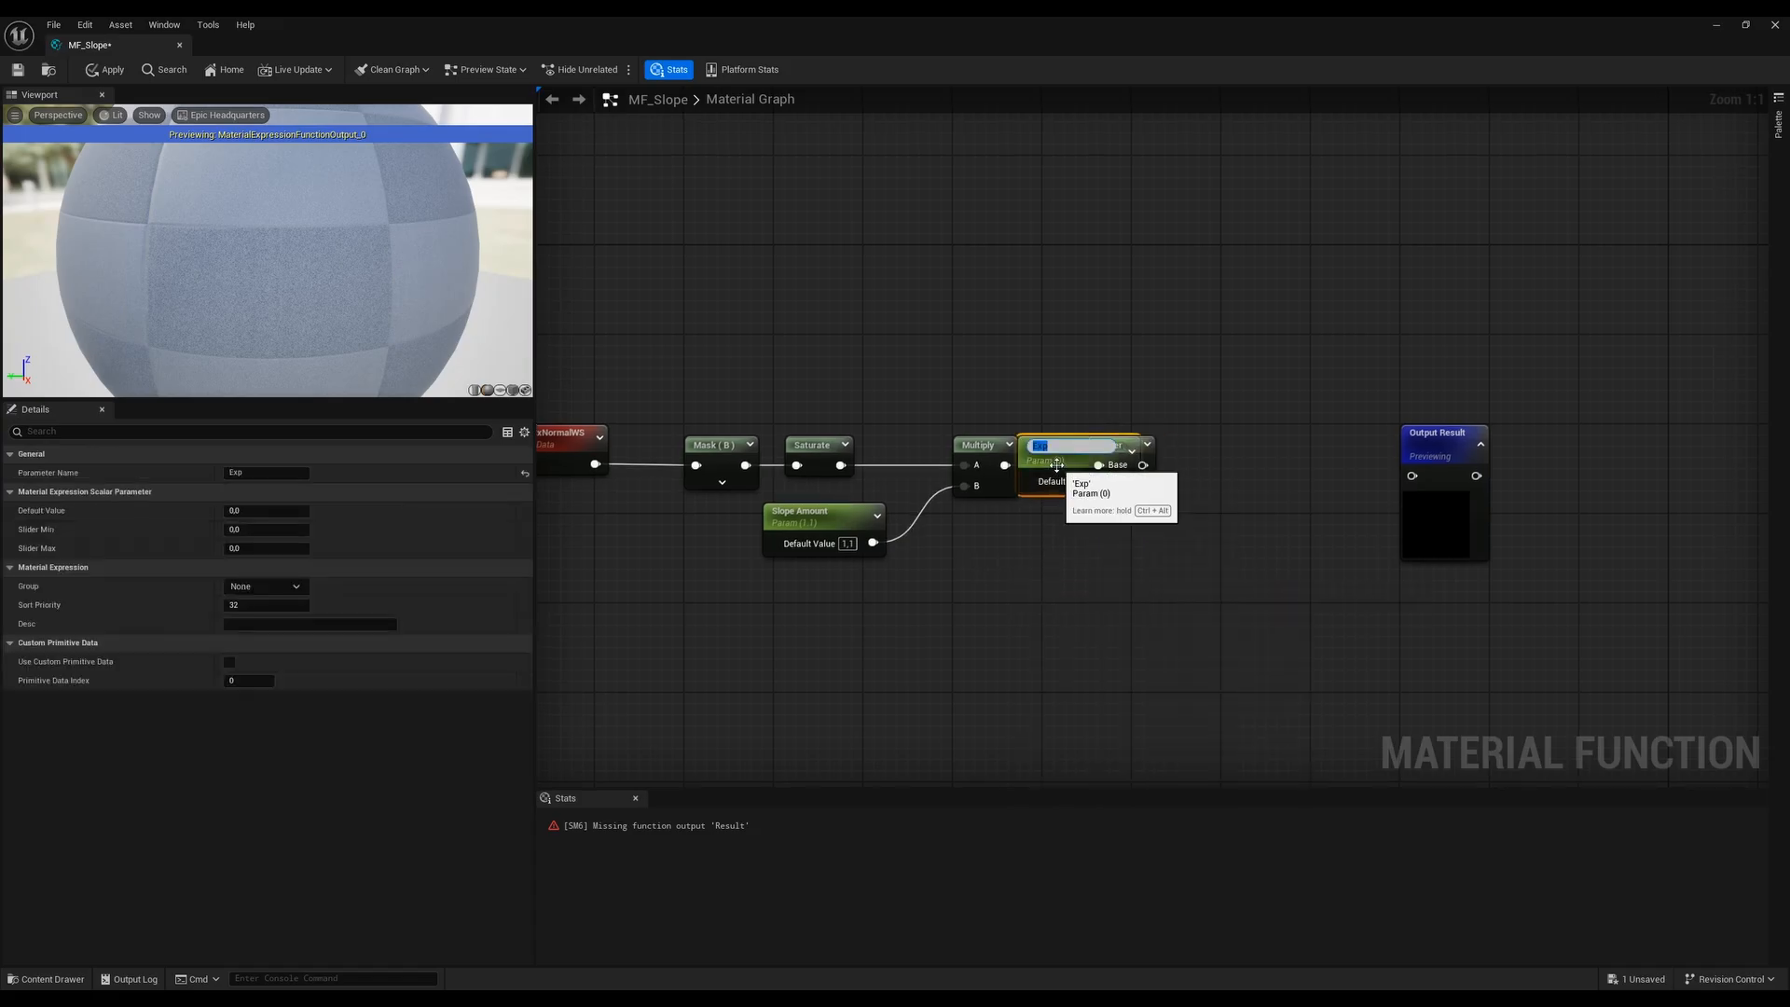
left_click_drag(1072, 445, 988, 571)
left_click(882, 646)
left_click(960, 585)
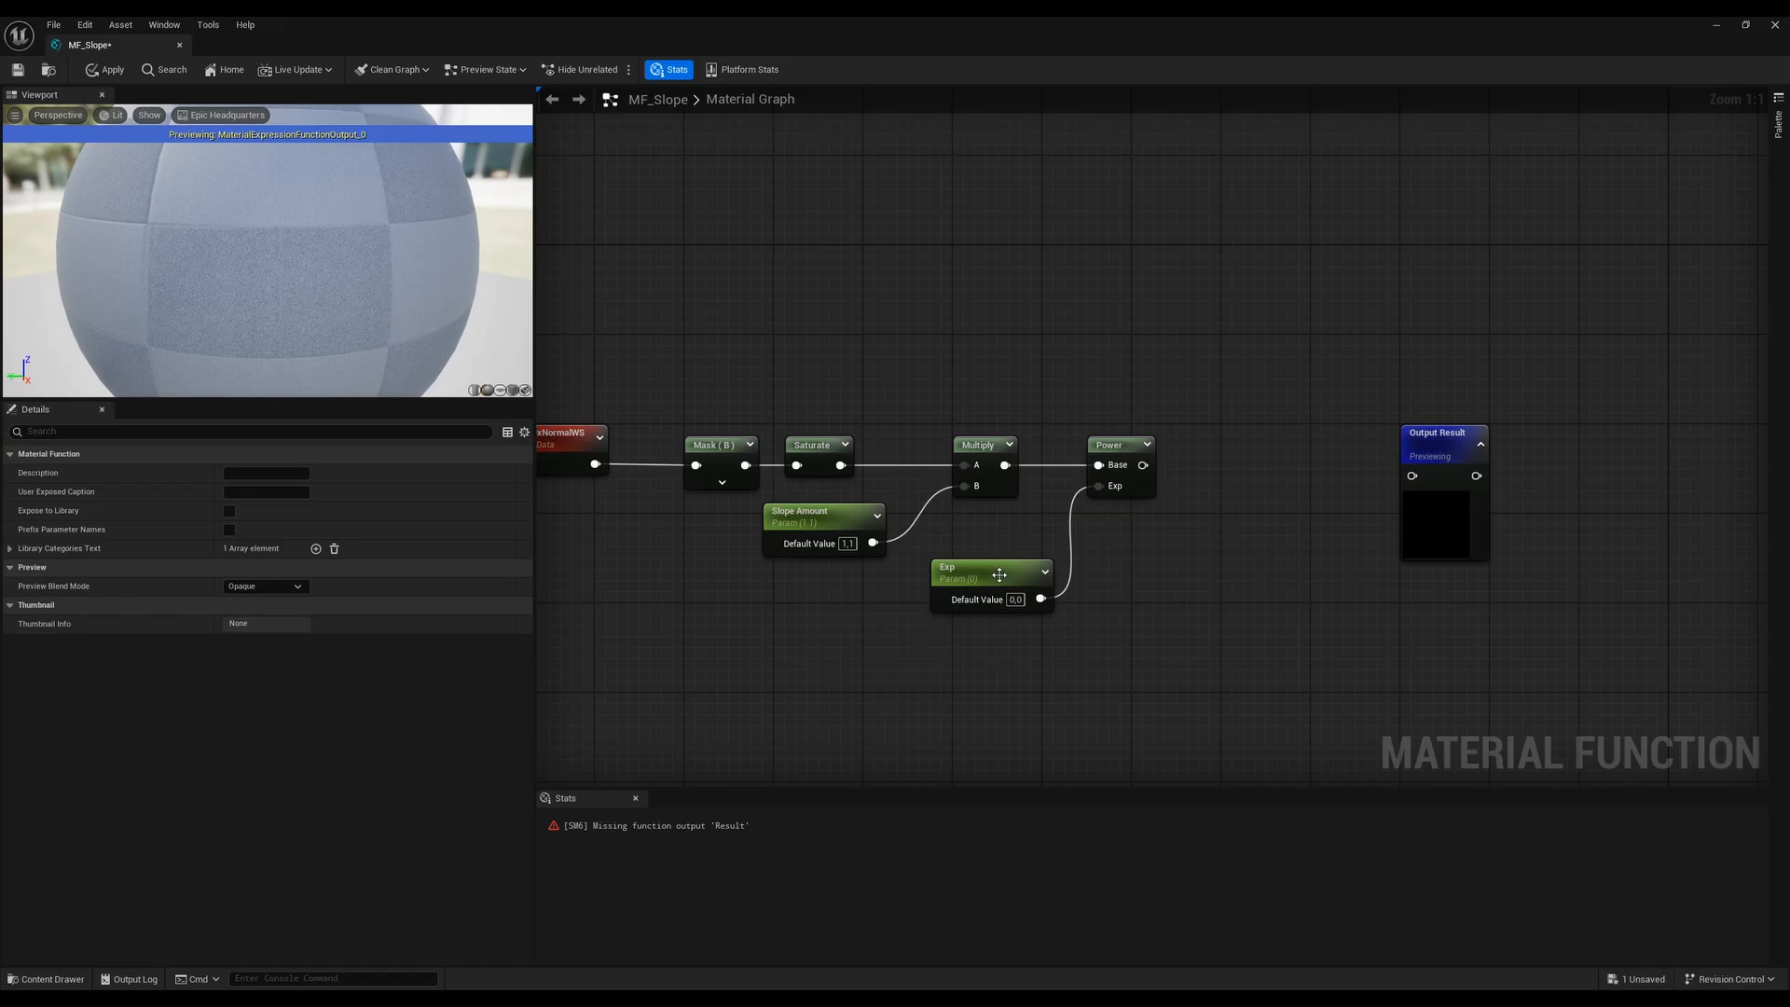
left_click(225, 475)
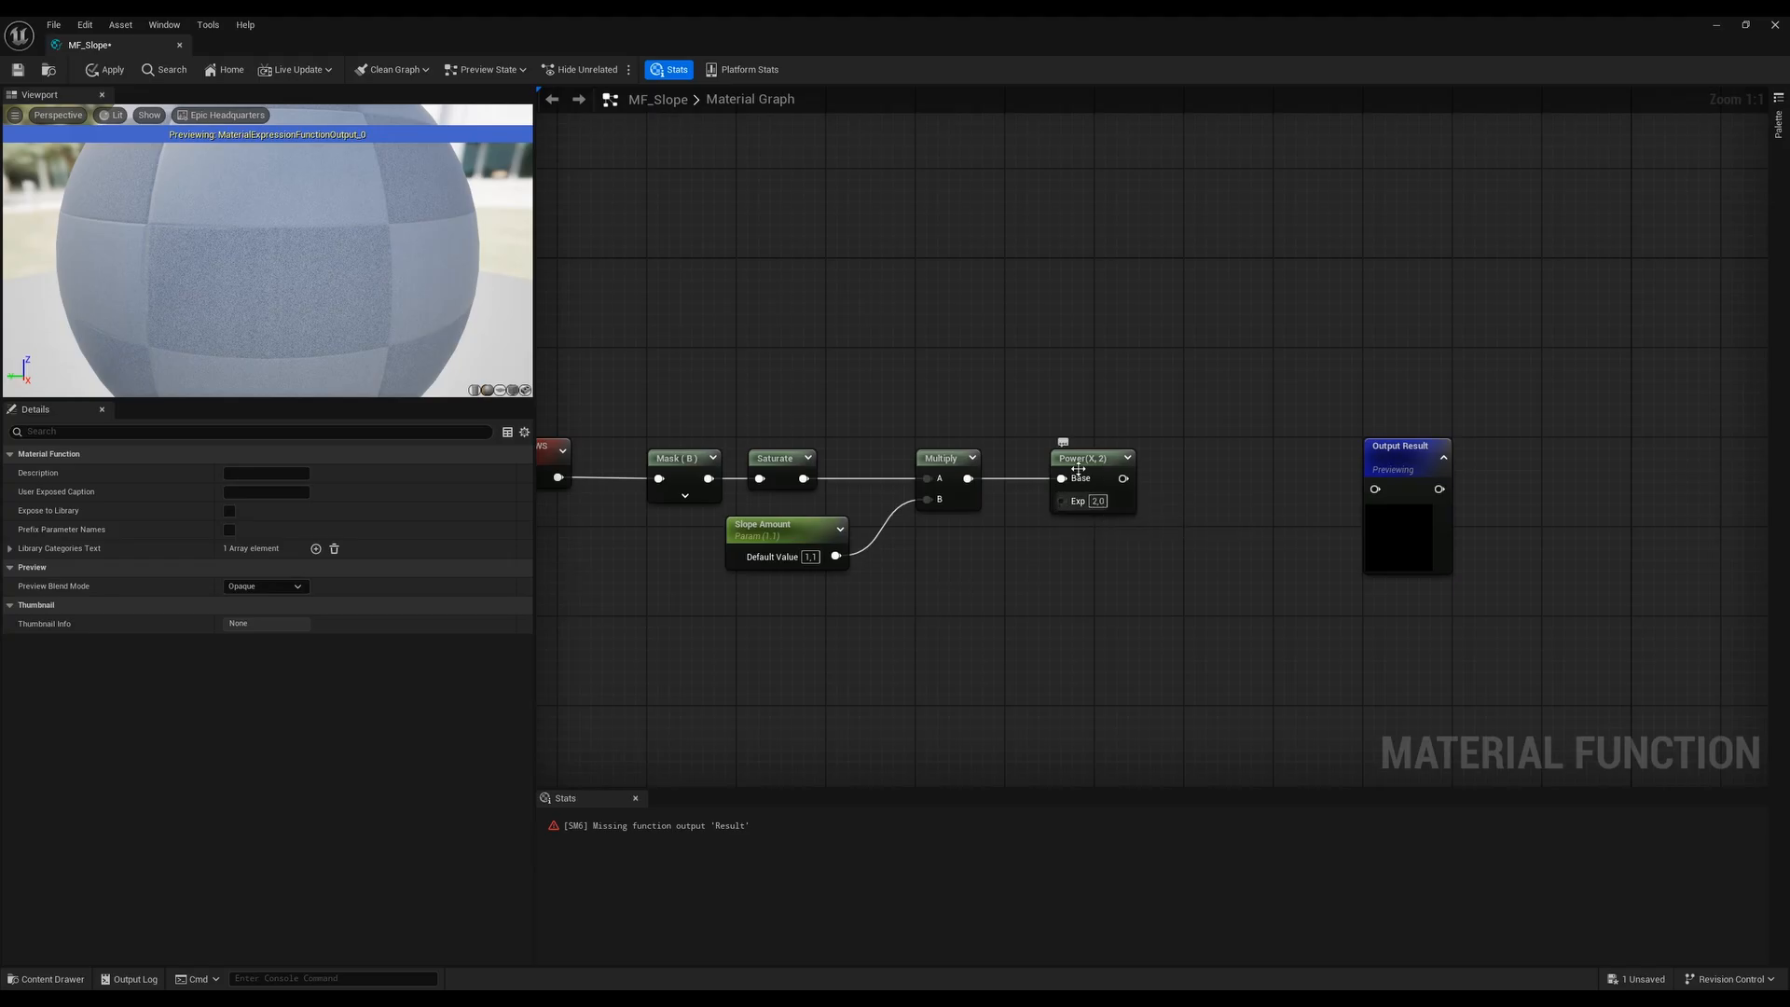
right_click(1060, 502)
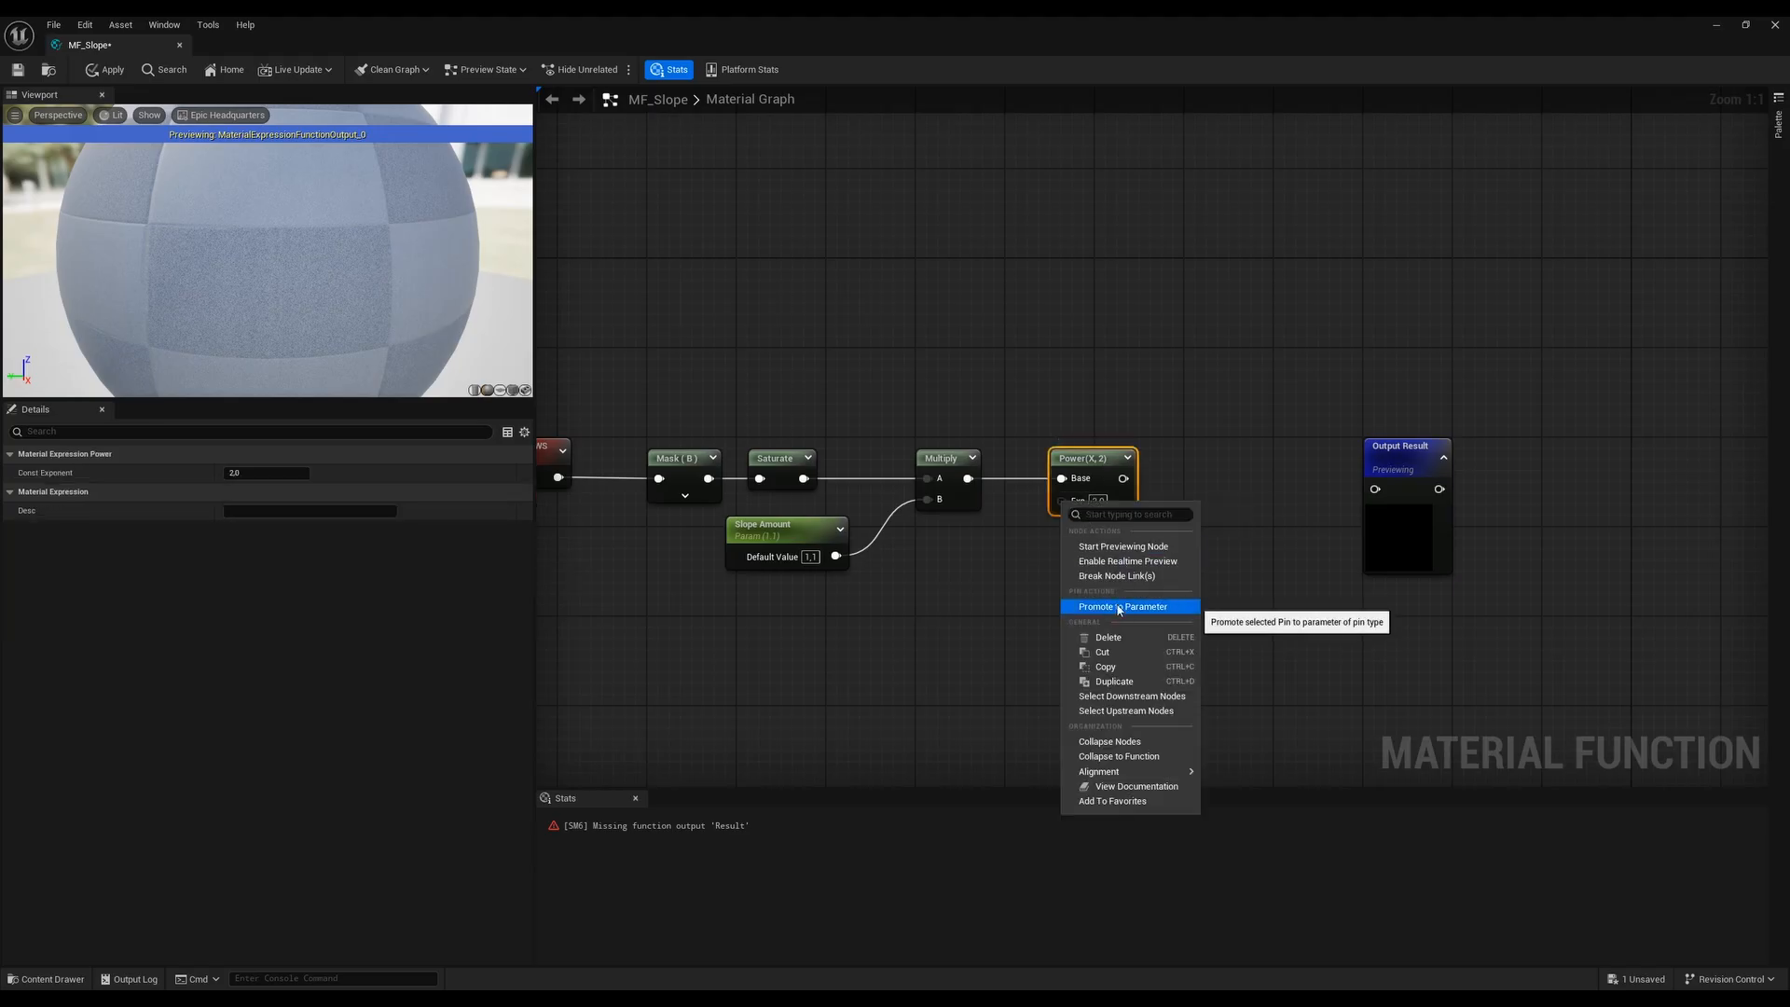
left_click(947, 617)
Add a scalar parameter named Slope Falloff below the Power node and connect it to the Exp input
left_click(960, 580)
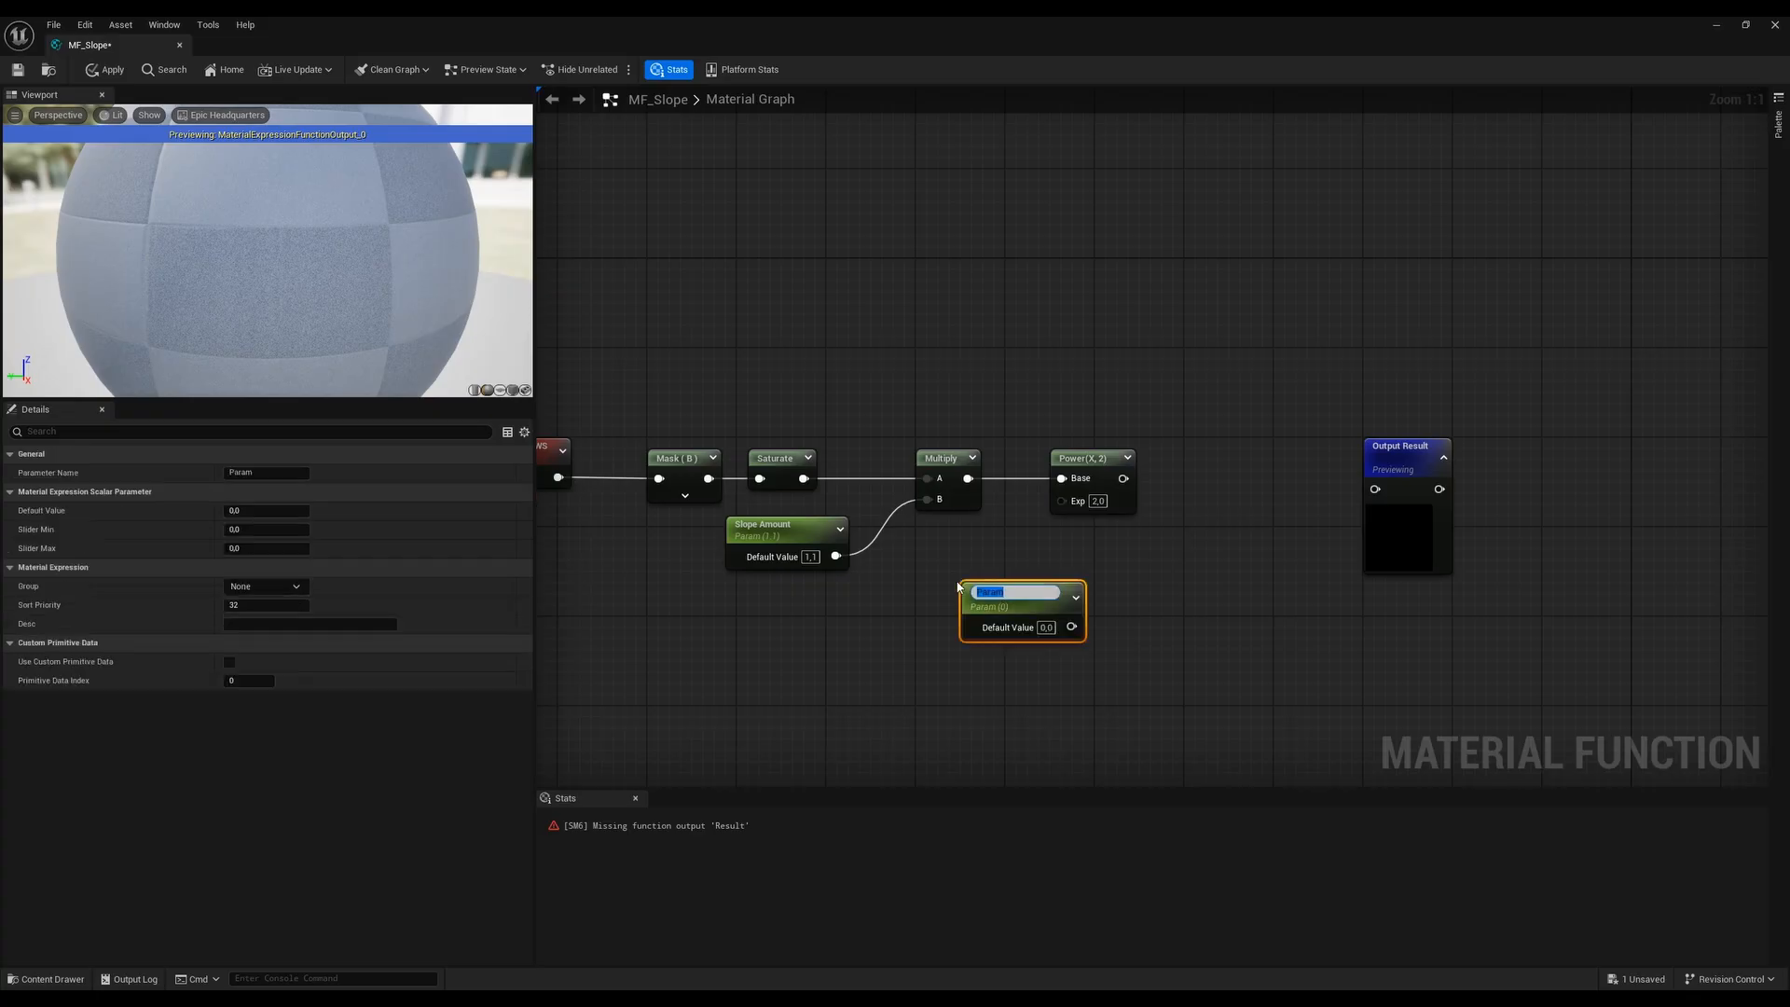
type("SD")
type("ope Fallour")
left_click(295, 472)
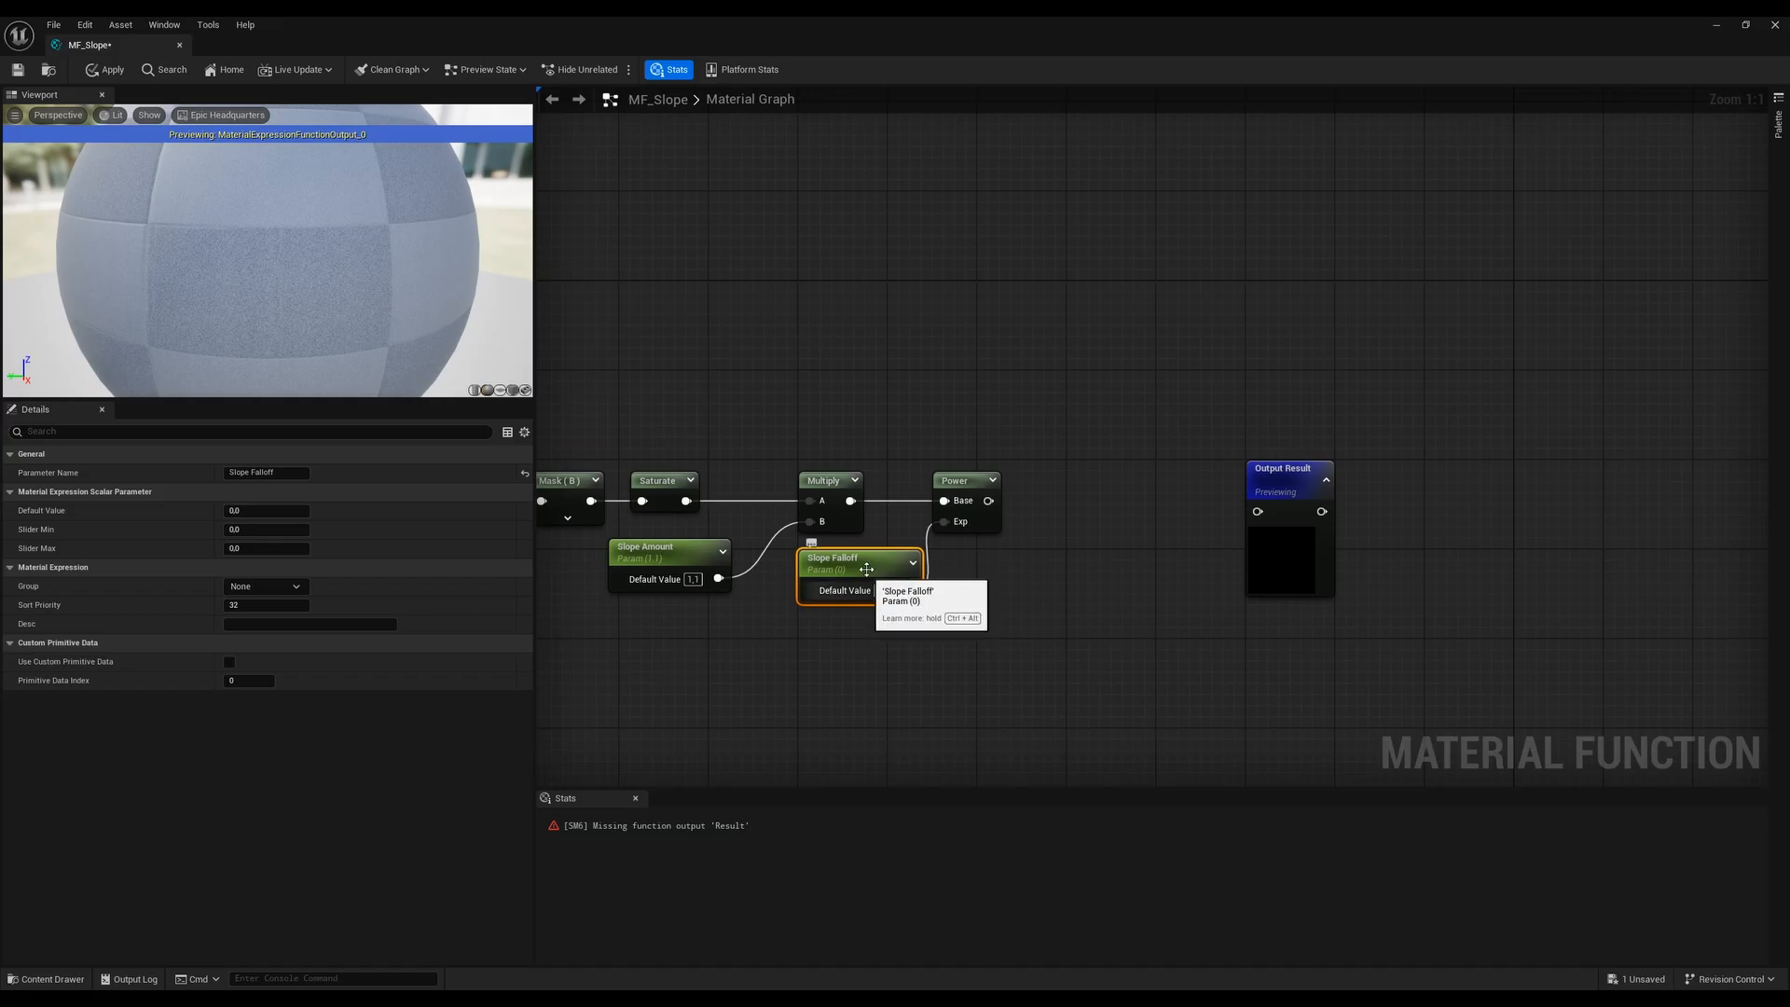
Set the Slope Falloff parameter's default value to 10
left_click(945, 616)
right_click_drag(945, 613, 1111, 616)
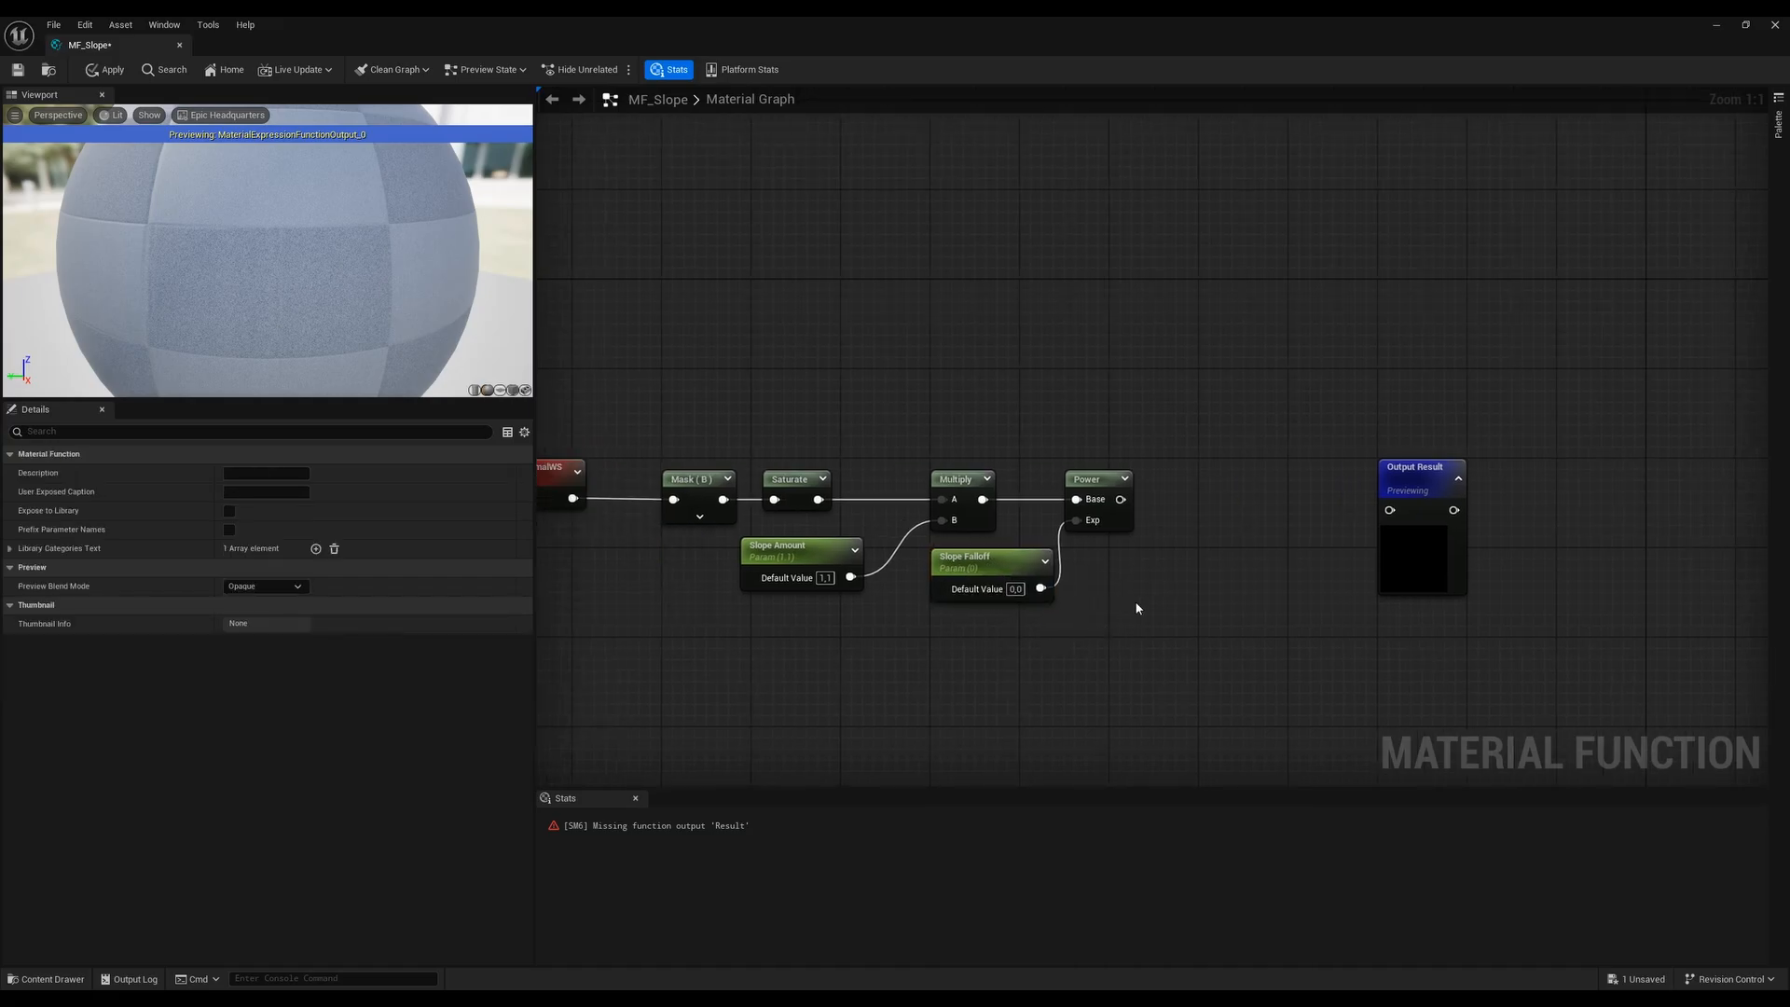
left_click(1015, 589)
type("10")
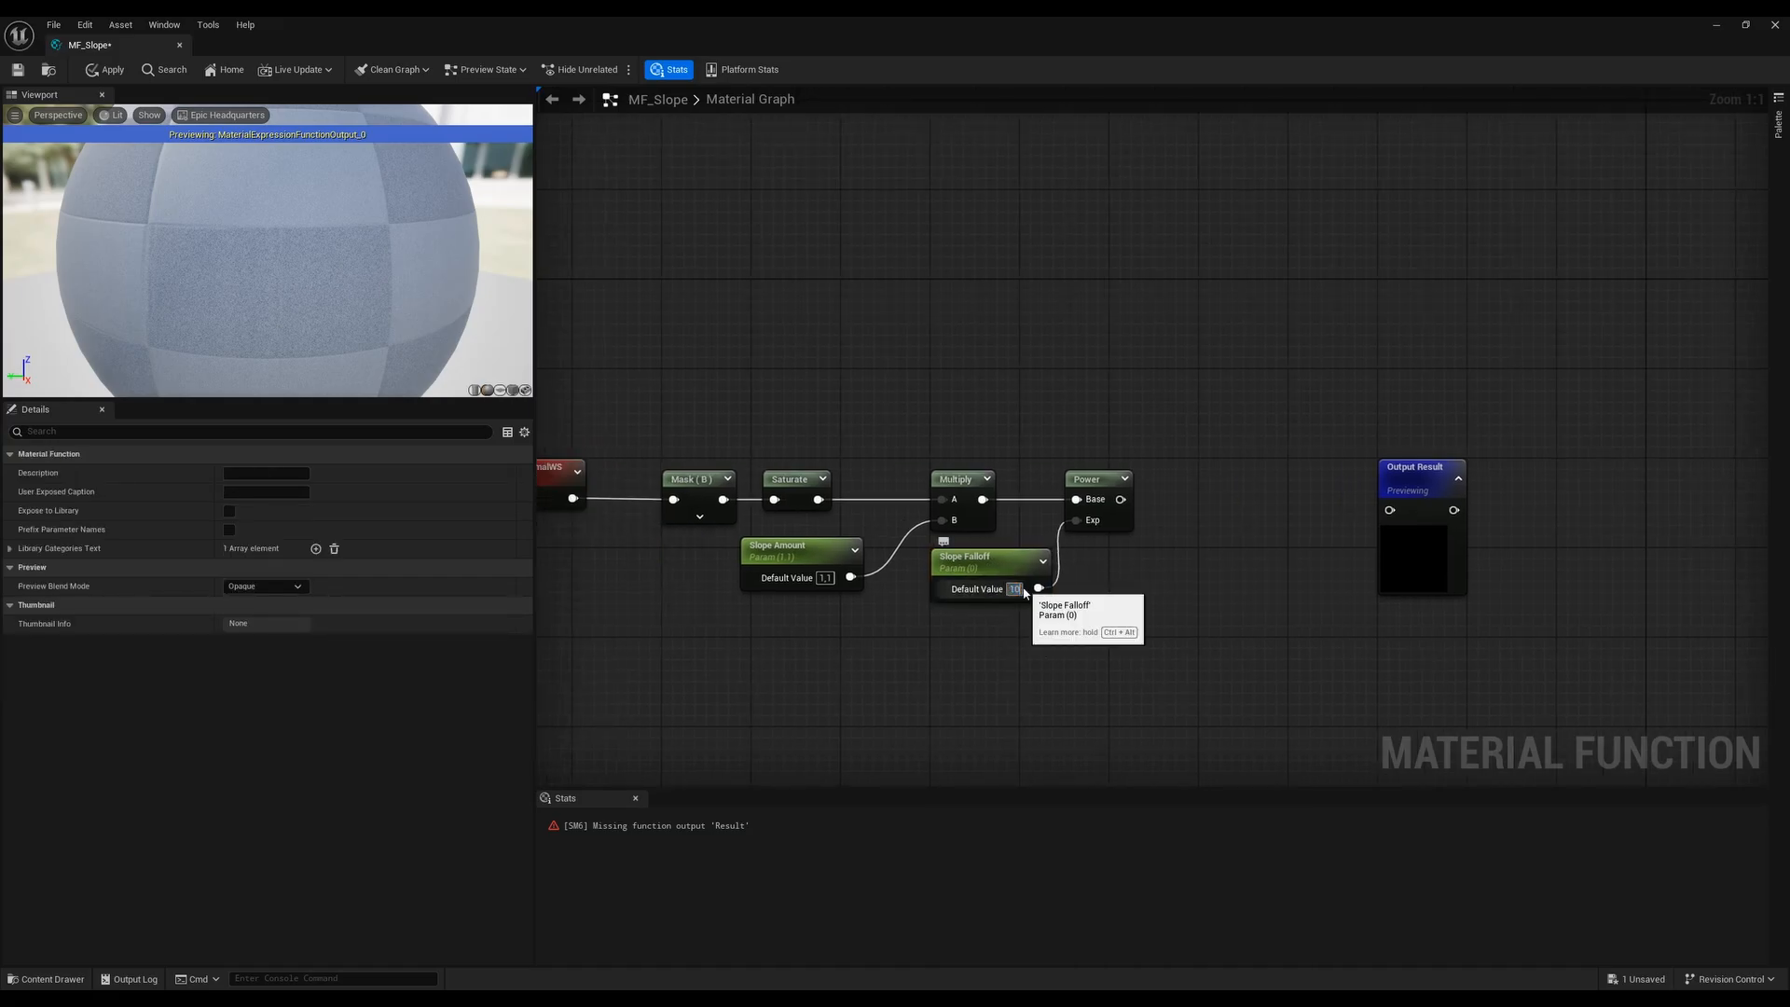
Add a Saturate node connected to the Power output and save the material function
key("Return")
right_click_drag(1216, 586, 1053, 585)
left_click_drag(956, 508, 1029, 512)
type("satura")
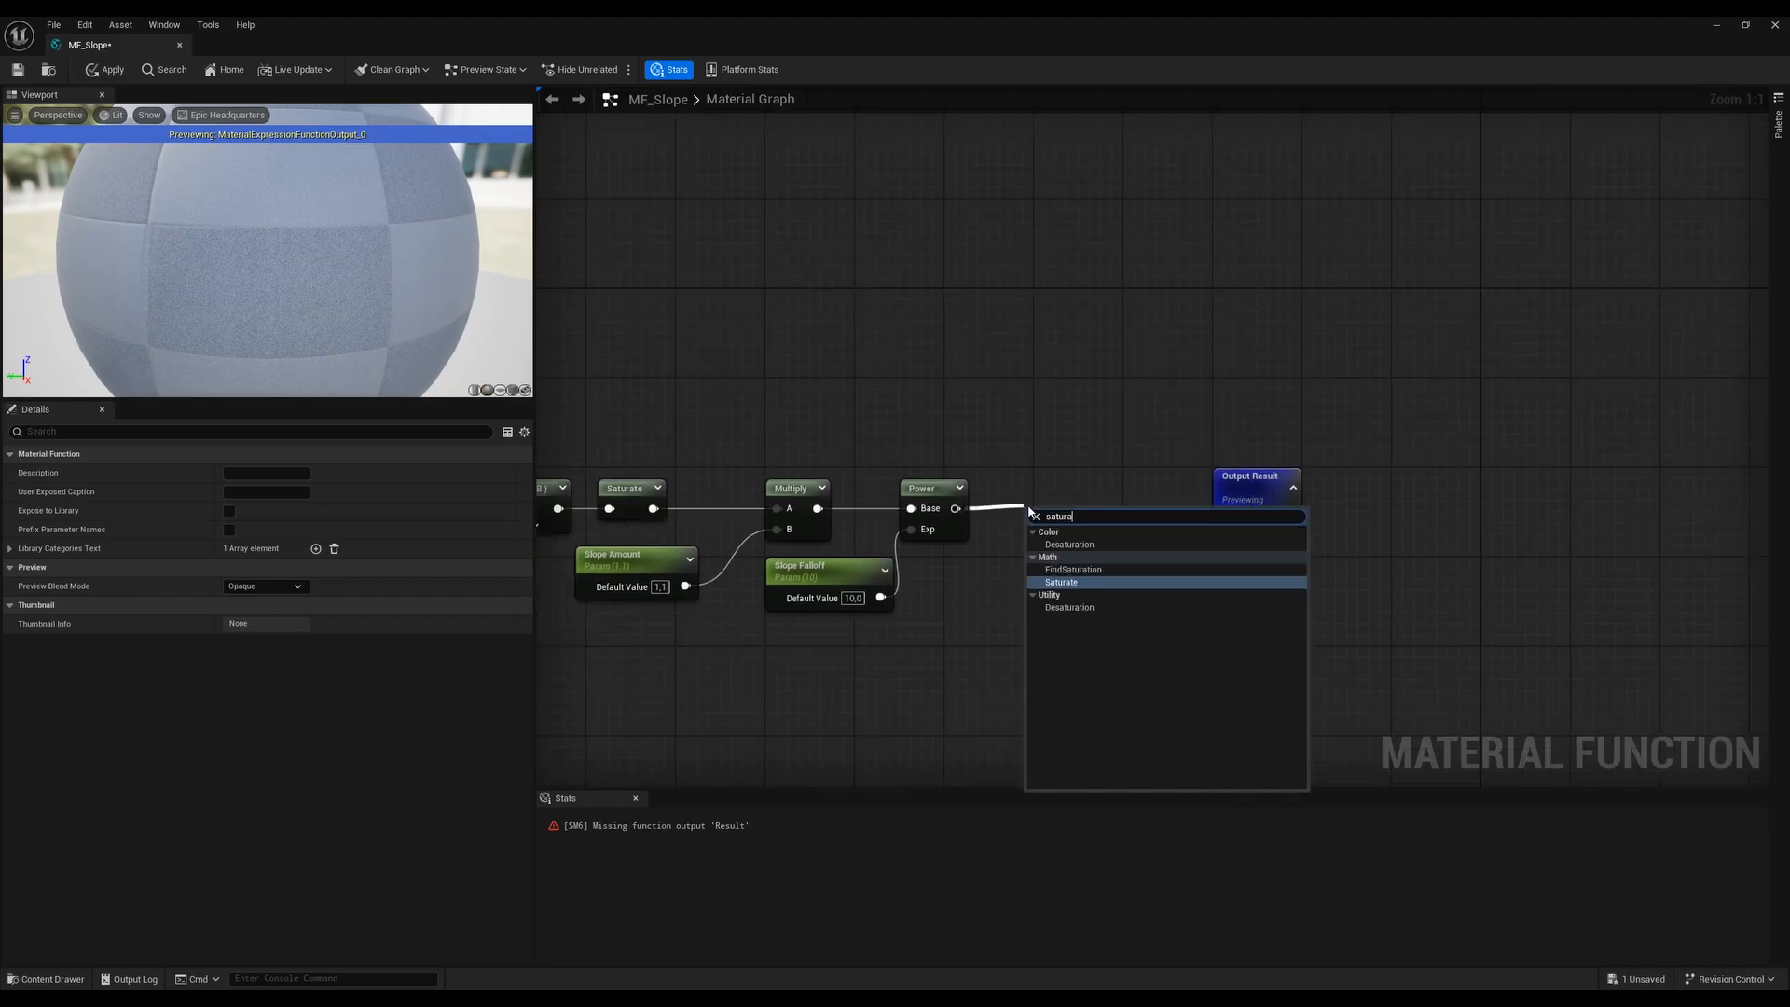
key("Return")
right_click_drag(992, 615, 1137, 593)
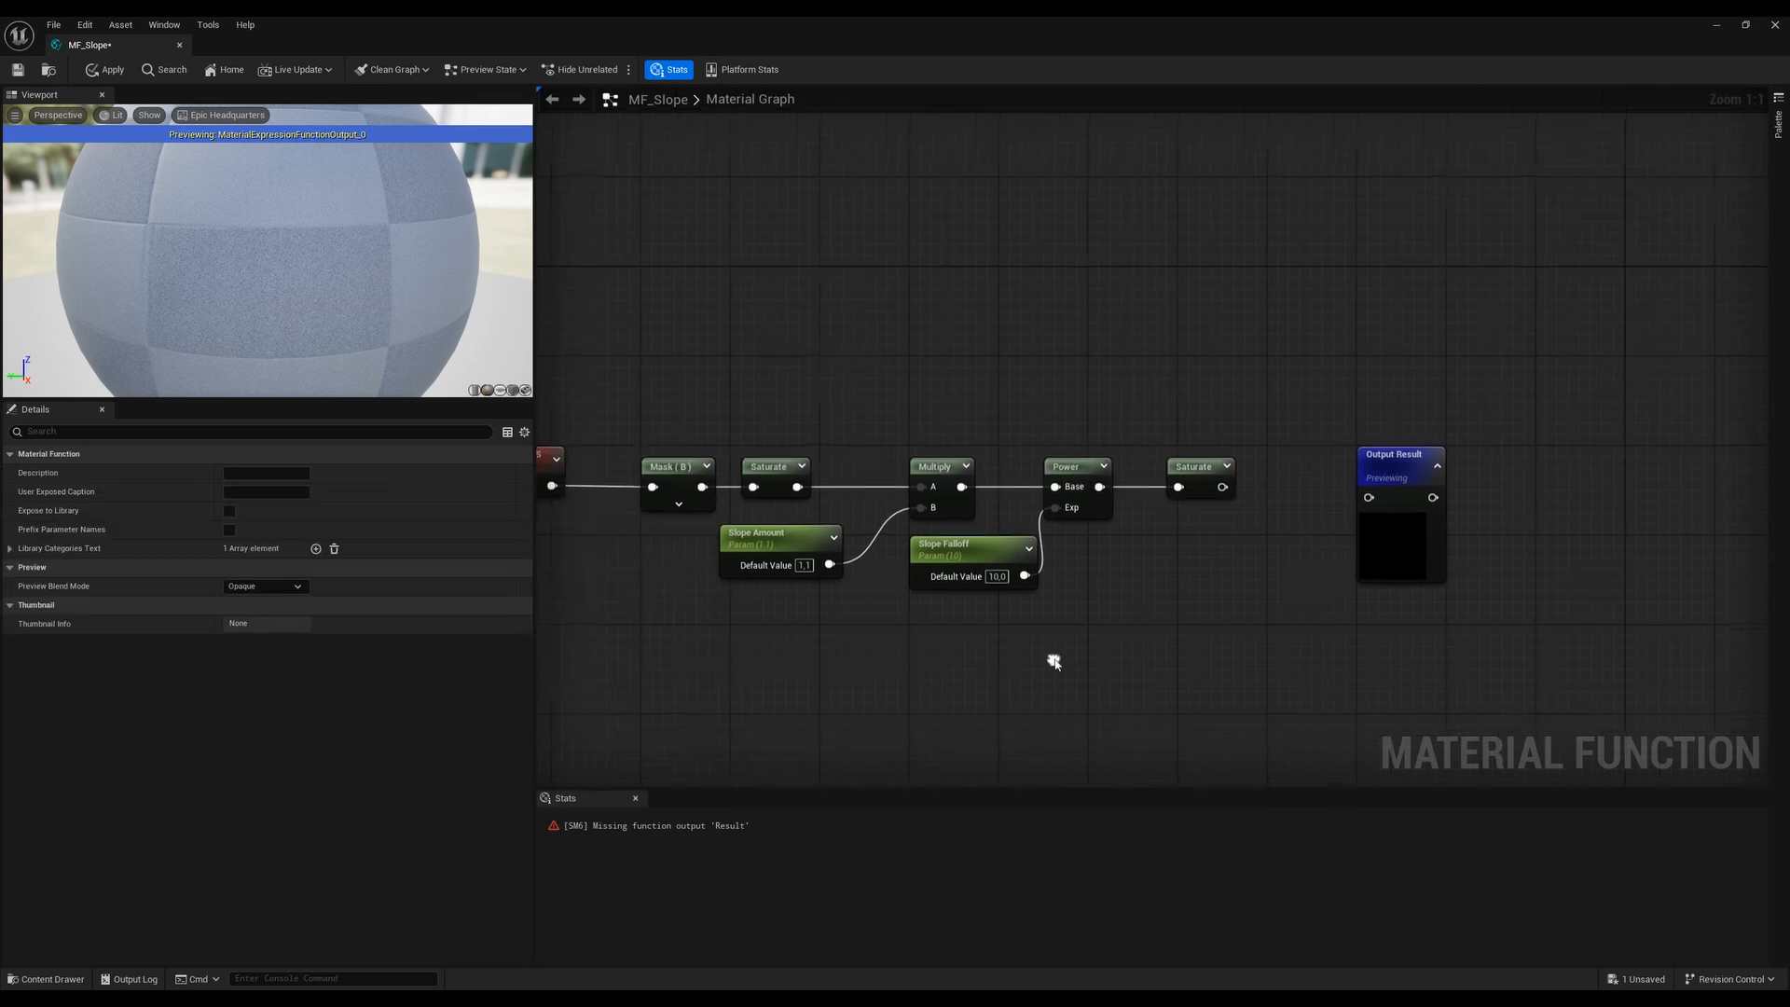
key("ctrl+s")
key("Home")
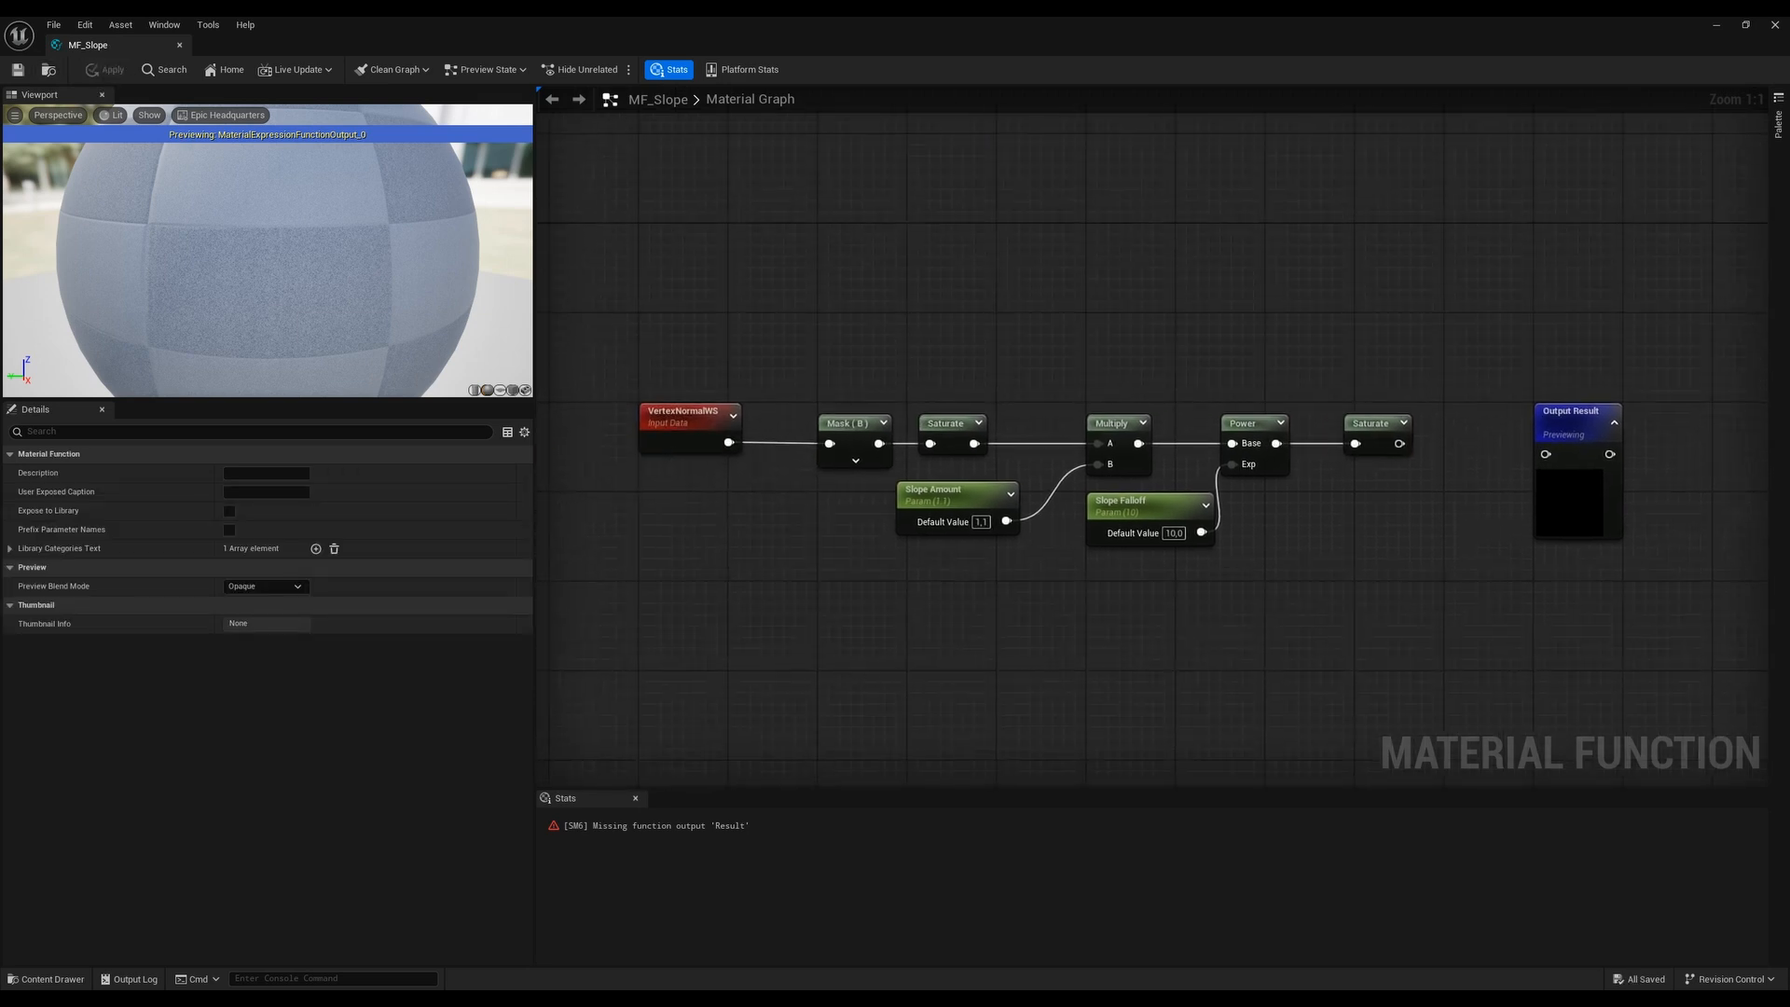
left_click_drag(648, 566, 1489, 352)
left_click_drag(703, 590, 1487, 369)
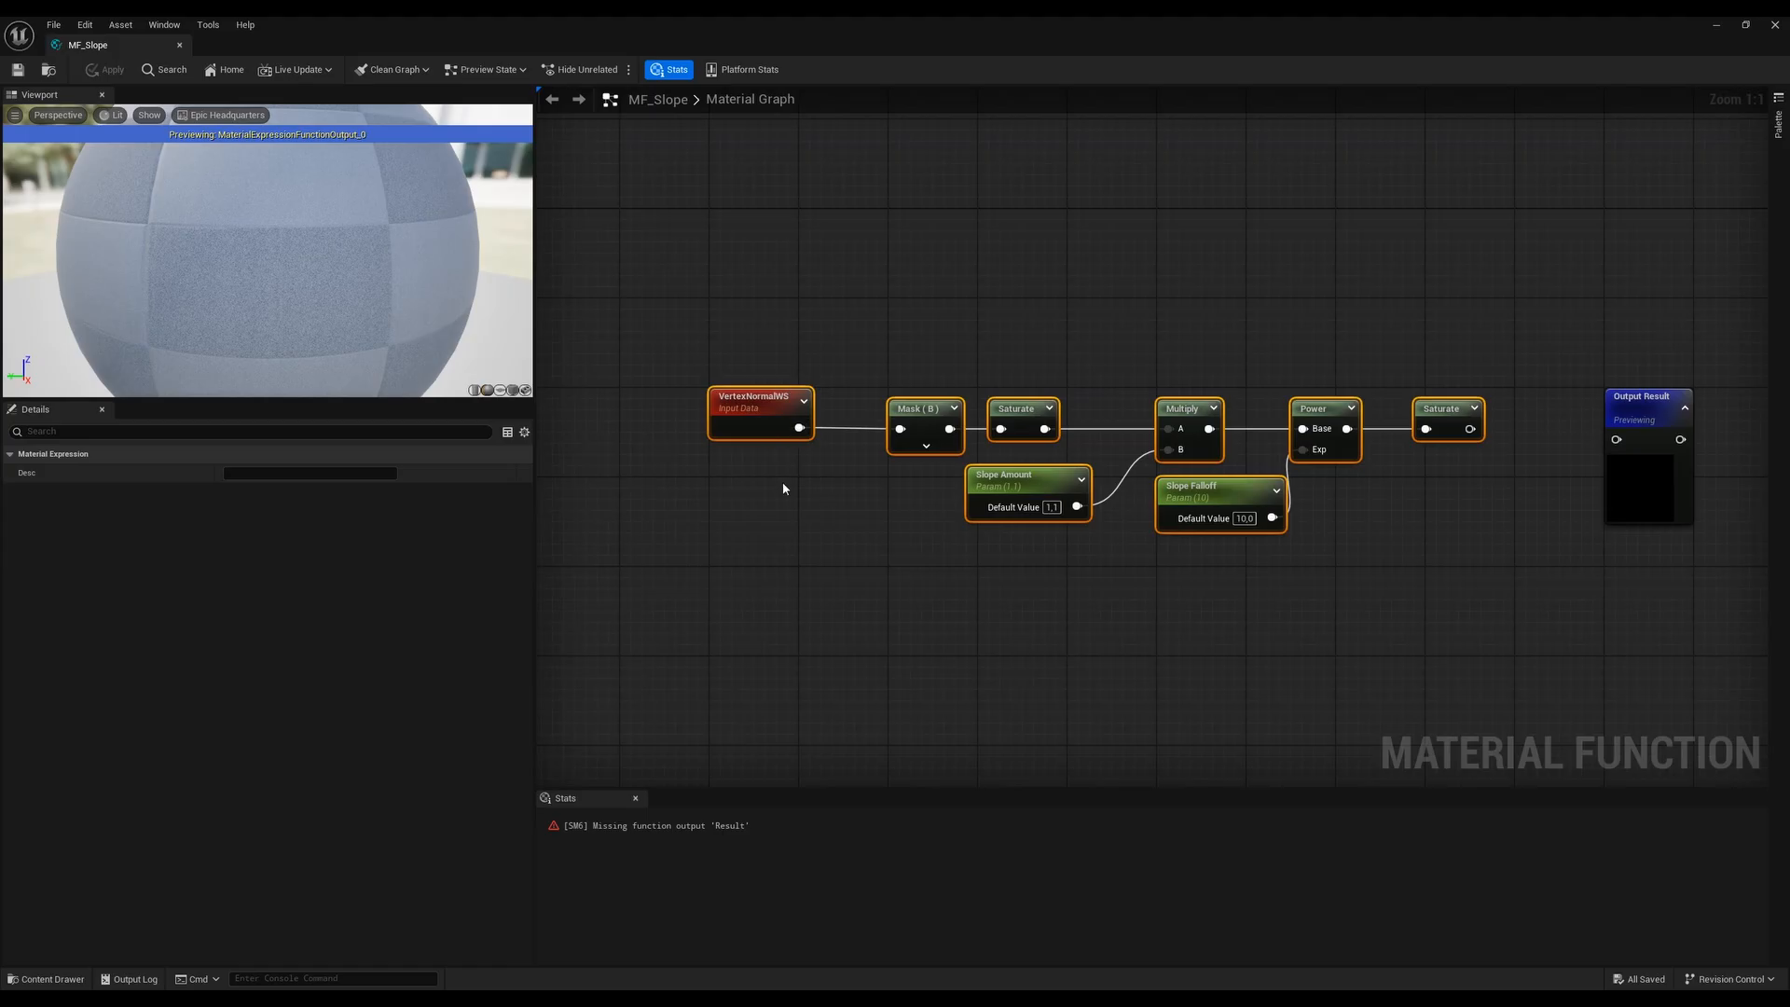
right_click_drag(777, 587, 752, 551)
left_click(799, 564)
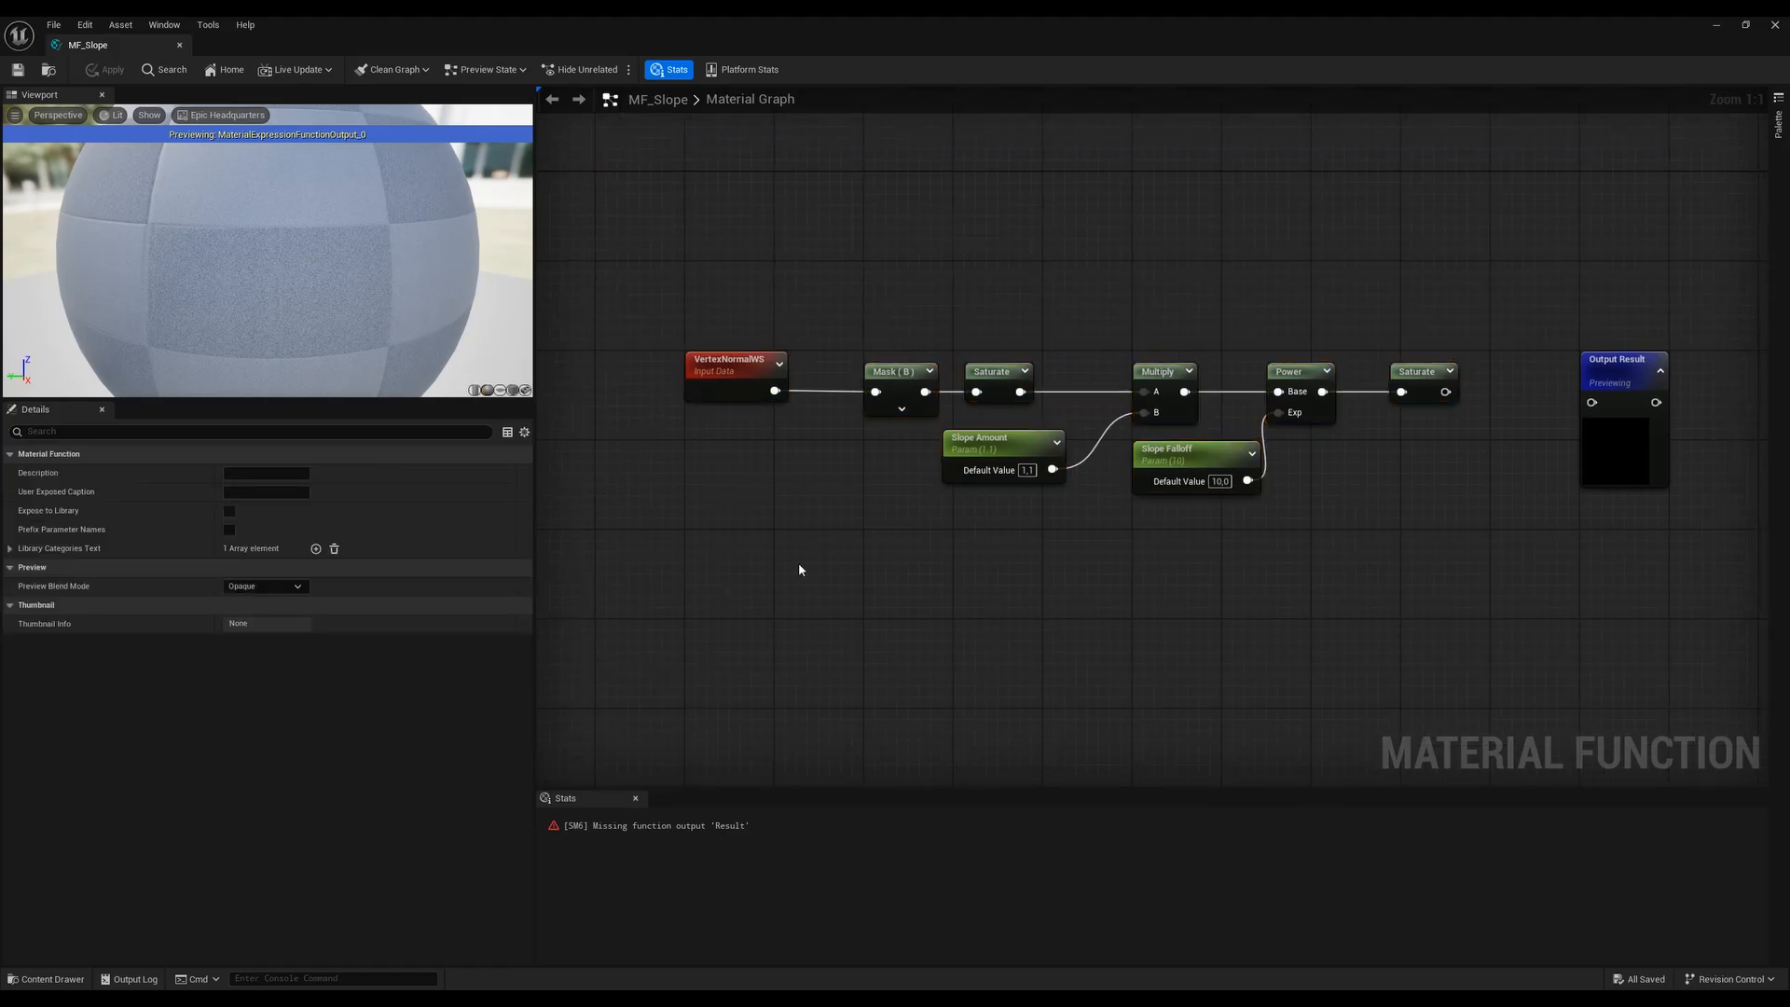
Add a PixelNormalWS node below VertexNormalWS and place the Slope Amount and Slope Falloff parameters under the upper node row
right_click_drag(925, 579, 869, 590)
right_click_drag(765, 590, 853, 568)
right_click(741, 567)
type("pixel")
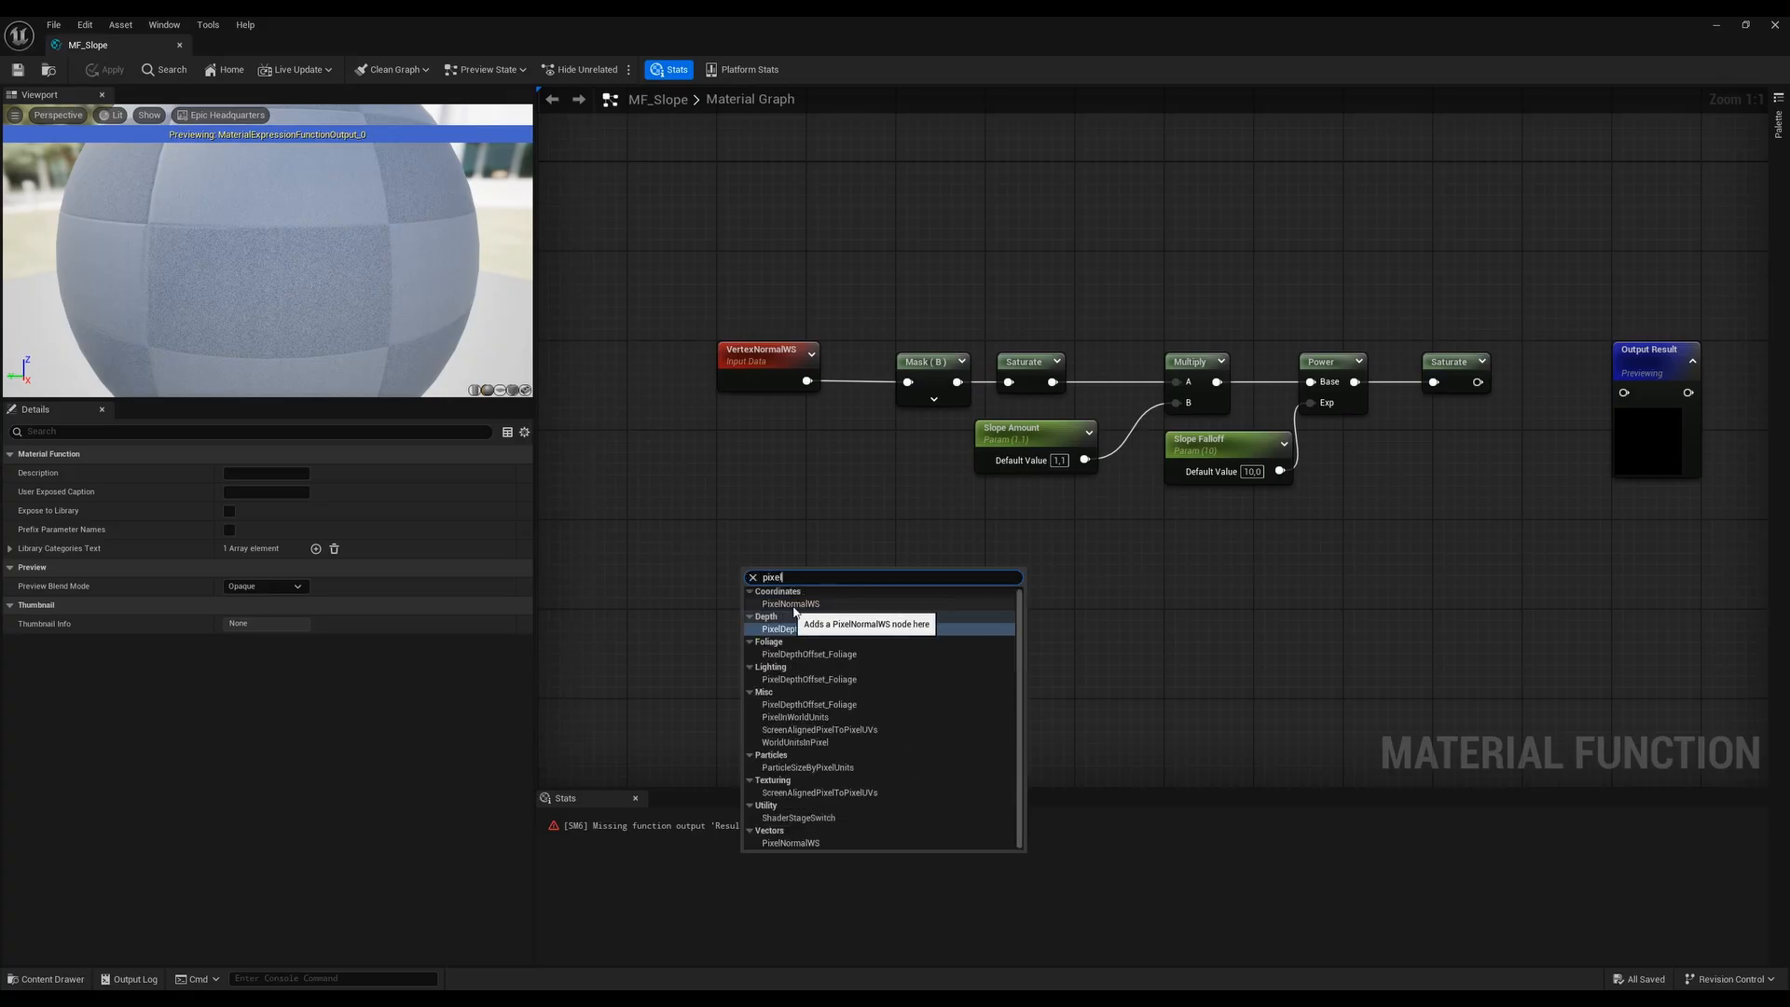
left_click(790, 604)
left_click_drag(777, 577, 752, 623)
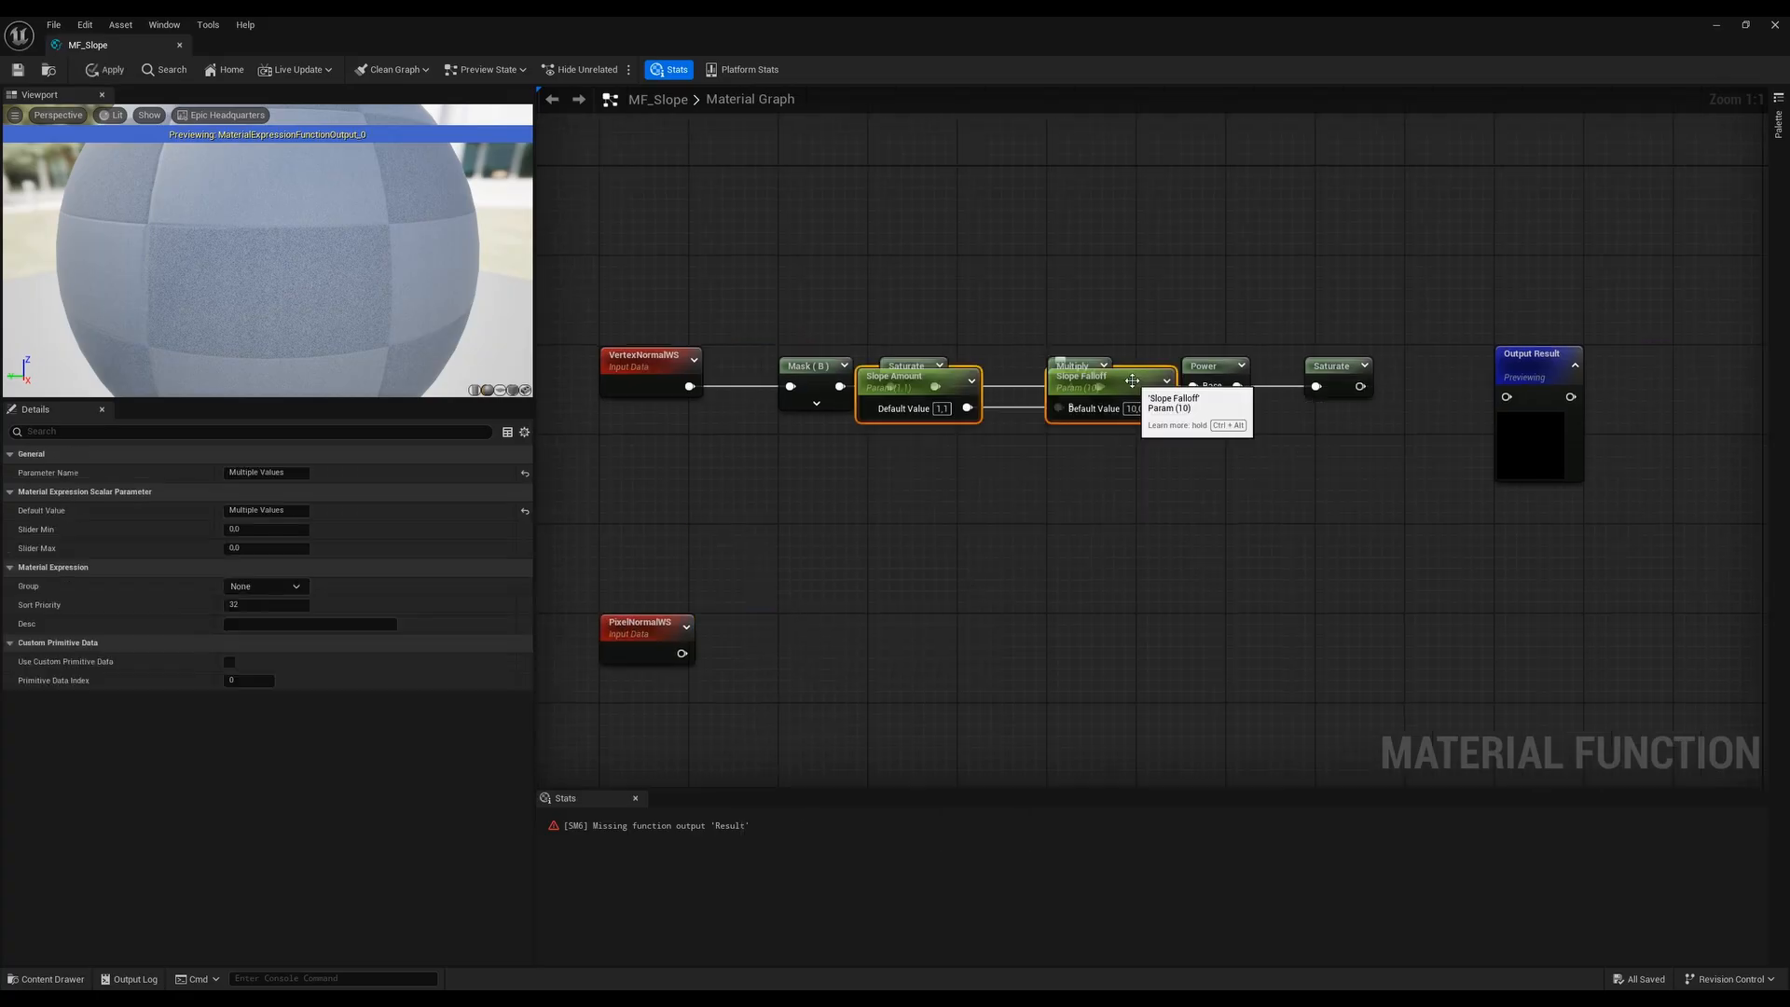
left_click_drag(1132, 380, 1131, 447)
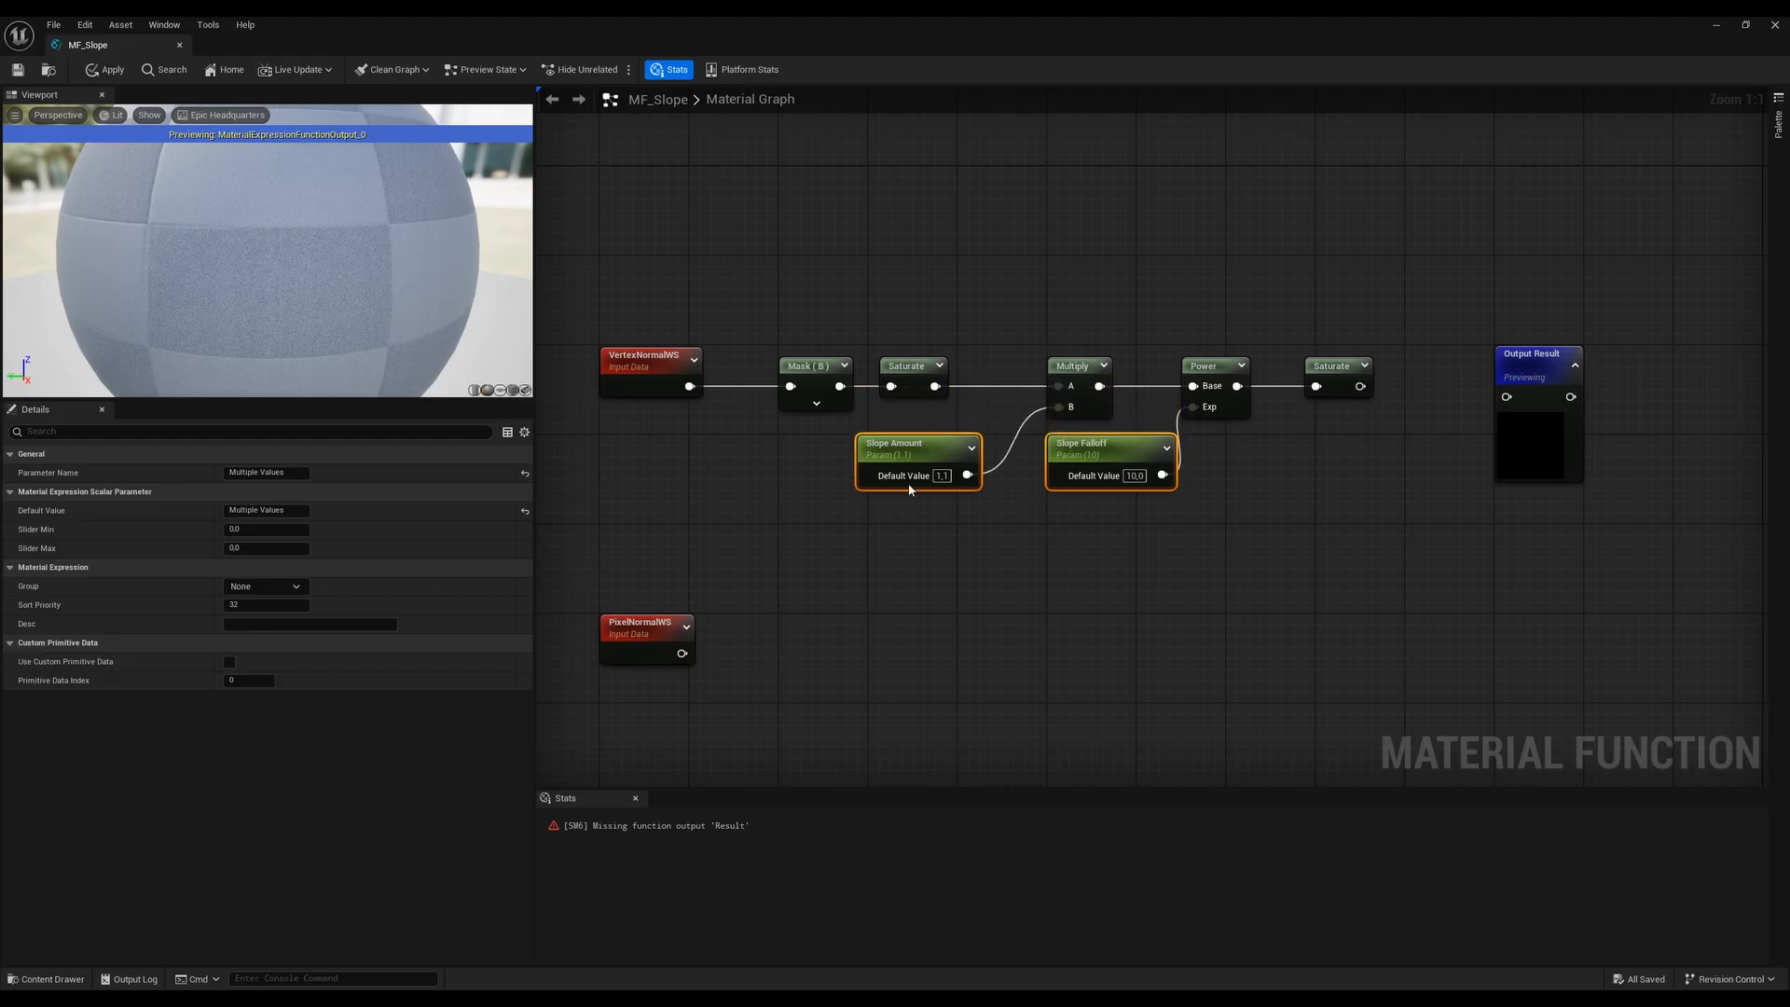
left_click(1086, 508)
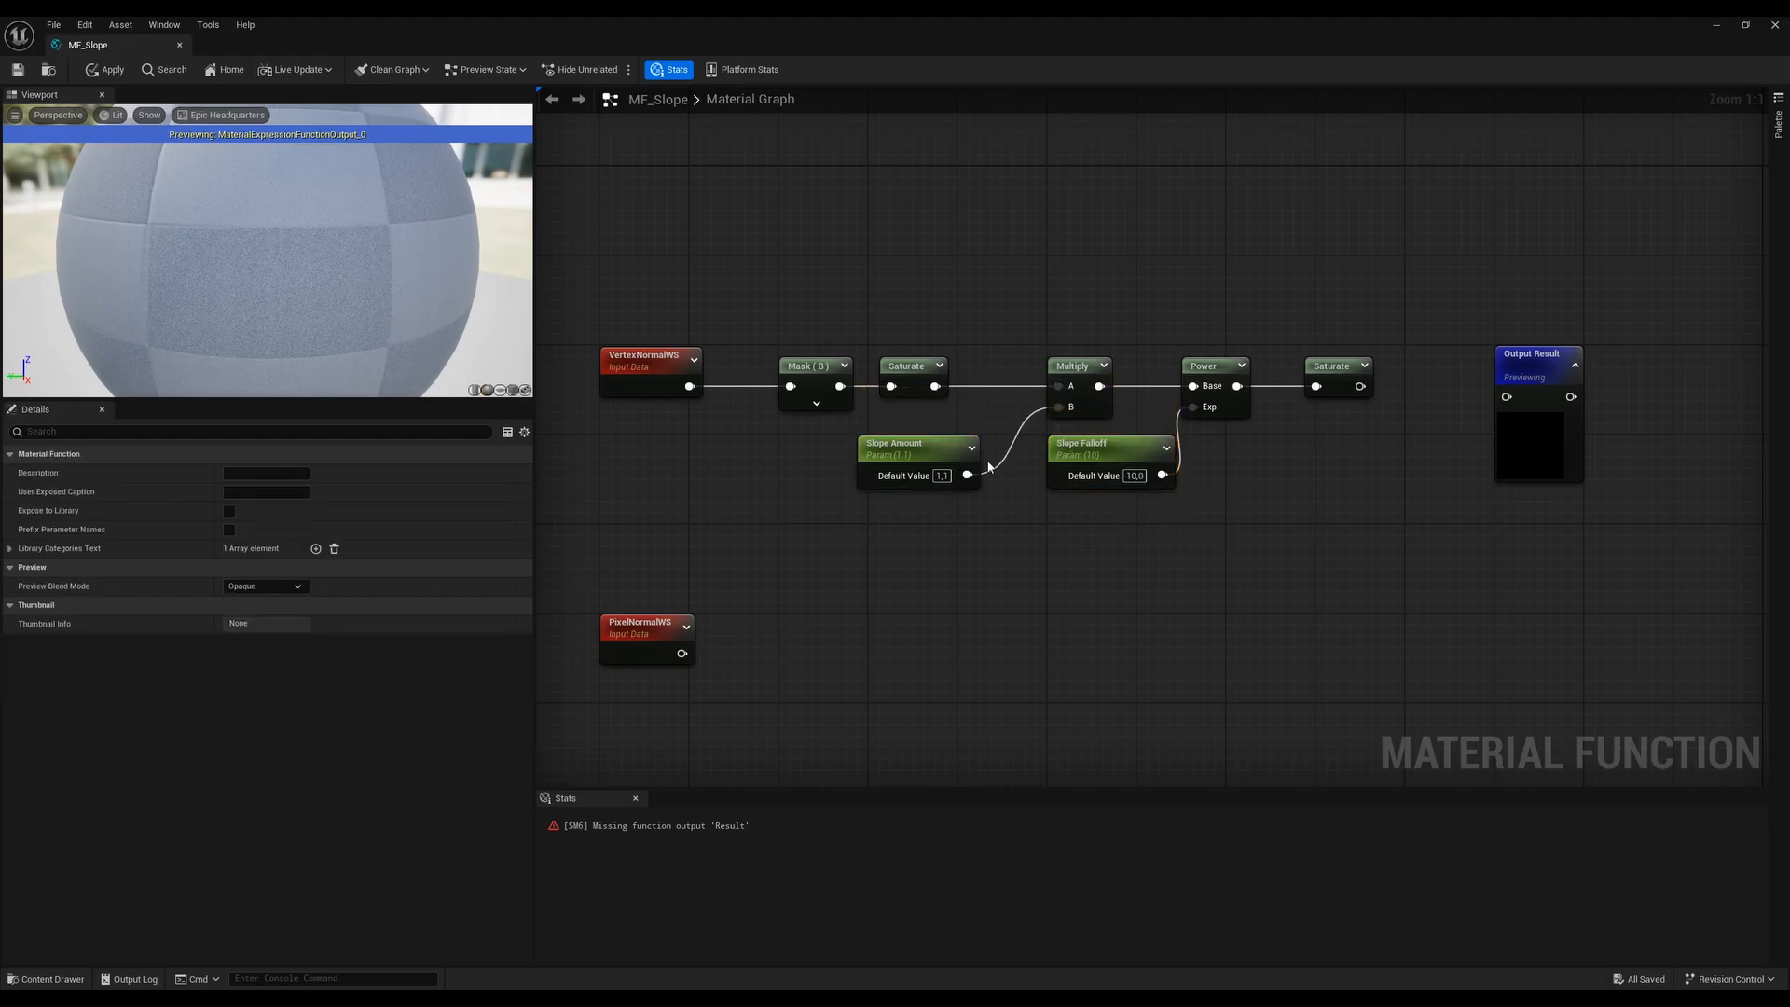
right_click_drag(944, 549, 1029, 517)
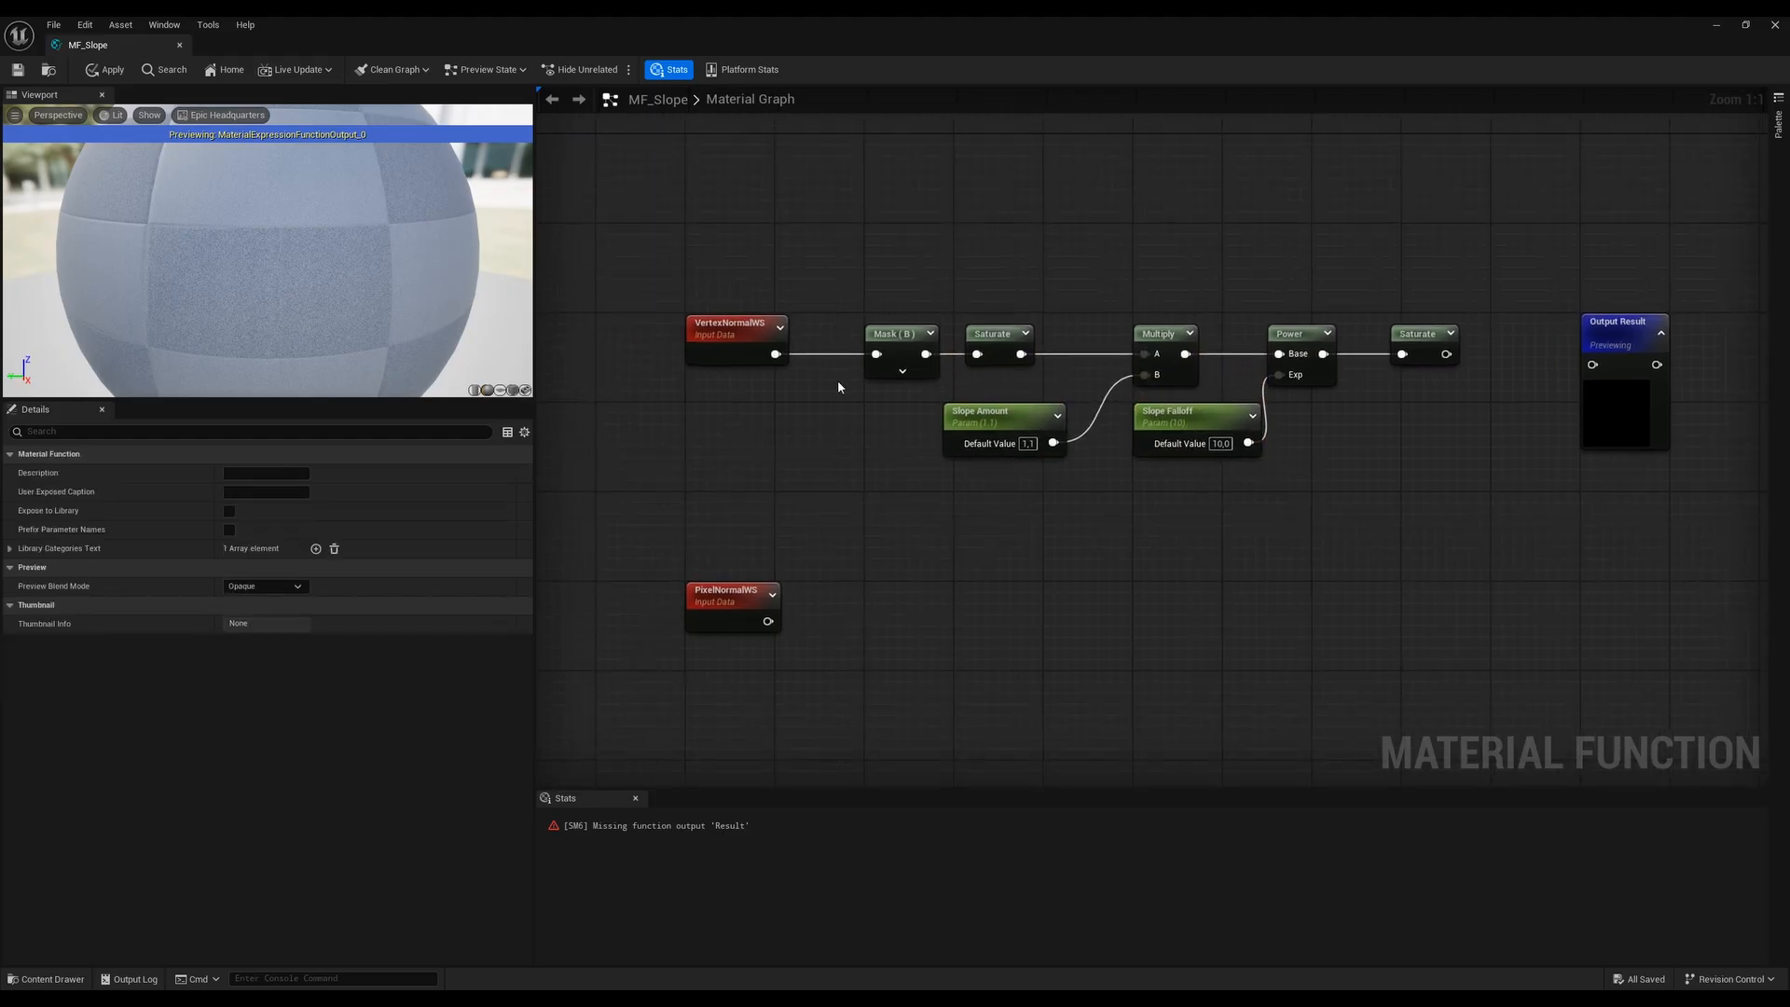
Duplicate the upper Mask, Saturate, Multiply, Power and Saturate nodes and place the copies beside PixelNormalWS, aligned with the originals
left_click_drag(833, 369, 1445, 298)
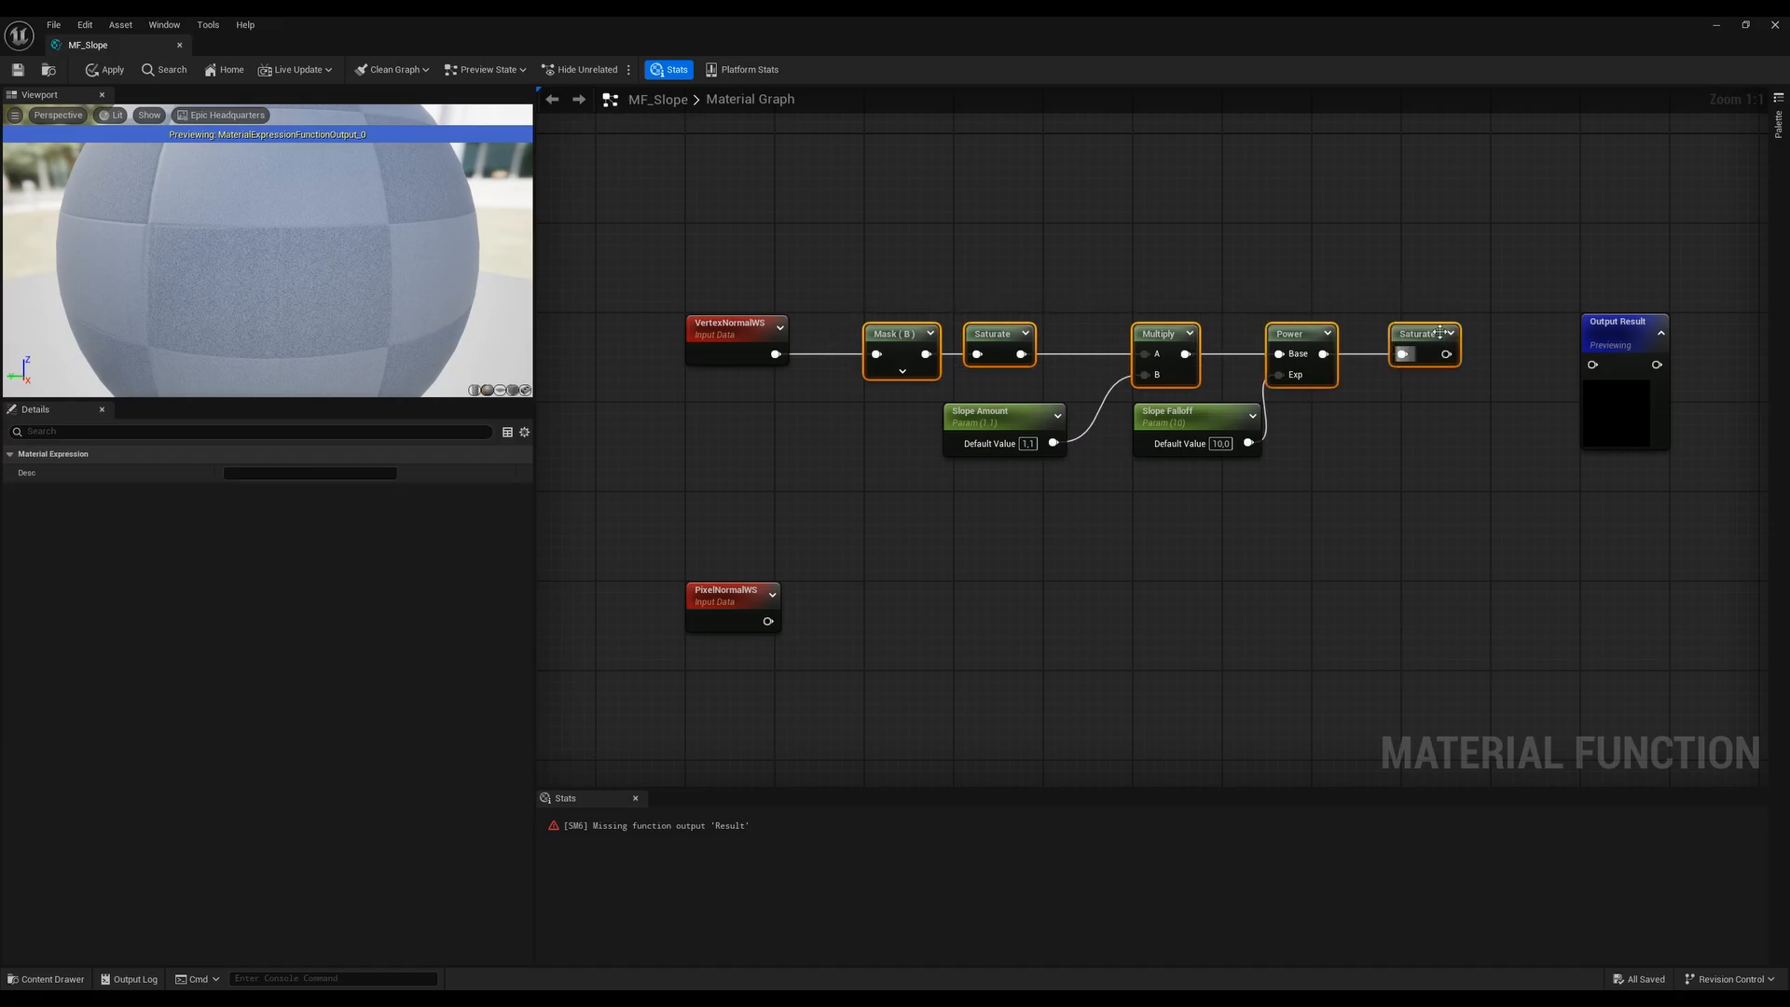
key("ctrl+c")
key("ctrl+v")
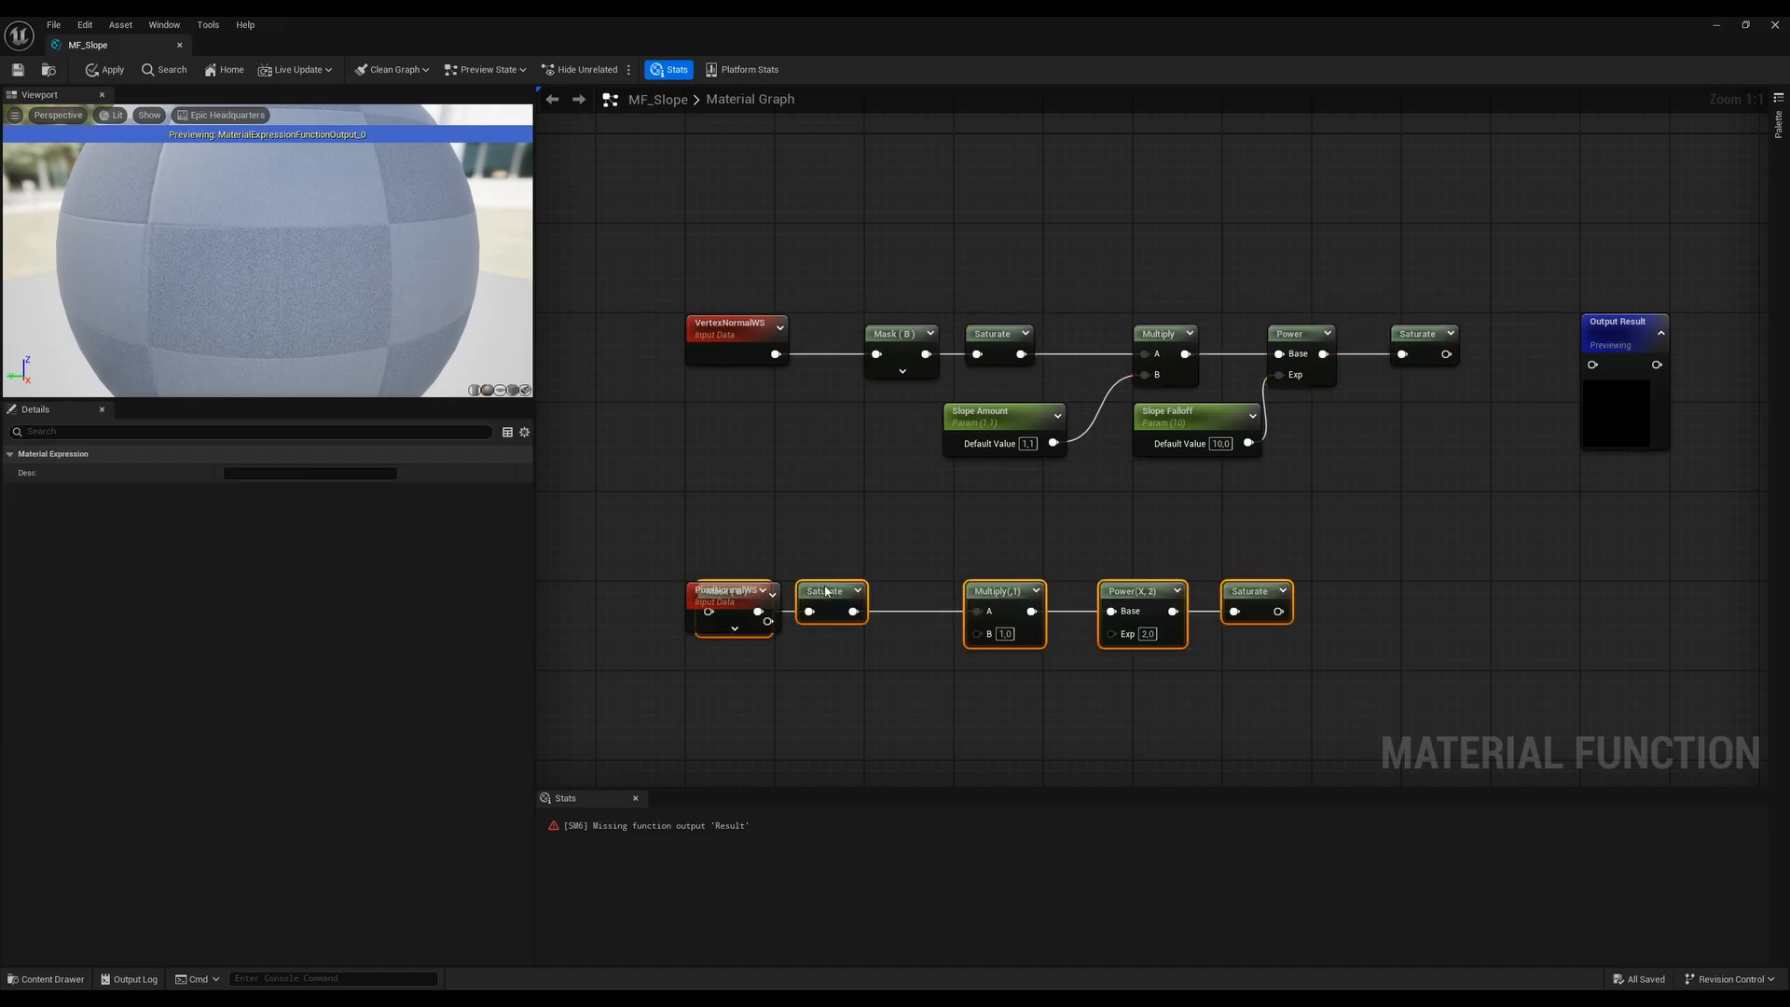
left_click_drag(828, 595, 976, 597)
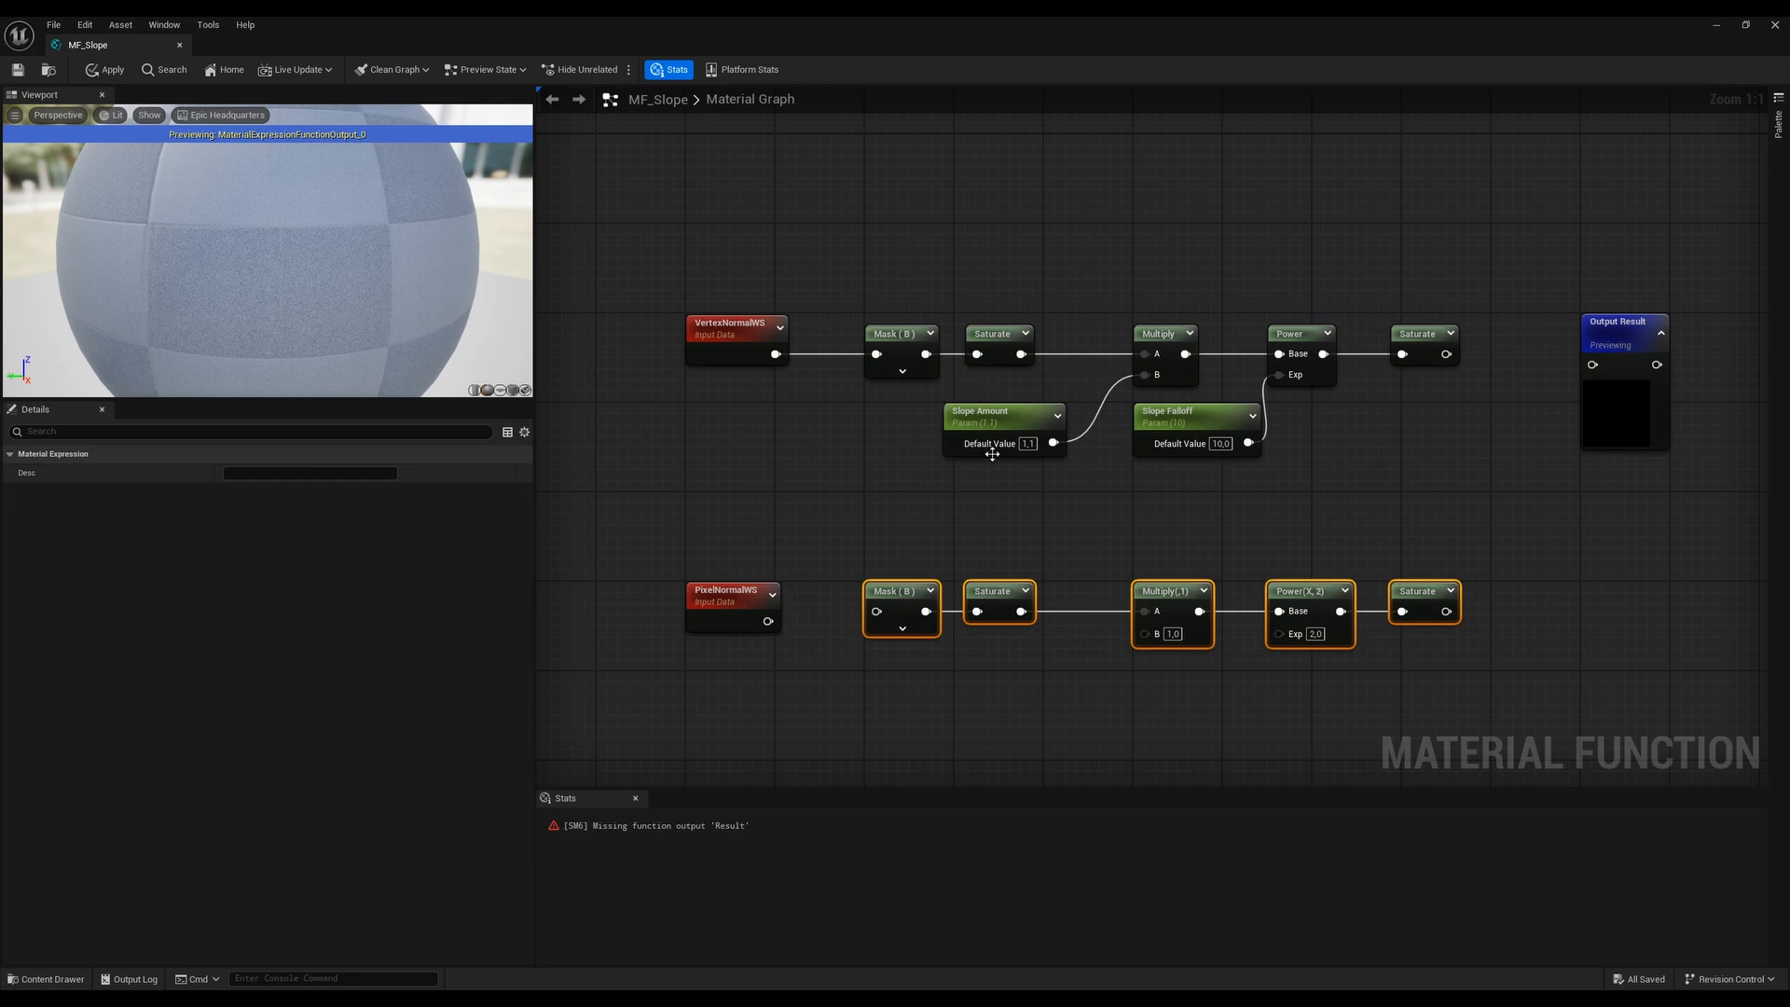
Connect PixelNormalWS to the copied Mask, Slope Amount to the copied Multiply's B input, and Slope Falloff to the copied Power's Exp input
right_click_drag(1143, 513, 1089, 449)
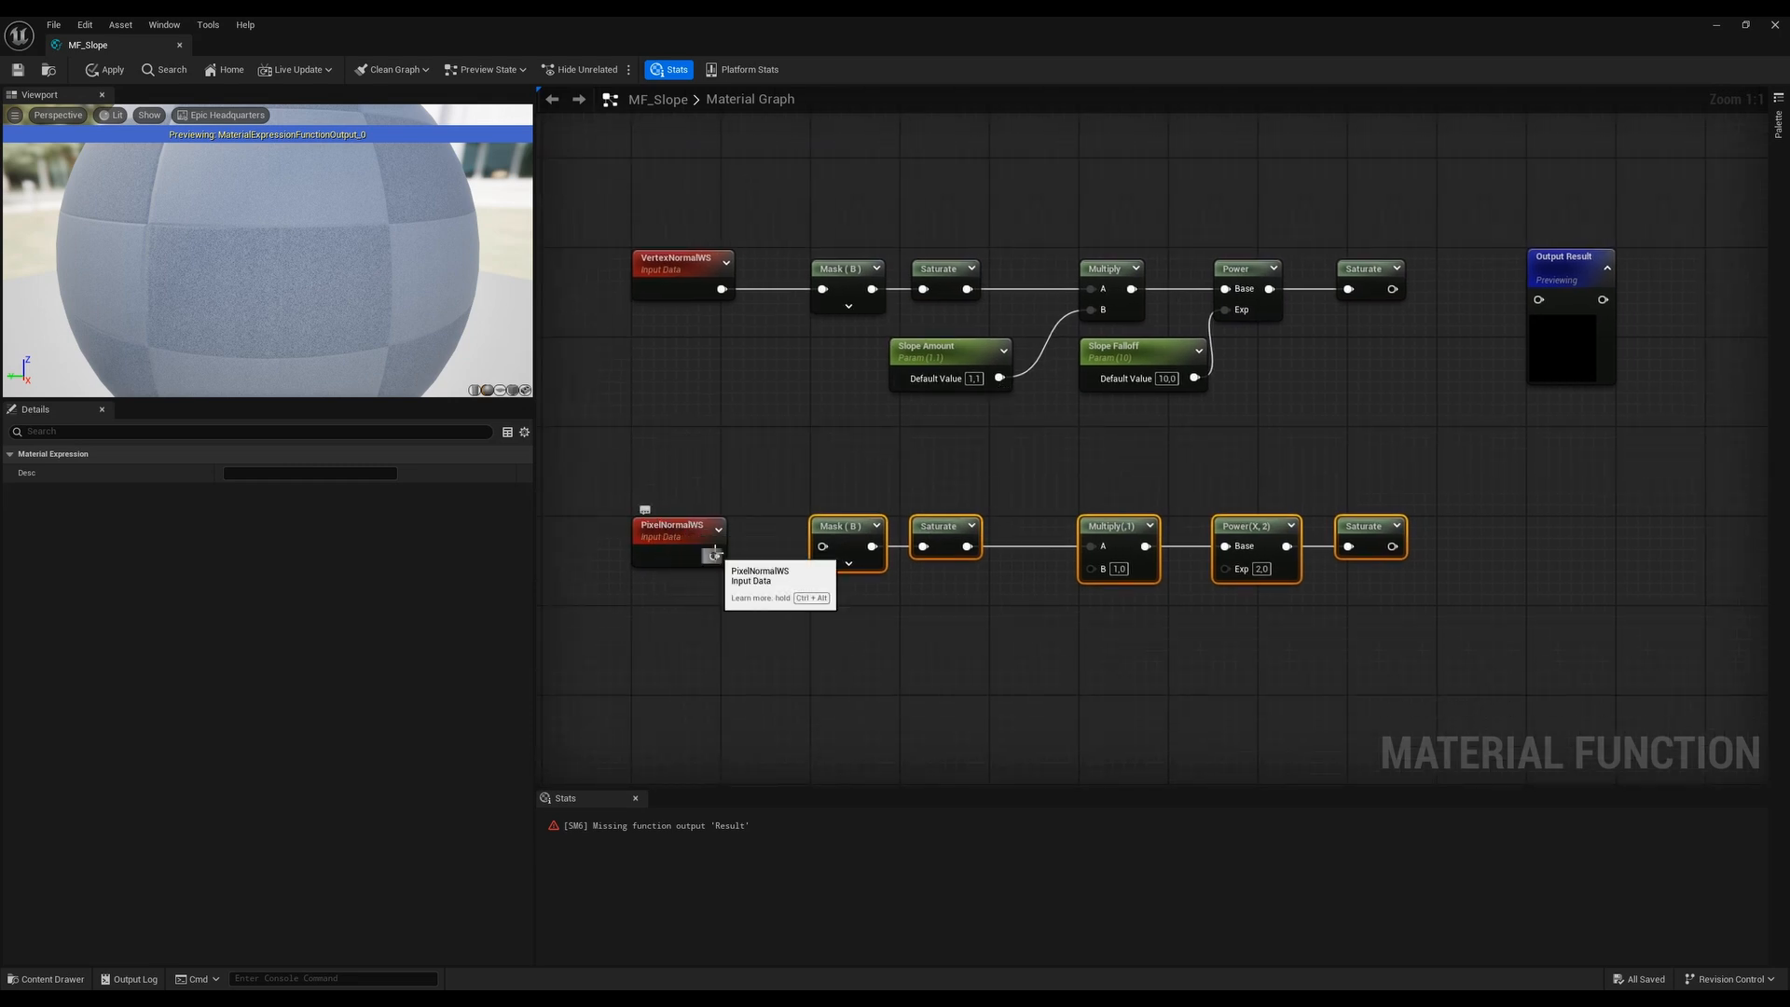
left_click_drag(714, 557, 823, 550)
left_click(687, 620)
left_click_drag(1000, 378, 1103, 569)
left_click_drag(1195, 377, 1227, 570)
right_click_drag(1328, 426, 1265, 449)
right_click_drag(1399, 418, 1123, 472)
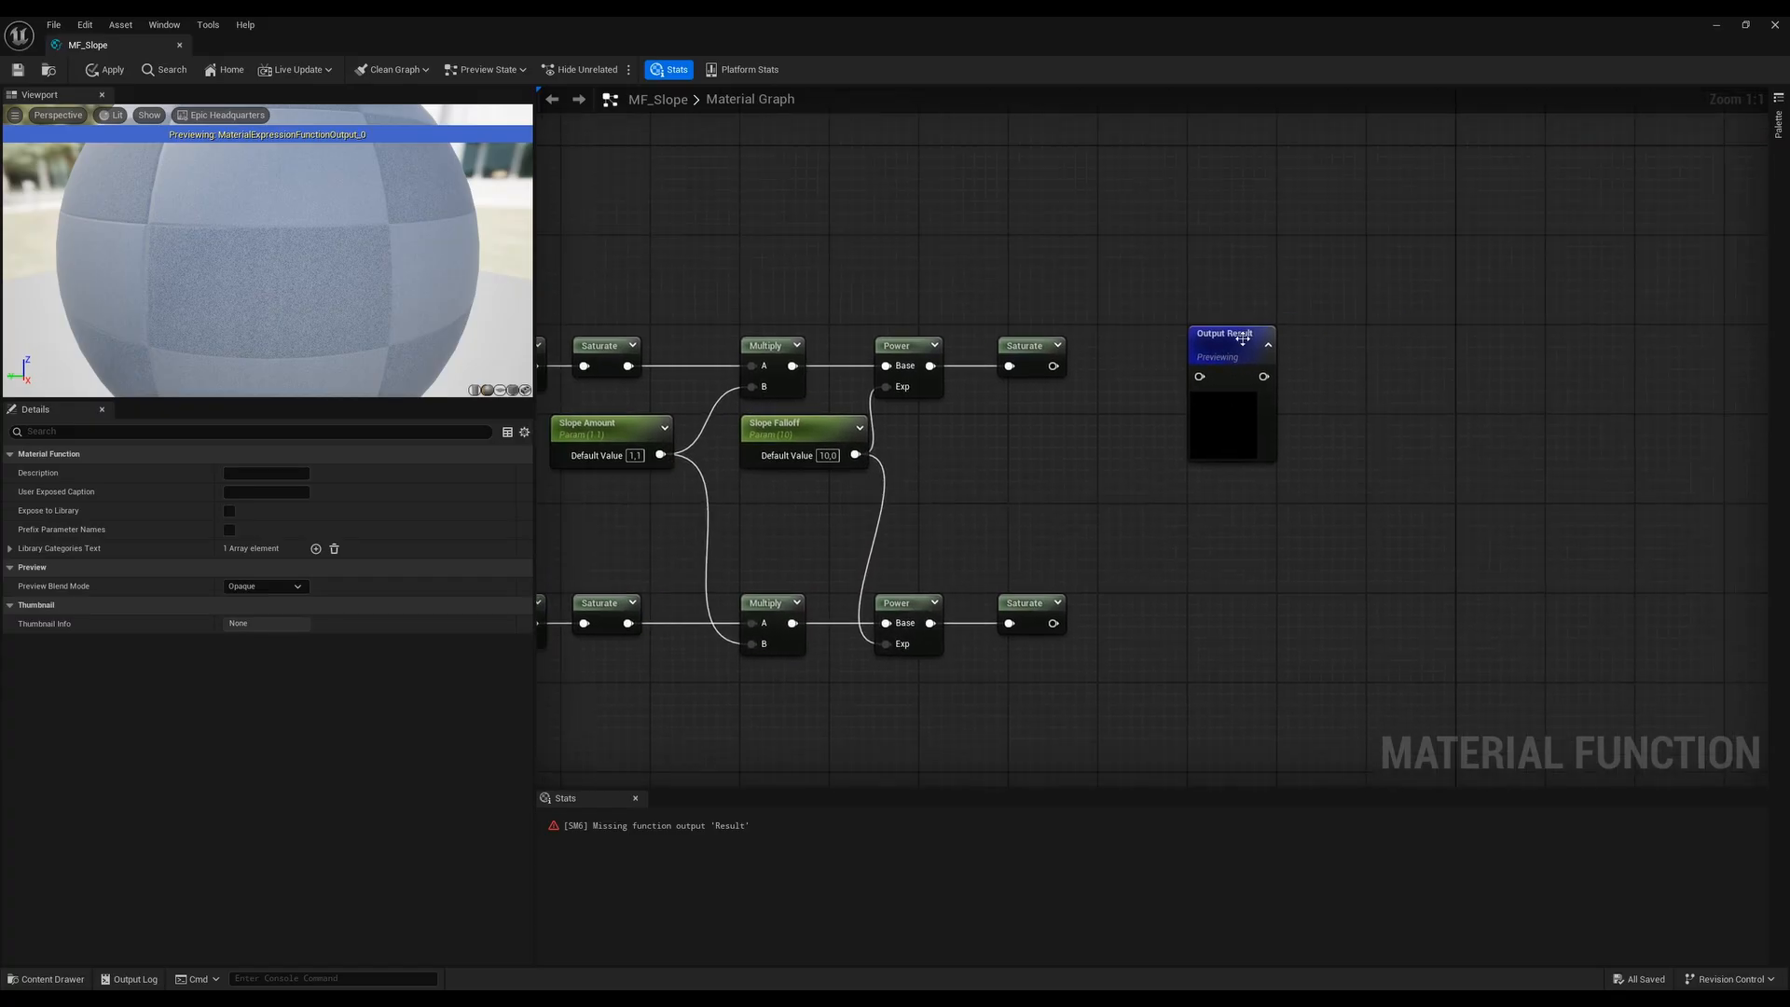
Move the Output Result node away from the two Saturate nodes, roughly midway between the two rows
left_click_drag(1236, 355, 1513, 442)
left_click(1276, 485)
right_click_drag(1189, 510, 1211, 444)
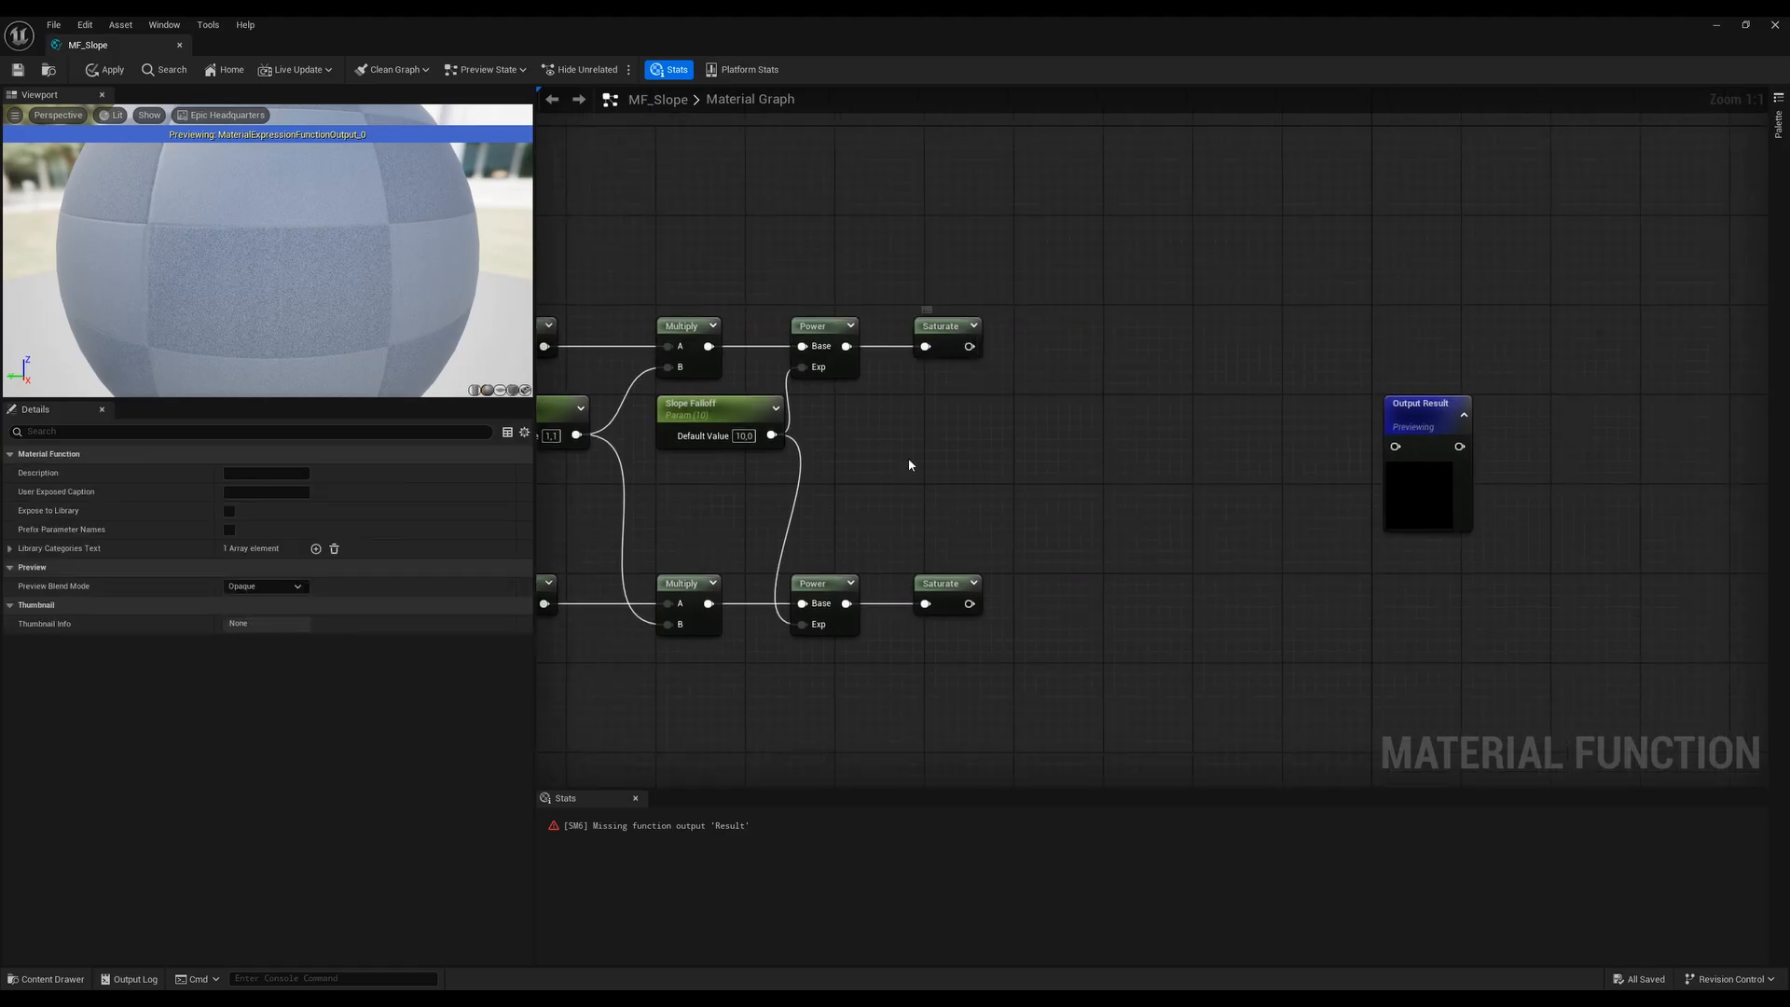
right_click_drag(911, 463, 1287, 483)
right_click_drag(1329, 425, 1064, 456)
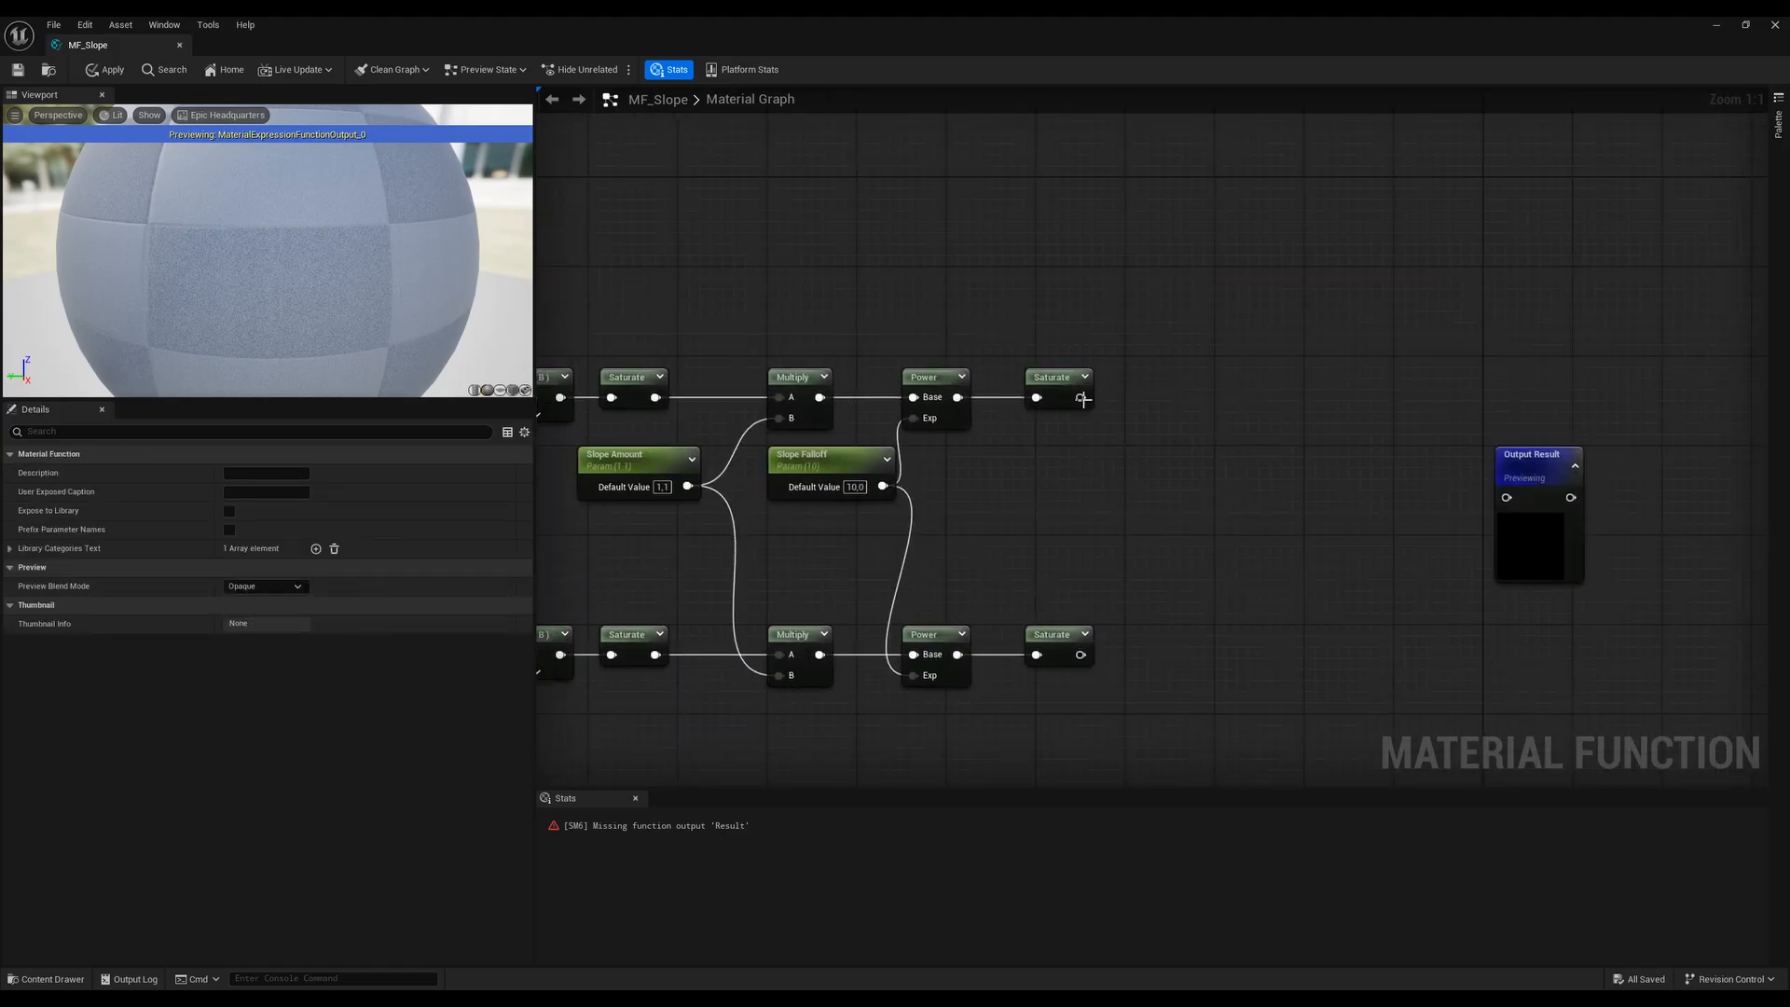
Add a FunctionOutput node fed by the final Saturate of the VertexNormalWS row and name it Alpha Normal
left_click_drag(1080, 397, 1216, 342)
type("functio")
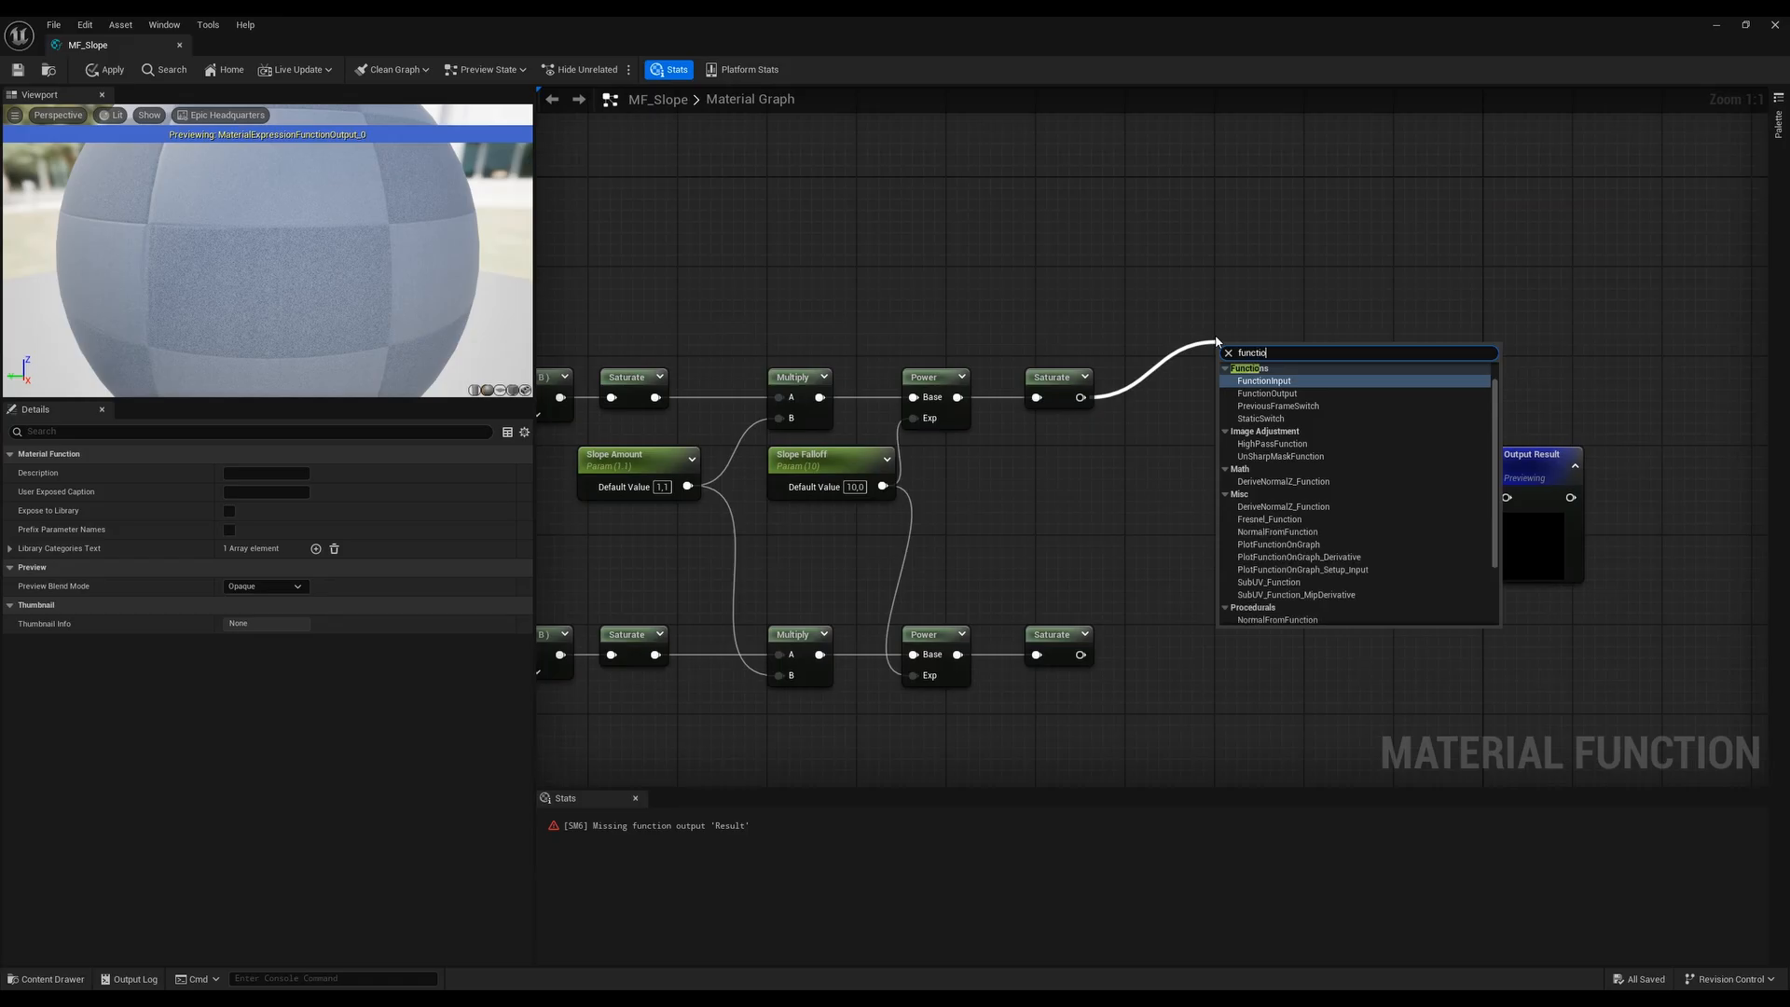
left_click(1266, 393)
left_click_drag(1265, 361, 1265, 288)
left_click(252, 473)
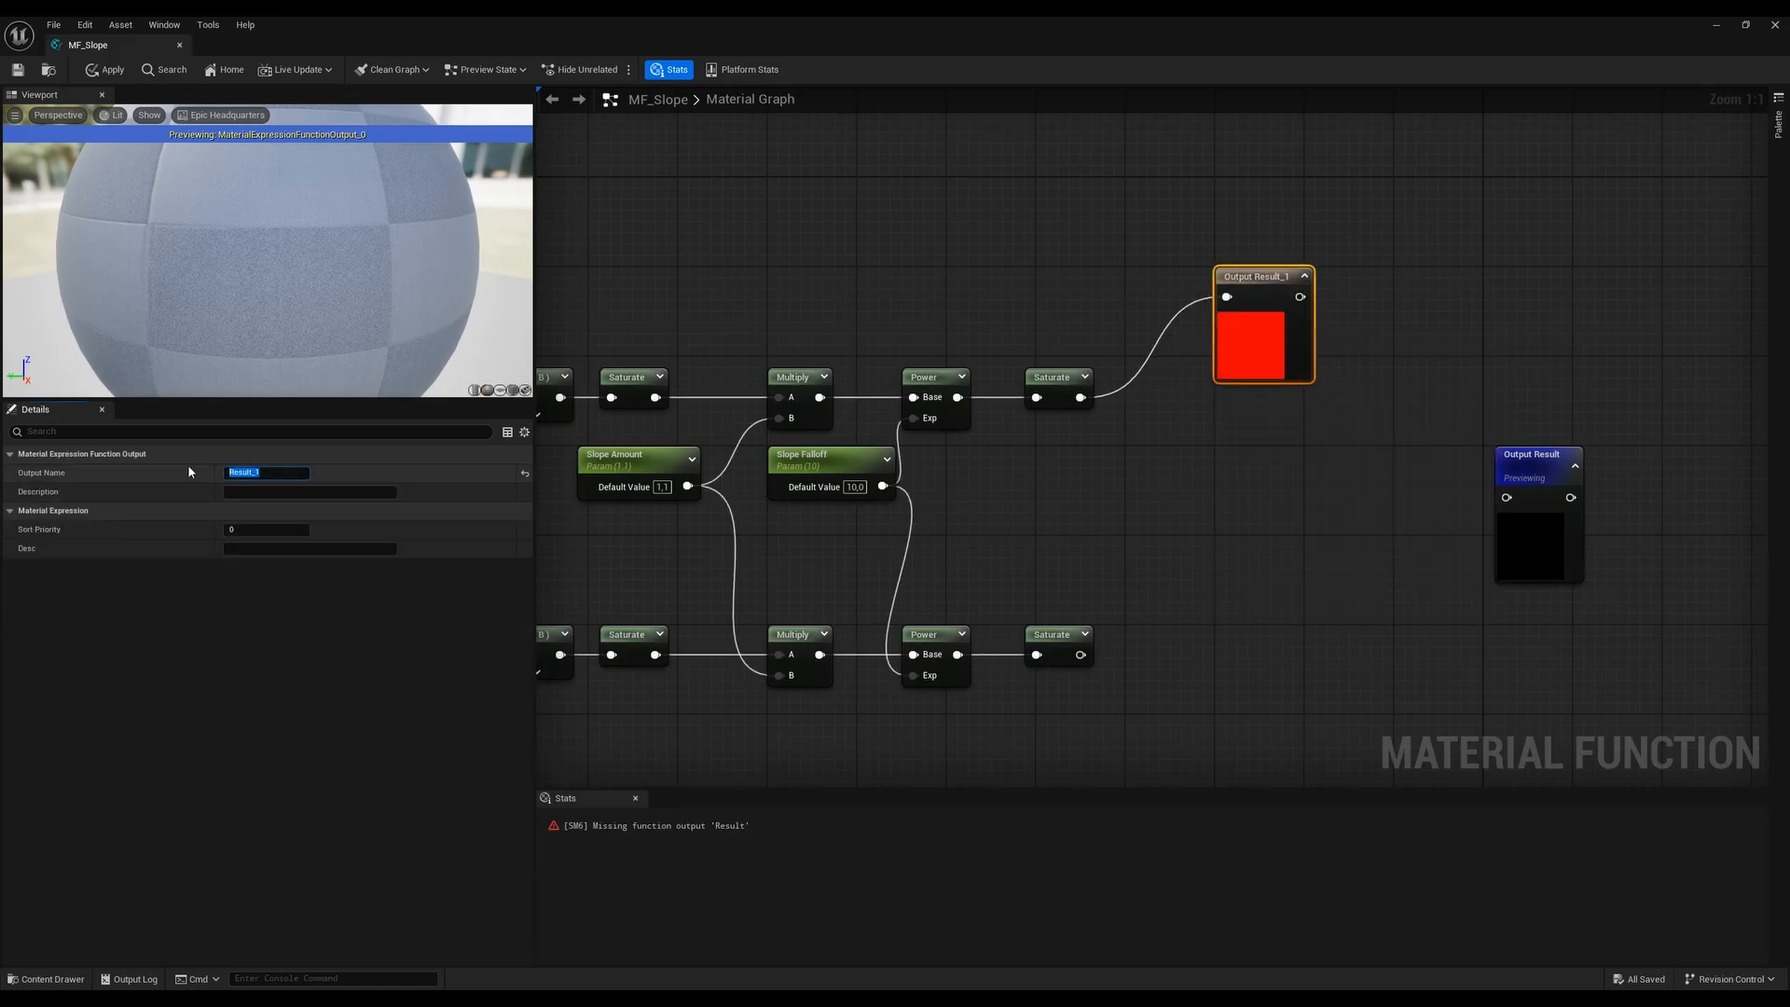
type("Alpha Normal")
key("Return")
left_click(1123, 517)
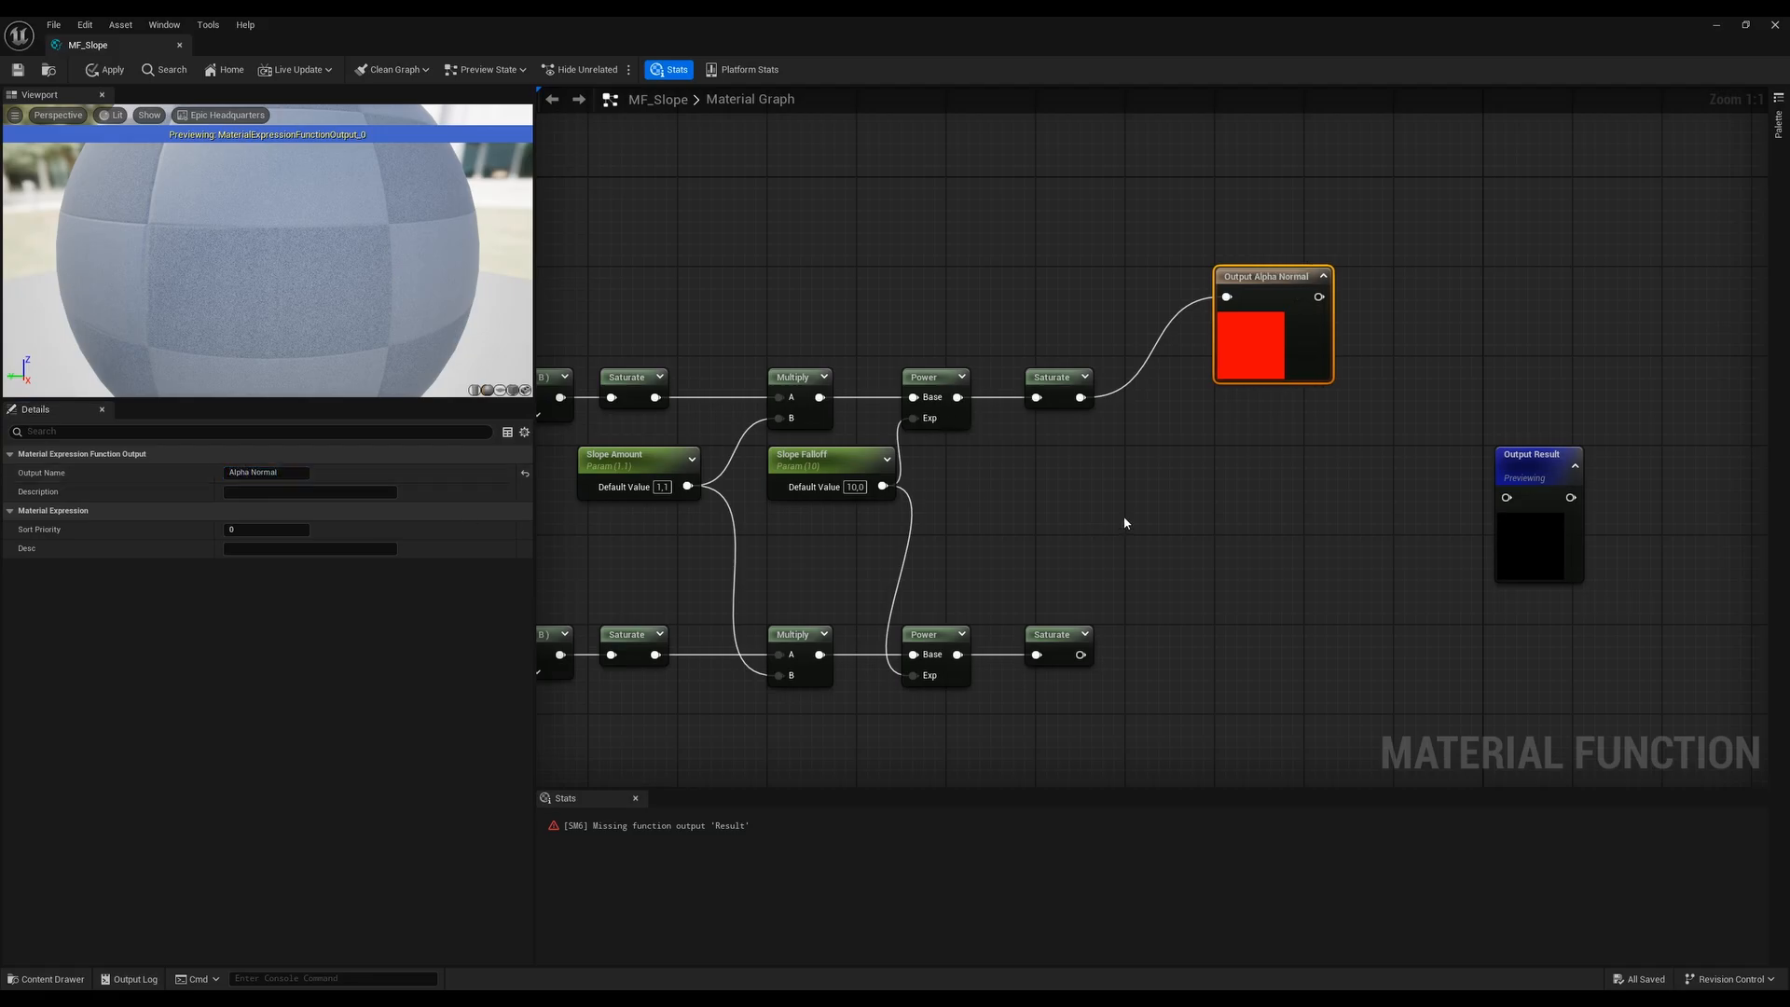
right_click_drag(1033, 509, 1418, 435)
left_click_drag(646, 376, 1681, 234)
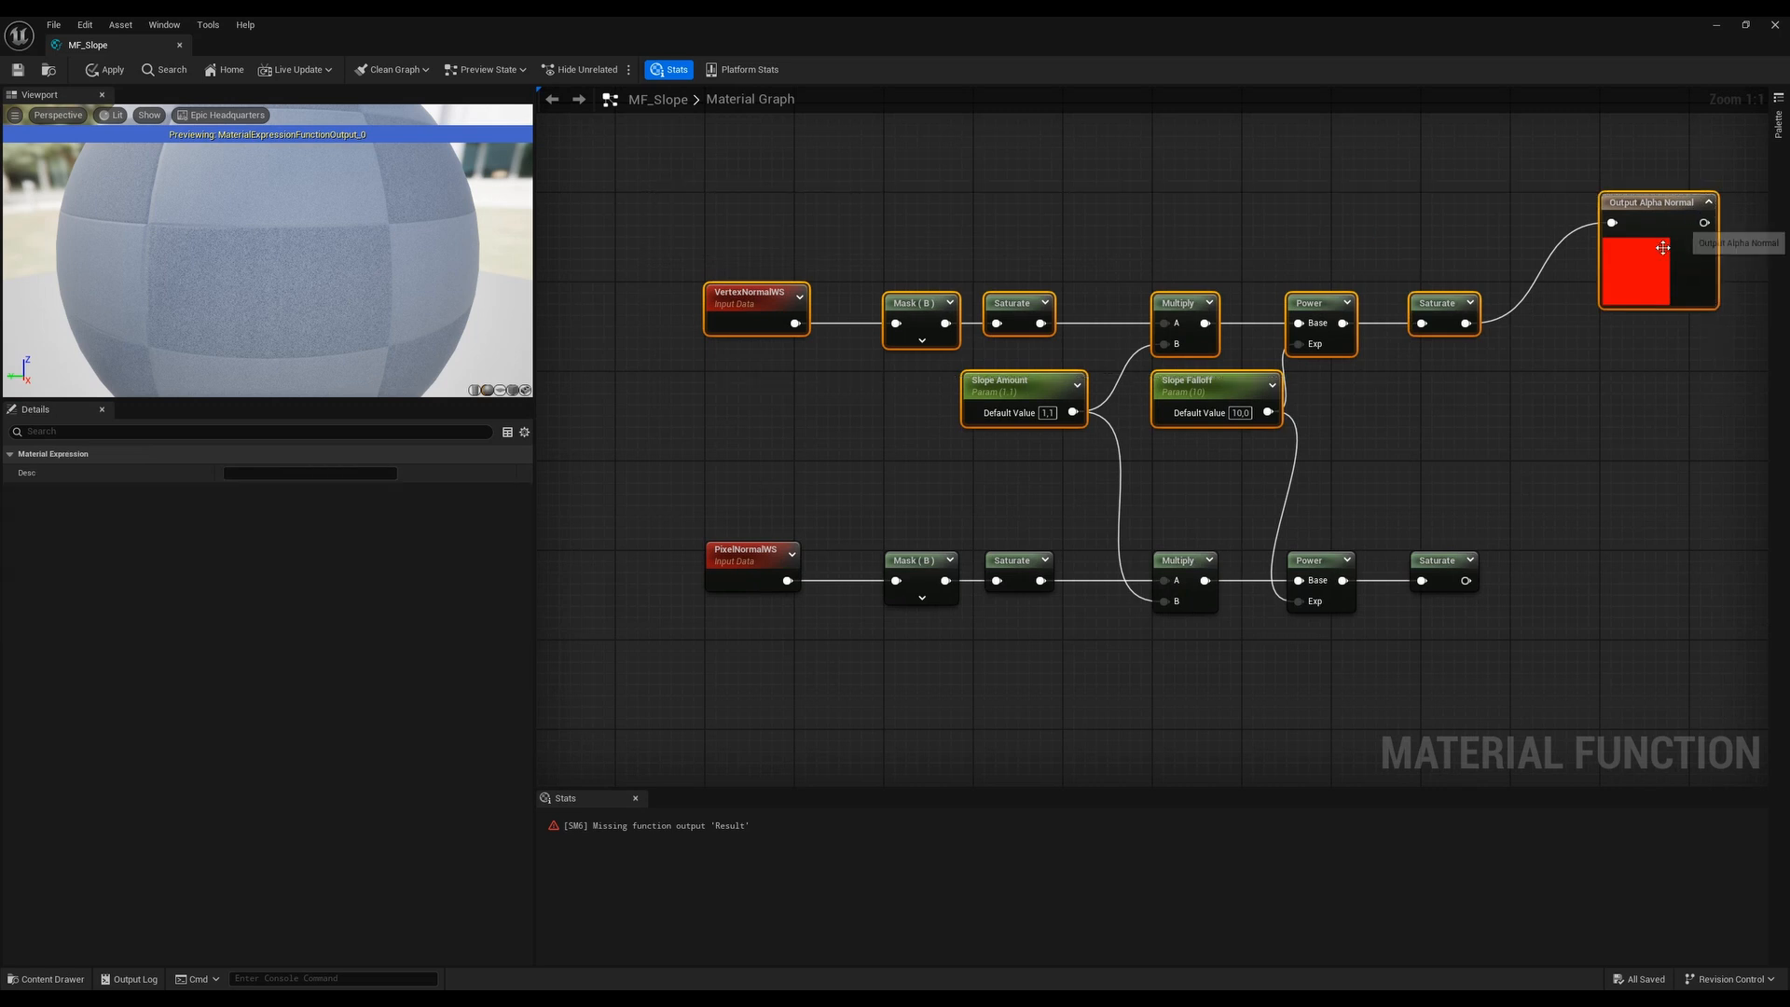
right_click_drag(1592, 466, 1194, 459)
left_click(1250, 455)
Add an Add node and connect the final upper Saturate to its A input and the final lower Saturate to its B input
right_click(1195, 459)
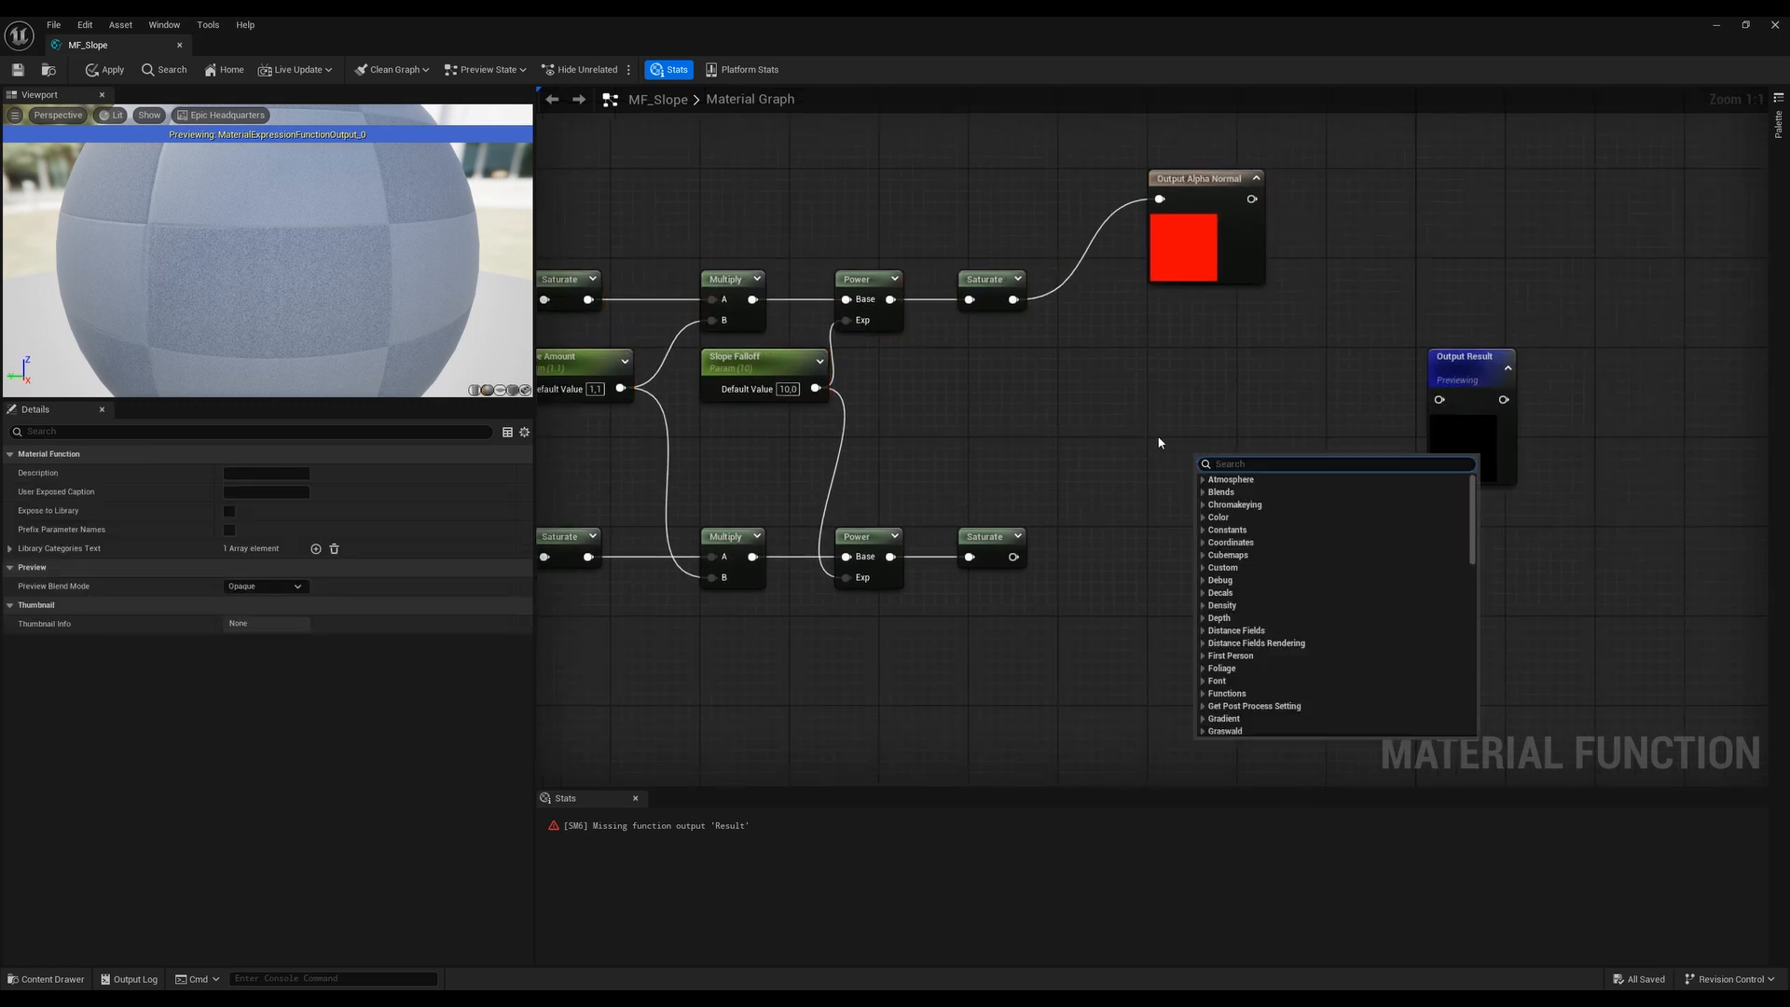
left_click(1159, 440)
left_click(1216, 429)
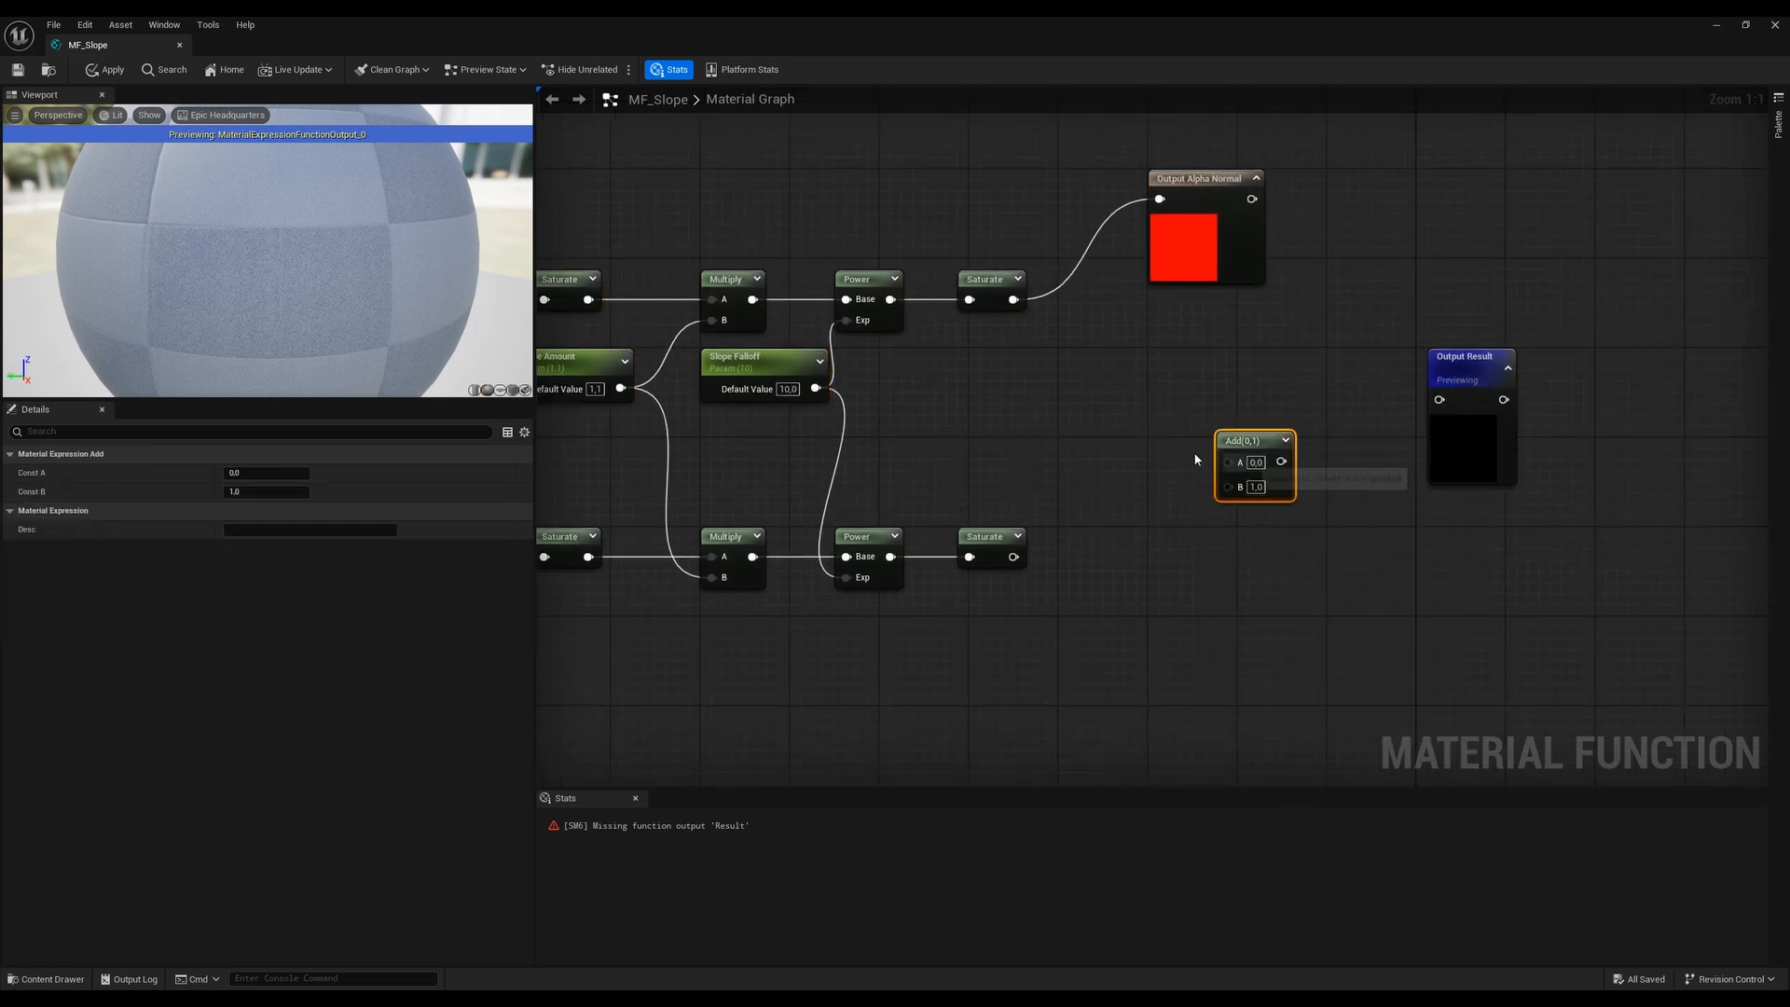
right_click_drag(689, 383, 1066, 377)
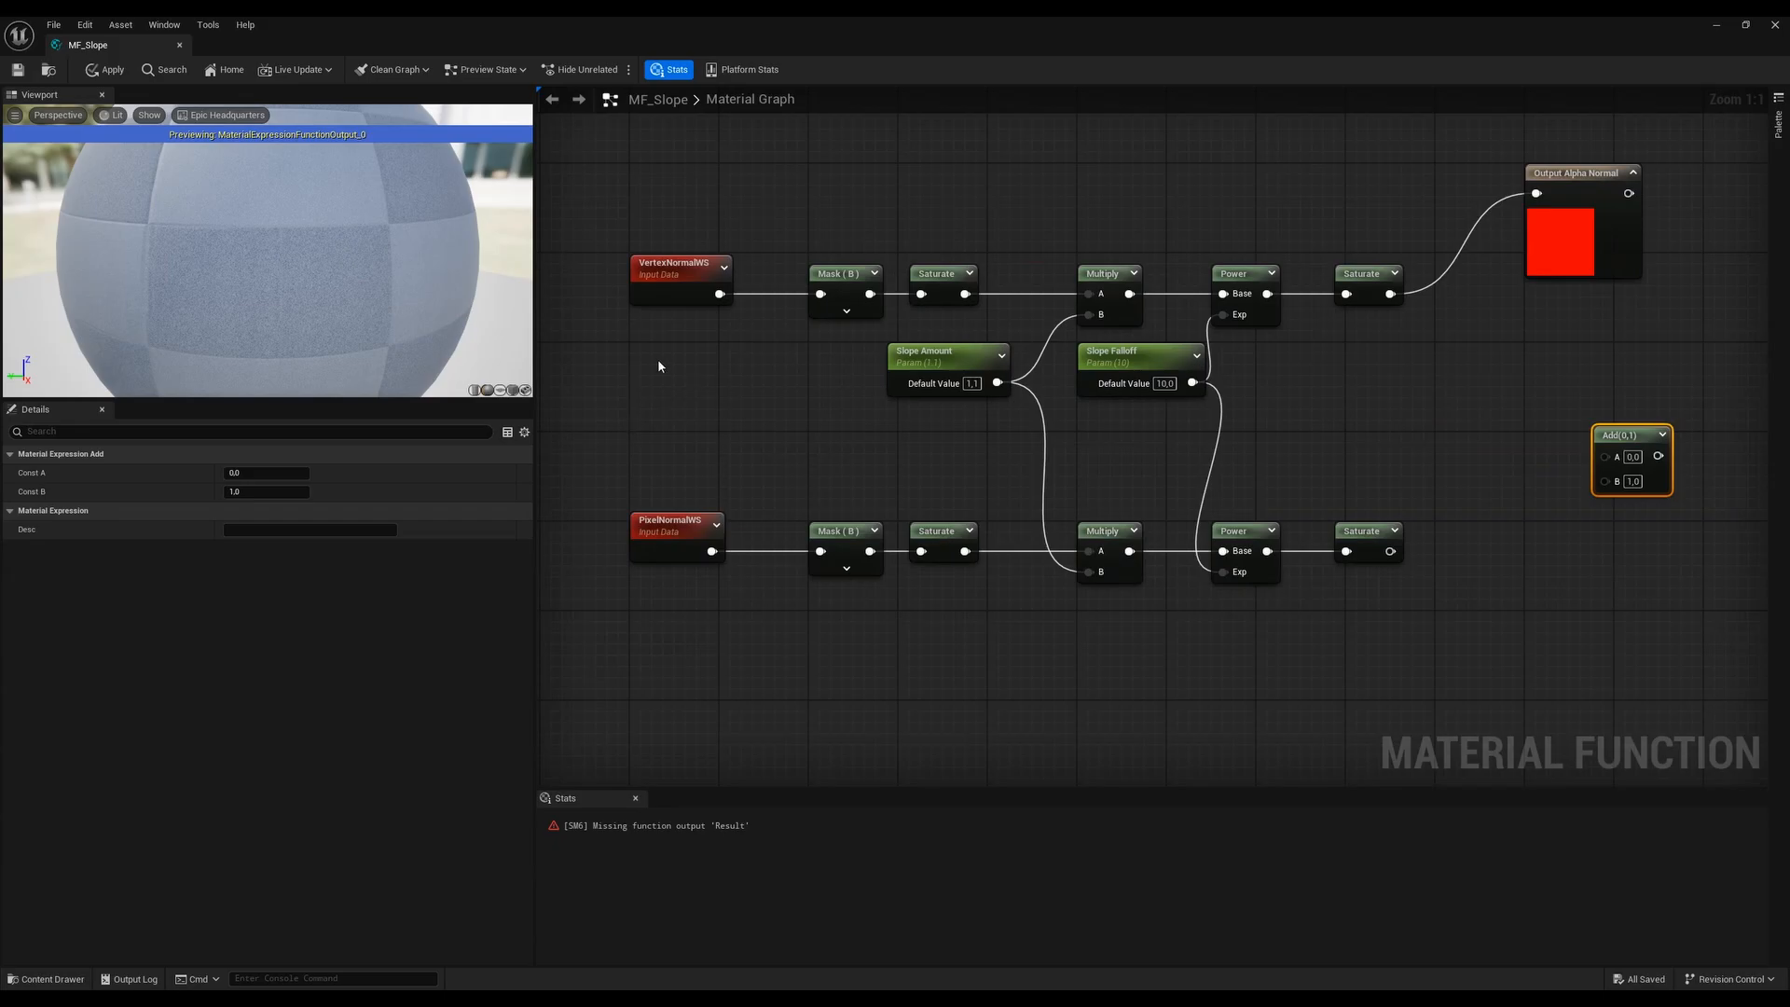
left_click_drag(667, 318, 1412, 254)
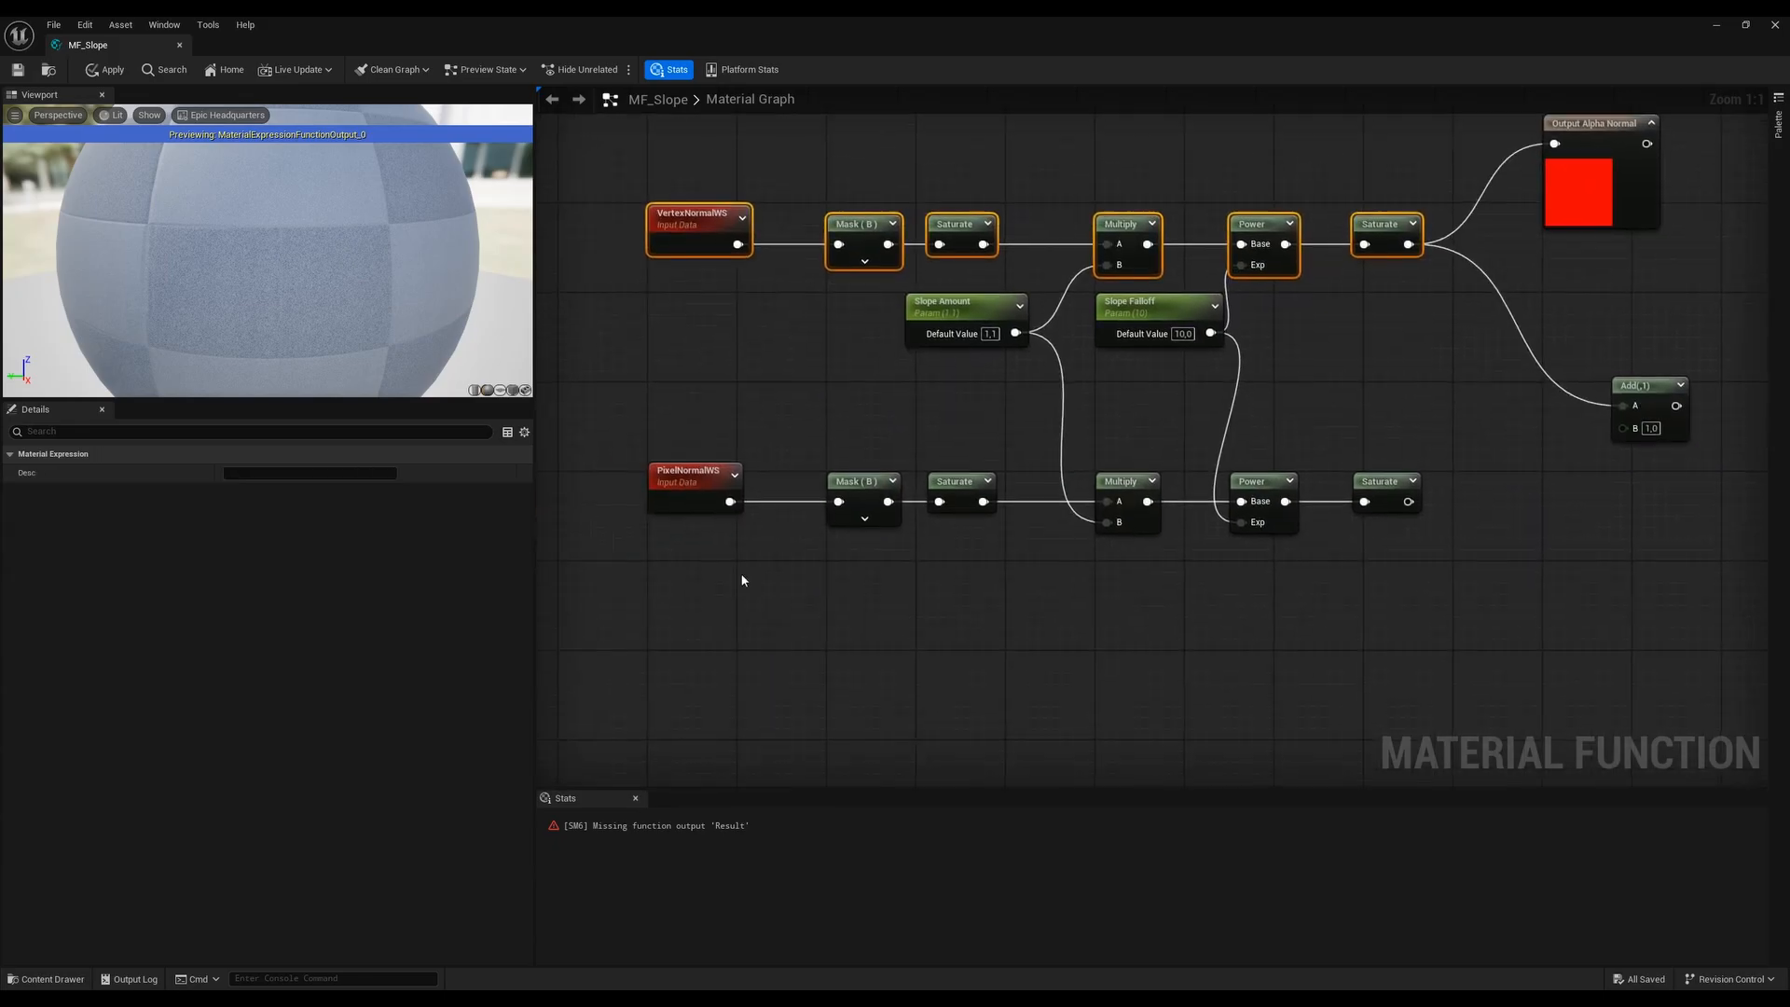
left_click_drag(740, 580, 1427, 466)
right_click_drag(761, 556, 425, 574)
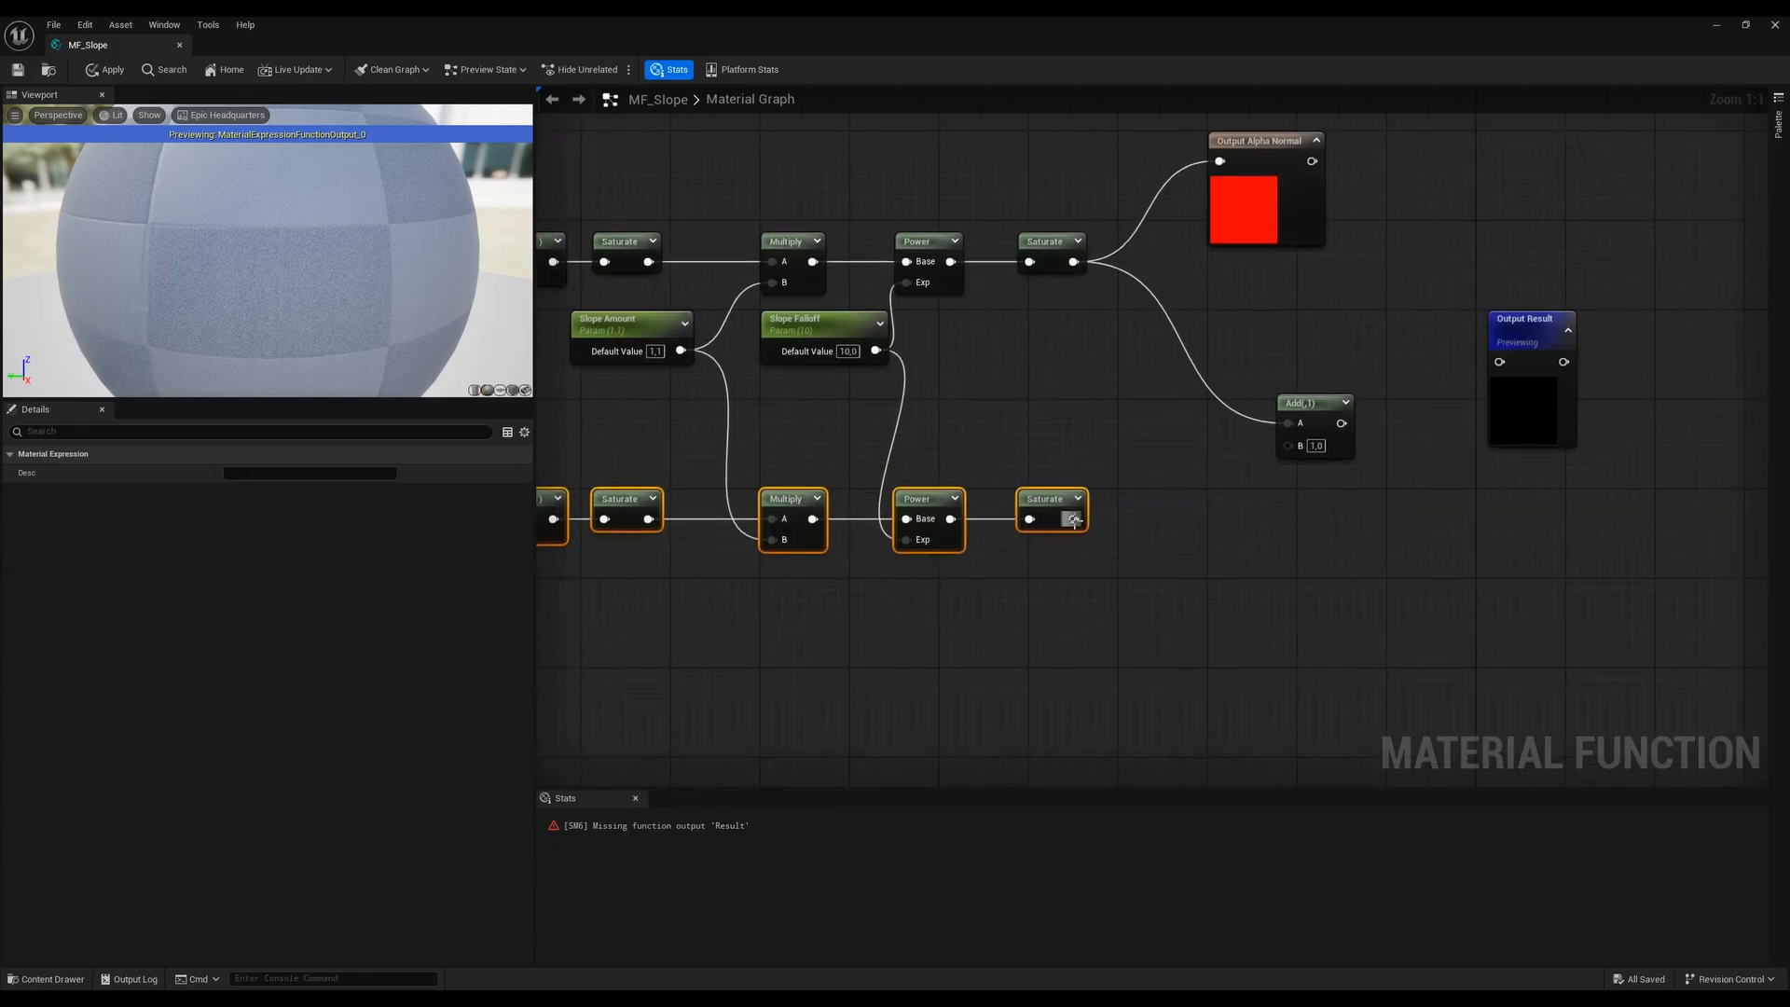
left_click_drag(1074, 518, 1290, 444)
Make room before Output Result and add a Multiply node in line with the upper row, its A input fed by the final upper Saturate
right_click_drag(1396, 512, 1106, 553)
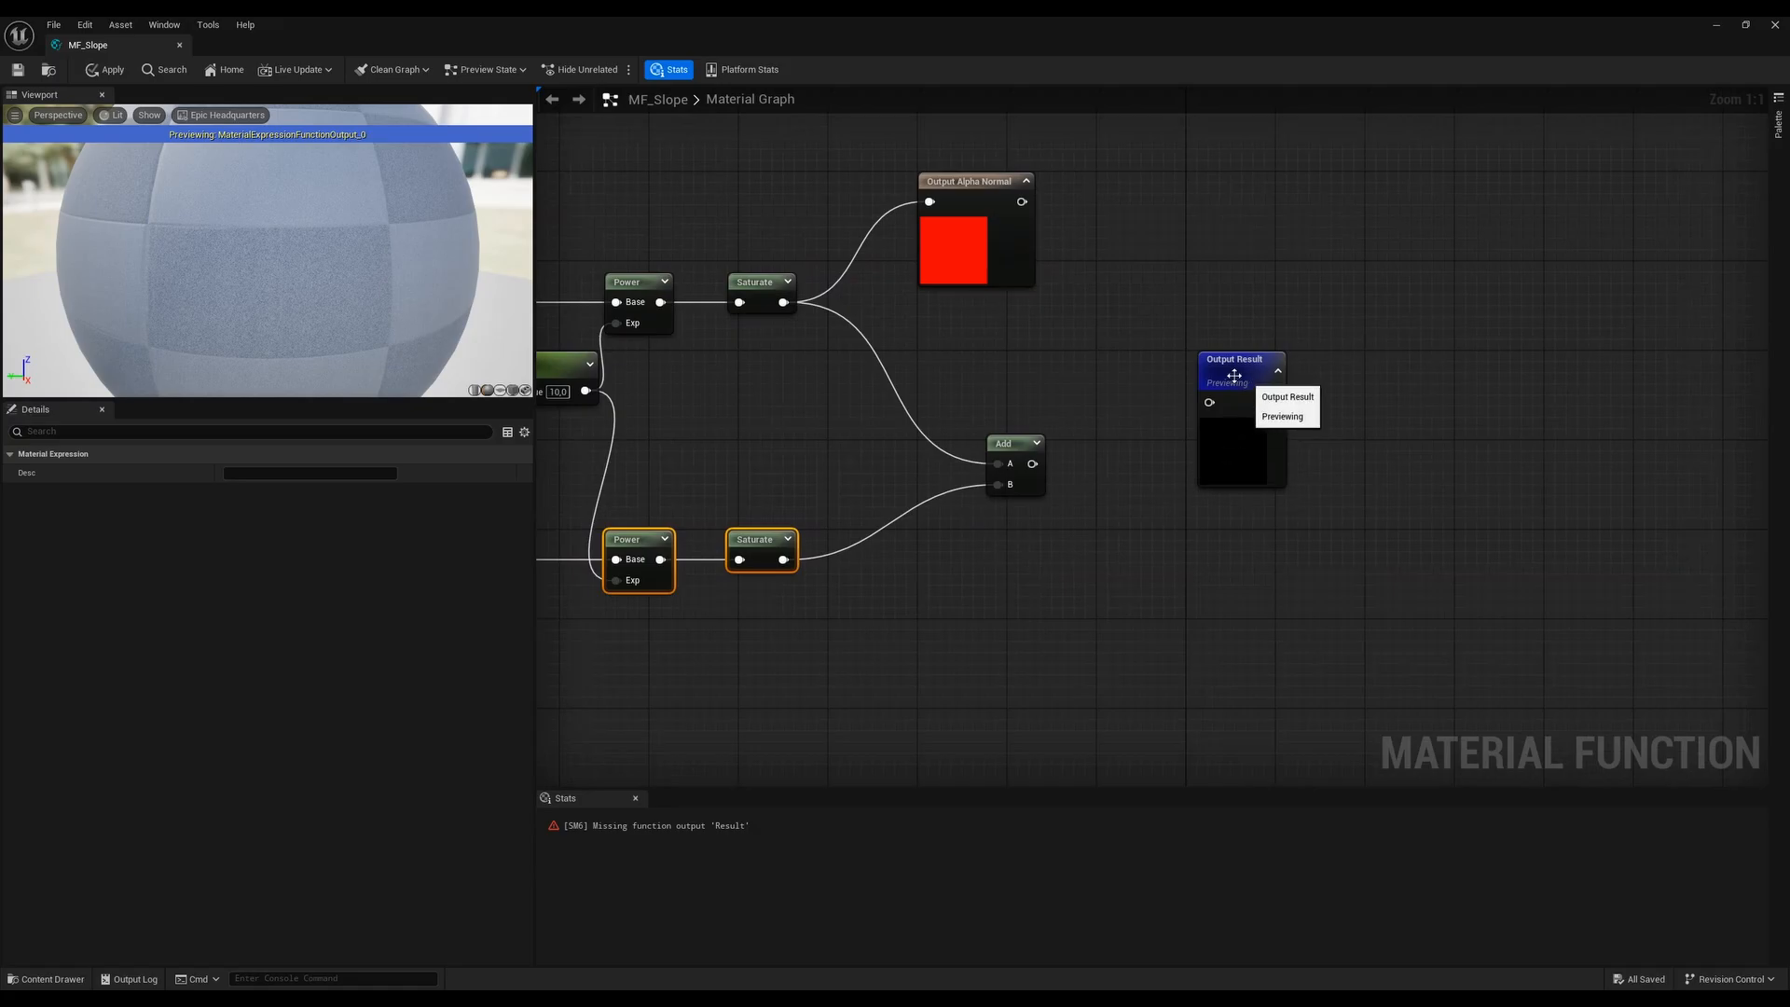
left_click_drag(1229, 371, 1455, 371)
right_click_drag(1168, 492, 1240, 487)
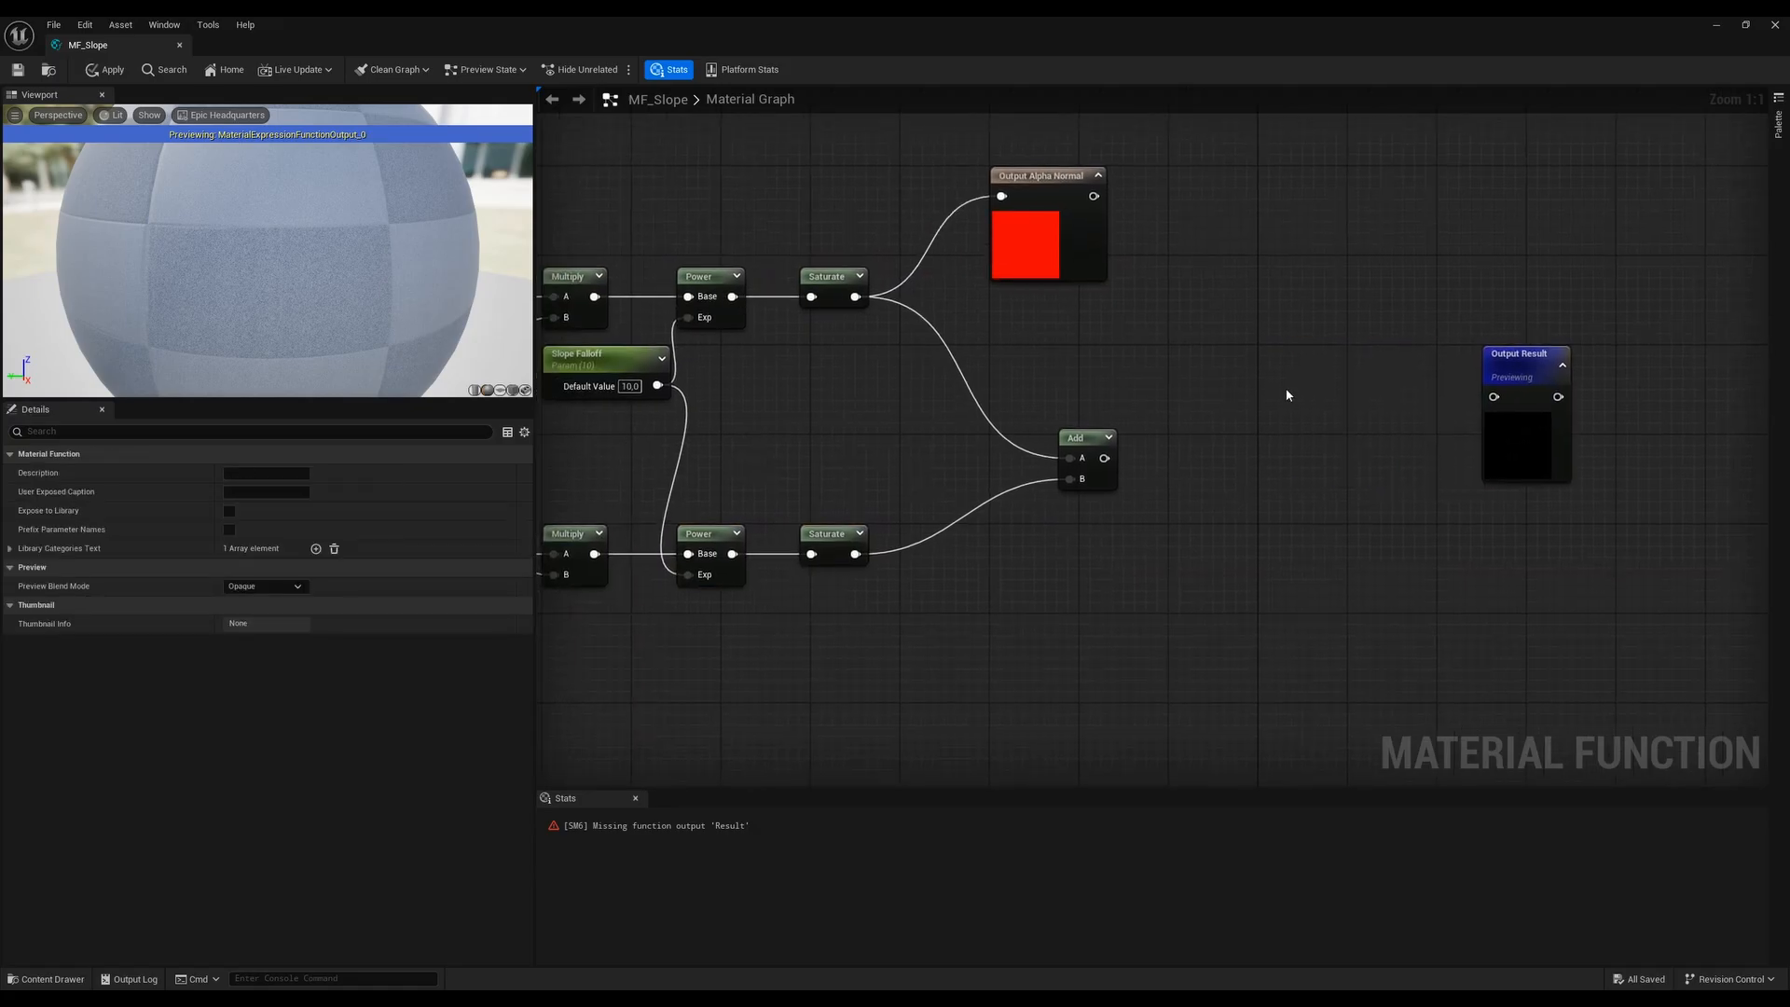
key("m")
left_click(1285, 389)
right_click_drag(1128, 390, 1183, 395)
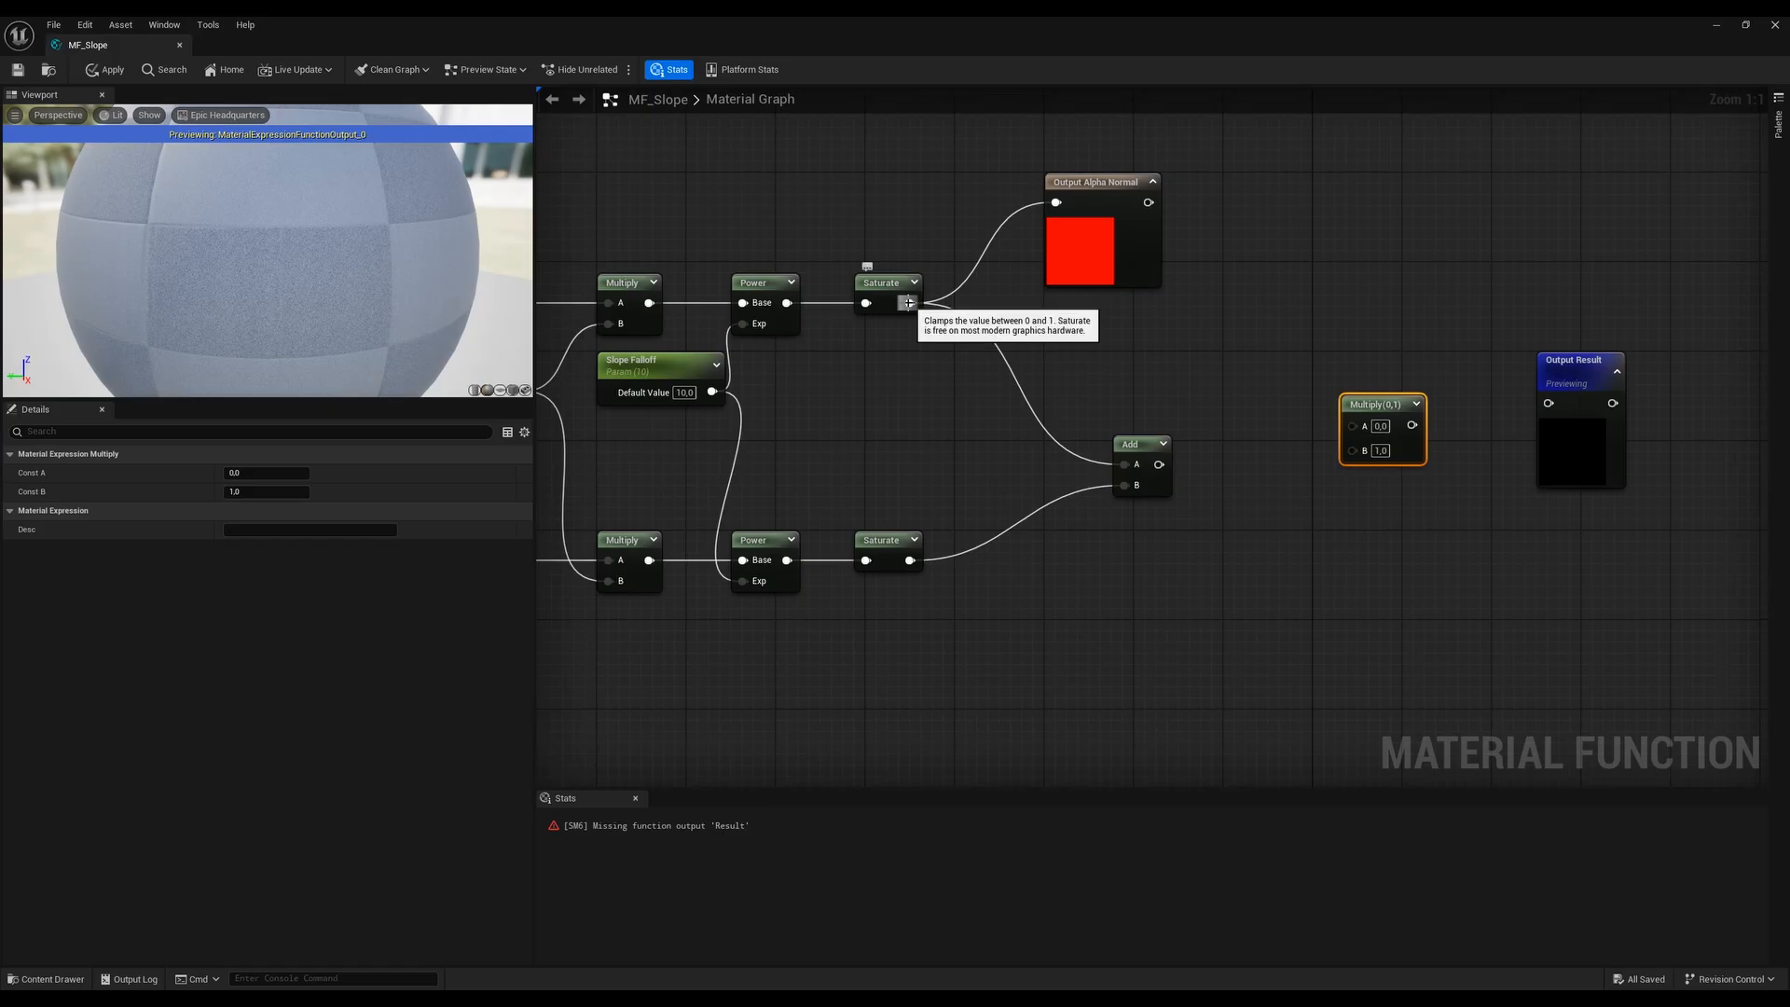
left_click_drag(910, 303, 1346, 301)
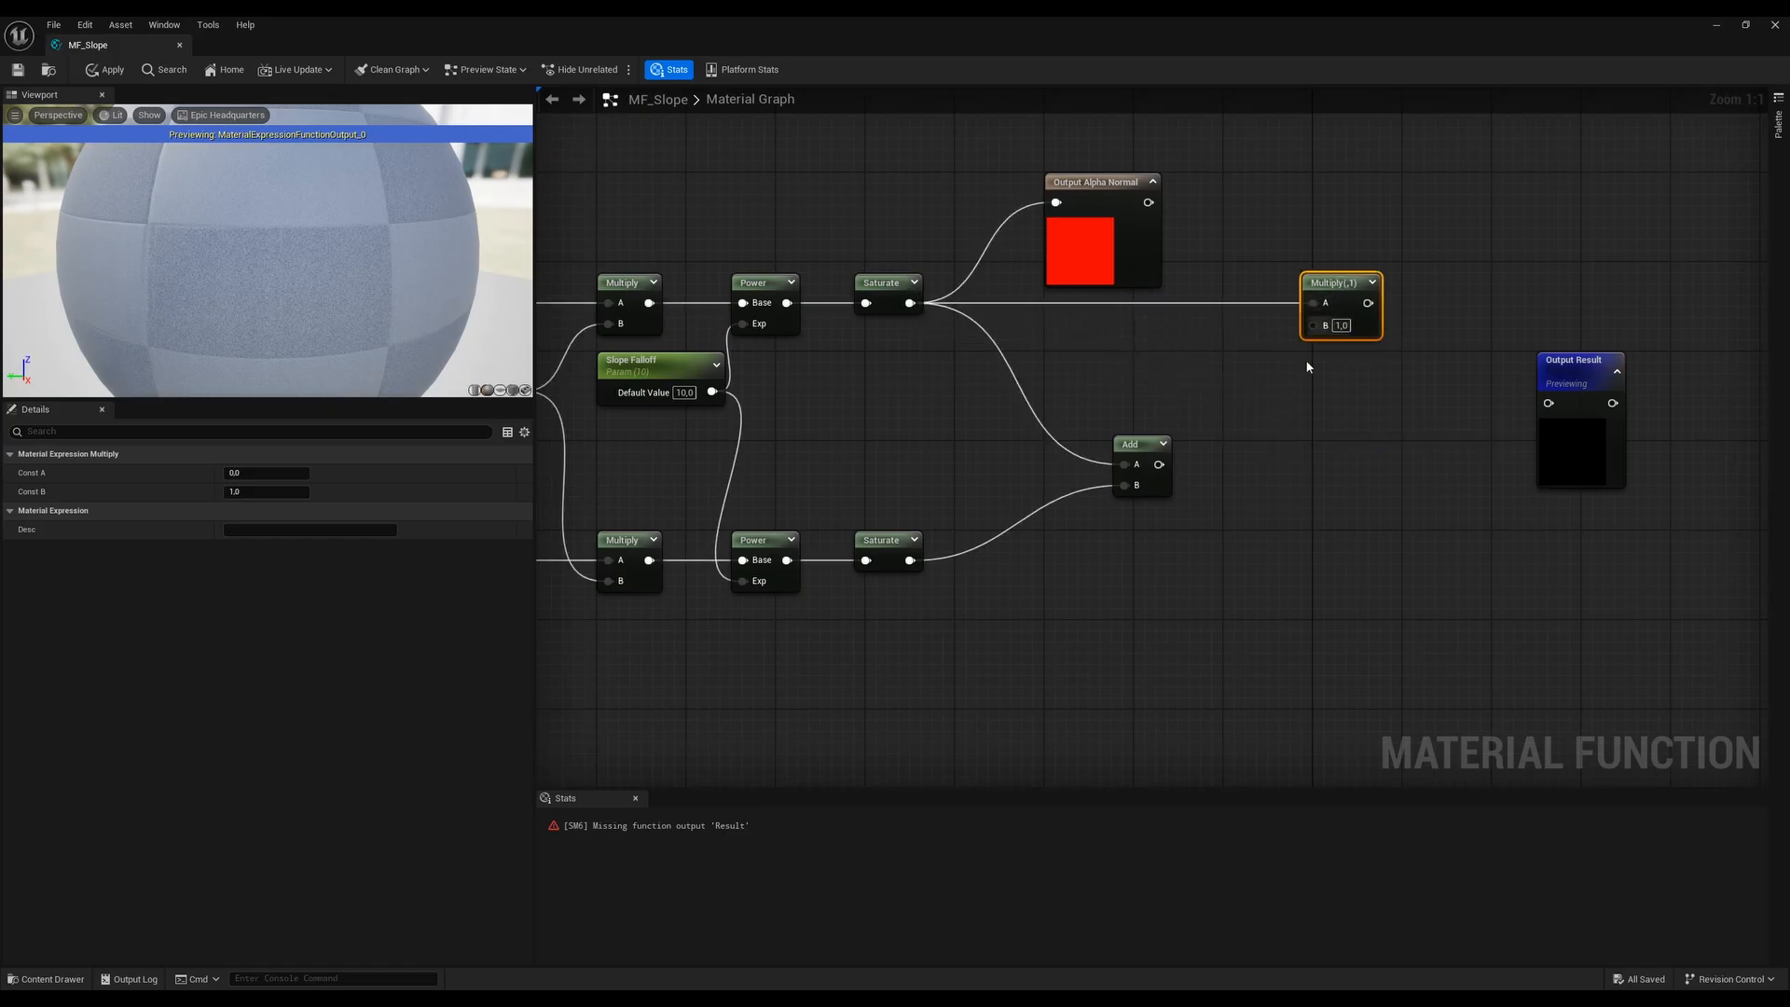
key("Home")
right_click_drag(953, 600, 1007, 597)
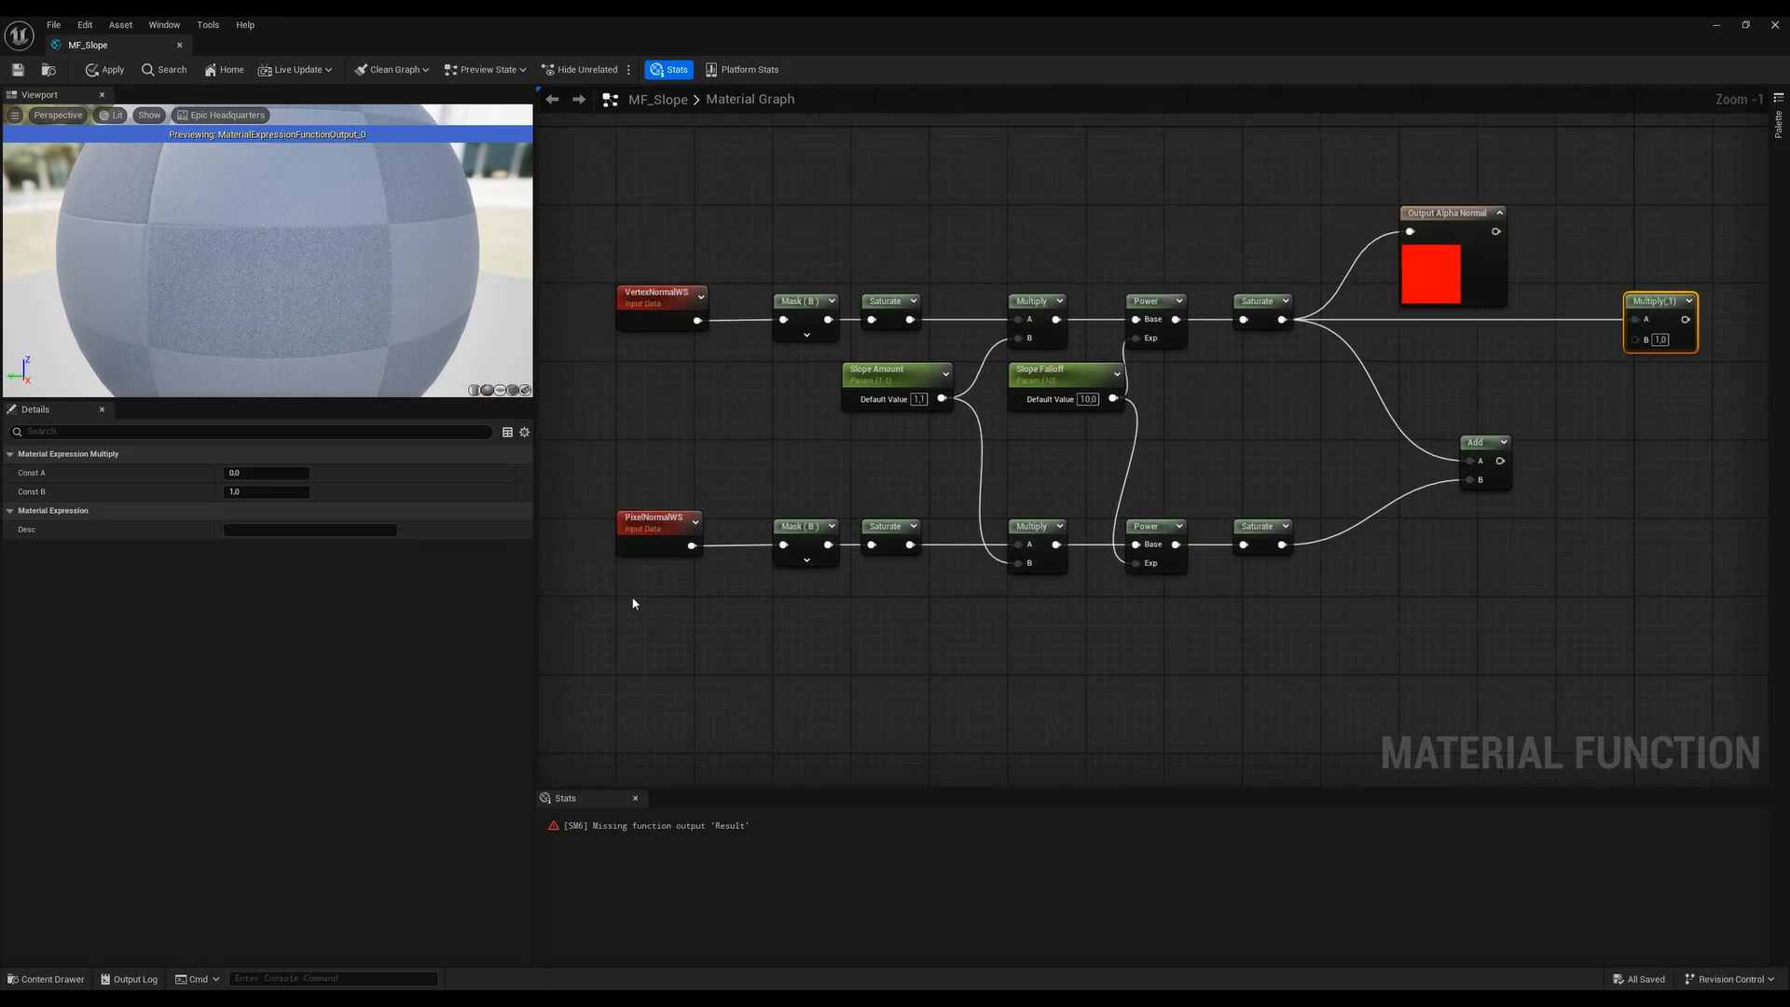
left_click_drag(631, 600, 1305, 280)
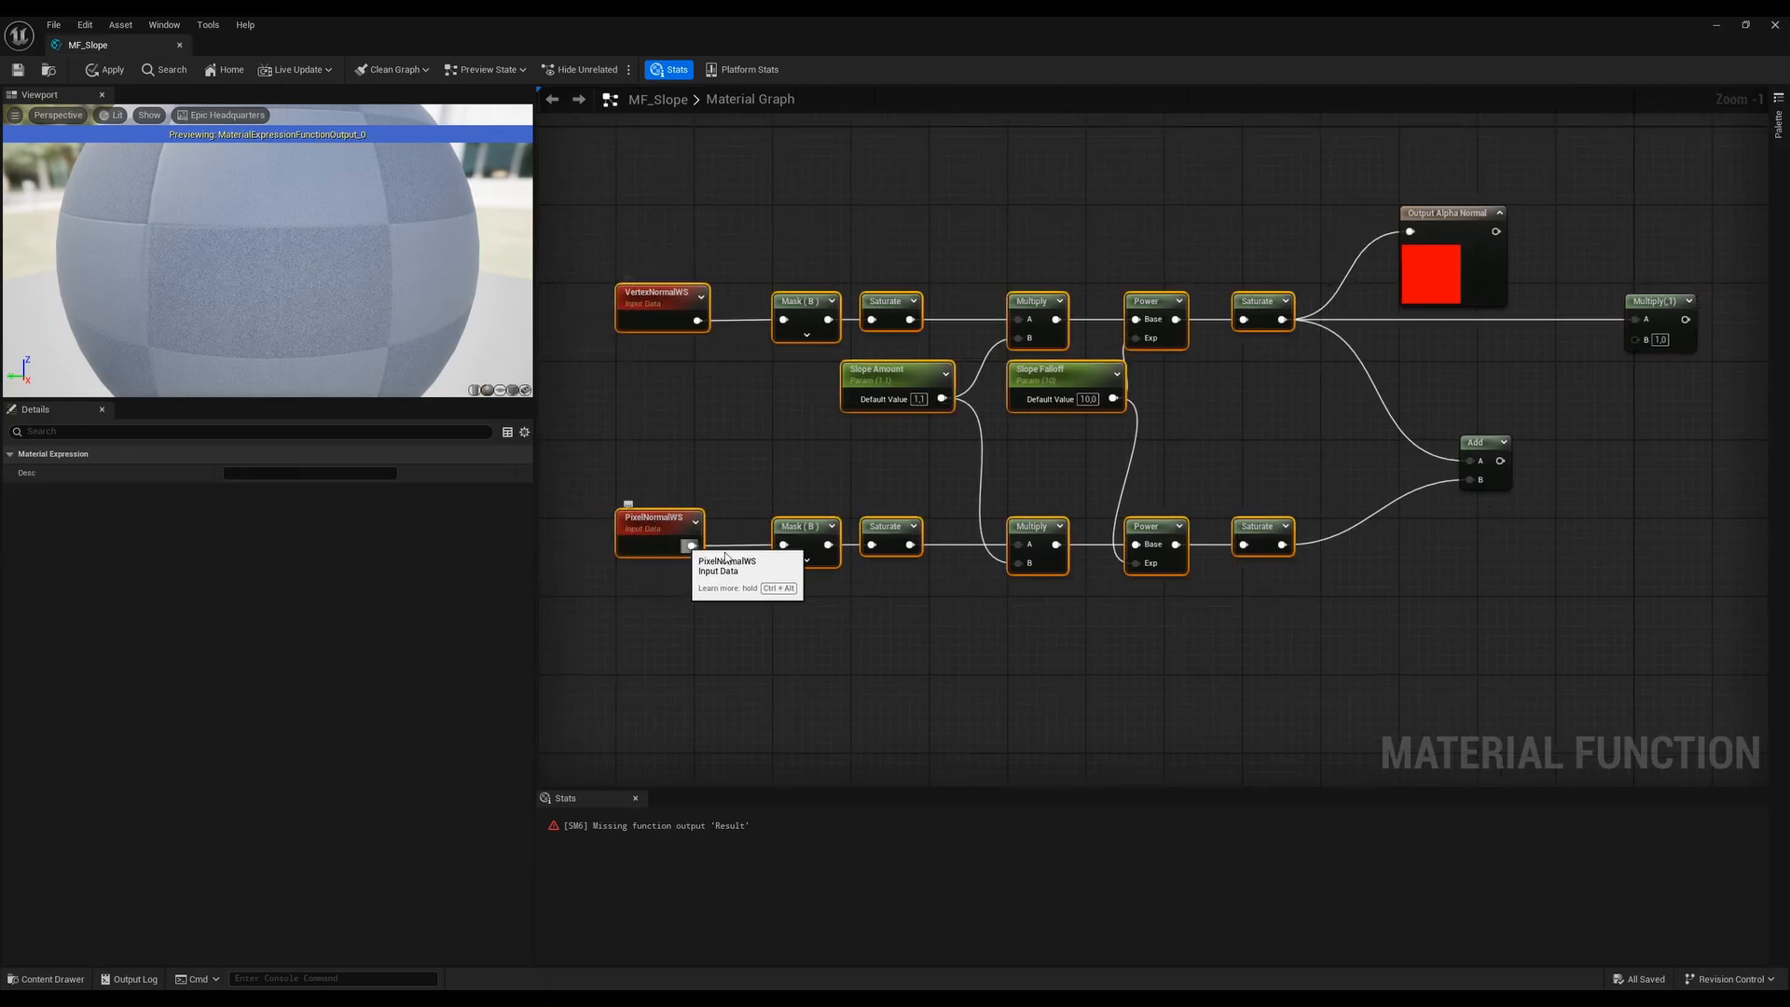
left_click_drag(650, 614, 1252, 278)
Move the Slope Amount and Slope Falloff parameters midway between the VertexNormalWS and PixelNormalWS rows
right_click_drag(1324, 428, 1273, 434)
left_click_drag(831, 450, 1006, 399)
key("Down")
key("Down")
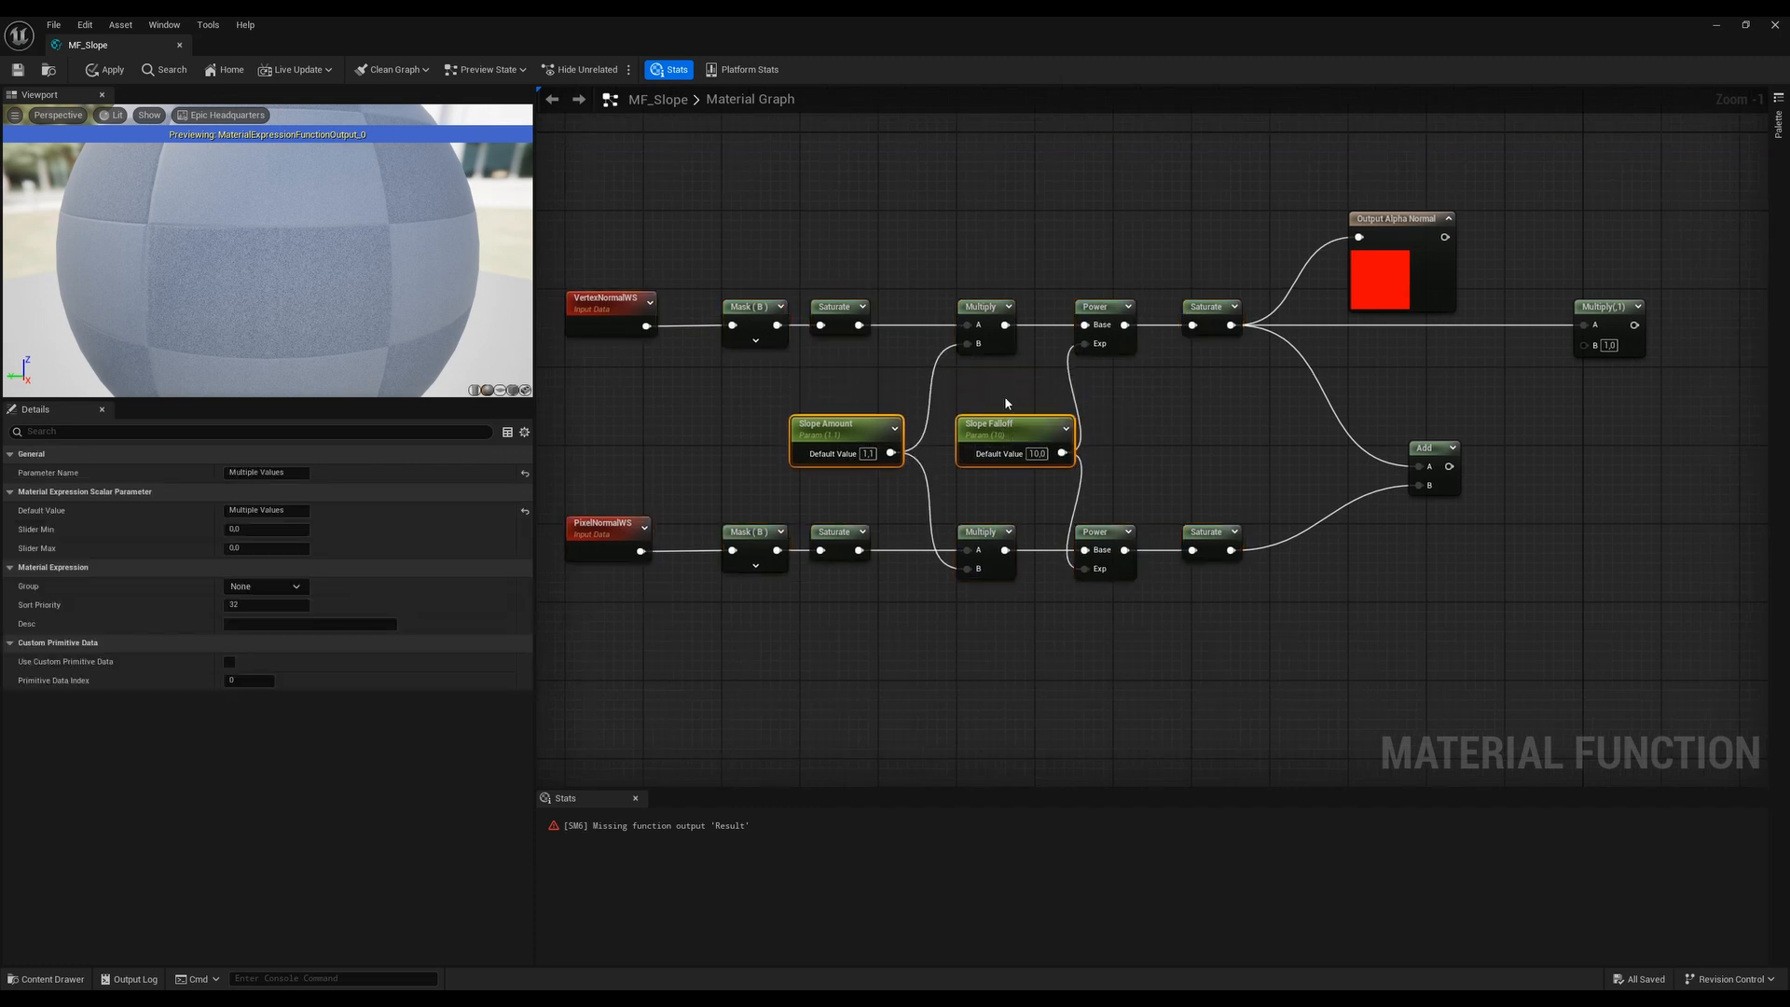
key("Up")
Examine the vertex-normal and pixel-normal node chains and how they feed the Add, Multiply and output nodes
right_click_drag(1545, 601, 1291, 599)
right_click_drag(895, 613, 1155, 595)
left_click_drag(606, 594, 1250, 230)
right_click_drag(1481, 545, 1170, 602)
left_click(1168, 541)
scroll(1165, 543, "up", 1)
right_click_drag(746, 471, 1103, 499)
scroll(1103, 499, "down", 3)
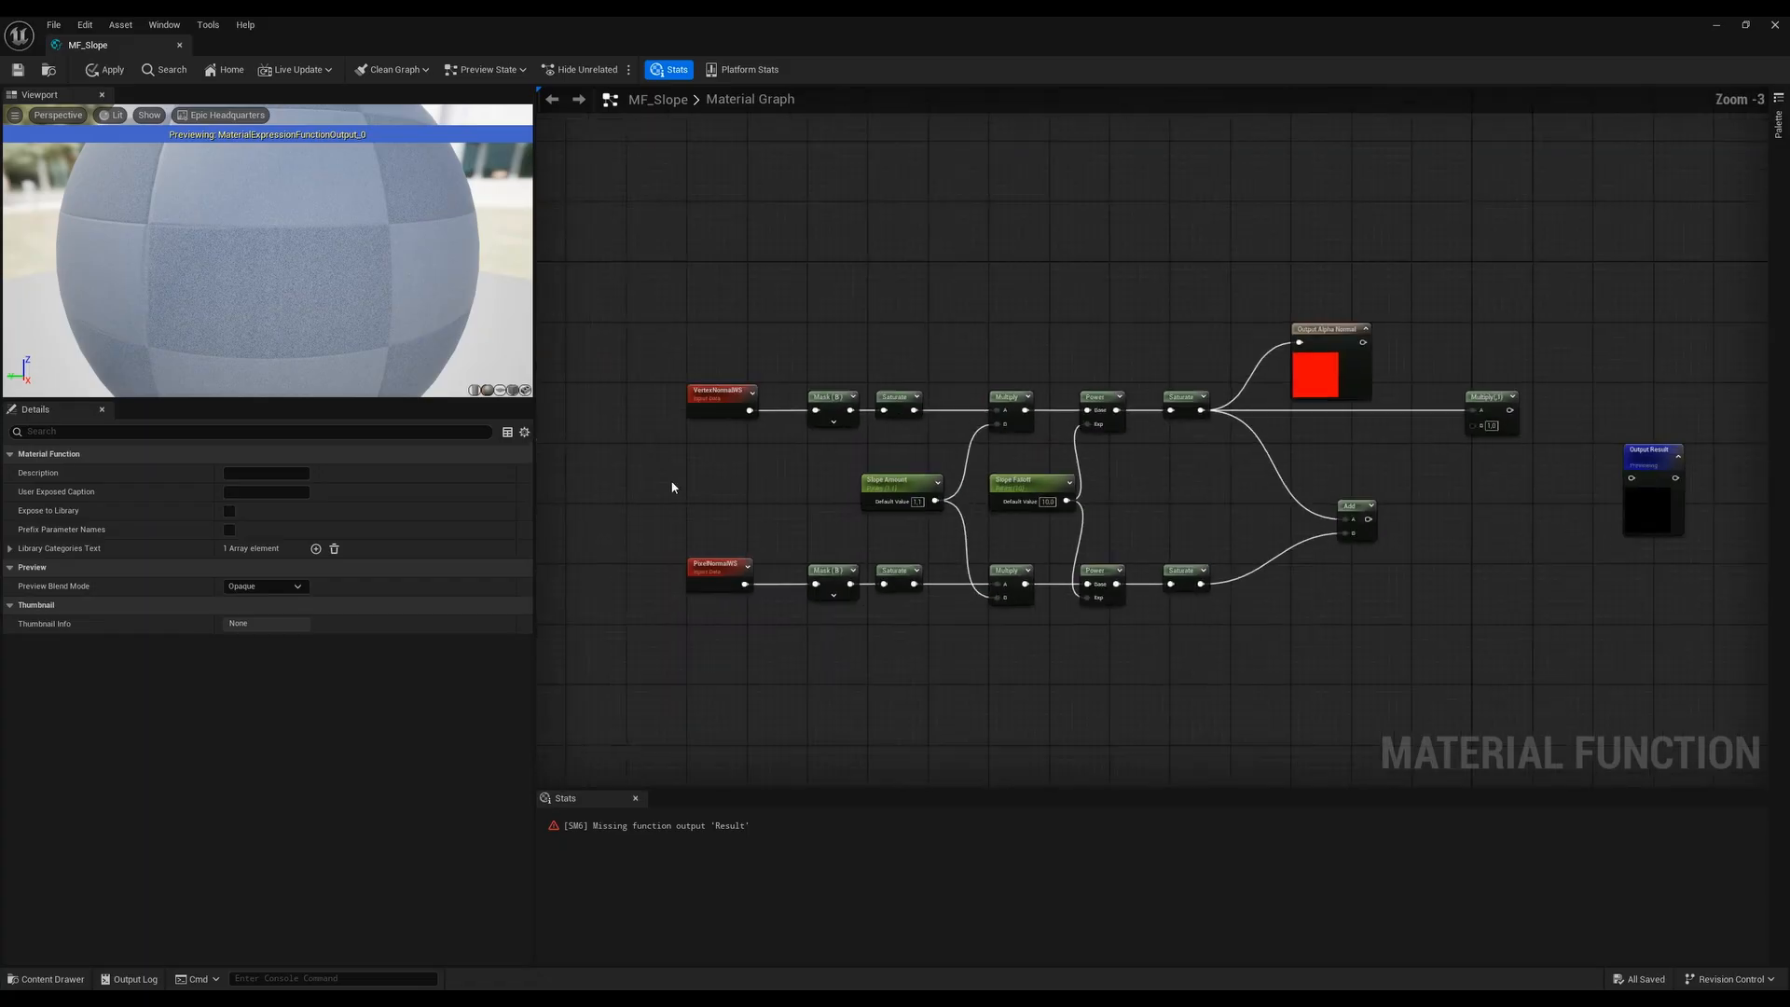
left_click_drag(663, 460, 1173, 326)
right_click_drag(1429, 608, 1140, 608)
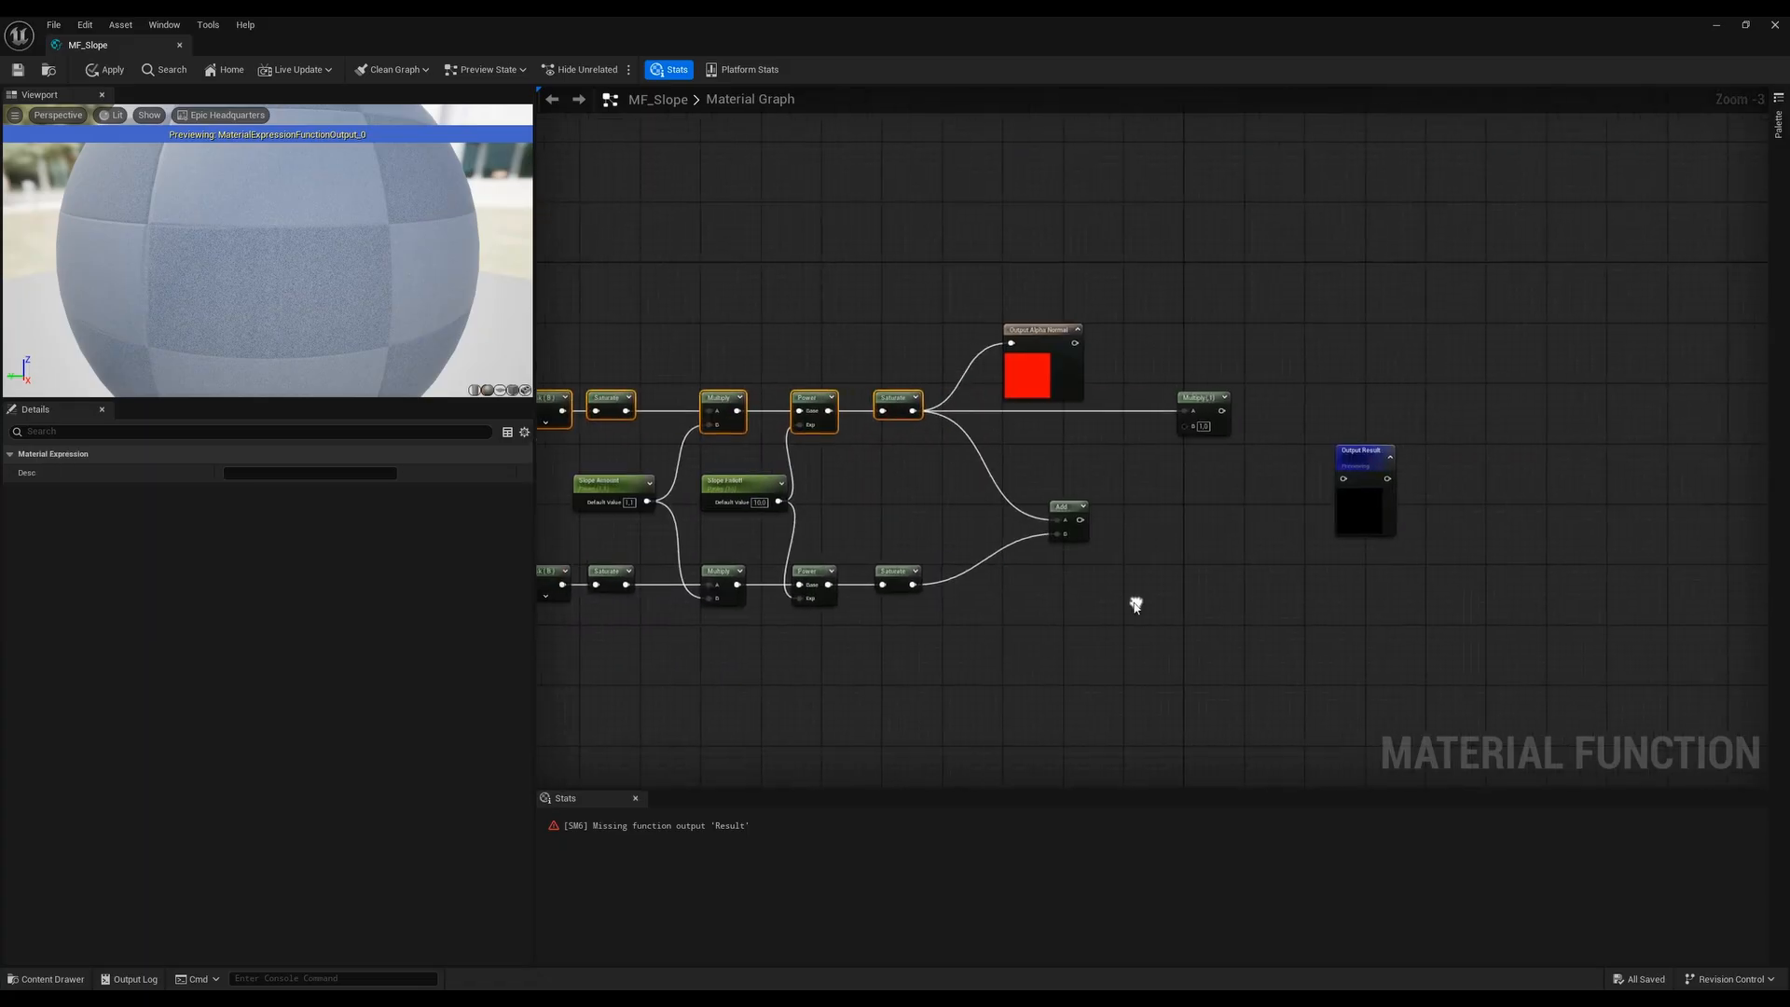
Connect the Add output to the B input of the last Multiply and move Output Result up near the Multiply's row
scroll(1139, 608, "up", 3)
left_click_drag(1052, 481, 1210, 345)
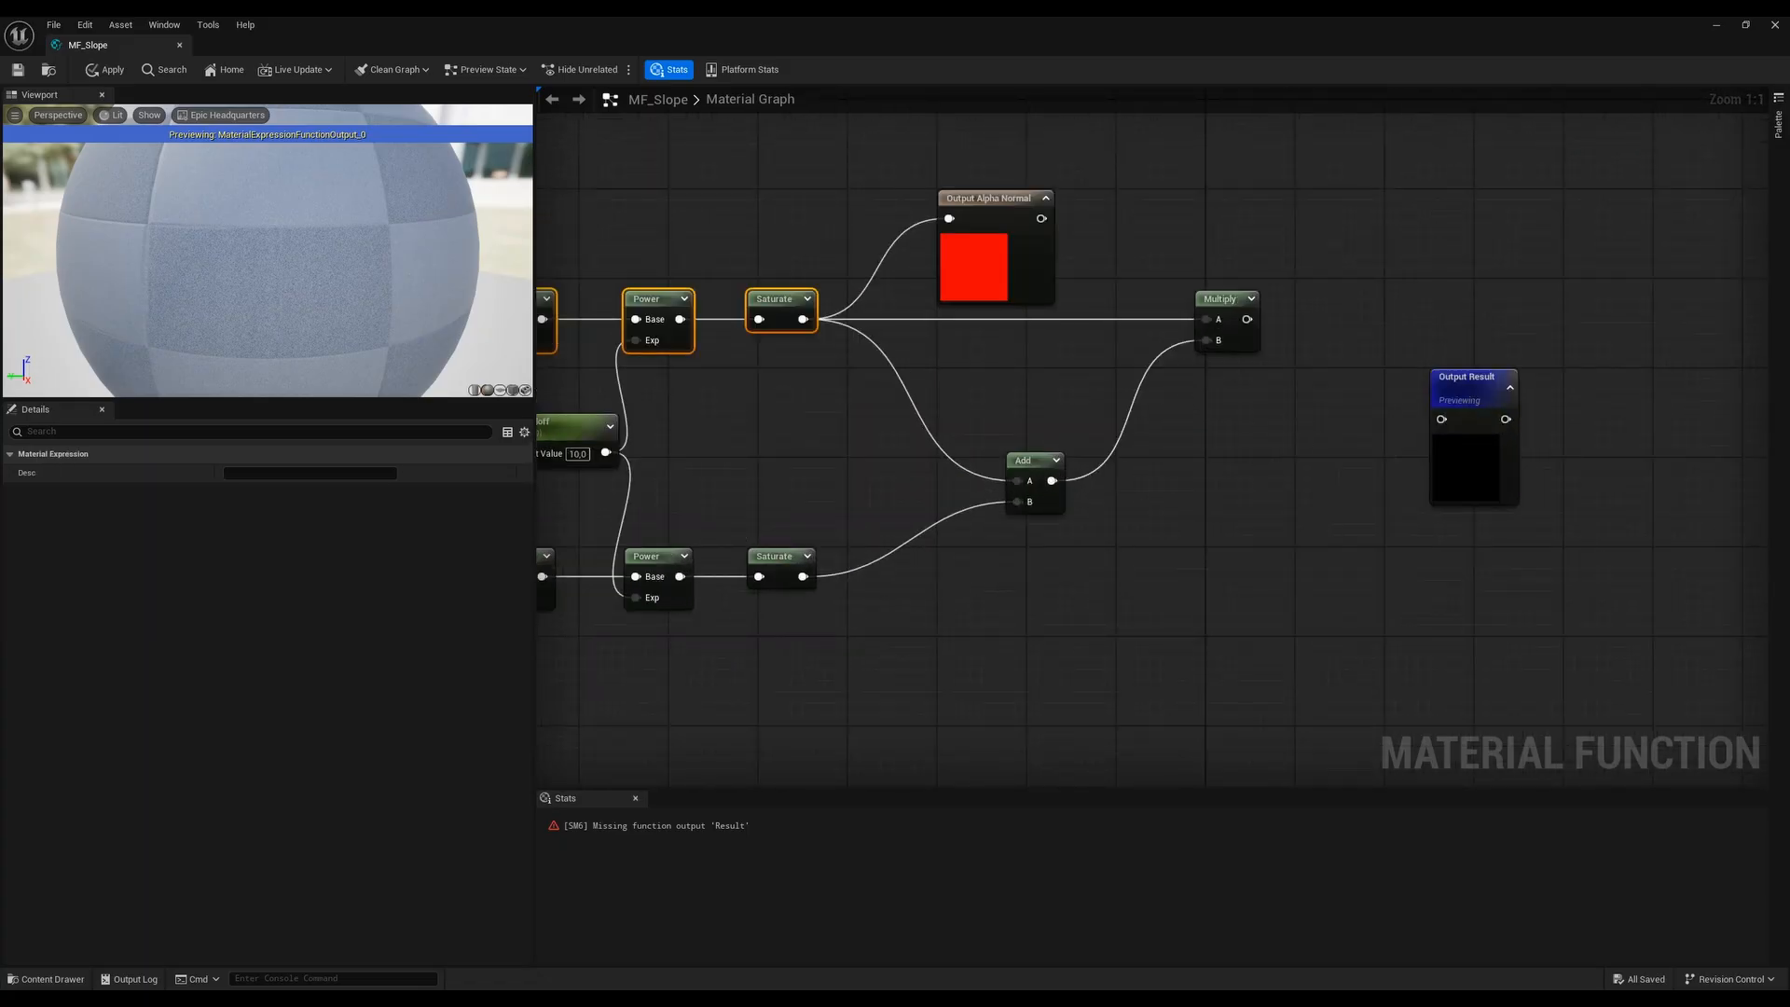
right_click_drag(1303, 437, 1132, 473)
left_click_drag(1279, 424, 1414, 336)
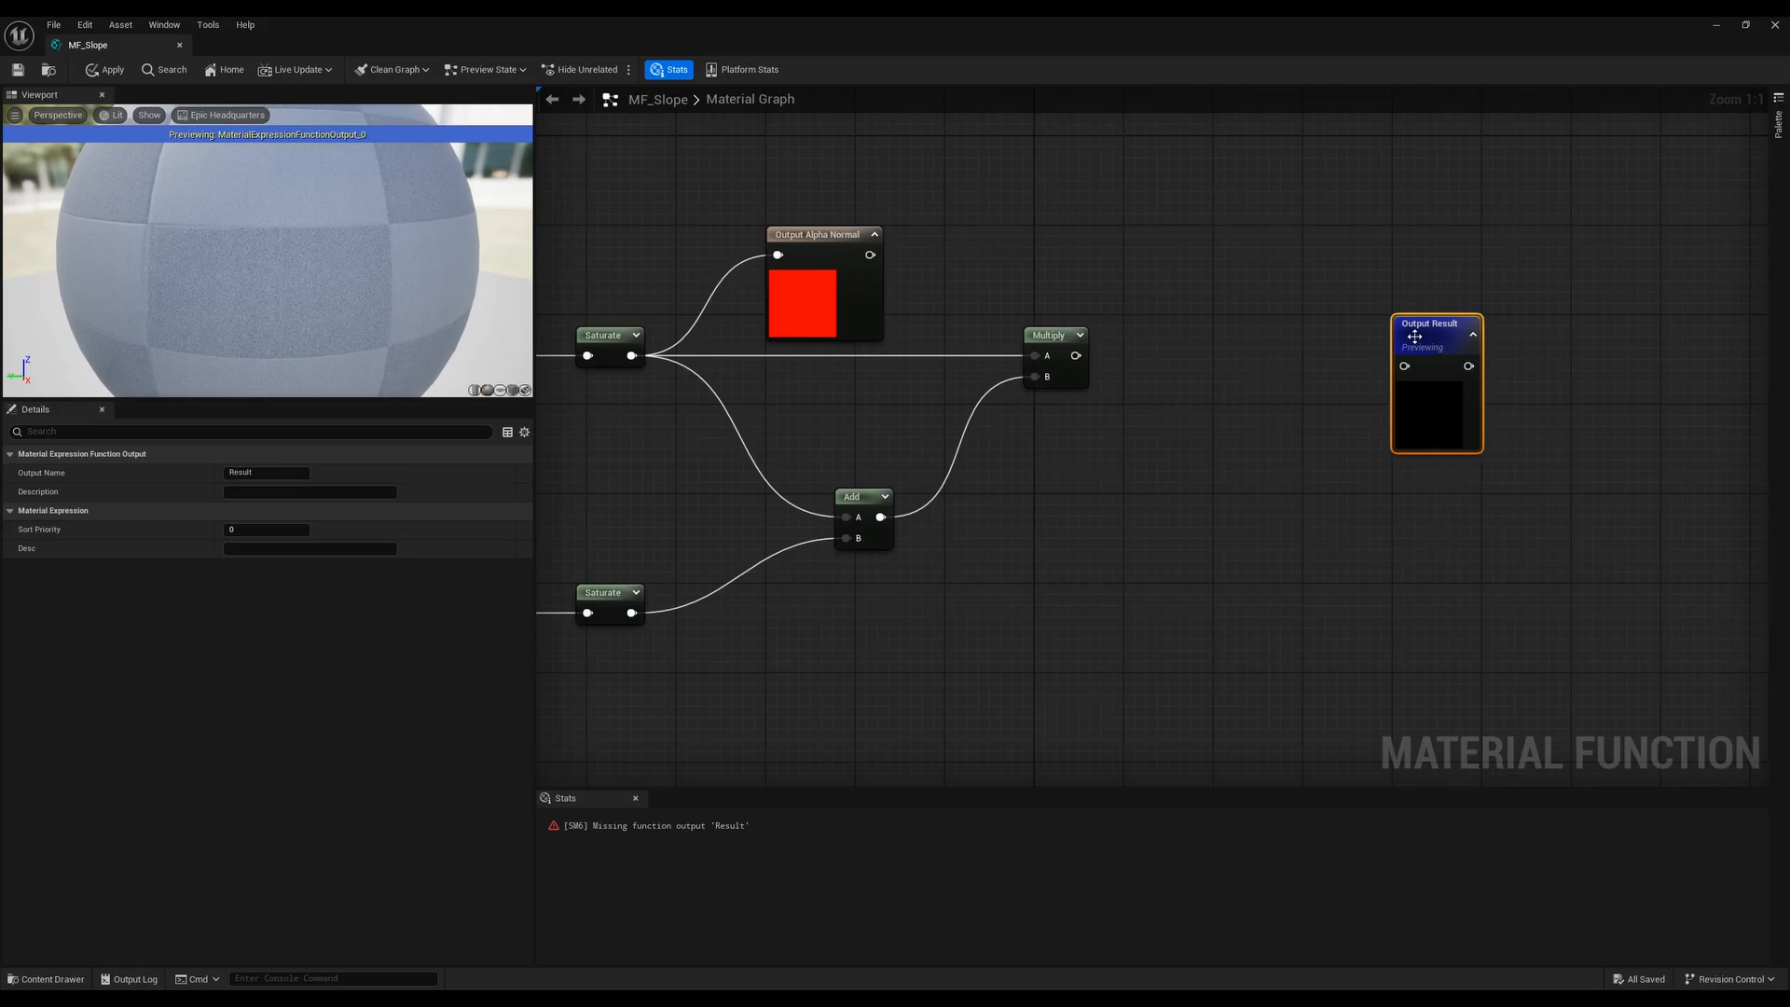
right_click_drag(1240, 508, 1144, 520)
left_click(1330, 524)
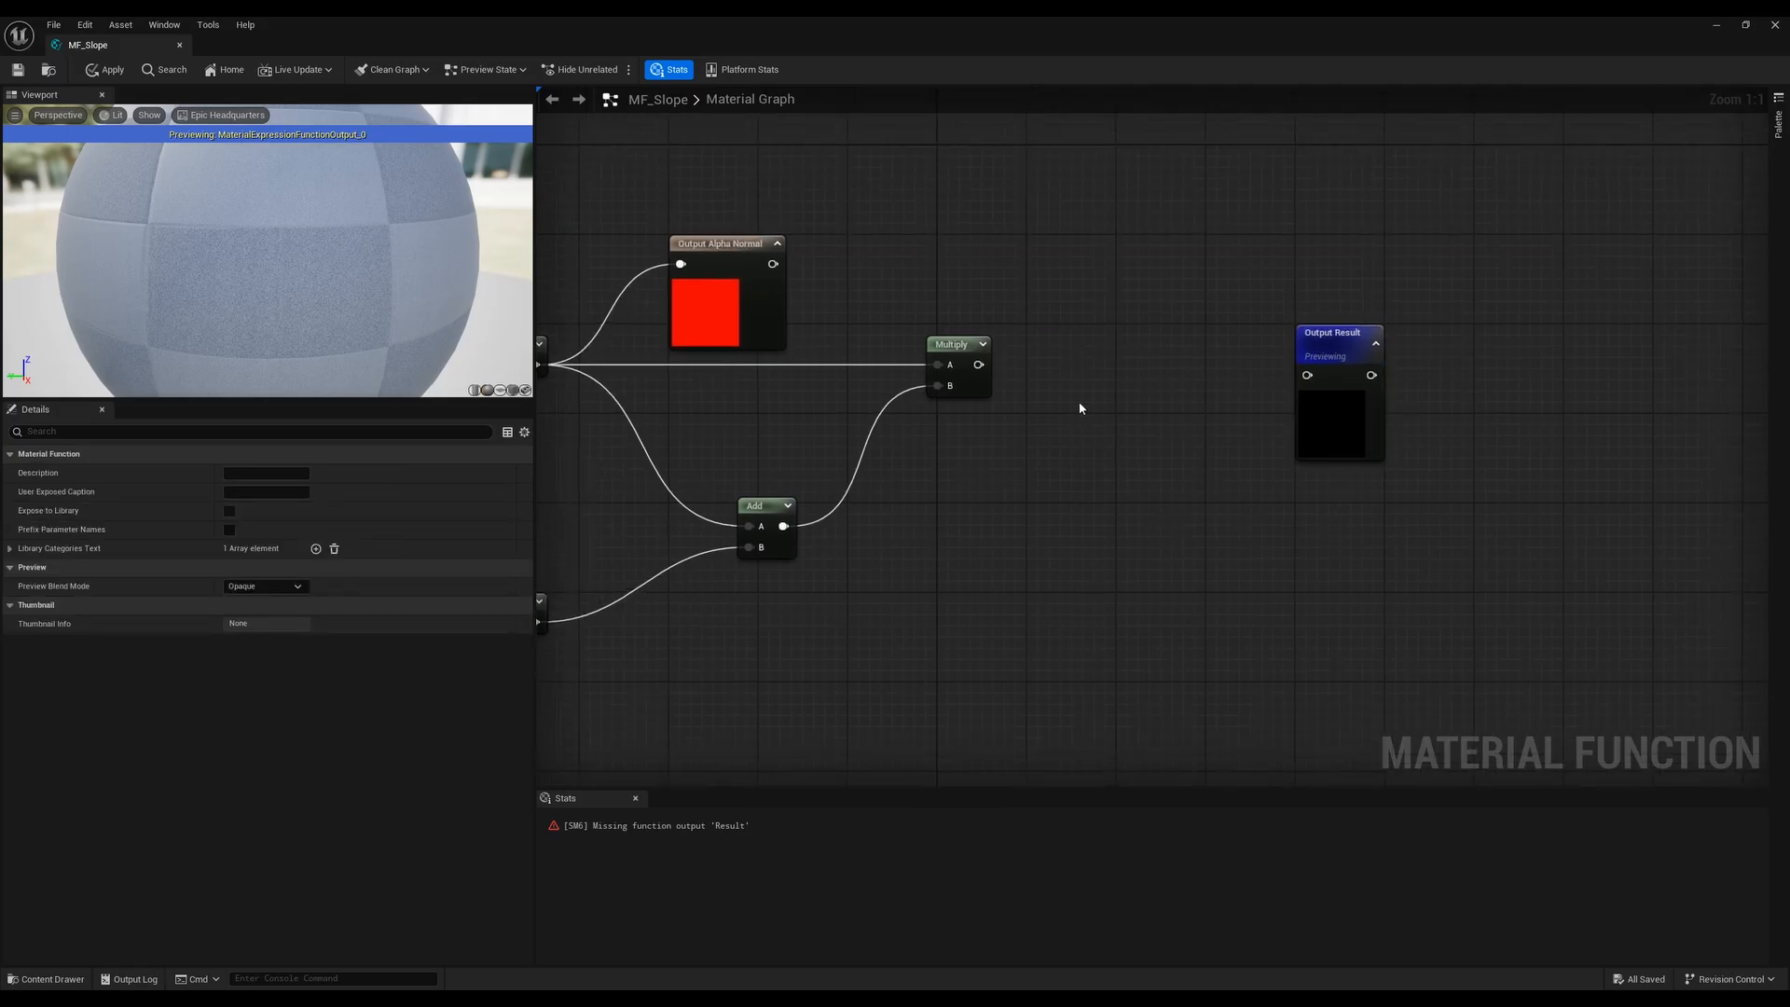
Add a Saturate after the last Multiply, connect it to Output Result in a straight line, and apply the function
left_click_drag(977, 365, 1107, 366)
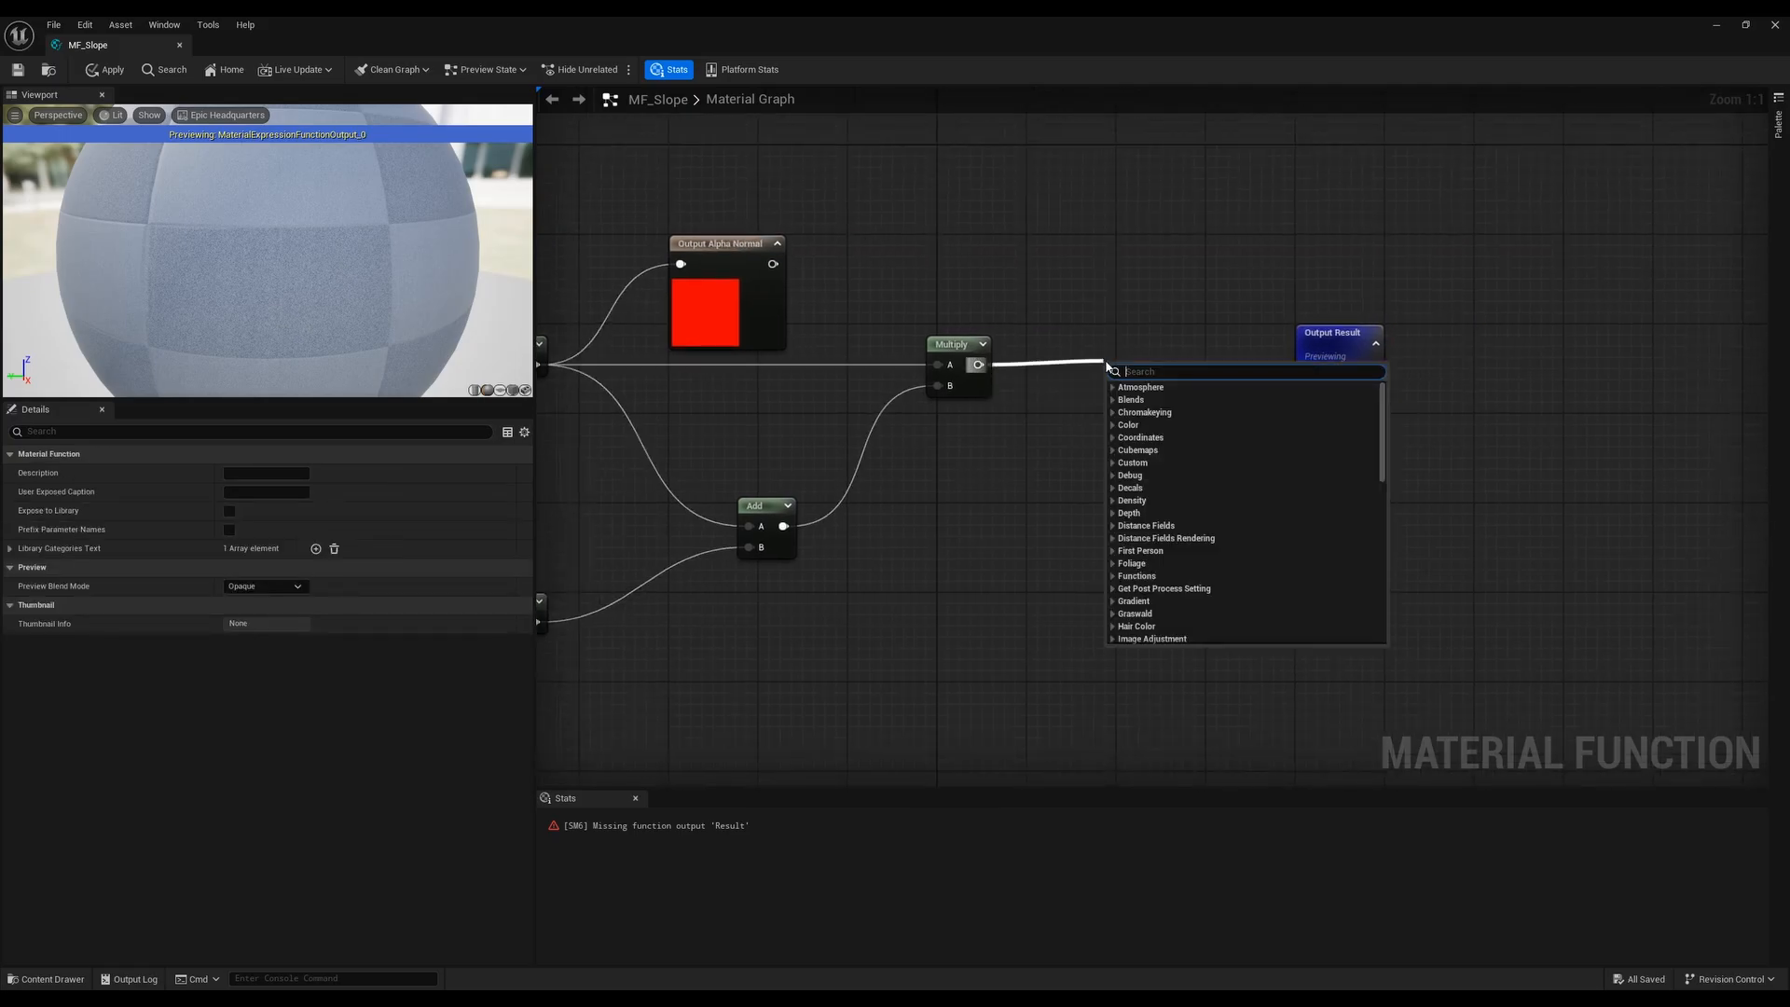
type("satura")
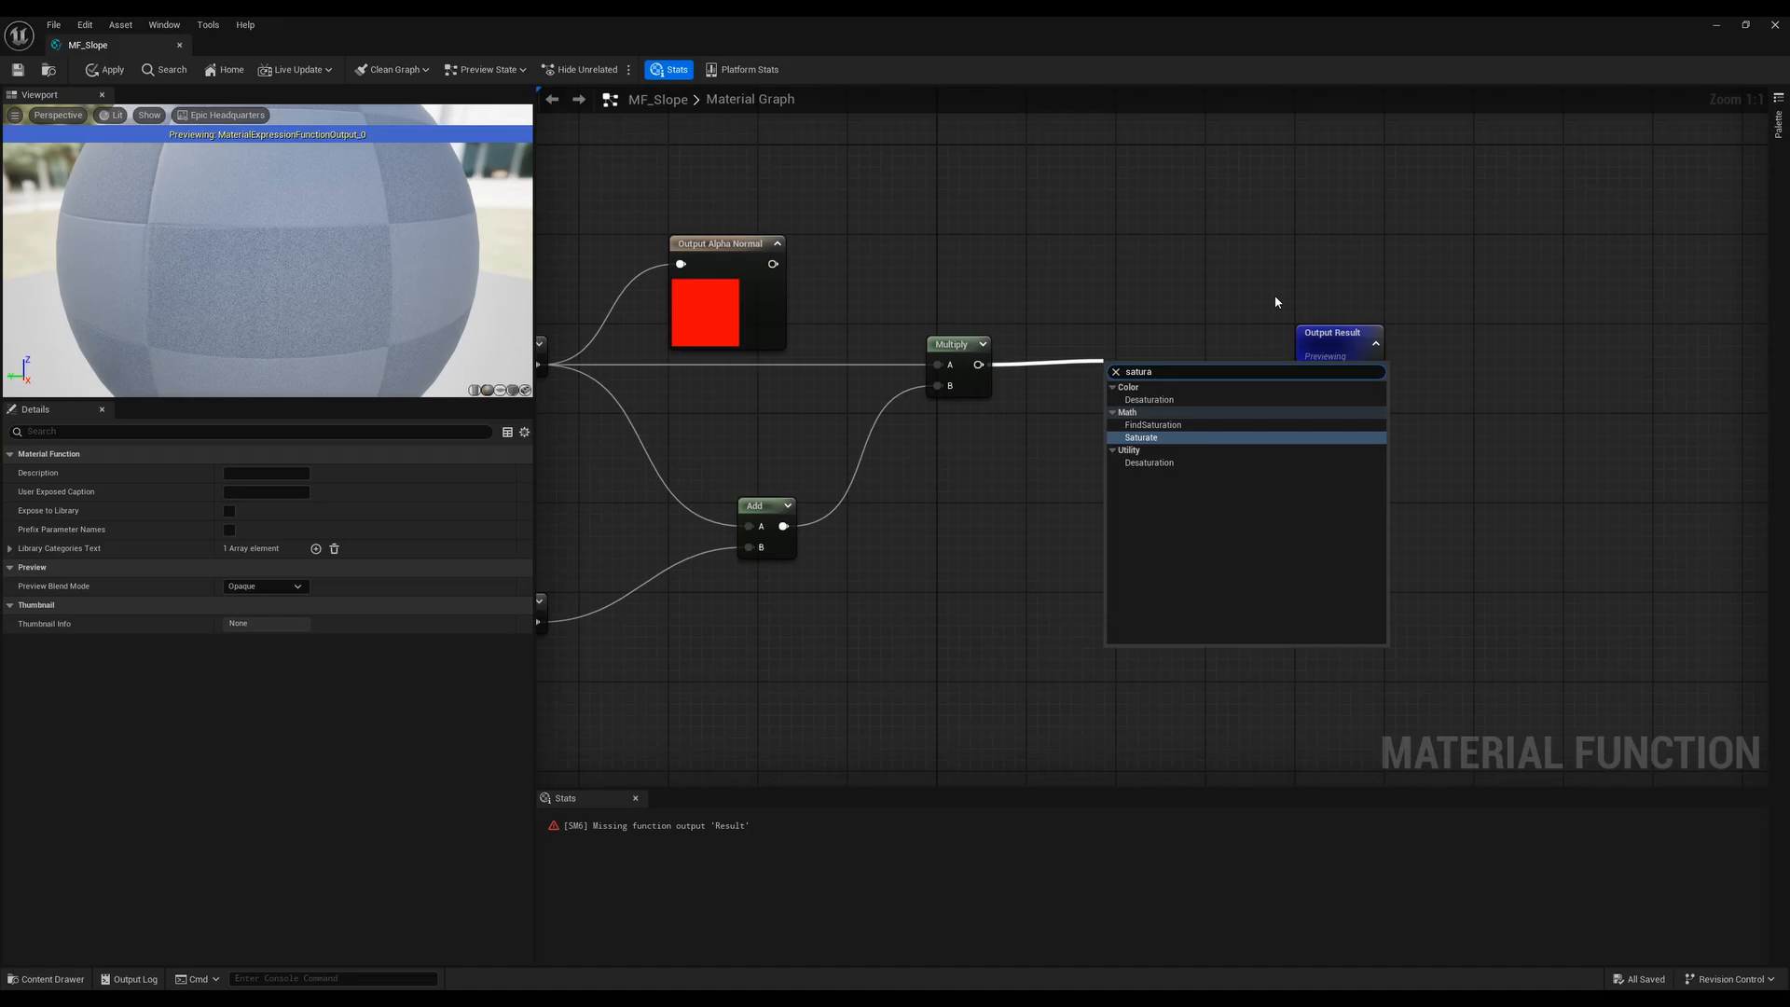
left_click(1141, 438)
left_click_drag(1141, 363, 1333, 338)
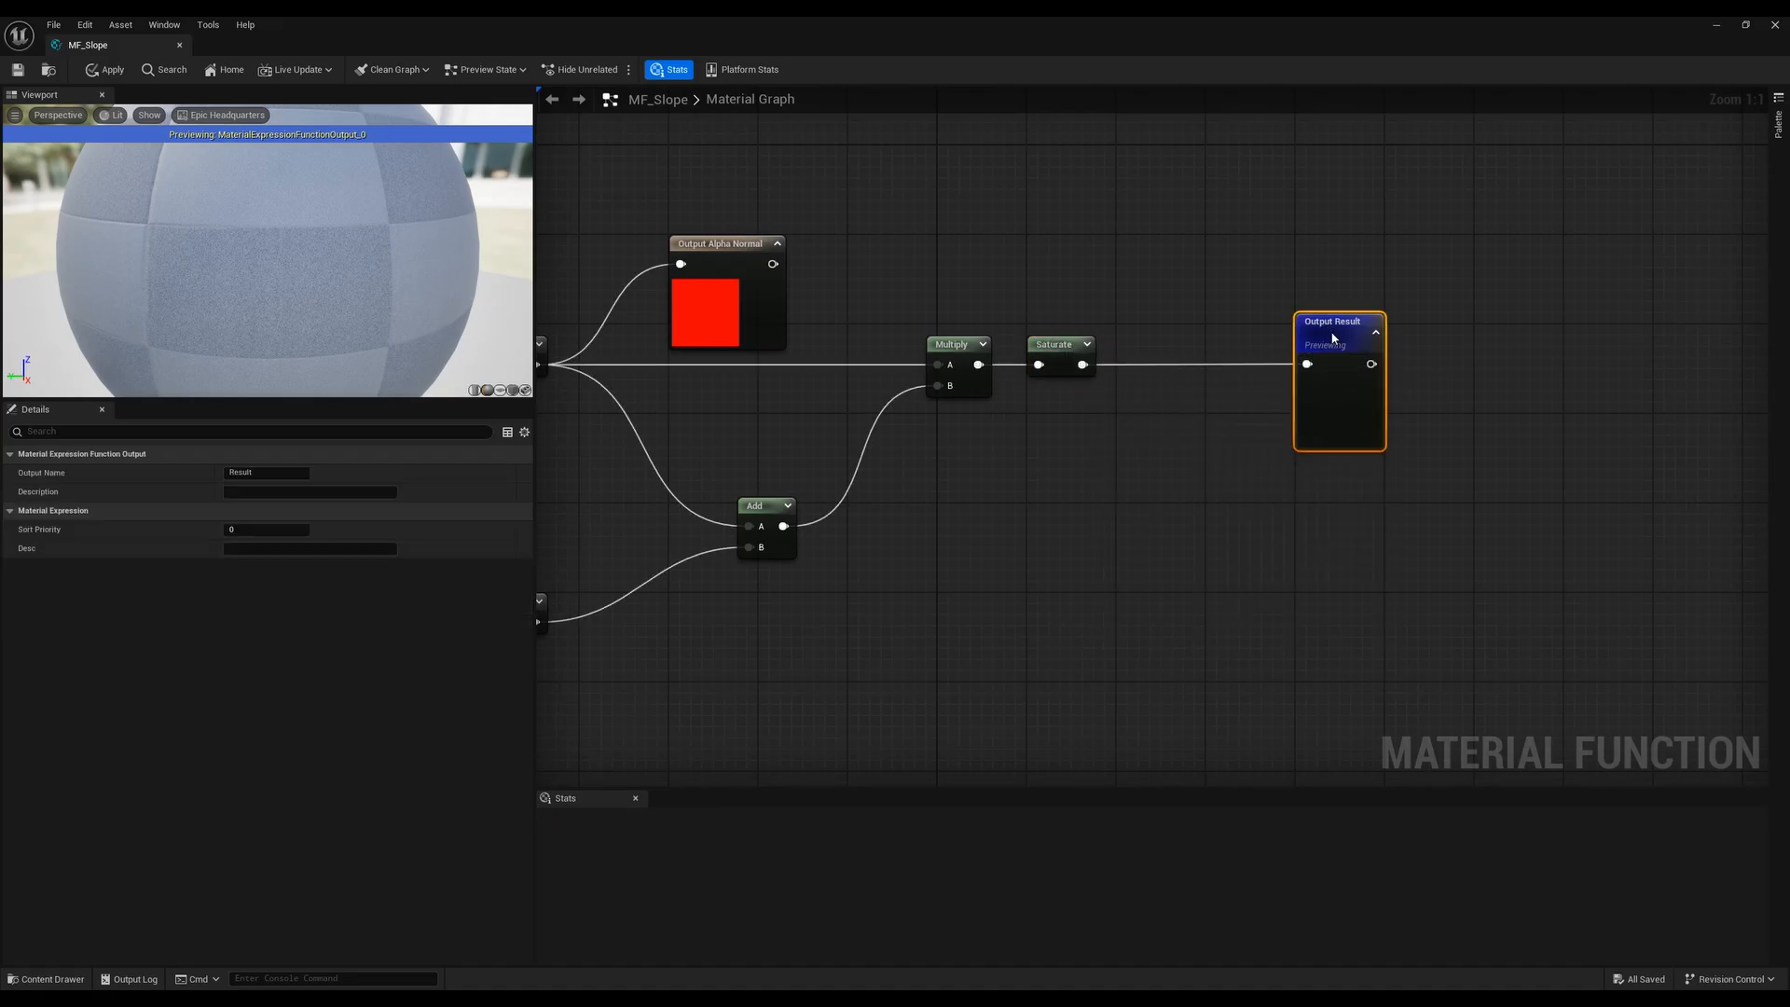
left_click(1131, 464)
scroll(1131, 463, "down", 2)
right_click_drag(990, 474, 1223, 481)
right_click_drag(1004, 615, 1081, 601)
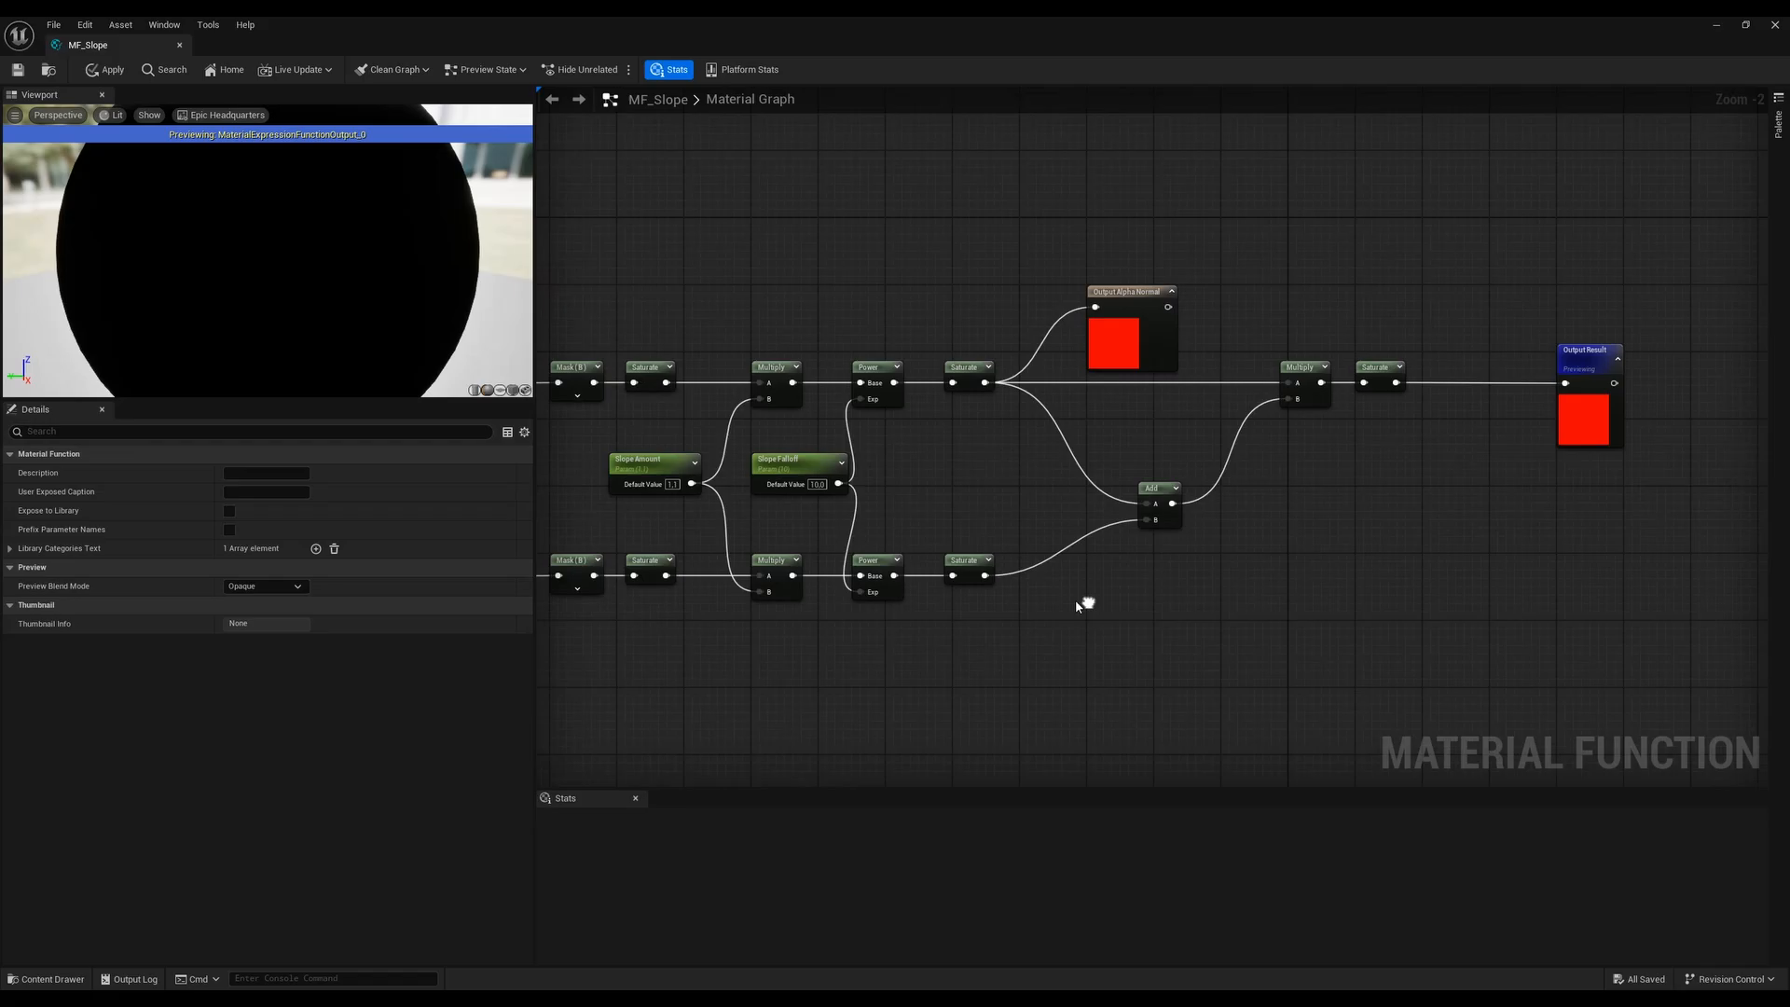
left_click(91, 73)
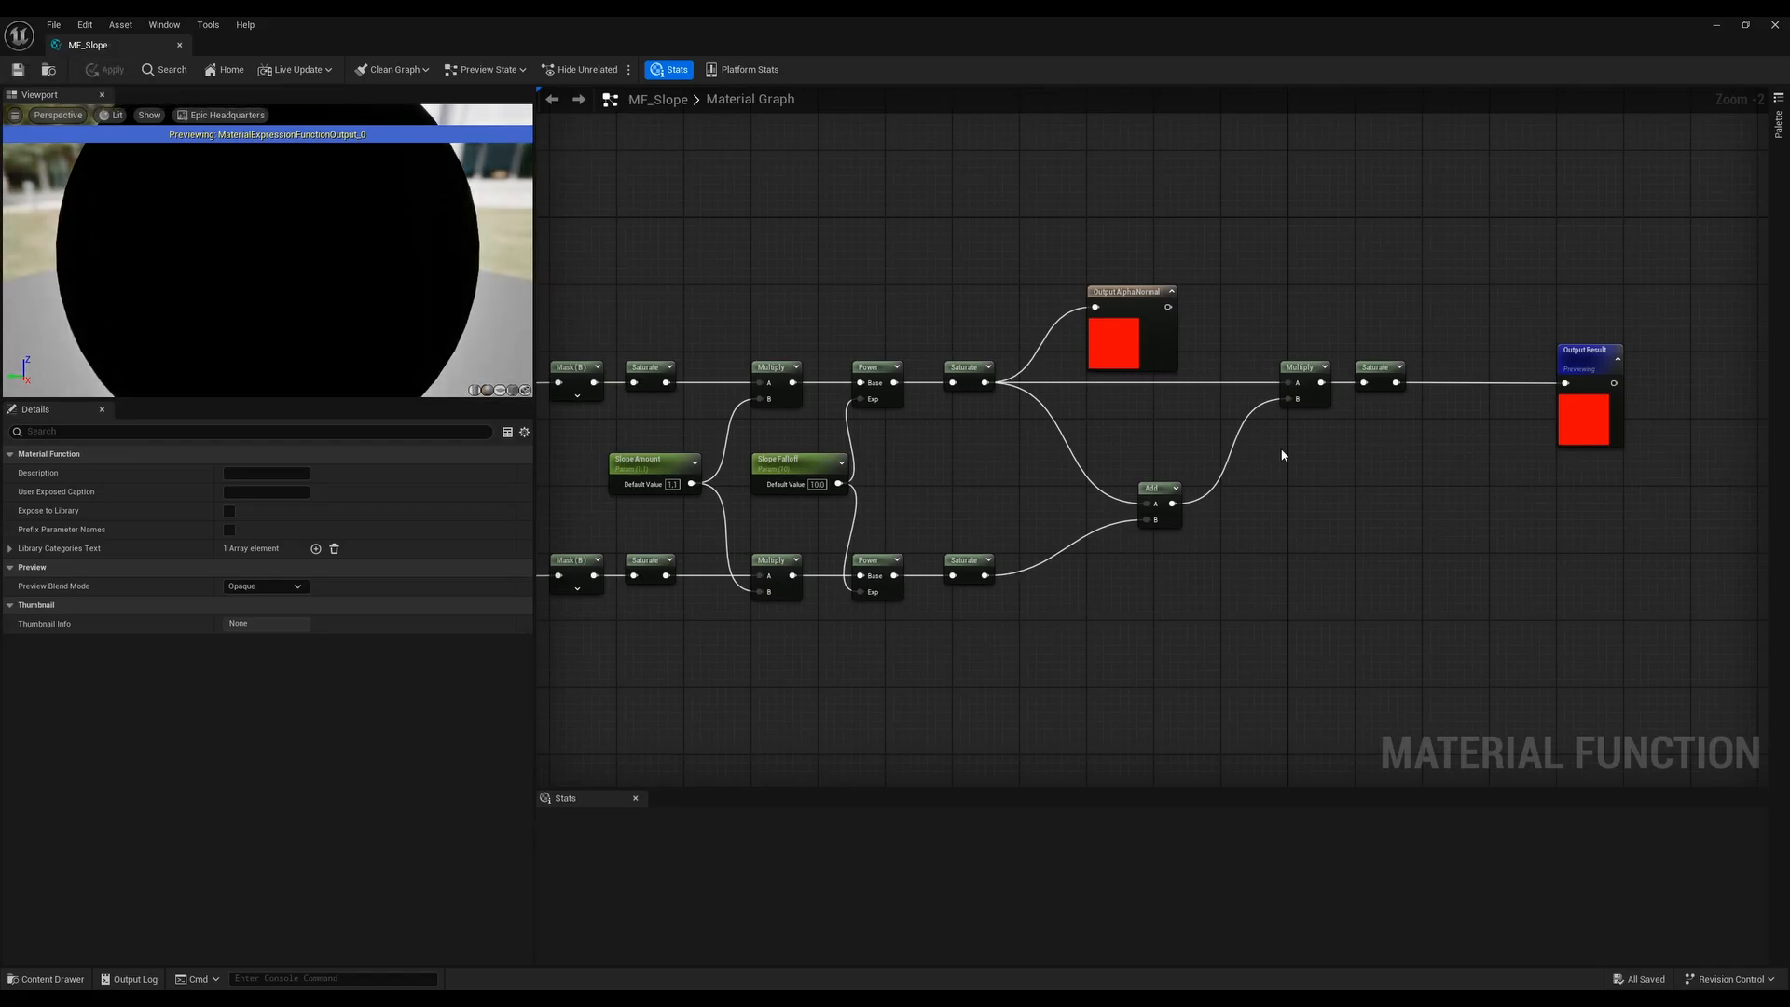
Collapse Output Alpha Normal and move it closer to the upper Saturate, and add reroute points on both wires entering Add
left_click(1172, 292)
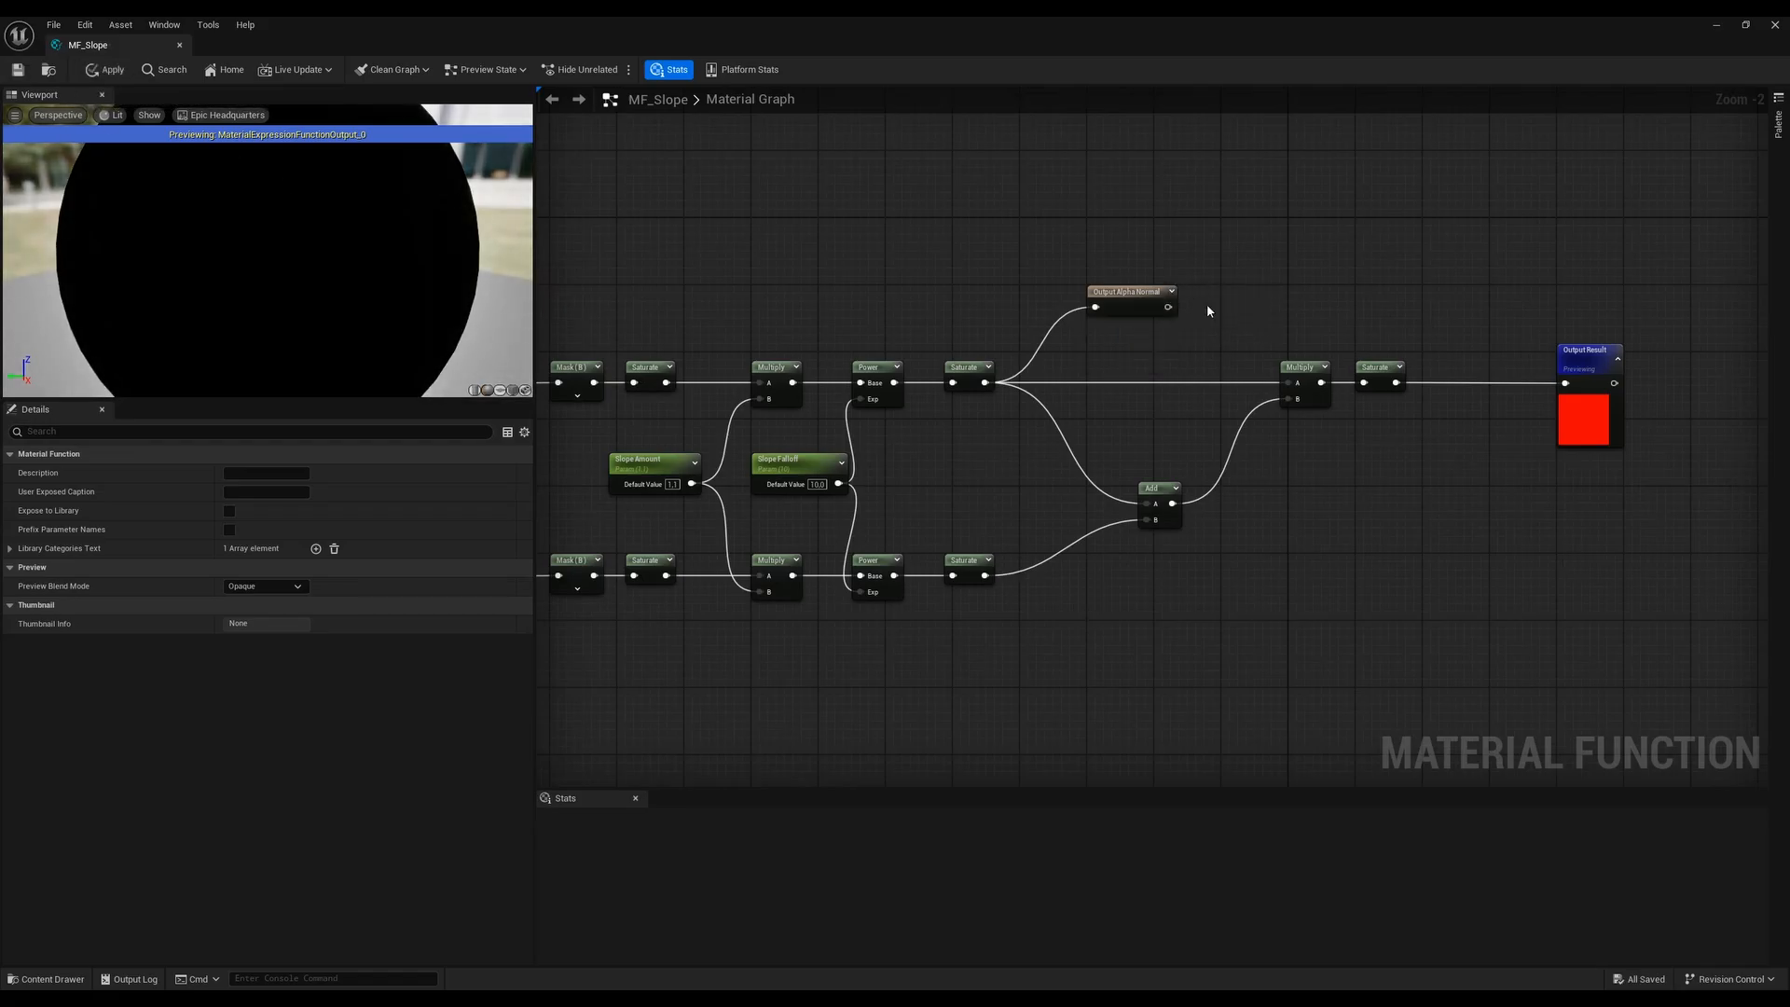
left_click_drag(1135, 302, 1063, 306)
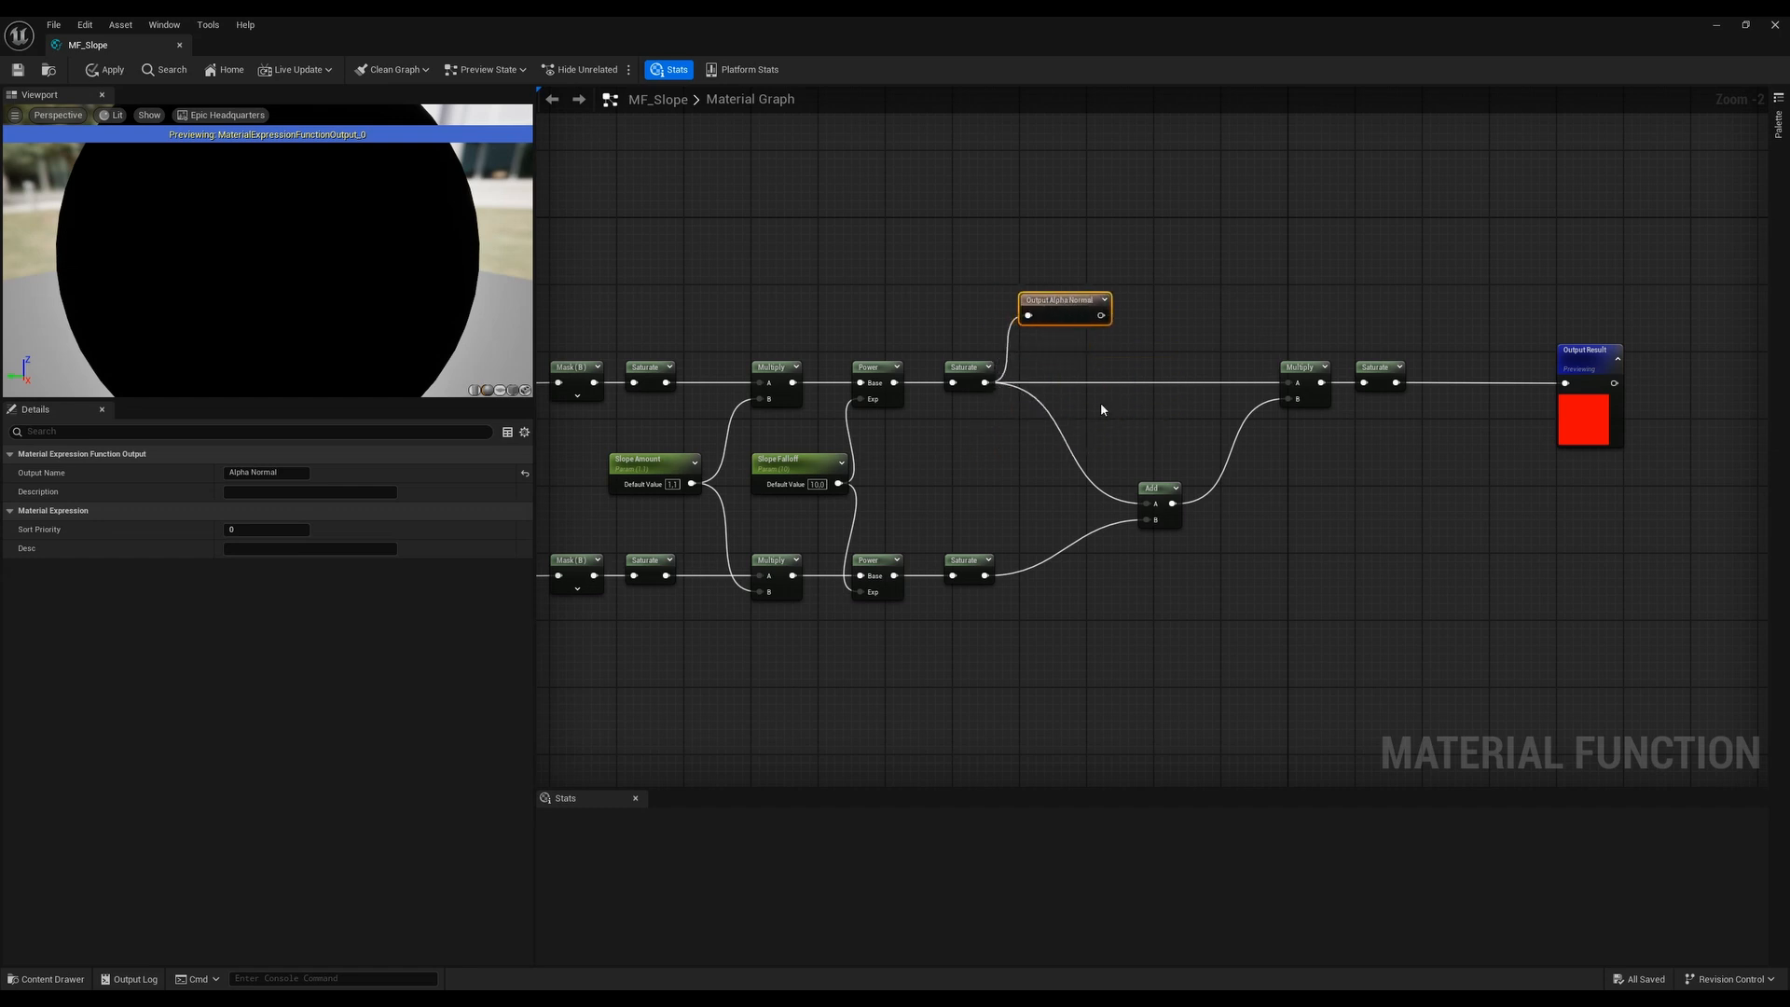
double_click(1018, 575)
left_click_drag(1025, 584, 1117, 585)
double_click(1038, 401)
left_click_drag(1038, 401, 1031, 511)
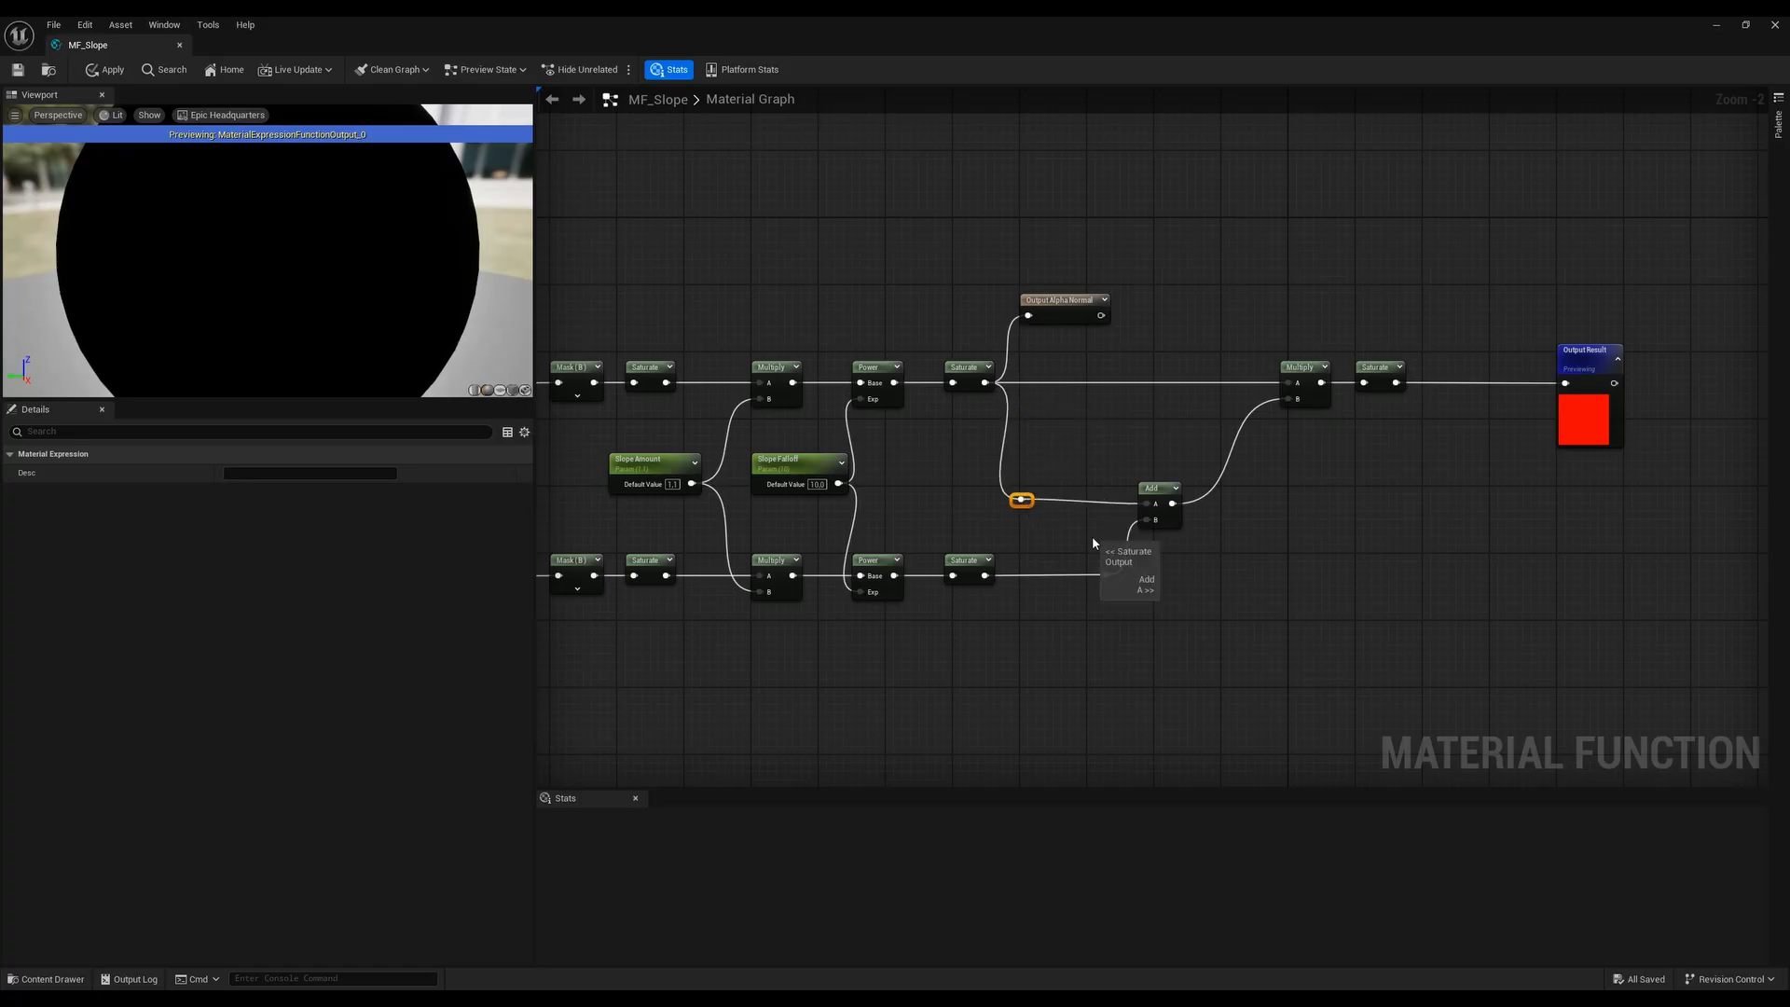
Add a reroute point on the wire from Add to the last Multiply and place it below the Multiply
scroll(1093, 535, "up", 2)
double_click(1240, 487)
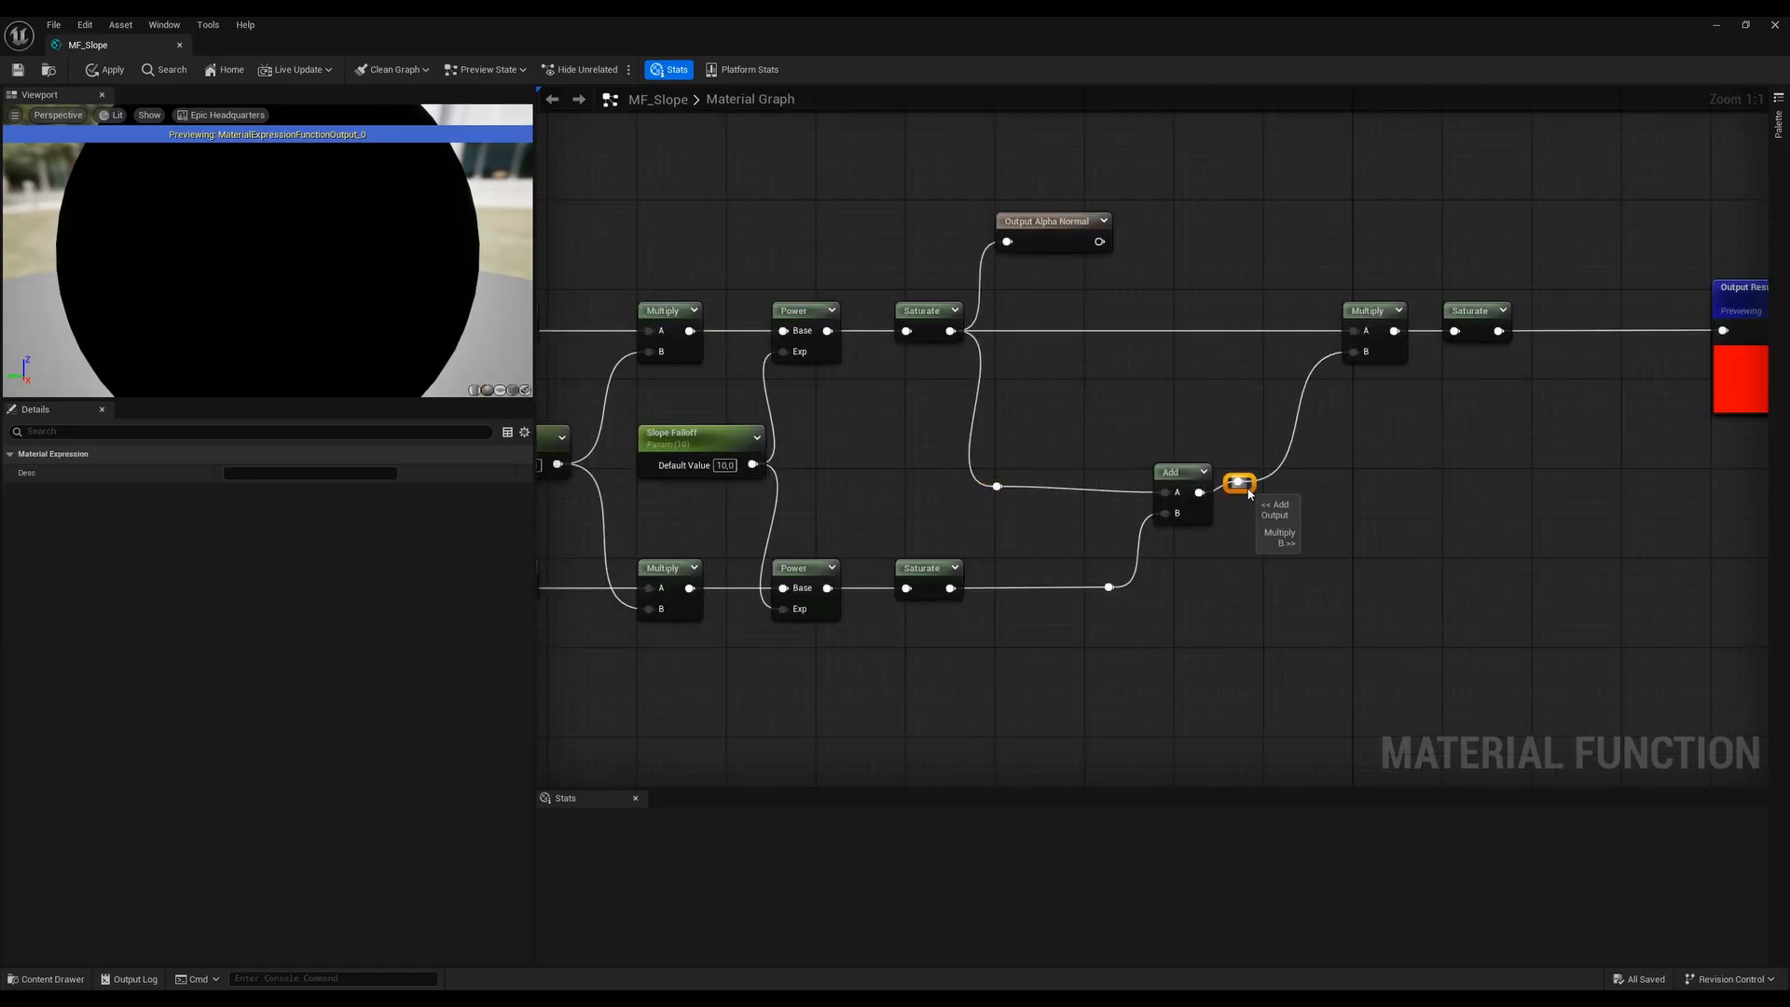
left_click_drag(1240, 487, 1345, 507)
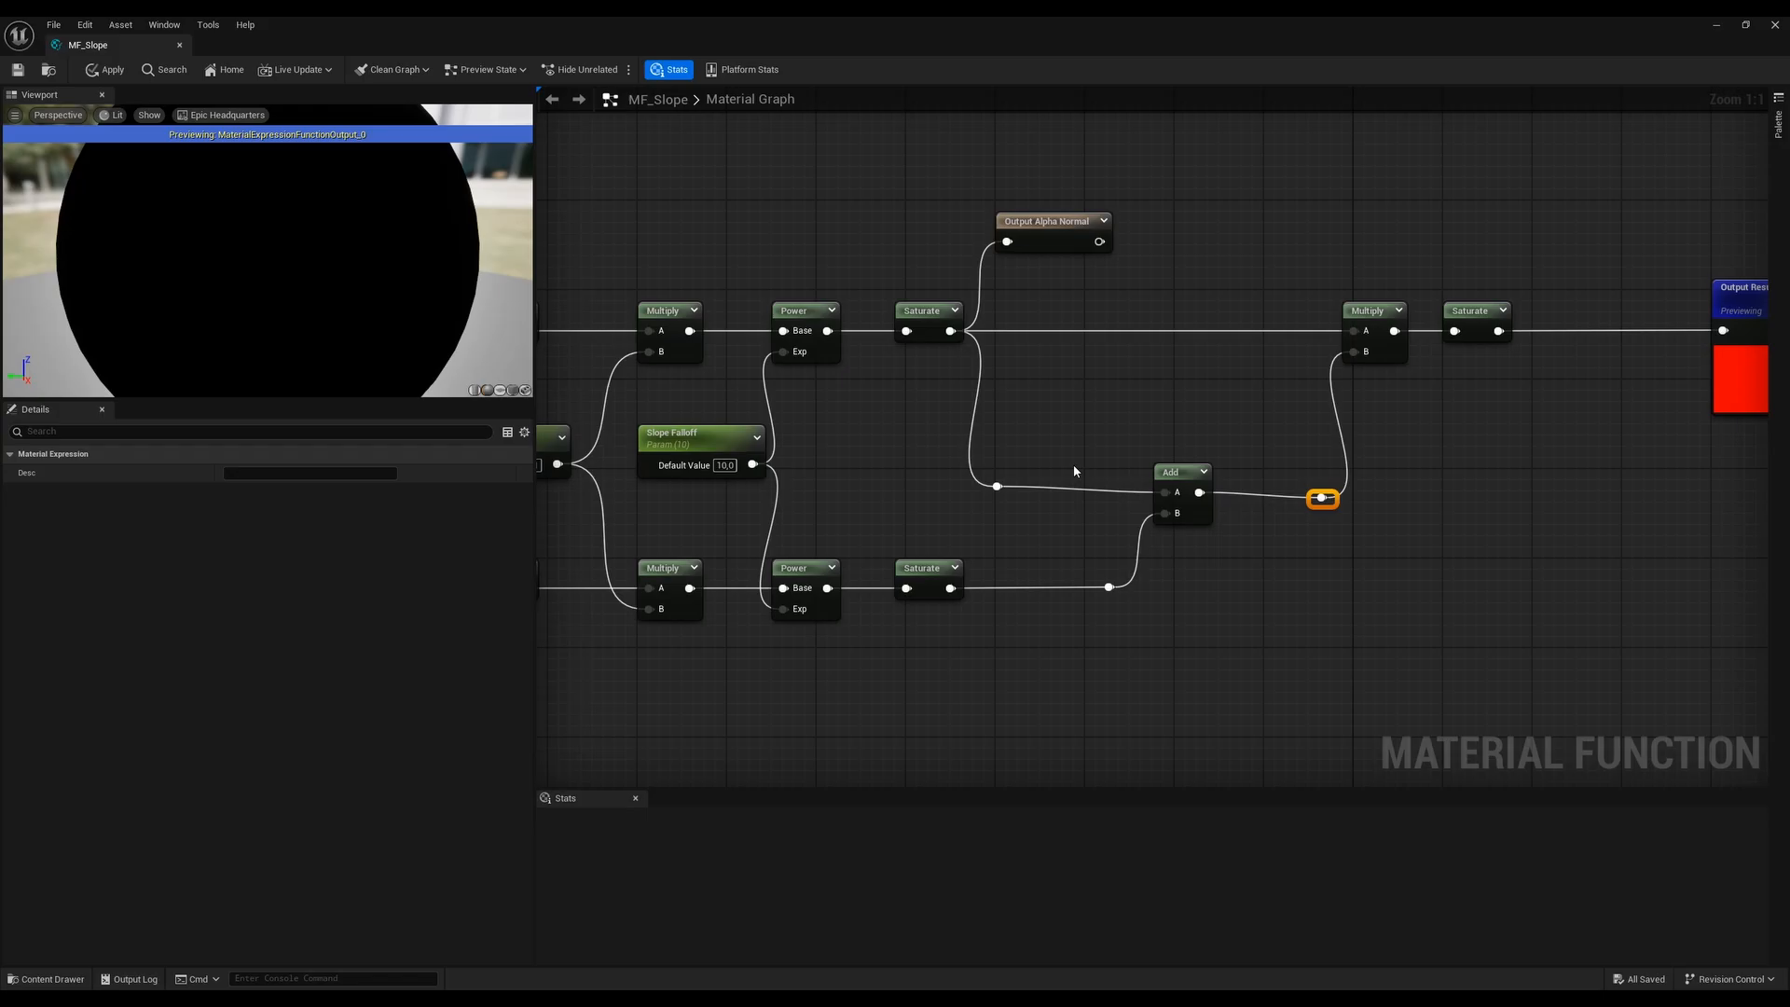
Straighten the connections from Add's A input and from its output to their reroute points, and apply the function
right_click(1164, 497)
mouse_move(1226, 645)
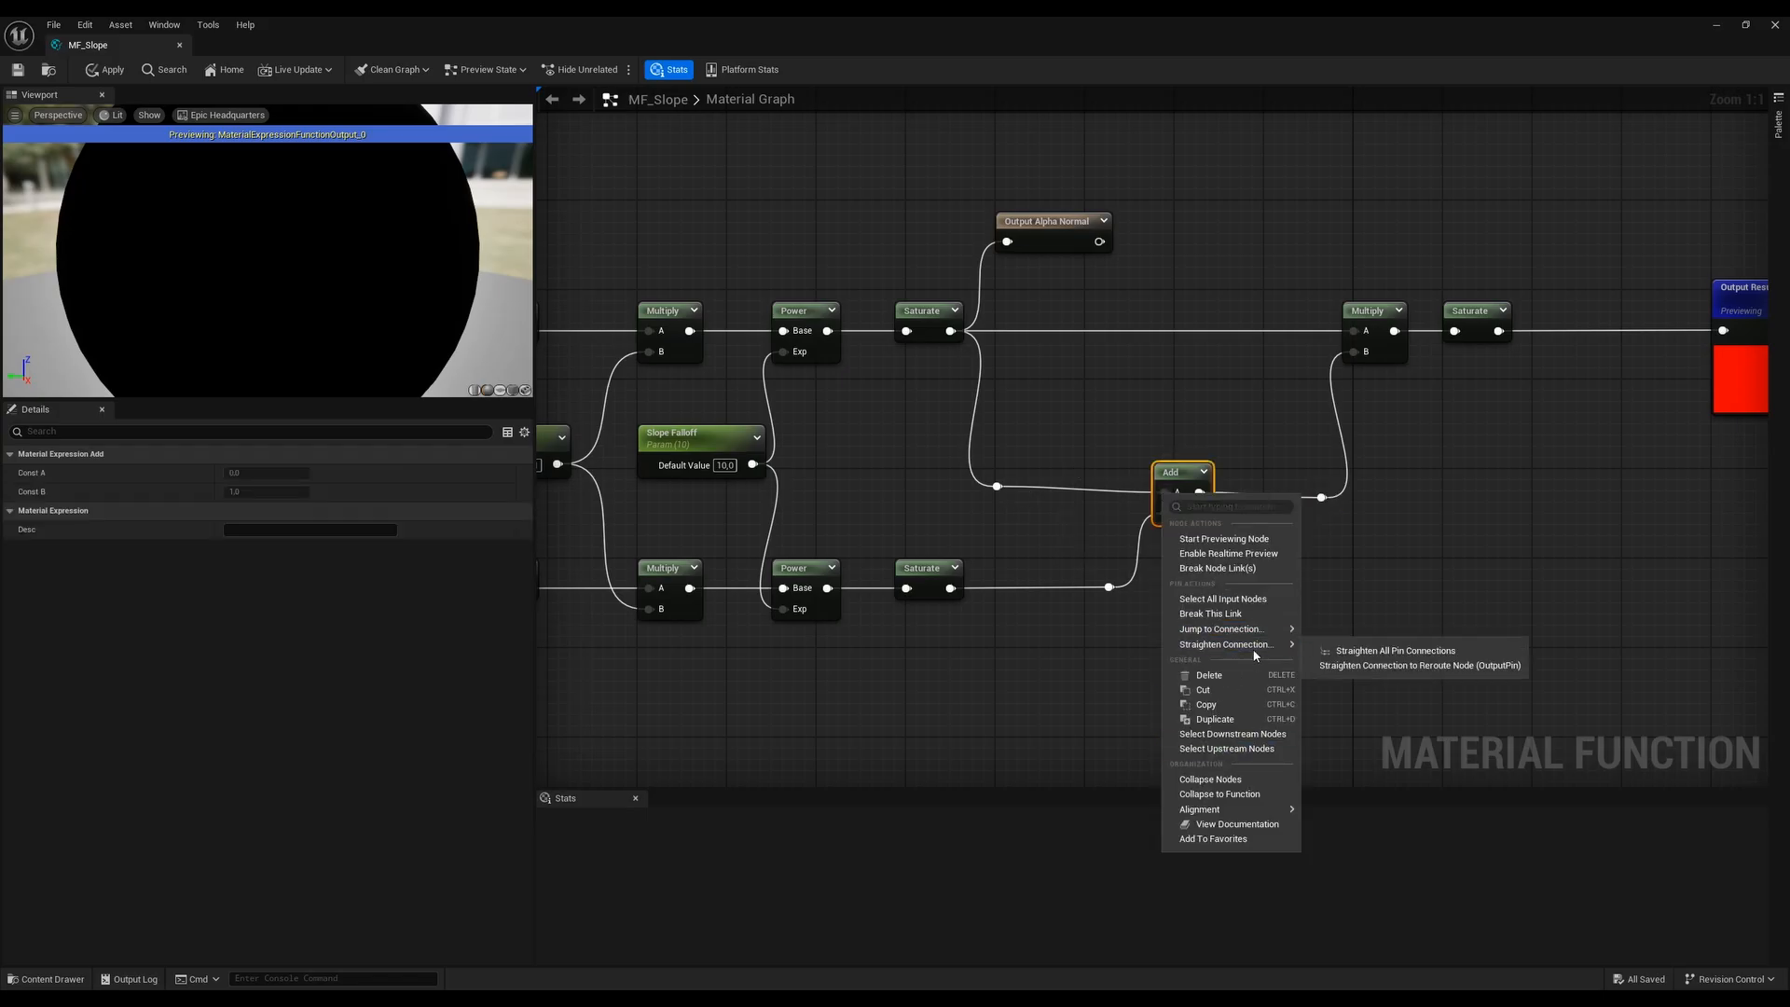
left_click(1380, 670)
right_click(958, 591)
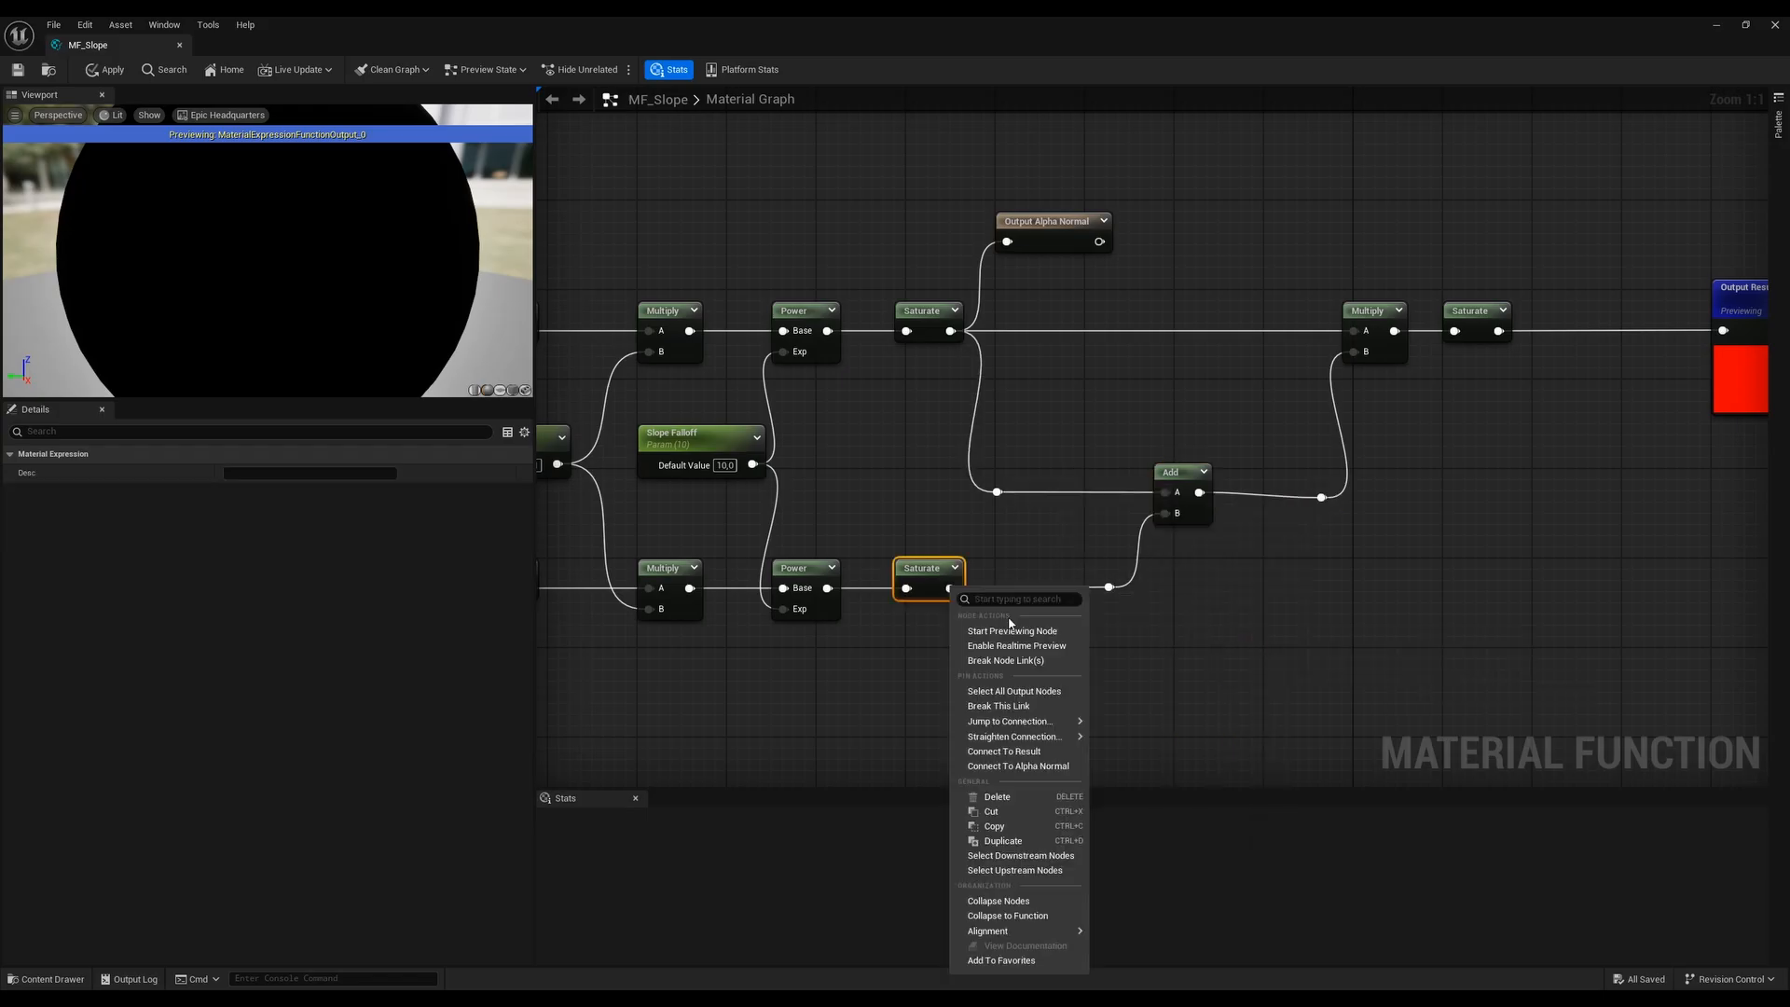
mouse_move(1026, 747)
left_click(1164, 755)
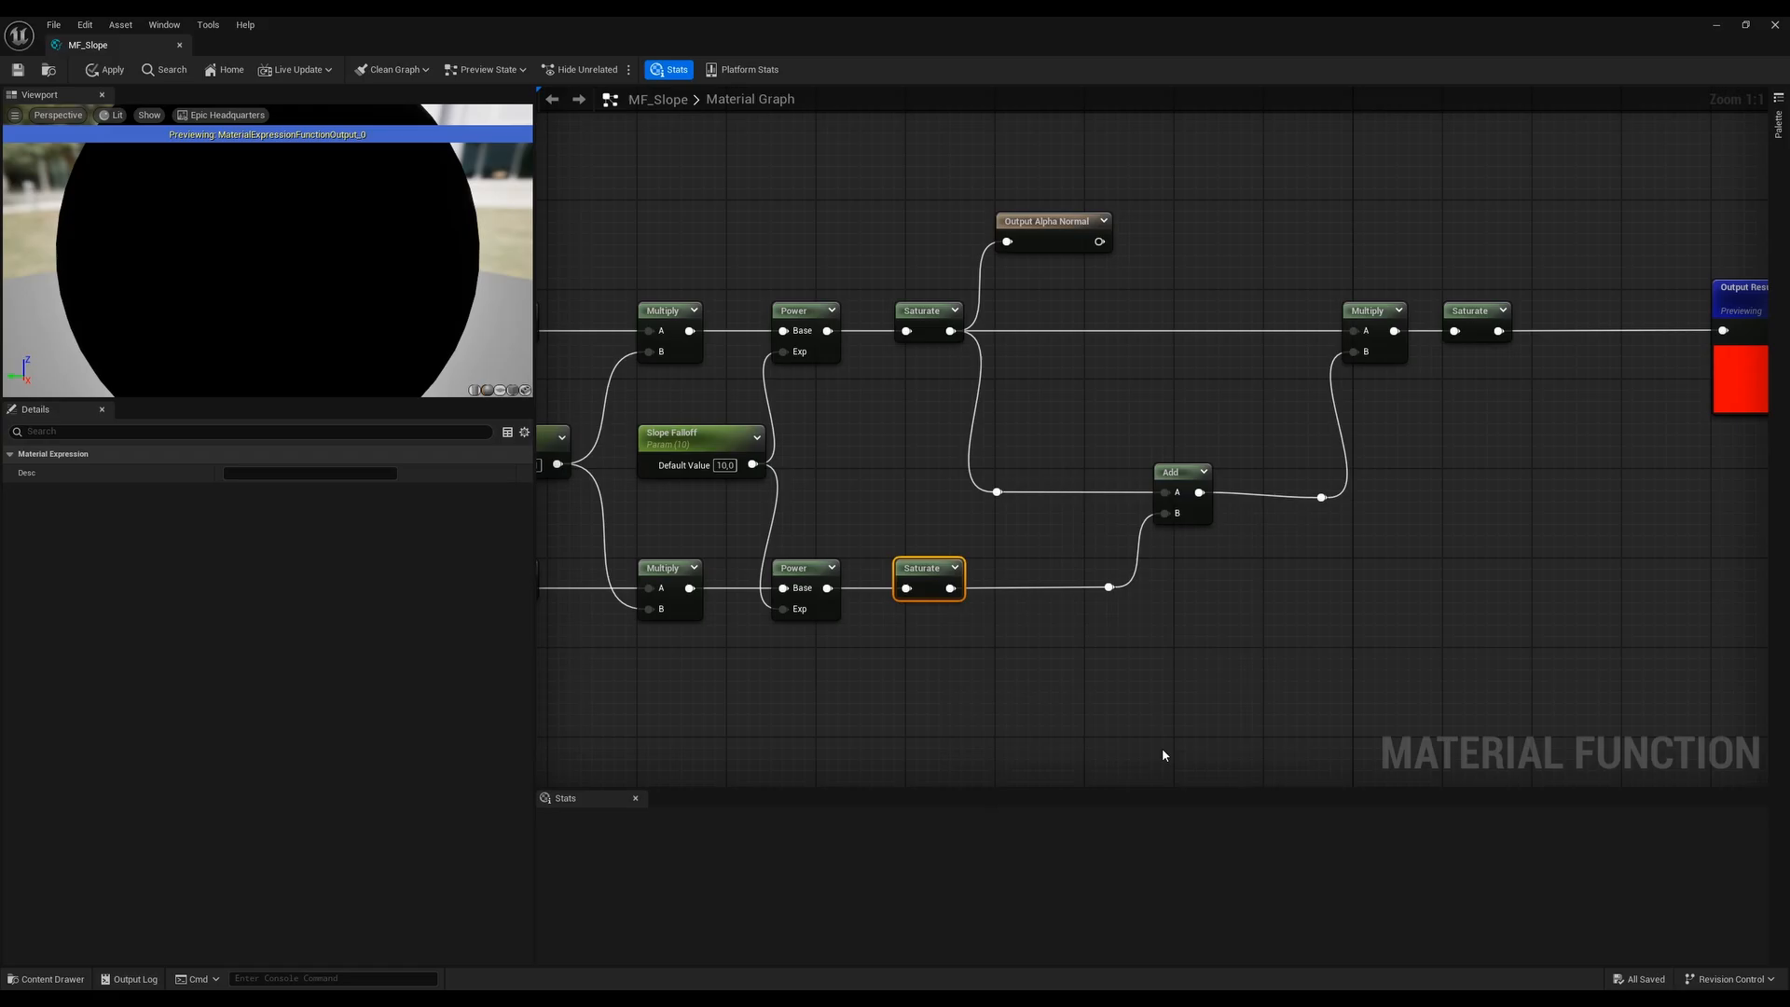
right_click(1200, 493)
mouse_move(1306, 644)
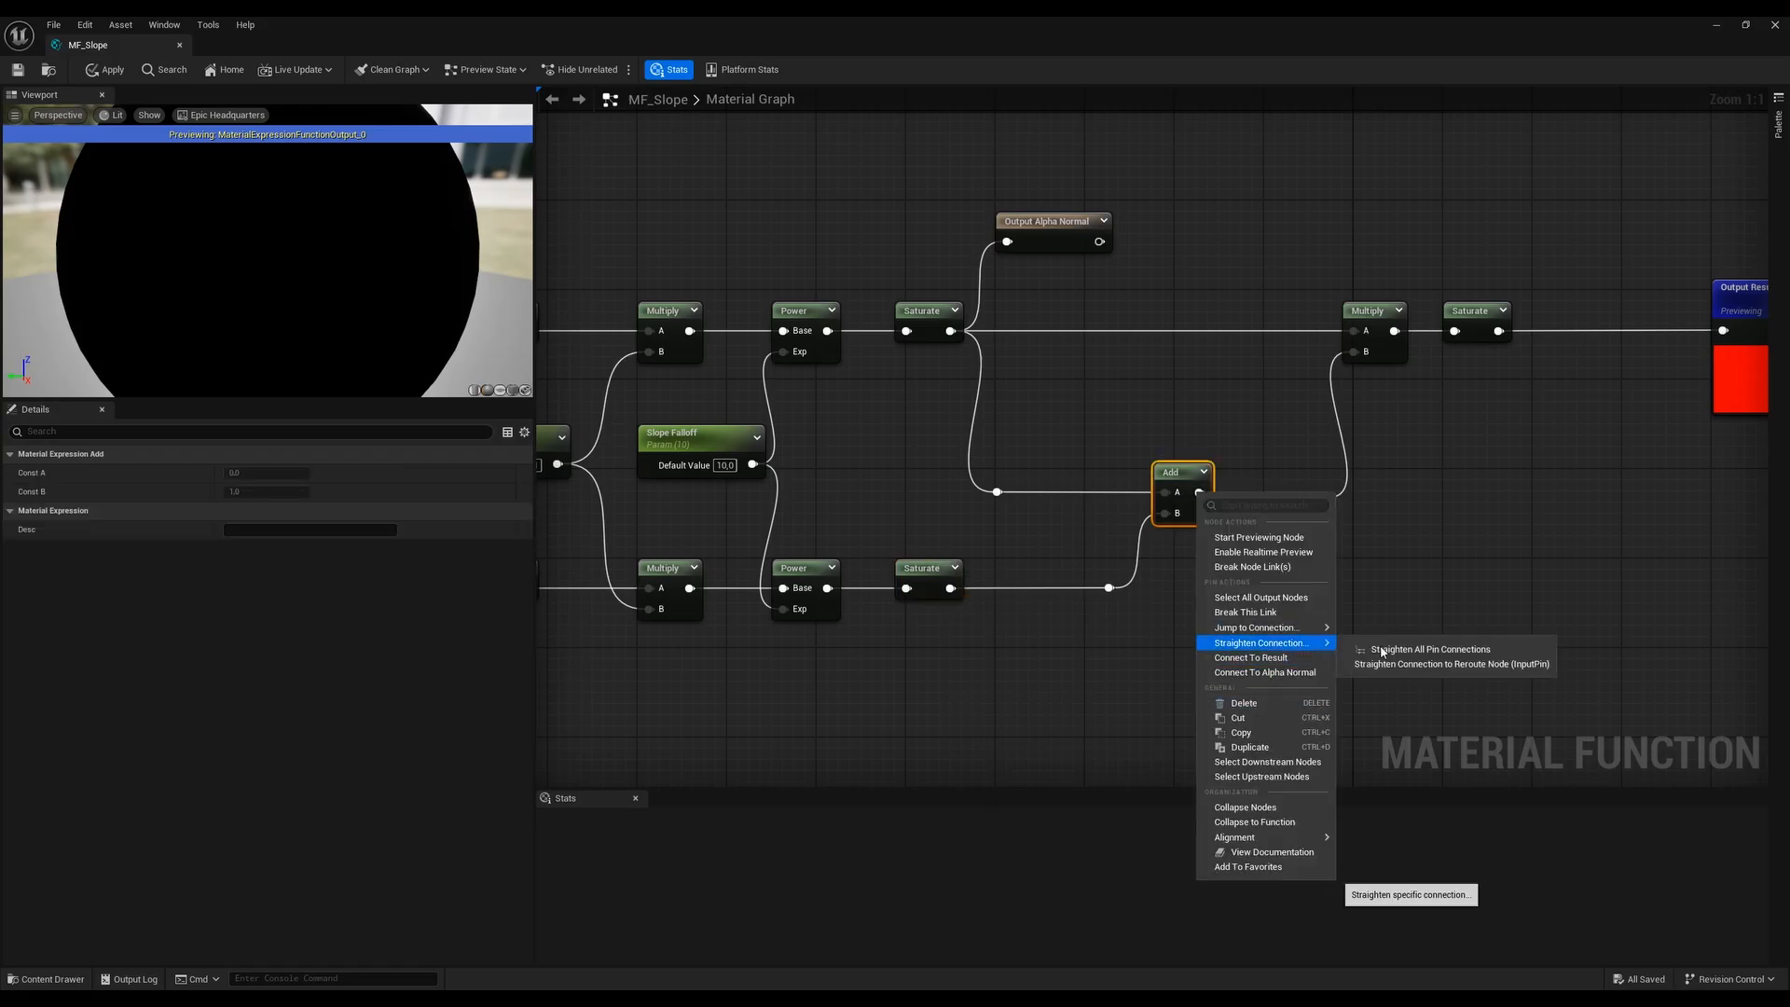
left_click(1436, 663)
left_click(1350, 584)
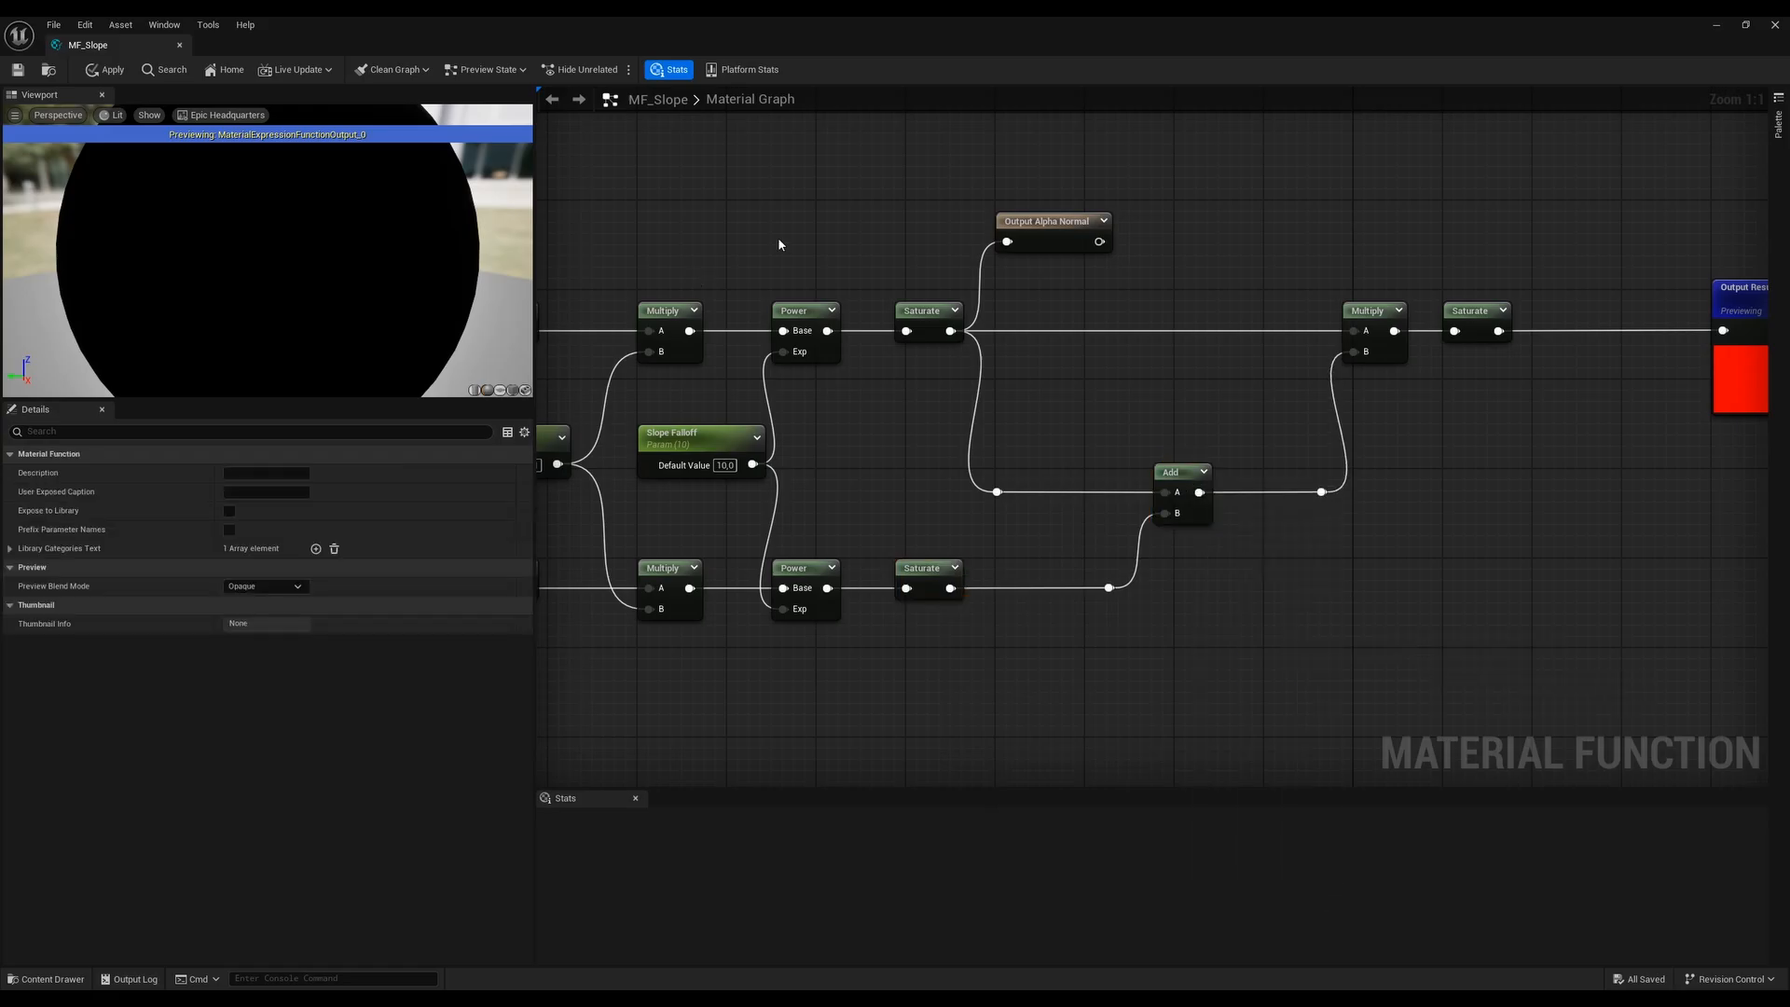
left_click(101, 70)
Set the Sort Priority of Output Alpha Normal to 1
right_click_drag(1447, 511, 1253, 655)
right_click_drag(769, 433, 875, 415)
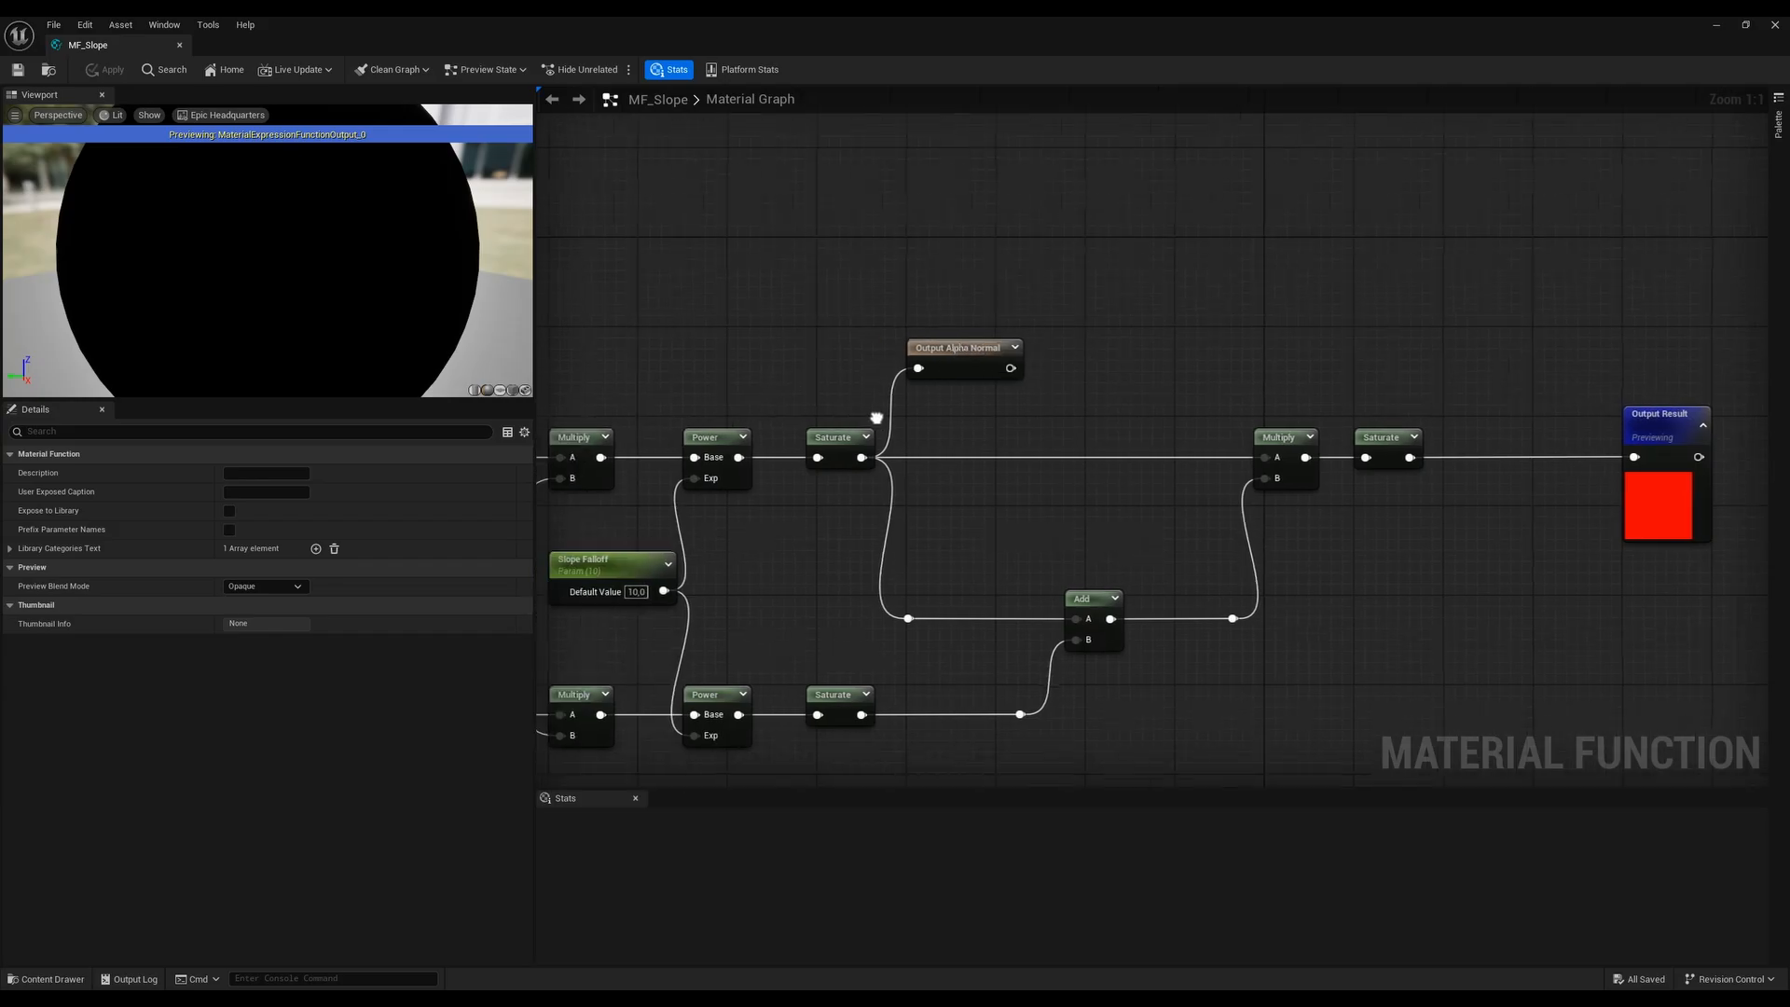
right_click_drag(973, 338, 1139, 304)
right_click_drag(777, 355, 1052, 345)
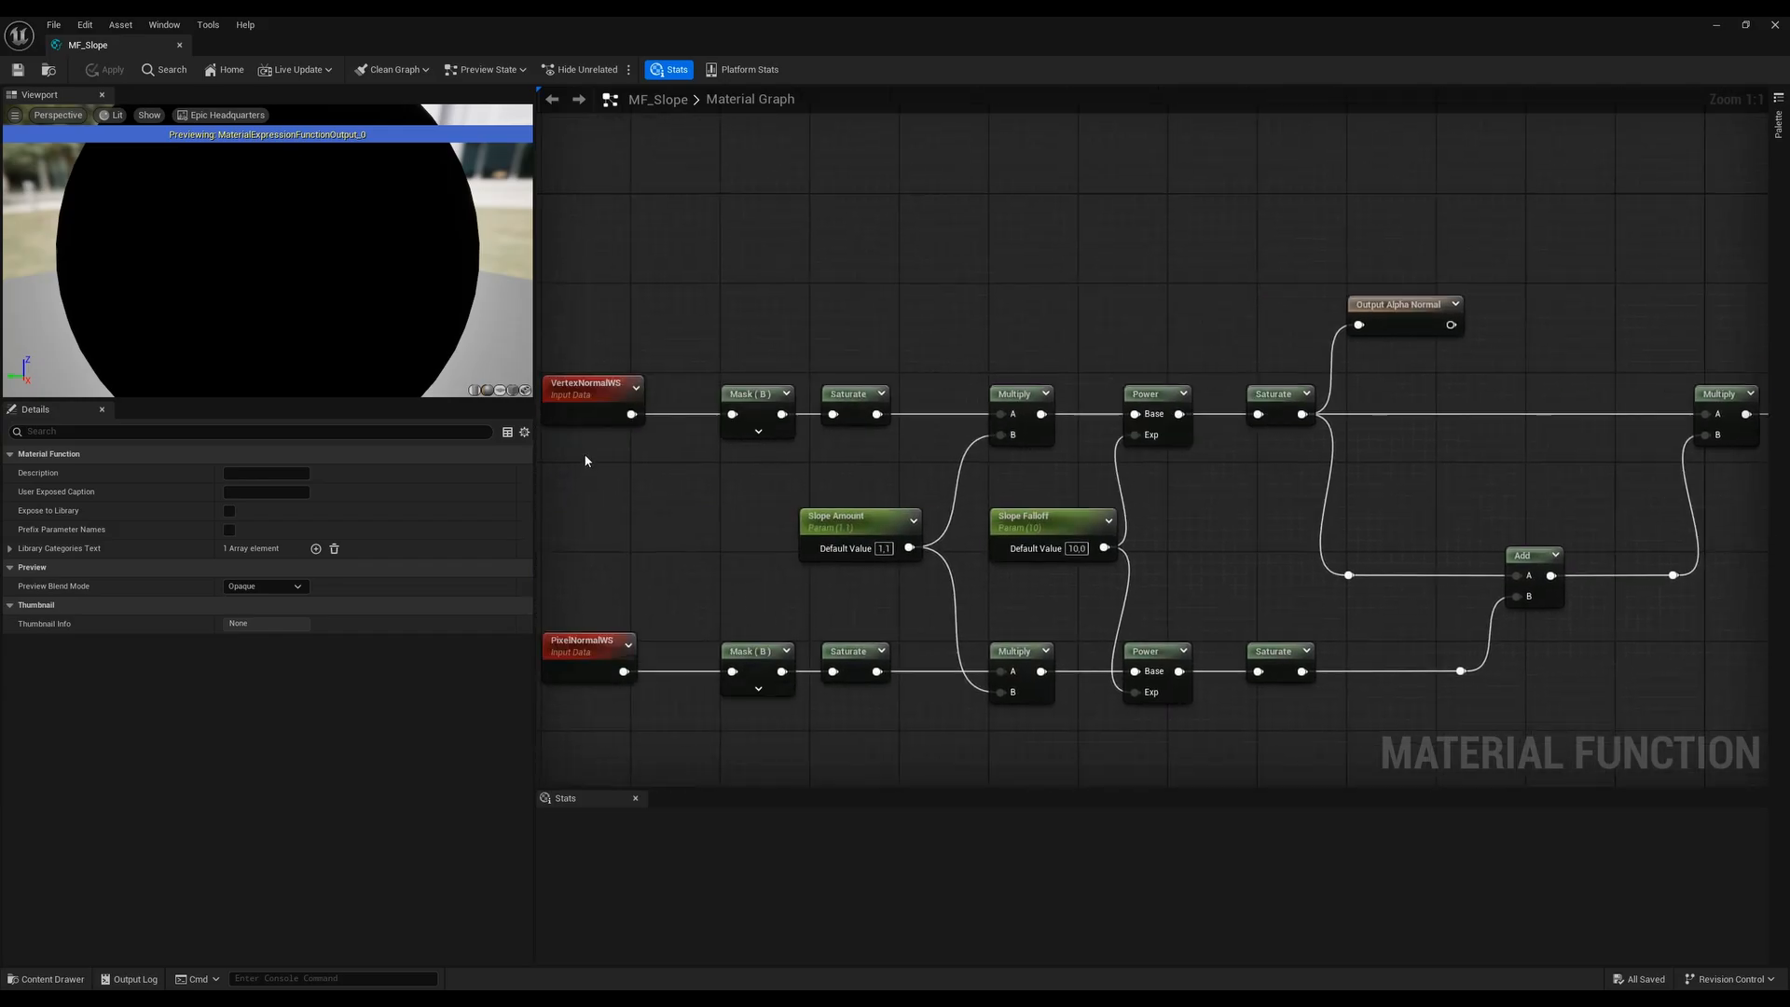
left_click_drag(585, 460, 1156, 369)
right_click_drag(1220, 353, 1026, 401)
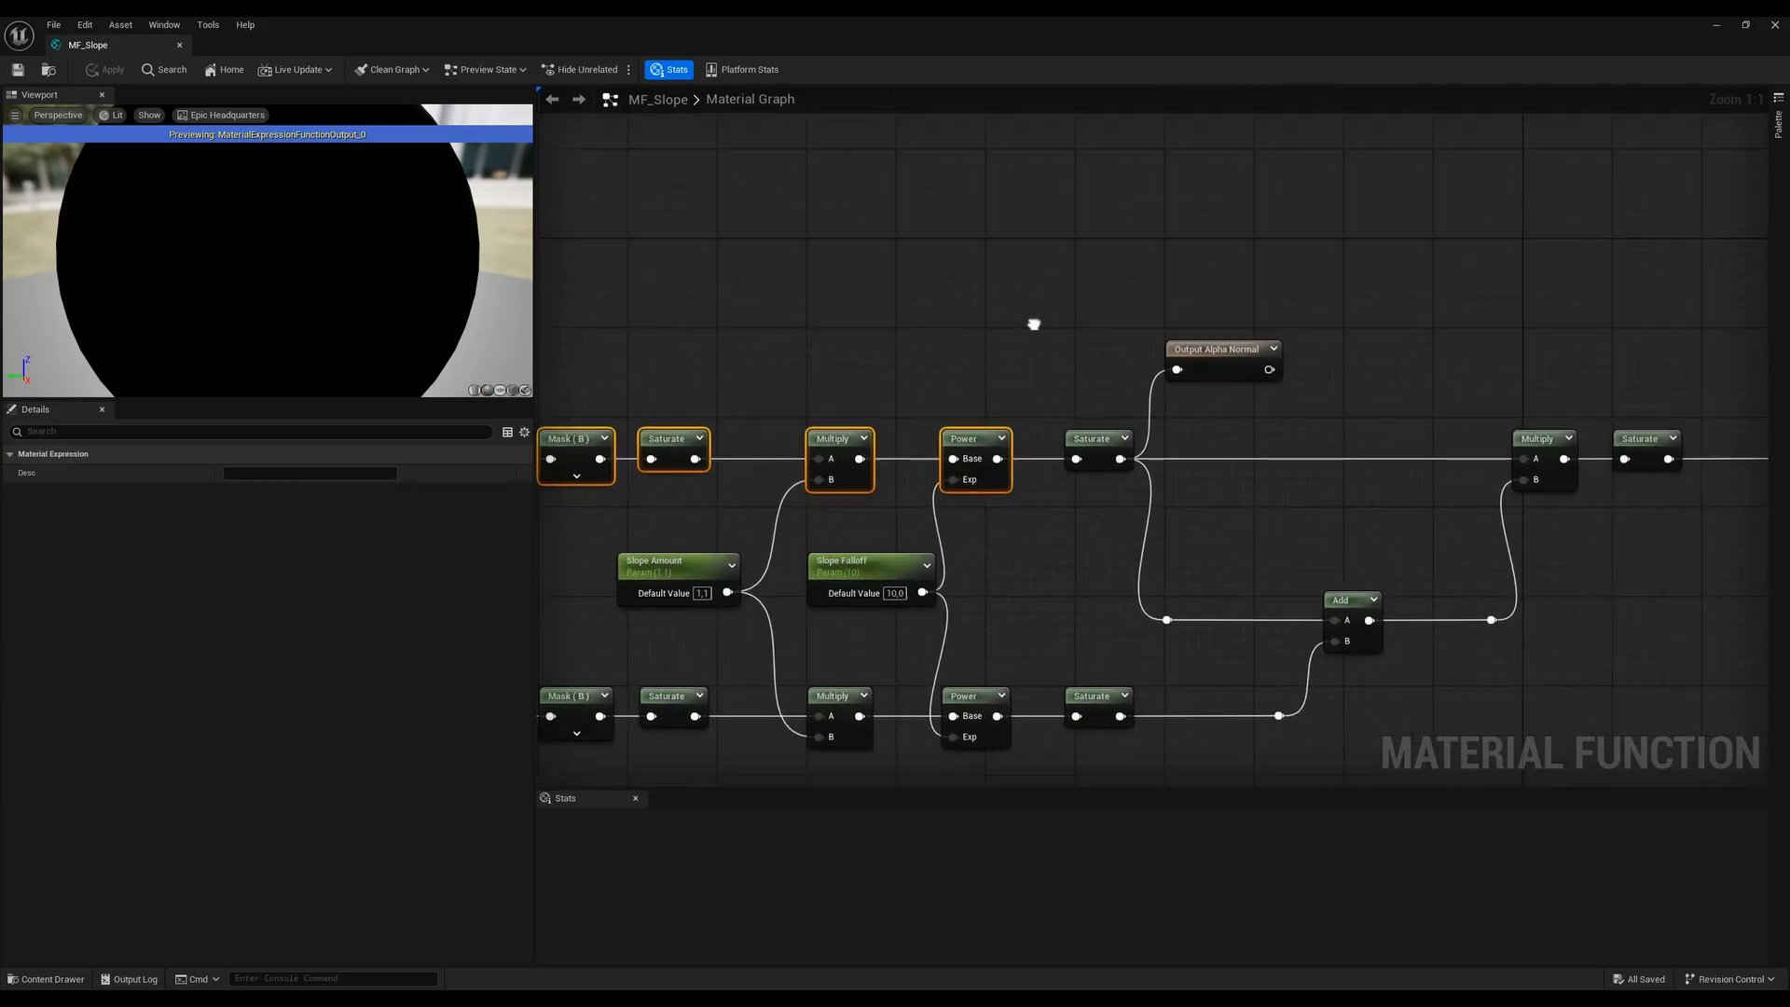
left_click(1219, 353)
left_click(244, 531)
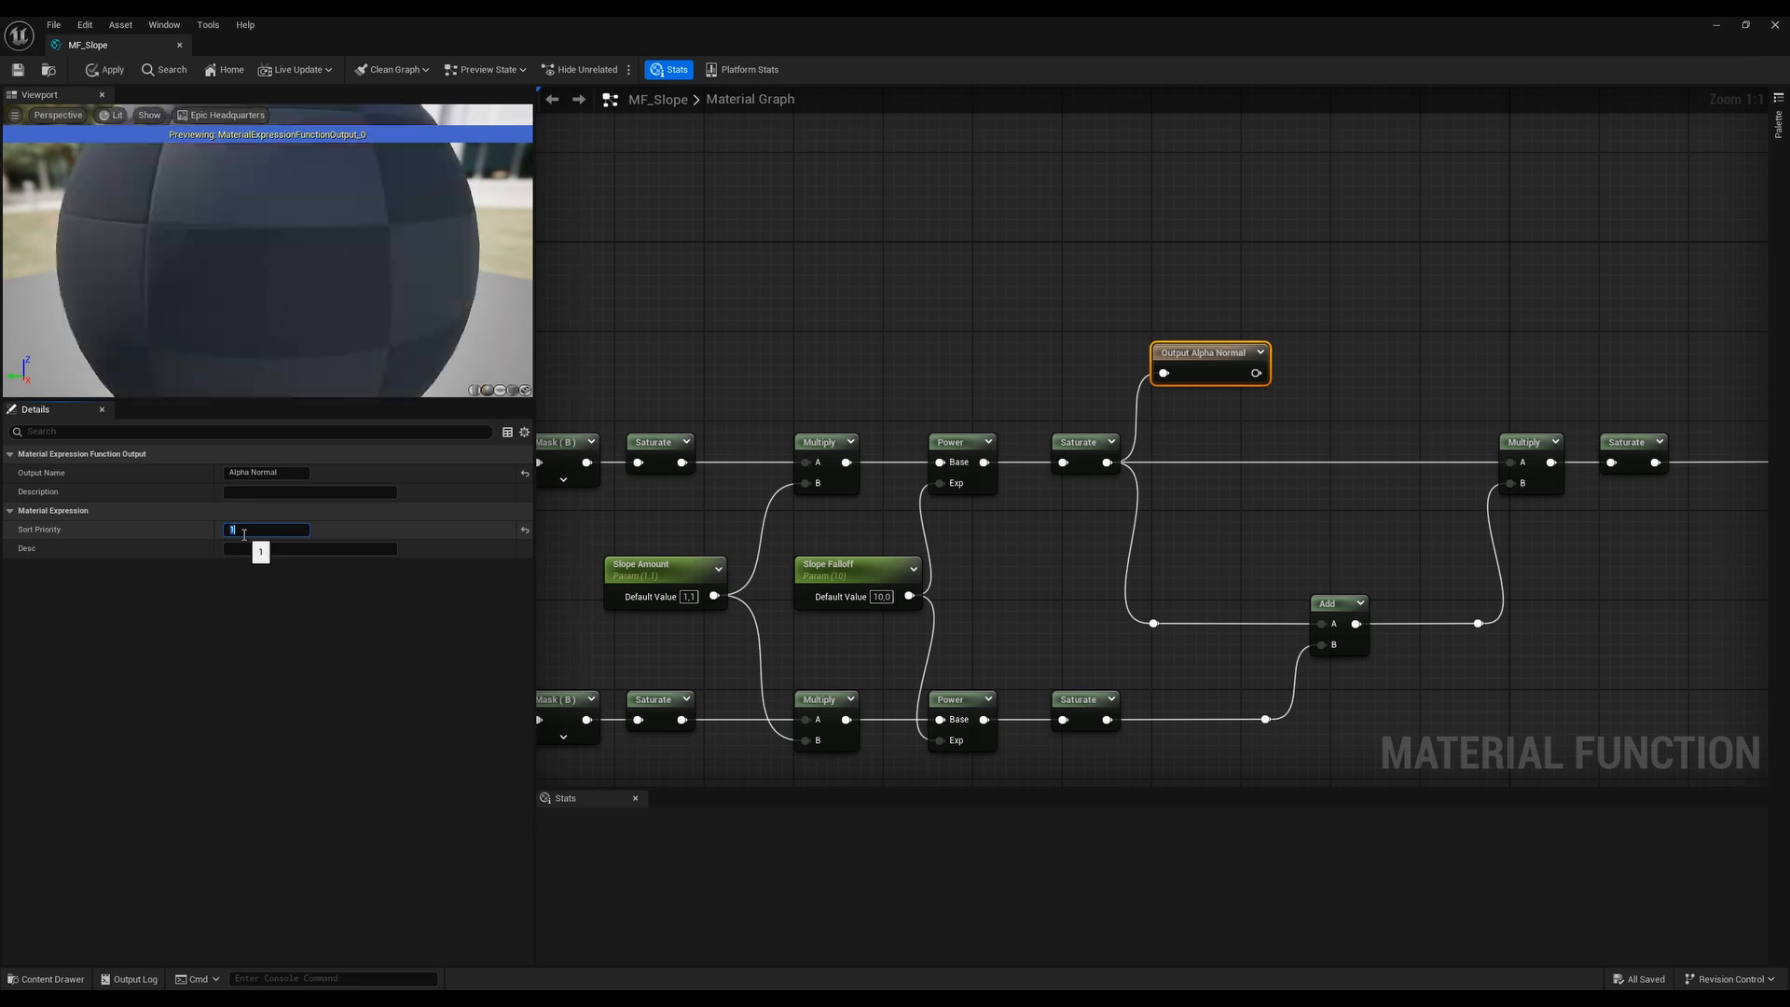
Rename the Result function output to Alpha
left_click(1431, 524)
right_click_drag(1431, 524, 1016, 469)
left_click(1515, 371)
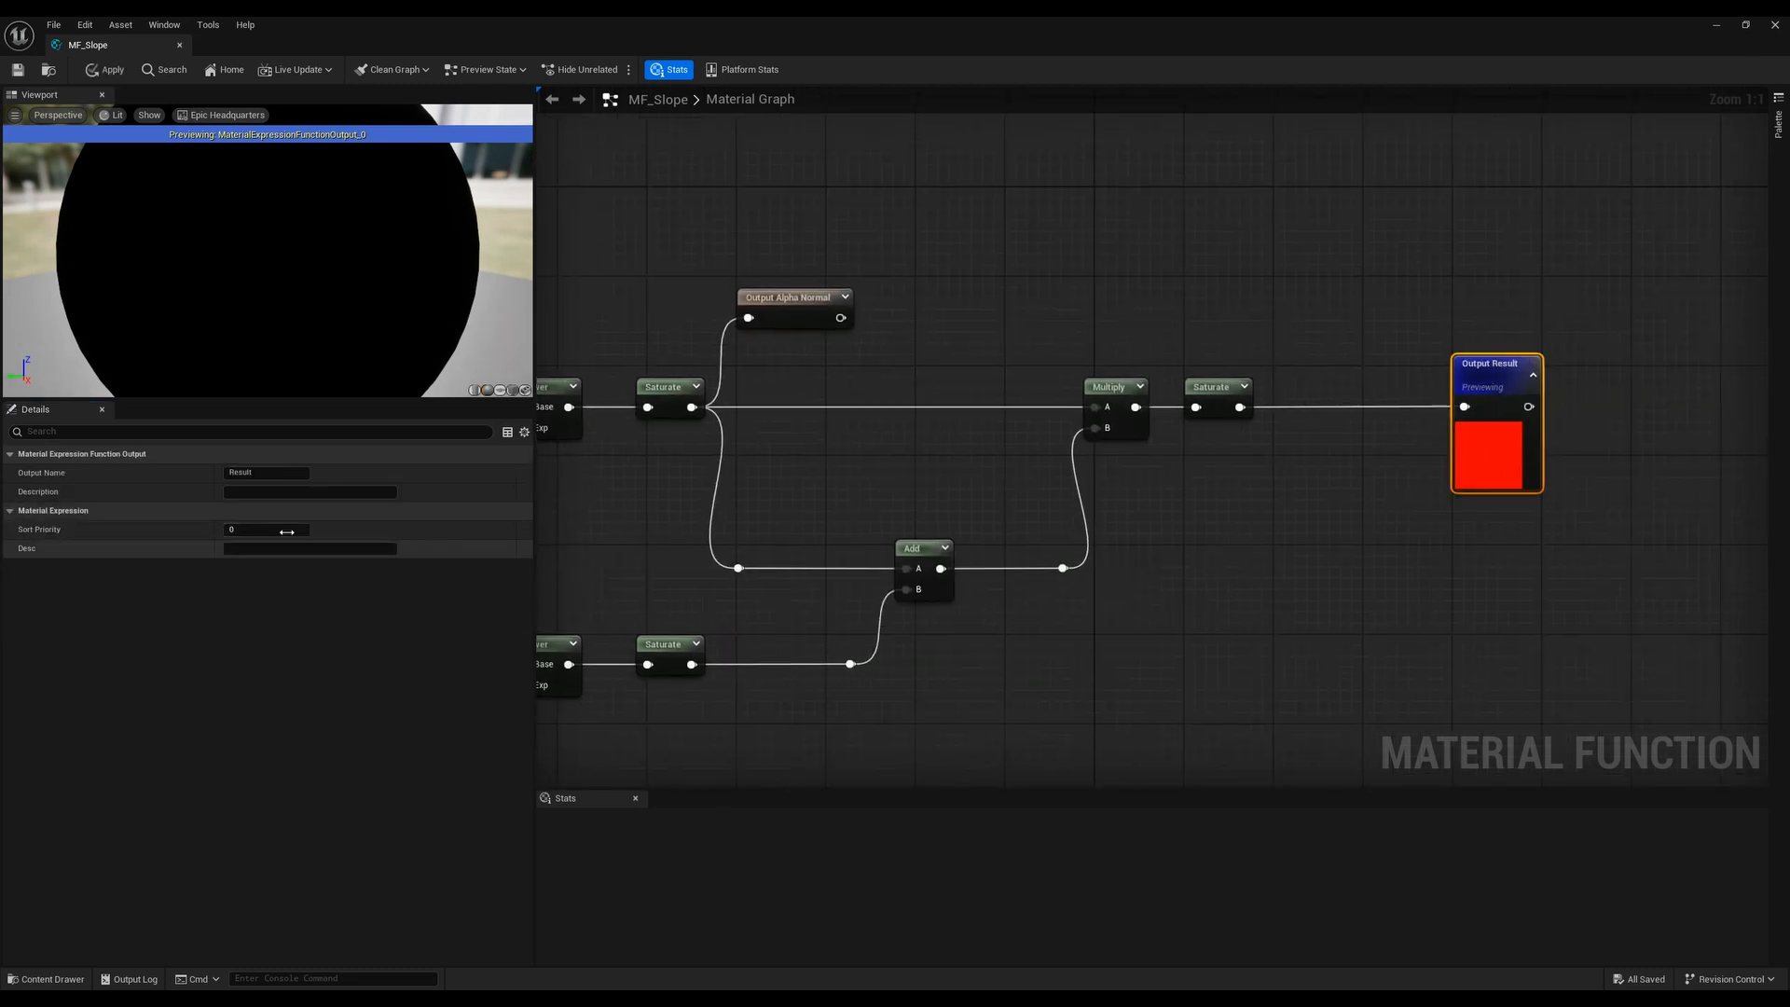
left_click(262, 474)
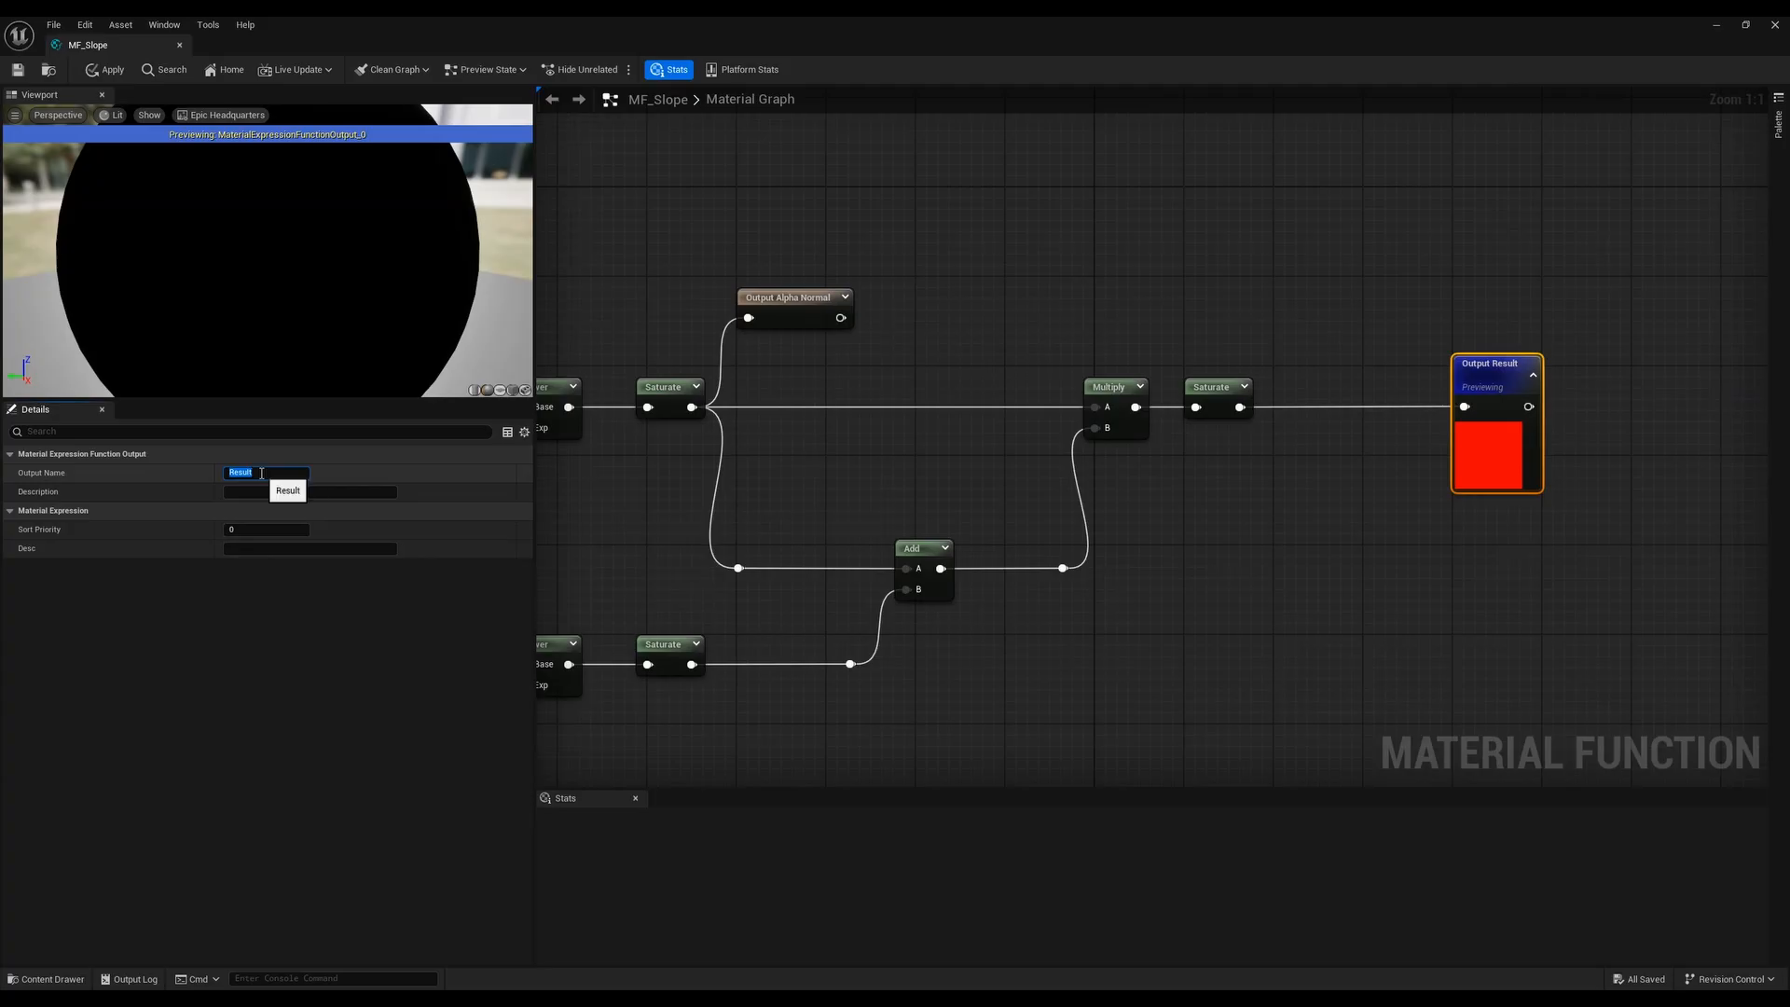
type("Alpha")
key("Return")
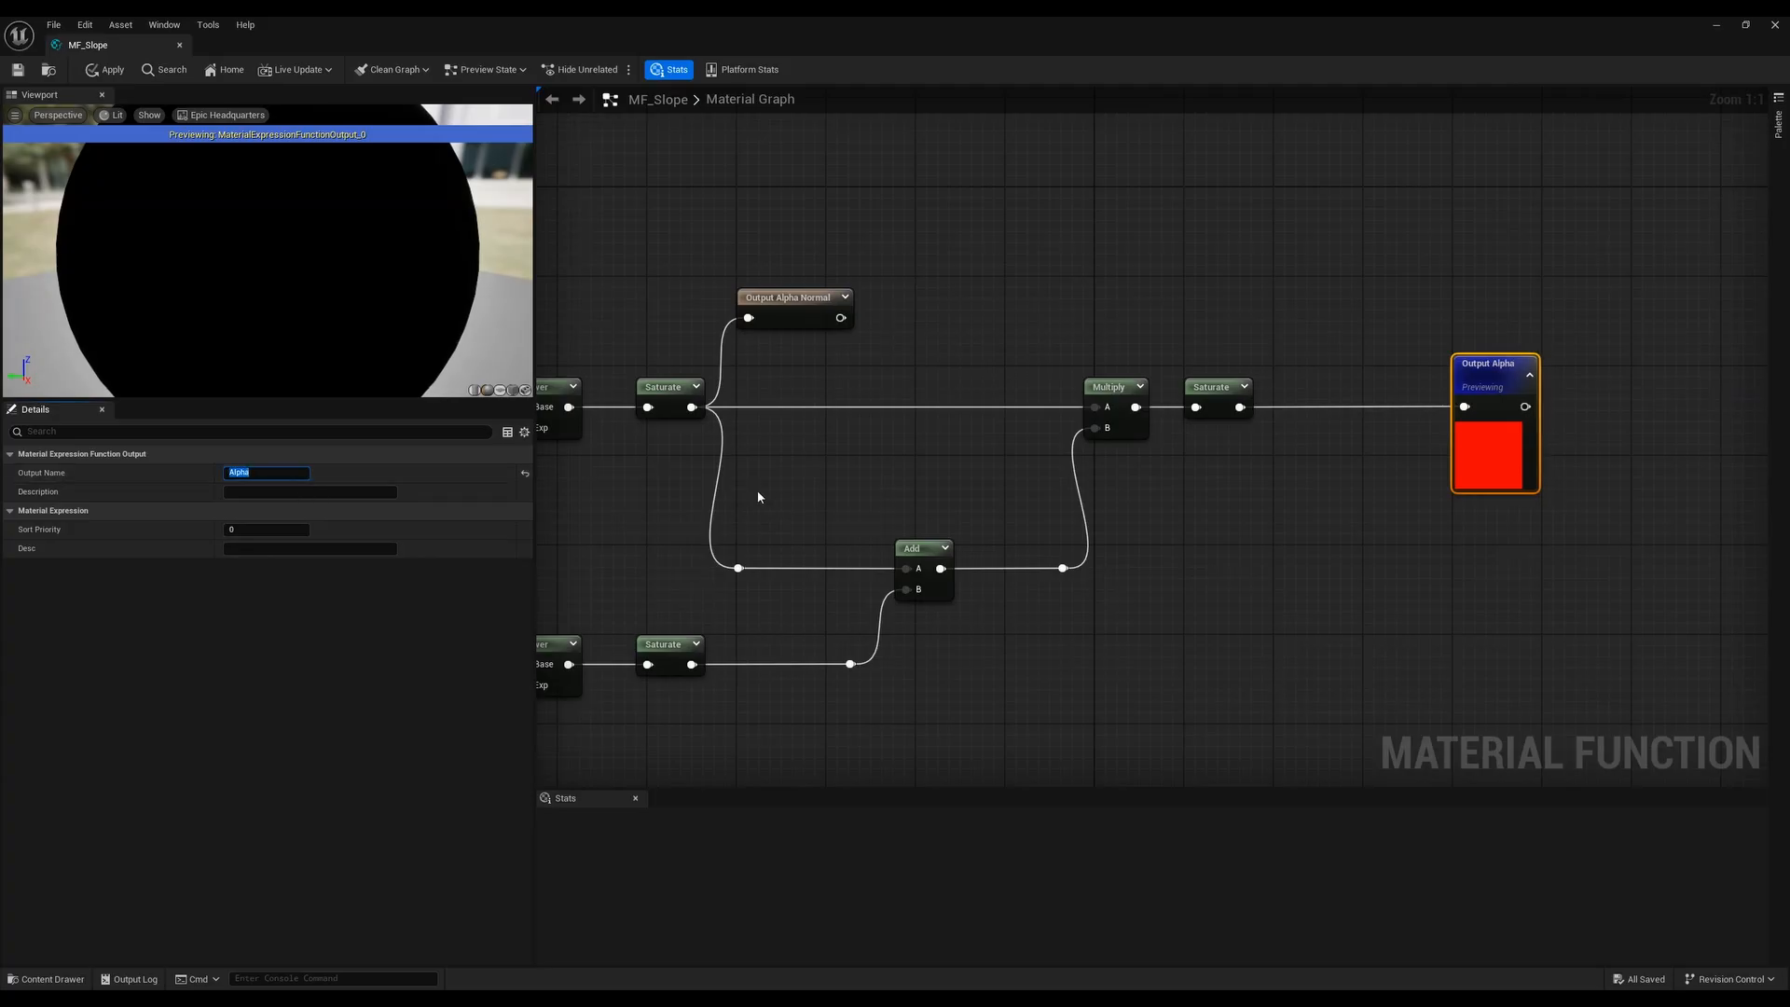
Test Slope Amount default values of 3 and 1 on the preview sphere, and set the default to 1.5
scroll(831, 495, "down", 1)
scroll(265, 251, "down", 3)
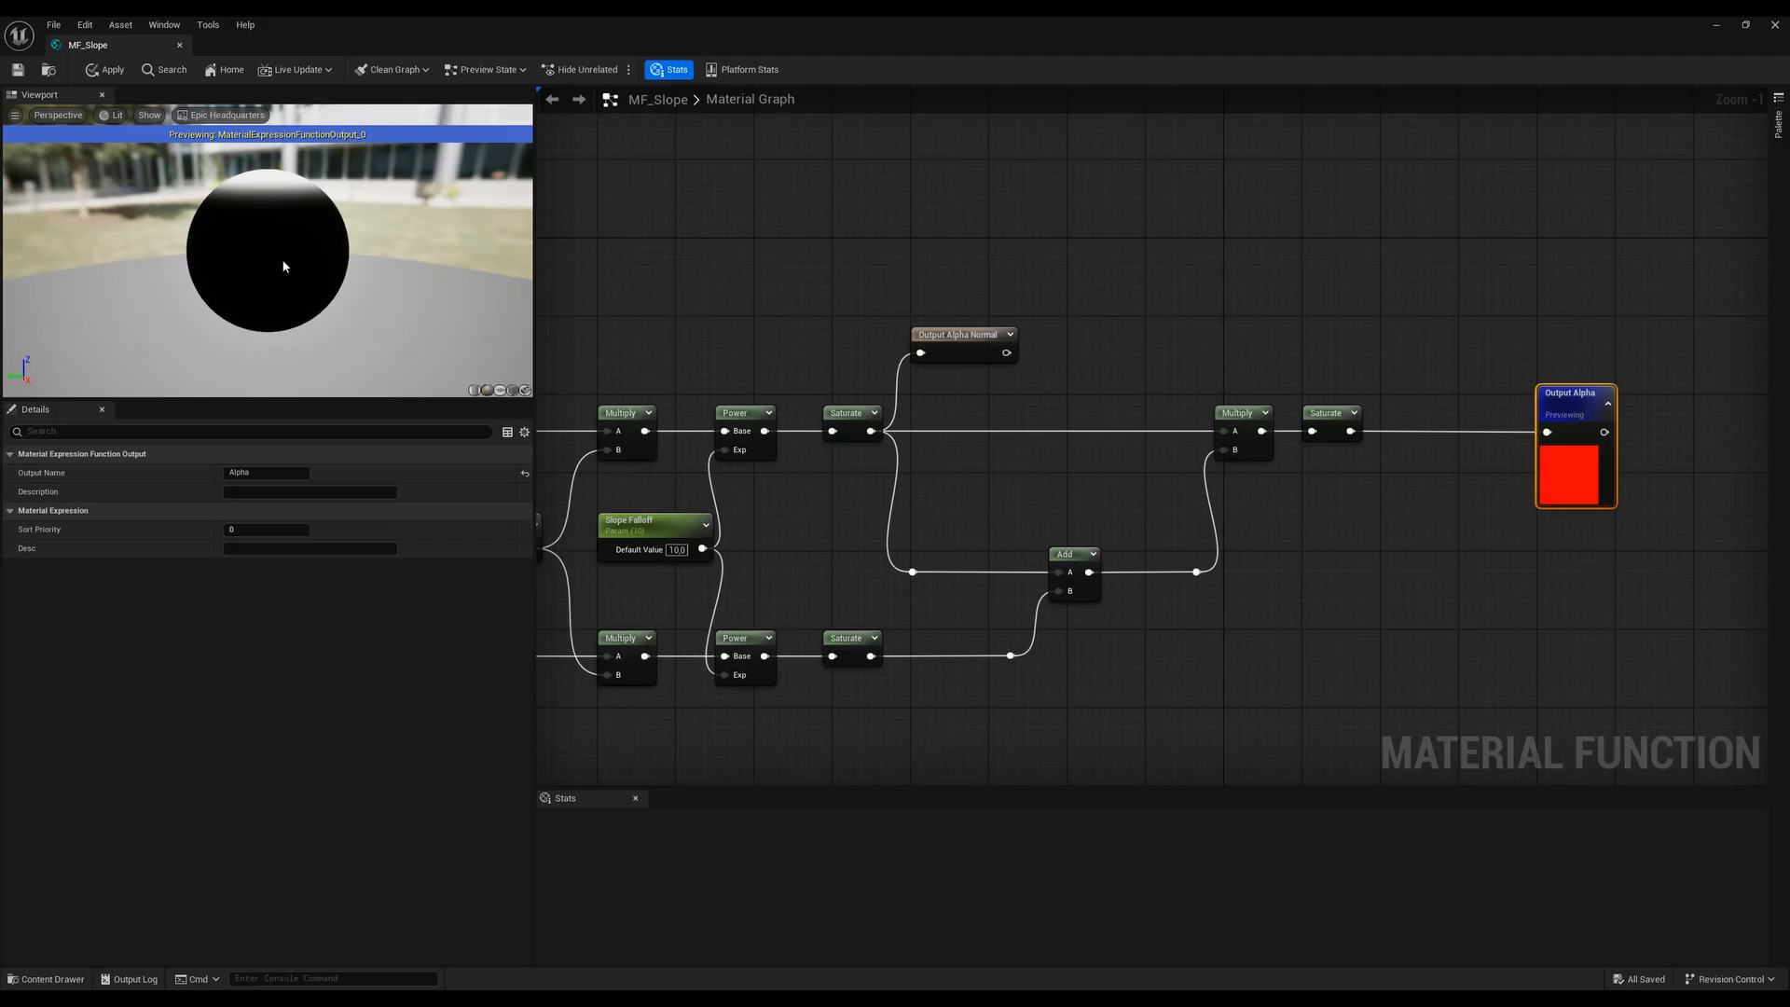
scroll(284, 267, "up", 1)
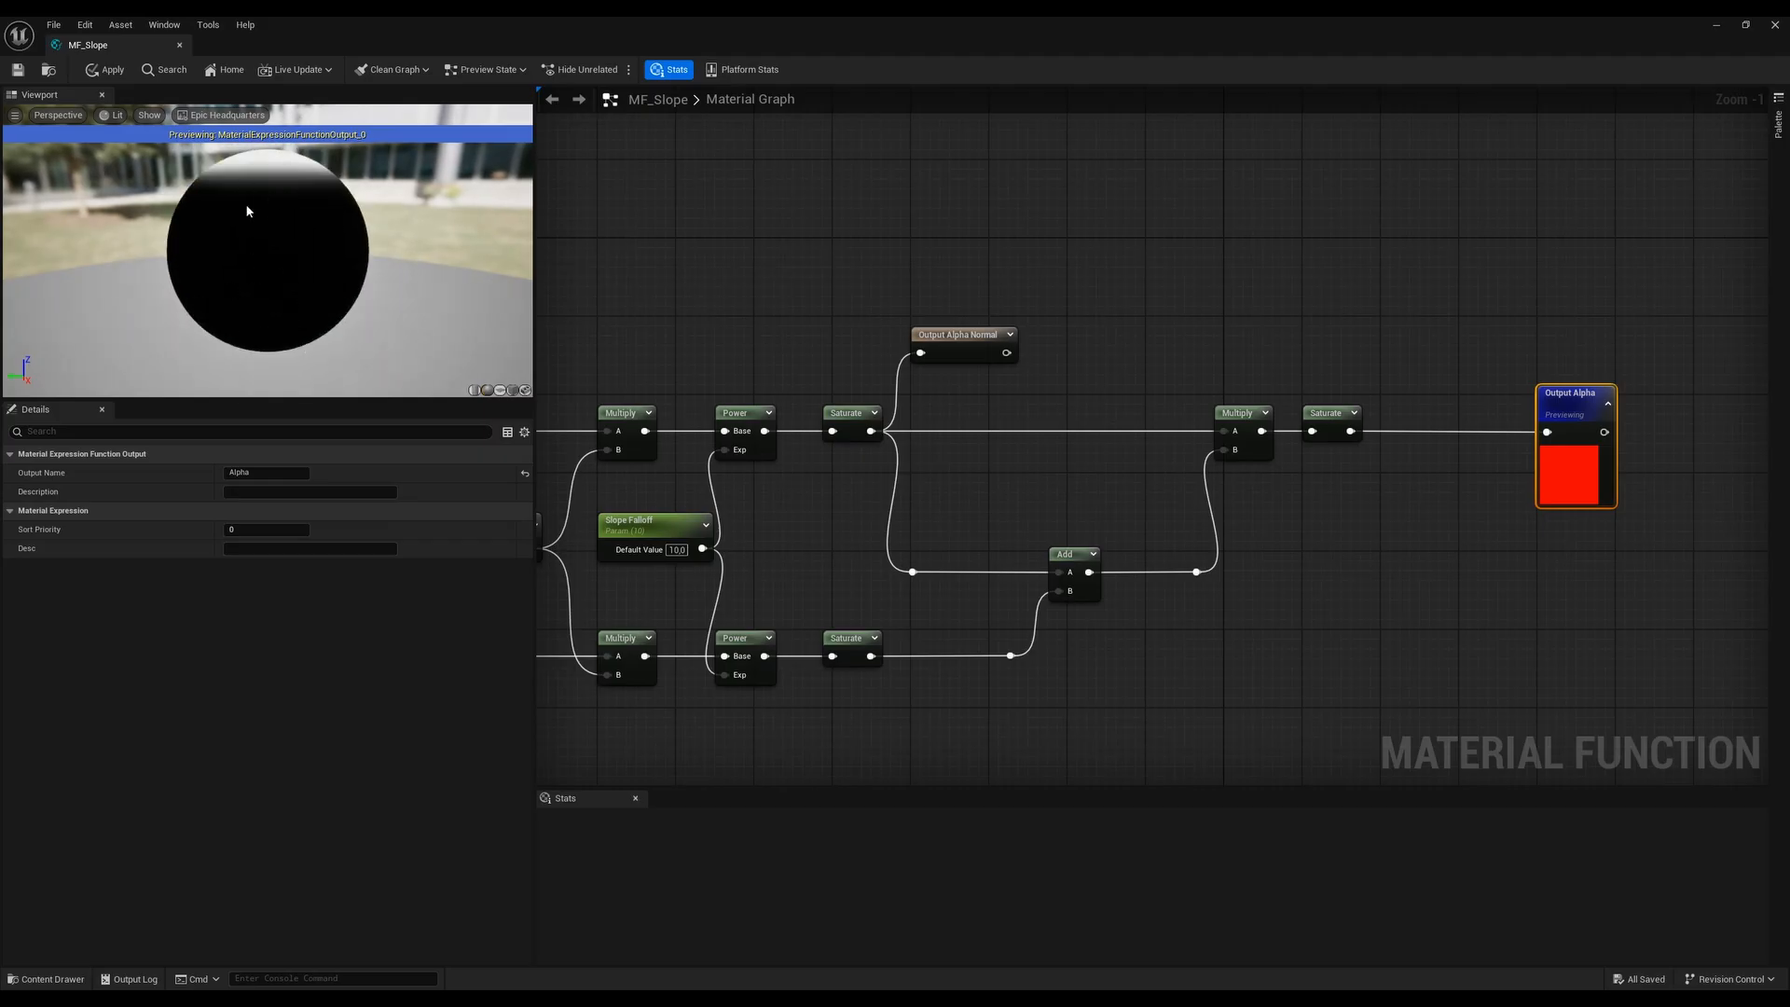
scroll(259, 266, "up", 3)
scroll(259, 267, "down", 4)
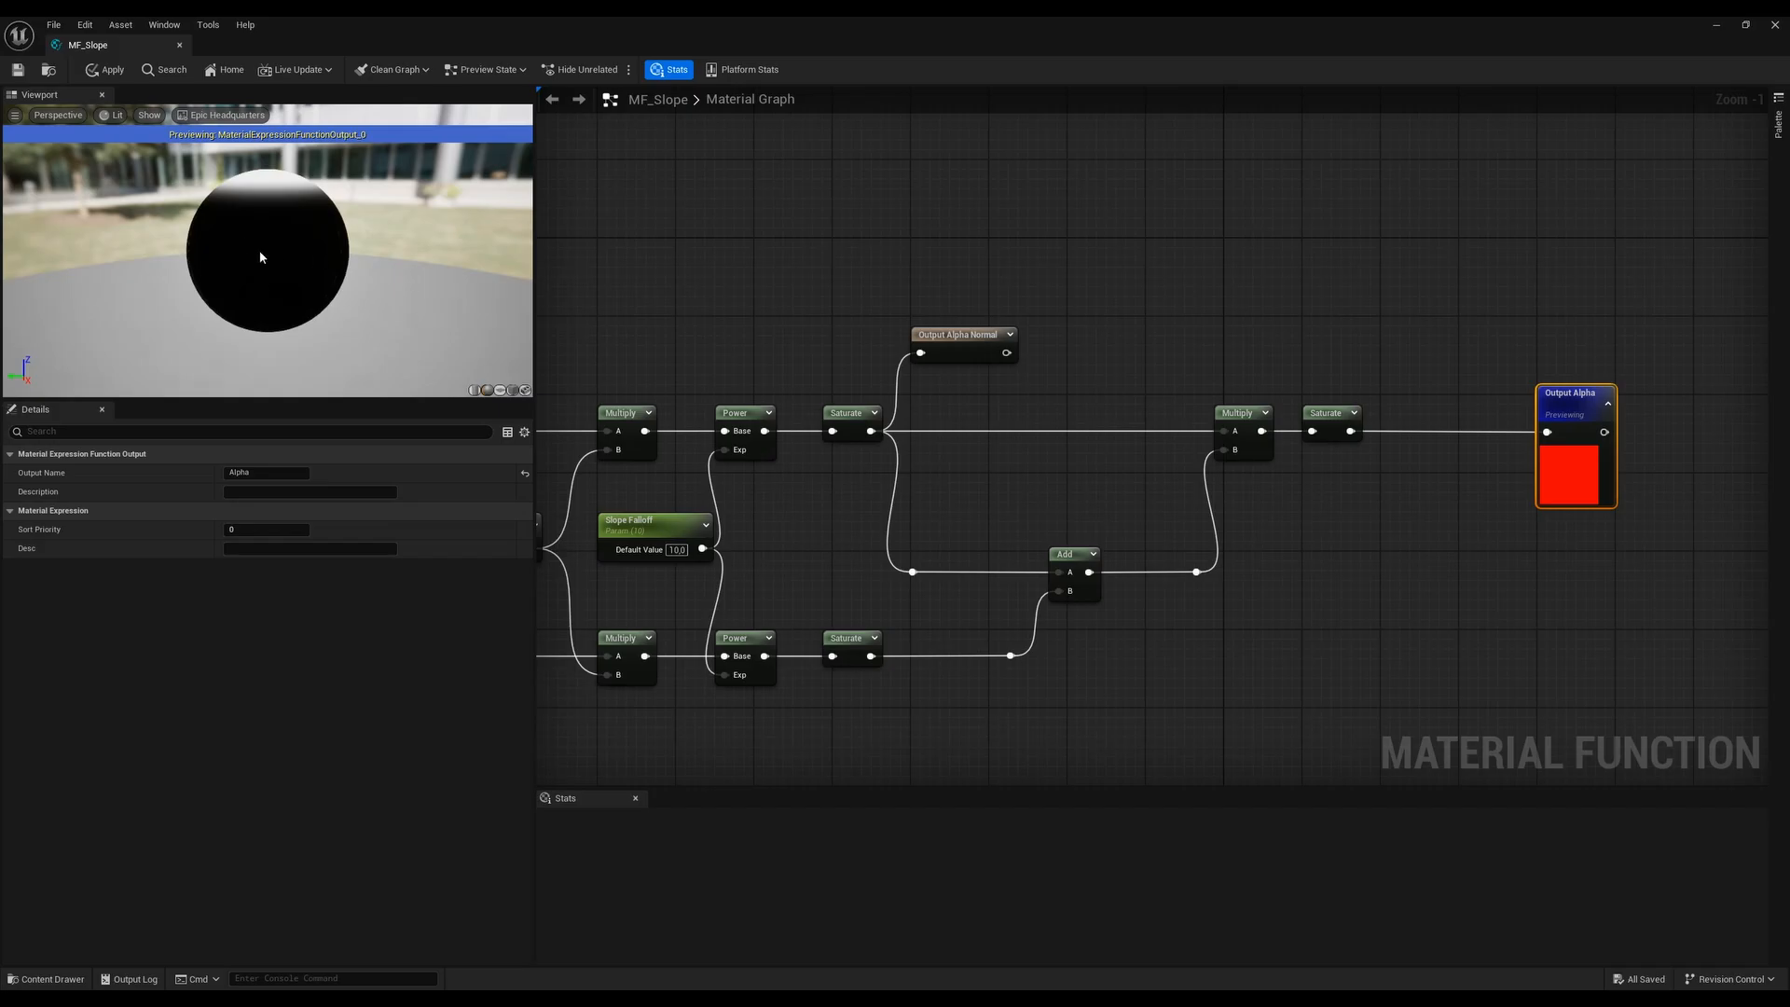
right_click_drag(762, 293, 1188, 272)
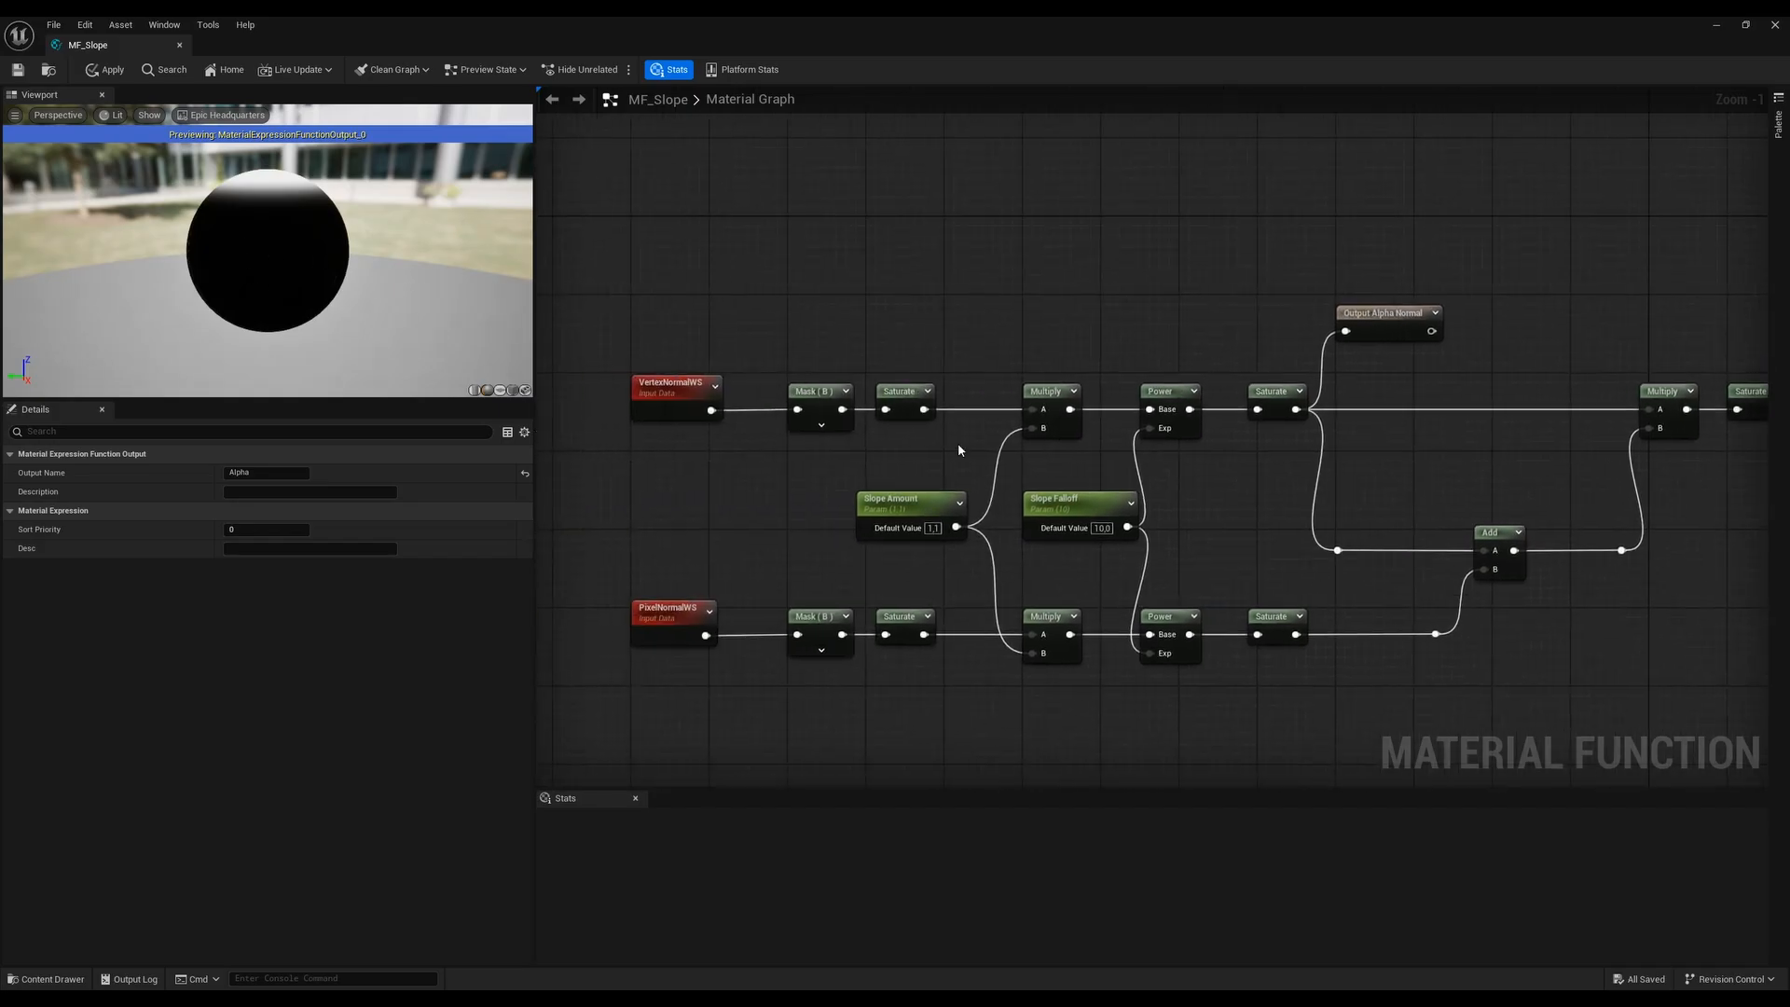
left_click(933, 528)
type("3")
key("Return")
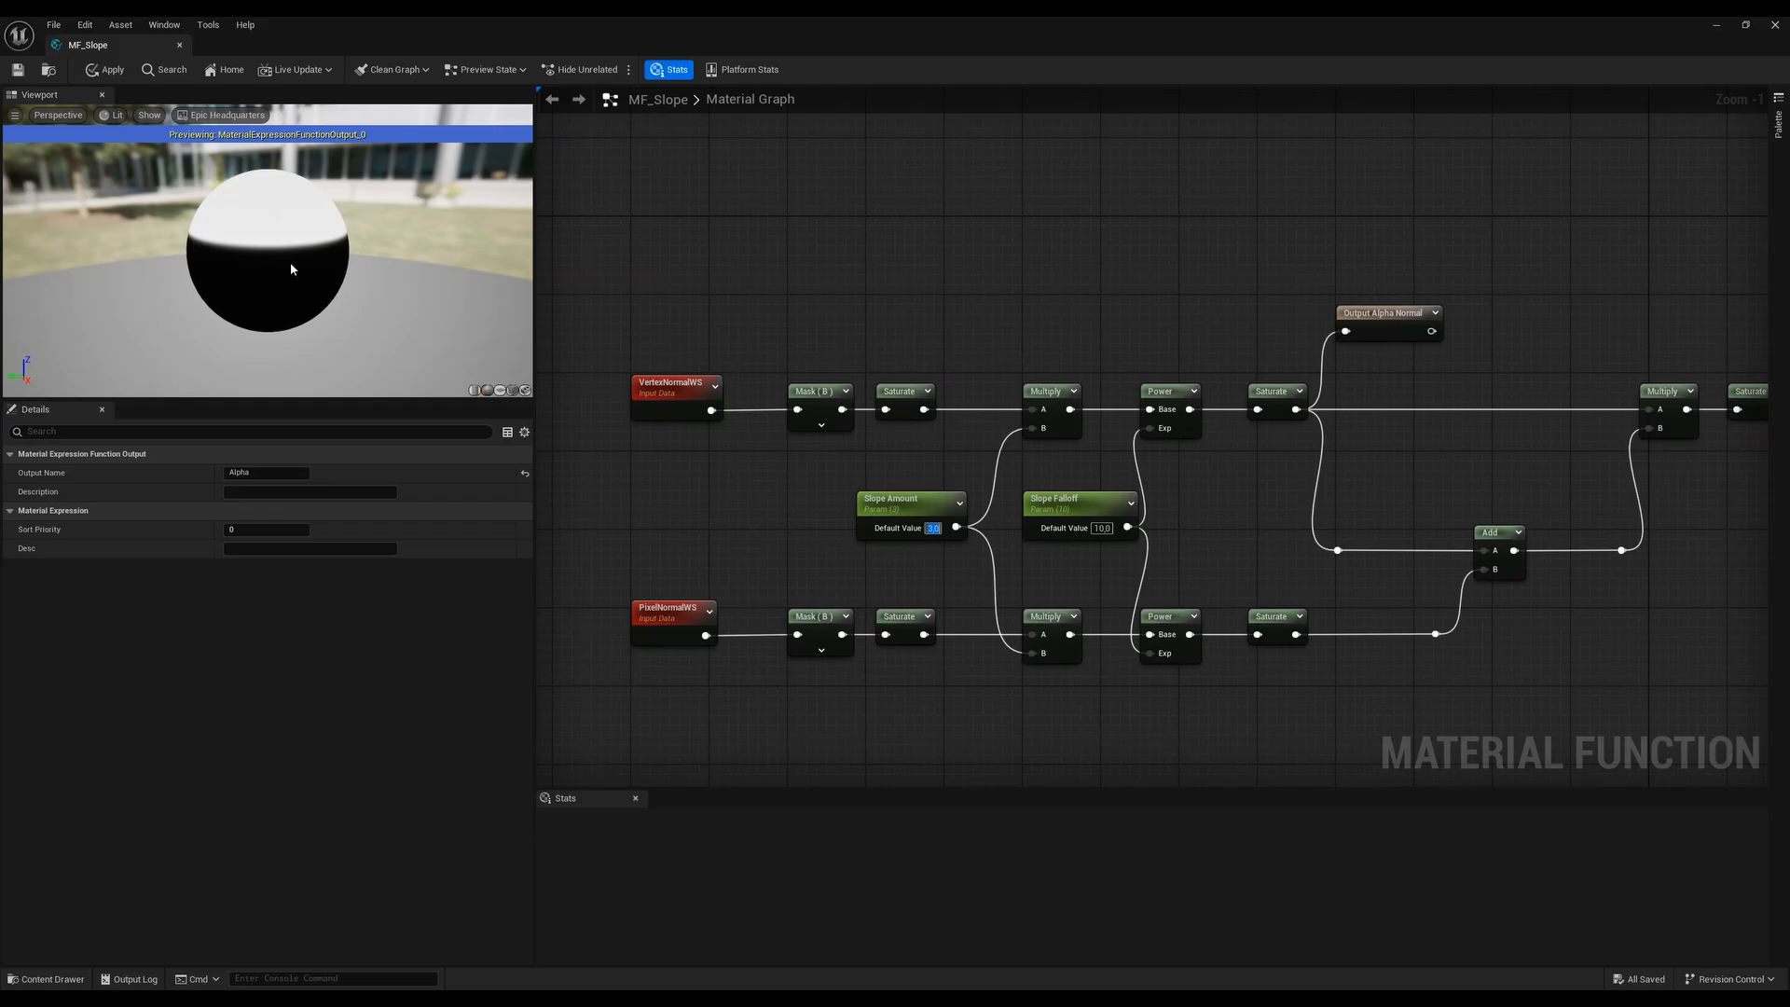
type("1")
key("Return")
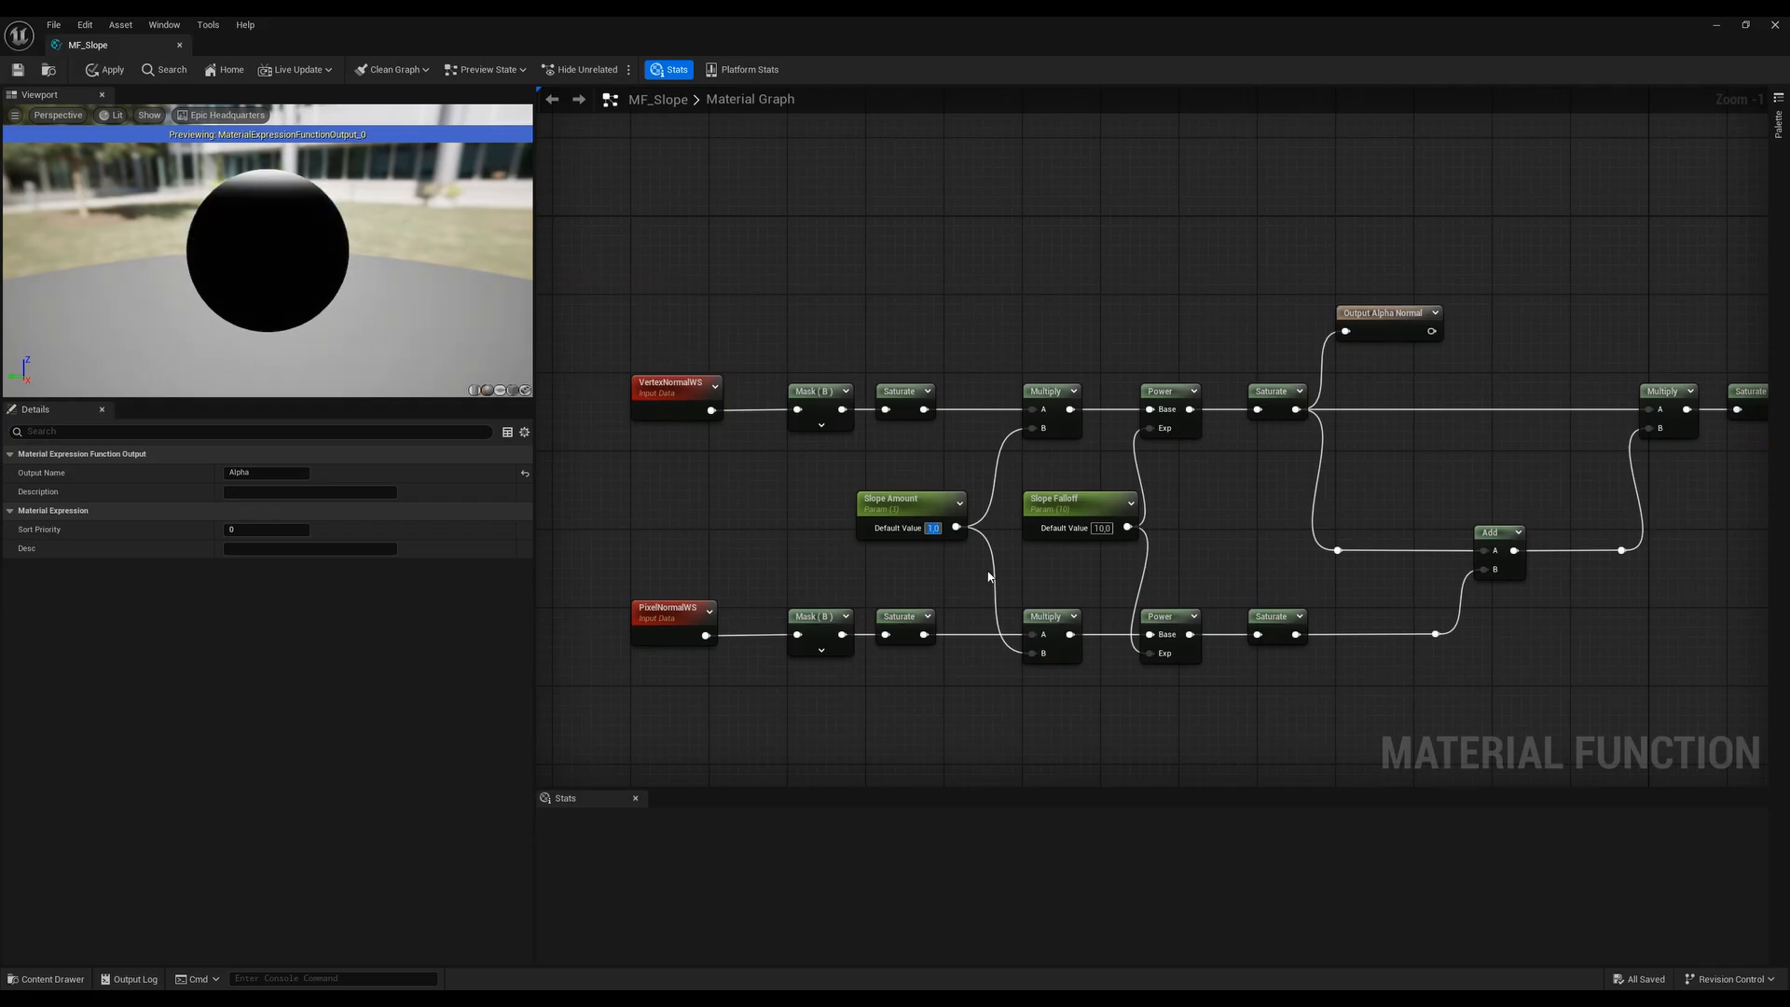
type("1,5")
key("Return")
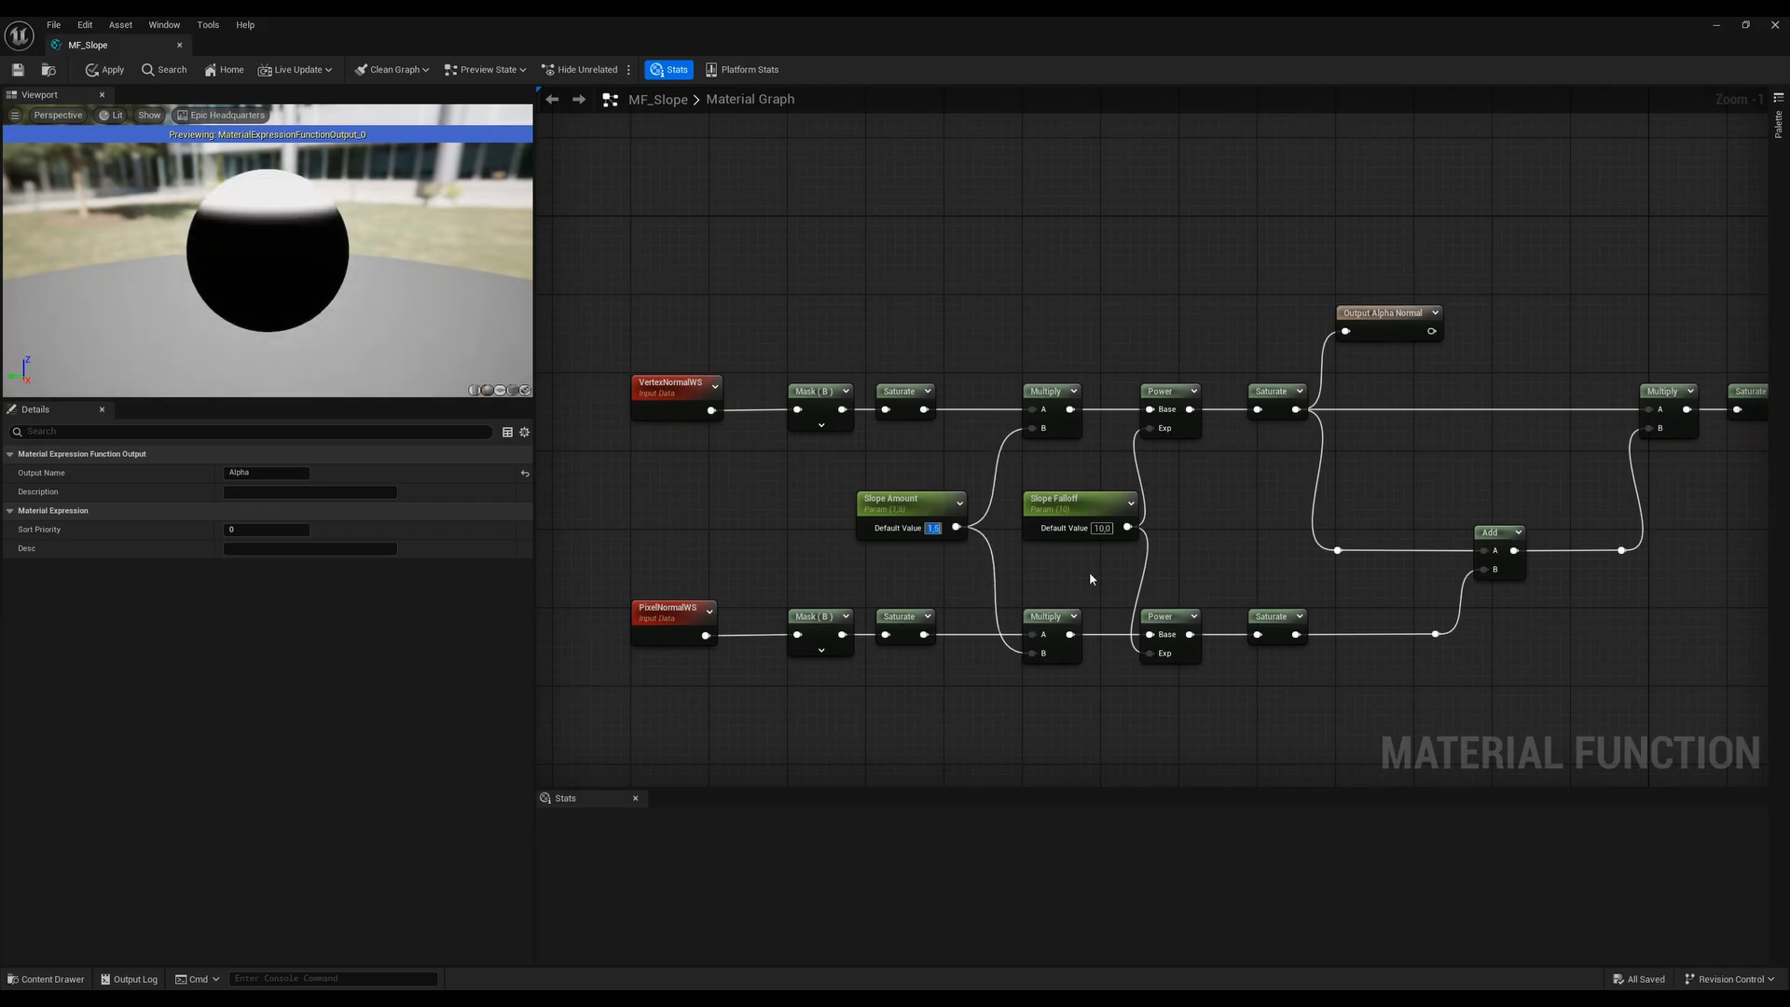
Test Slope Falloff default values of 20 and 0 on the preview sphere, and set the default to 5
left_click(1102, 529)
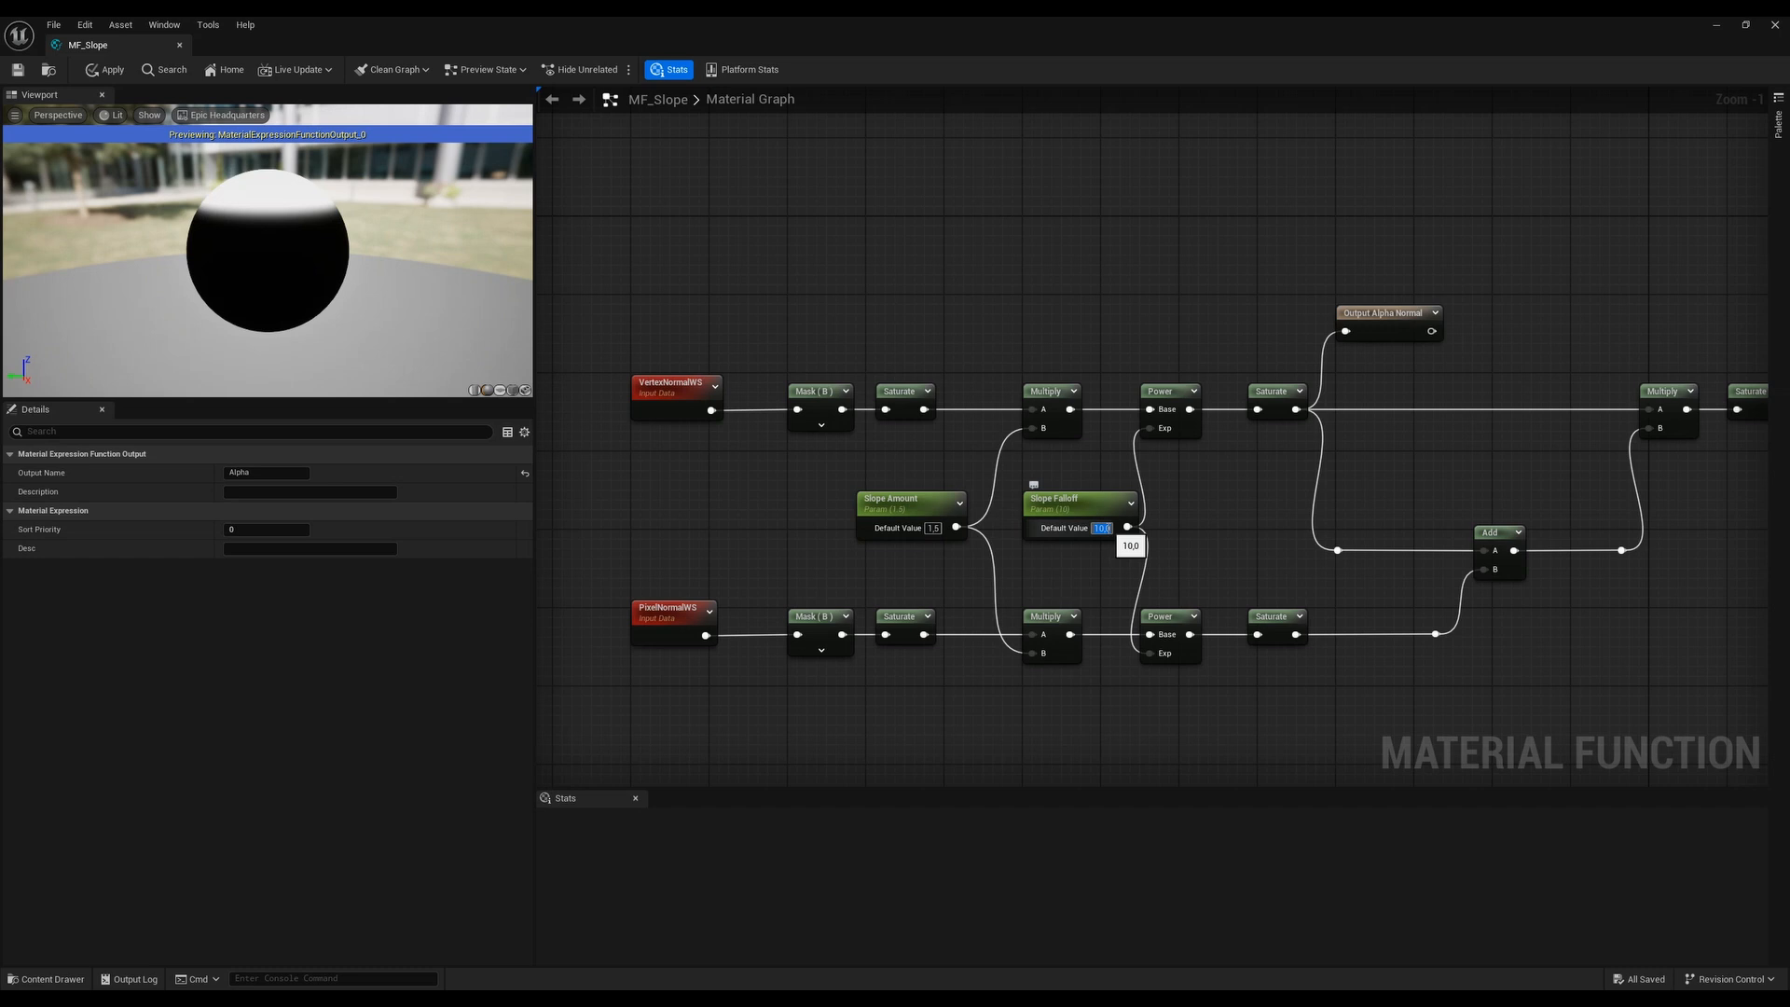
type("20")
key("Return")
type("0")
key("Return")
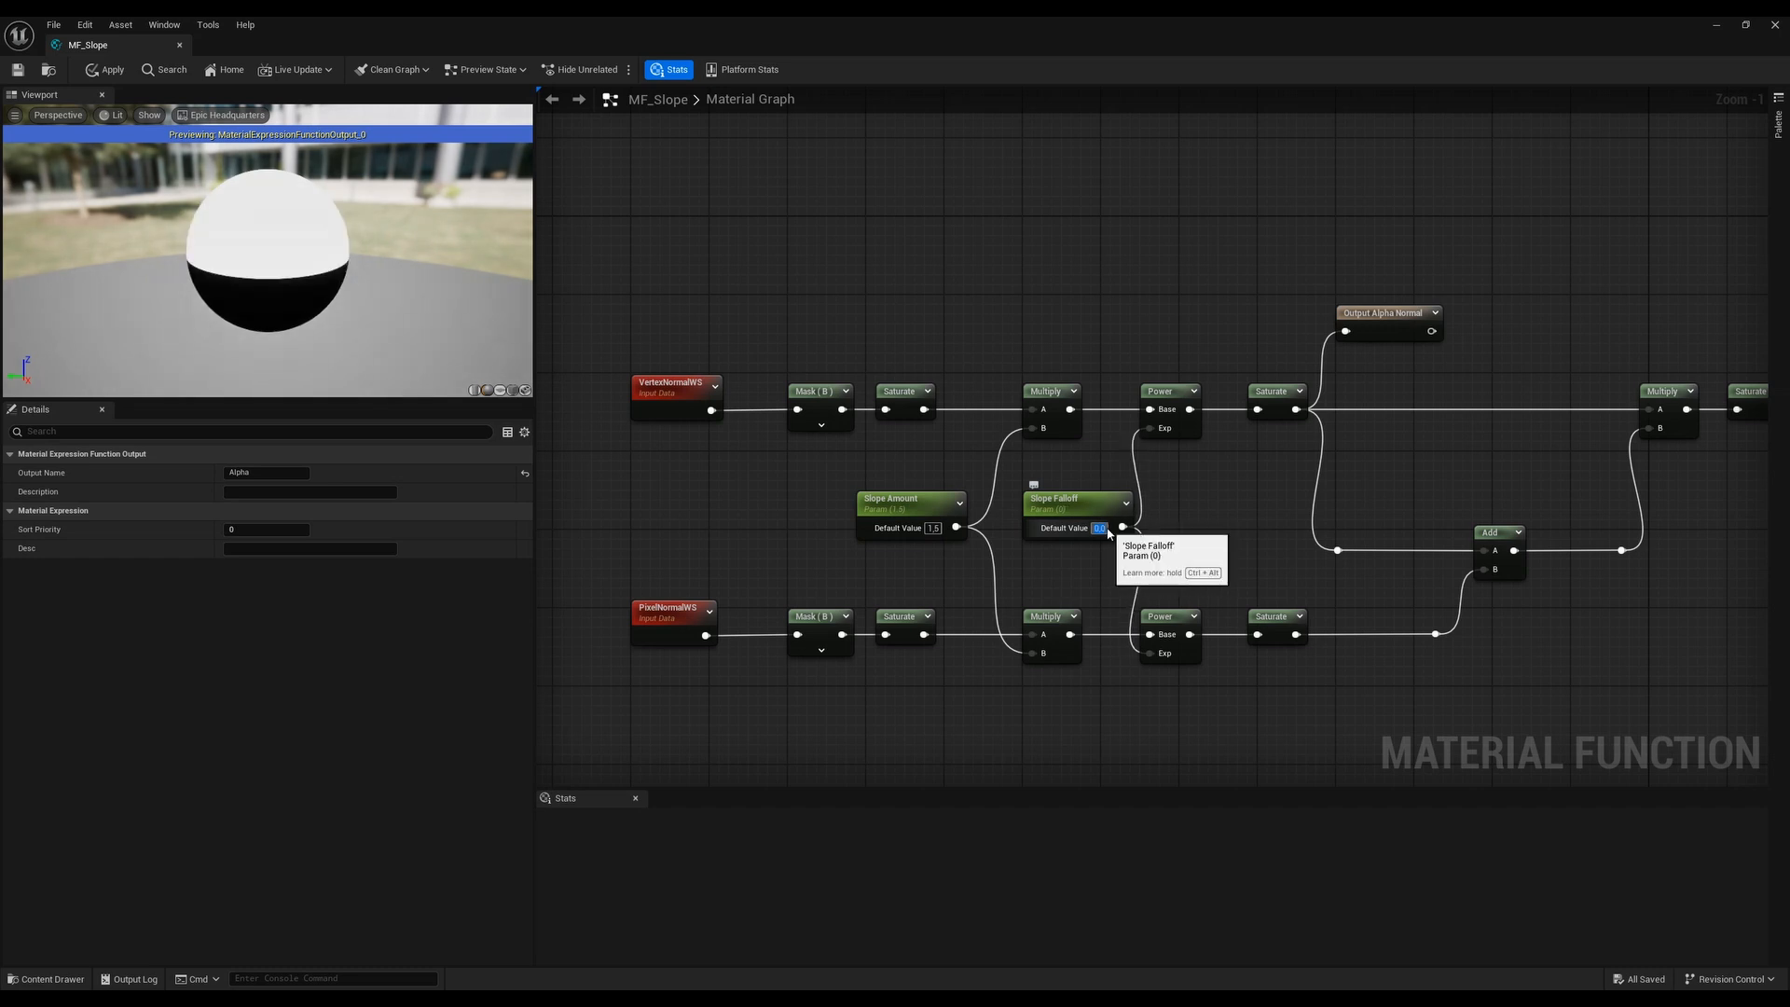
type("5")
key("Return")
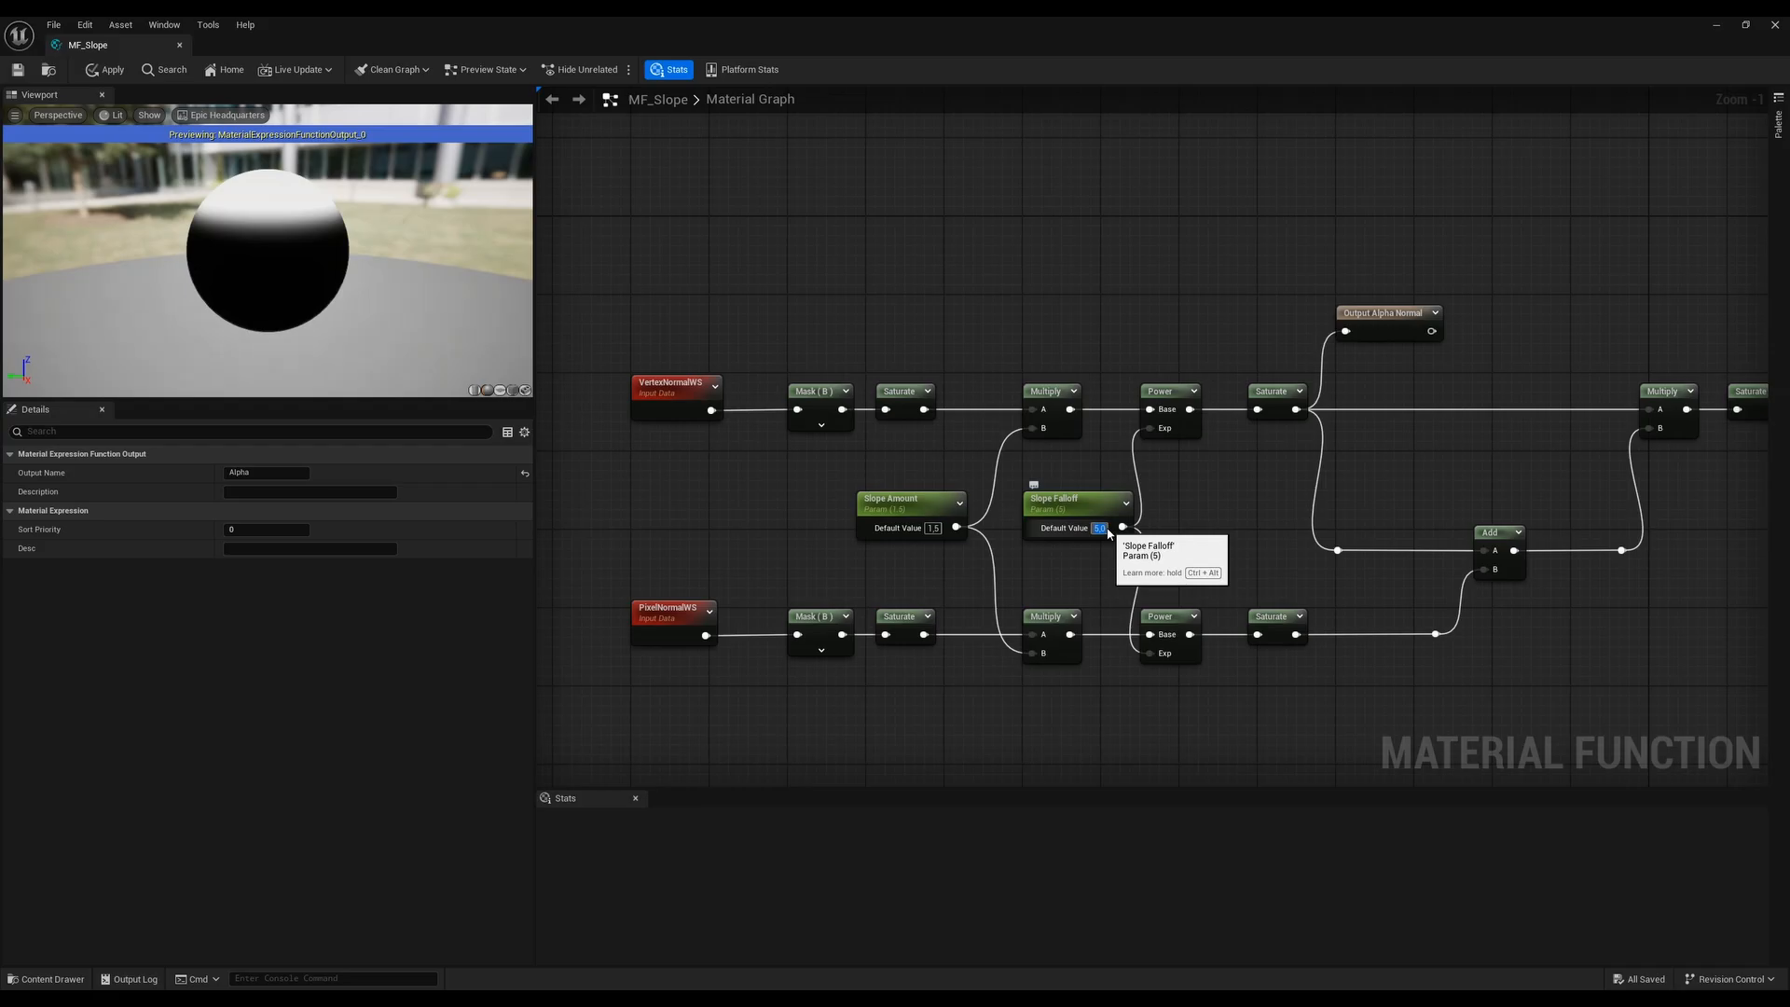
Test Slope Falloff default values of 1, 3 and 10 on the preview sphere, and return the default to 5
type("0")
key("Return")
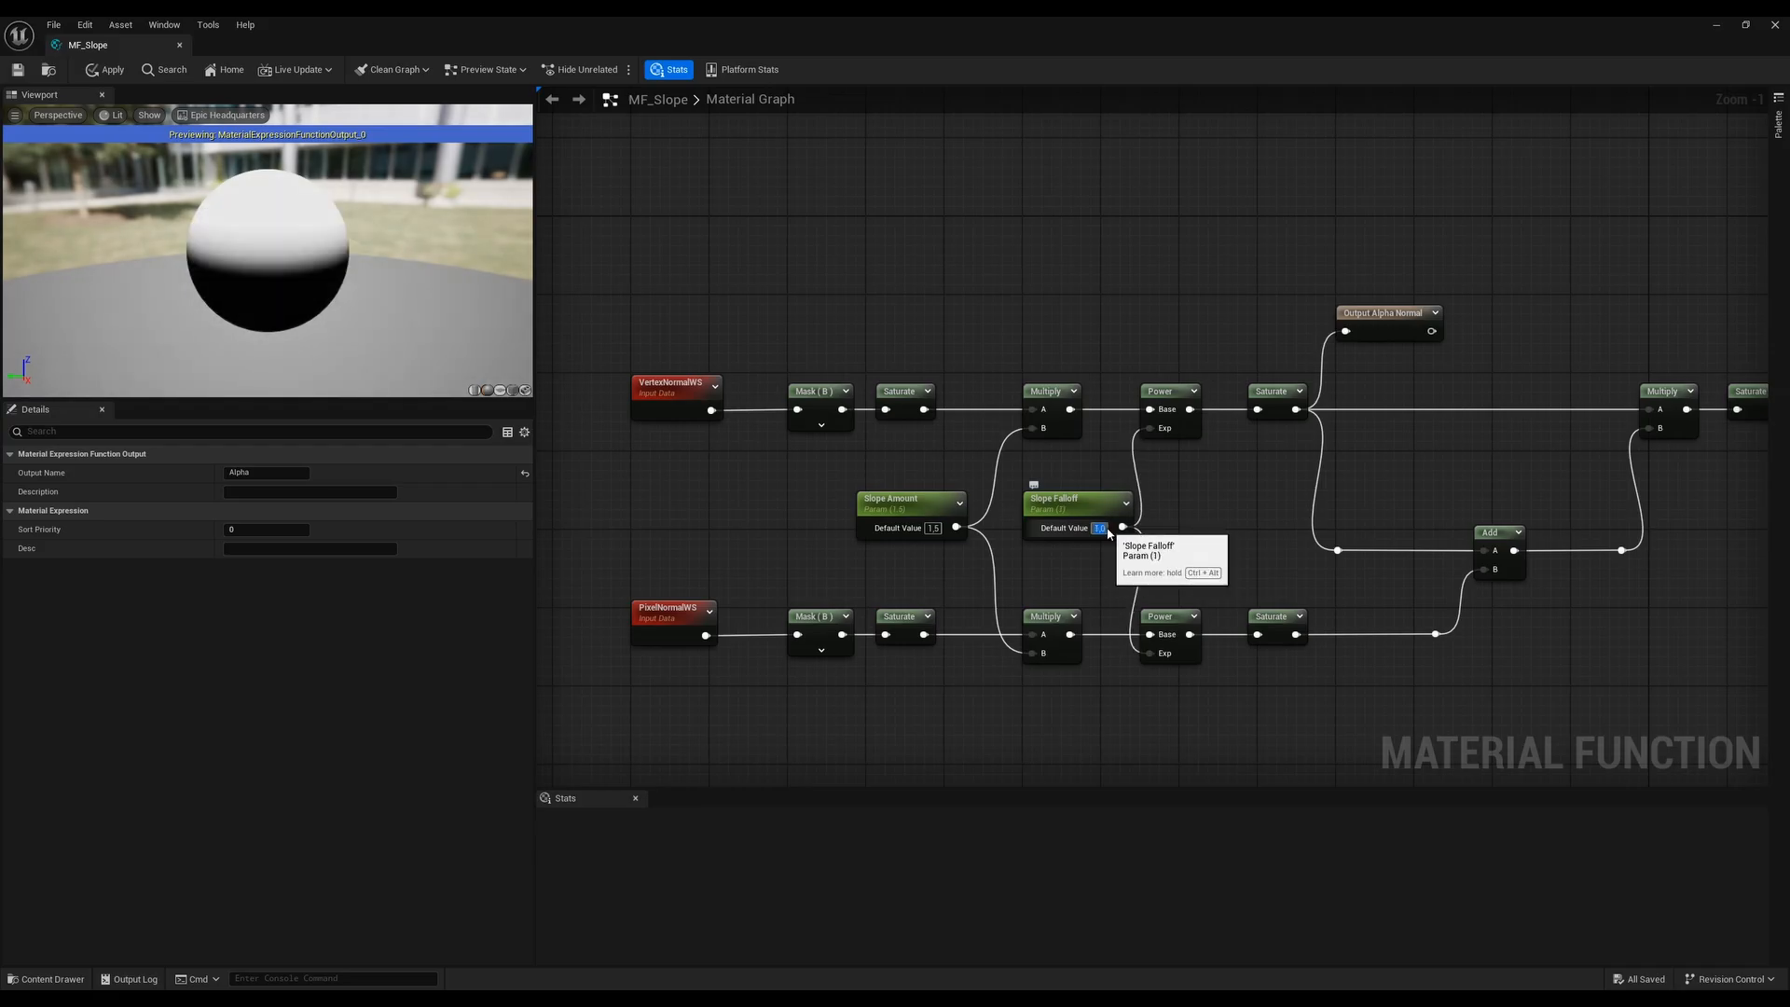
type("4")
key("Return")
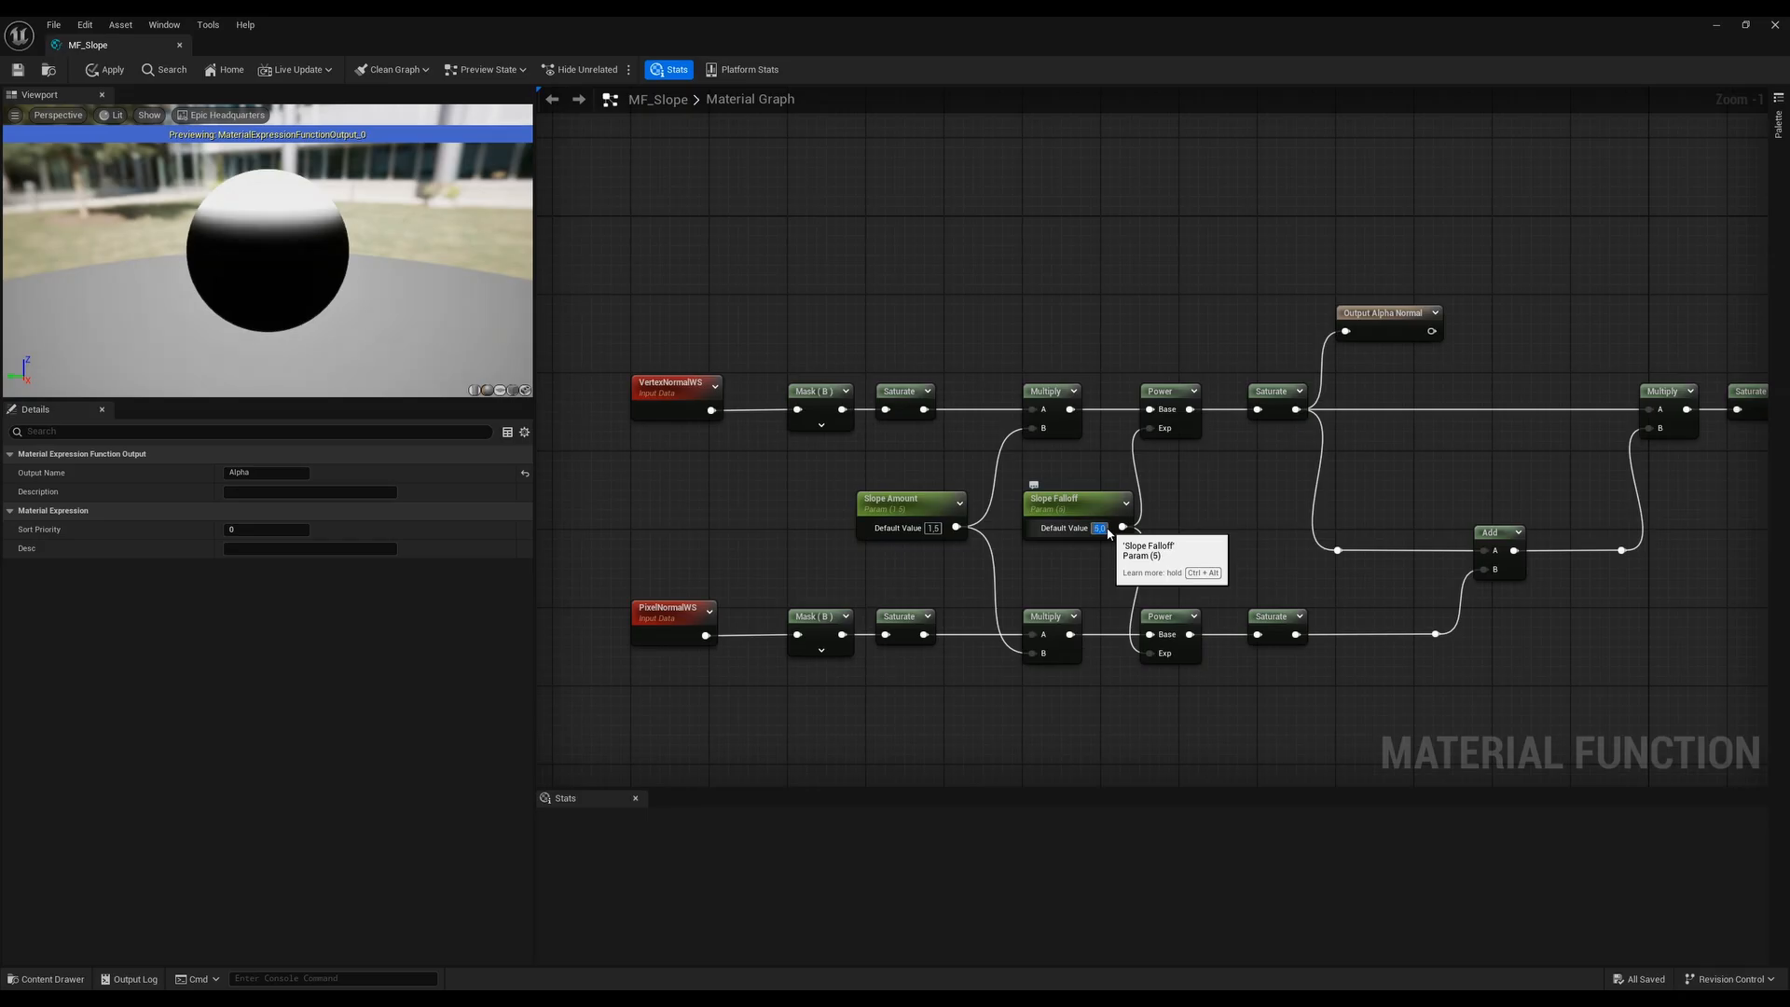
type("7")
key("Return")
type("3")
key("Return")
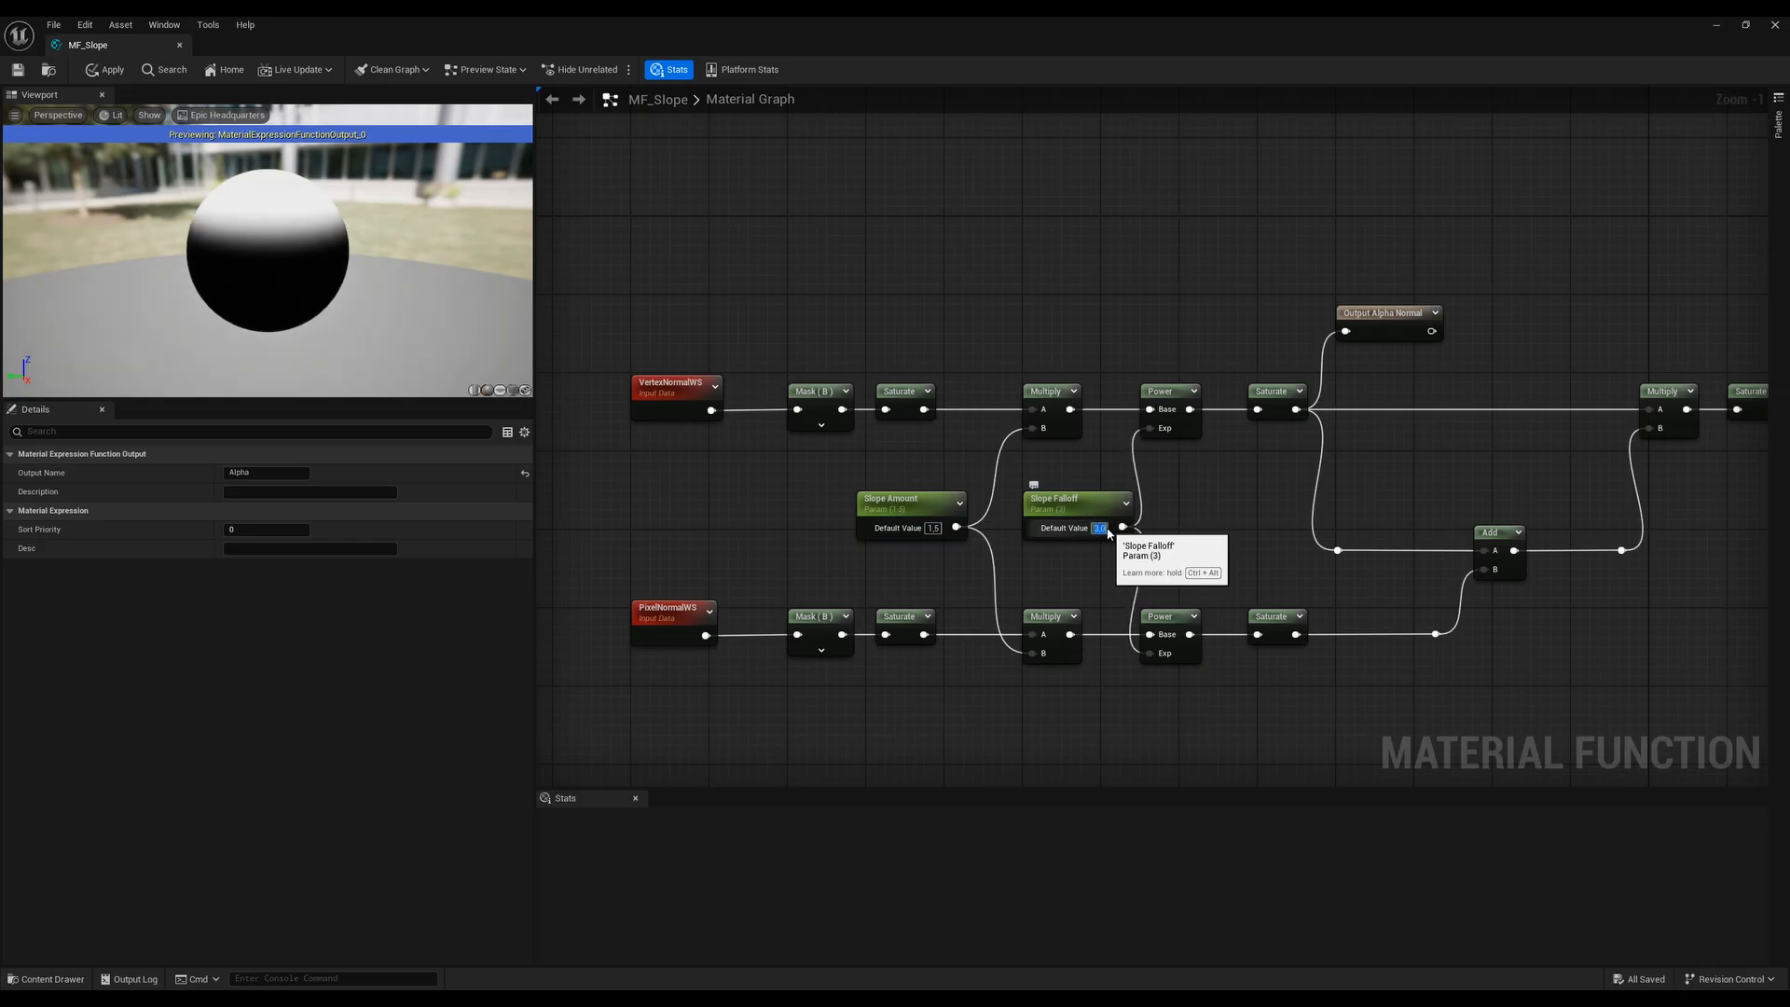
type("10")
key("Return")
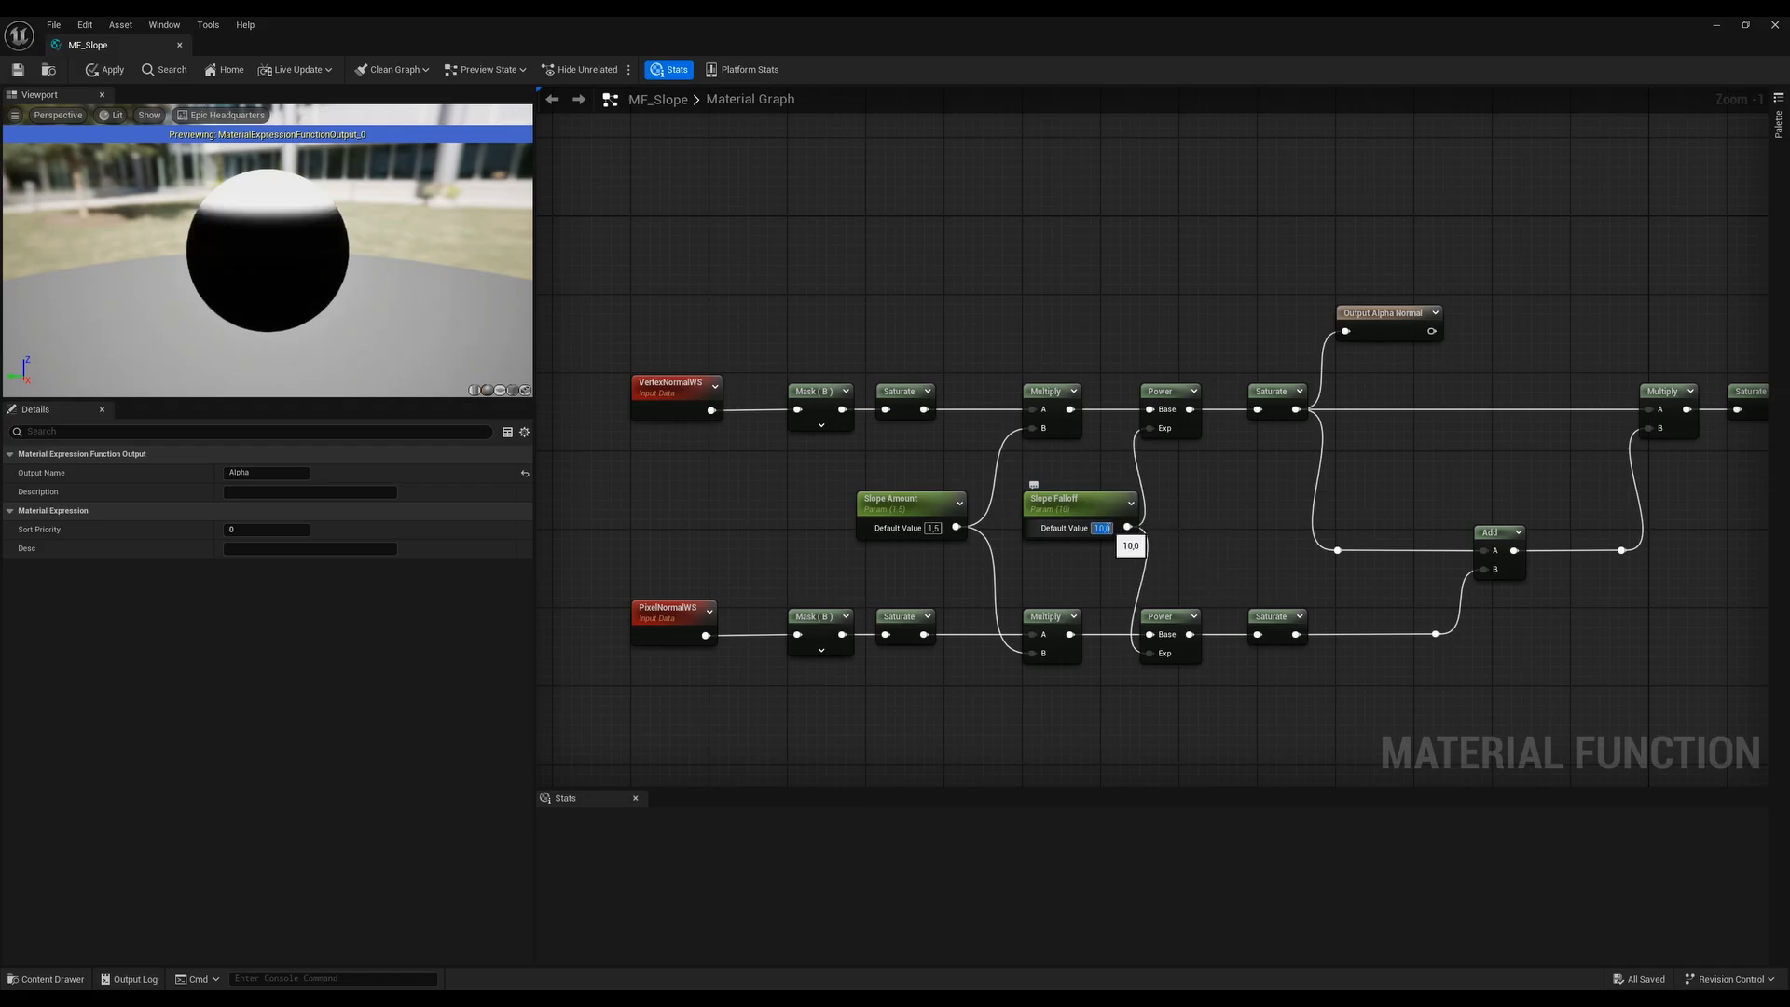
type("5")
key("Return")
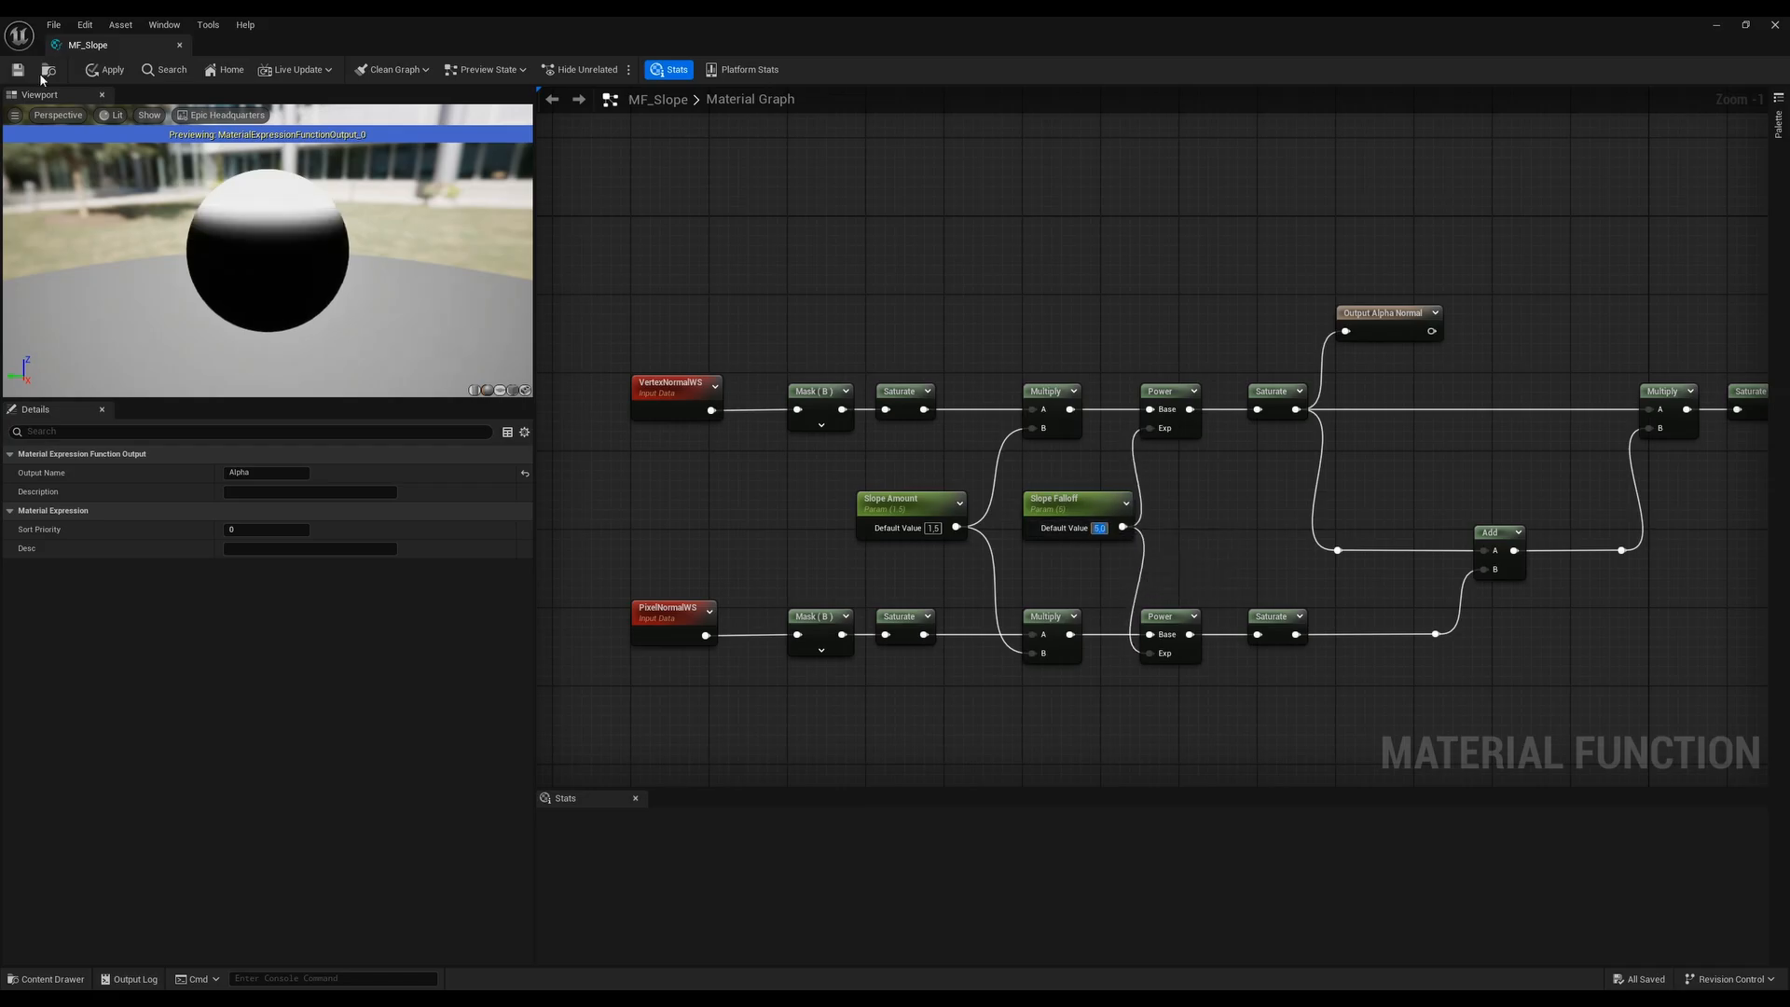
Apply the changes to MF_Slope and save the material function
left_click(106, 69)
left_click(17, 69)
left_click(897, 560)
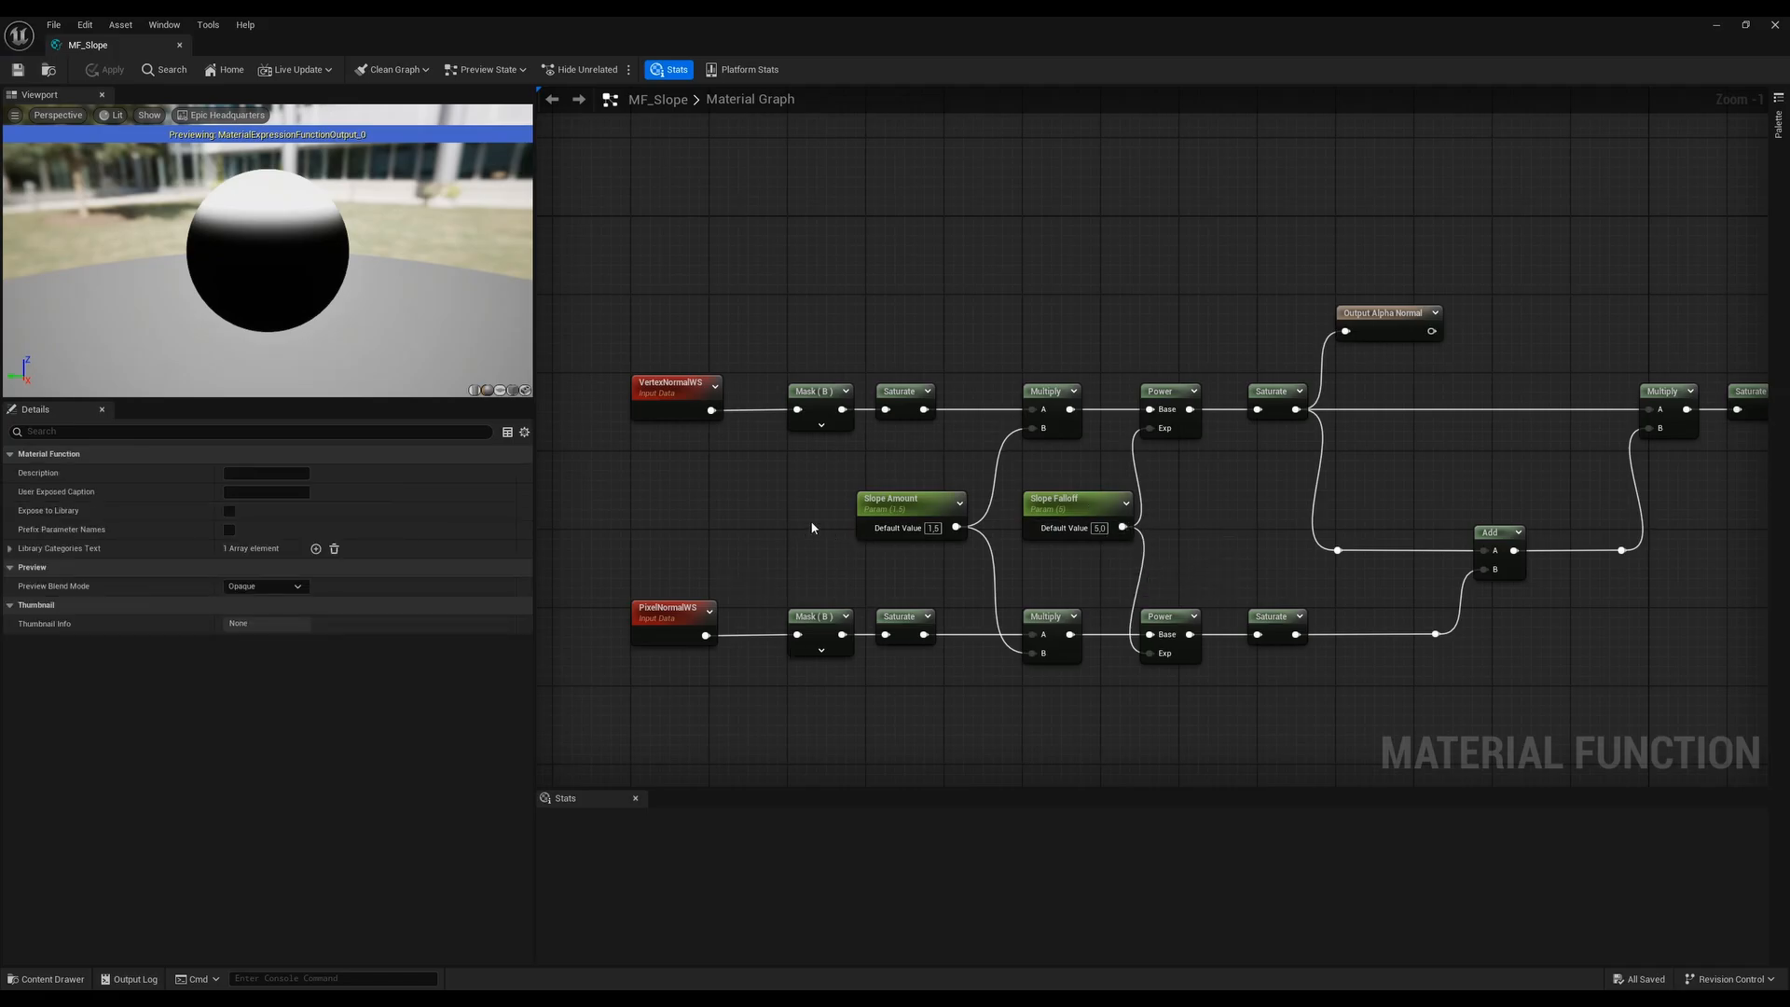
Assign both the Slope Amount and Slope Falloff parameters to a group named Slope
right_click_drag(807, 537, 865, 548)
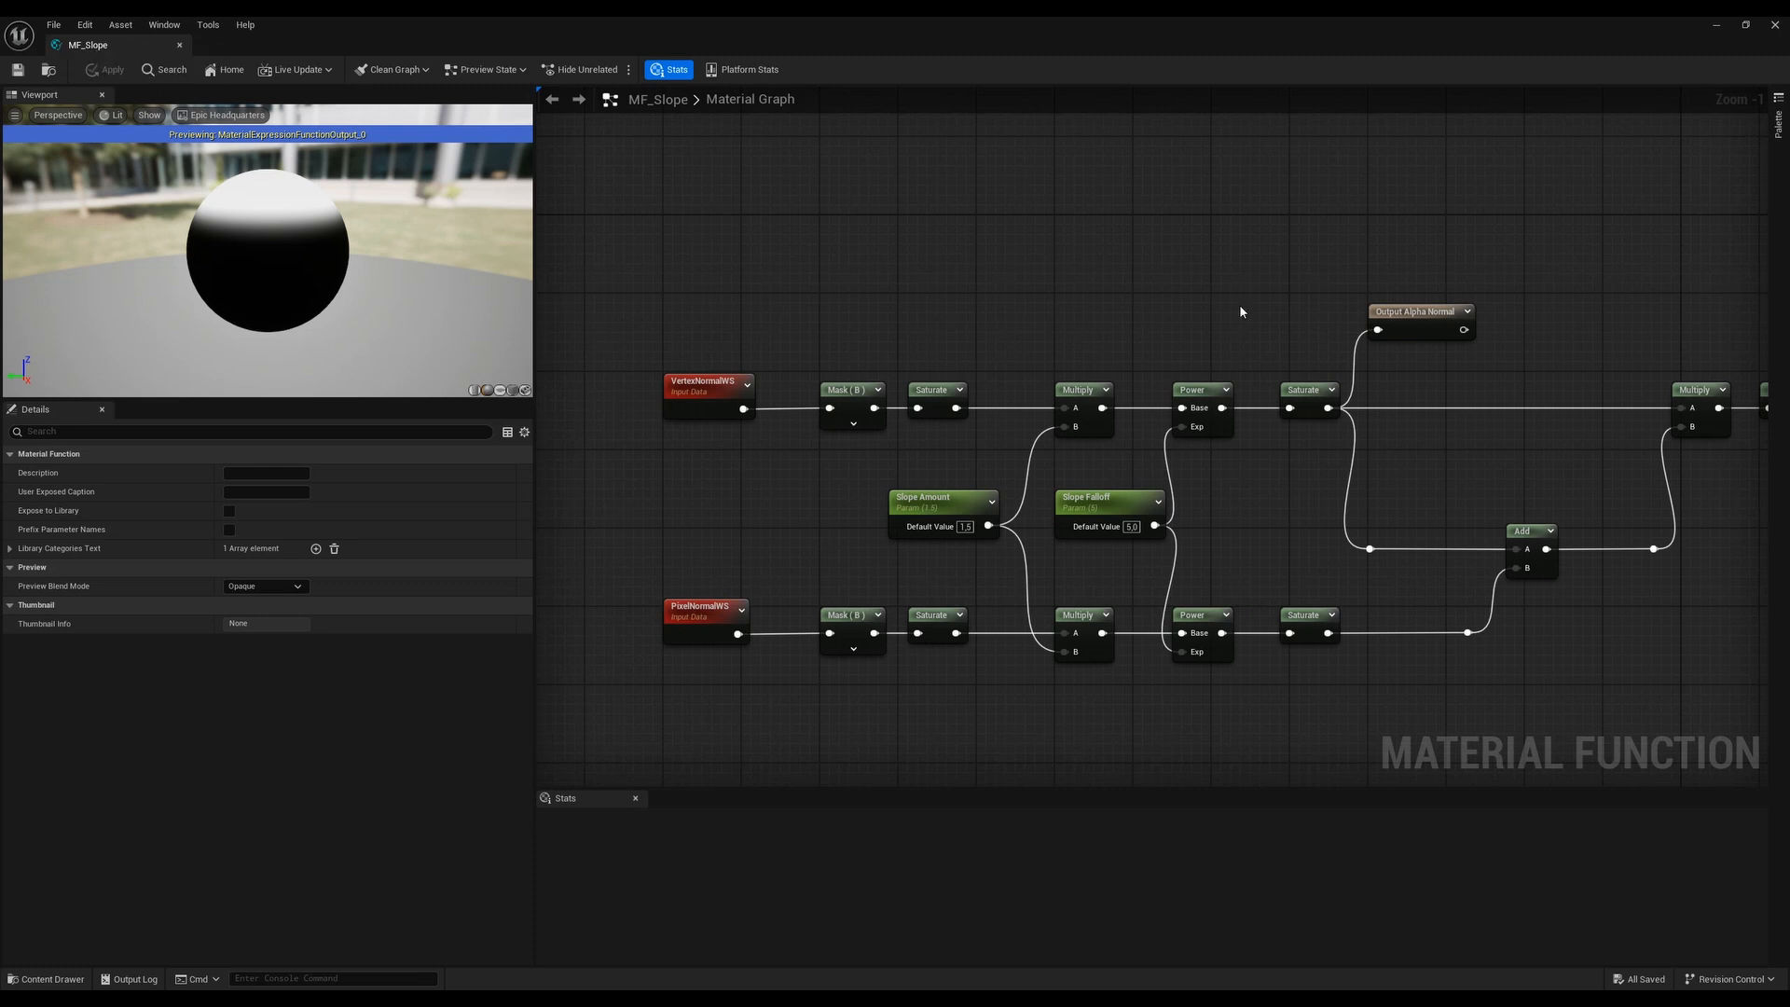
right_click_drag(1003, 580, 891, 560)
right_click_drag(771, 562, 867, 547)
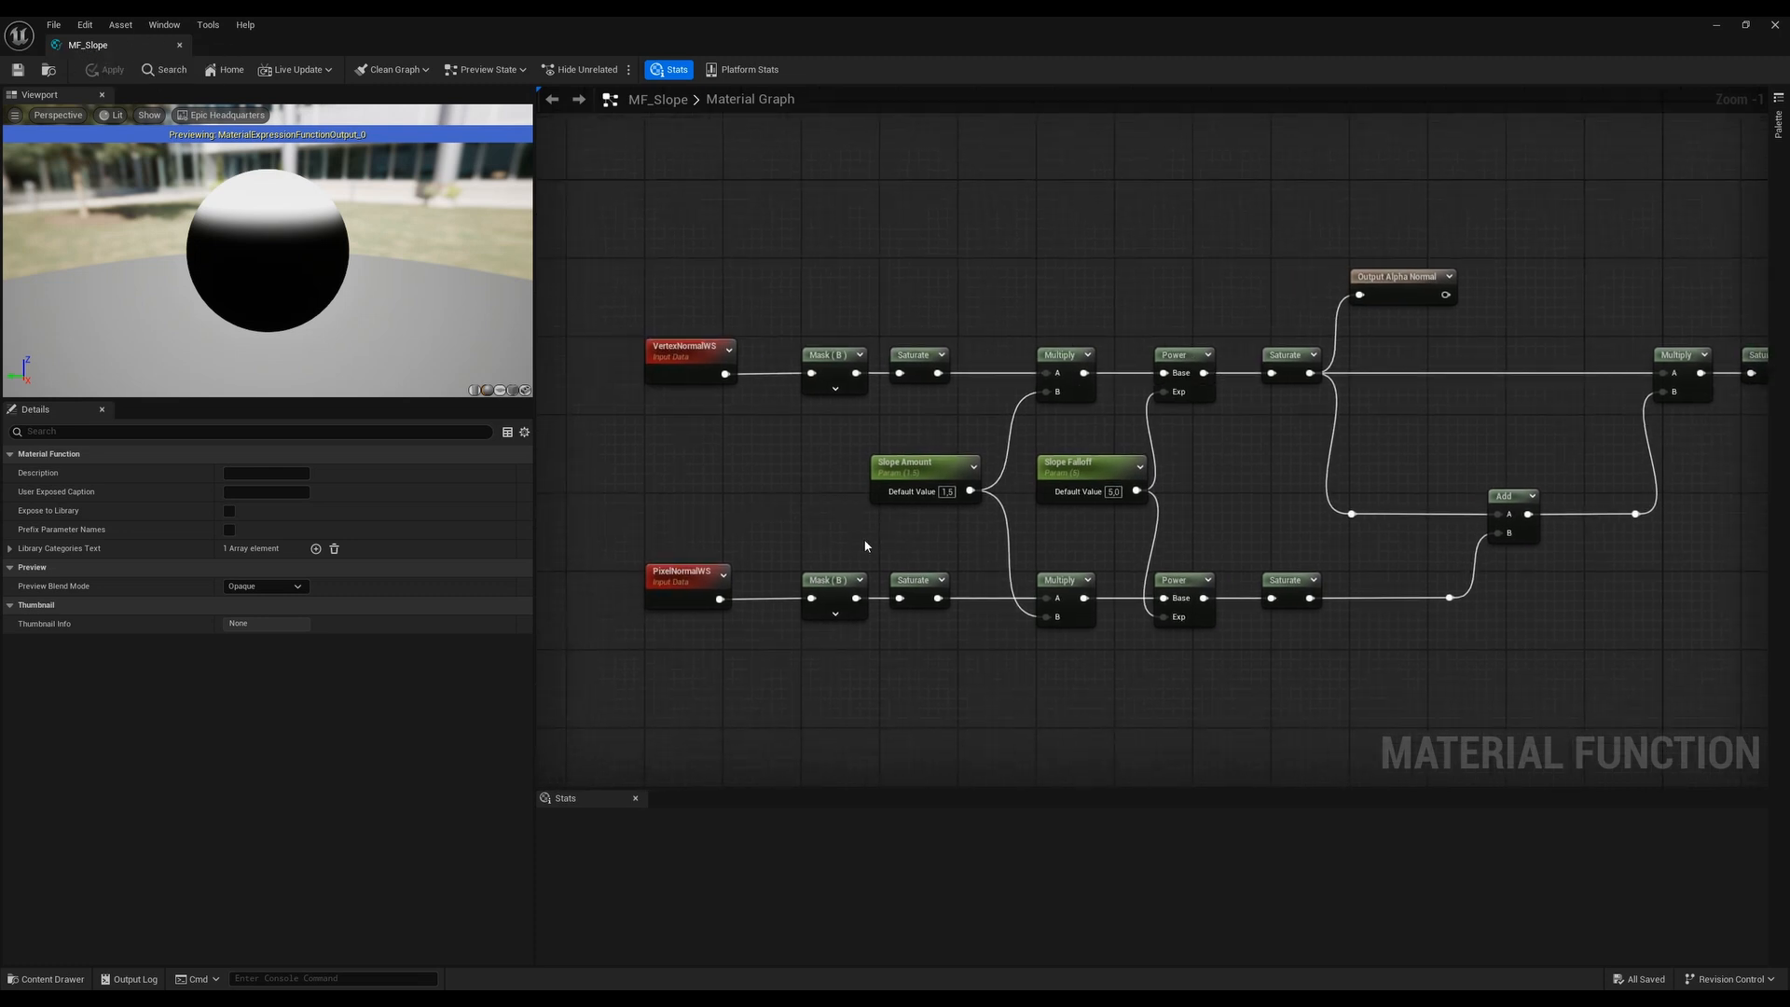
scroll(867, 548, "up", 1)
left_click_drag(816, 482, 1119, 461)
left_click(811, 483)
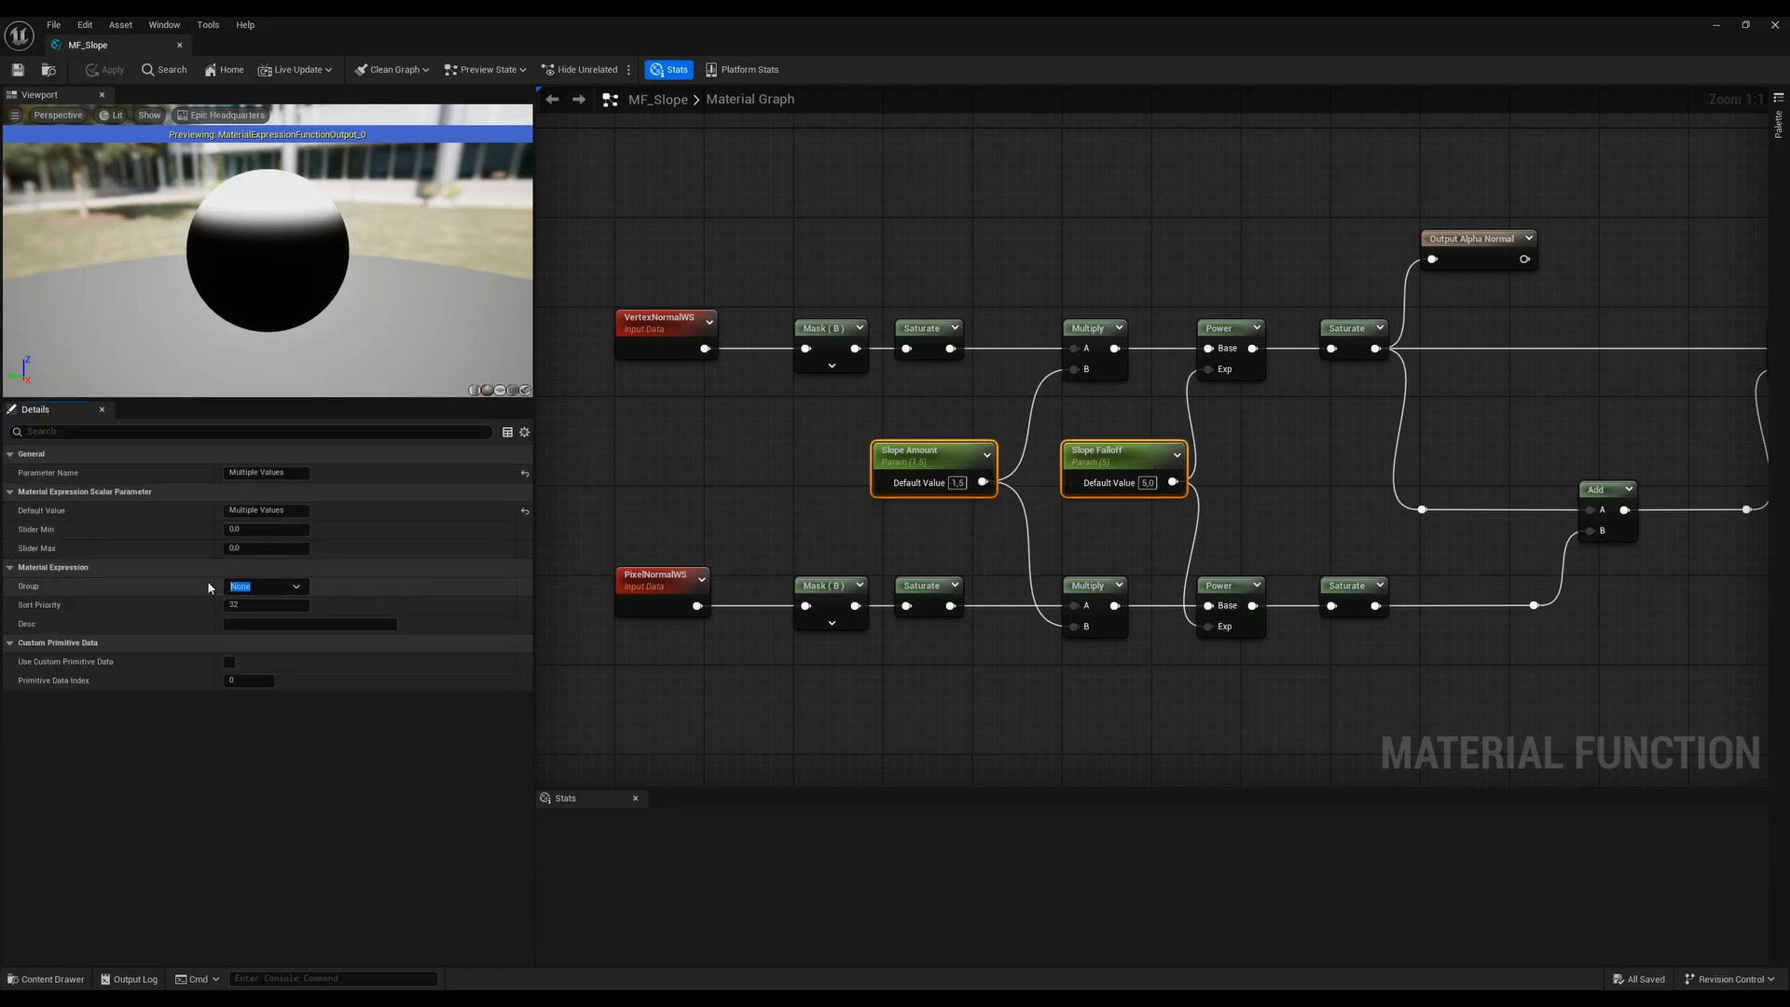
type("Slope")
key("Return")
Set the Sort Priority of Slope Amount to 0 and of Slope Falloff to 1, and apply the changes
left_click(938, 445)
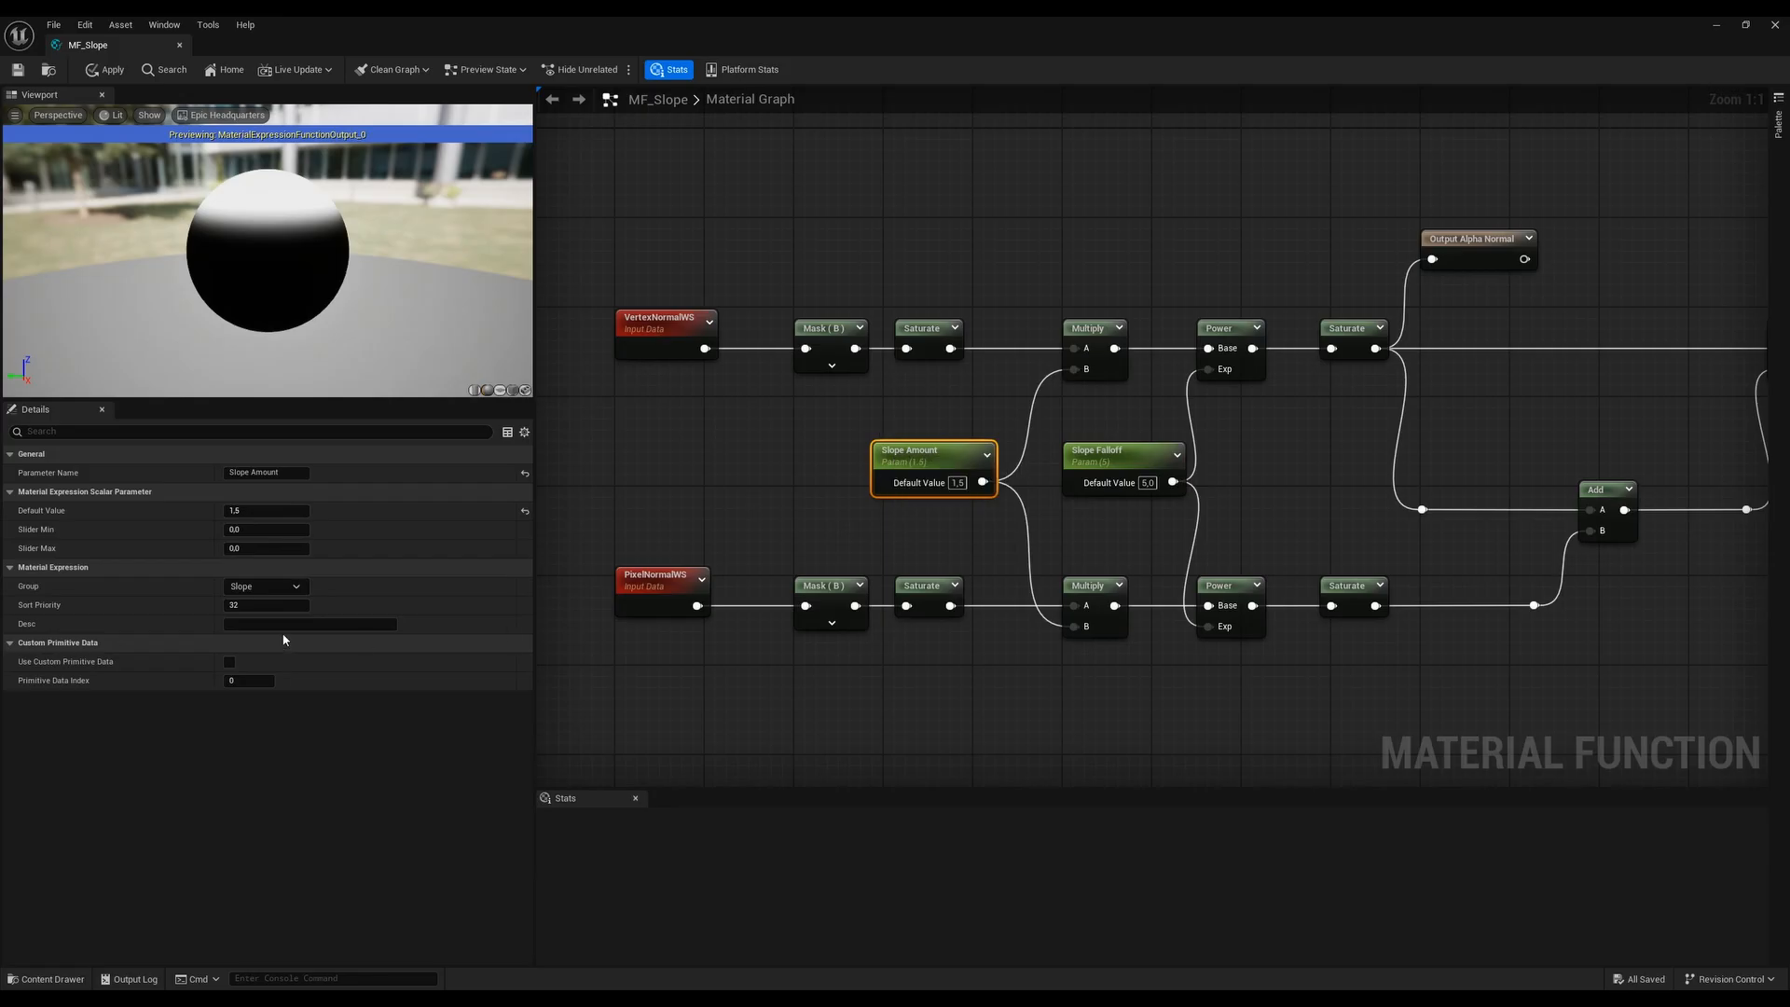
left_click(252, 605)
type("0")
left_click(1083, 466)
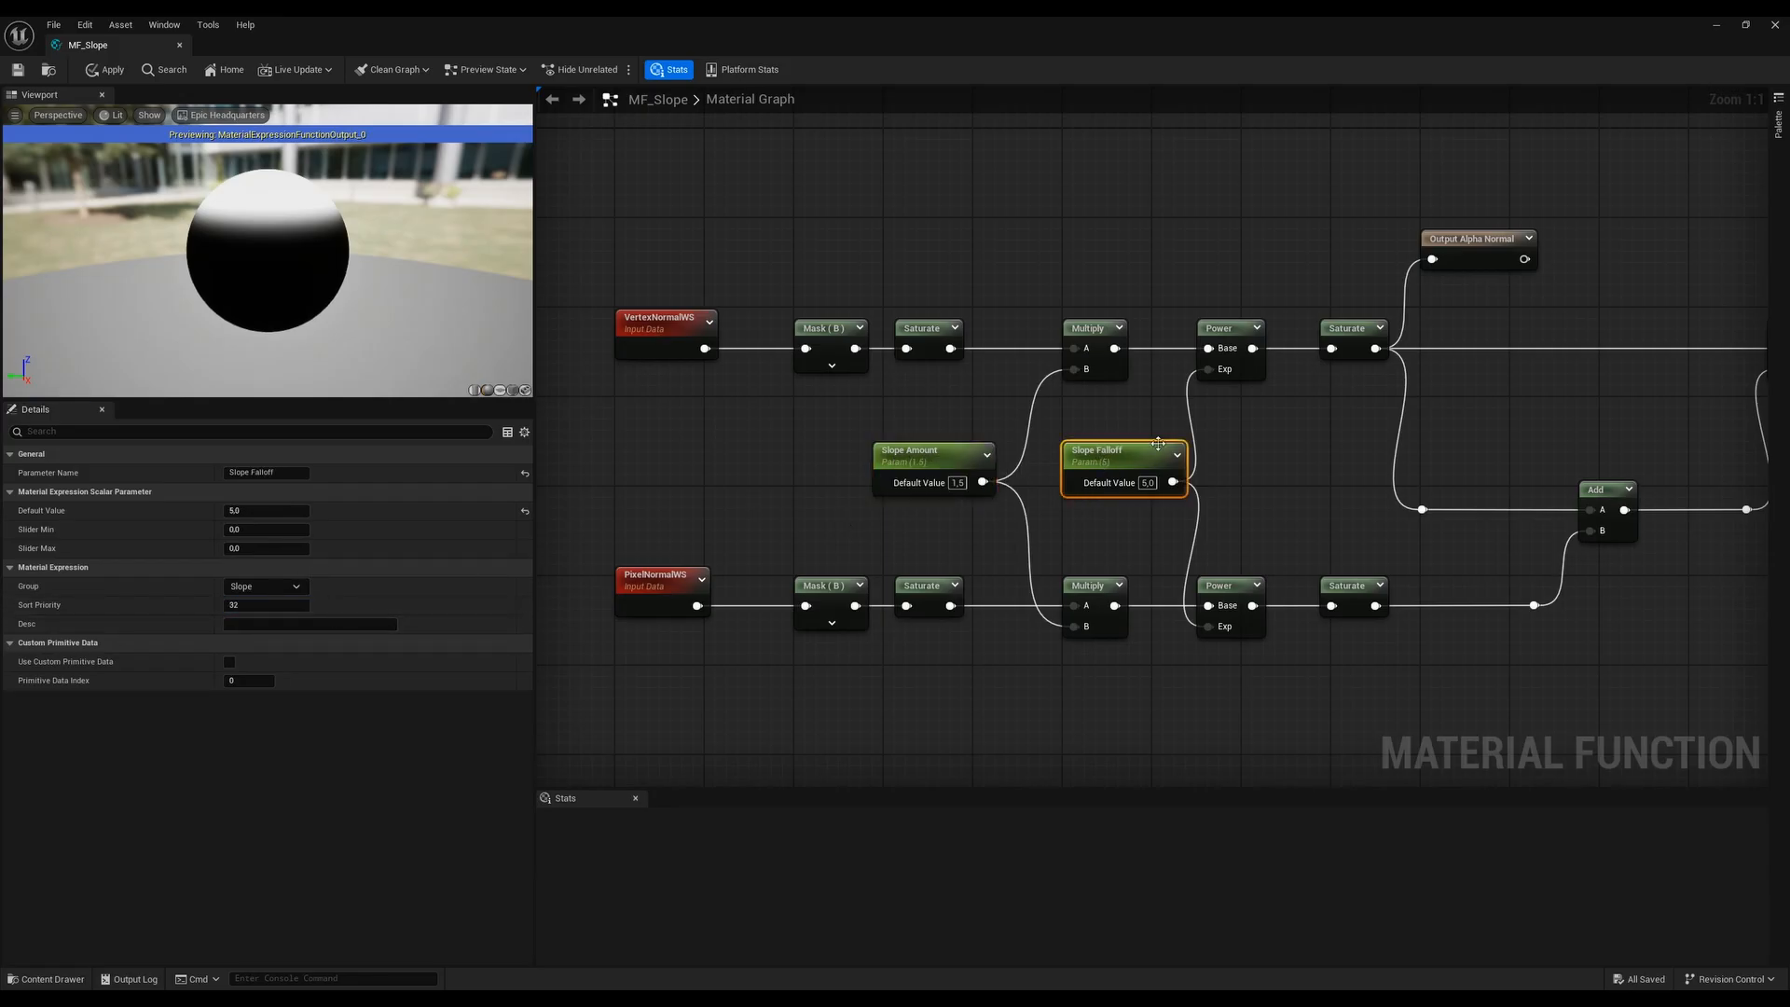
left_click(252, 602)
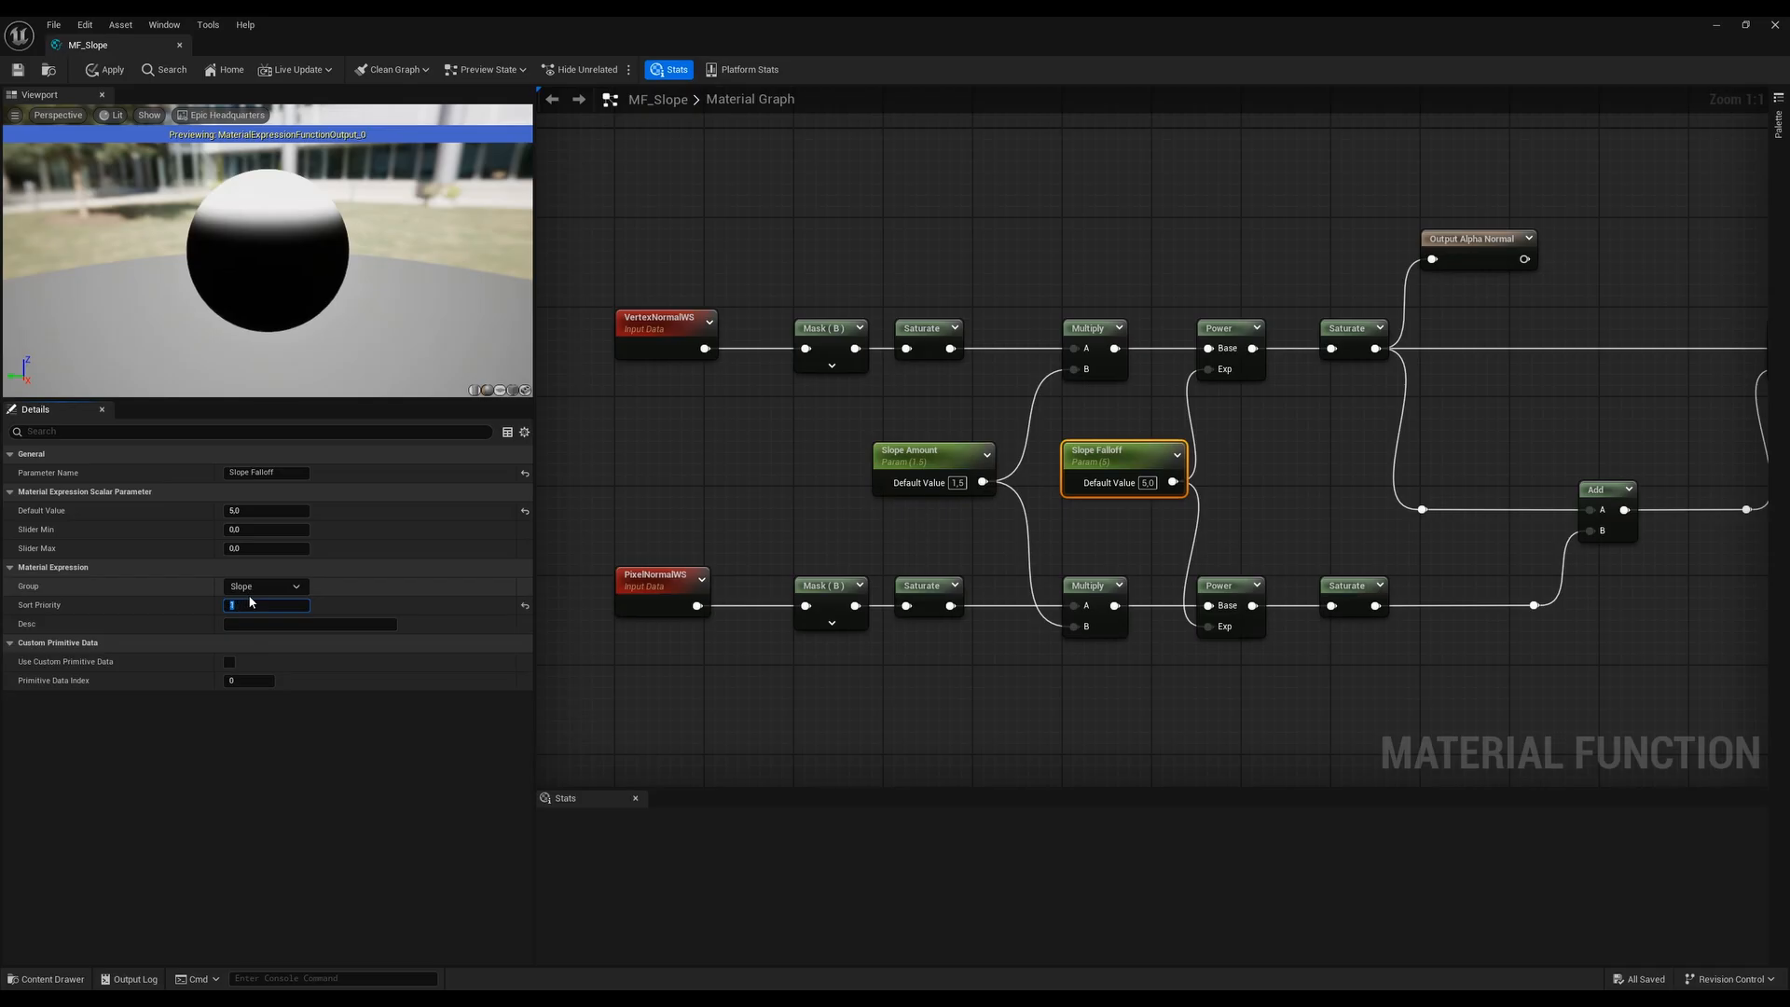
left_click(826, 437)
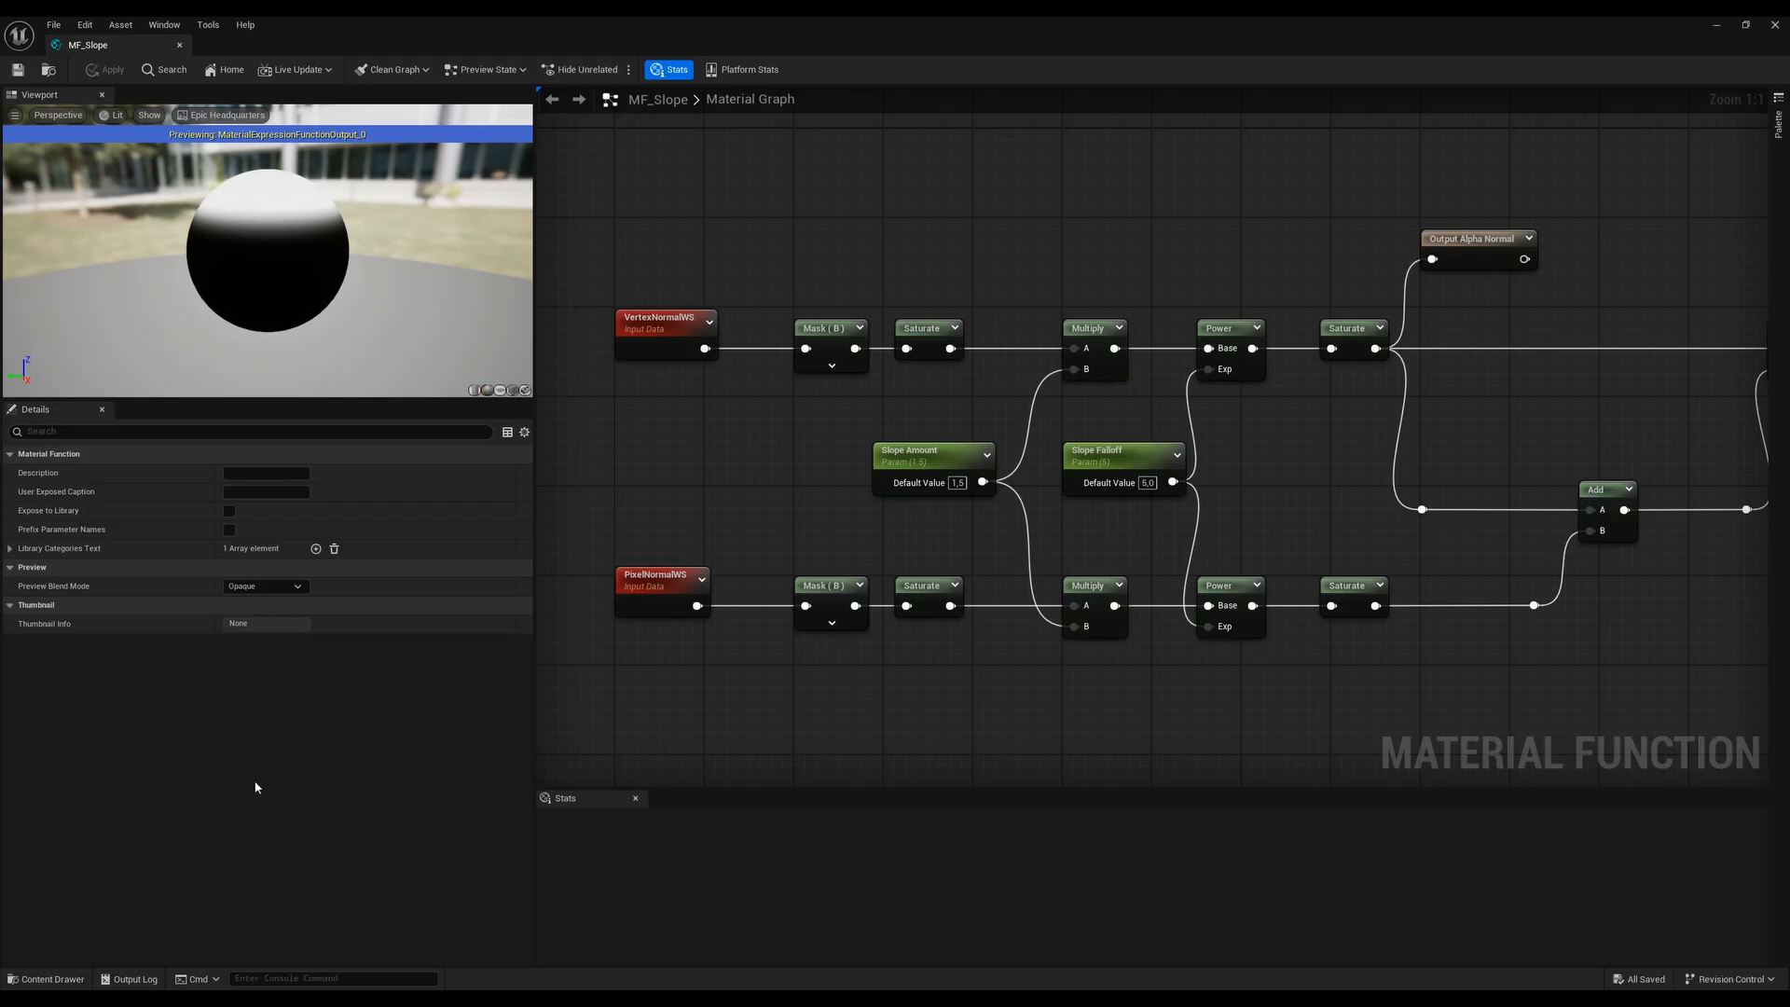
Create a new material function named MF_LayerLogic in the Landscape folder
left_click(44, 979)
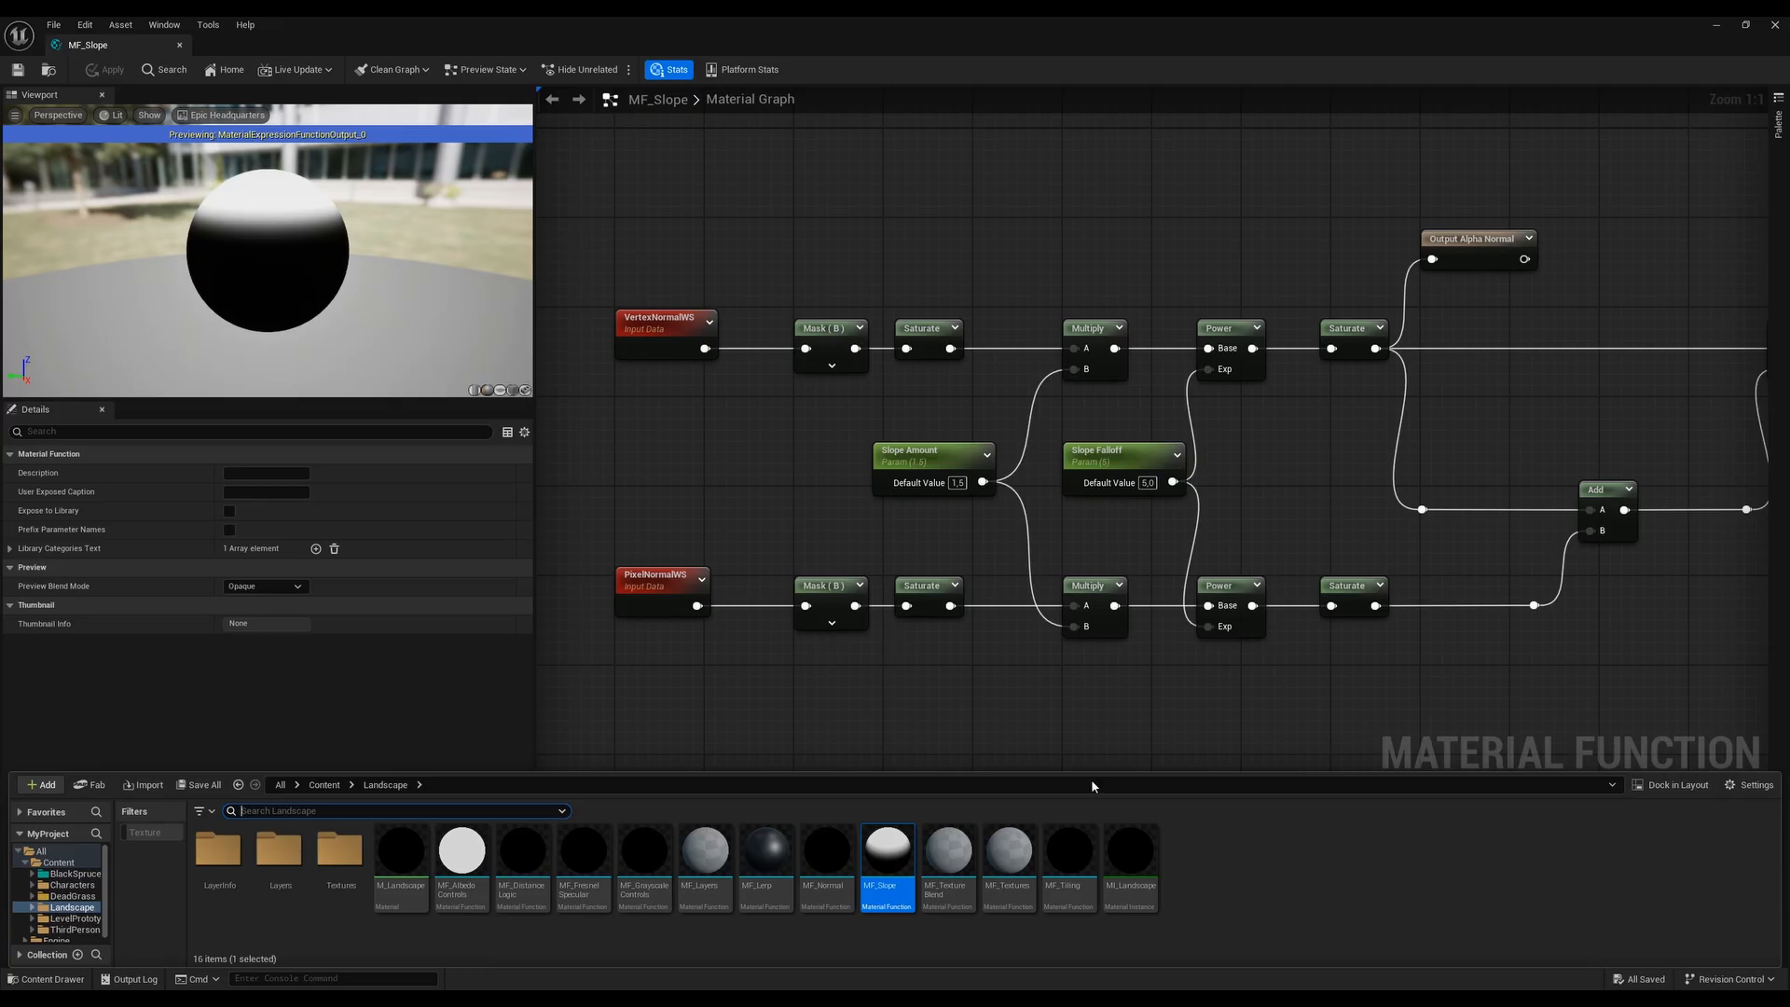
right_click(1238, 865)
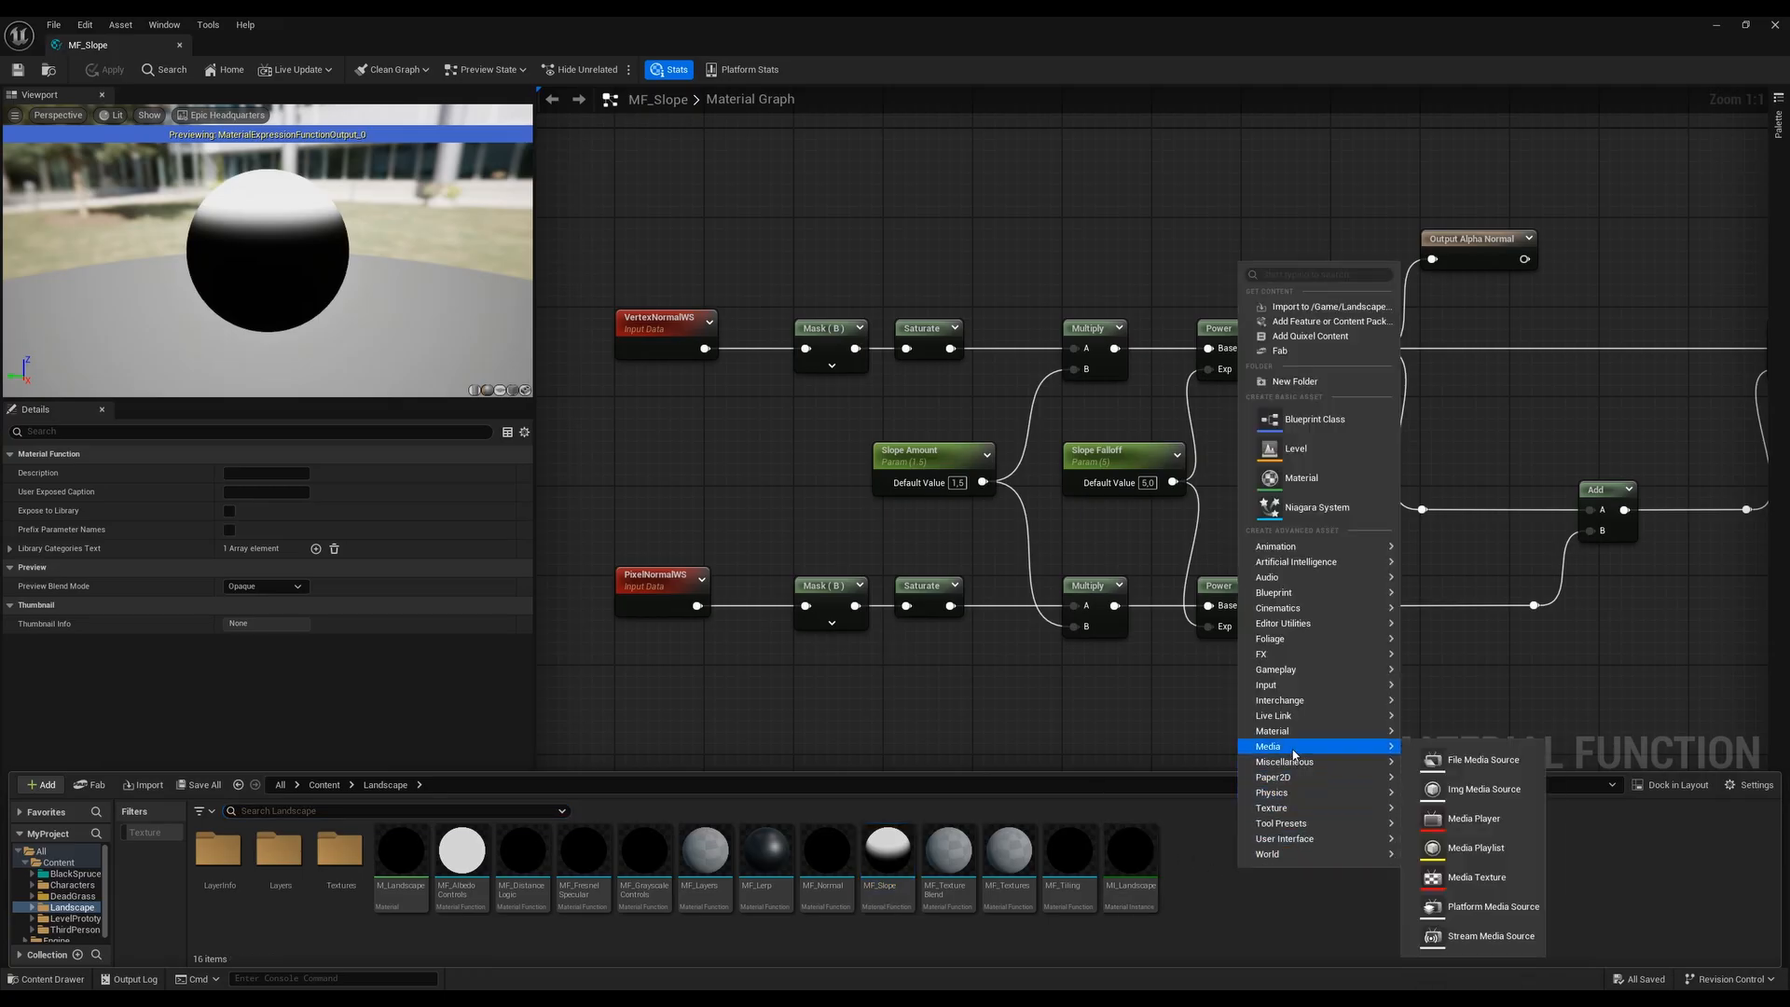
mouse_move(1301, 733)
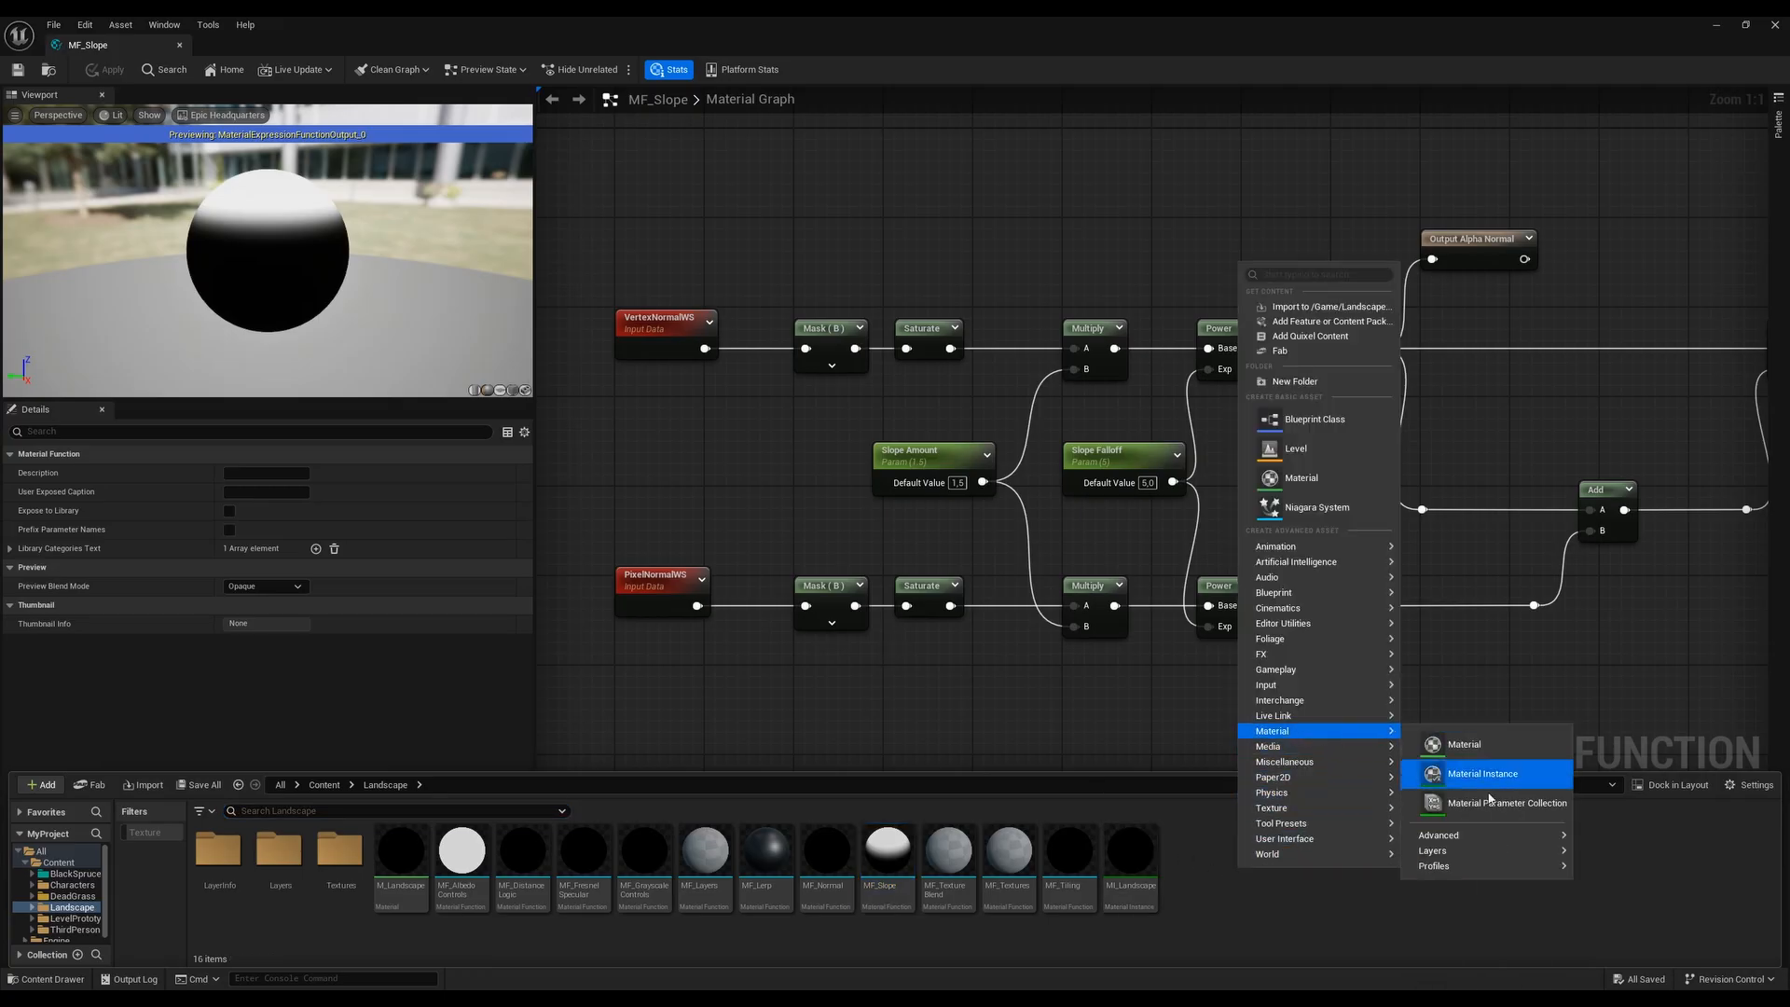
mouse_move(1557, 836)
left_click(1641, 847)
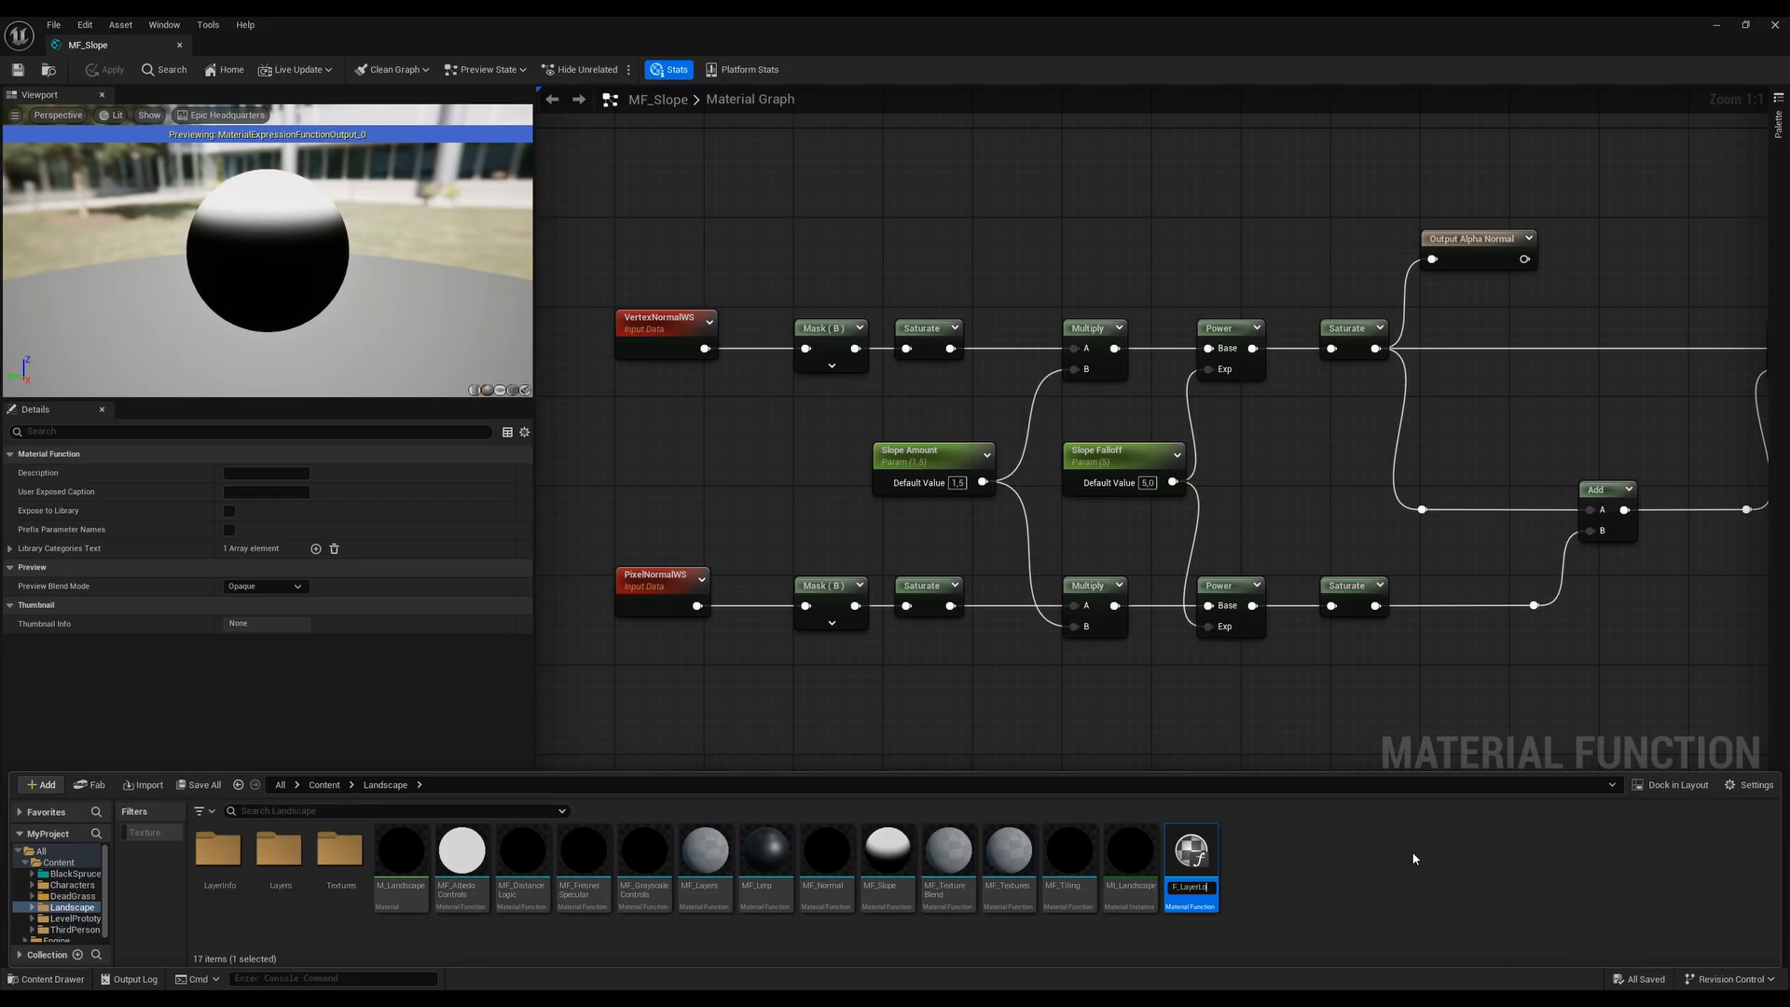
type("ic")
key("Return")
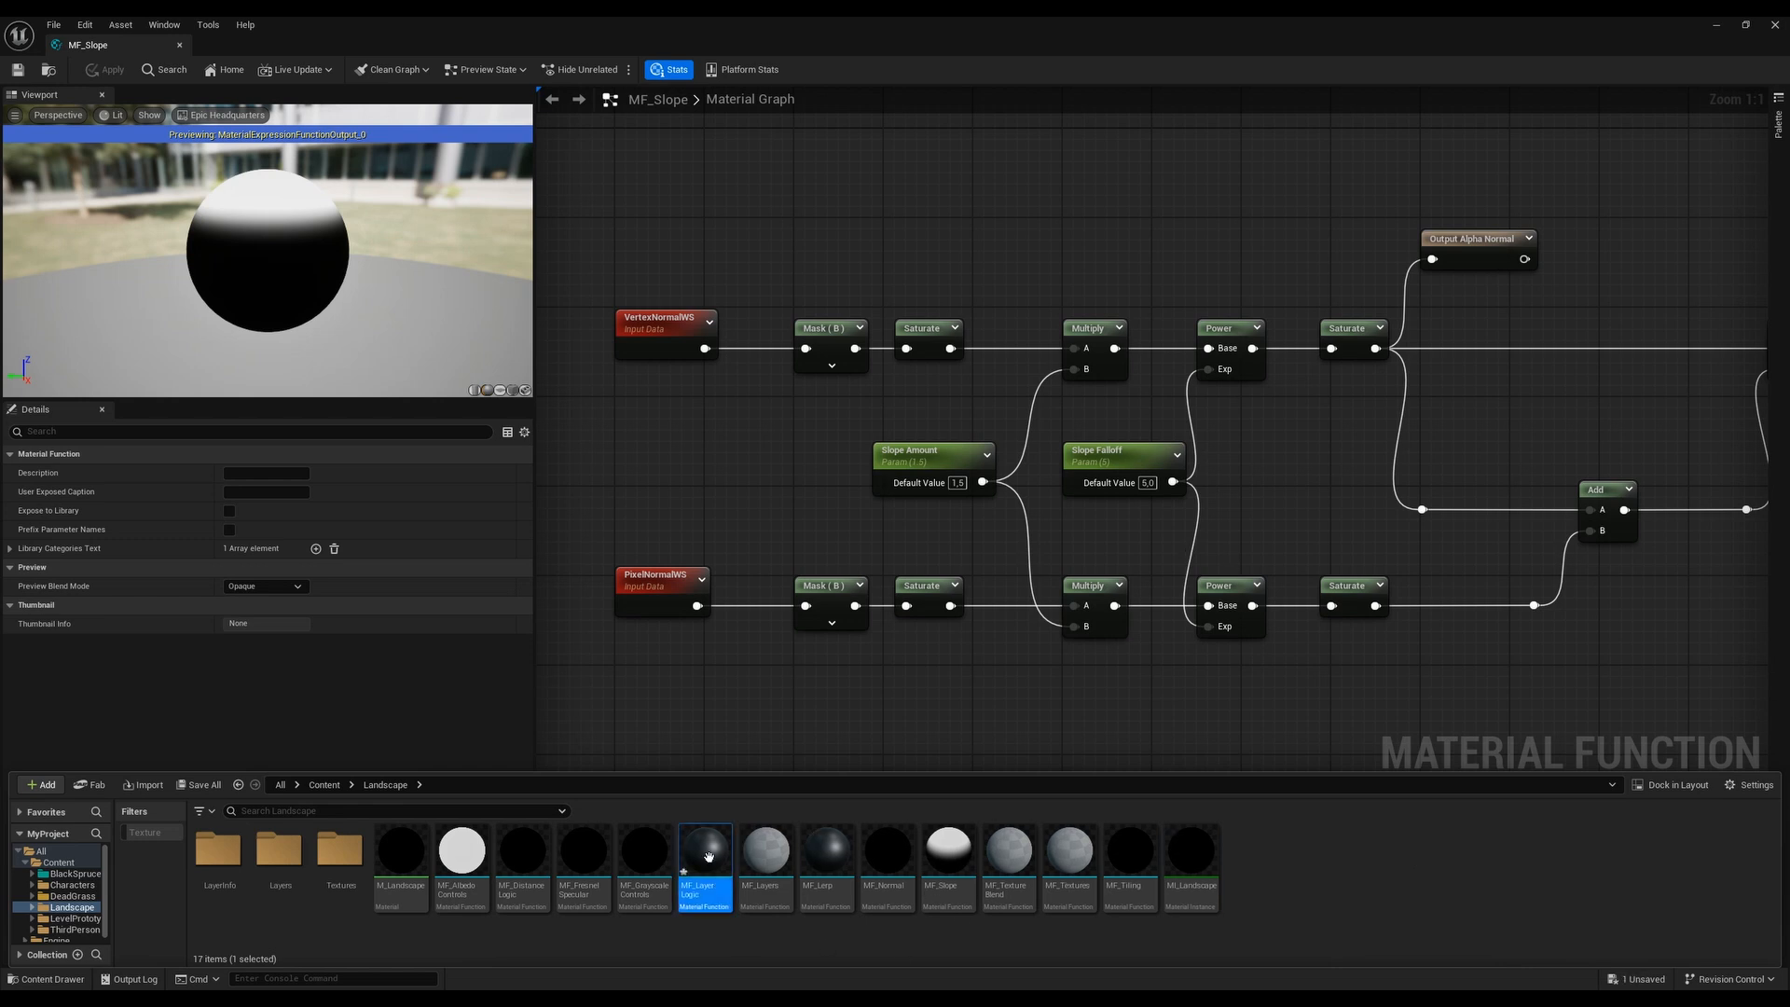
Open MF_LayerLogic, move its Output Result node aside, and add the MF_LandscapeLayers function from the Layers folder to the graph
double_click(713, 891)
left_click_drag(1065, 460, 1208, 447)
left_click(45, 979)
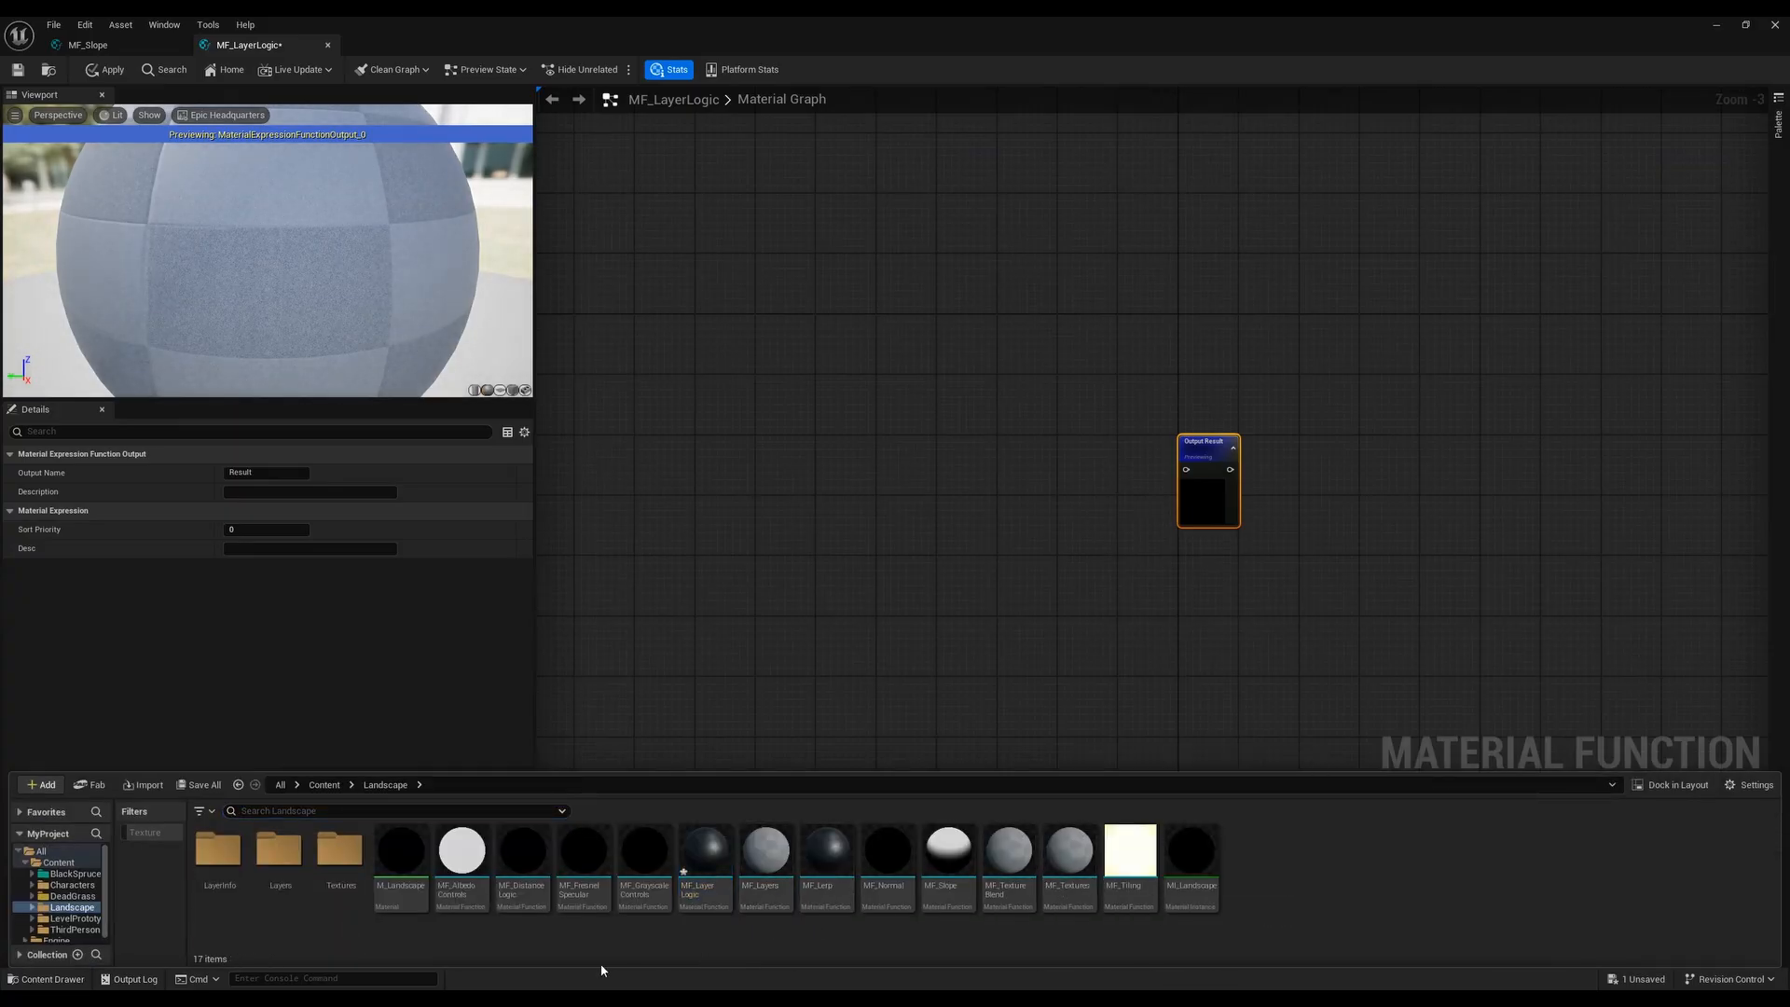
left_click(276, 858)
double_click(276, 858)
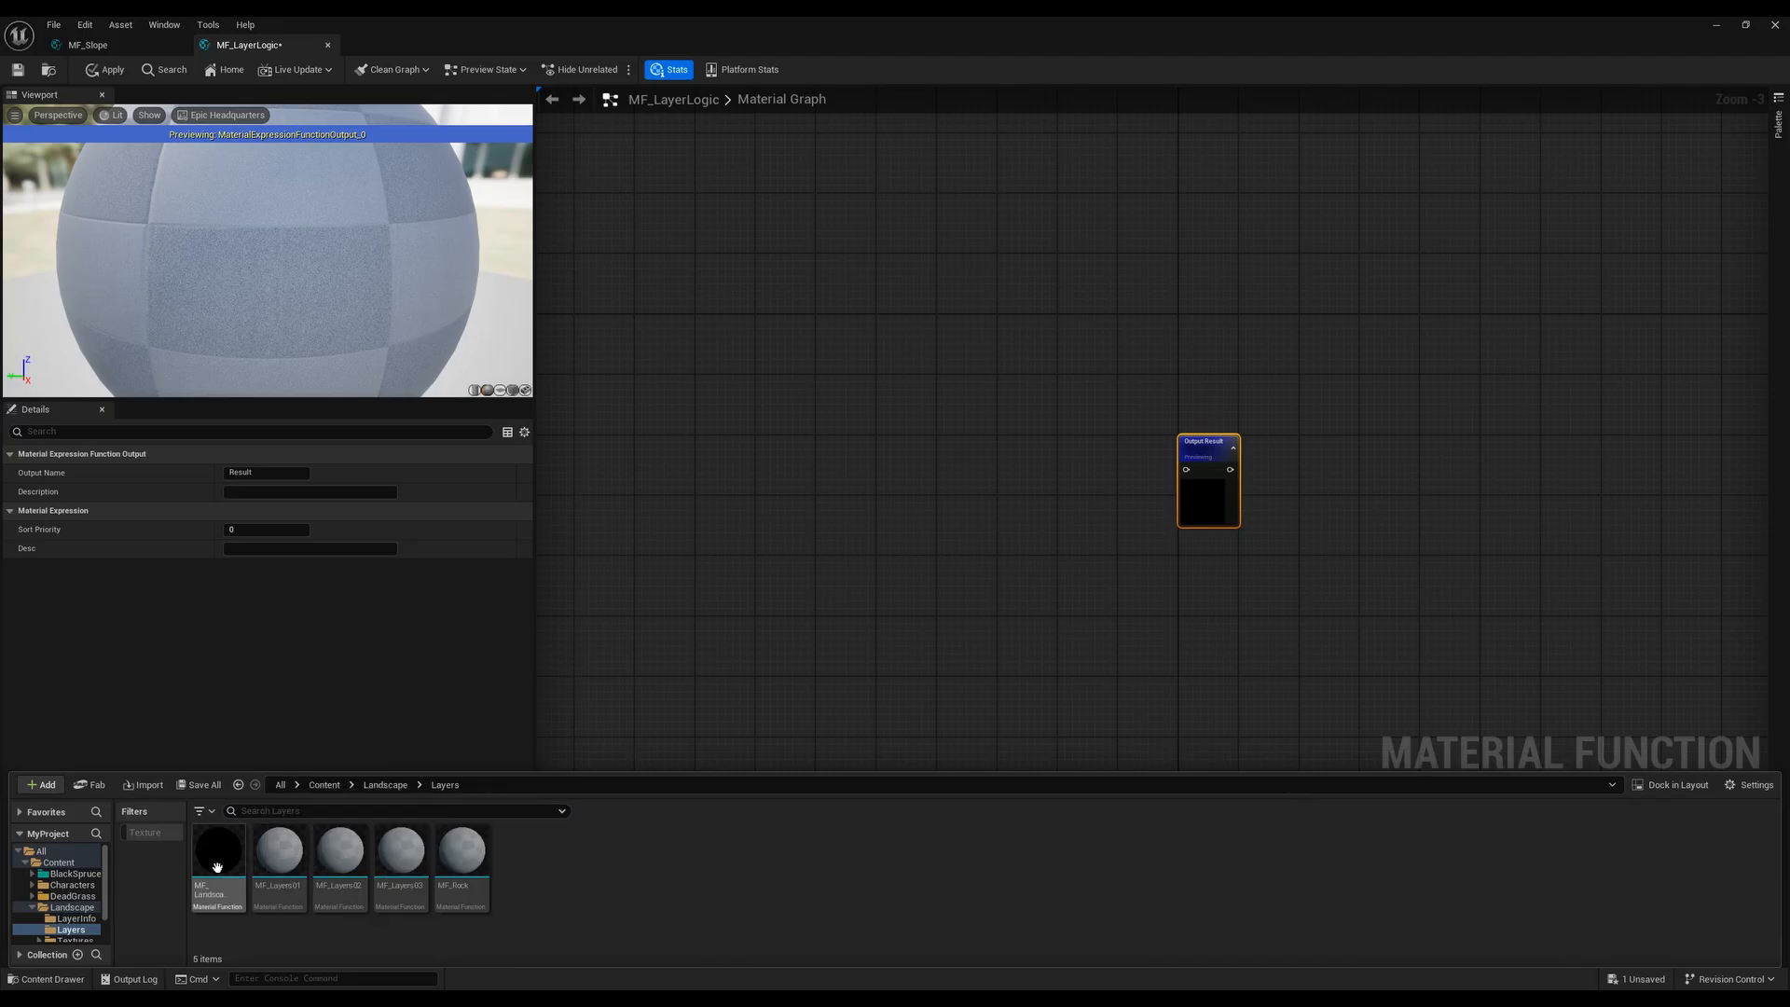
left_click_drag(218, 850, 781, 427)
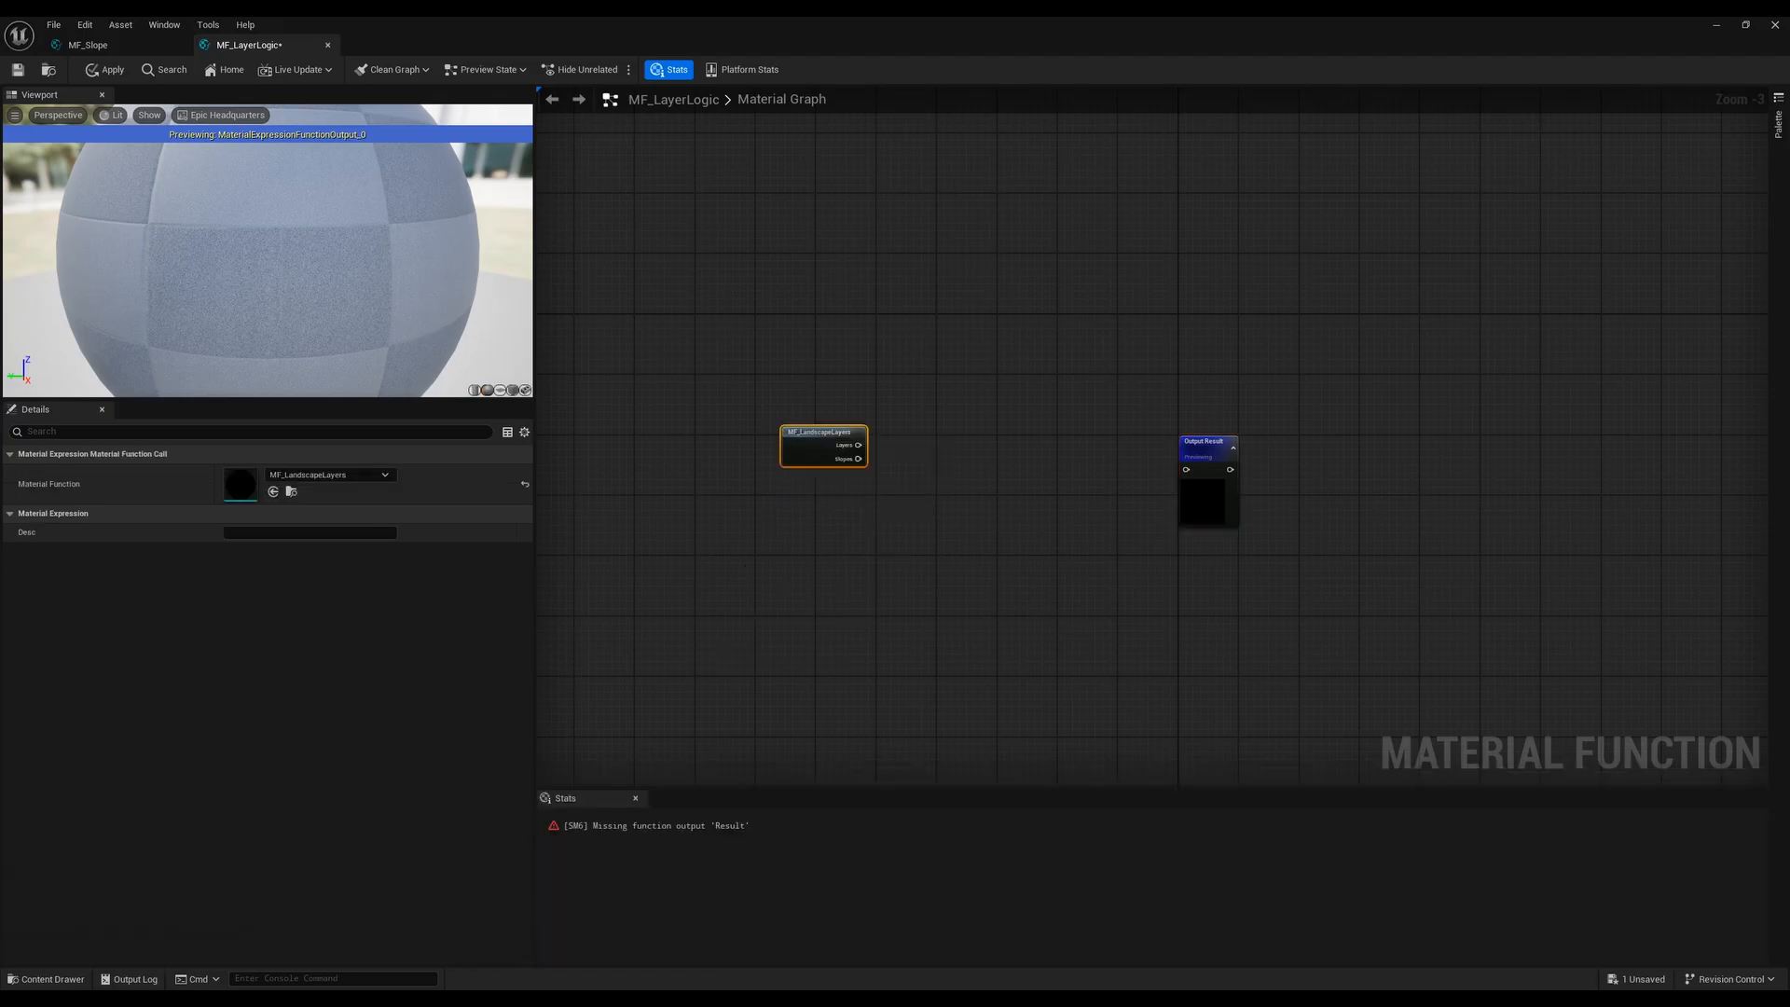
Add the MF_Slope and MF_Lerp functions from the Landscape folder to the MF_LayerLogic graph
key("ctrl+space")
left_click(385, 784)
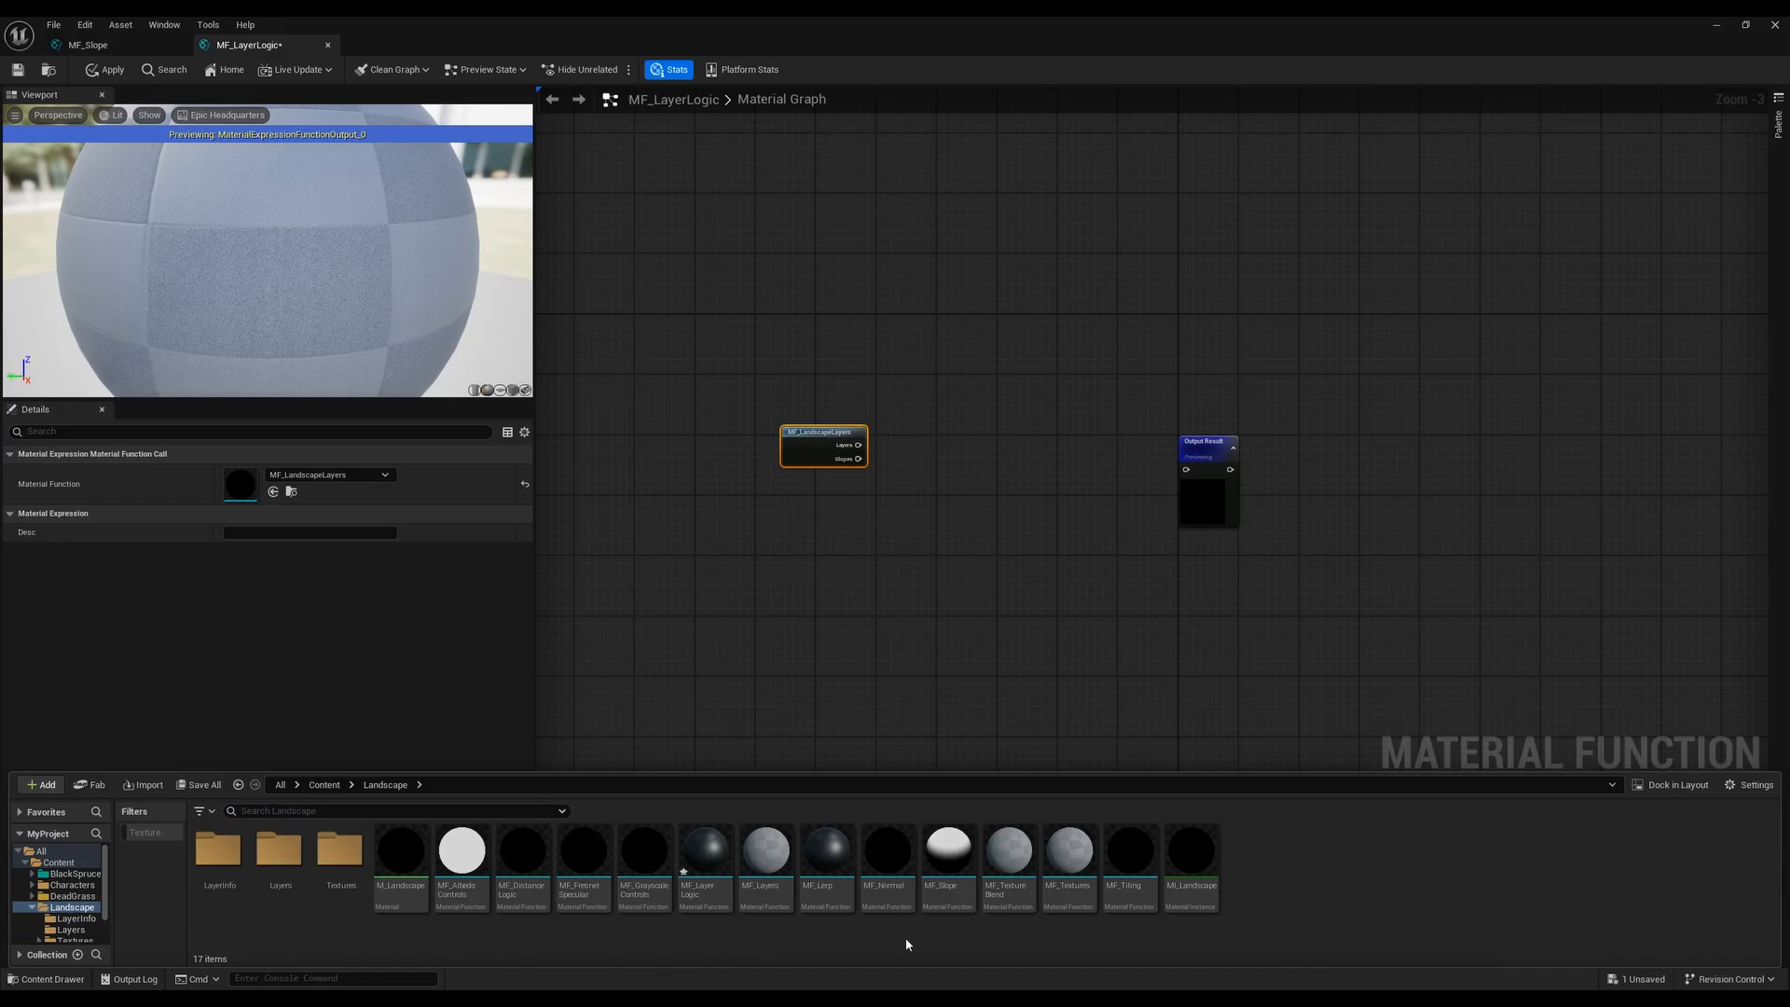
left_click_drag(948, 850, 799, 630)
key("ctrl+space")
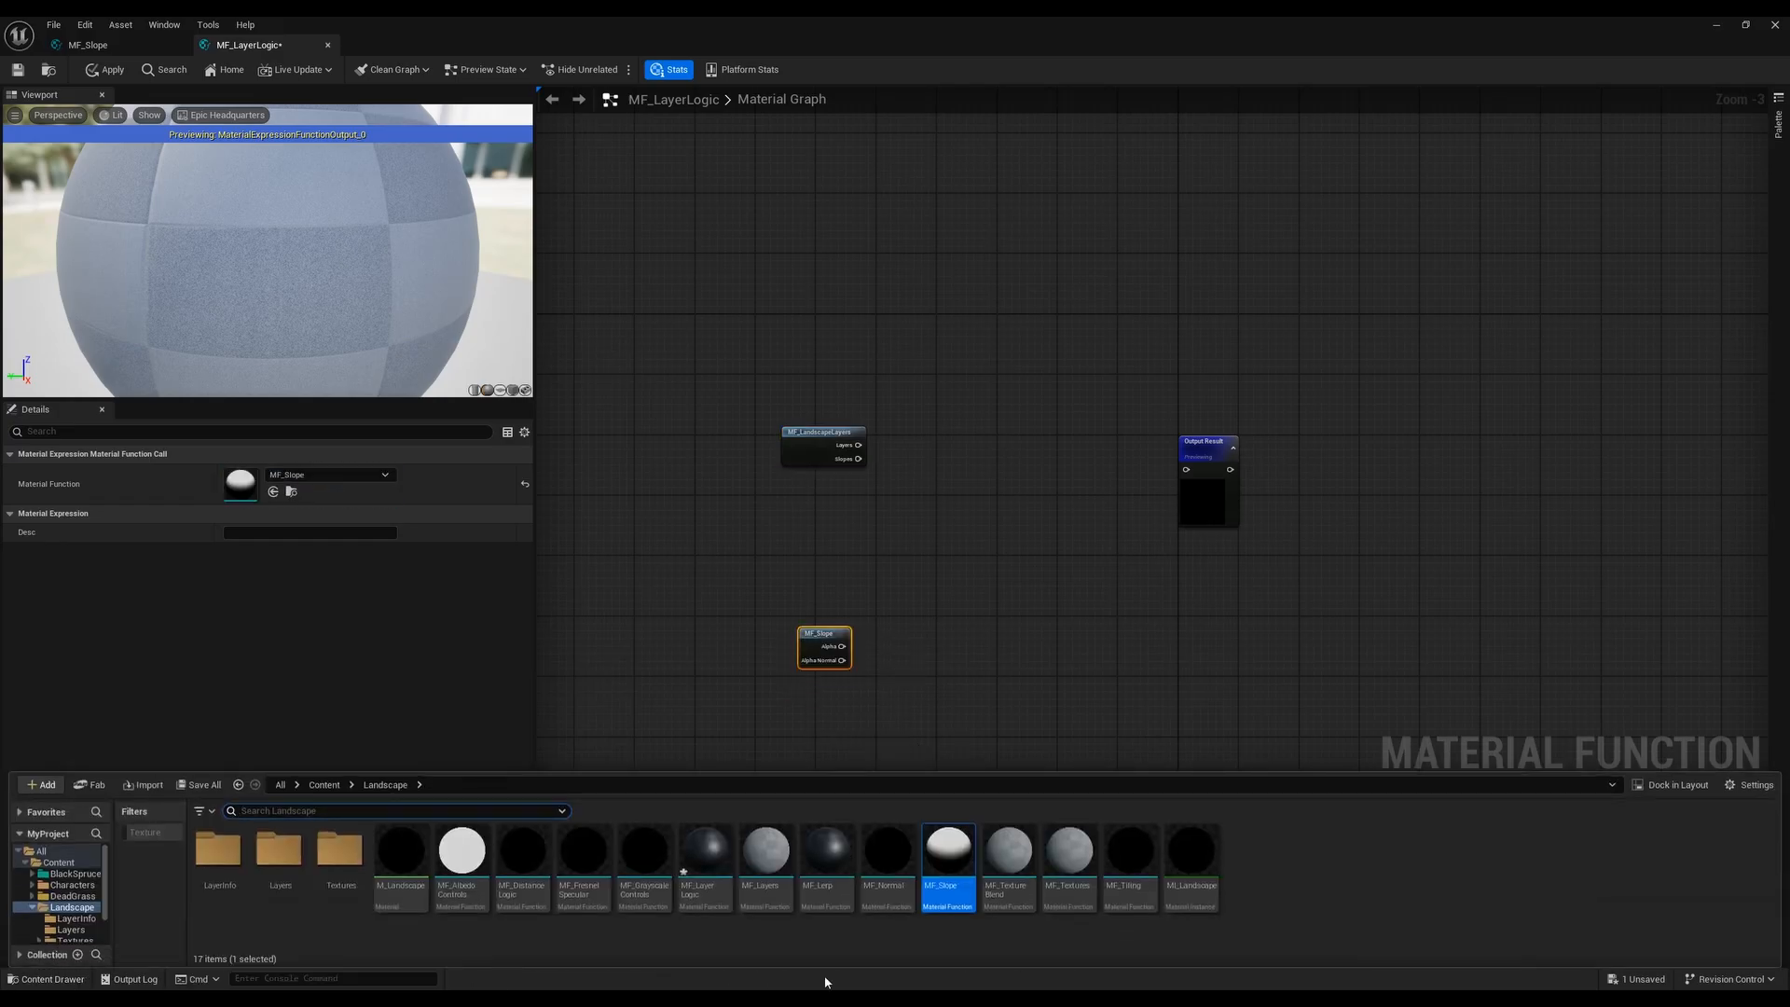
left_click(950, 938)
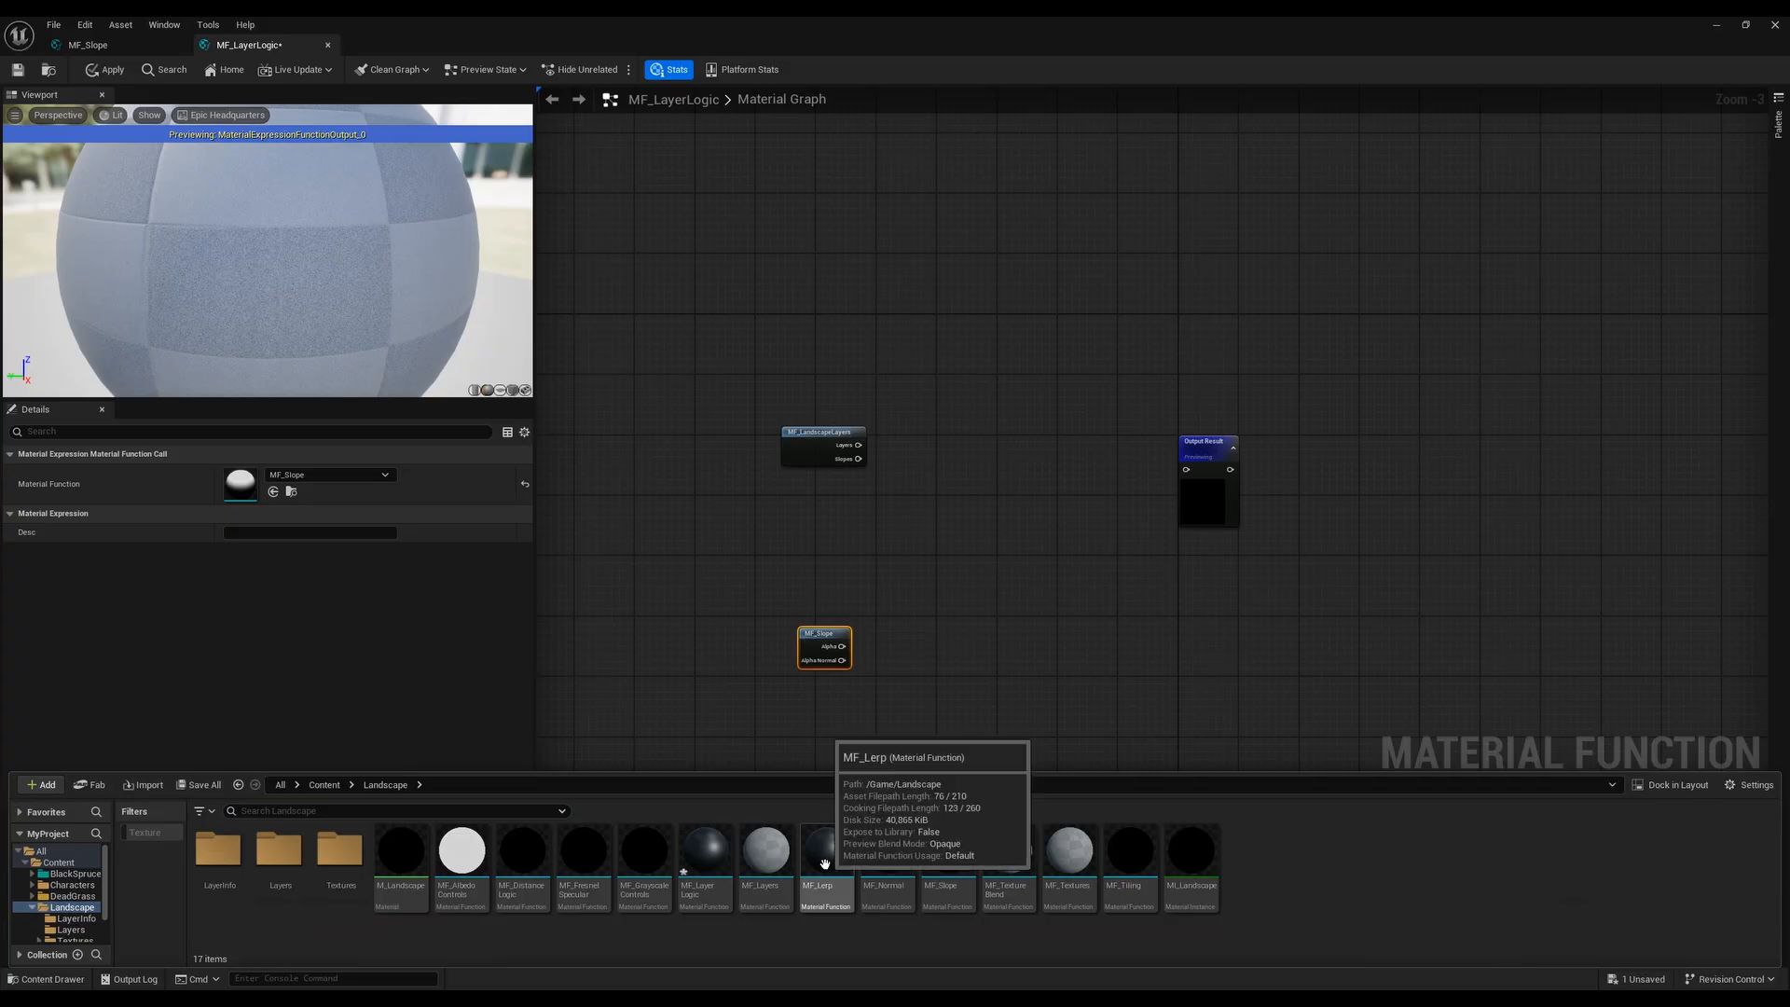
left_click_drag(824, 864, 926, 542)
Align the MF_LandscapeLayers, MF_Lerp and MF_Slope nodes along their left edges in one stacked column
left_click_drag(782, 663, 937, 448)
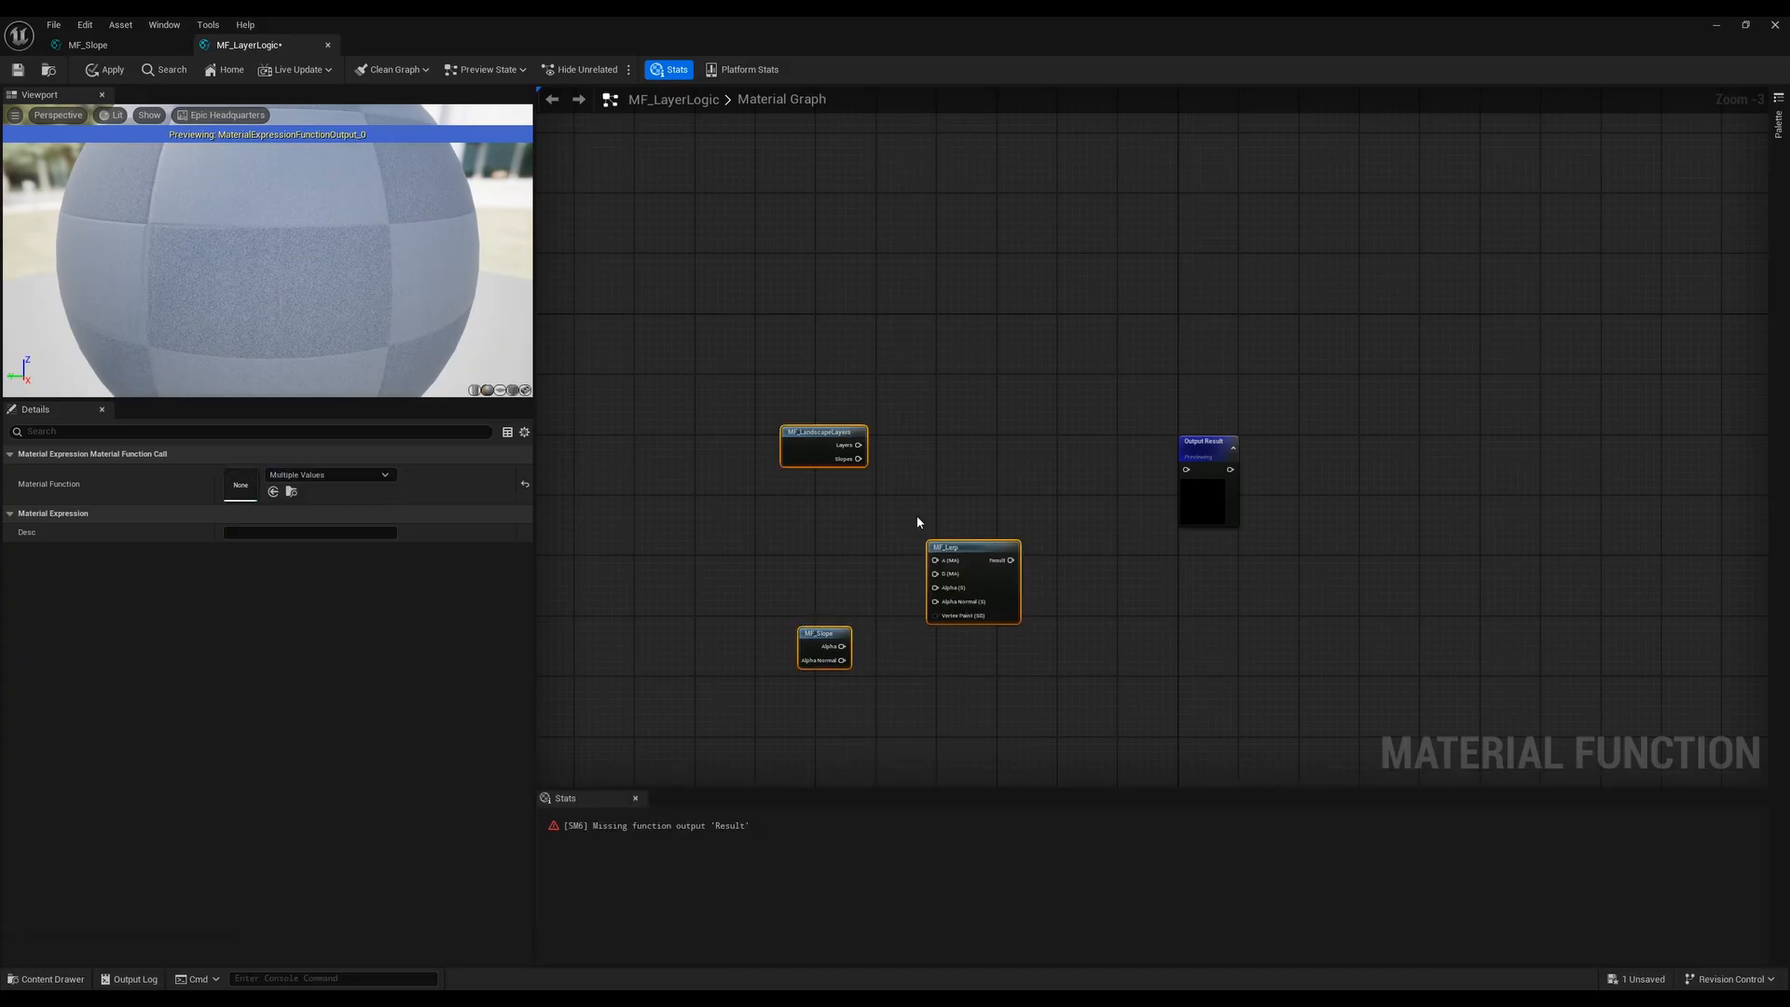
left_click(796, 685)
left_click_drag(800, 693, 941, 452)
right_click(960, 549)
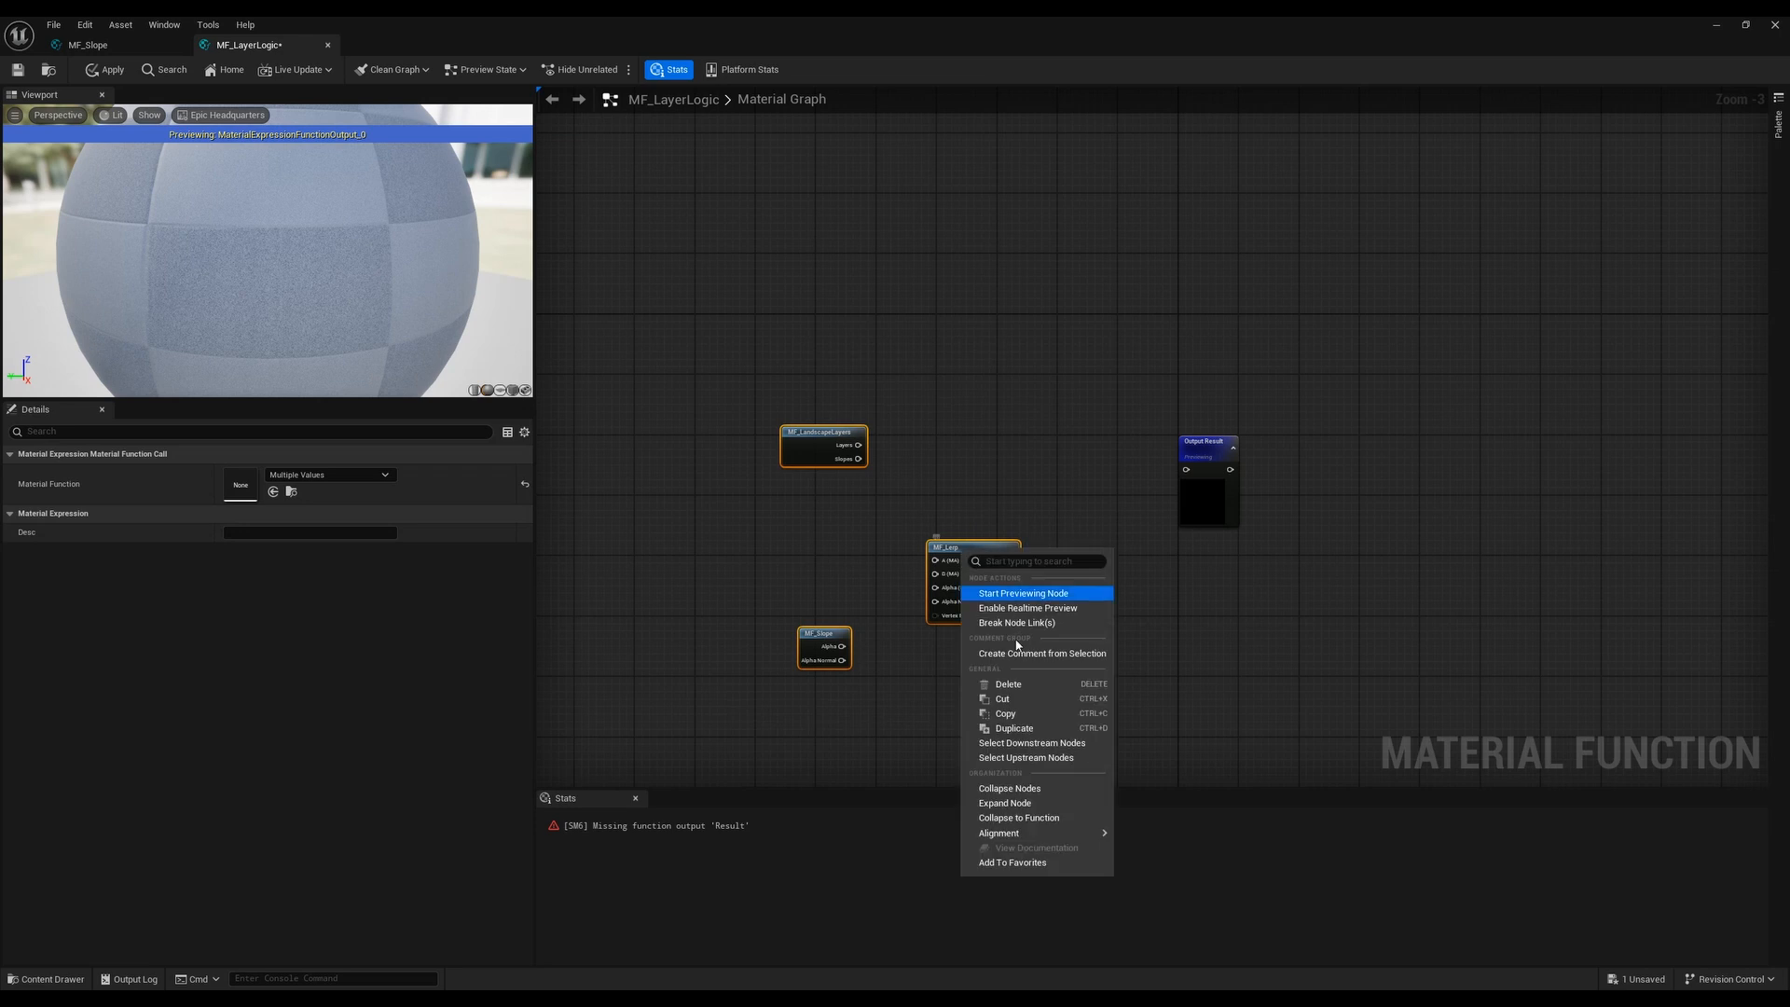
mouse_move(1017, 832)
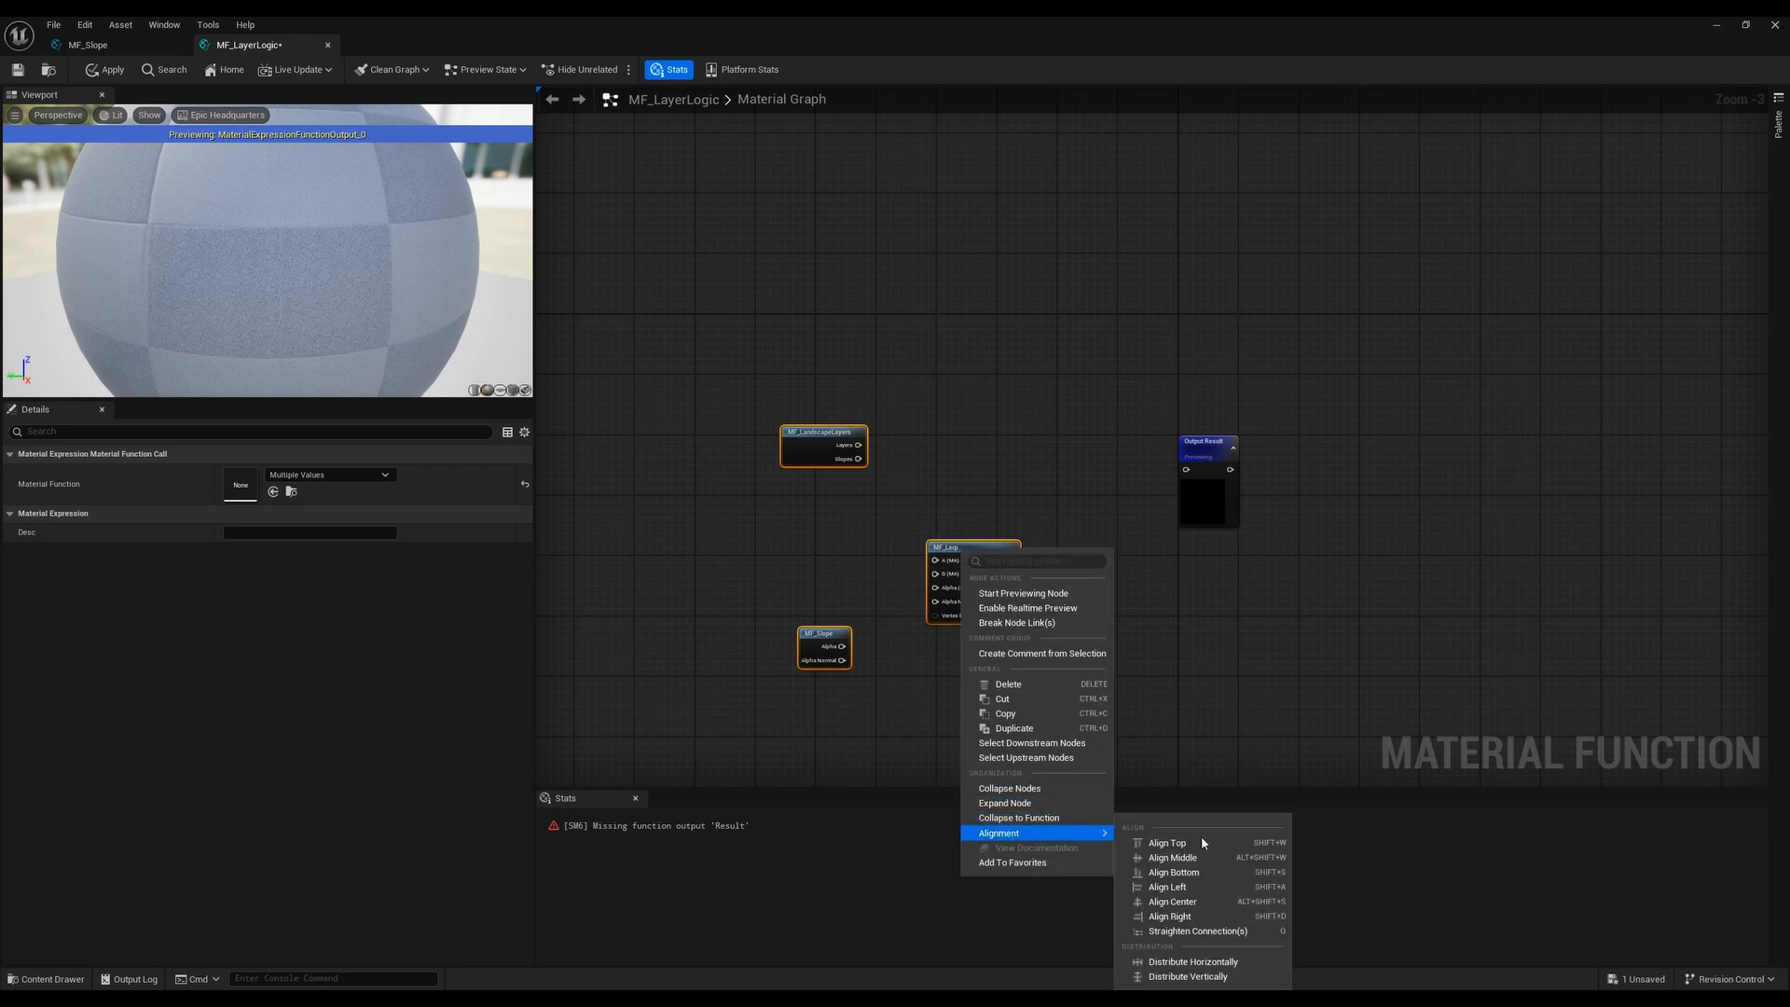
left_click(1175, 889)
left_click(961, 699)
right_click_drag(910, 718, 867, 695)
scroll(881, 718, "up", 3)
left_click_drag(792, 687, 848, 379)
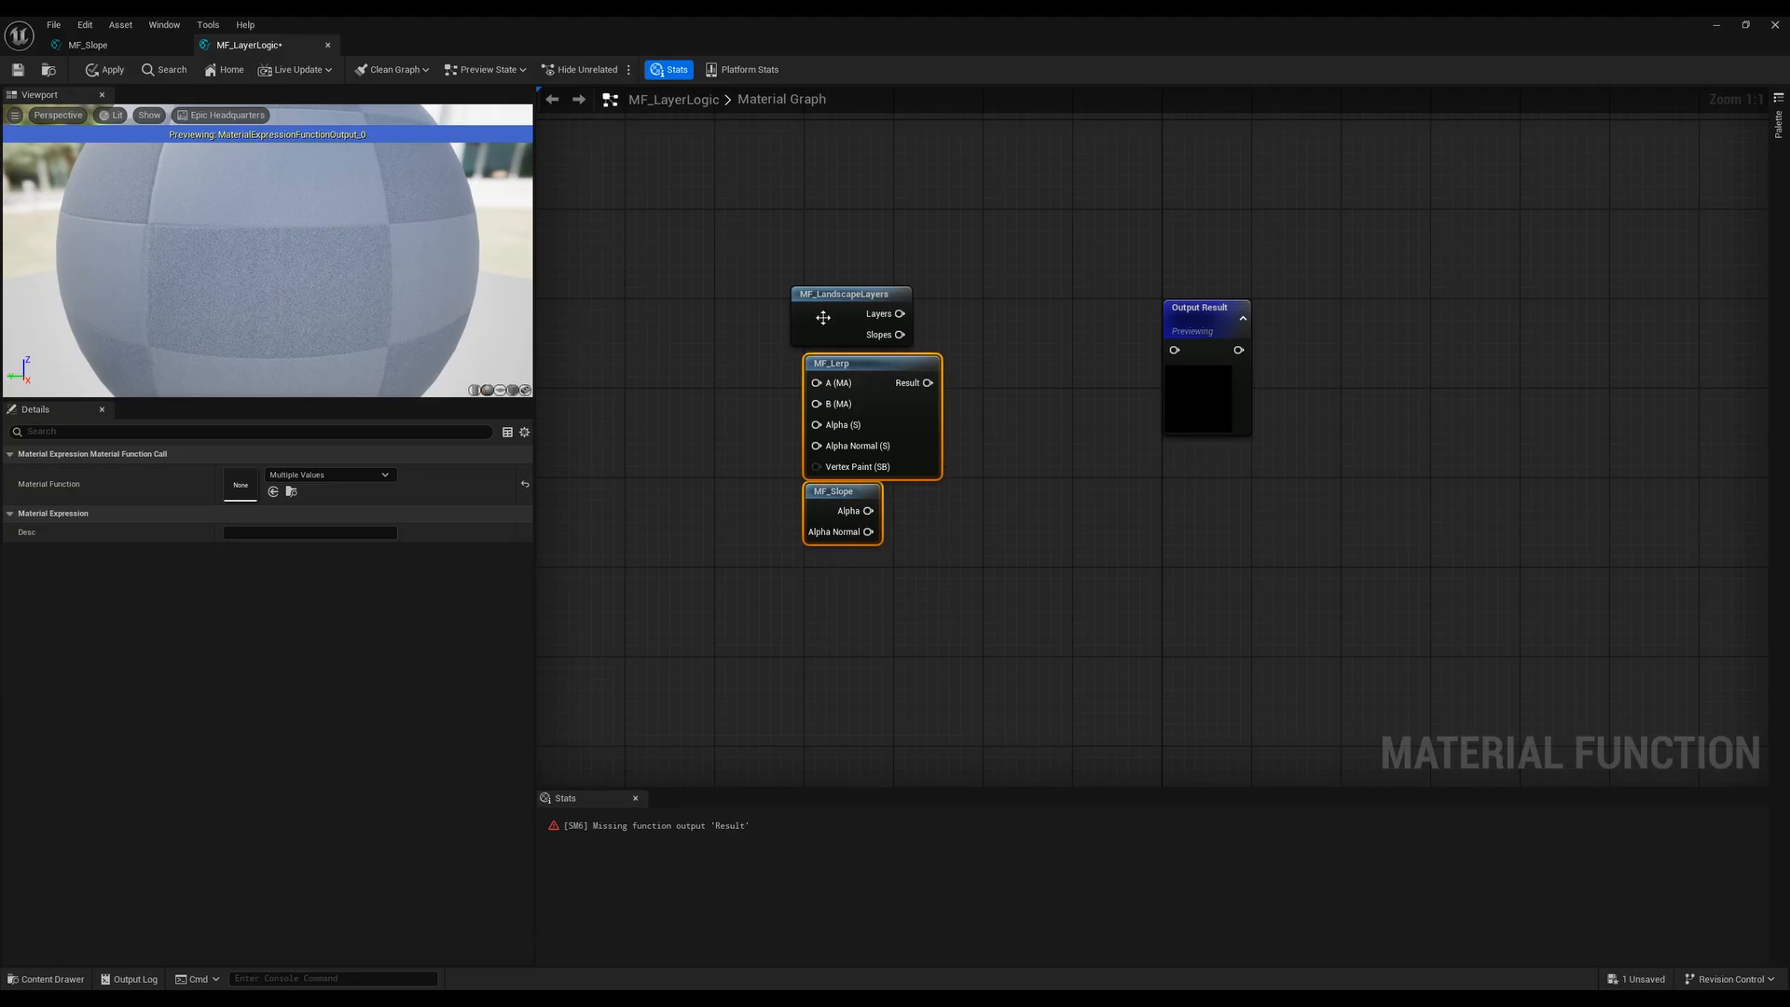
left_click_drag(819, 311, 834, 313)
left_click(1075, 508)
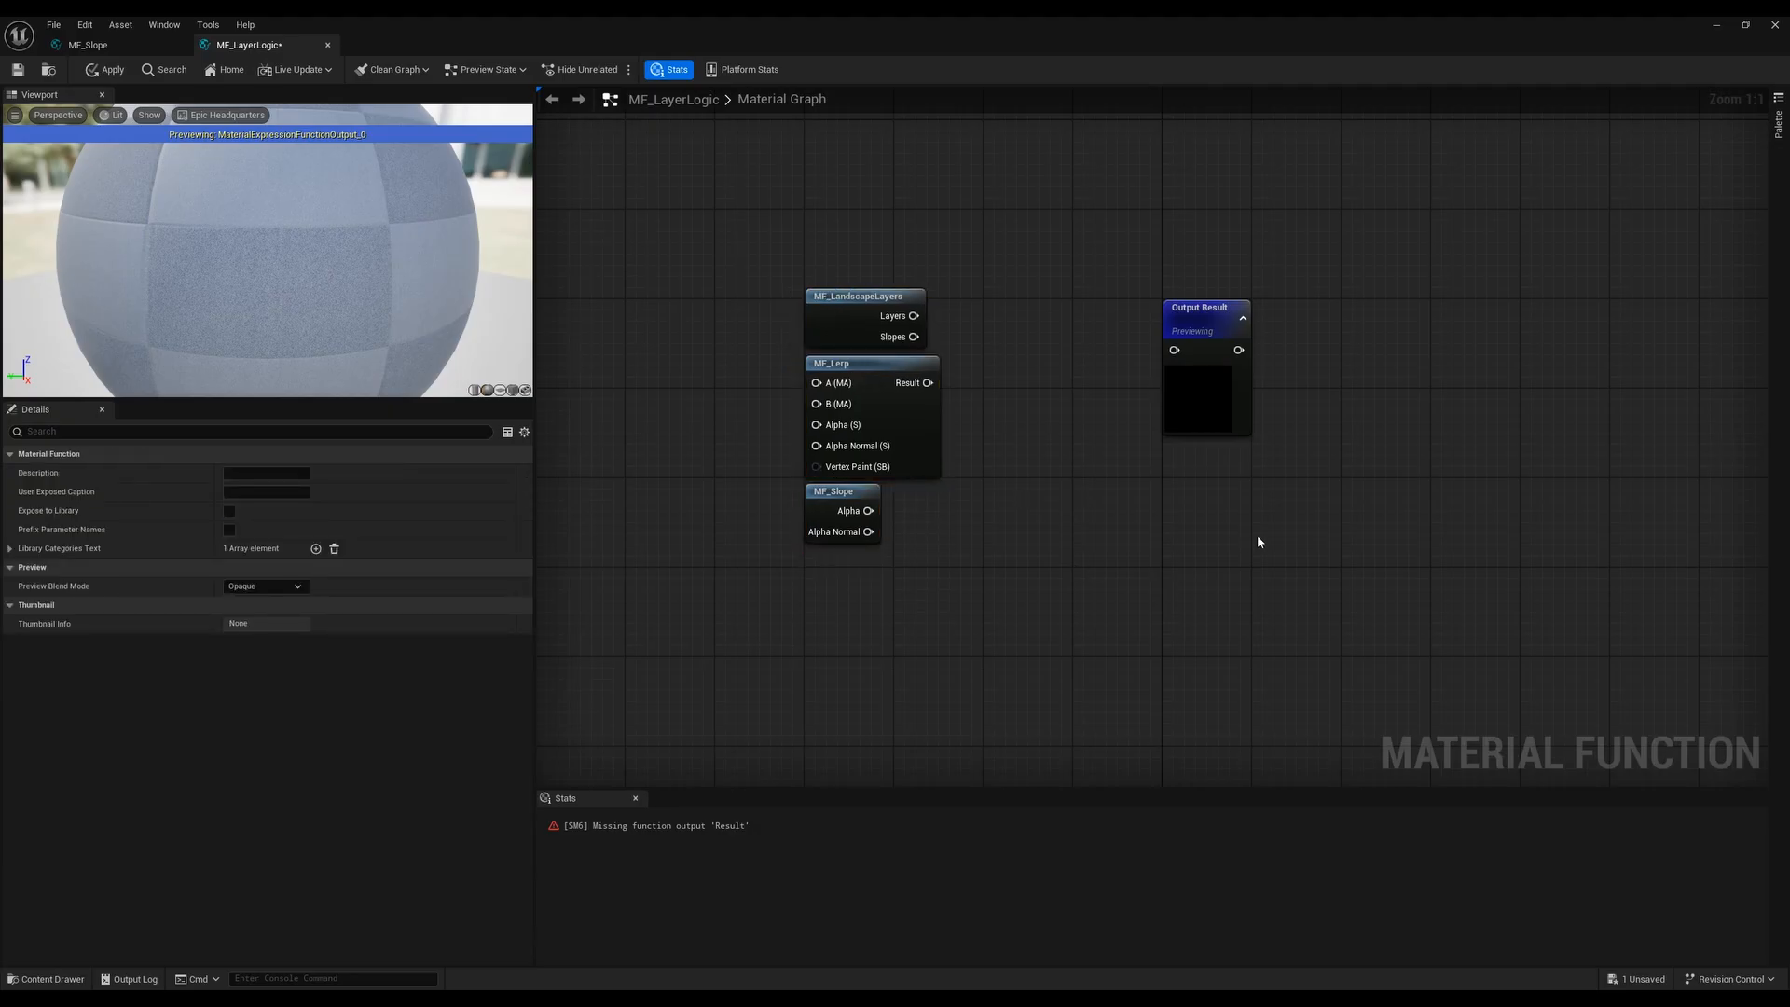
Place MF_Lerp between MF_LandscapeLayers and Output Result, and connect Layers to its A input and Slopes to its B input
right_click_drag(1258, 542, 1165, 604)
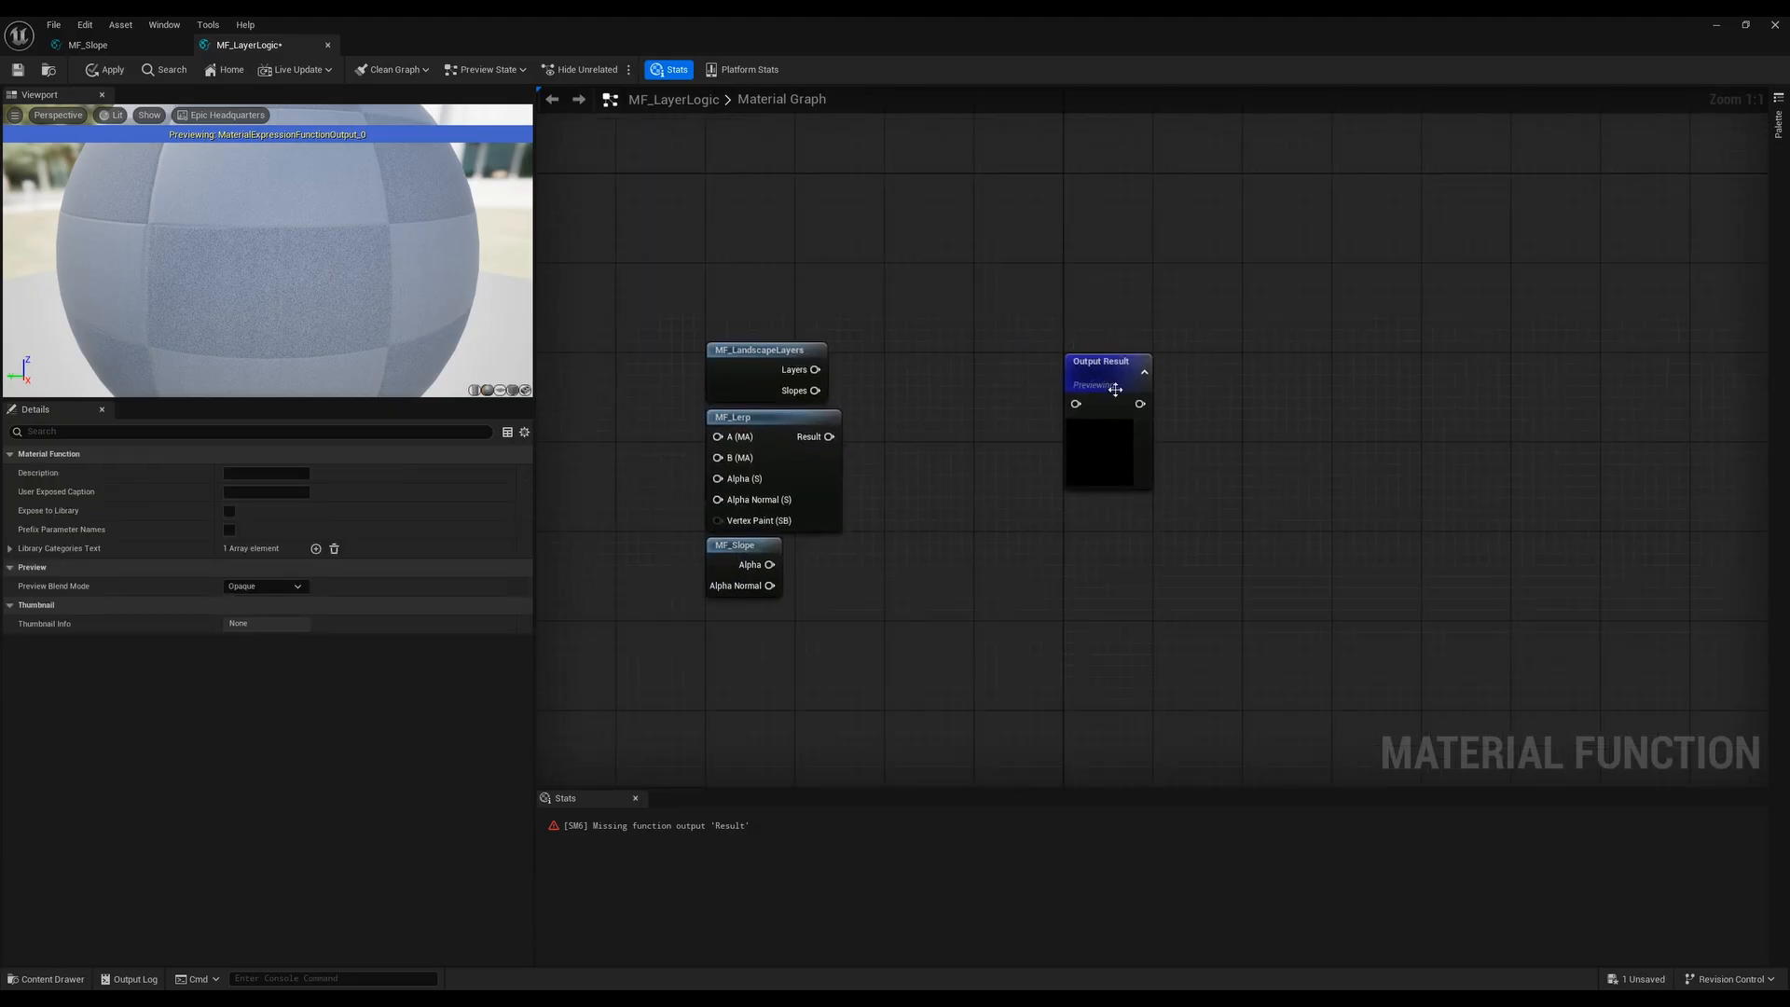
left_click_drag(1116, 389, 1214, 389)
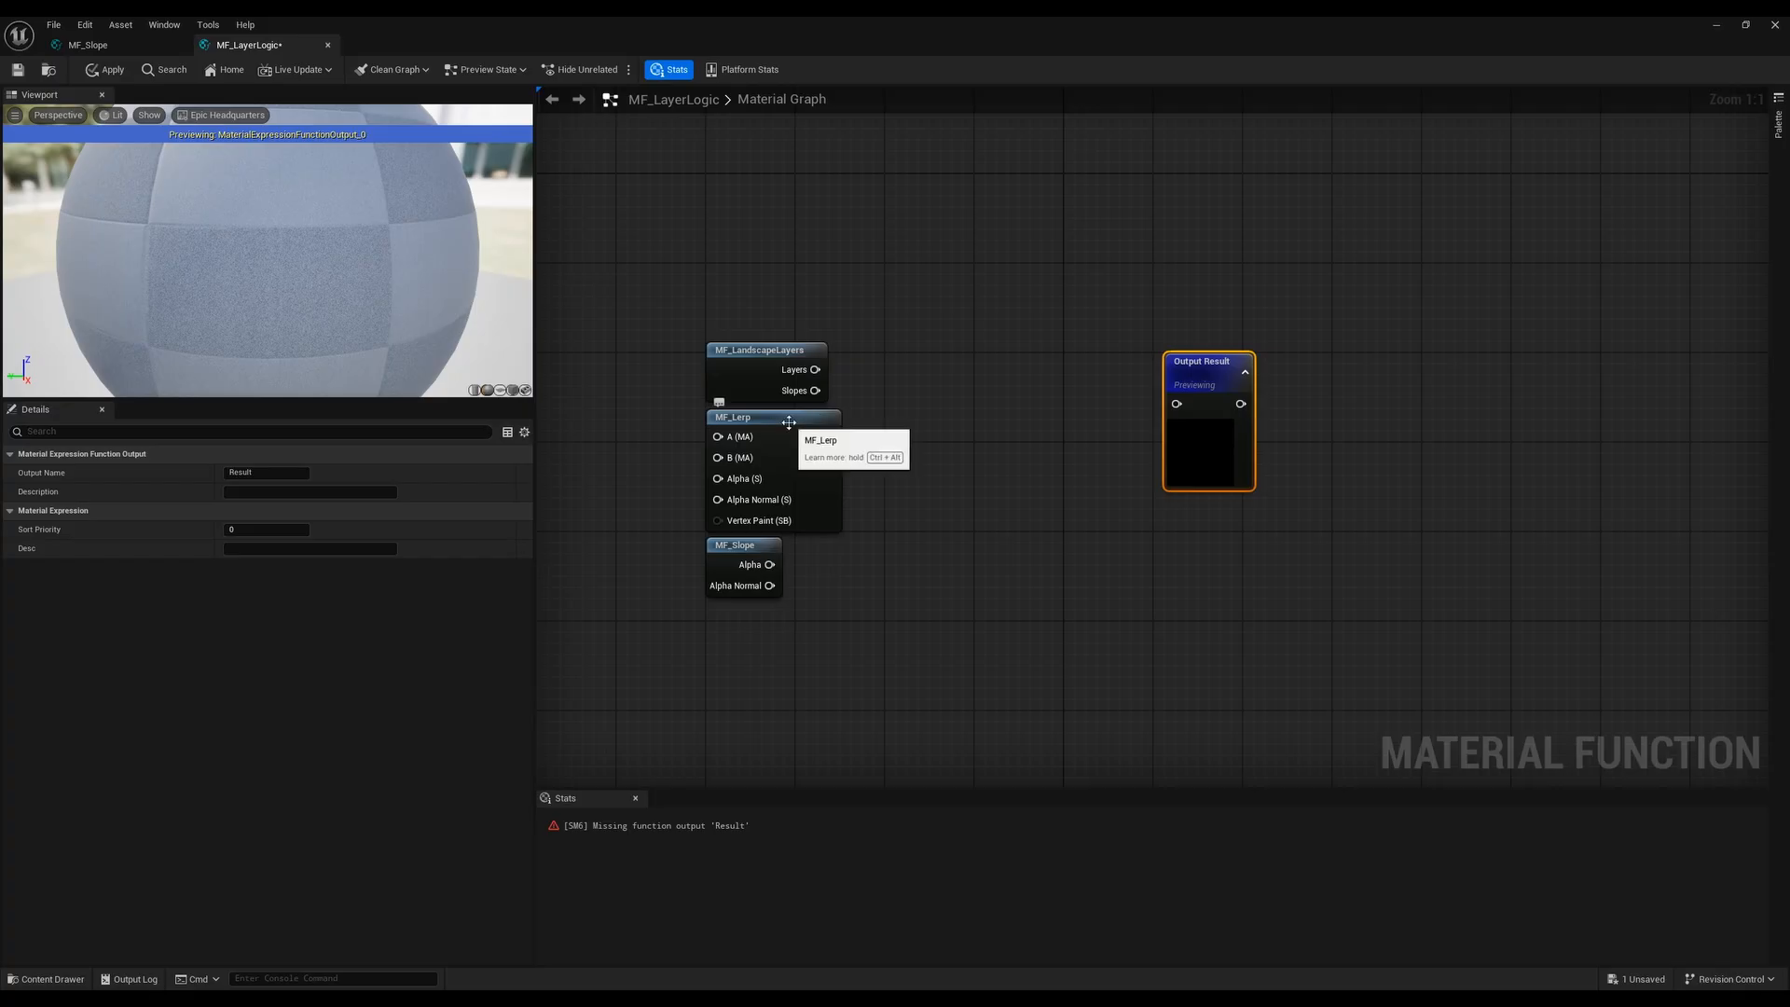
left_click_drag(789, 422, 927, 372)
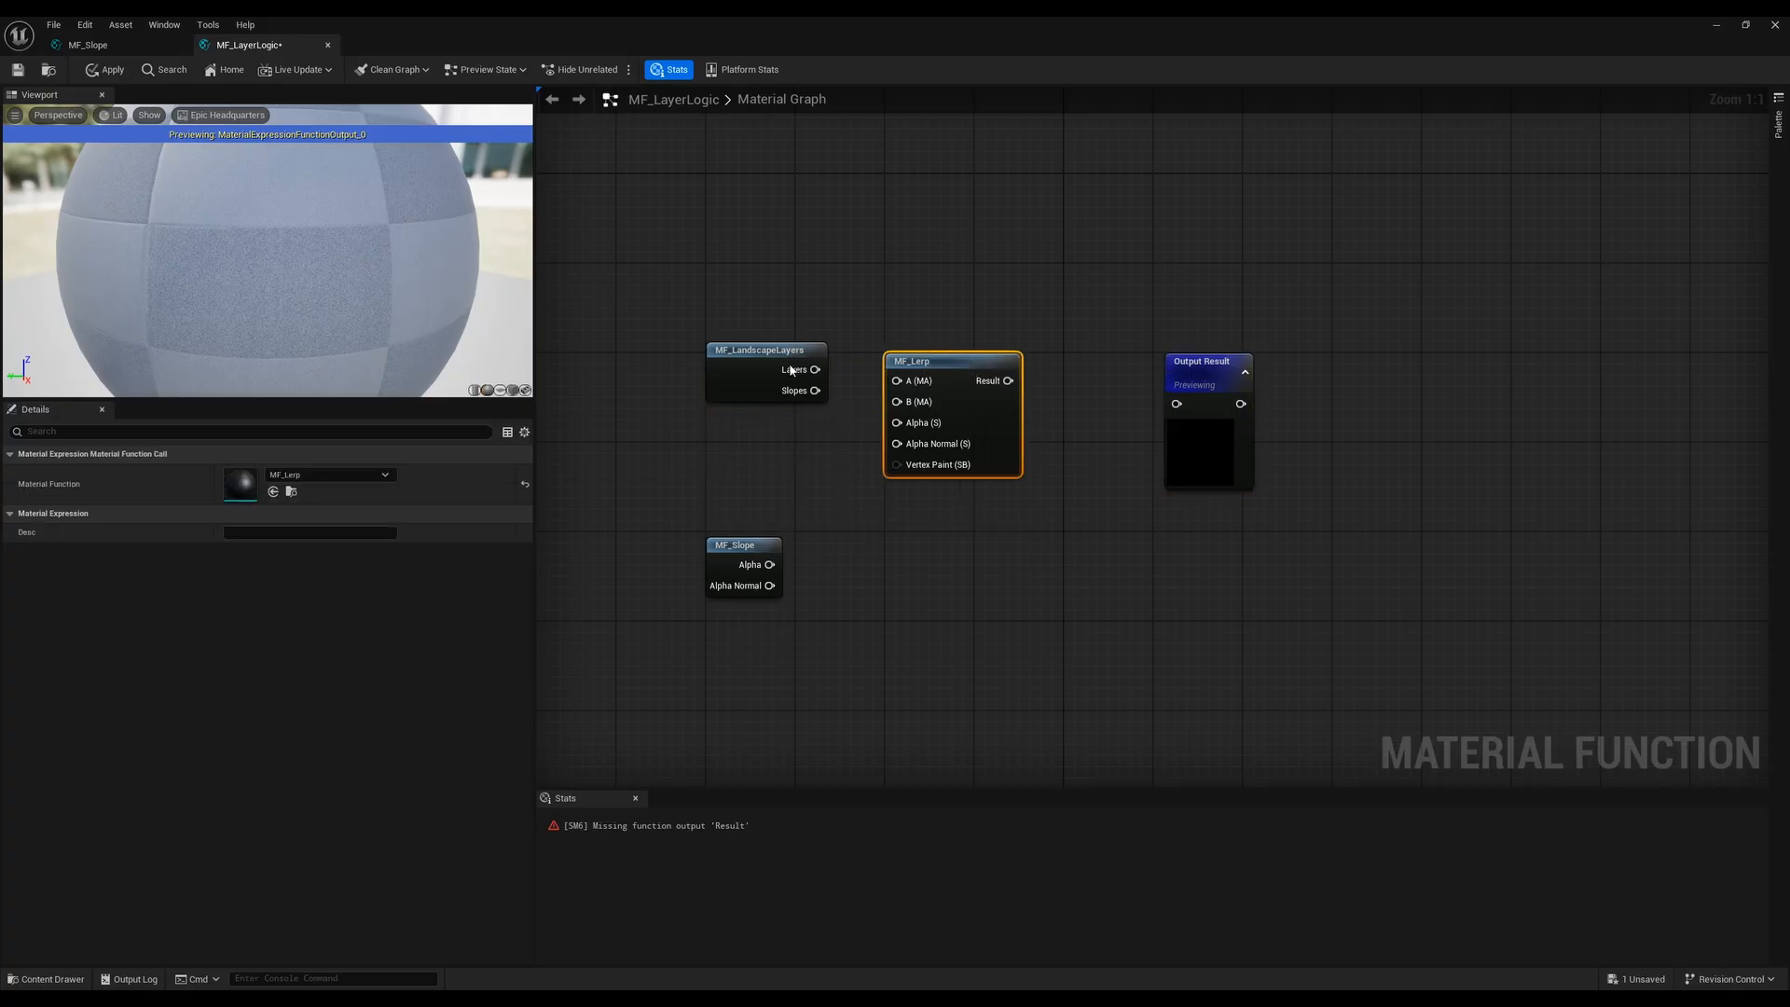
left_click_drag(791, 370, 895, 412)
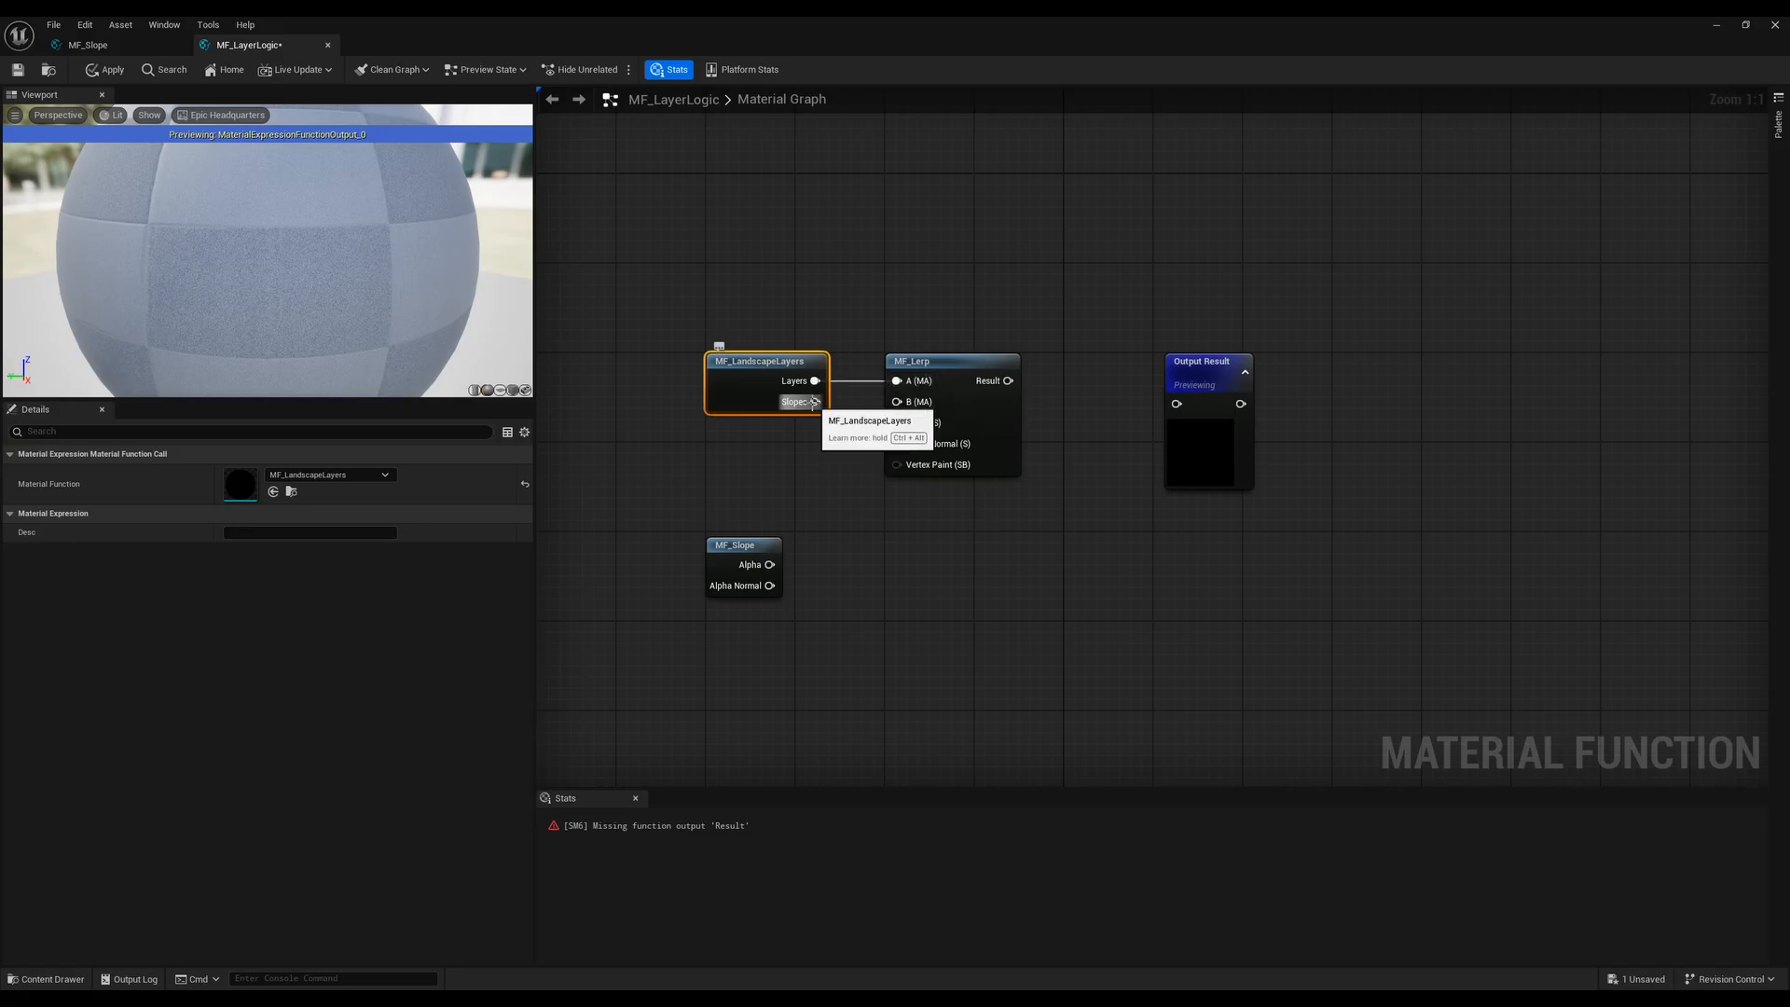
left_click_drag(813, 403, 896, 402)
Move the MF_Slope node up directly beneath MF_LandscapeLayers, beside the alpha inputs of MF_Lerp
right_click_drag(1027, 523, 932, 527)
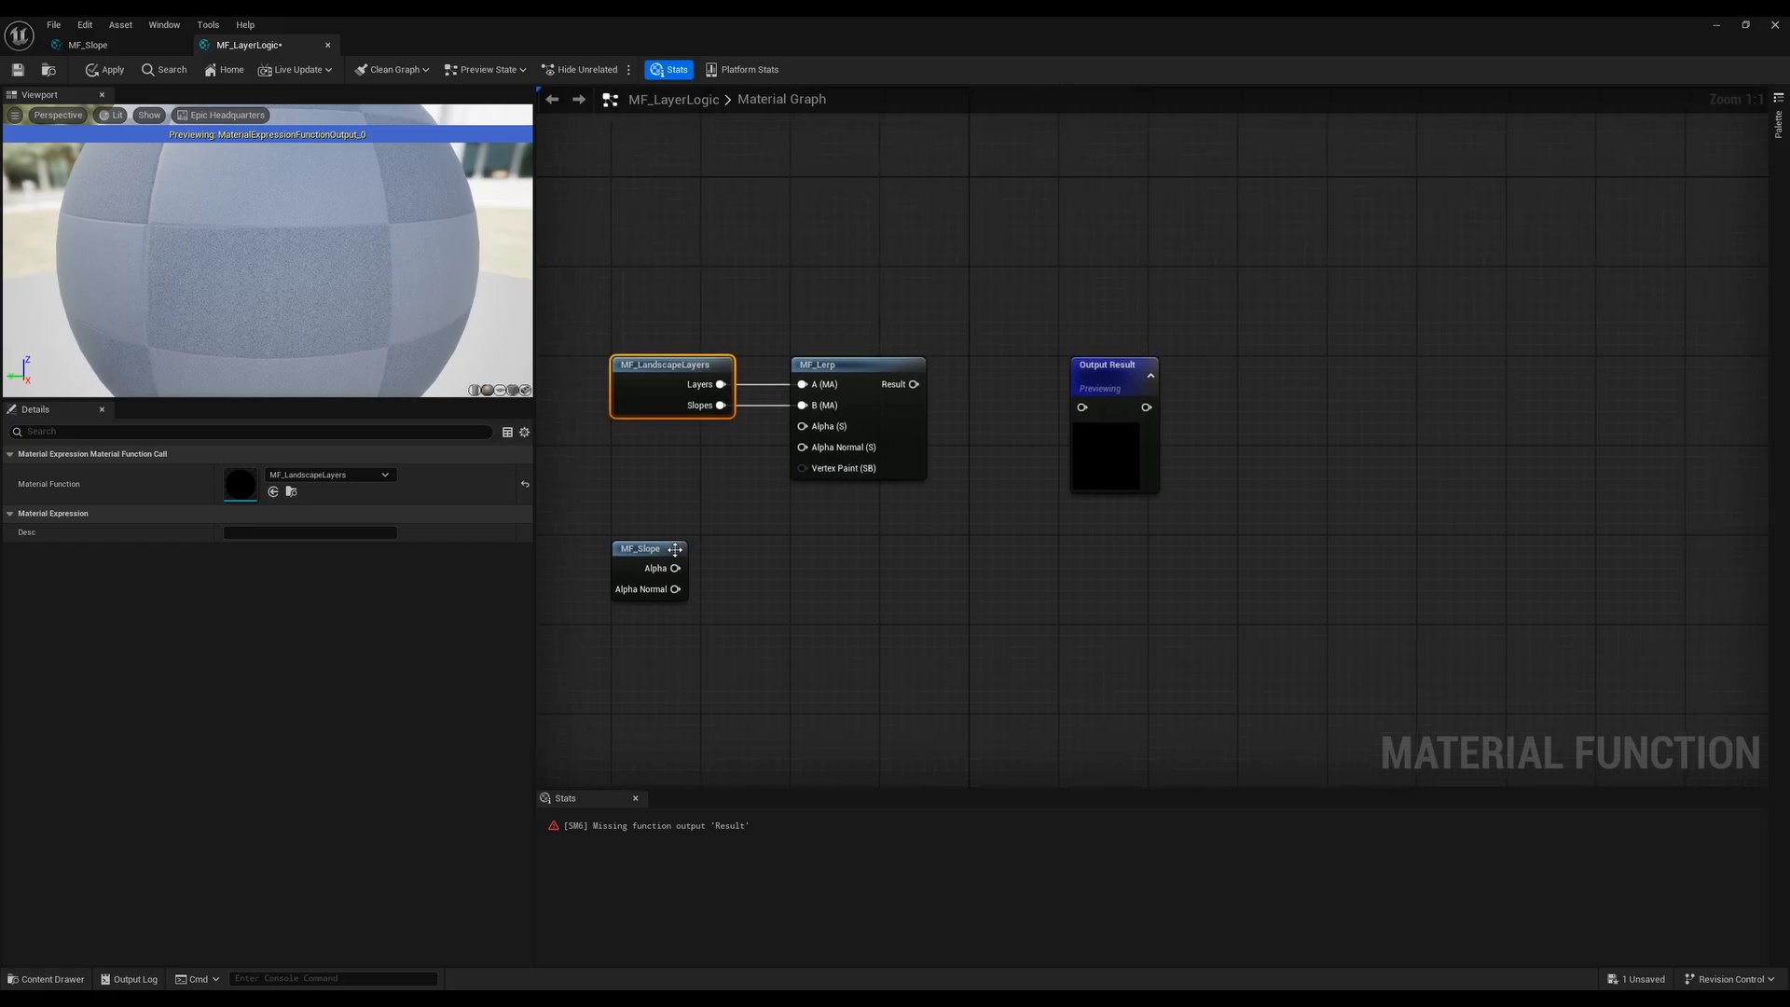
left_click_drag(675, 549, 675, 455)
left_click(736, 492)
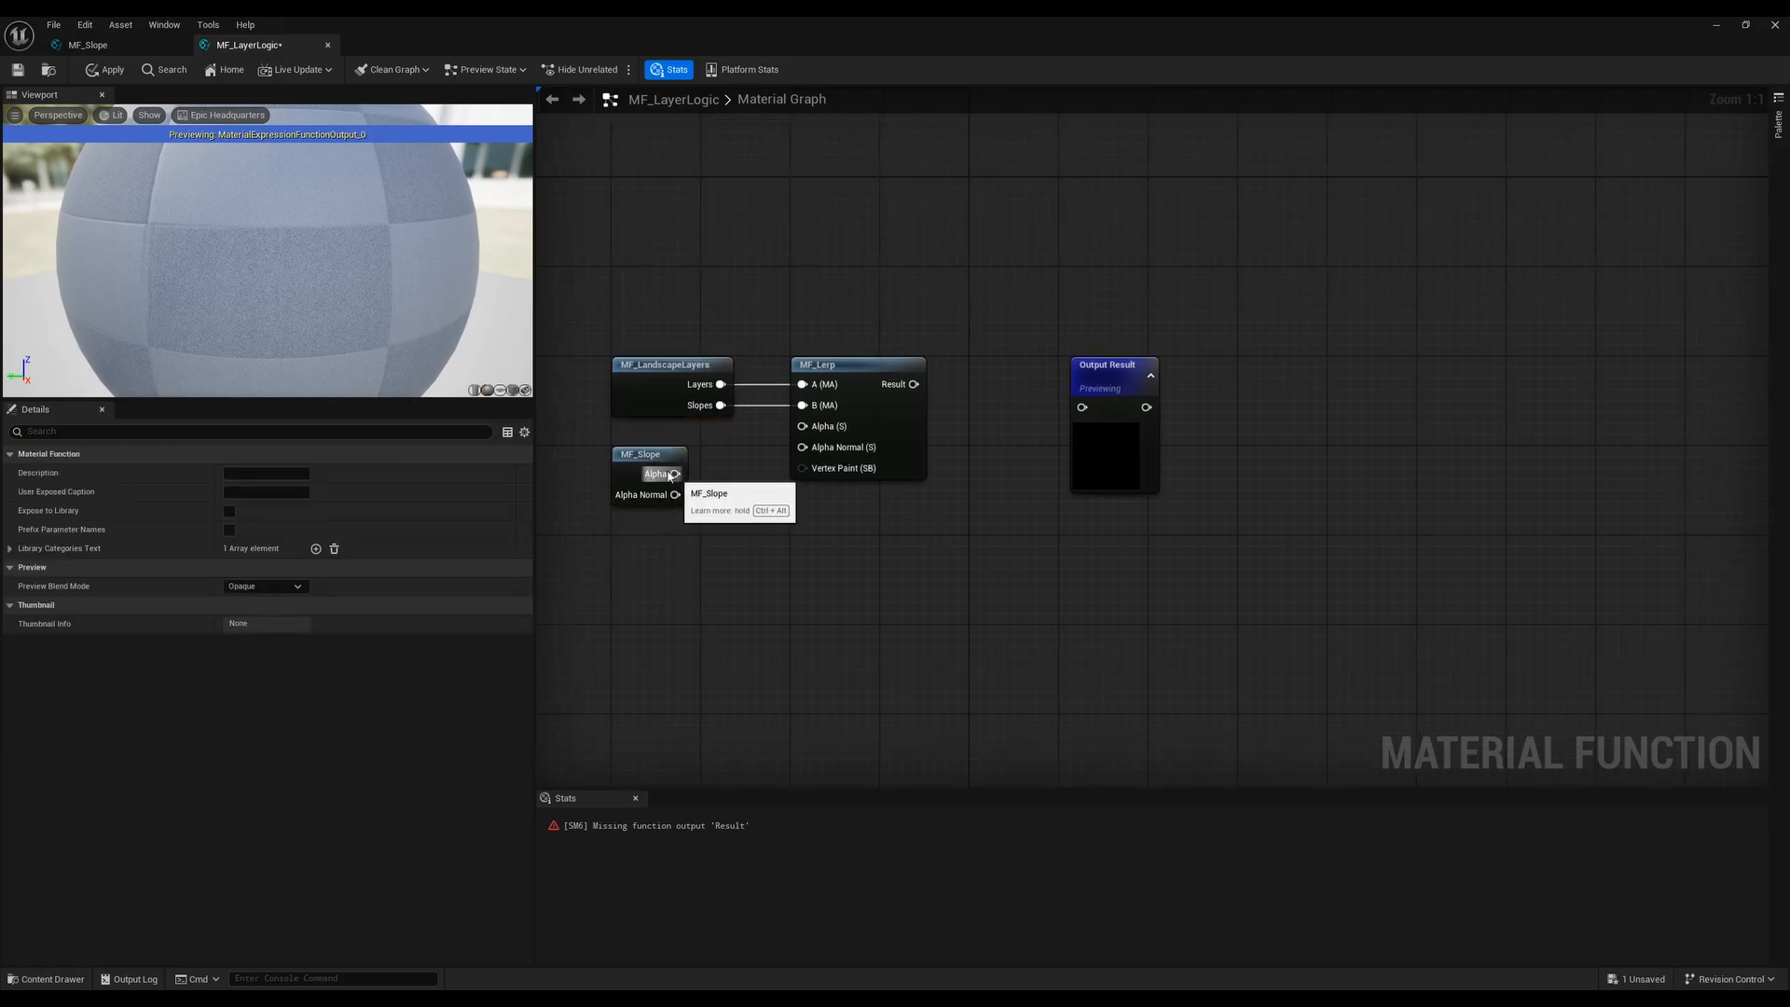
Connect MF_Slope's Alpha output to MF_Lerp's Alpha Normal input and raise MF_Slope to straighten the wire
left_click(661, 457)
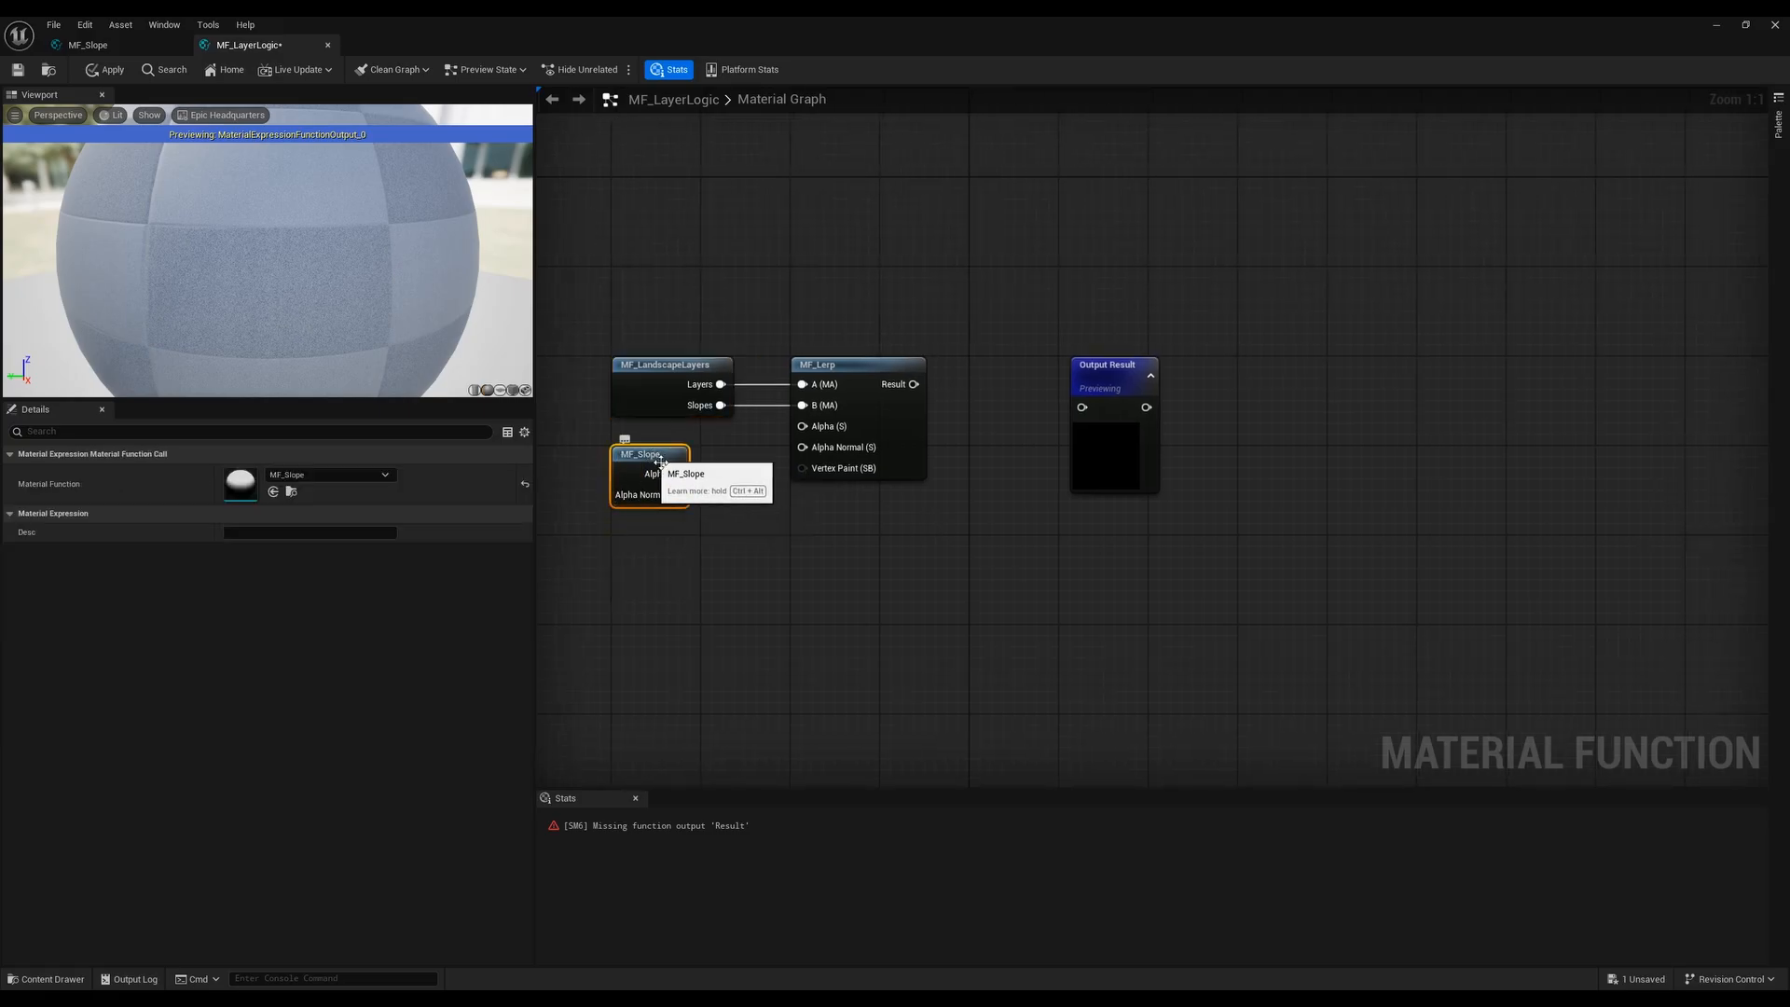
left_click(736, 535)
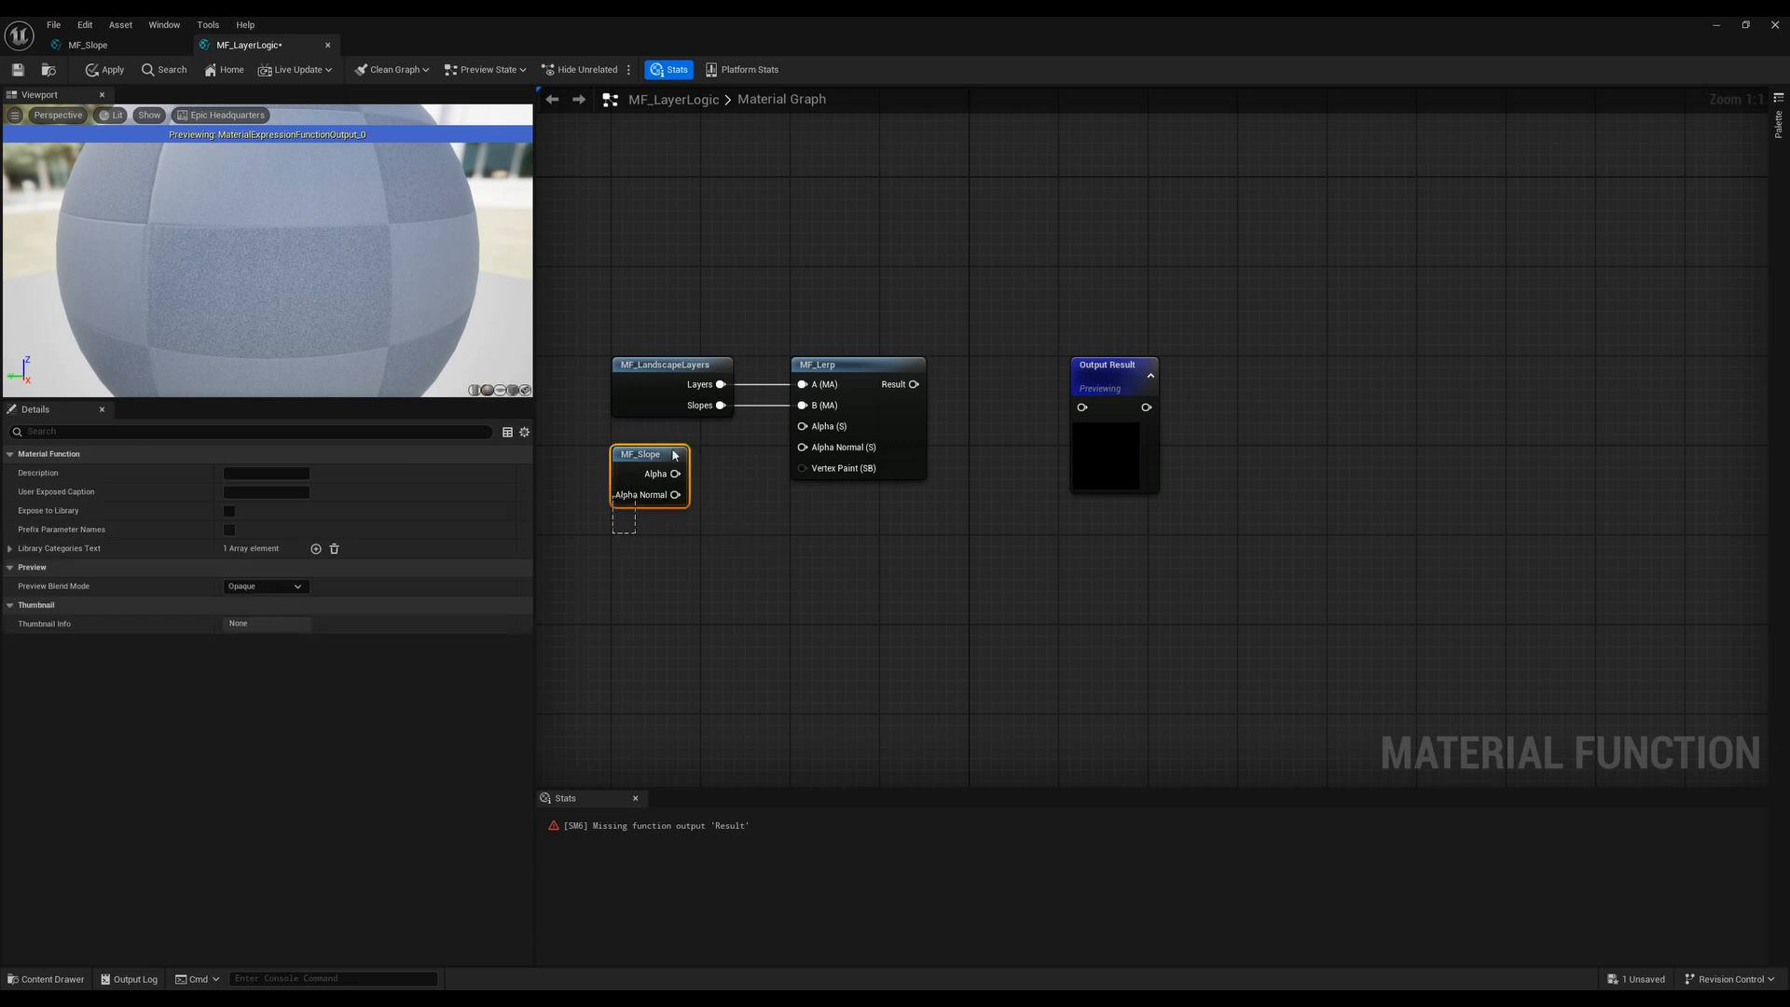
left_click(676, 454)
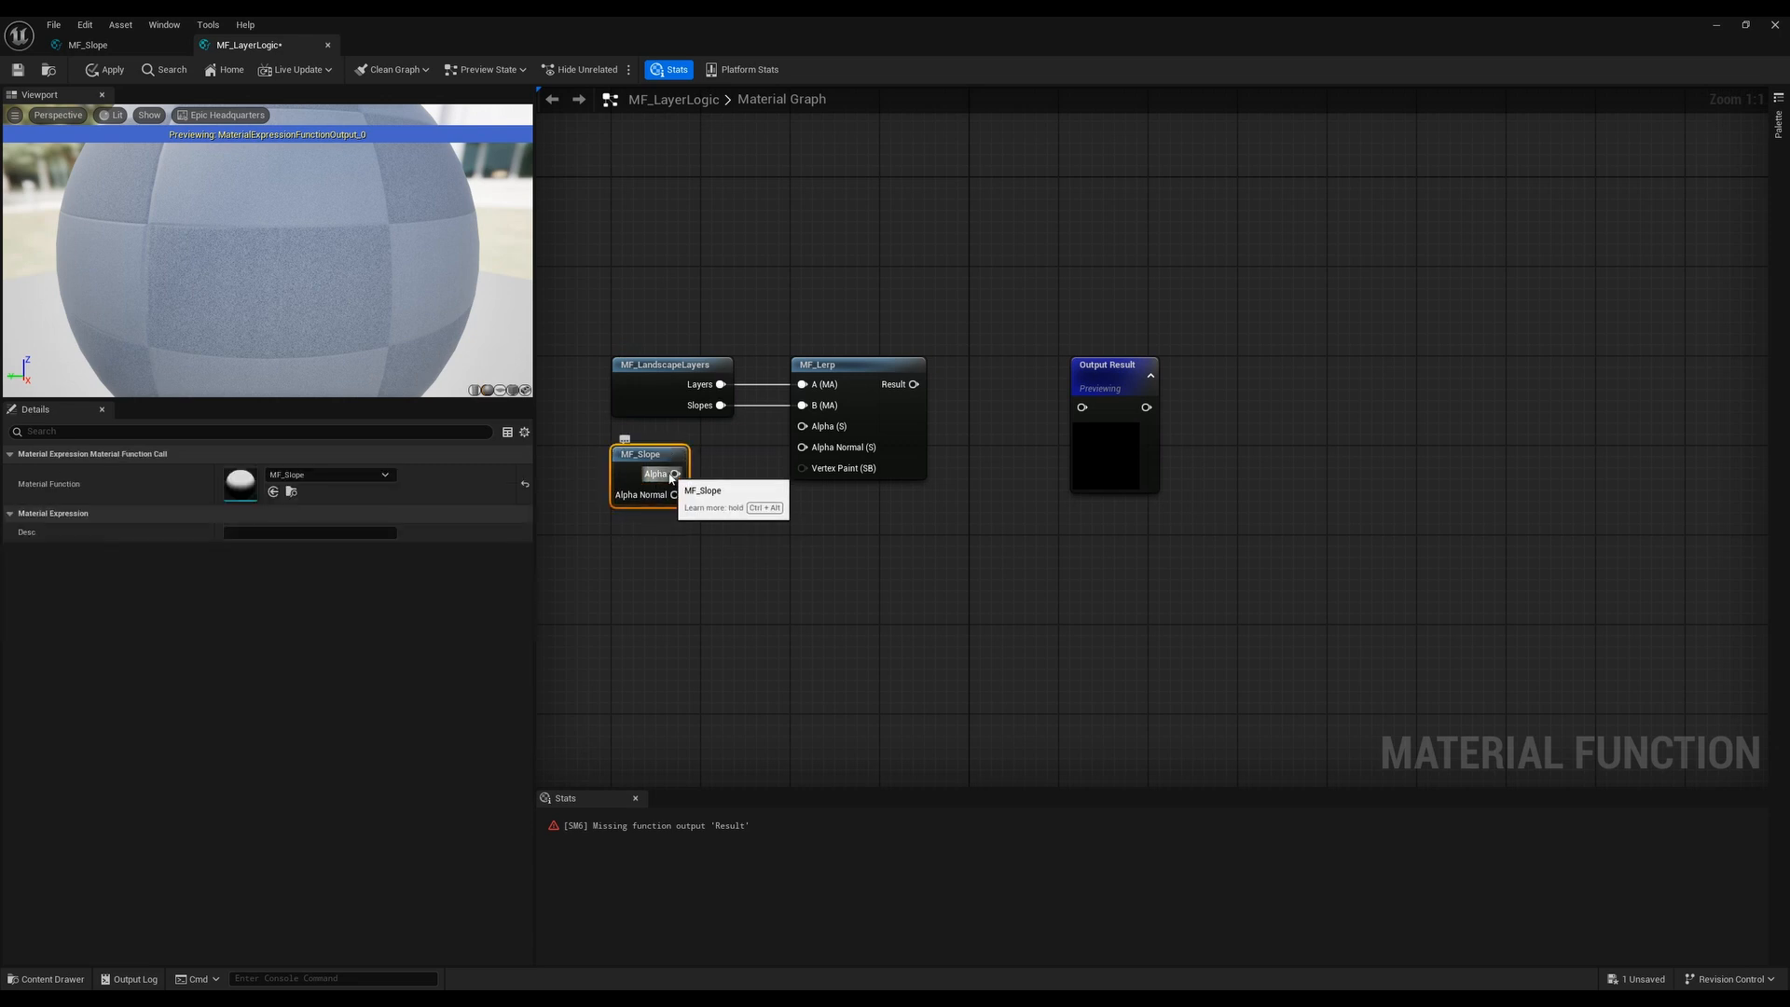
left_click_drag(675, 475, 802, 447)
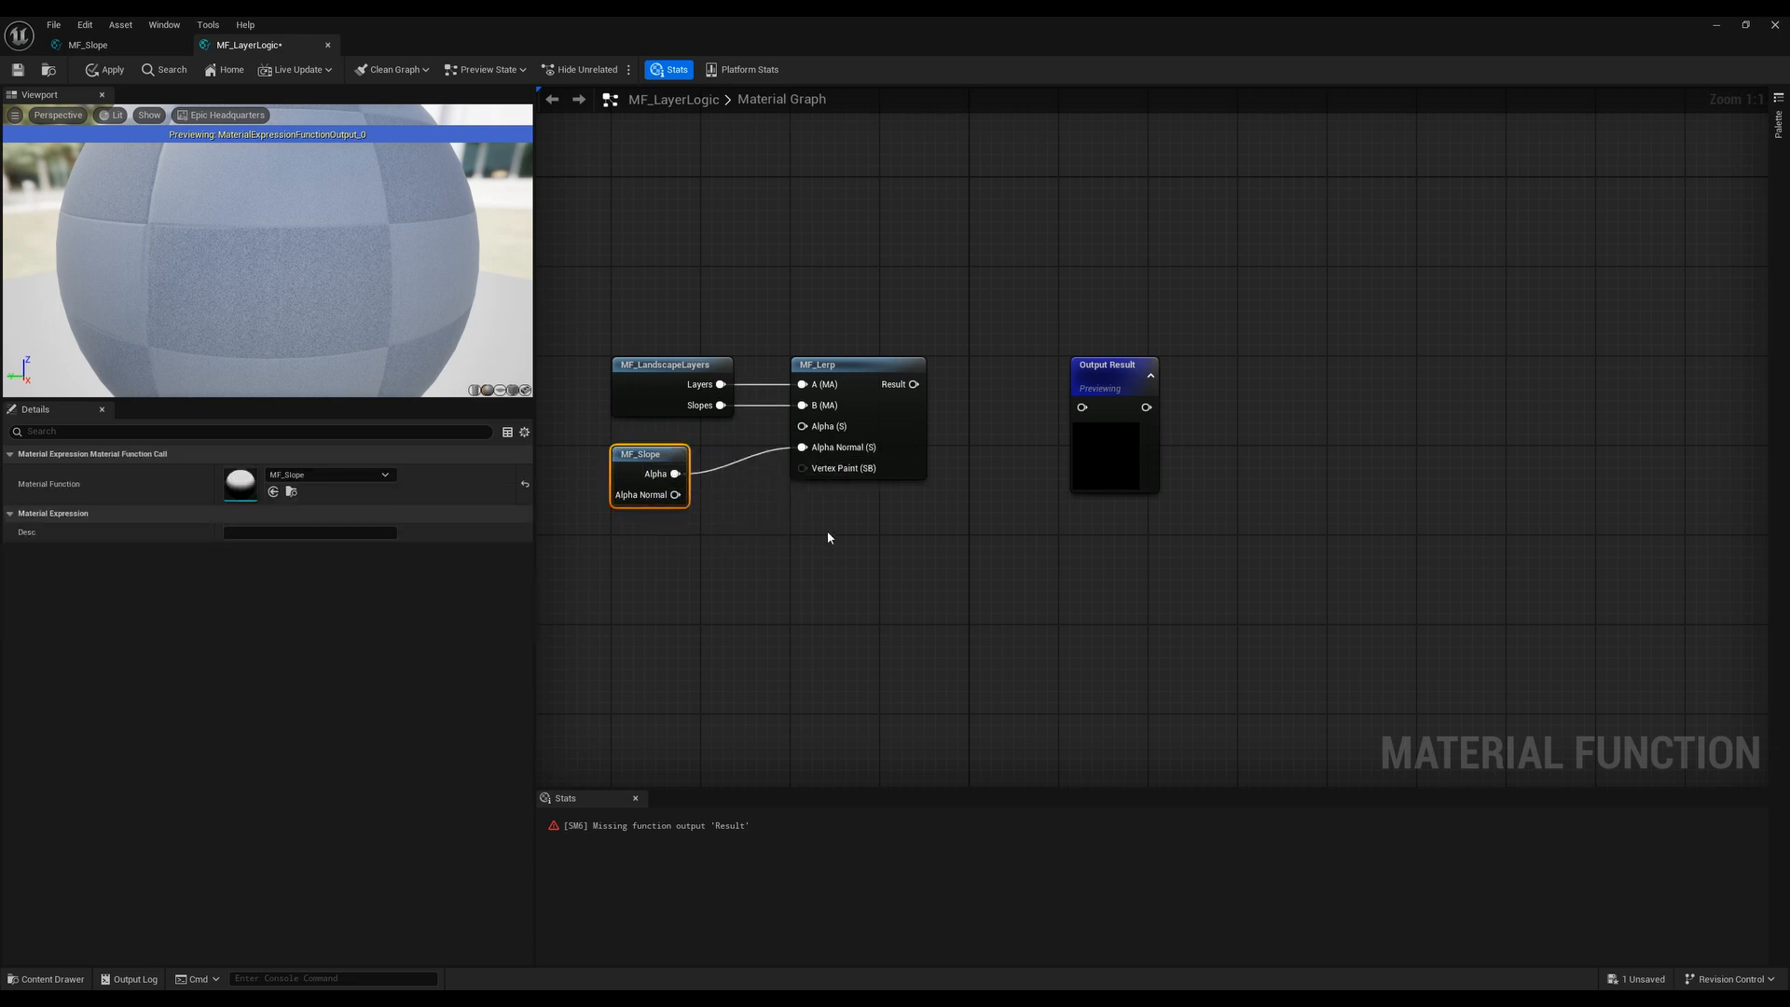
left_click(822, 518)
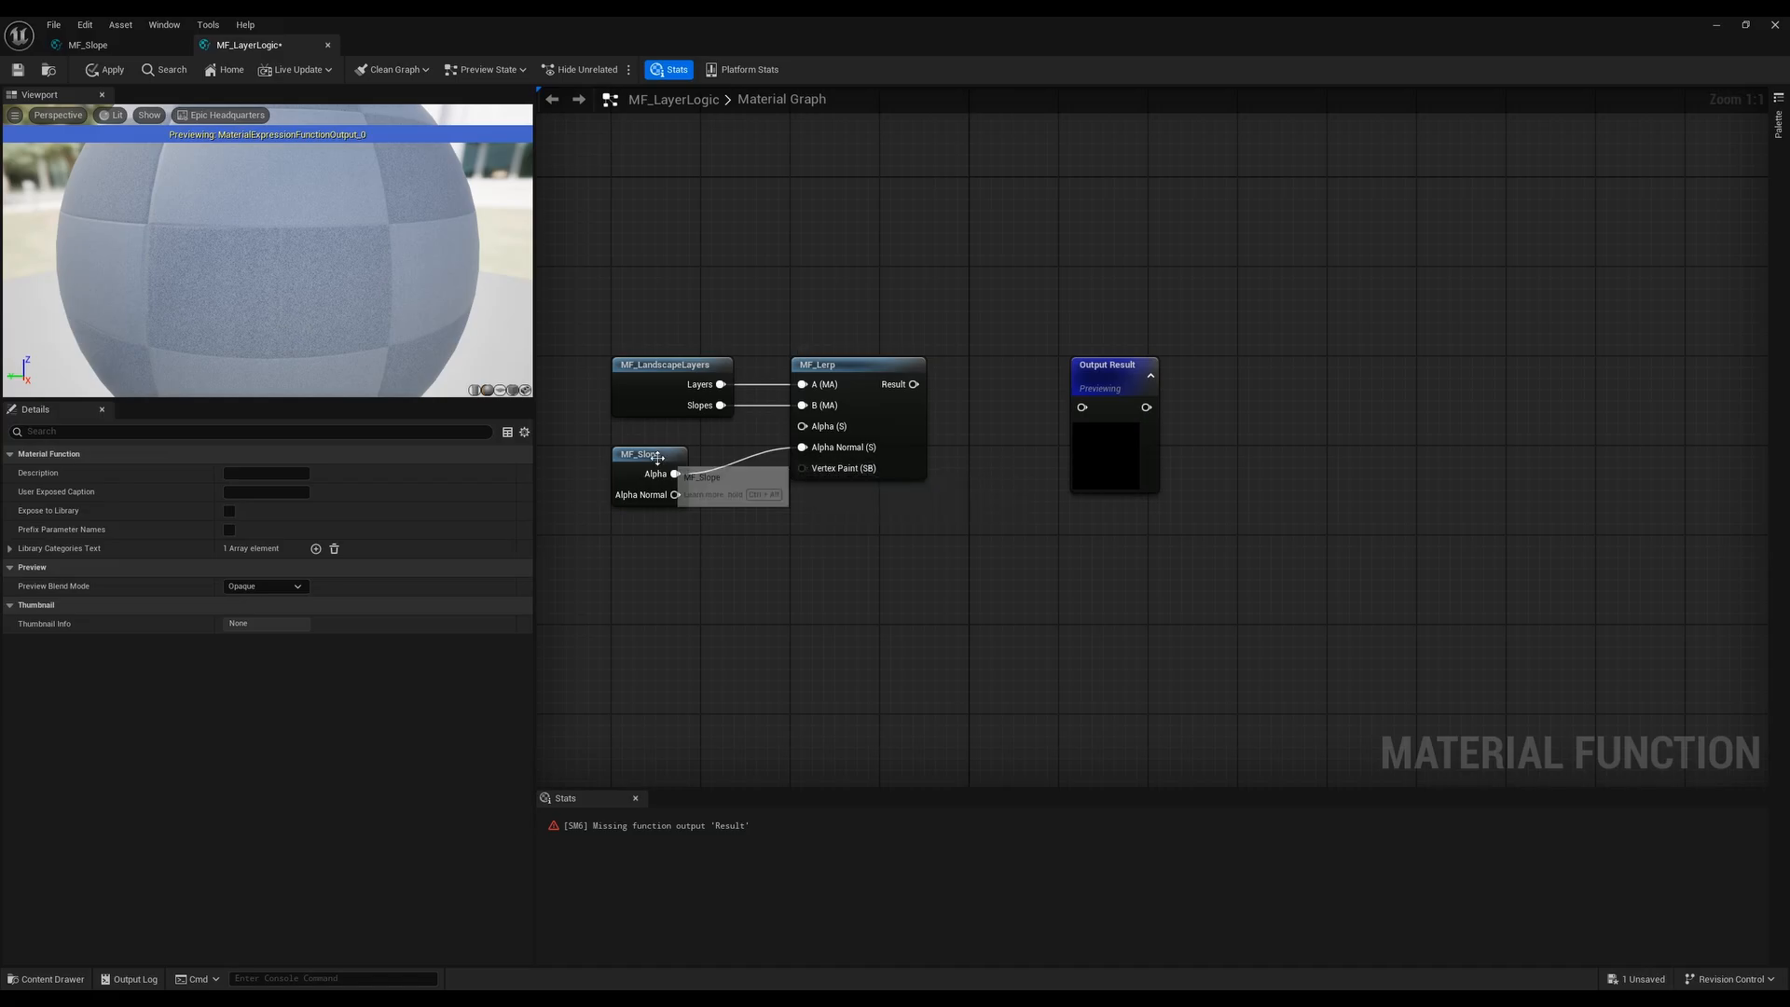
left_click_drag(653, 454, 653, 431)
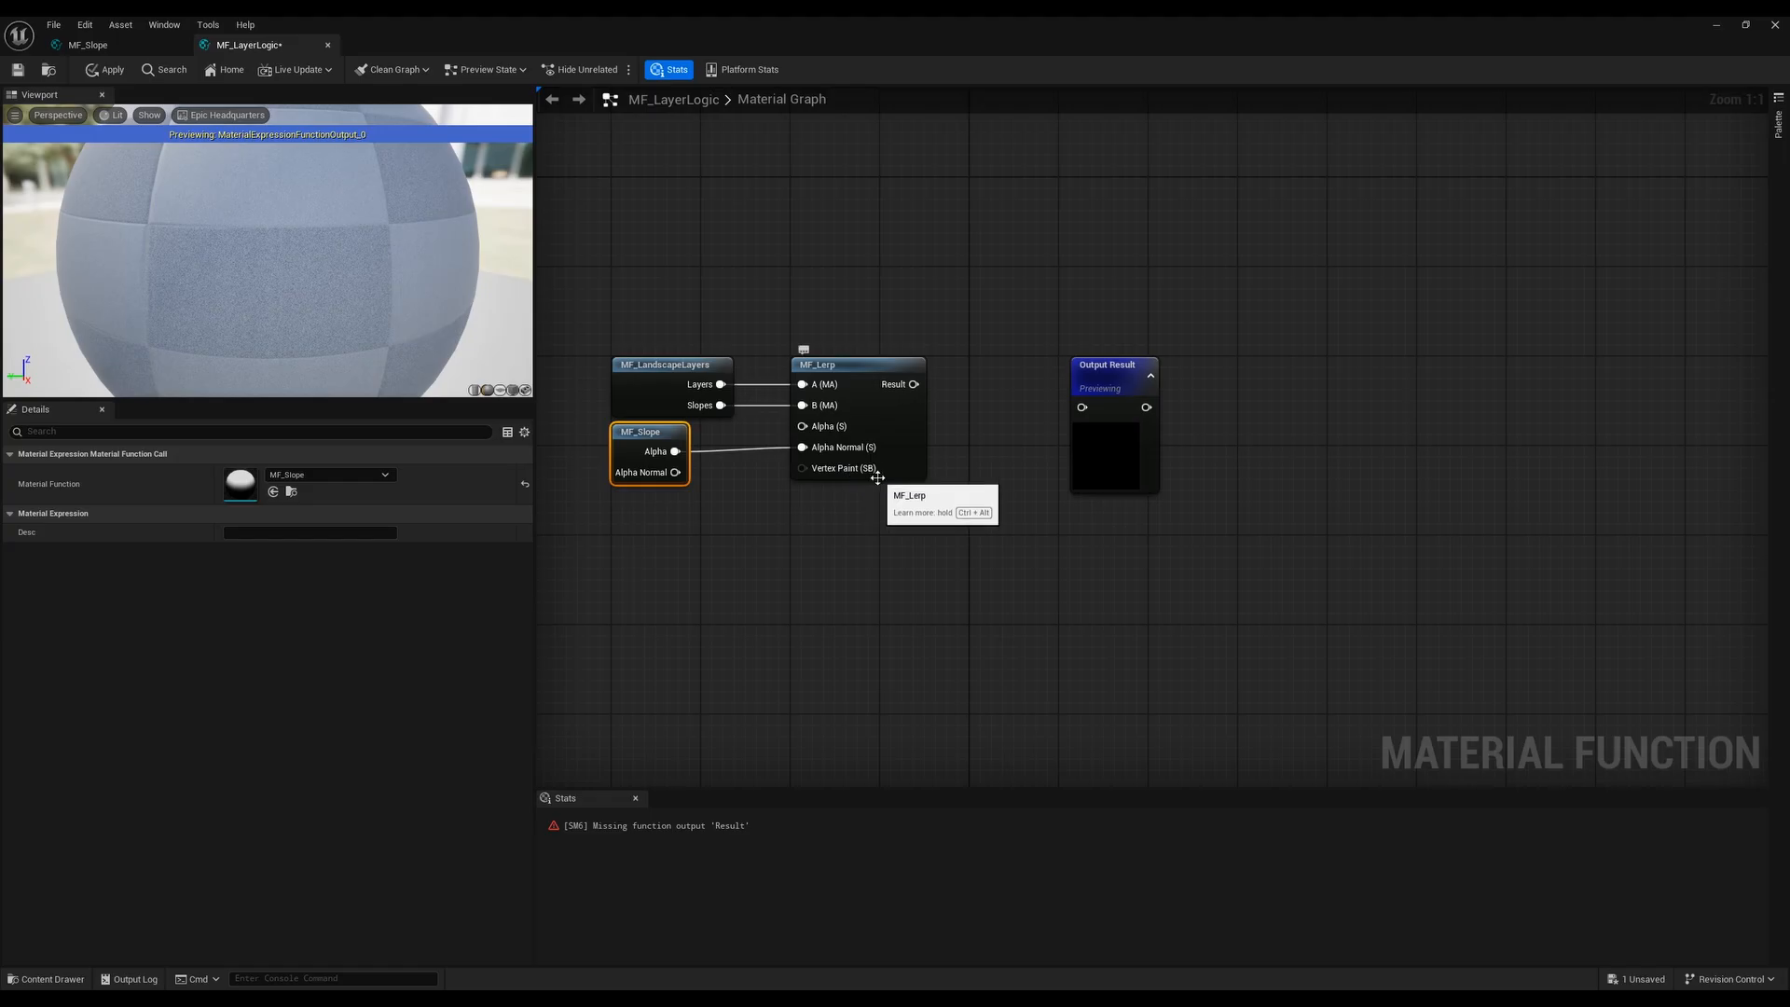
left_click_drag(602, 528, 959, 345)
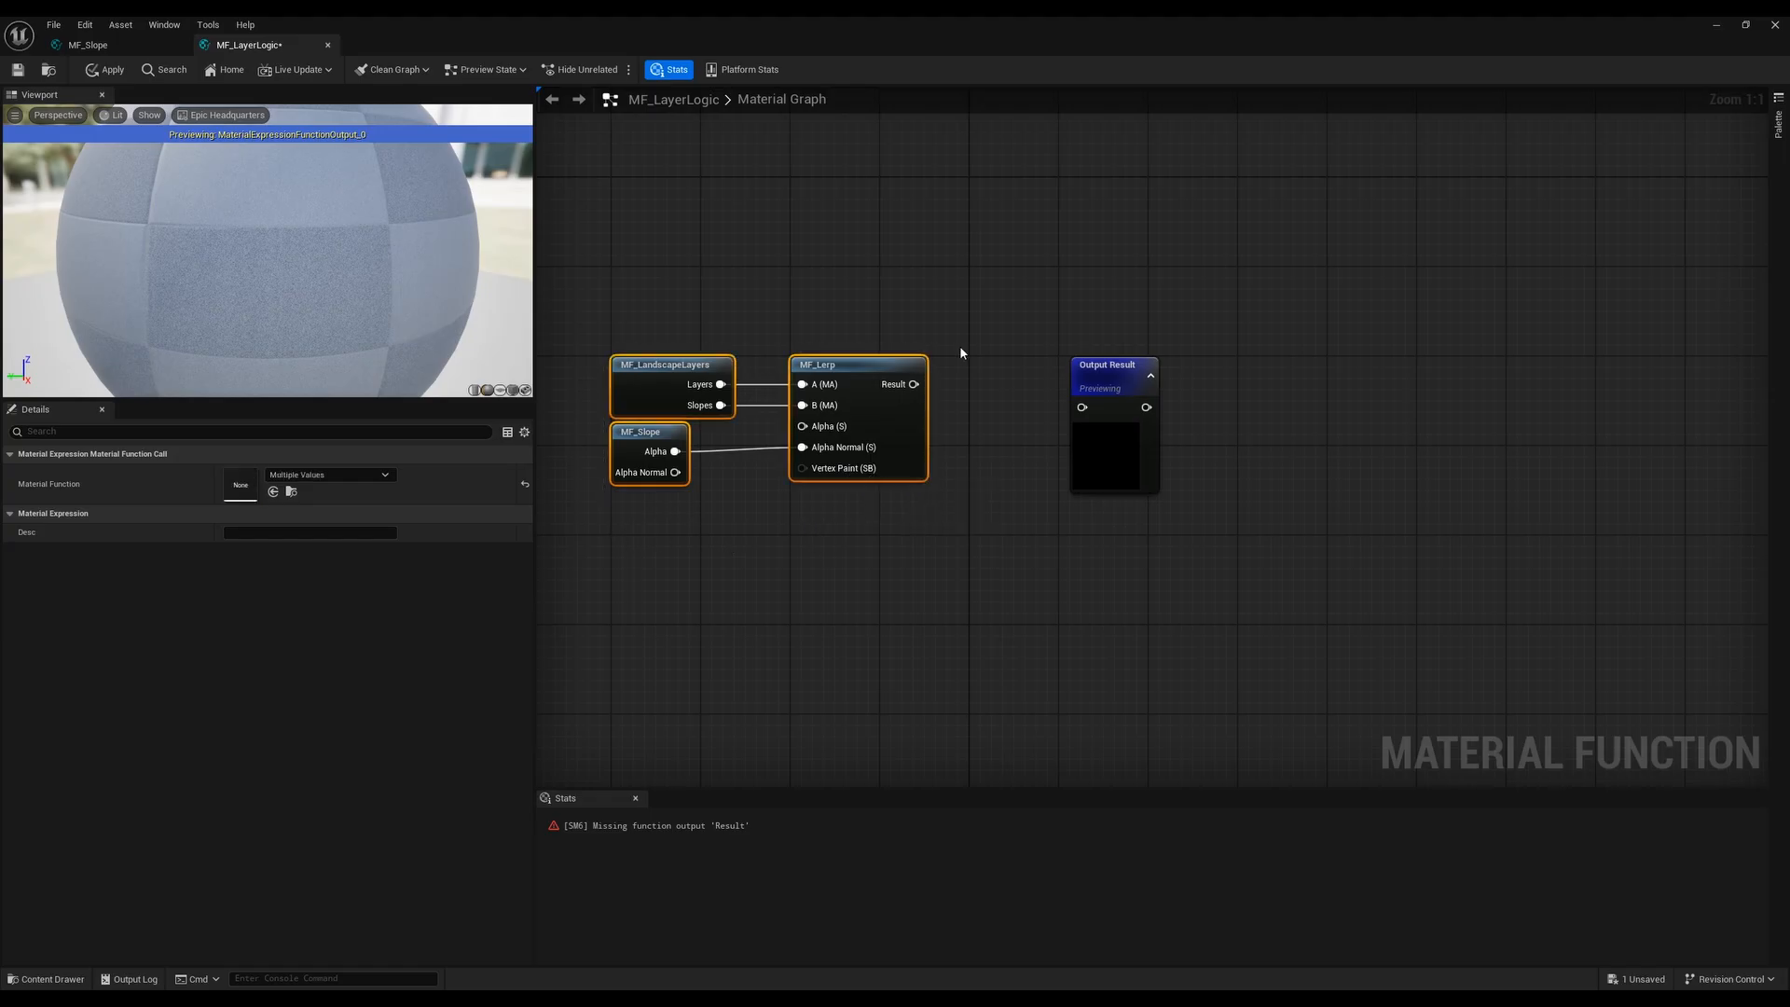
left_click(803, 542)
right_click_drag(811, 543, 862, 536)
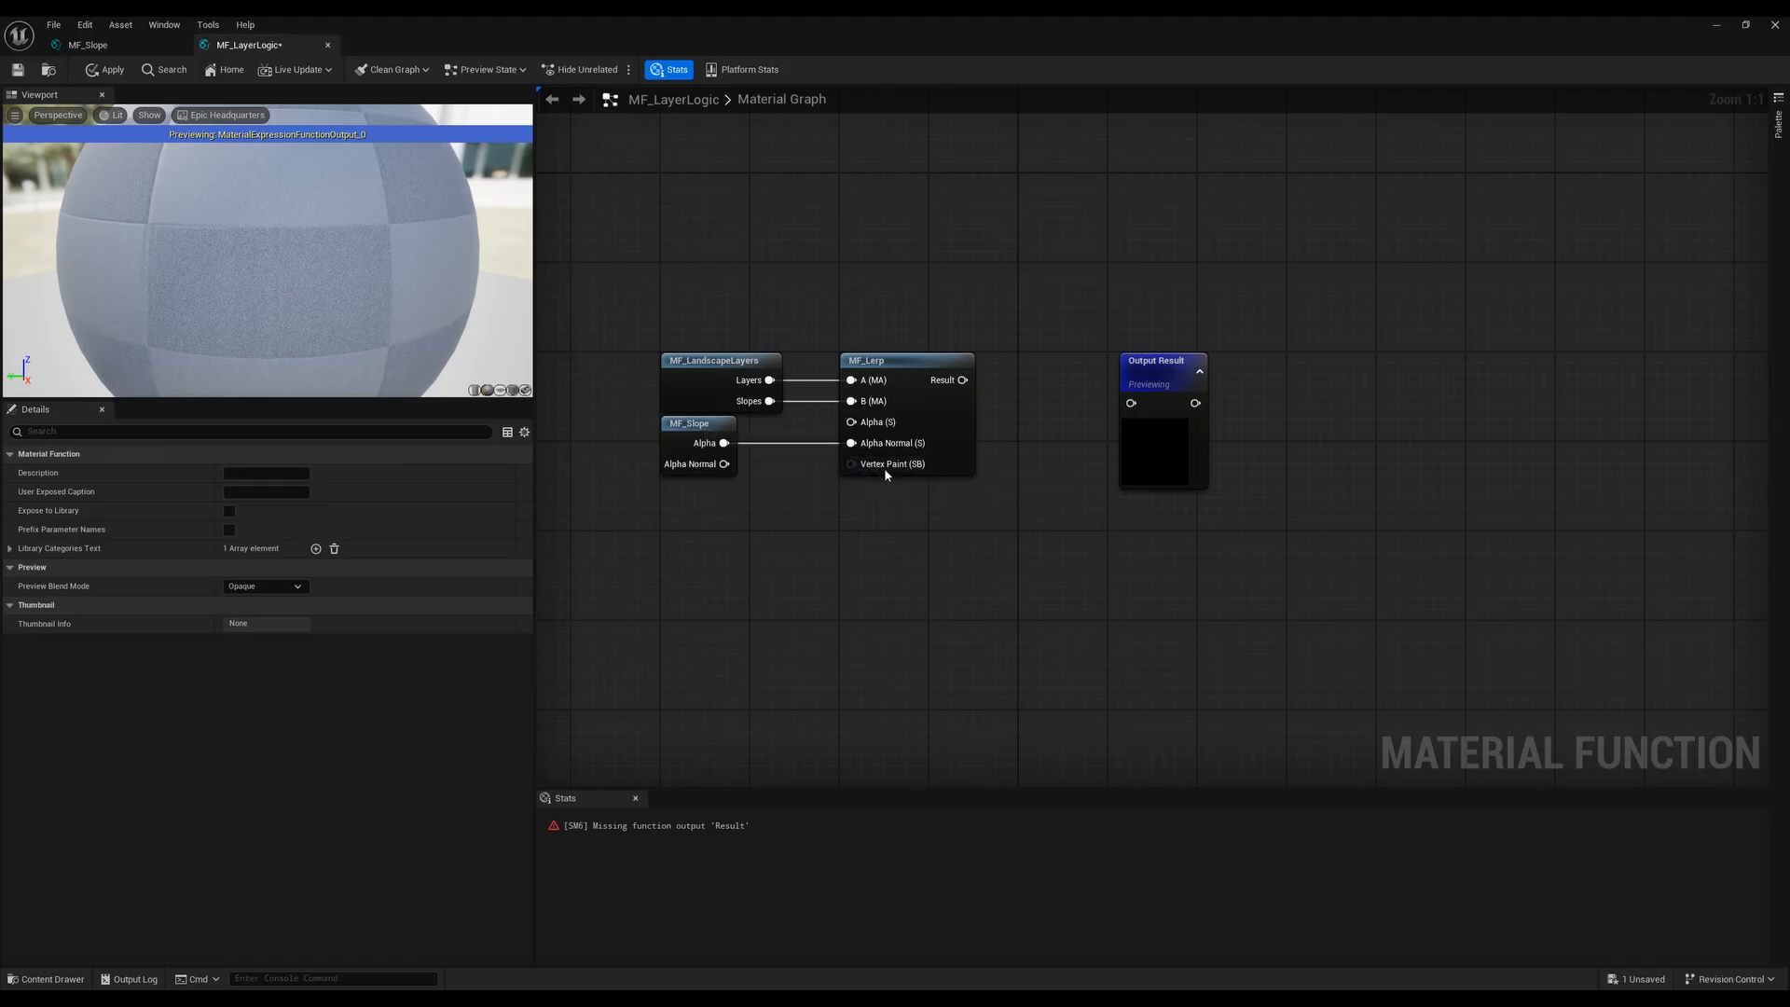
Open MF_Lerp to examine the Vertex Paint input and its default static bool, and return to MF_LayerLogic
double_click(894, 362)
right_click_drag(764, 577, 1007, 558)
scroll(970, 564, "down", 3)
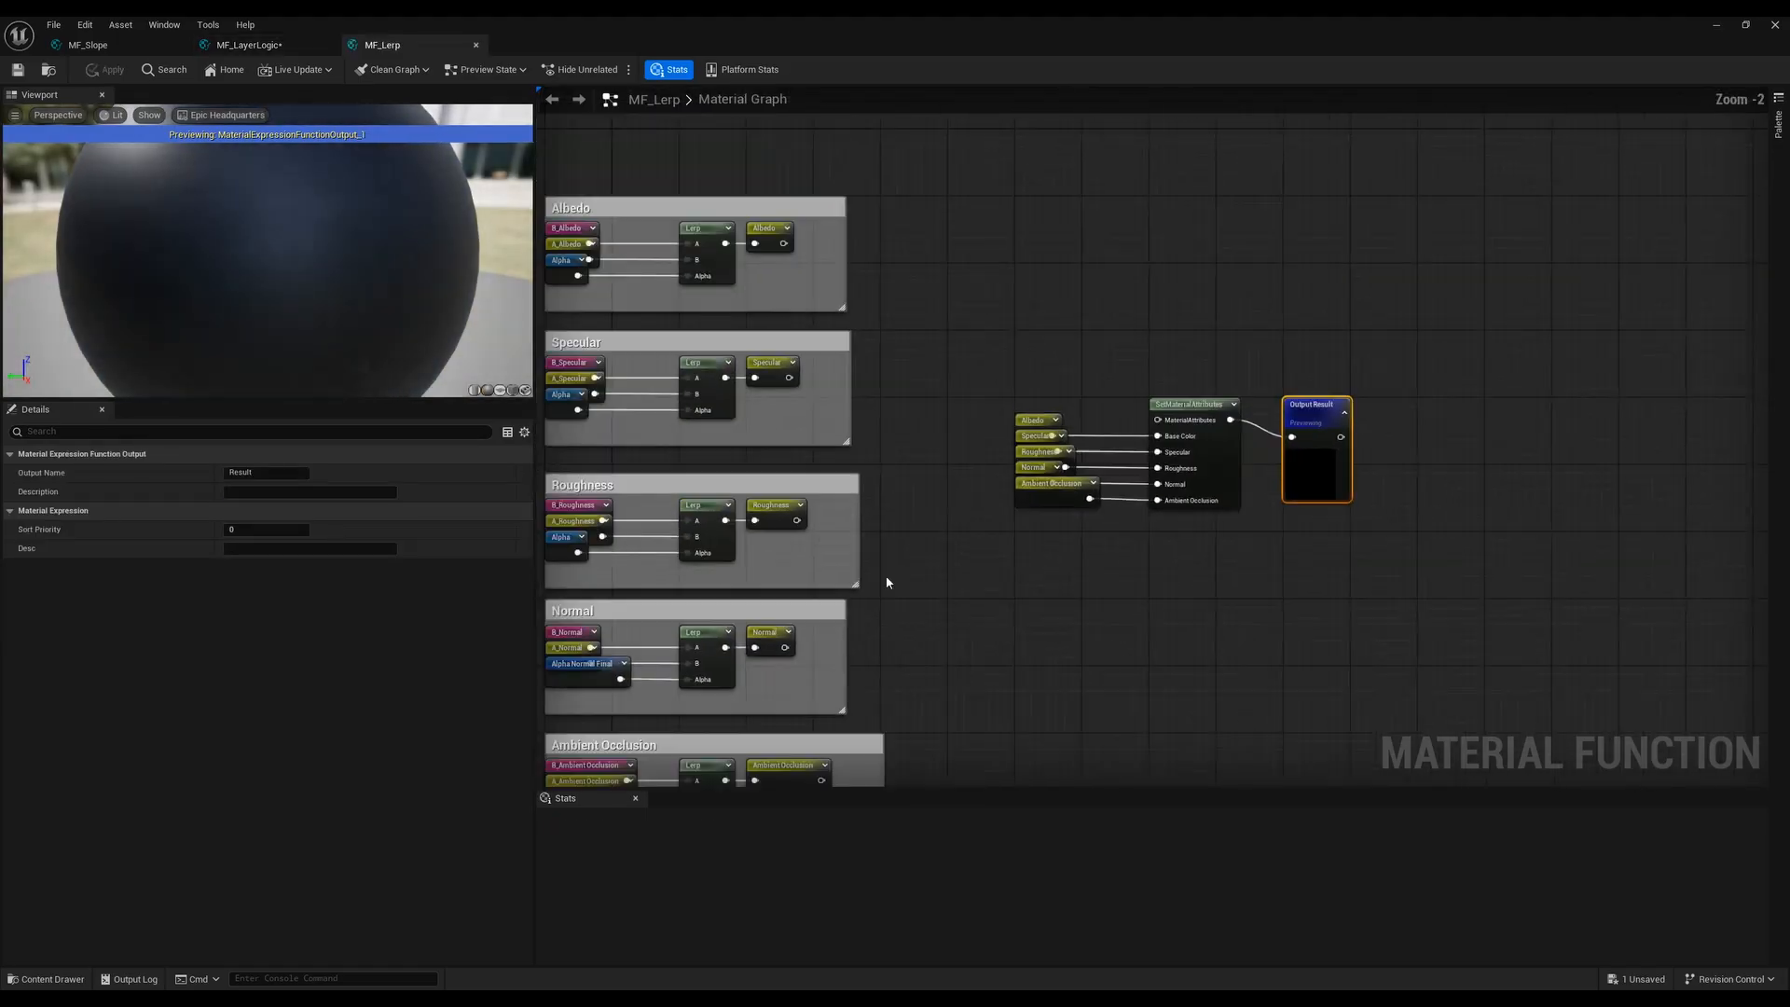
mouse_move(708, 732)
right_mouse_down()
mouse_move(949, 567)
mouse_move(1124, 394)
right_mouse_up()
right_click_drag(714, 563, 1059, 538)
scroll(865, 562, "up", 3)
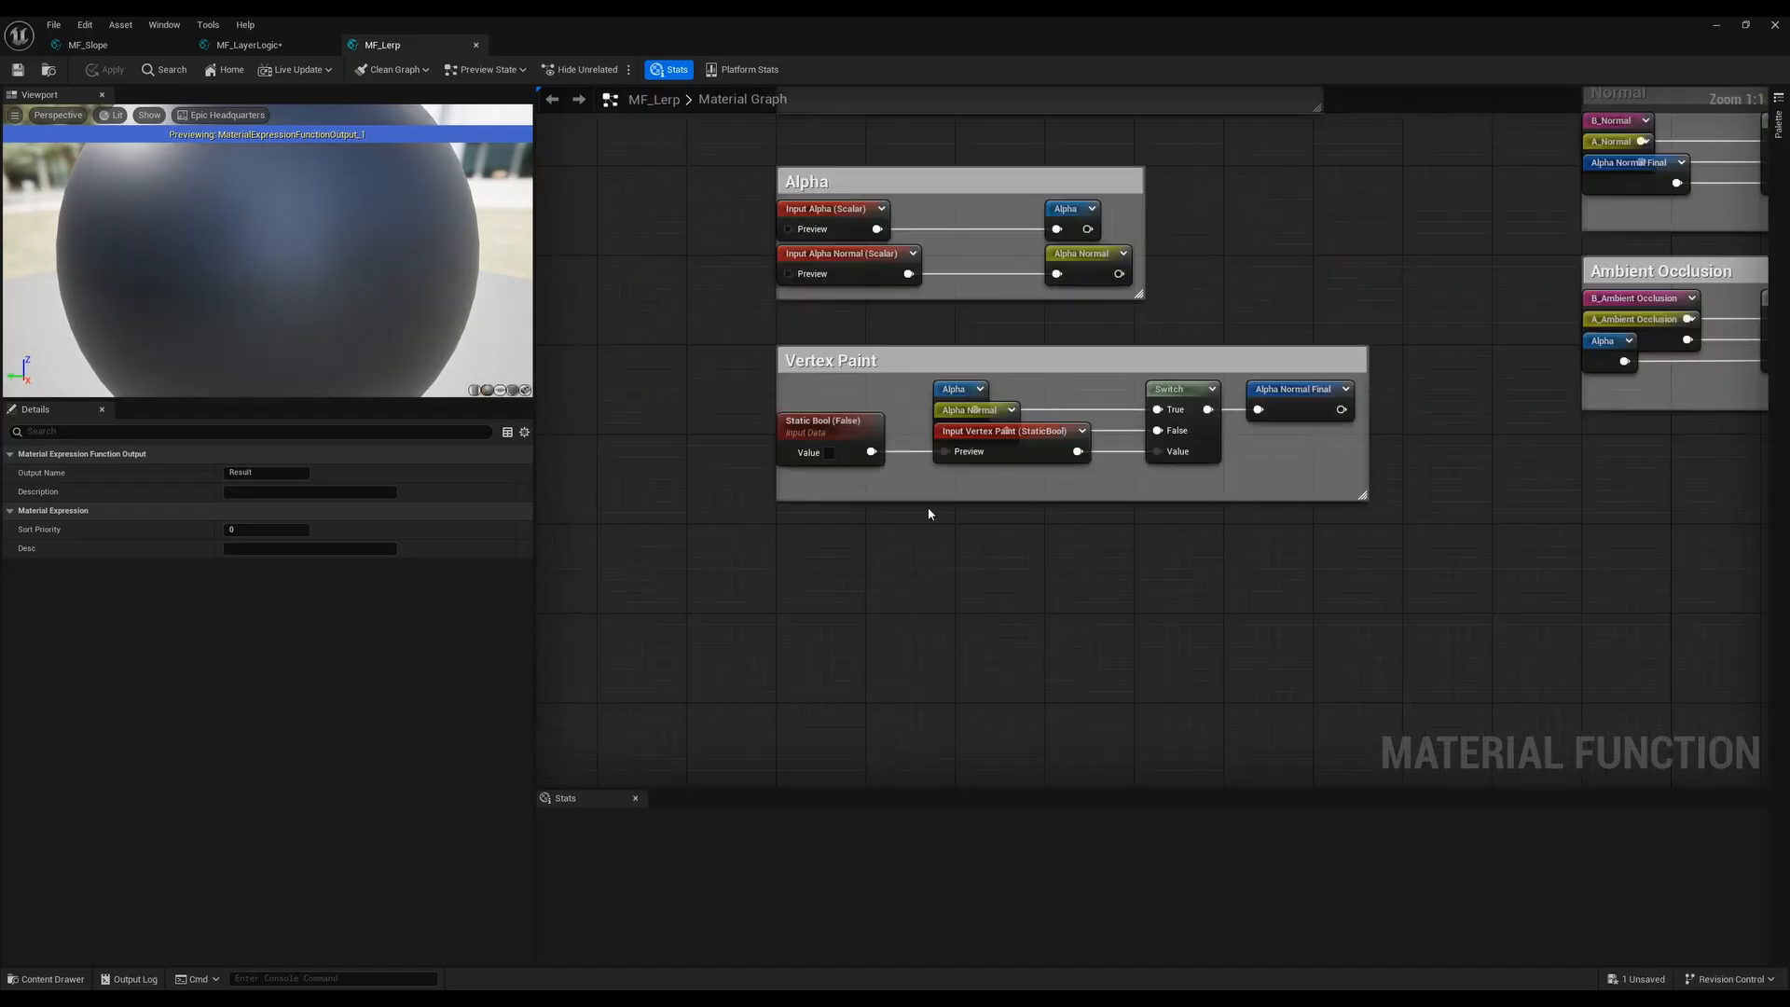
left_click(844, 434)
left_click(976, 412)
left_click(1036, 435)
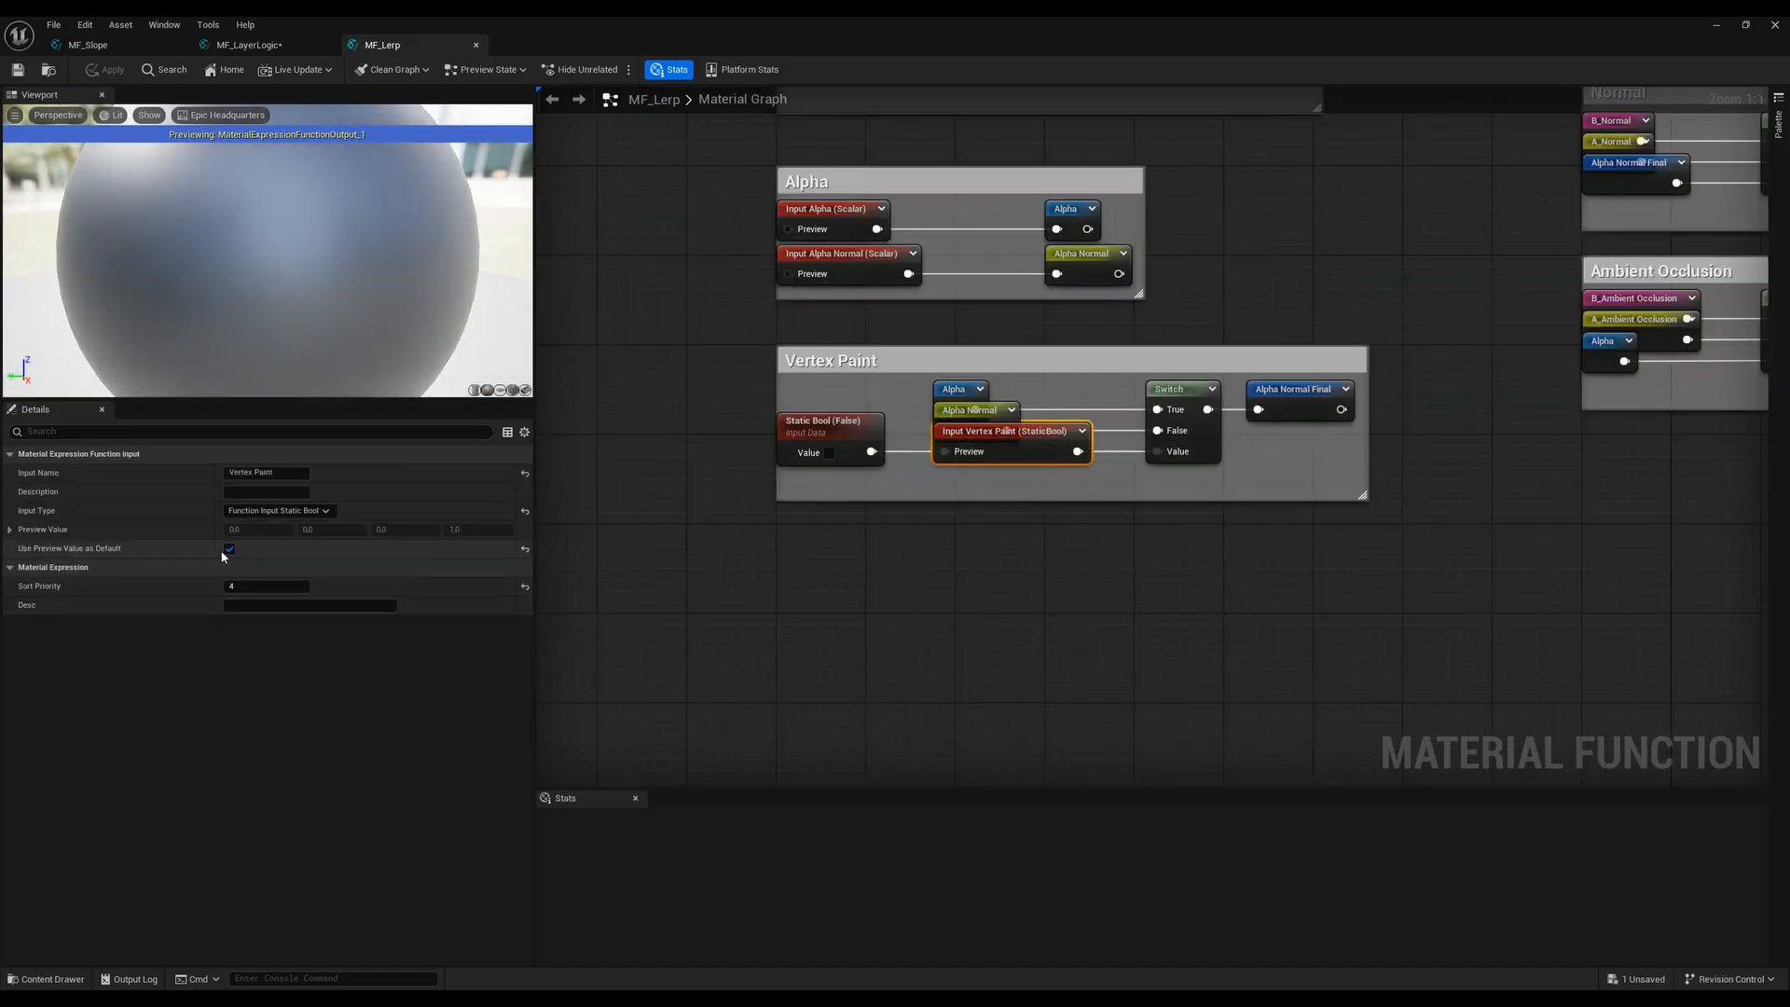
left_click(280, 45)
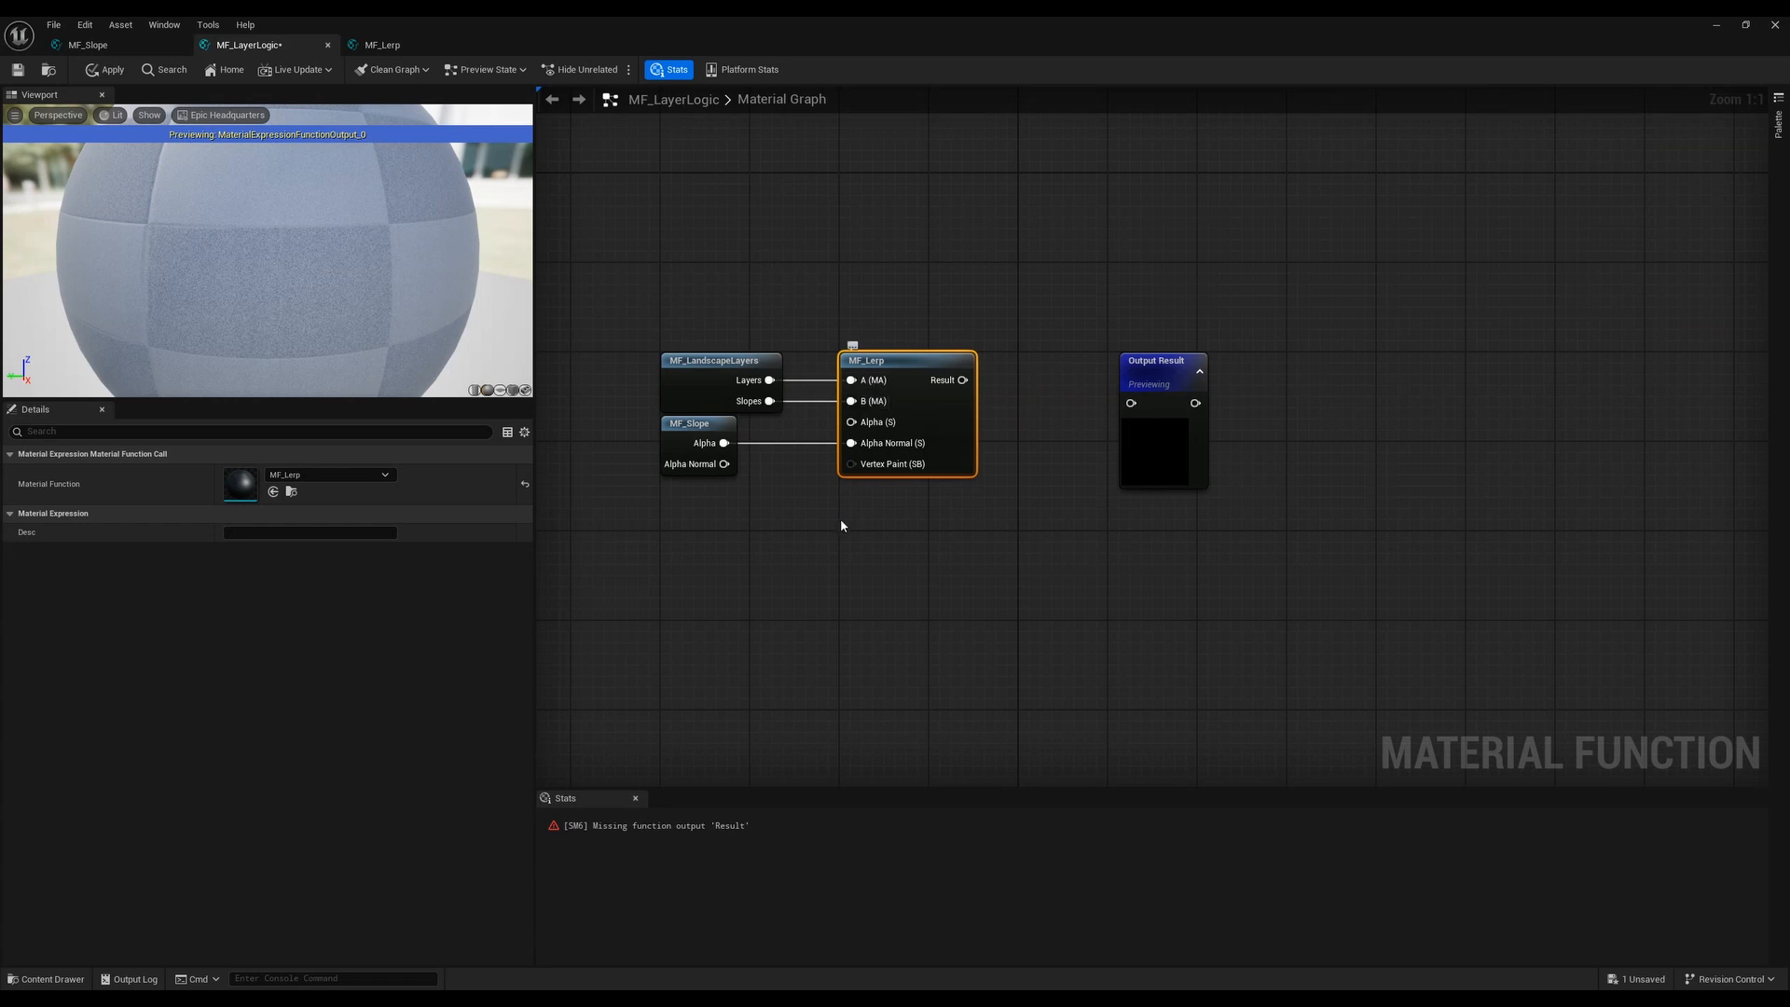
Connect MF_Lerp's Result to the Output Result node and save the MF_LayerLogic function
left_click_drag(681, 519, 1009, 408)
key("Home")
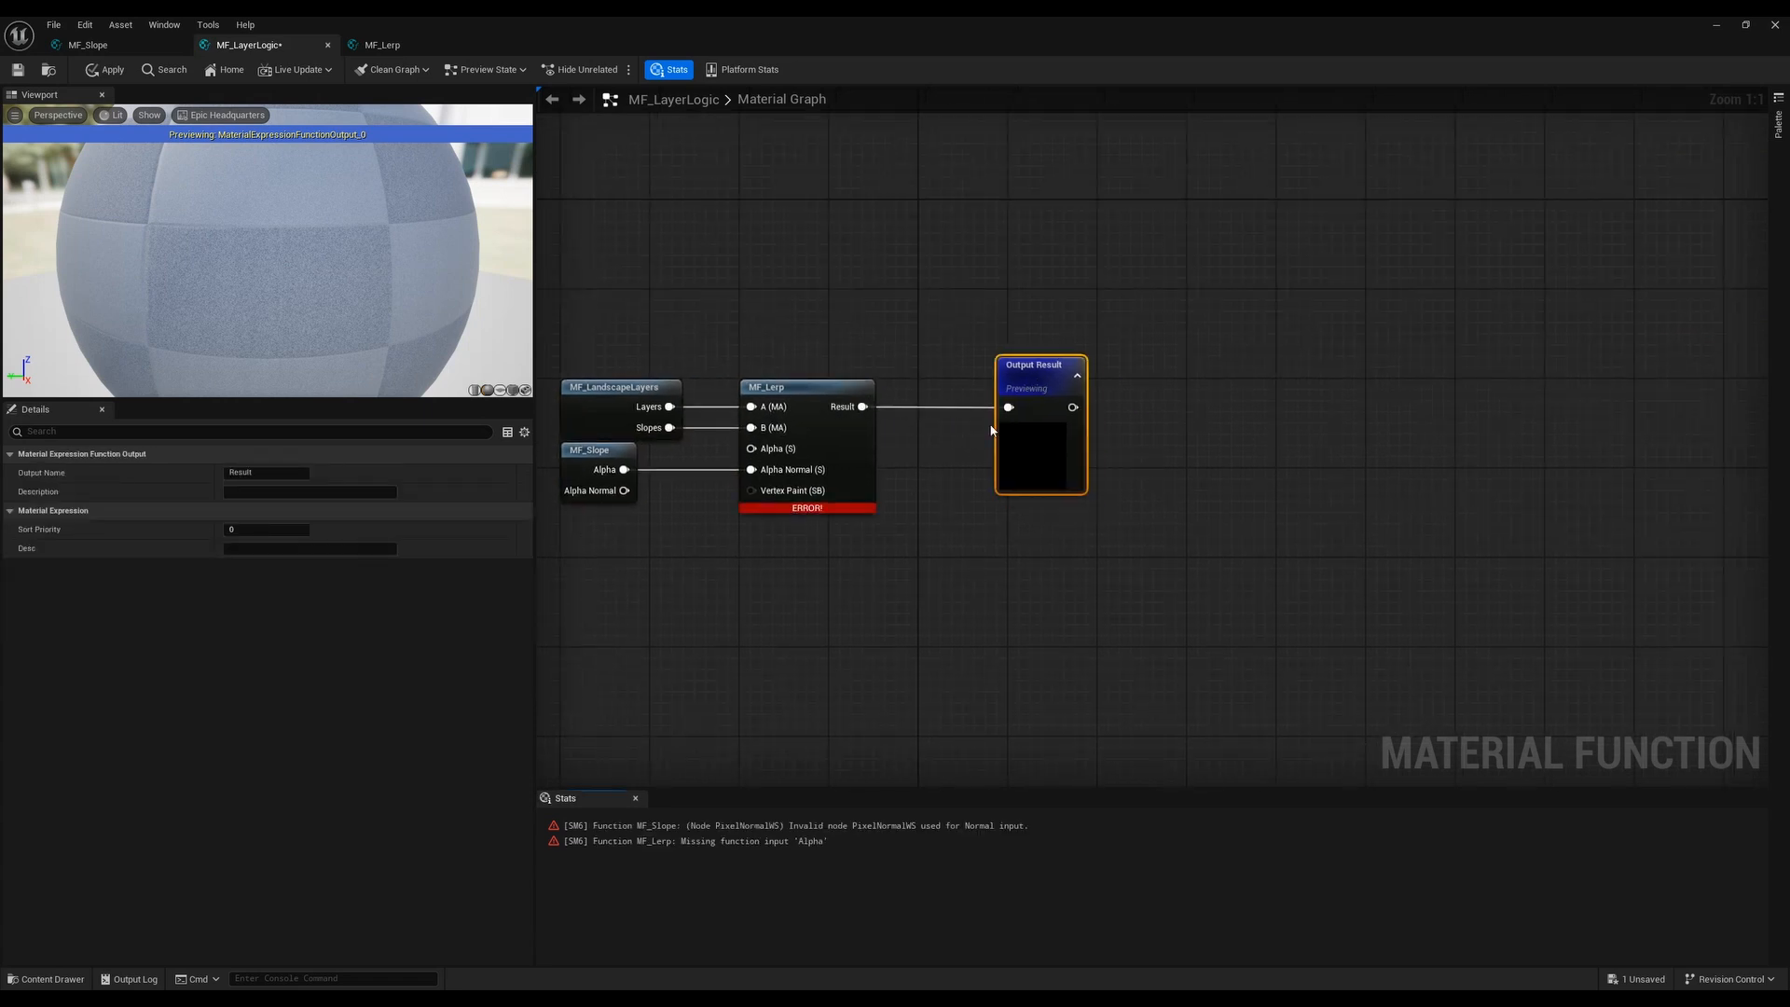
right_click_drag(993, 429, 1045, 510)
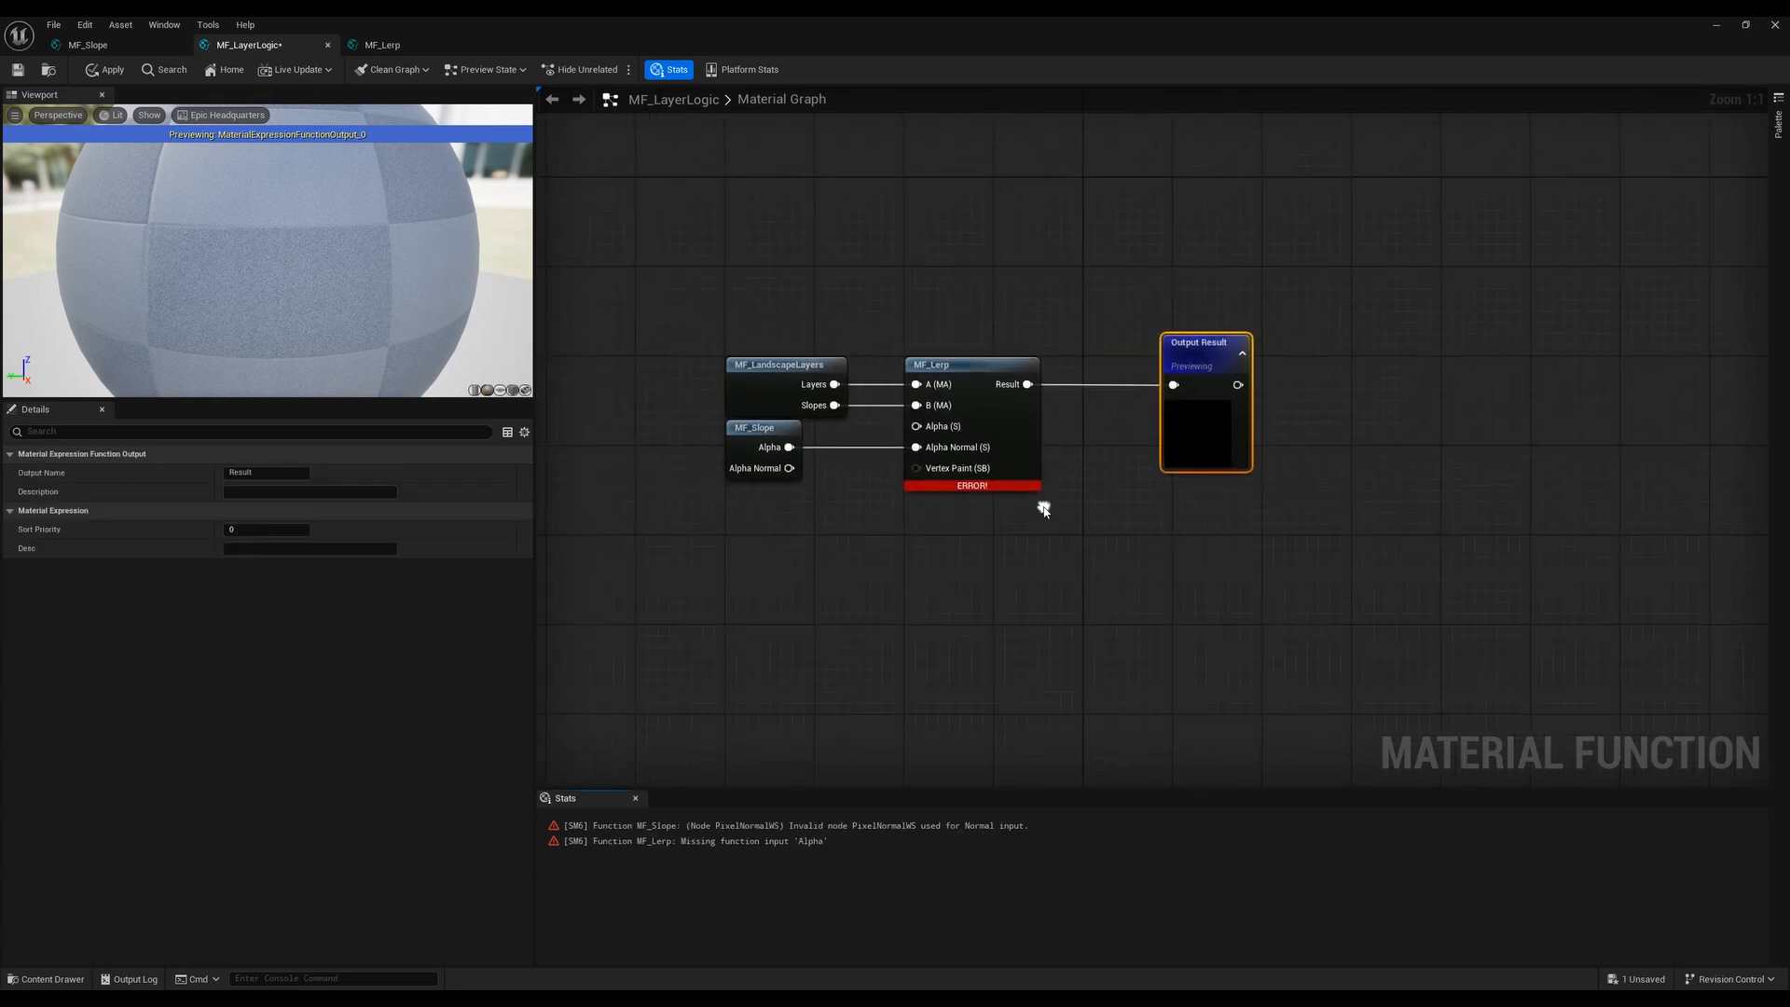
left_click(18, 70)
Rewire MF_Slope's Alpha and Alpha Normal outputs to the matching MF_Lerp inputs, straighten the connections, and apply the changes
left_click(892, 457, "alt")
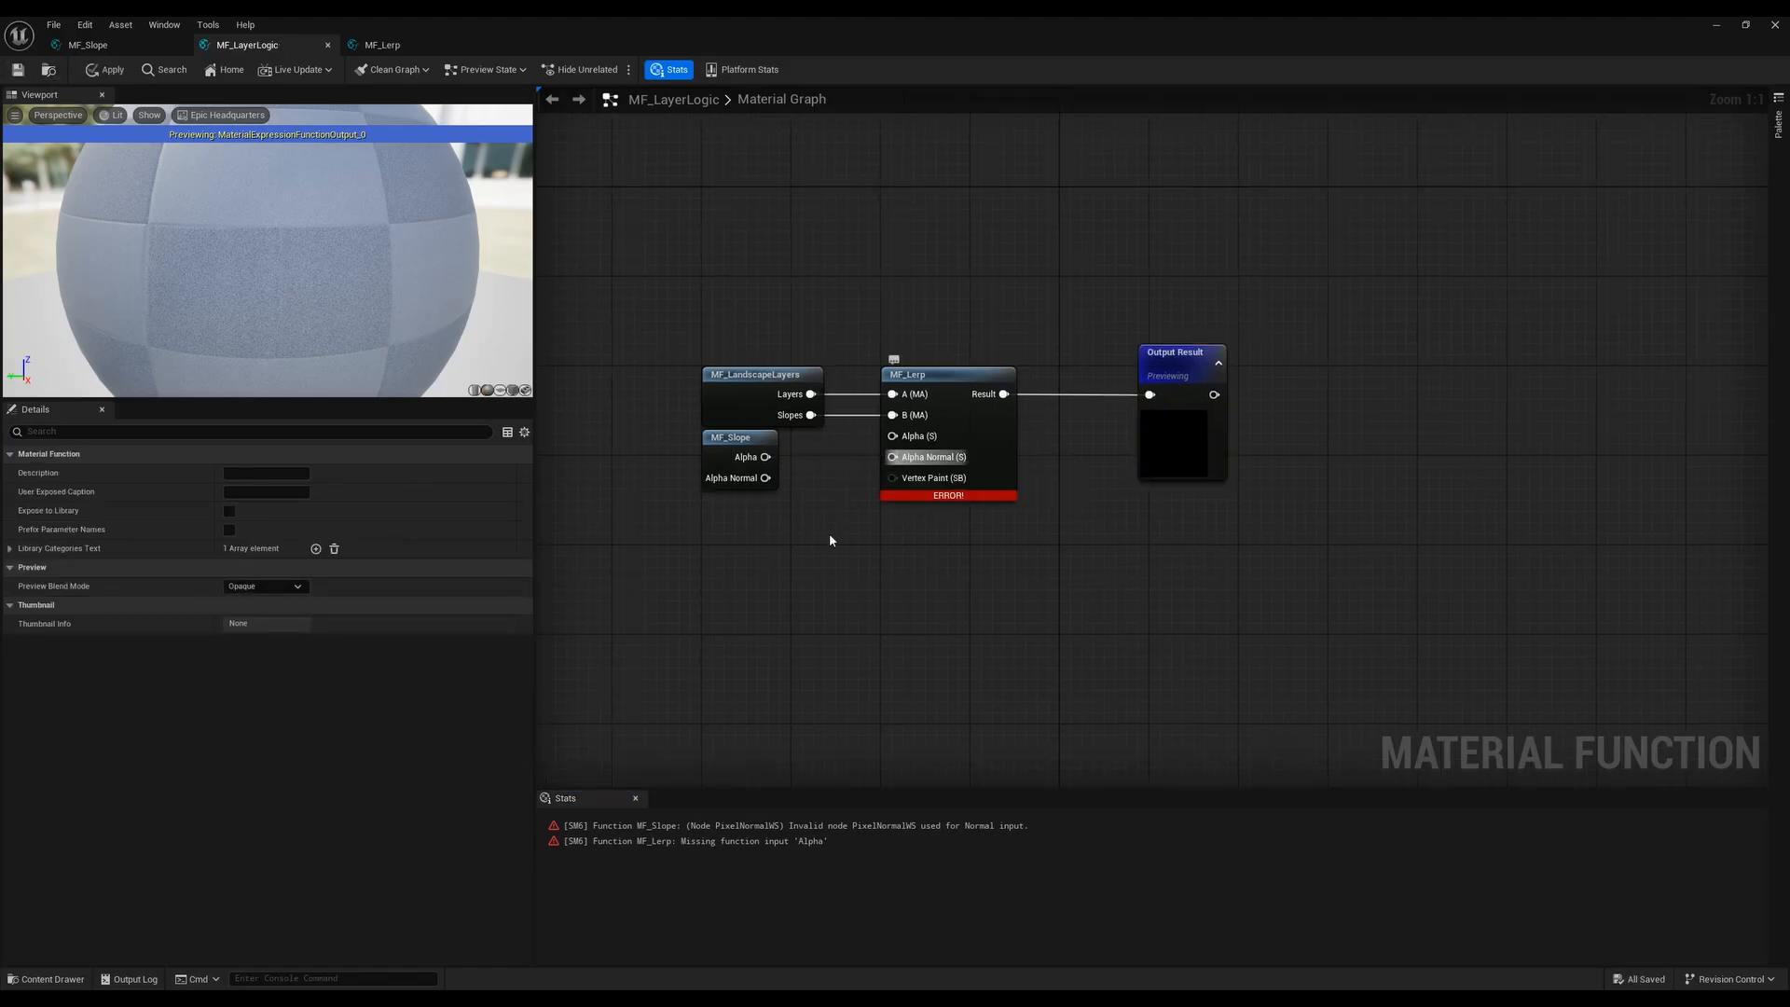
left_click_drag(766, 457, 893, 436)
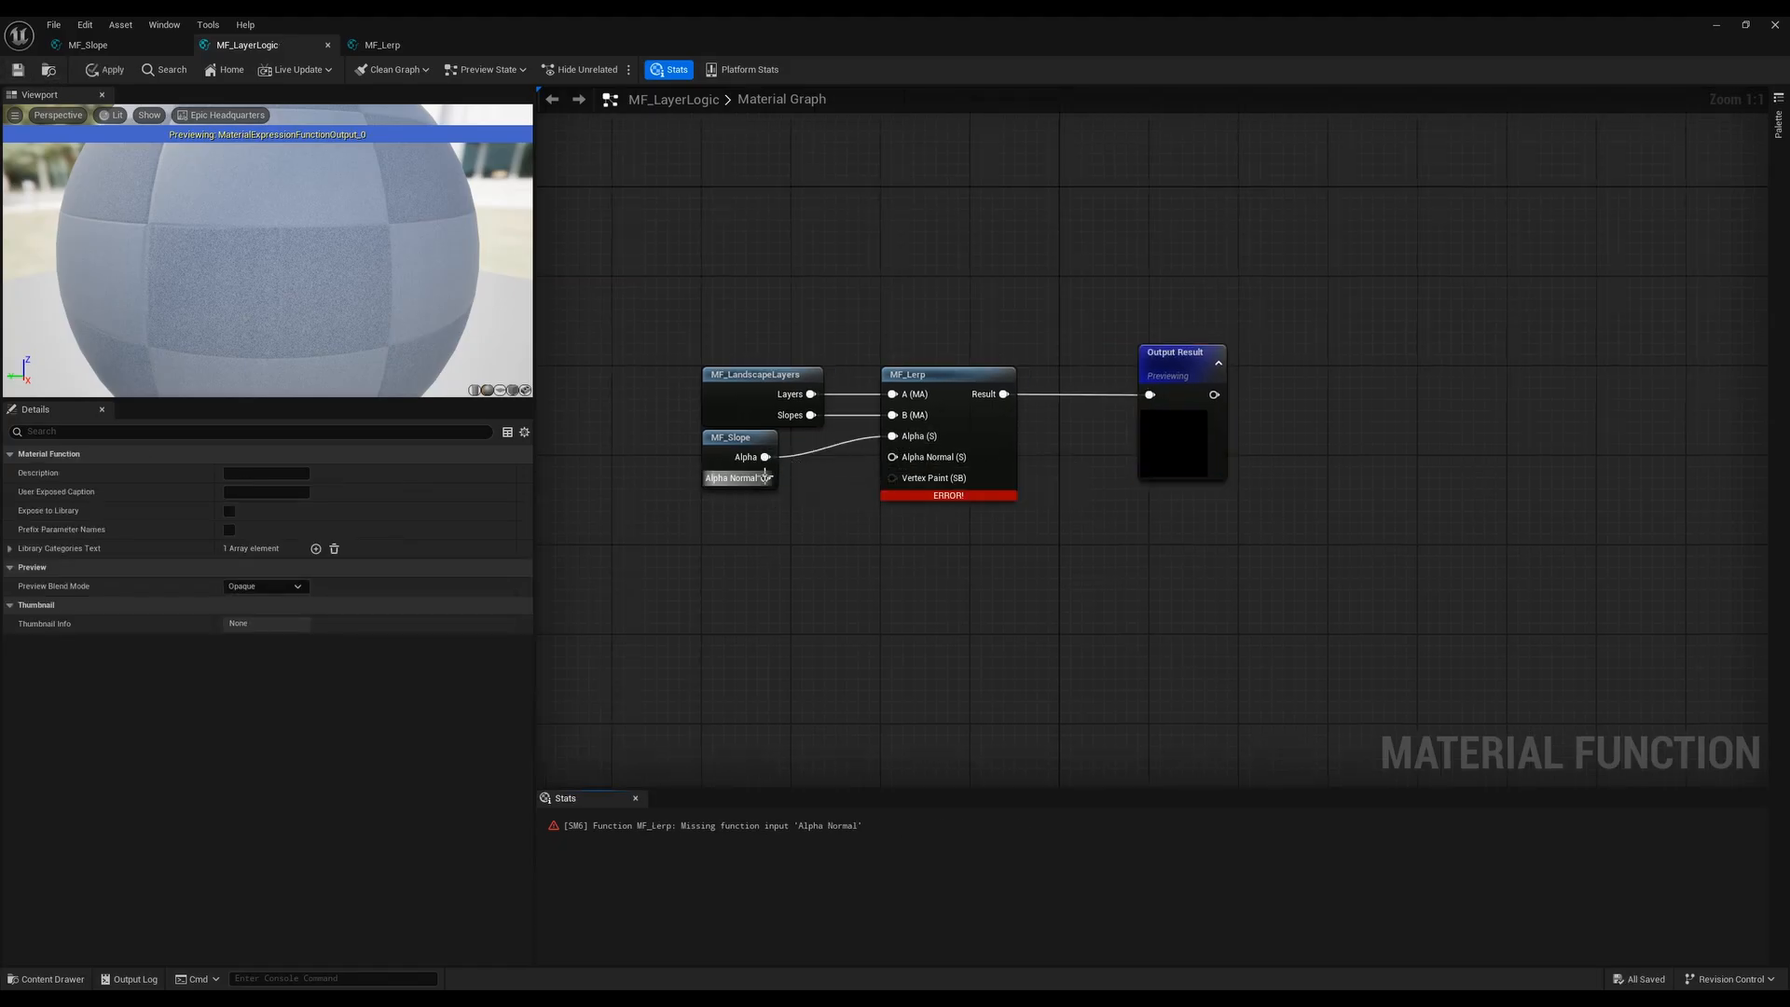
left_click_drag(765, 477, 893, 457)
left_click_drag(716, 522, 1189, 347)
key("q")
left_click(676, 399)
left_click(106, 69)
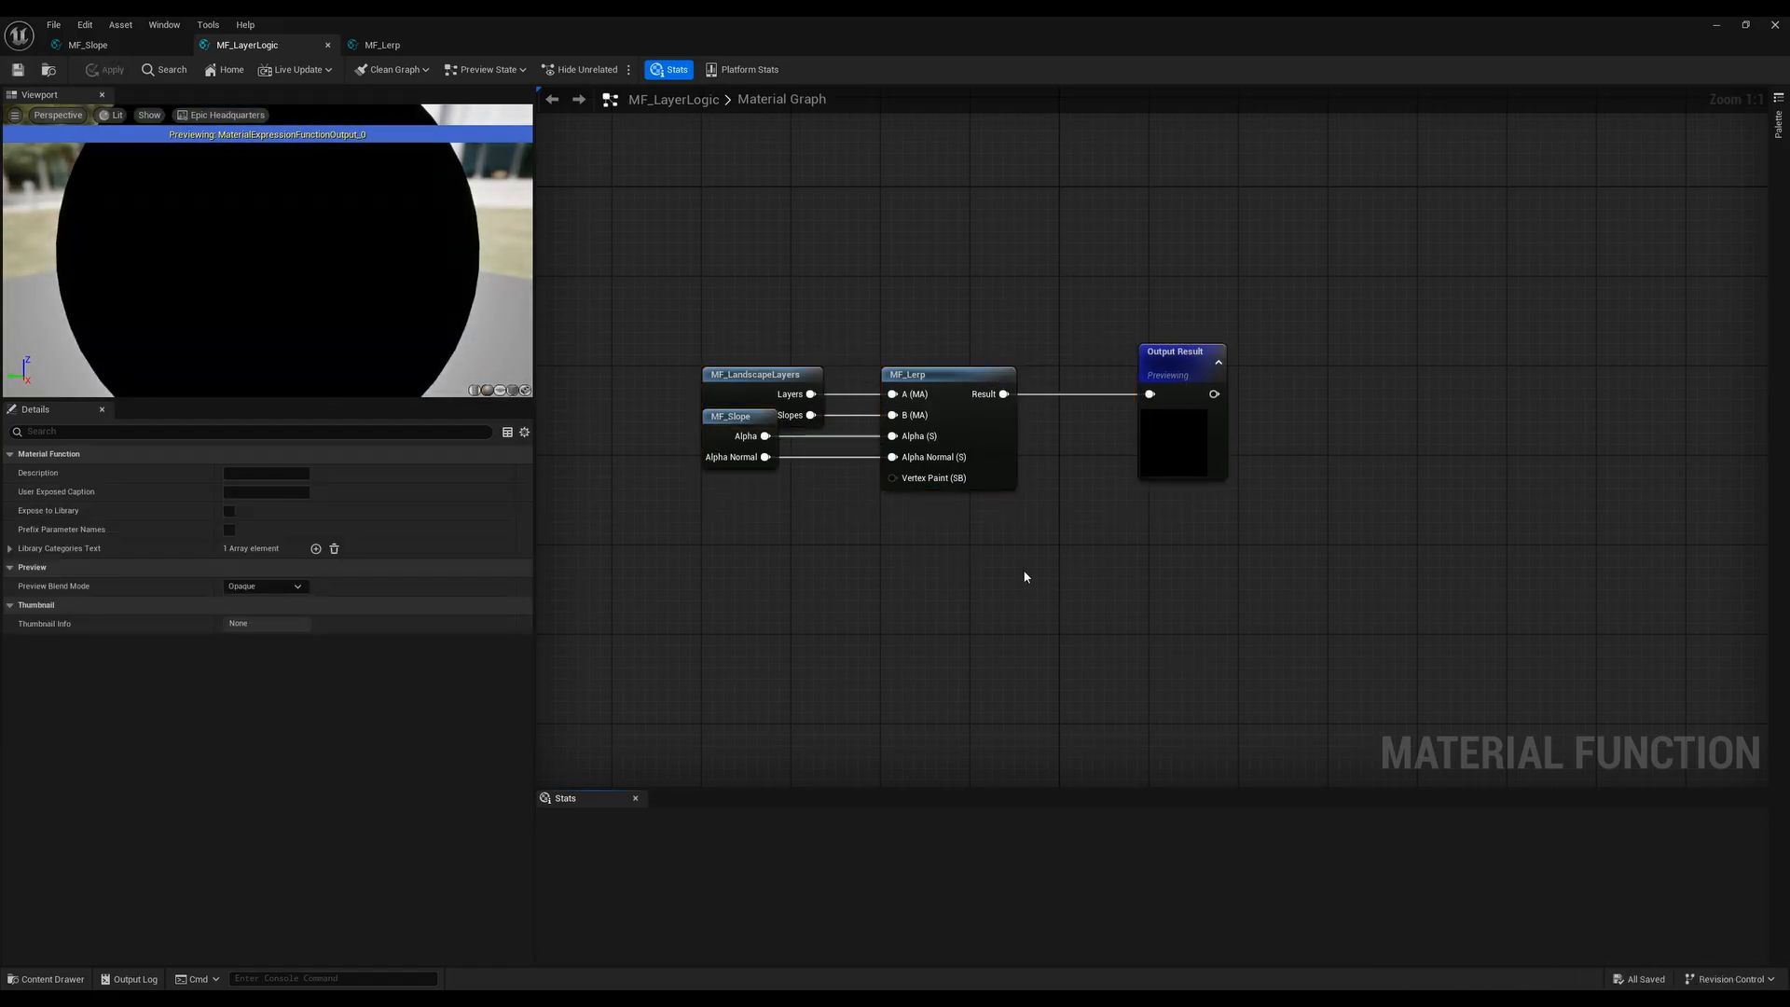
Close the MF_Lerp and MF_Slope function editors
right_click_drag(858, 602, 944, 620)
left_click_drag(728, 571, 1135, 317)
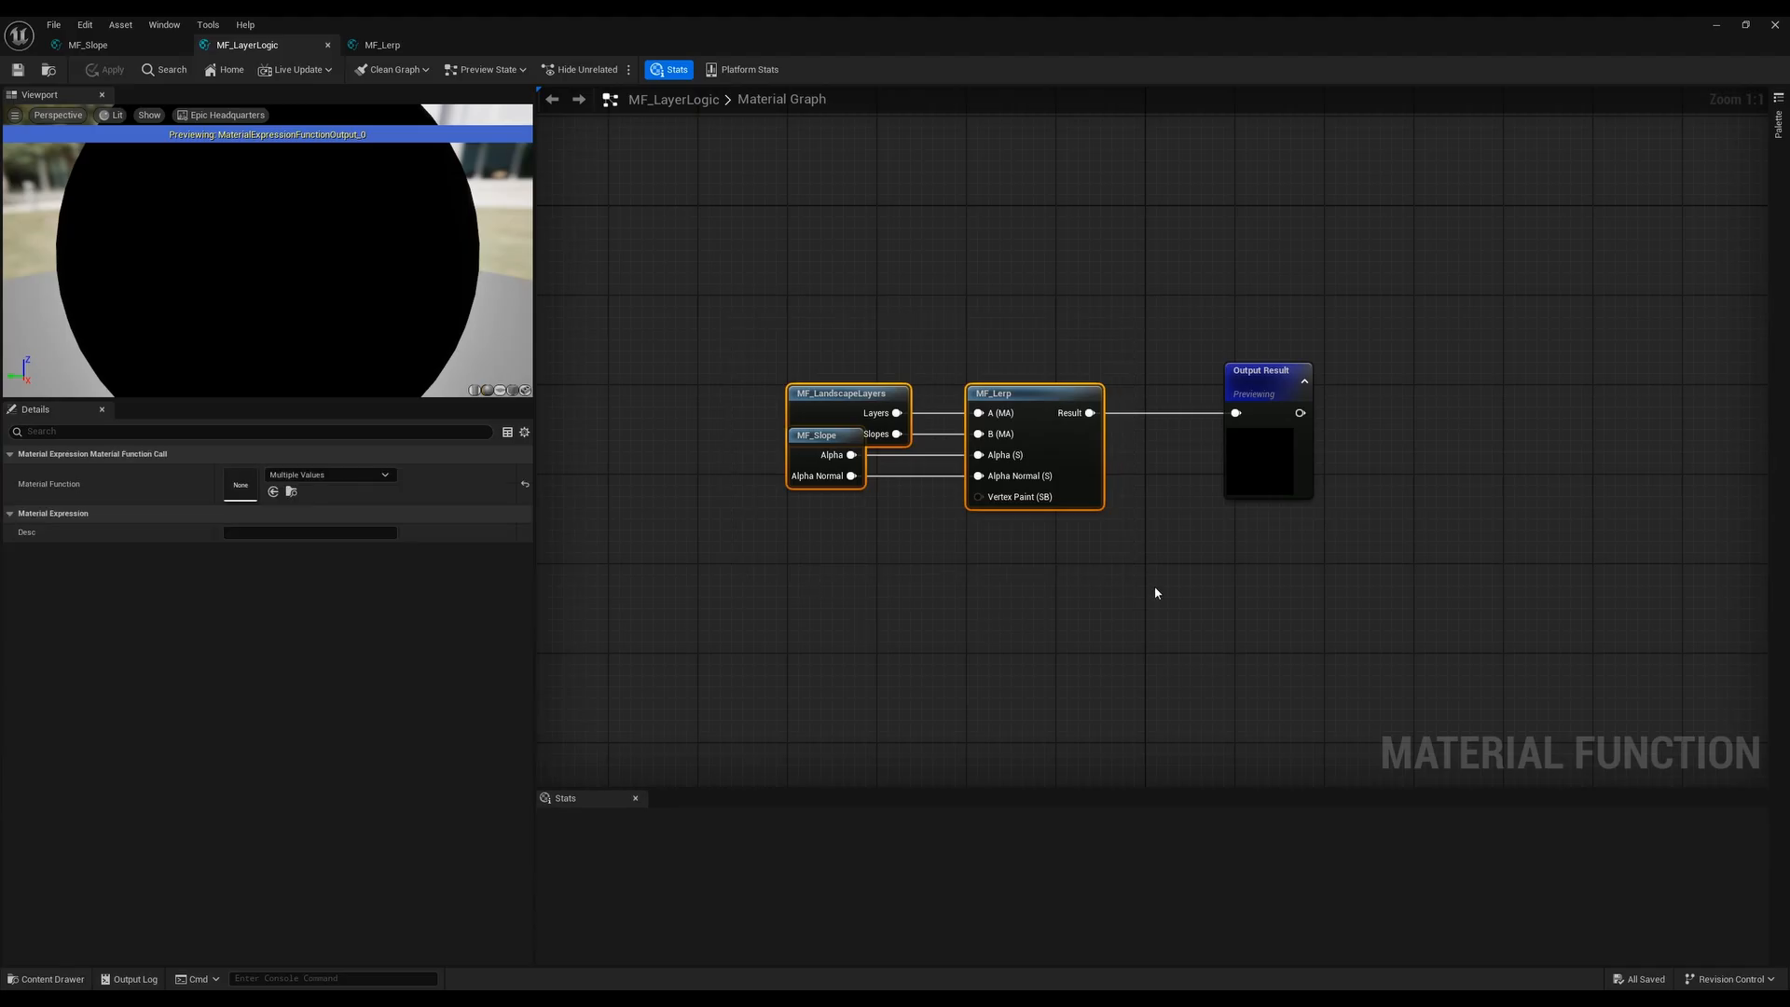
left_click(1154, 586)
left_click(384, 45)
left_click(476, 45)
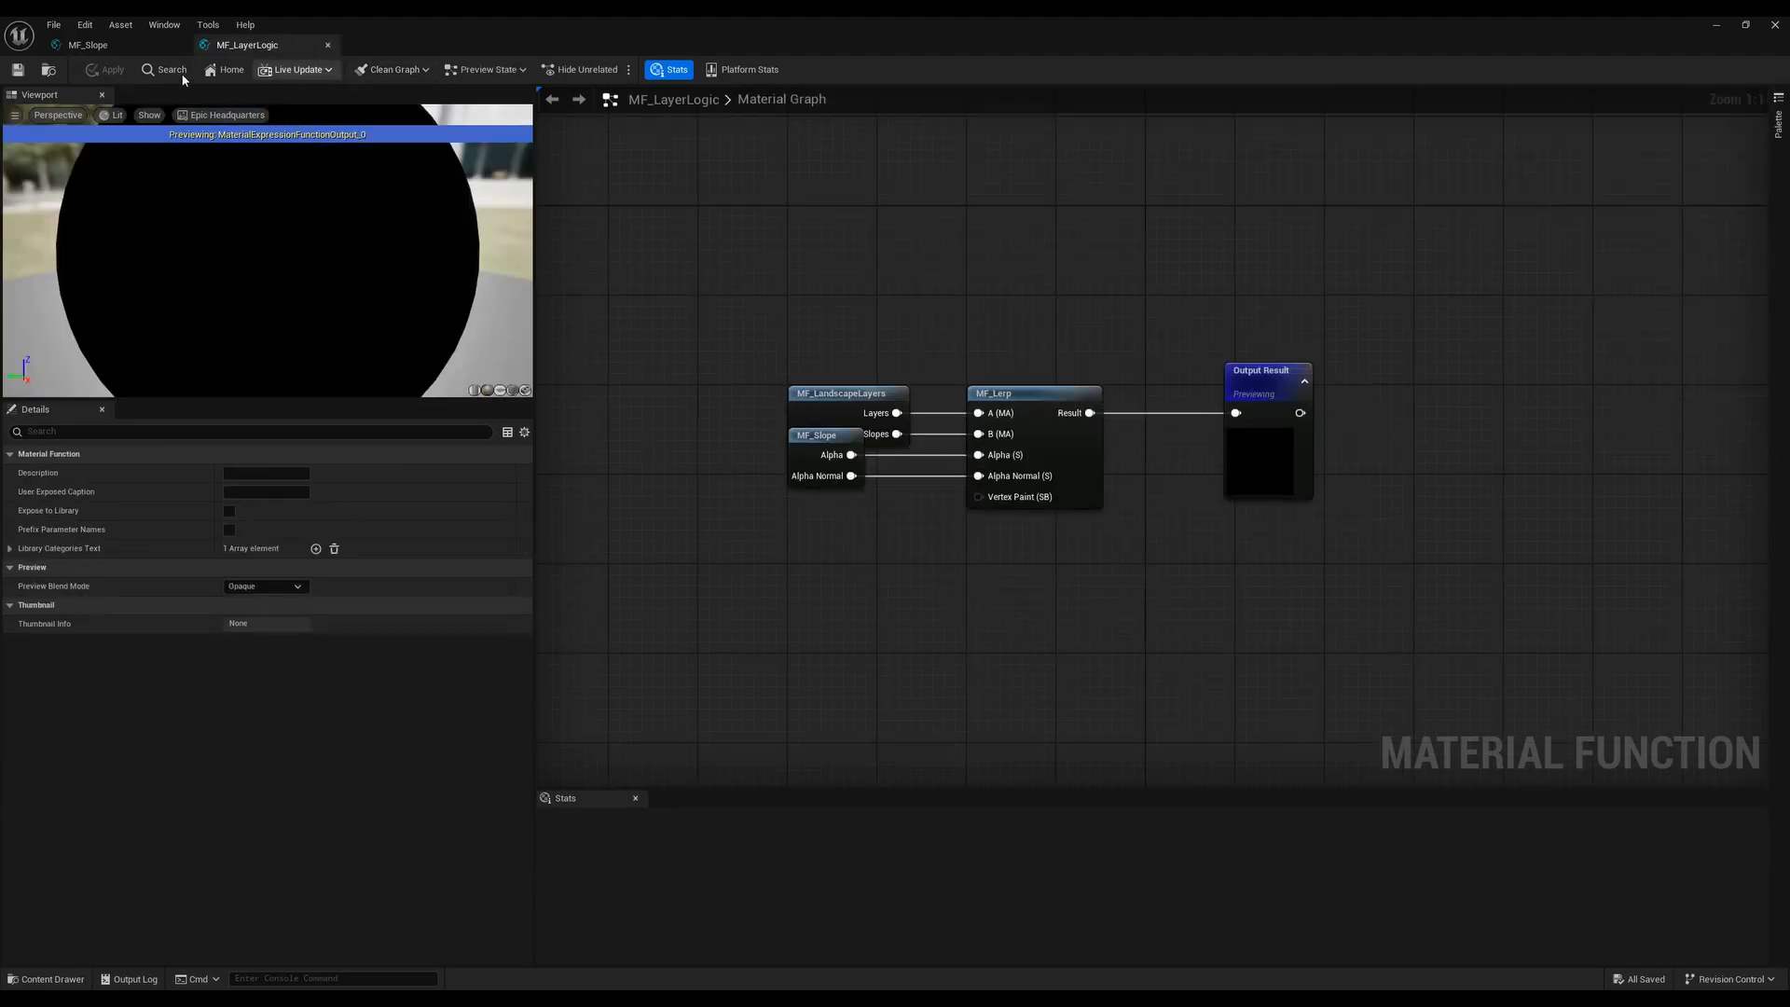
left_click(121, 45)
left_click(179, 46)
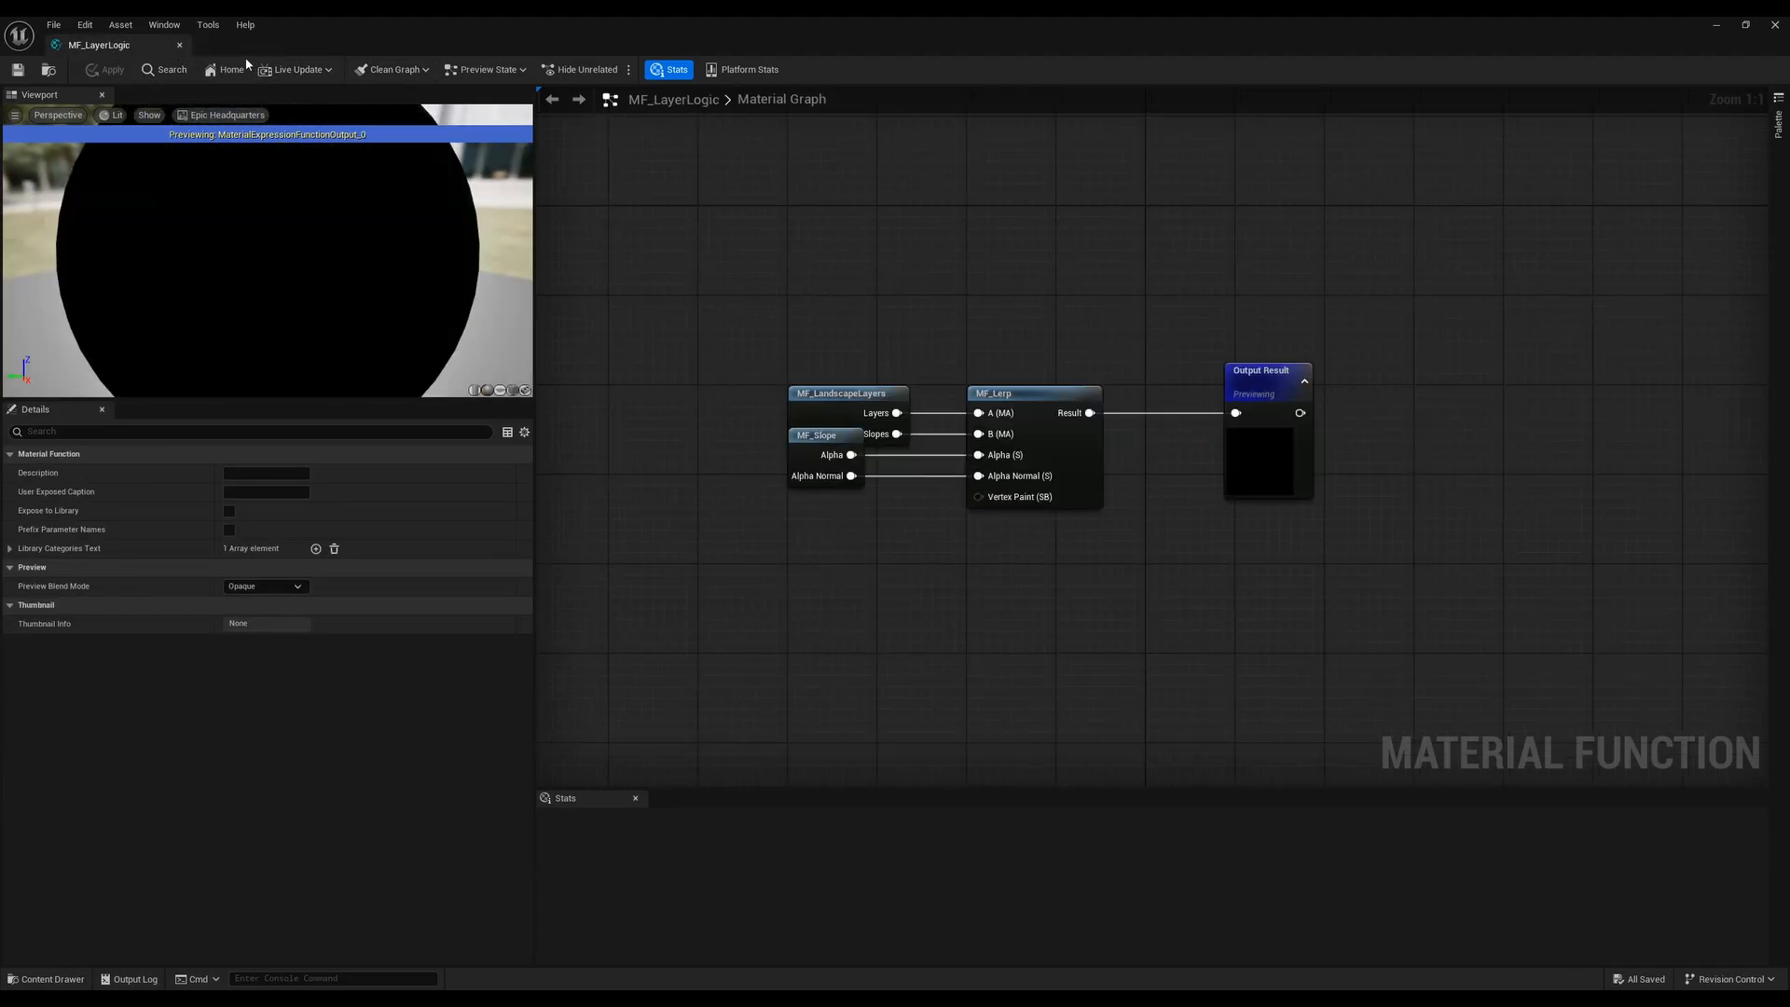
left_click_drag(723, 591, 1385, 311)
left_click(983, 569)
left_click(848, 397)
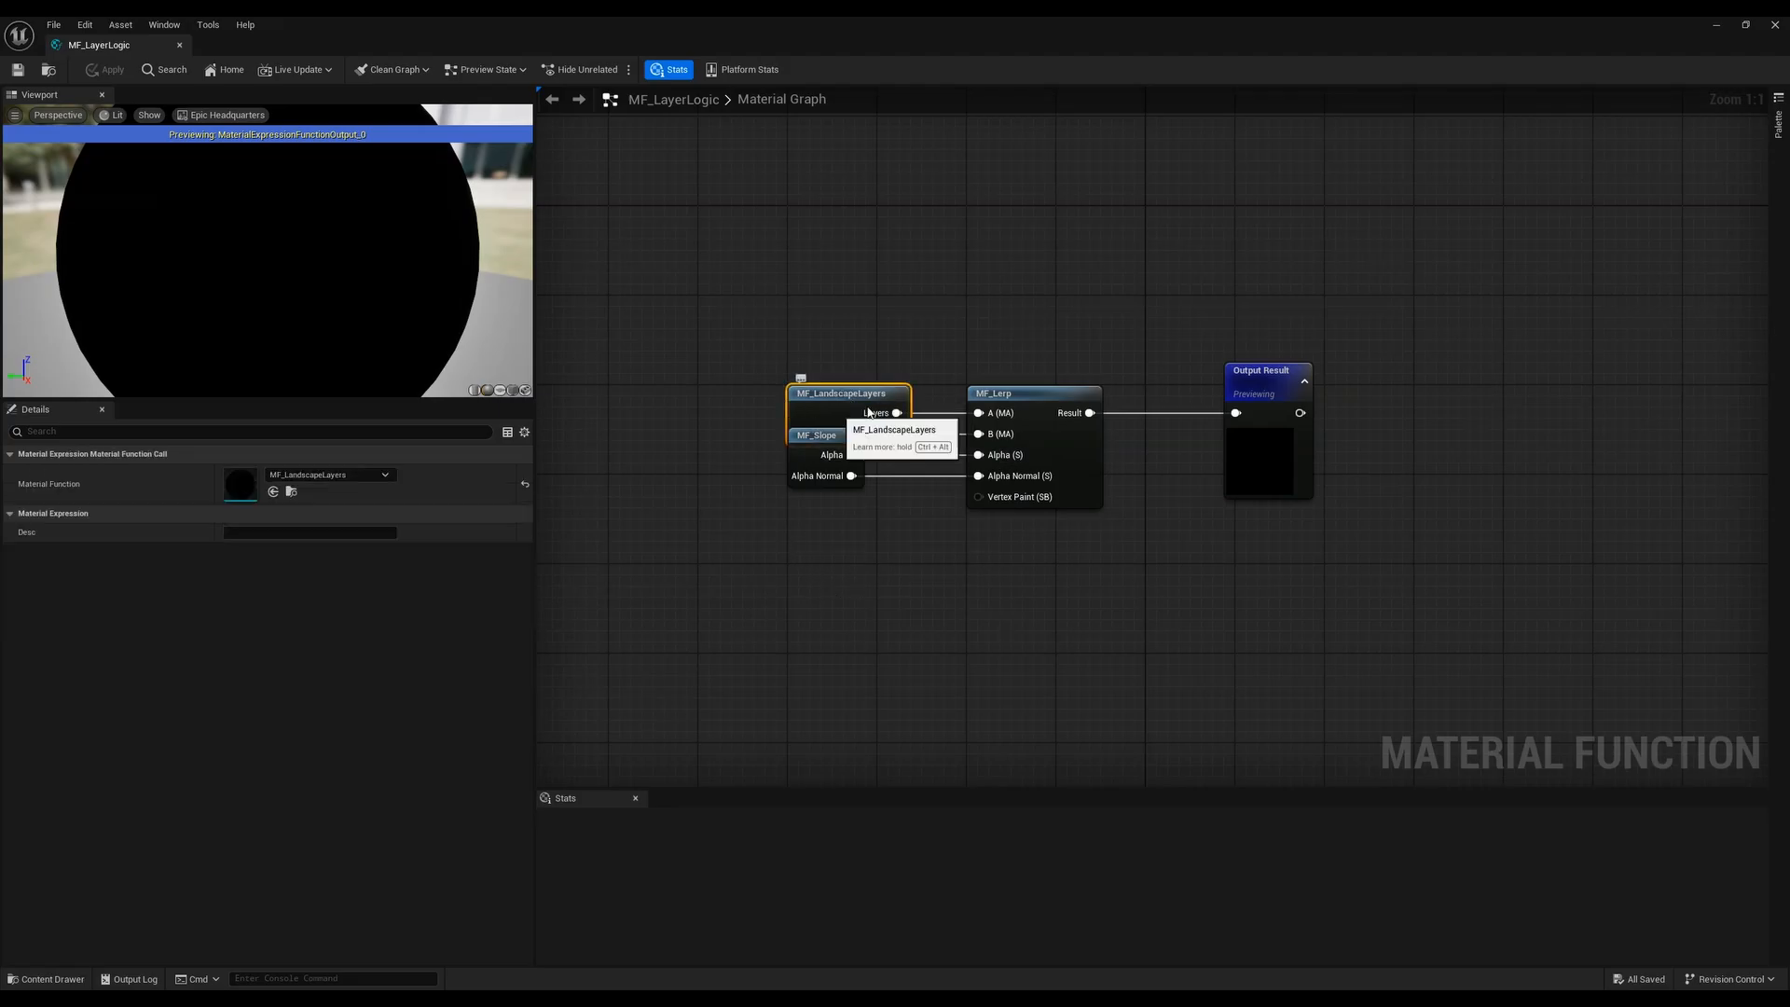
left_click(818, 380)
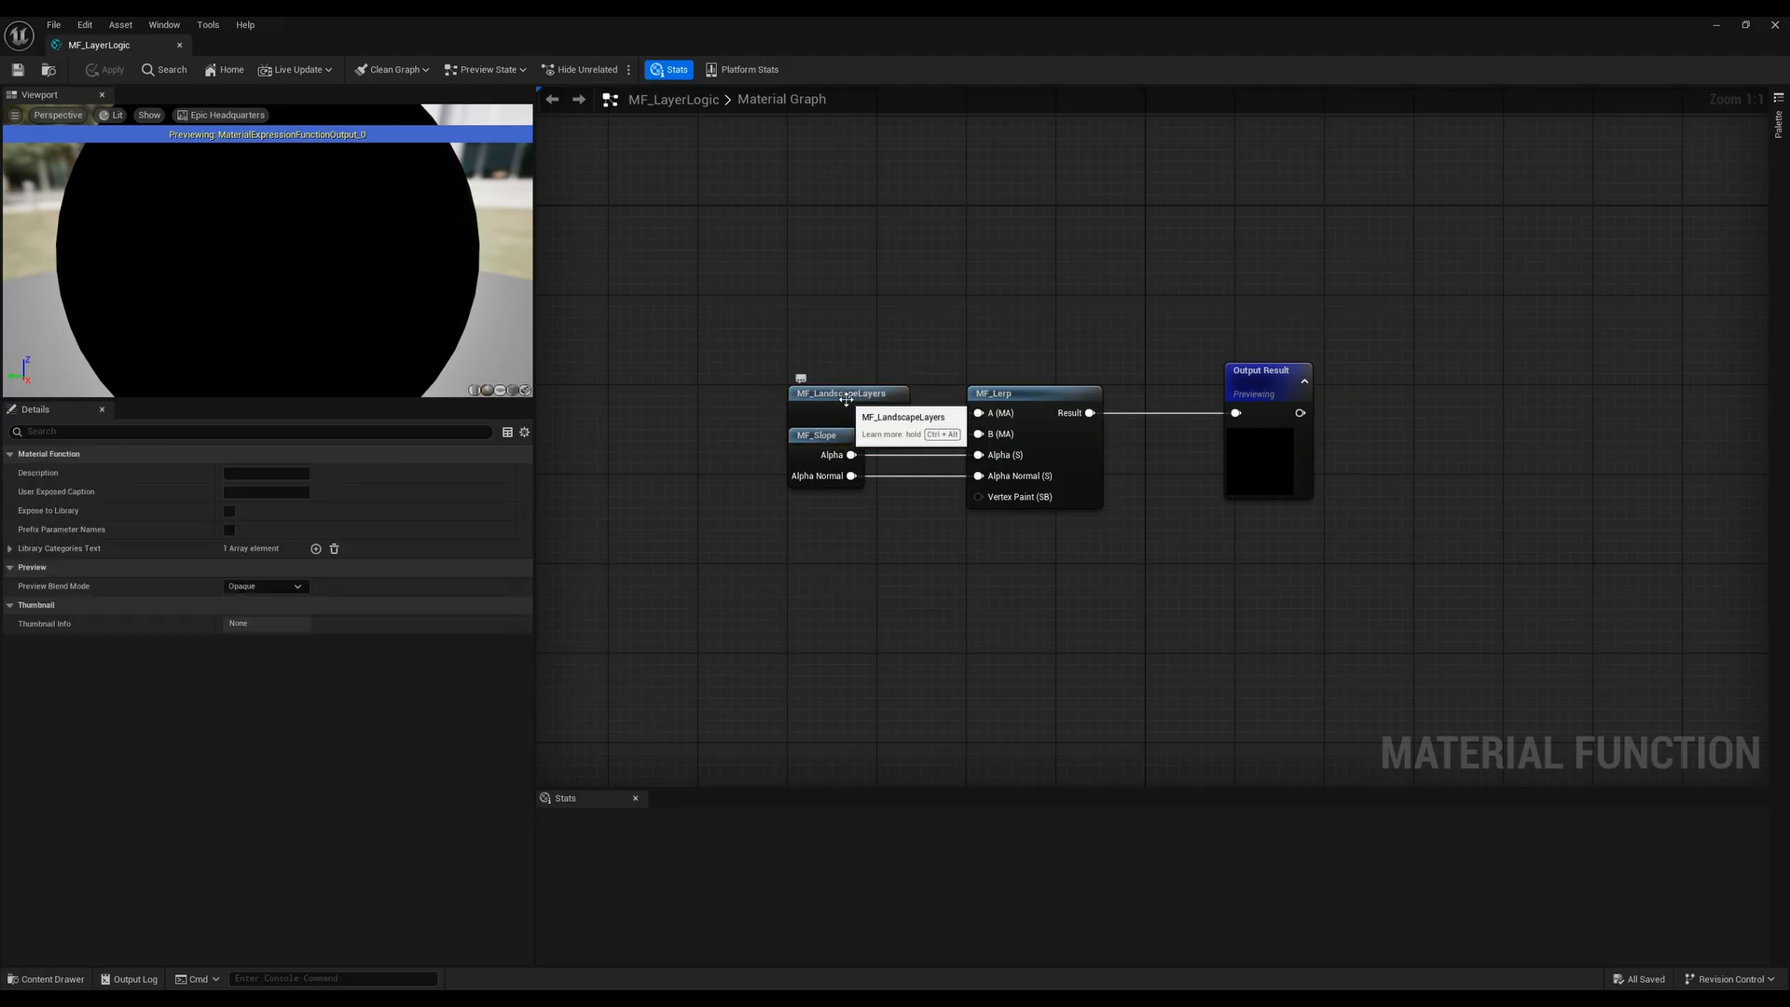
Open the M_Landscape material from the Landscape folder
left_click(80, 980)
left_click(813, 556)
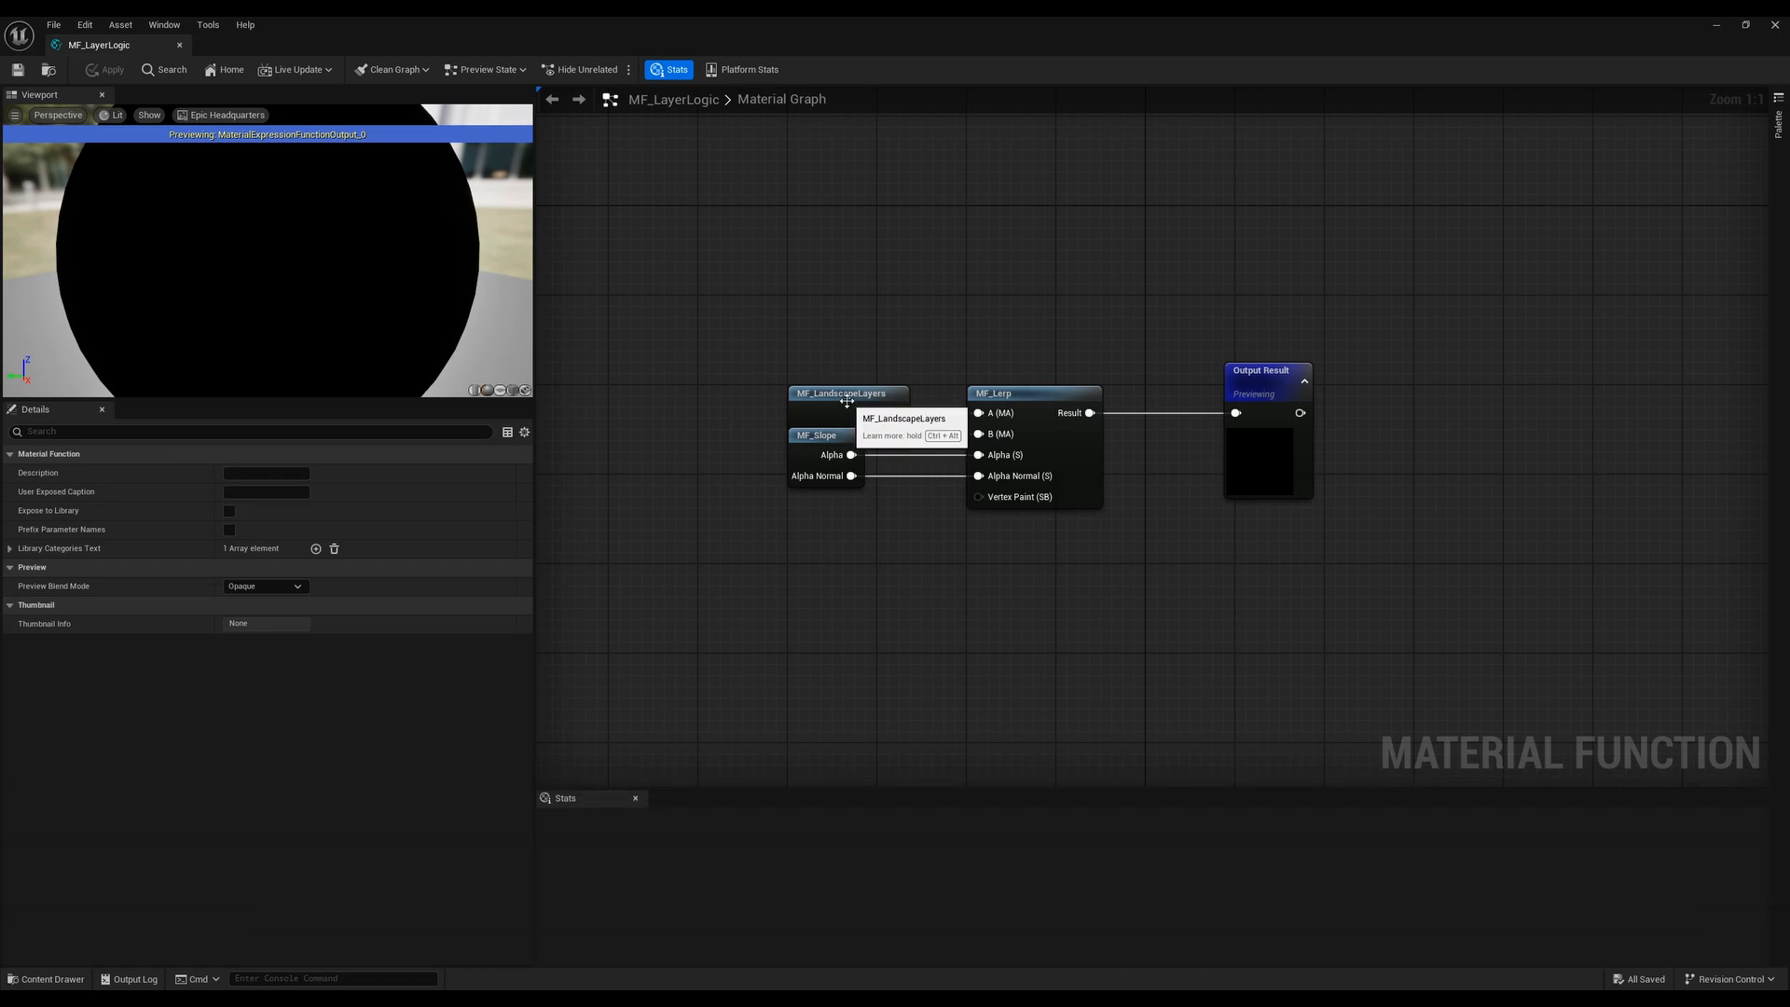
left_click(847, 402)
left_click(57, 980)
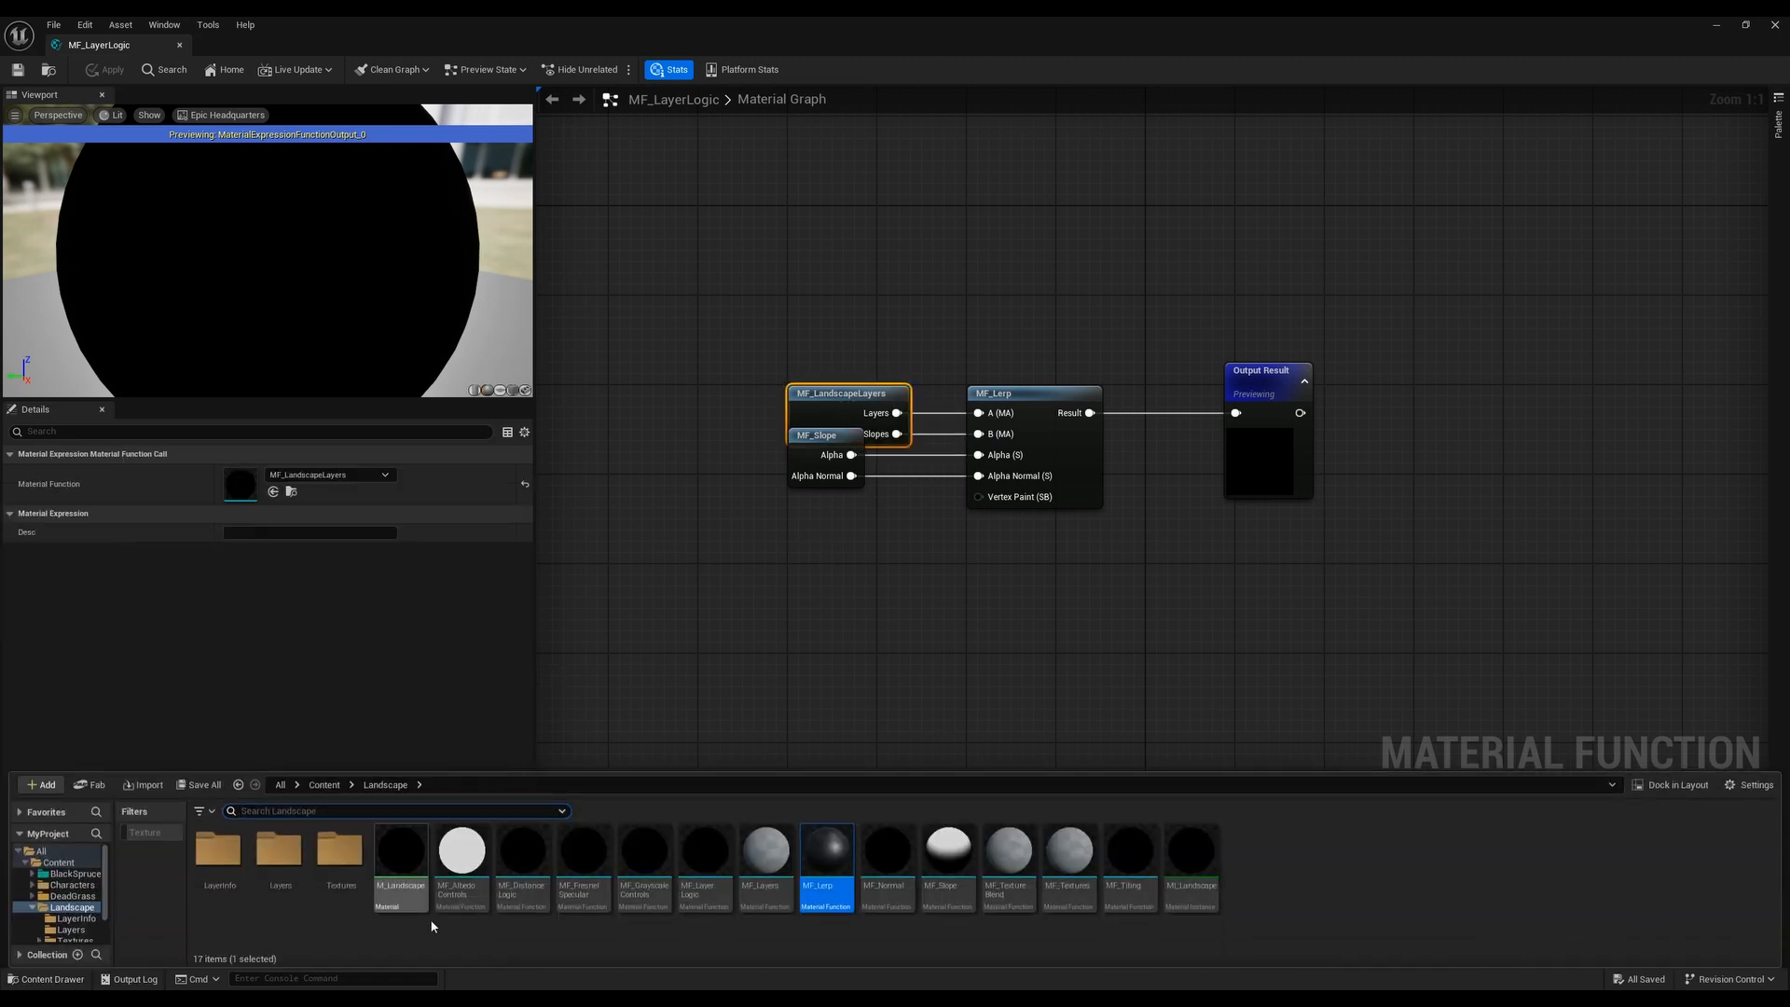
left_click(402, 853)
double_click(399, 870)
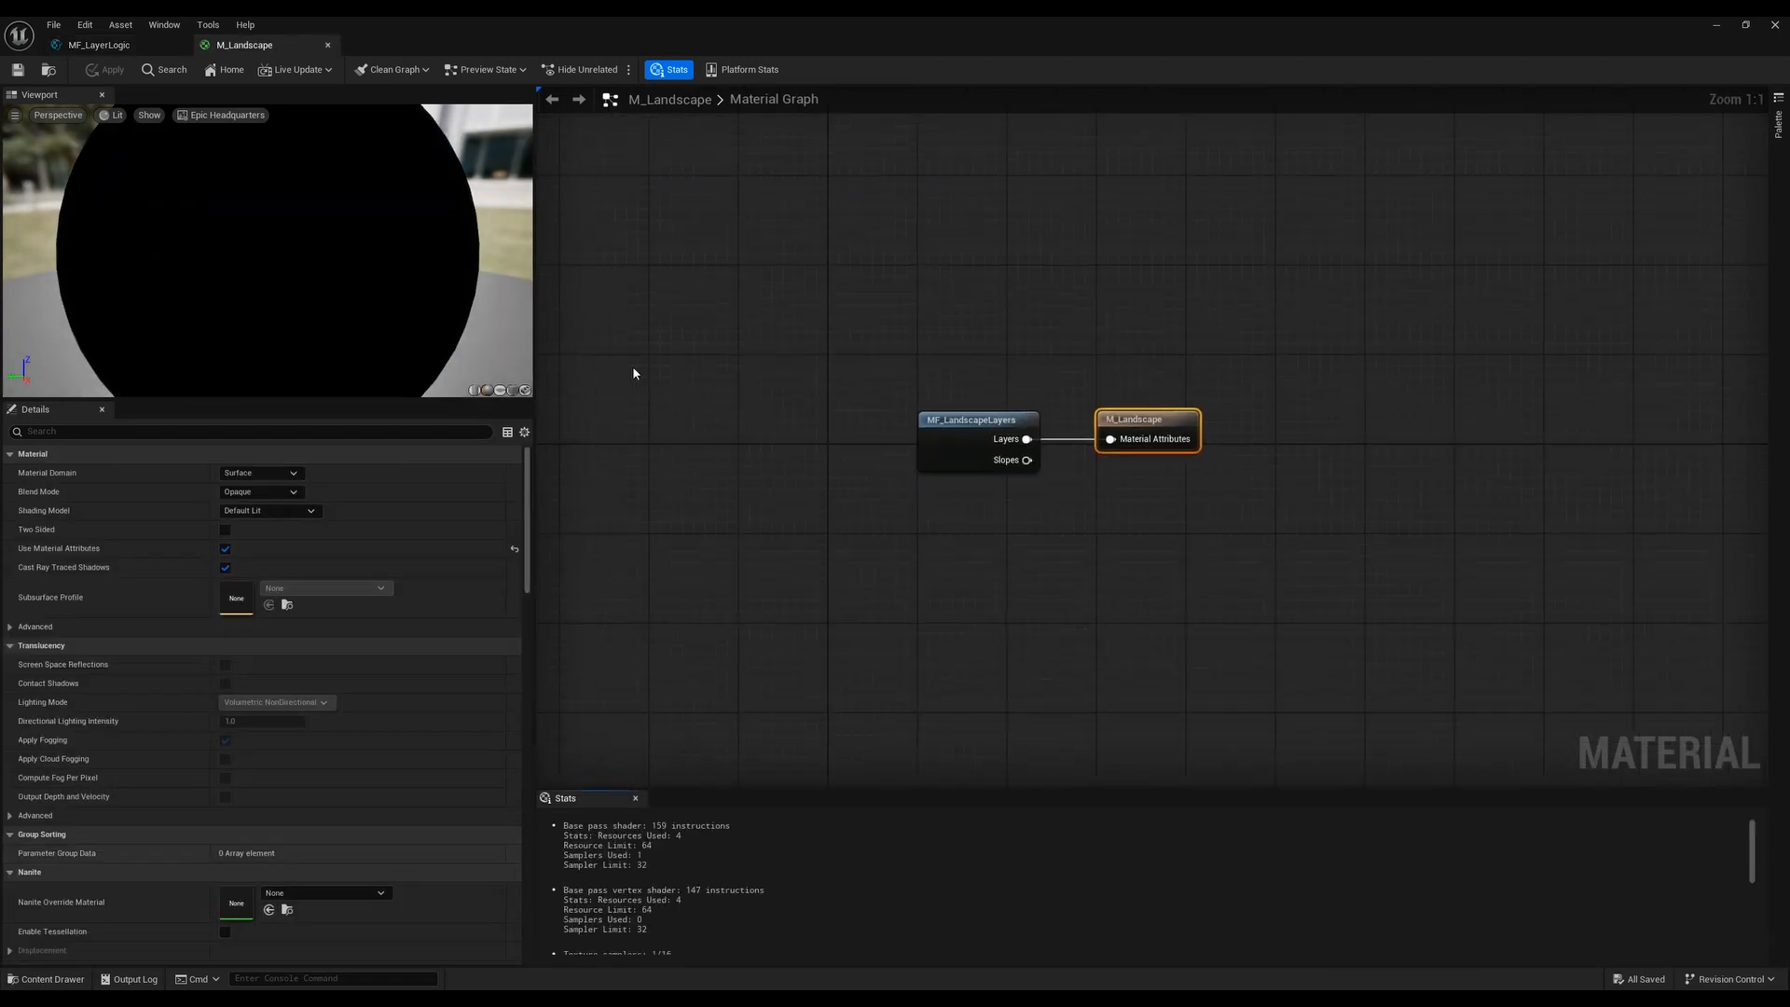
Delete the MF_LandscapeLayers node from the M_Landscape graph and place M_Landscape ahead of MF_LayerLogic among the open editors
right_click_drag(866, 544, 905, 540)
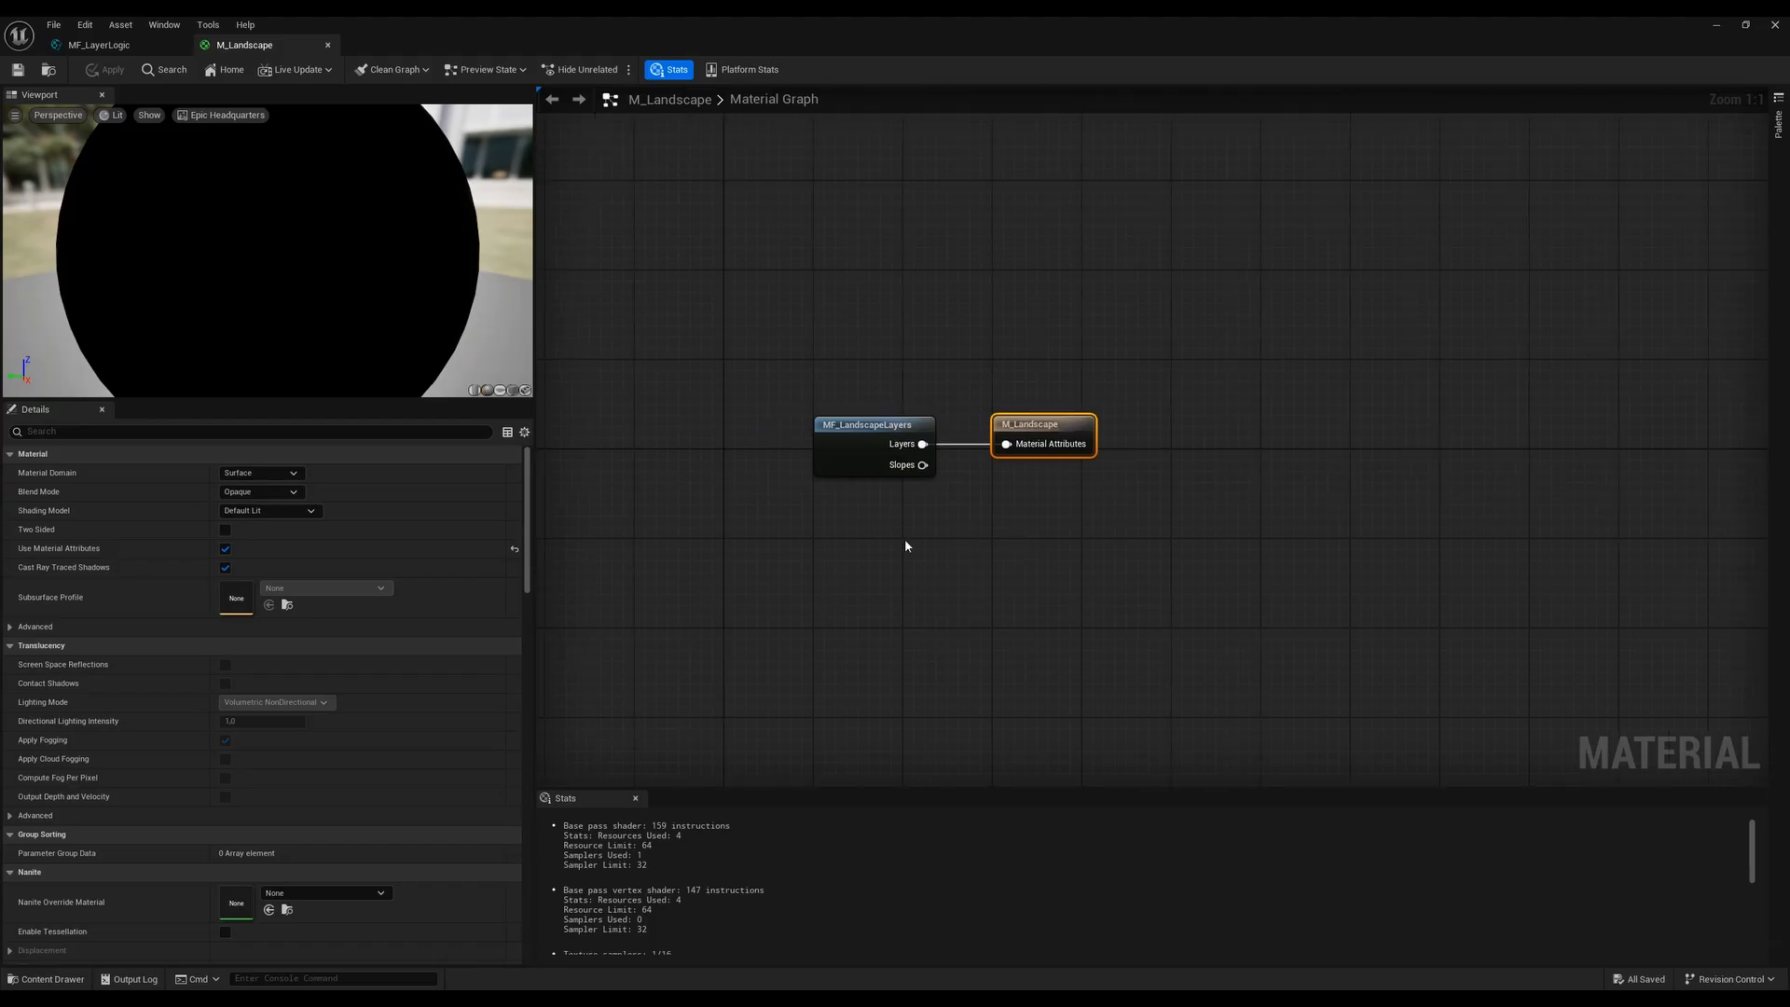
left_click(904, 541)
right_click_drag(1021, 552, 961, 553)
left_click(761, 465)
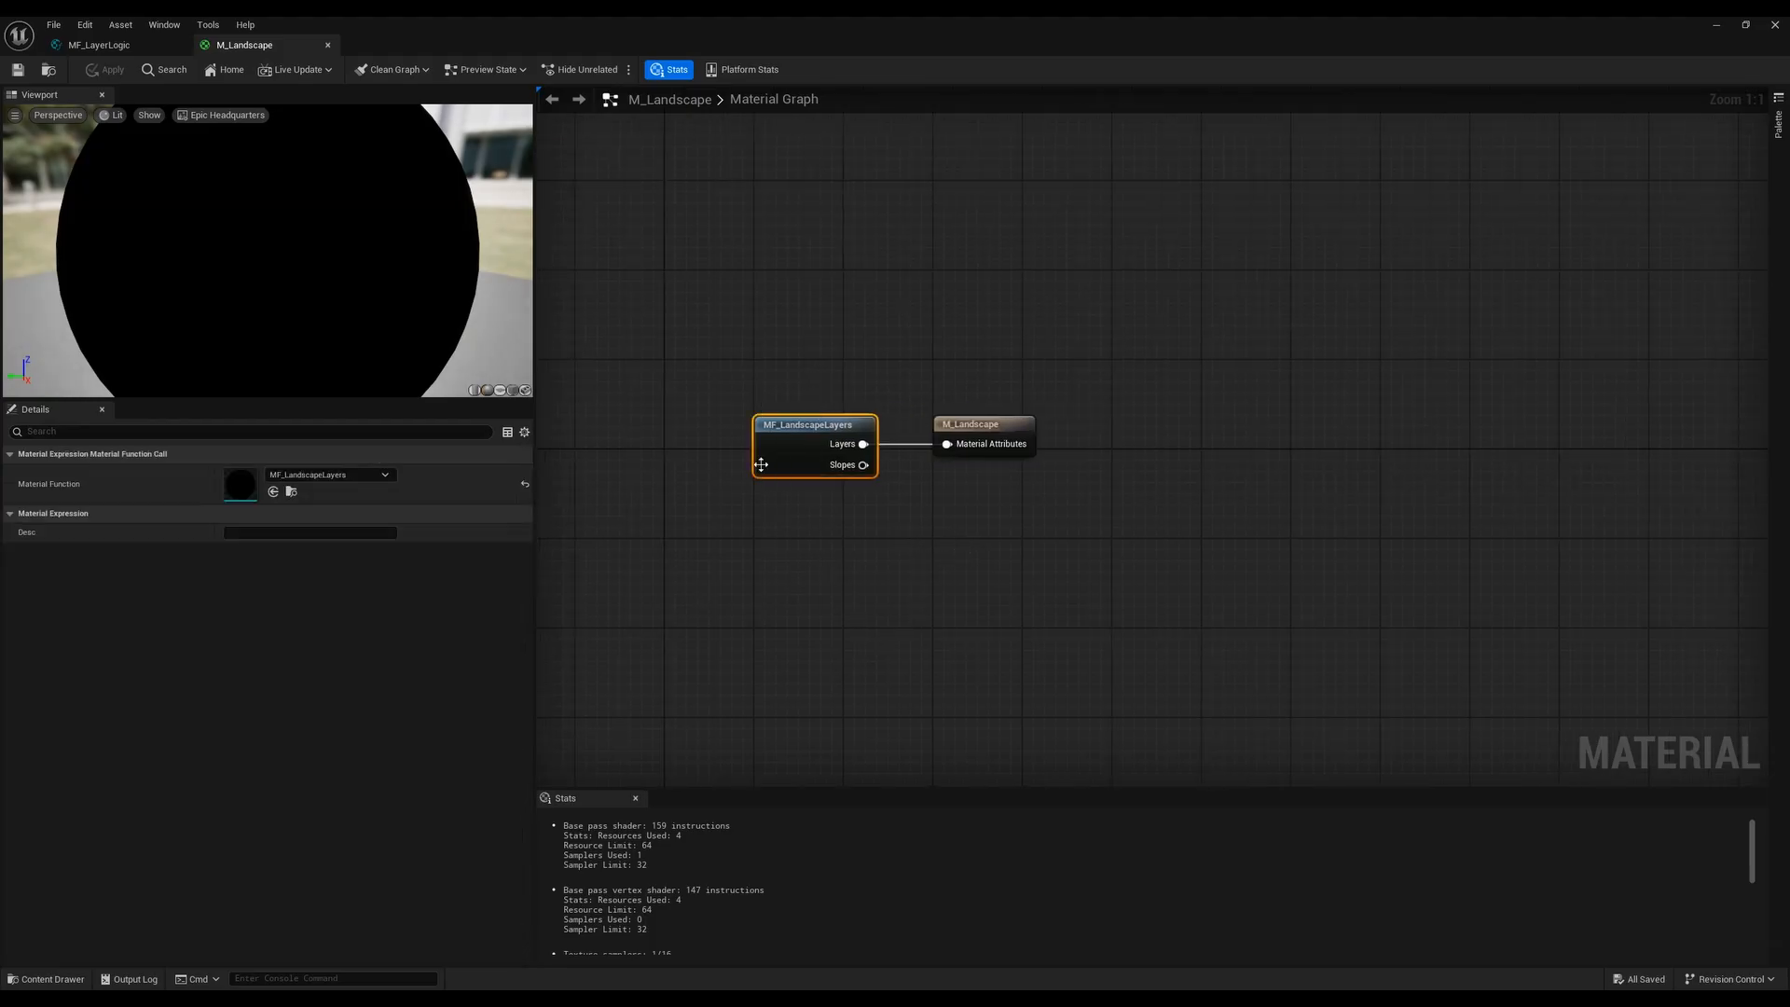
right_click_drag(760, 543, 823, 541)
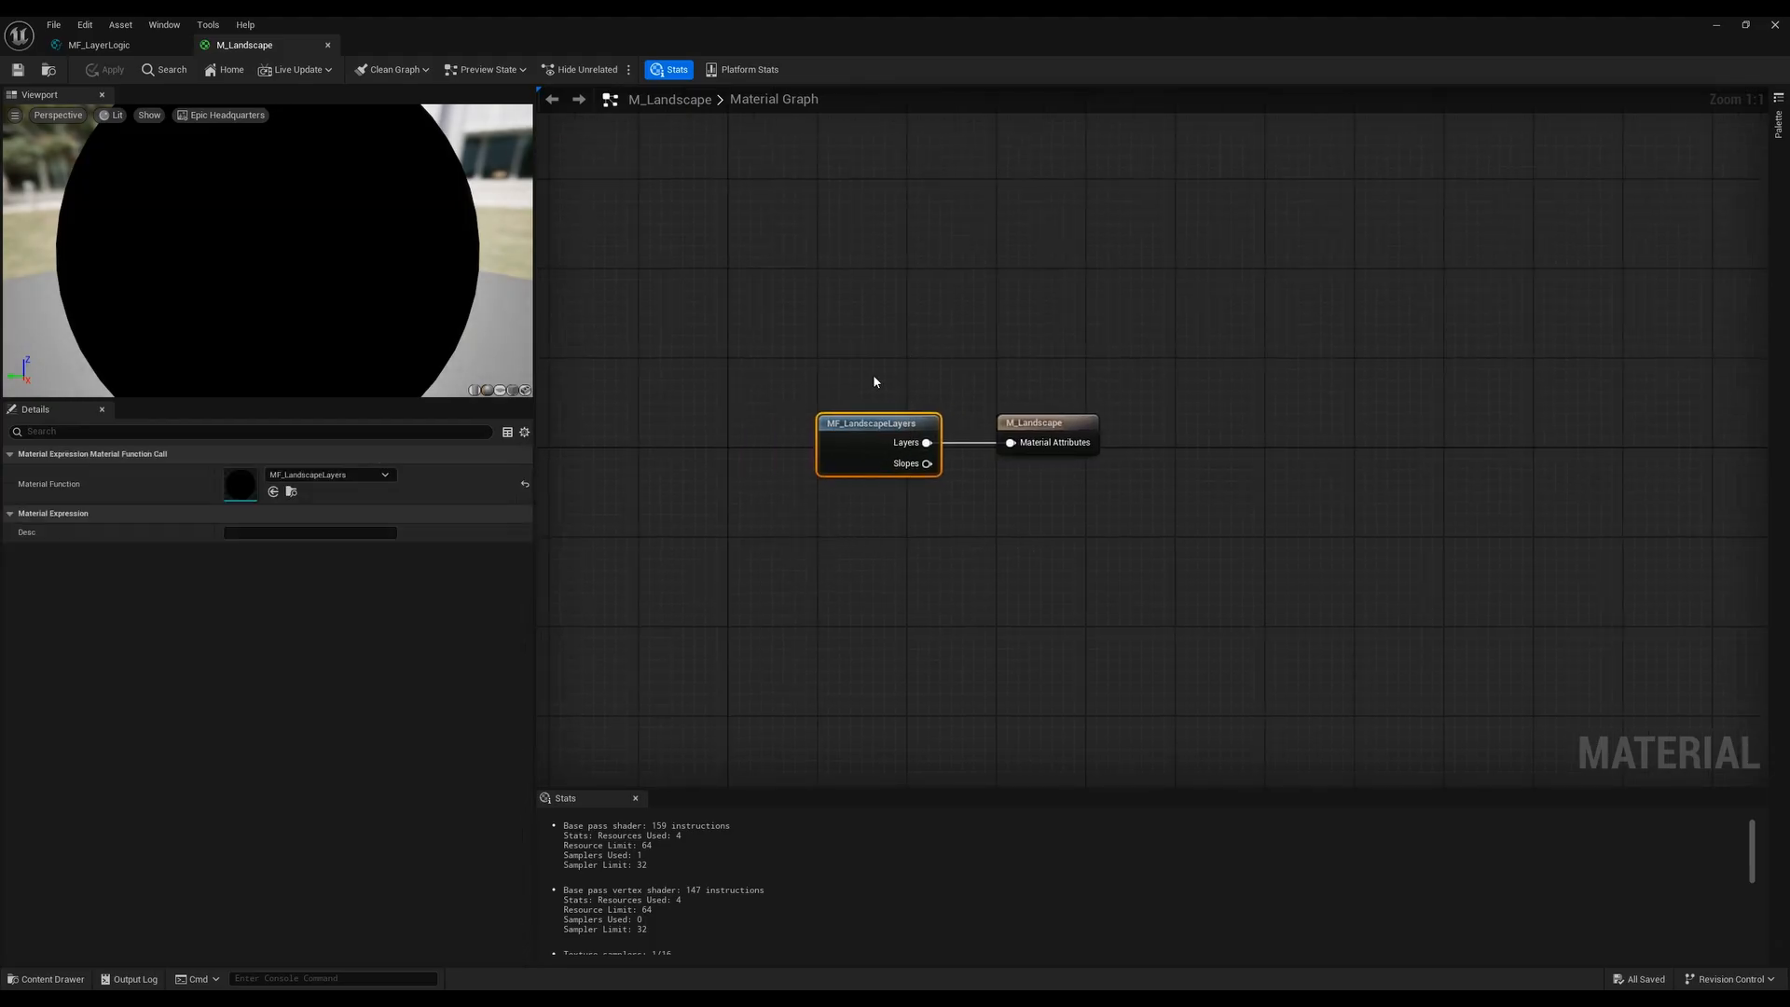
key("Delete")
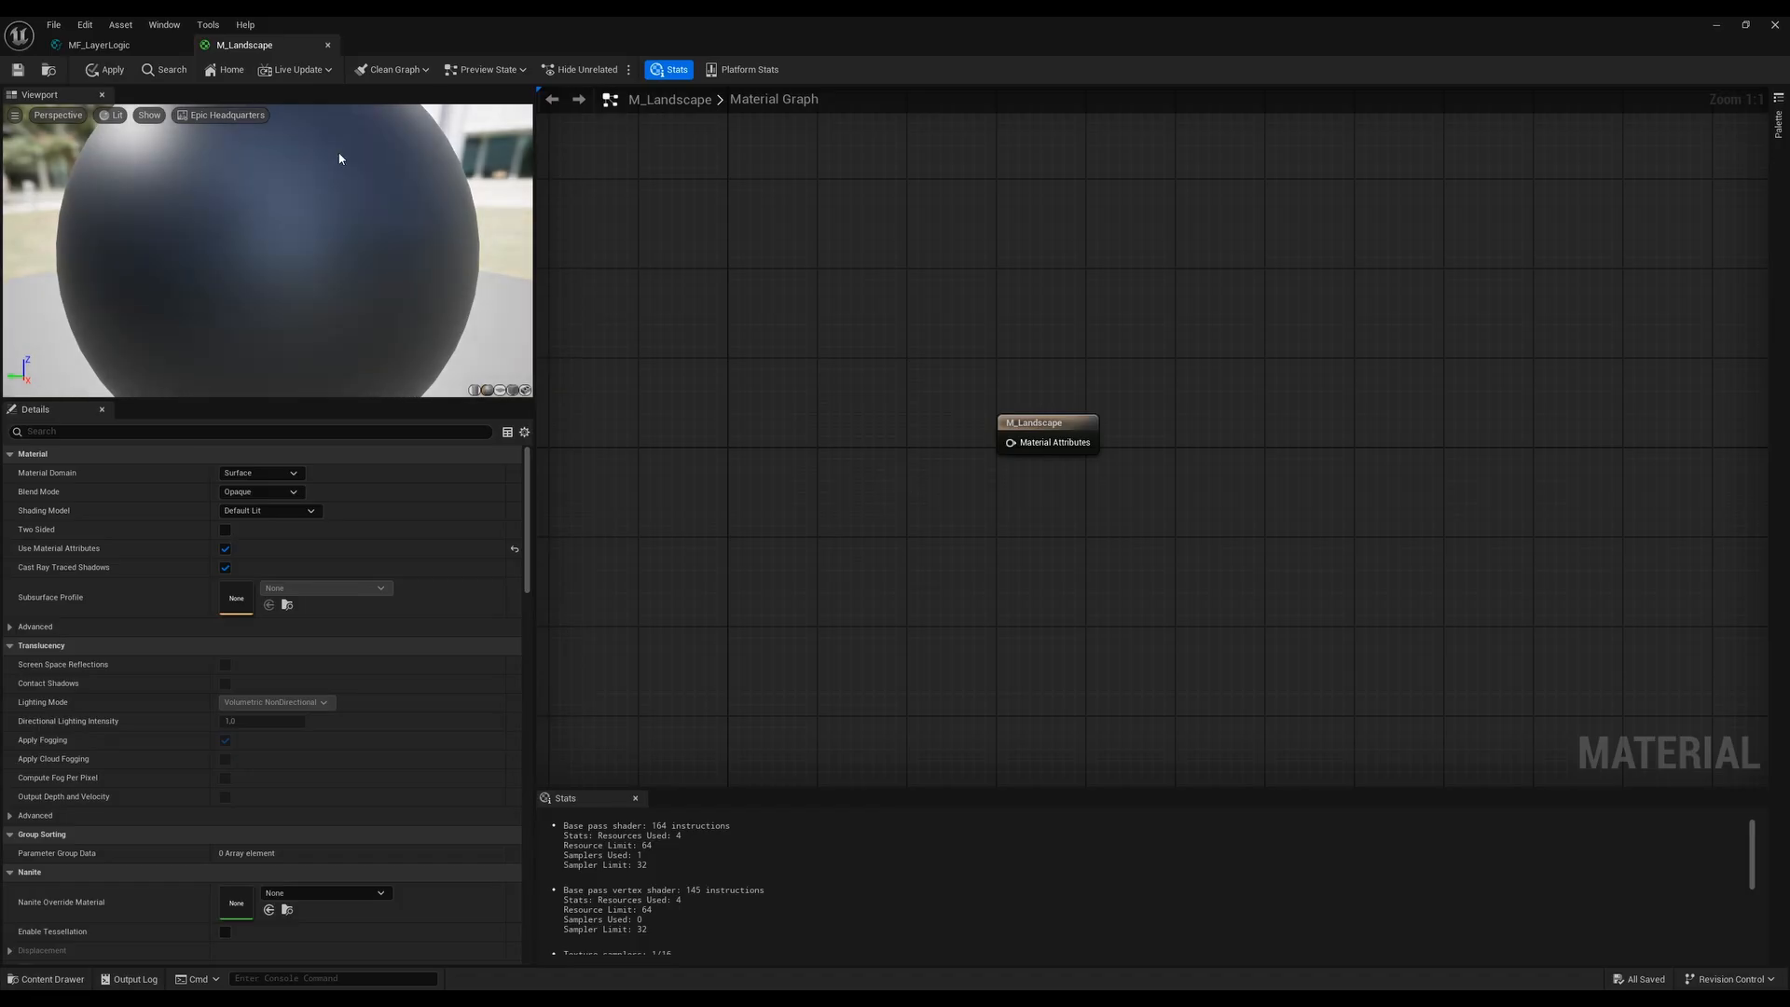
left_click_drag(245, 48, 110, 47)
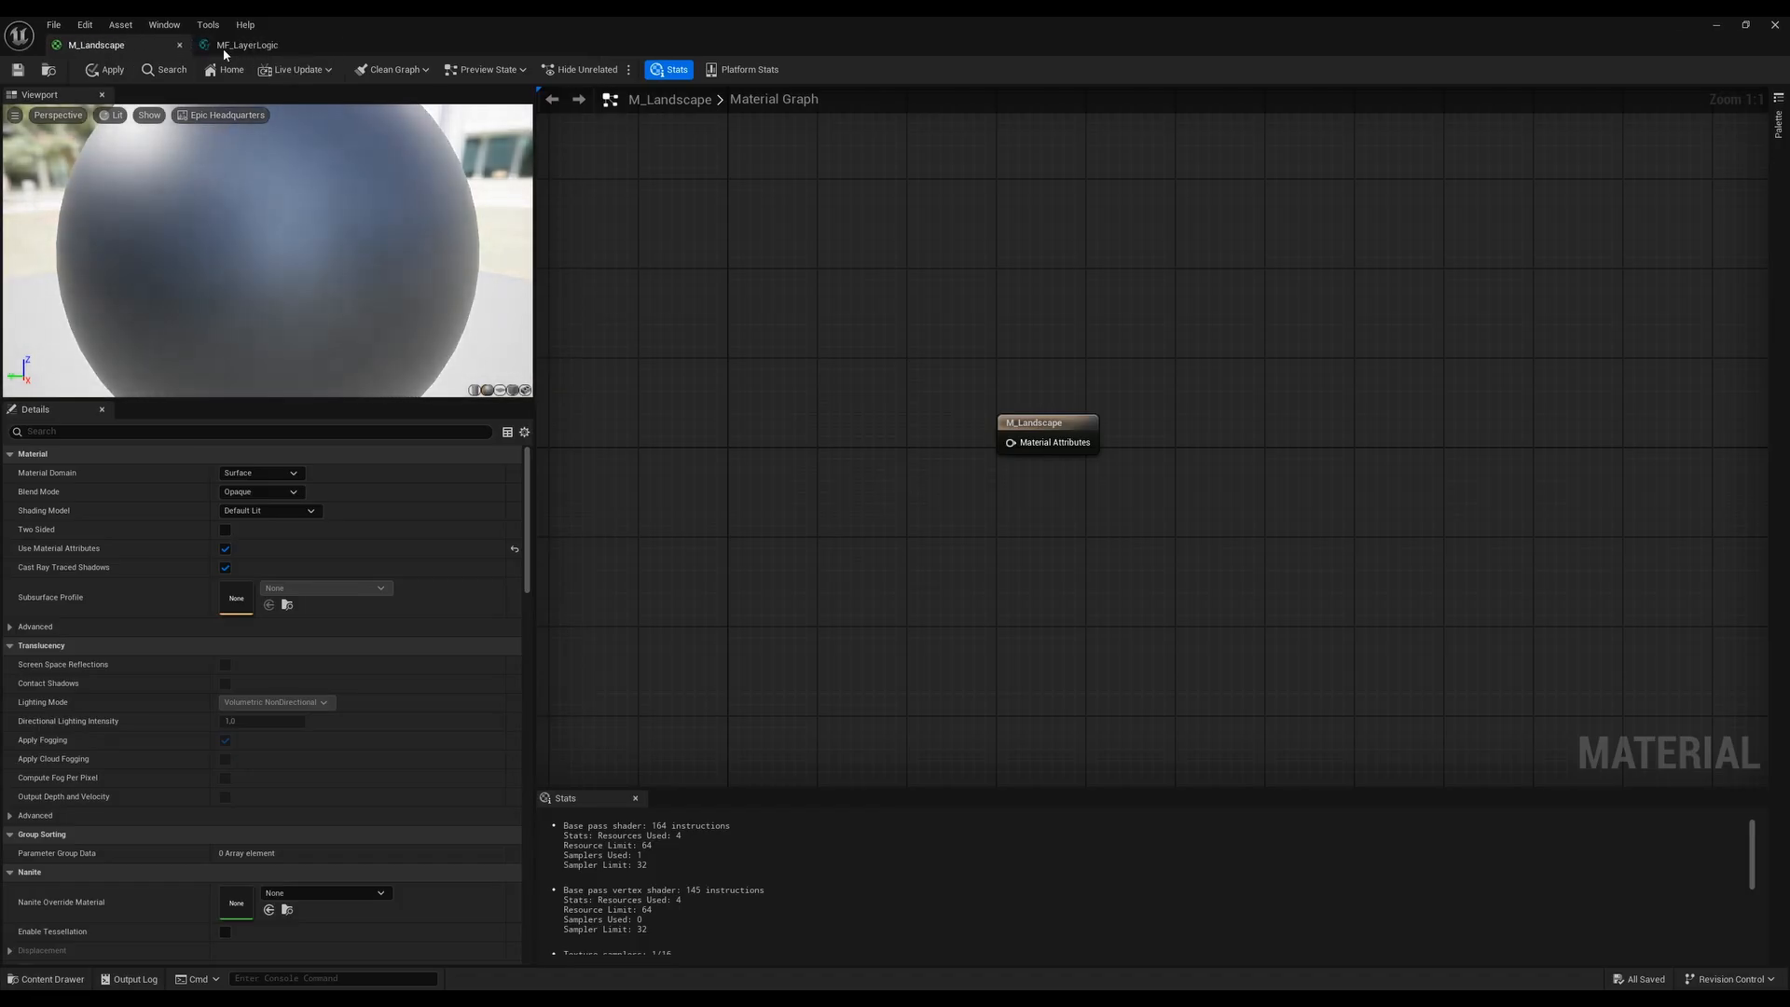
Review the node chain in MF_LayerLogic against the M_Landscape graph, ending on M_Landscape
left_click(261, 49)
left_click(950, 540)
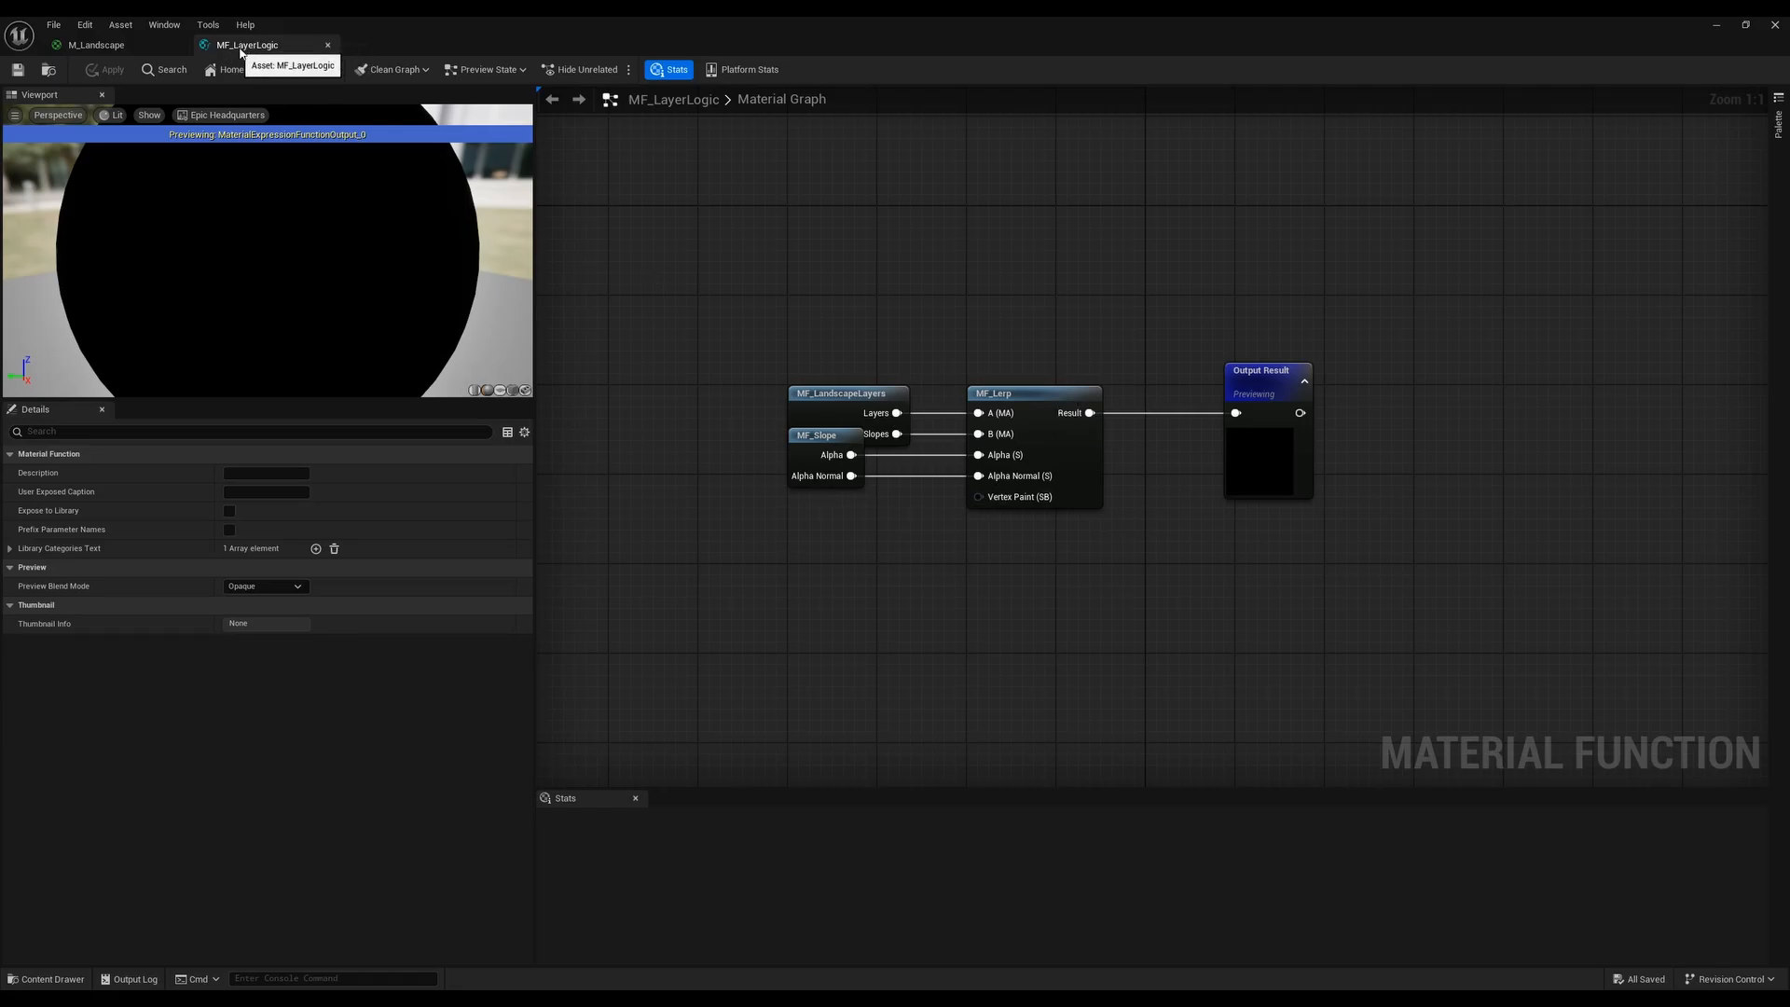
left_click_drag(771, 551, 993, 419)
left_click(825, 527)
left_click(859, 394)
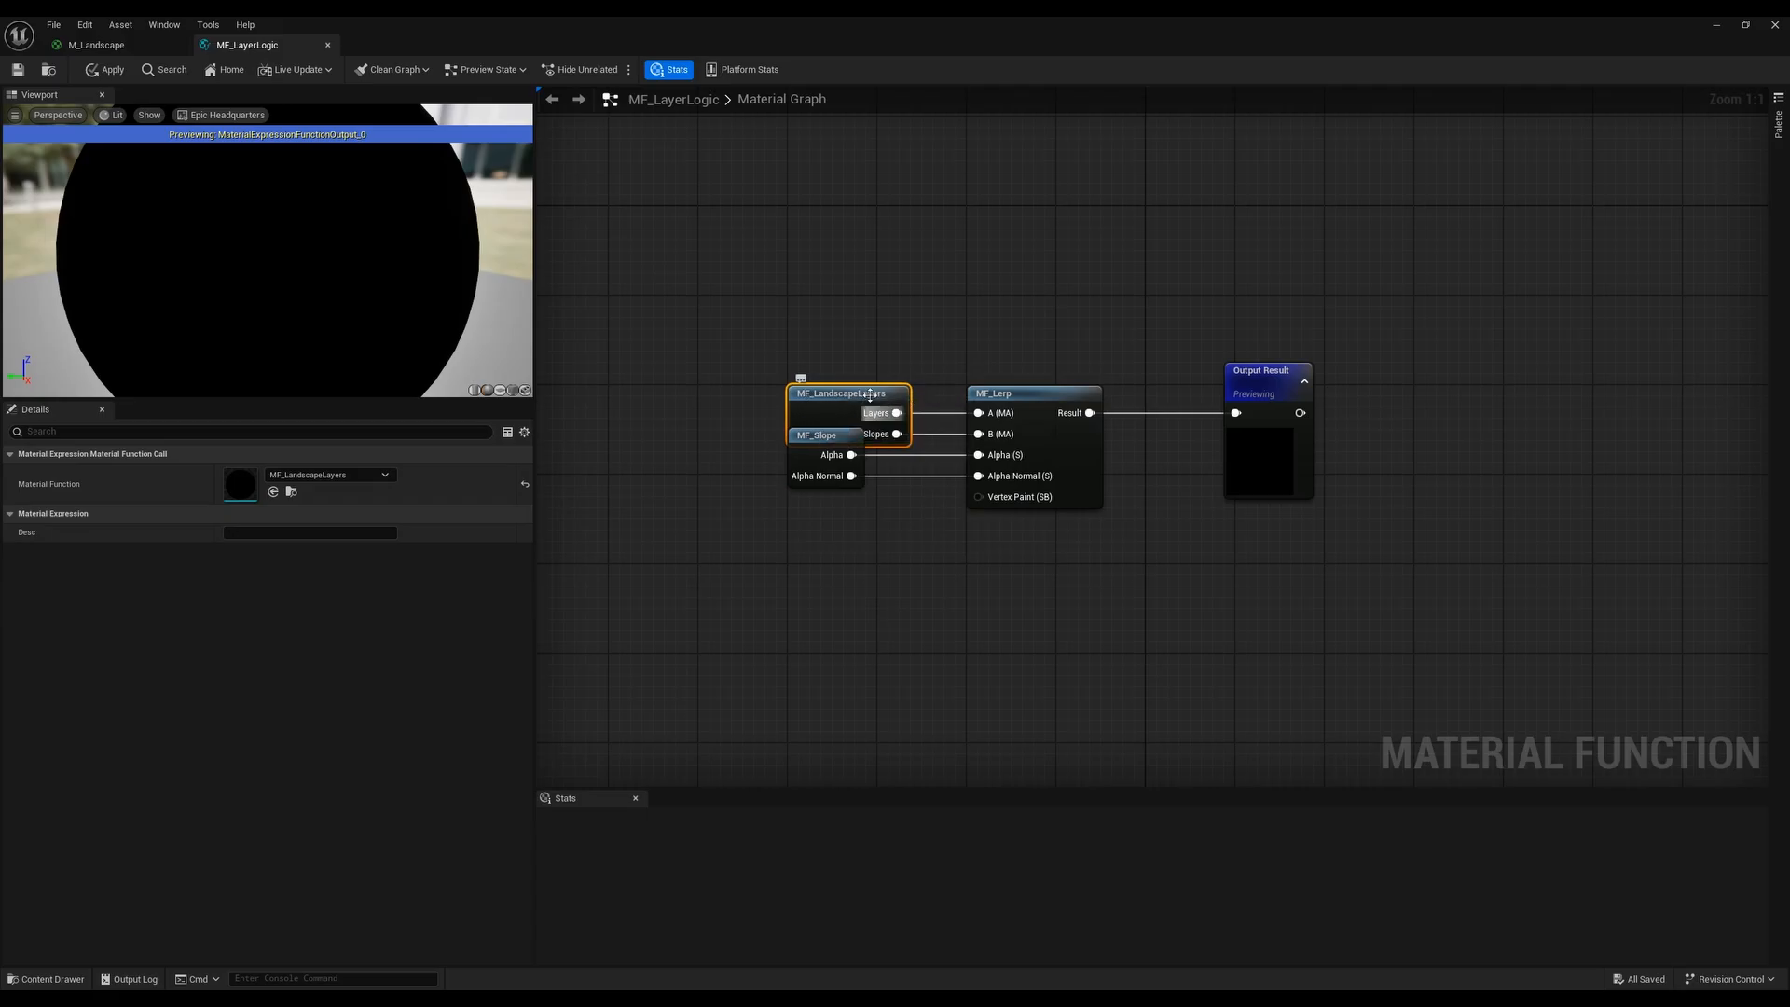
left_click(96, 44)
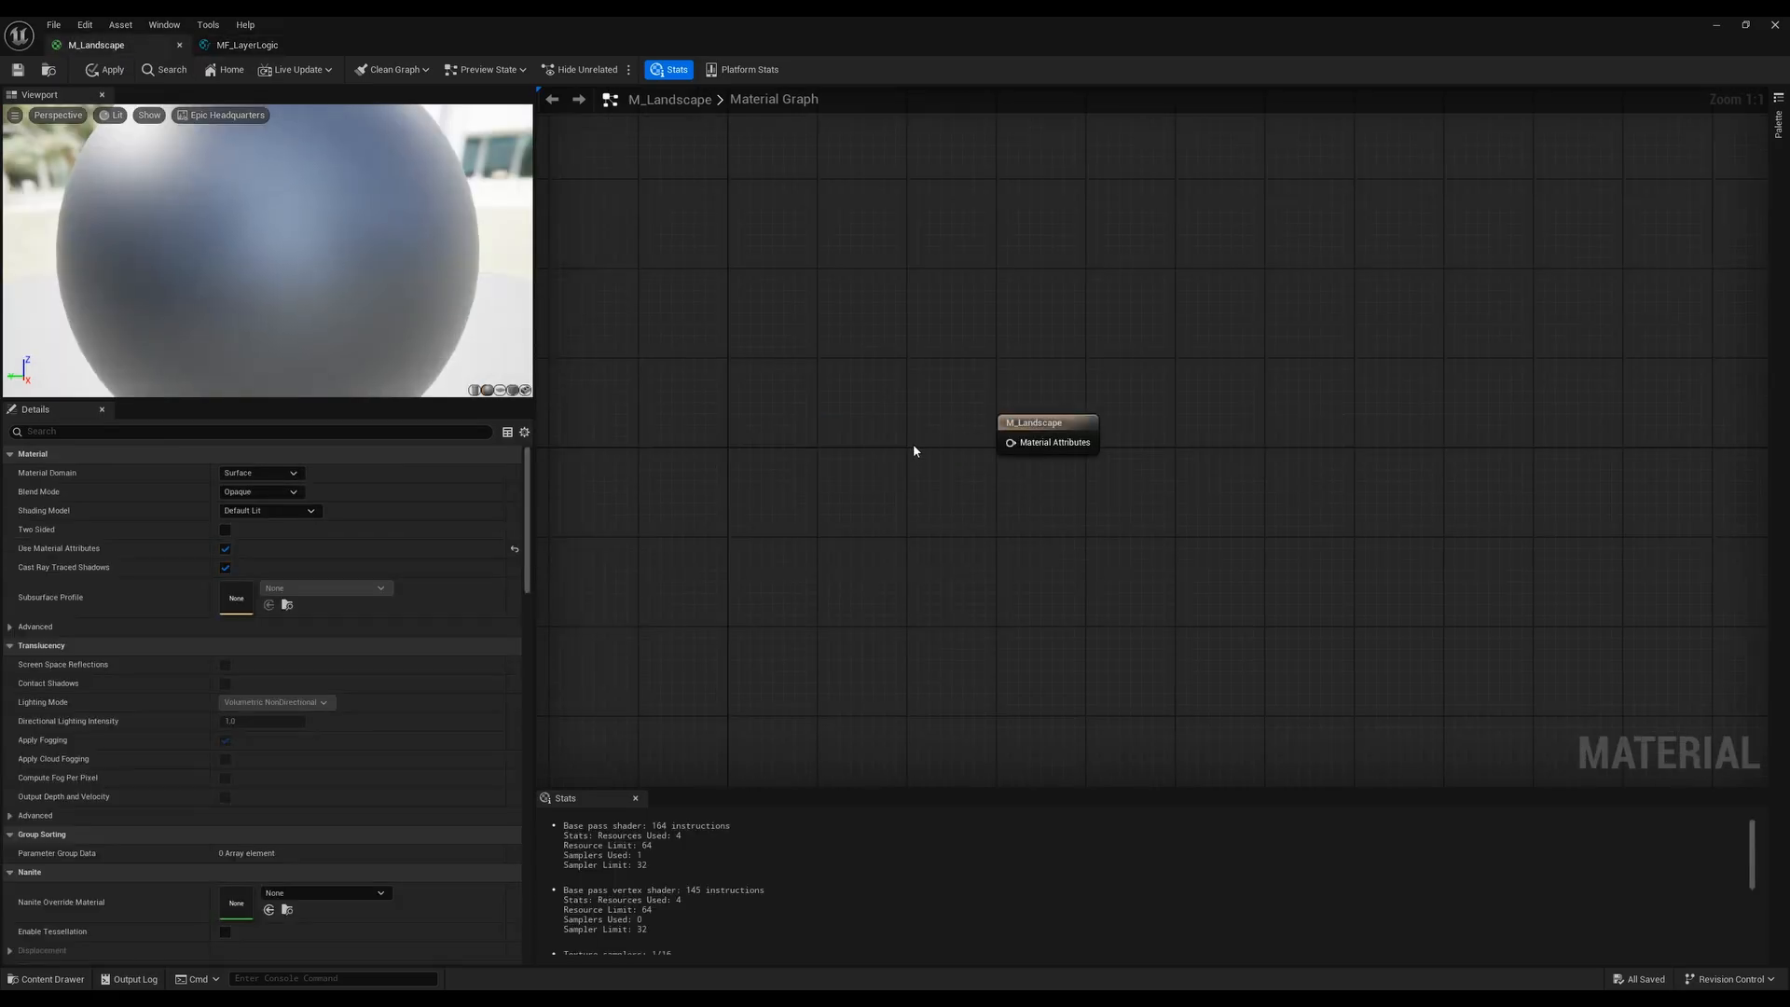
left_click(232, 47)
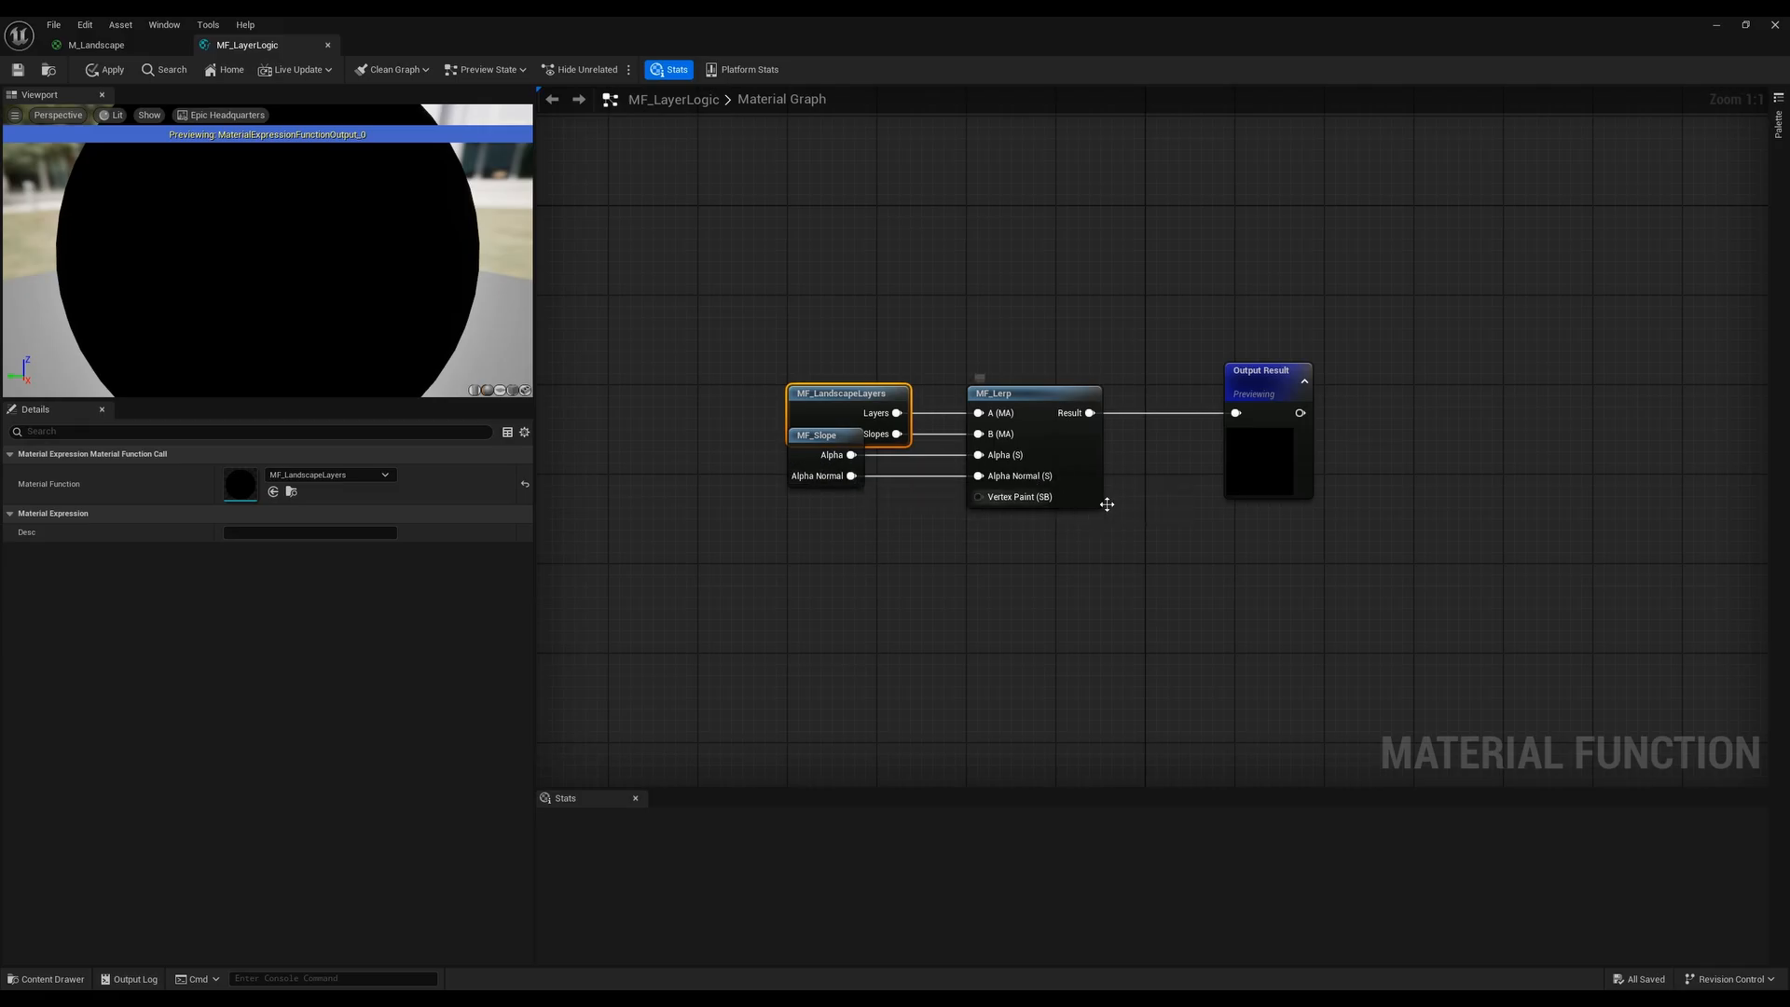
left_click(96, 45)
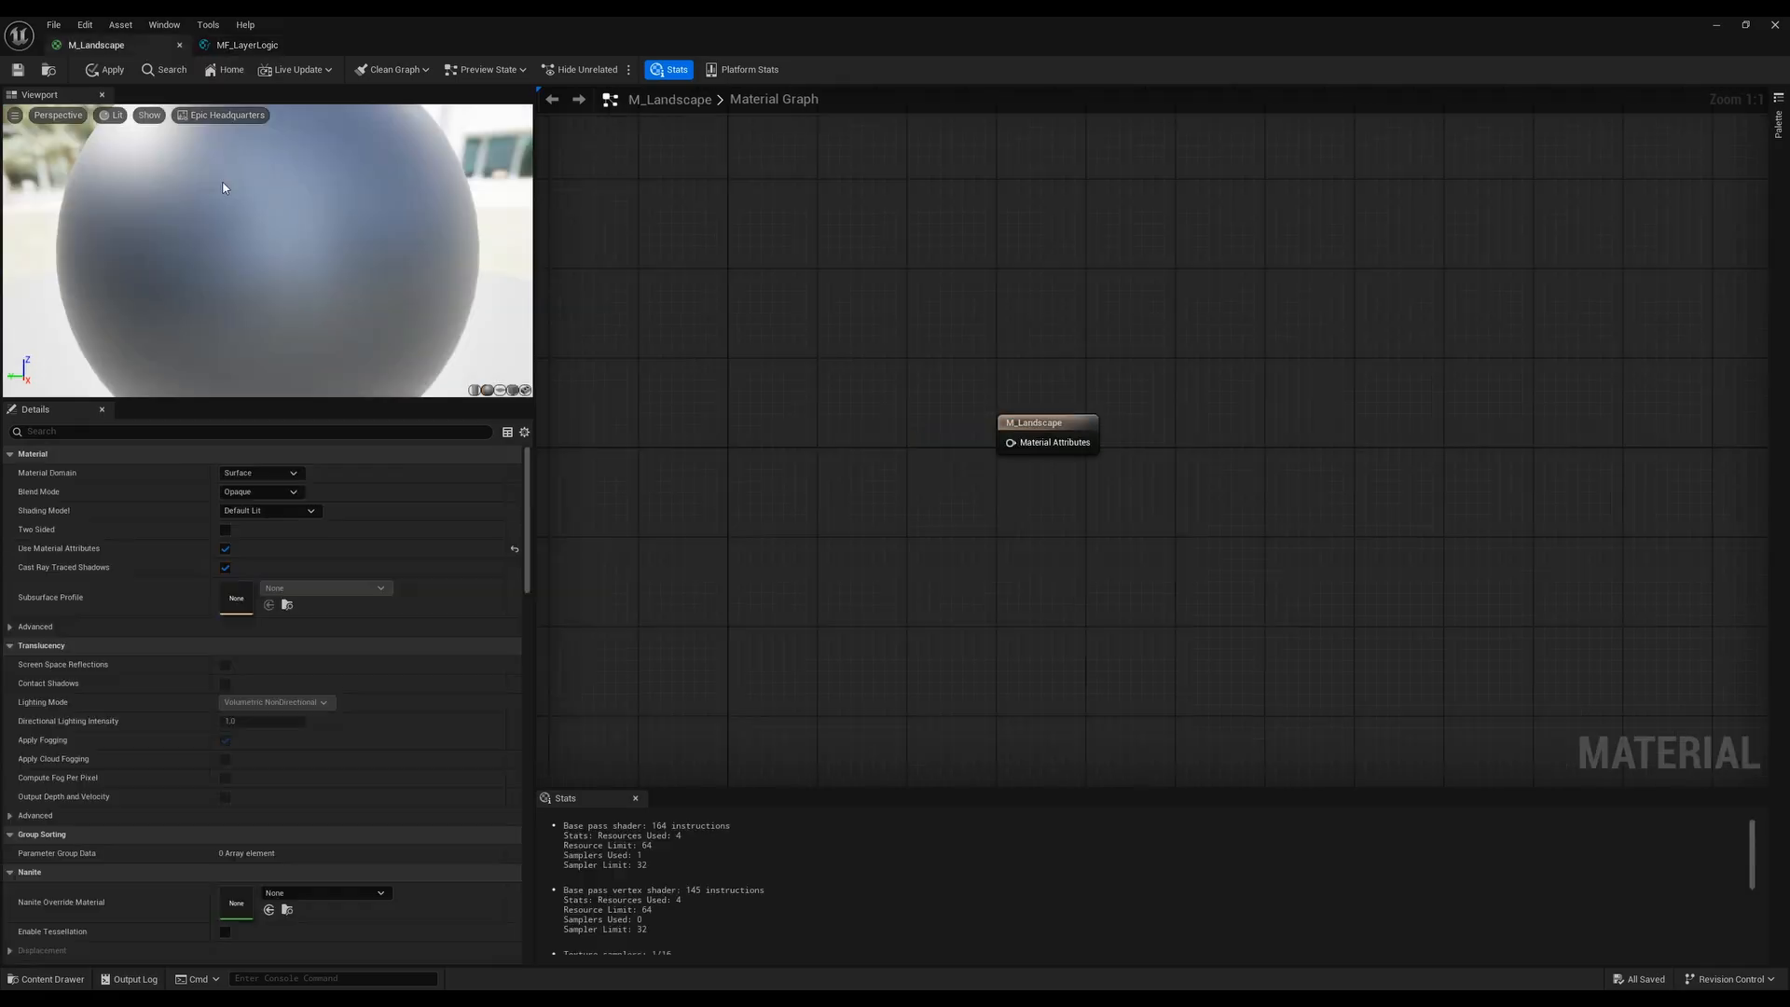
Add the MF_LayerLogic function from the Landscape folder to the M_Landscape graph and connect its Result to Material Attributes
left_click(52, 980)
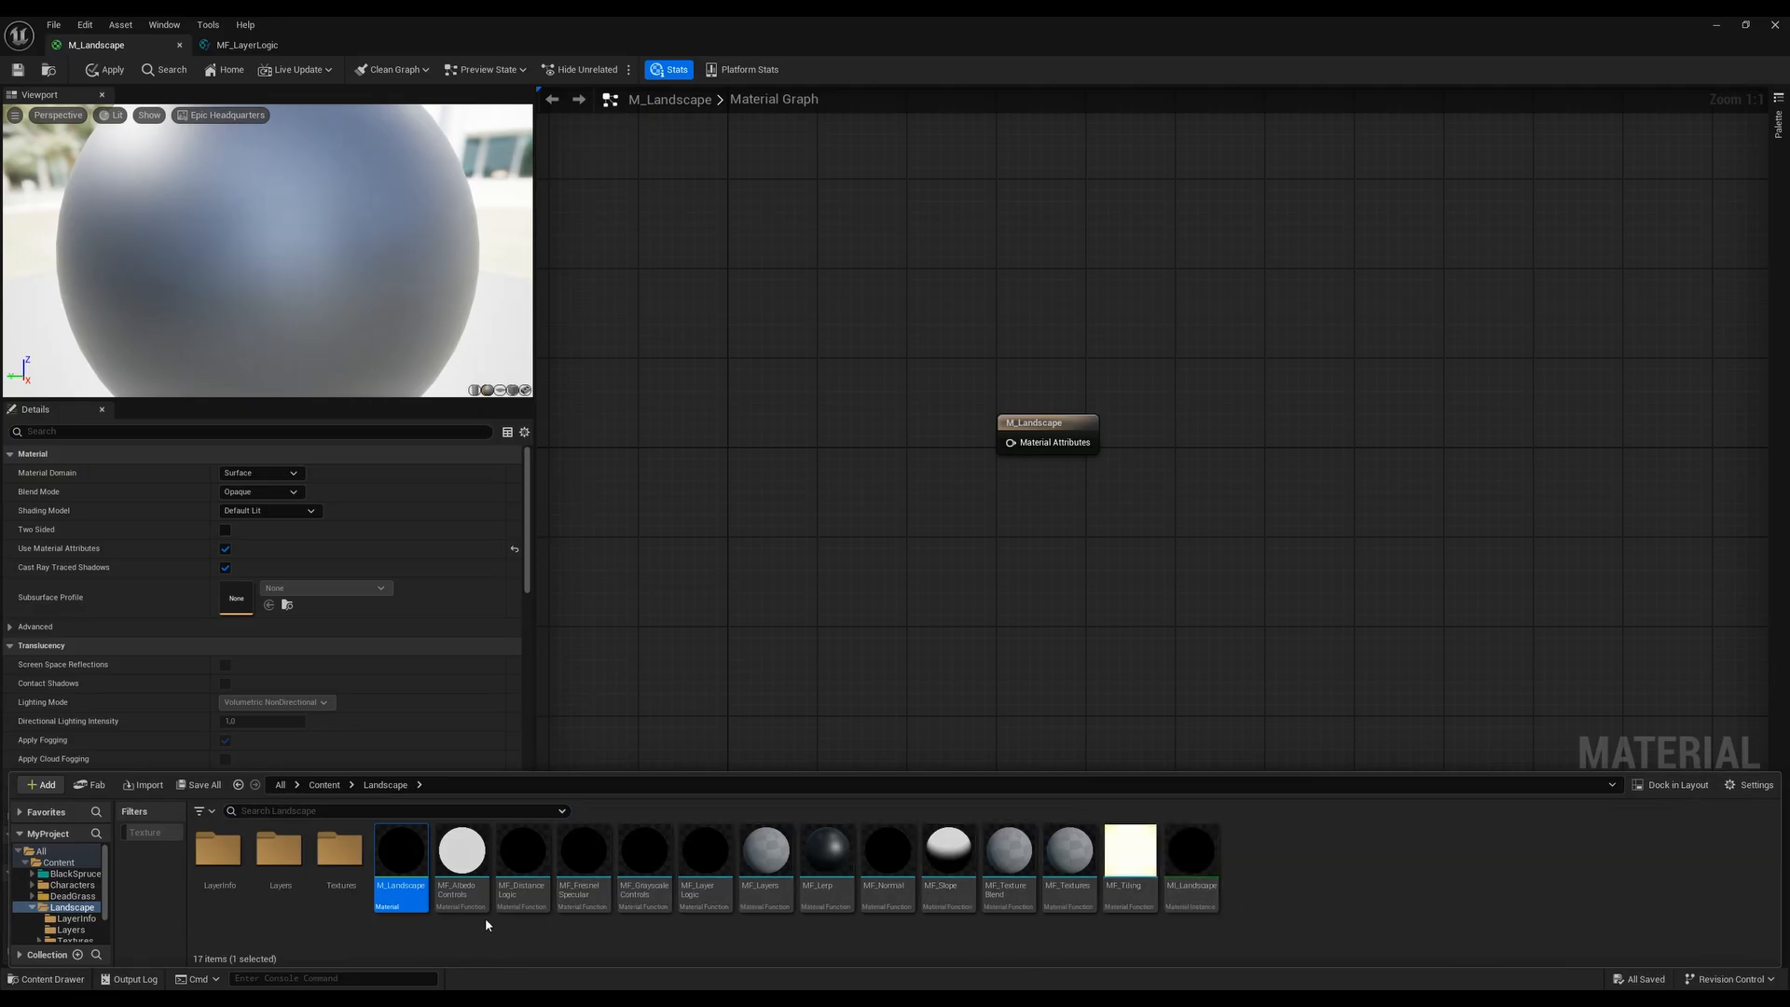
left_click_drag(713, 893, 825, 443)
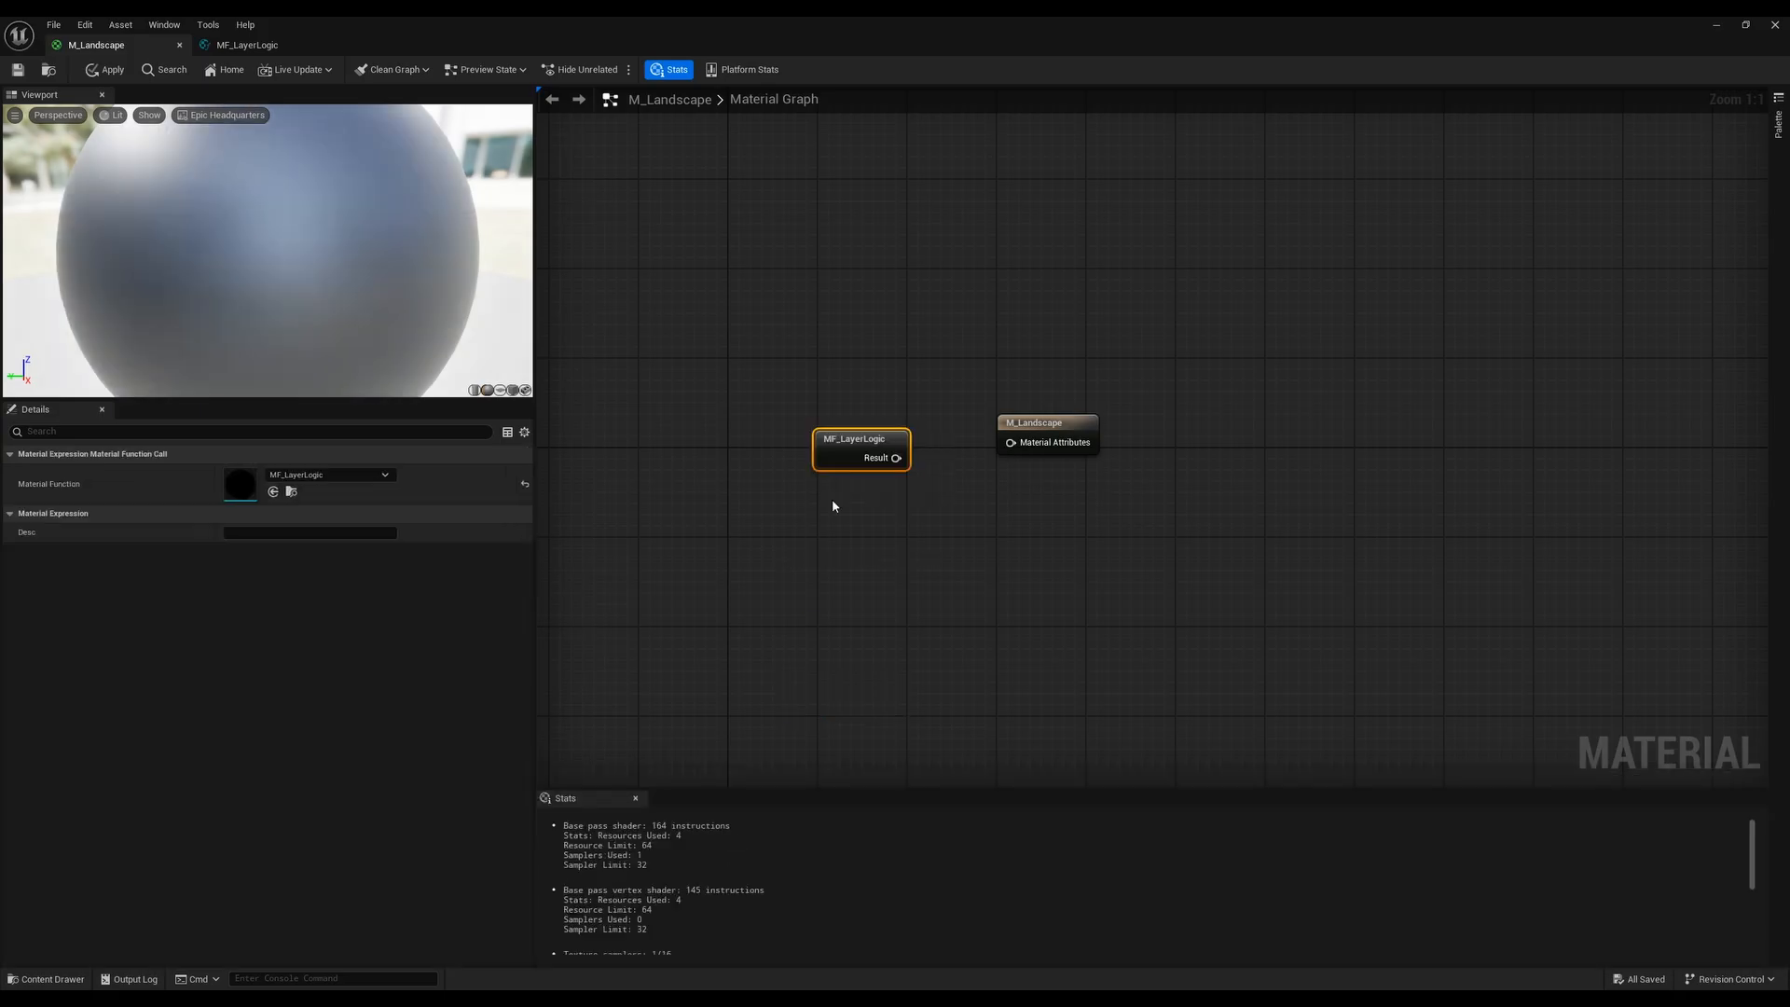
right_click_drag(932, 523, 840, 537)
left_click_drag(810, 462, 960, 457)
Move the MF_LayerLogic and M_Landscape nodes together slightly up the graph and save the material
left_click_drag(722, 512, 1087, 389)
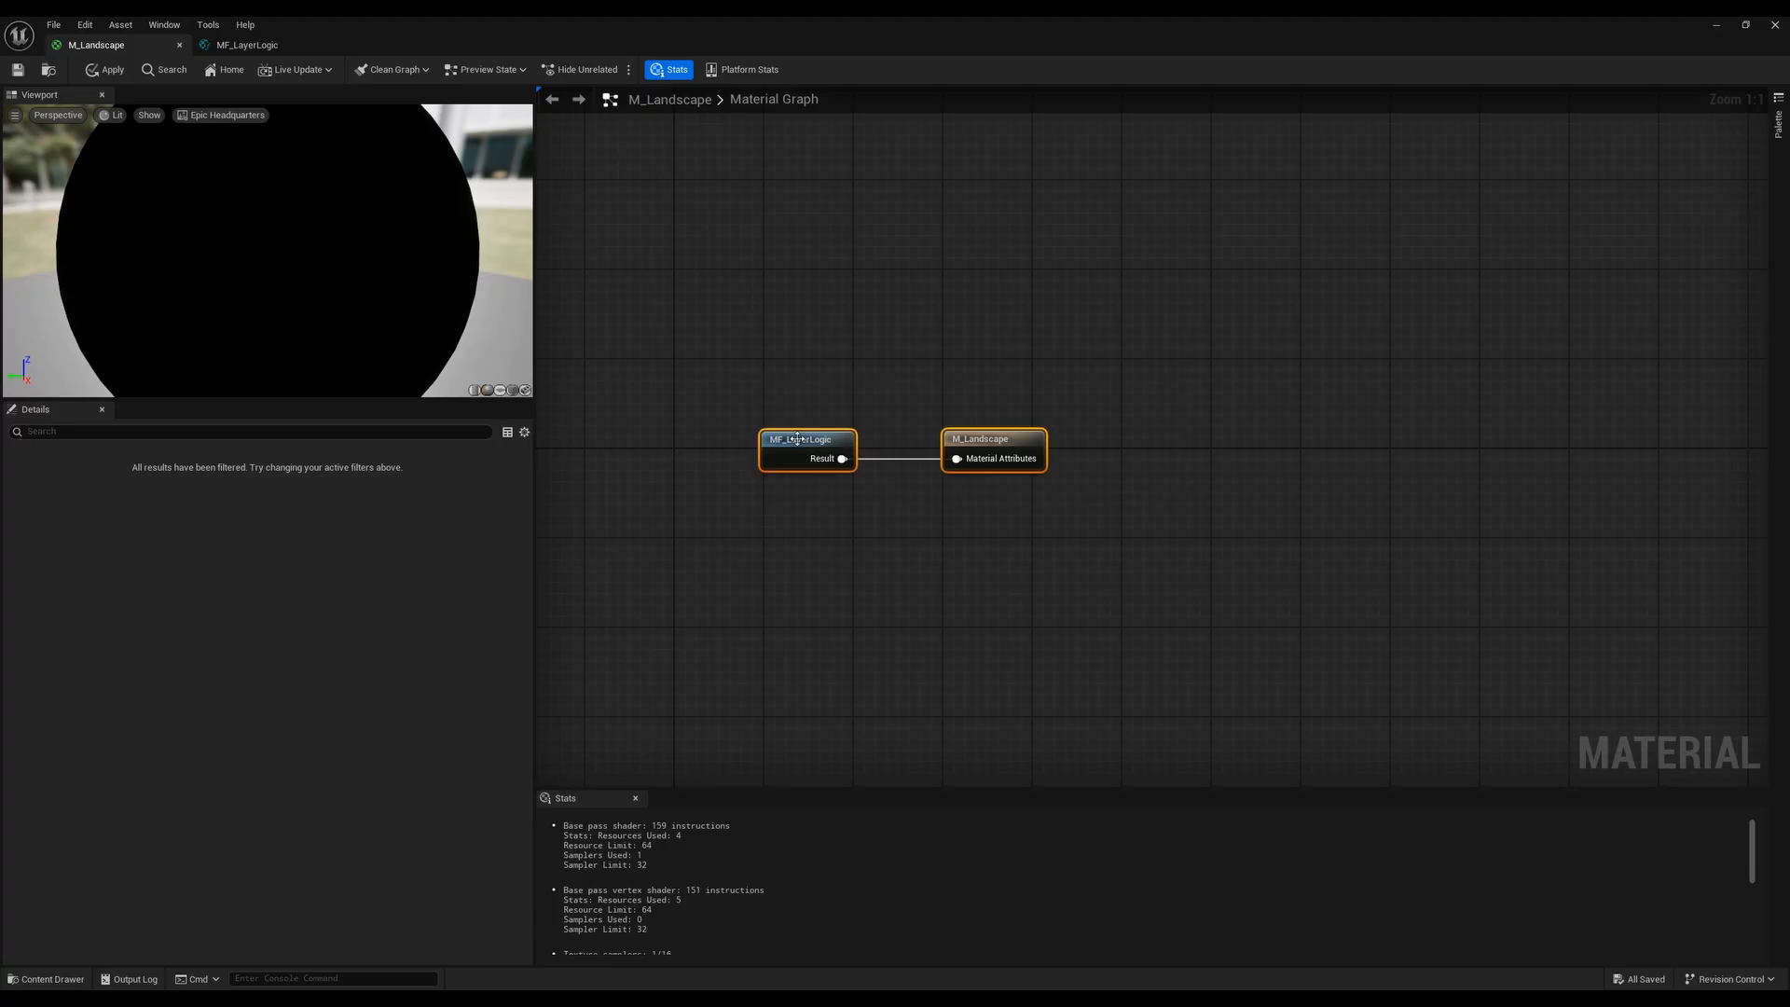
left_click_drag(798, 438, 801, 371)
left_click(17, 70)
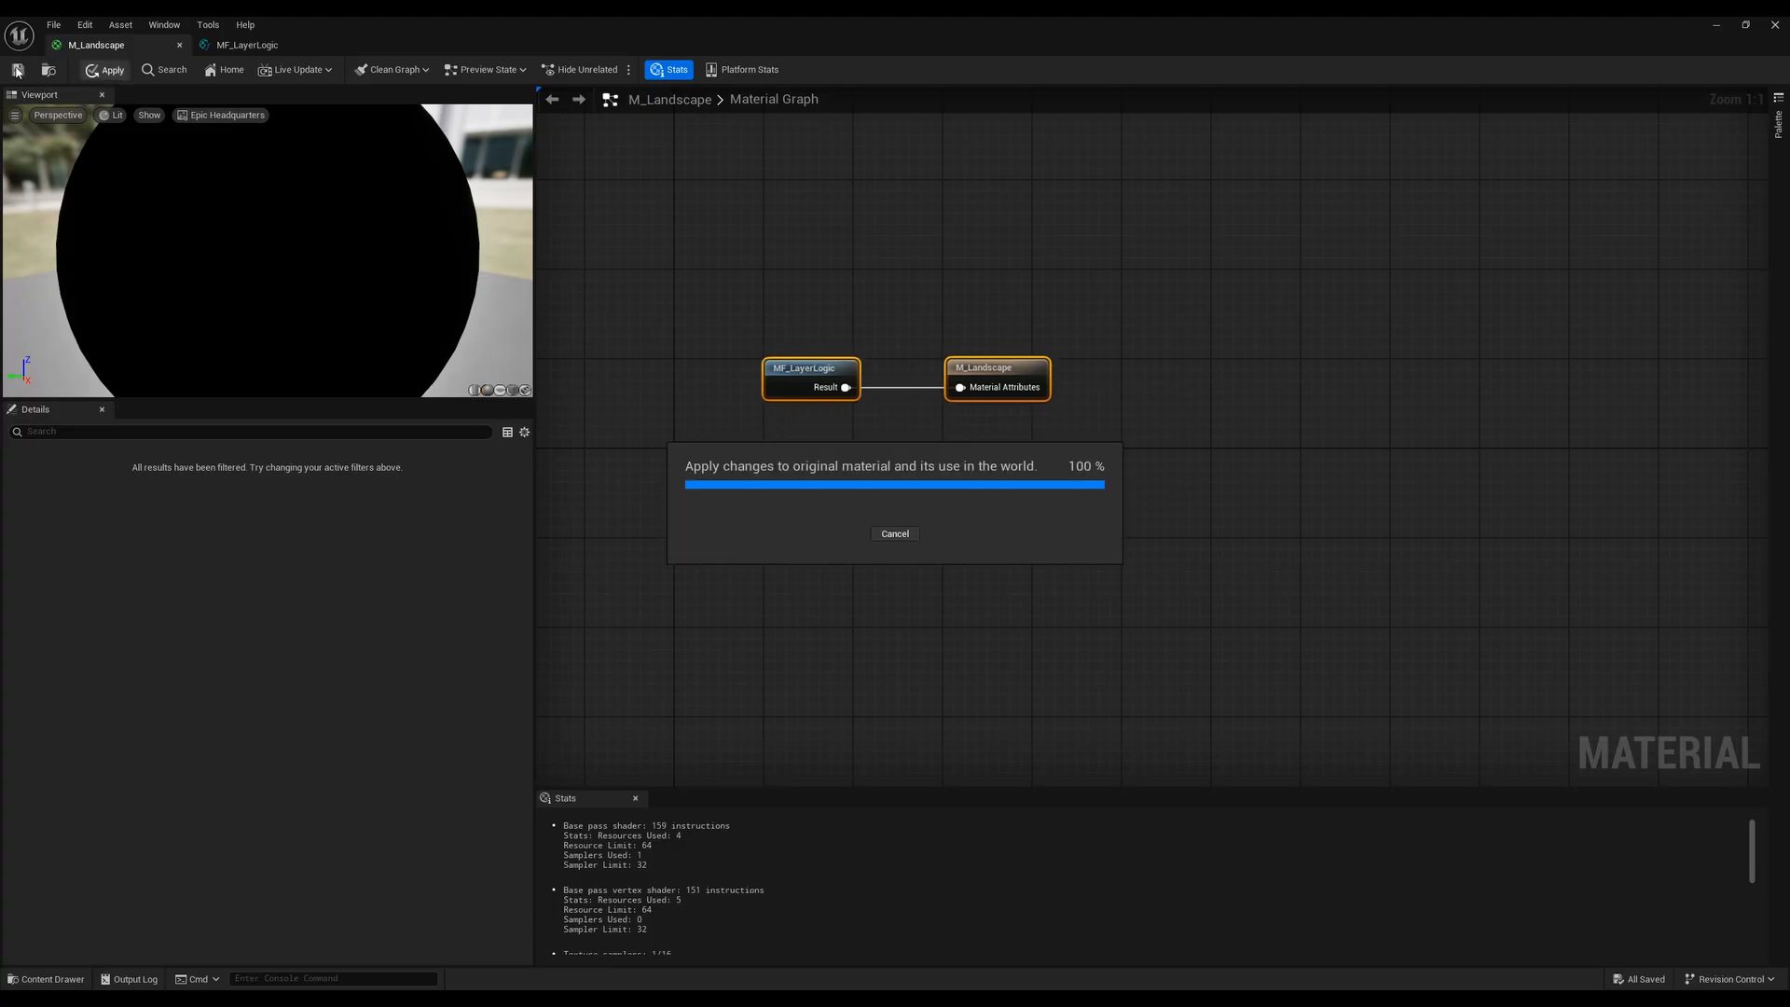
left_click(1057, 487)
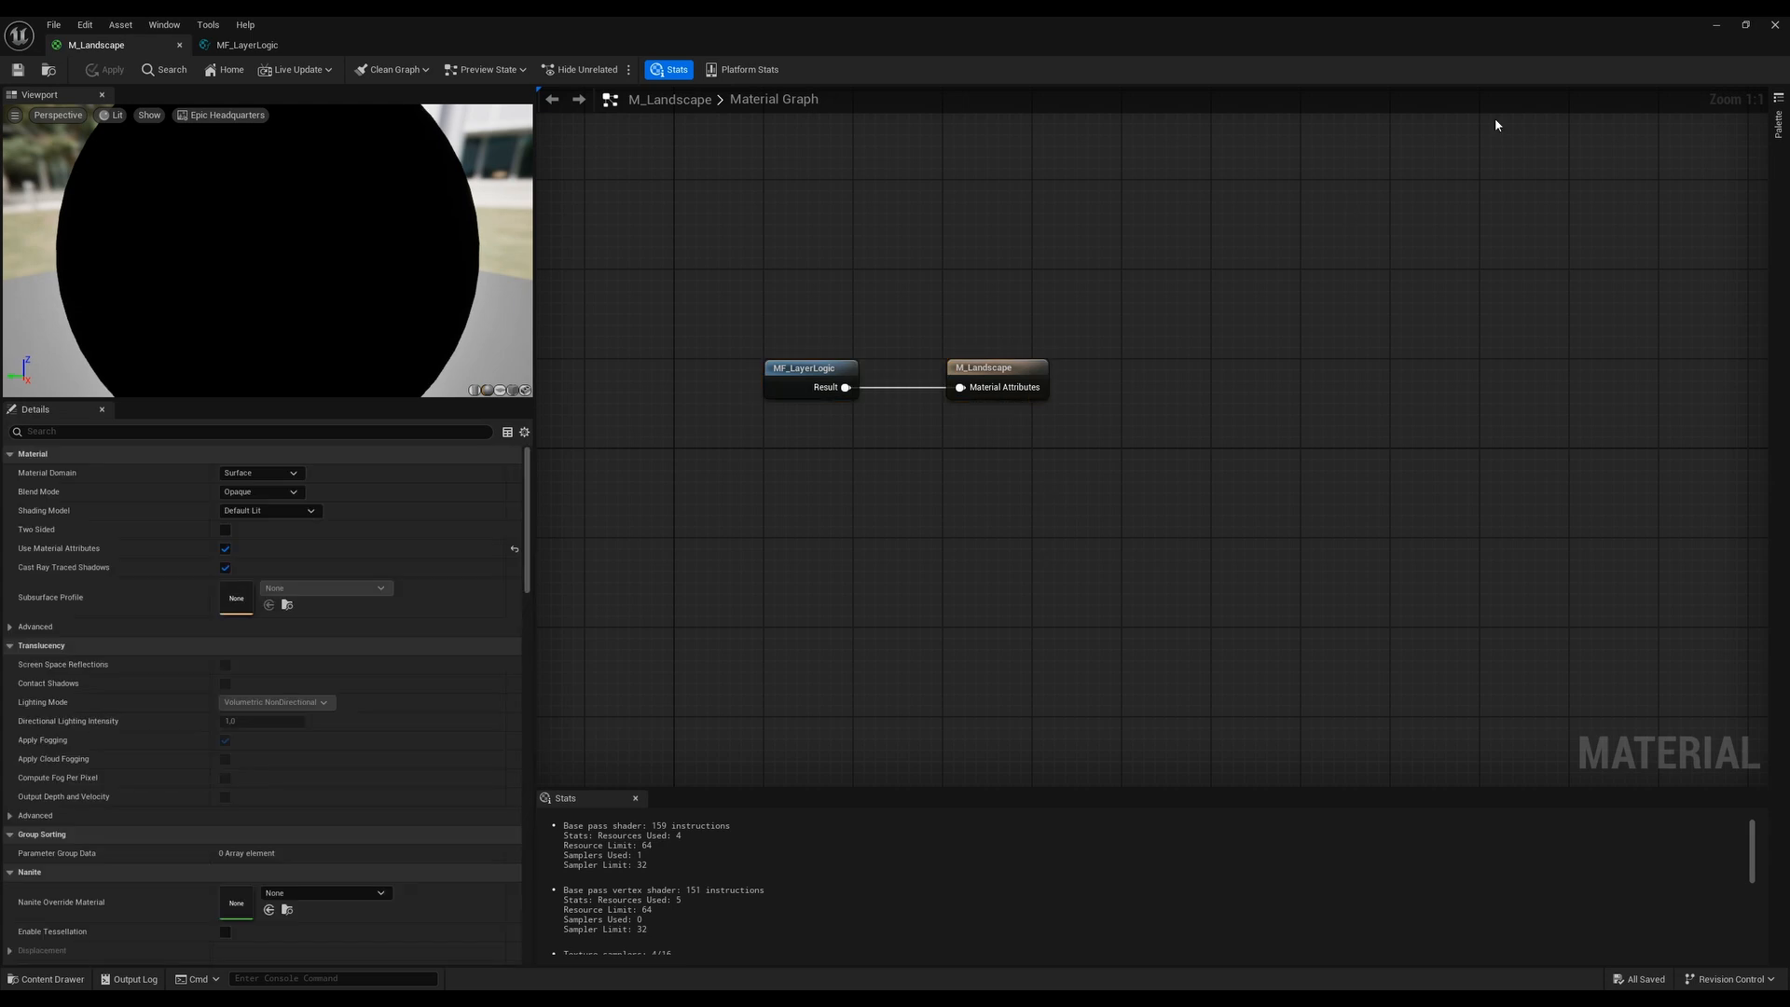
Return to the DarkSpruce level and switch it to Landscape mode
left_click(1719, 25)
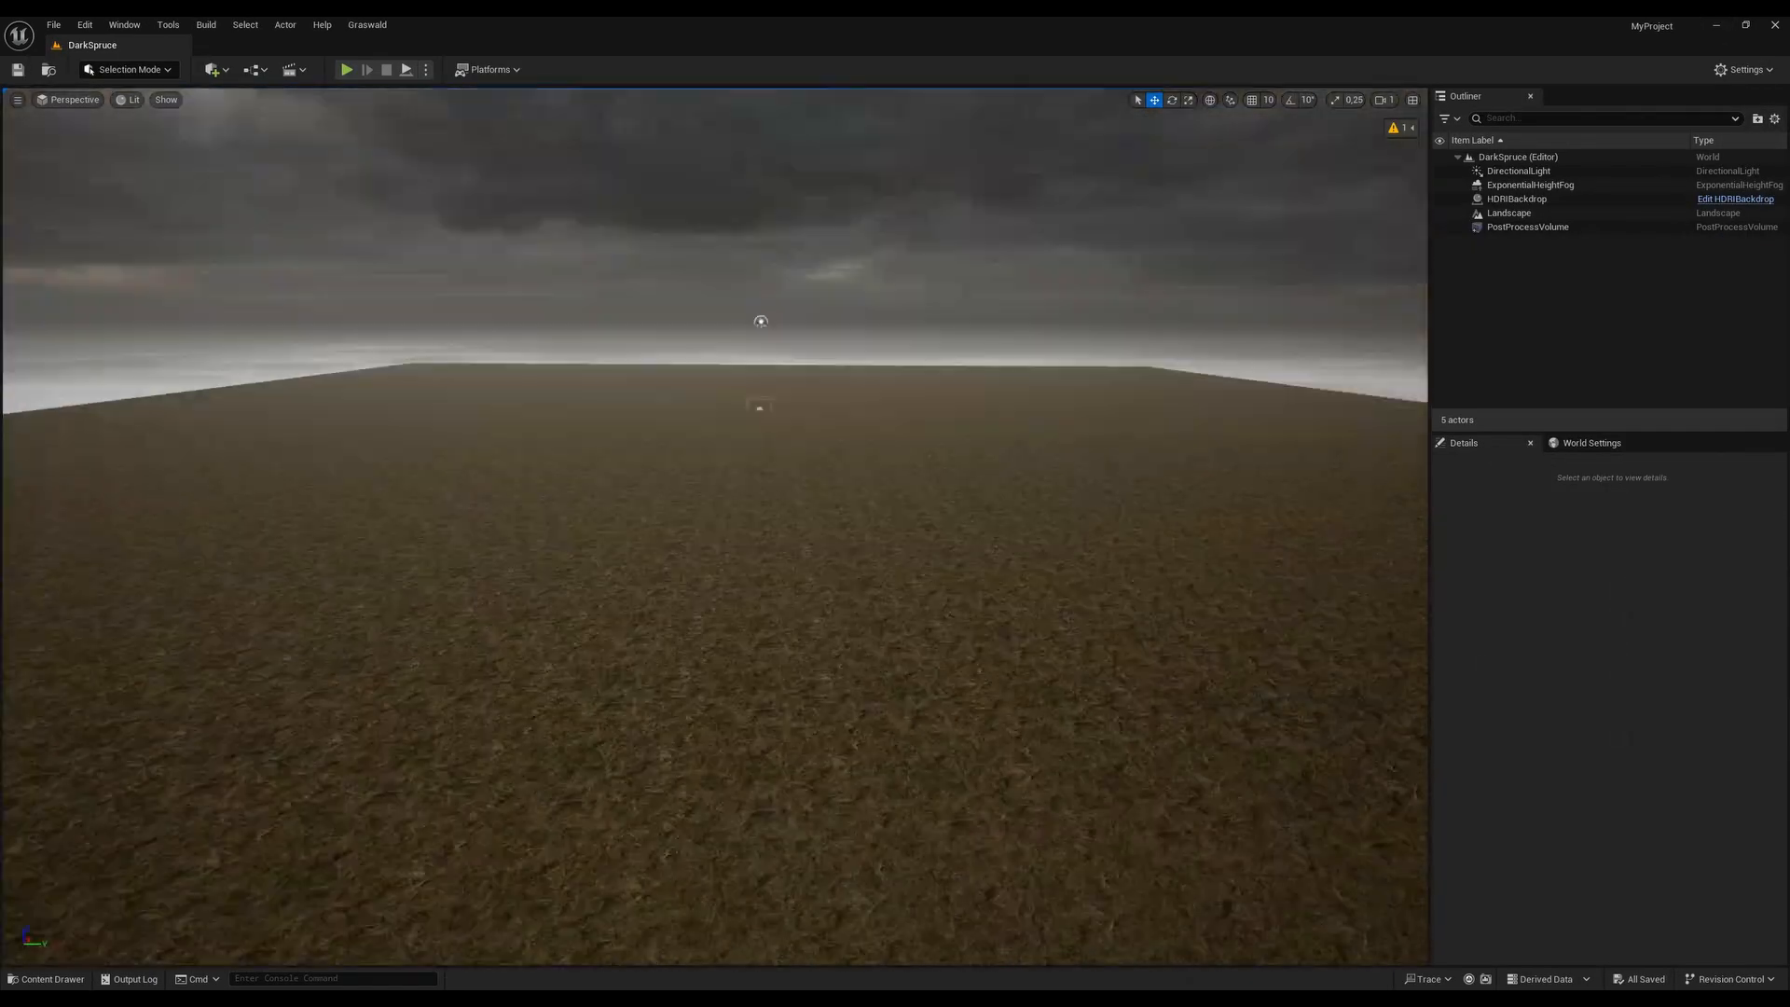
left_click(128, 69)
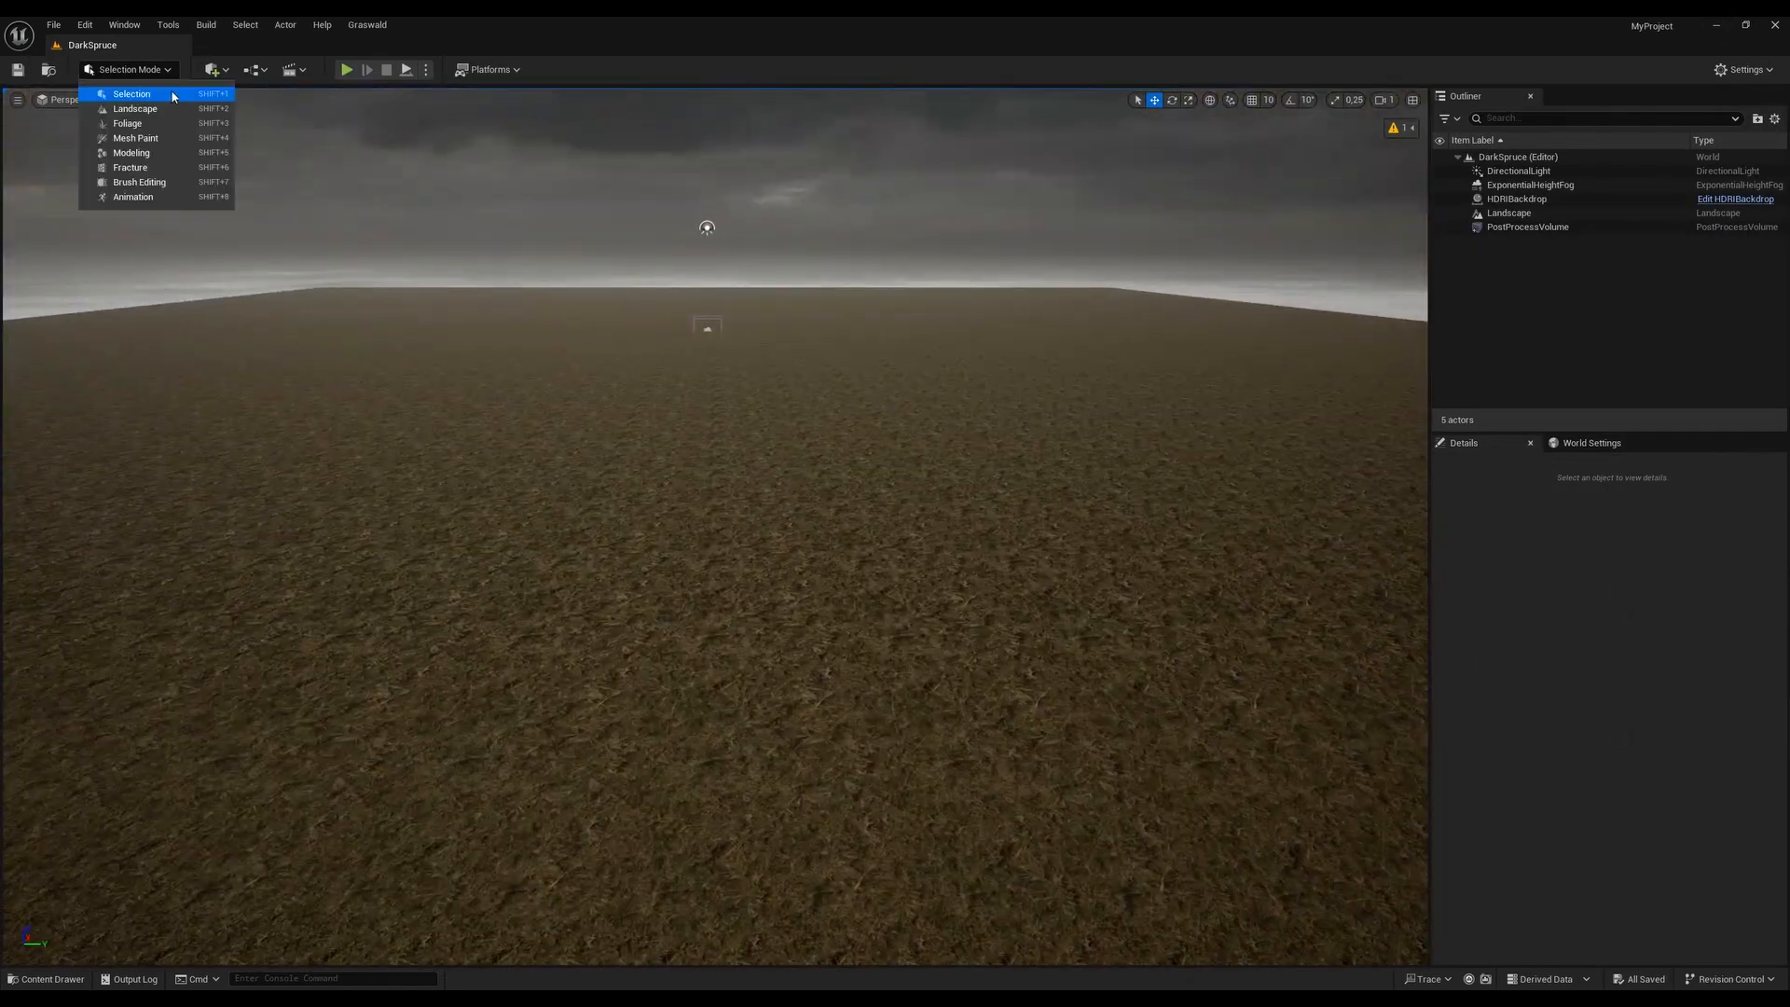
left_click(133, 109)
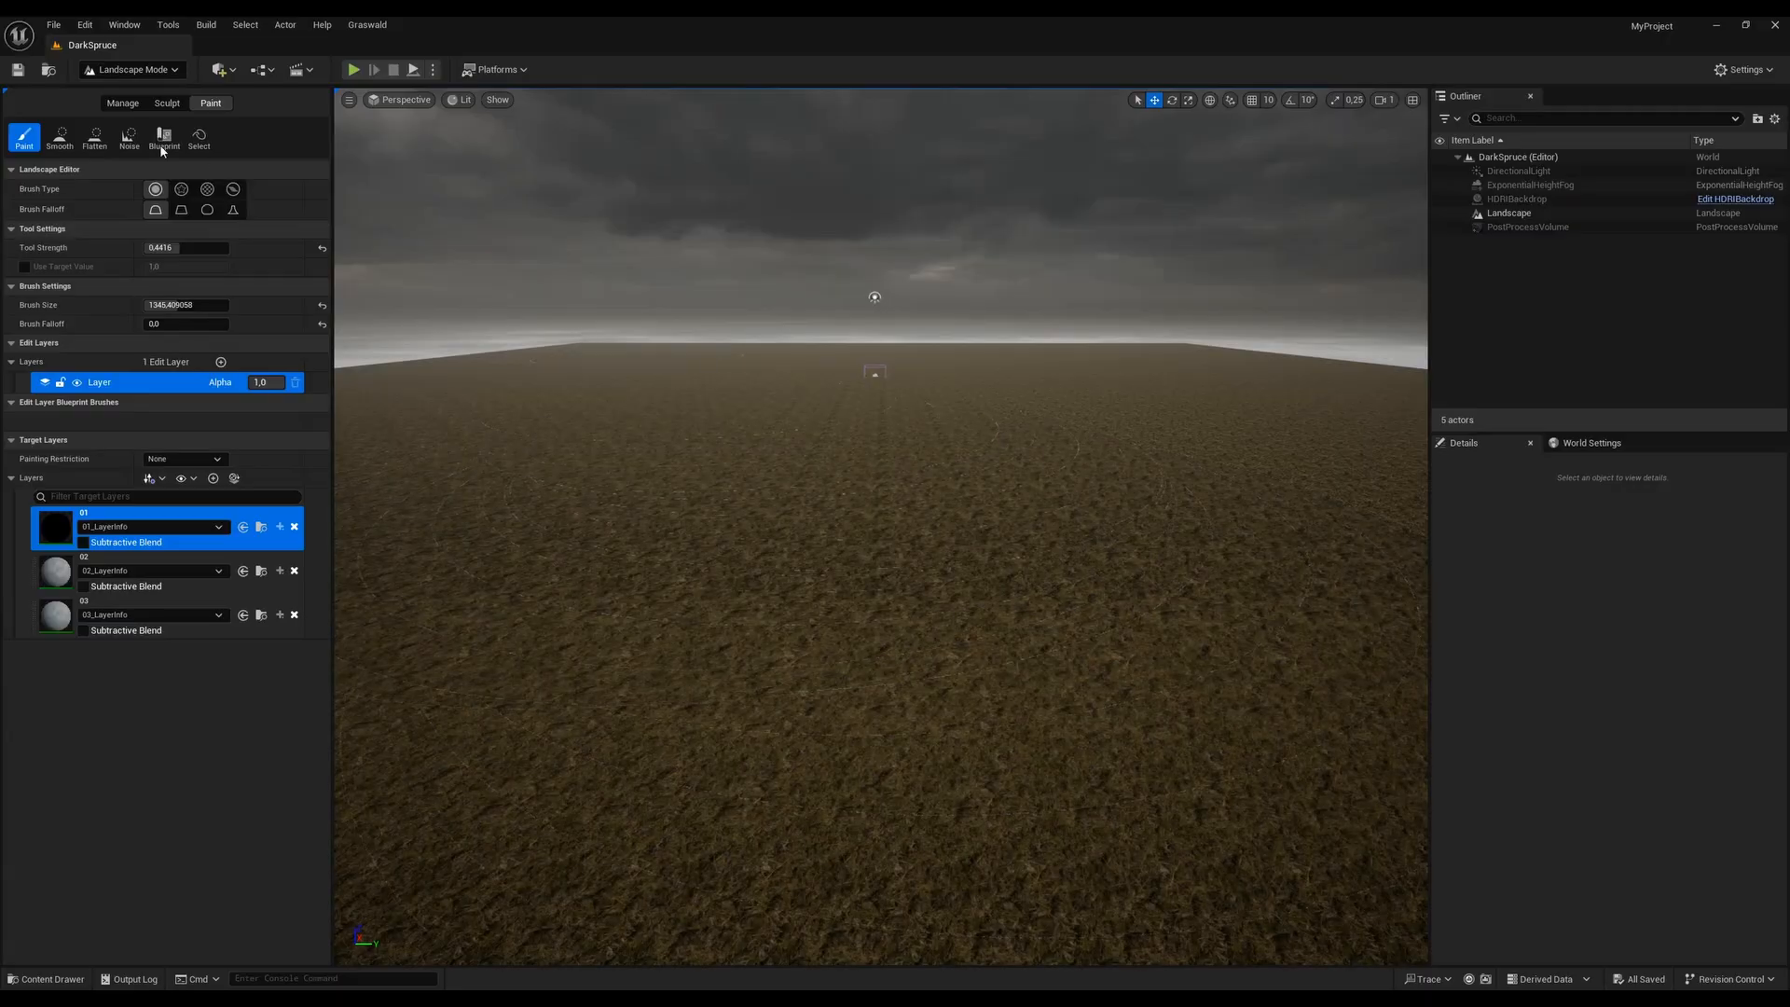
right_click_drag(1026, 597, 1003, 654)
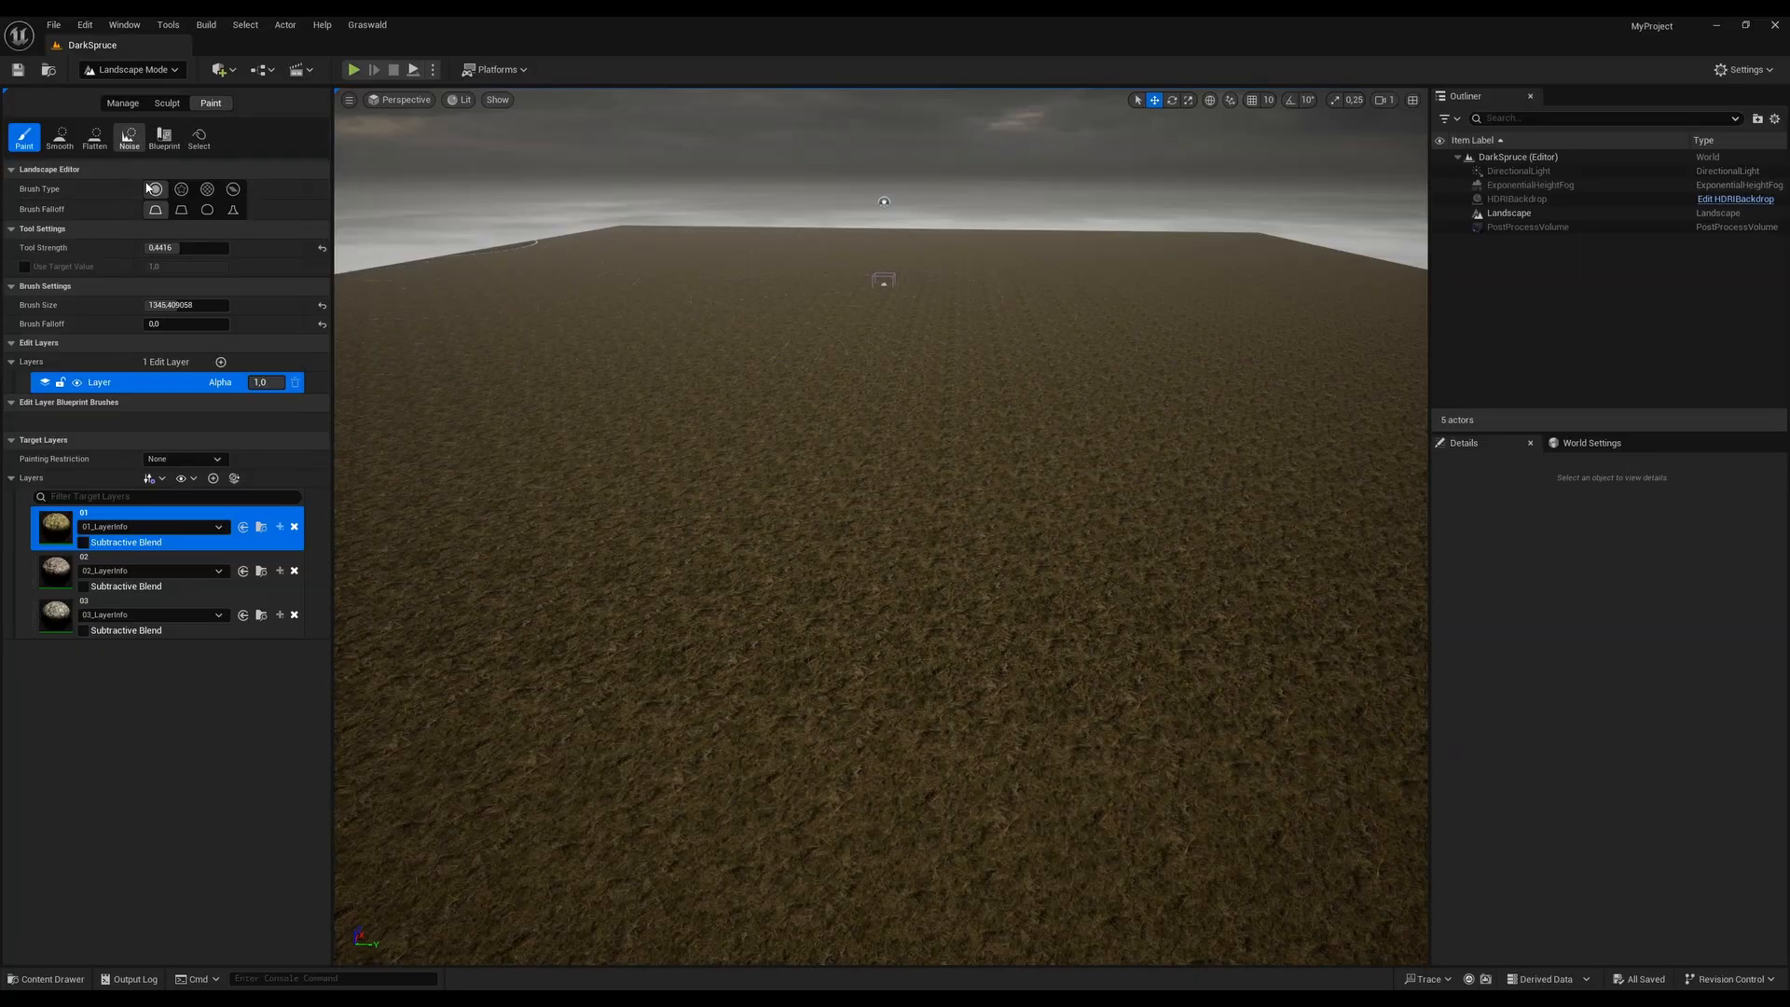
Sculpt hills into the flat landscape using the Sculpt tool
left_click(168, 104)
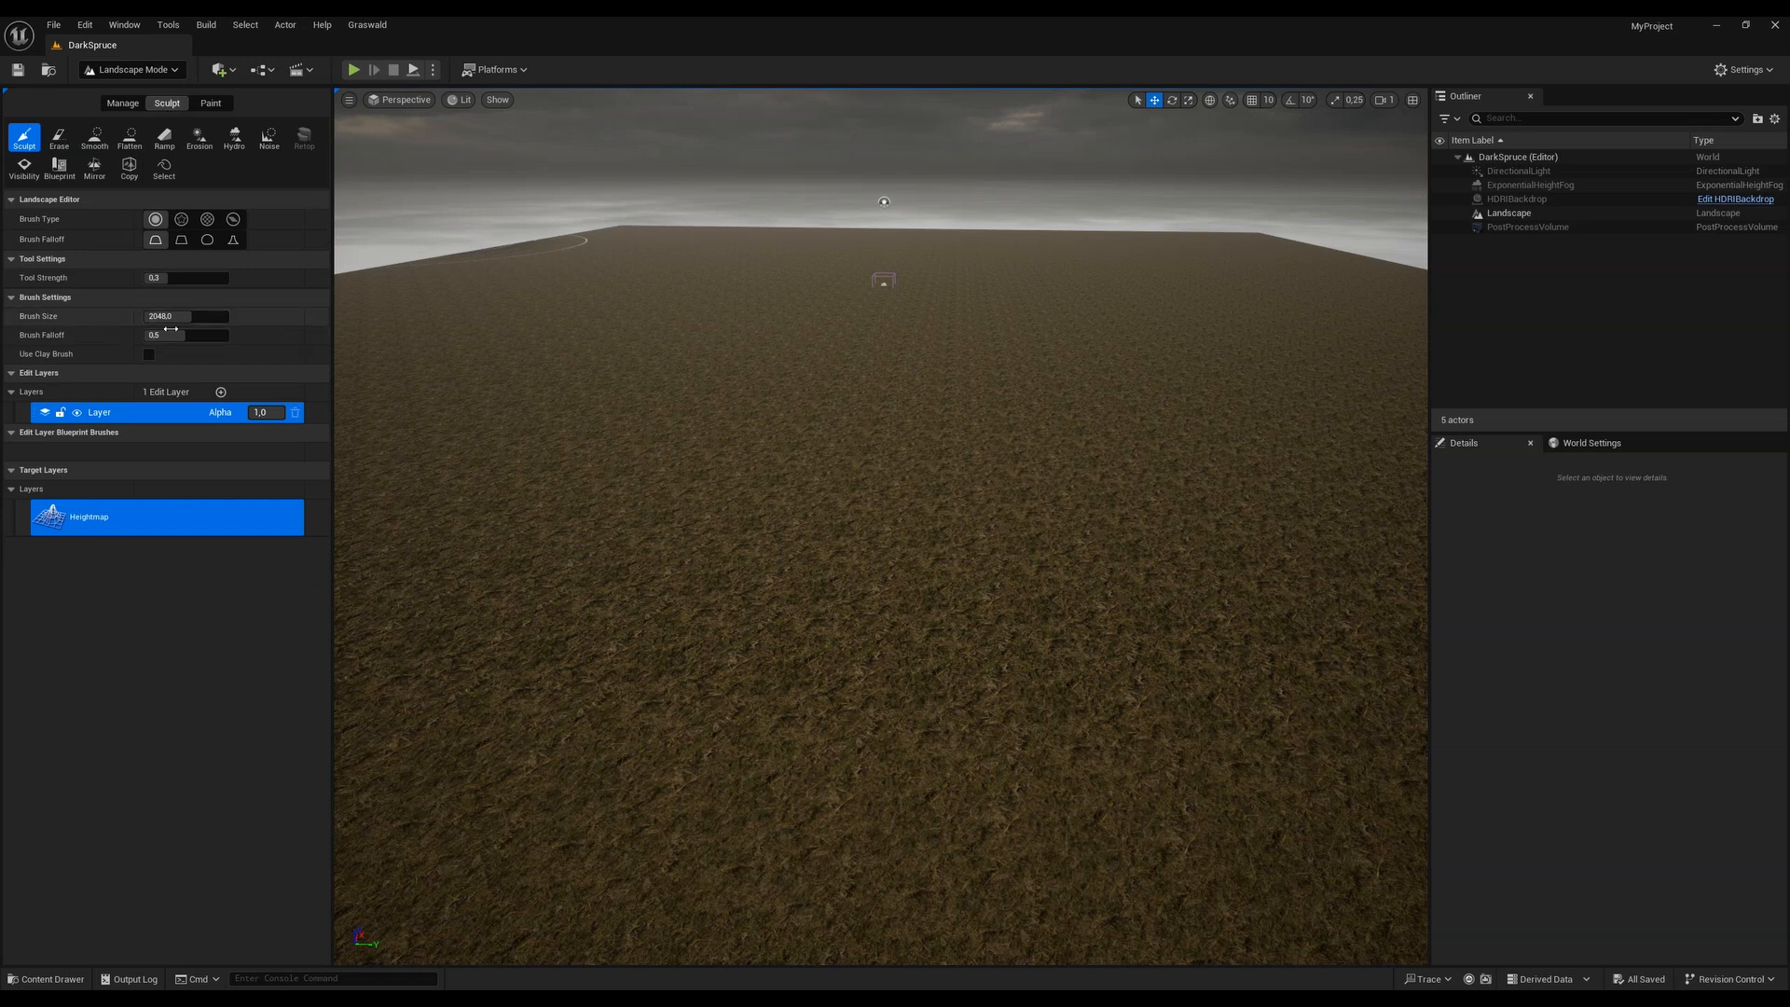
left_click(199, 139)
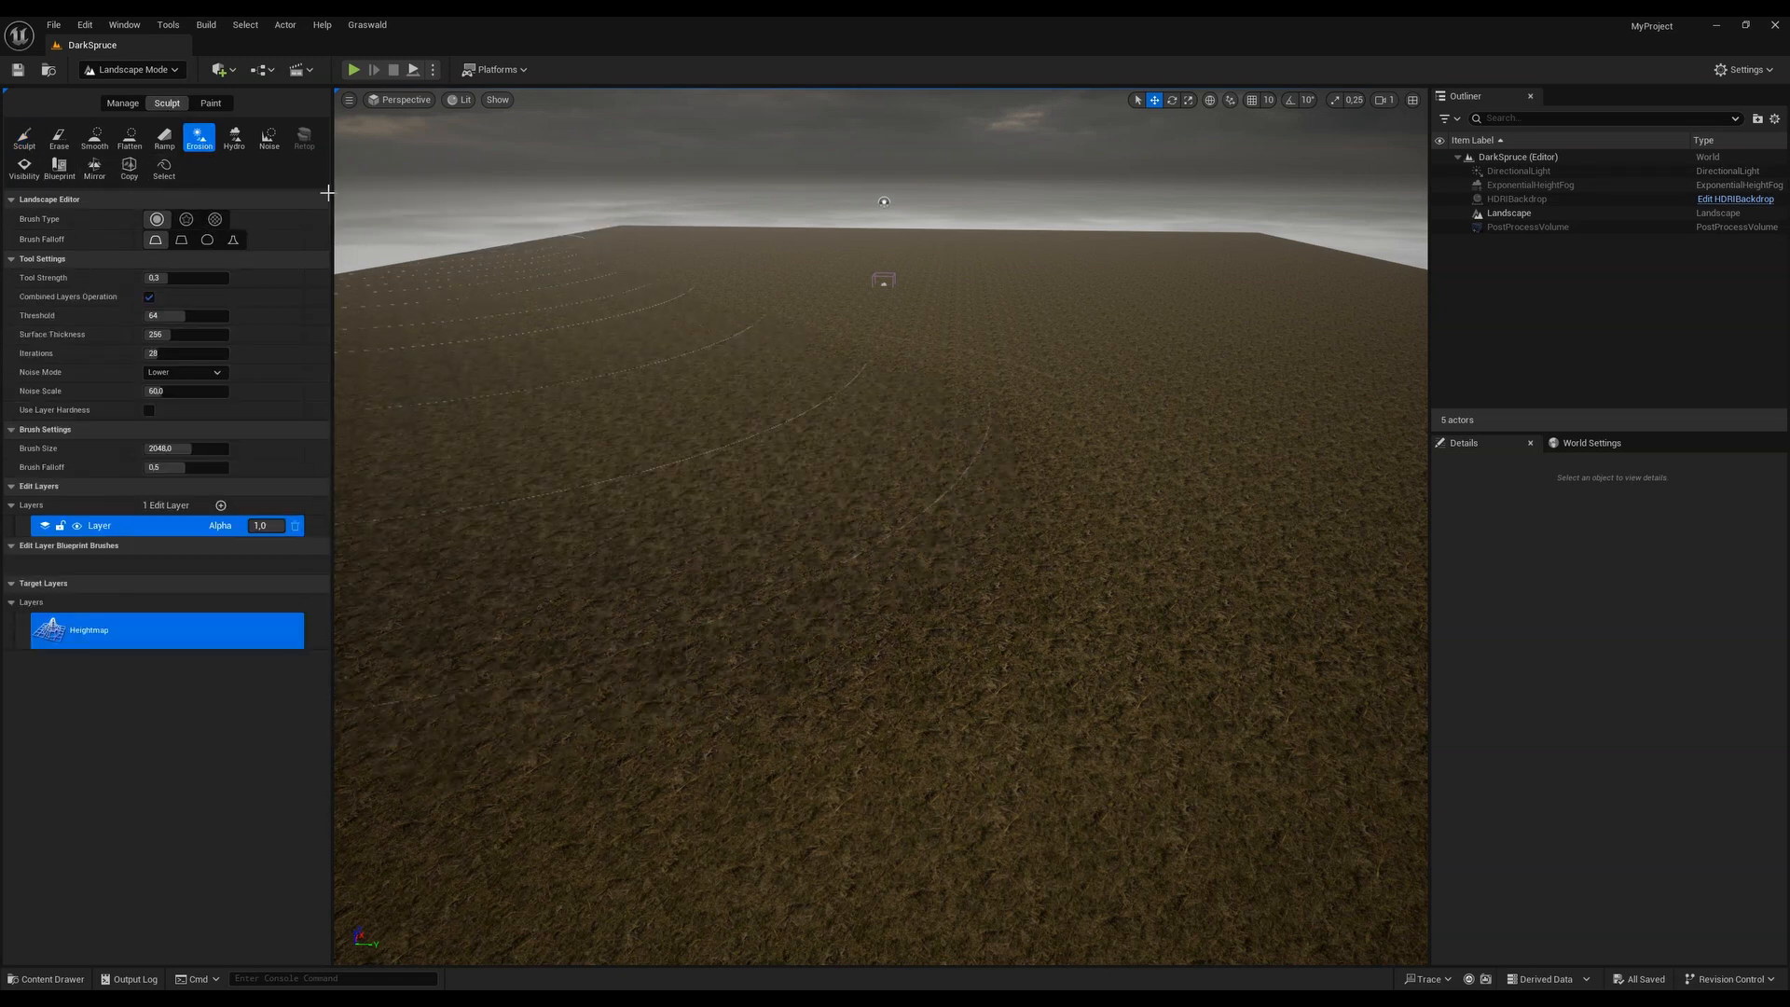
left_click(265, 140)
left_click(205, 143)
left_click(27, 139)
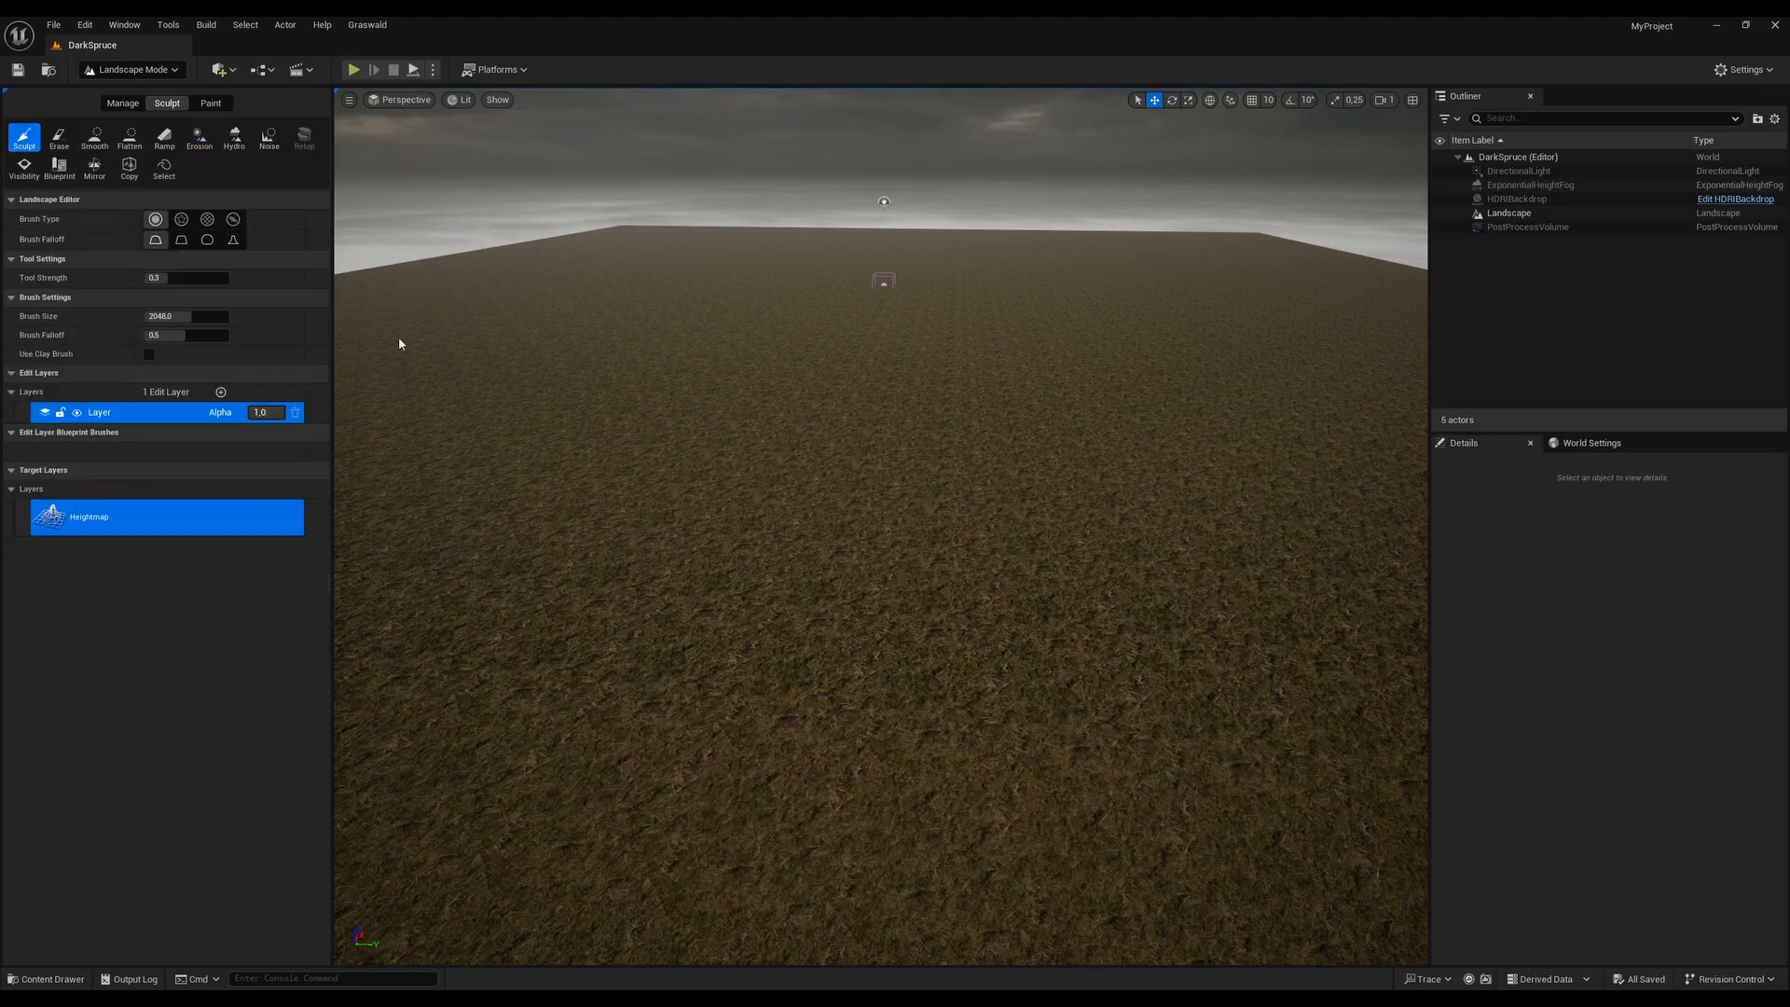
mouse_move(560, 351)
right_mouse_down()
mouse_move(438, 438)
mouse_move(567, 300)
right_mouse_up()
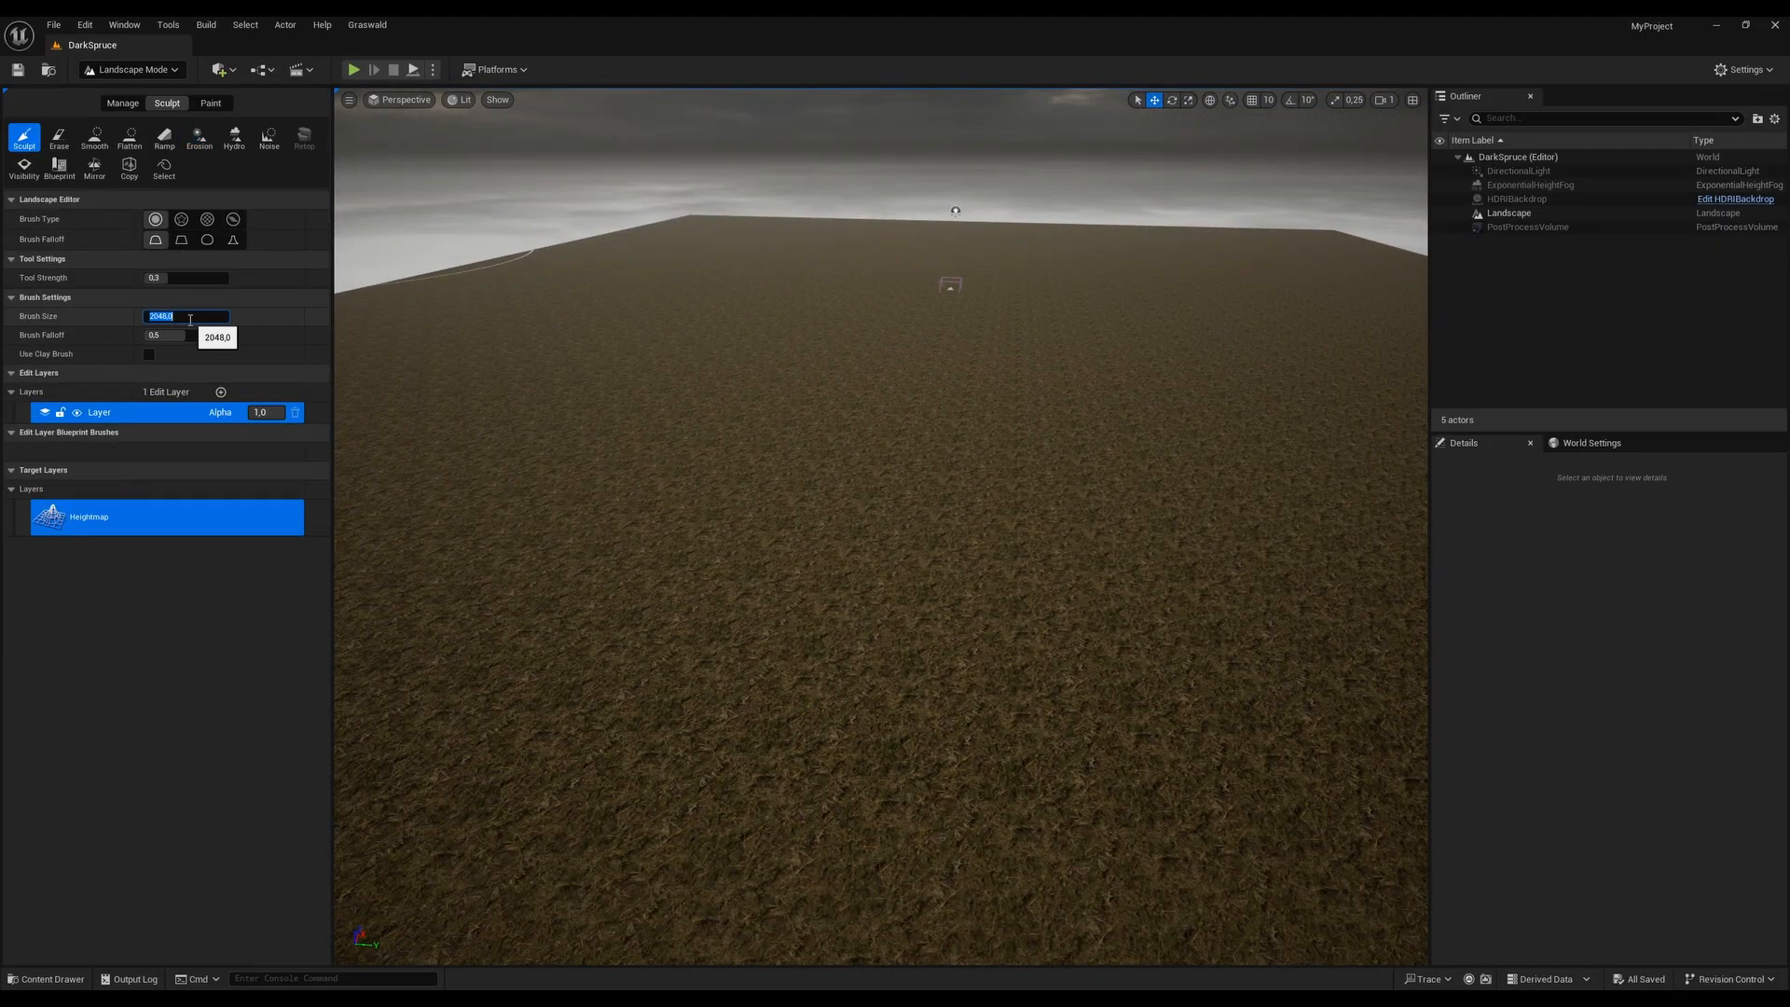
mouse_move(541, 476)
left_mouse_down()
mouse_move(579, 460)
mouse_move(532, 488)
mouse_move(612, 500)
mouse_move(515, 428)
mouse_move(419, 484)
mouse_move(745, 522)
left_mouse_up()
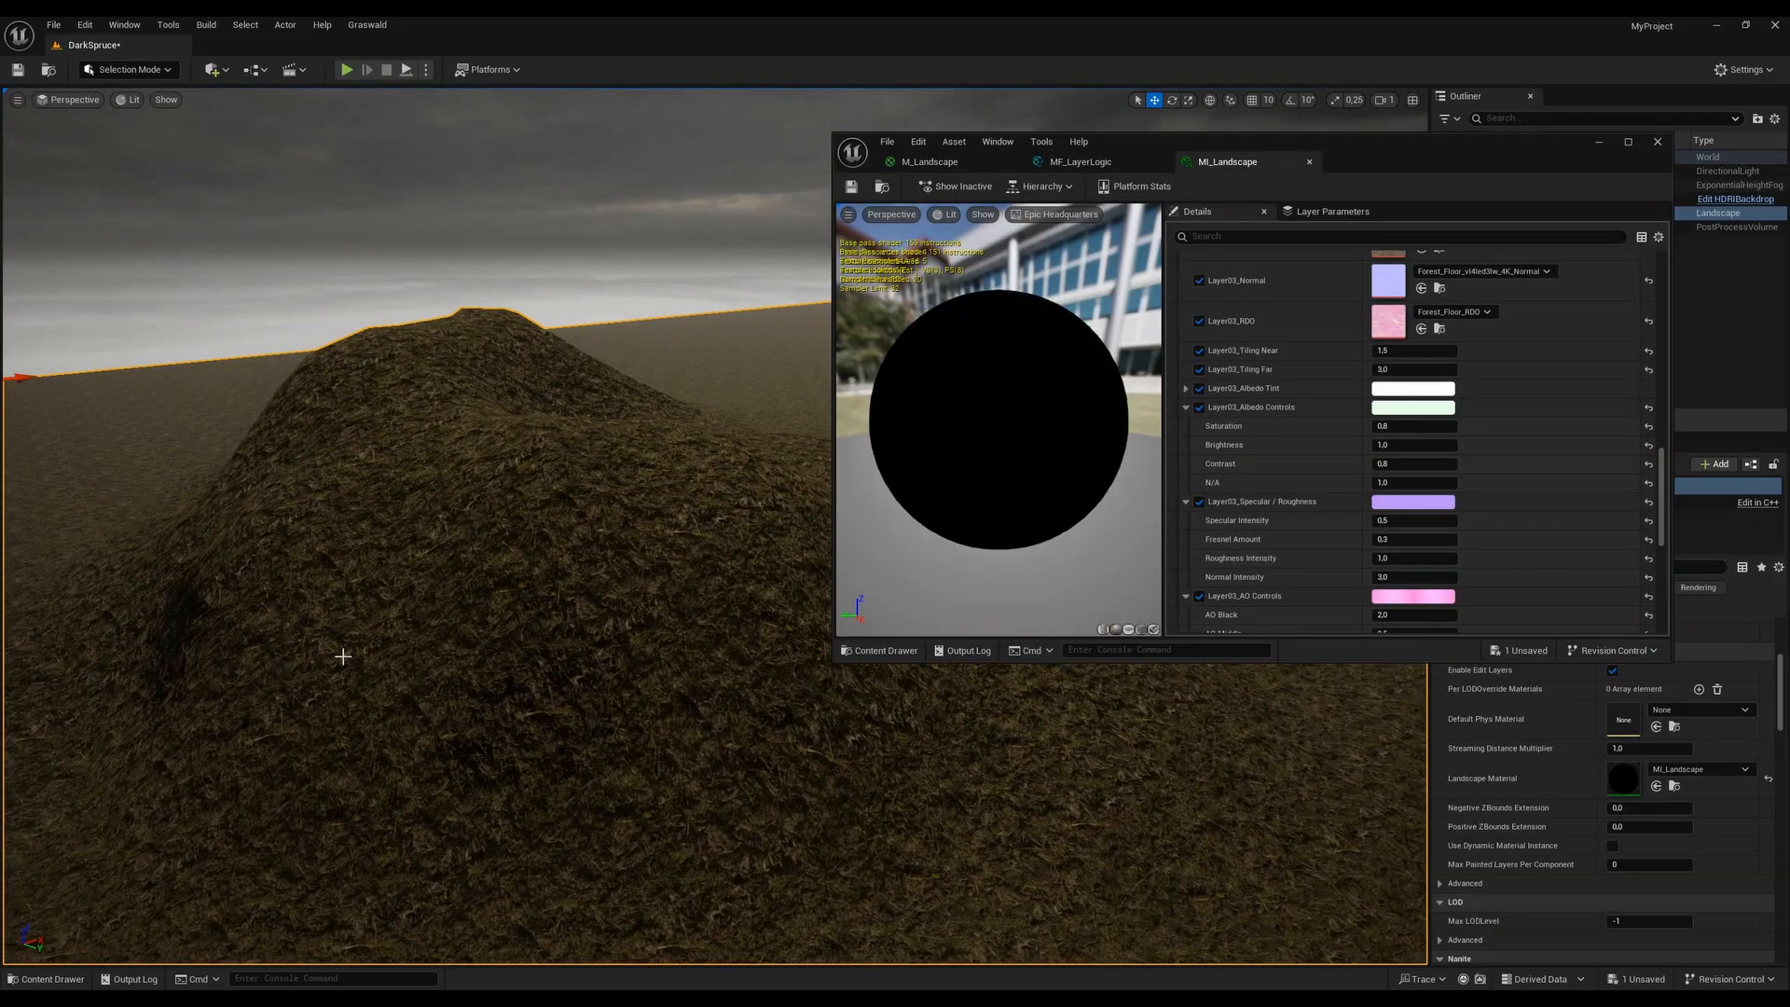
Enable all Rock parameter overrides in MI_Landscape: the Albedo, Normal and RDO textures plus Albedo Tint, Albedo Controls, Specular / Roughness and AO Controls
right_click_drag(416, 526, 450, 550)
mouse_move(803, 316)
right_mouse_down()
mouse_move(774, 335)
mouse_move(829, 363)
mouse_move(804, 315)
mouse_move(746, 355)
mouse_move(744, 308)
mouse_move(820, 298)
right_mouse_up()
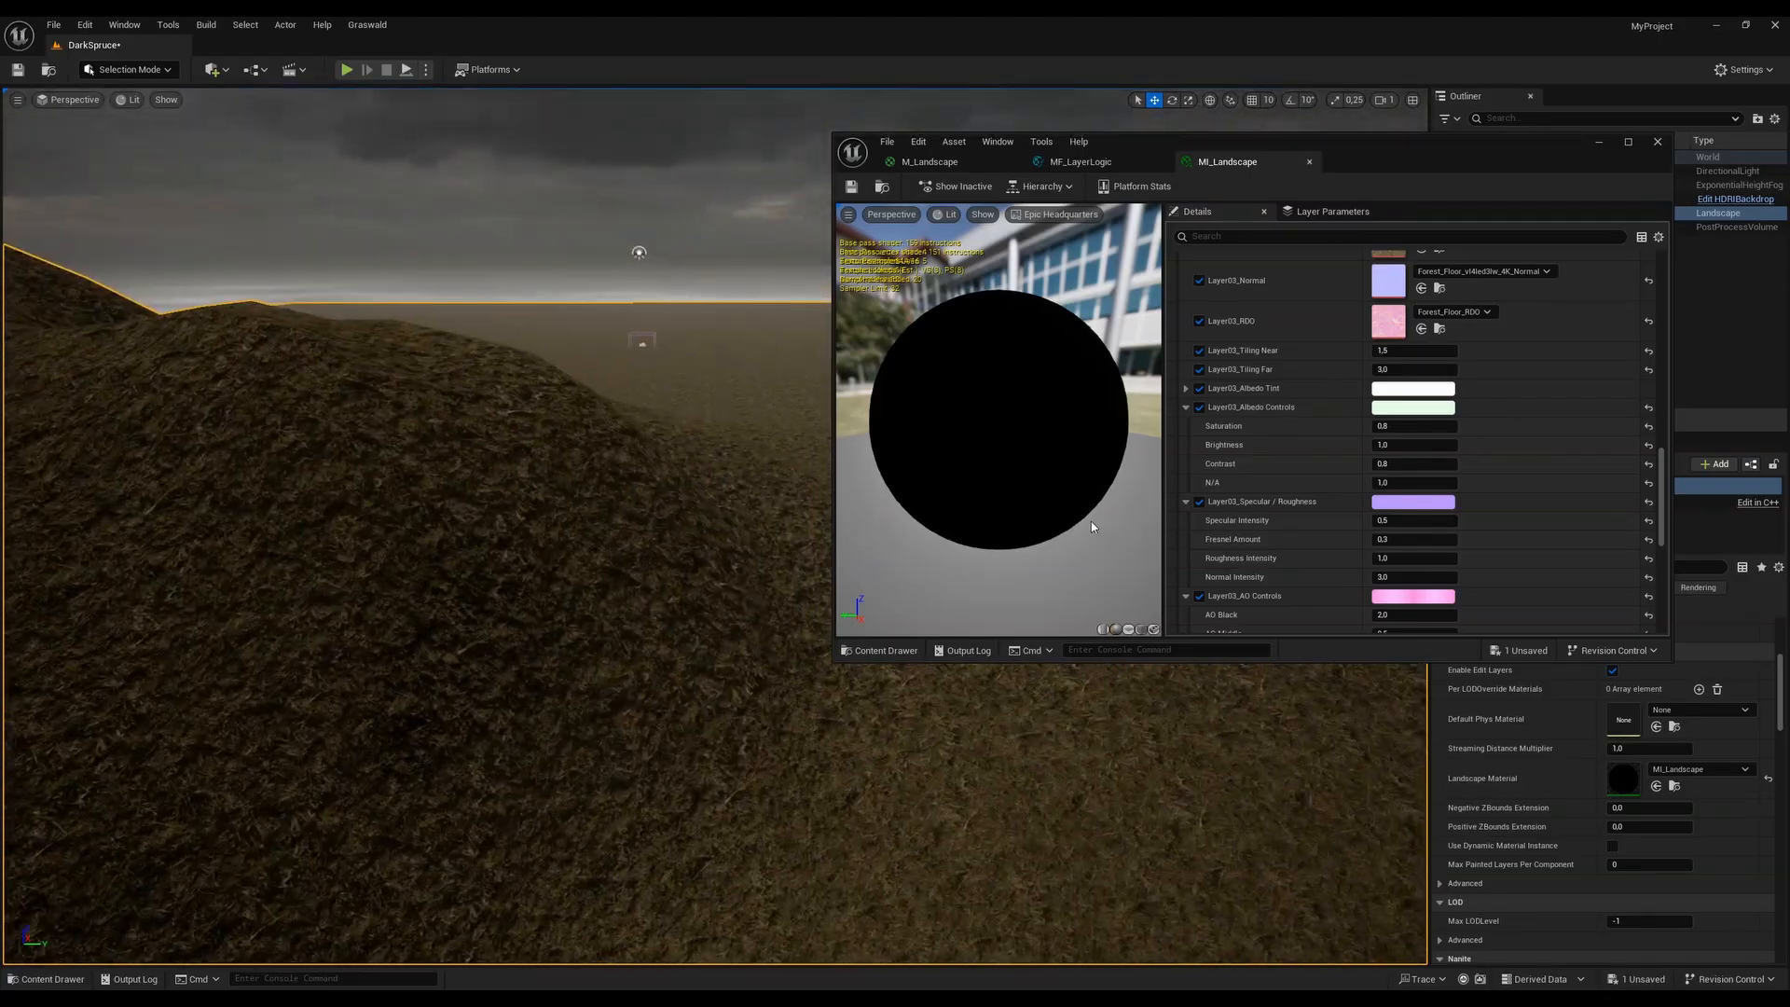
scroll(1231, 447, "down", 7)
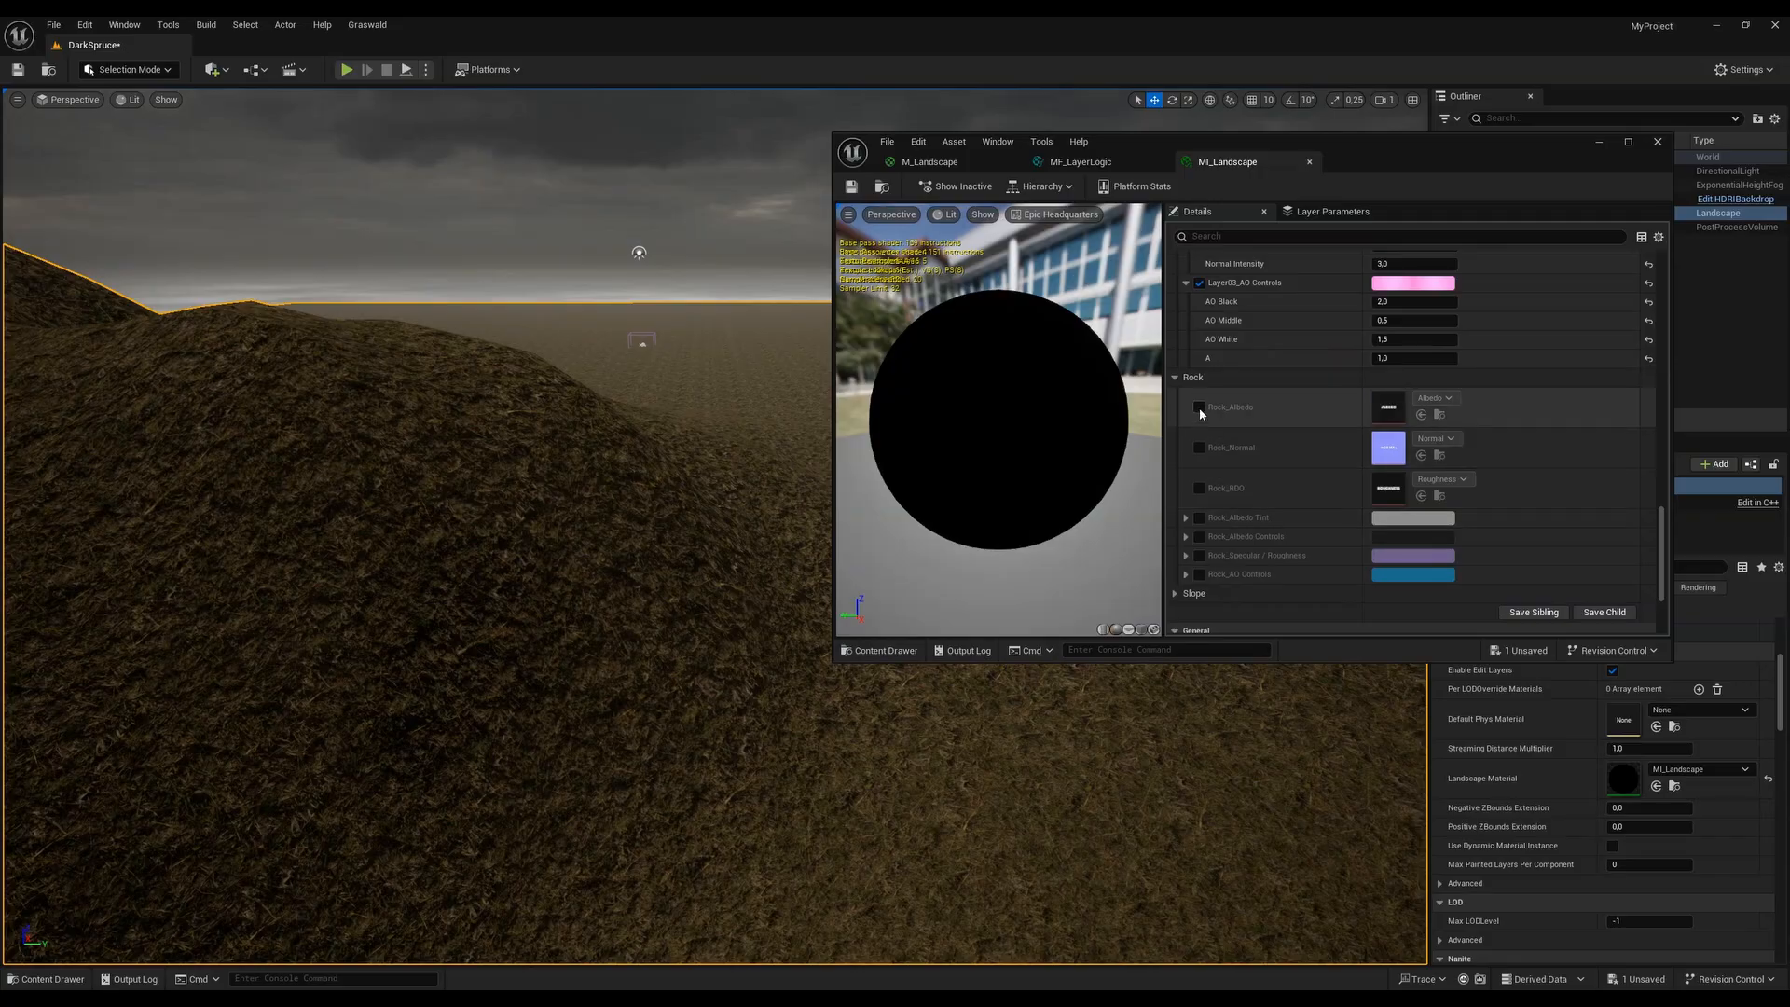
left_click(1199, 406)
left_click(1199, 447)
left_click(1199, 487)
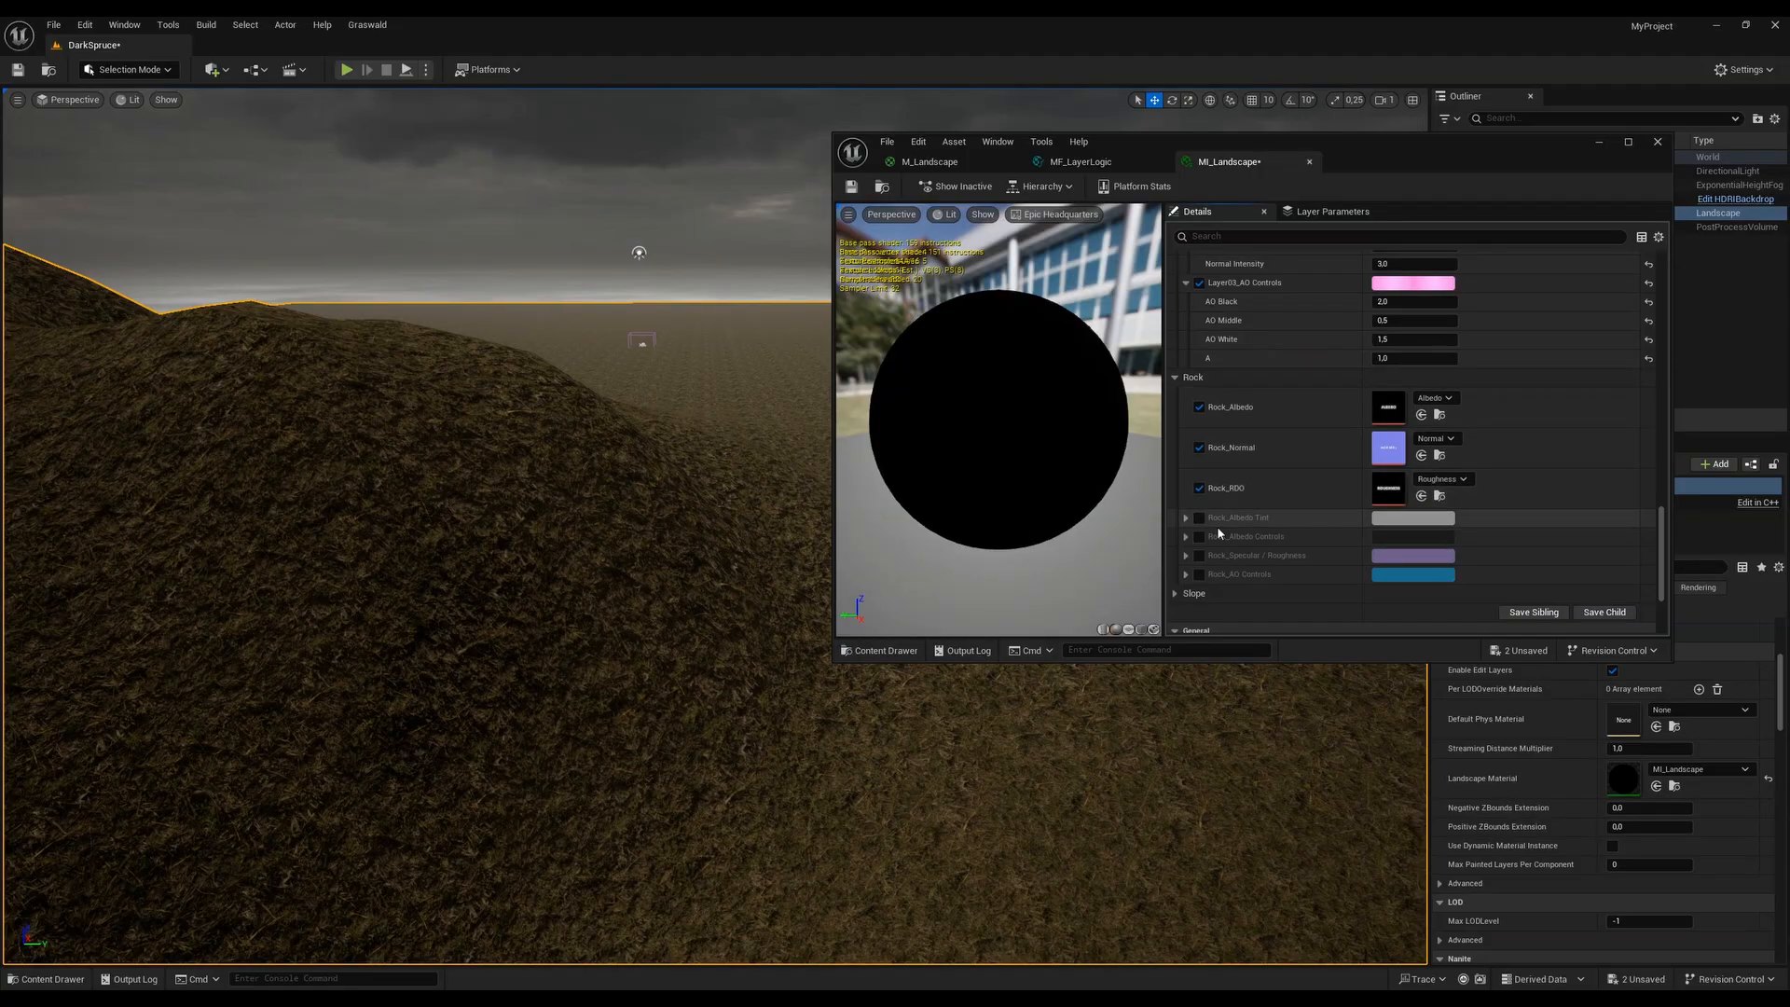
left_click(1199, 518)
left_click(1199, 537)
left_click(1199, 556)
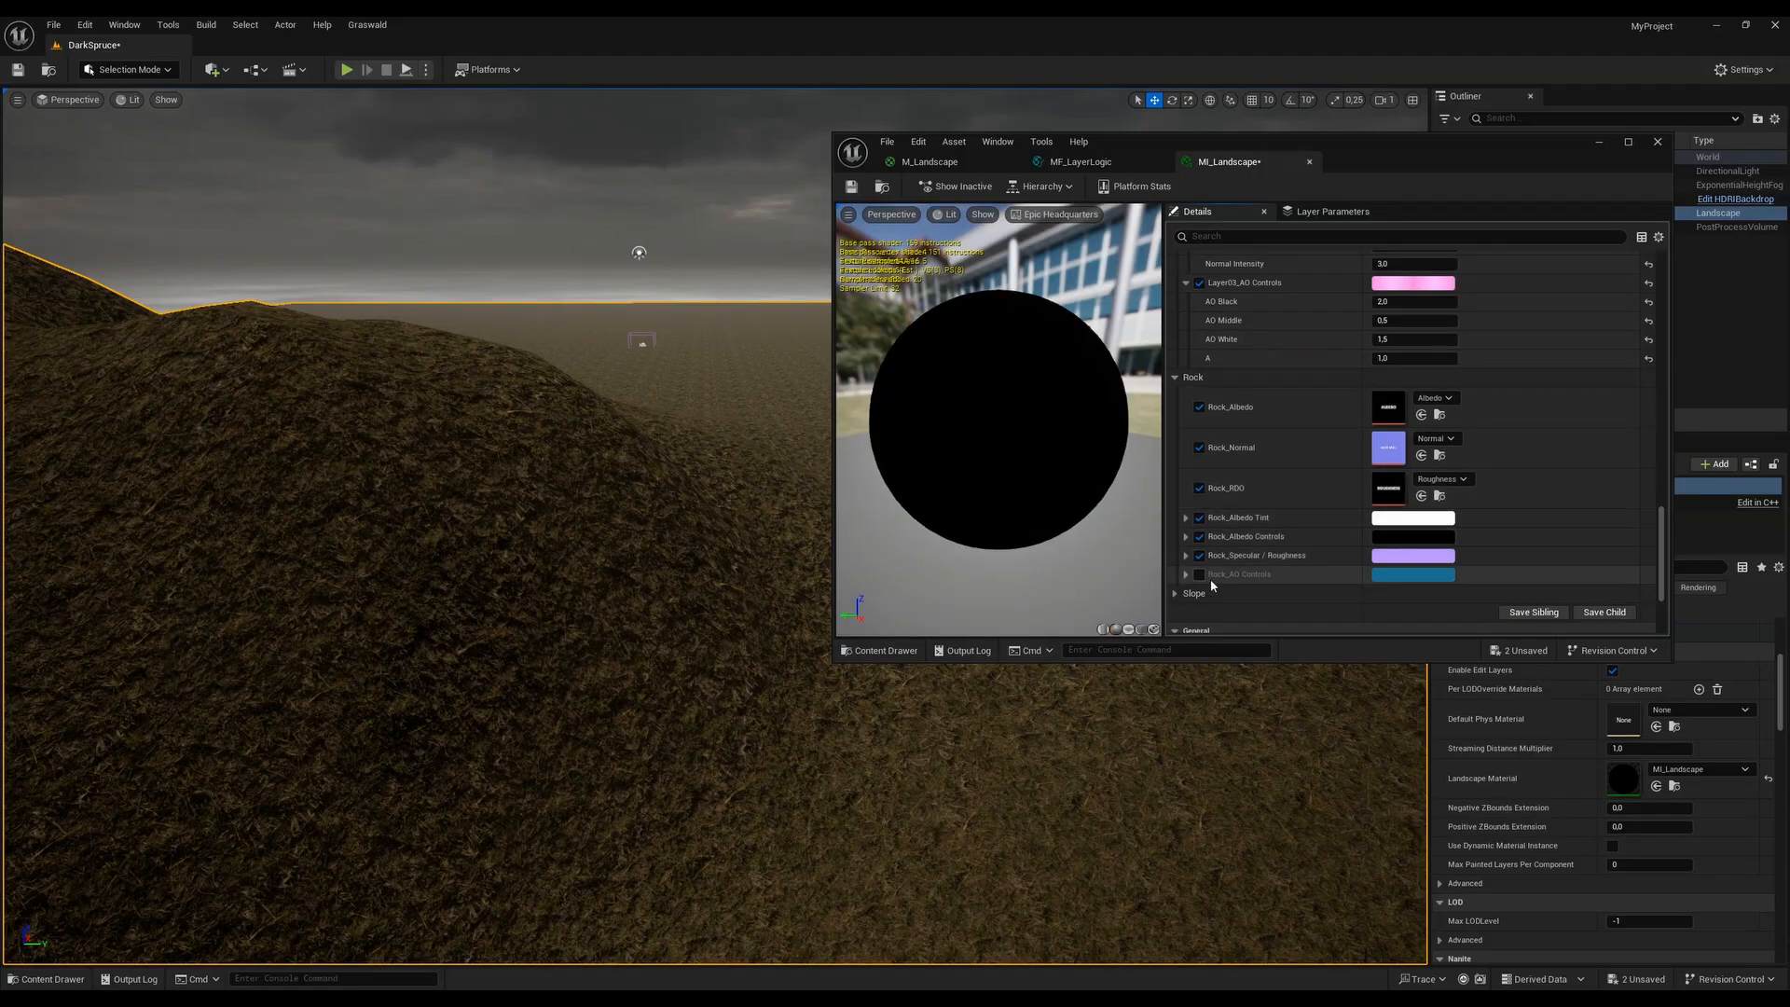
left_click(1199, 574)
Expand the Slope group in MI_Landscape and enable the Slope Amount and Slope Falloff overrides
scroll(1212, 573, "down", 2)
left_click(1175, 503)
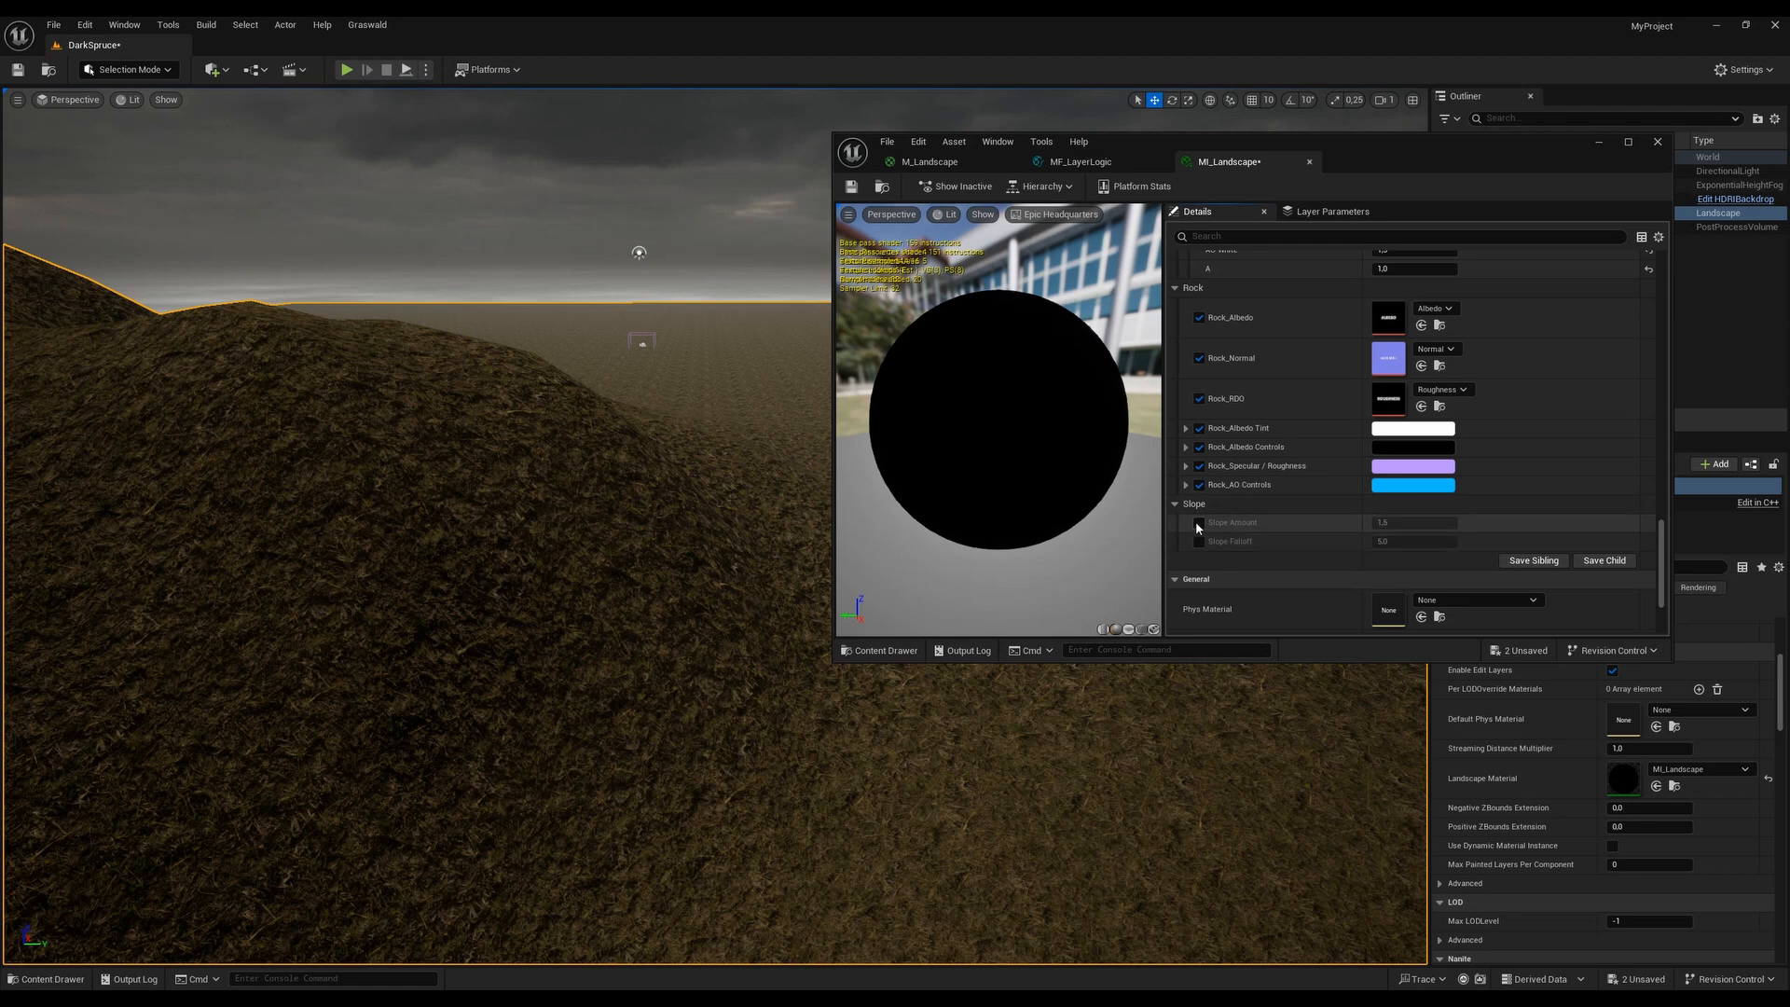
left_click(1199, 524)
left_click(1199, 542)
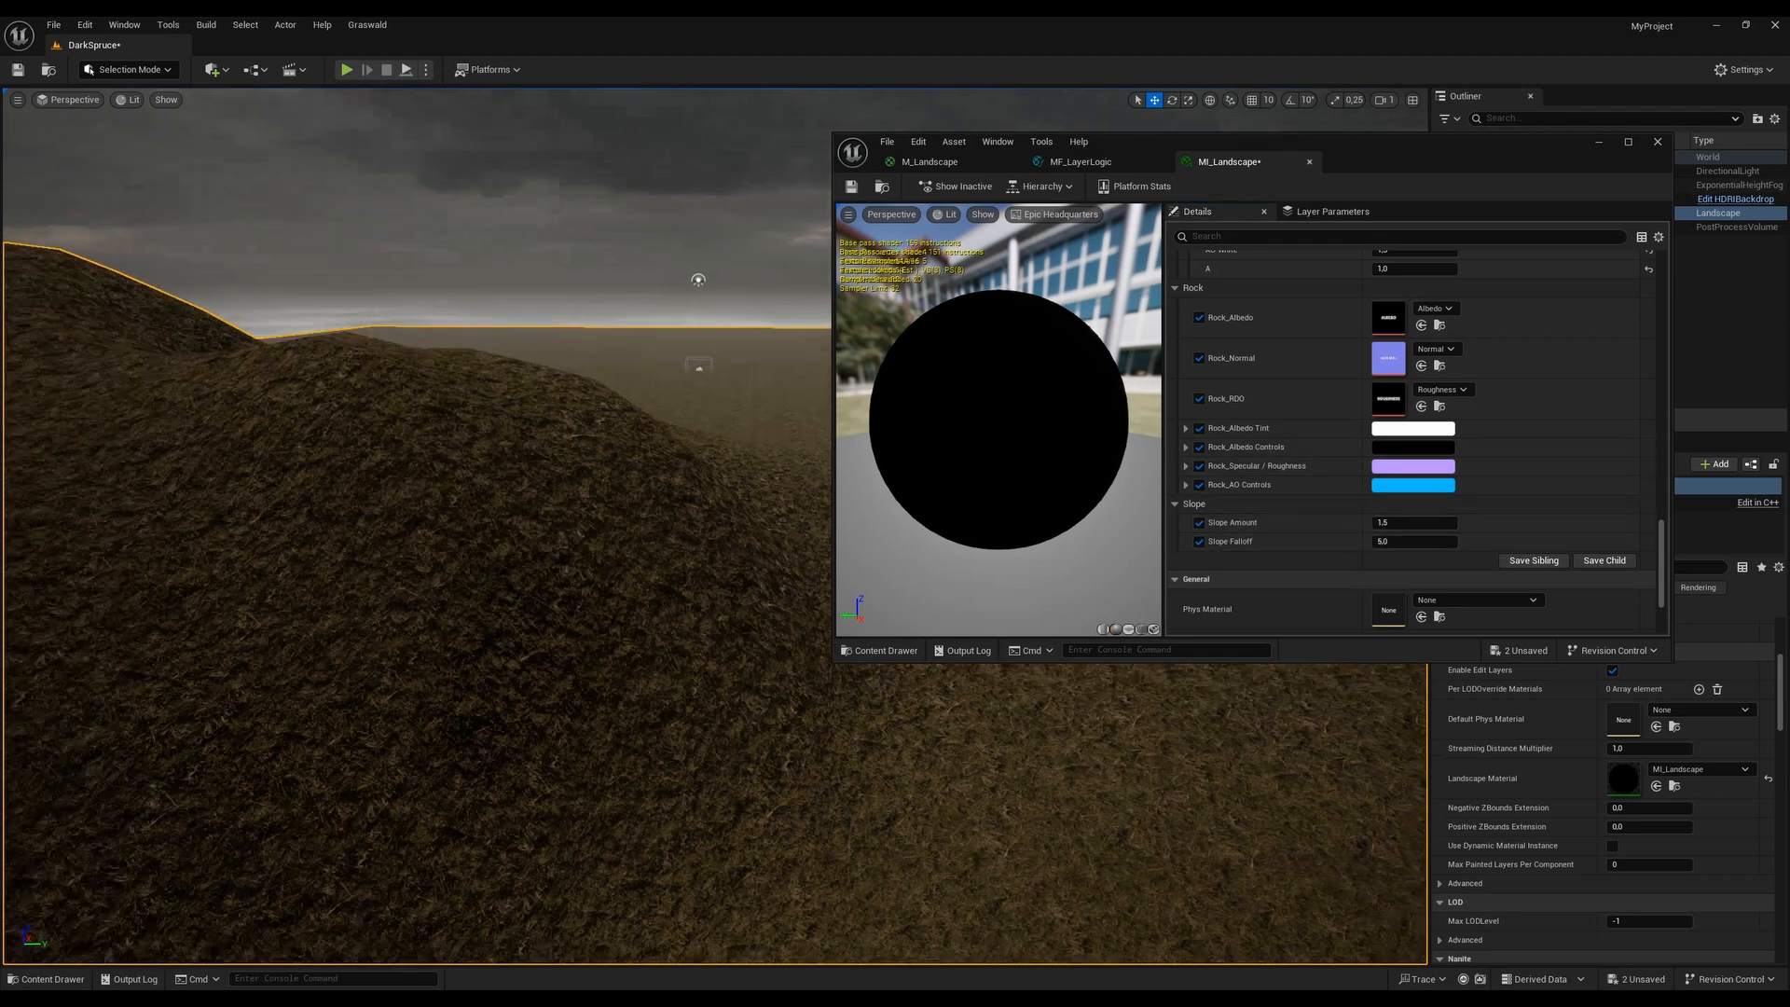
Set Rock_Albedo Controls' Saturation, Brightness, Contrast and N/A to 1.0 and inspect the rock layer on the hill's steep side
left_click(1186, 446)
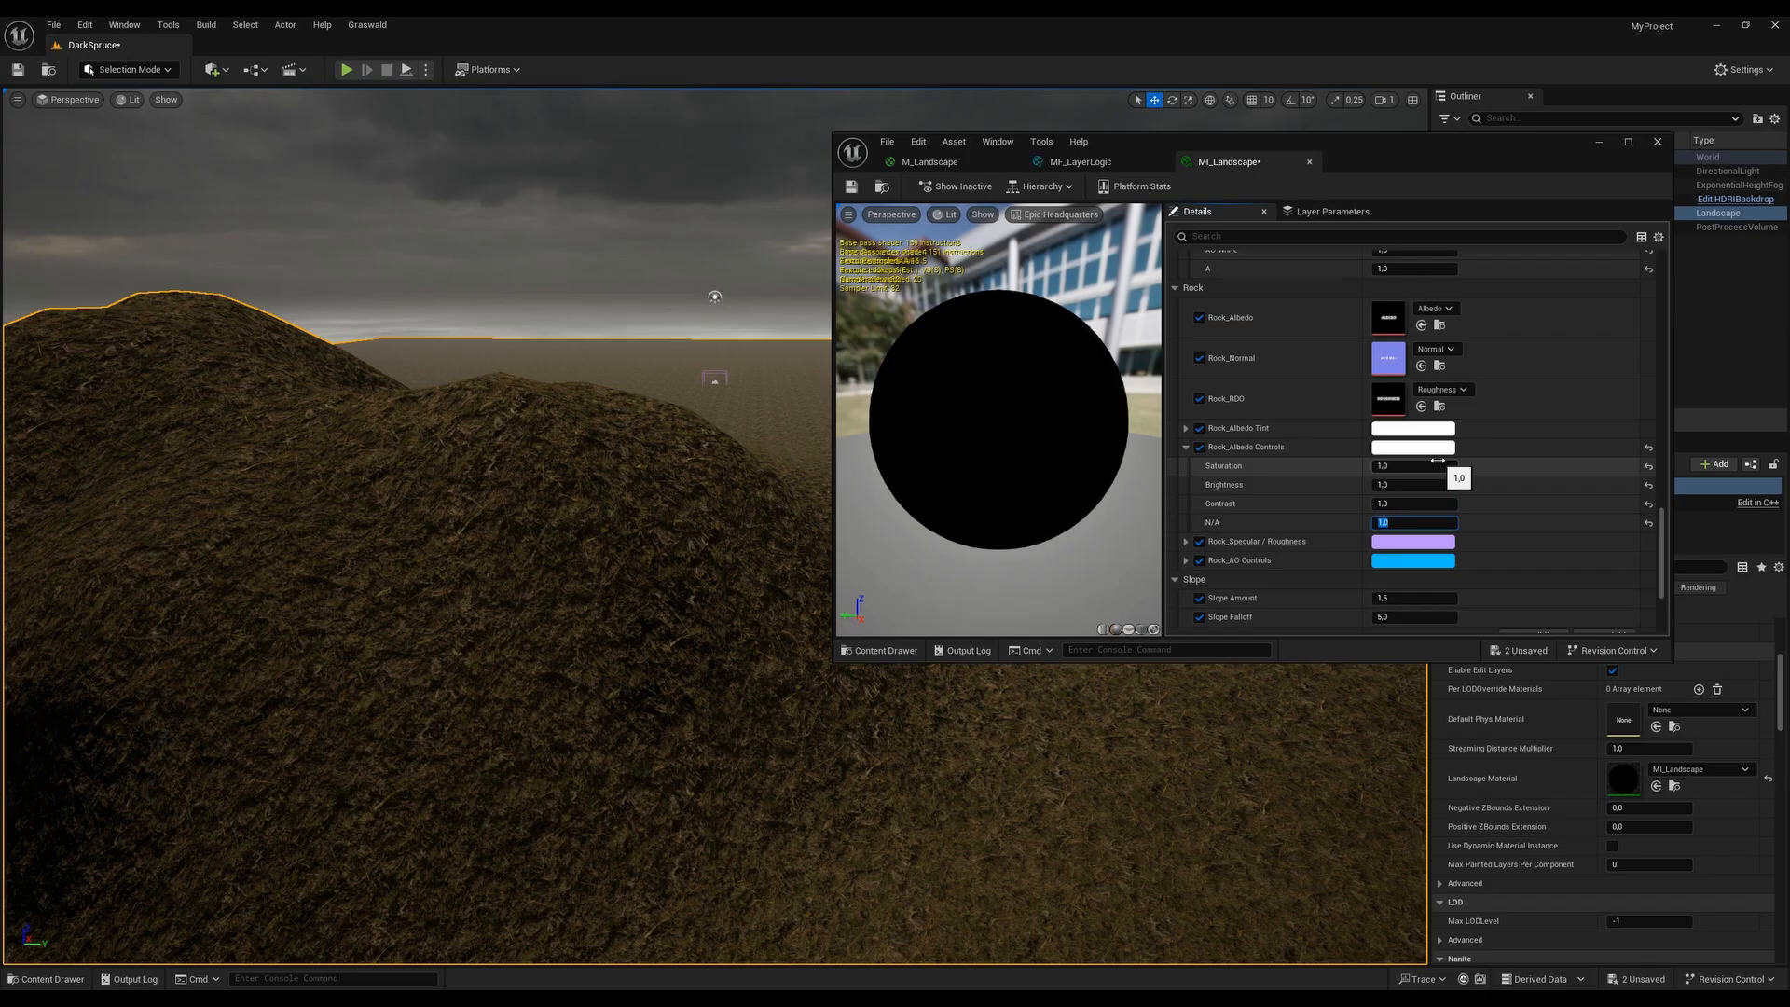
key("w")
right_click_drag(653, 466, 653, 550)
right_click_drag(199, 560, 236, 560)
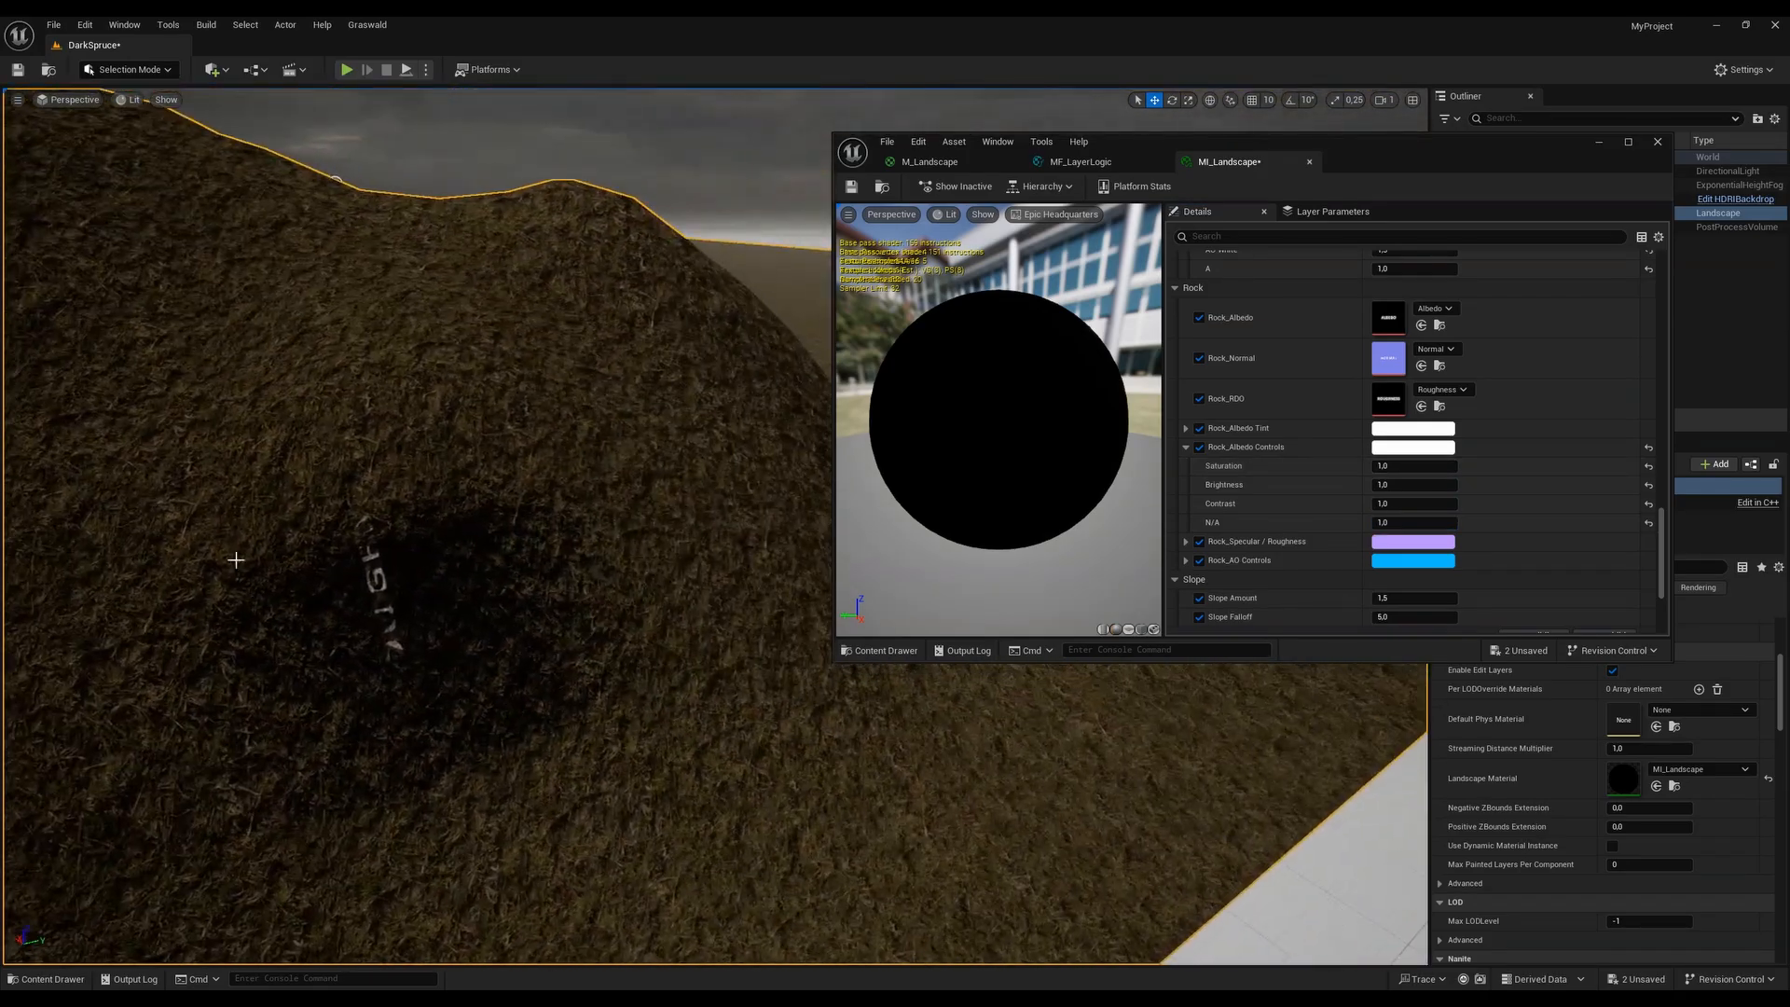
right_click_drag(427, 583, 560, 606)
key("w")
key("s")
Assign the Mossy_Rock BaseColor, RDO and Normal textures from the Rock textures folder to Rock_Albedo, Rock_RDO and Rock_Normal
left_click(46, 979)
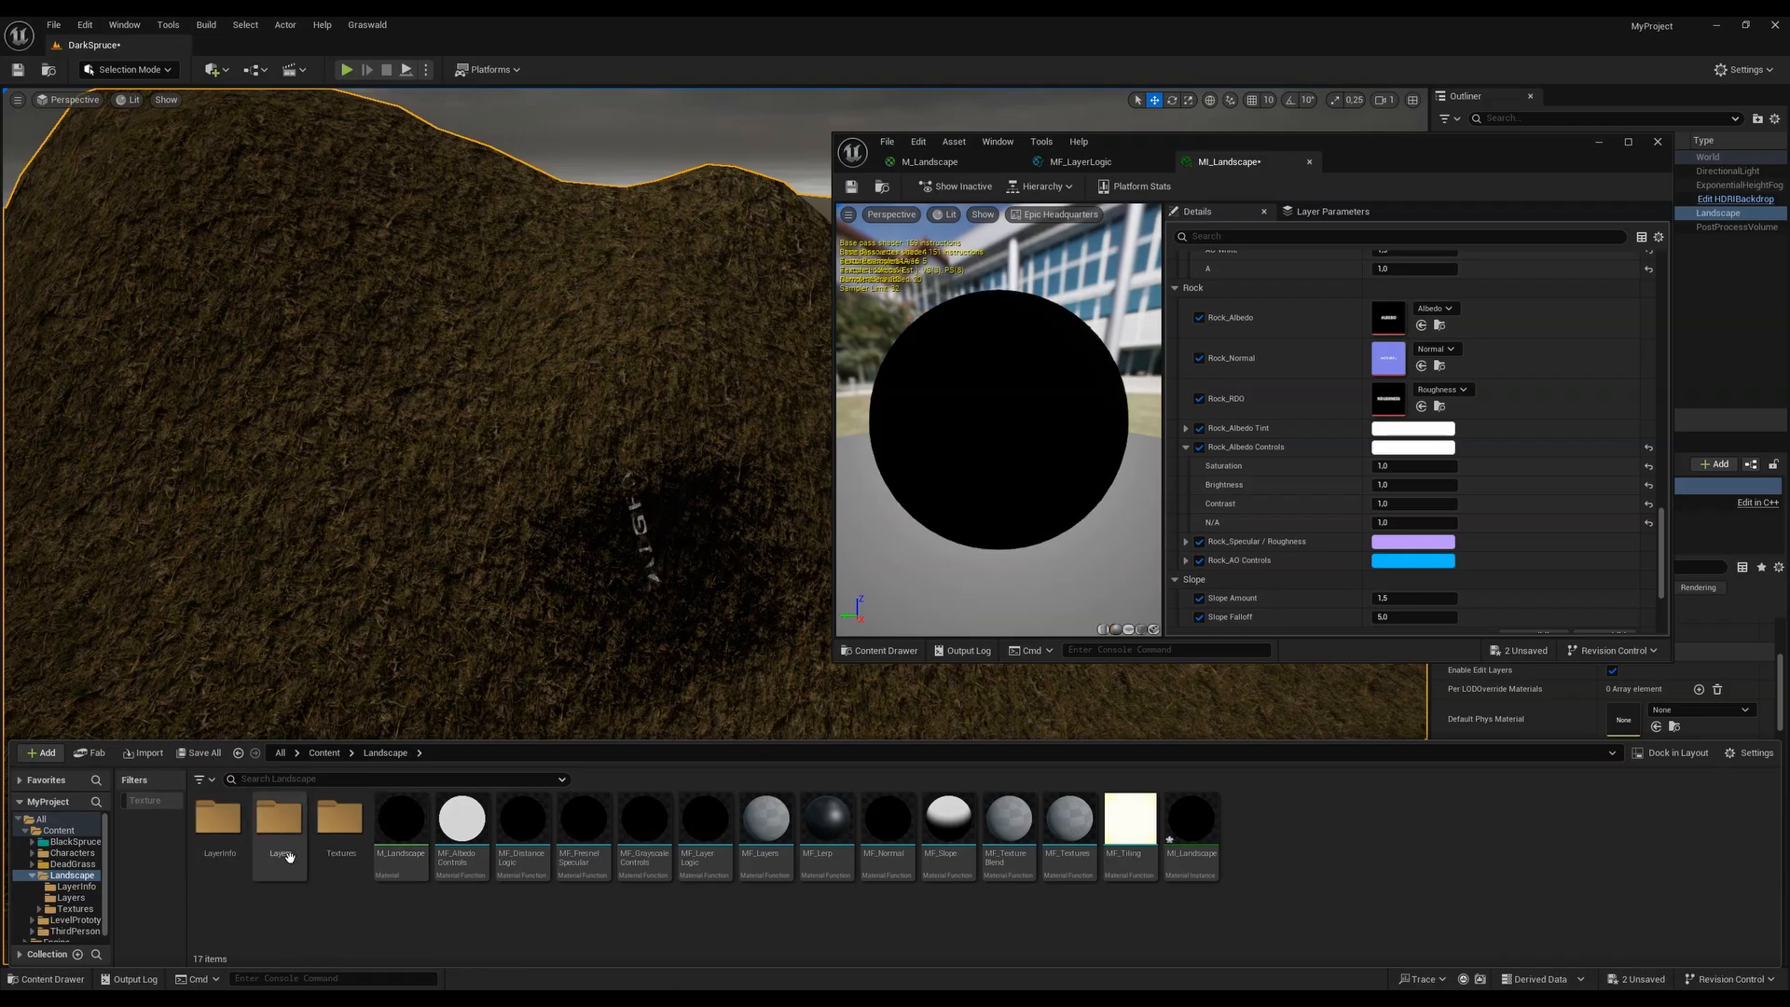
double_click(343, 820)
double_click(340, 818)
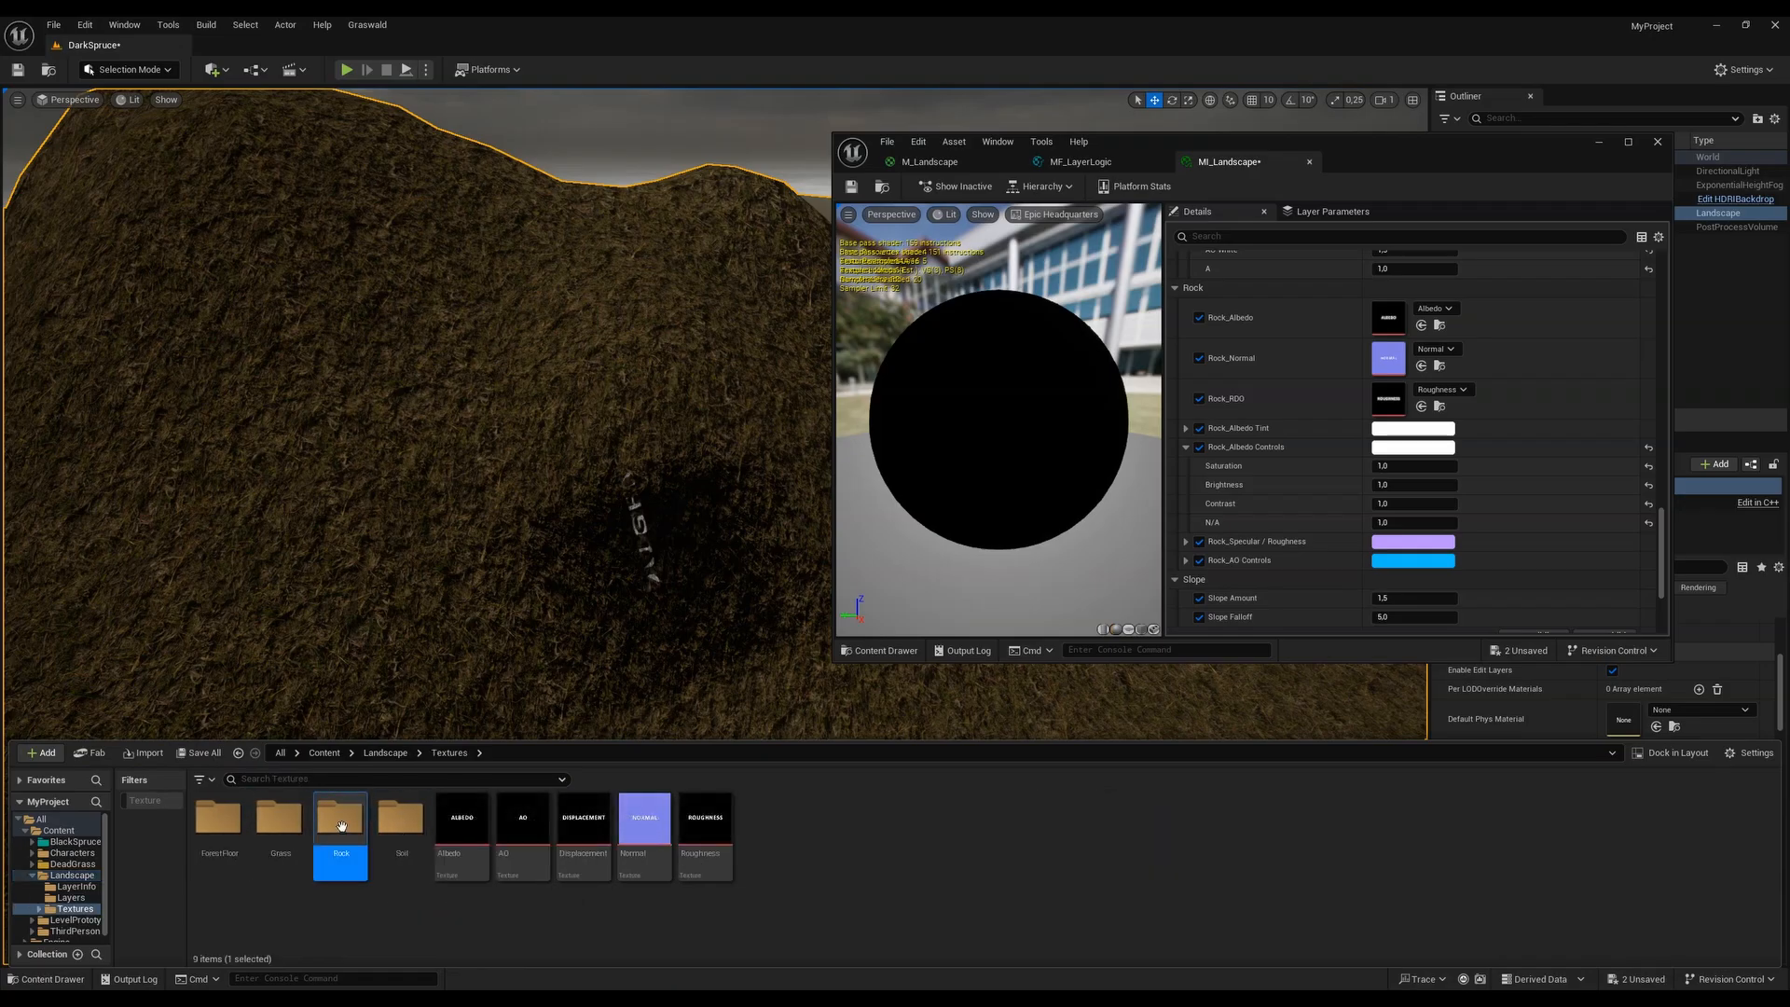
scroll(1362, 536, "up", 2)
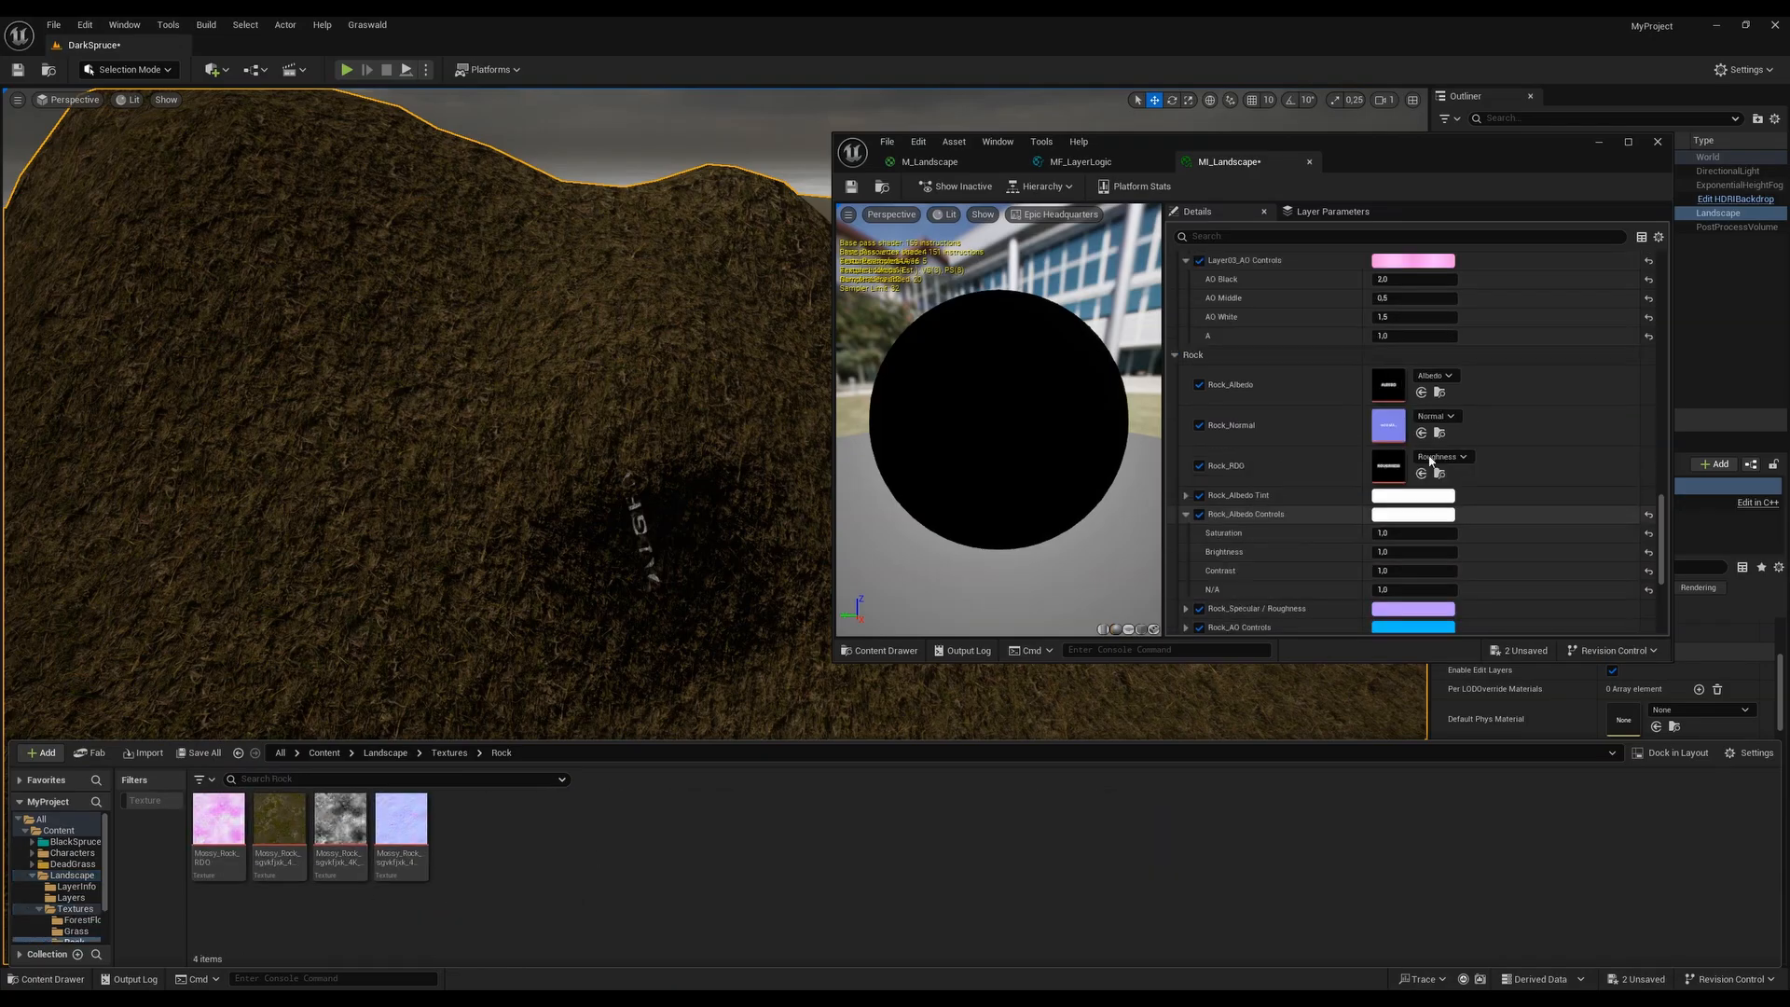
left_click(279, 819)
left_click_drag(280, 819, 1390, 384)
left_click_drag(344, 828, 345, 825)
left_click_drag(224, 823, 1389, 465)
left_click_drag(401, 832, 1388, 425)
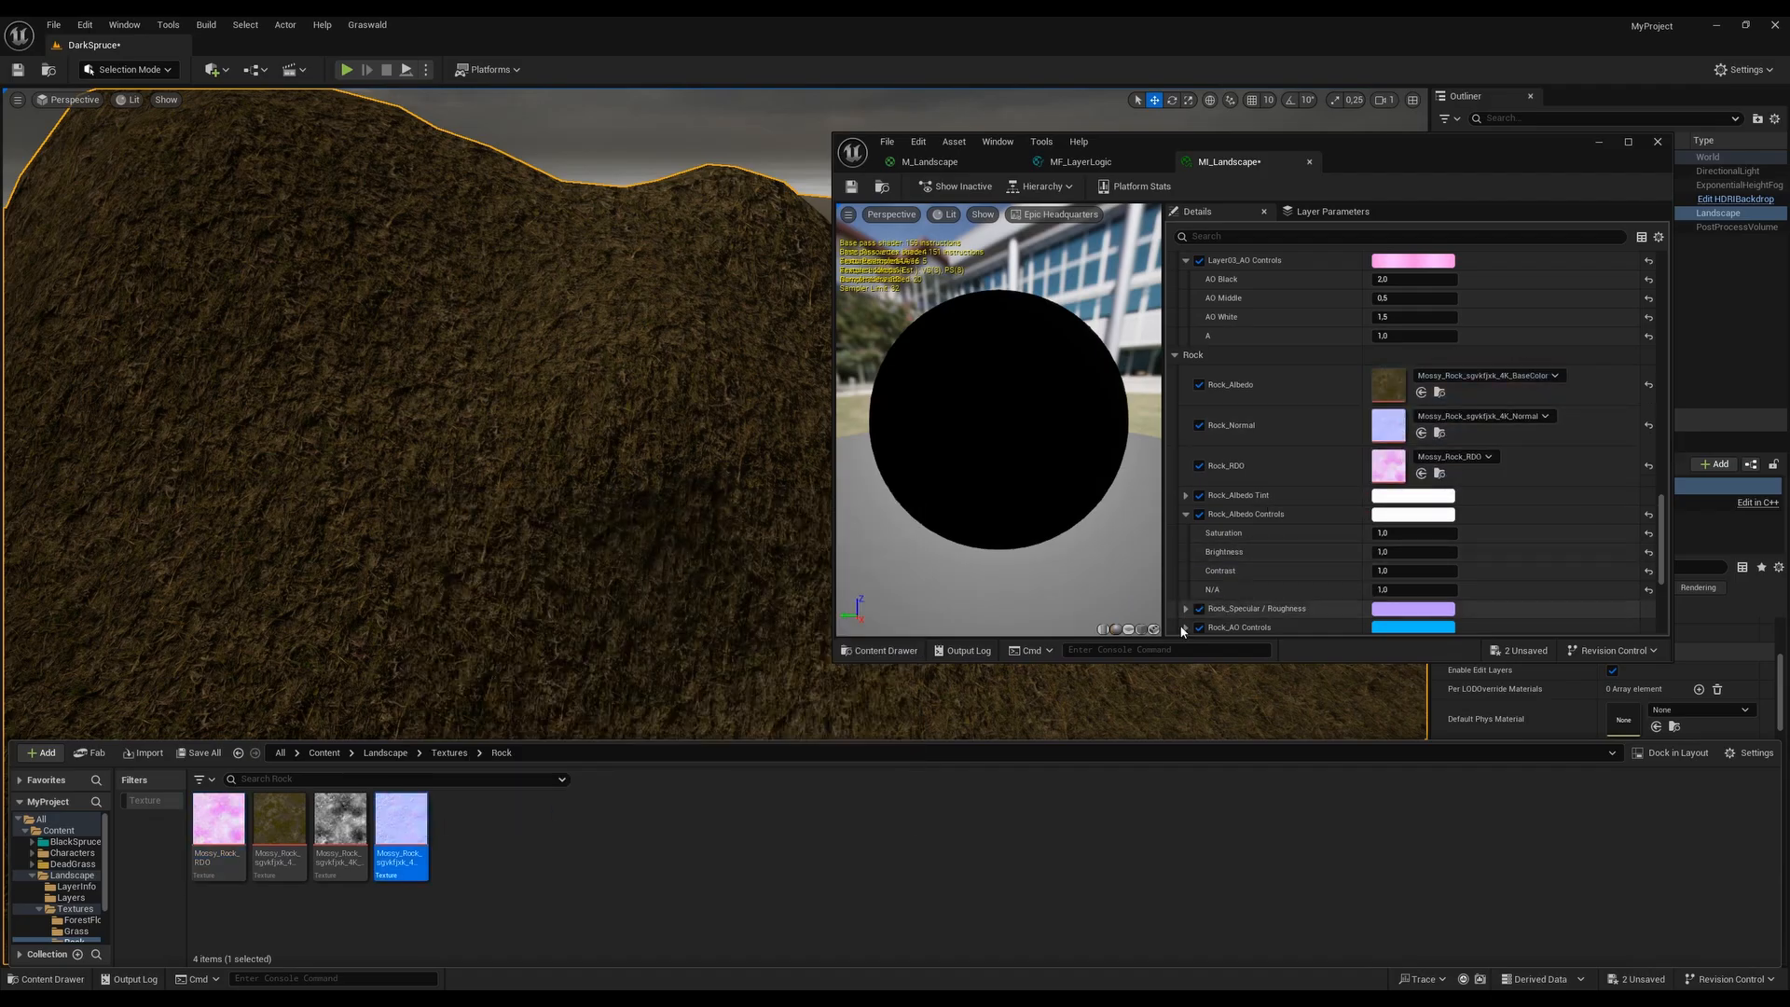
Set Slope Amount to 2.0 and Slope Falloff to 10.0 in MI_Landscape
right_click_drag(670, 552, 728, 522)
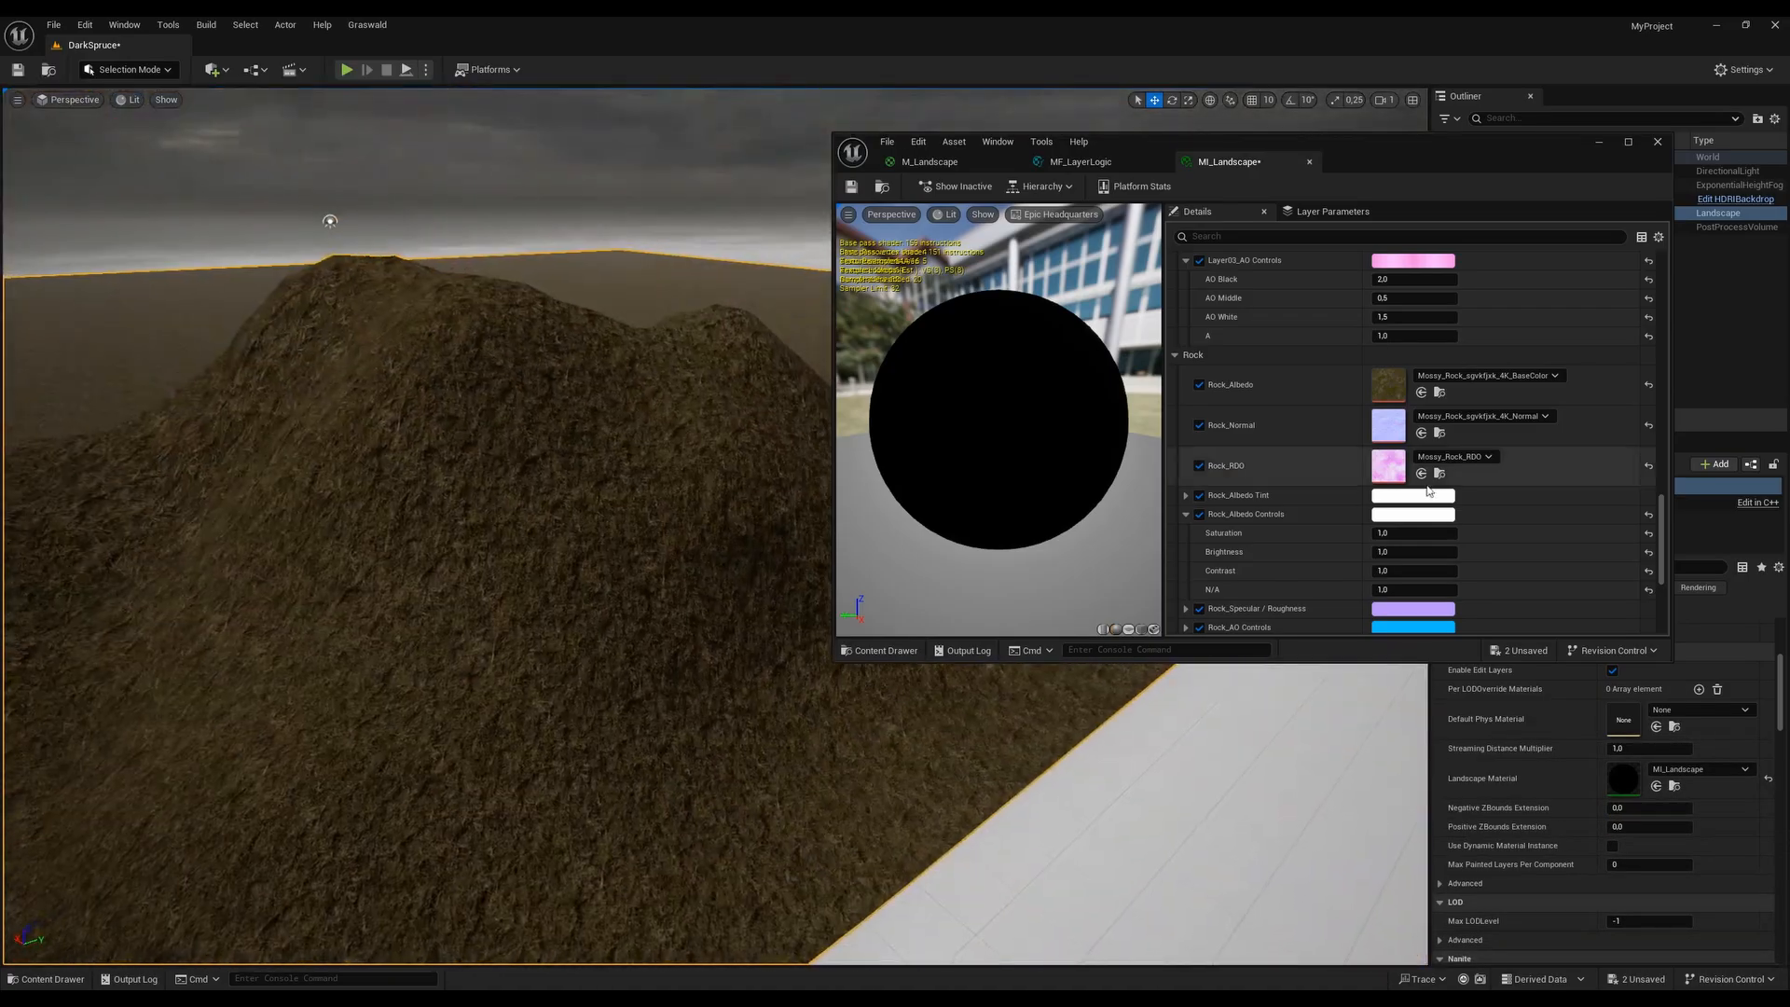
scroll(1361, 520, "down", 6)
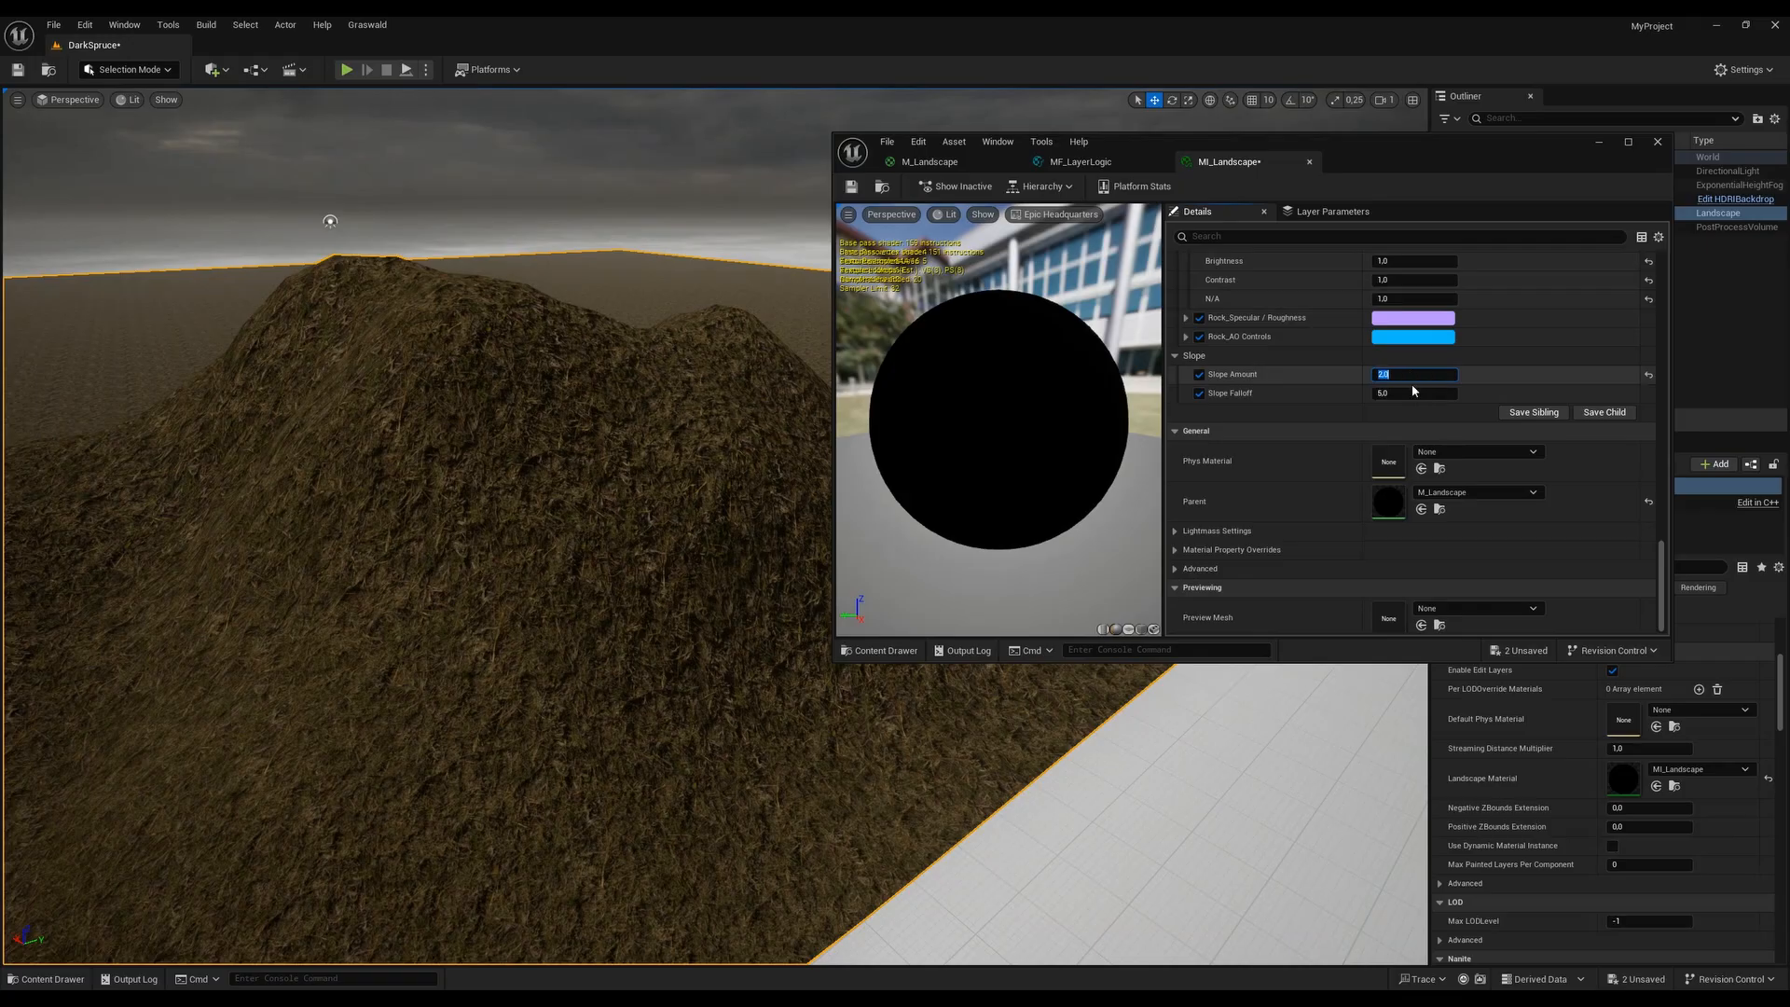
left_click(1413, 397)
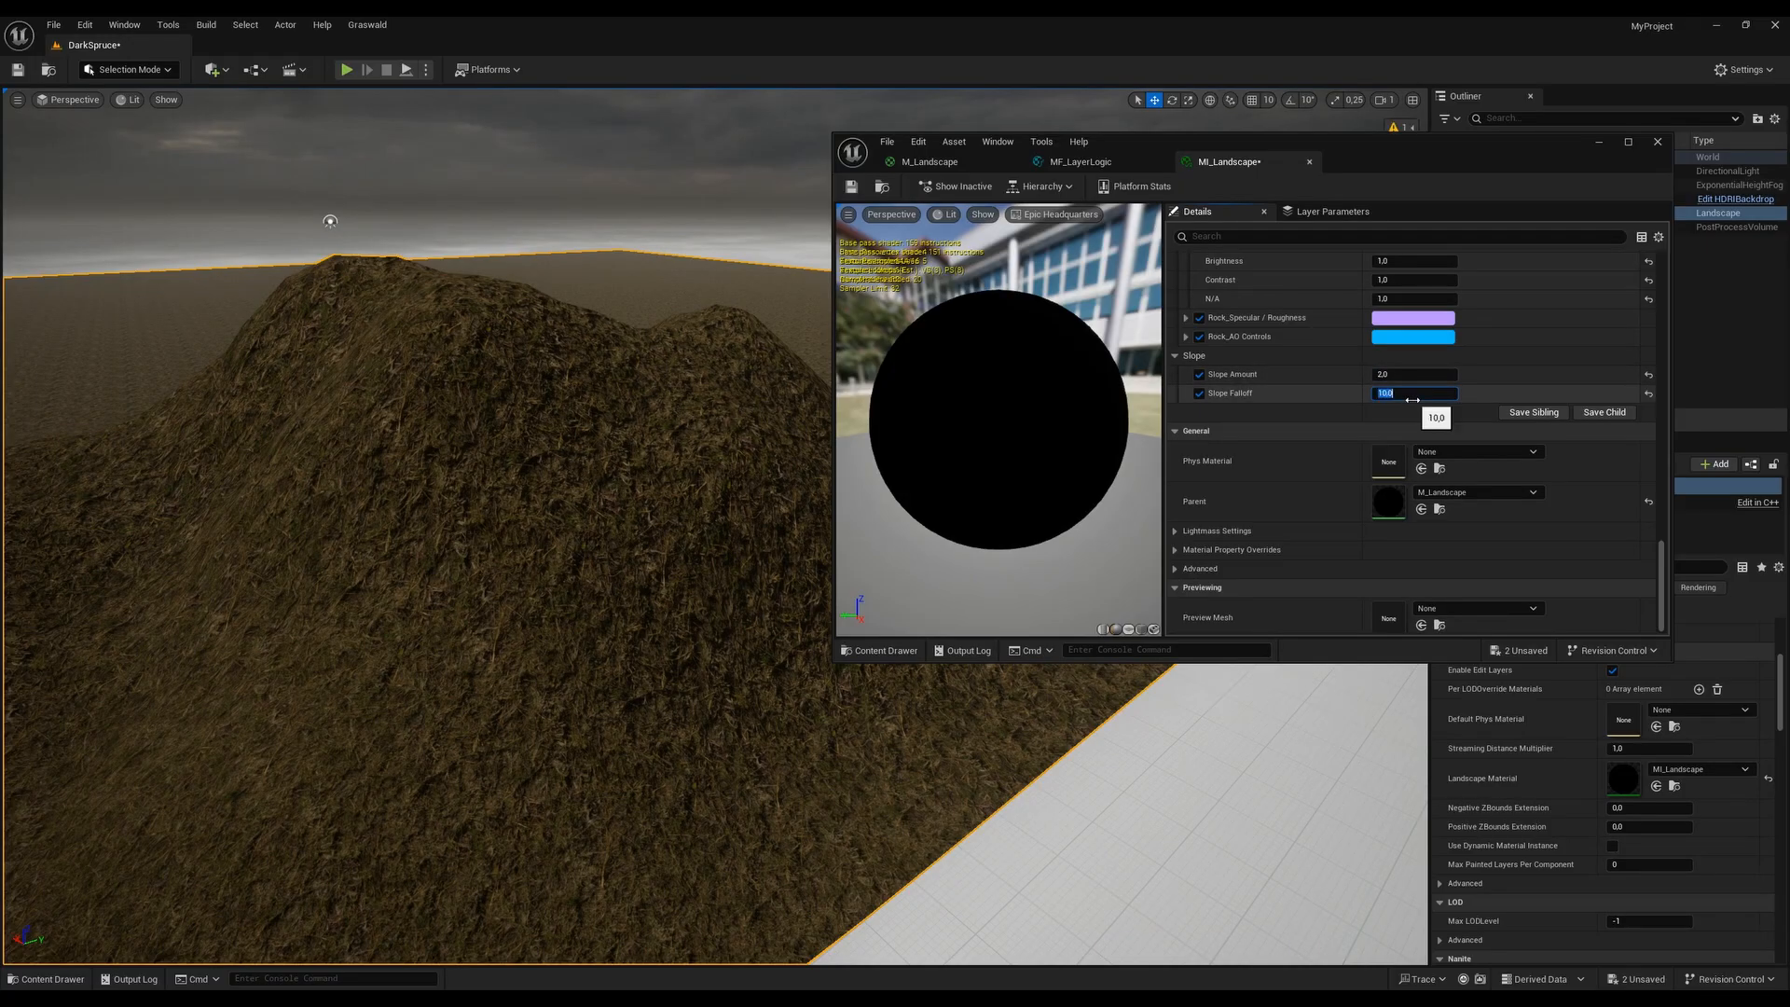
Try Slope Amount values of 0.3, 4.0 and 0.5 in MI_Landscape against a close view of the hillside
left_click(1418, 377)
key("w")
right_click_drag(525, 550, 466, 536)
left_click(1418, 374)
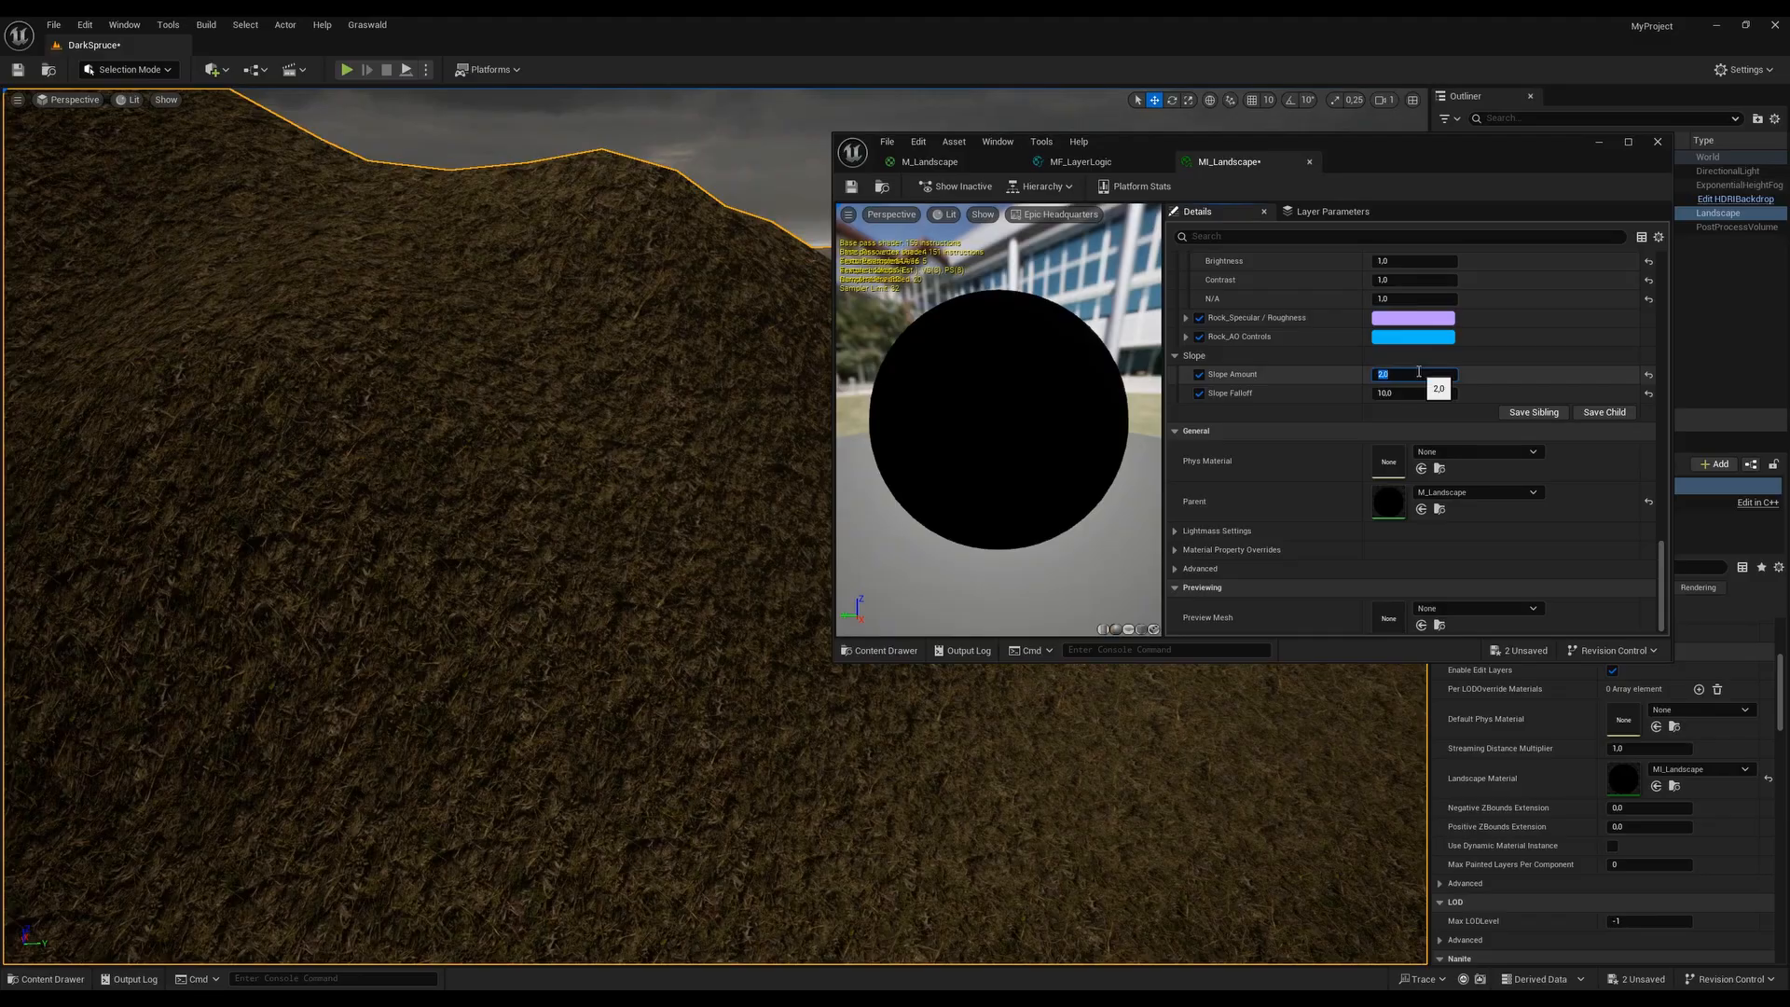
type("0")
key("Return")
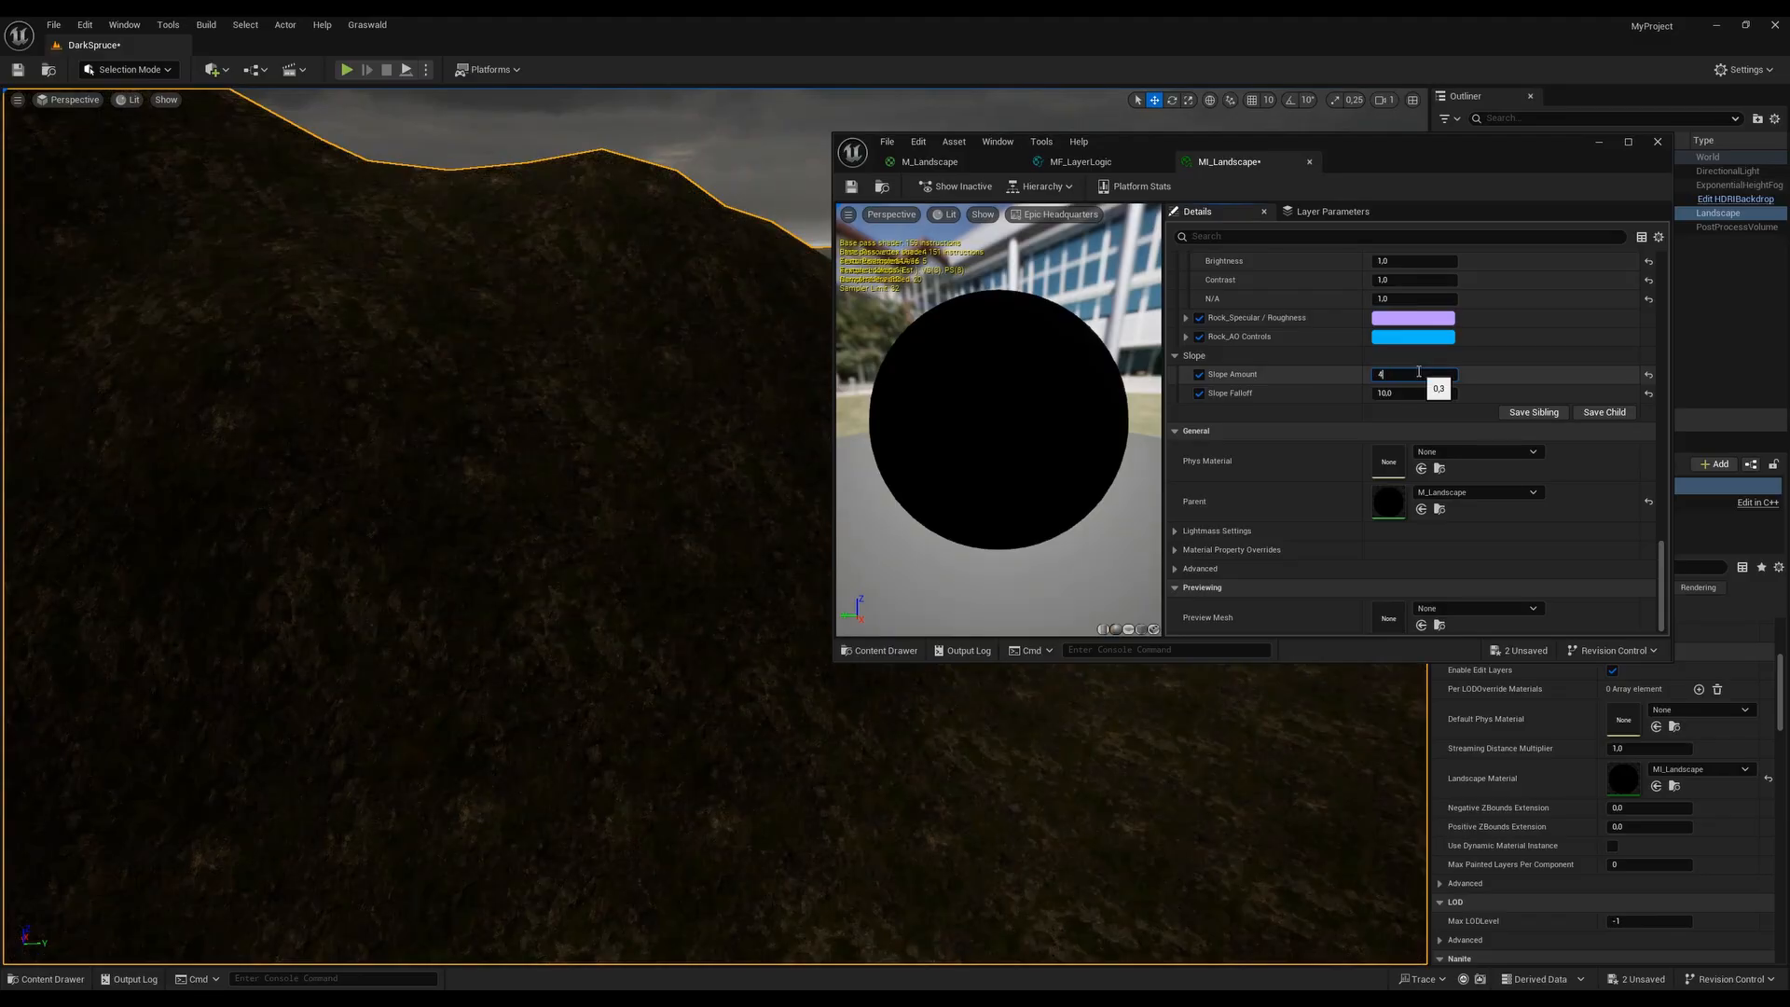
type("4")
key("Return")
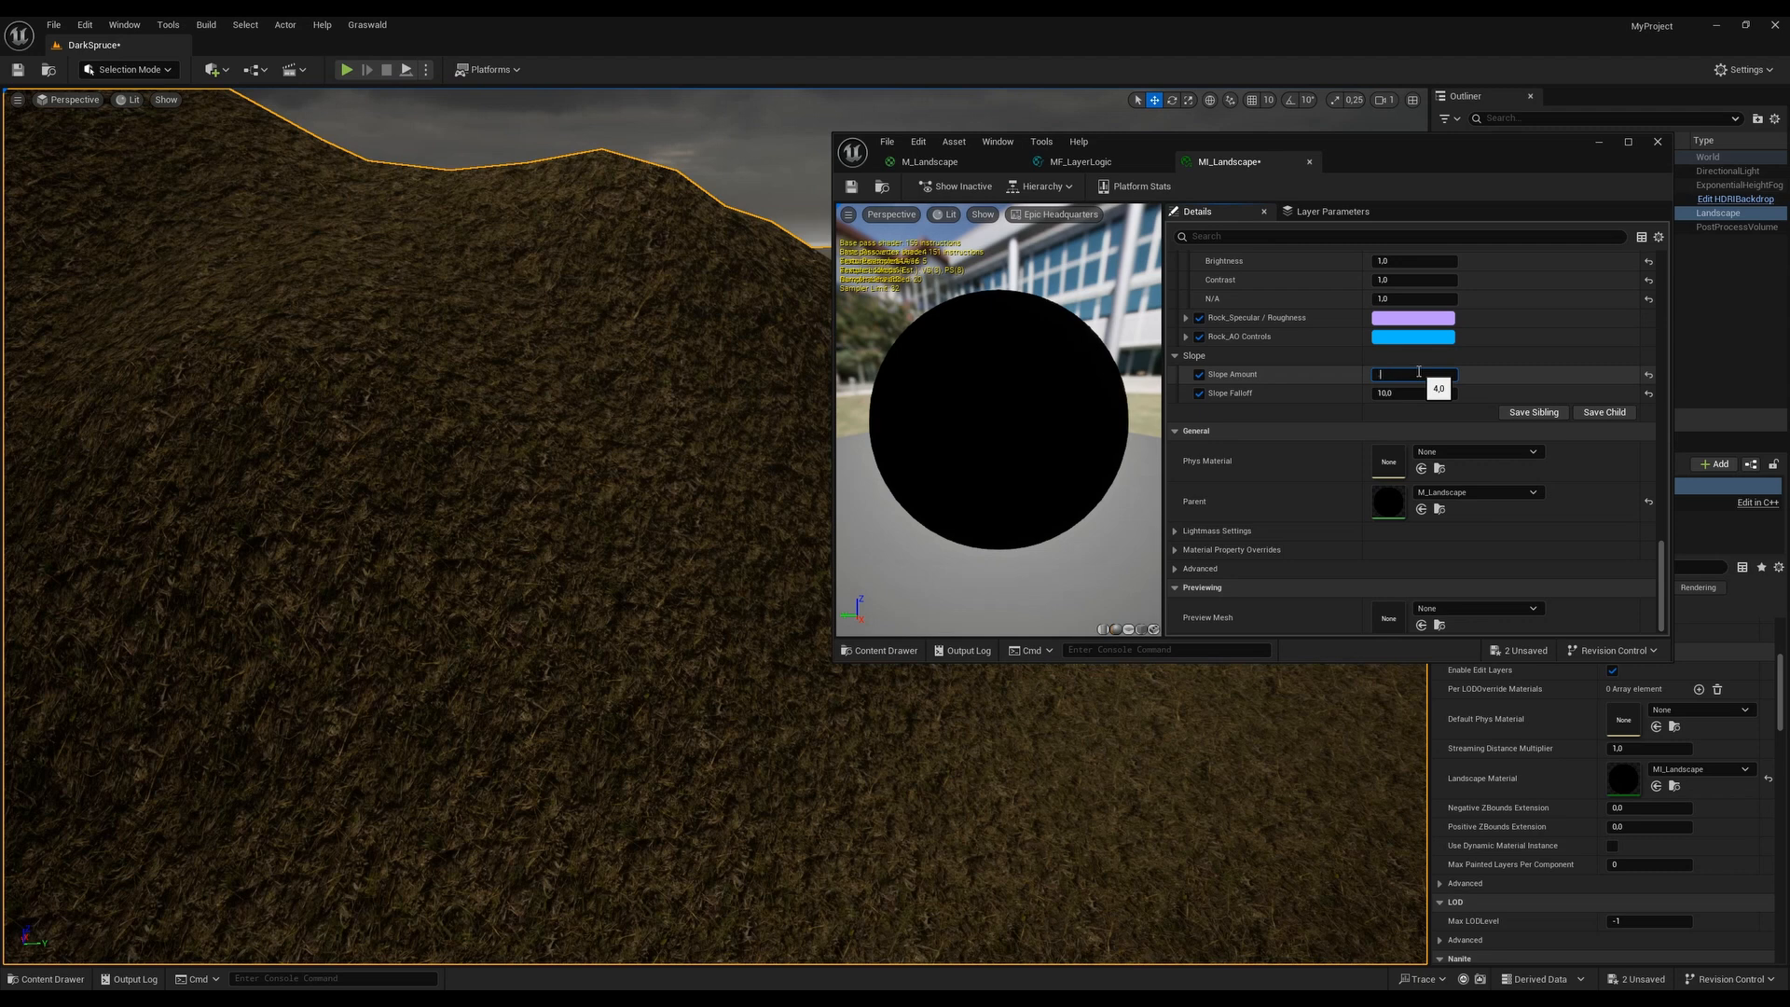
type("0,5")
key("Return")
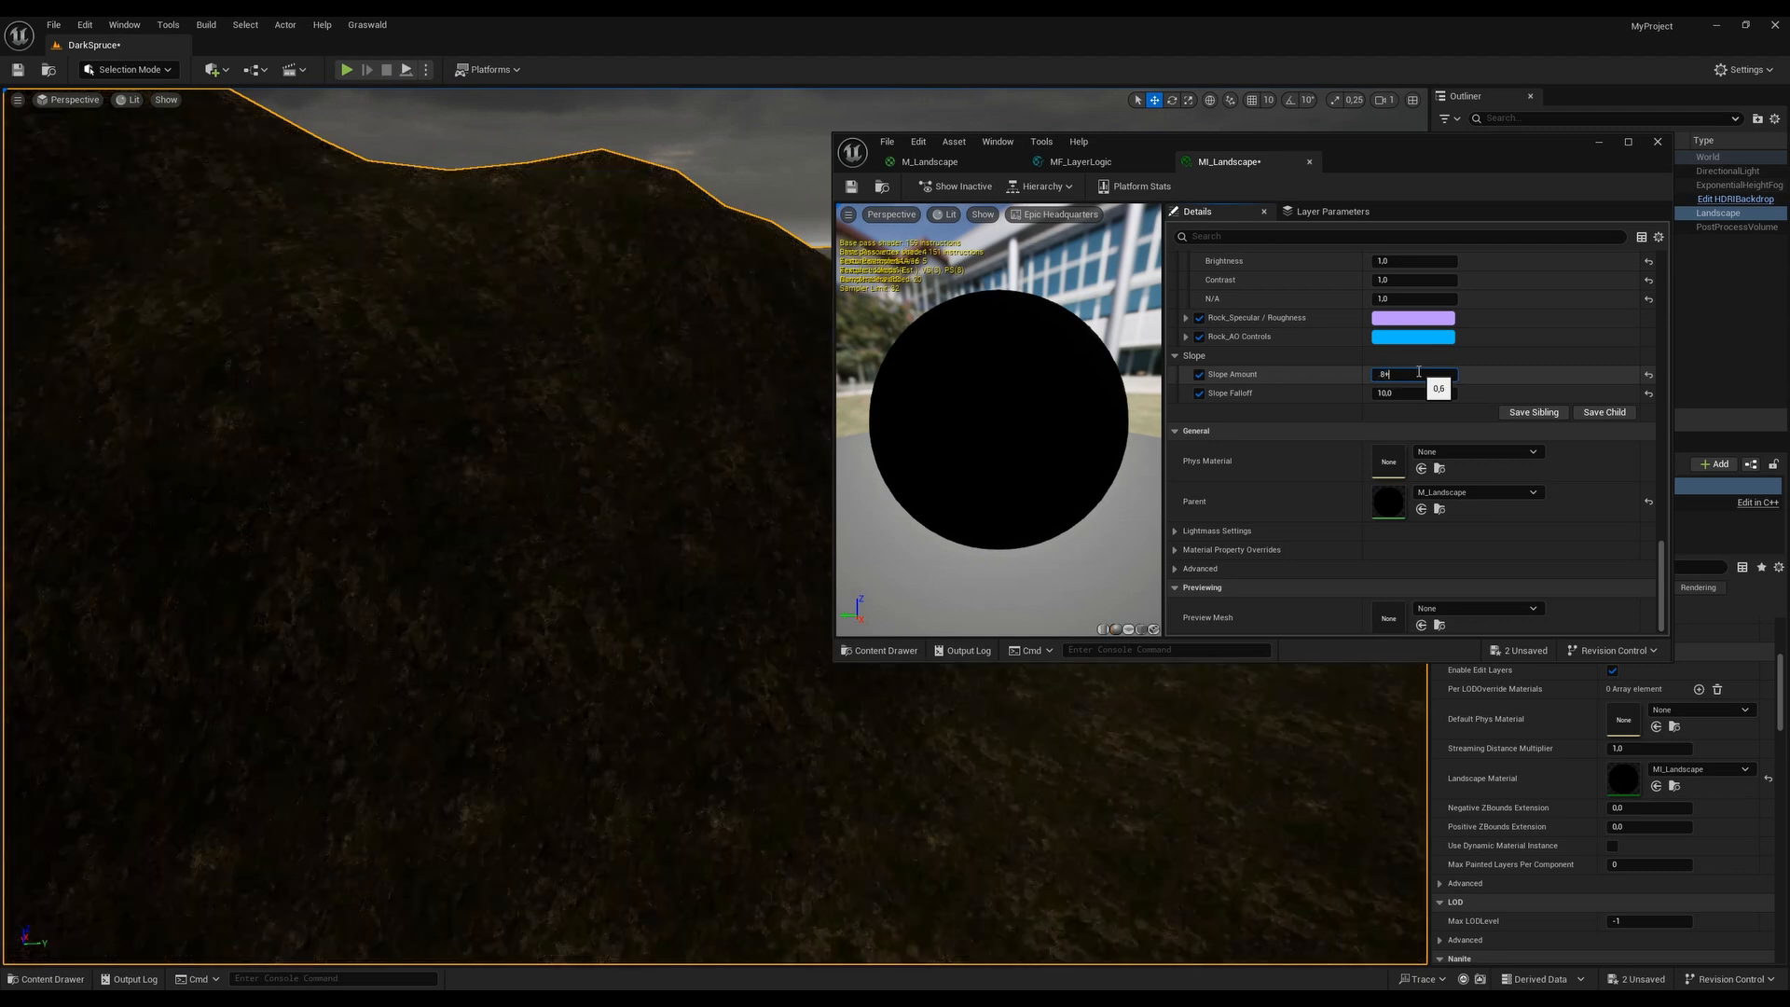
Compare Slope Amount values of 1.0, 1.1 and 1.3, and settle on 1.0
key("Return")
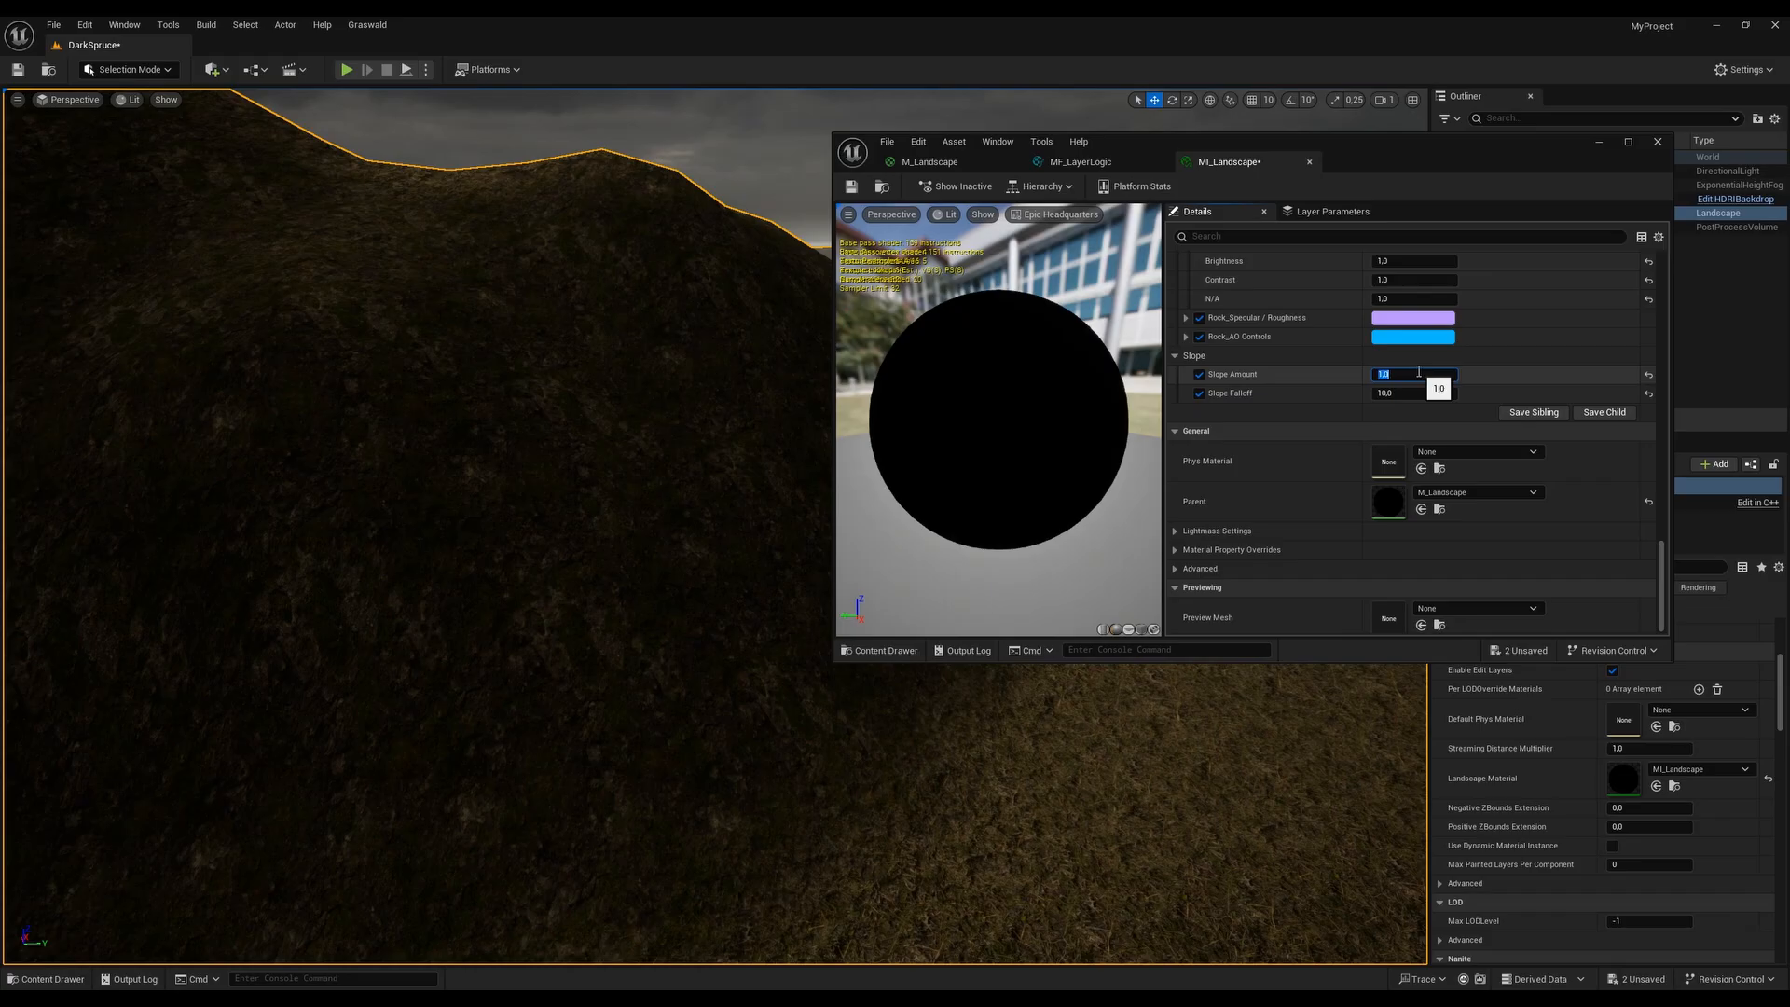
key("Return")
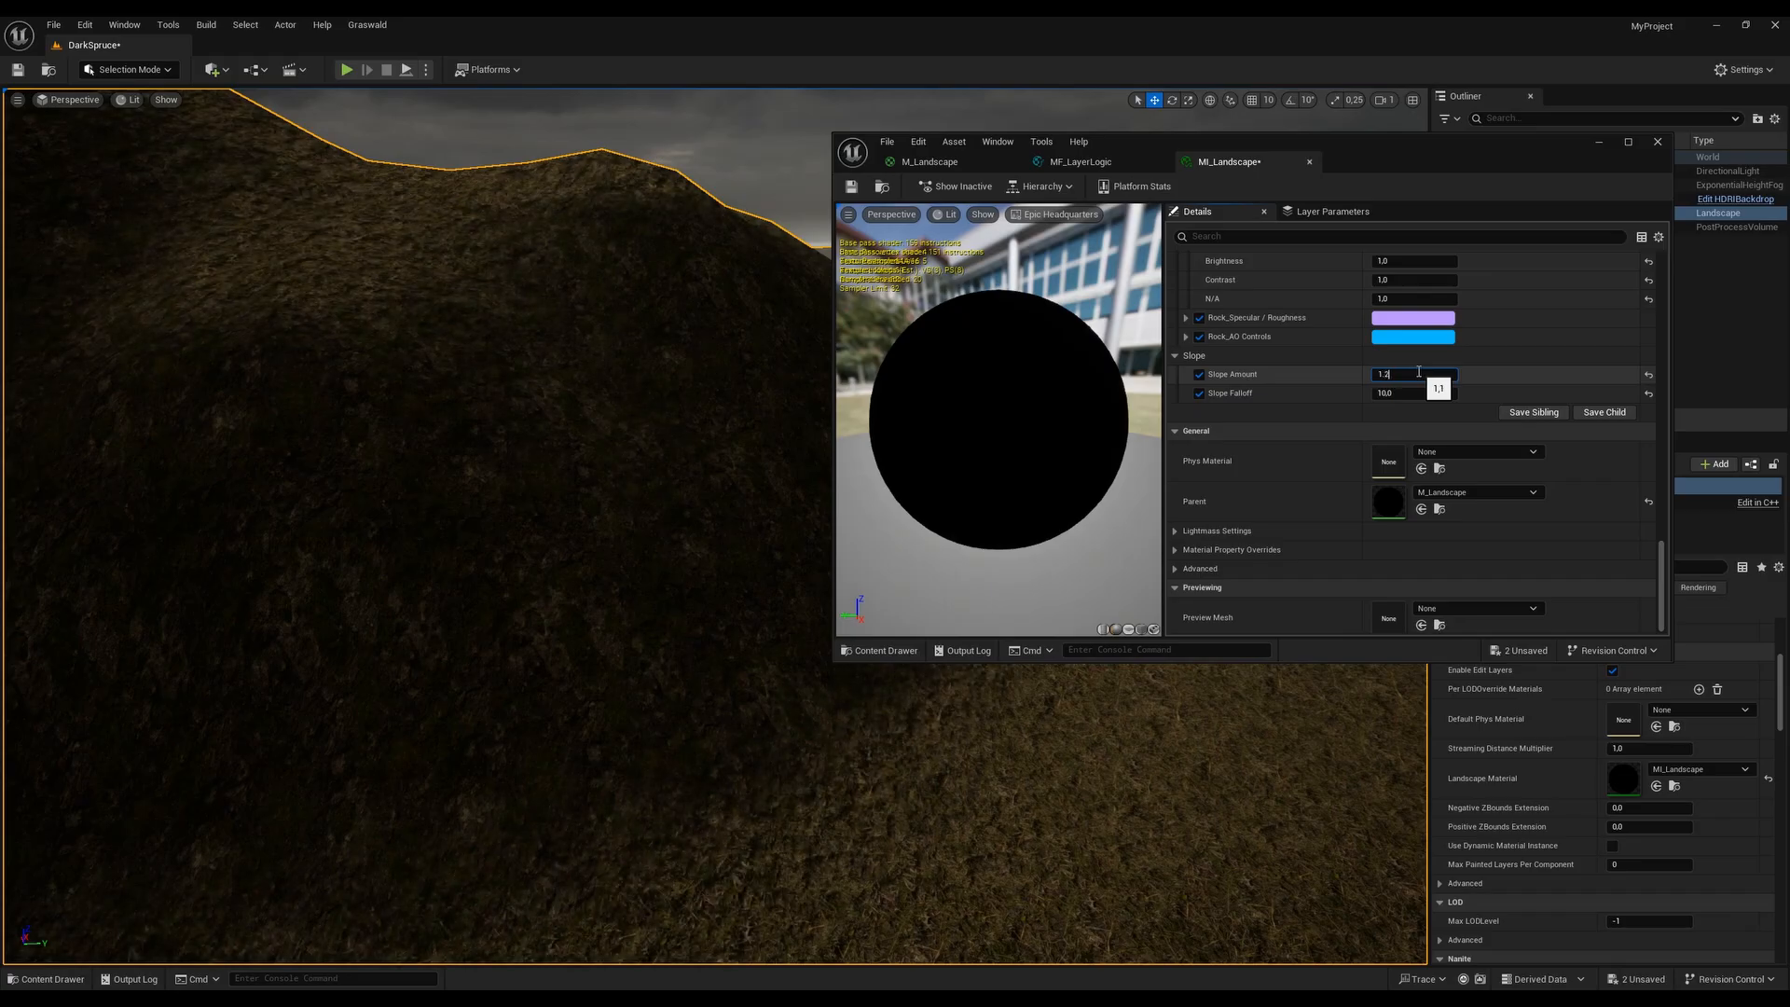
key("Return")
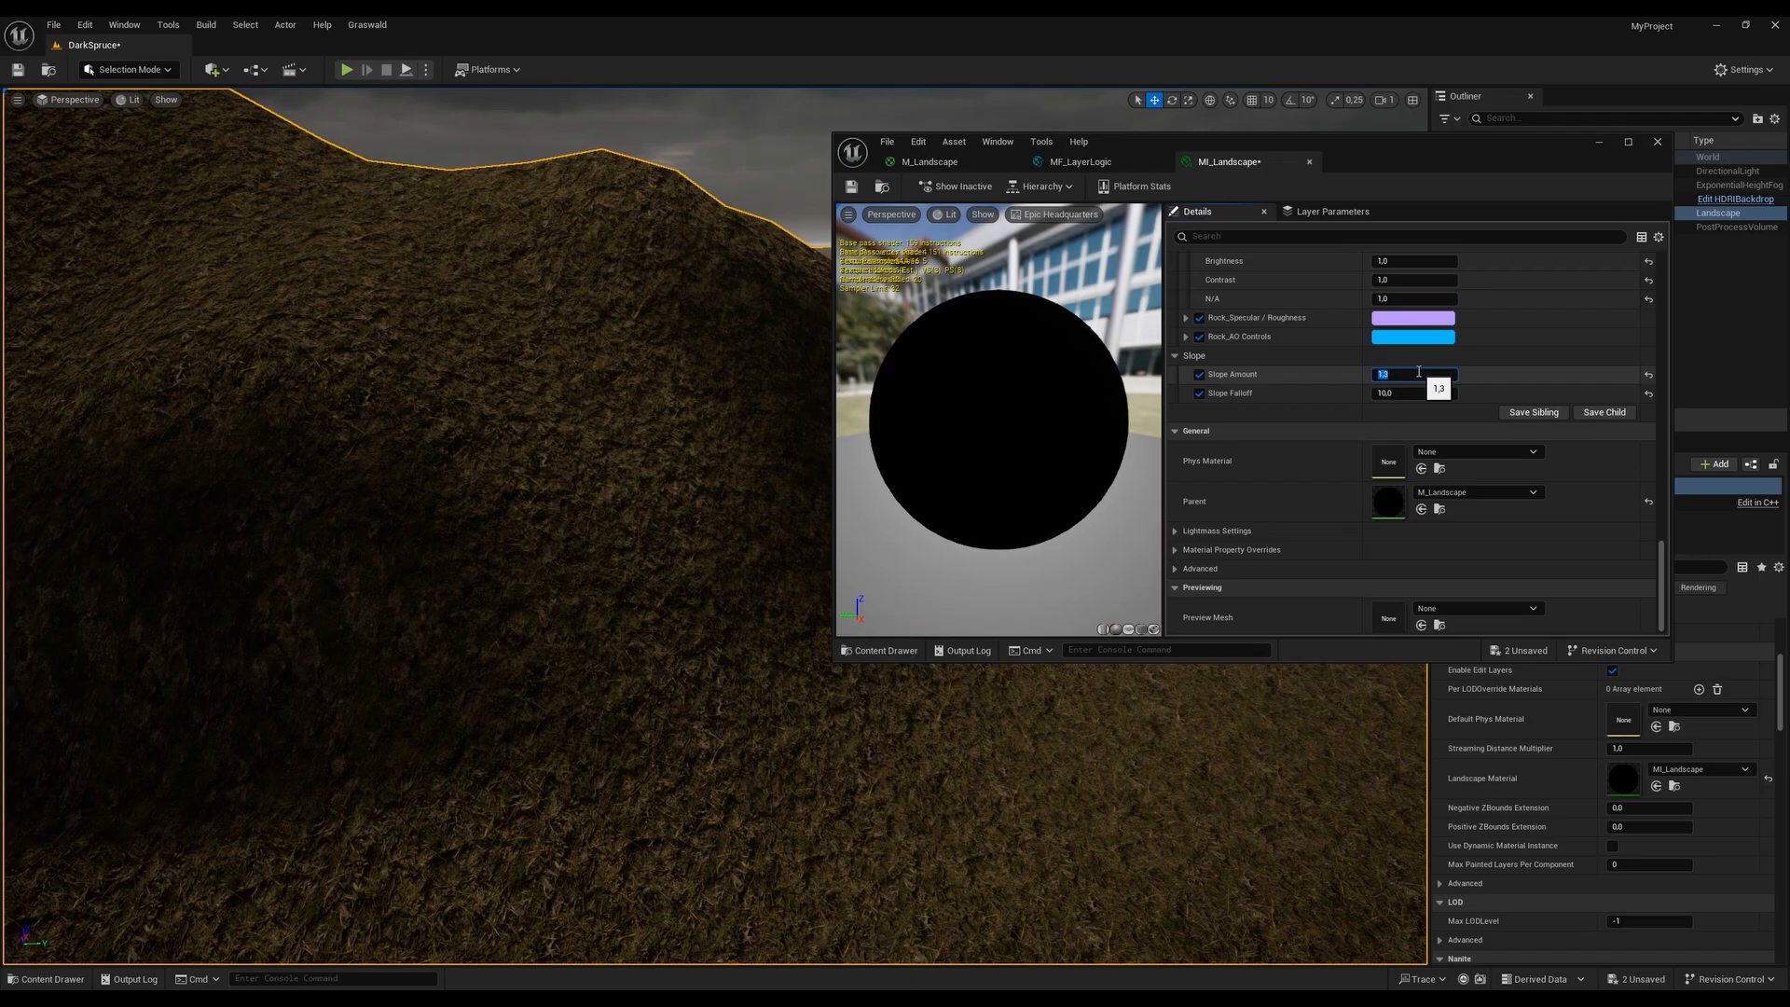
type("1.0")
key("Return")
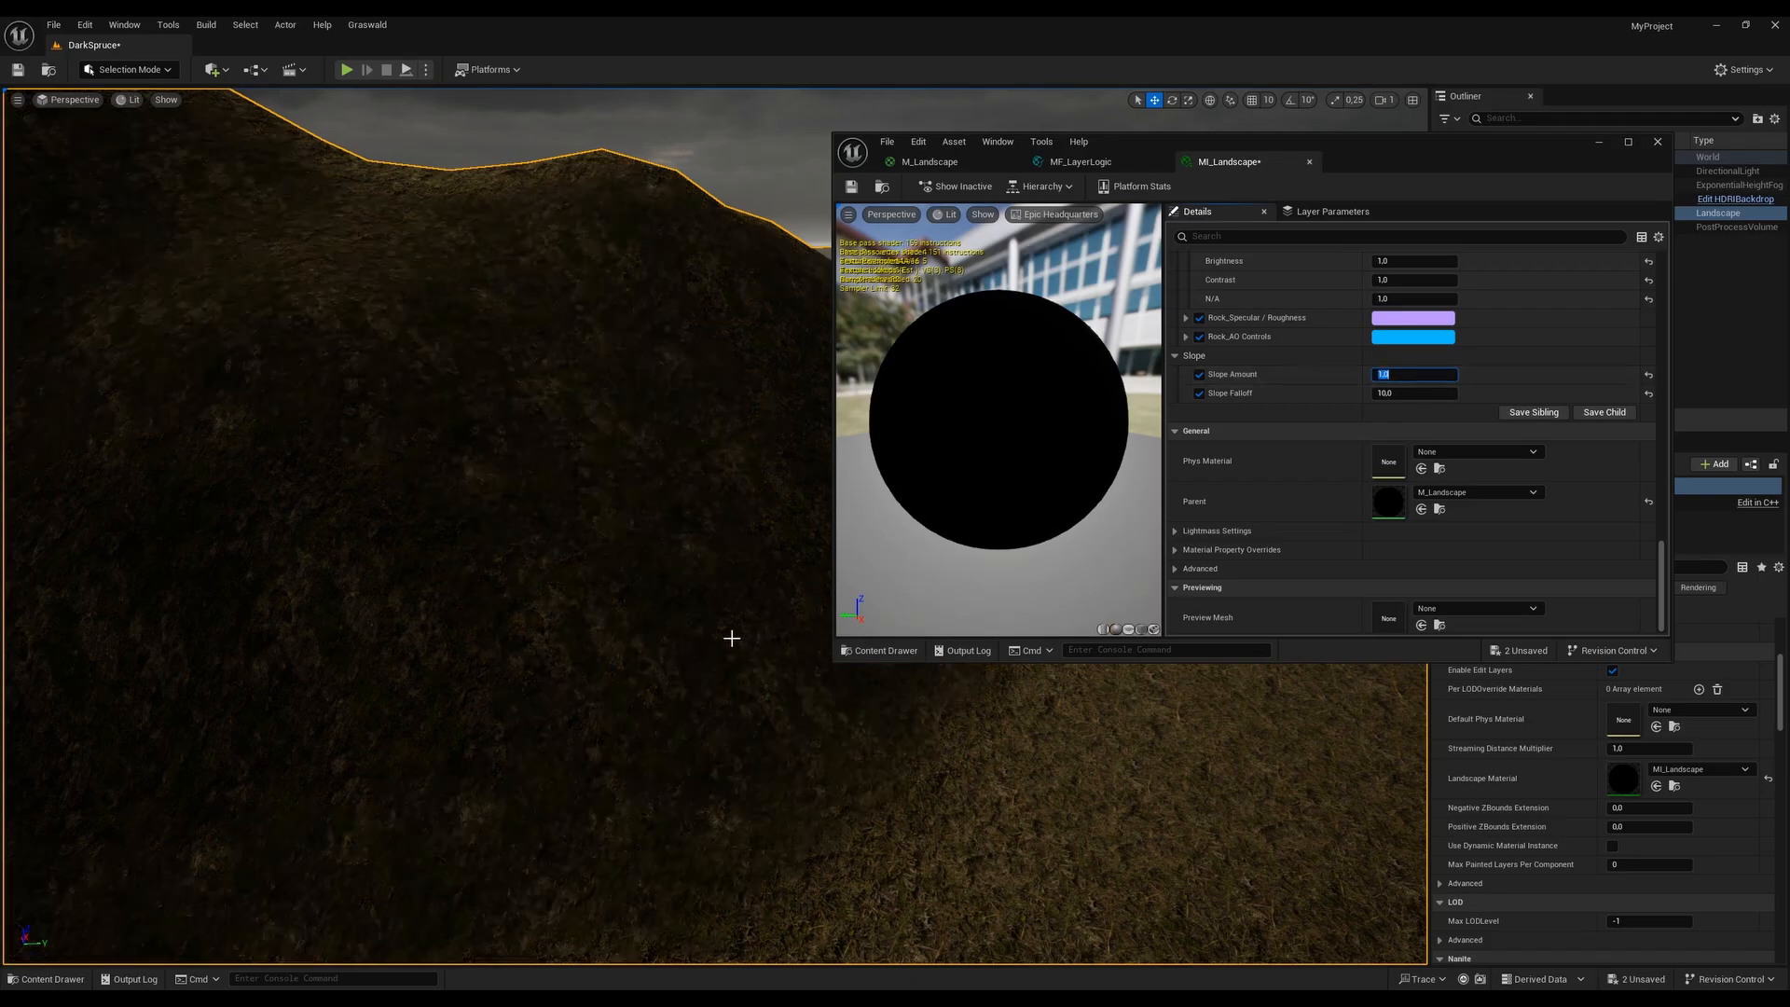
Compare Slope Falloff values of 5.0, 4.0 and 10.0 on the hill, and return to 5.0
right_click_drag(731, 640, 780, 646)
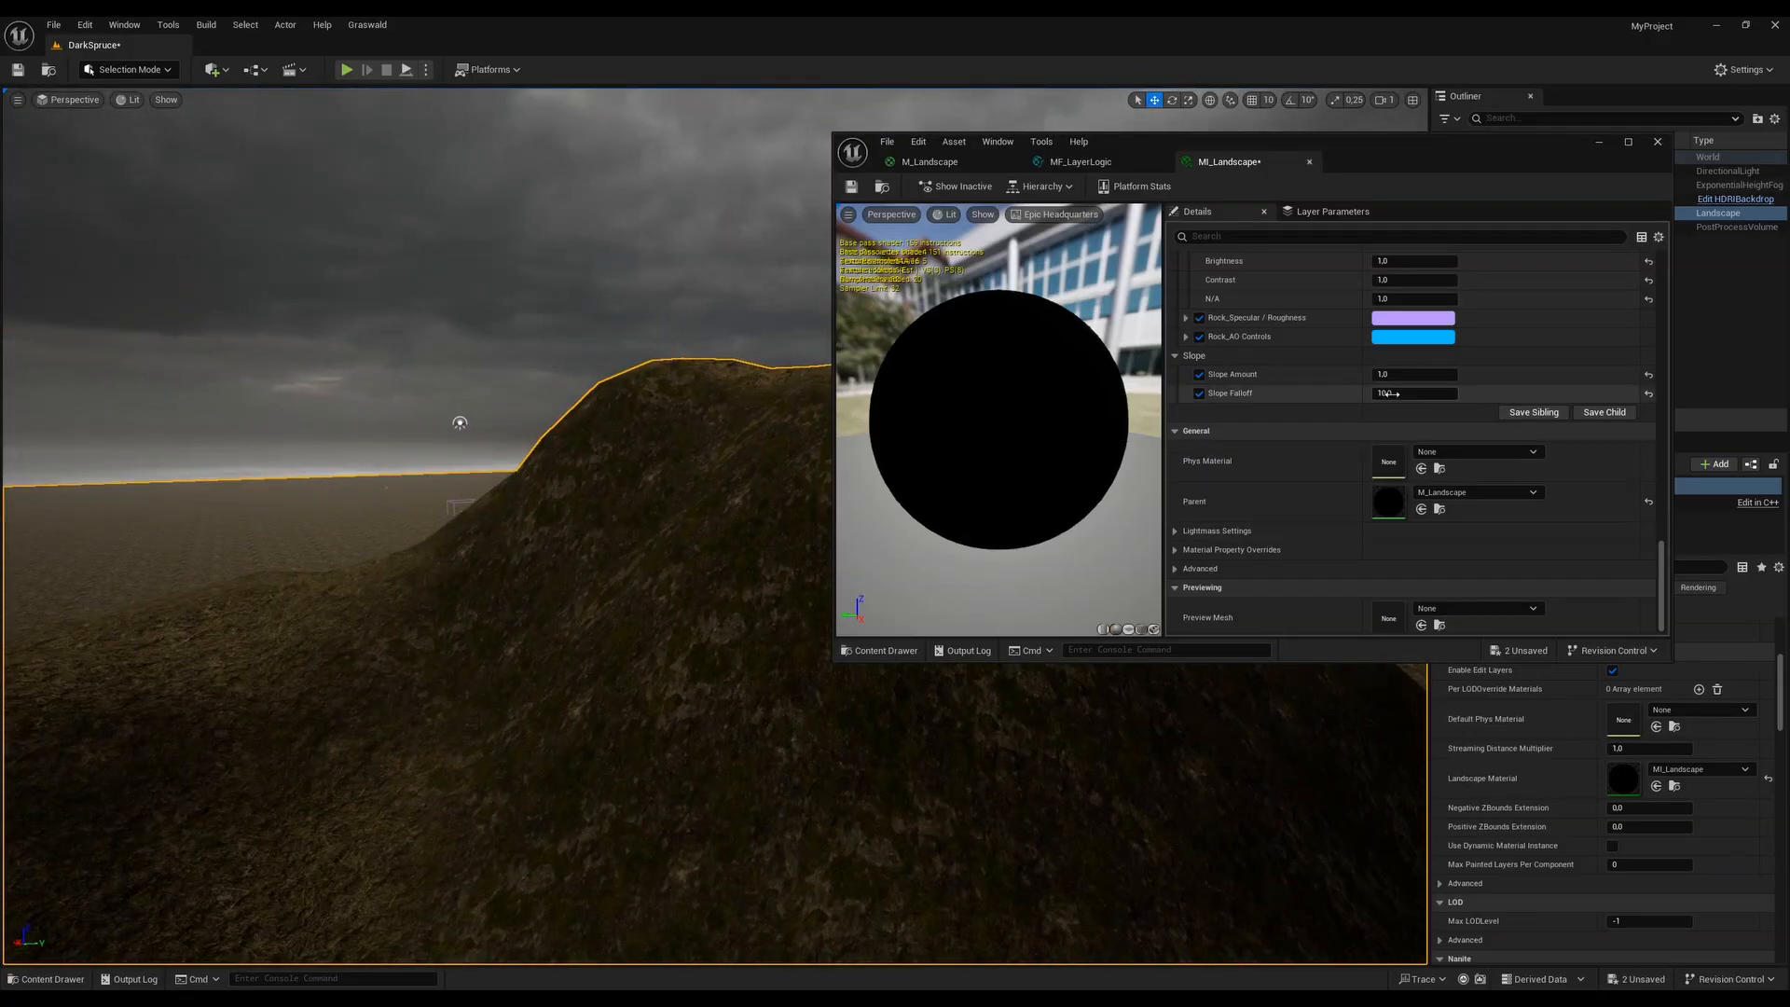
left_click(1413, 374)
key("Return")
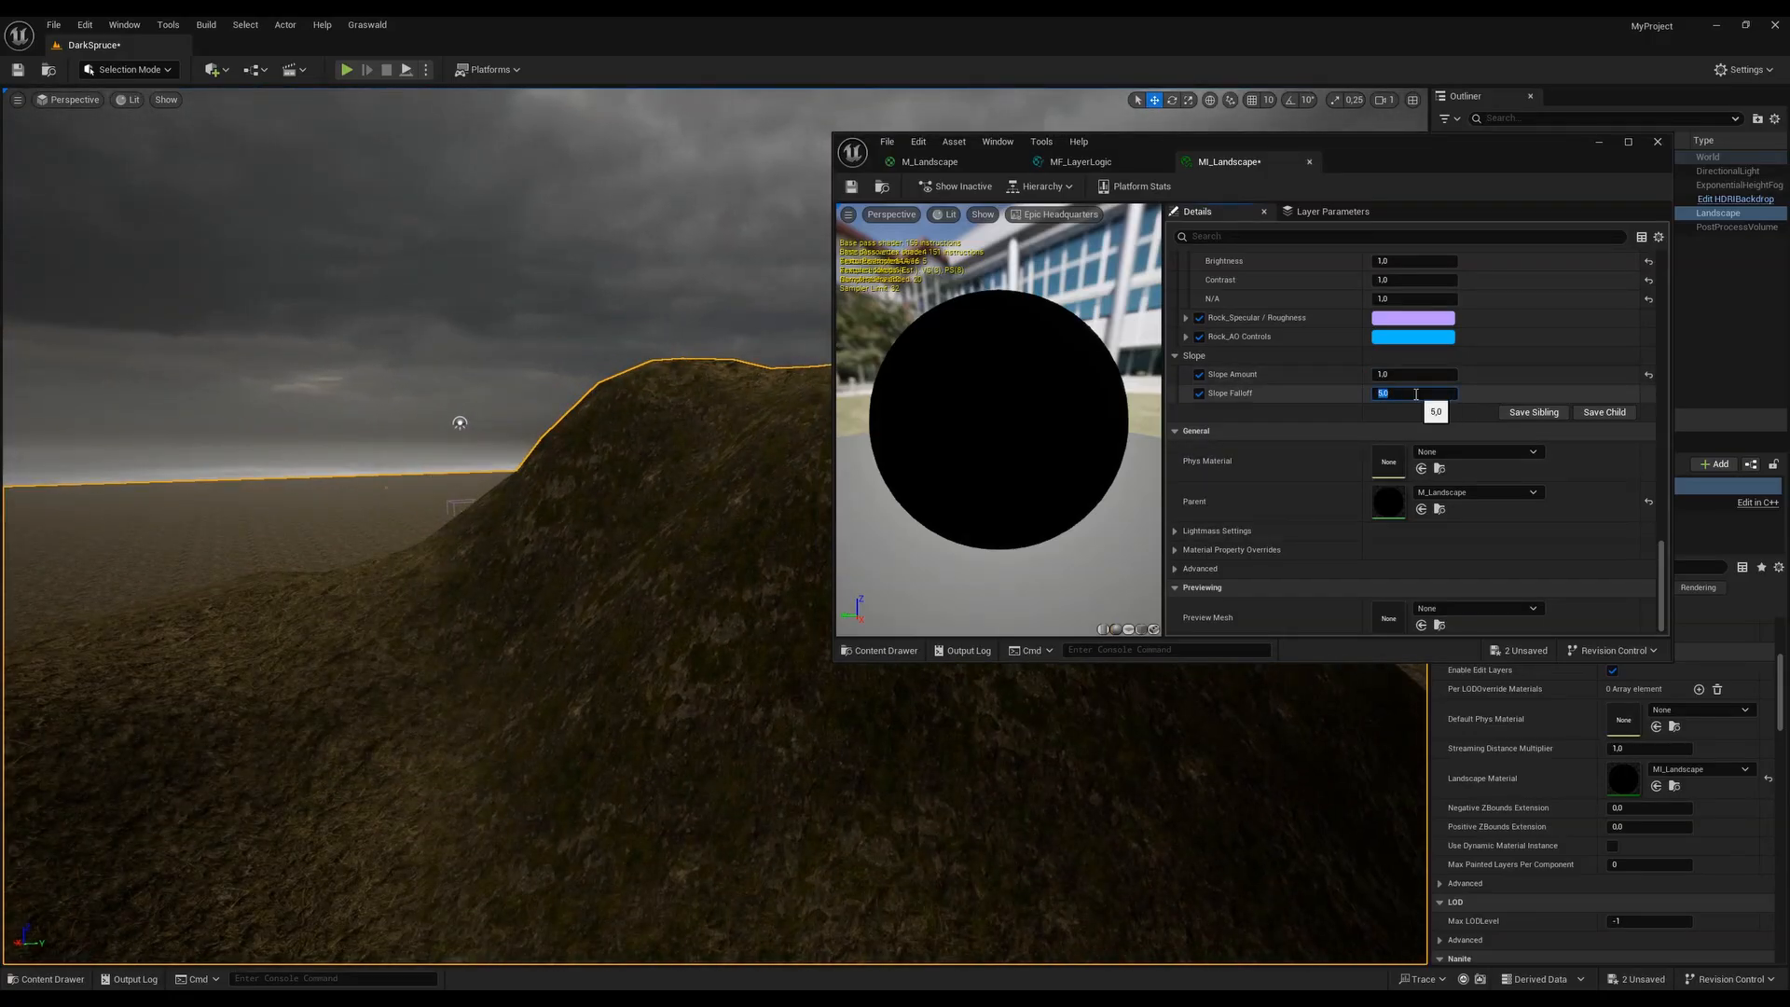
type("1")
key("Return")
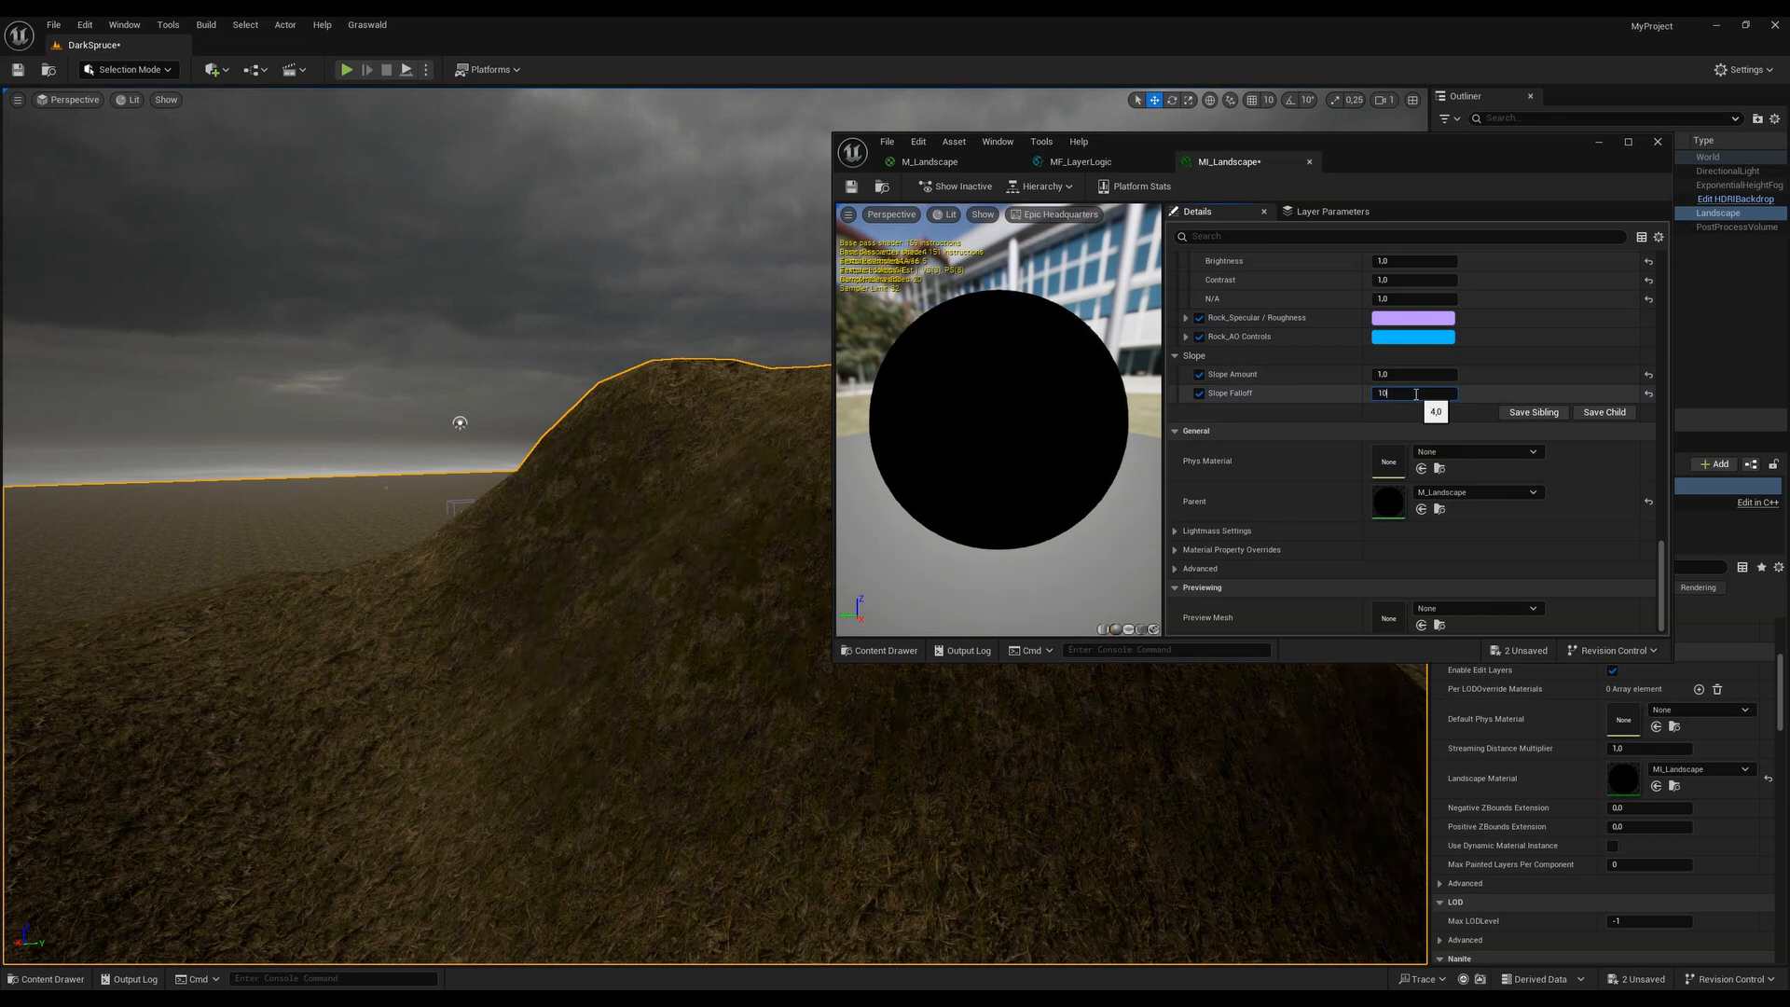
key("Return")
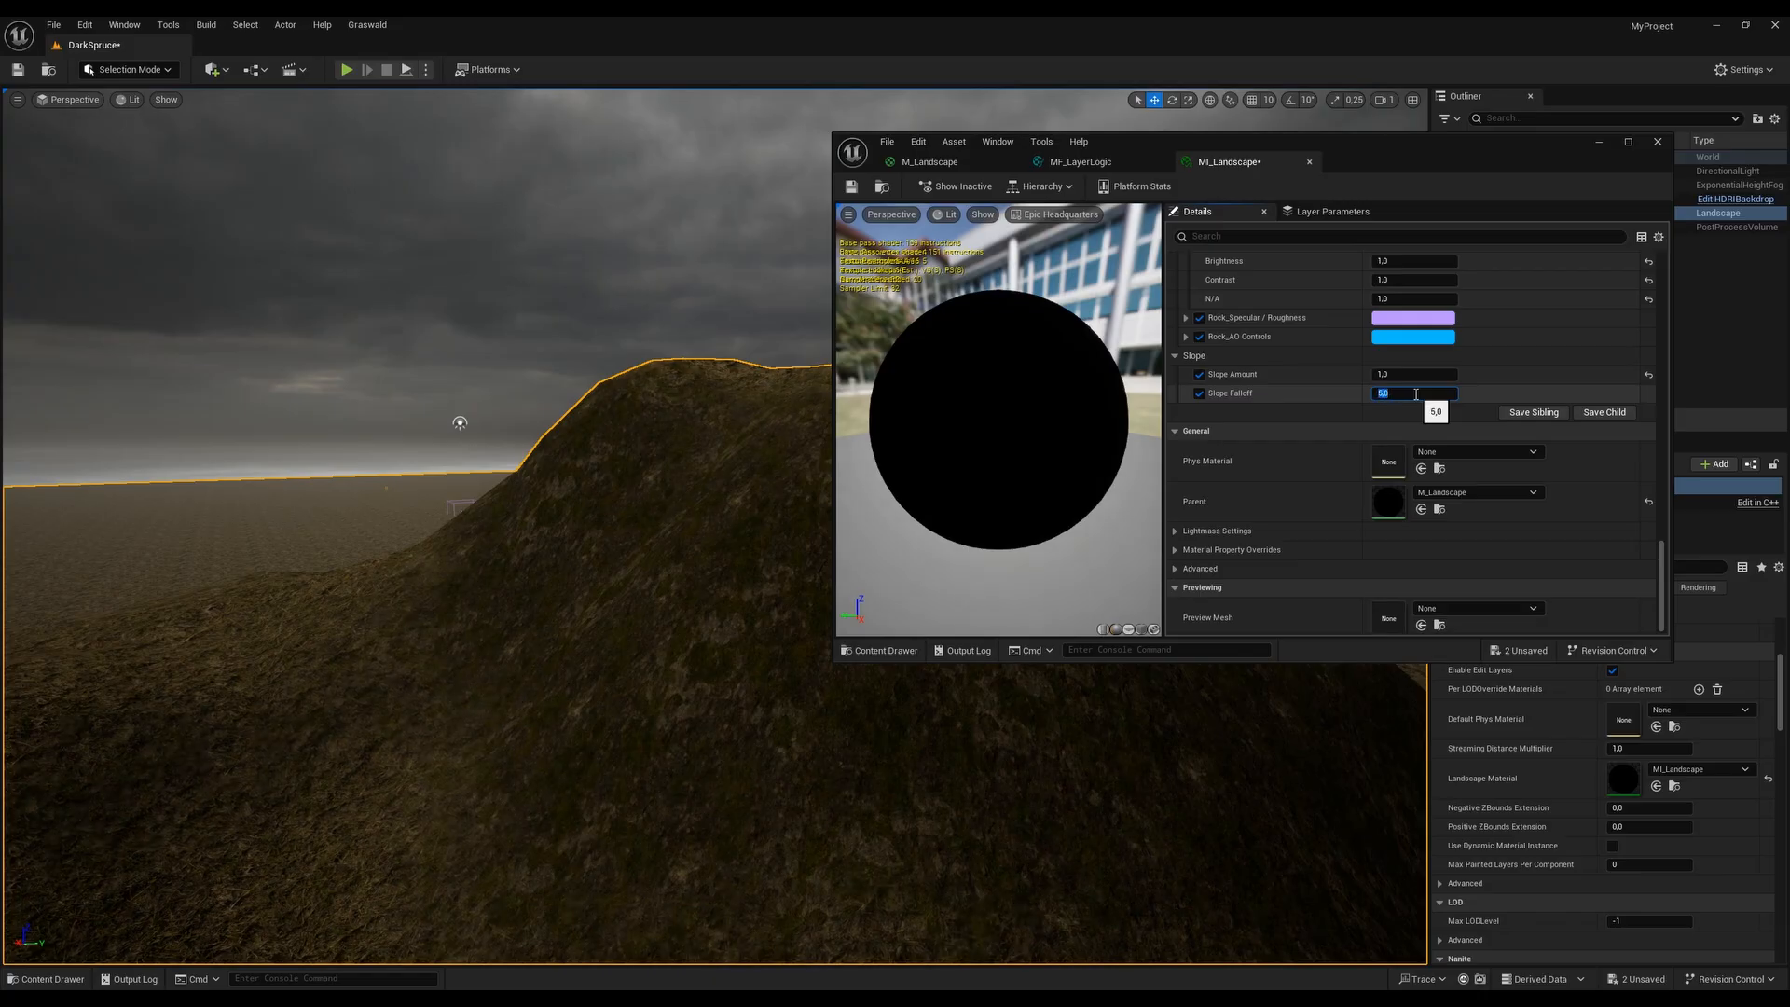
Inspect the blend around the hills and fine-tune Slope Amount to about 1.14 and Slope Falloff to about 5.8
right_click_drag(619, 743, 771, 624)
scroll(1289, 469, "up", 3)
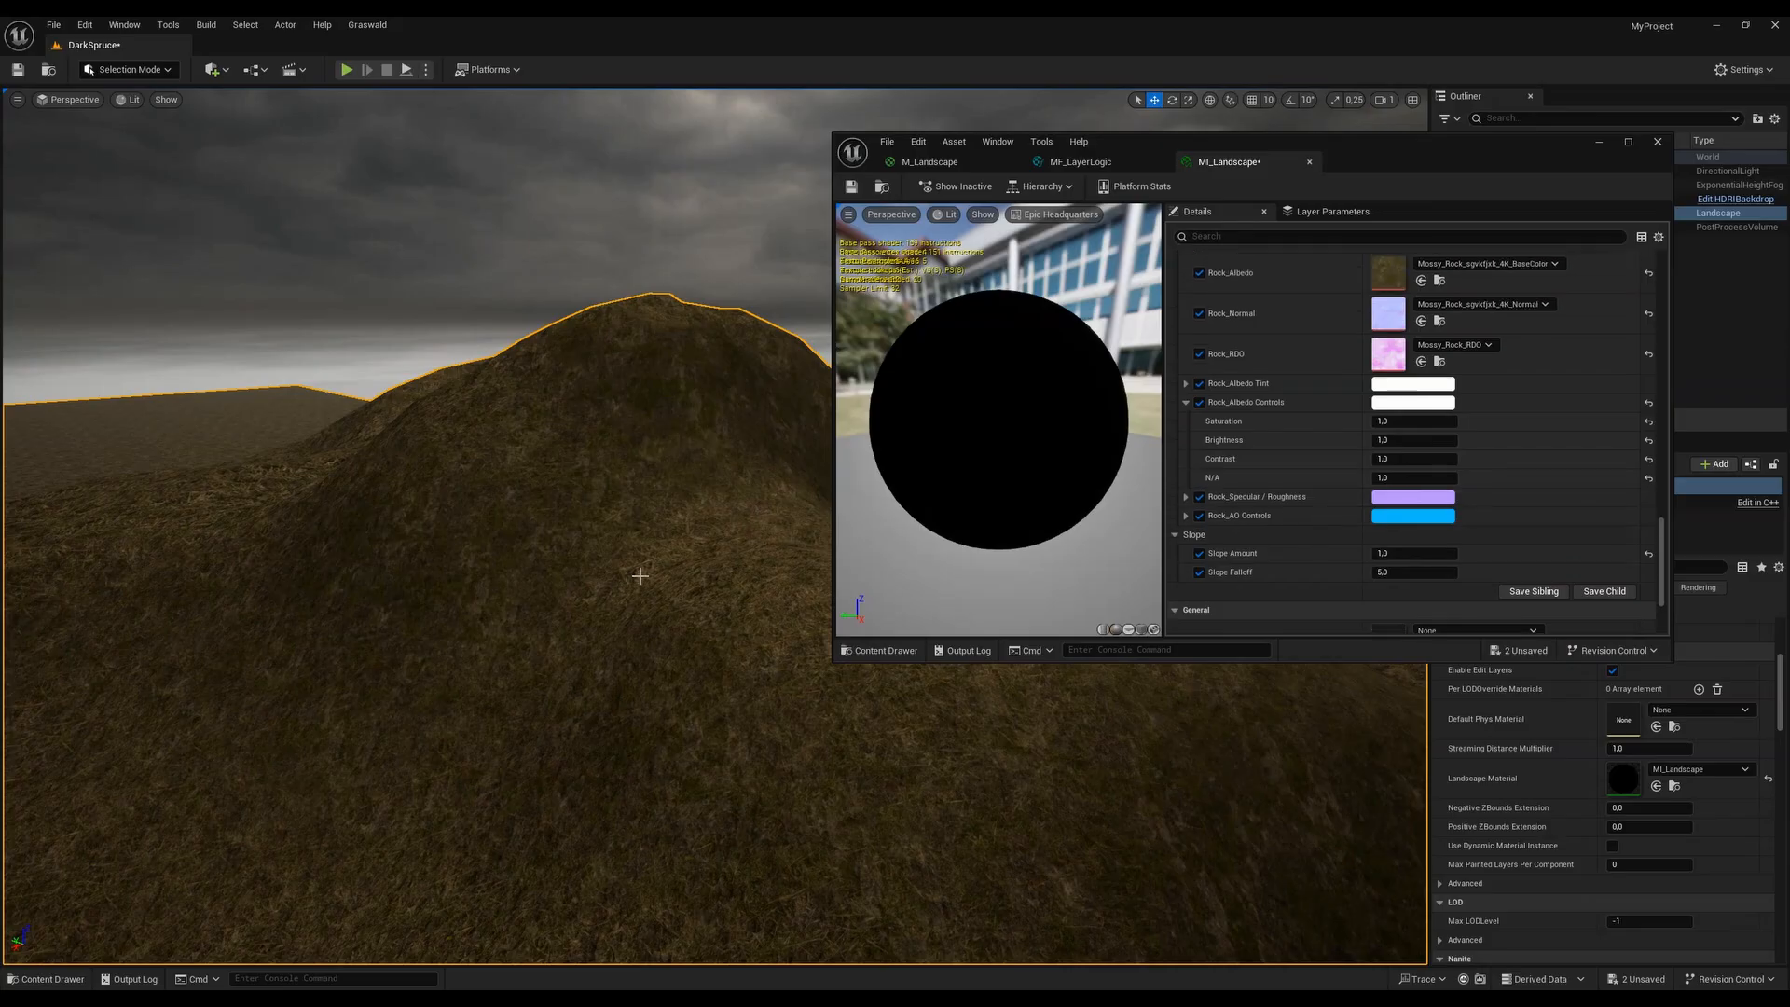
right_click_drag(640, 576, 700, 513)
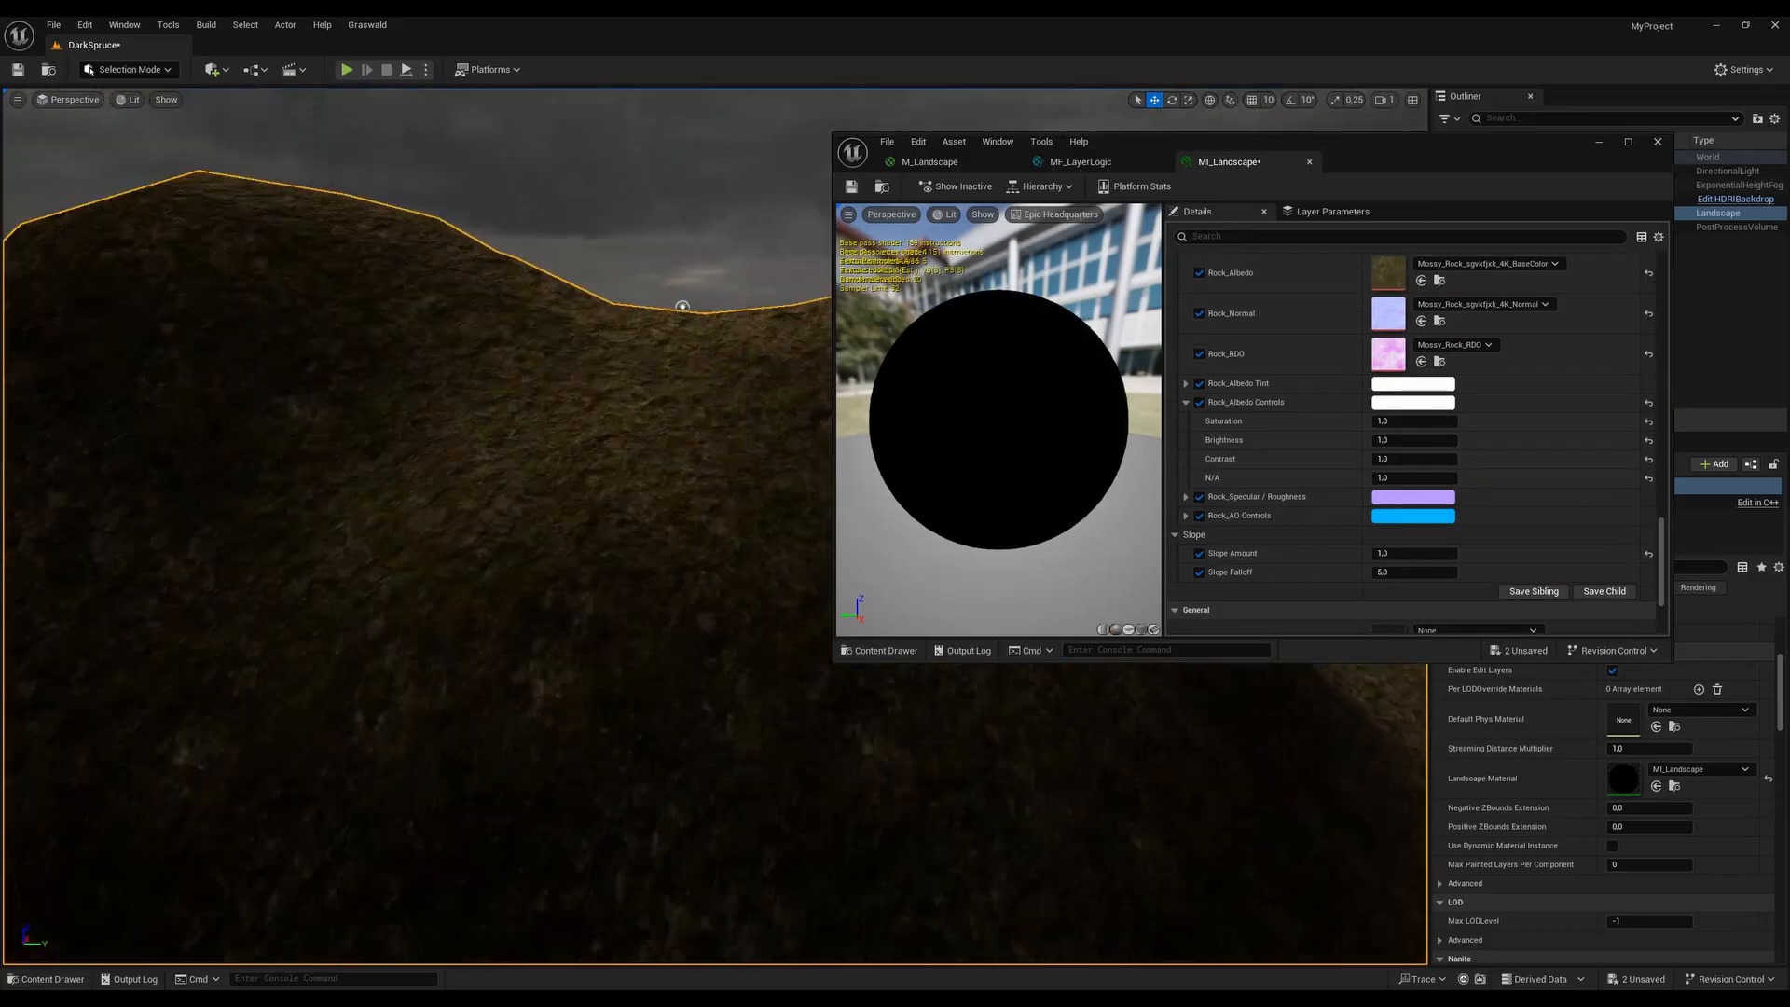
right_click_drag(683, 306, 150, 377)
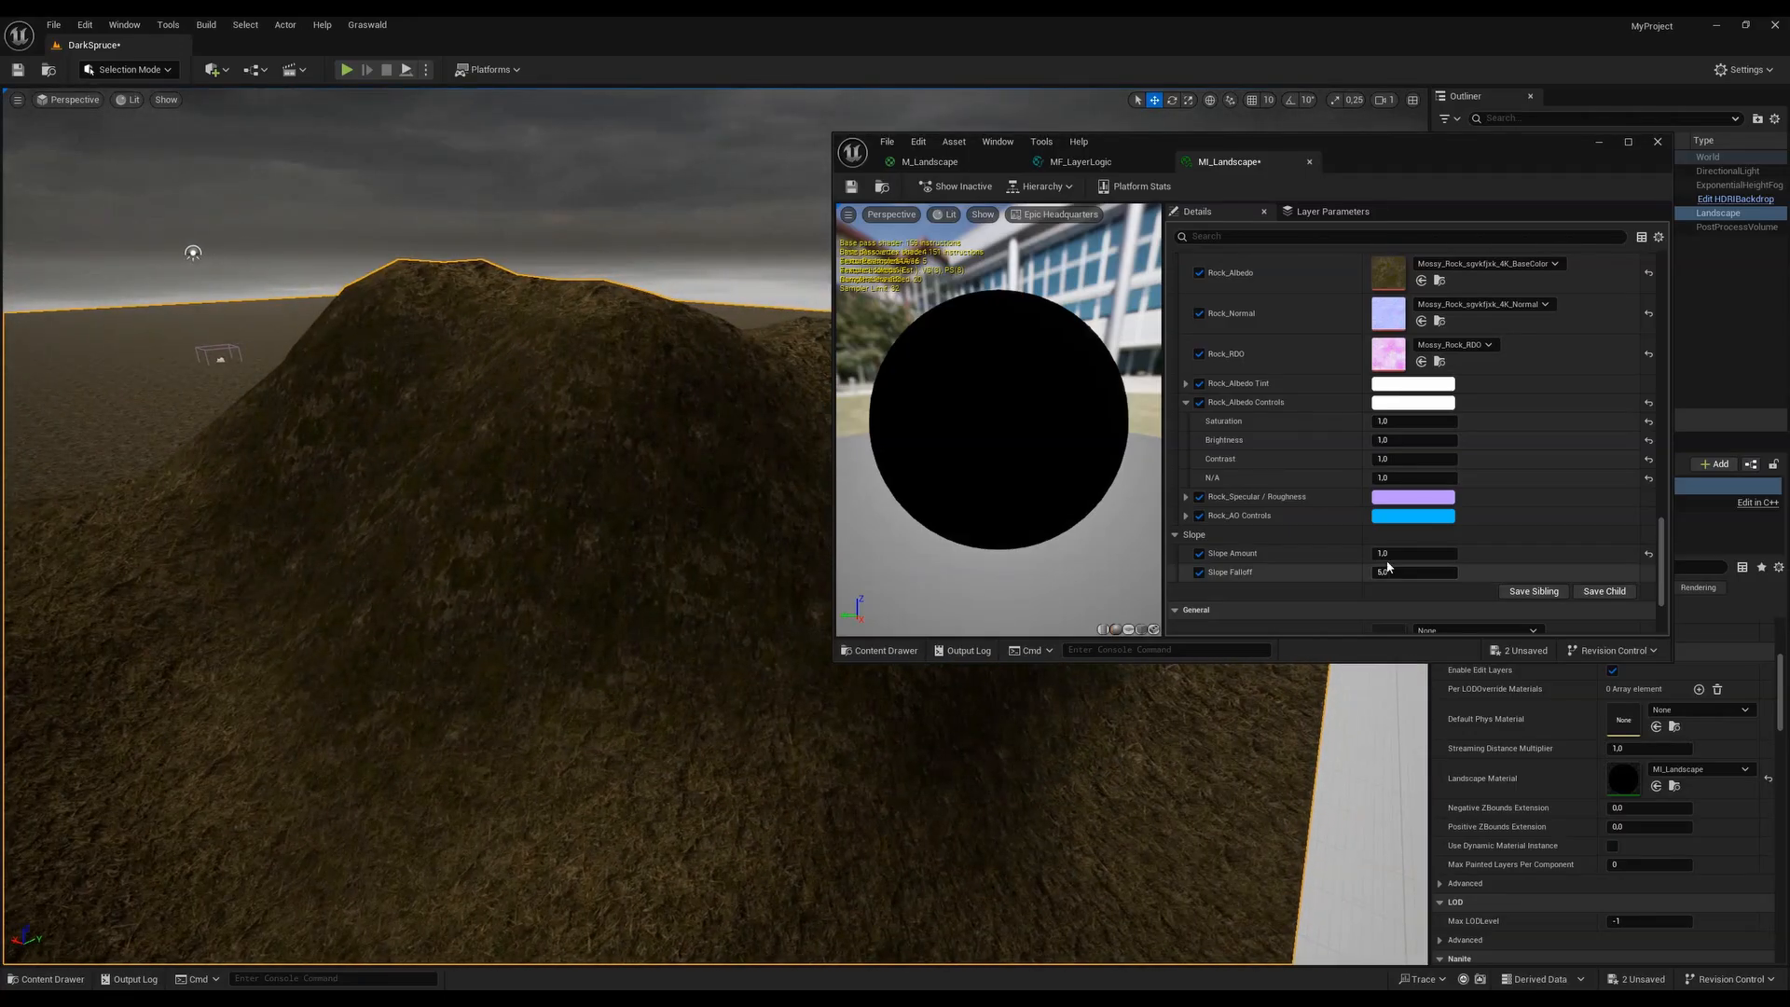
mouse_move(1413, 553)
left_mouse_down()
mouse_move(1436, 553)
mouse_move(1408, 553)
left_mouse_up()
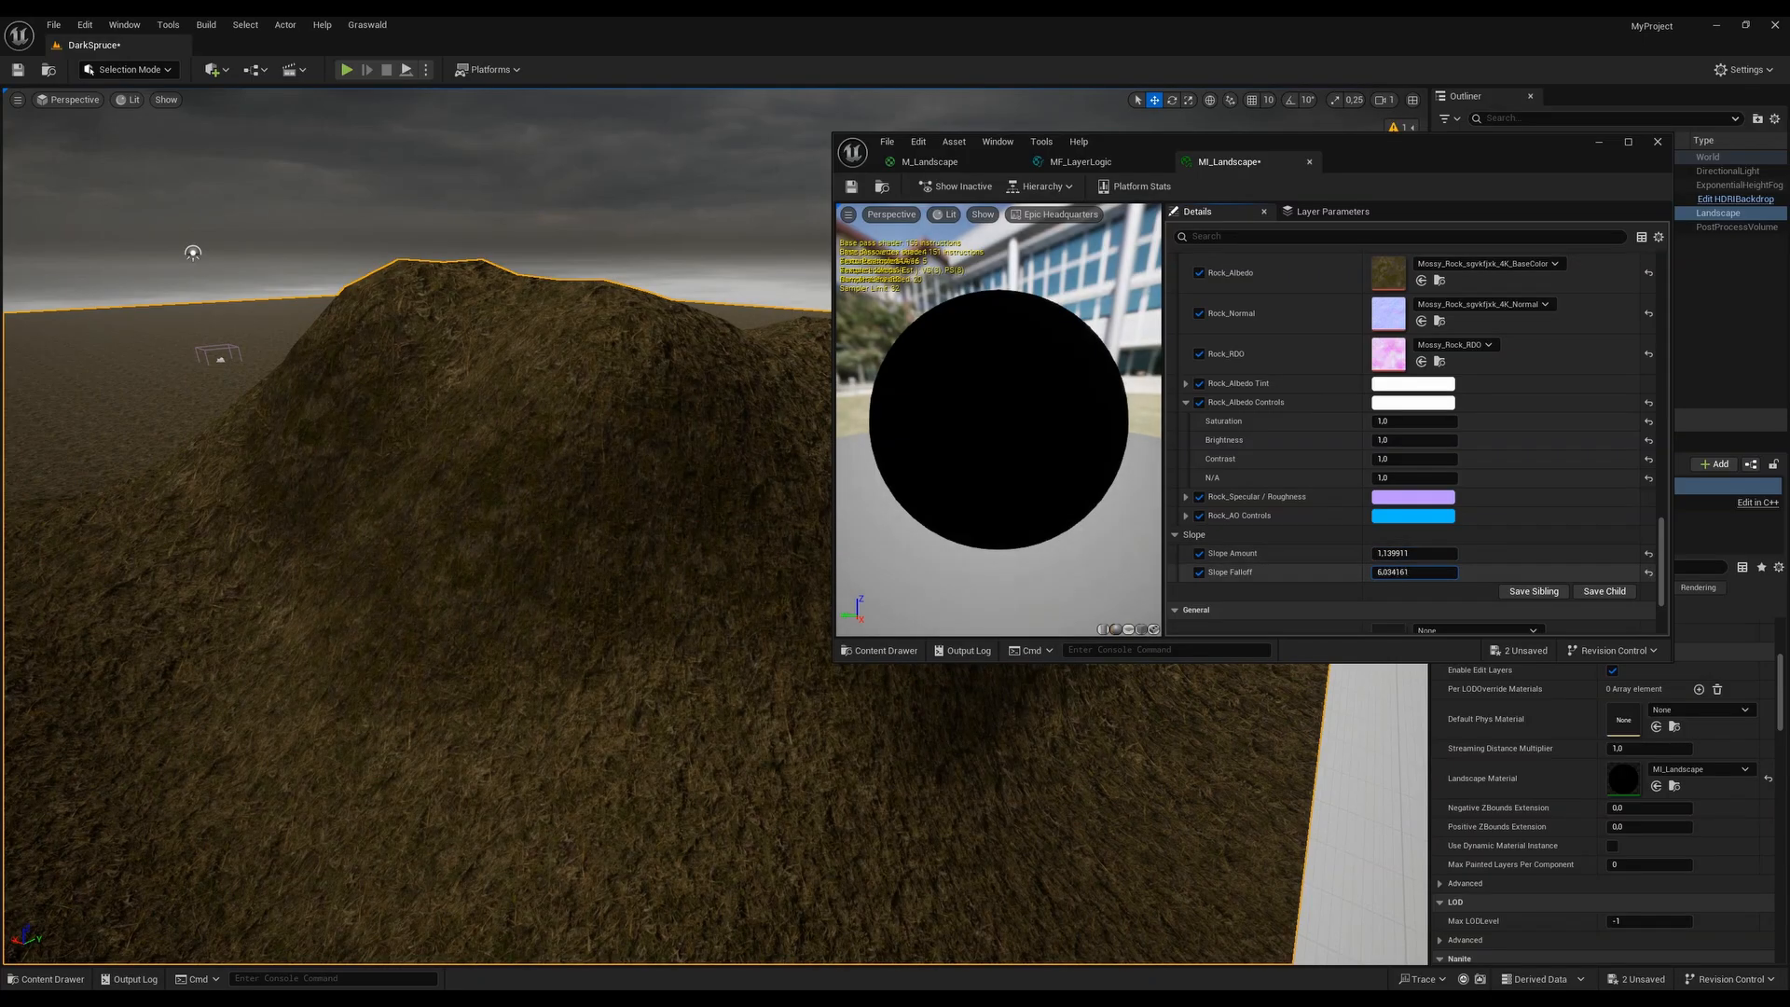
left_click_drag(1415, 571, 1404, 572)
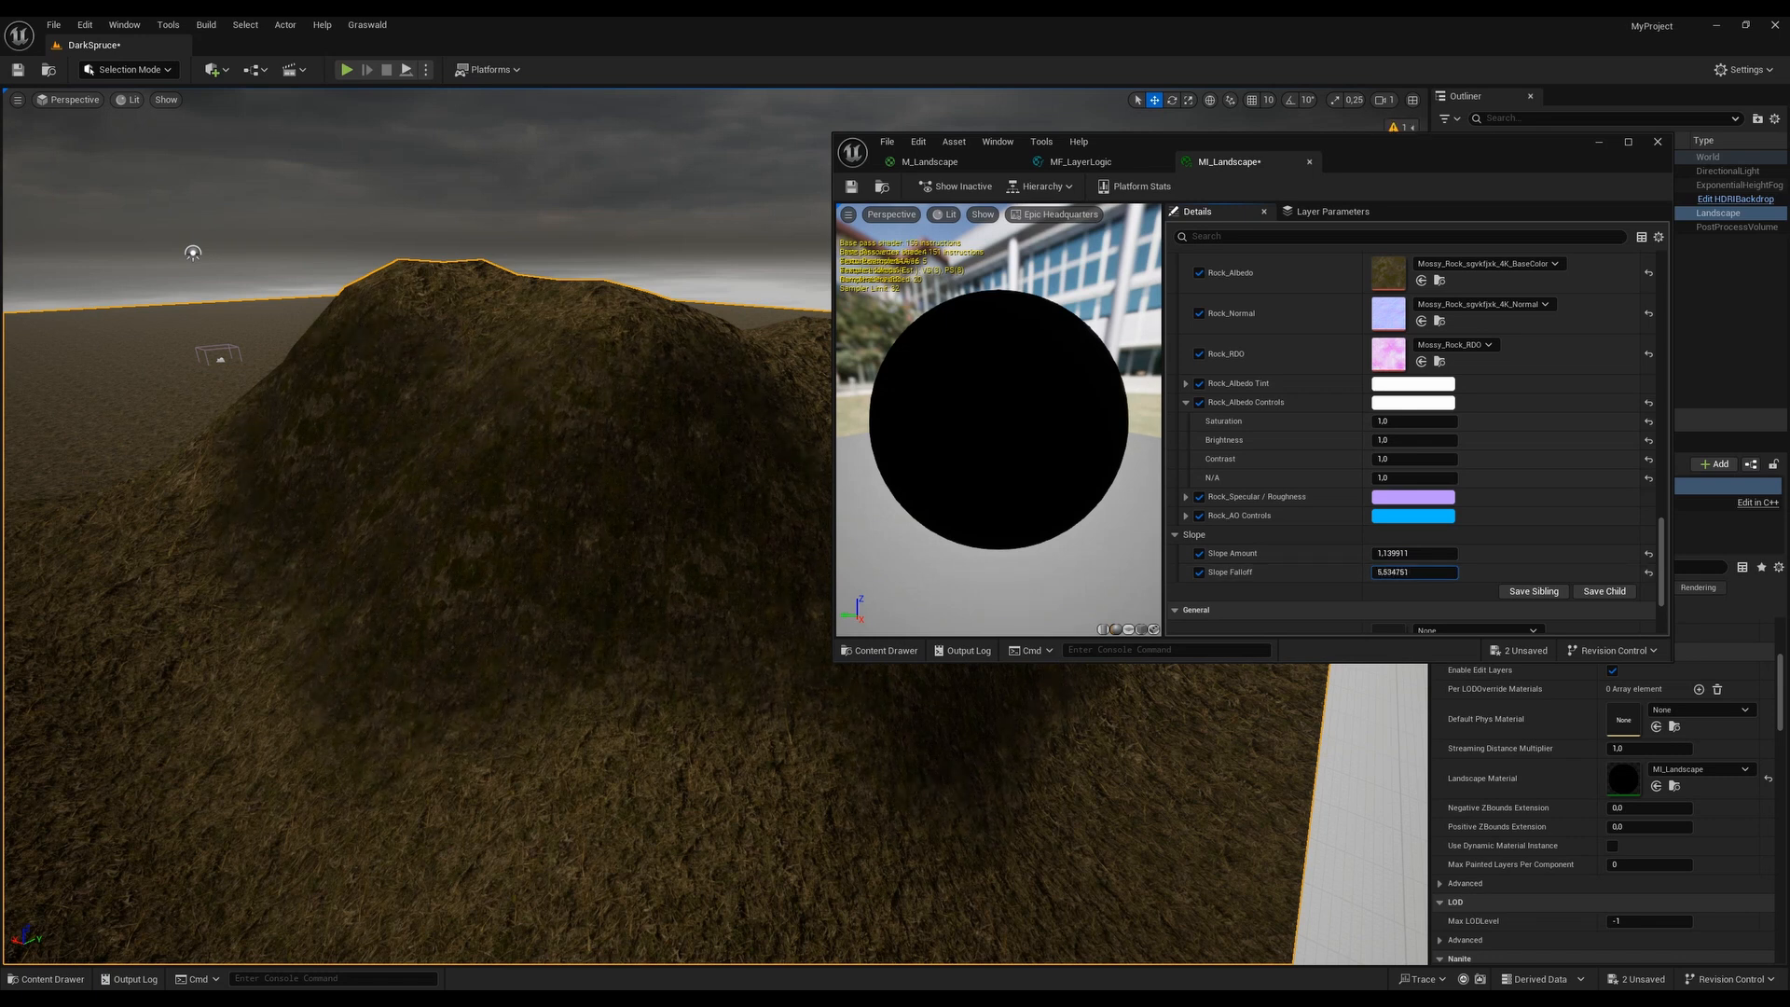
left_click_drag(1414, 572, 1427, 572)
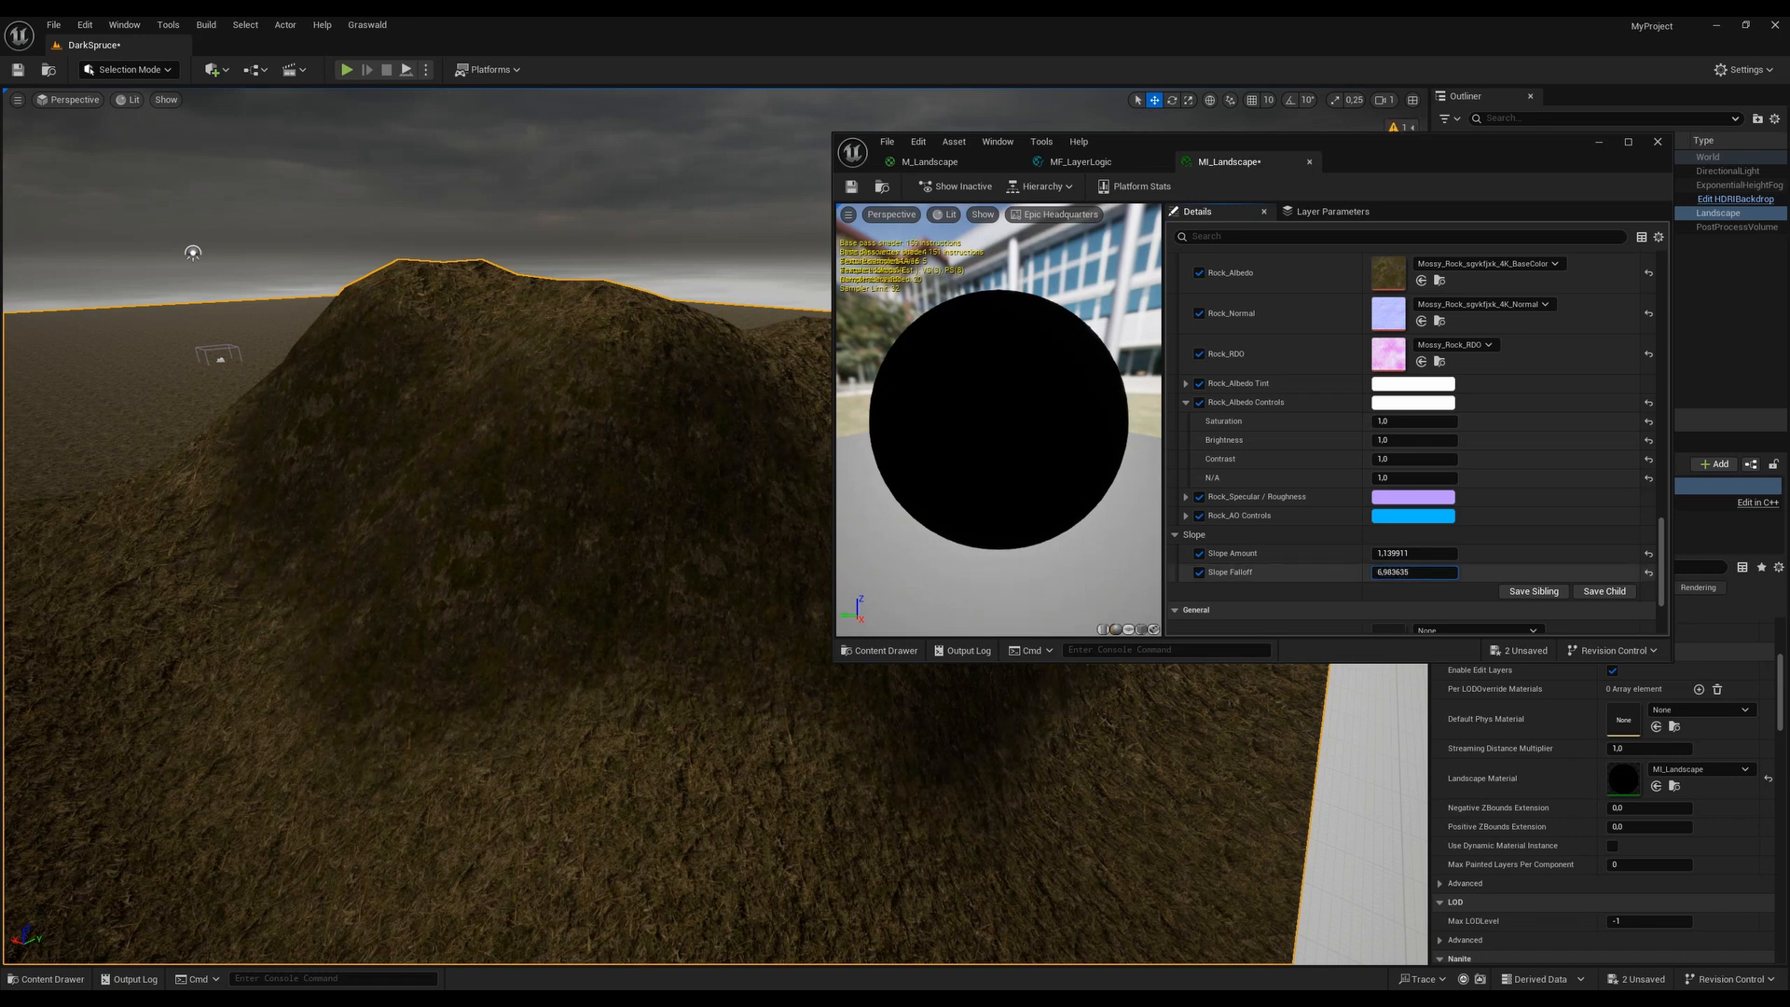
Set Rock_Albedo Controls' Brightness to 1.5 and Contrast to 0.9 after testing contrasts of 0.5 and 1.5 on the hill
right_click_drag(418, 506, 557, 460)
right_click_drag(559, 559, 653, 559)
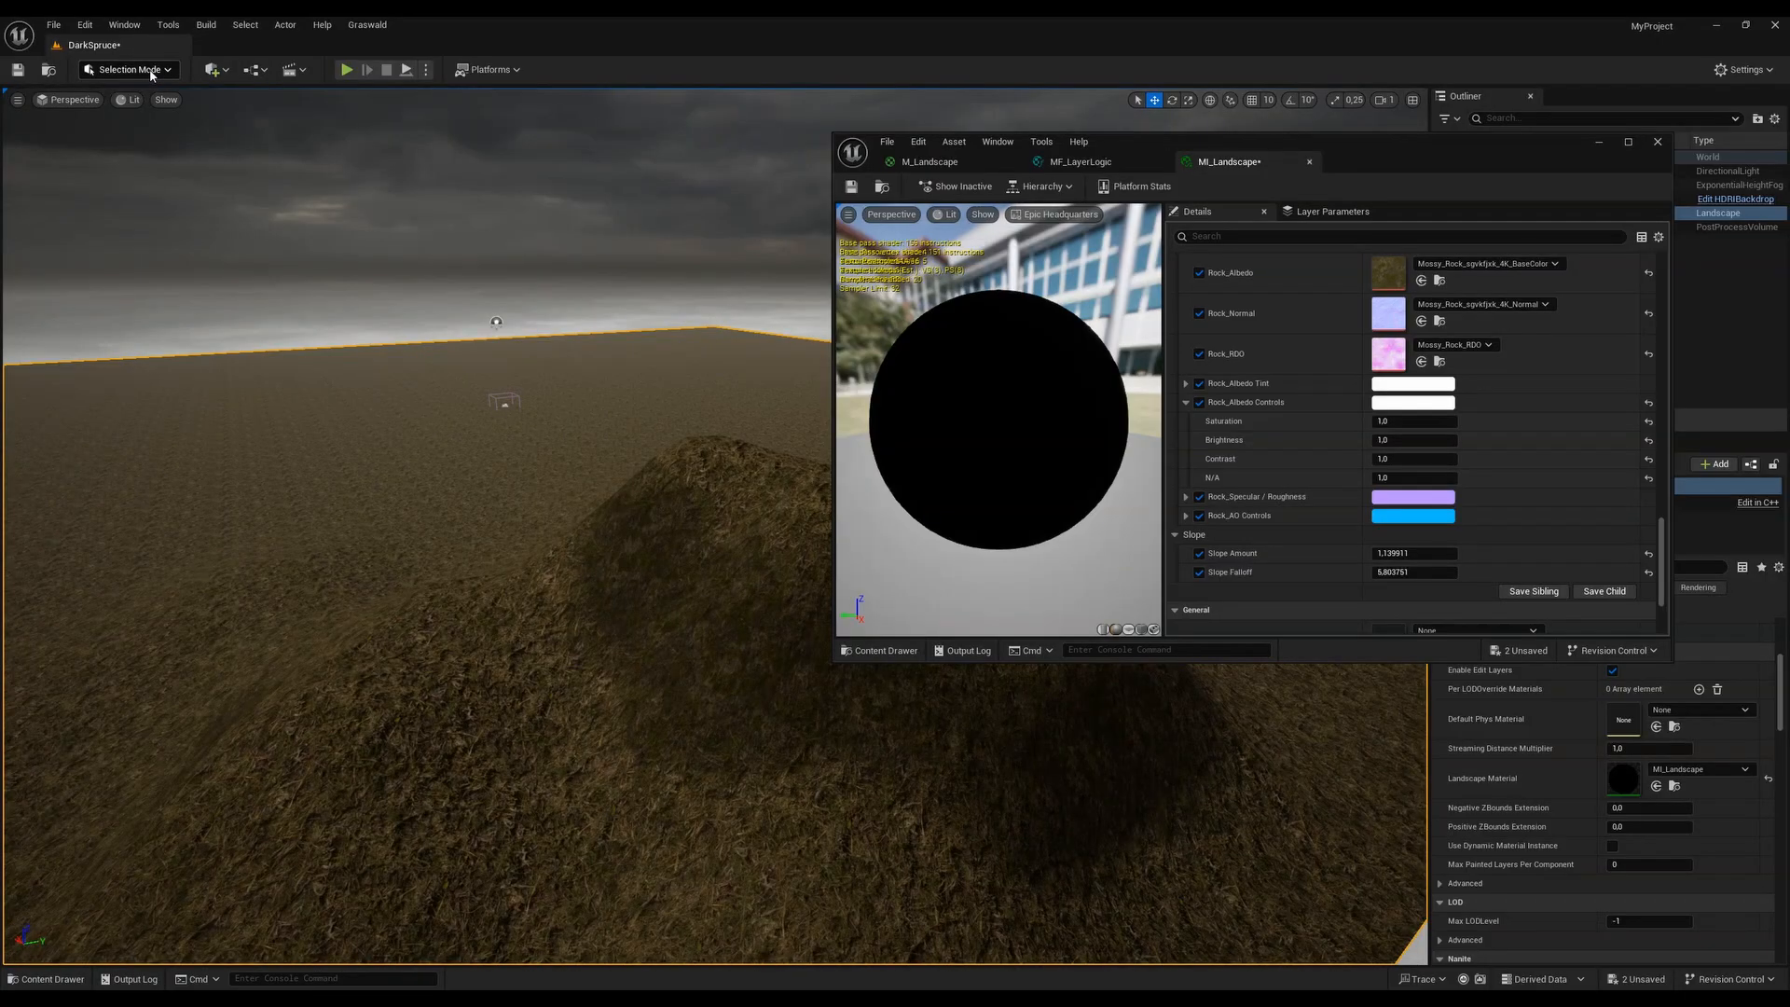
right_click_drag(504, 438, 588, 522)
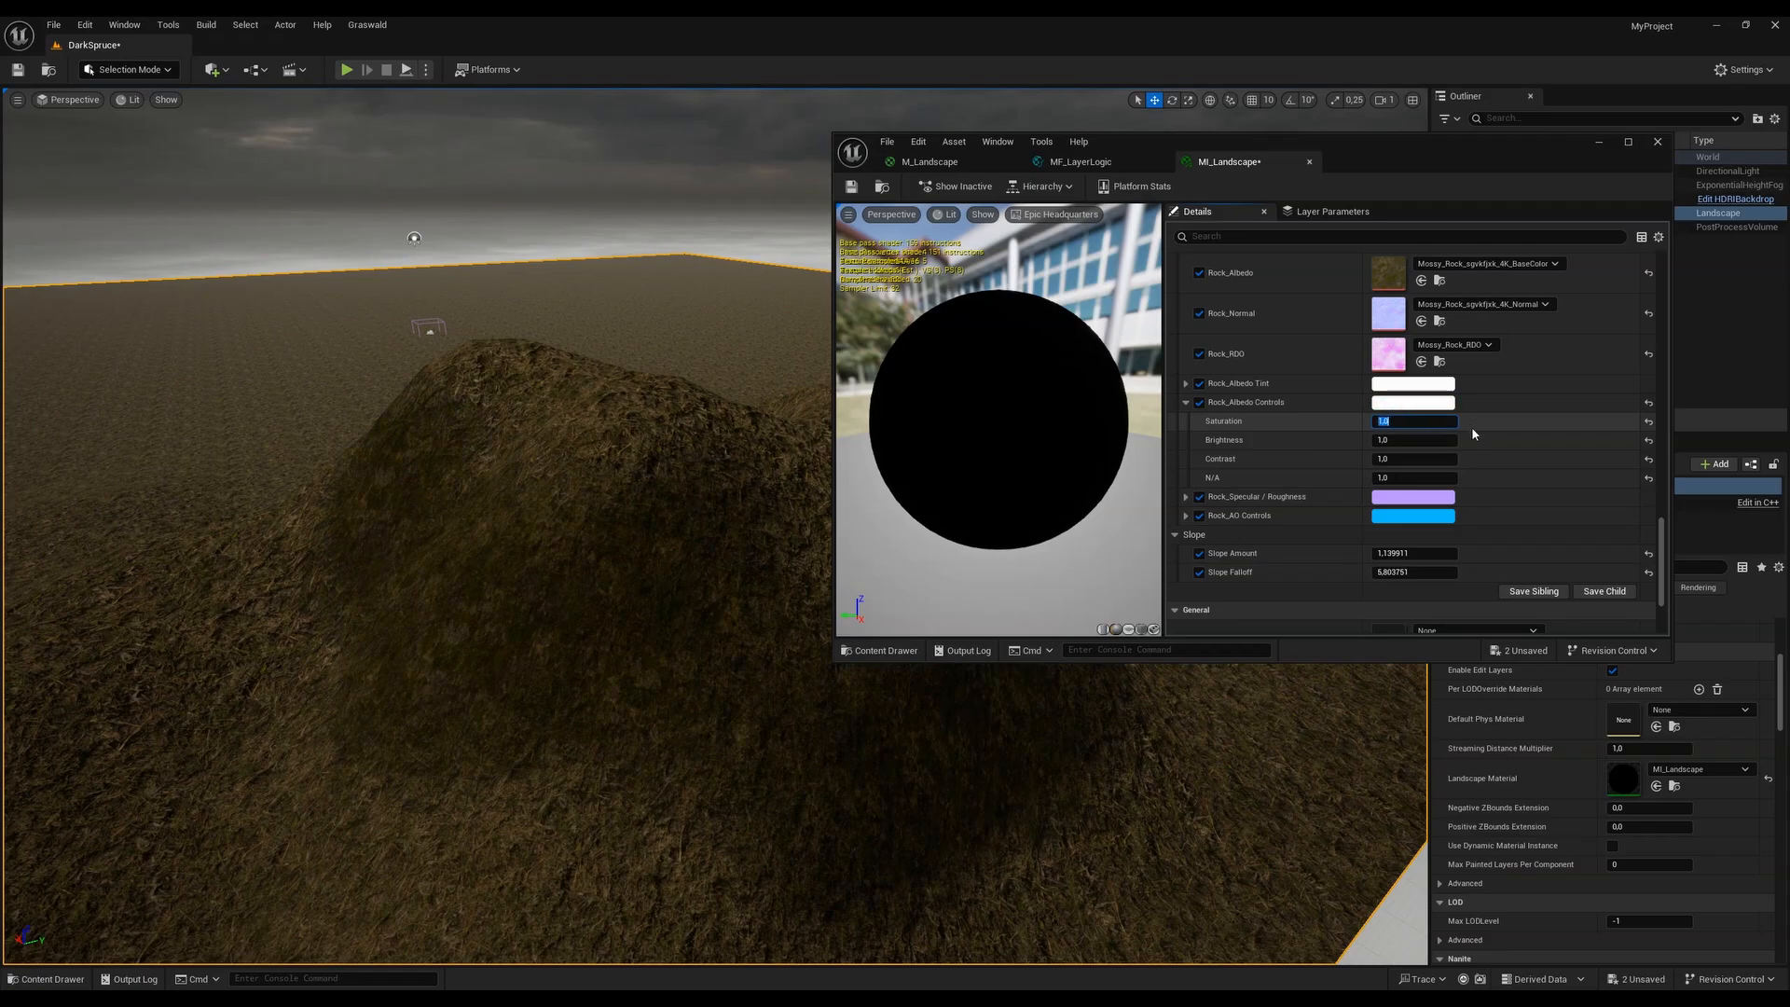
left_click(1403, 458)
type("0,5")
key("Return")
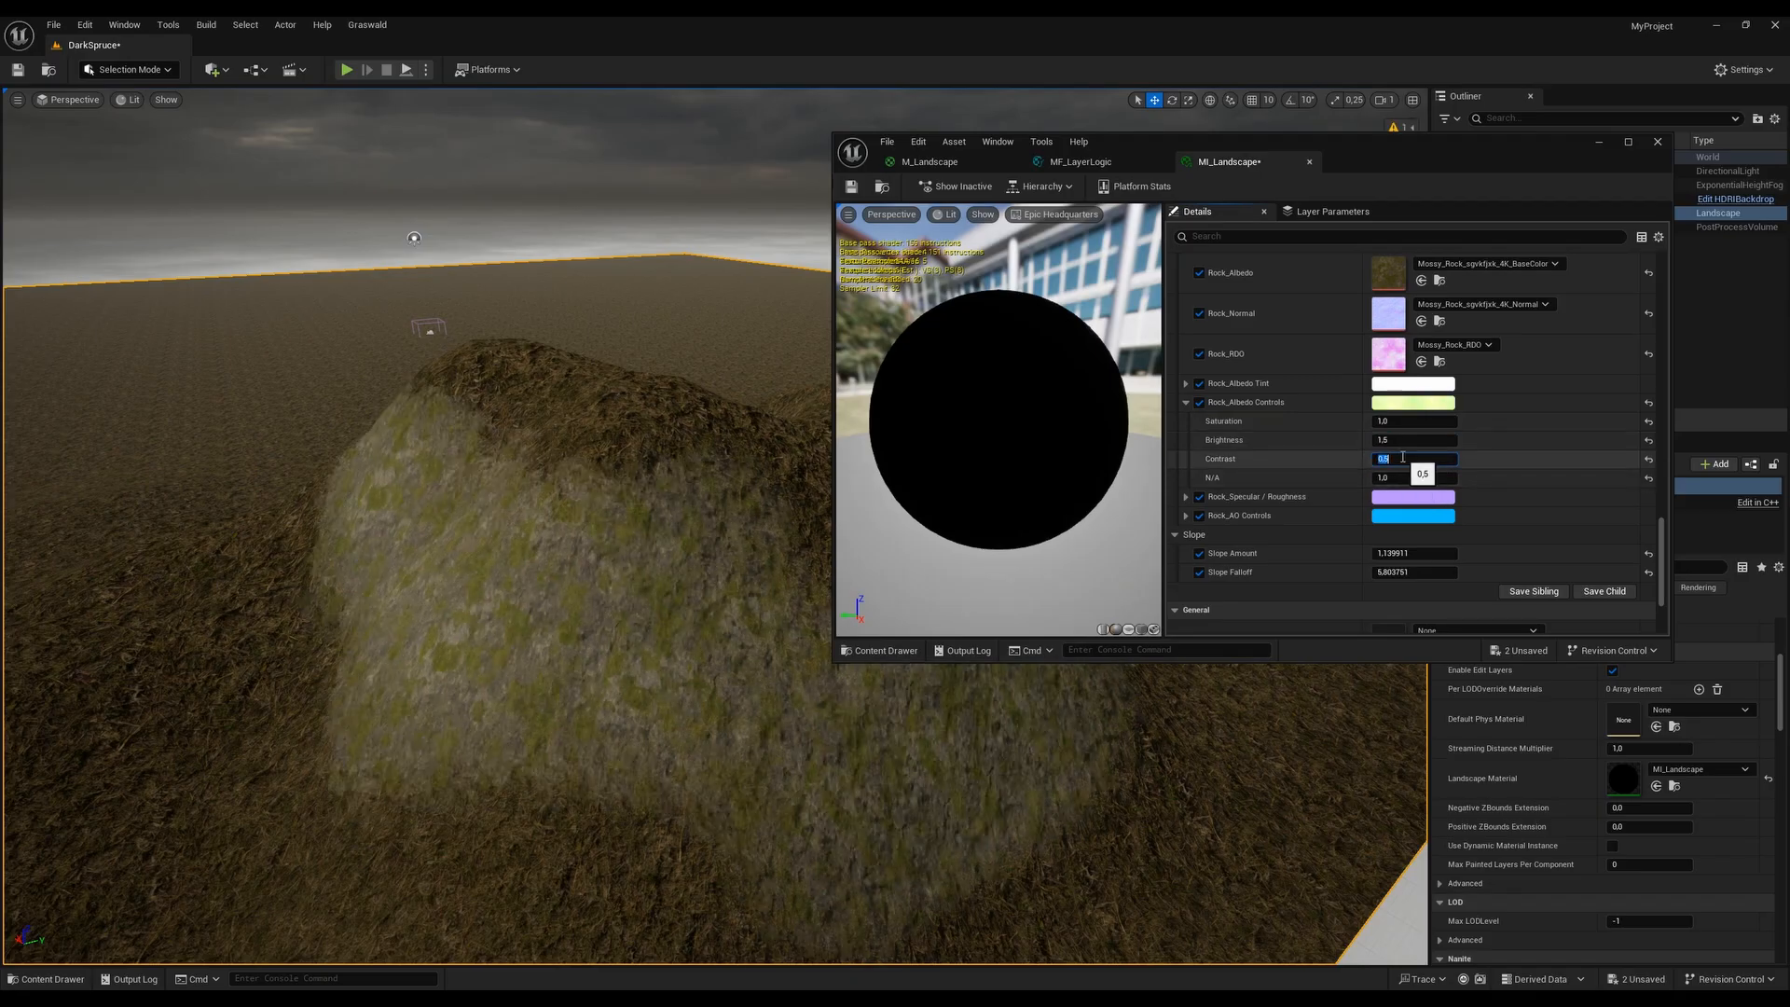
type("1,5")
key("Return")
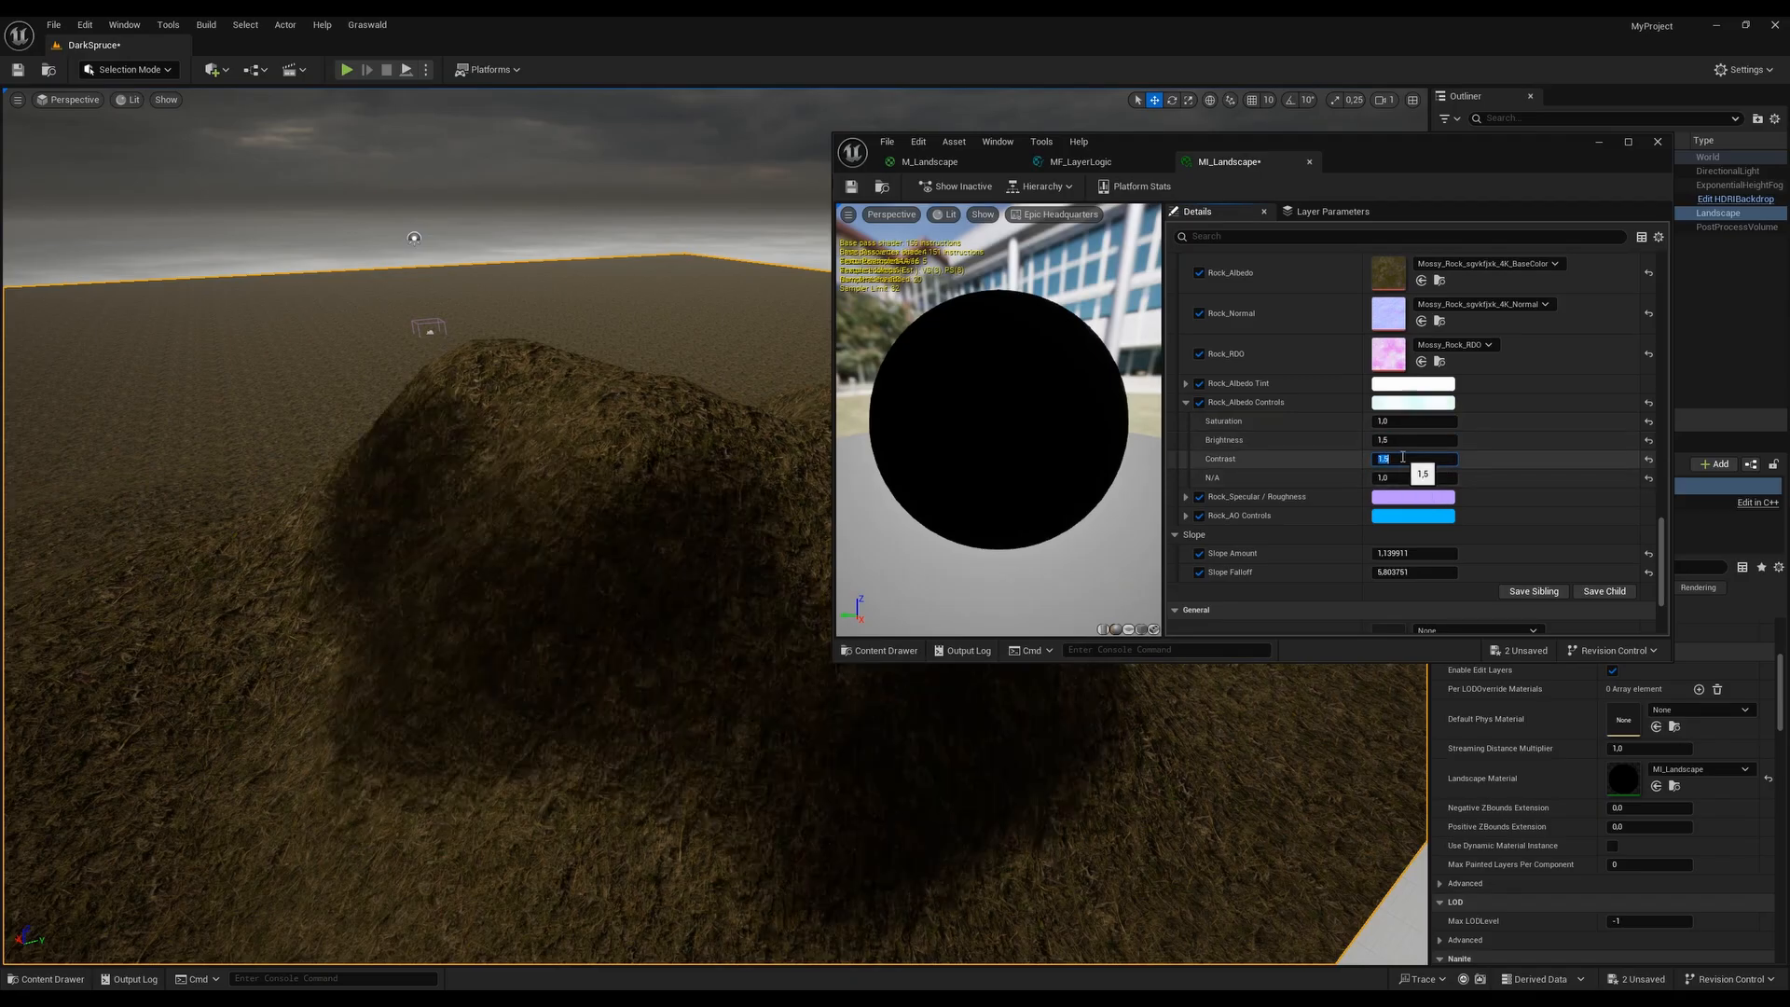
type("0,8")
key("Return")
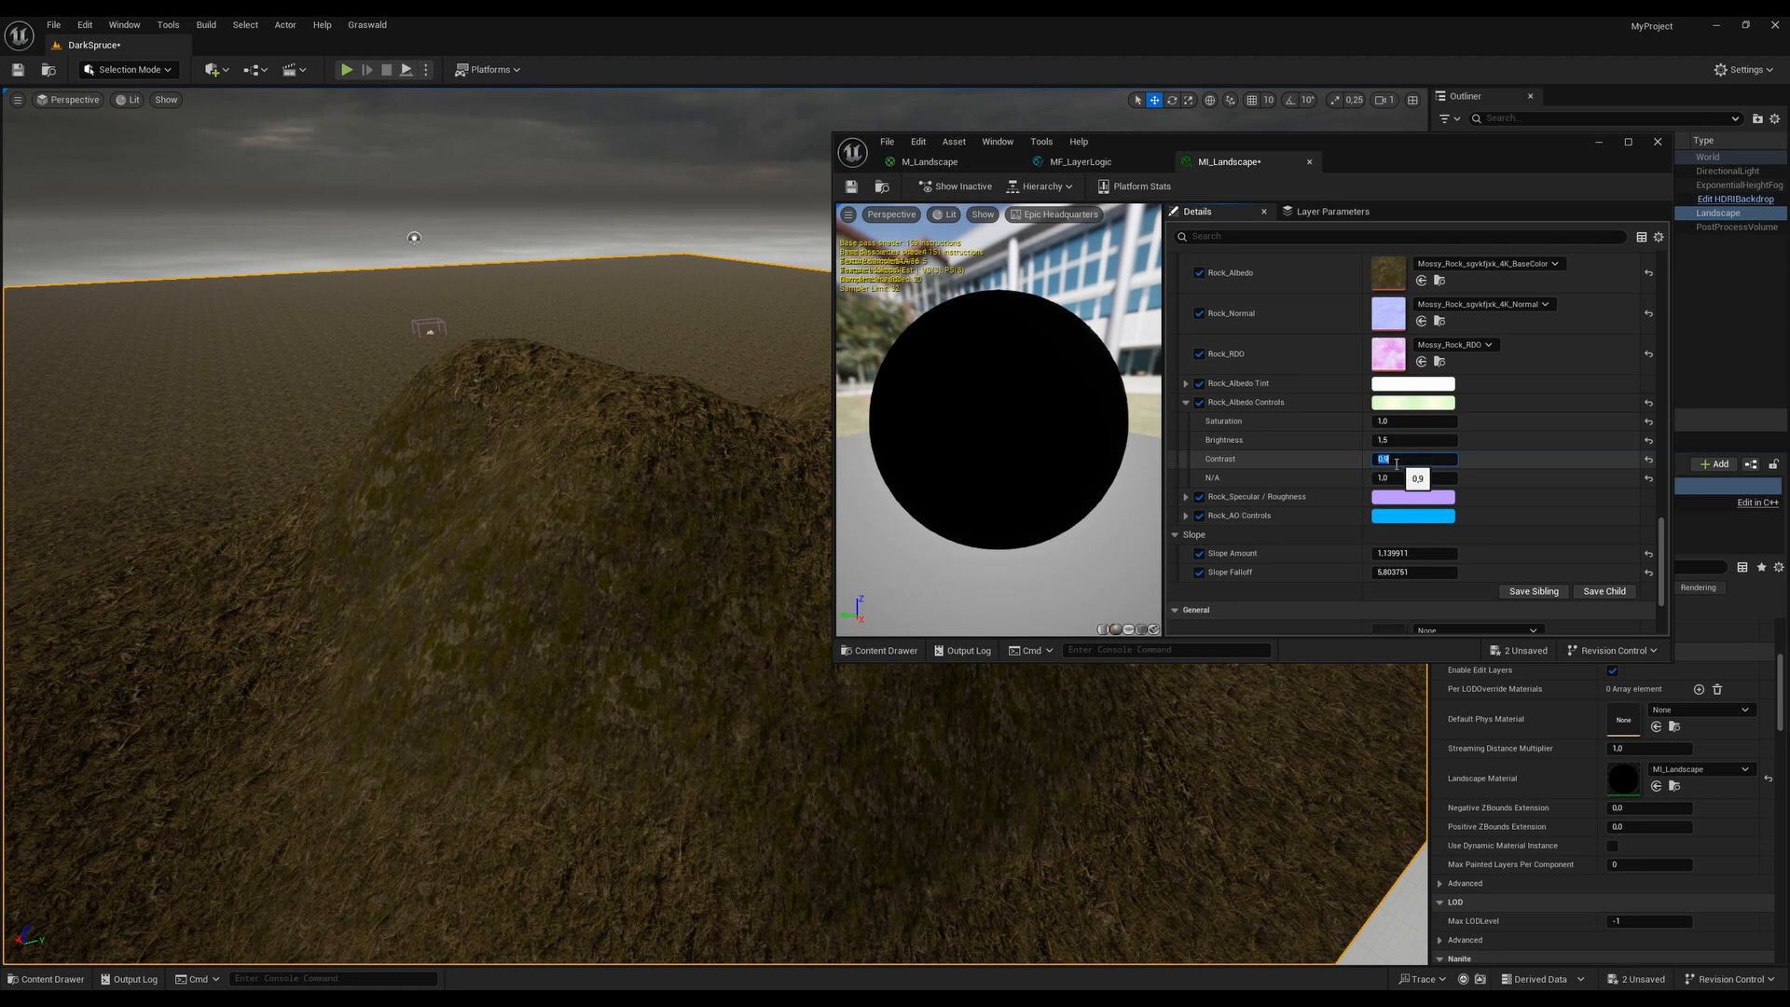
Try an R value of 1.5 in Rock_Albedo Tint and restore it to 1.0
left_click(1249, 384)
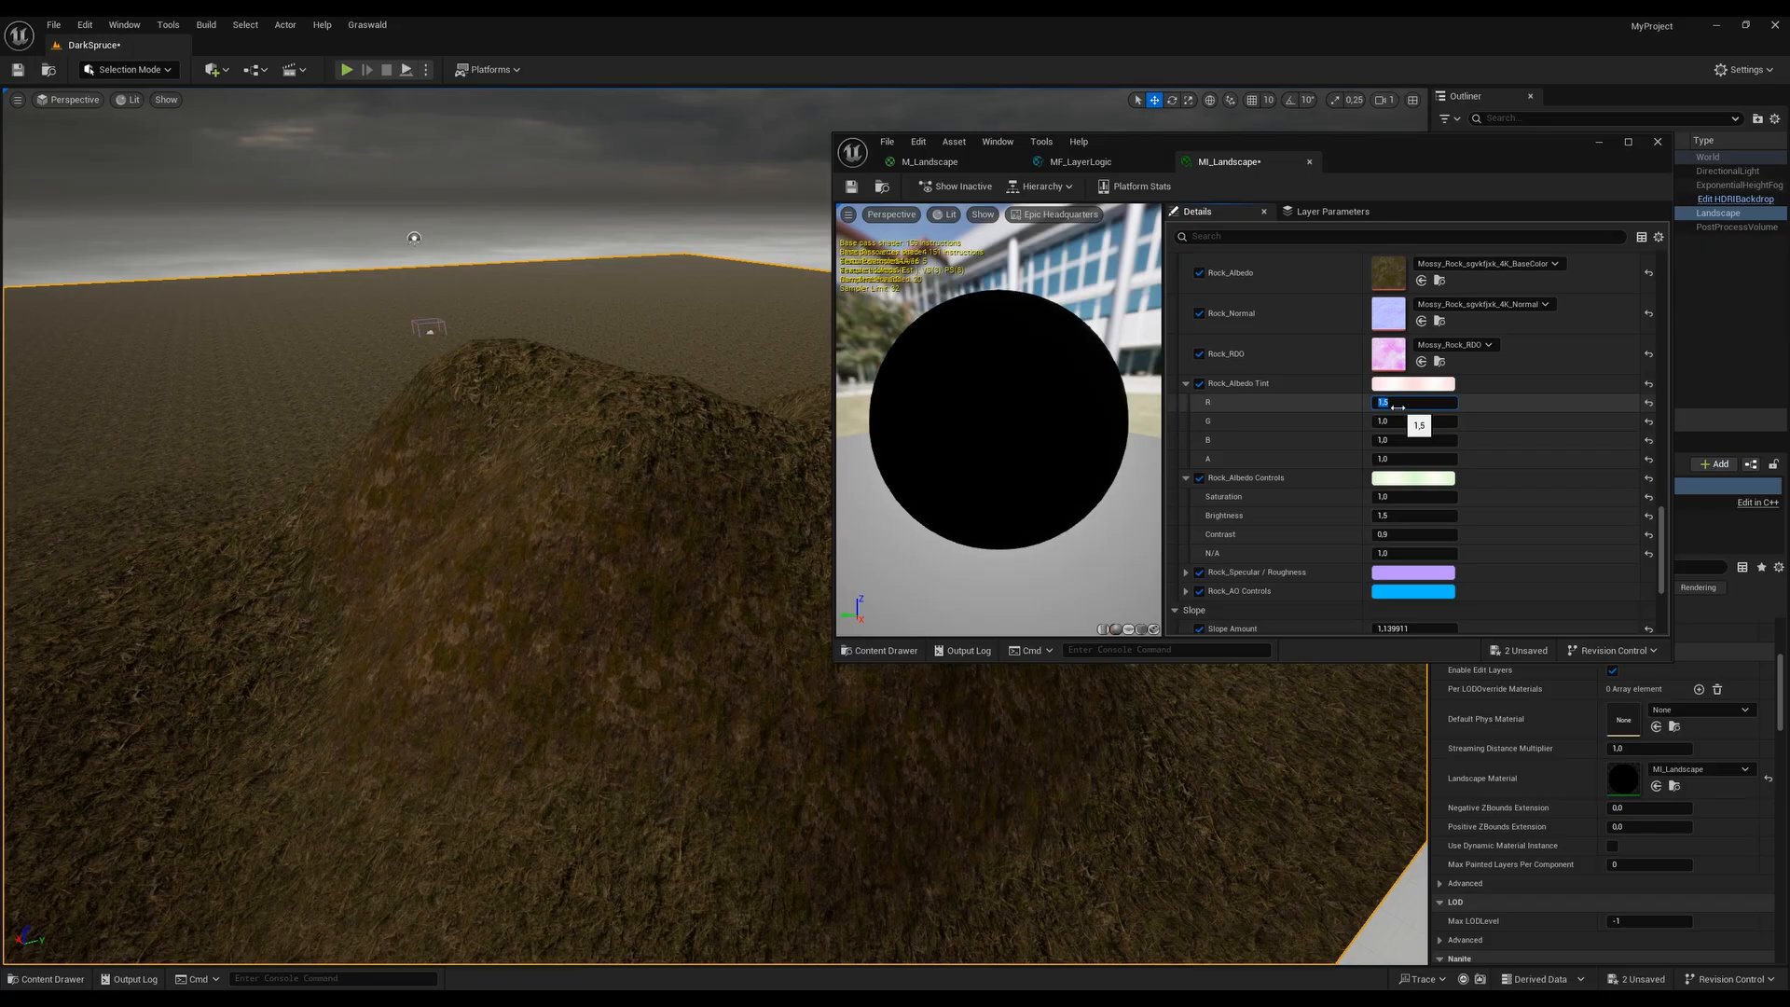
key("Return")
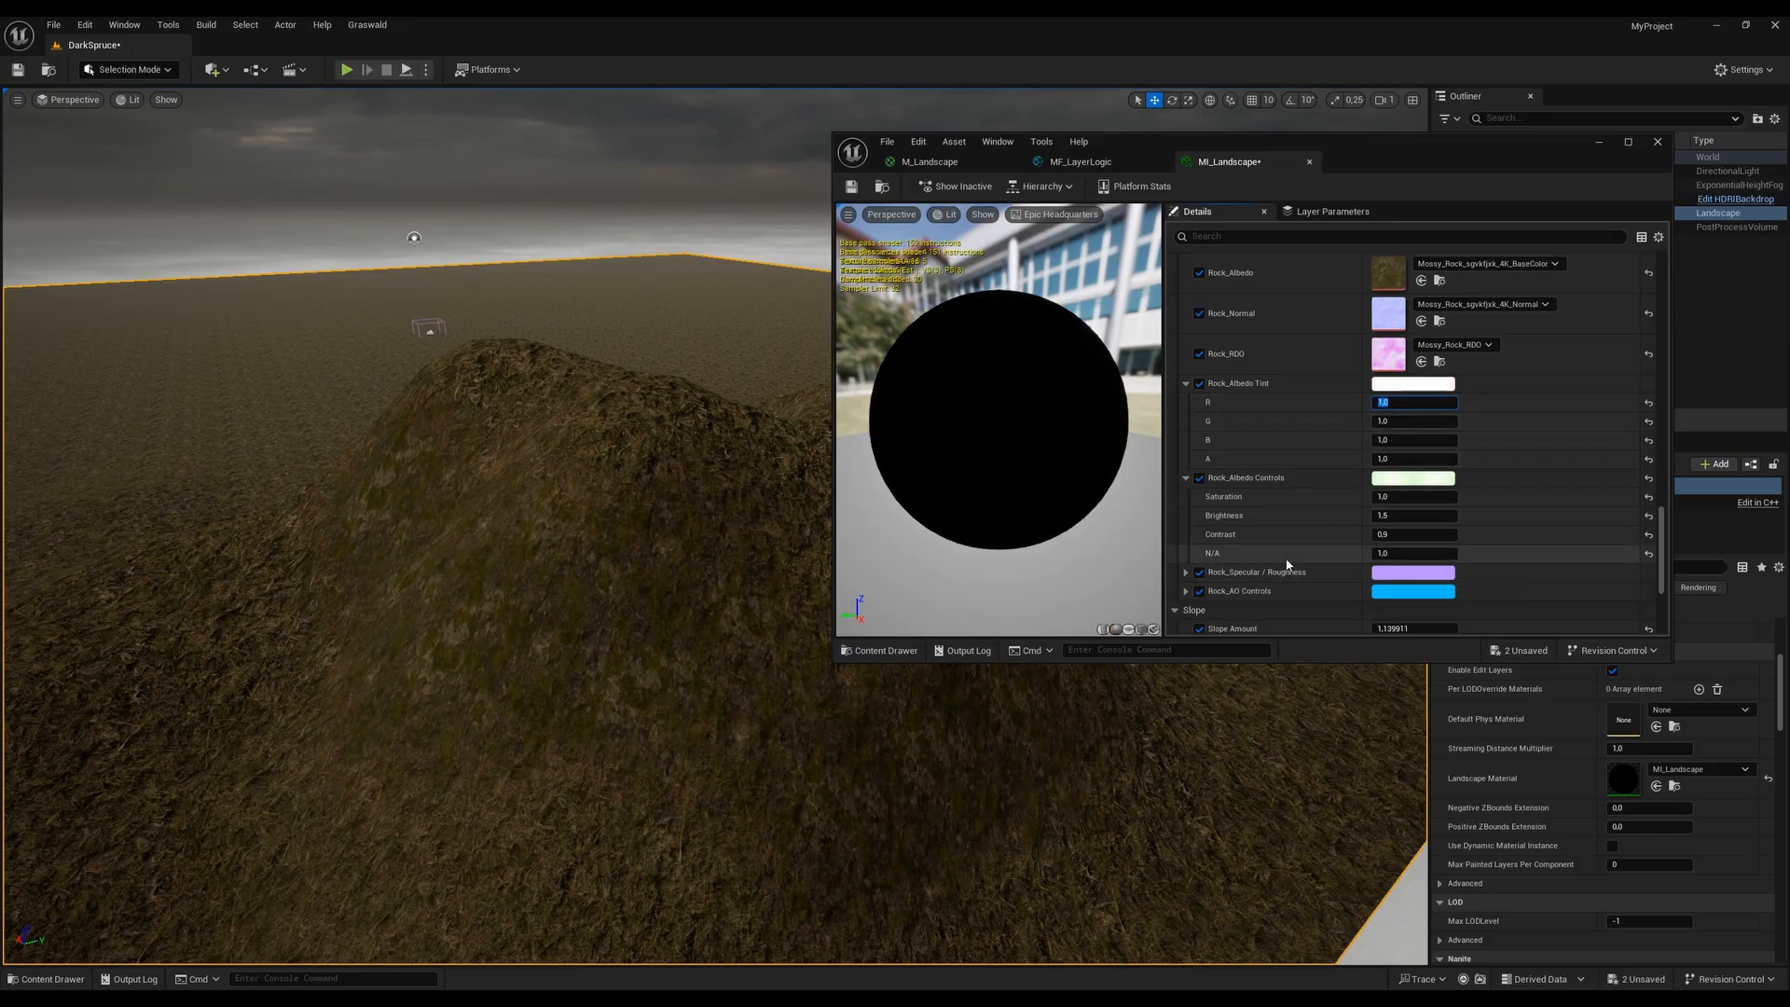
Set Rock_Specular / Roughness Fresnel Amount to 0.5 and Normal Intensity to 2.5, testing 10.0 for the normal first
scroll(1200, 518, "down", 2)
left_click(1186, 505)
scroll(1305, 494, "down", 2)
left_click(1419, 477)
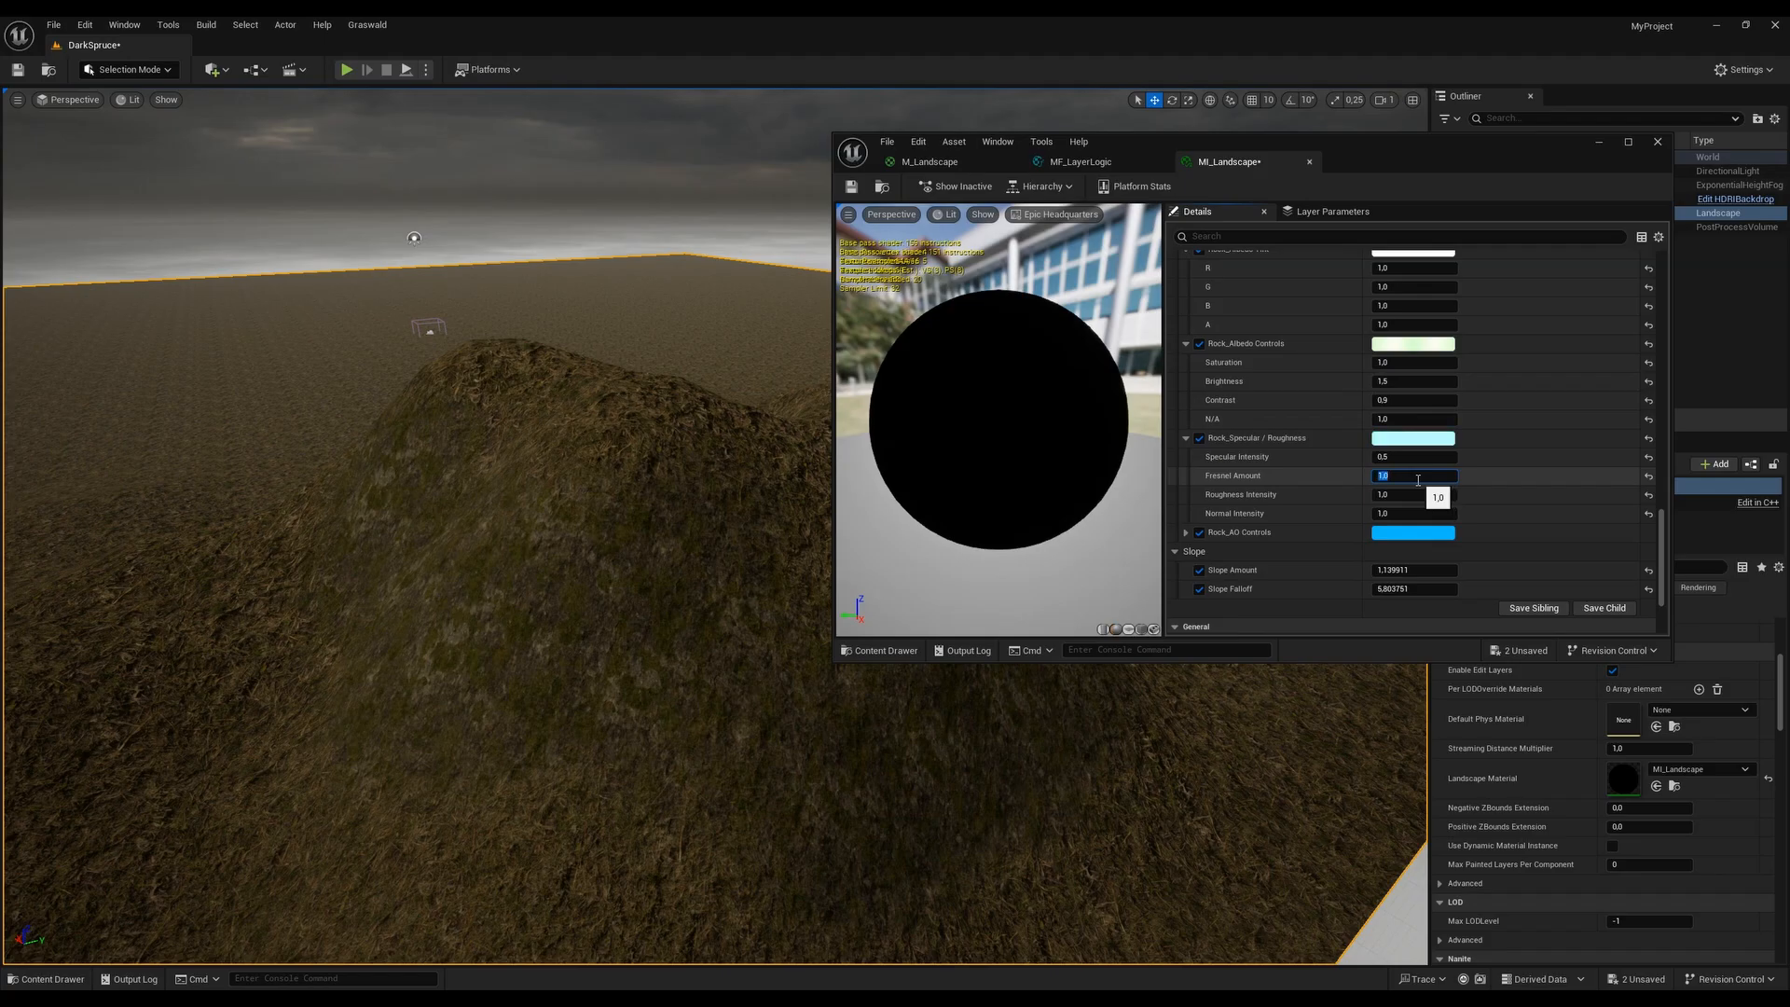
left_click(1394, 493)
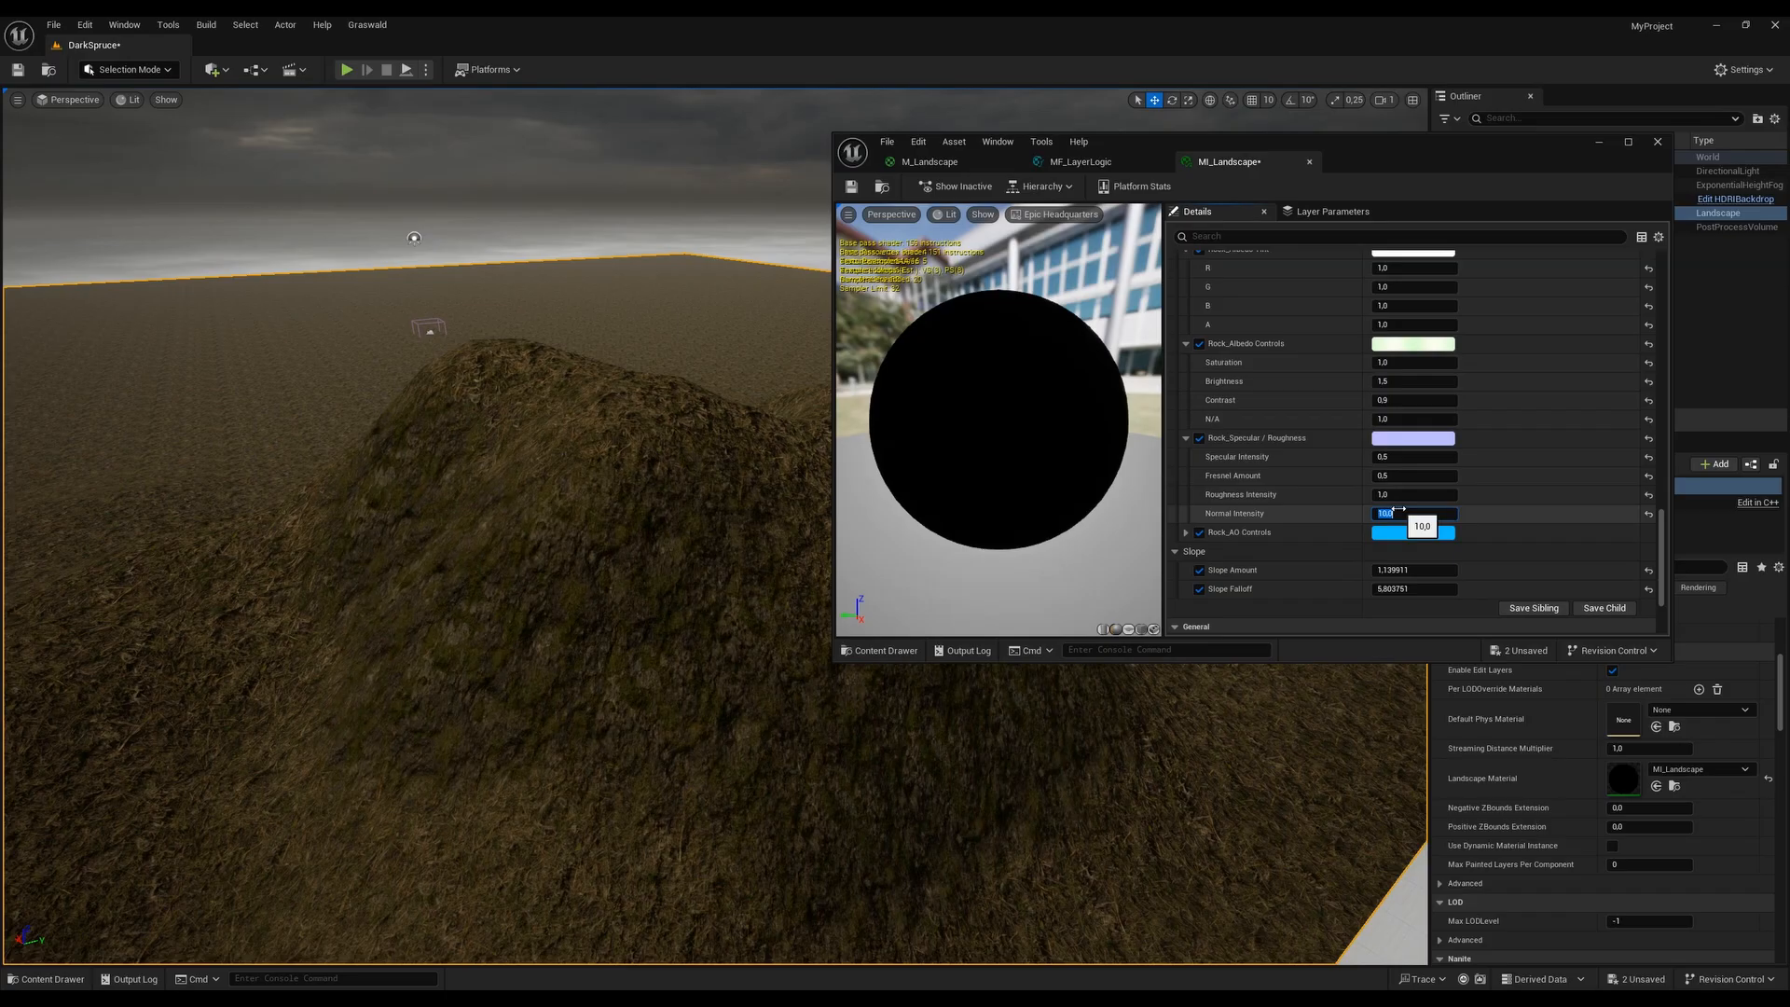
type("0")
key("Return")
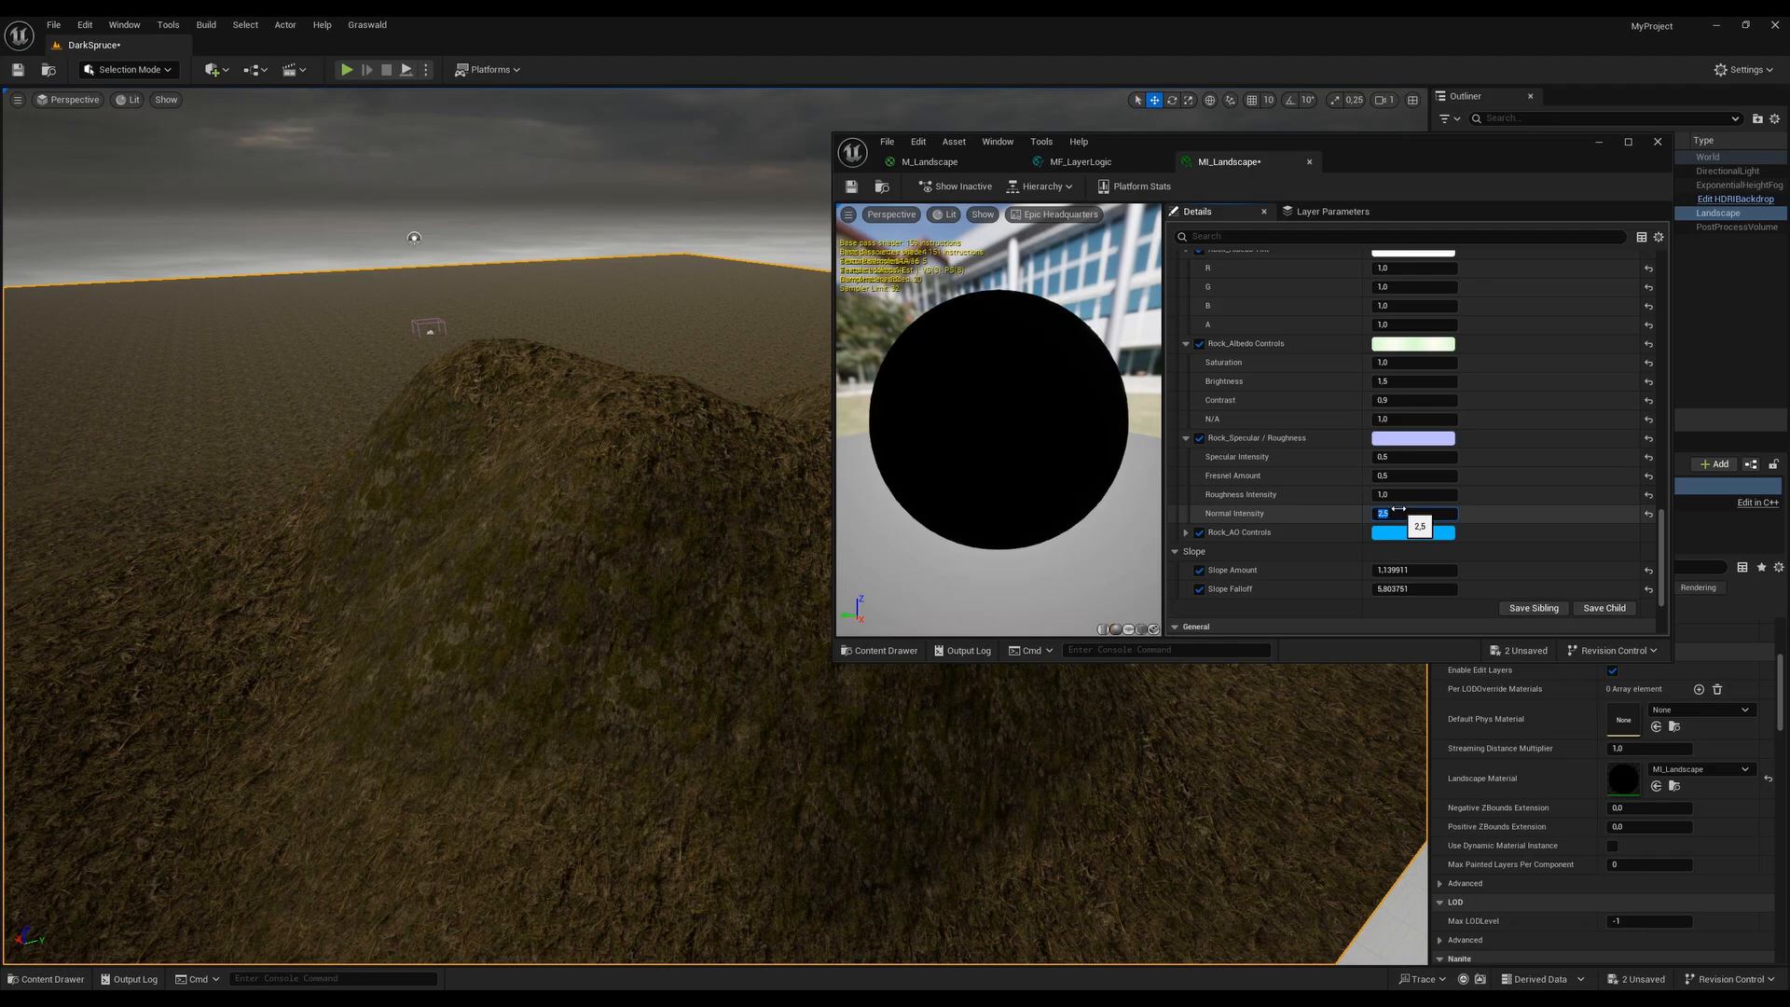
Save MI_Landscape, close it and MF_LayerLogic, and put the material editor window away
right_click_drag(783, 540, 699, 627)
left_click(1656, 141)
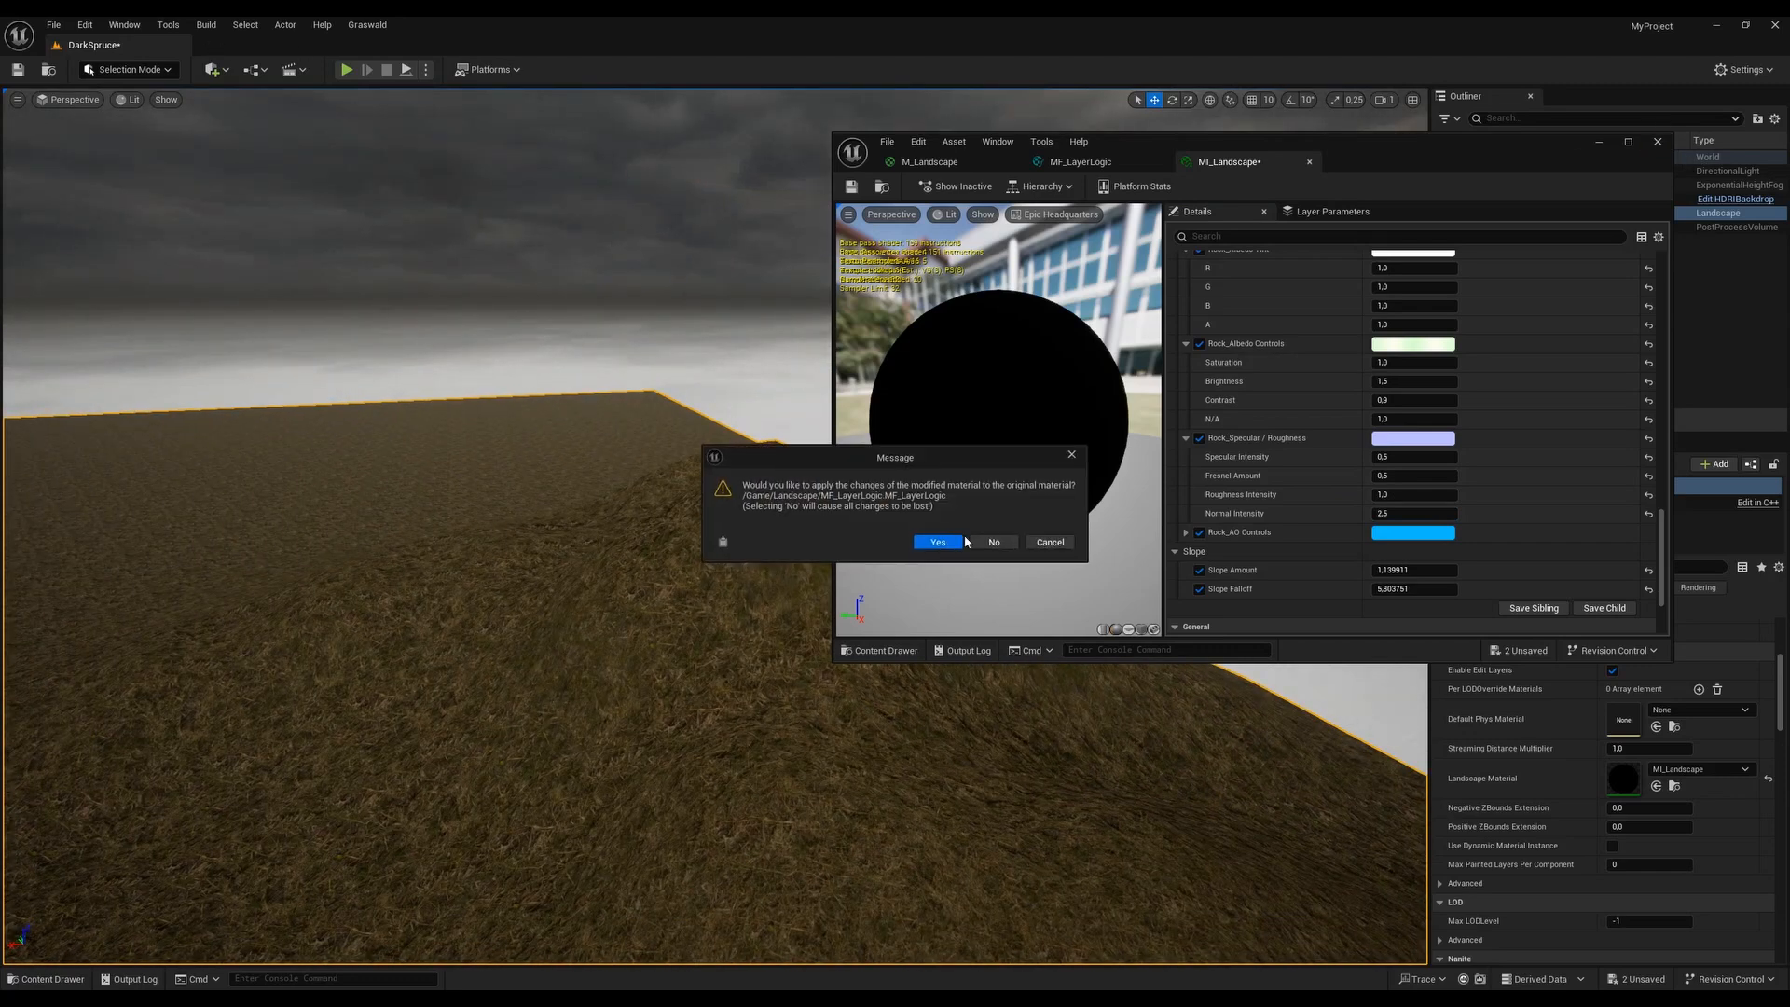
left_click(1048, 544)
left_click(851, 185)
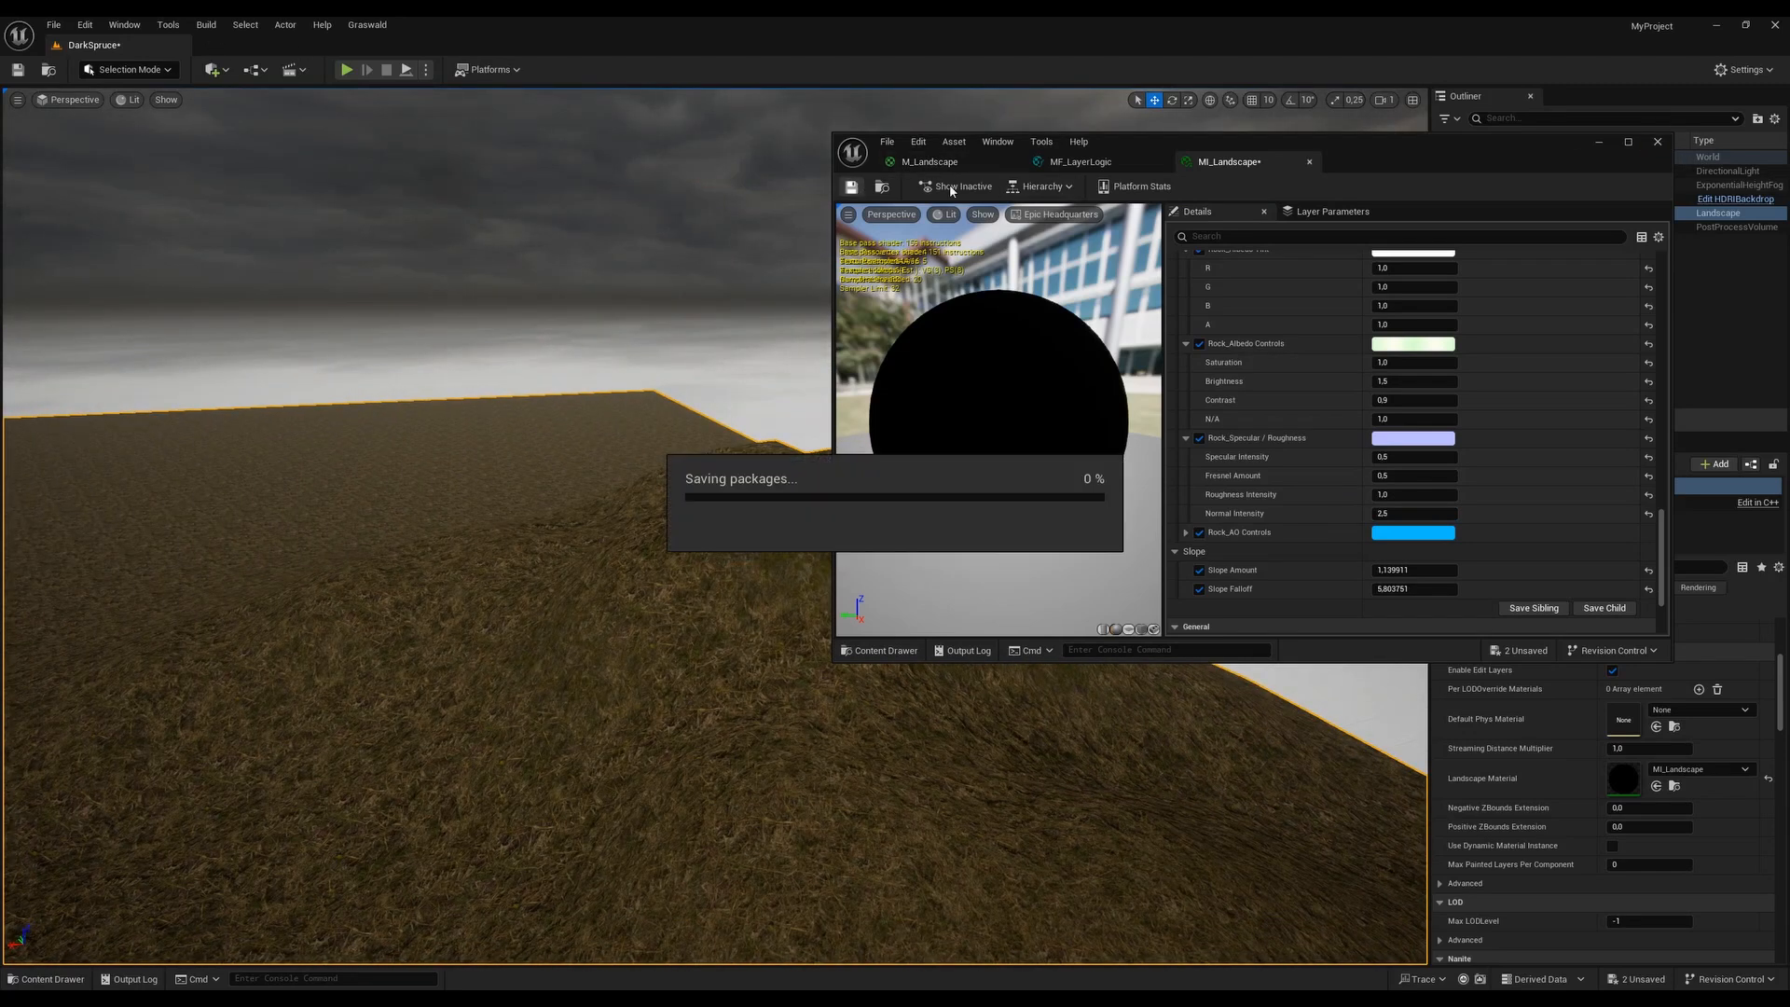
left_click(1309, 161)
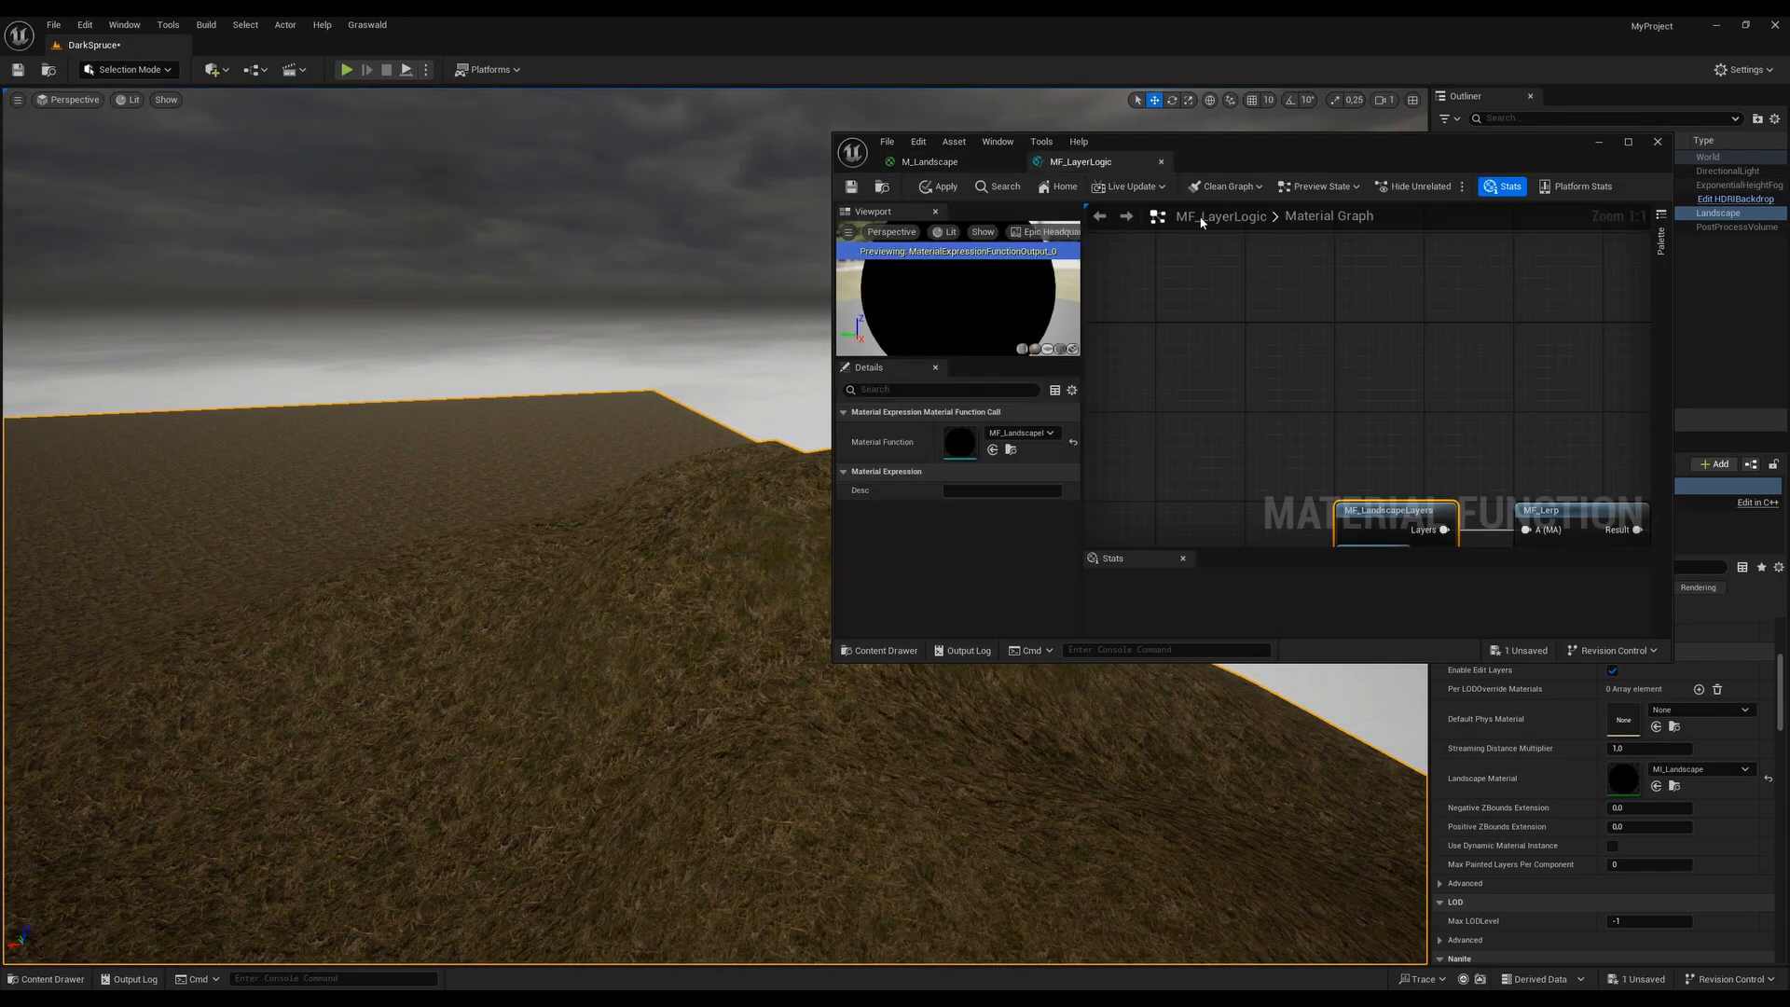
left_click(1161, 163)
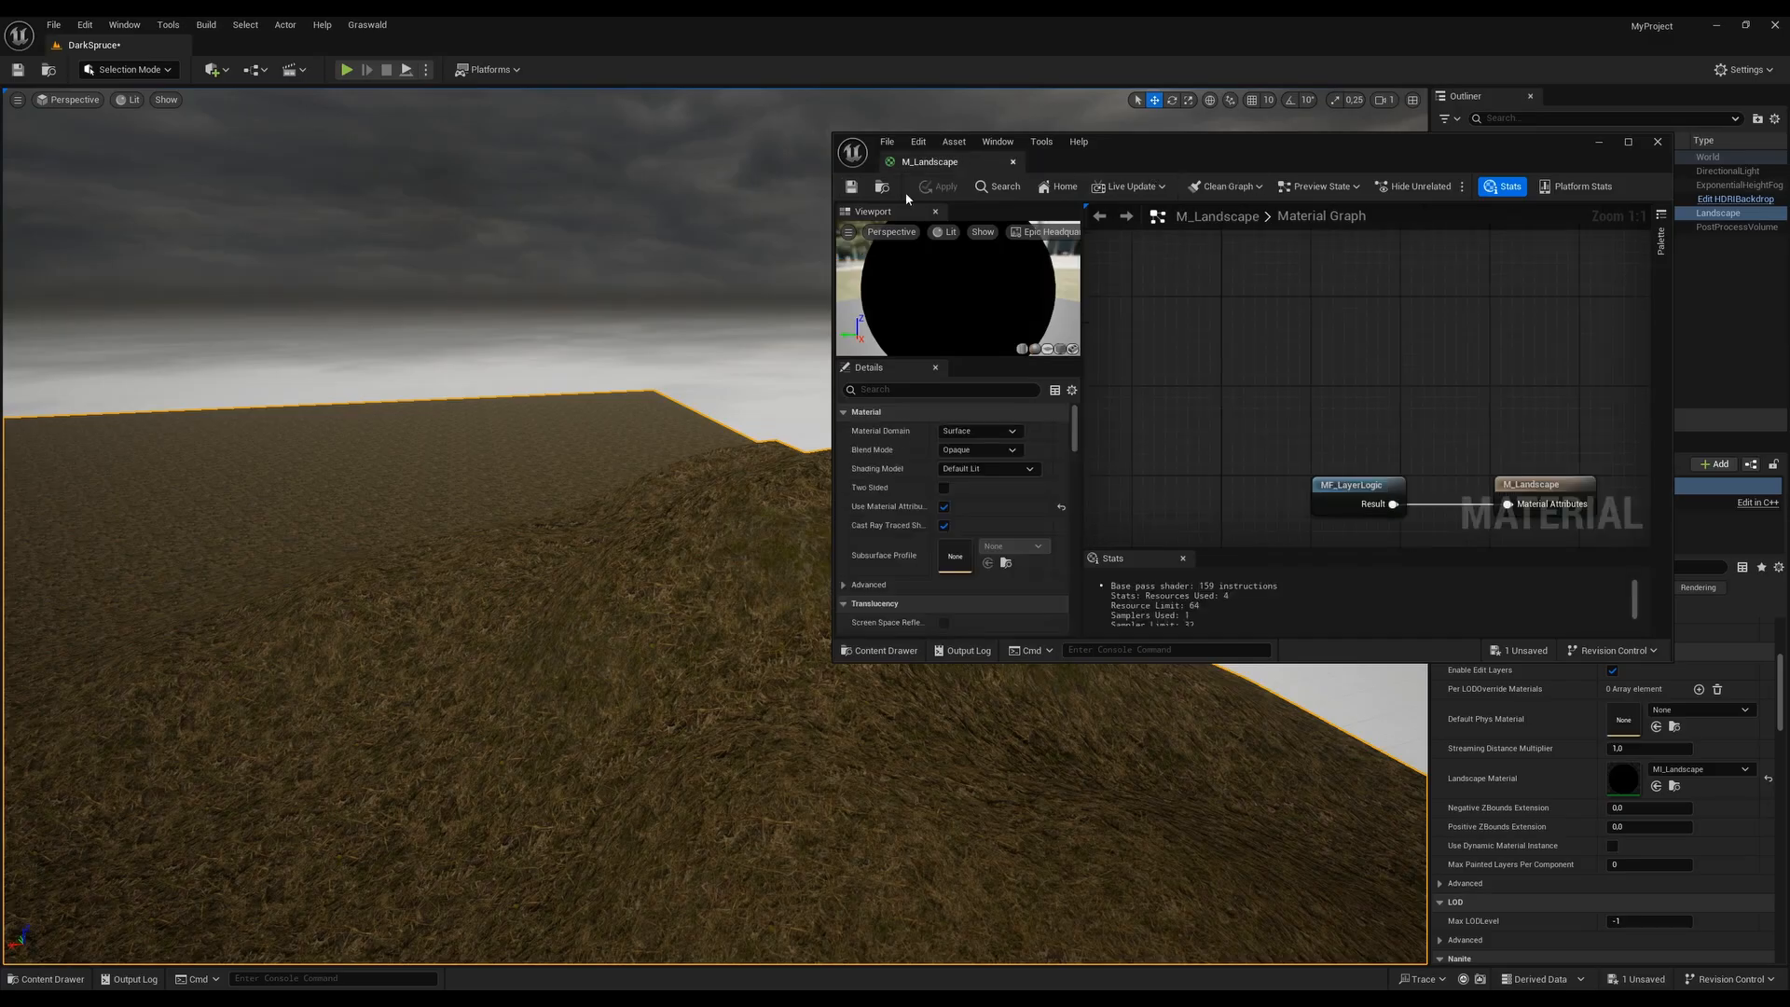
left_click(1606, 147)
Switch to Landscape mode and apply the Hydro sculpt tool to the terrain around the hills
left_click(128, 69)
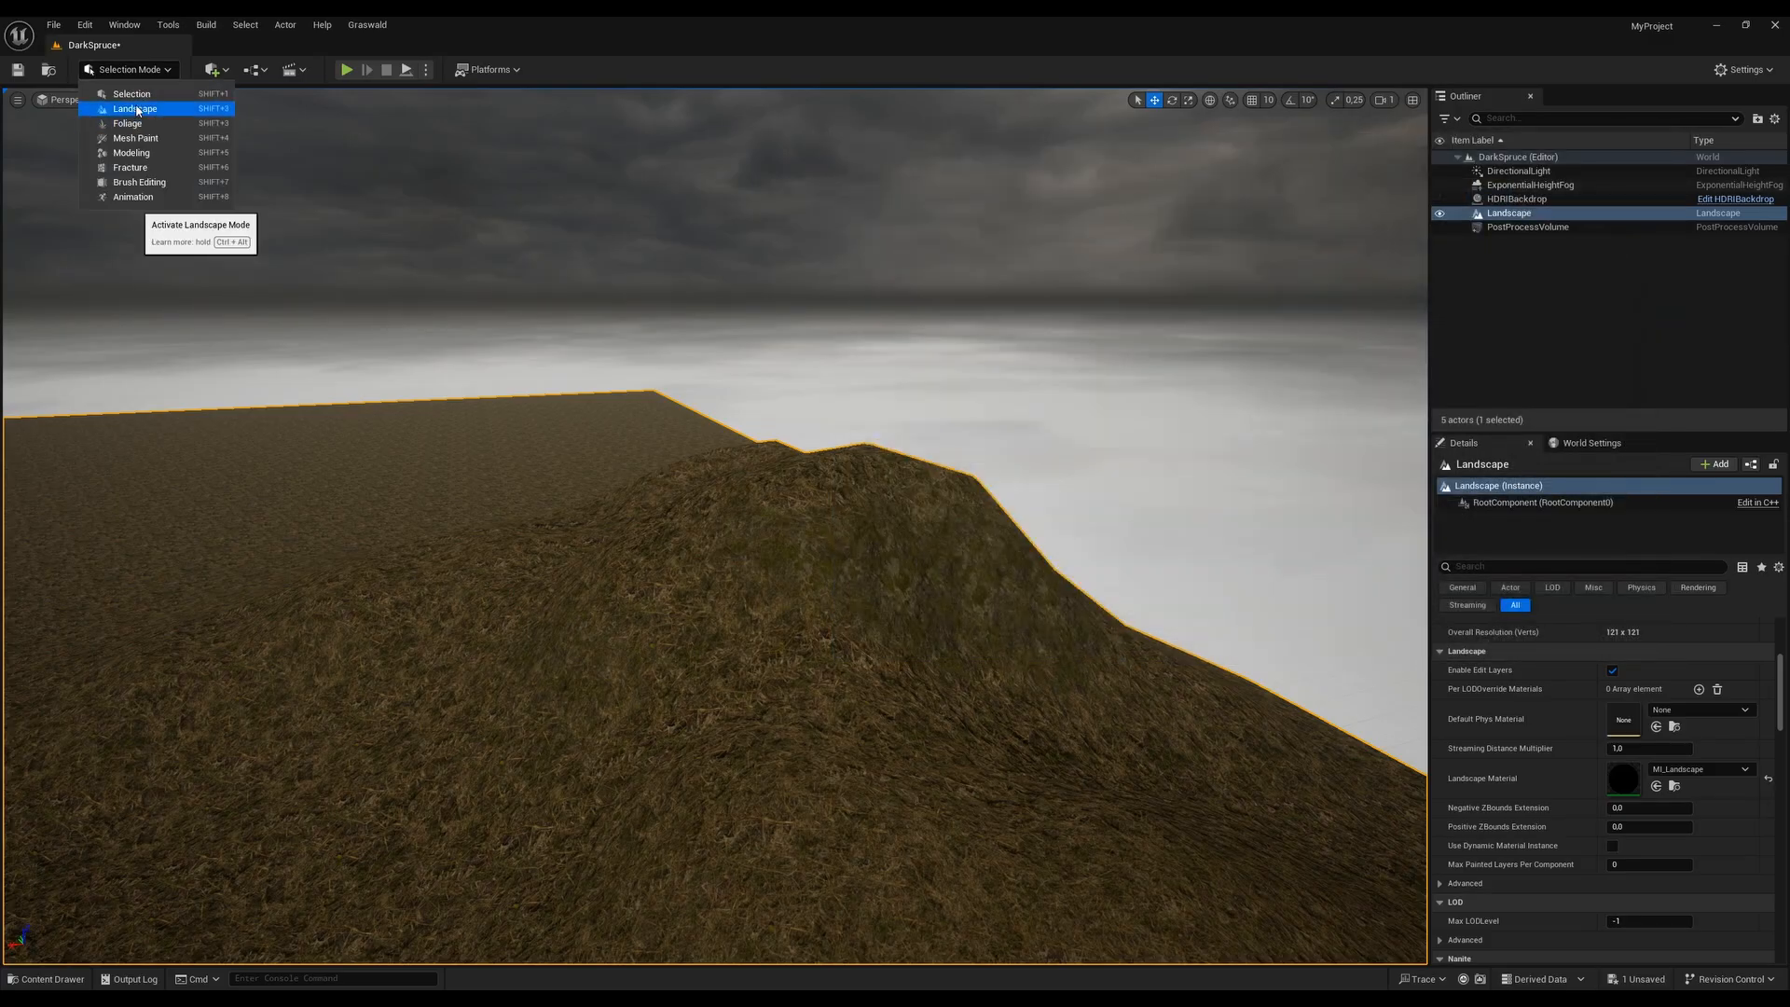
left_click(135, 109)
left_click(234, 137)
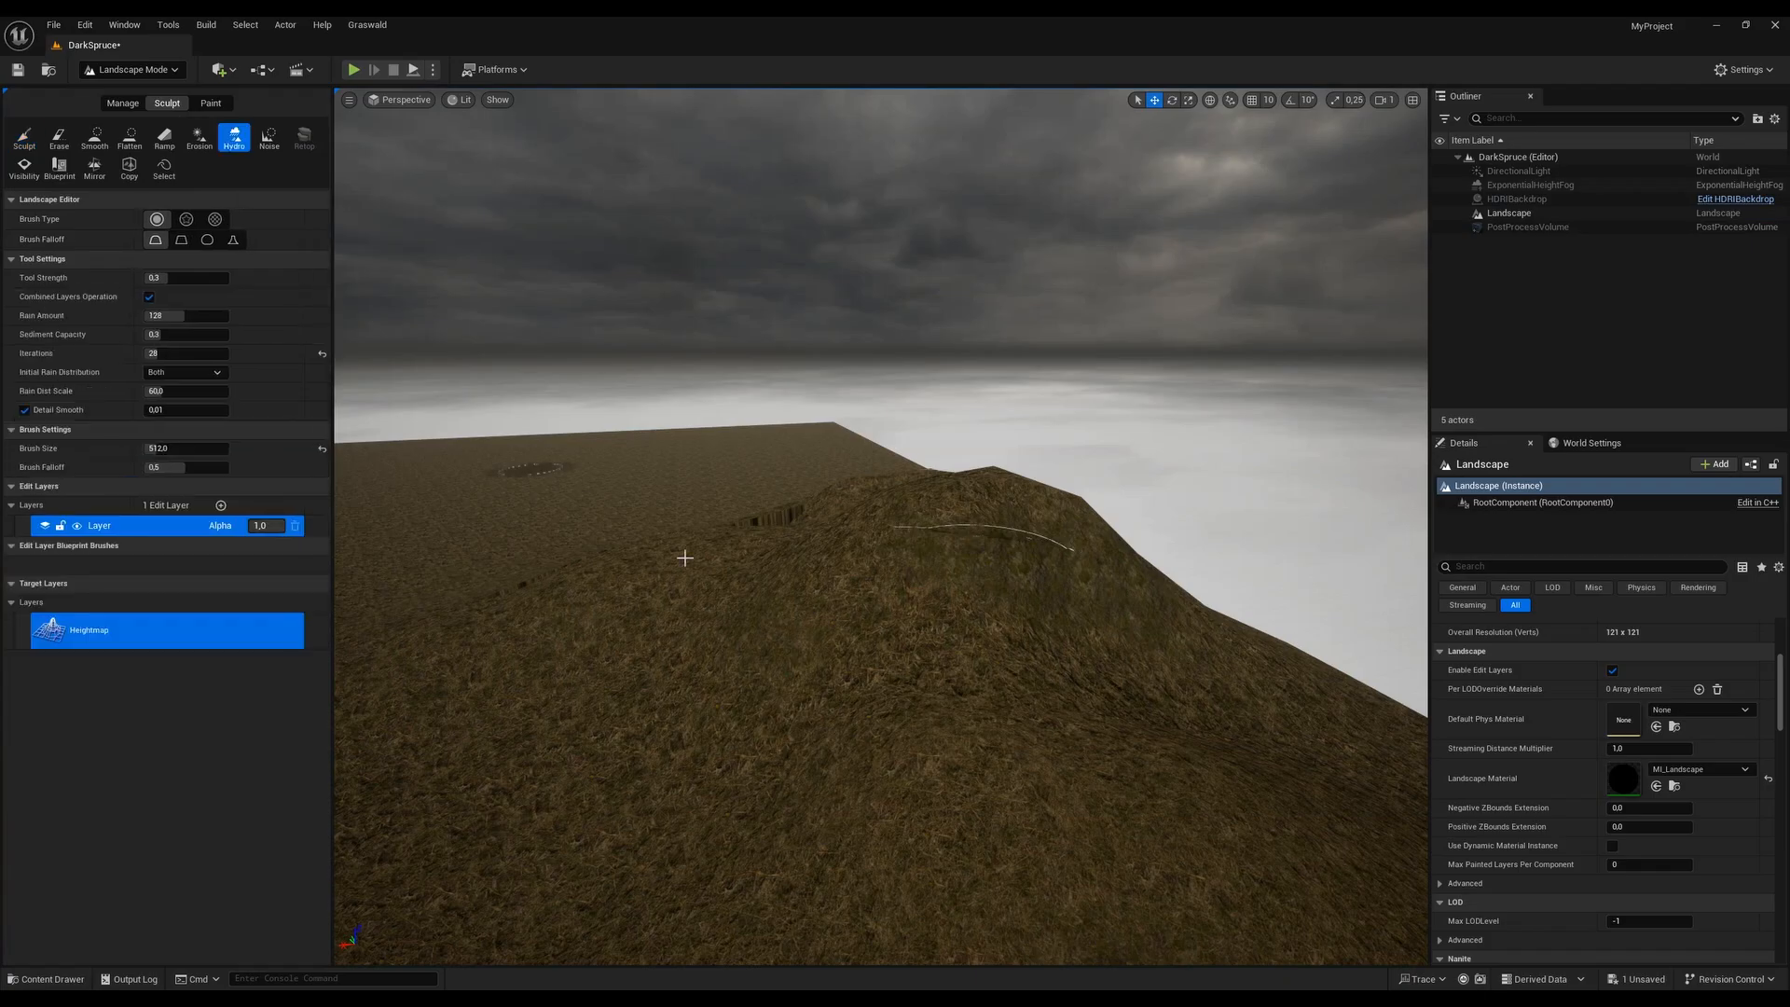
scroll(1054, 258, "up", 5)
mouse_move(1052, 258)
left_mouse_down()
mouse_move(1231, 352)
mouse_move(808, 376)
mouse_move(579, 467)
left_mouse_up()
mouse_move(988, 485)
right_mouse_down()
mouse_move(914, 419)
mouse_move(839, 466)
right_mouse_up()
key("s")
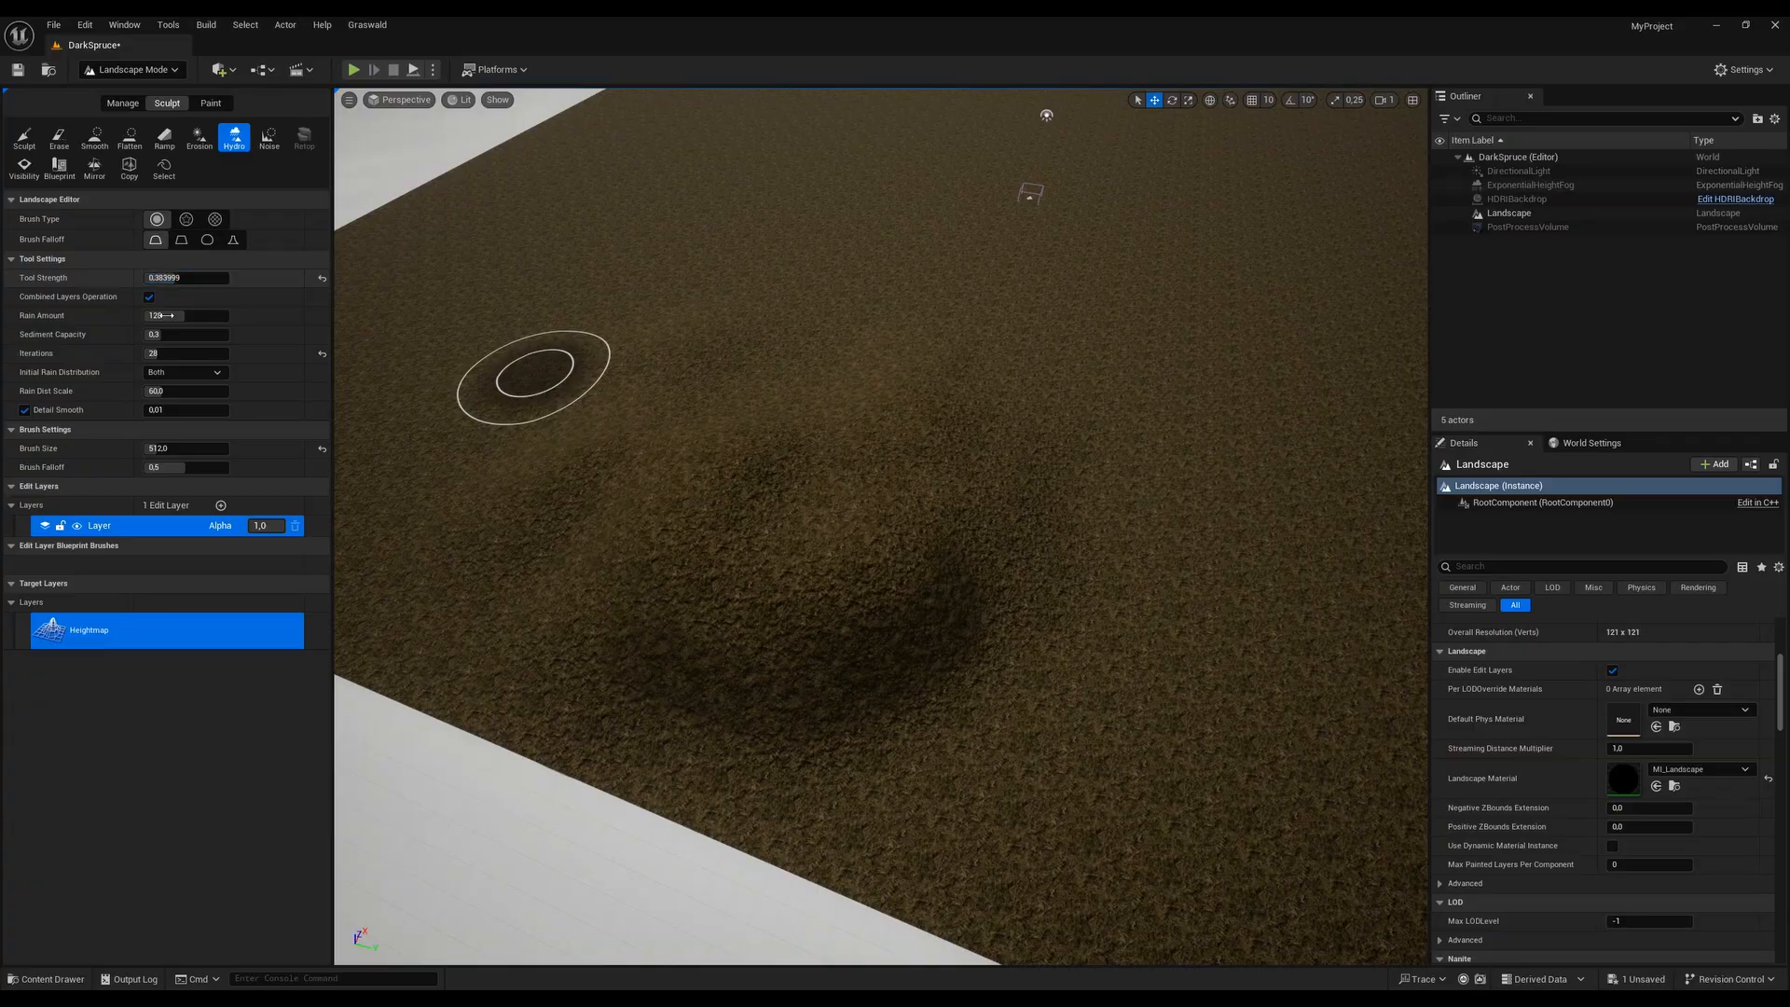
Enlarge the Hydro brush size to about 2196 and switch to the Erosion sculpt tool
left_click_drag(166, 449, 224, 448)
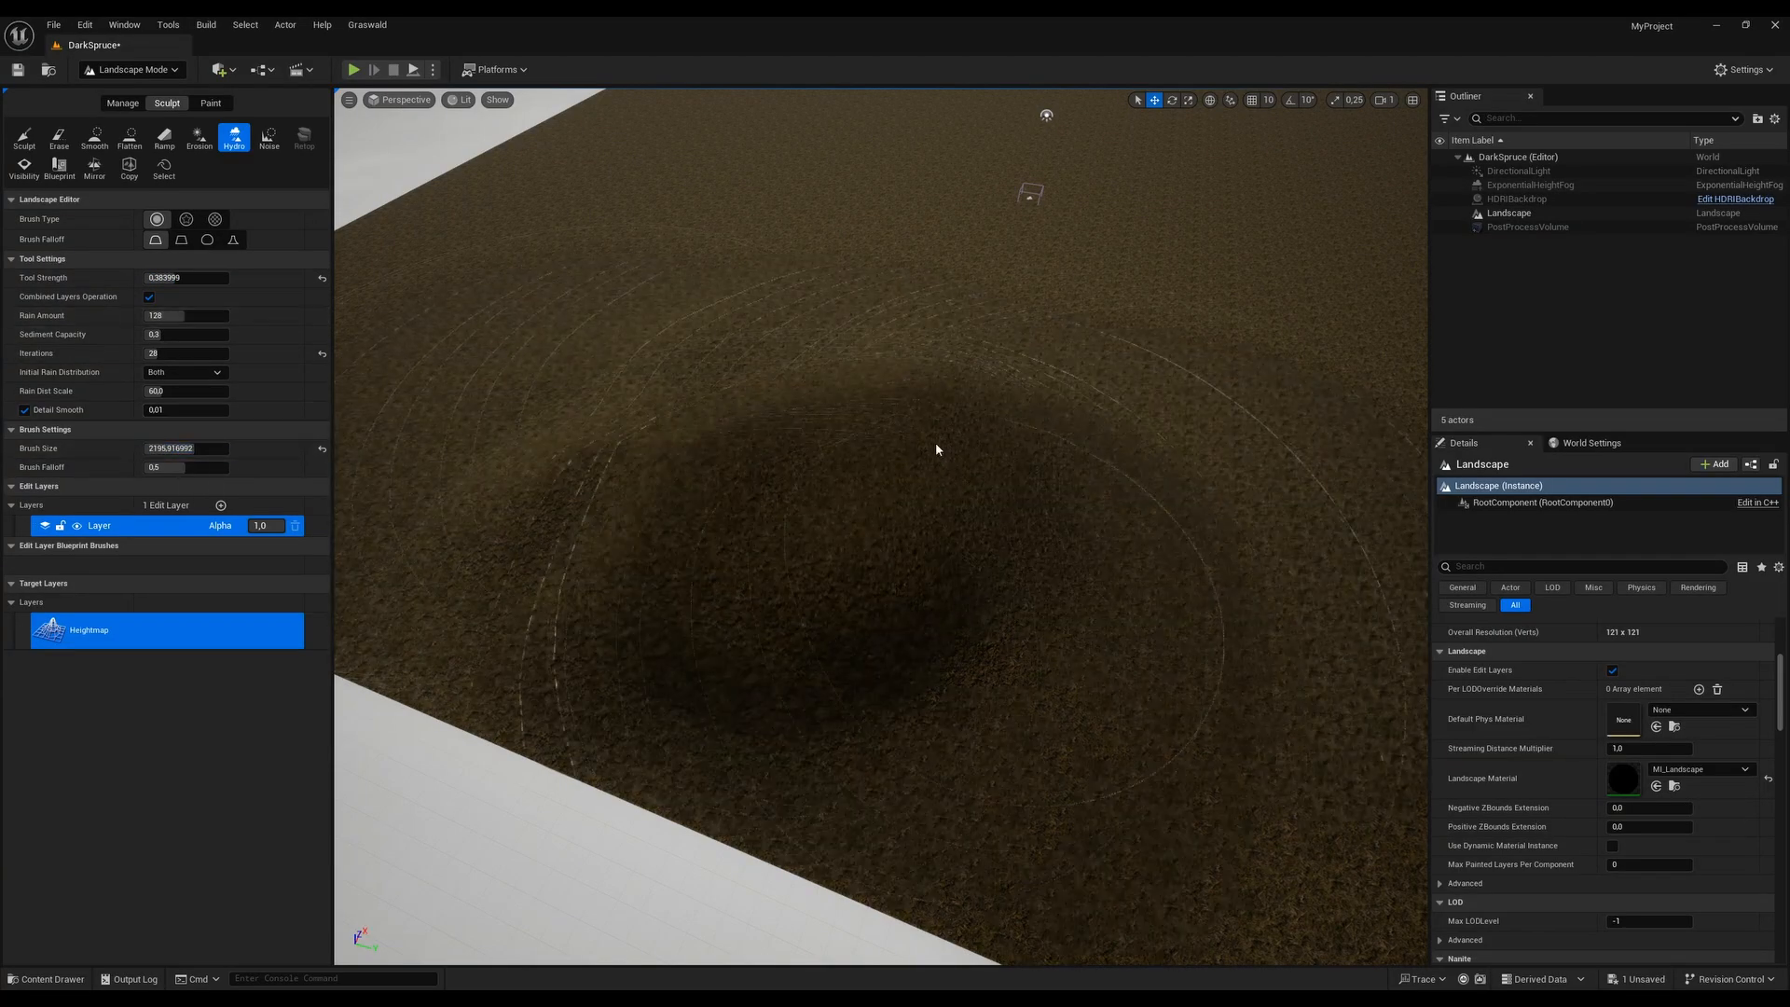
left_click(200, 139)
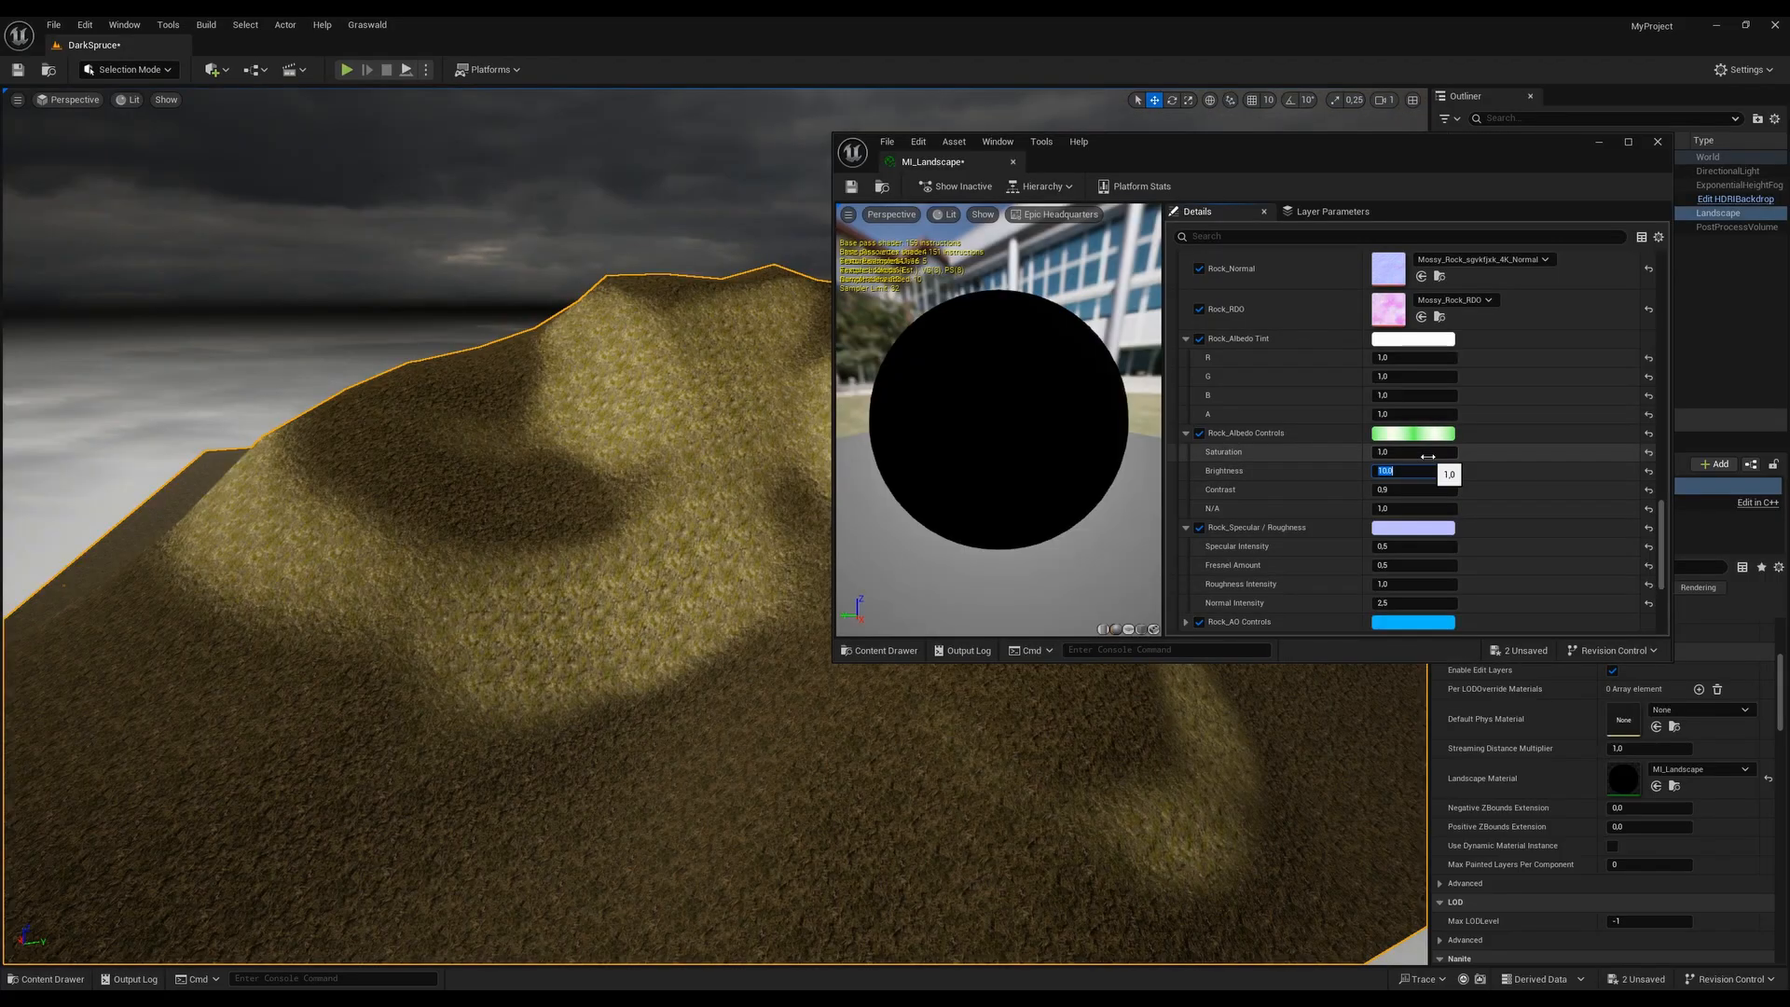
Set Brightness to 1.5 in MI_Landscape's Rock_Albedo Controls, trying 0 and 1 first, and close the material instance
type("0")
key("Return")
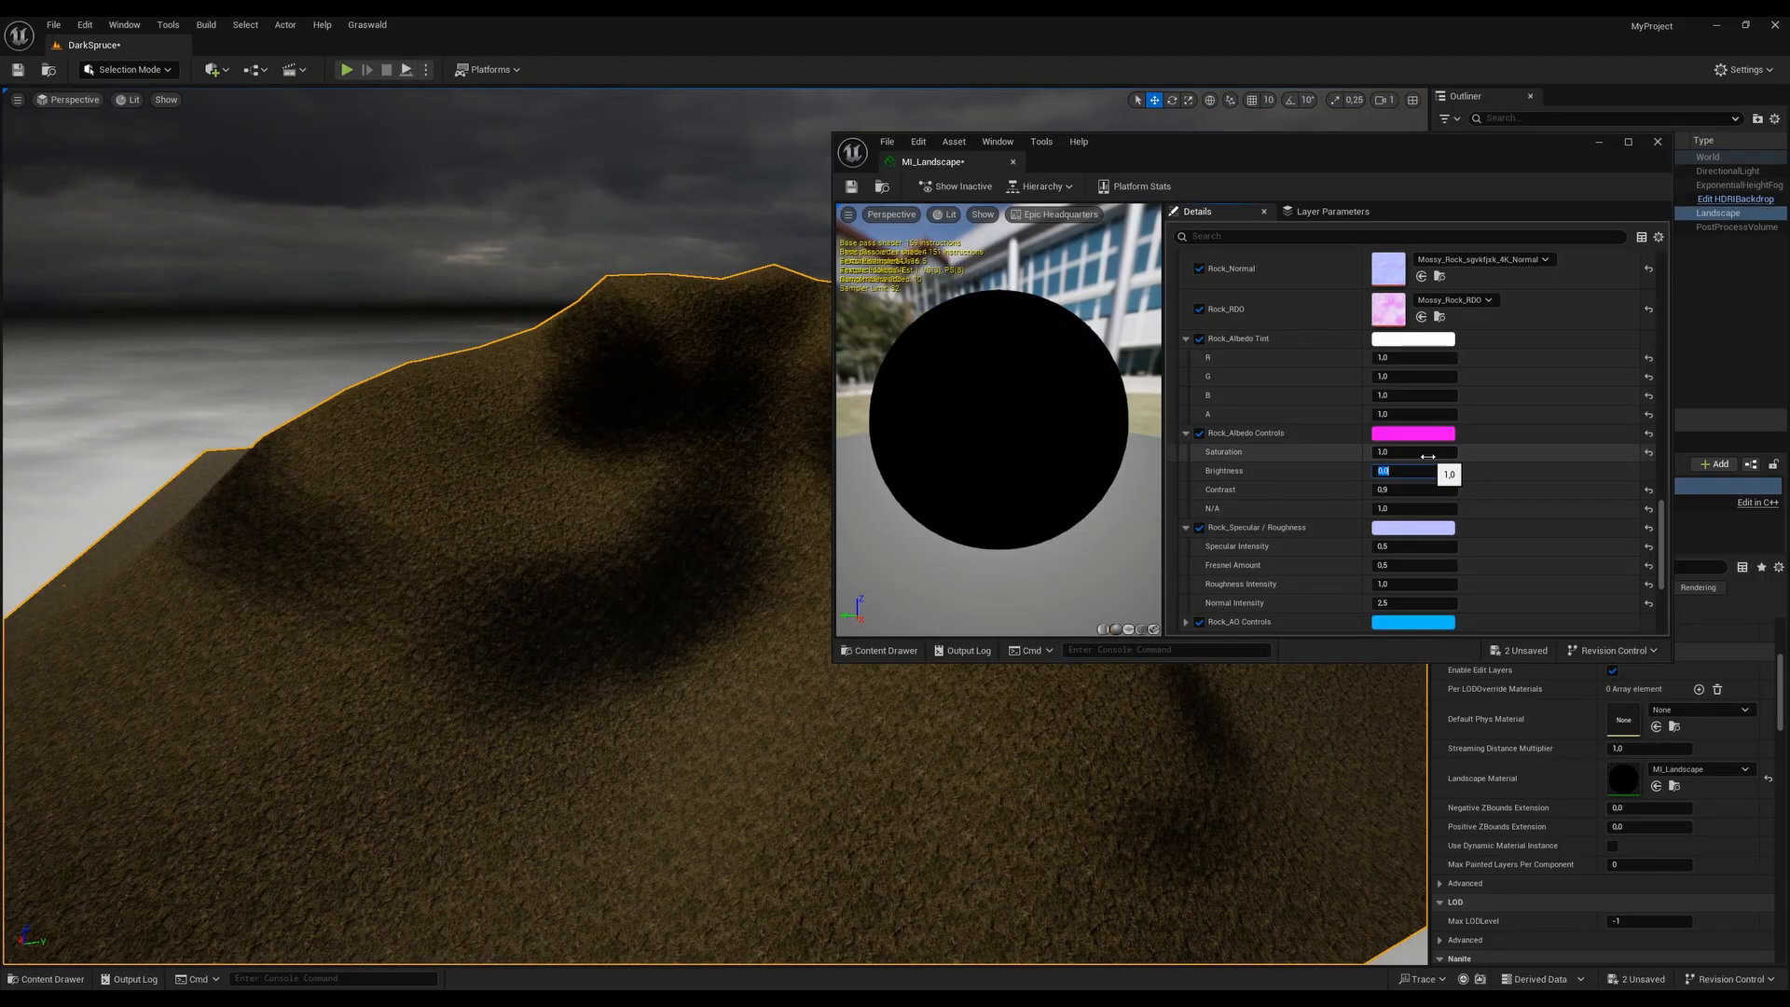
type("1")
key("Return")
type("0,5")
key("Return")
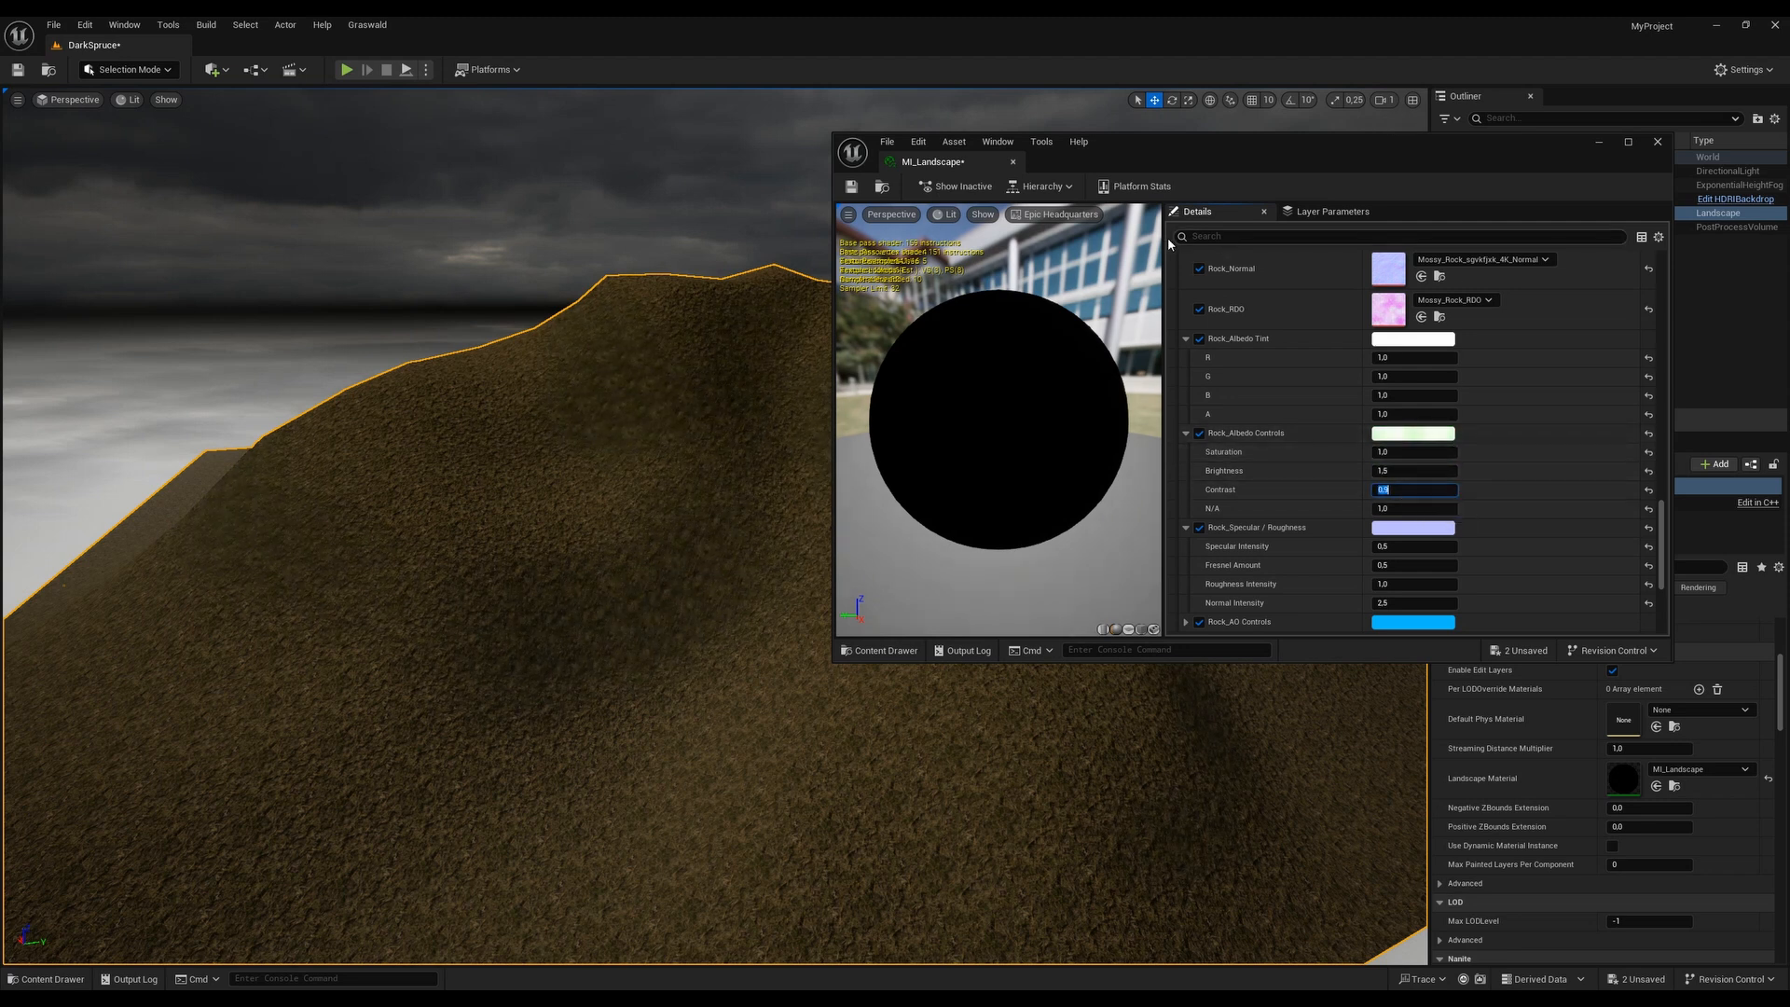
left_click(1658, 142)
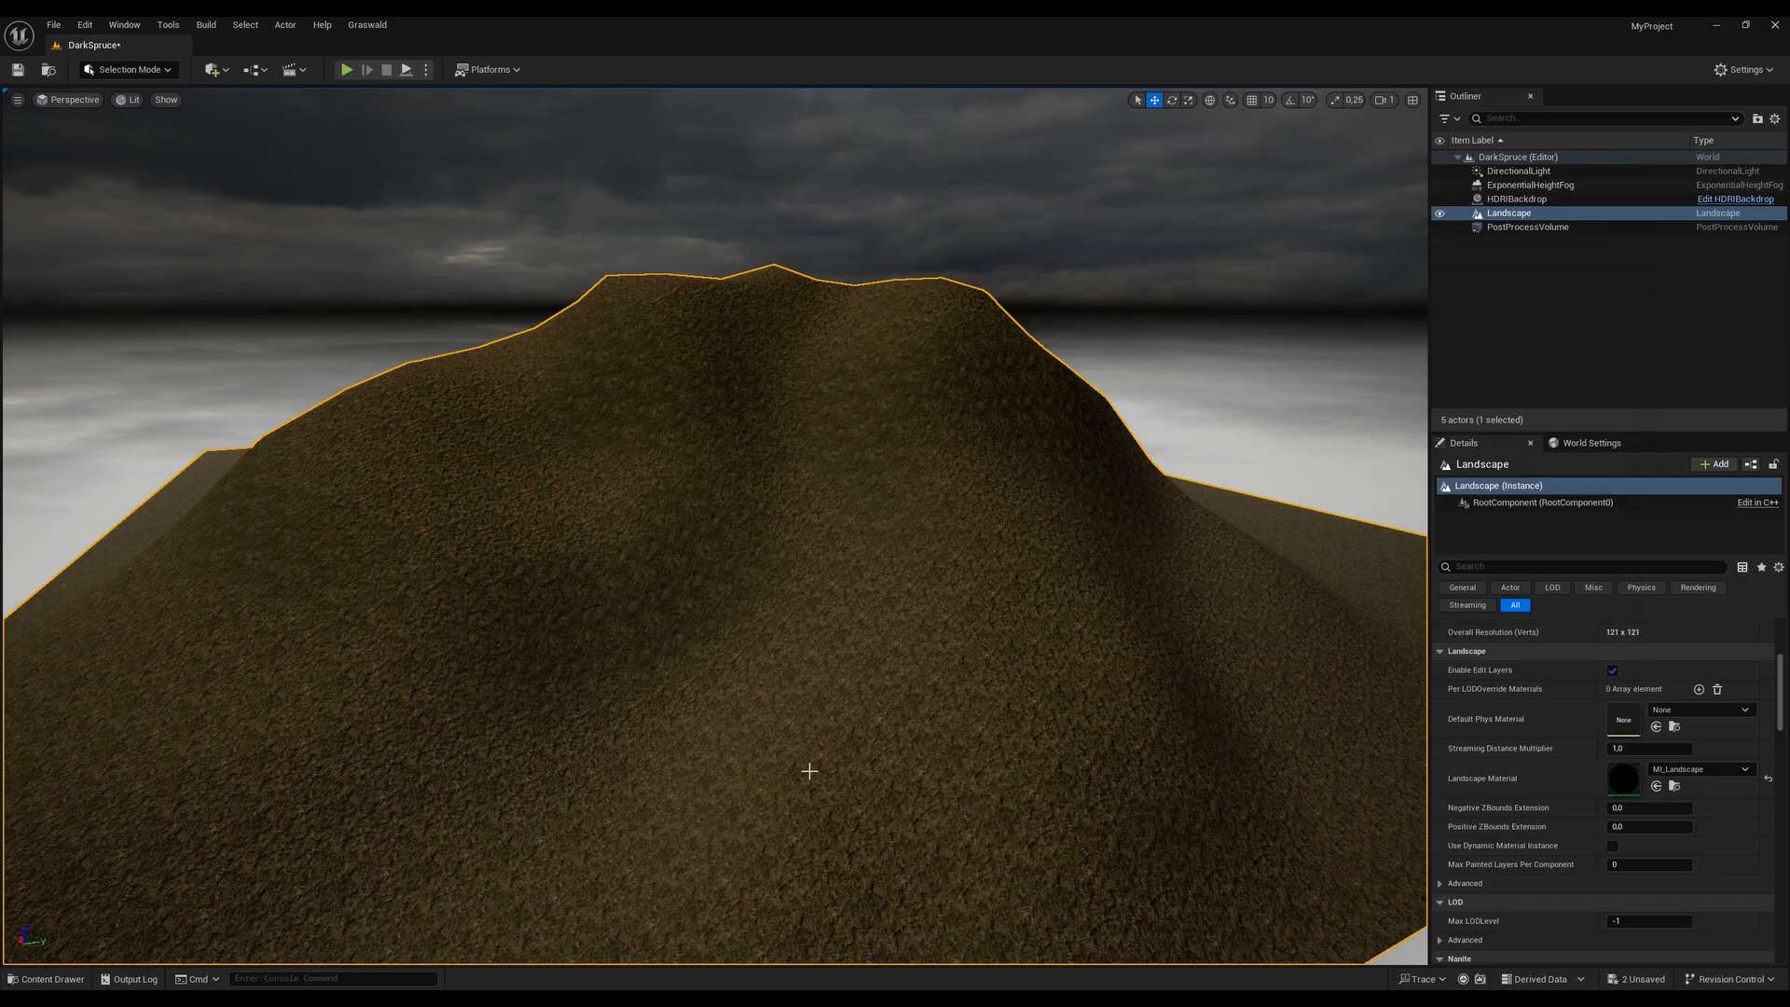
Save the DarkSpruce level with the refined terrain
right_click_drag(809, 620, 722, 610)
key("w")
key("s")
scroll(839, 627, "up", 2)
key("w")
key("s")
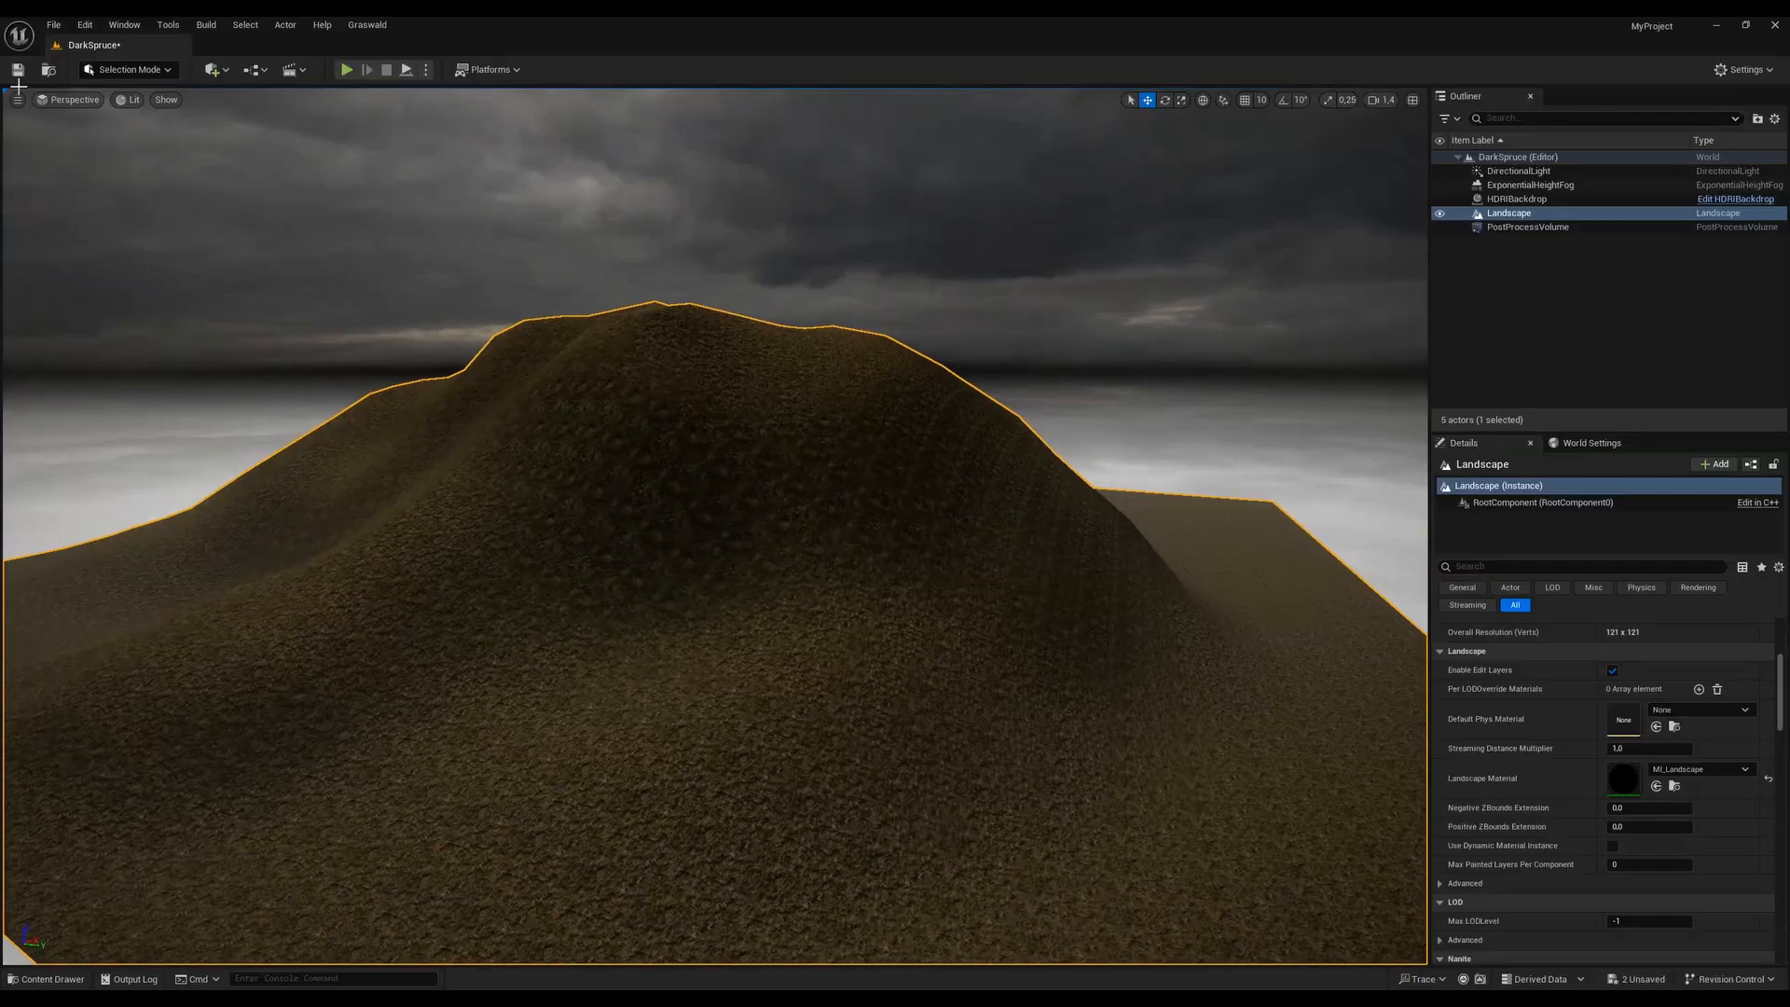
left_click(17, 70)
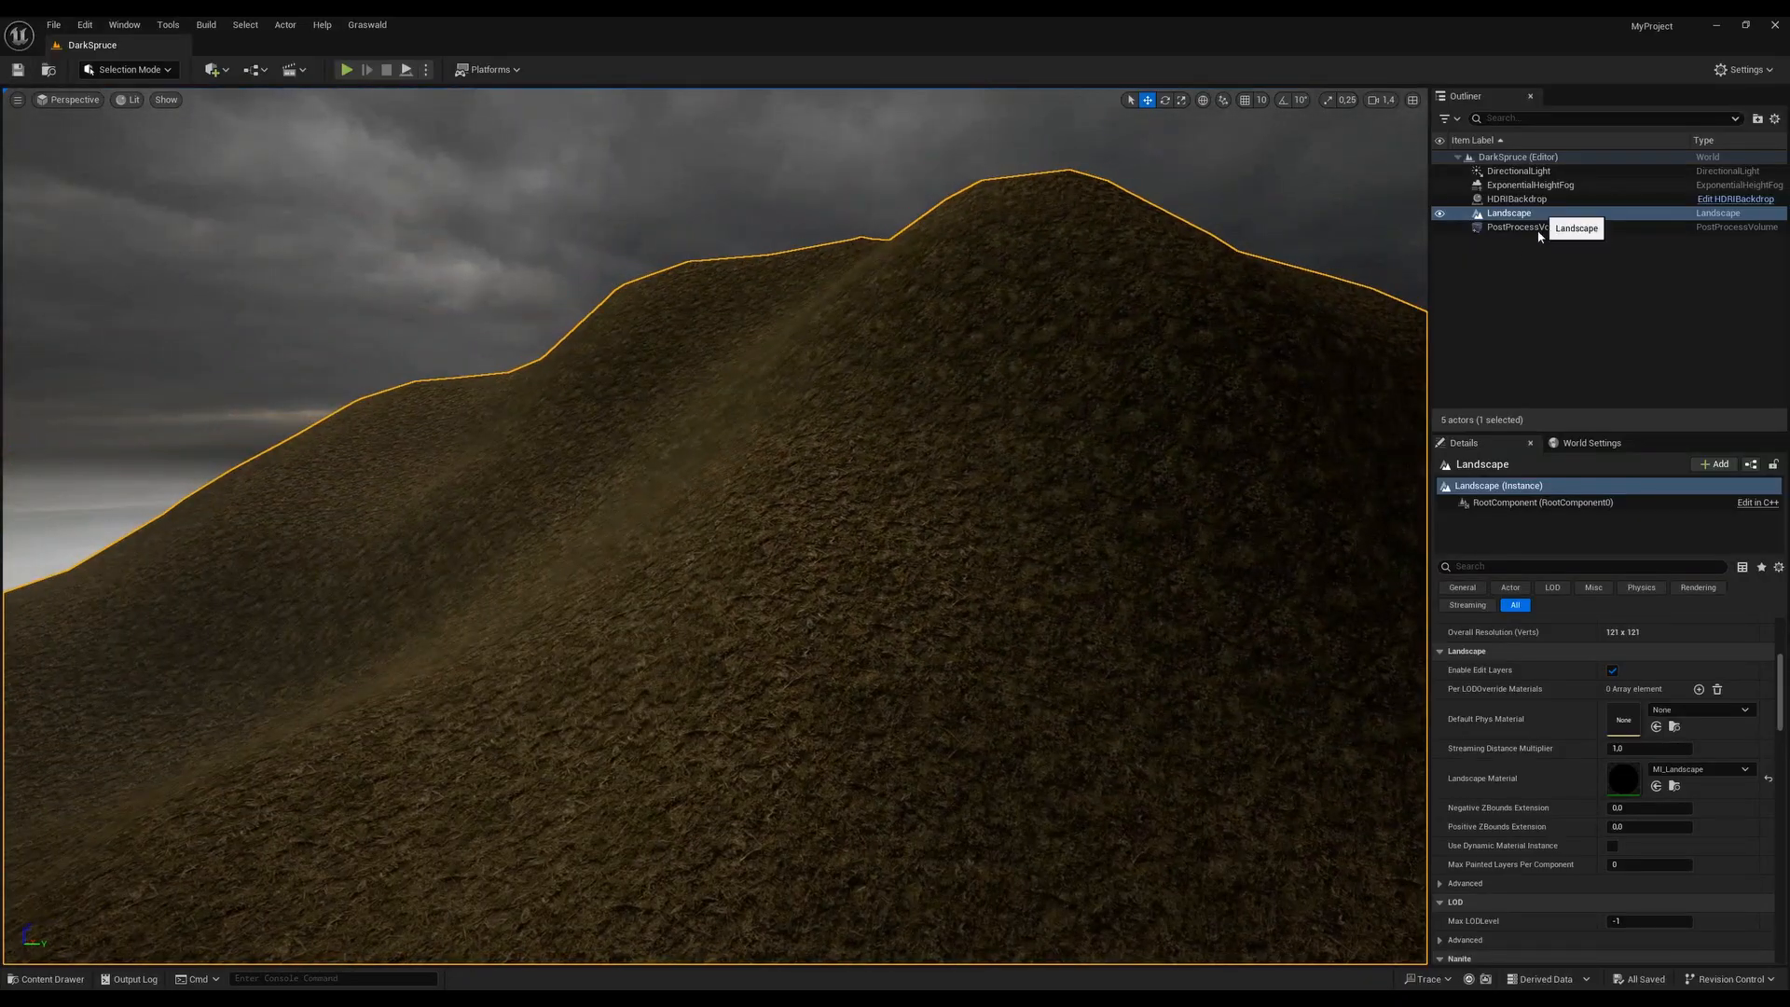
Open the landscape's MI_Landscape material instance and set Layer01_Tiling Far to 8.0, testing 10, 5, 6 and 7 first
left_click(1674, 786)
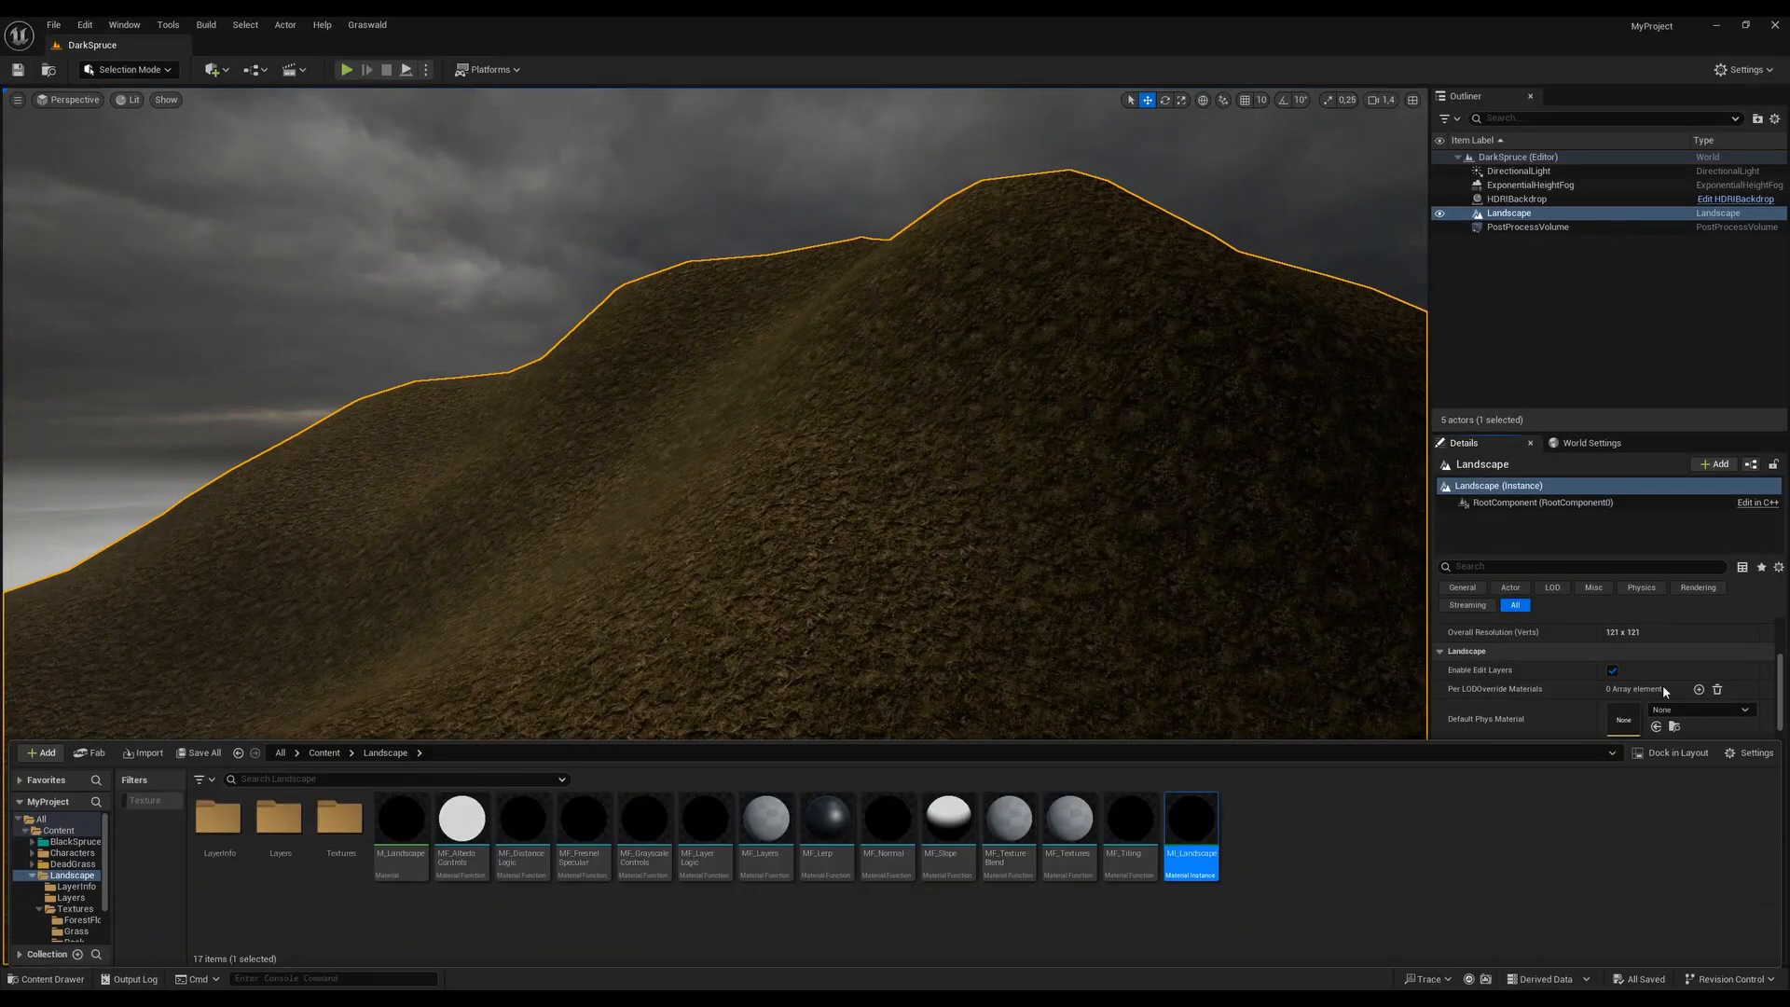
double_click(1183, 833)
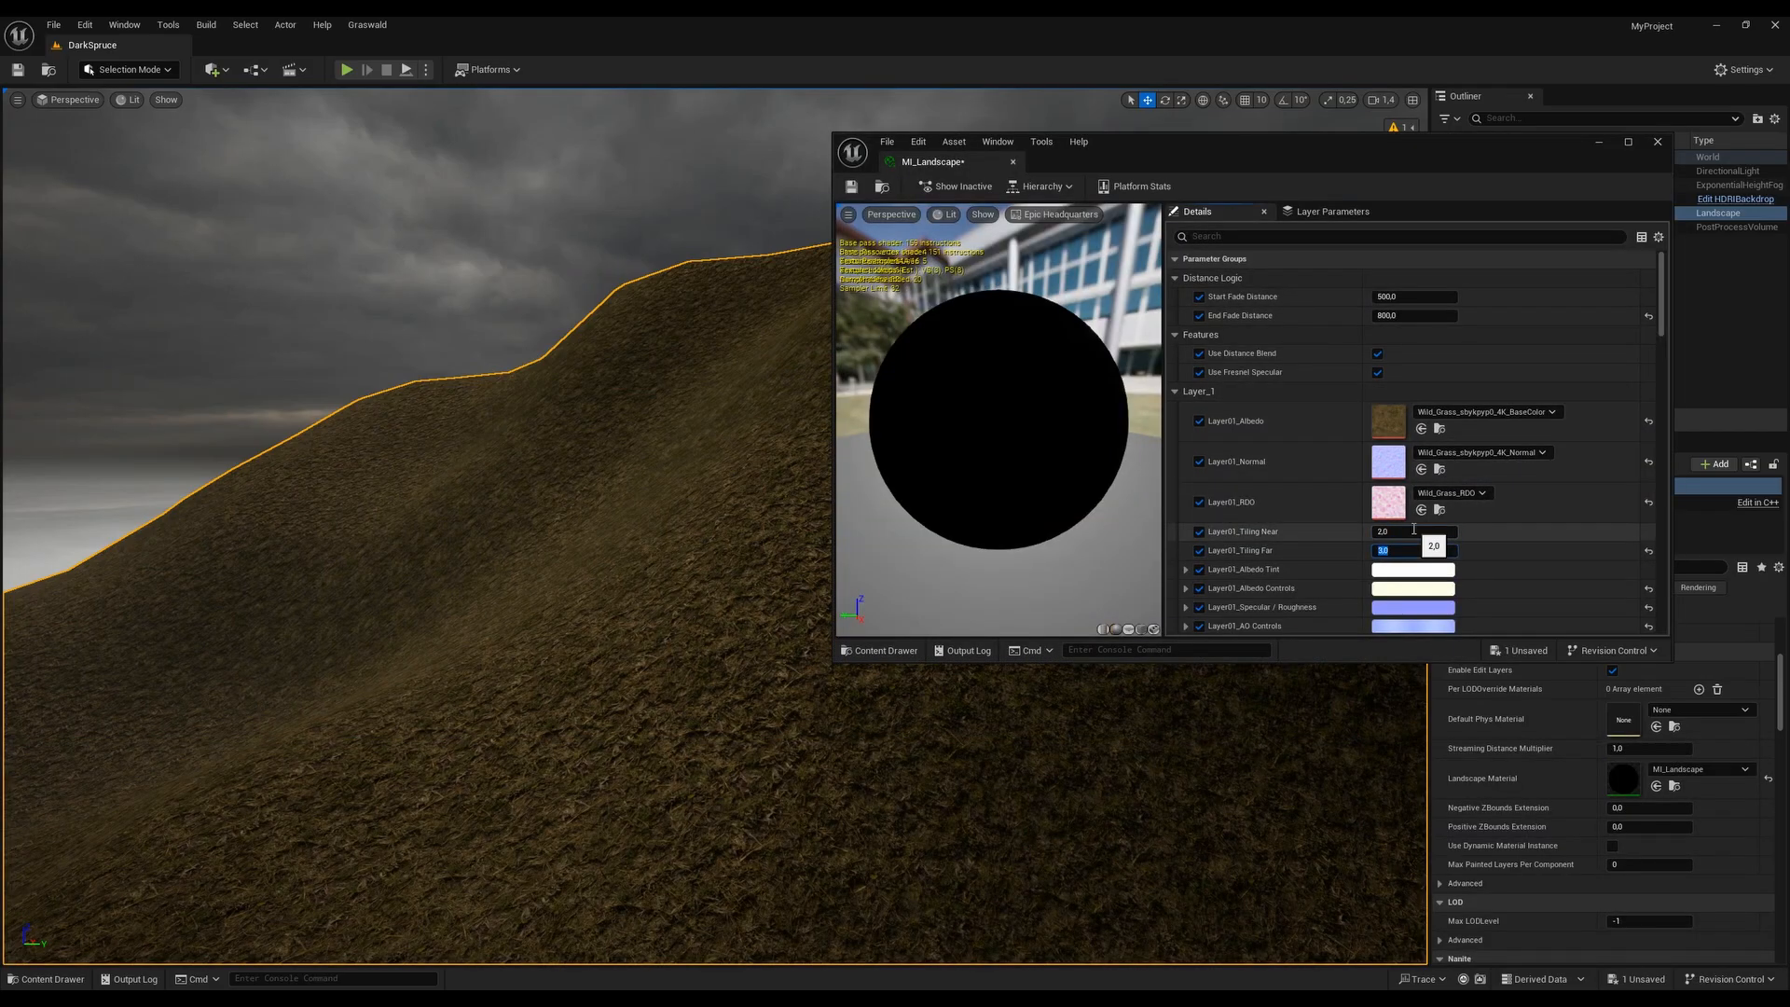
type("10")
key("Return")
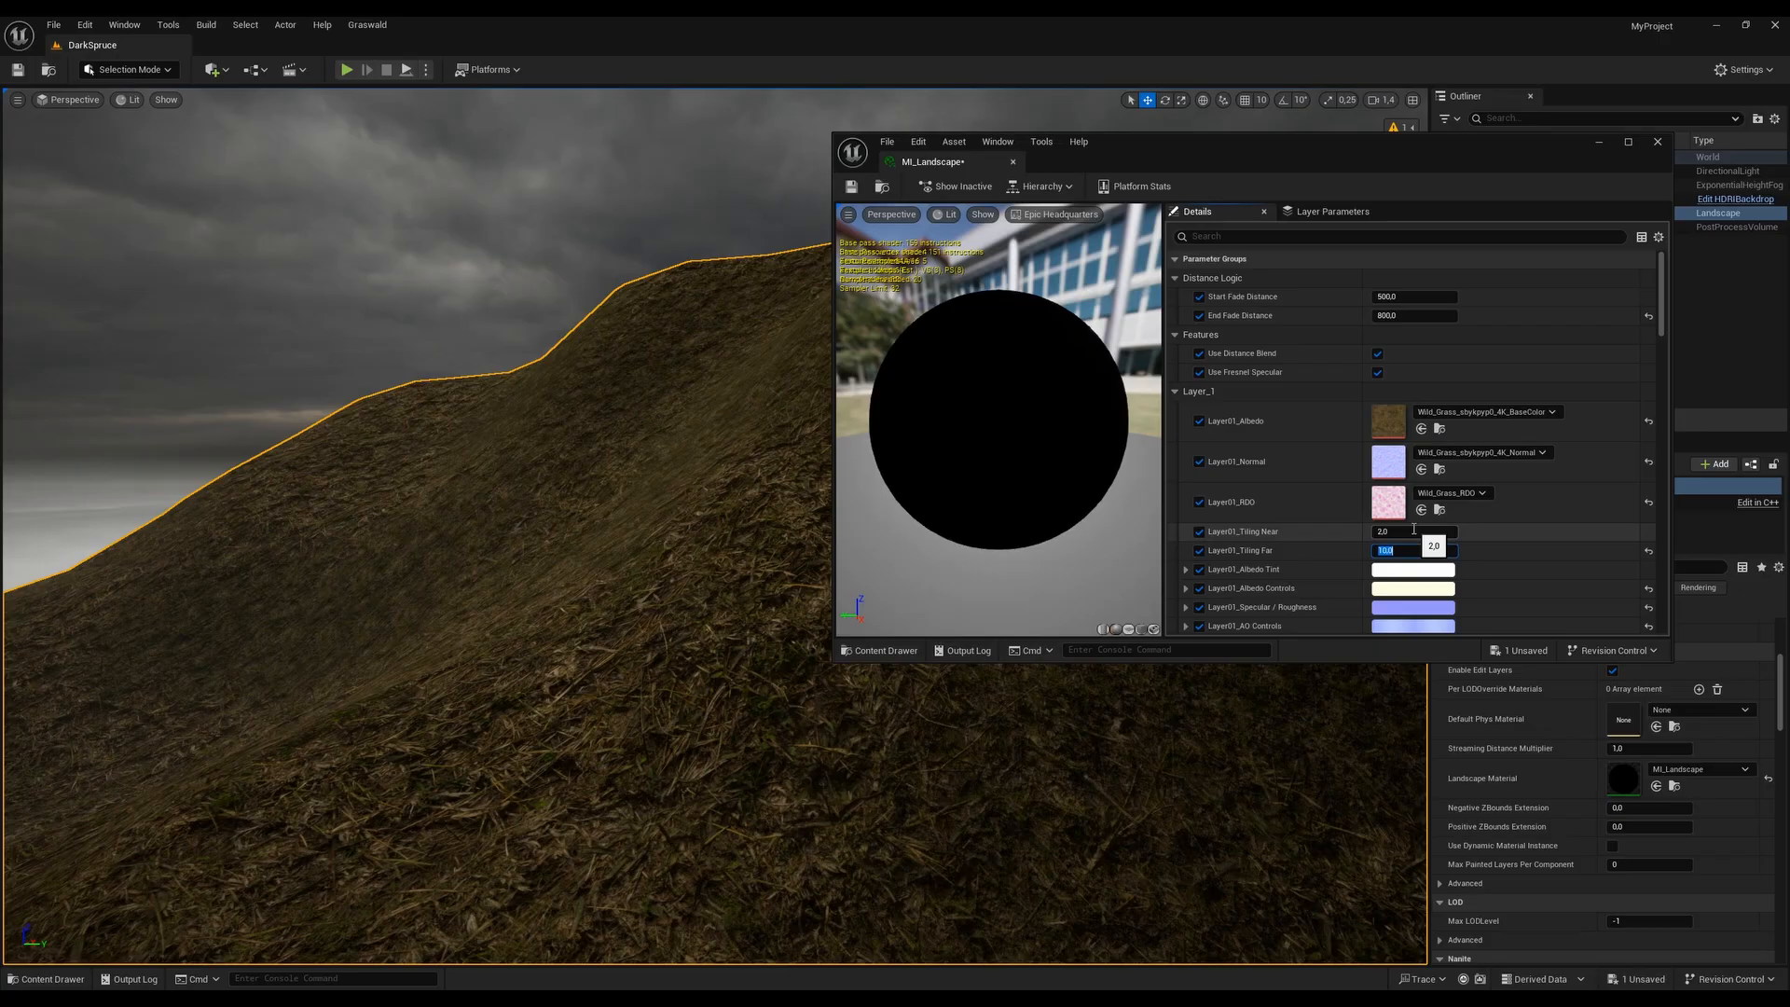
type("5")
key("Return")
type("6")
key("Return")
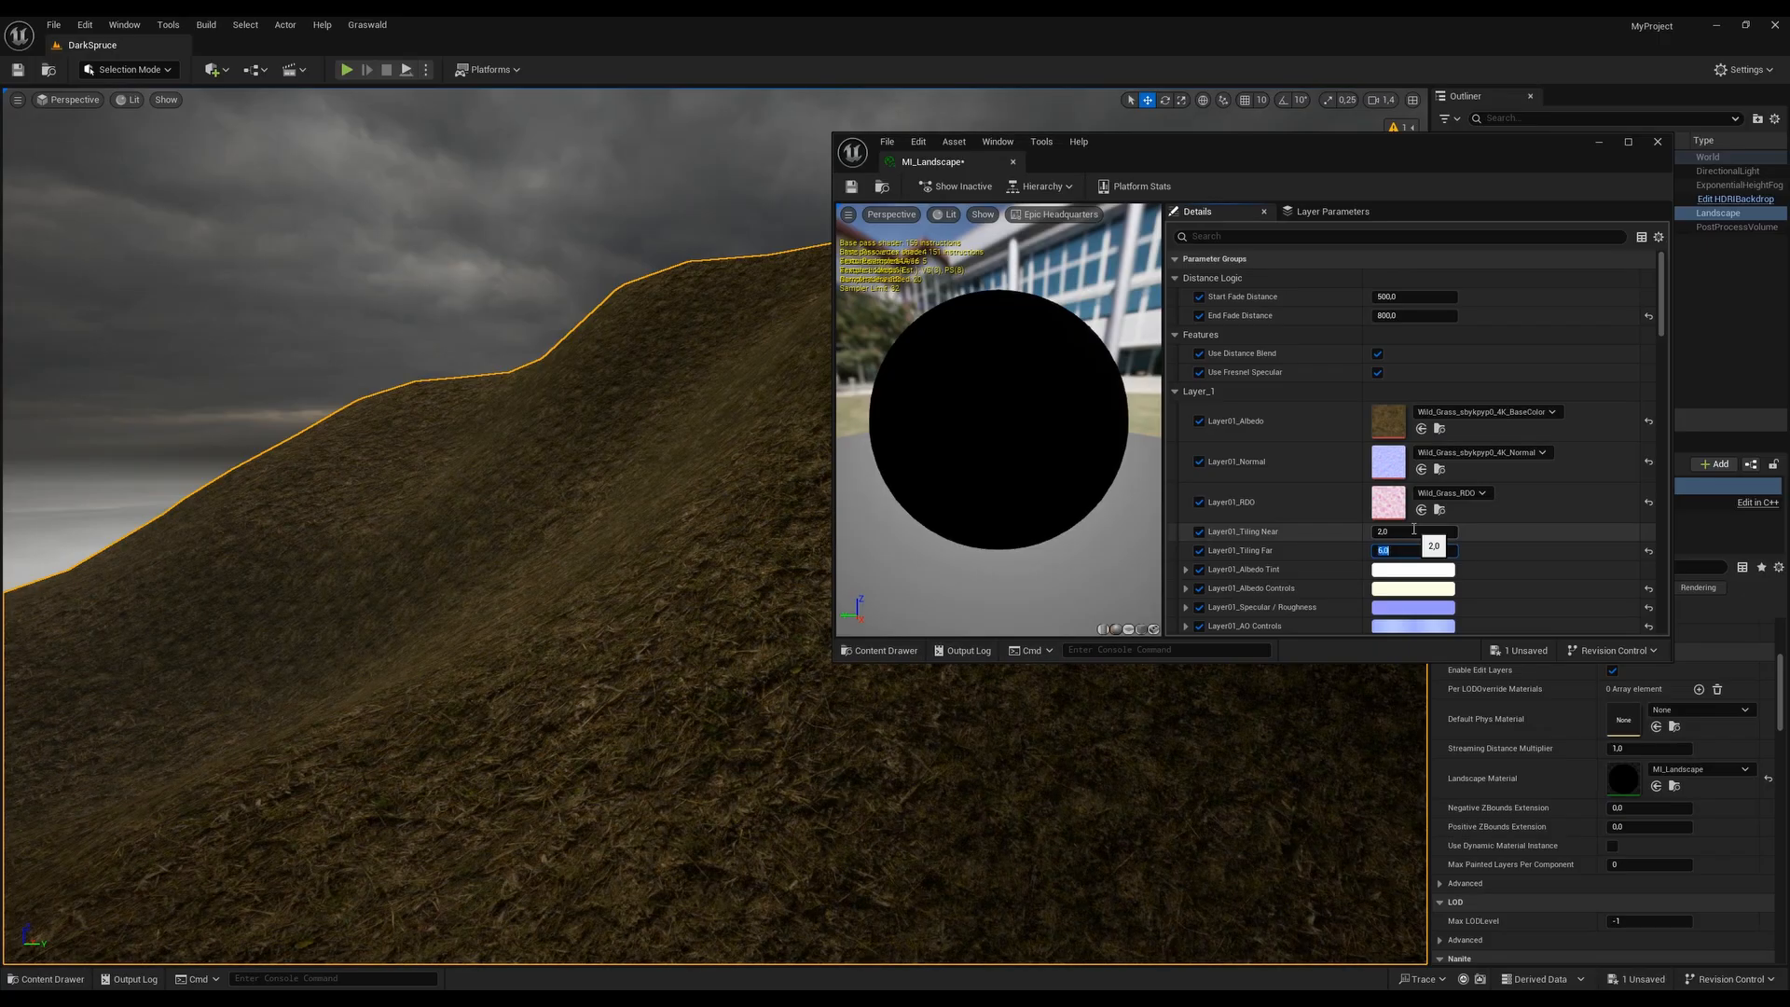
type("7")
key("Return")
type("8")
key("Return")
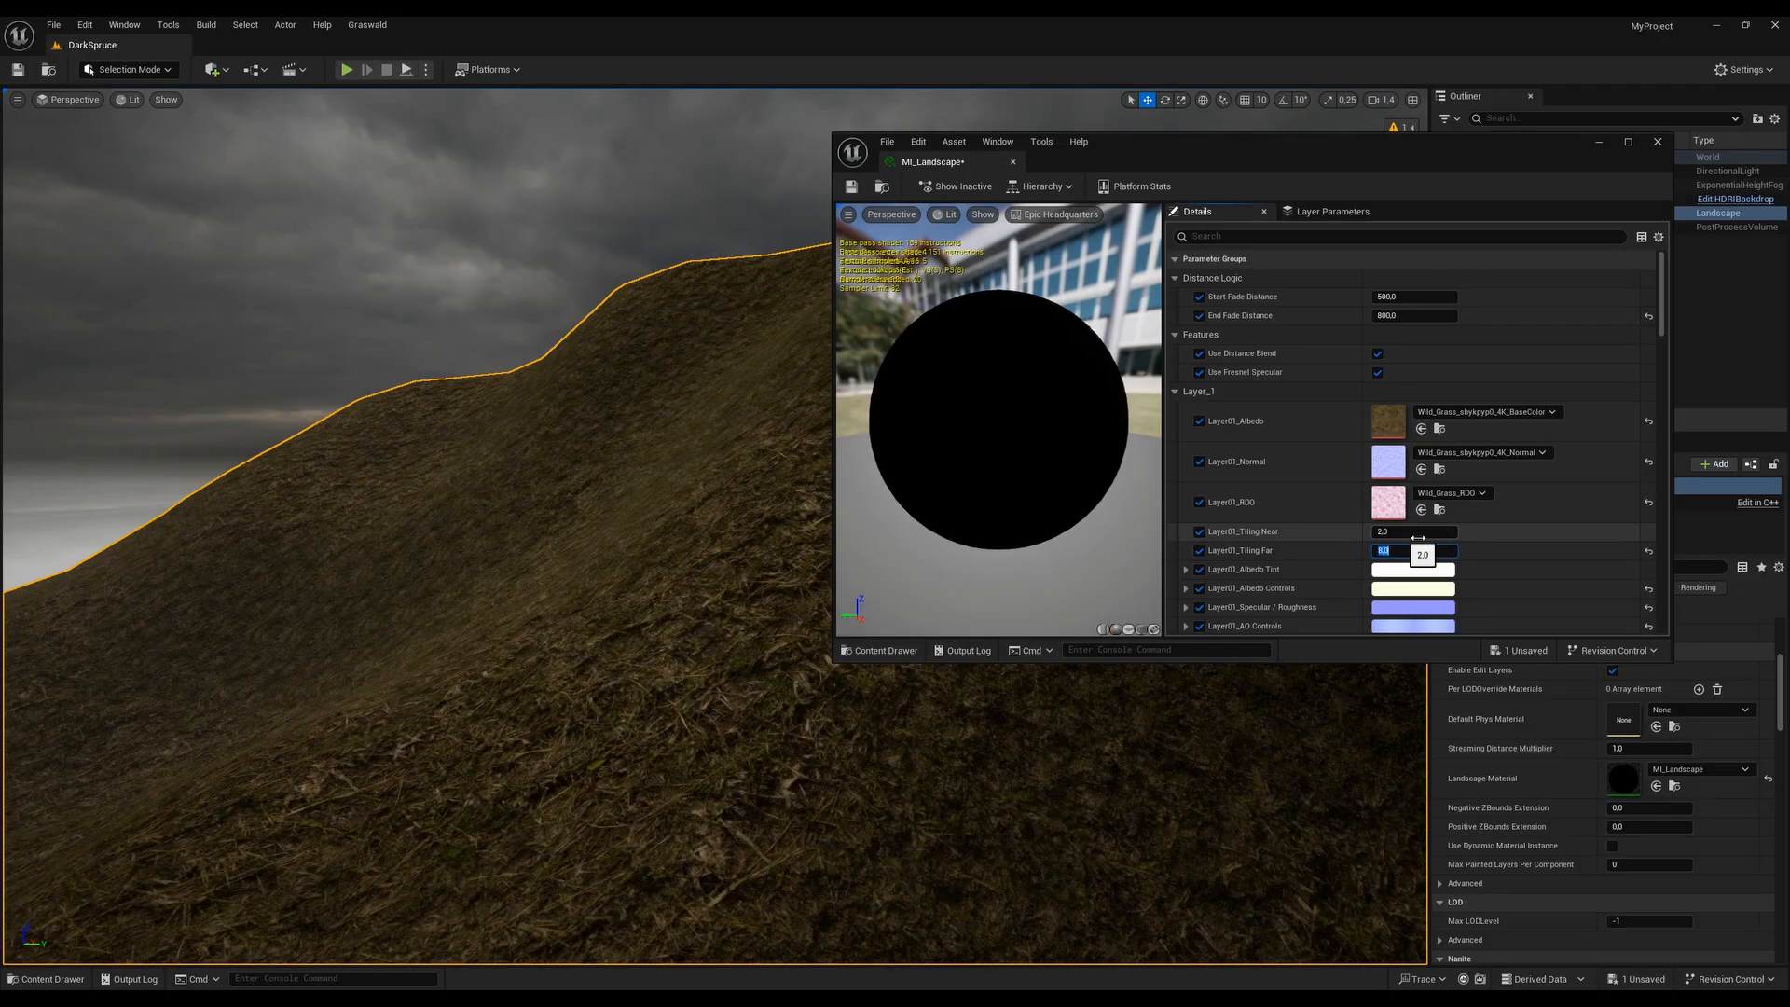
Set Layer03_Tiling Near to 2.0 and Layer03_Tiling Far to 8.0
scroll(1418, 539, "down", 12)
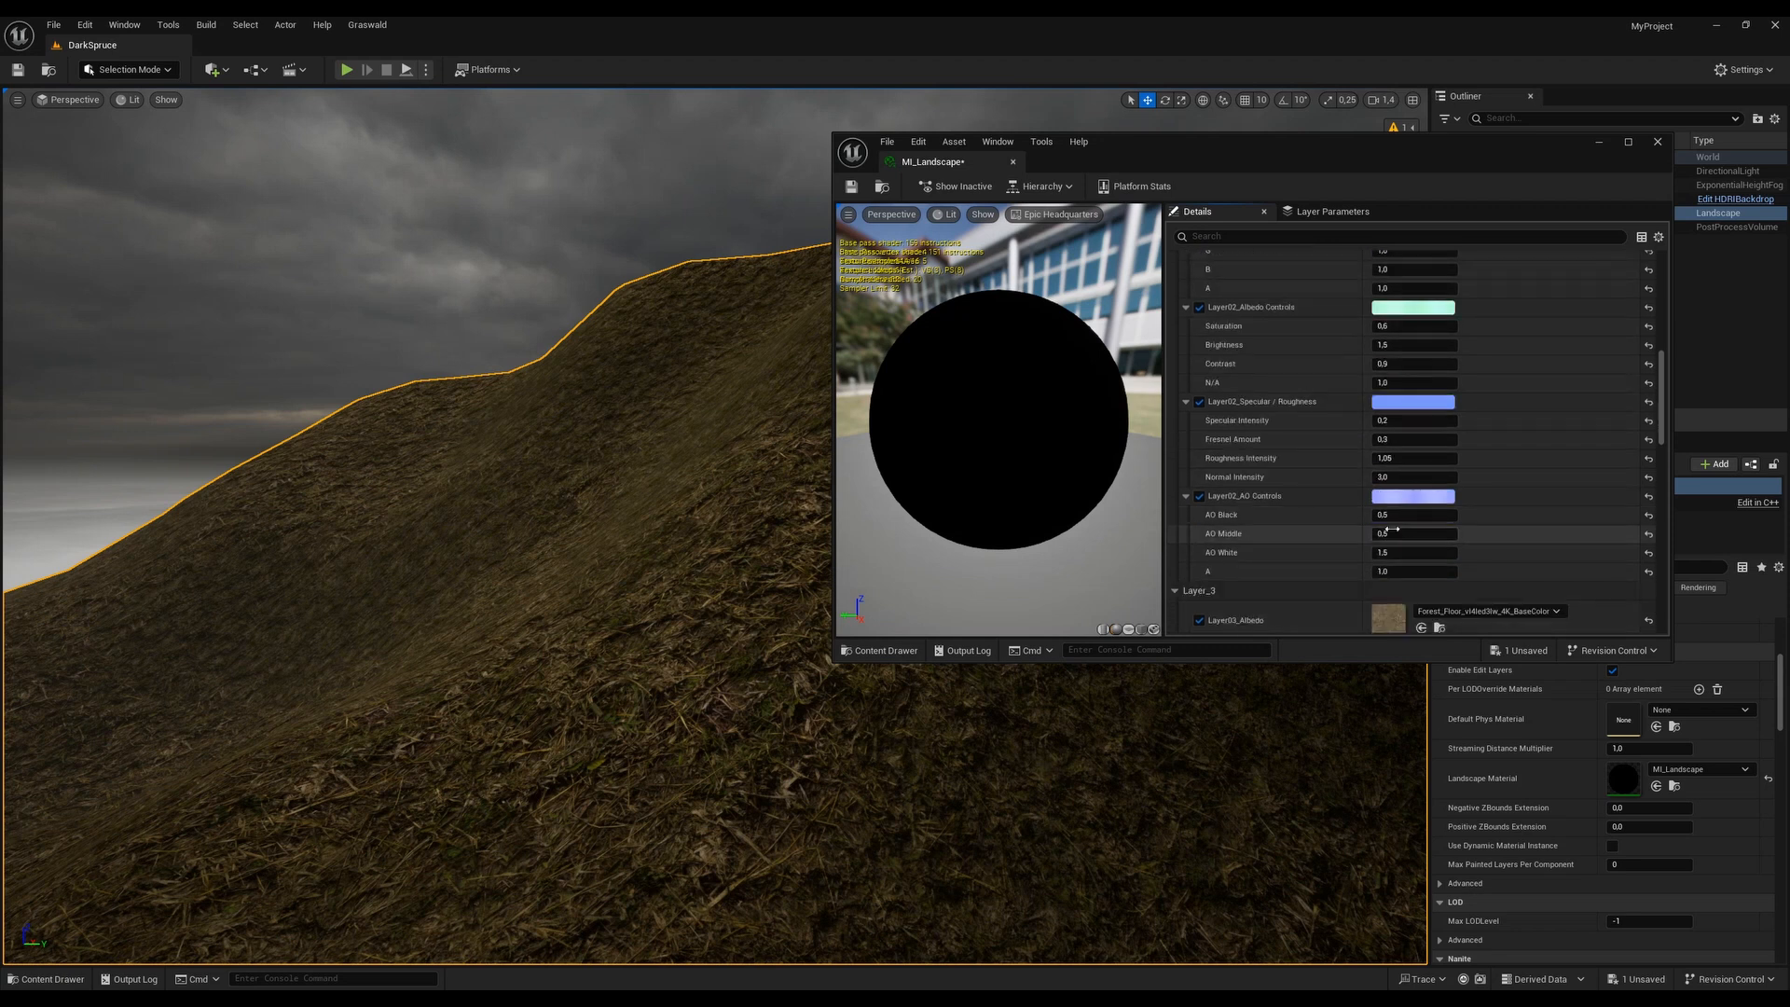
scroll(1391, 530, "down", 8)
left_click(1396, 439)
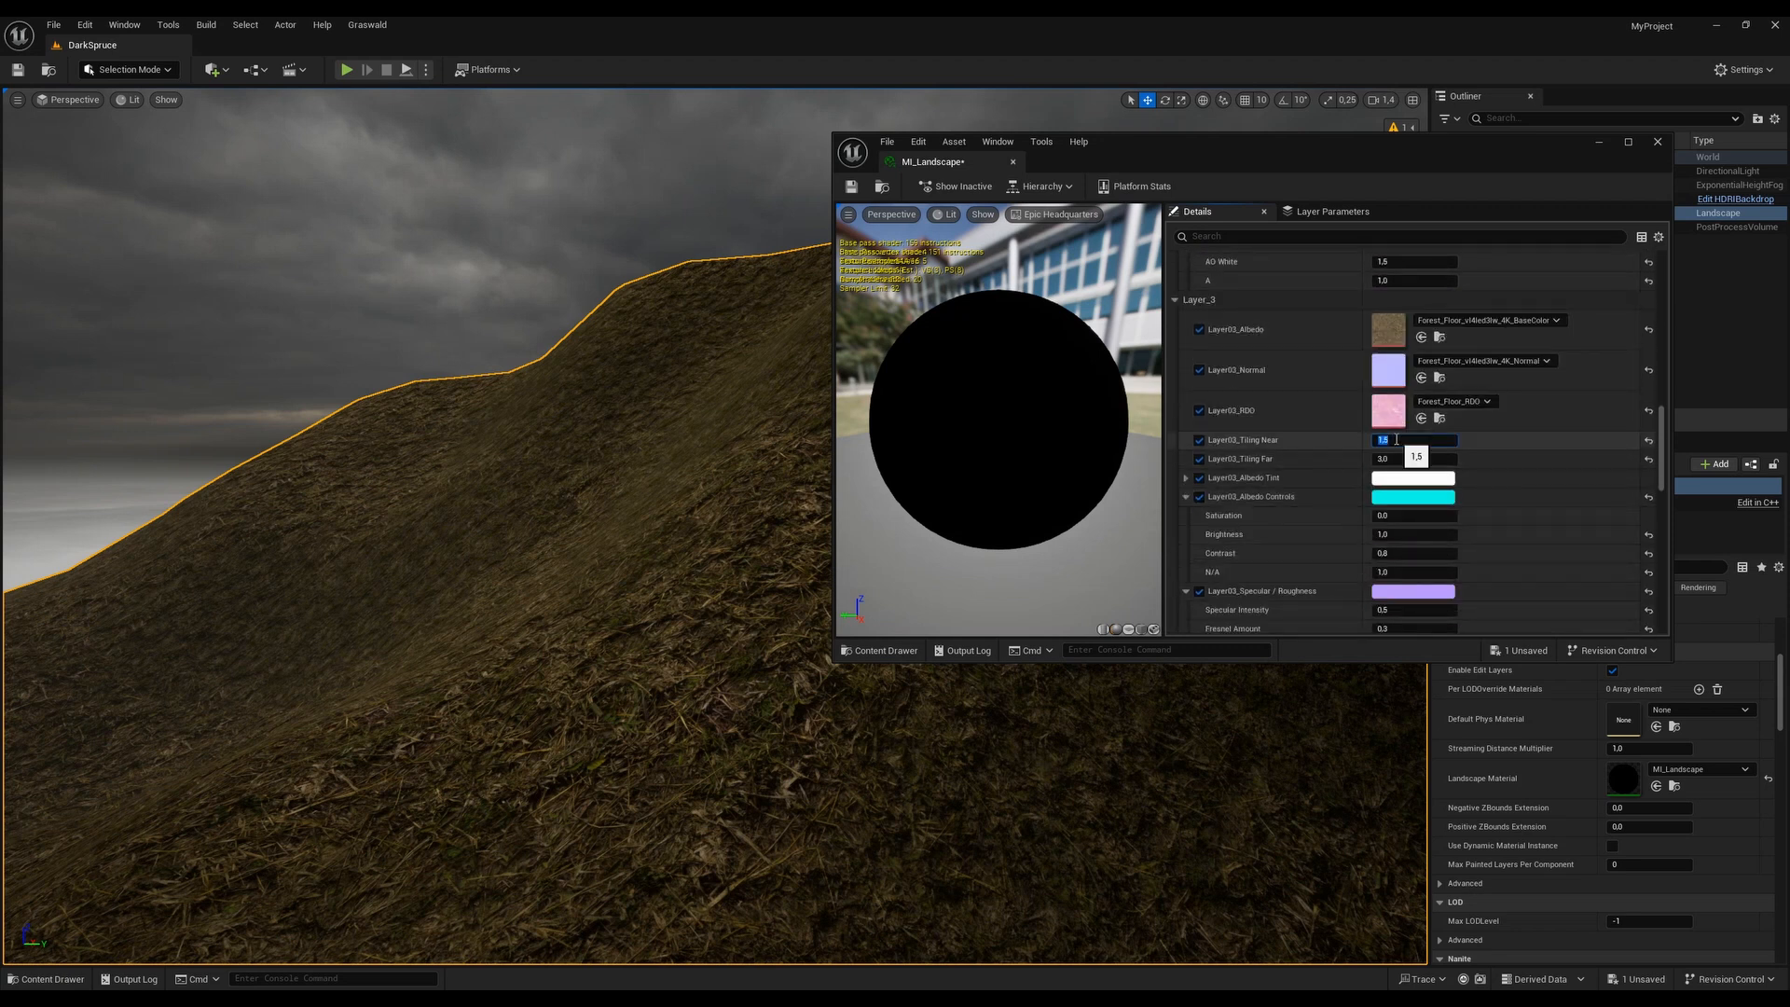
scroll(1425, 515, "down", 5)
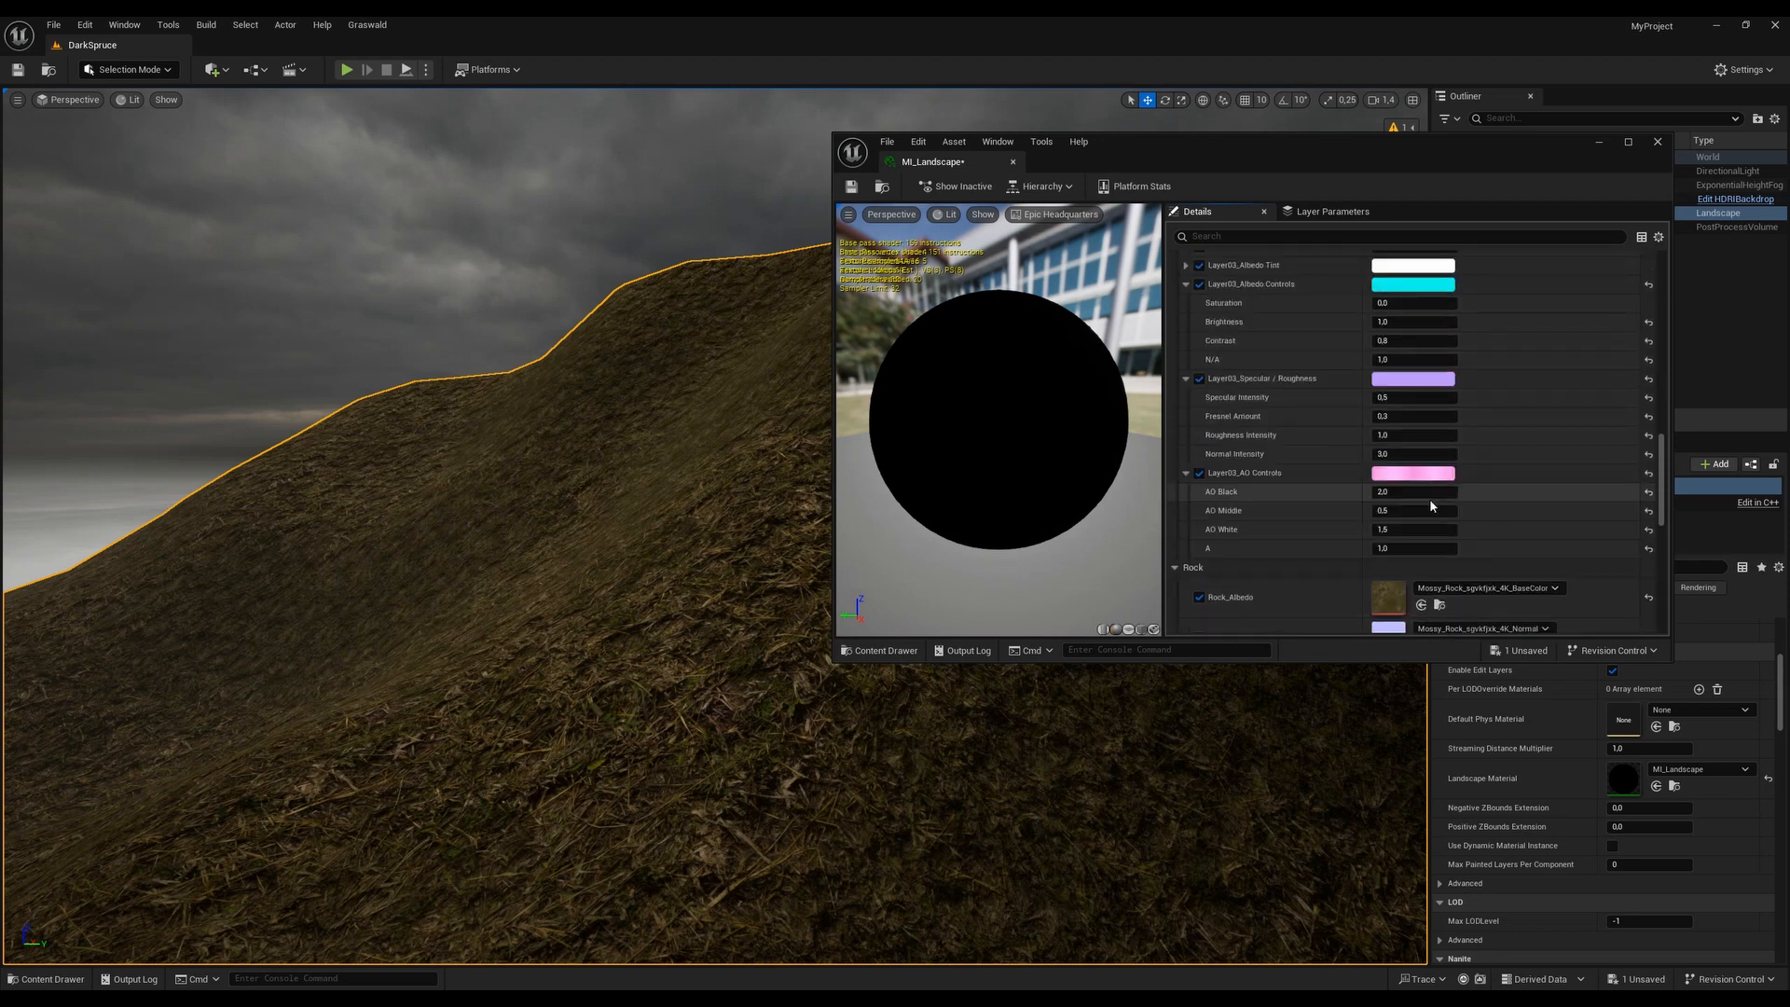
Find the rock tiling parameters in the Layer_2 group and set Rock_Tiling Far to 8.0
scroll(1431, 504, "up", 12)
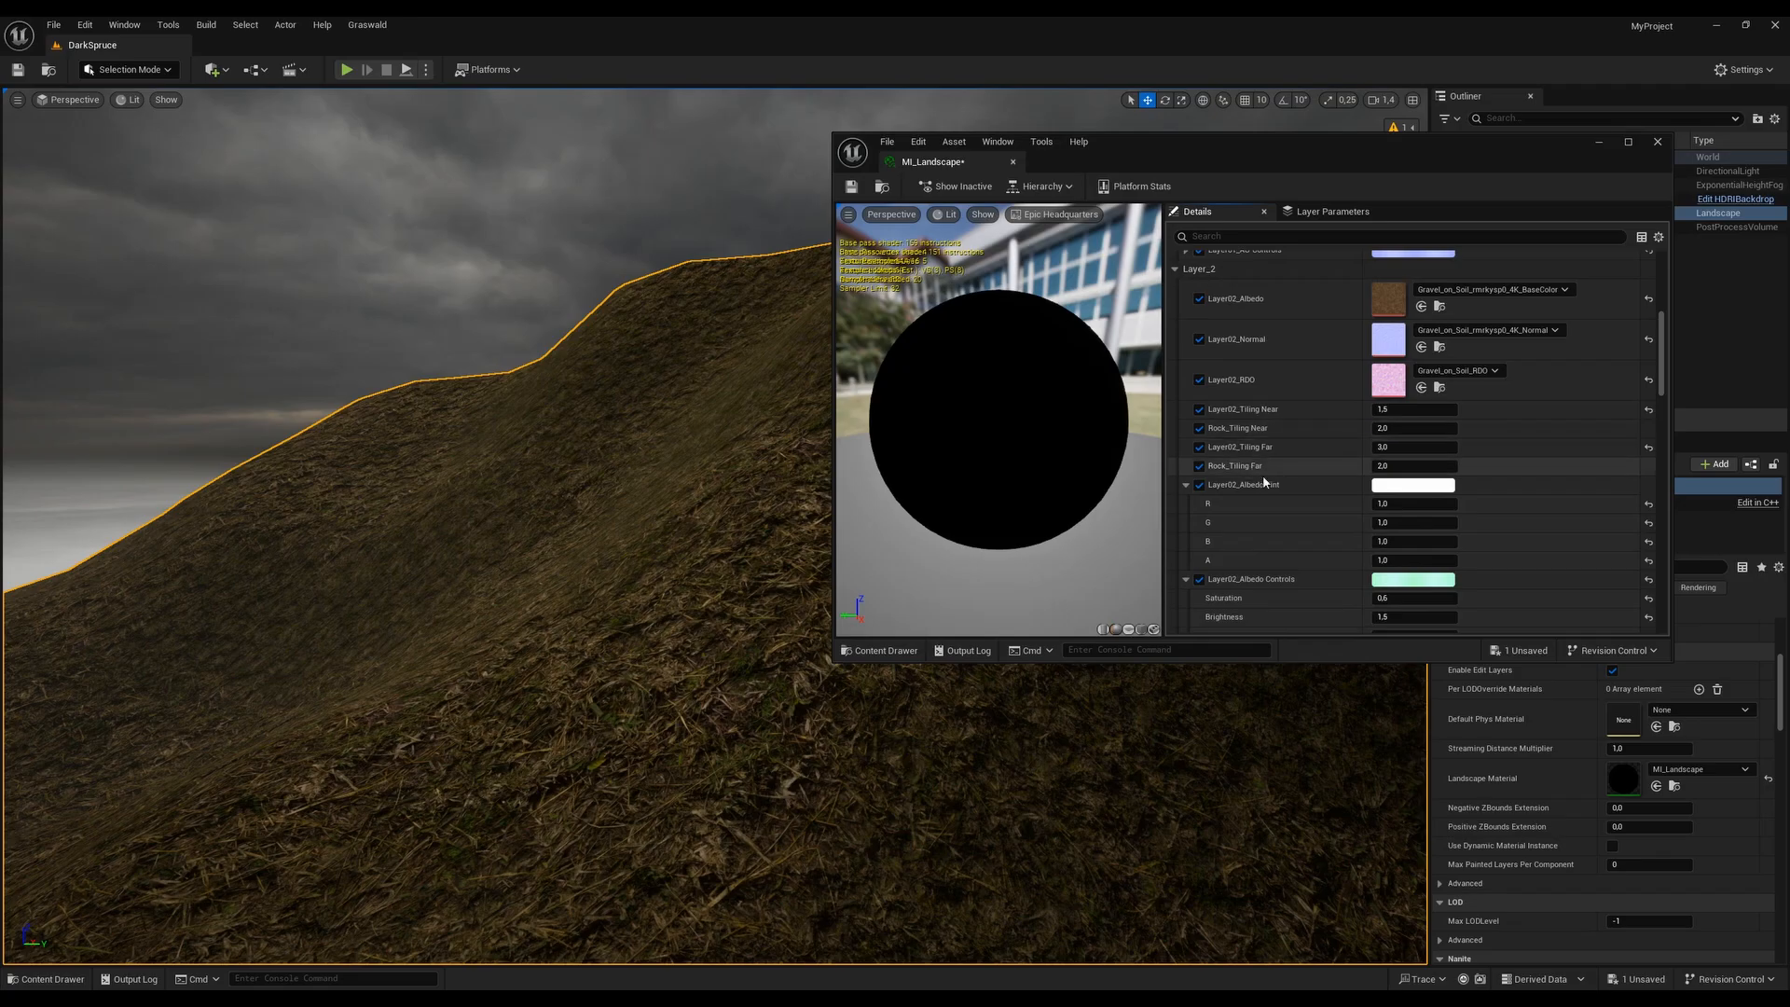
scroll(1265, 481, "up", 2)
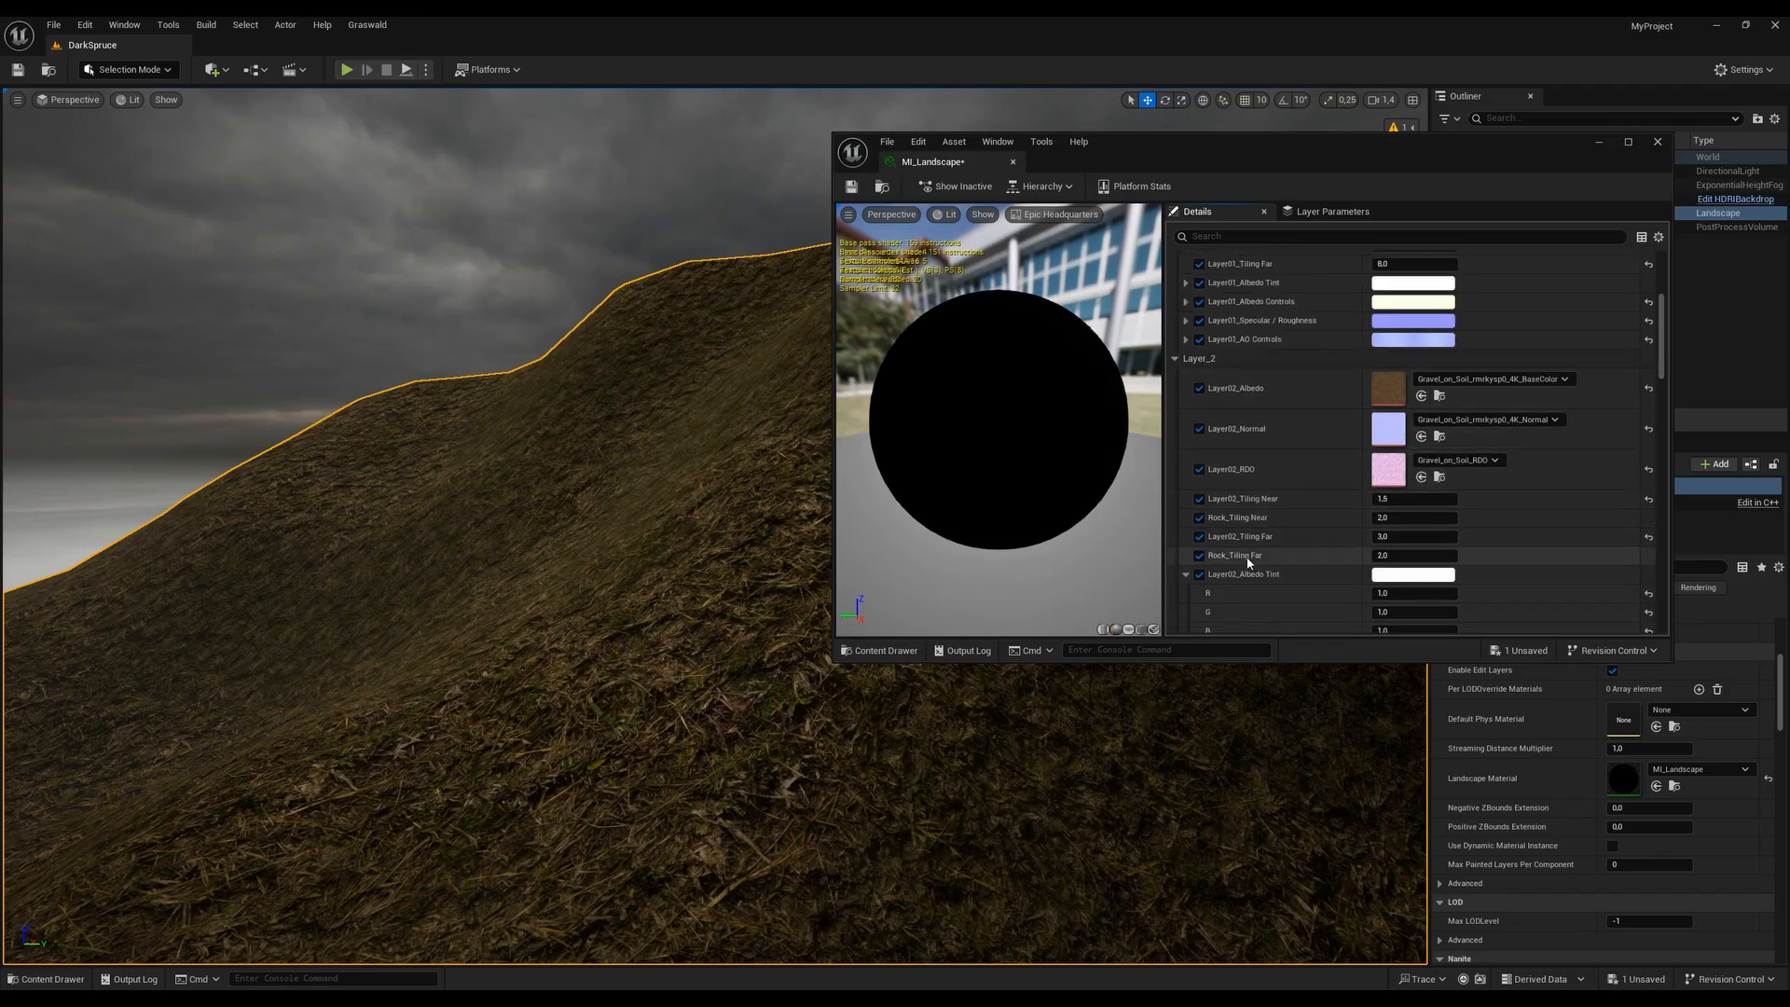
left_click(1404, 517)
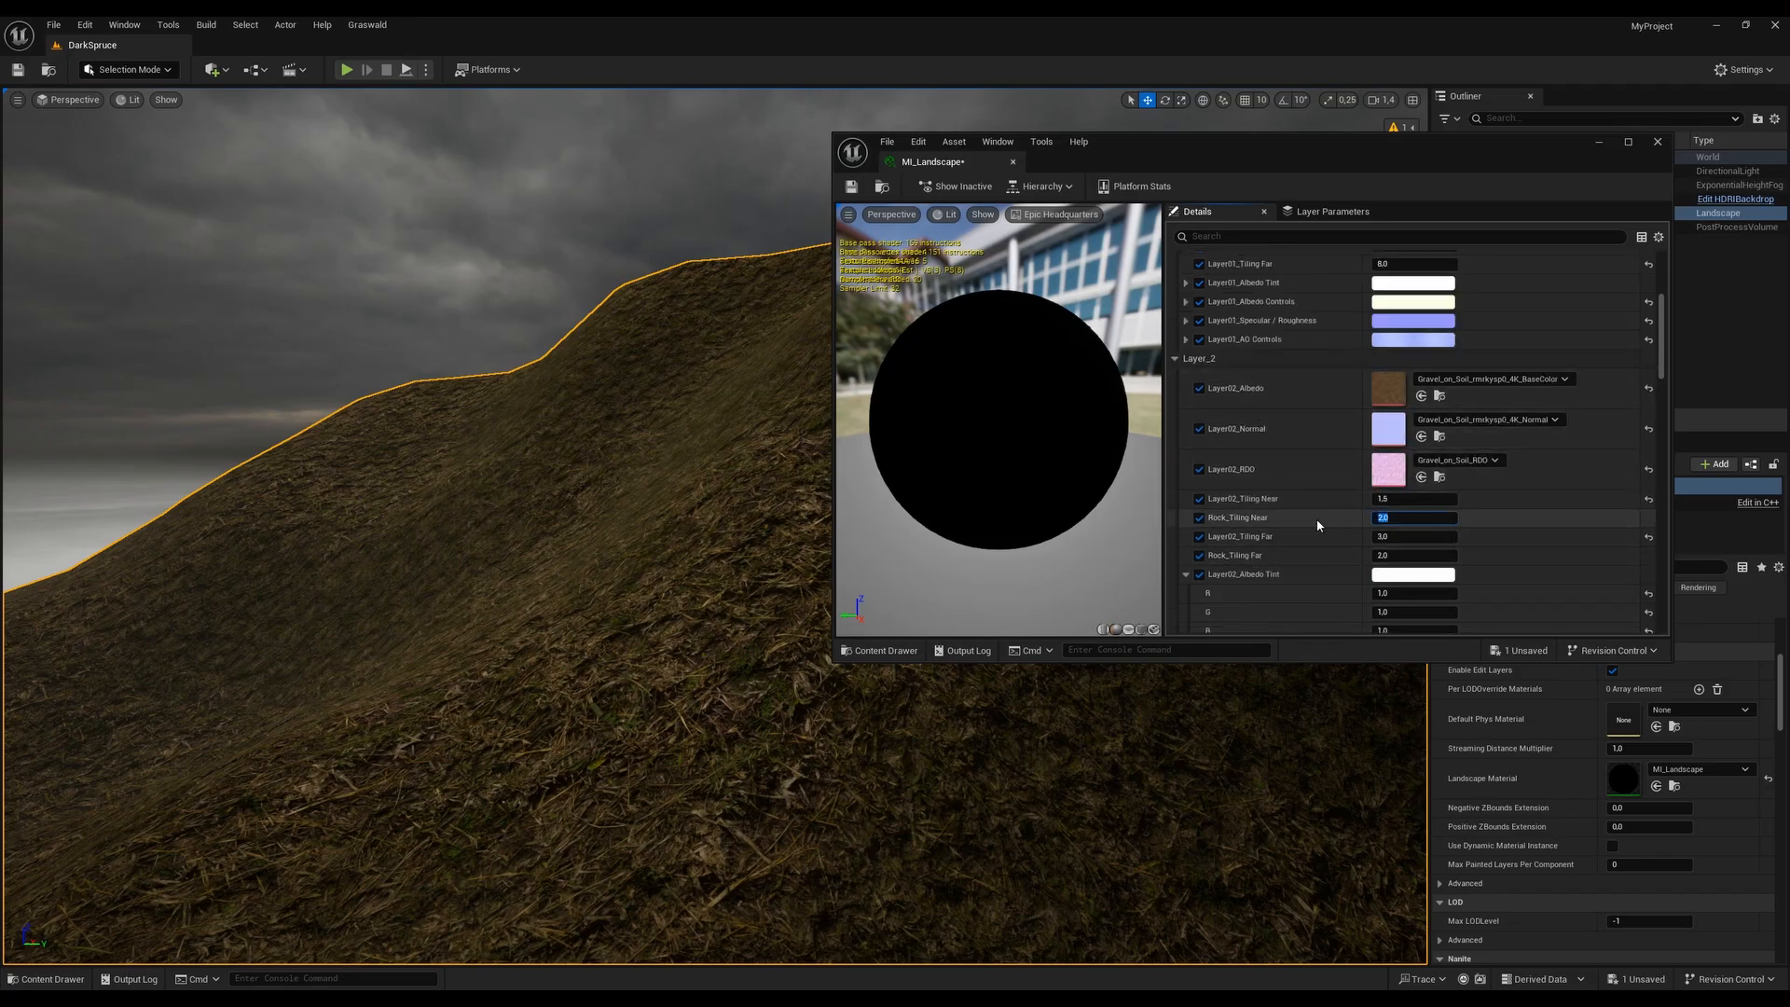
left_click(1393, 556)
type("8")
key("Return")
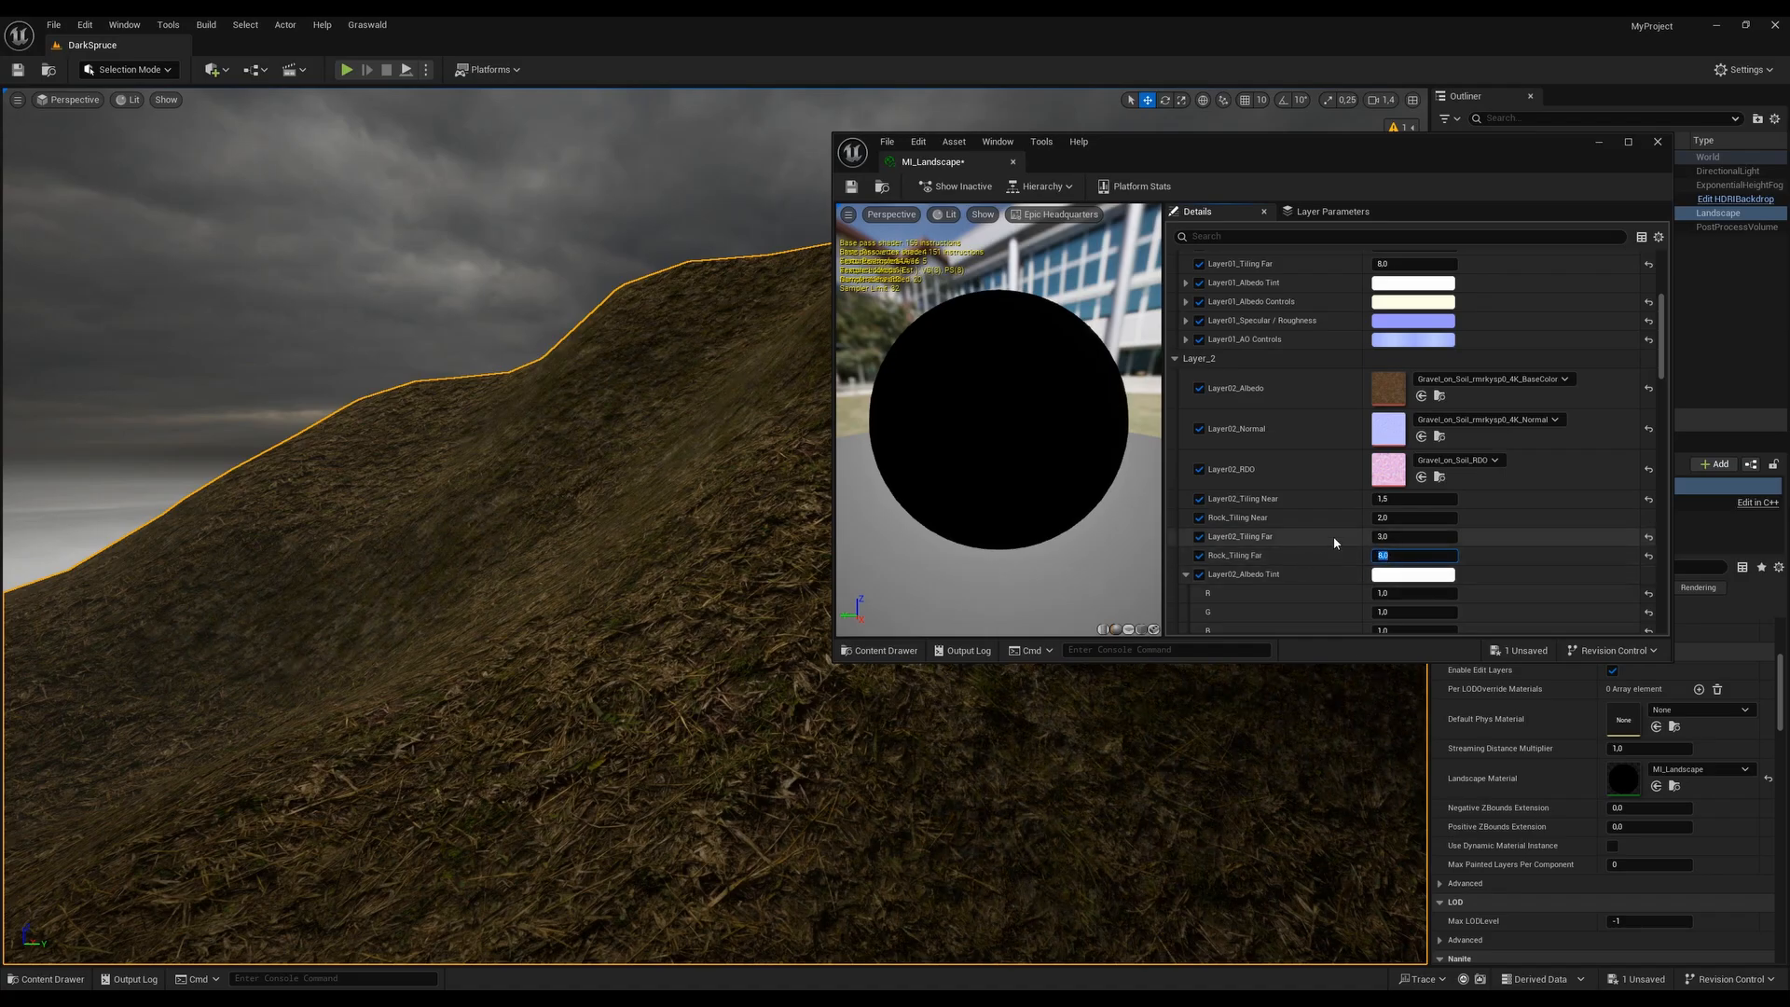
Set Layer02_Tiling Near to 2.0 and Layer02_Tiling Far to 8.0, then save MI_Landscape and put its editor window away
scroll(1329, 566, "down", 10)
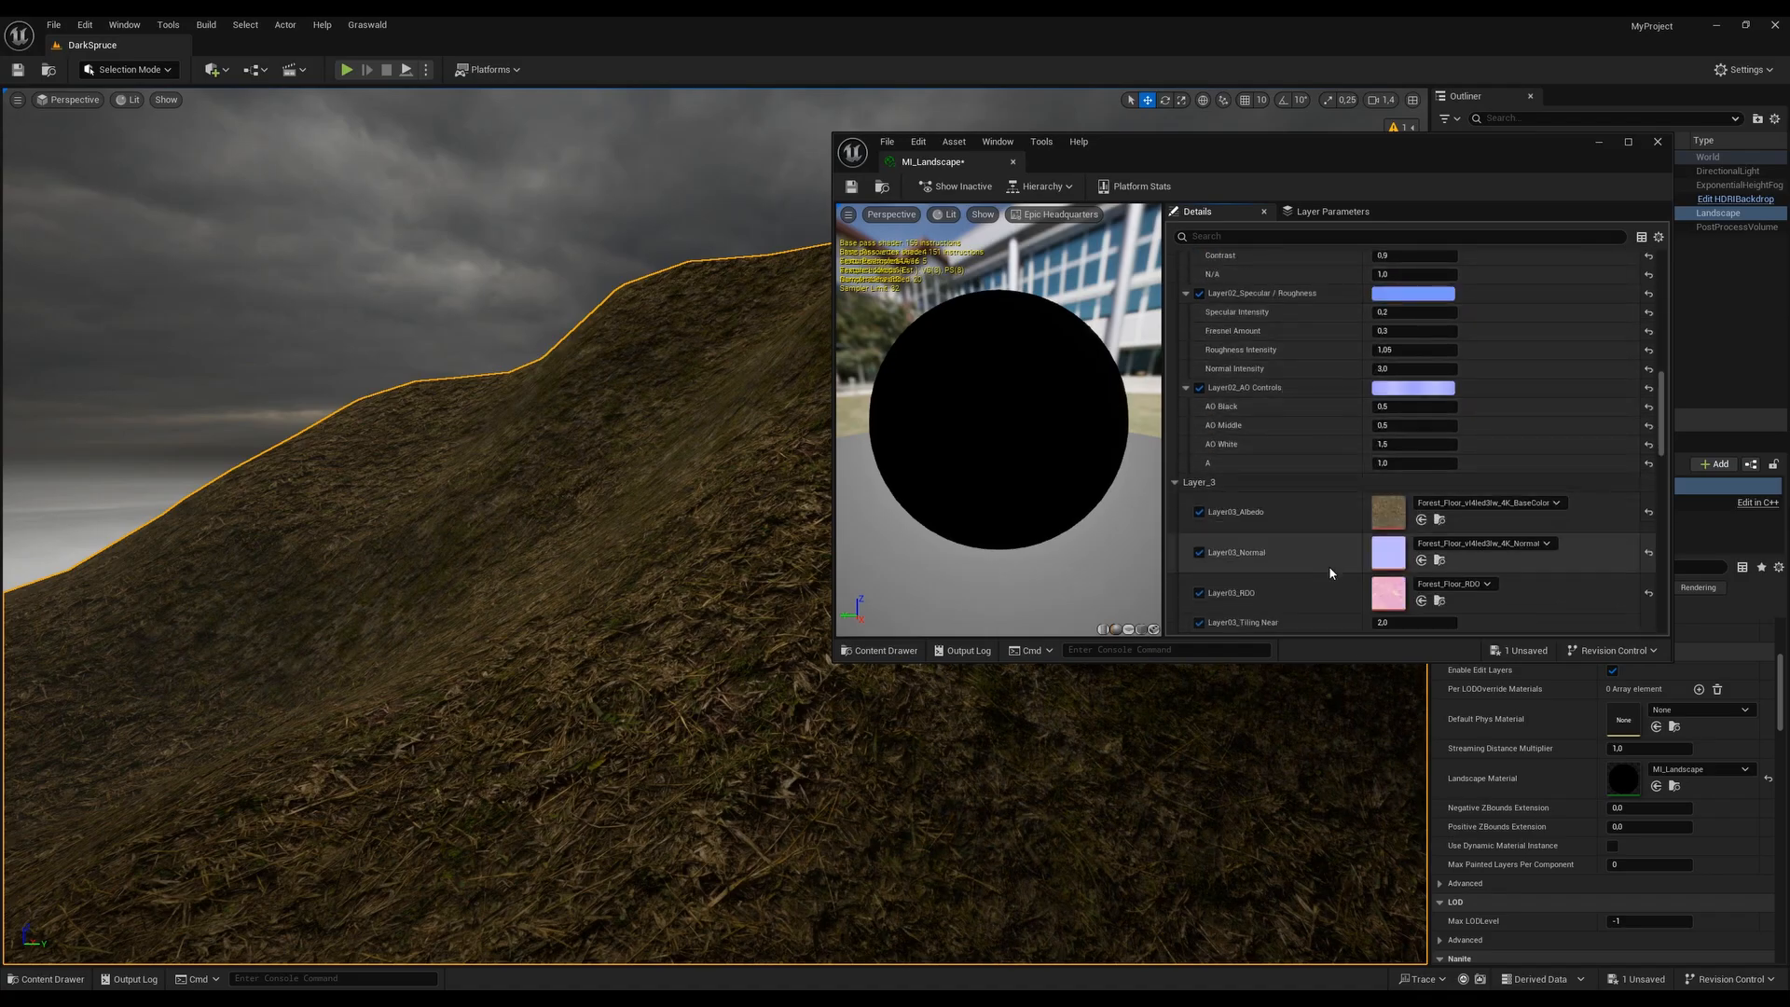
scroll(1328, 573, "down", 10)
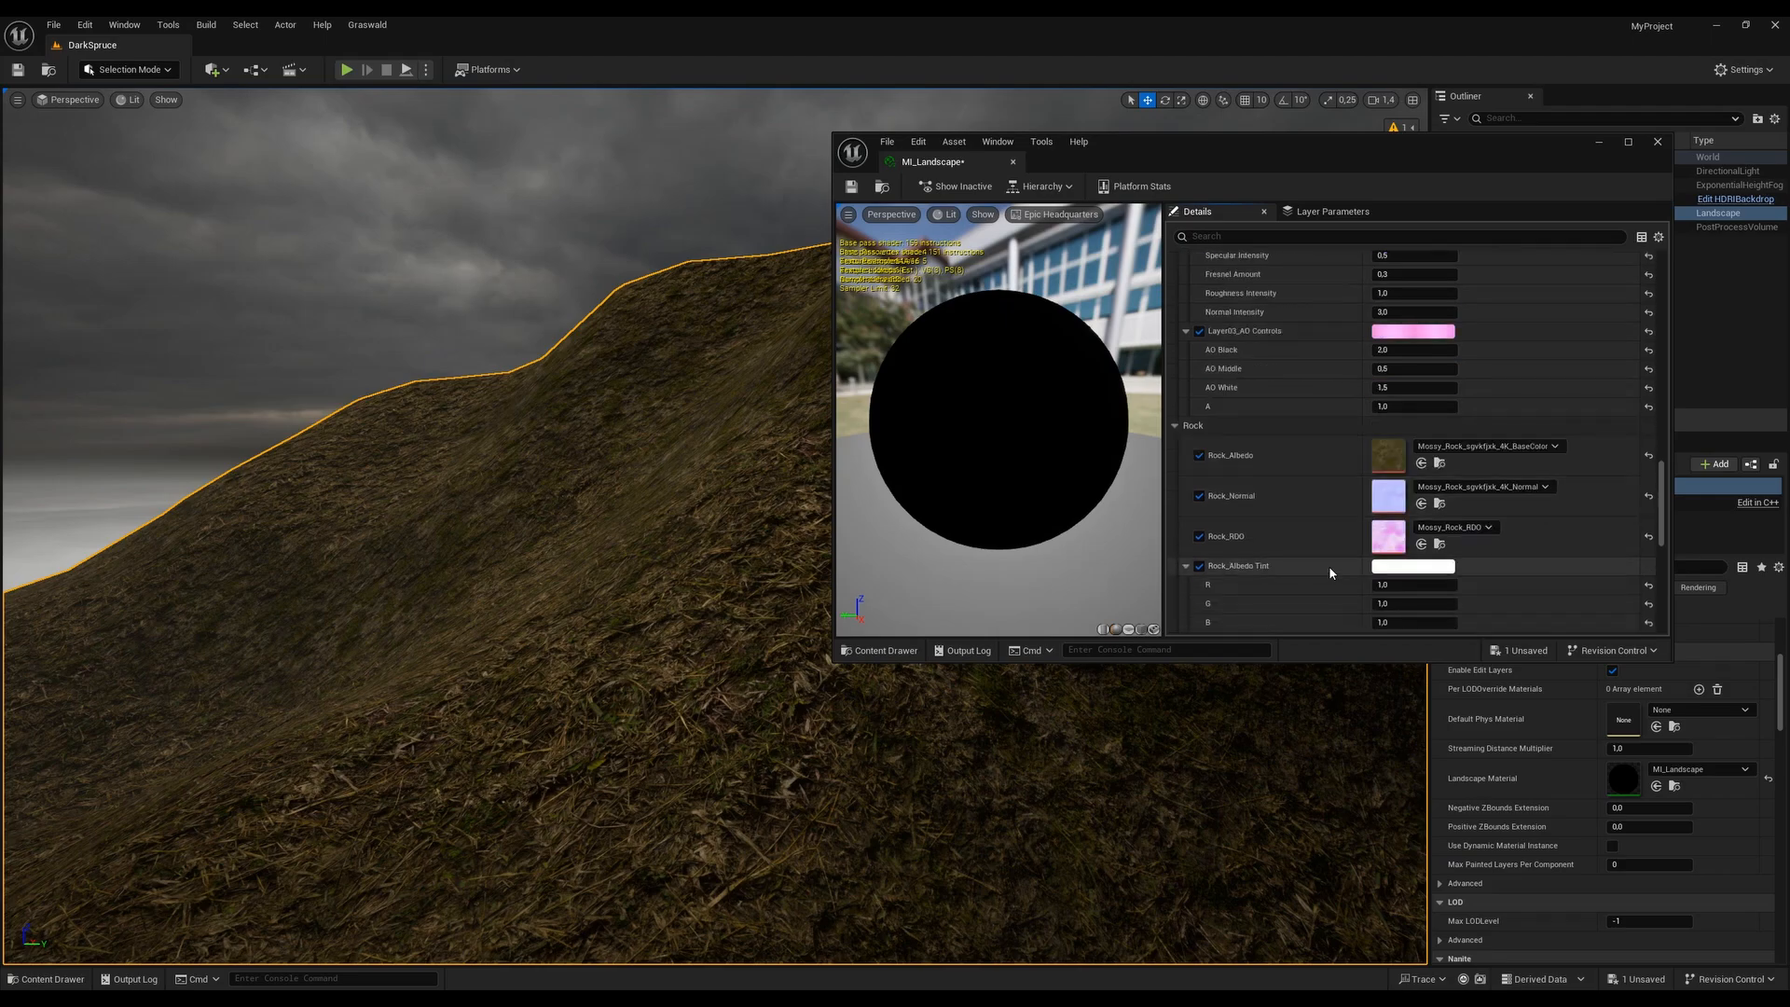
scroll(1329, 567, "up", 8)
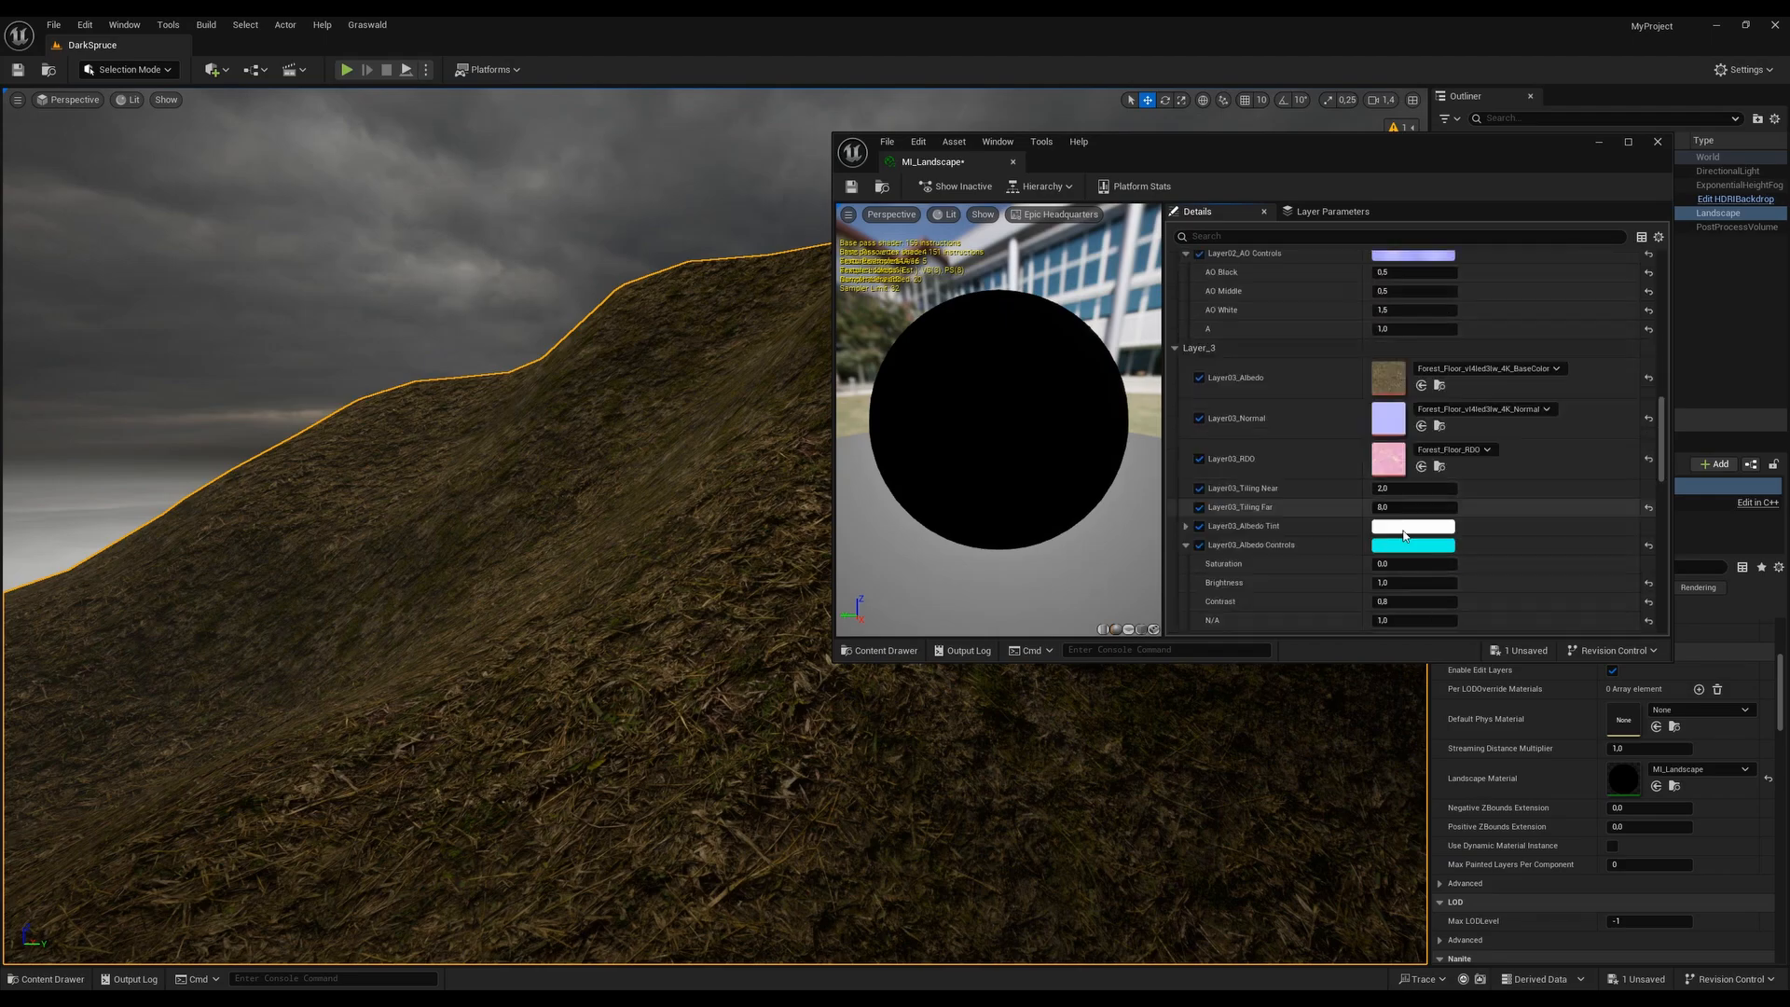
scroll(1377, 524, "up", 8)
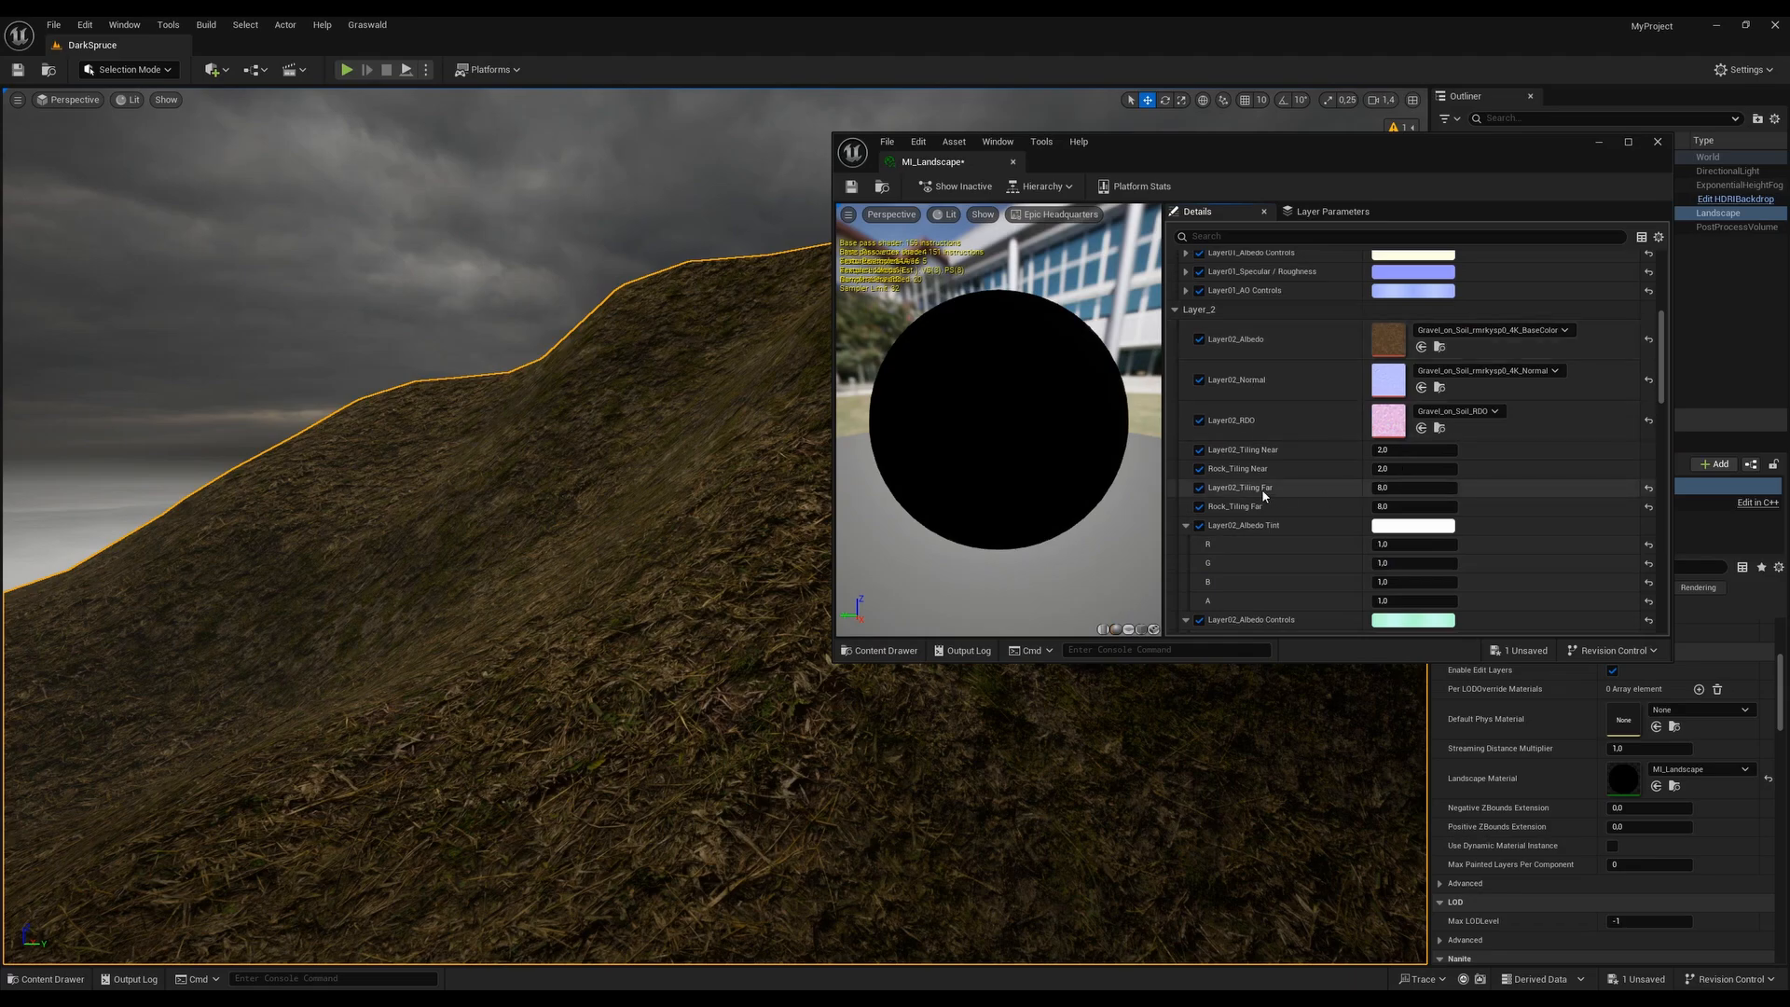
left_click(851, 187)
left_click(1598, 142)
Rotate the directional light to relight the slopes of the hills
right_click_drag(1101, 382, 1352, 419)
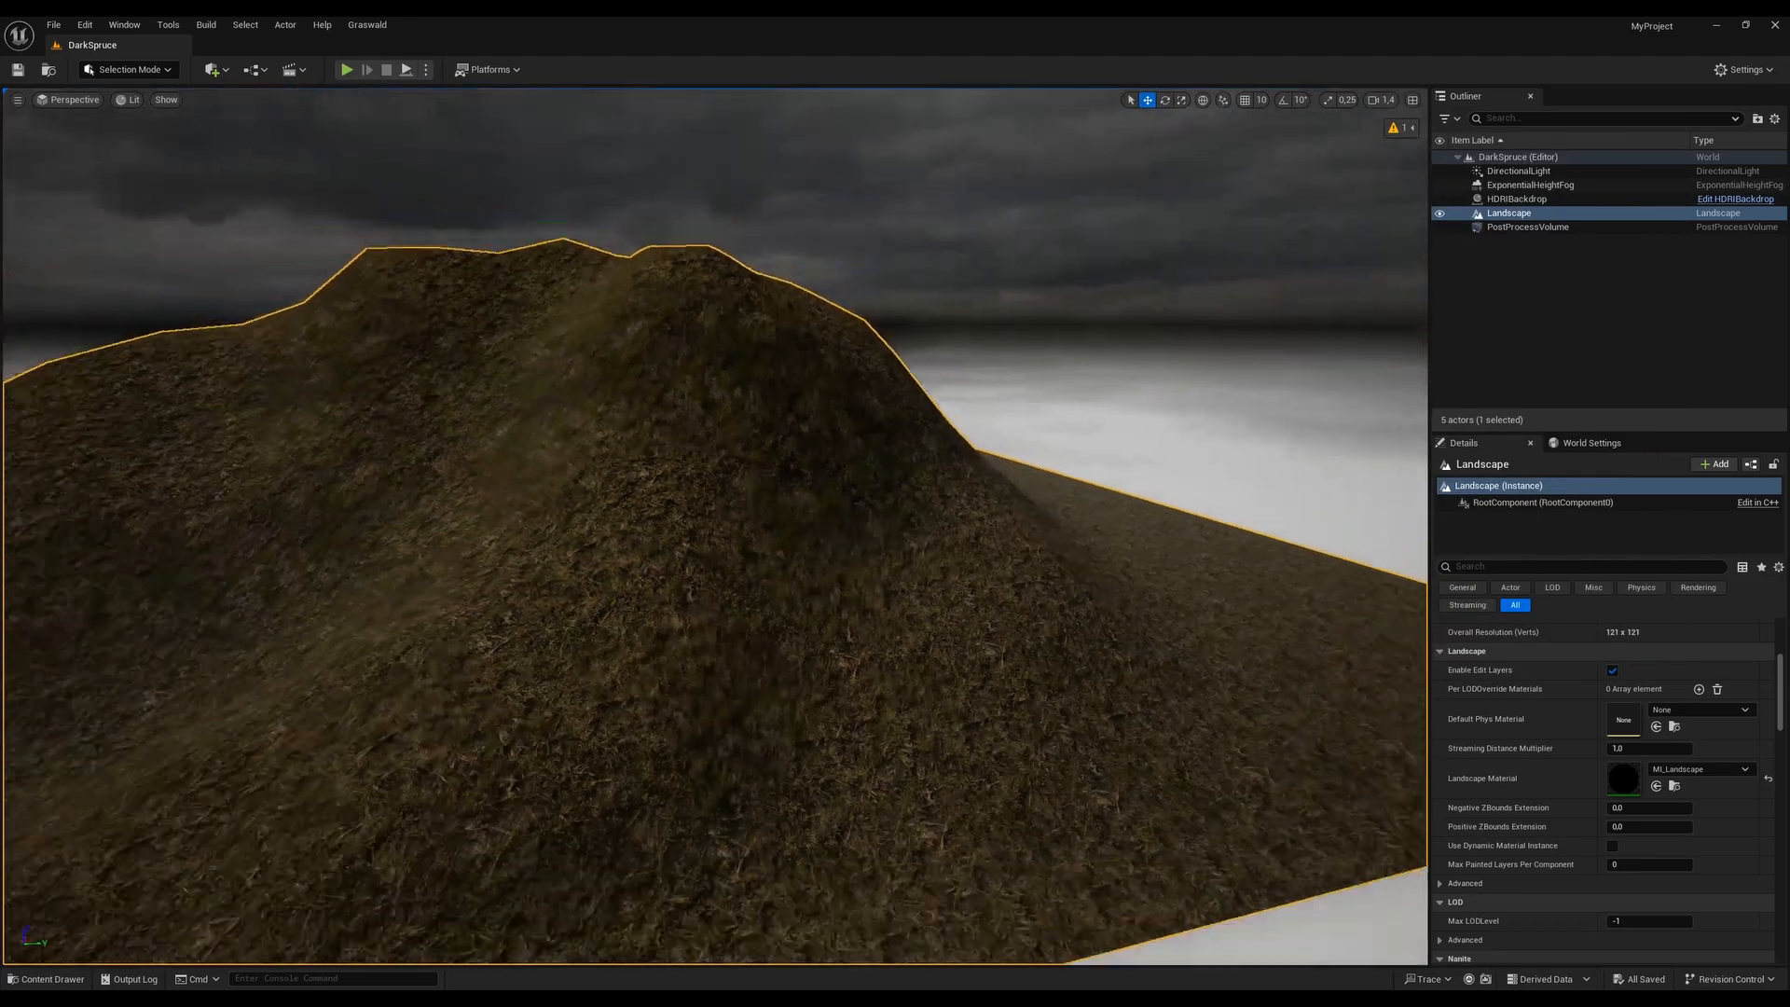
right_click_drag(1025, 554, 728, 554)
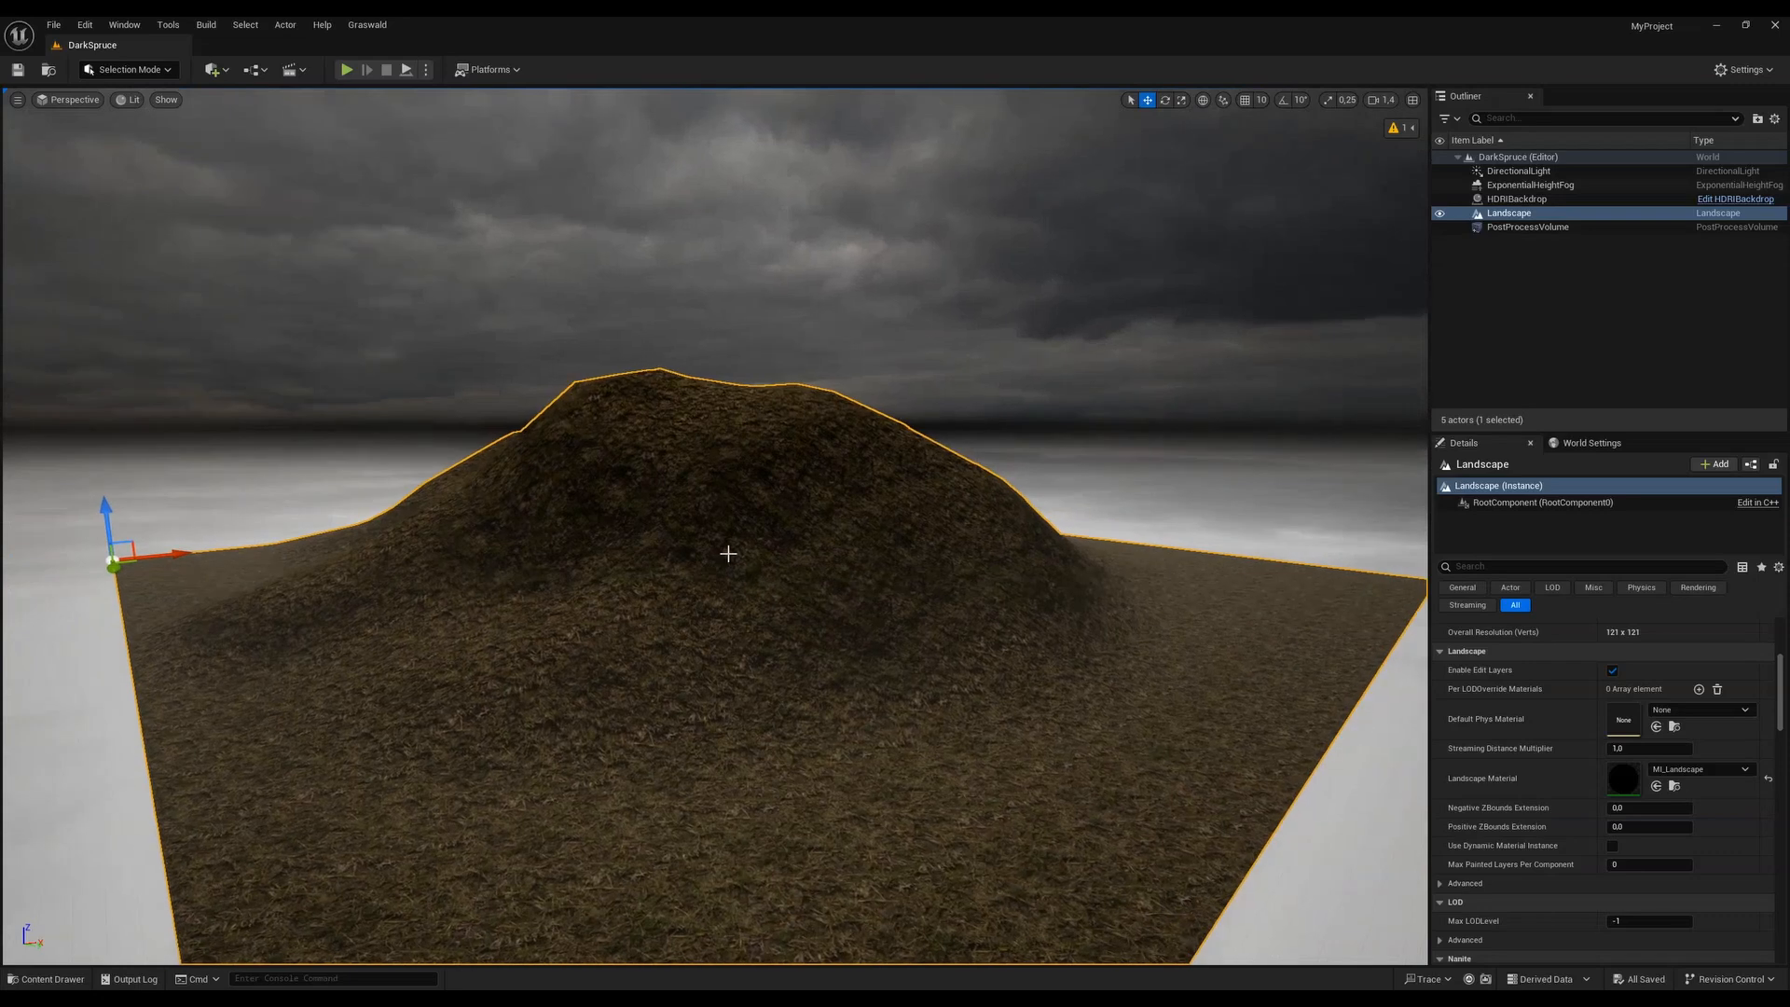
key("ctrl+l")
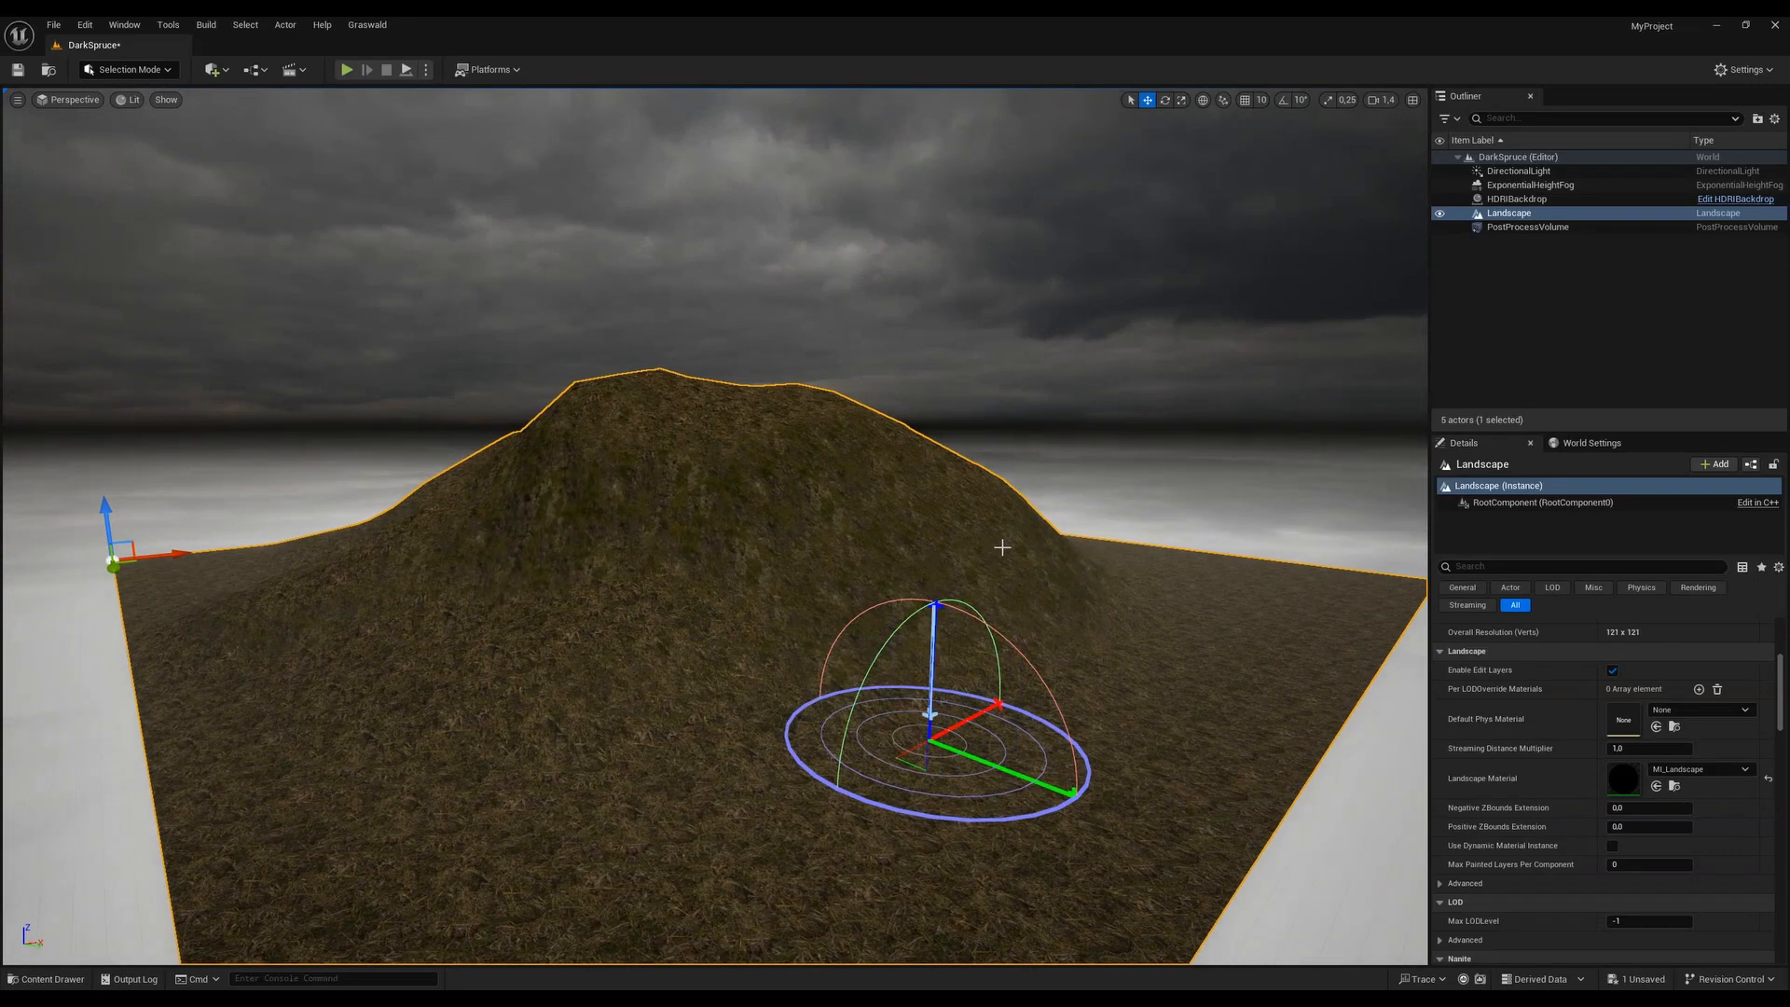
scroll(507, 501, "up", 3)
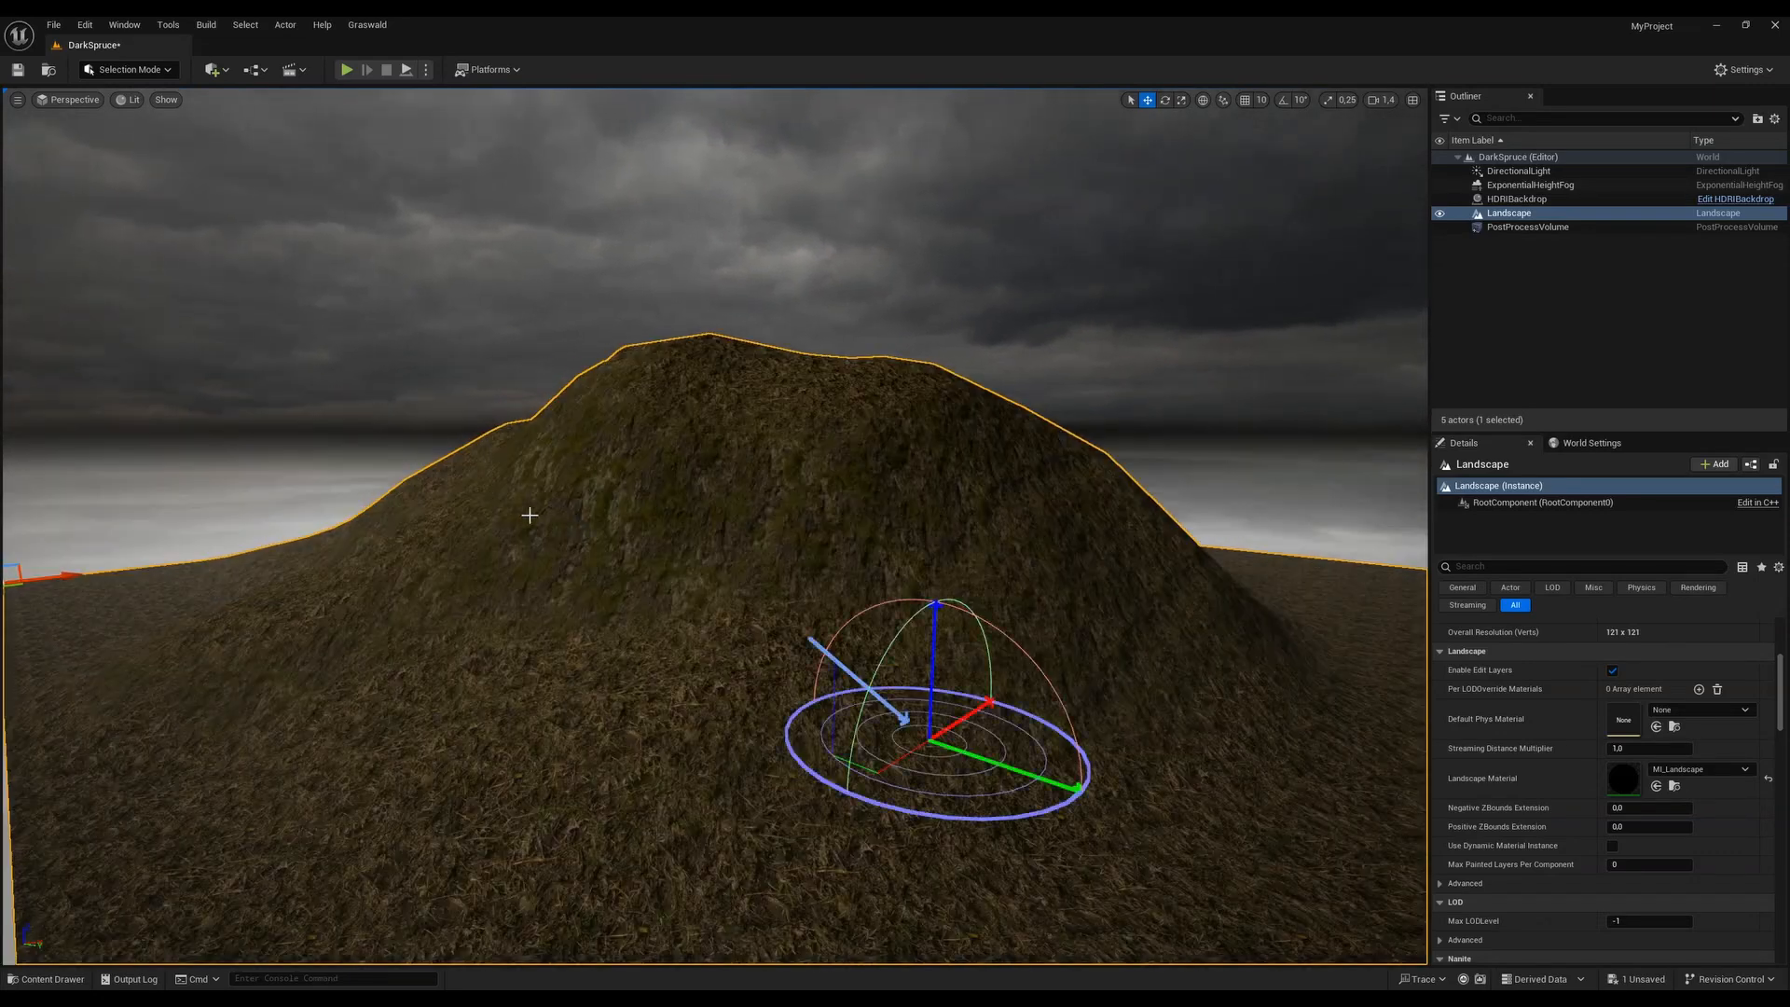
right_click(645, 526)
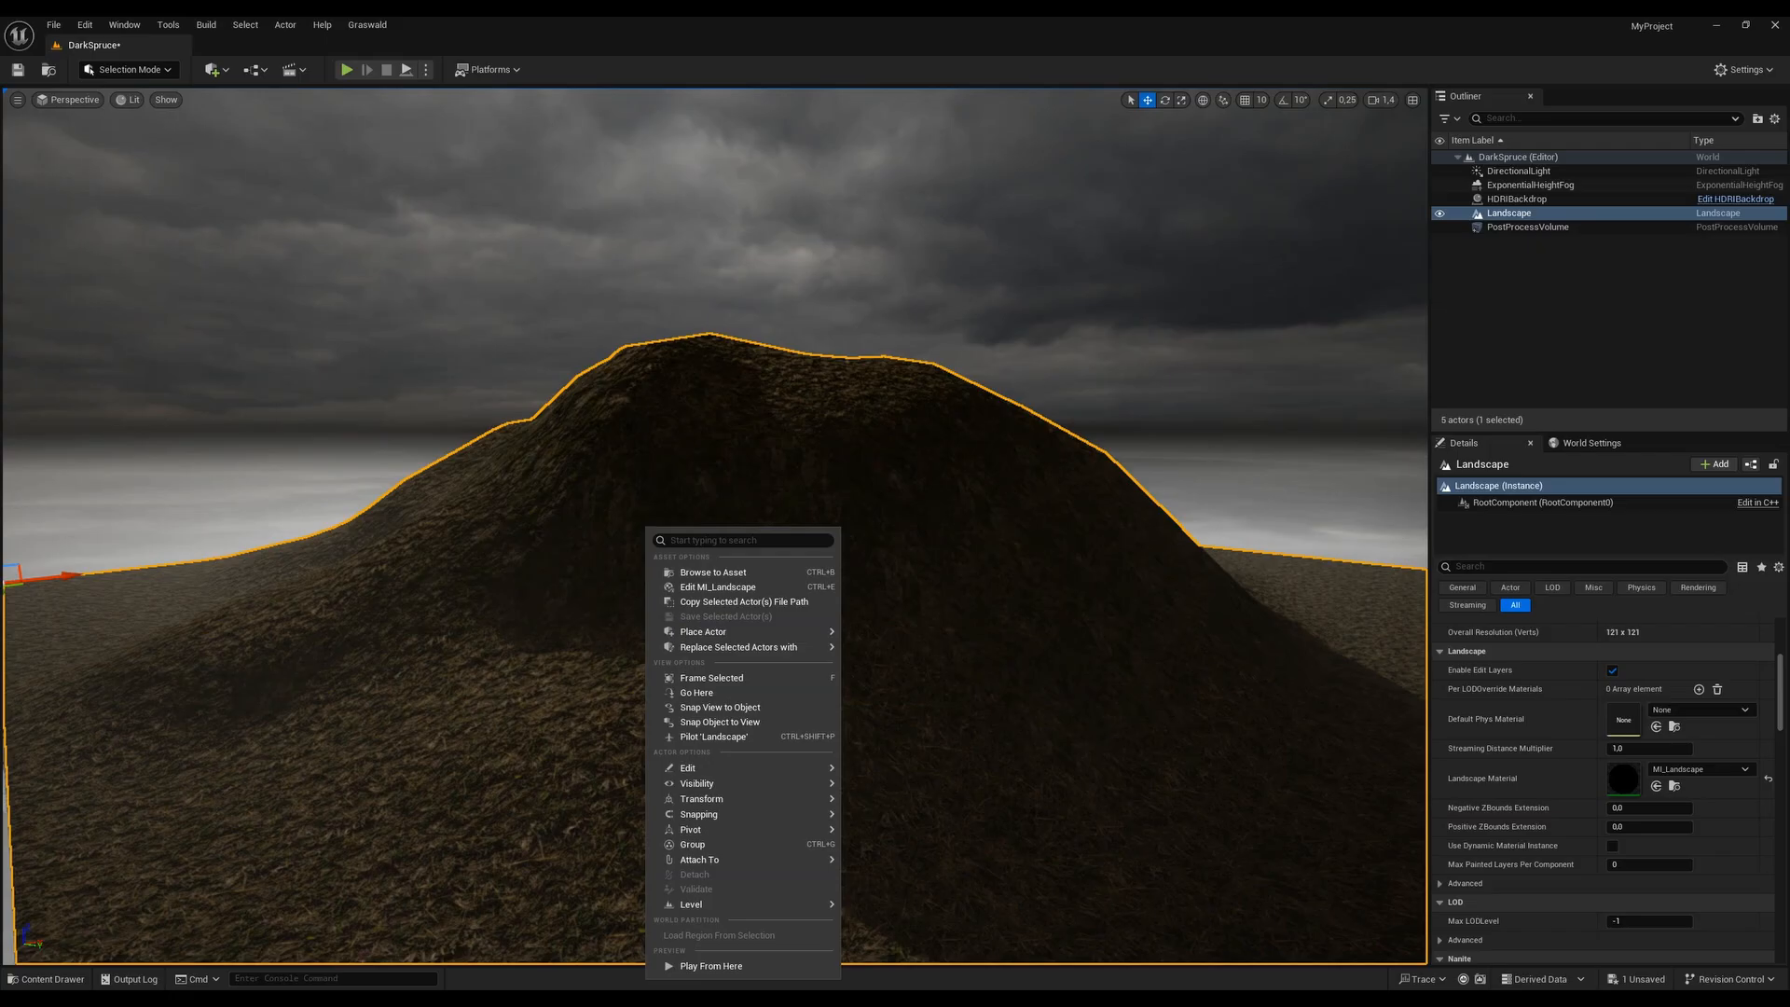
right_click_drag(1044, 423, 1143, 560)
key("ctrl+l")
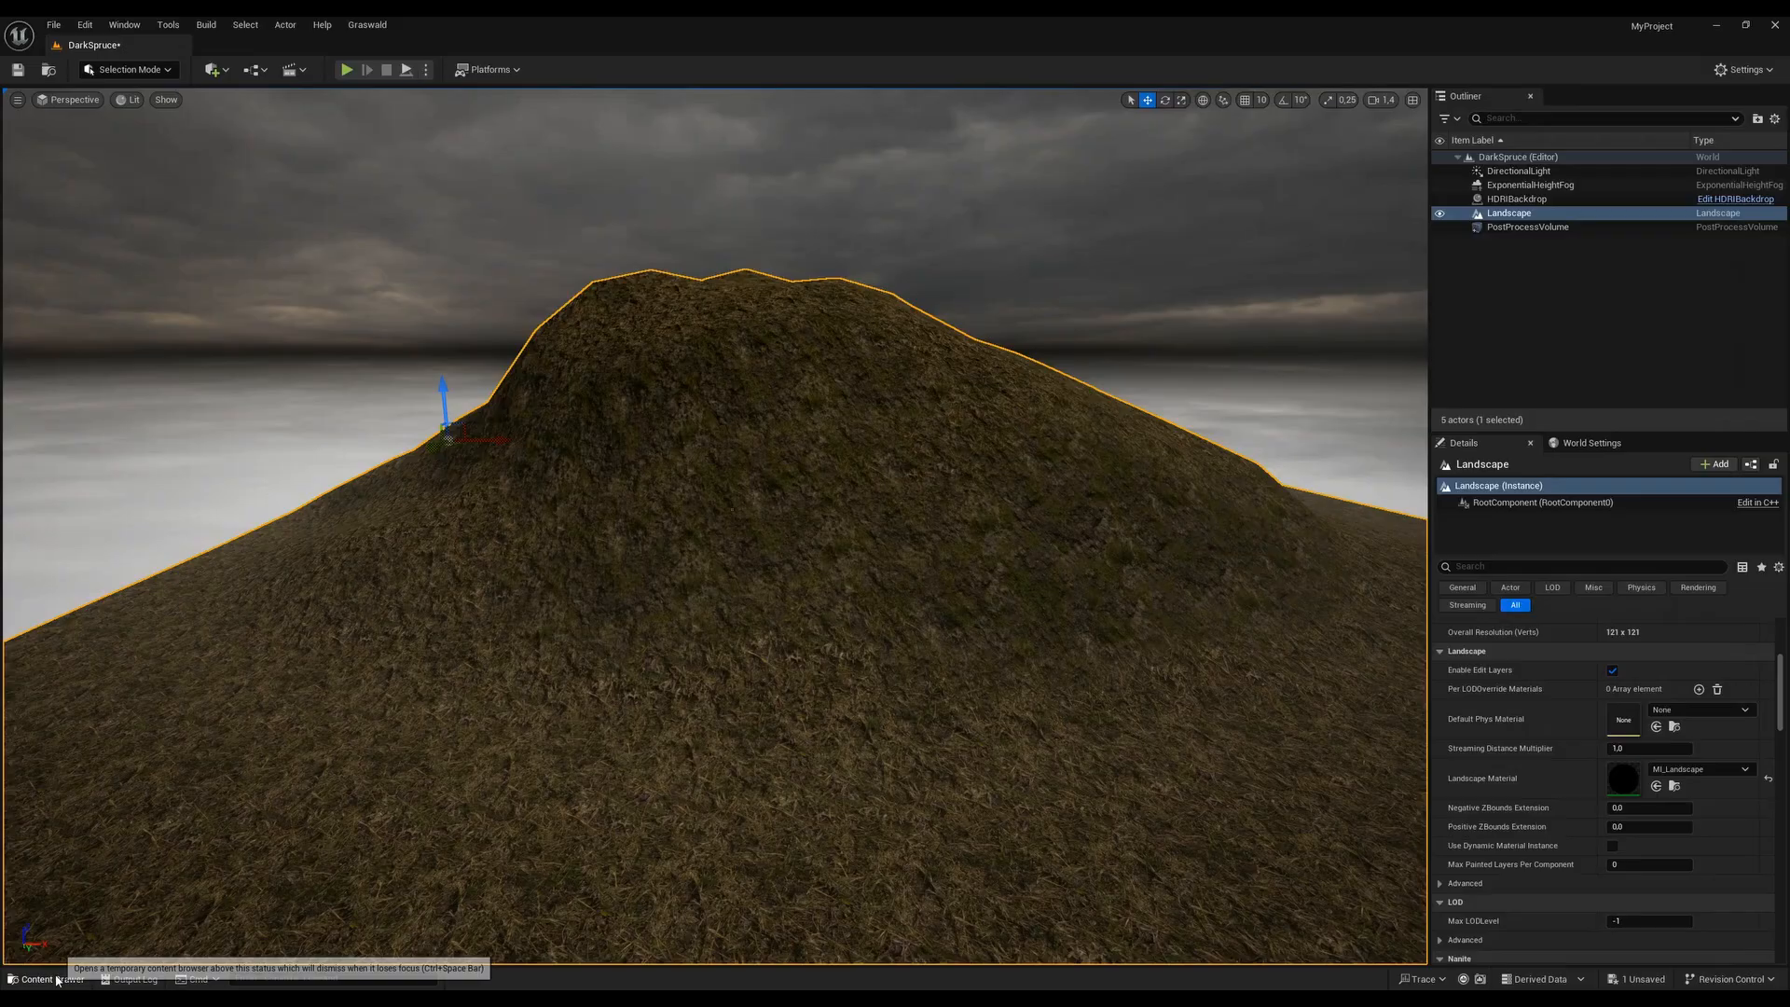
Open MF_Layers02 from the Layers folder and check the settings of Layer02_Tiling Near and Layer02_Tiling Far
left_click(56, 979)
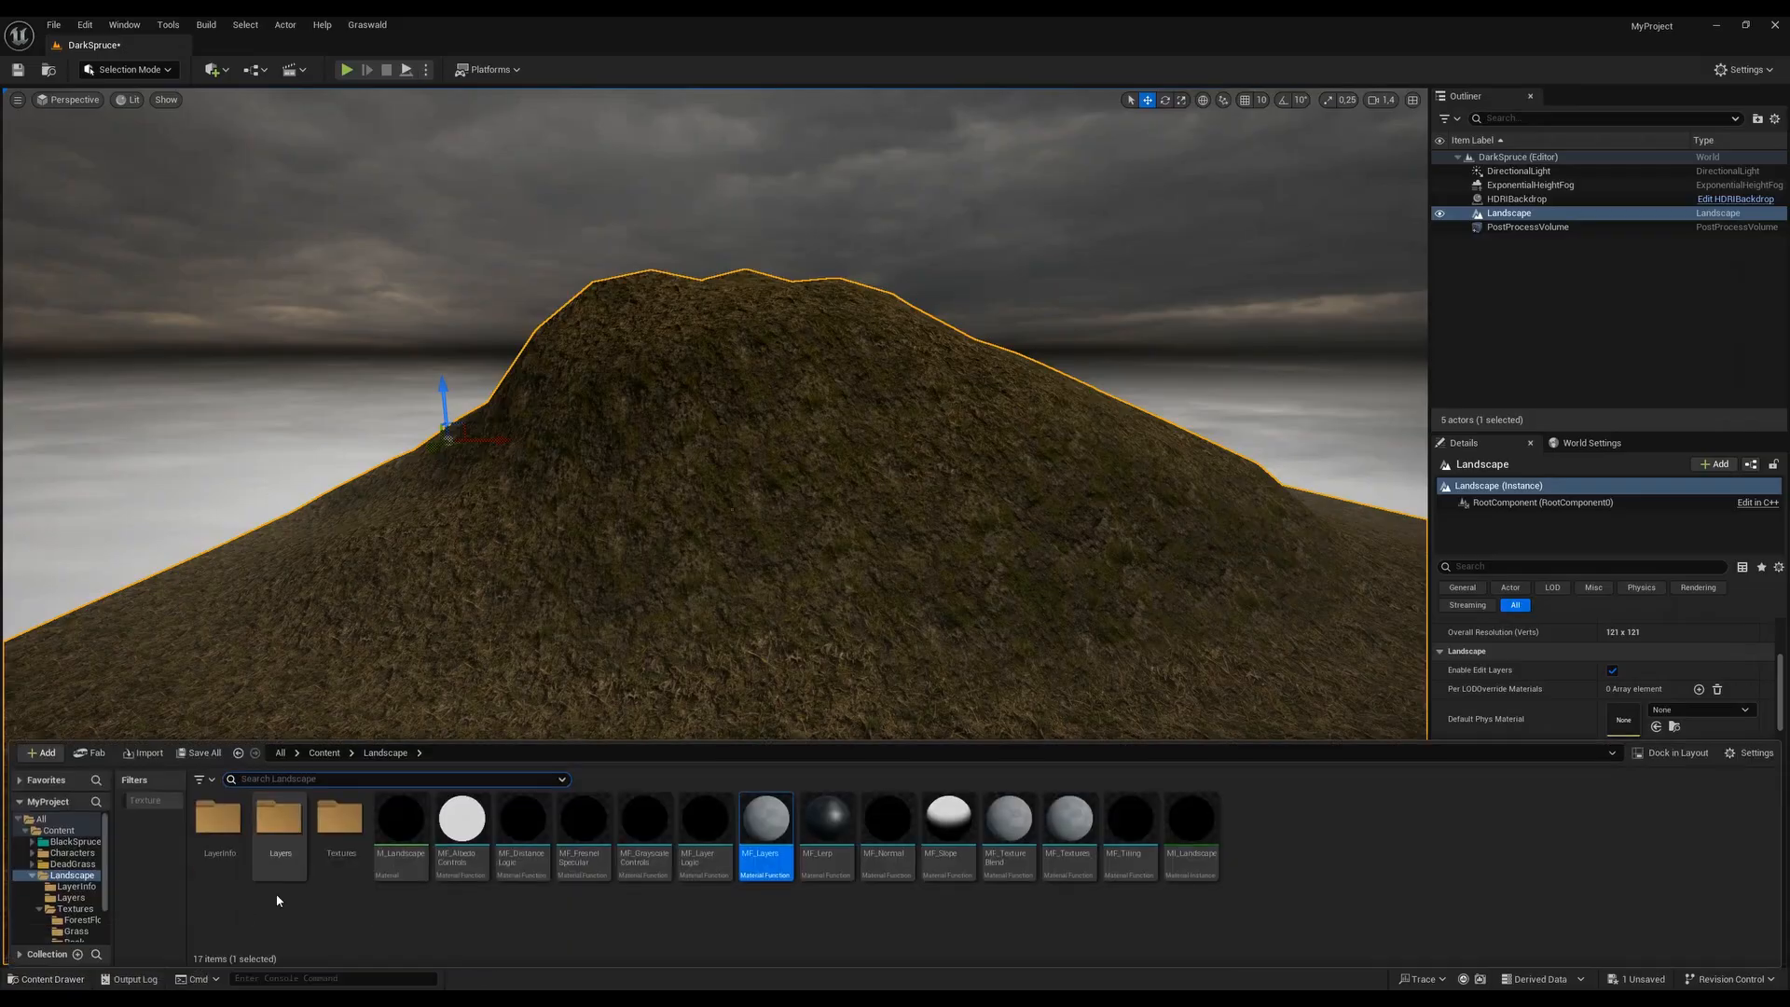
double_click(279, 853)
double_click(339, 847)
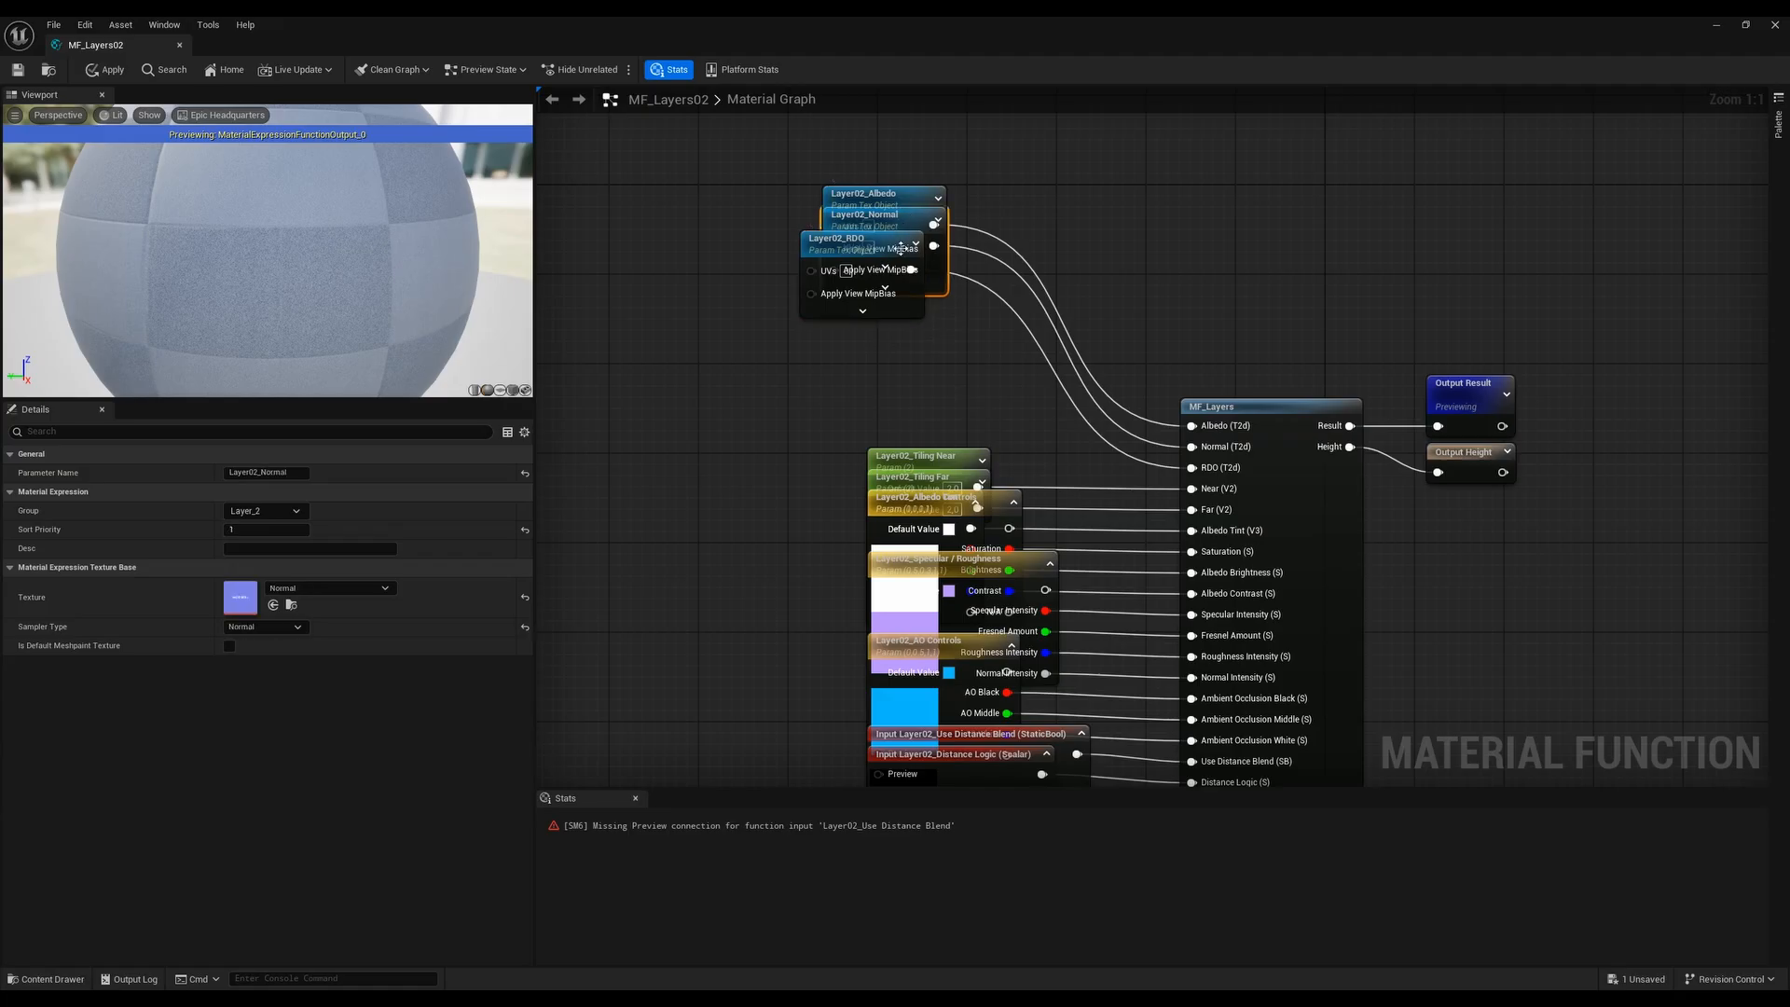
left_click(919, 454)
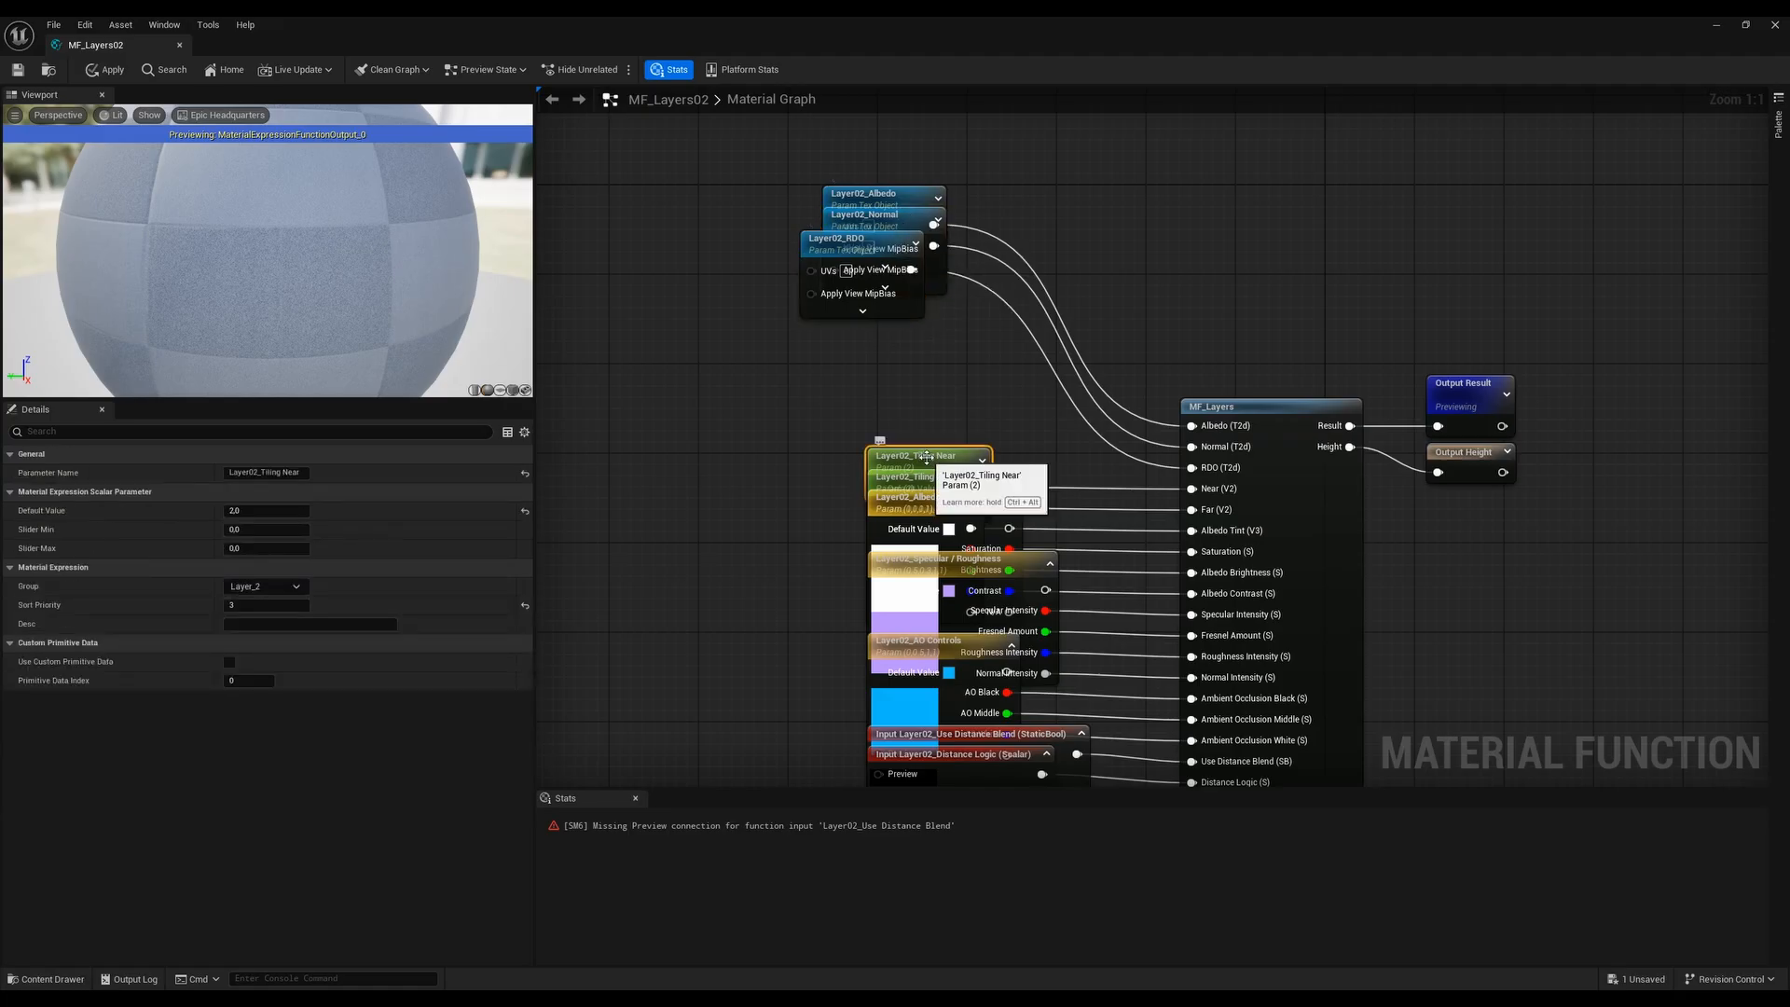
left_click(918, 478)
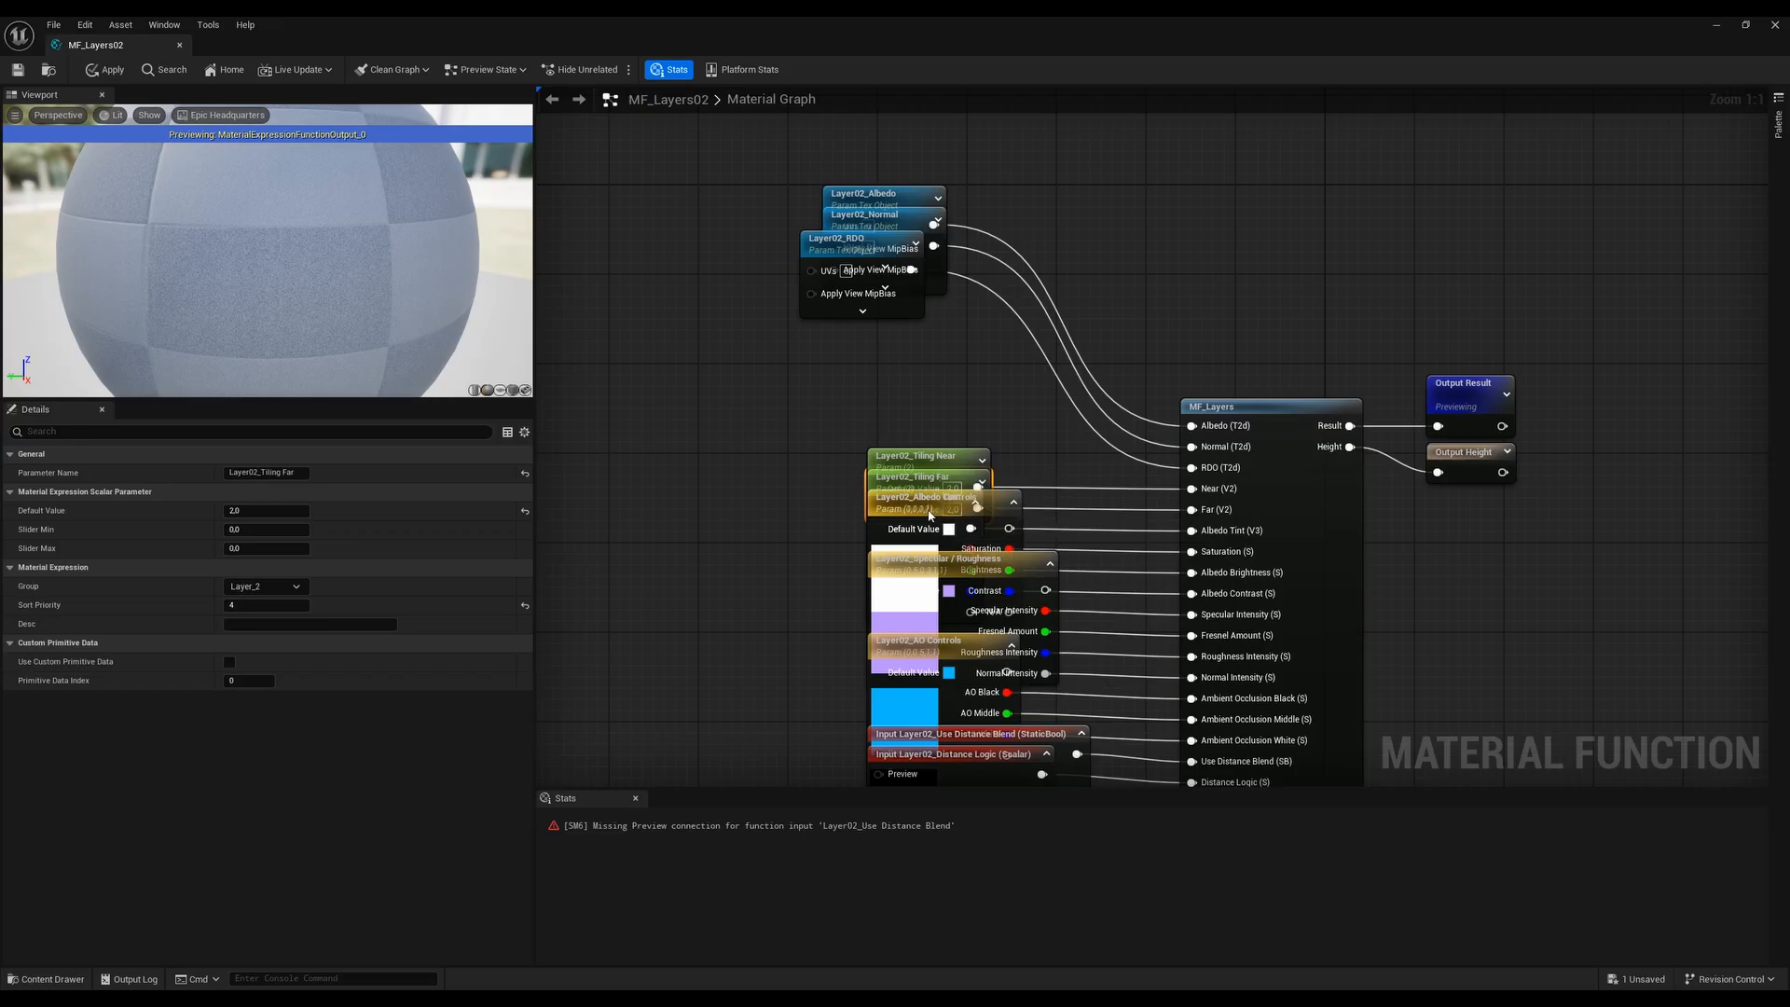
left_click(665, 244)
Open MF_Rock from the Layers folder and check the parameter groups of Rock_Tiling Near, Rock_Tiling Far and Rock_Albedo
key("ctrl+space")
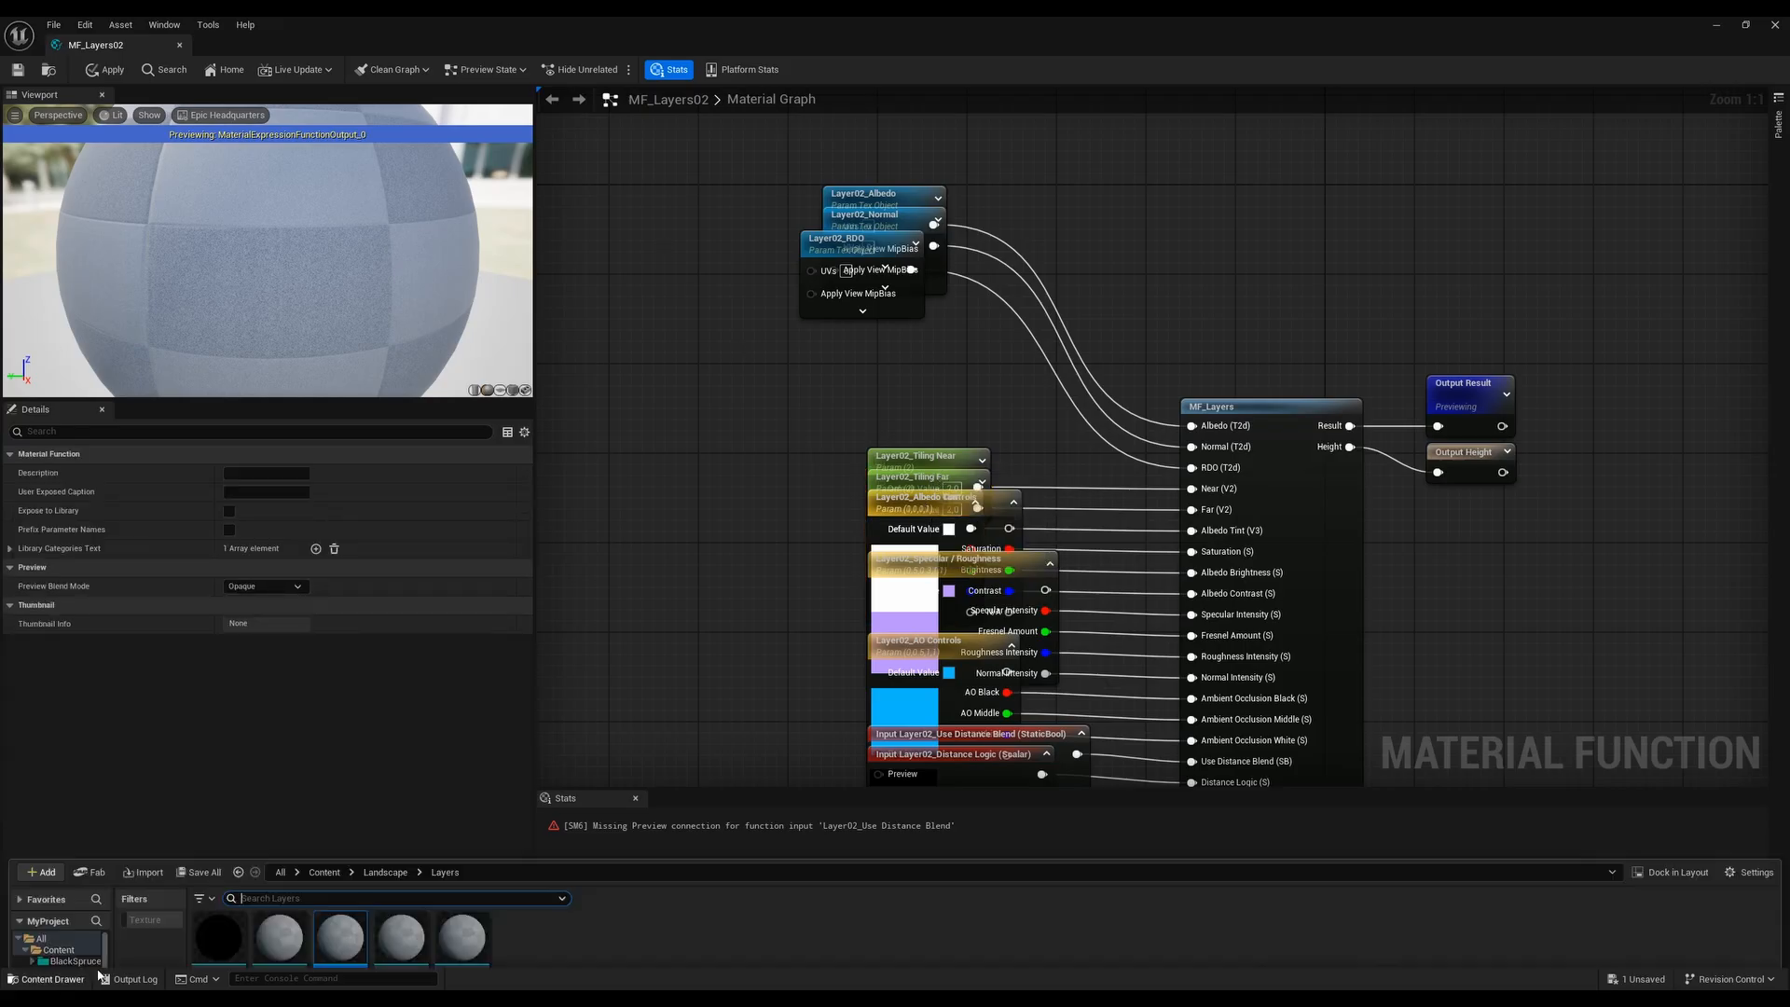
double_click(462, 884)
right_click_drag(714, 565, 1134, 473)
left_click(868, 314)
right_click_drag(742, 392, 843, 388)
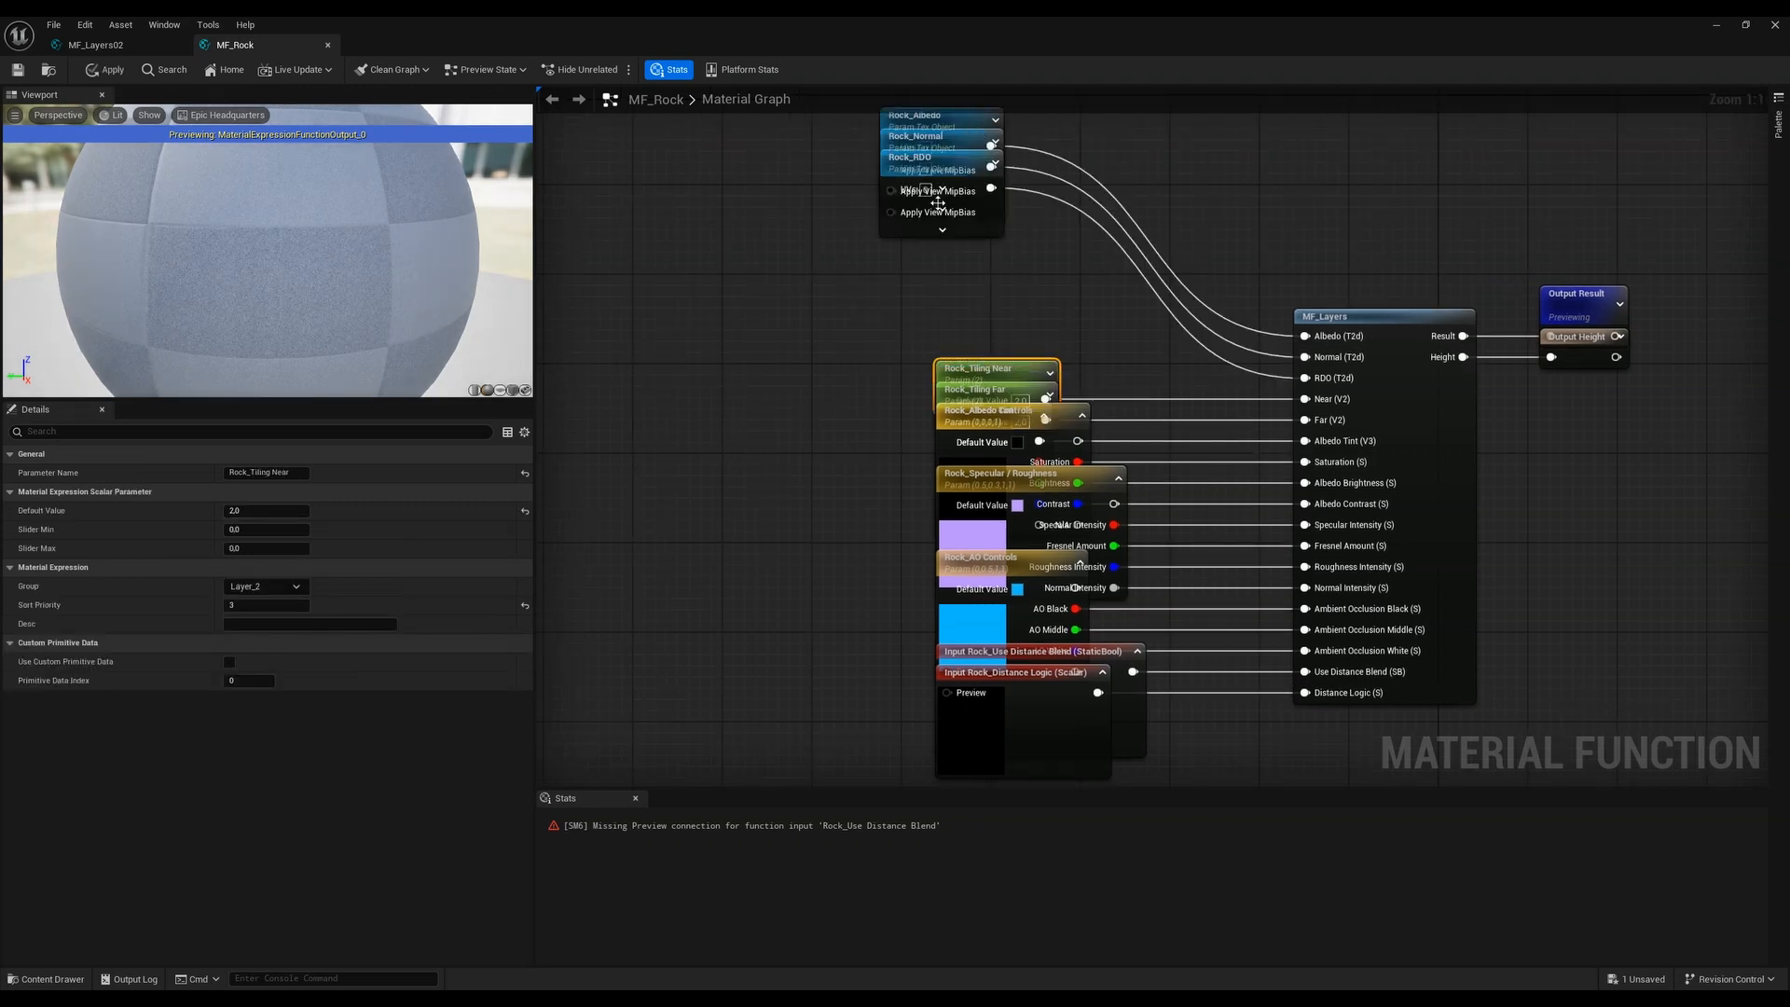
right_click_drag(938, 203, 975, 215)
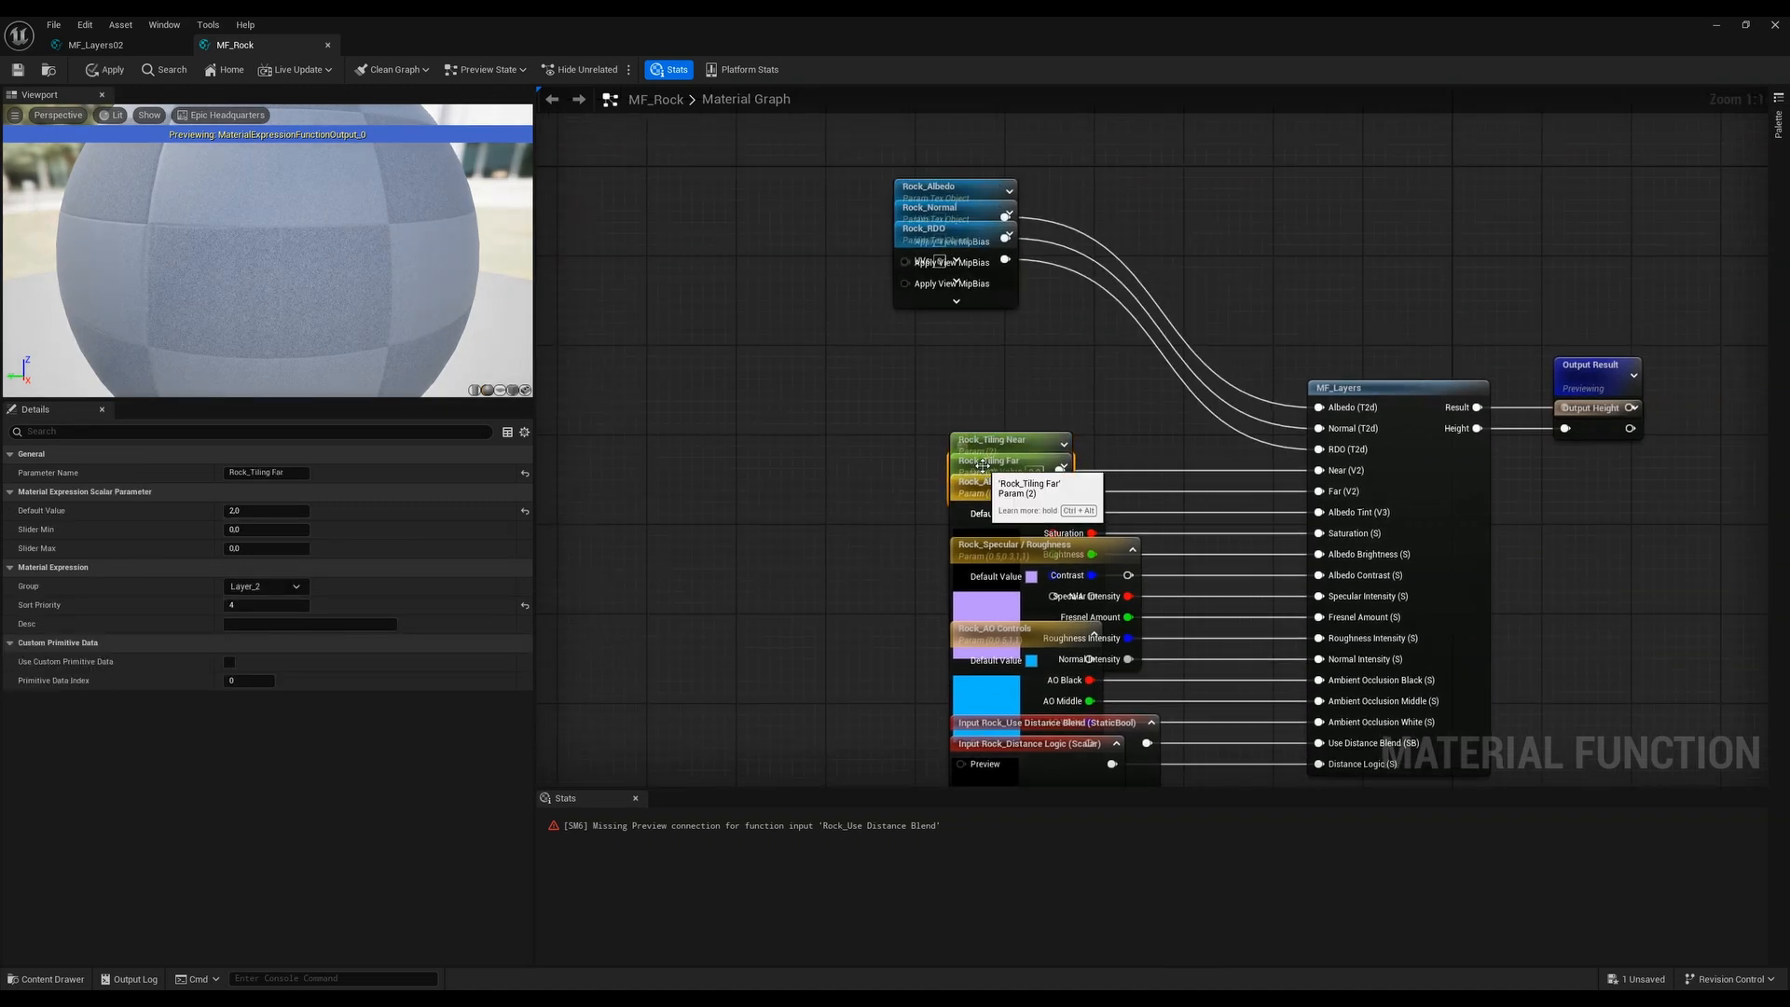
left_click(994, 494)
left_click(988, 447)
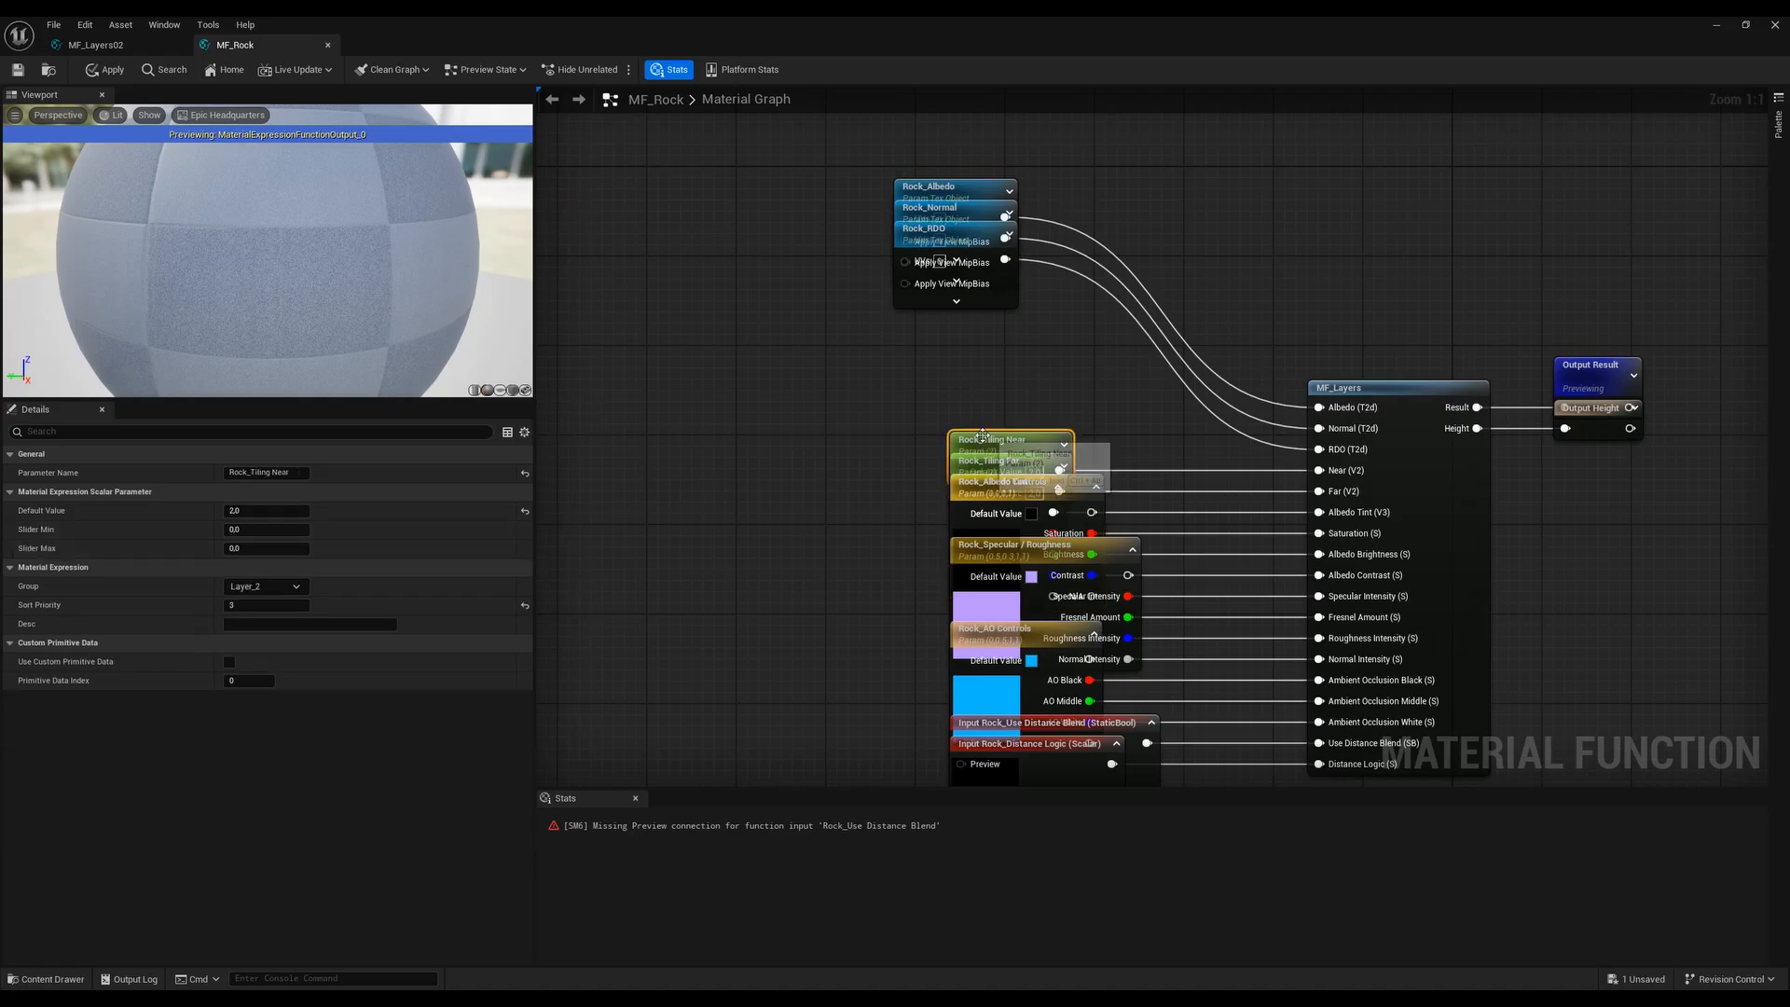
left_click(954, 189)
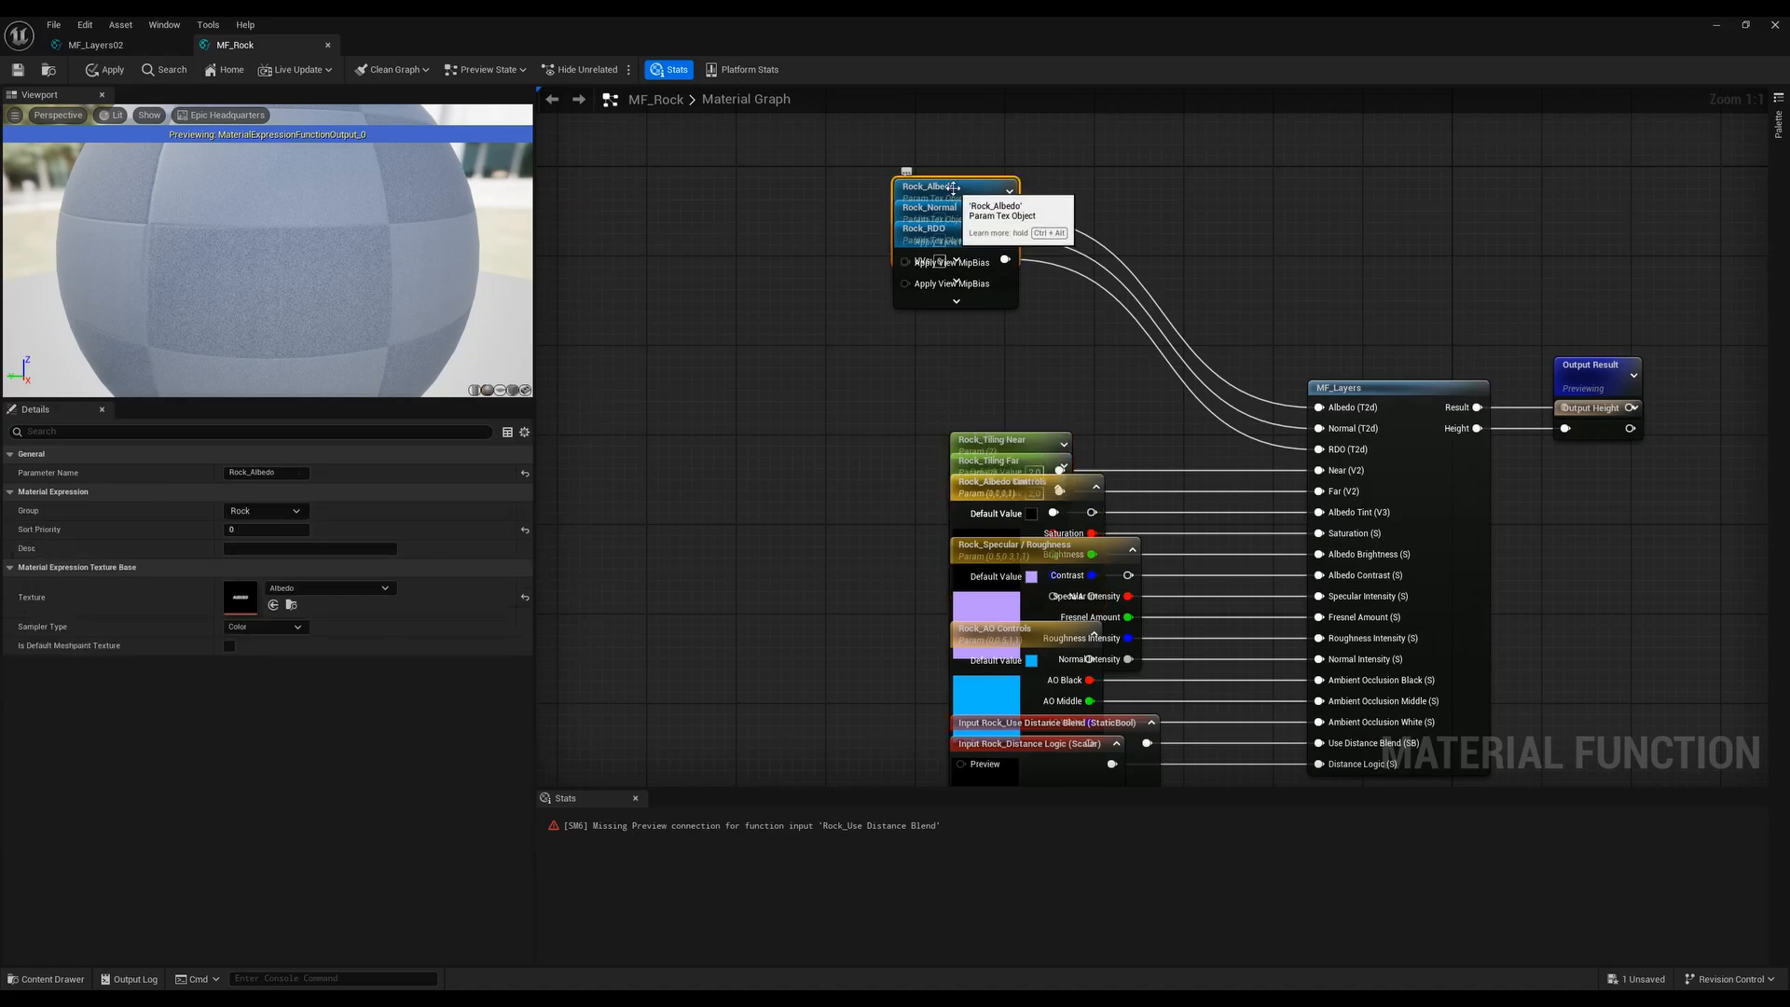
Assign Rock_Tiling Near and Rock_Tiling Far to the Rock parameter group in MF_Rock and return to the level
right_click_drag(963, 255, 972, 286)
right_click_drag(908, 623, 911, 468)
left_click(976, 340)
left_click(931, 348)
left_click_drag(990, 321, 979, 323)
left_click(906, 248)
right_click_drag(906, 248, 873, 356)
left_click_drag(874, 355, 993, 375)
right_click_drag(823, 524, 805, 404)
left_click_drag(792, 707, 1589, 202)
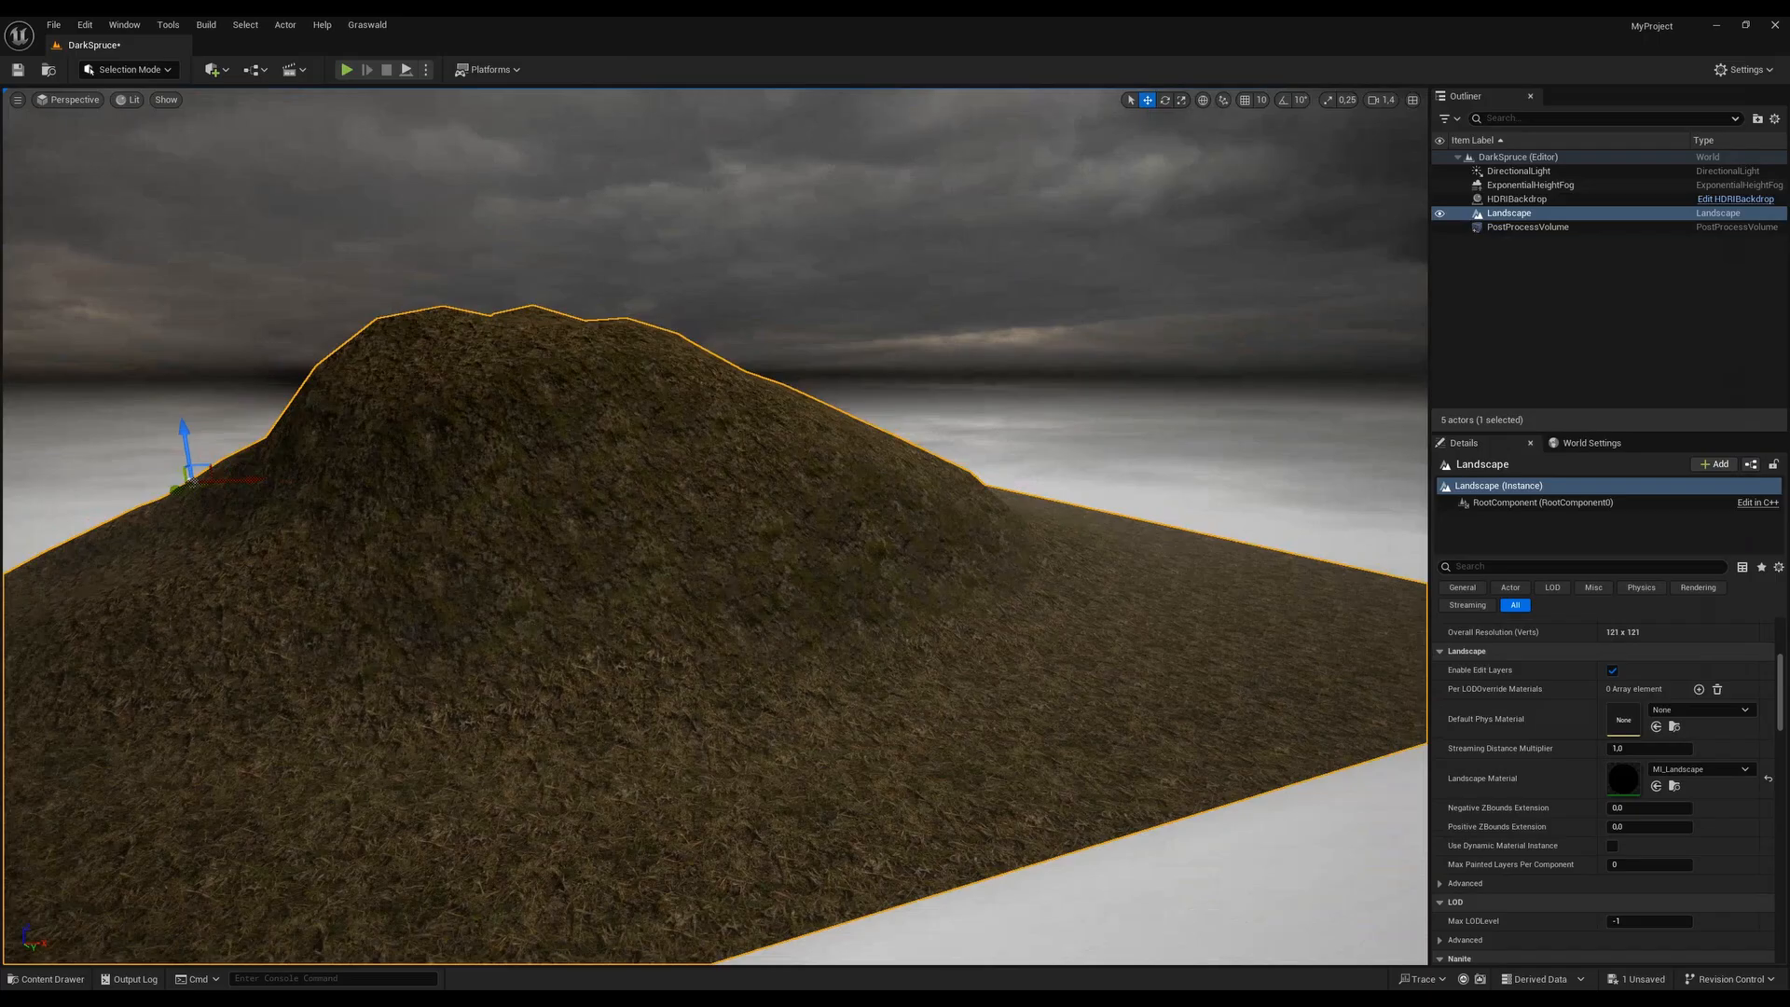
Open MI_Landscape from the Landscape folder, check how the Rock group's parameters are listed, and put its editor window away
key("ctrl+space")
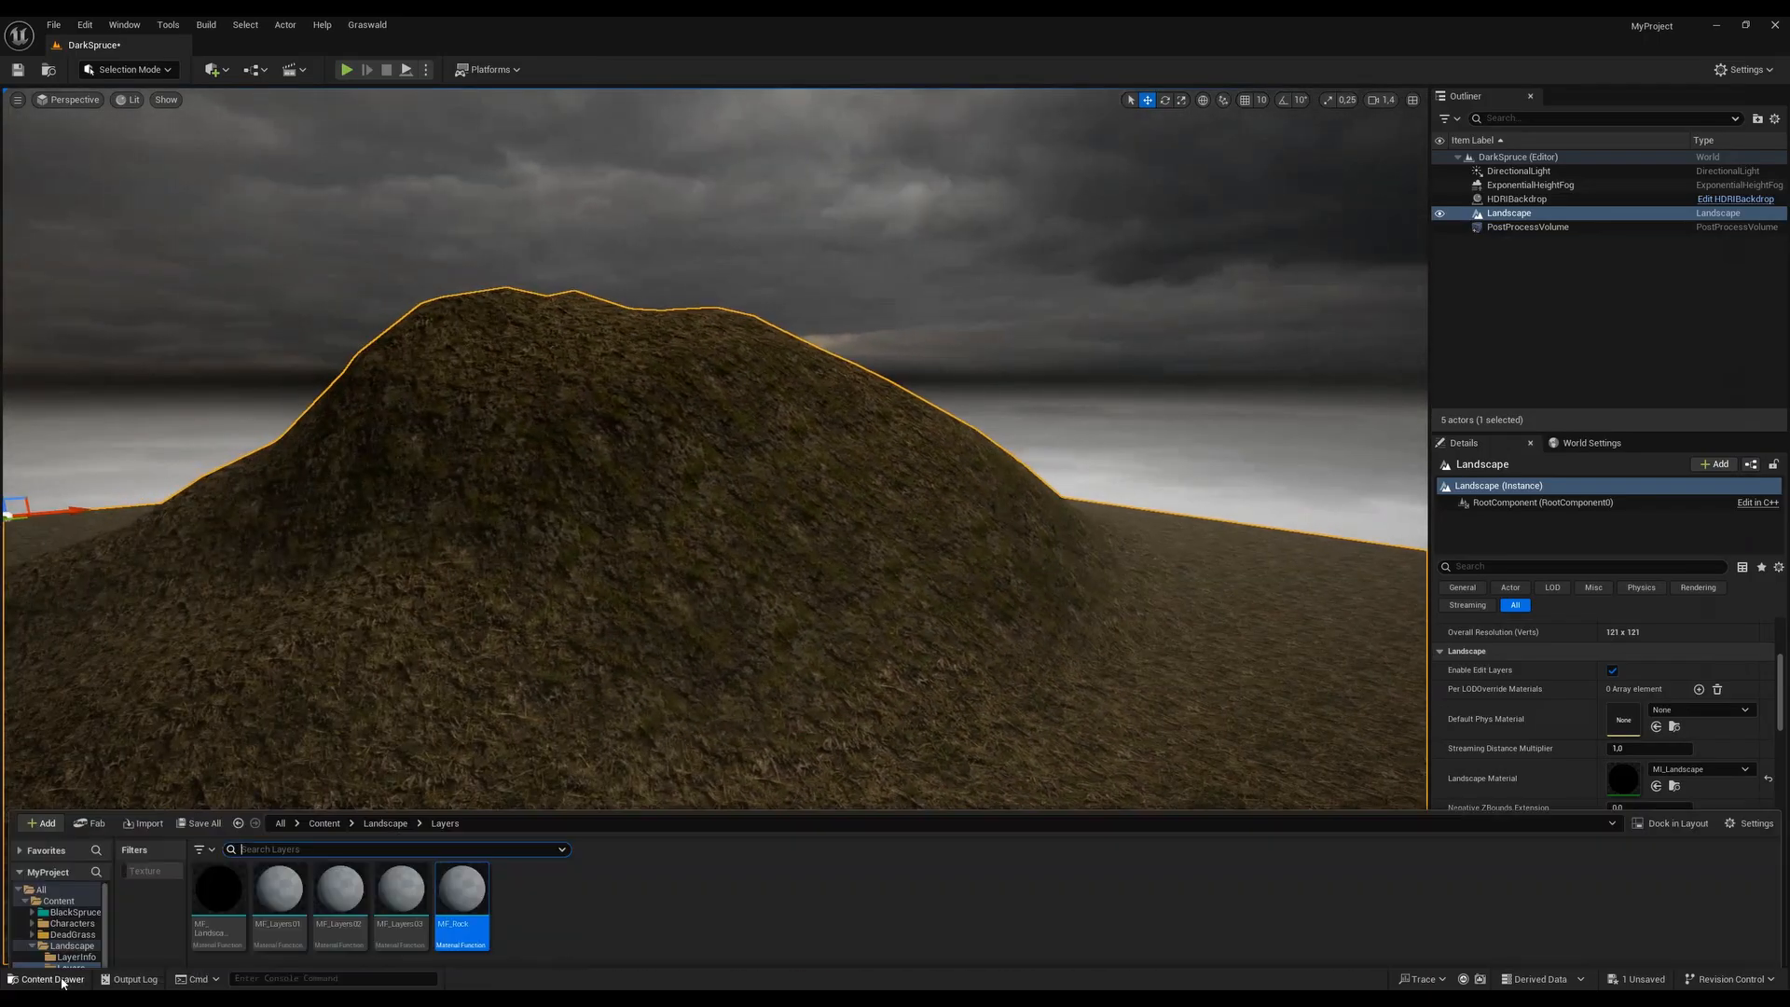
left_click(385, 753)
double_click(1191, 821)
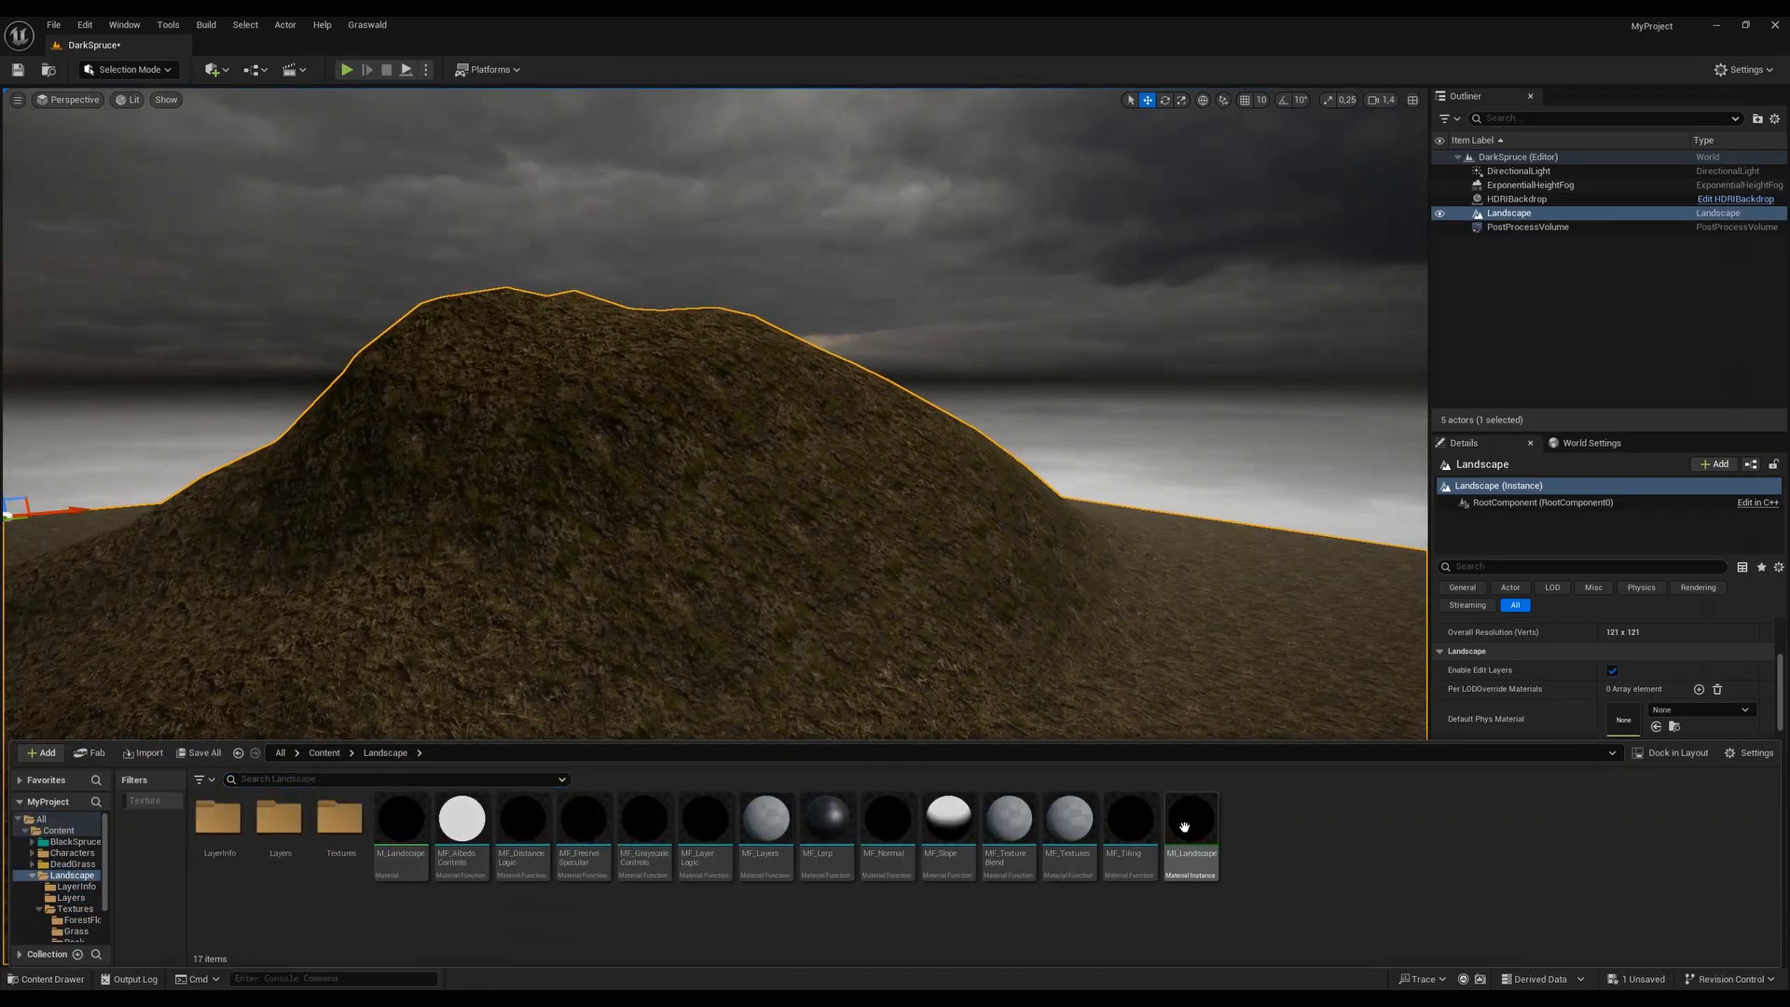
scroll(931, 615, "down", 10)
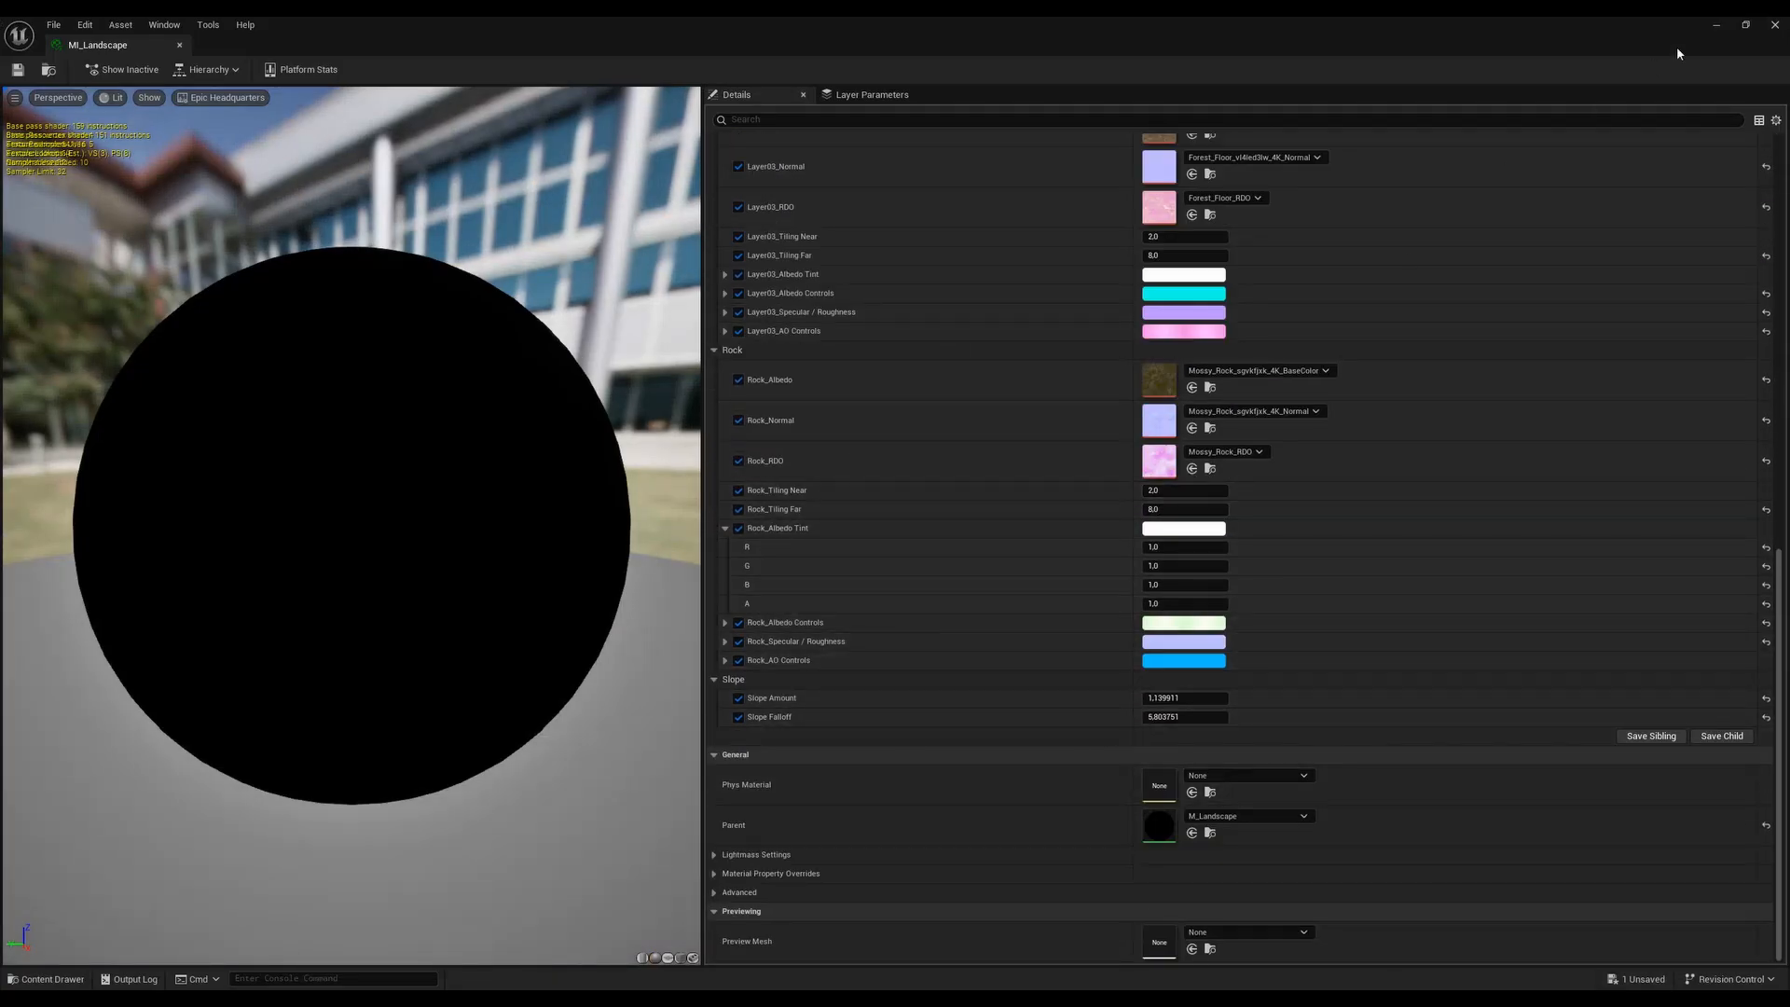
left_click(1717, 26)
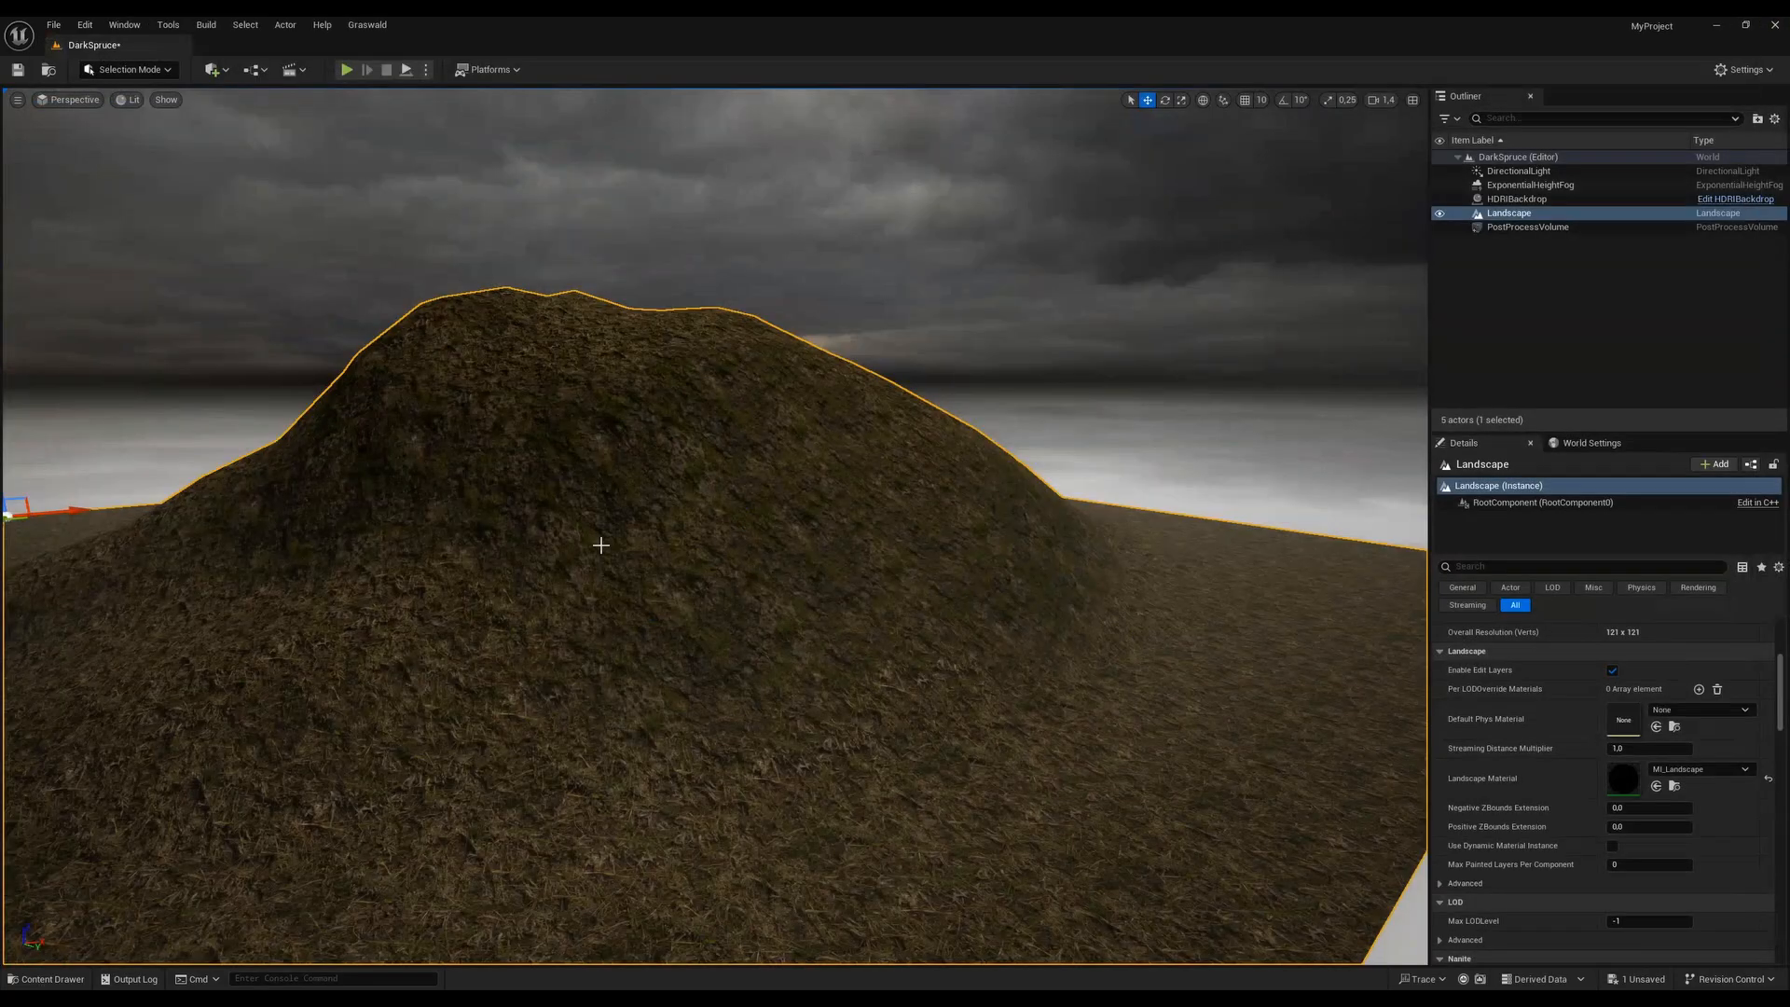
Save the DarkSpruce level and inspect the hill's grass and rock blending from different viewpoints
left_click(18, 69)
right_click_drag(714, 526, 659, 537)
right_click_drag(715, 526, 839, 721)
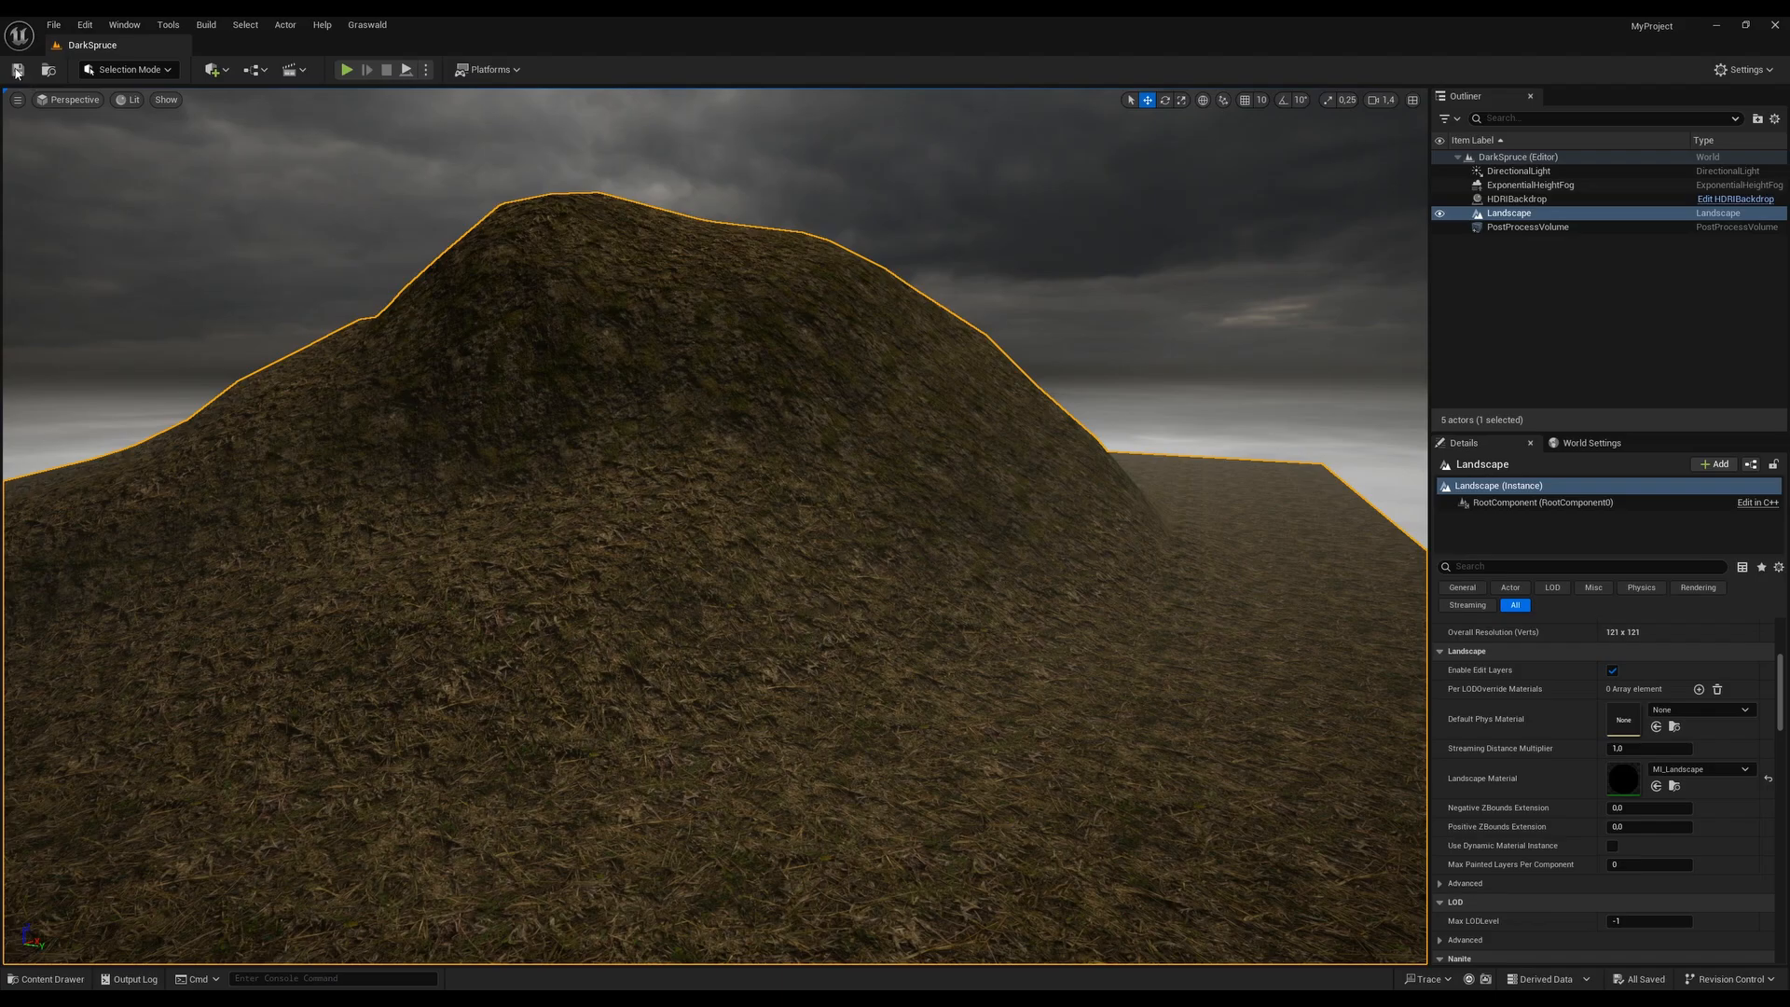
right_click_drag(982, 694, 961, 656)
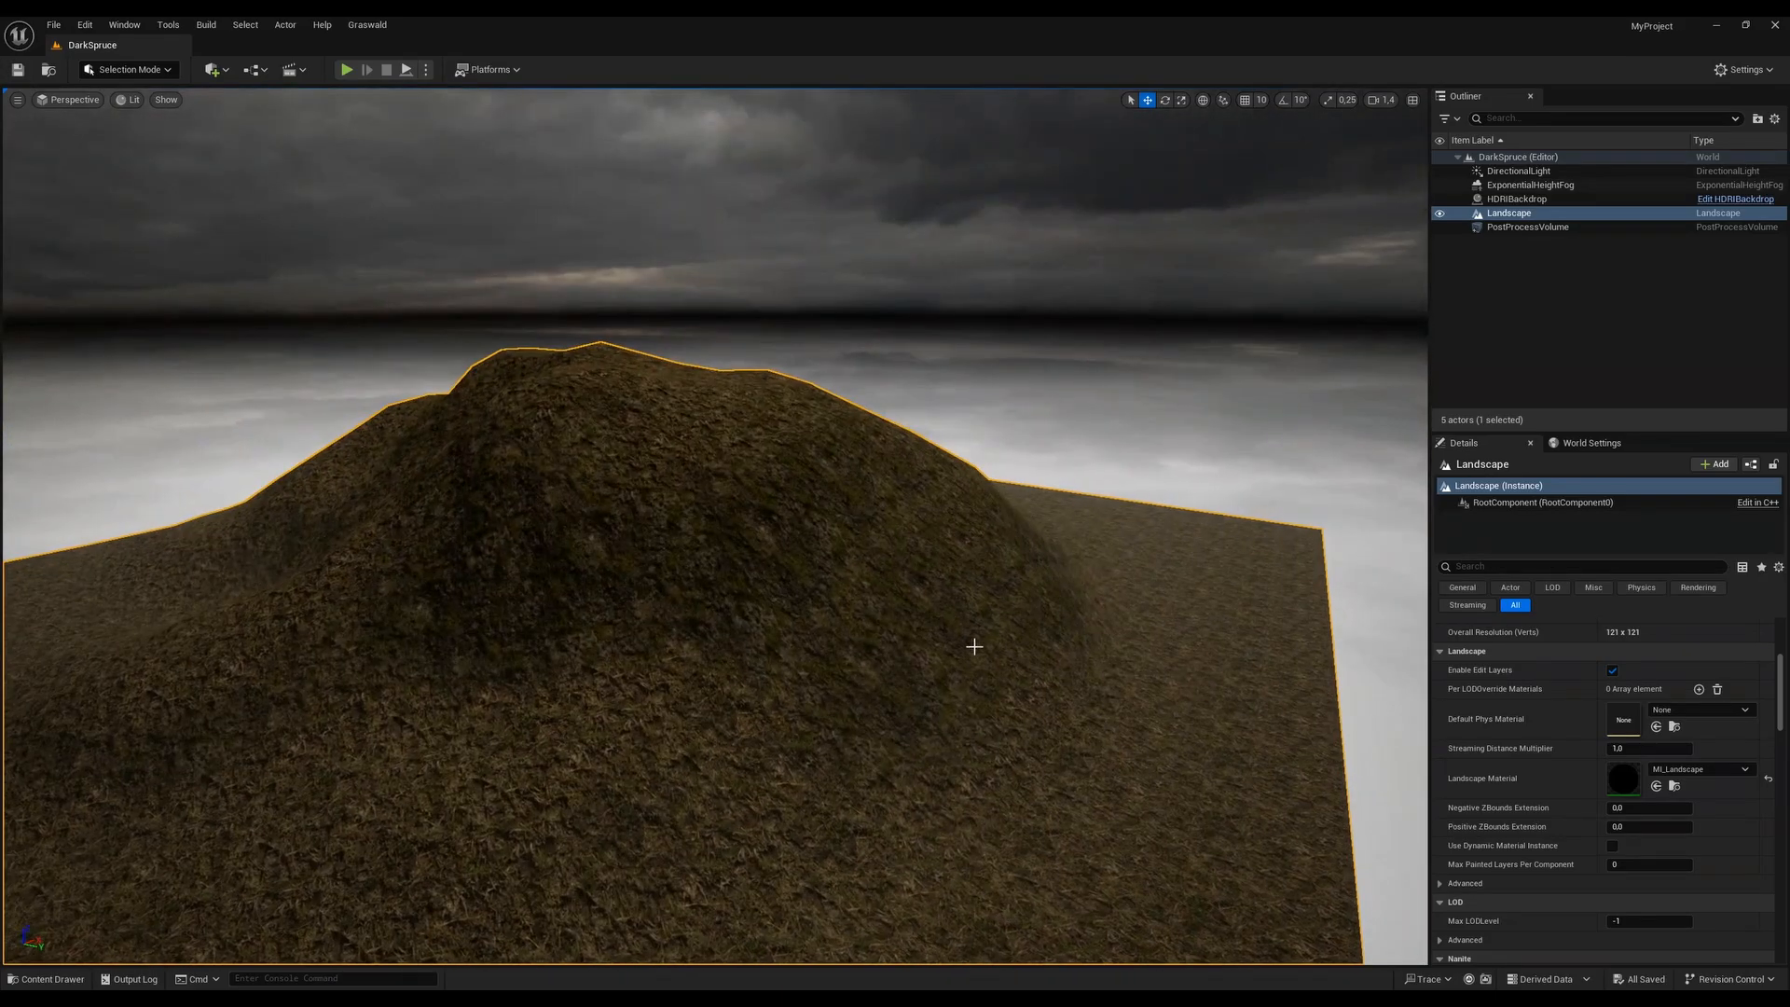